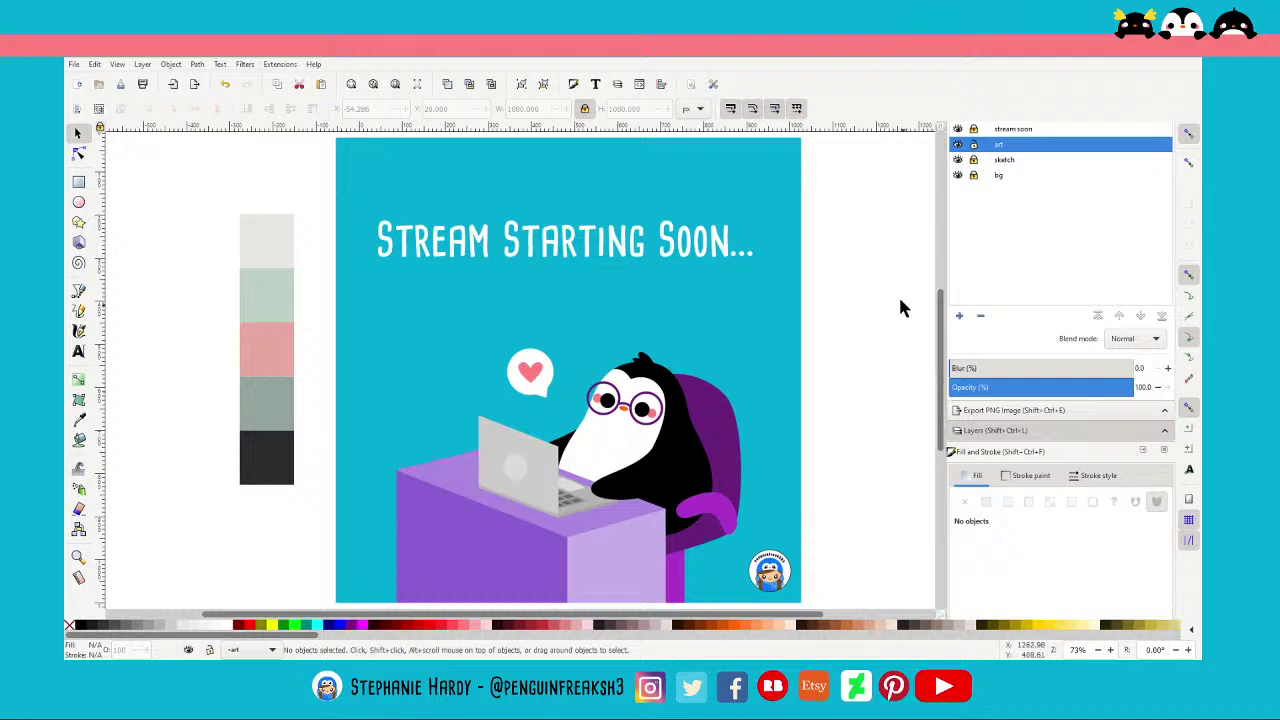
Hide the 'stream soon' layer so the pencil unicorn sketch shows on the canvas
scroll(1018, 193, "up", 1)
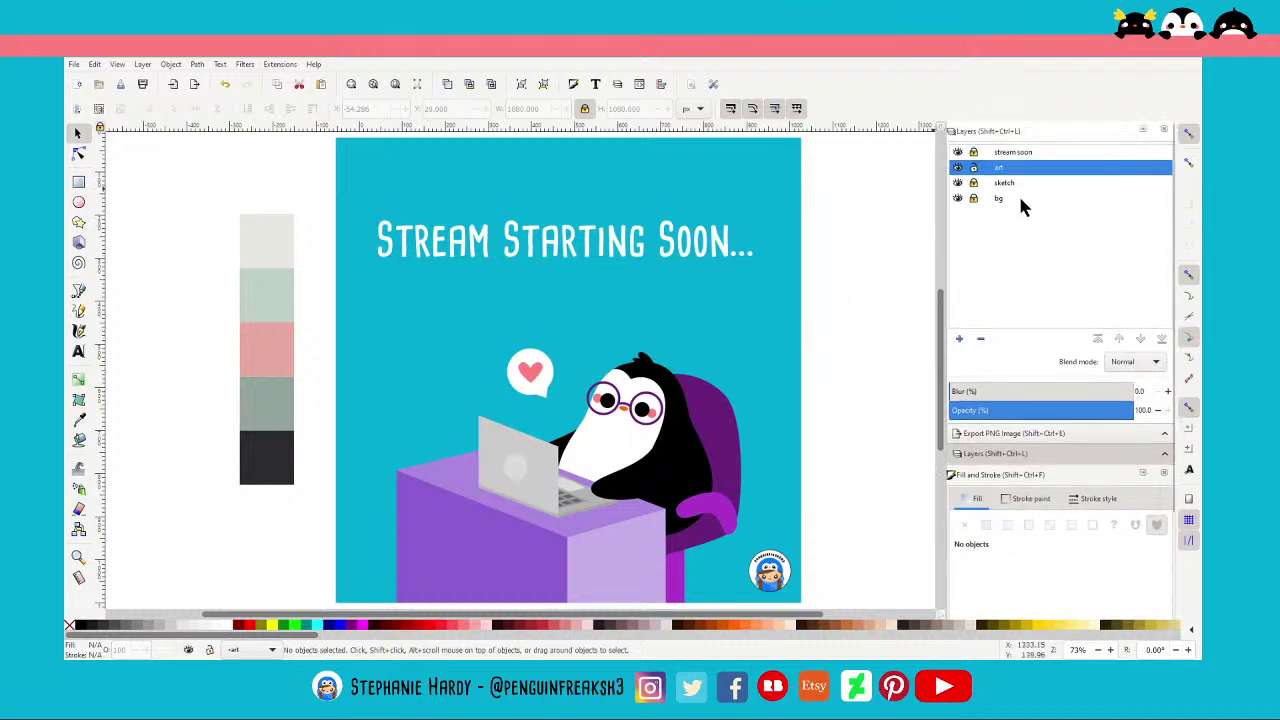
left_click(957, 152)
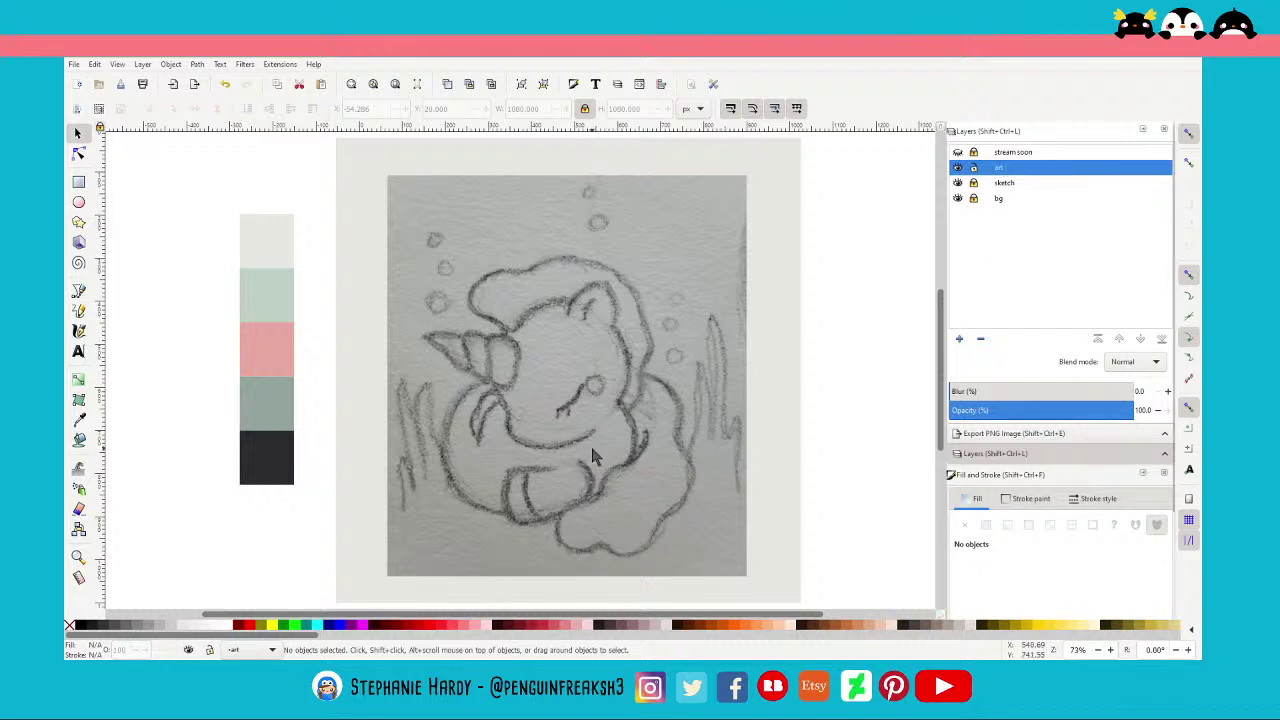
Draw a straight pen line across the sleeping eye, lower-left end to upper-right end
scroll(580, 390, "up", 1)
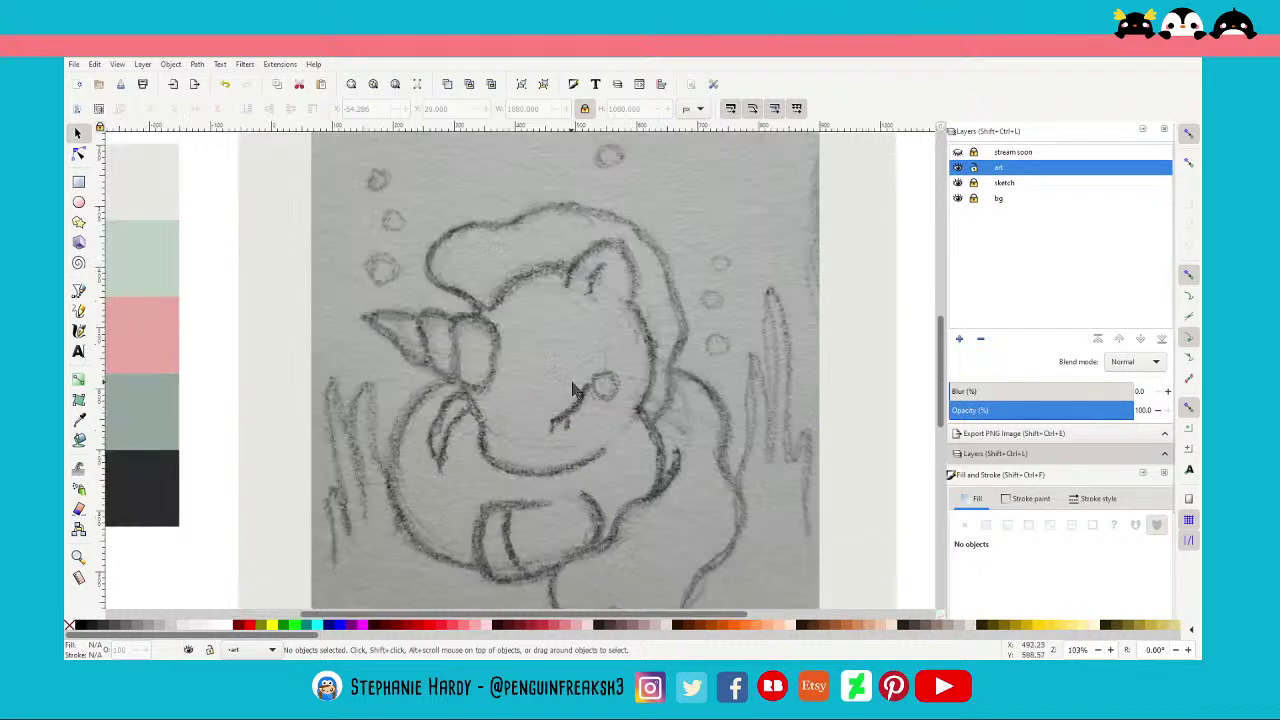
left_click(78, 291)
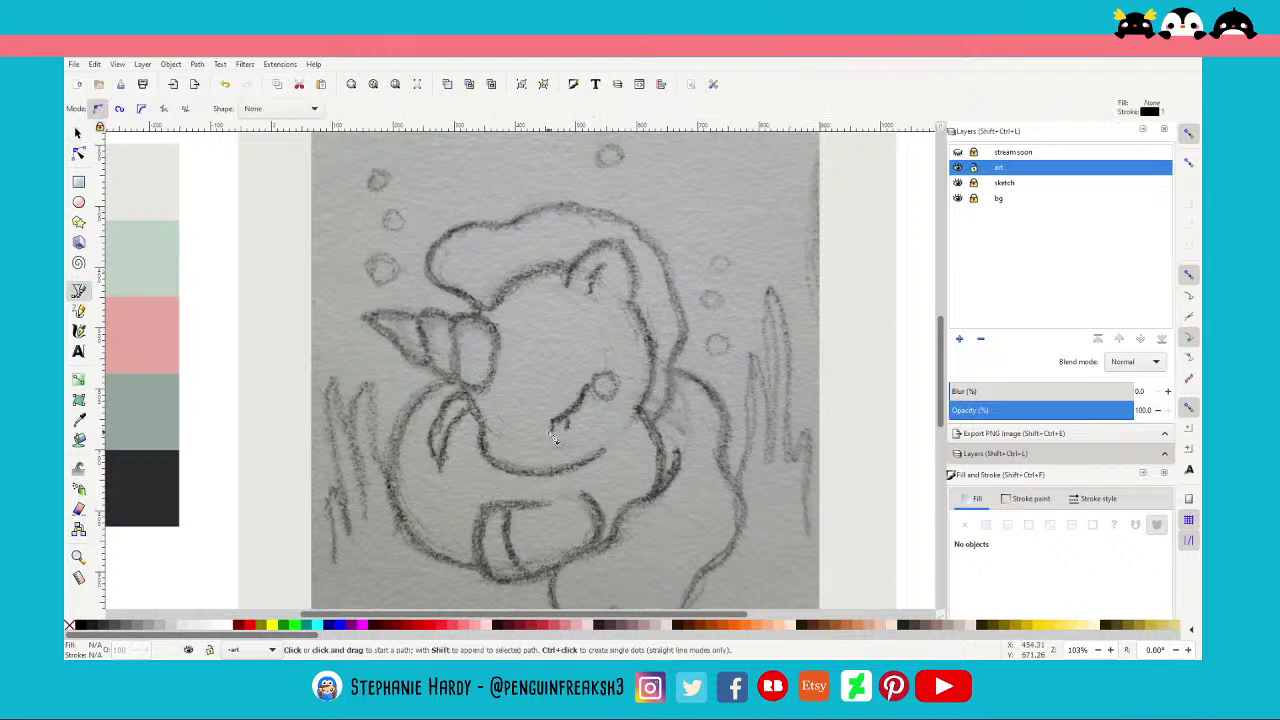
scroll(575, 430, "up", 1)
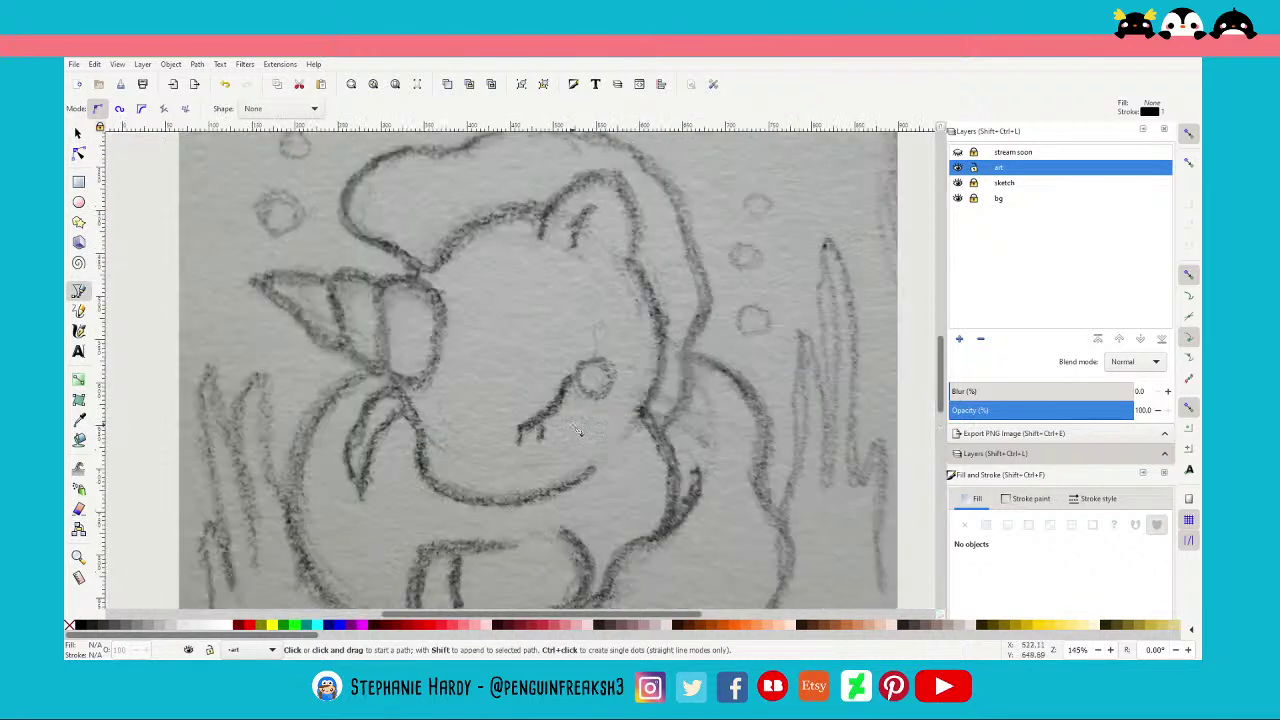
left_click(518, 430)
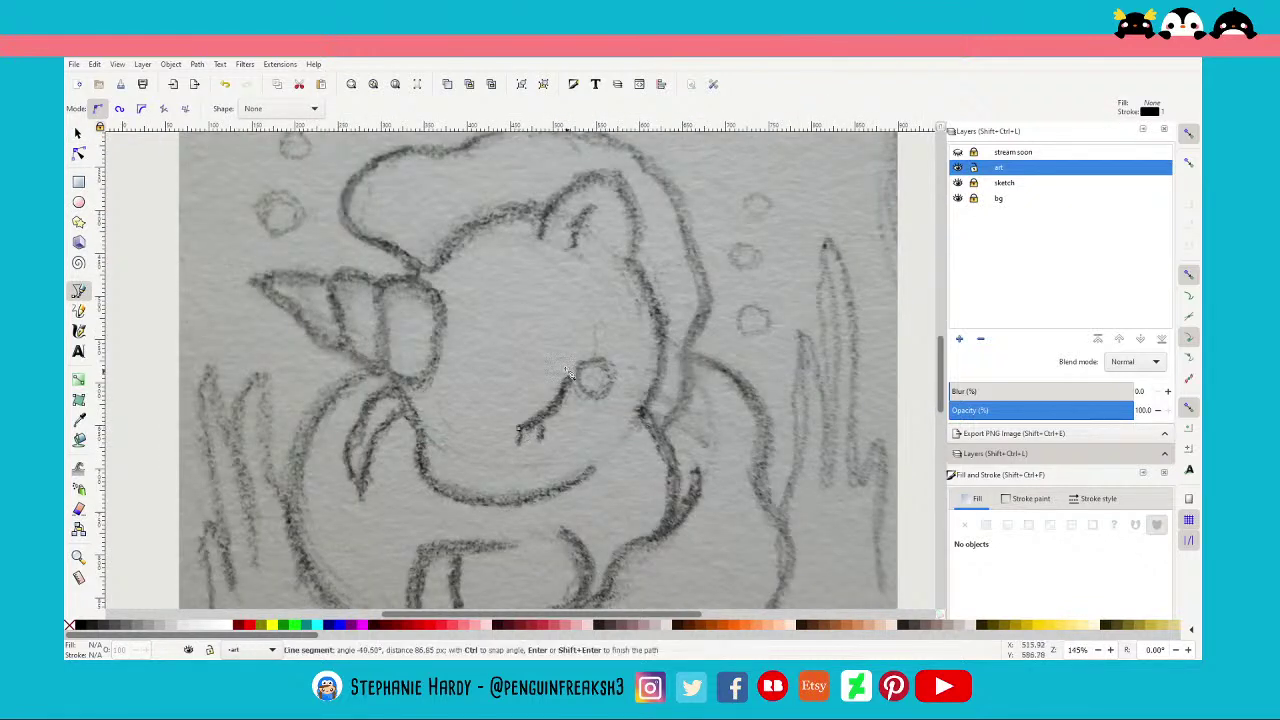
left_click(567, 375)
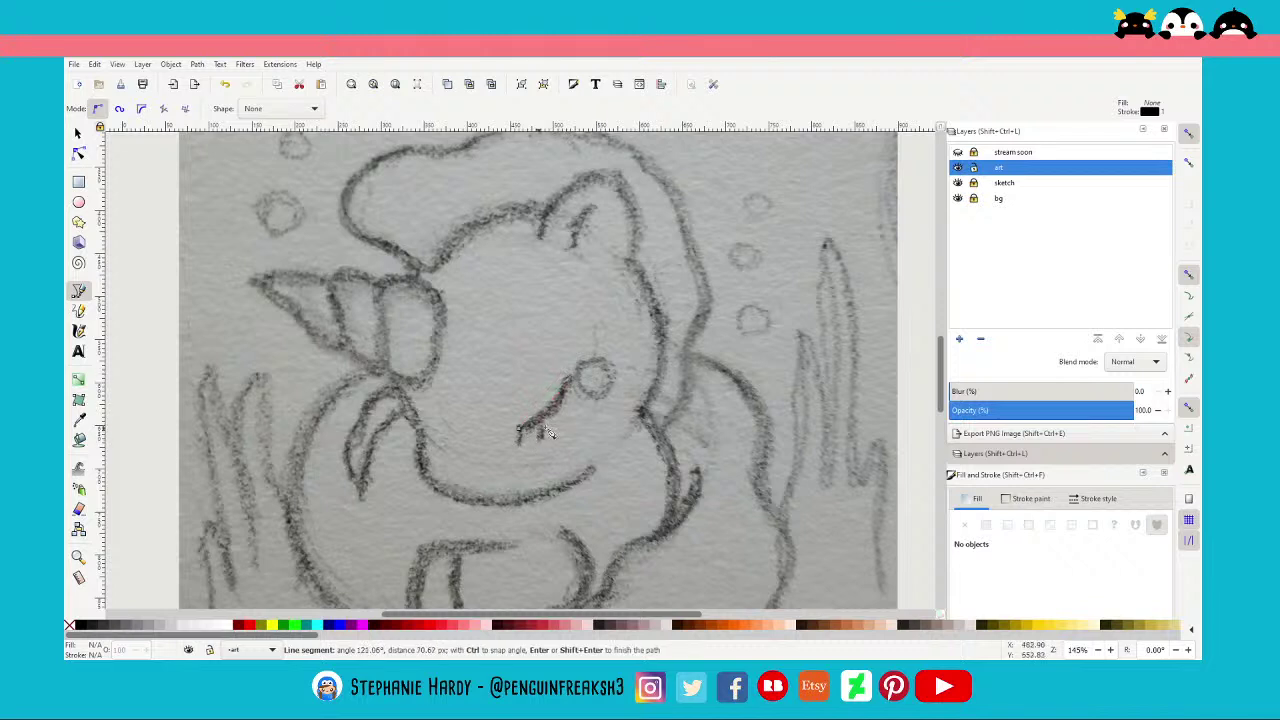
key("Return")
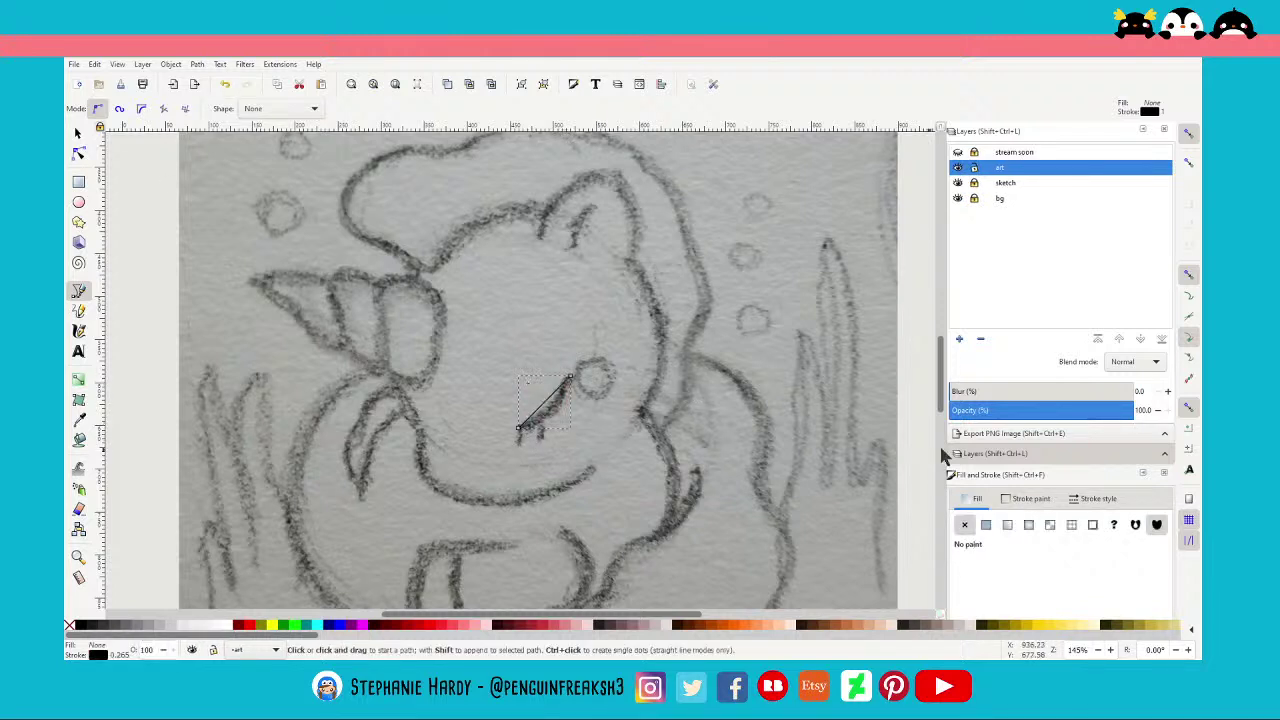
Give the eye line a 10 px stroke width with round caps
scroll(1063, 566, "down", 3)
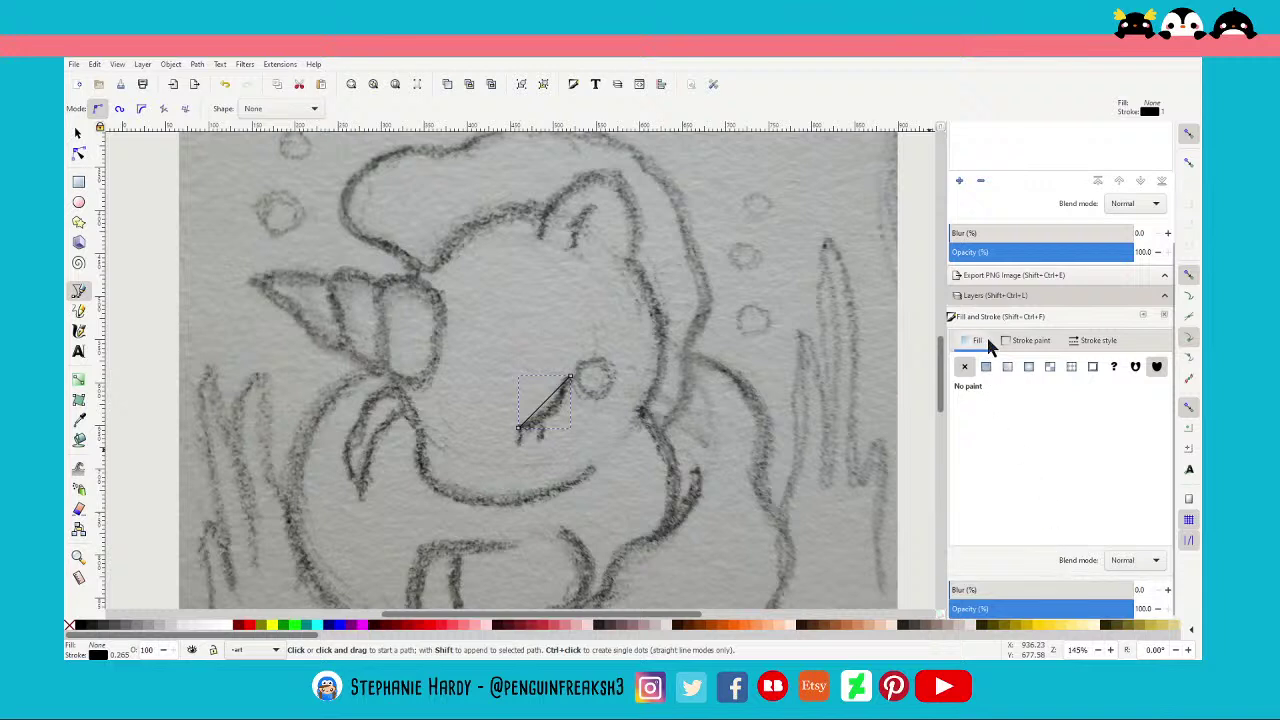
left_click(1098, 340)
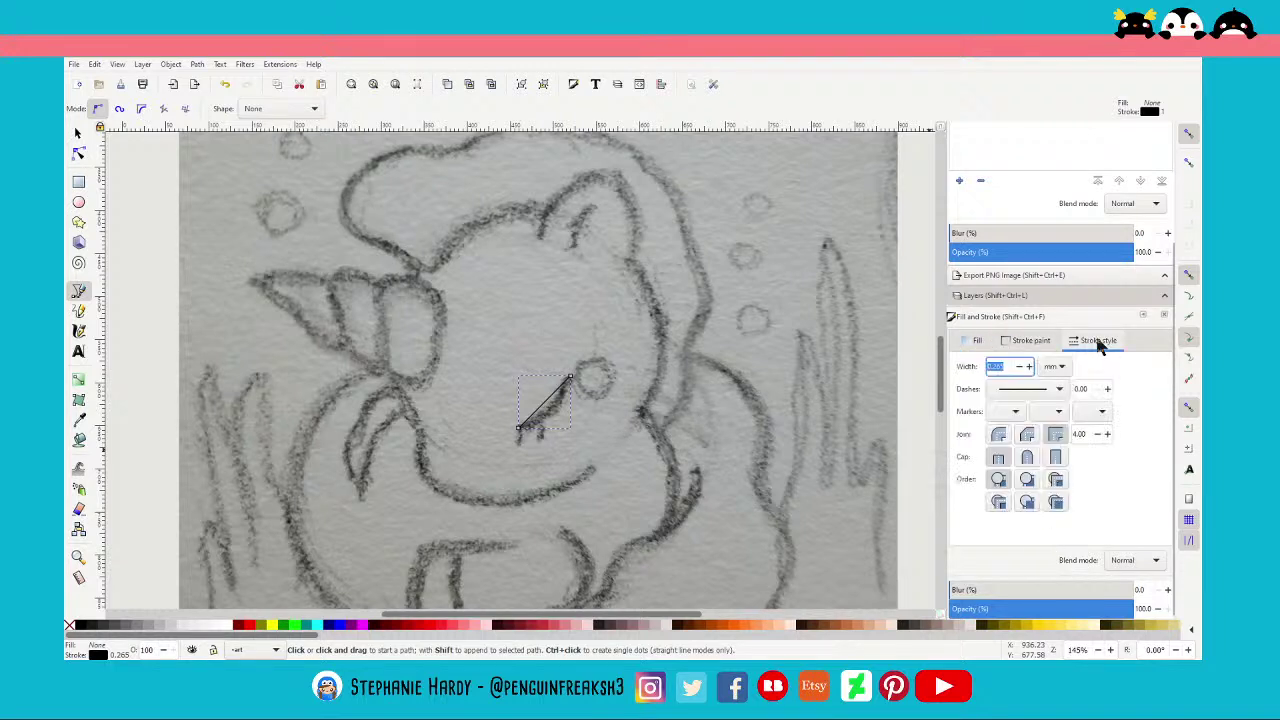
left_click(1052, 366)
type("5")
key("Return")
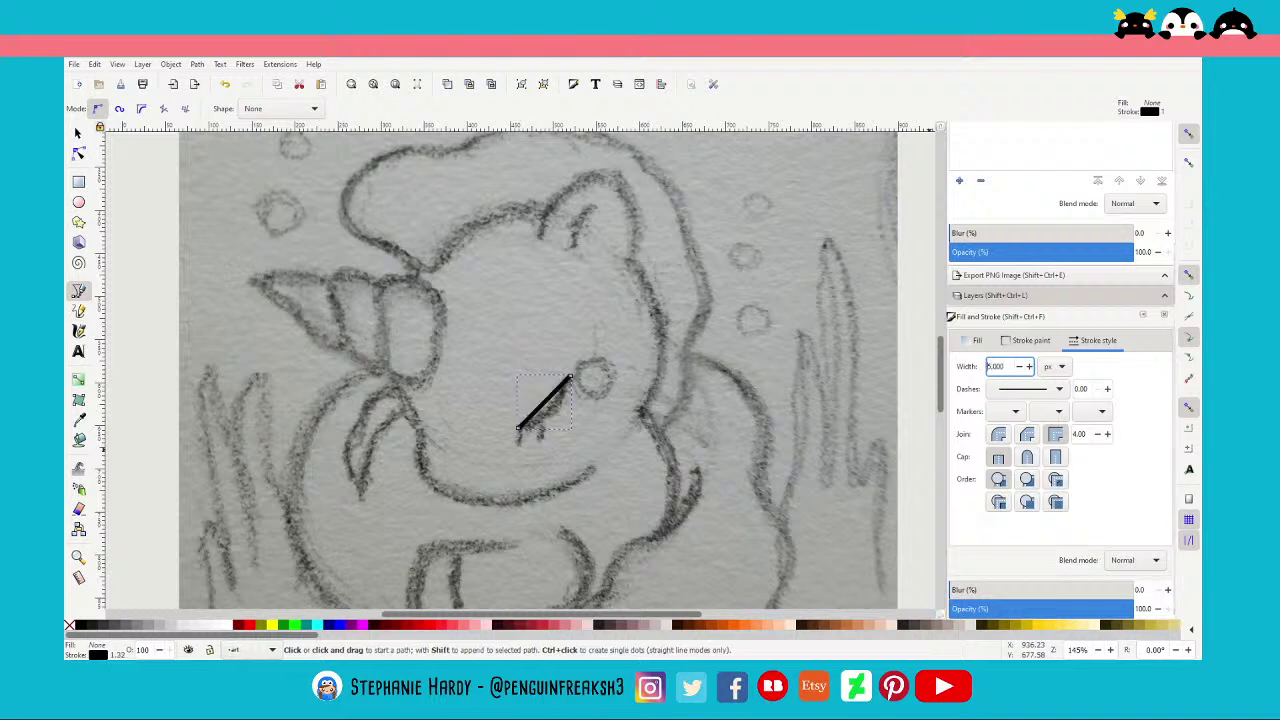
left_click_drag(1015, 369, 960, 369)
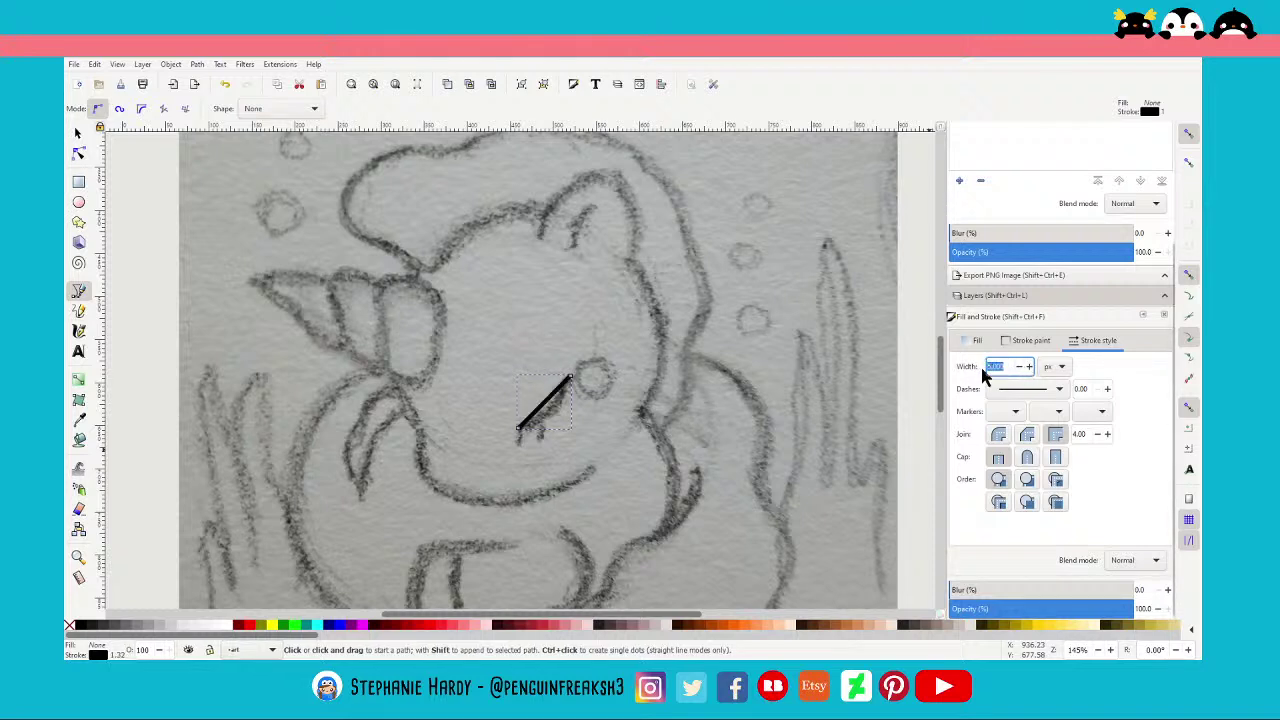
type("10")
key("Return")
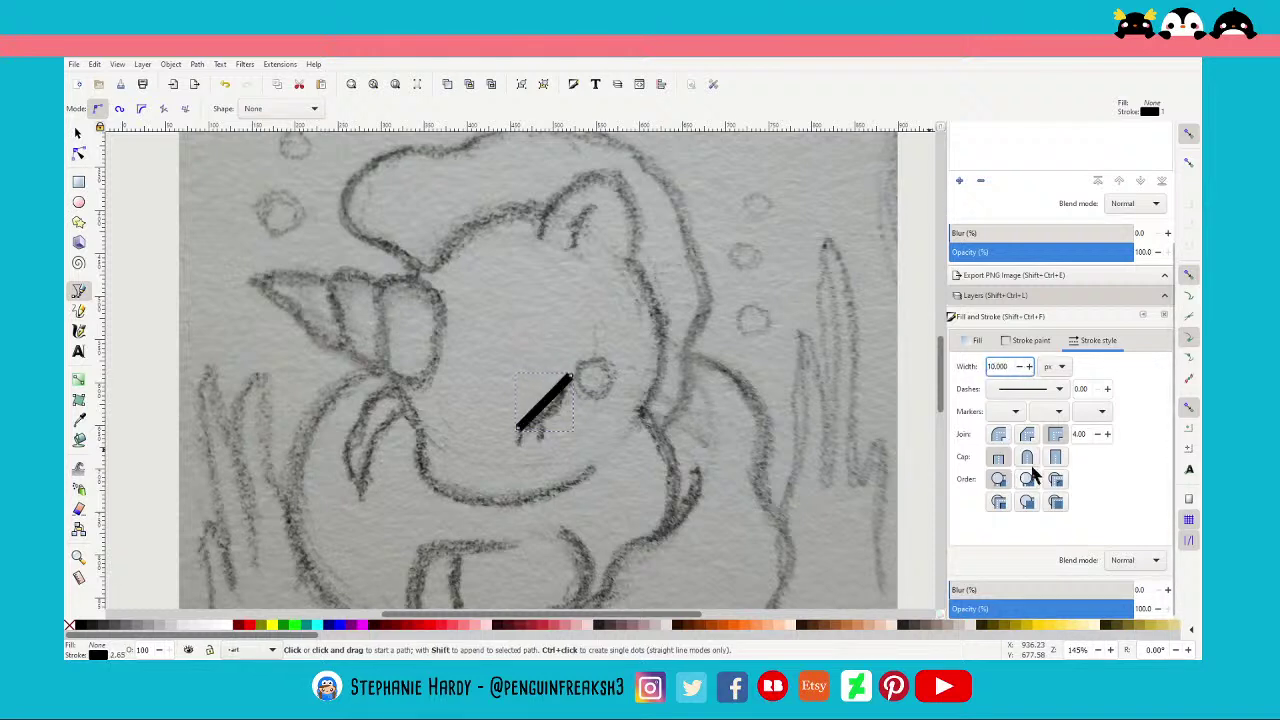
left_click(1027, 458)
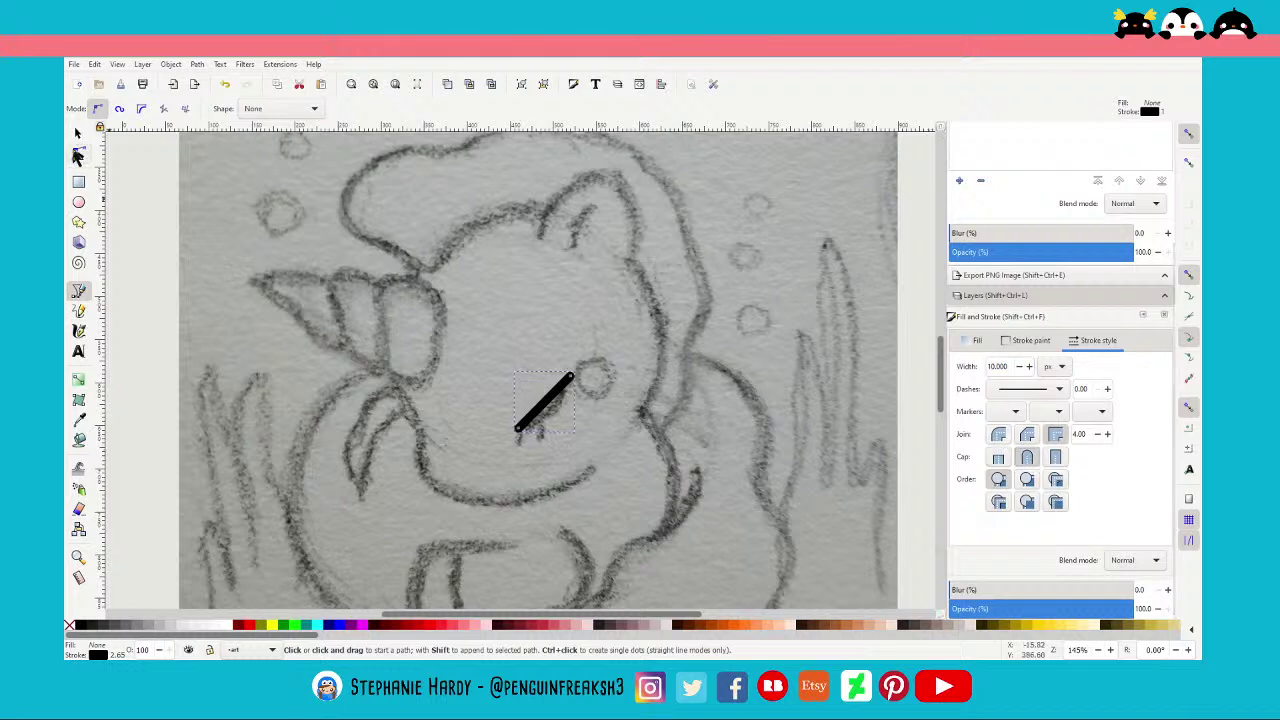
left_click(78, 156)
Curve the eye line along the sketch and draw a short lash stroke below it
left_click_drag(549, 406, 565, 421)
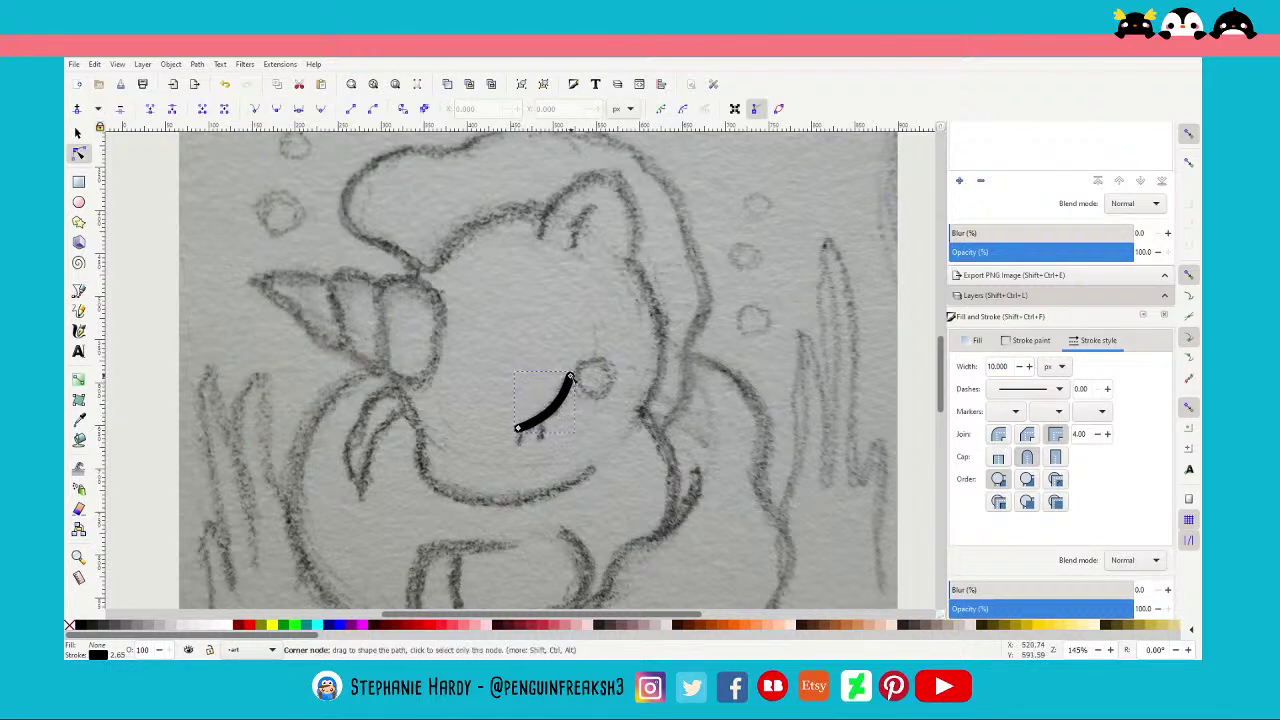
mouse_move(570, 378)
left_mouse_down()
mouse_move(541, 428)
mouse_move(562, 412)
left_mouse_up()
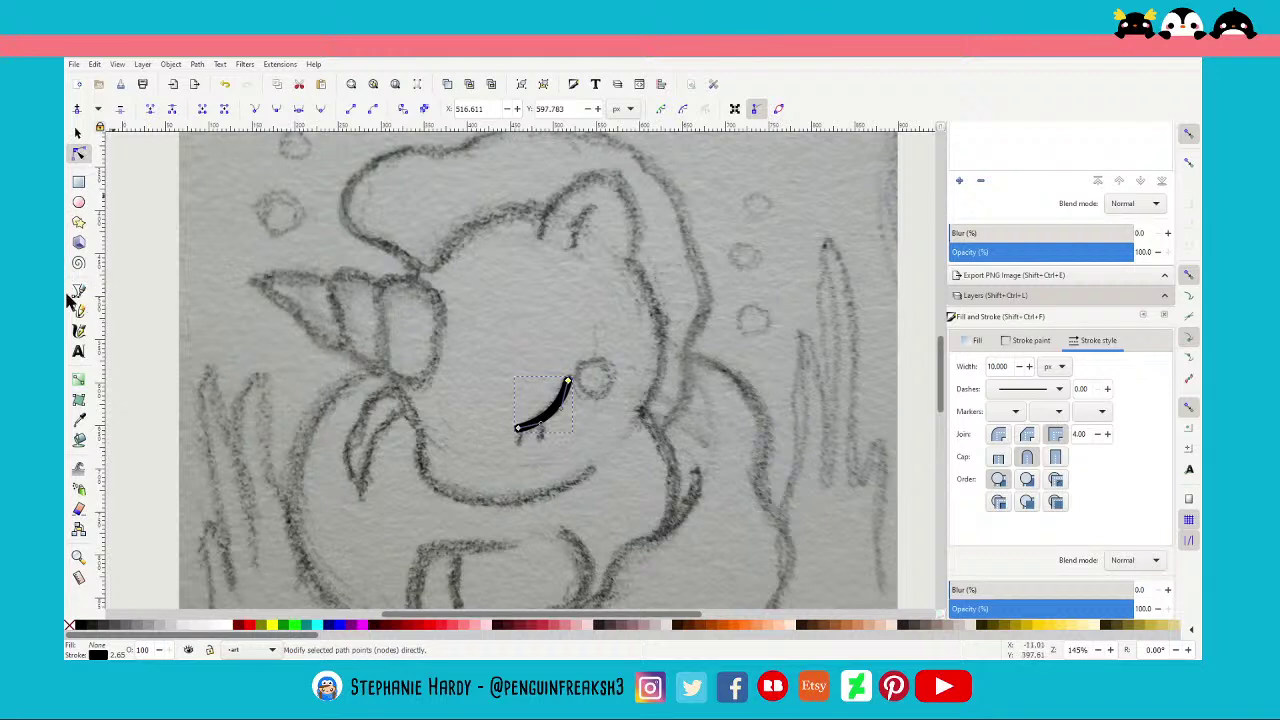
left_click(79, 290)
left_click_drag(502, 438, 494, 462)
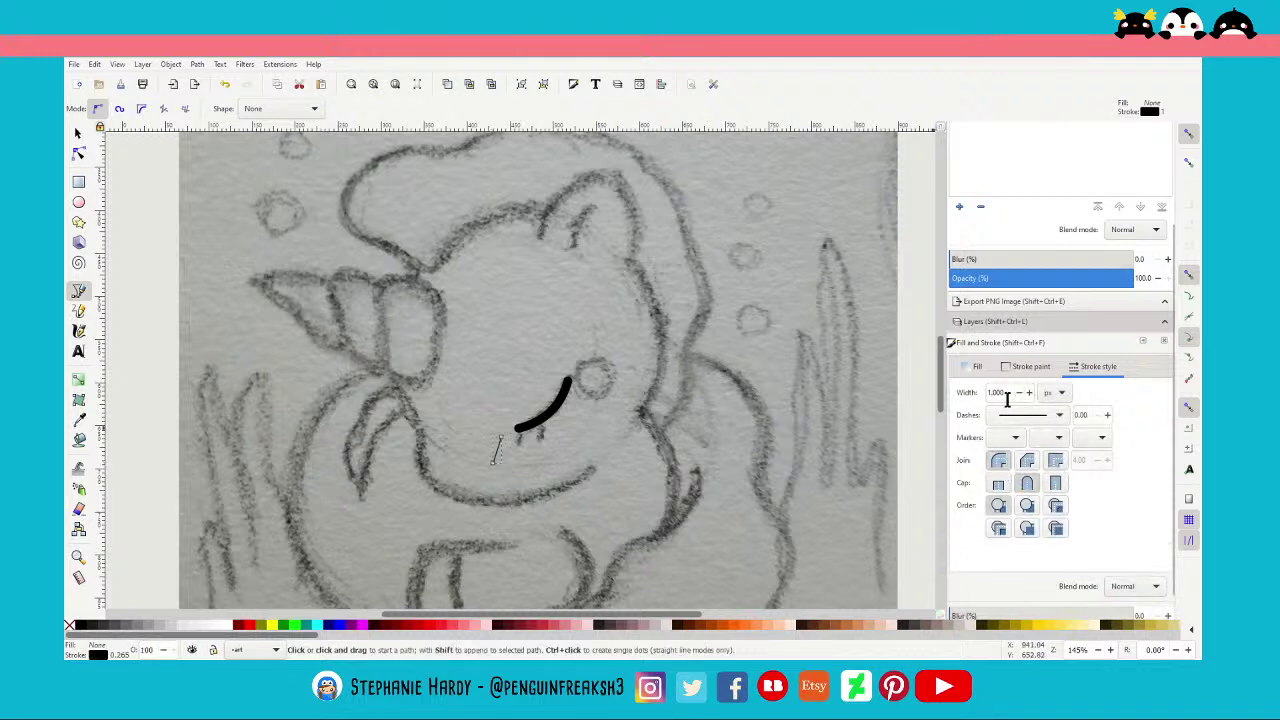
Make the lash stroke 10 px thick and raise it toward the eye line
type("10")
key("Return")
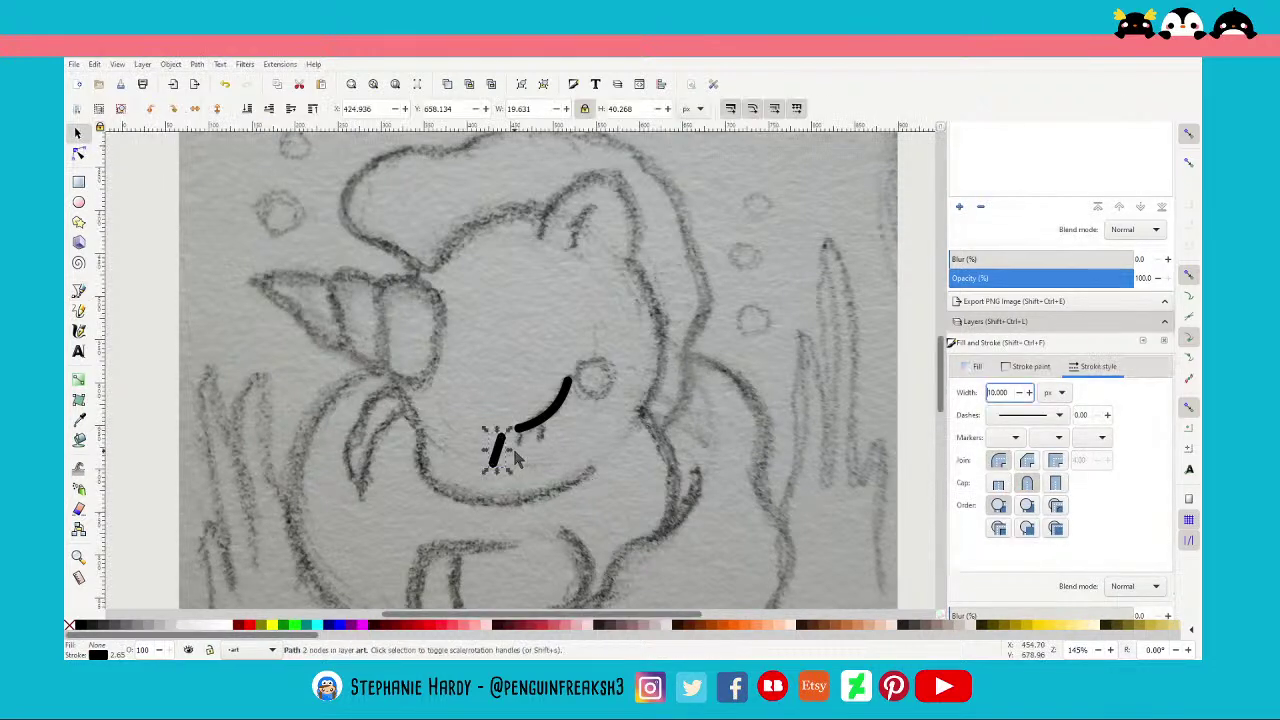
key("s")
left_click_drag(497, 450, 514, 443)
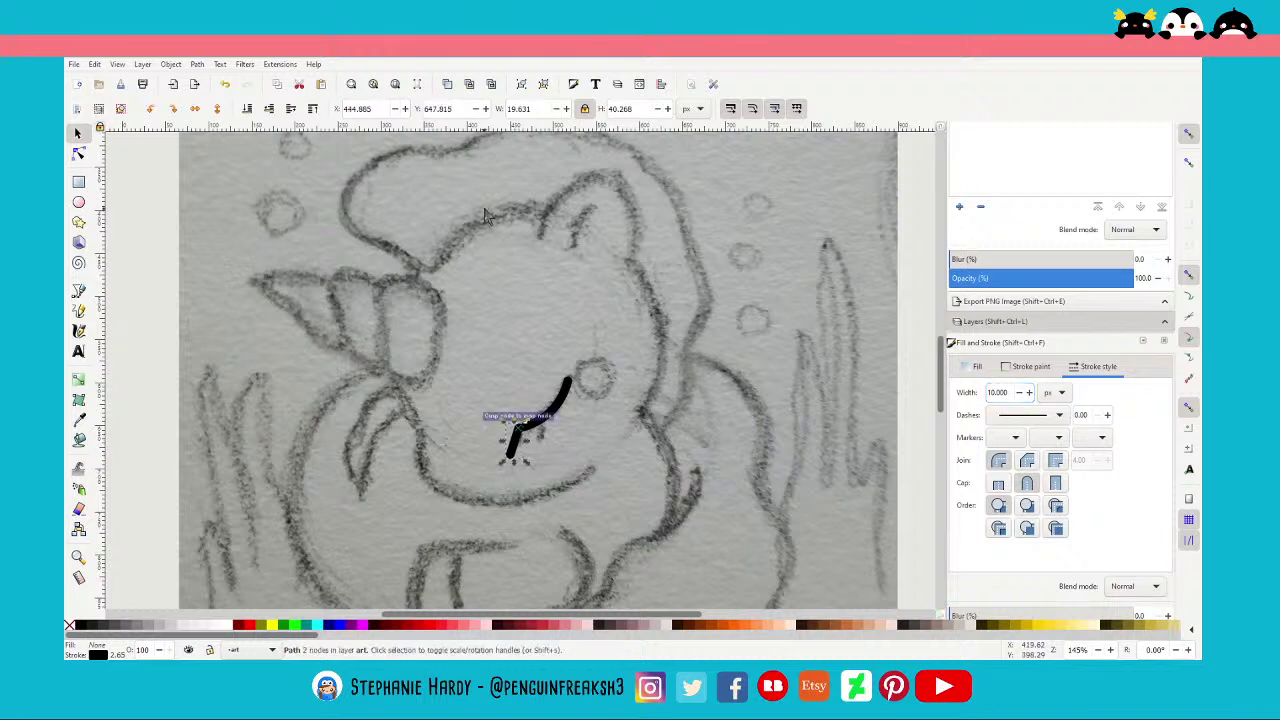
left_click(78, 153)
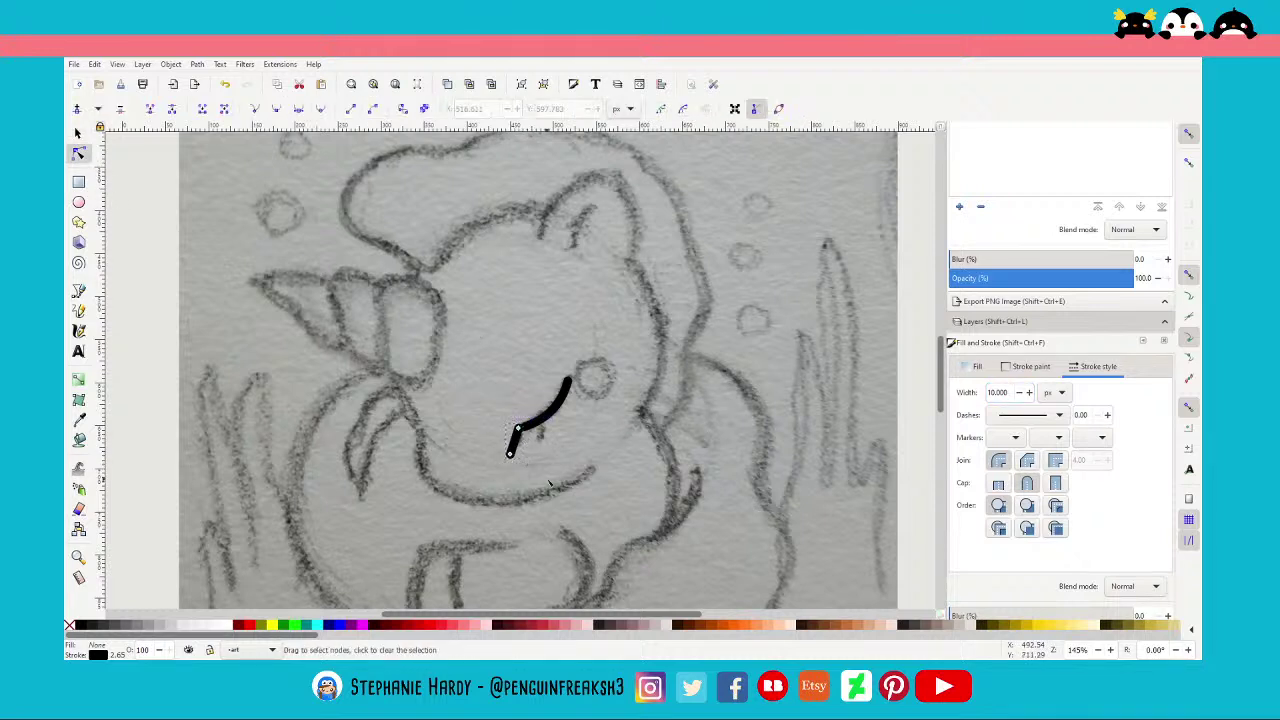
left_click_drag(510, 452, 511, 443)
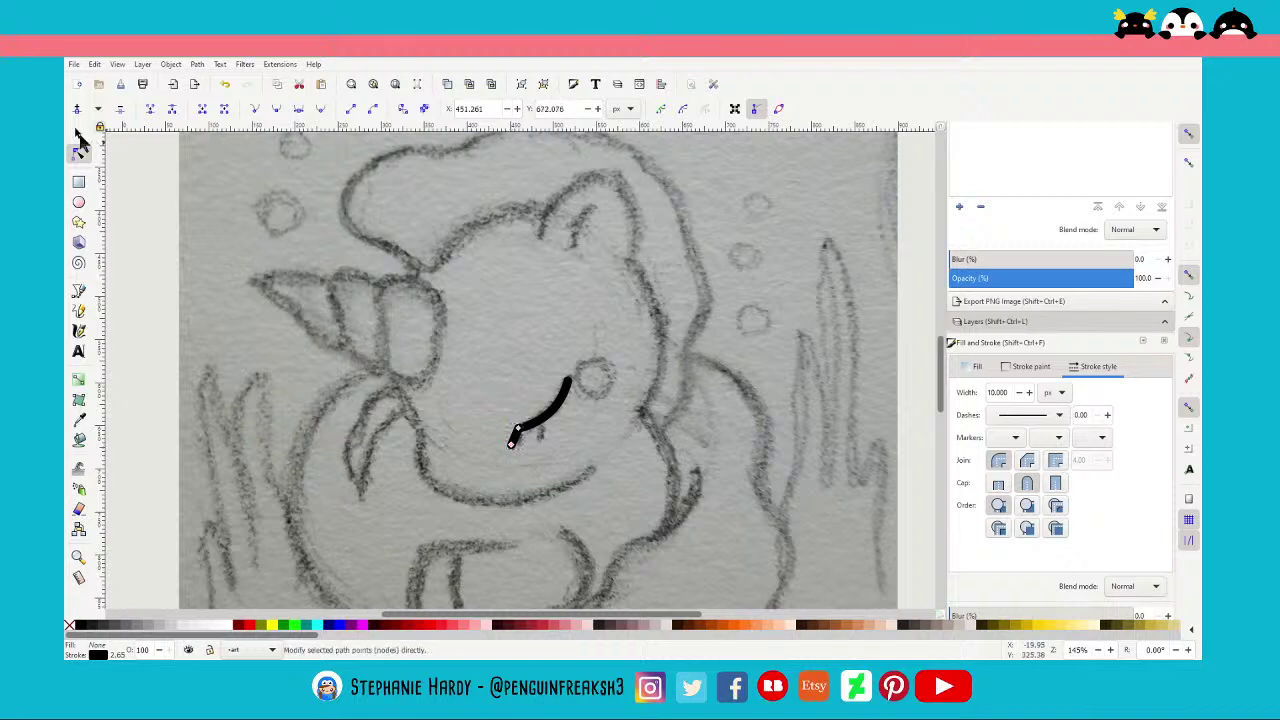
Shift the lash so it meets the lower end of the eye line
left_click(77, 132)
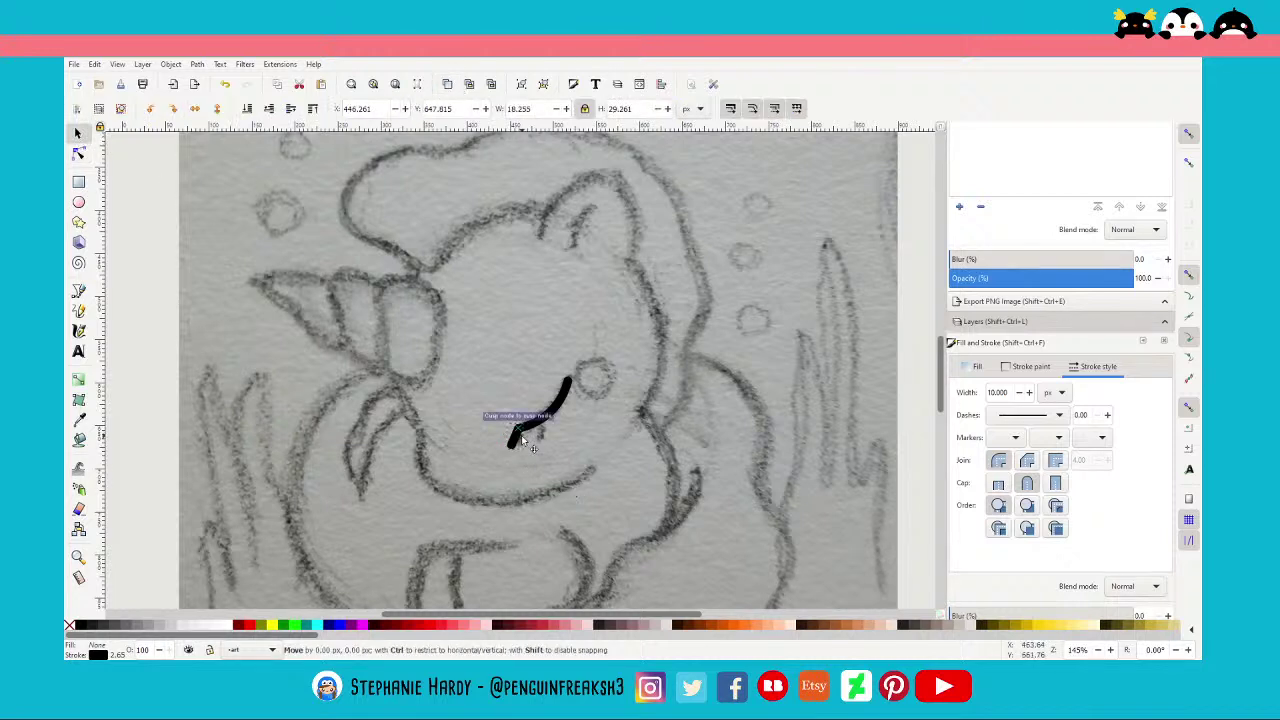
left_click_drag(533, 435, 561, 437)
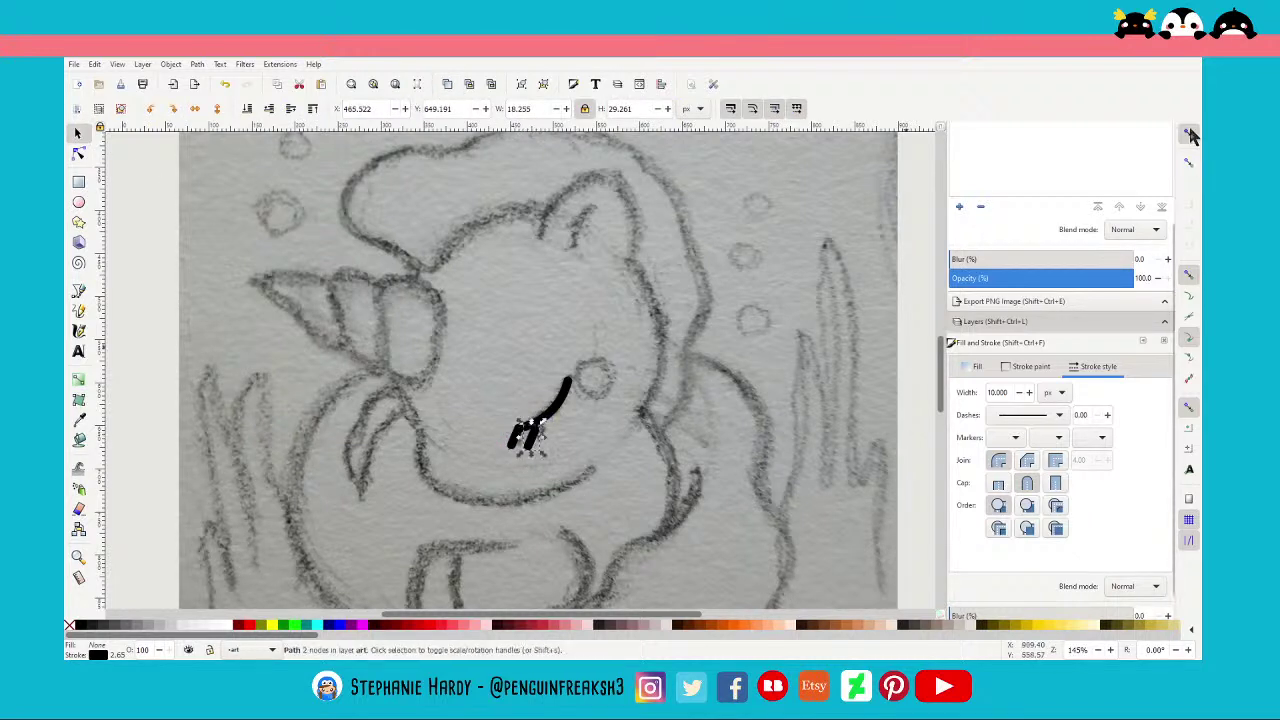
scroll(539, 428, "up", 3)
scroll(539, 428, "up", 1)
left_click_drag(470, 395, 478, 360)
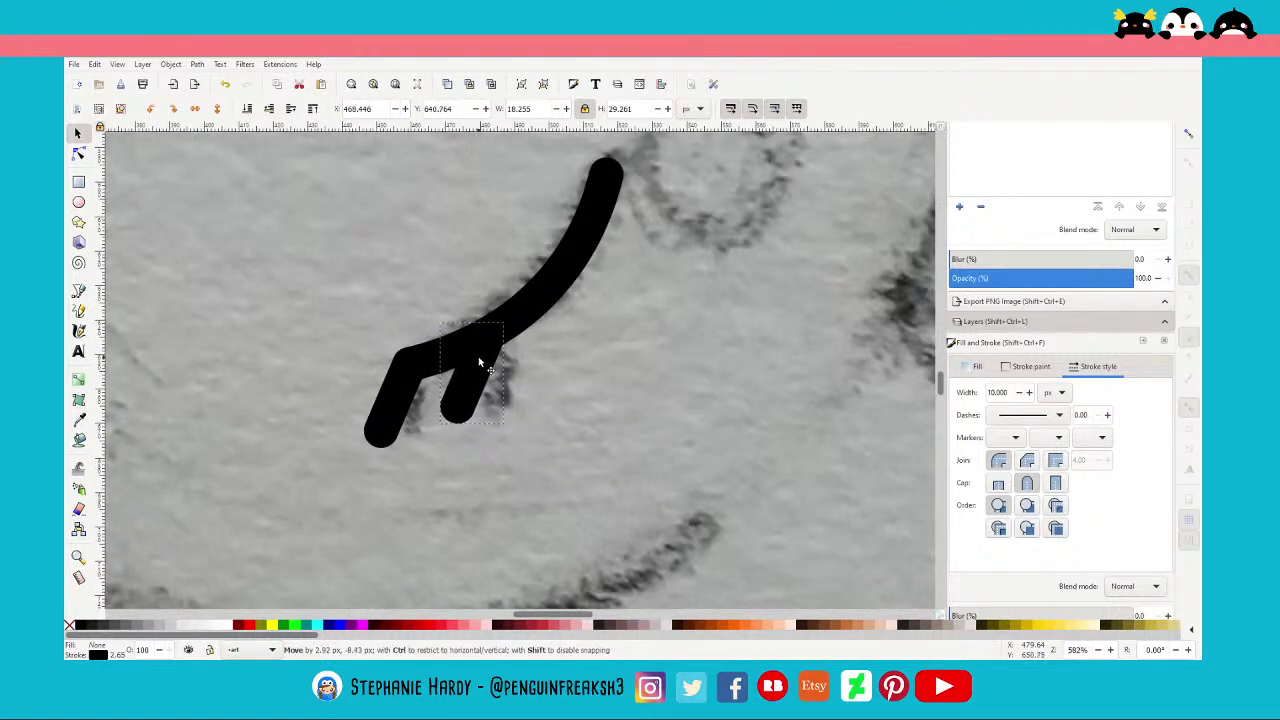
left_click(534, 366)
scroll(556, 400, "down", 4)
scroll(560, 415, "down", 1)
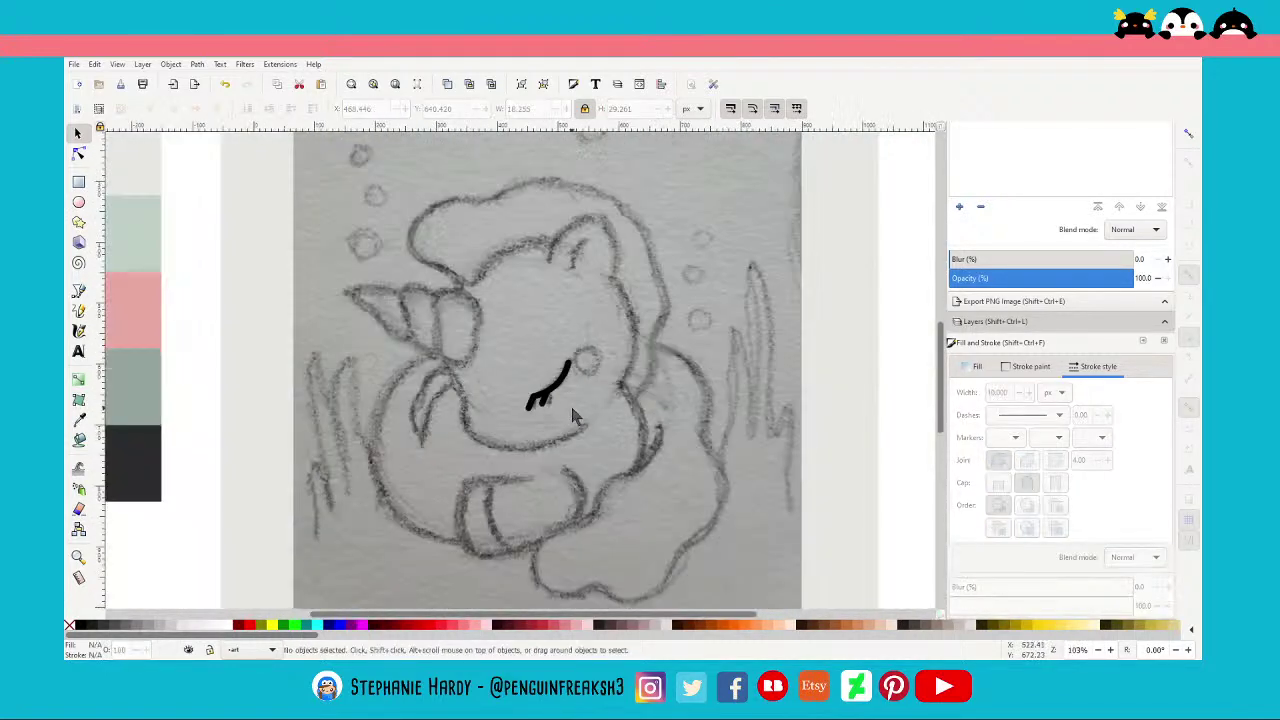
scroll(585, 408, "up", 1)
scroll(522, 379, "down", 2)
scroll(603, 403, "up", 1)
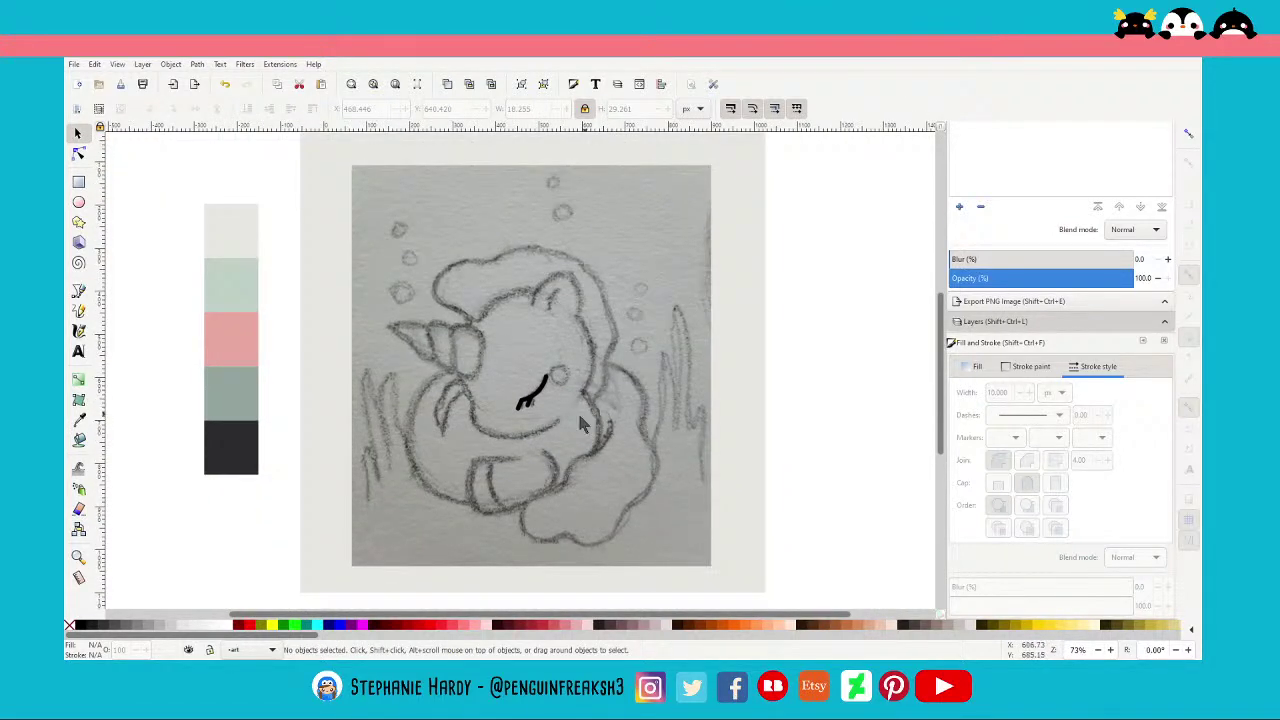
Draw a small circle beside the closed eye and fill it with the palette pink
left_click(78, 202)
left_click_drag(550, 367, 582, 398)
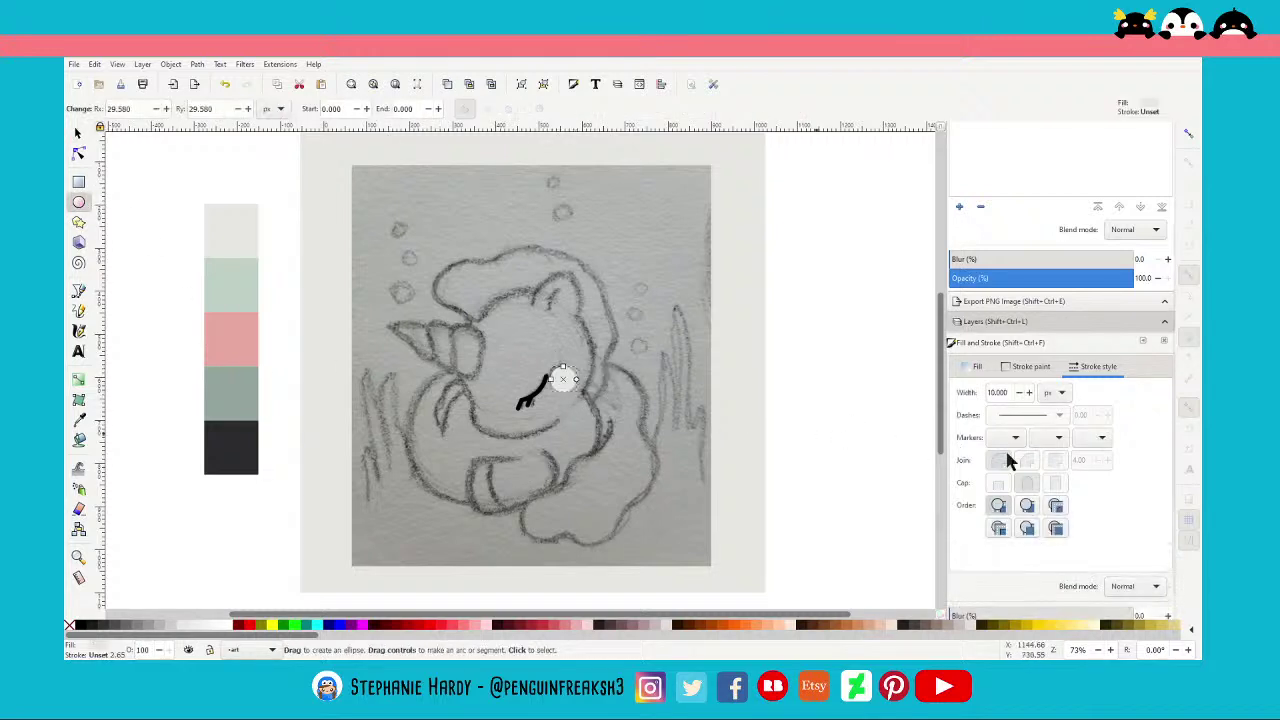
left_click(1025, 366)
left_click(980, 367)
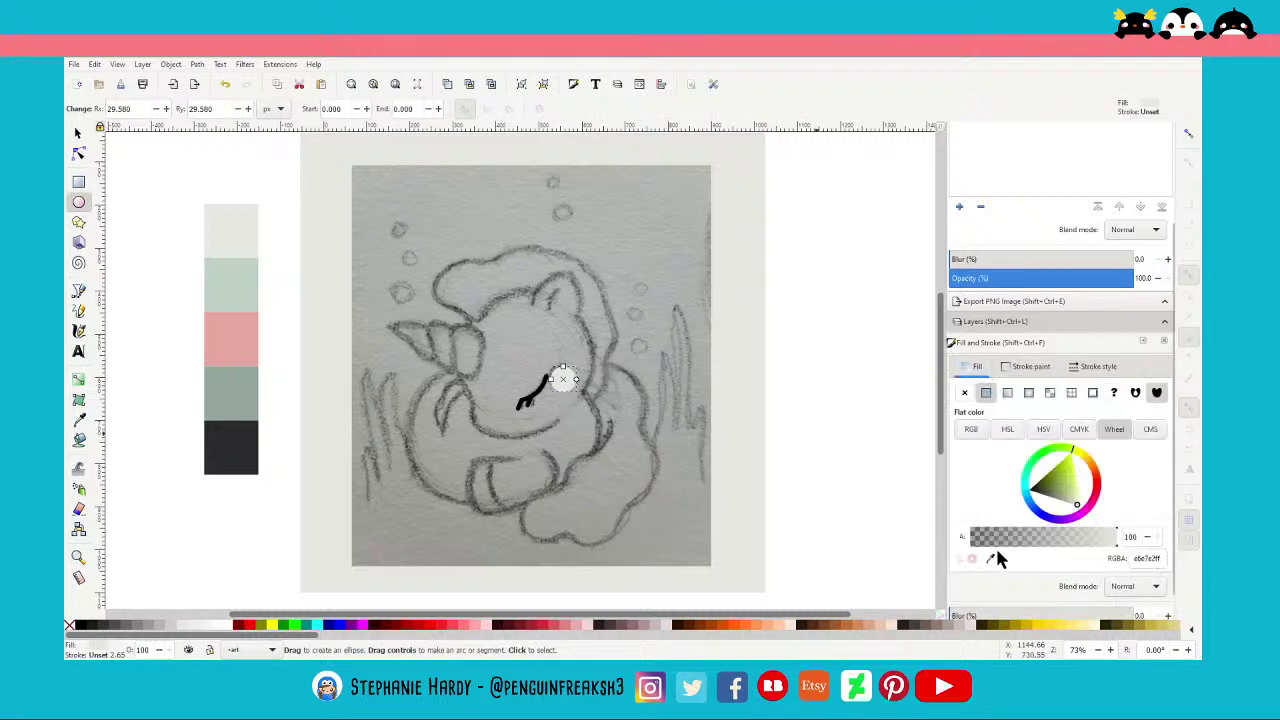
left_click(990, 558)
left_click(231, 340)
Move the pink cheek circle up against the end of the eye stroke
left_click(77, 133)
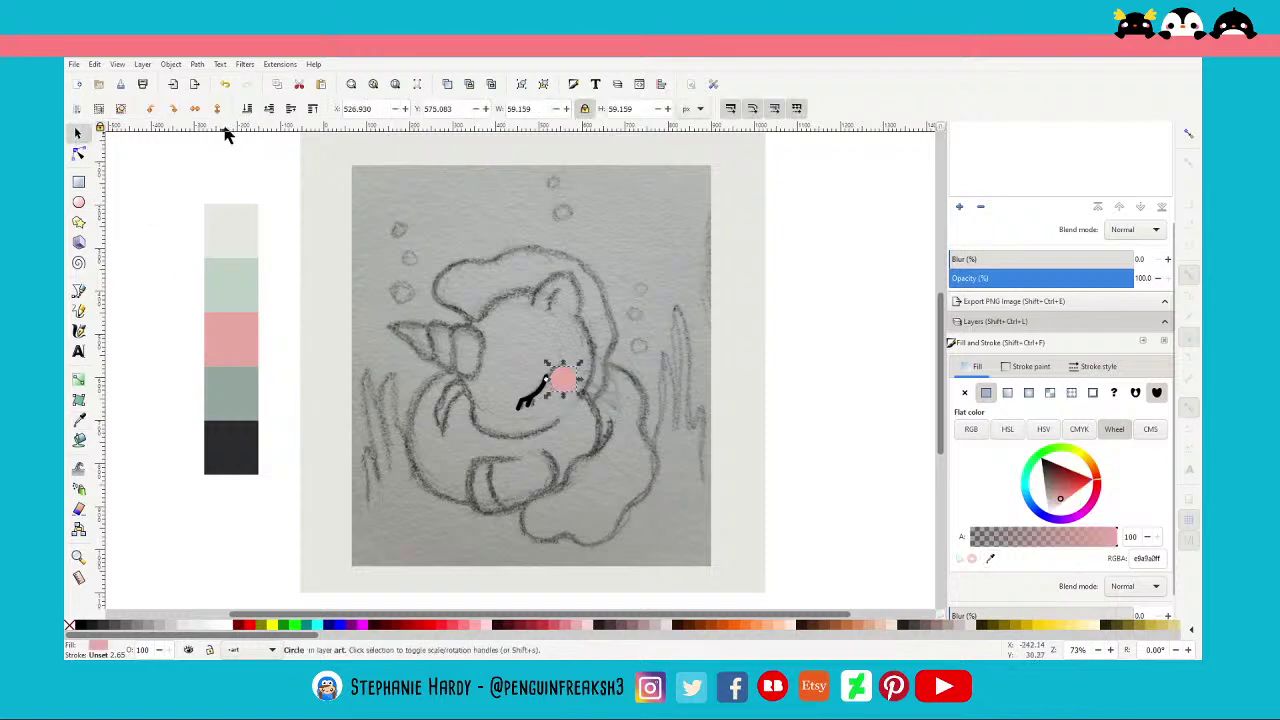
scroll(590, 392, "up", 2)
scroll(590, 392, "up", 1)
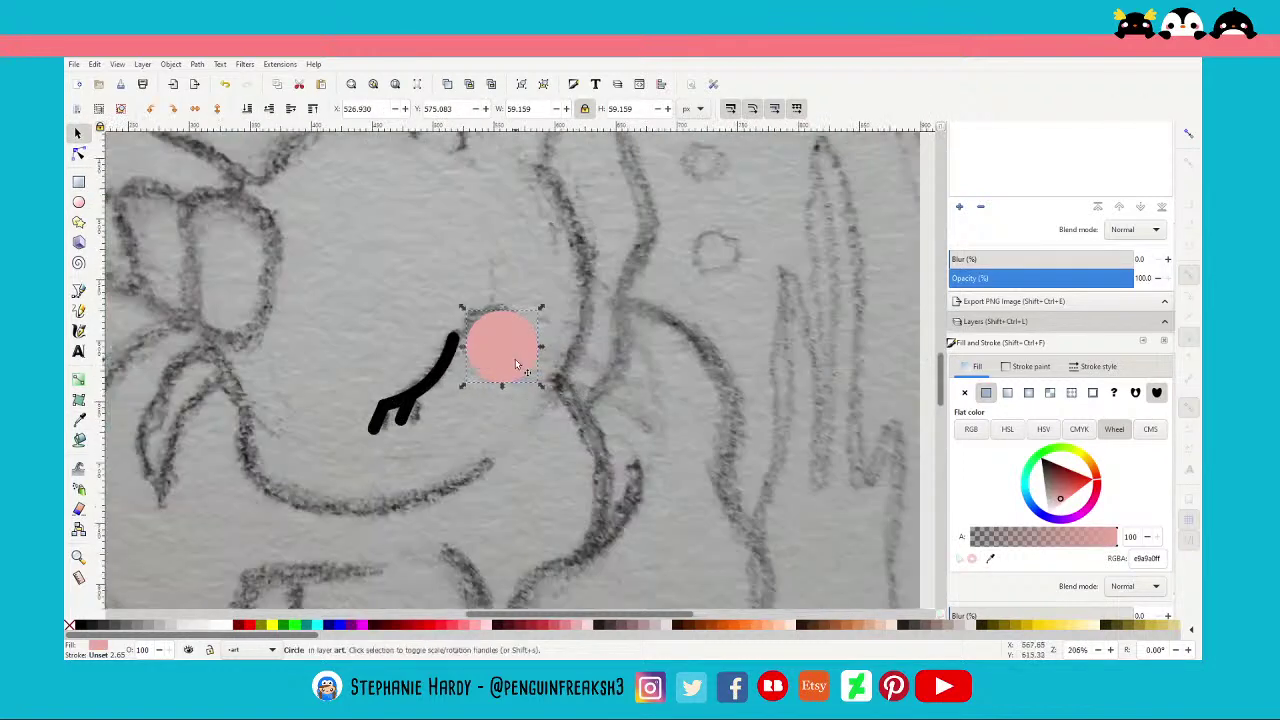
left_click_drag(517, 358, 489, 345)
key("Escape")
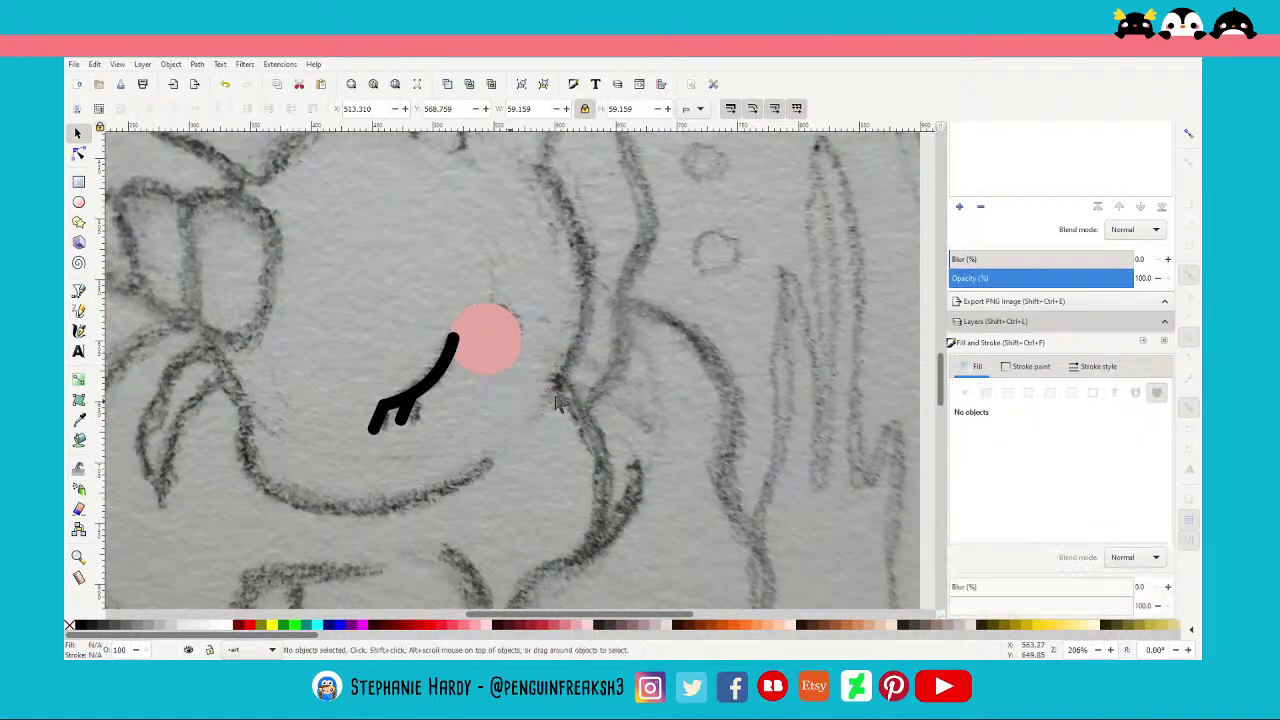
scroll(563, 378, "down", 3)
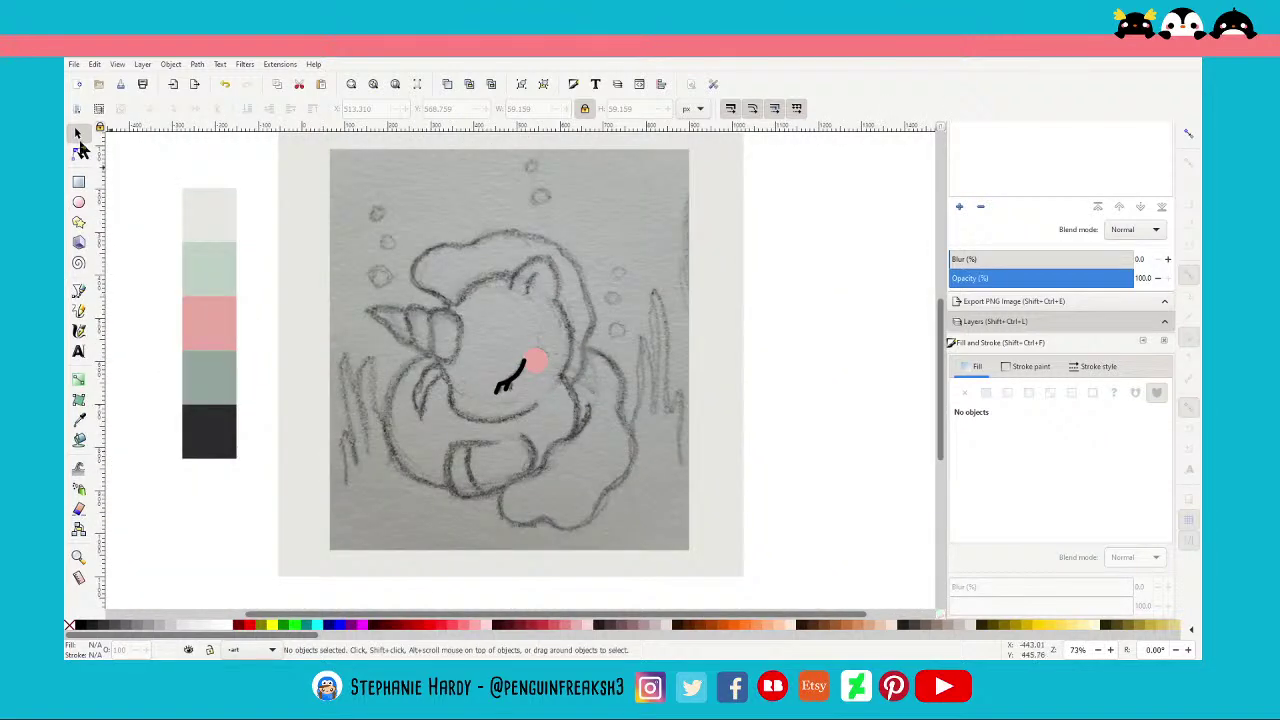
left_click(79, 292)
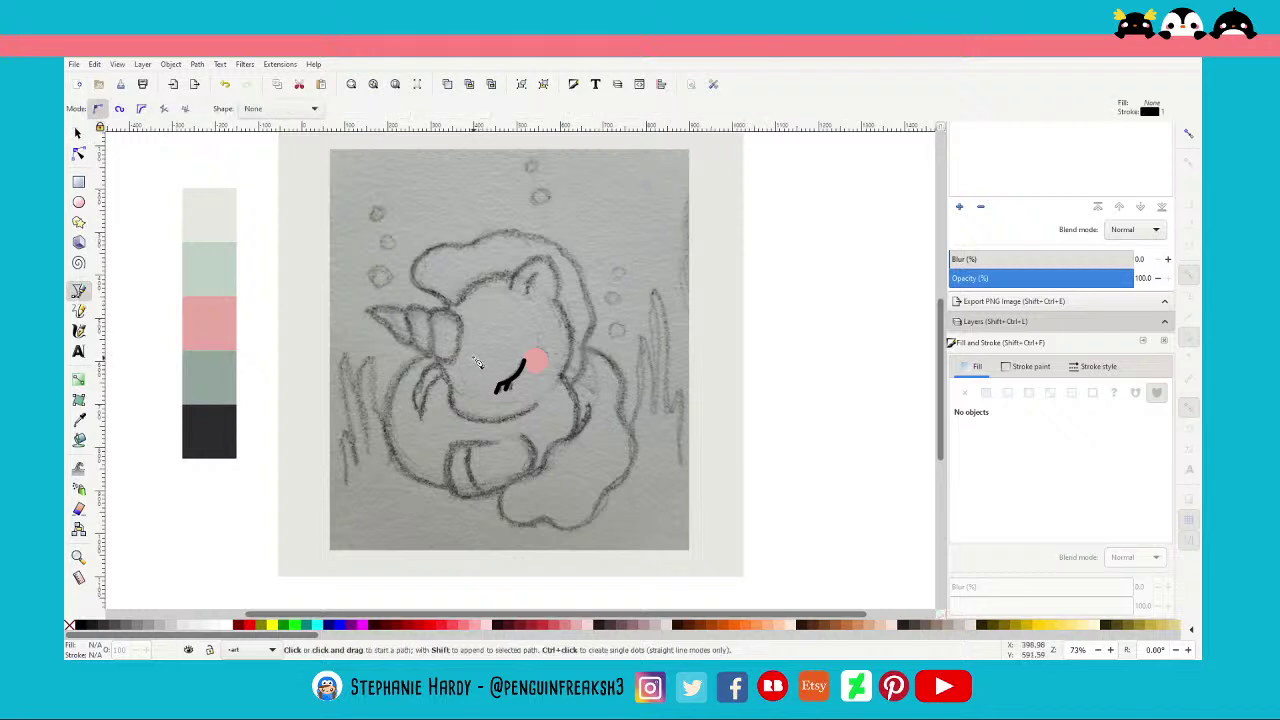
Outline the horn's base section with a closed four-point path
scroll(497, 350, "up", 1)
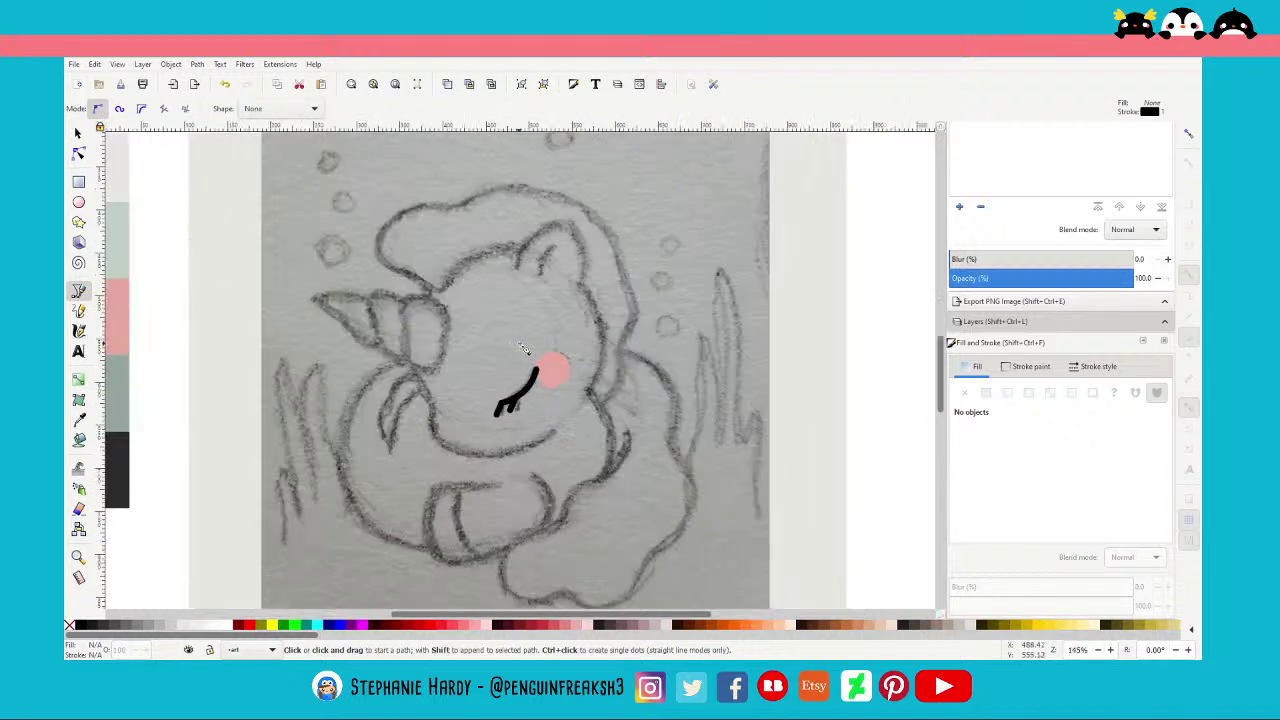
scroll(497, 350, "up", 1)
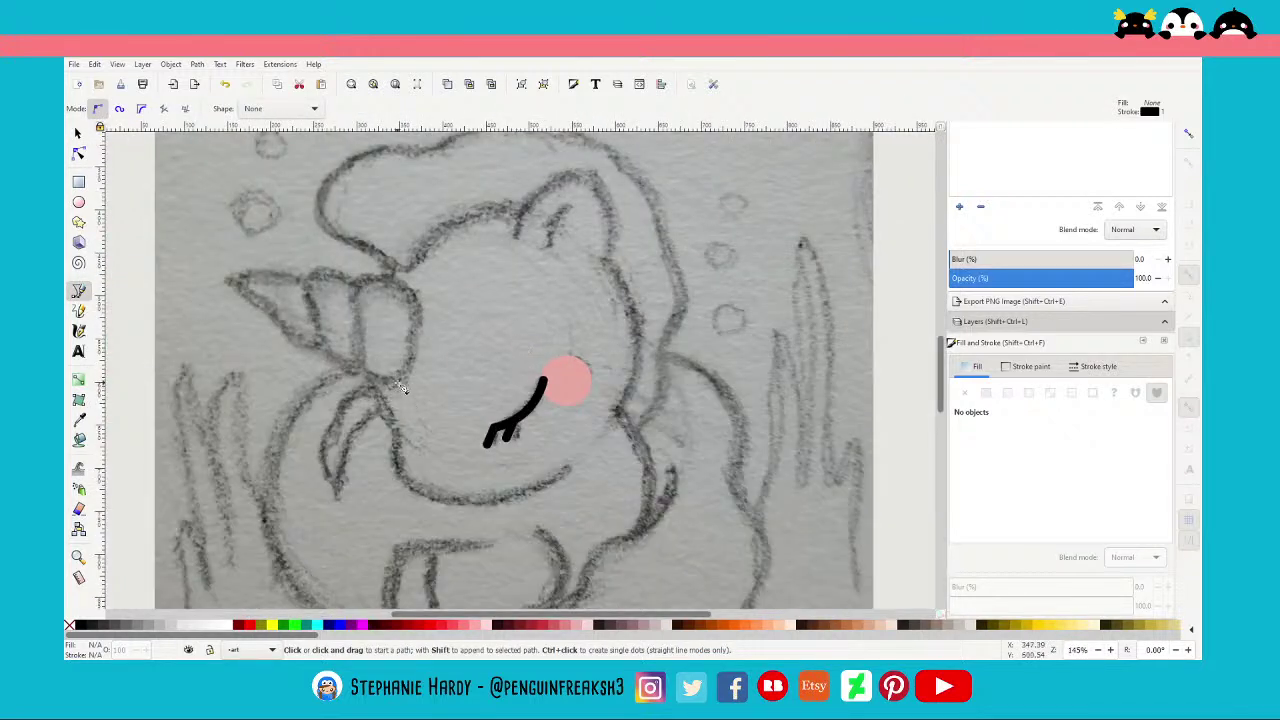
left_click(399, 383)
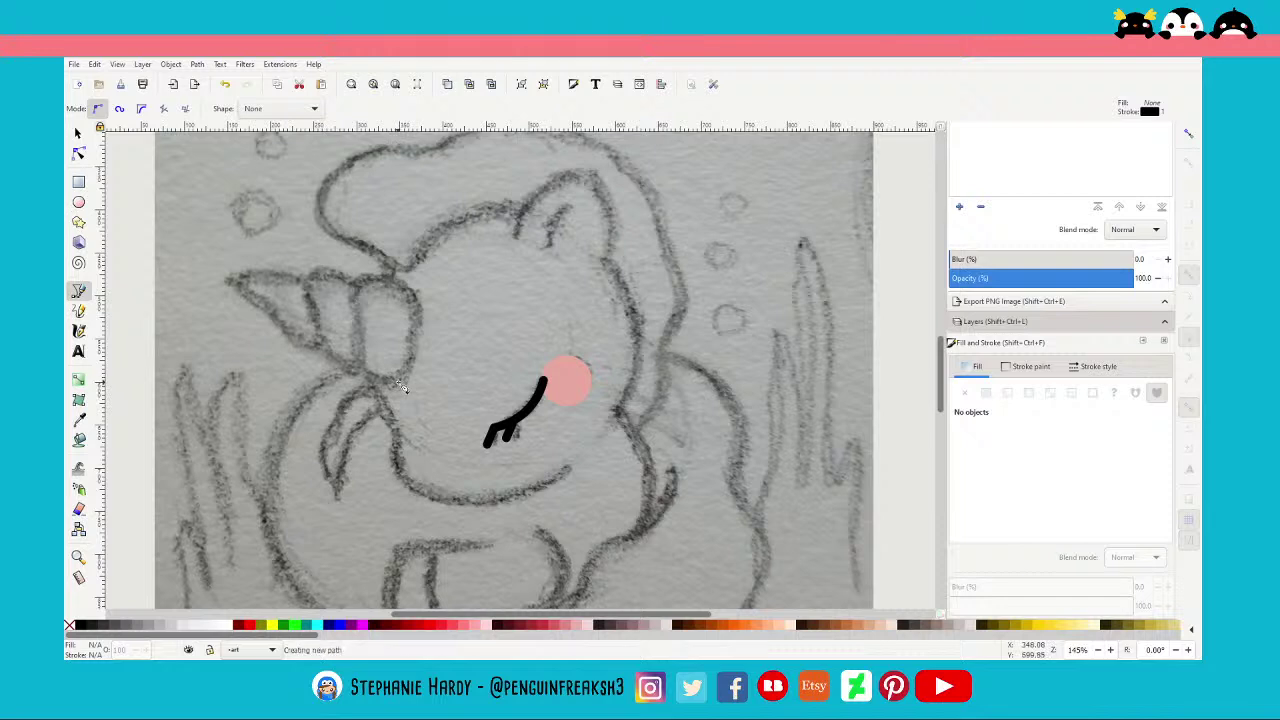
left_click(405, 286)
left_click(357, 285)
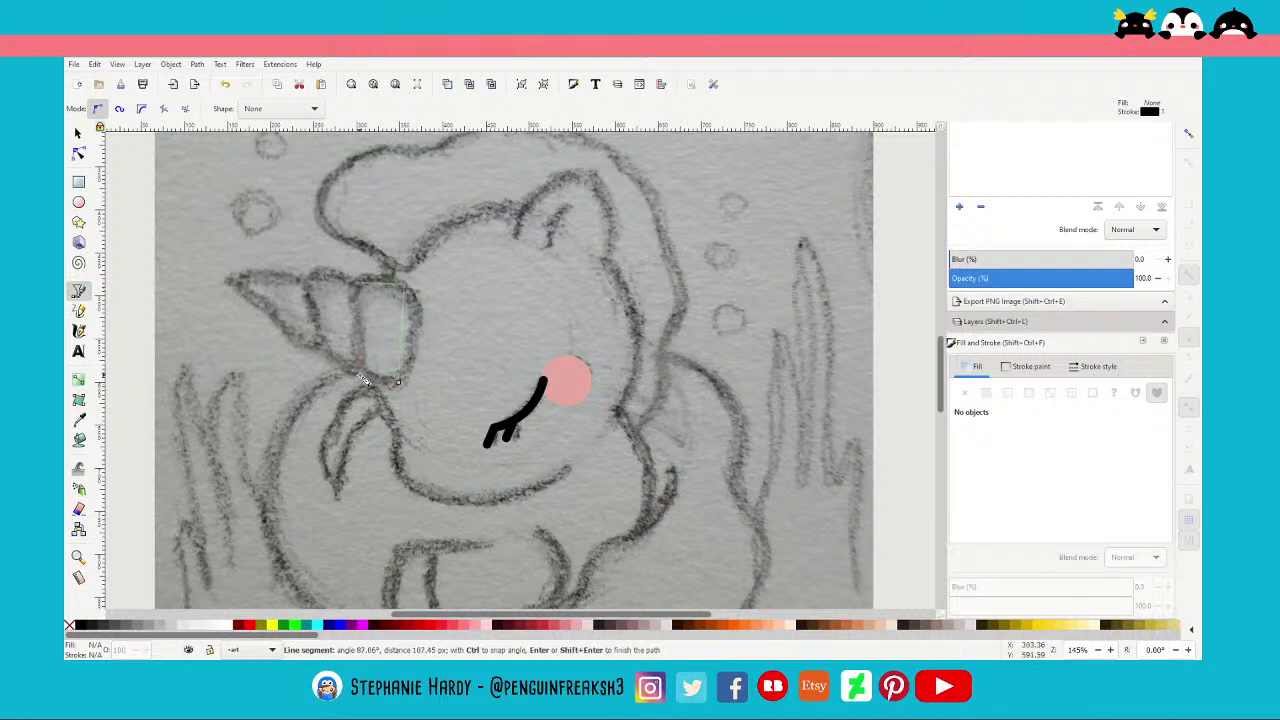
left_click(371, 376)
left_click(399, 383)
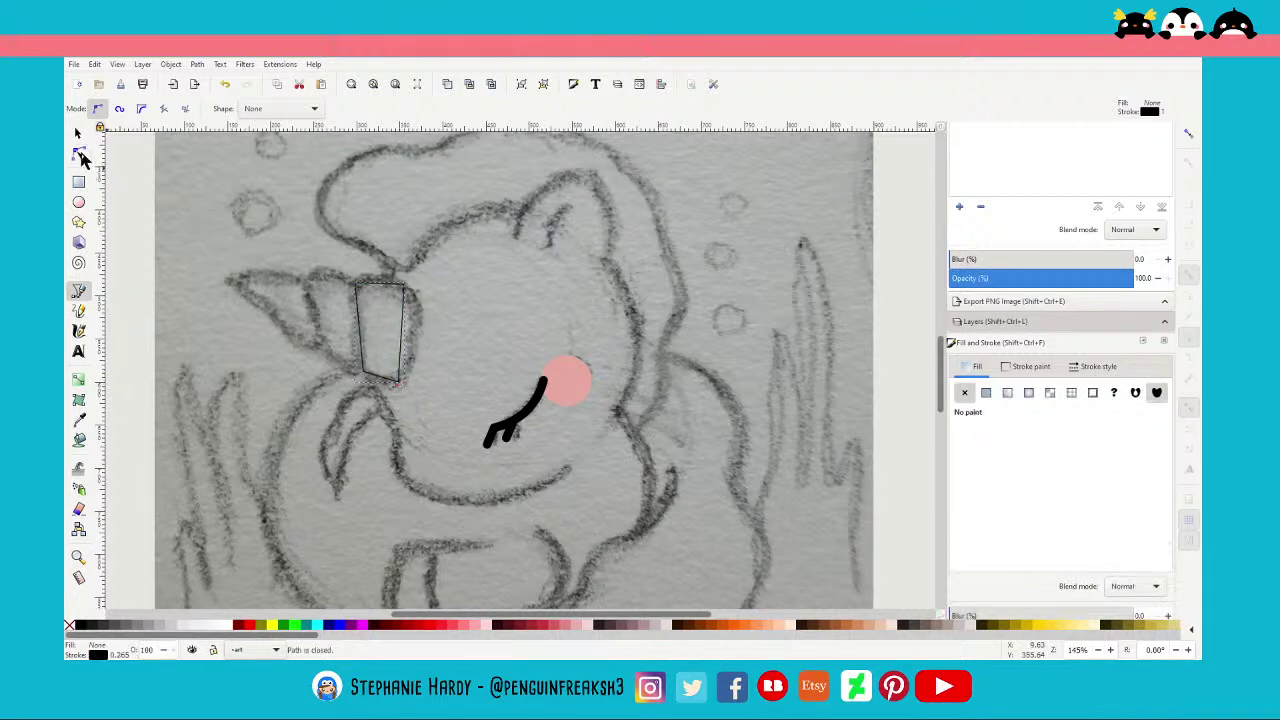
Smooth all four nodes and reshape the outline into an oval following the sketch
left_click(79, 153)
left_click_drag(453, 415, 330, 258)
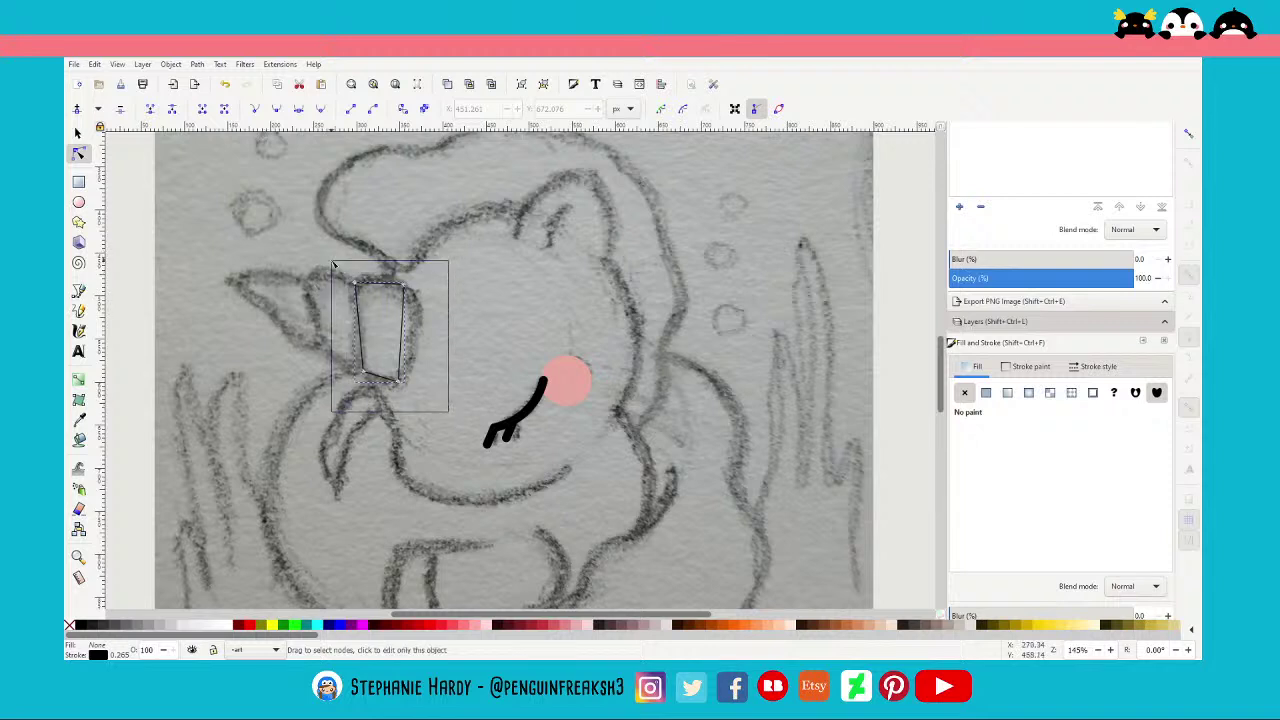
left_click(298, 108)
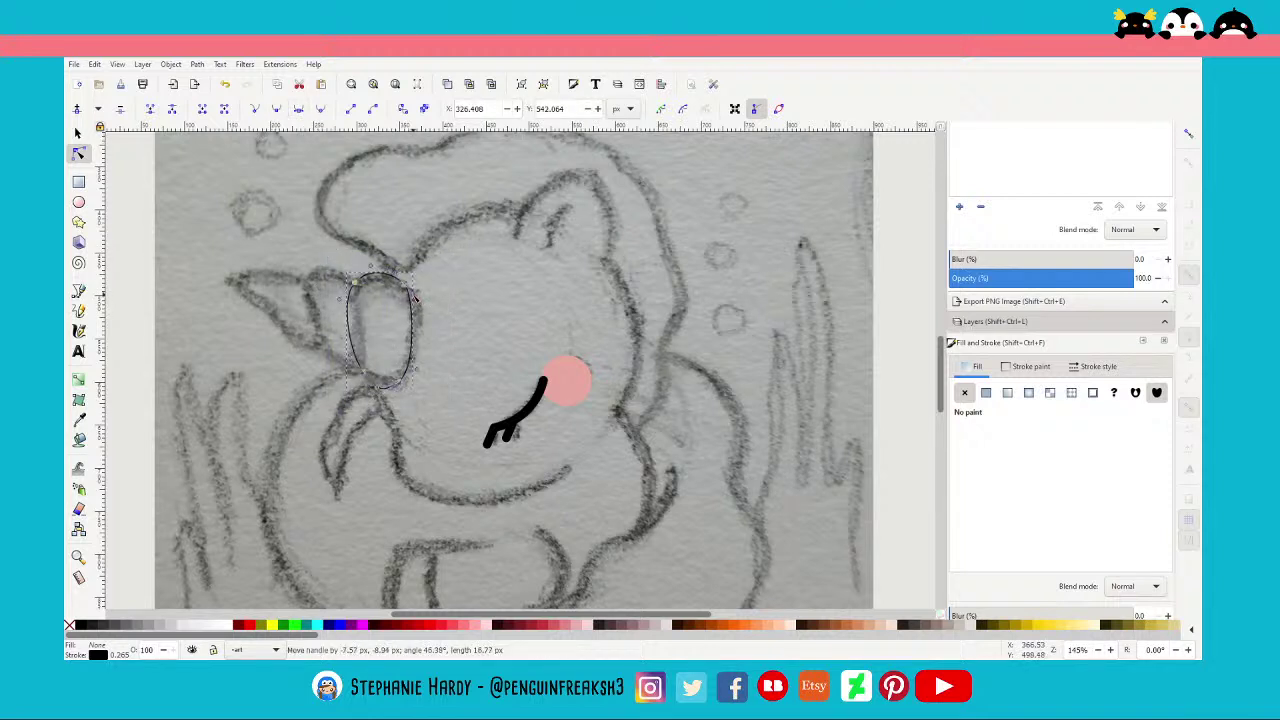
left_click_drag(399, 383, 362, 364)
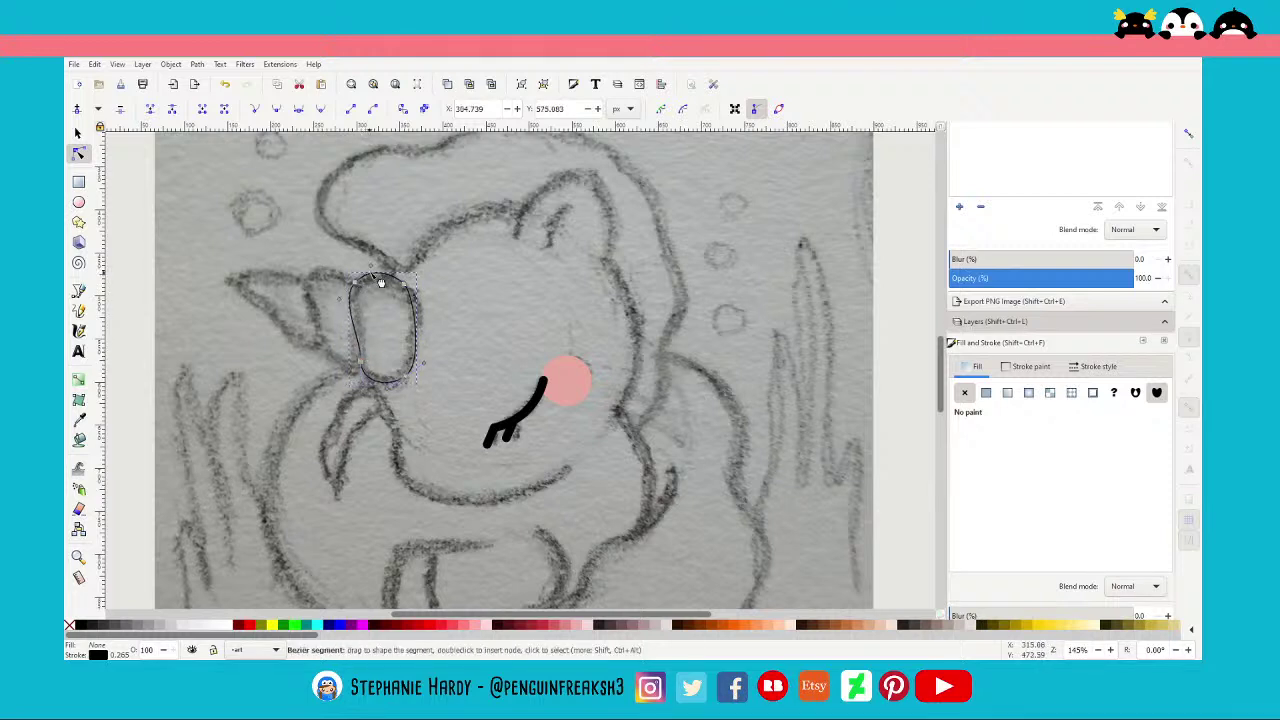
left_click_drag(377, 268, 367, 269)
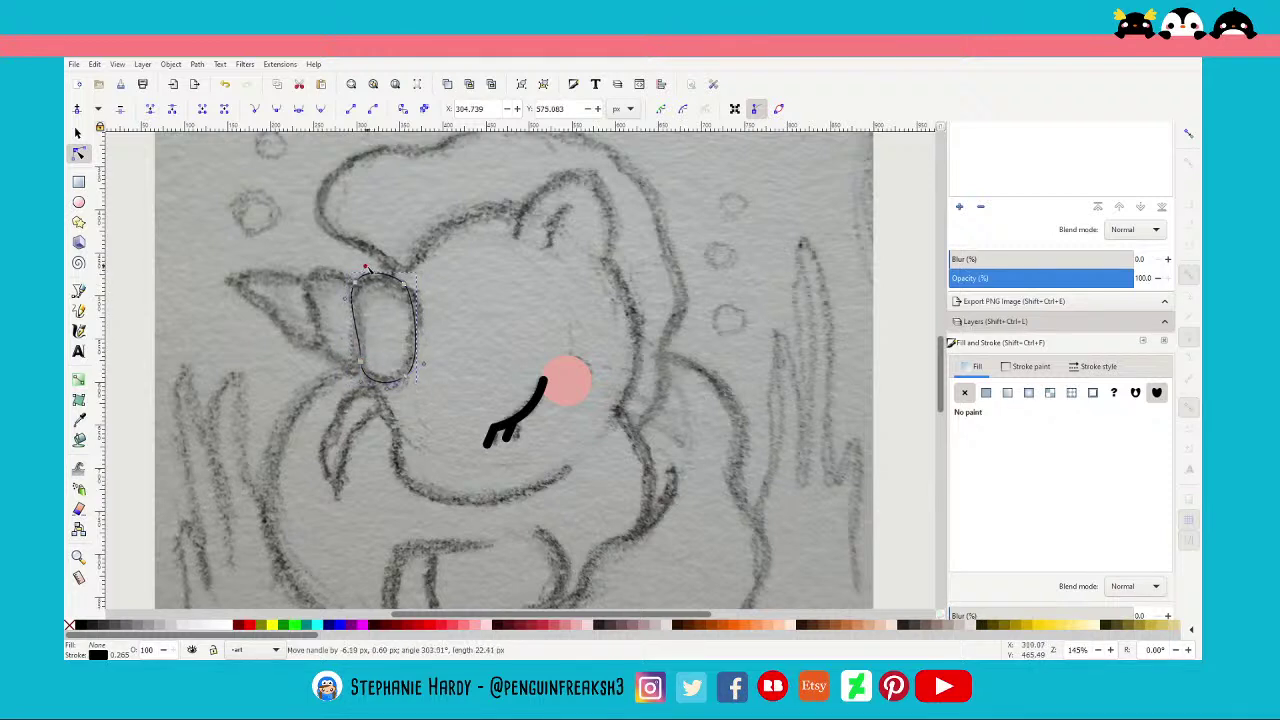
left_click_drag(426, 369, 421, 361)
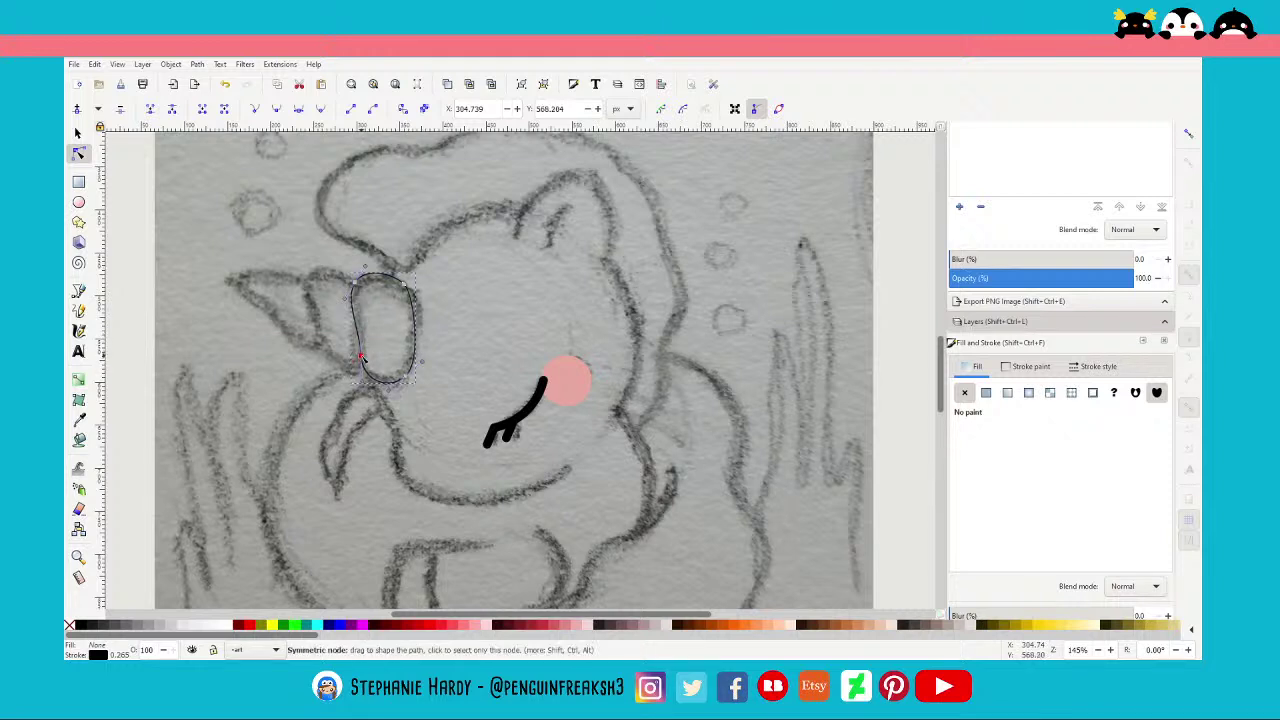
left_click_drag(363, 383, 365, 389)
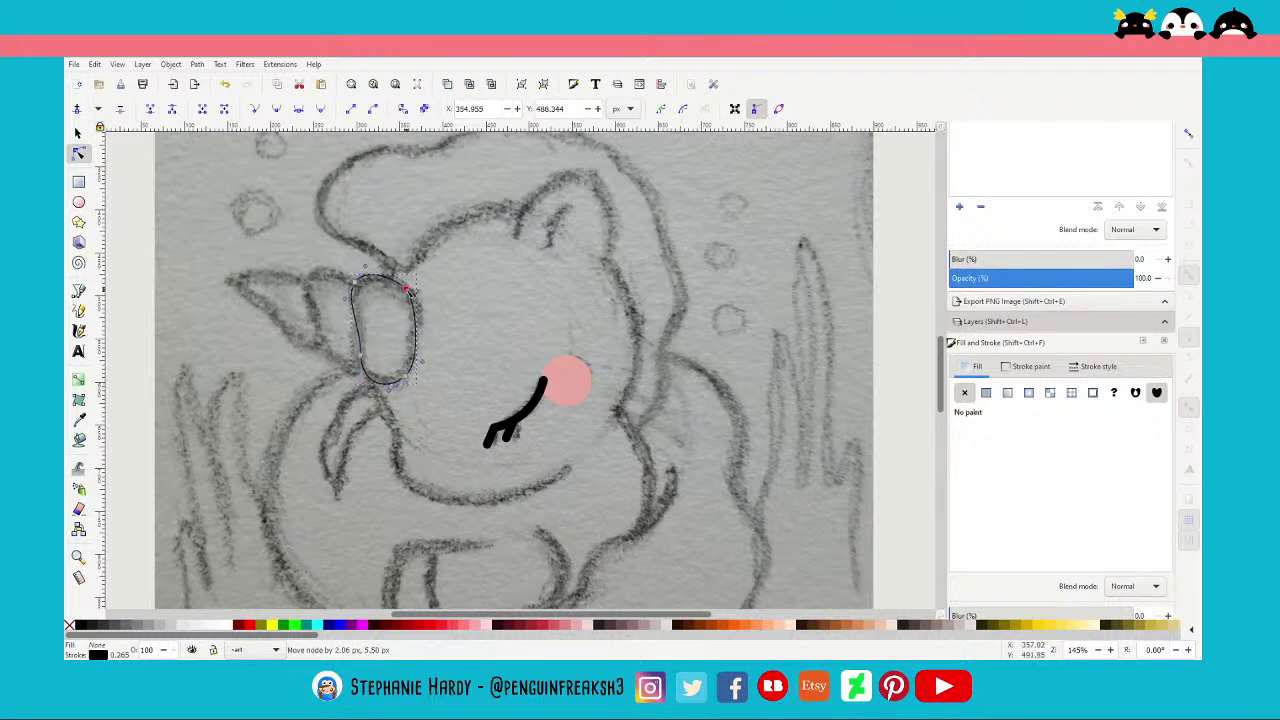
key("ctrl+a")
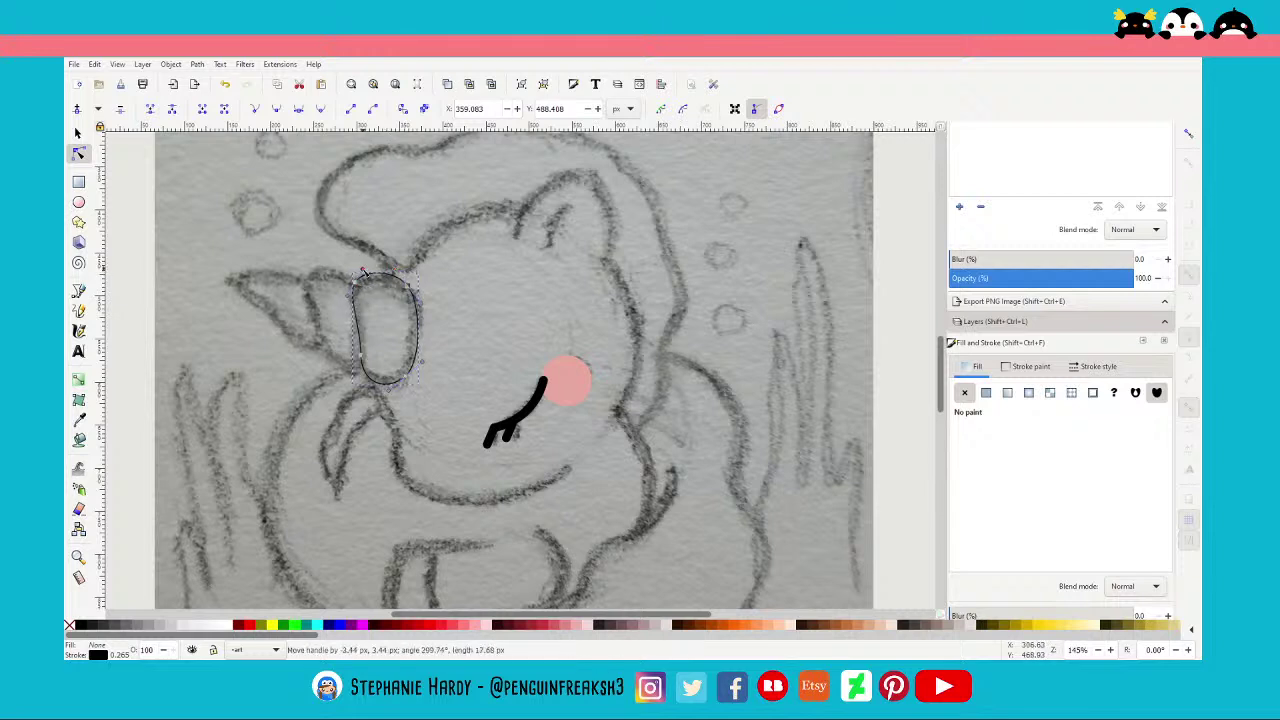
left_click_drag(367, 268, 365, 272)
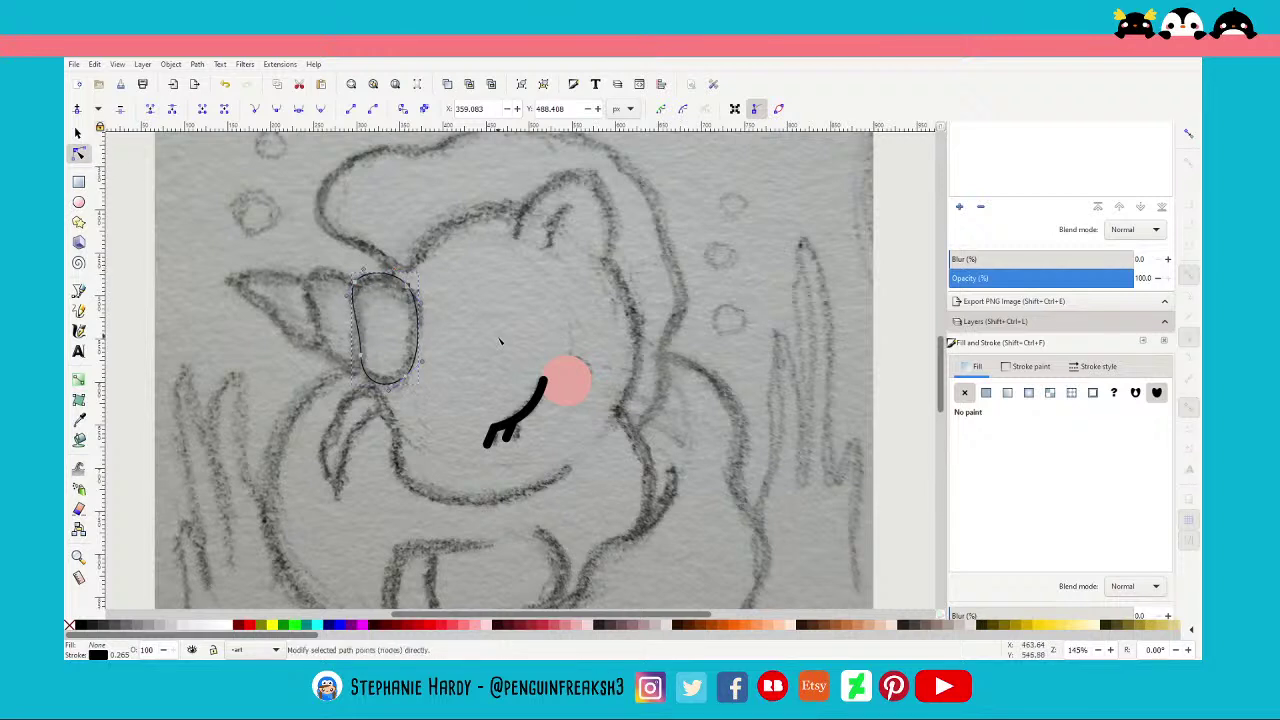
Give the horn-base oval a flat pink fill and no stroke paint
scroll(500, 341, "down", 1)
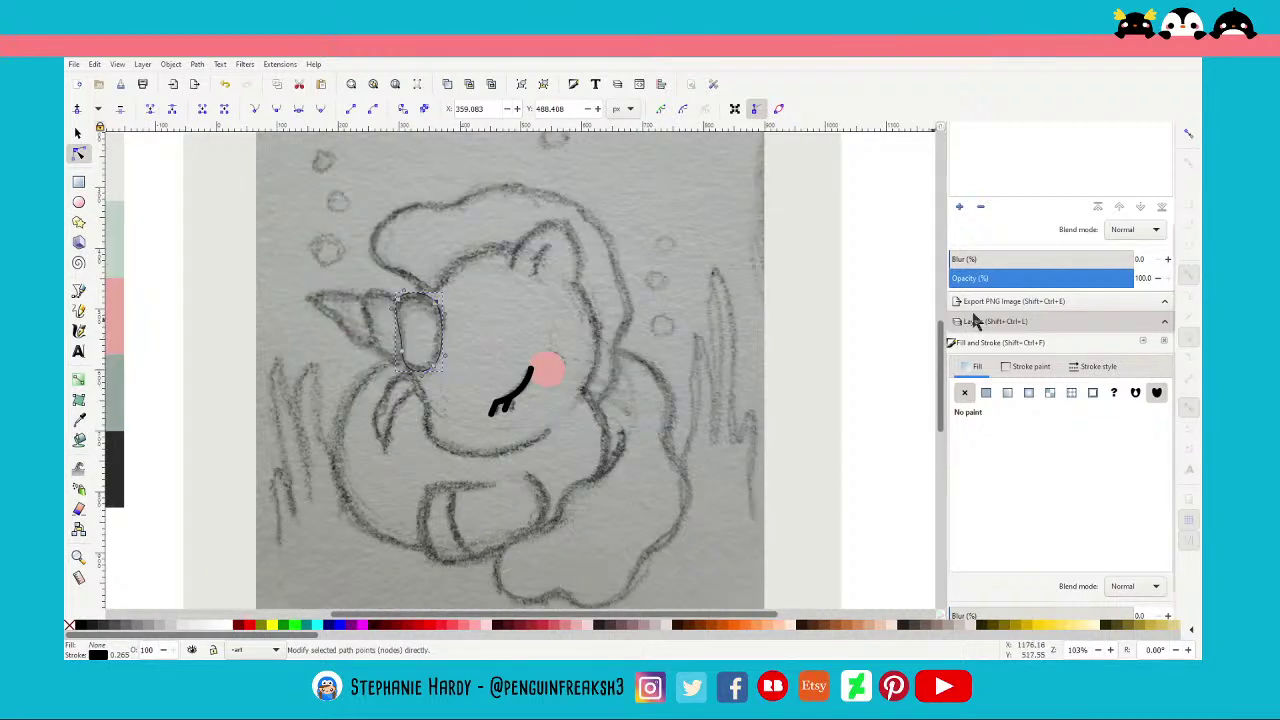
left_click(988, 393)
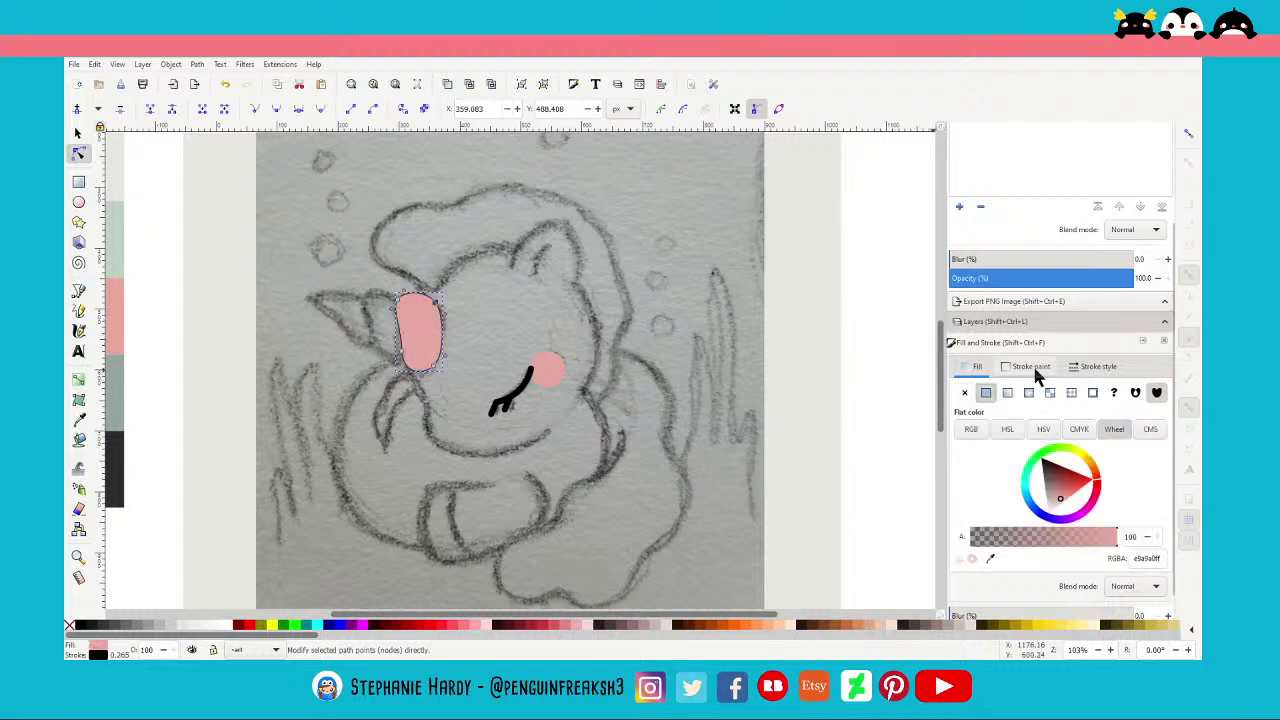
left_click(1010, 366)
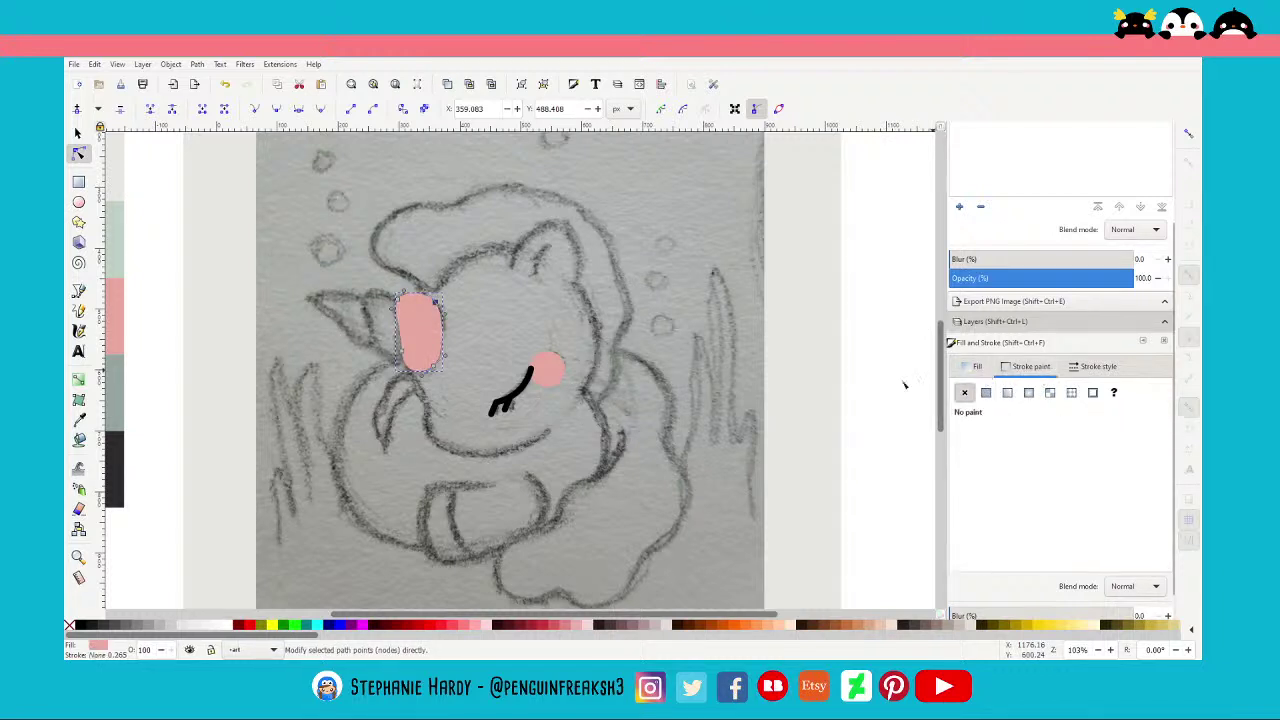
scroll(650, 387, "down", 1, "ctrl")
scroll(399, 367, "up", 1, "ctrl")
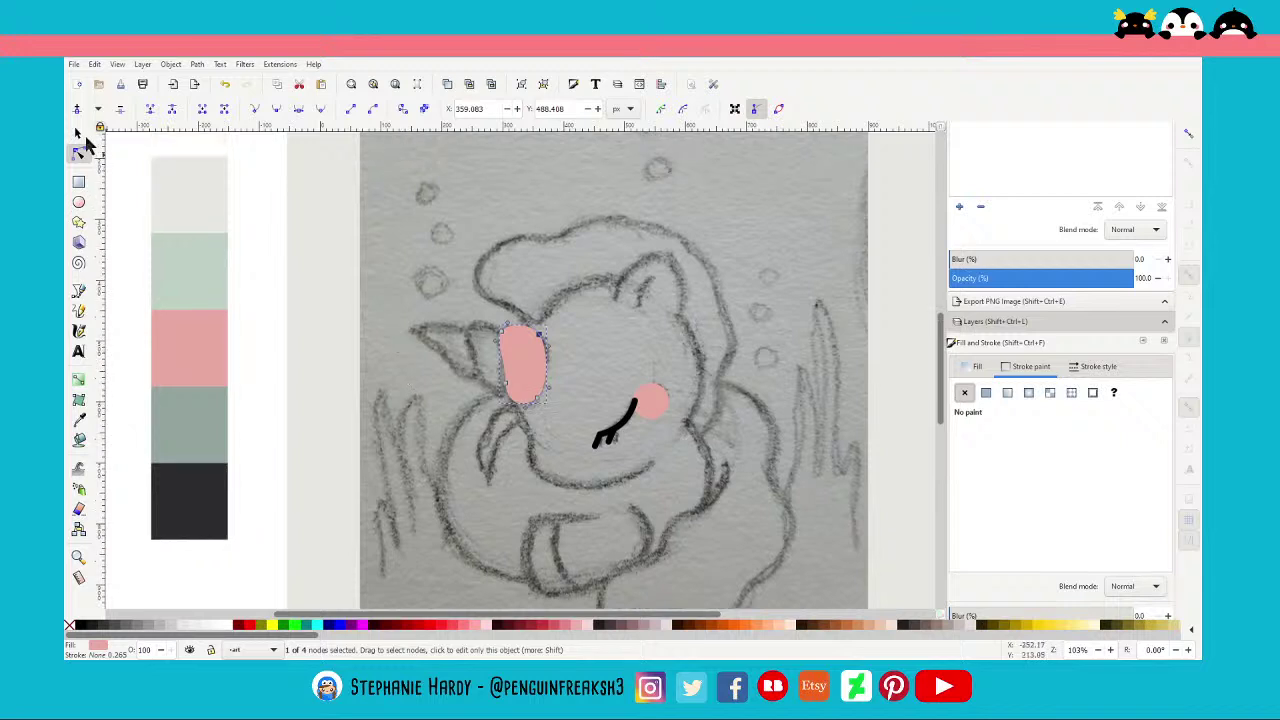
left_click(80, 135)
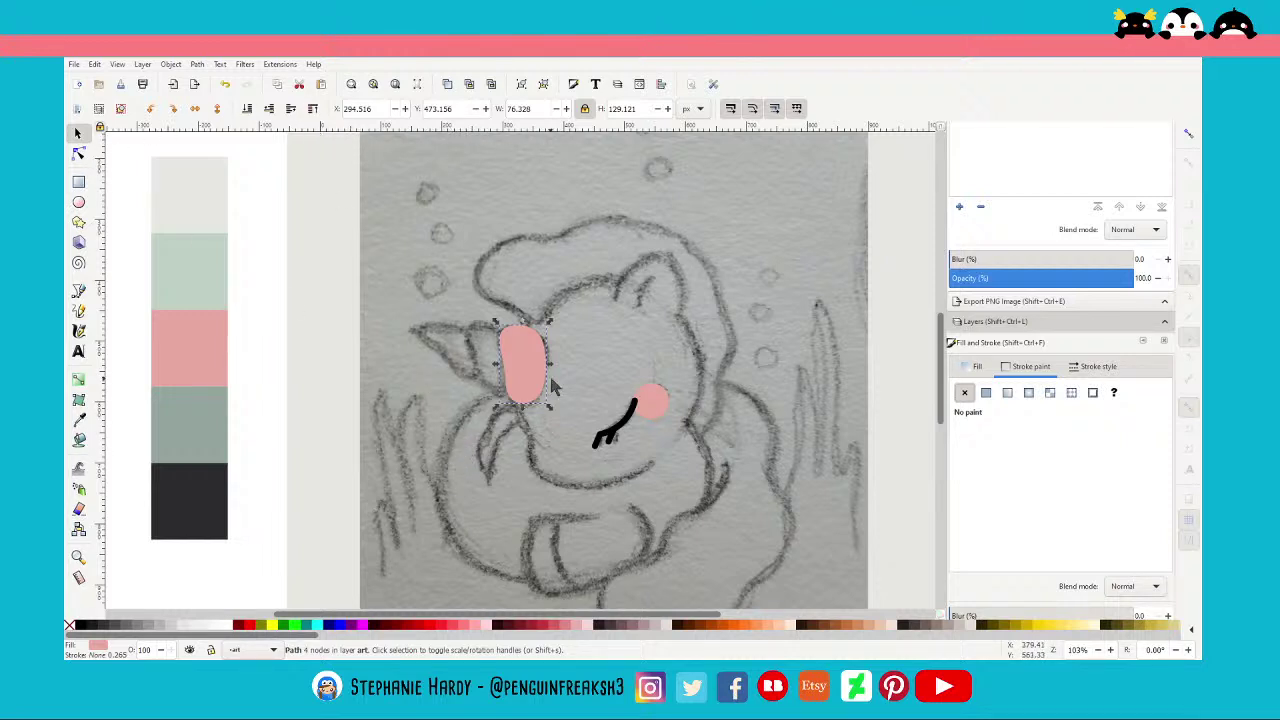
left_click_drag(529, 373, 497, 358)
left_click(447, 86)
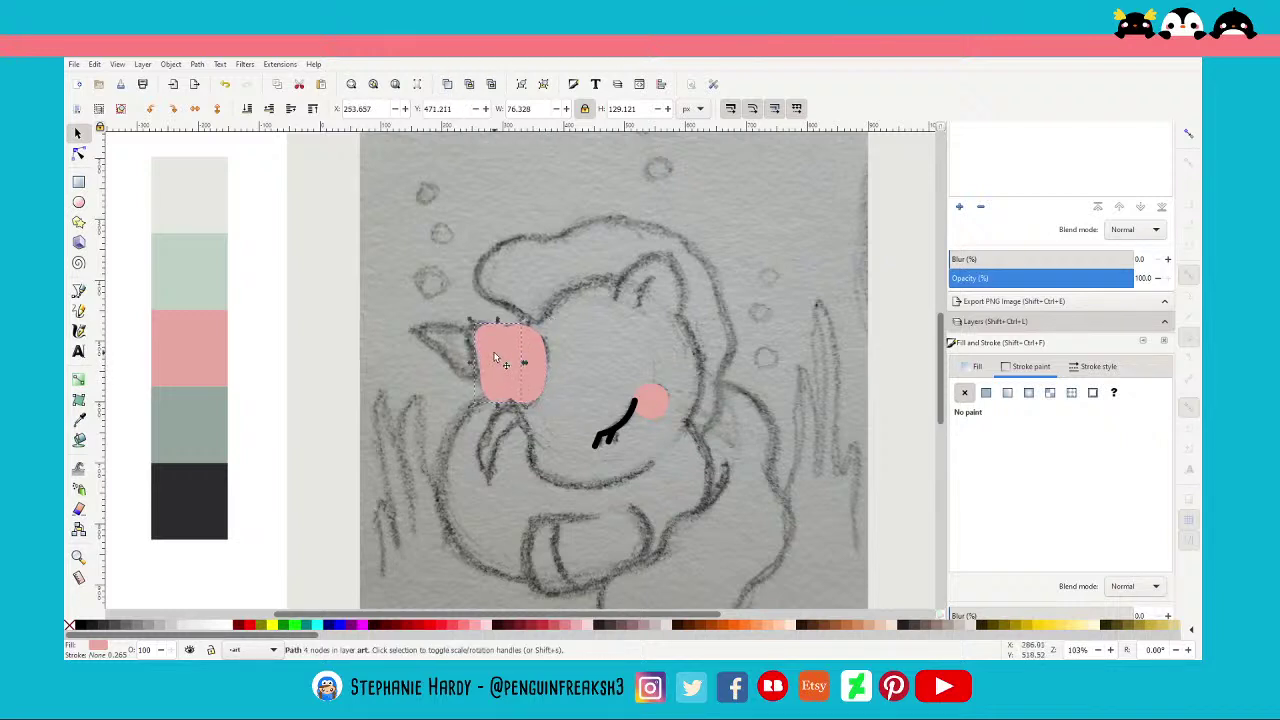
left_click(975, 366)
left_click(989, 559)
left_click(197, 260)
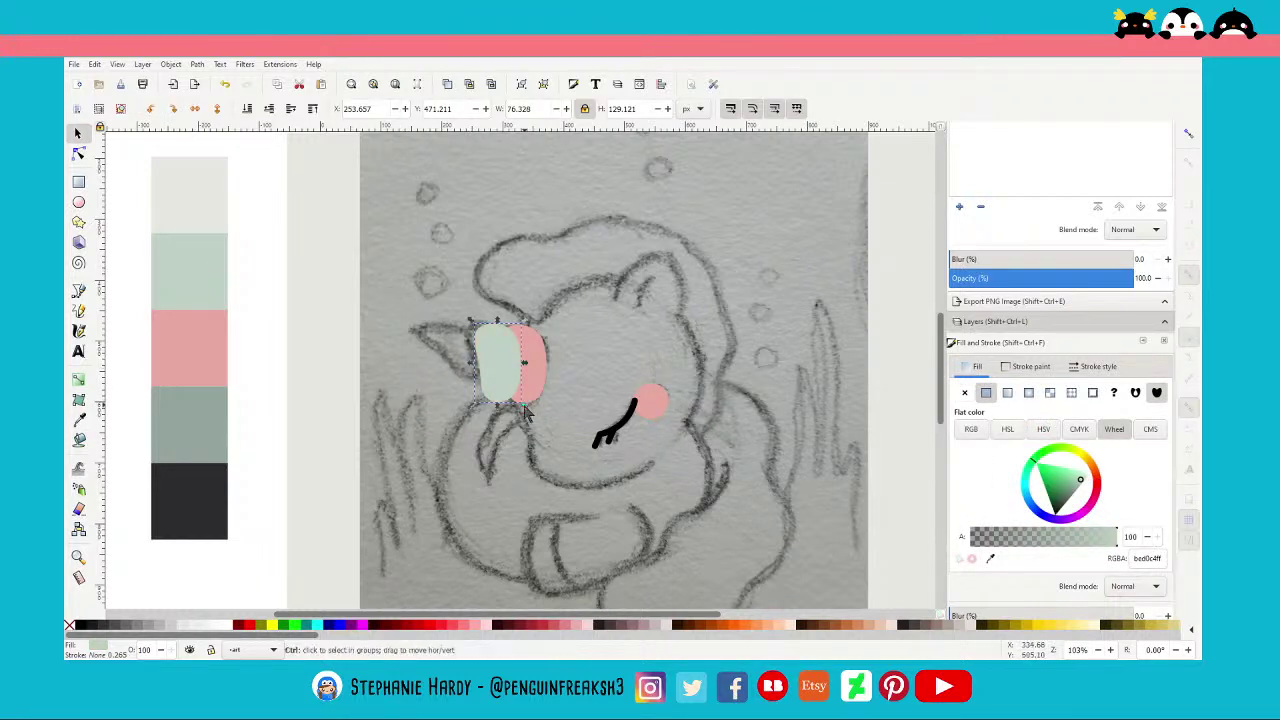
left_click_drag(527, 413, 495, 375)
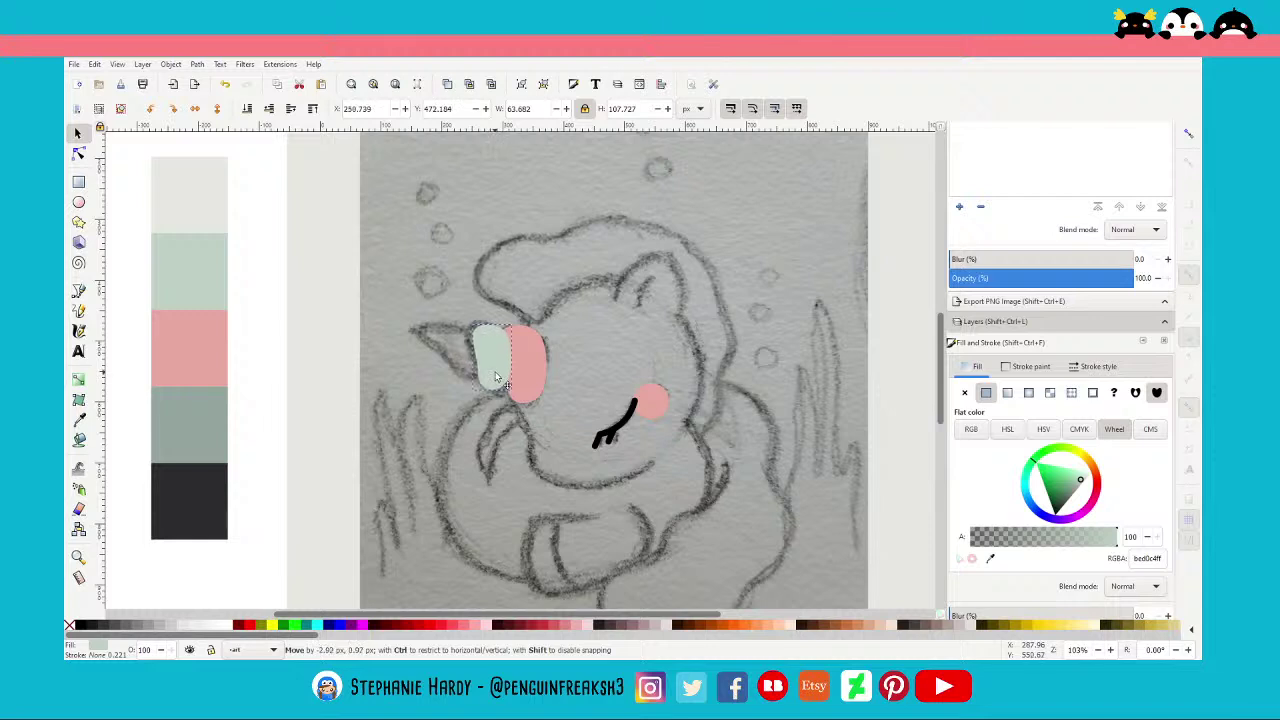
left_click_drag(495, 377, 494, 377)
left_click(565, 376)
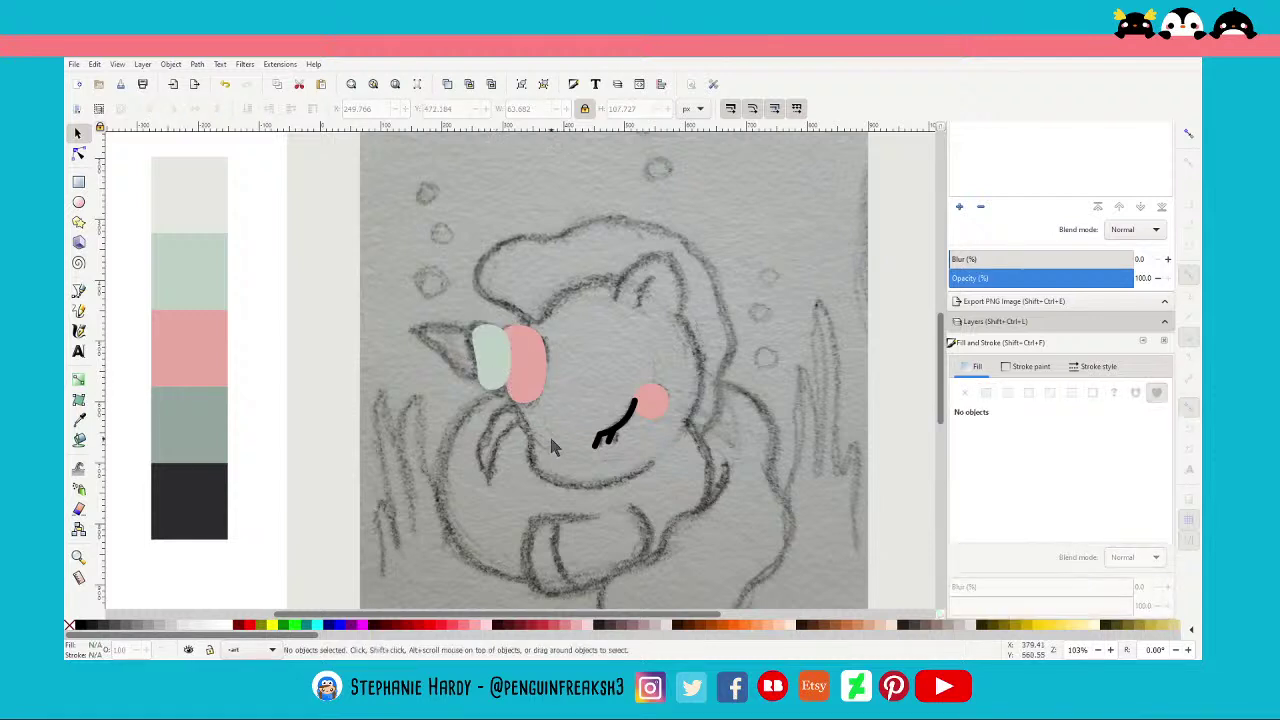
left_click(492, 358)
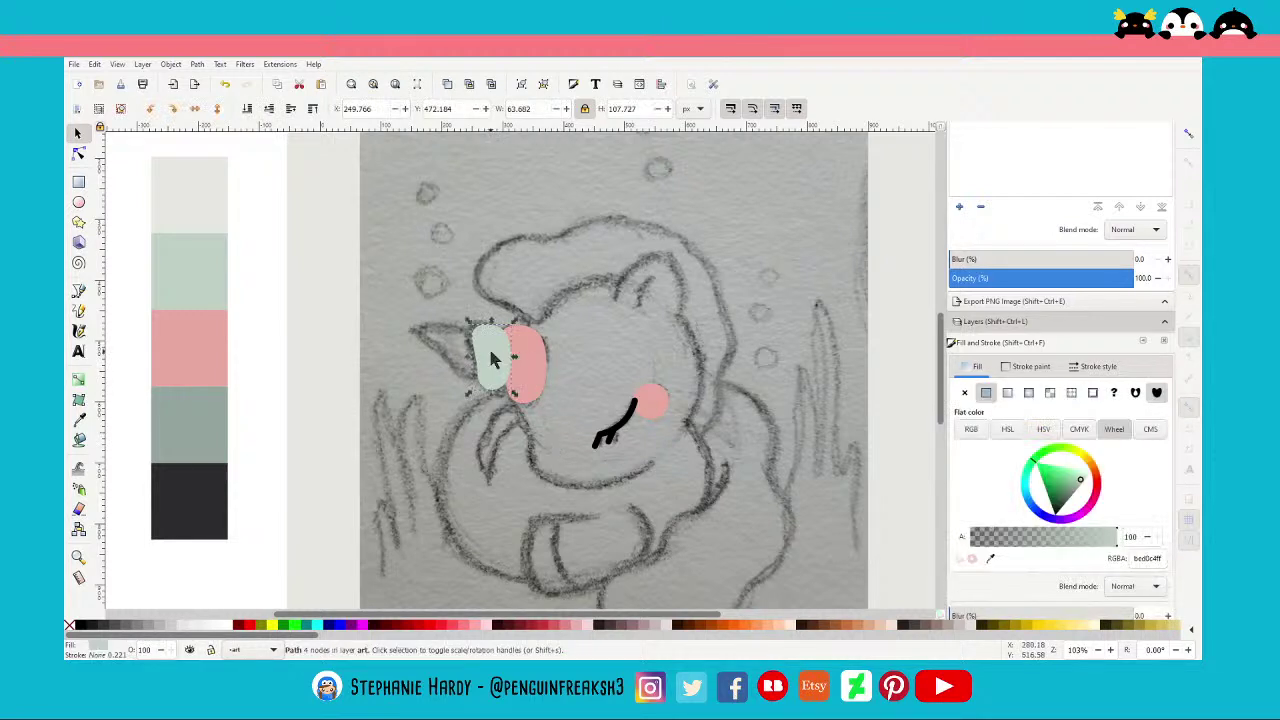
key("Delete")
scroll(472, 355, "up", 2, "ctrl")
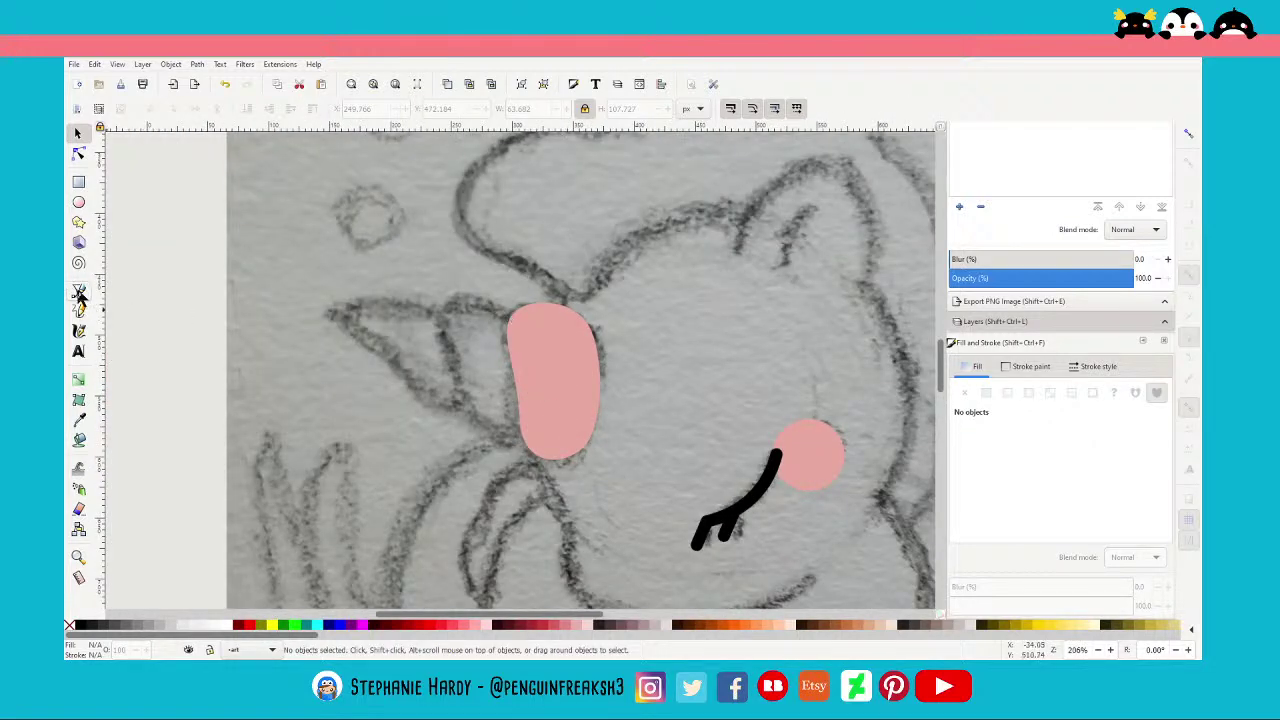
Draw a closed four-point outline just left of the pink oval
left_click(79, 291)
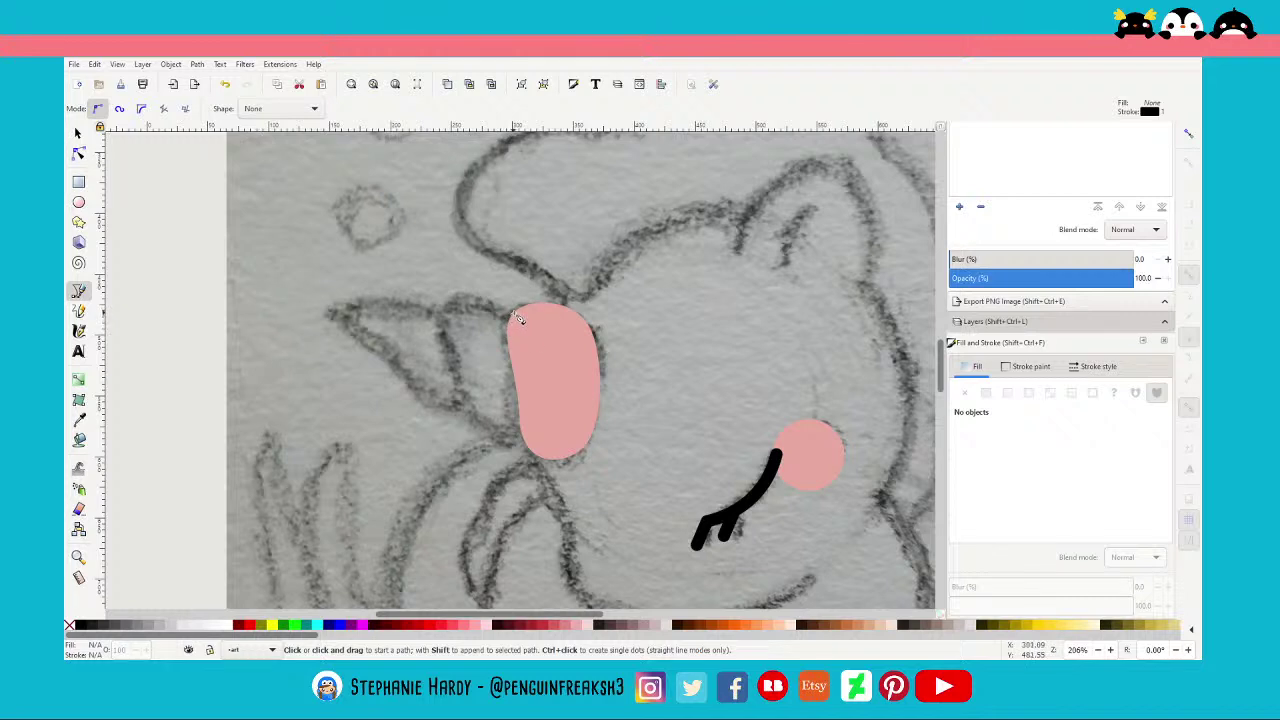
left_click(513, 316)
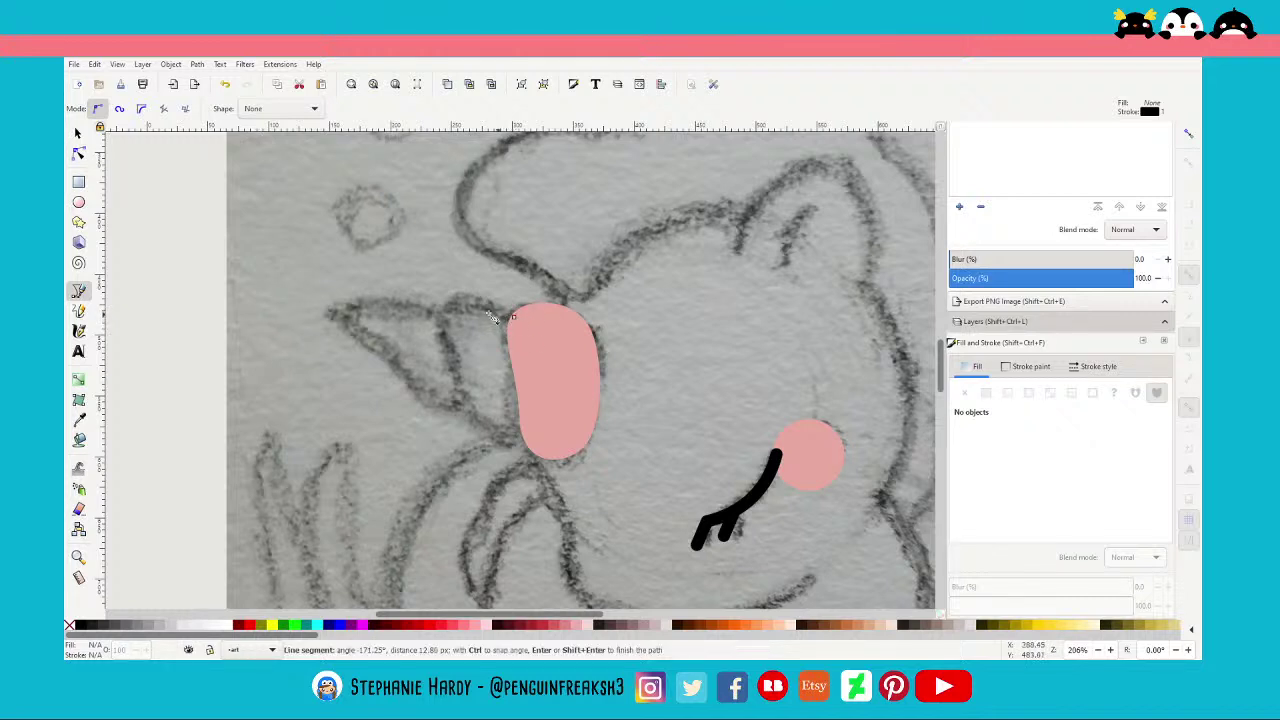
left_click(446, 303)
left_click(470, 416)
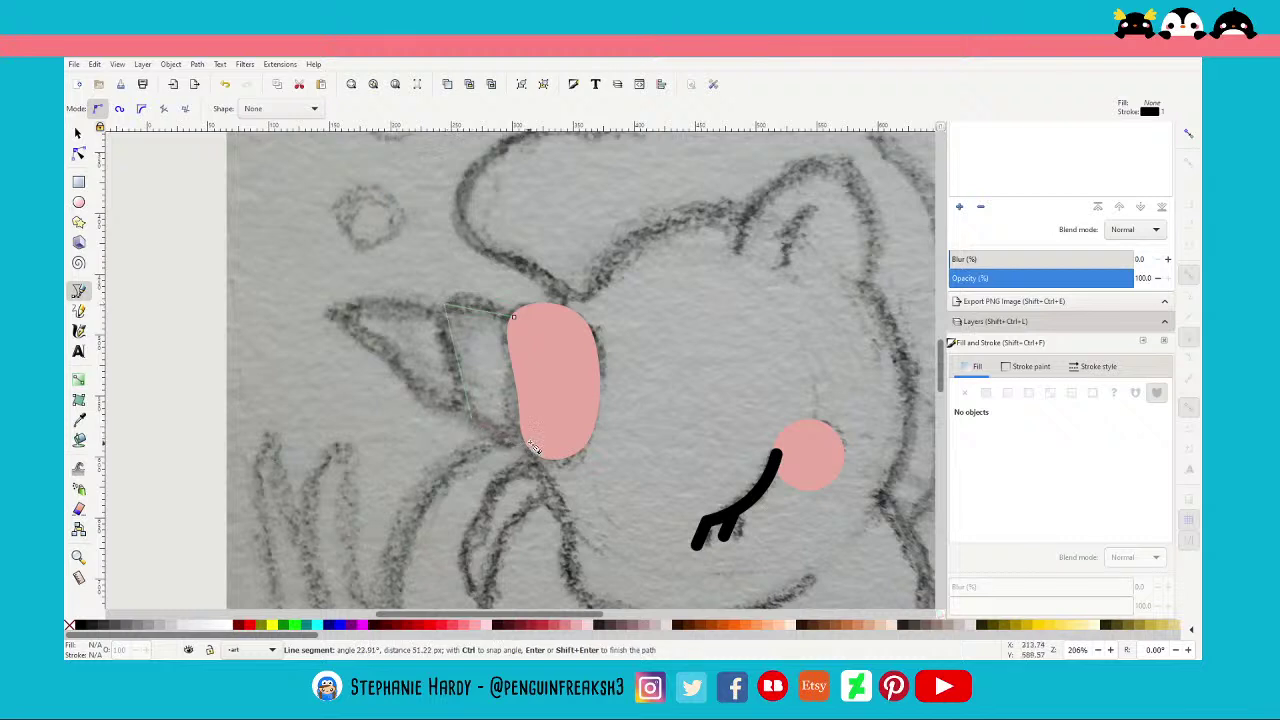
left_click(525, 445)
left_click(513, 316)
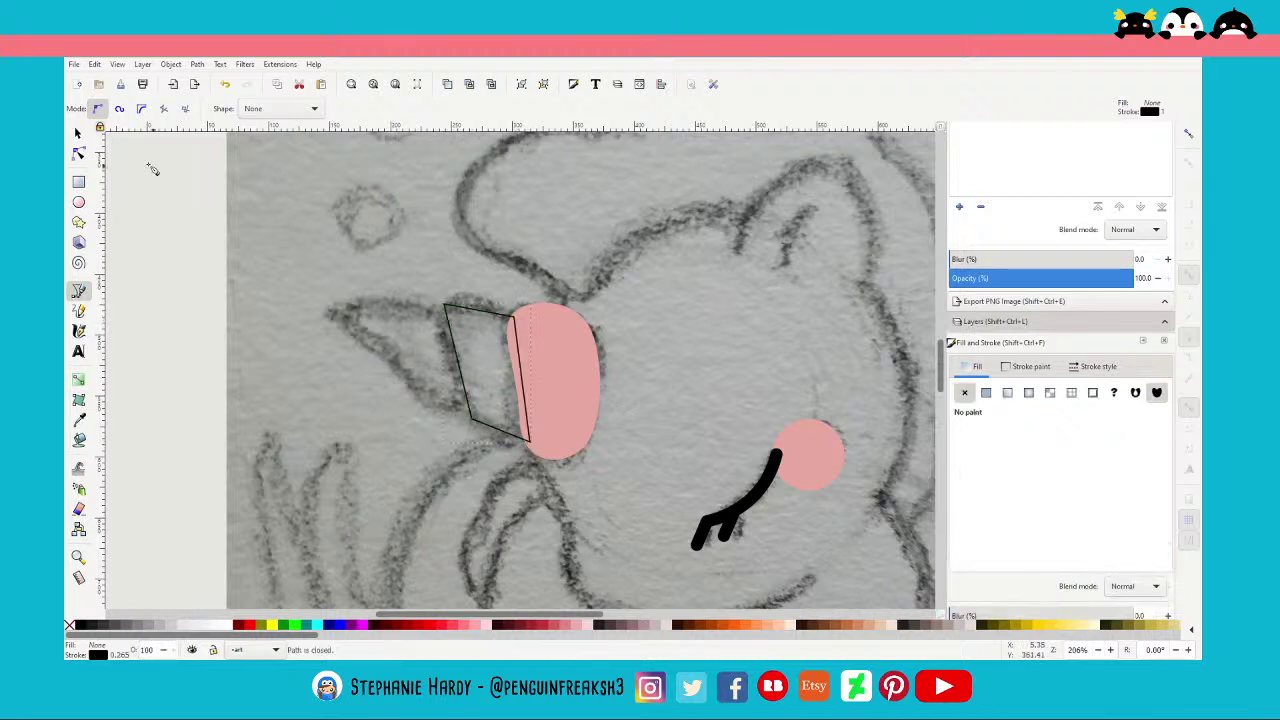
left_click(78, 133)
Smooth the outline's nodes, add a point, and curve its edges to match the sketch
left_click(78, 153)
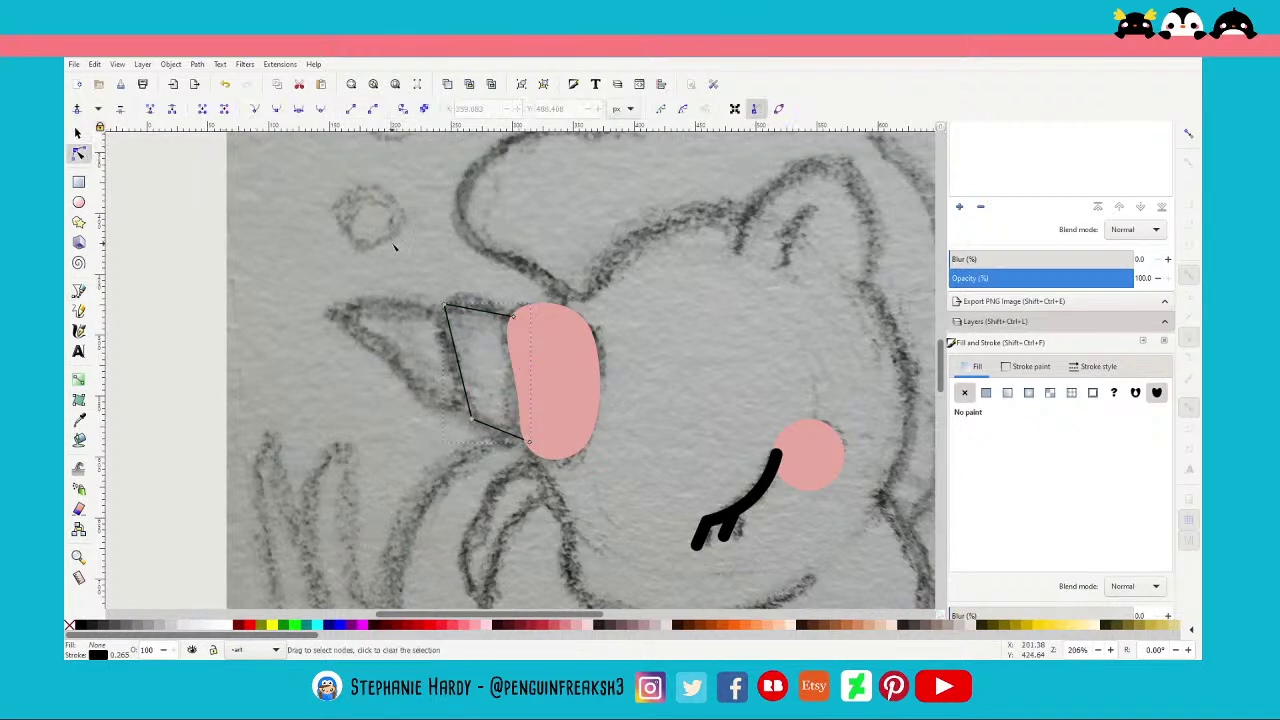
left_click_drag(396, 246, 494, 480)
left_click(298, 108)
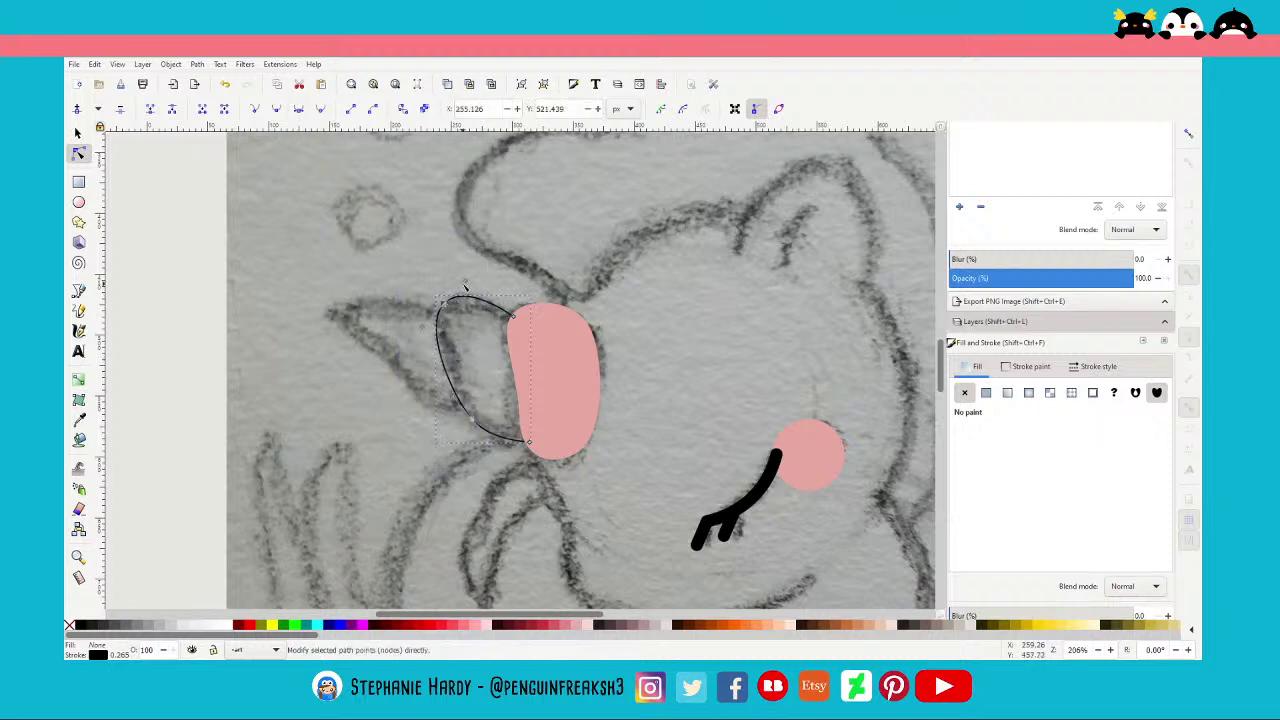
left_click(439, 298)
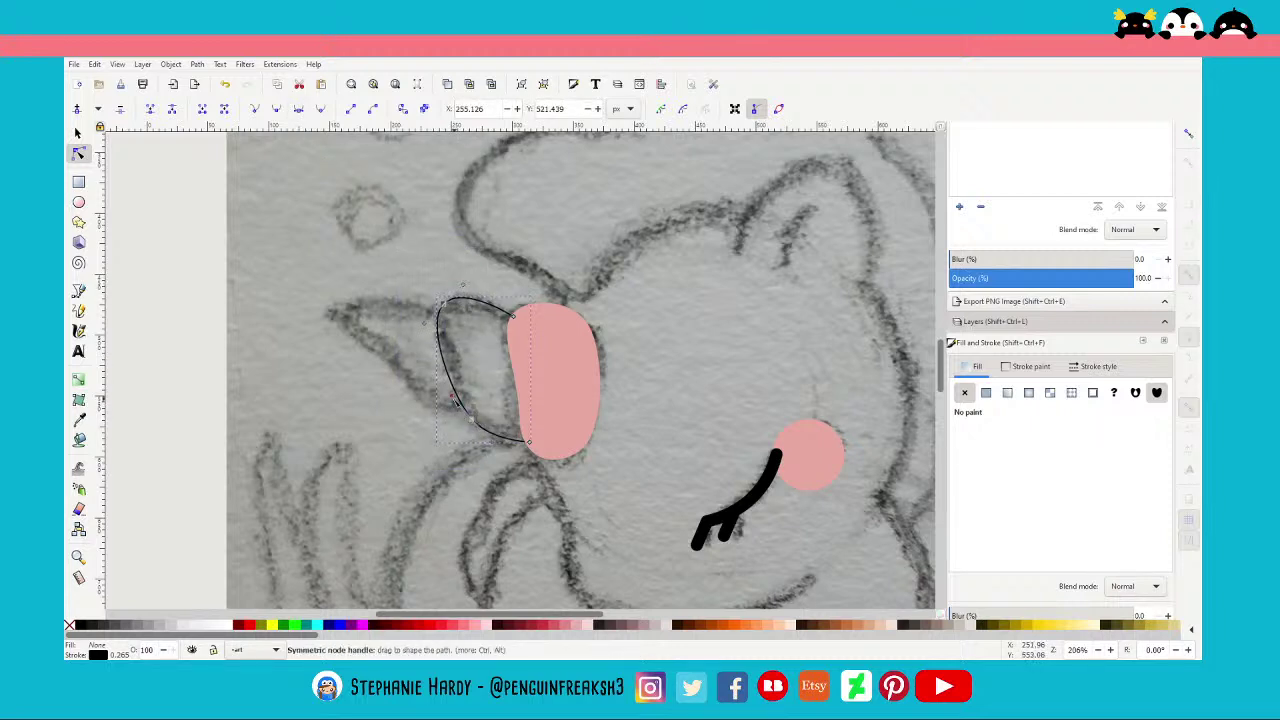
double_click(474, 421)
left_click_drag(474, 421, 471, 411)
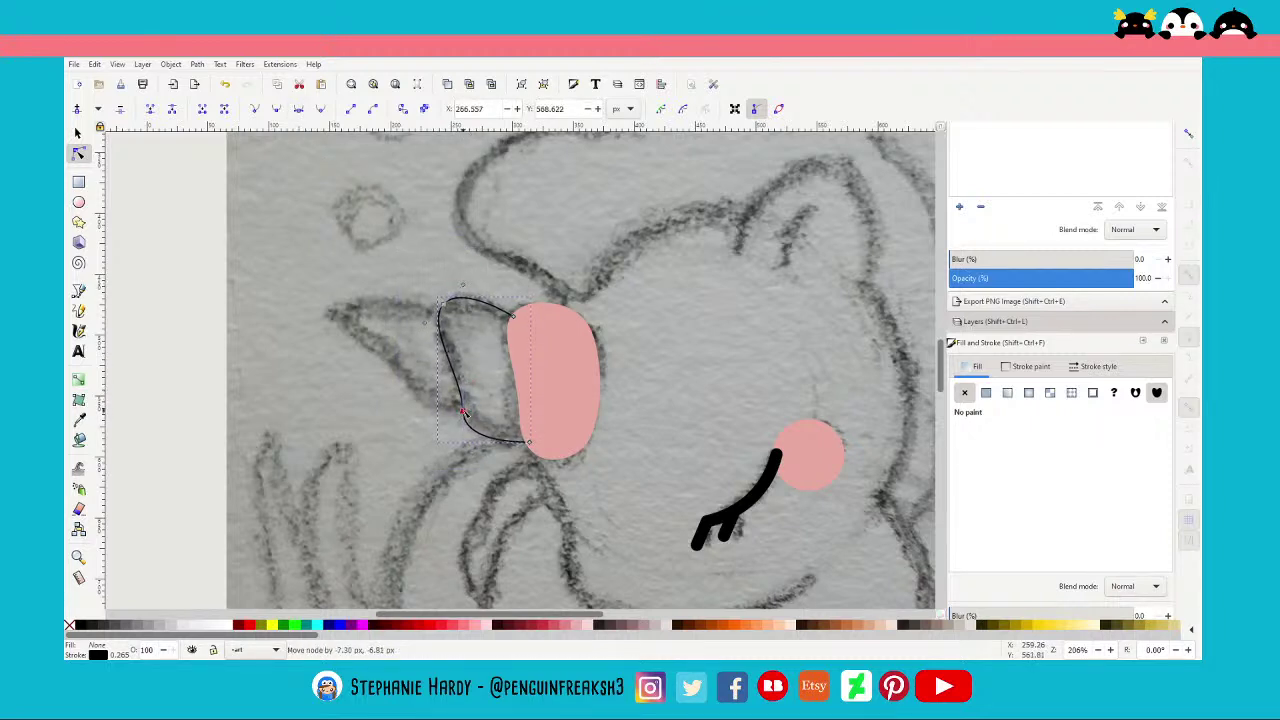
left_click_drag(531, 447, 518, 452)
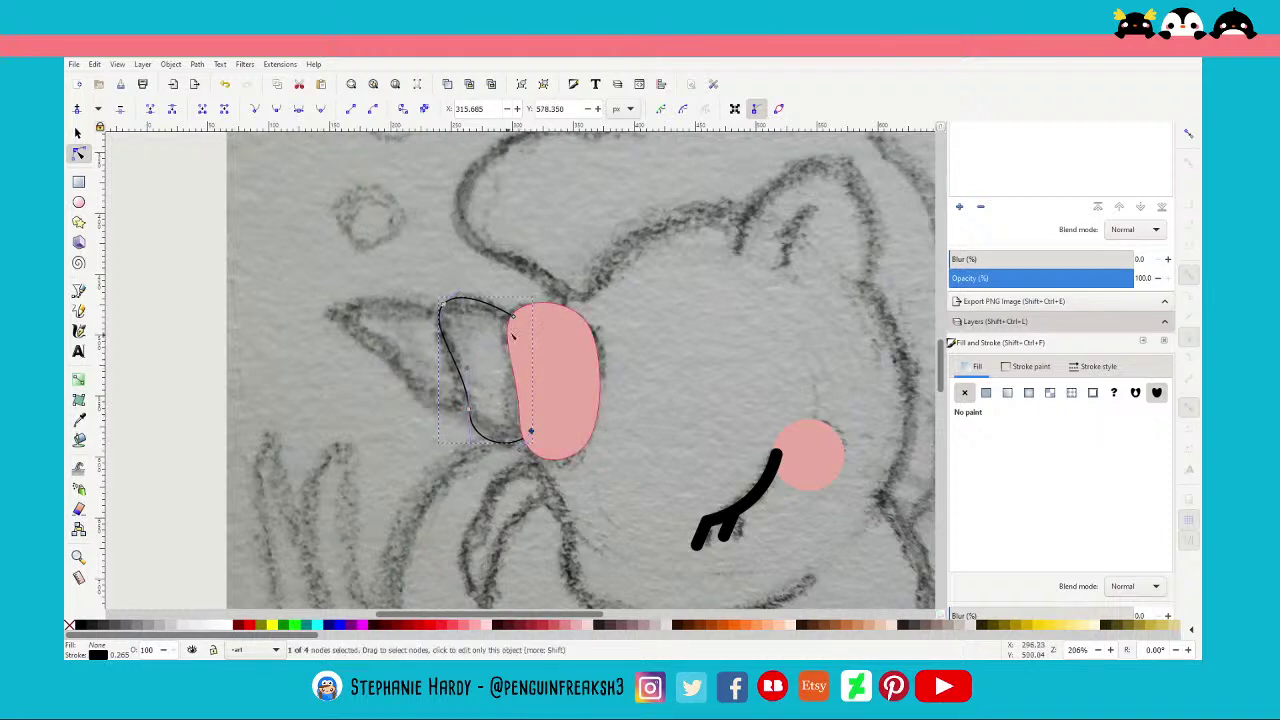
left_click(516, 325)
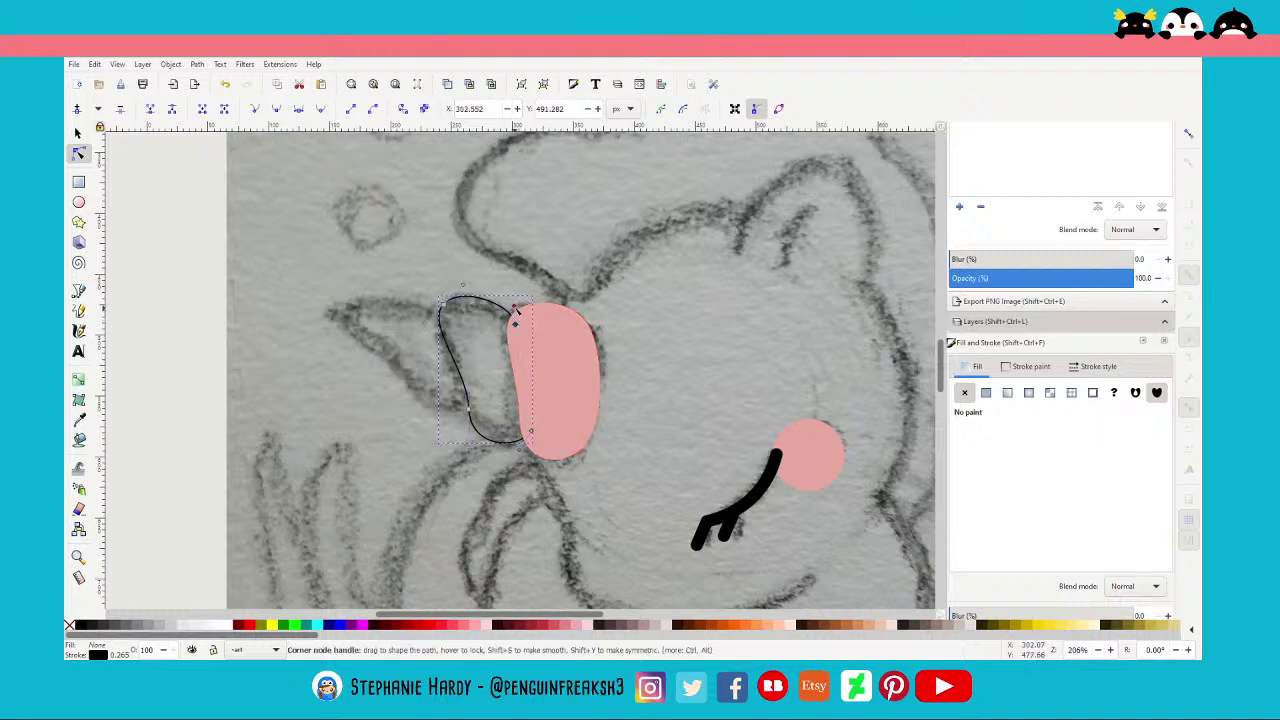
left_click_drag(462, 285, 446, 314)
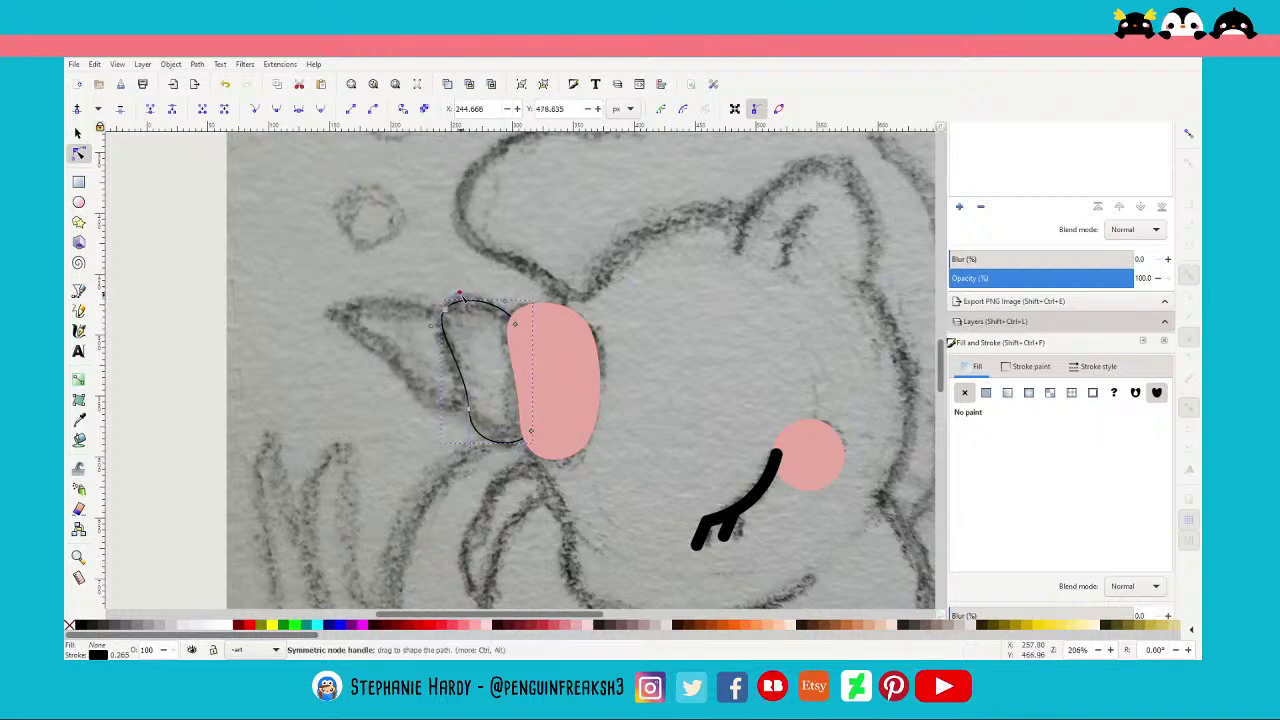
left_click_drag(460, 298, 459, 288)
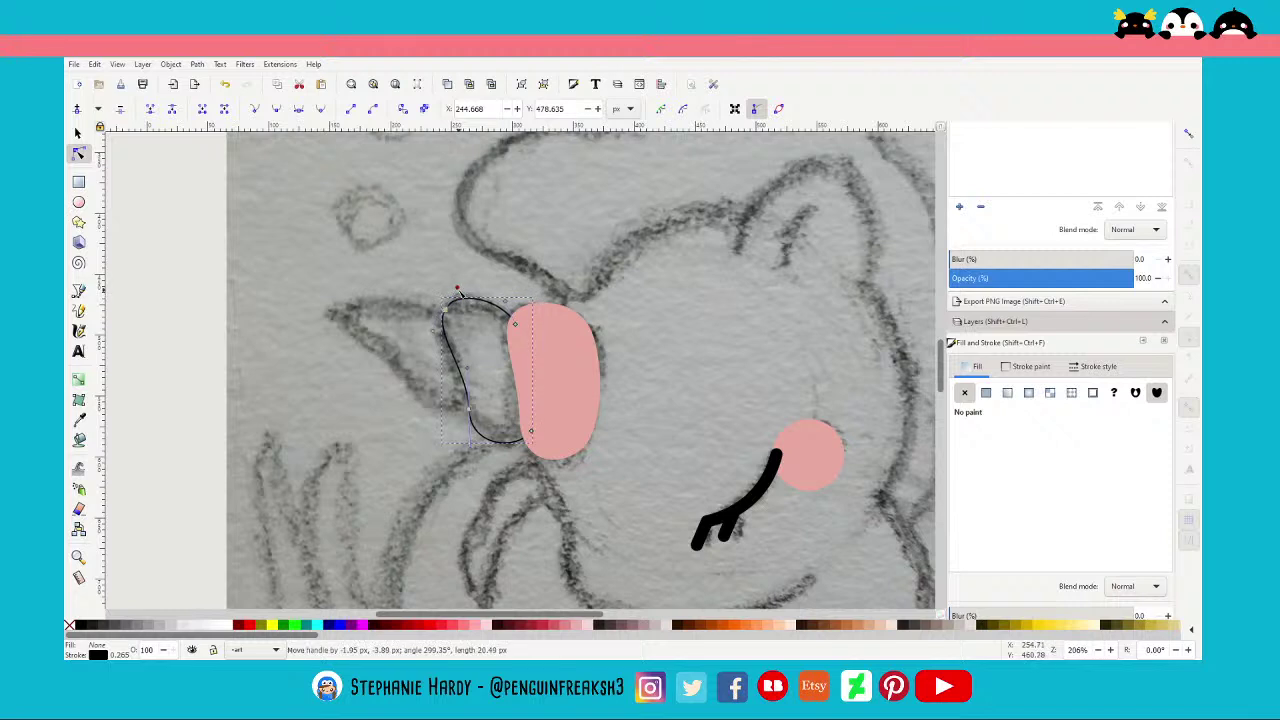
Fill the new shape flat with the palette's pale green and deselect it
left_click(986, 392)
scroll(652, 372, "down", 1, "ctrl")
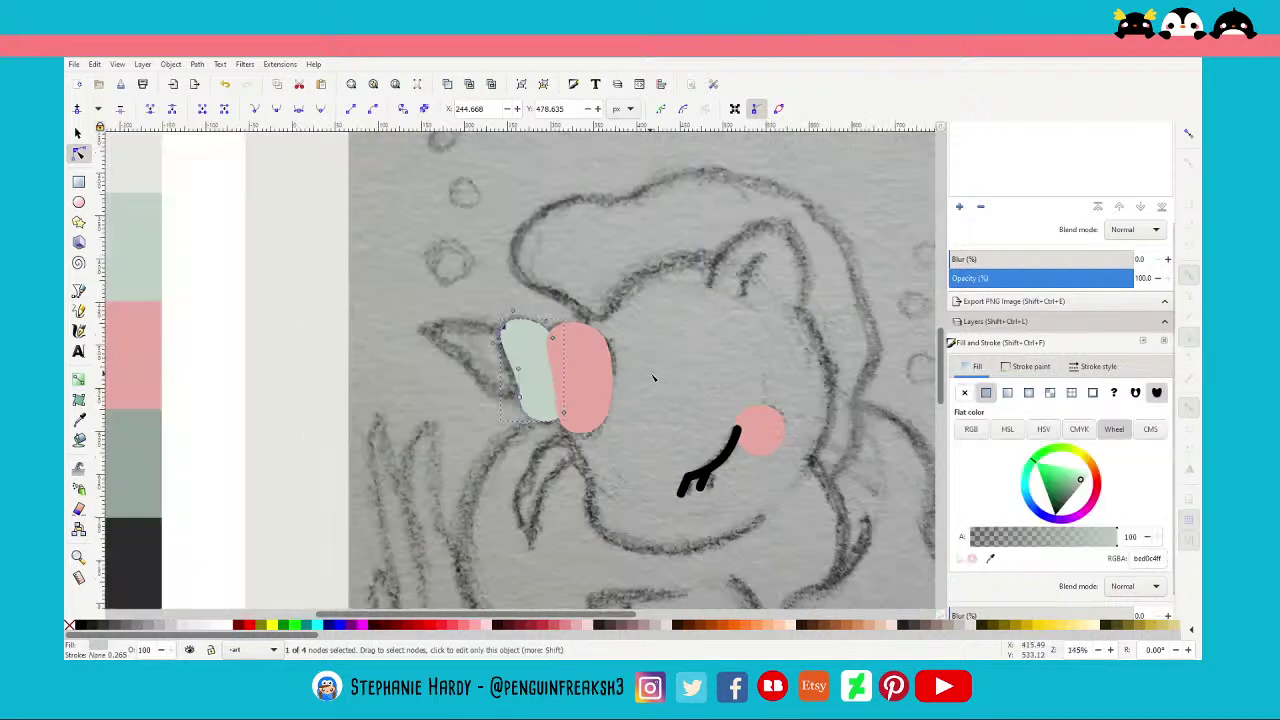
left_click(990, 558)
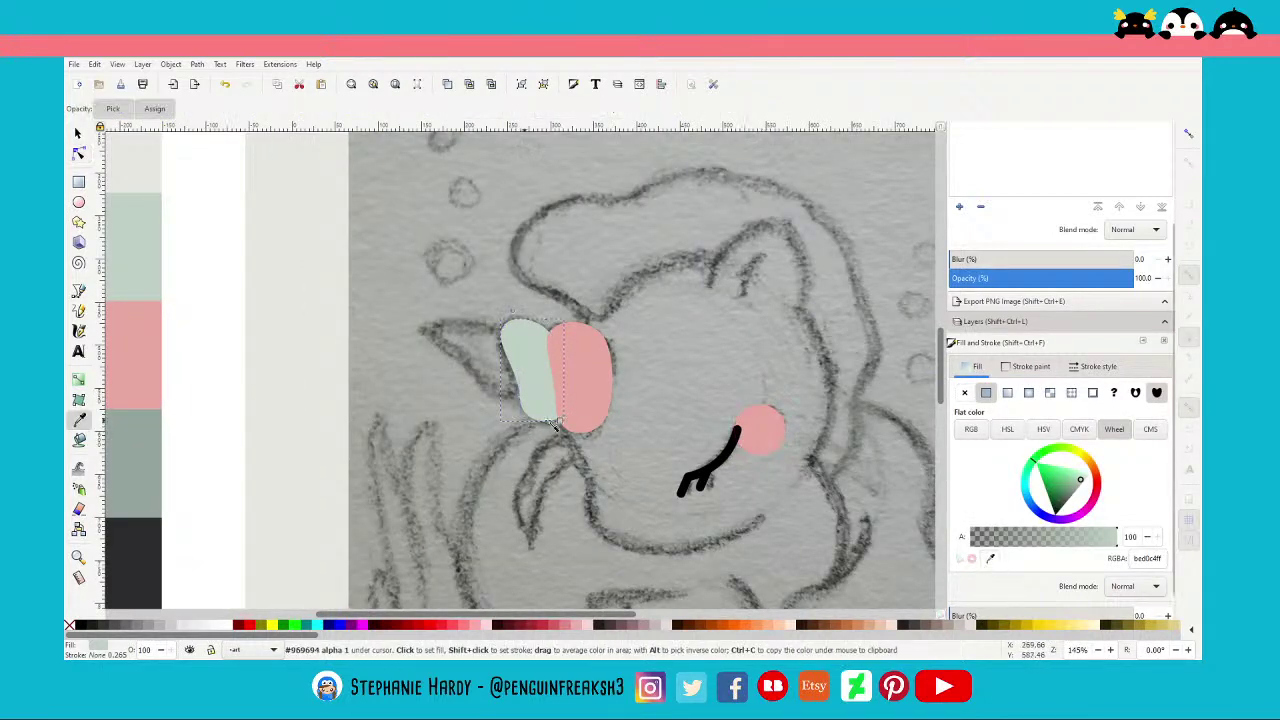
left_click(78, 134)
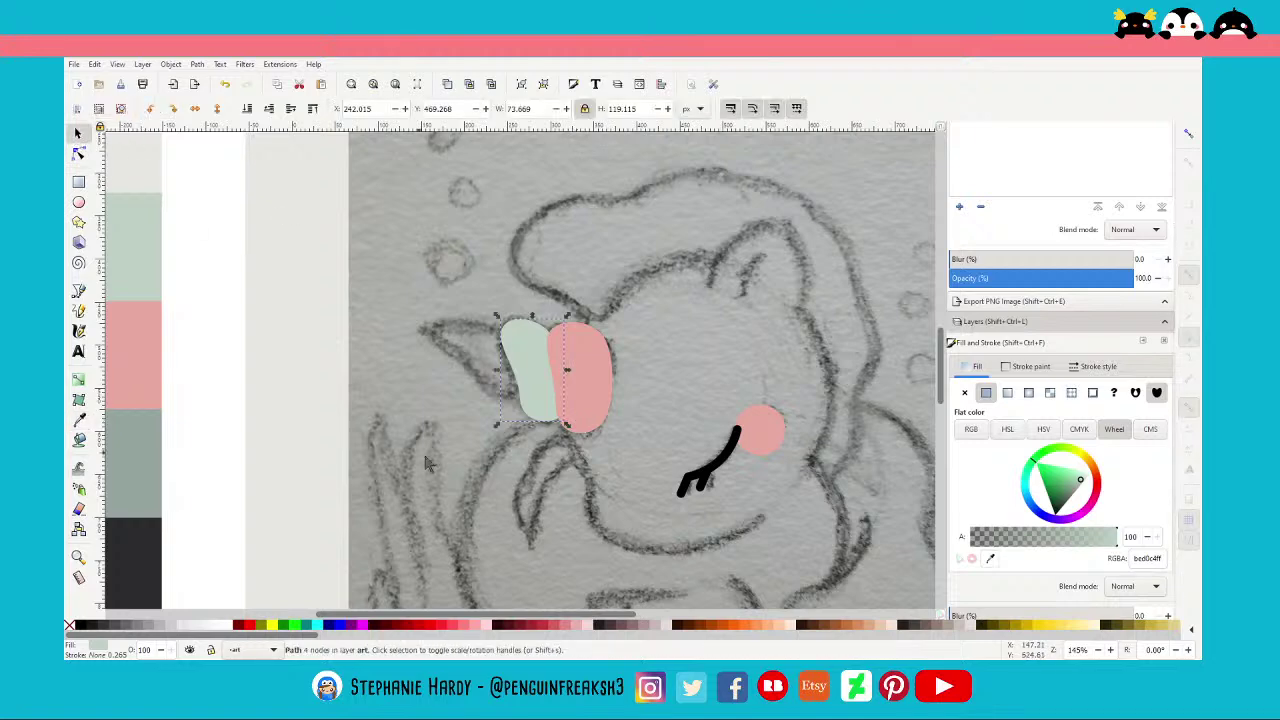
left_click(605, 348)
scroll(620, 355, "up", 1, "ctrl")
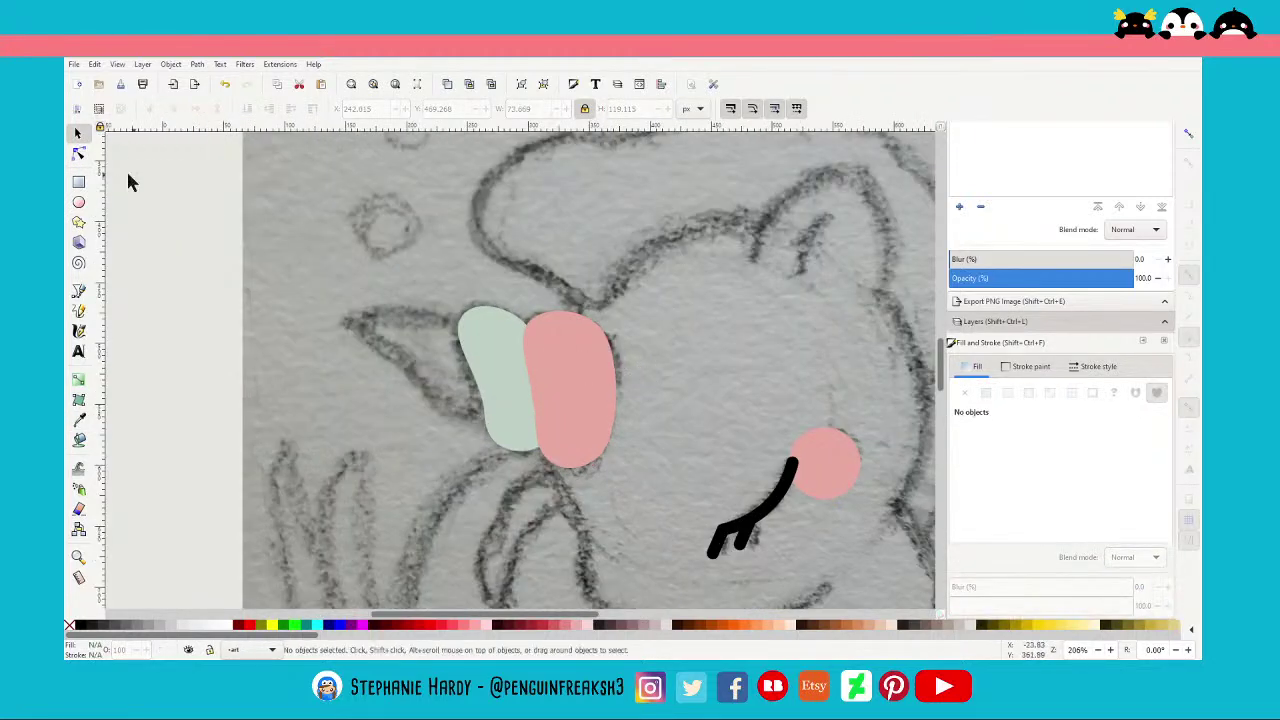
scroll(379, 352, "down", 1, "ctrl")
scroll(379, 352, "down", 1, "ctrl")
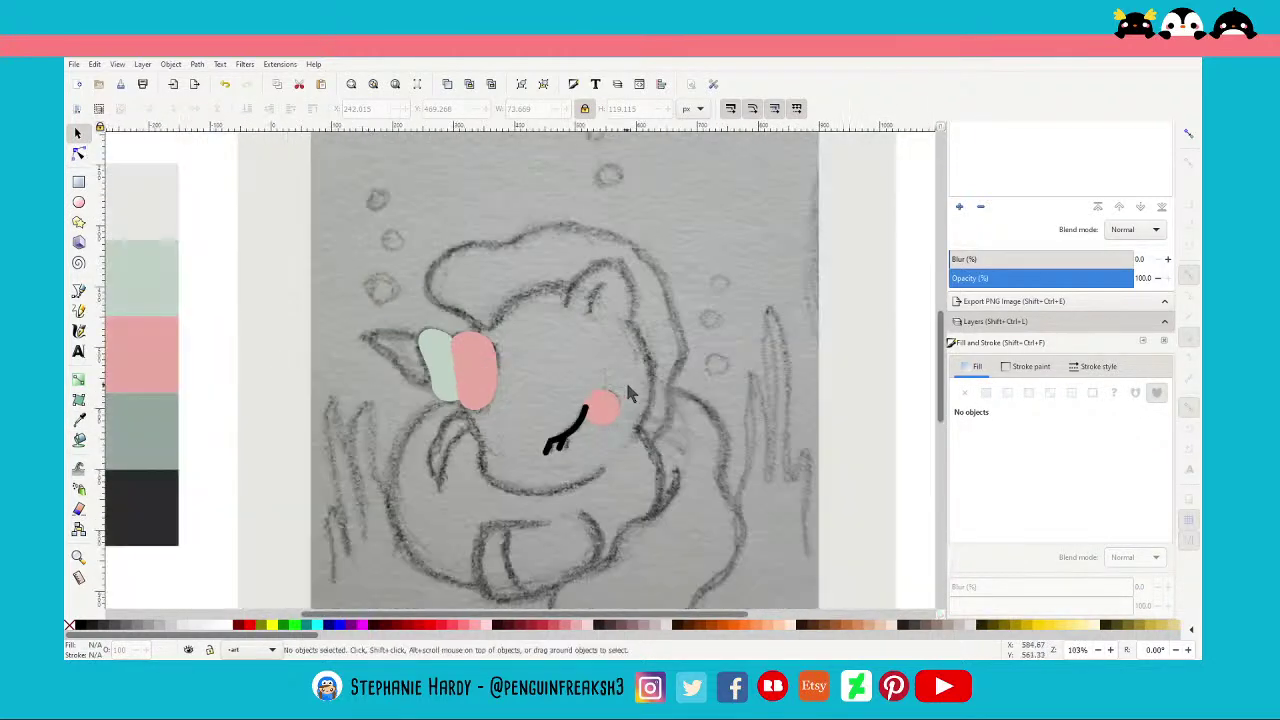
scroll(470, 378, "up", 1, "ctrl")
scroll(453, 365, "up", 1, "ctrl")
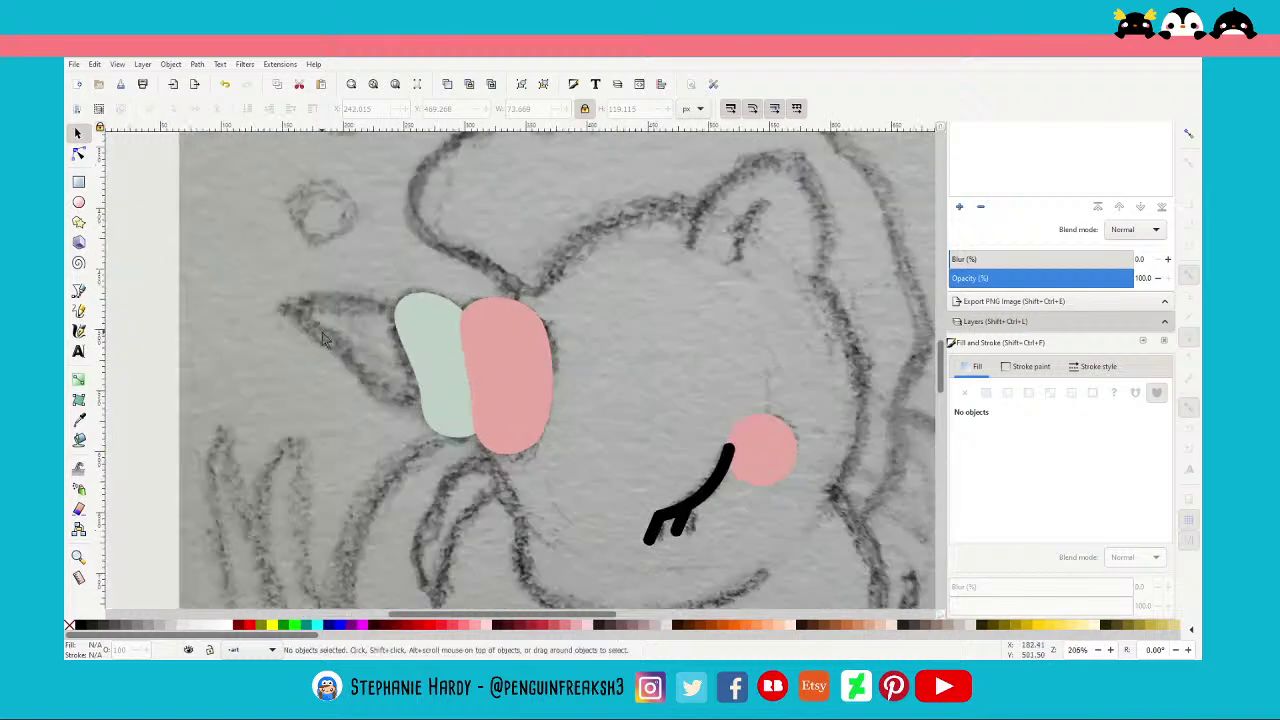
Draw a closed triangle from the green shape's bottom out to the sketched tip
left_click(78, 296)
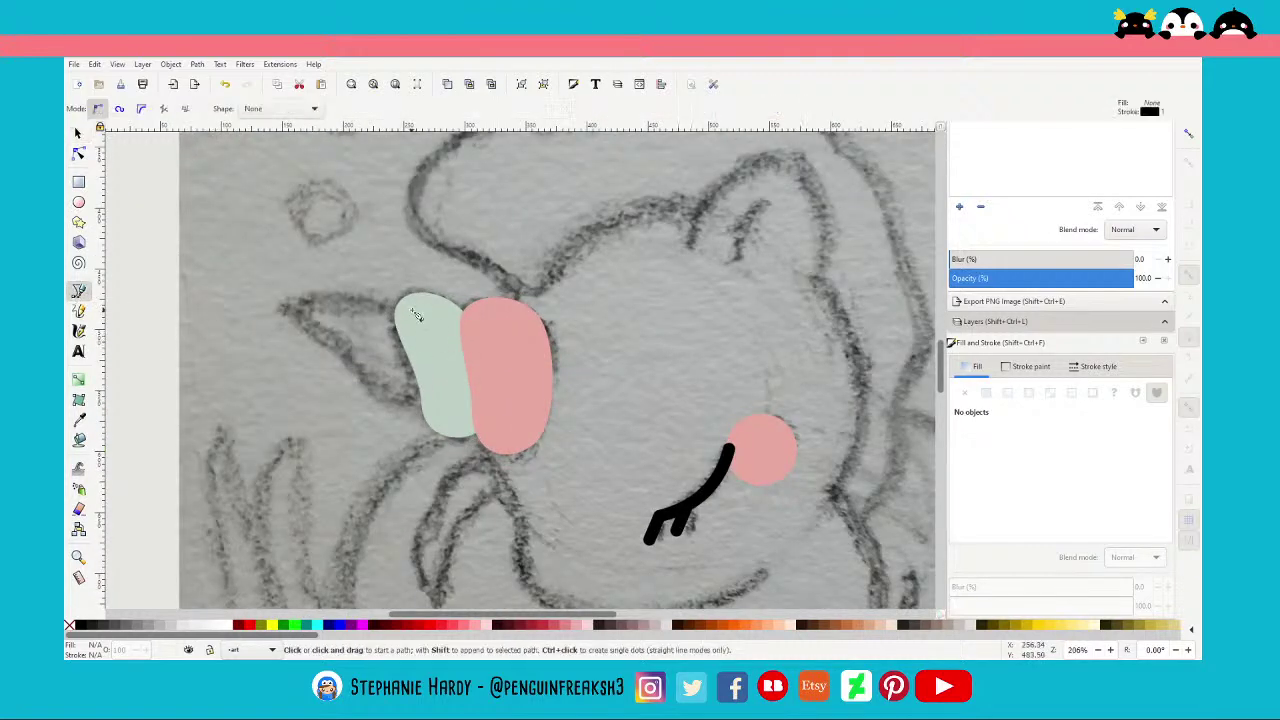
left_click(427, 419)
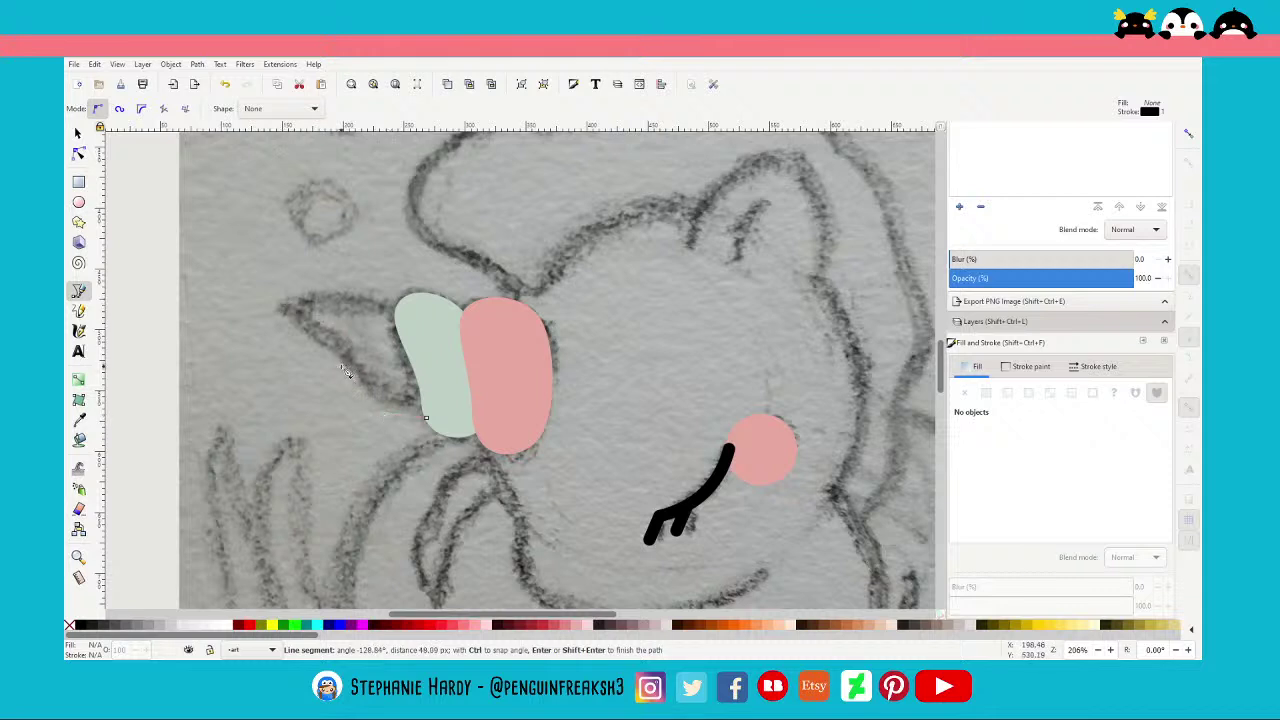
left_click(286, 305)
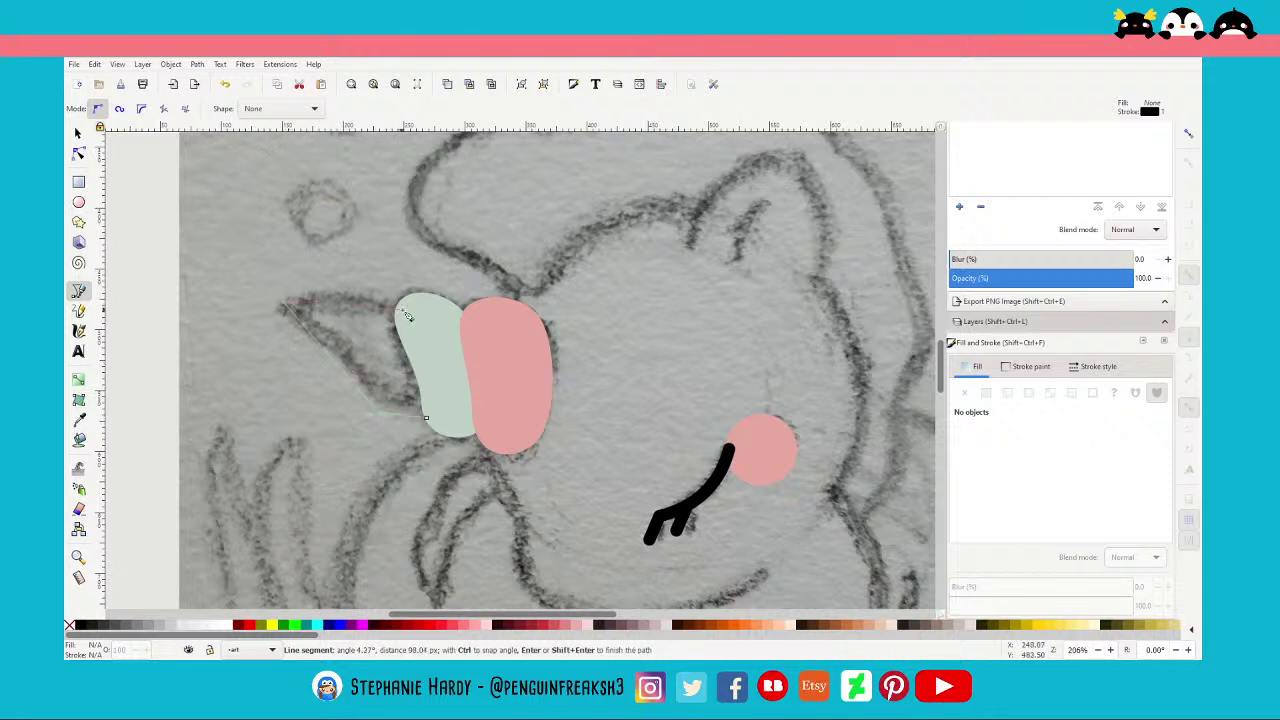
left_click(401, 307)
left_click(427, 419)
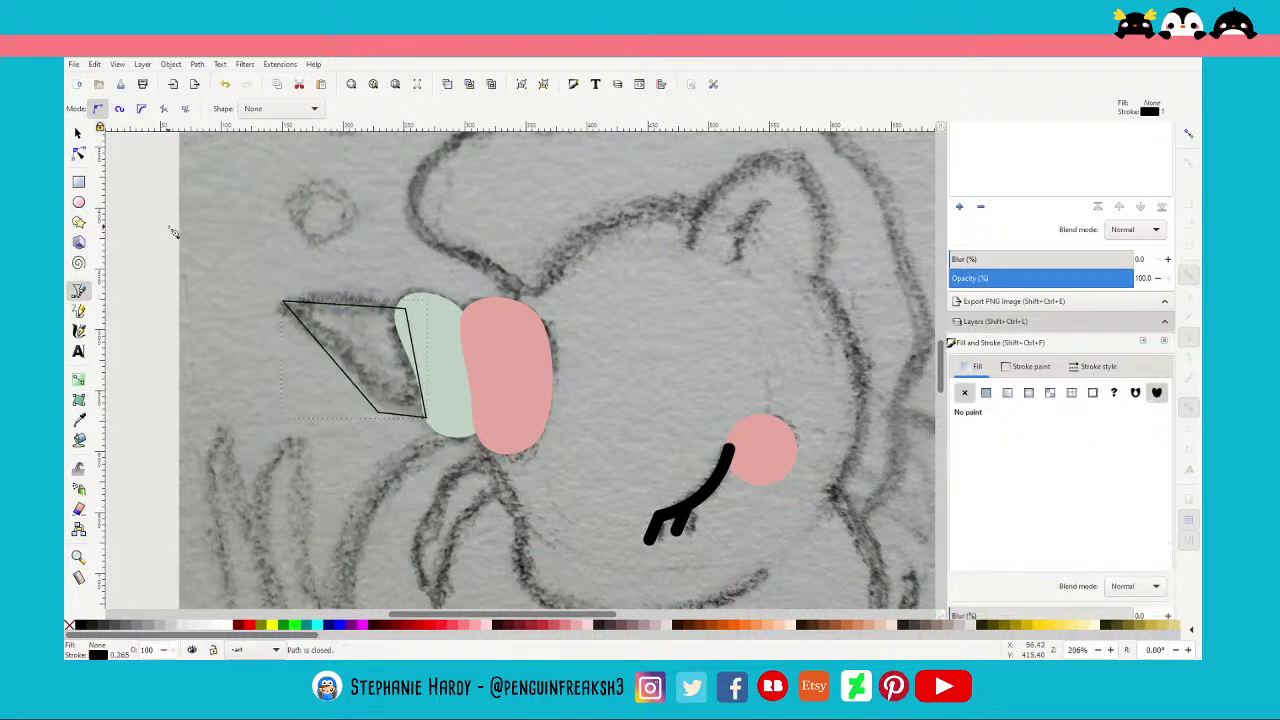
left_click(79, 134)
Curve the triangle's edges and move its points onto the sketched pencil lines
left_click(78, 153)
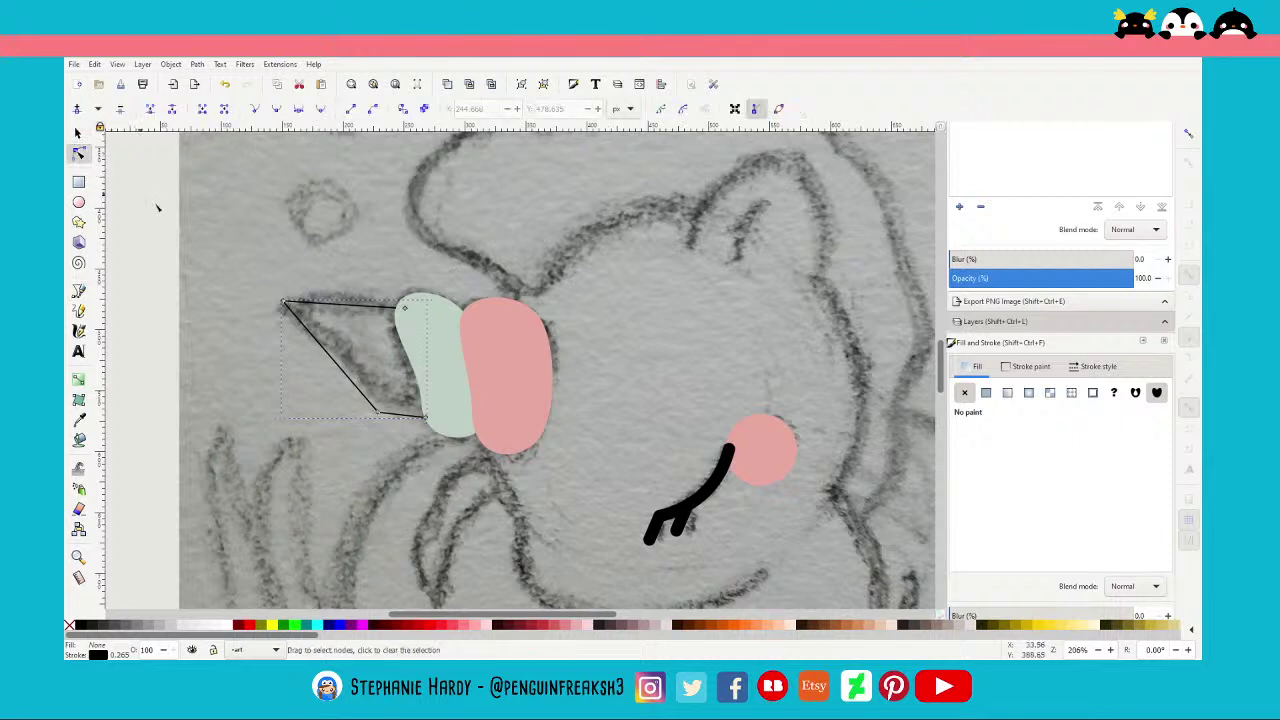
left_click(378, 413)
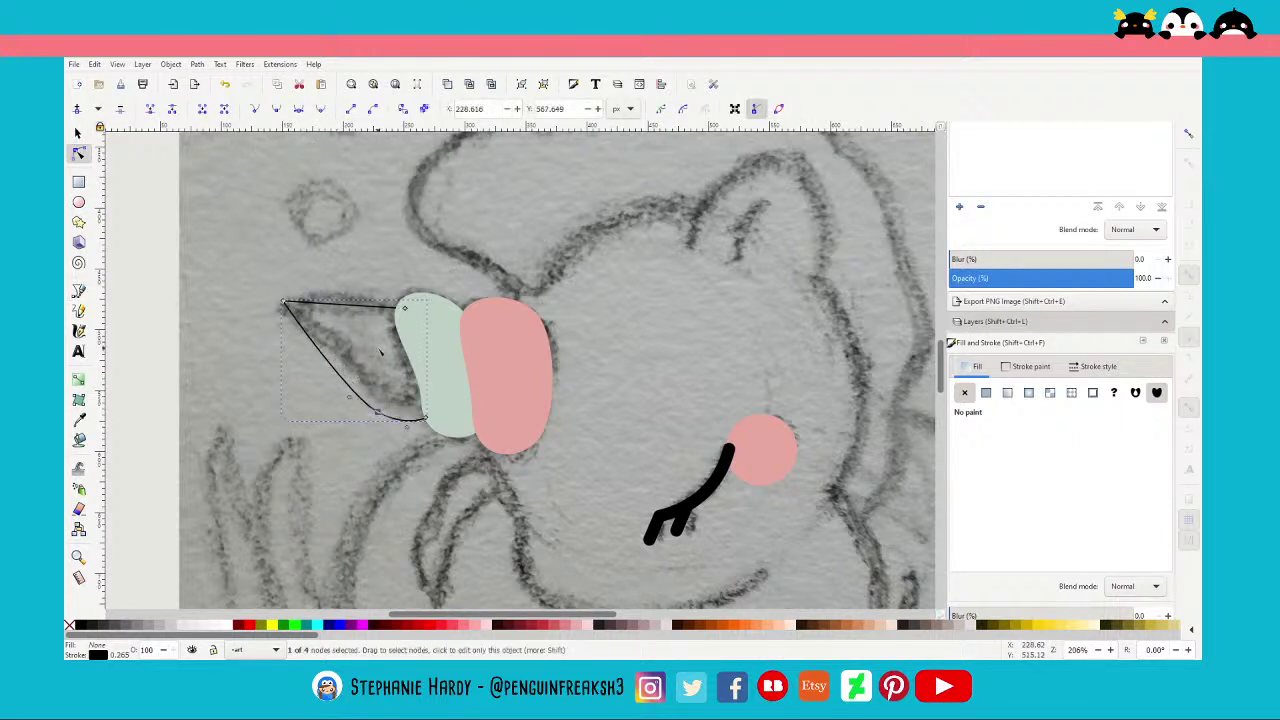
mouse_move(331, 356)
left_mouse_down()
mouse_move(314, 318)
mouse_move(356, 300)
mouse_move(340, 297)
left_mouse_up()
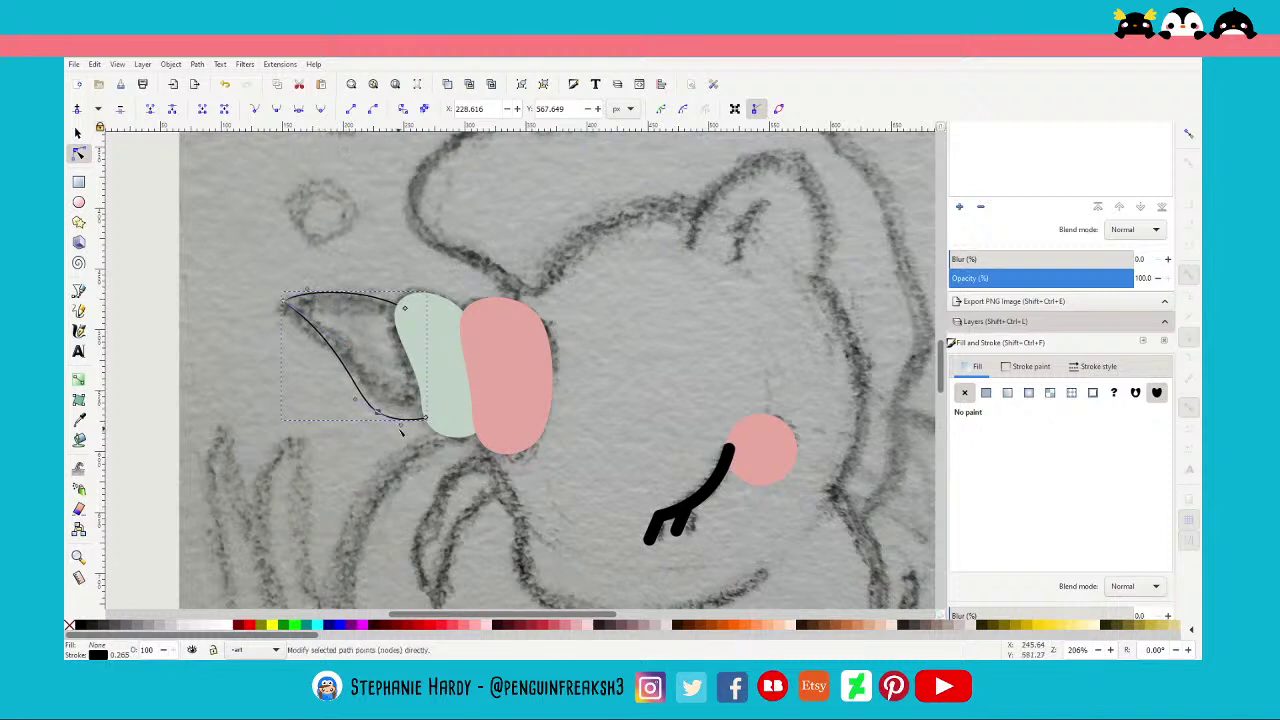
left_click_drag(400, 428, 432, 421)
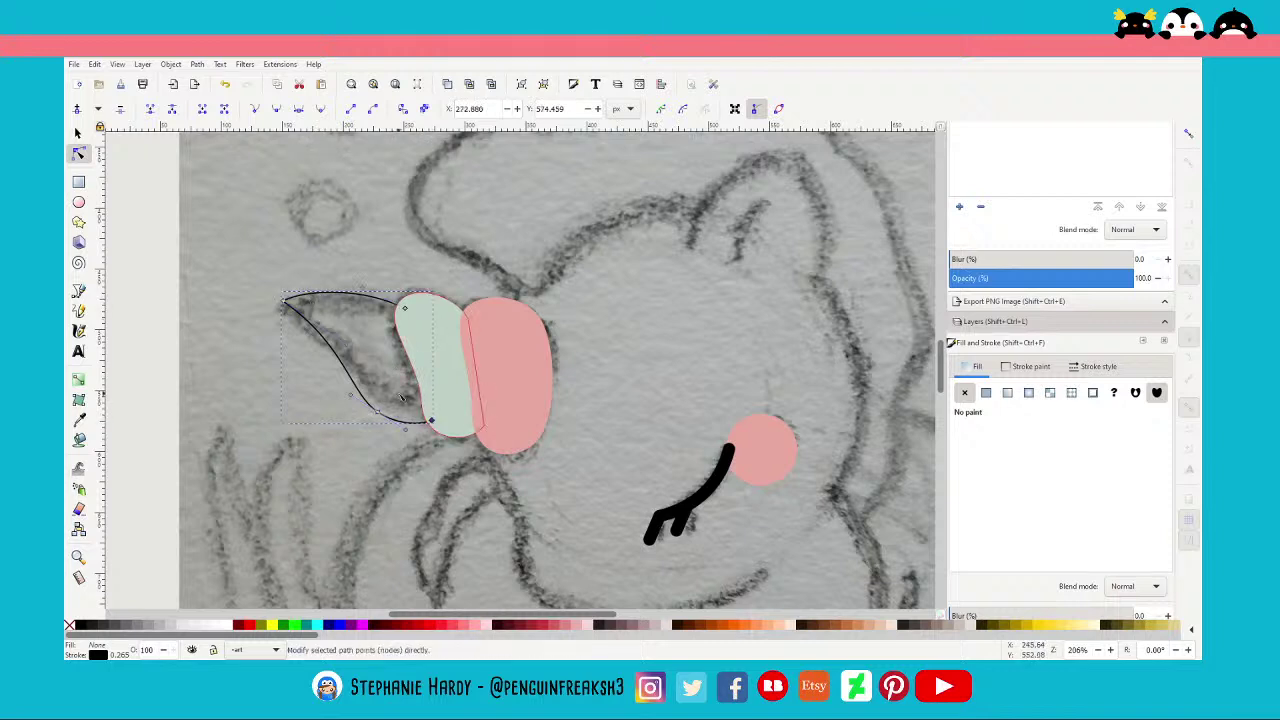
left_click_drag(285, 301, 296, 308)
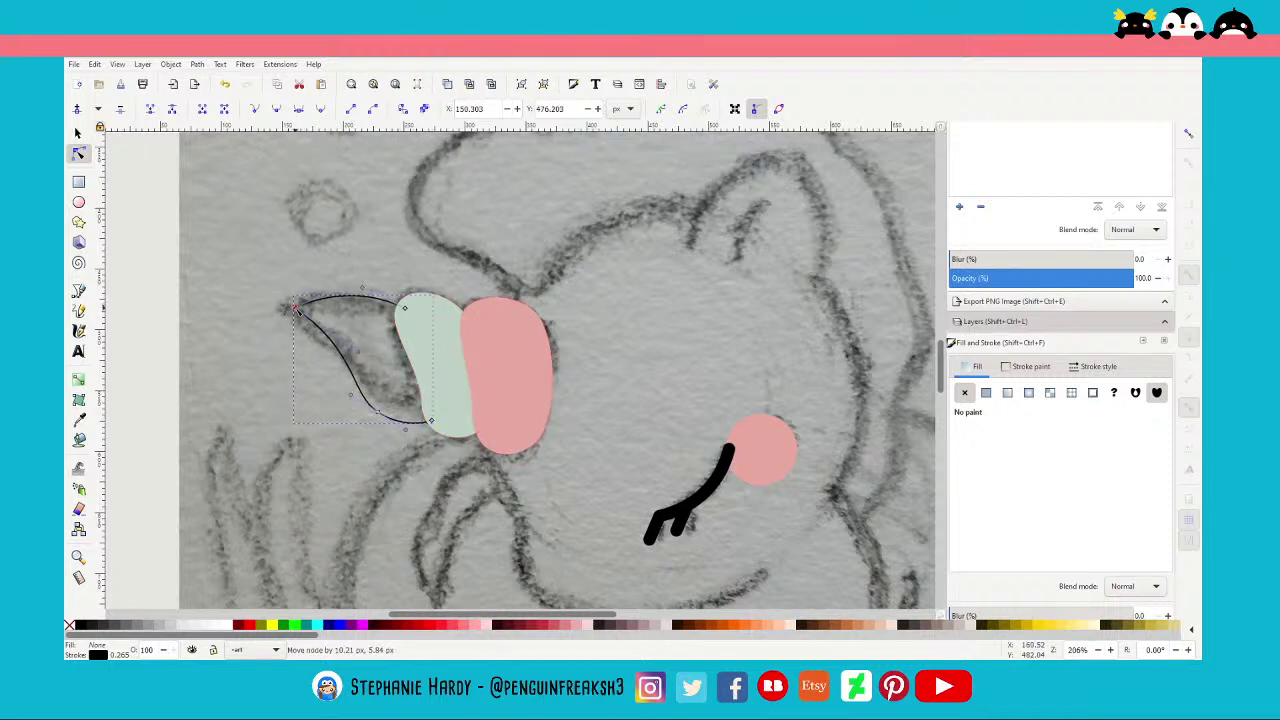
mouse_move(353, 350)
left_mouse_down()
mouse_move(369, 361)
mouse_move(354, 392)
left_mouse_up()
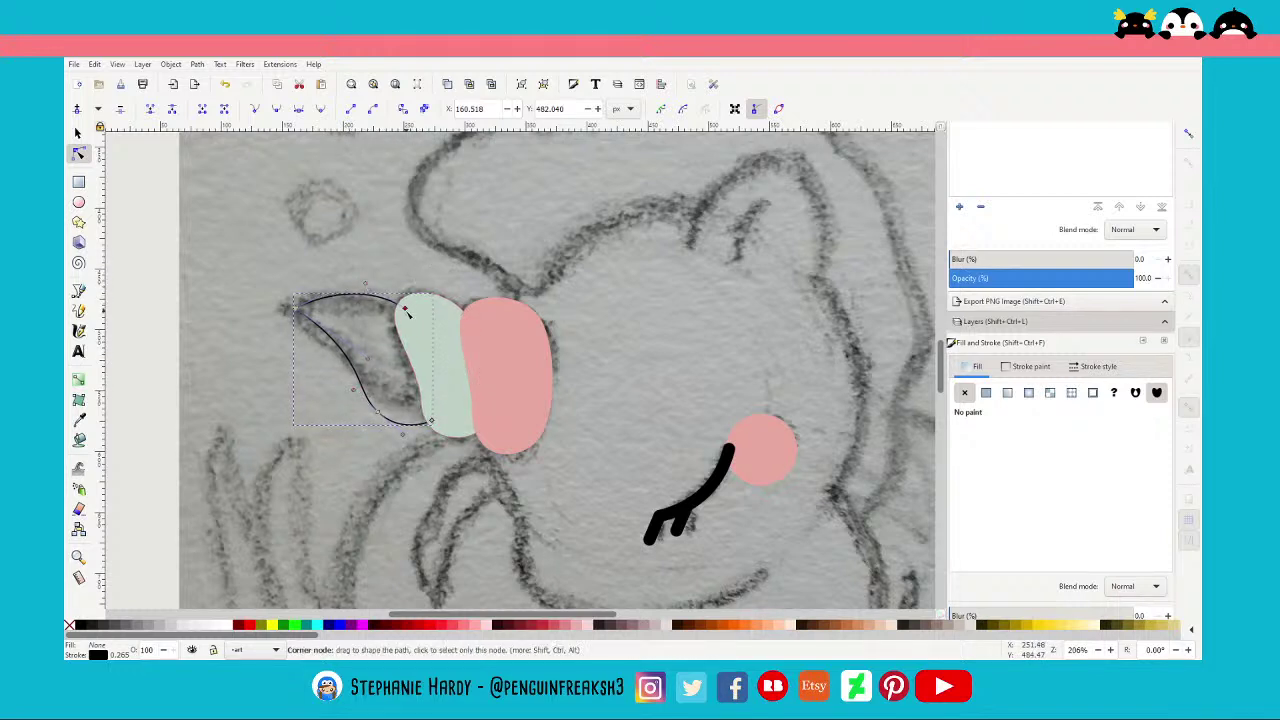
mouse_move(404, 307)
left_mouse_down()
mouse_move(372, 282)
mouse_move(317, 291)
left_mouse_up()
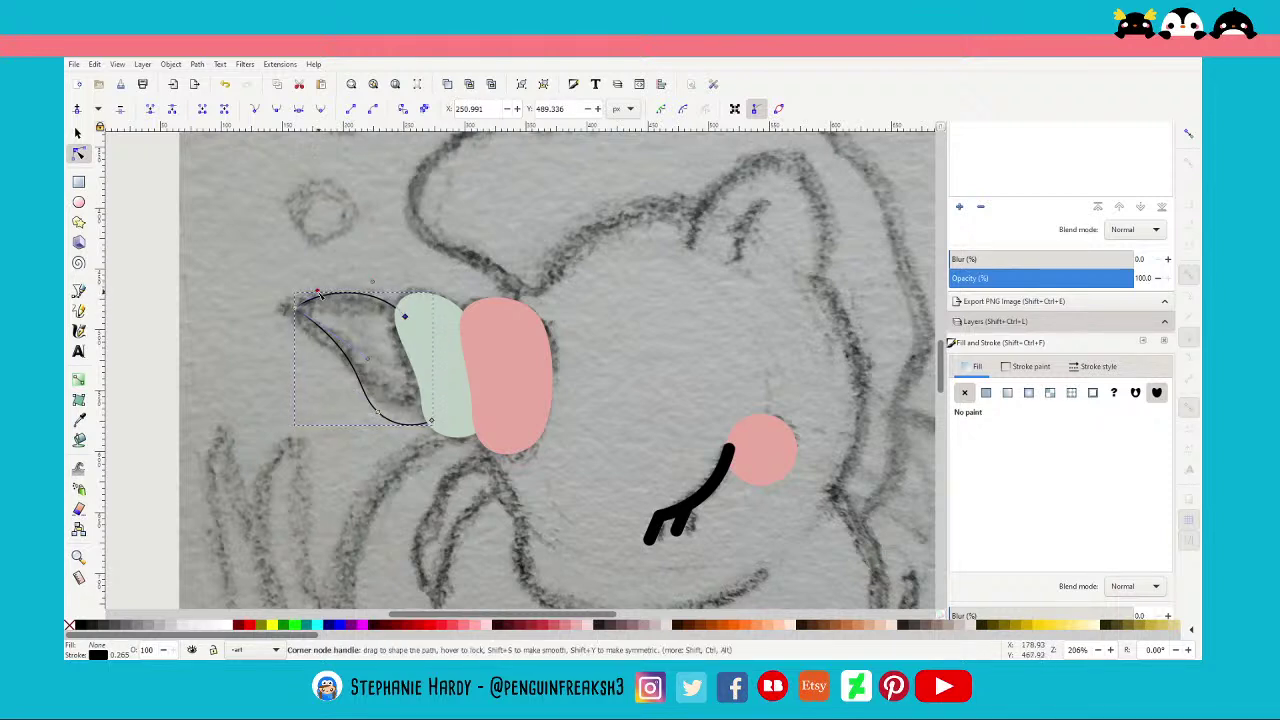
Give the pointed tip shape a flat fill and remove its outline
left_click(985, 392)
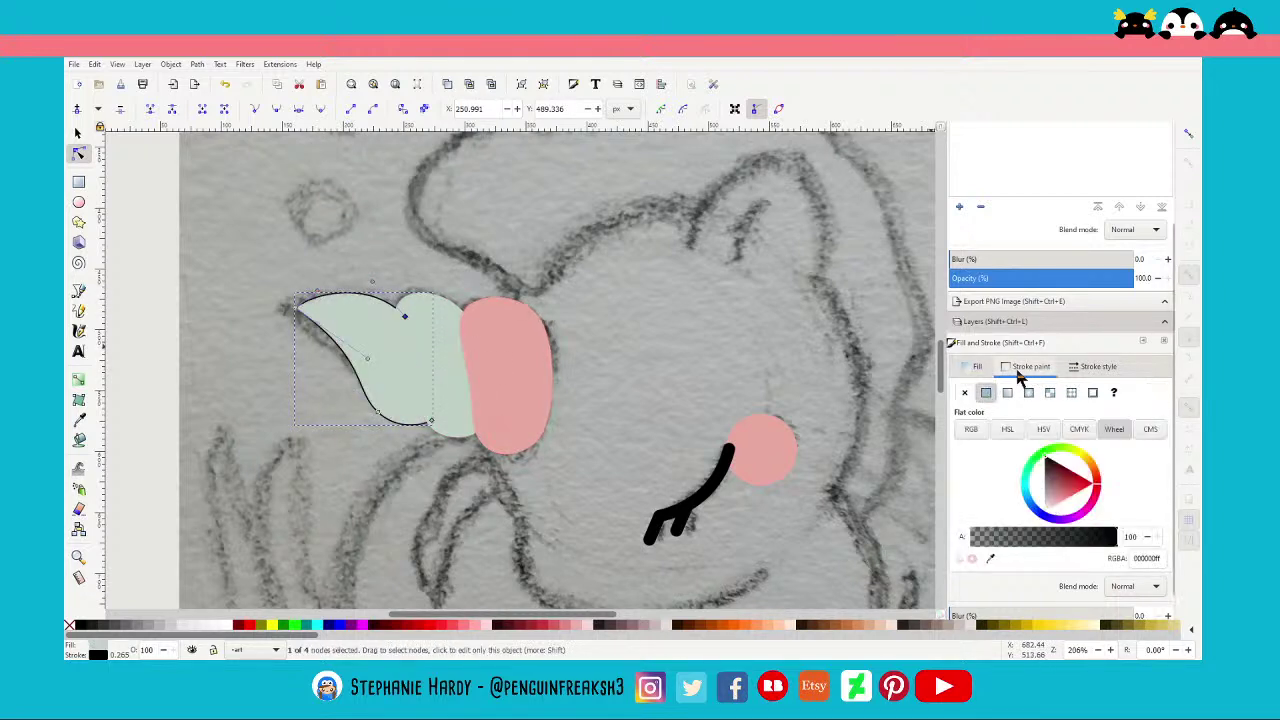
left_click(1030, 366)
left_click(964, 392)
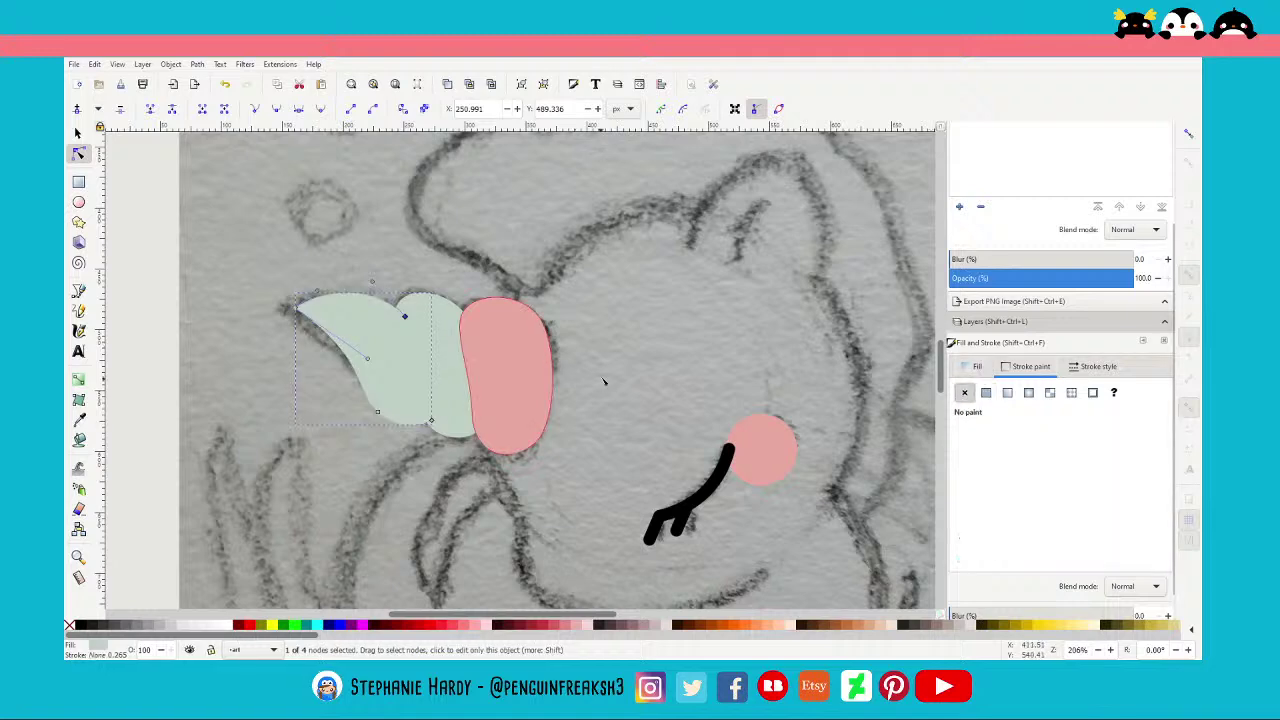
scroll(621, 383, "down", 3)
Sample the off-white cream palette colour with the Dropper as the horn tip's fill
left_click(972, 366)
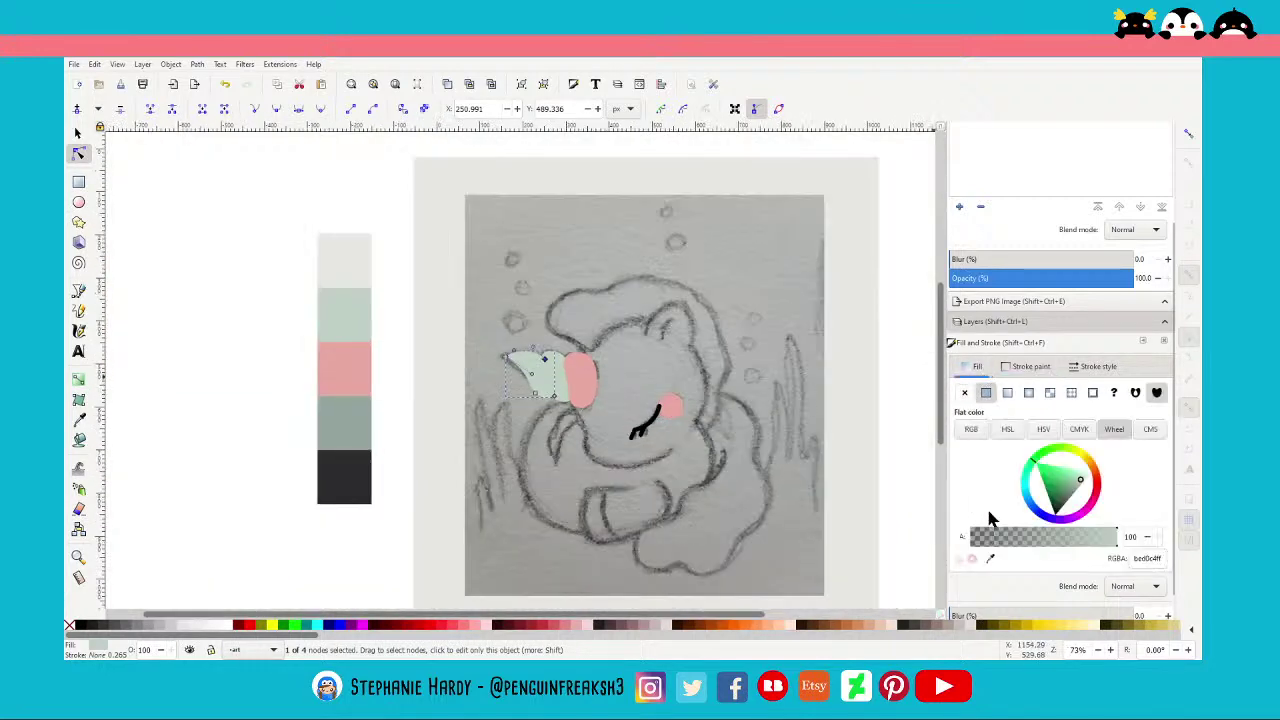
left_click(991, 558)
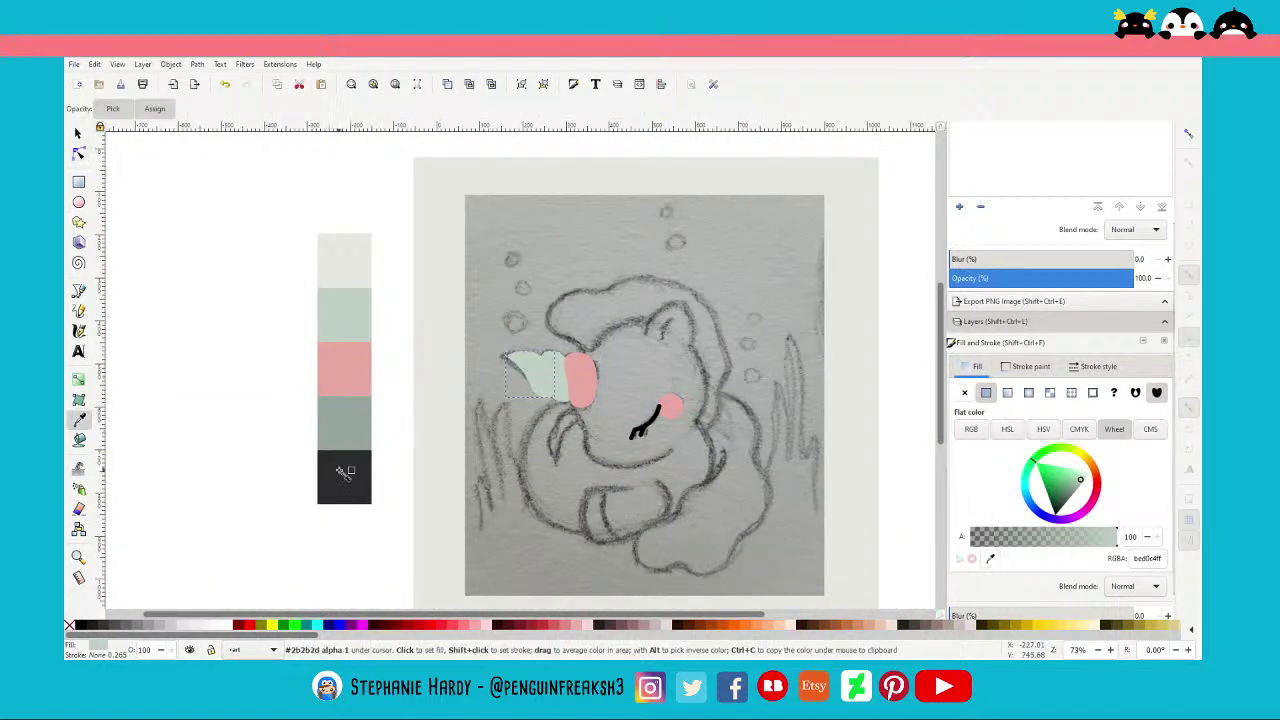
left_click(344, 262)
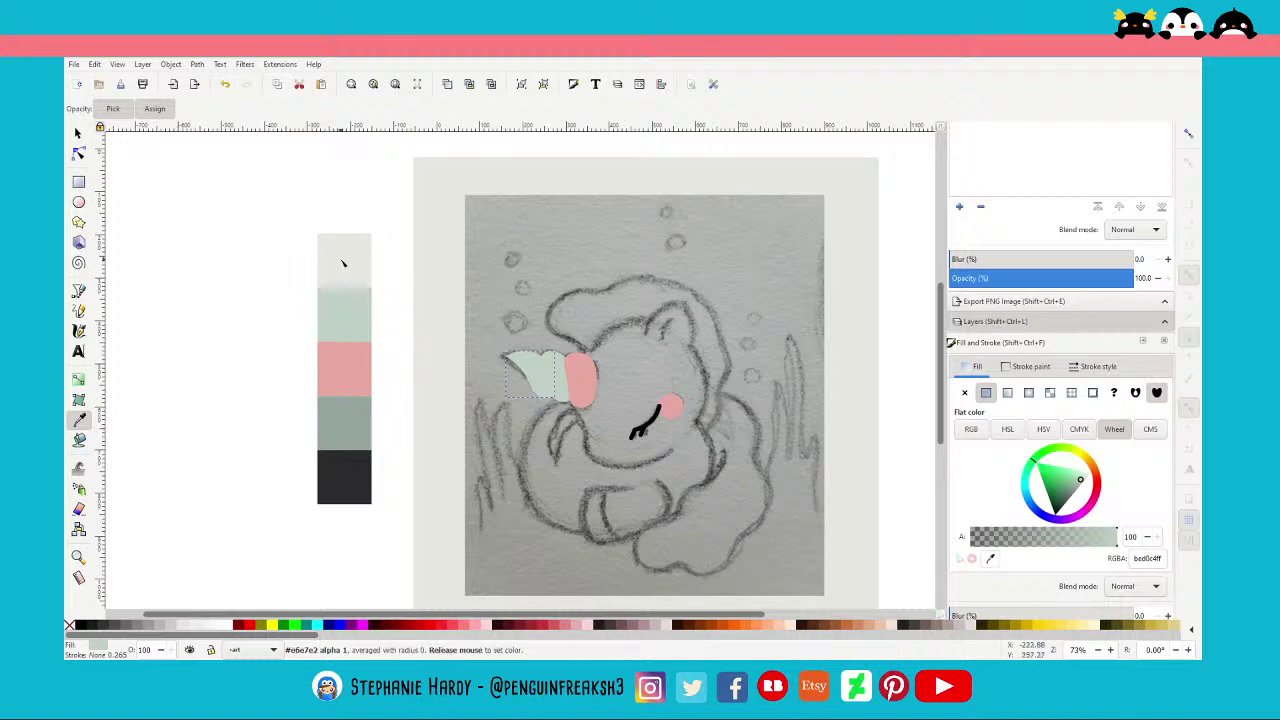
key("n")
left_click(78, 133)
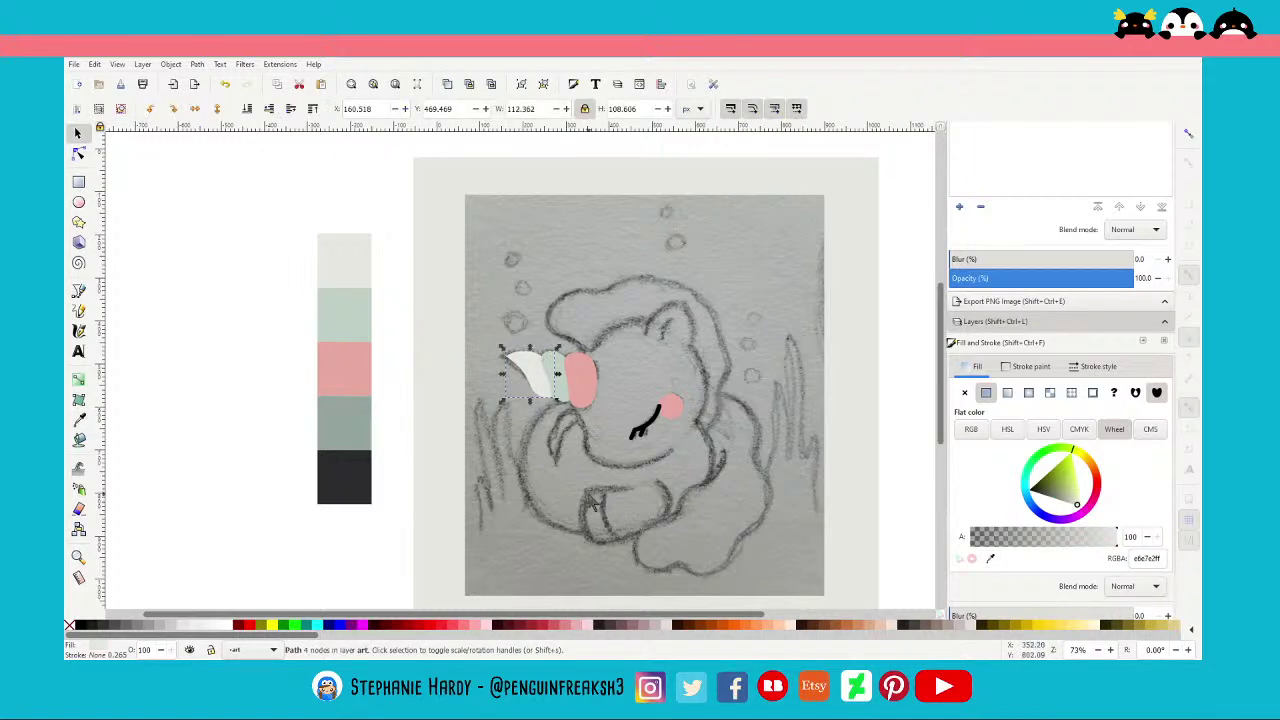
key("Escape")
scroll(750, 395, "up", 2)
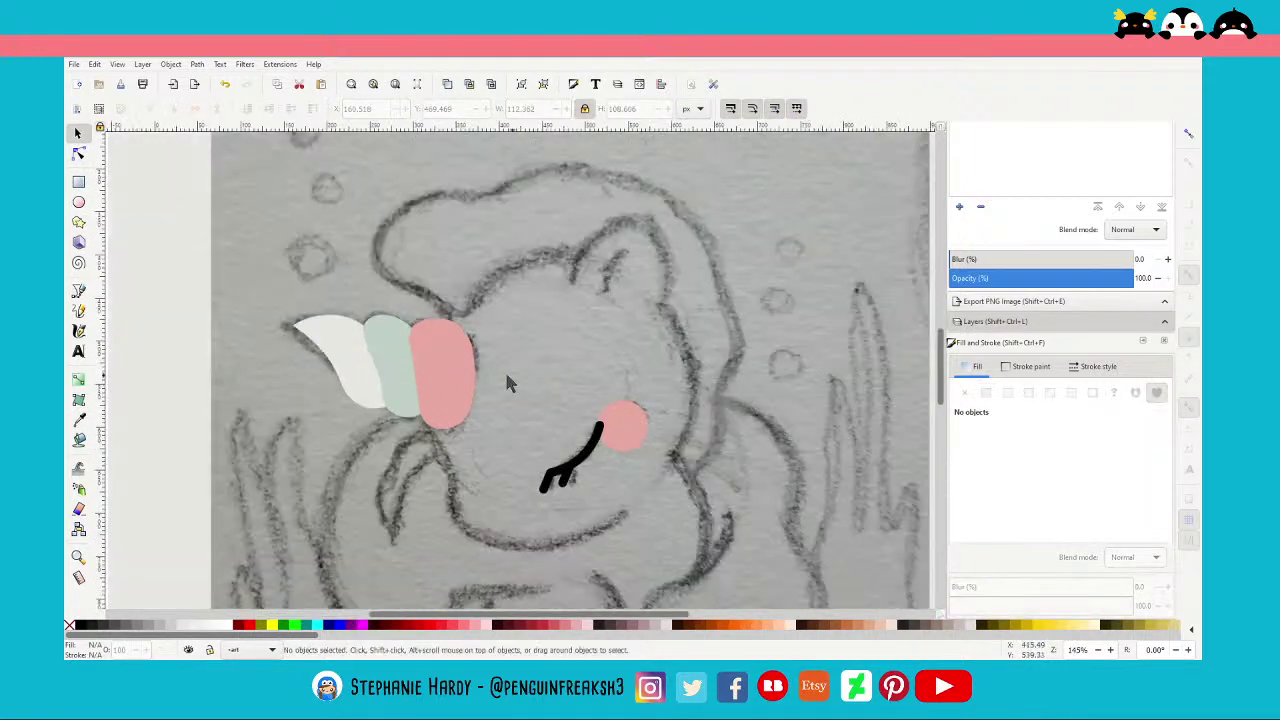
Select the cream tip and mint band together and recolour both with the palette pink
left_click(352, 390)
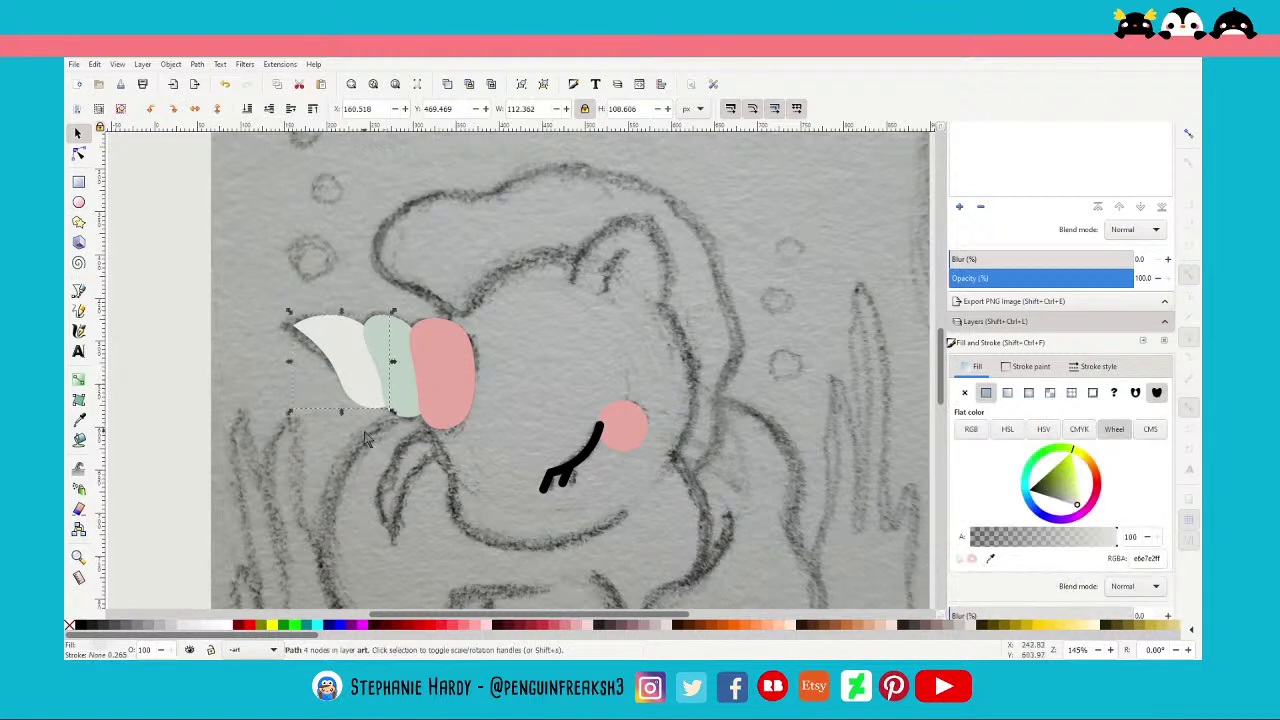
key("Escape")
scroll(292, 379, "down", 1)
scroll(292, 379, "down", 1)
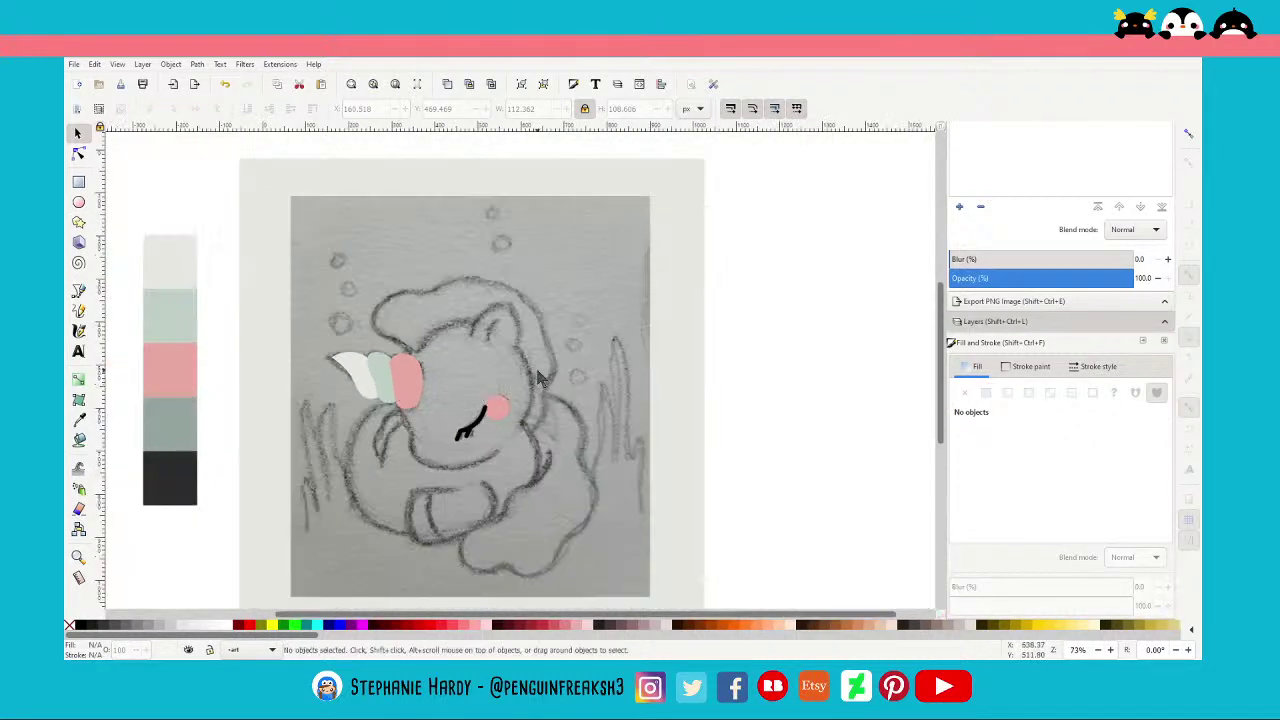
scroll(381, 371, "up", 2)
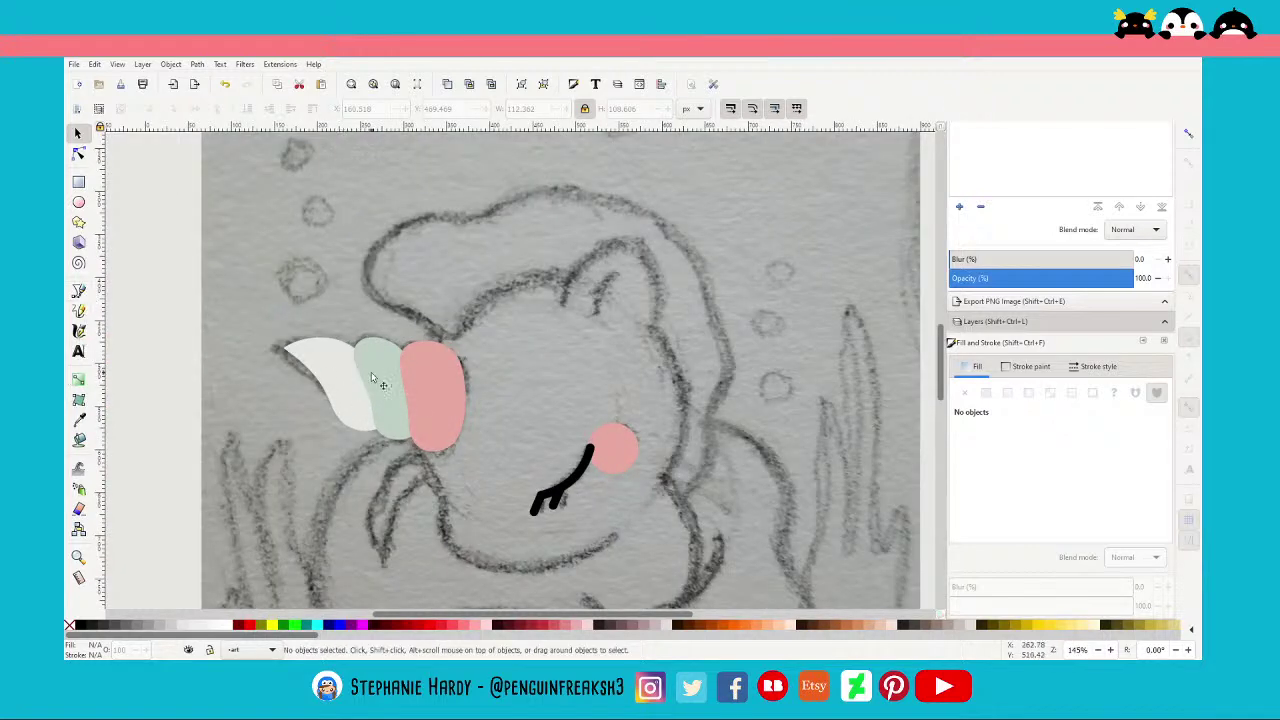
left_click(370, 396)
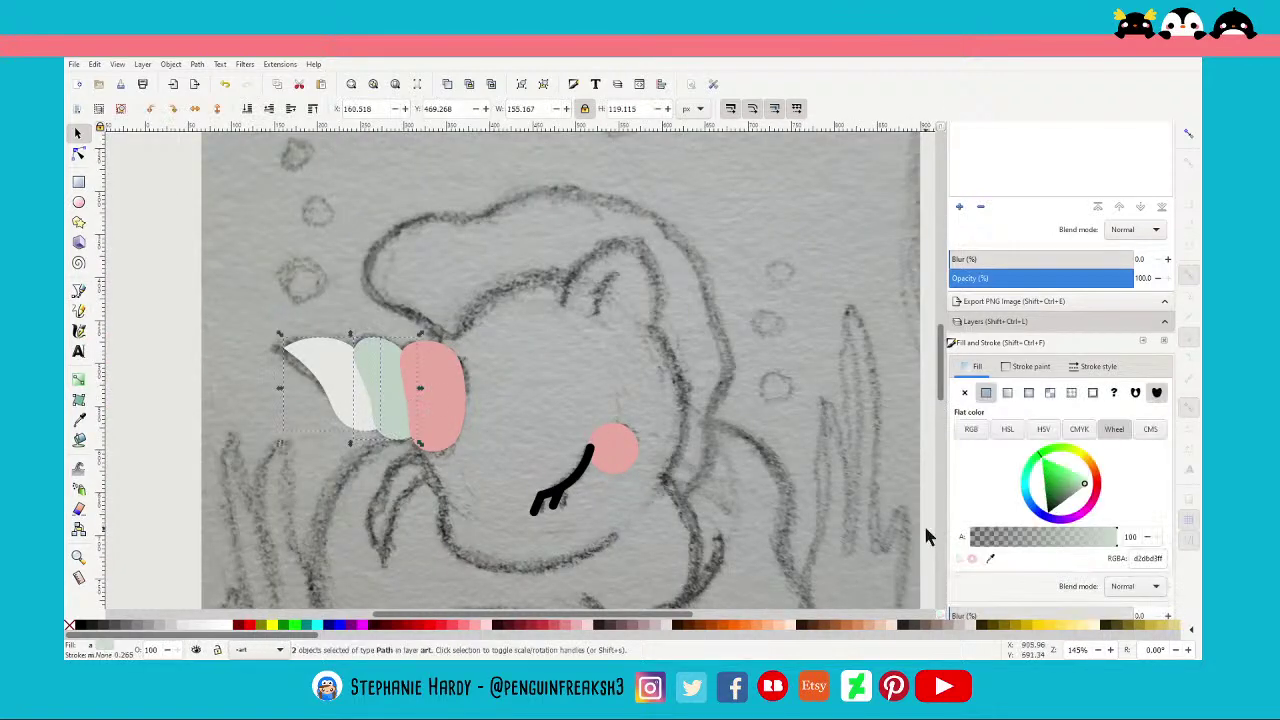
left_click(989, 558)
left_click(435, 395)
key("Escape")
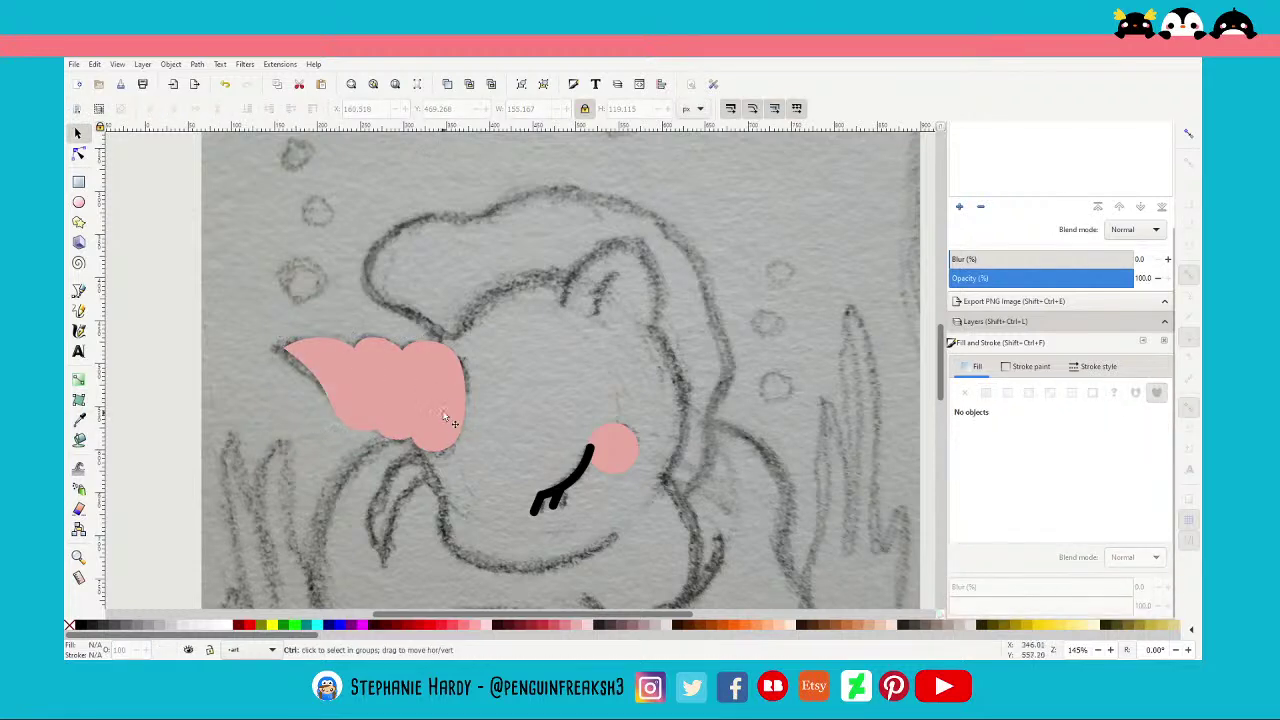
scroll(448, 420, "down", 3)
scroll(525, 404, "up", 1)
scroll(397, 392, "up", 2)
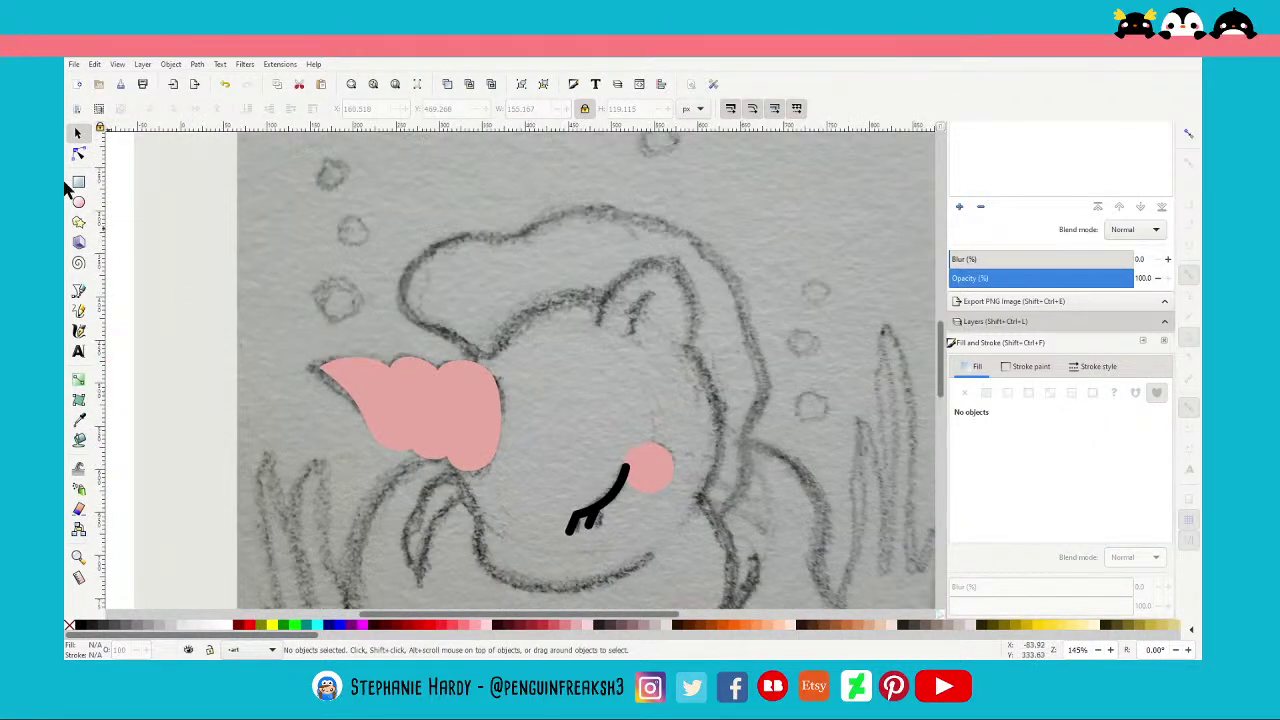
left_click(78, 153)
Curve the pointed horn tip's top edge by raising and bending its nodes to match the sketch
left_click(395, 440)
scroll(393, 445, "up", 1)
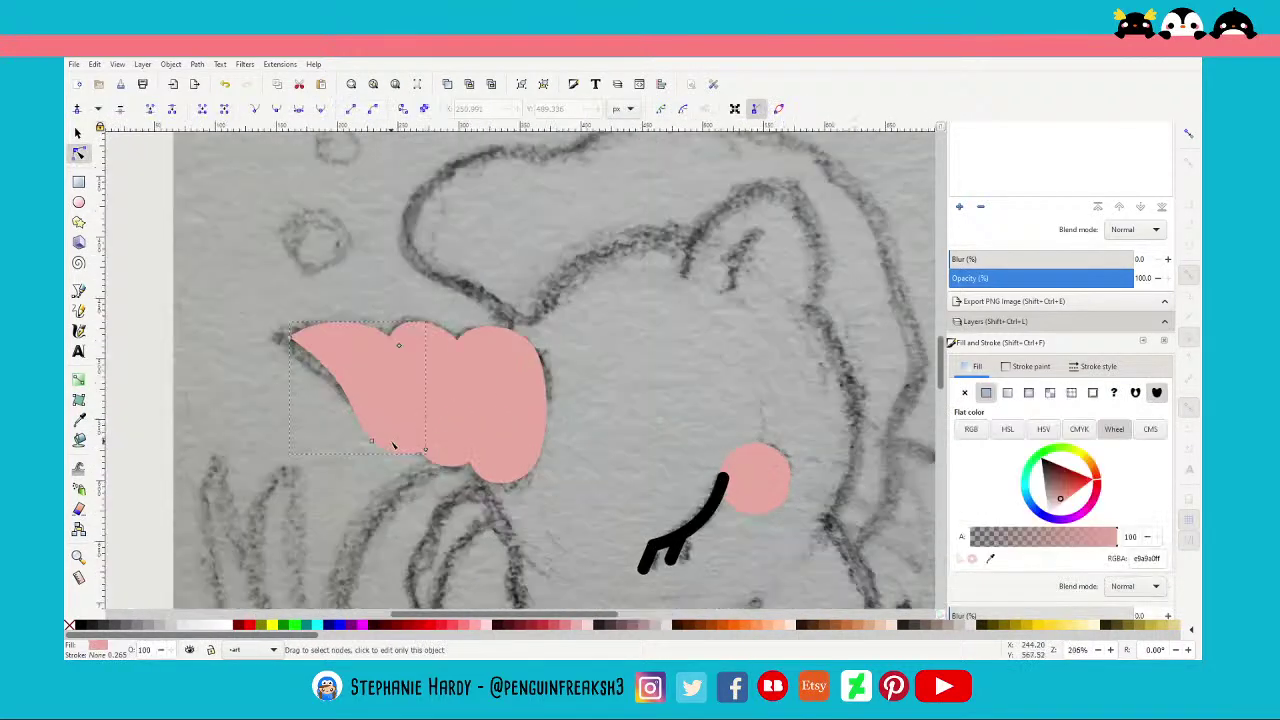
scroll(393, 445, "up", 1)
left_click(354, 436)
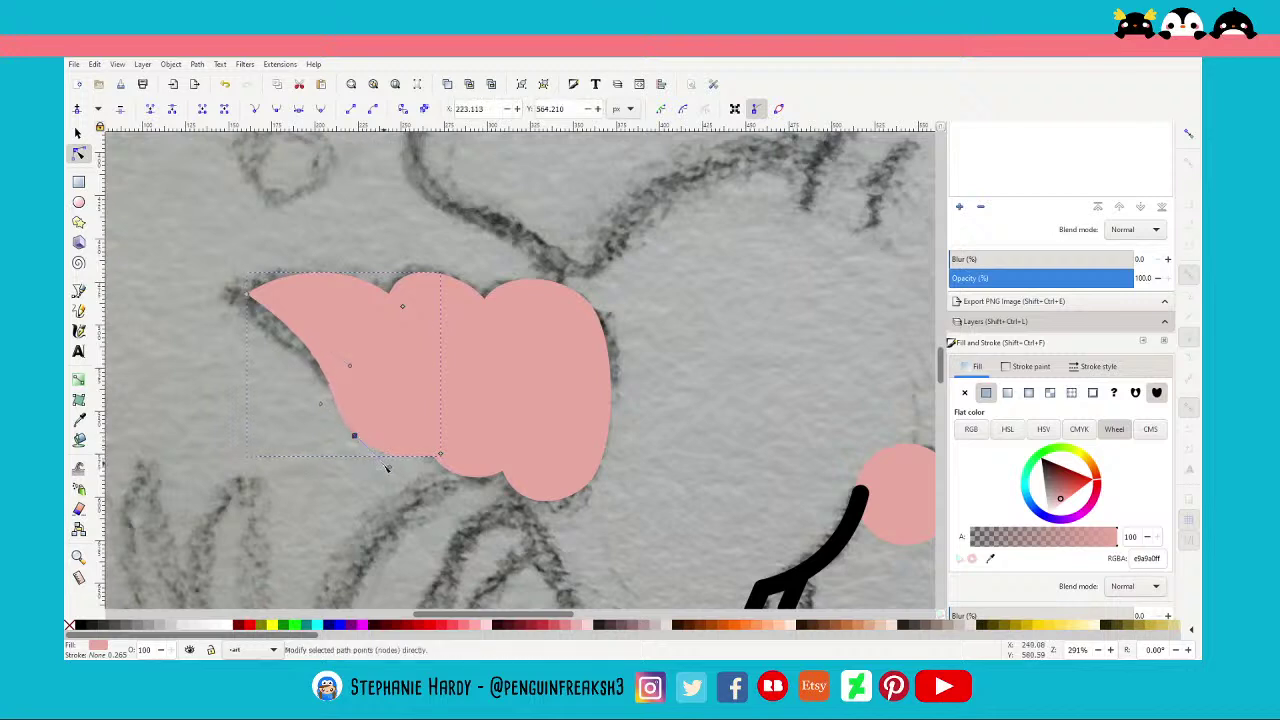
left_click_drag(386, 467, 384, 469)
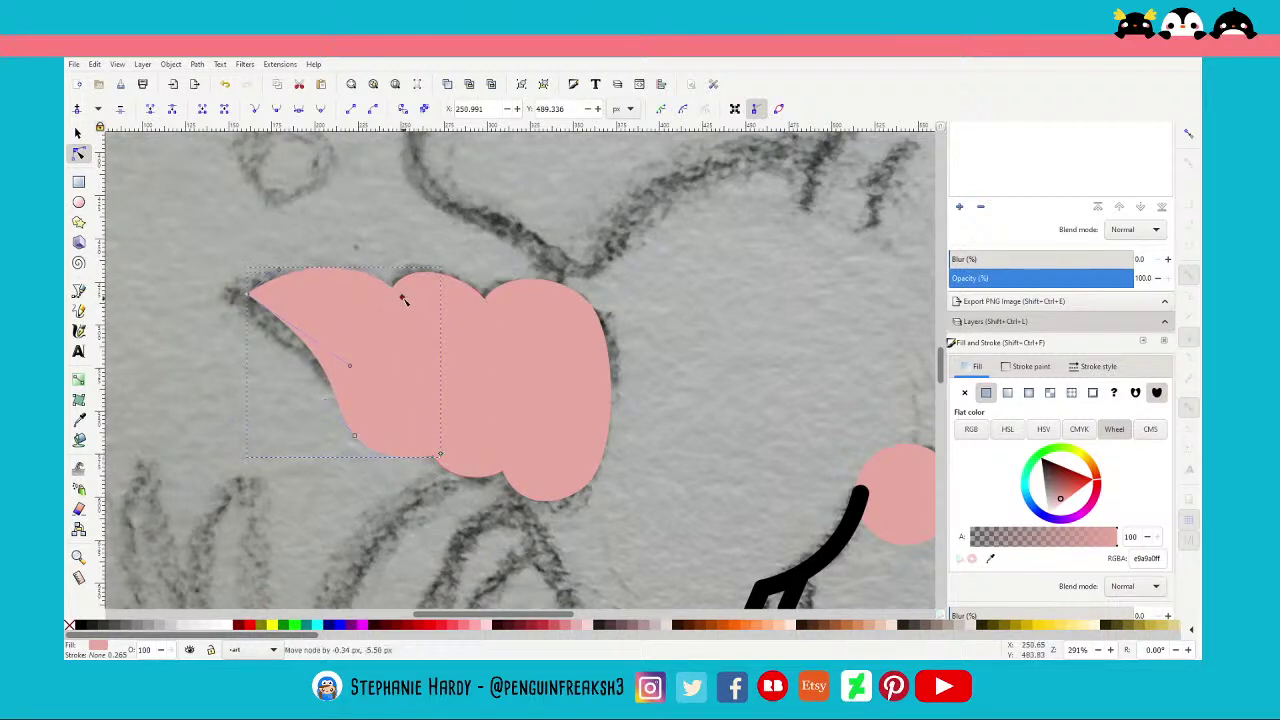
left_click_drag(402, 306, 401, 292)
left_click_drag(355, 245, 362, 255)
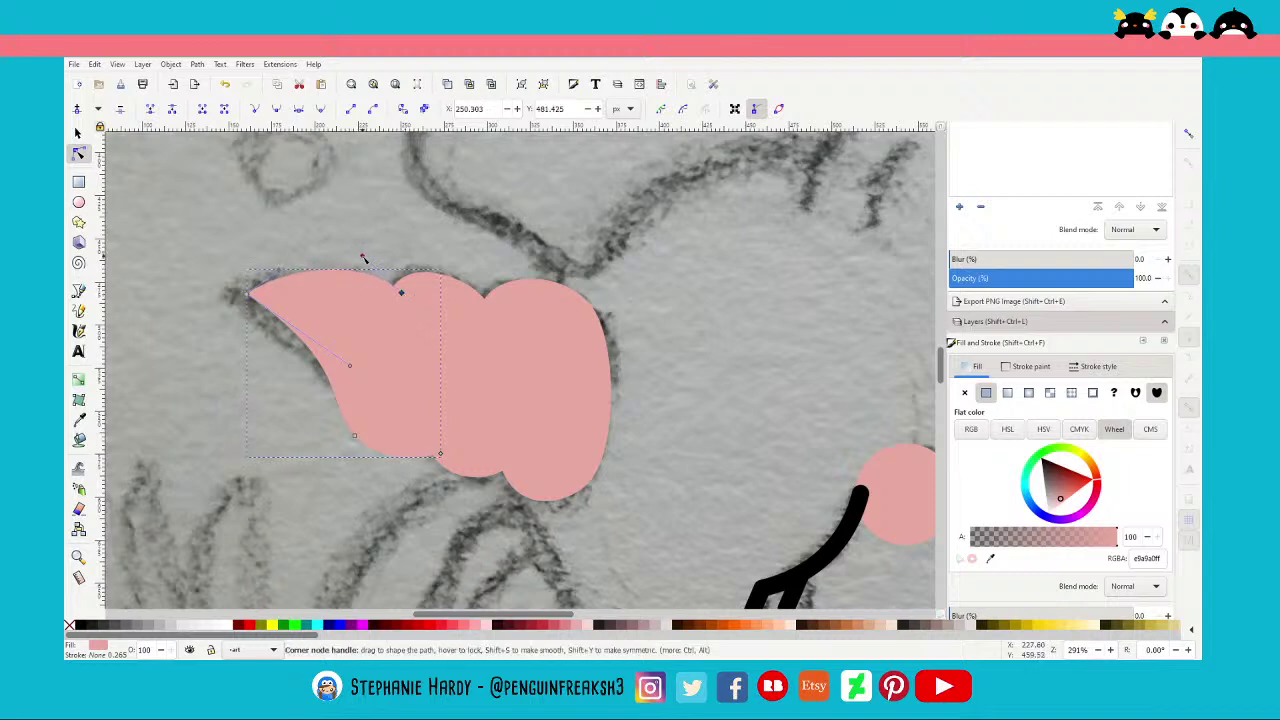
left_click(78, 133)
key("Escape")
scroll(399, 367, "down", 2)
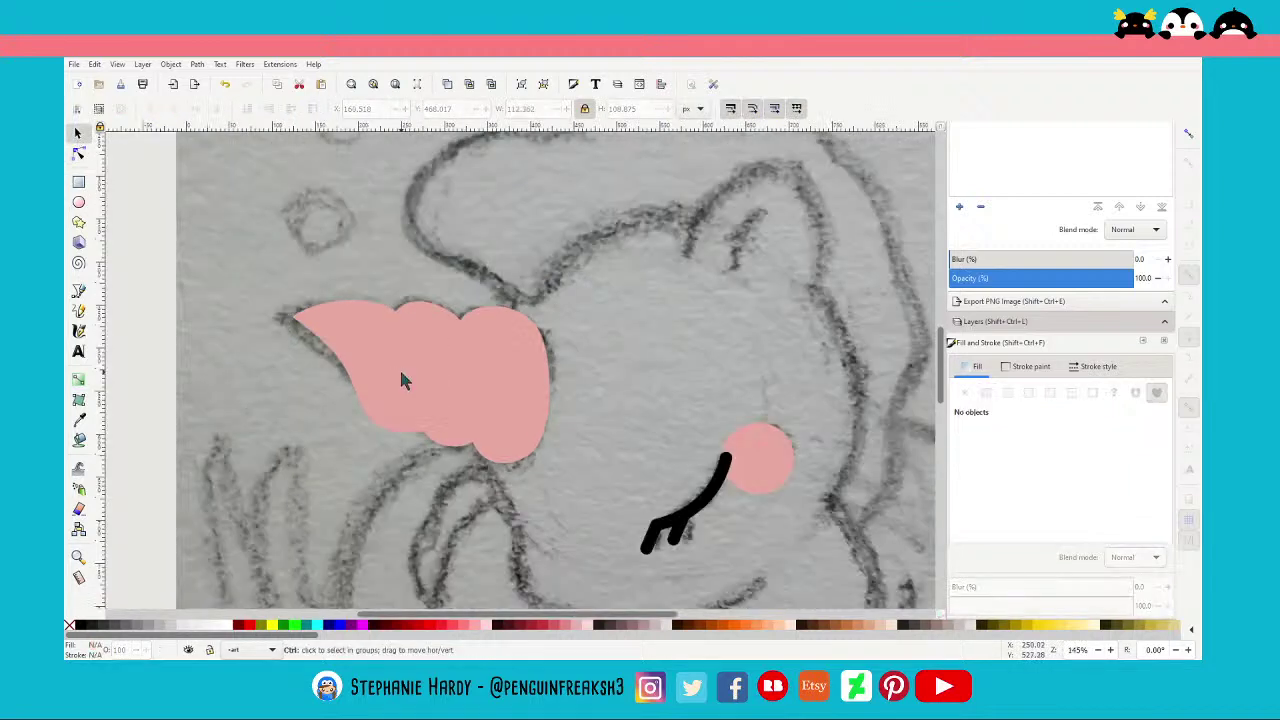
scroll(481, 381, "down", 1)
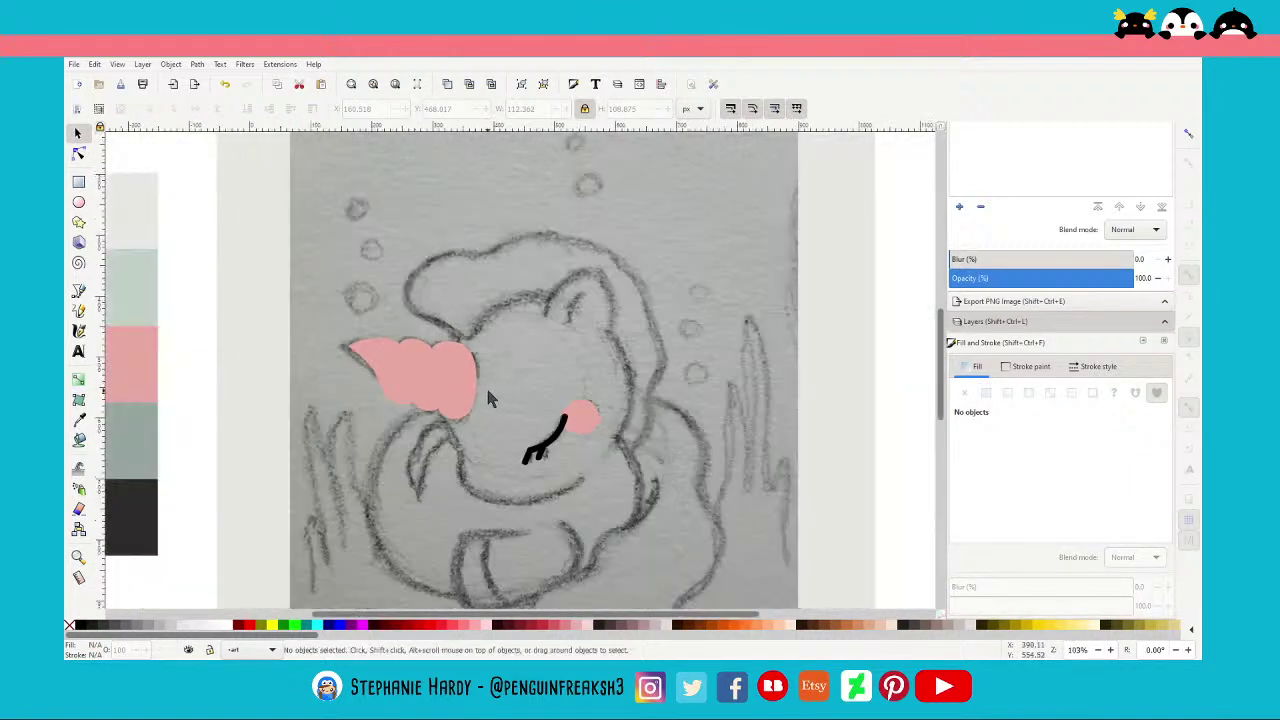
scroll(424, 378, "up", 1)
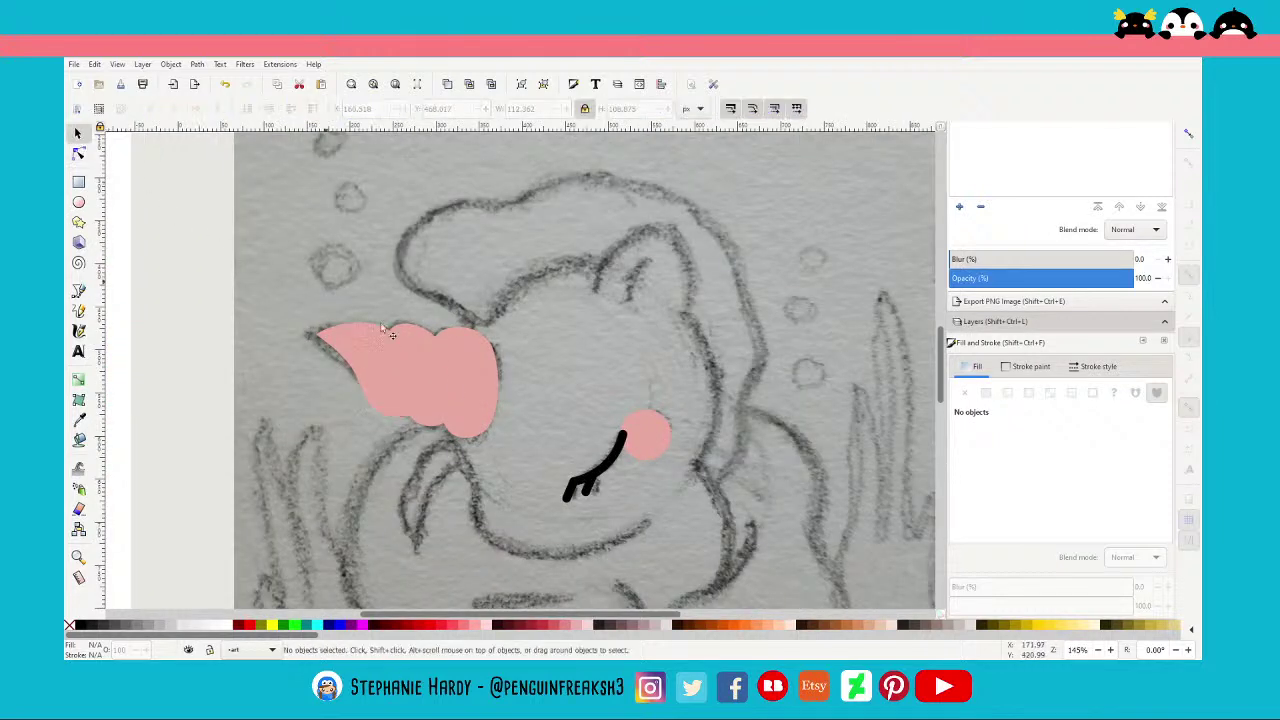
Shorten the middle pink horn piece and the pointed tip slightly to fit the sketch
left_click(413, 343)
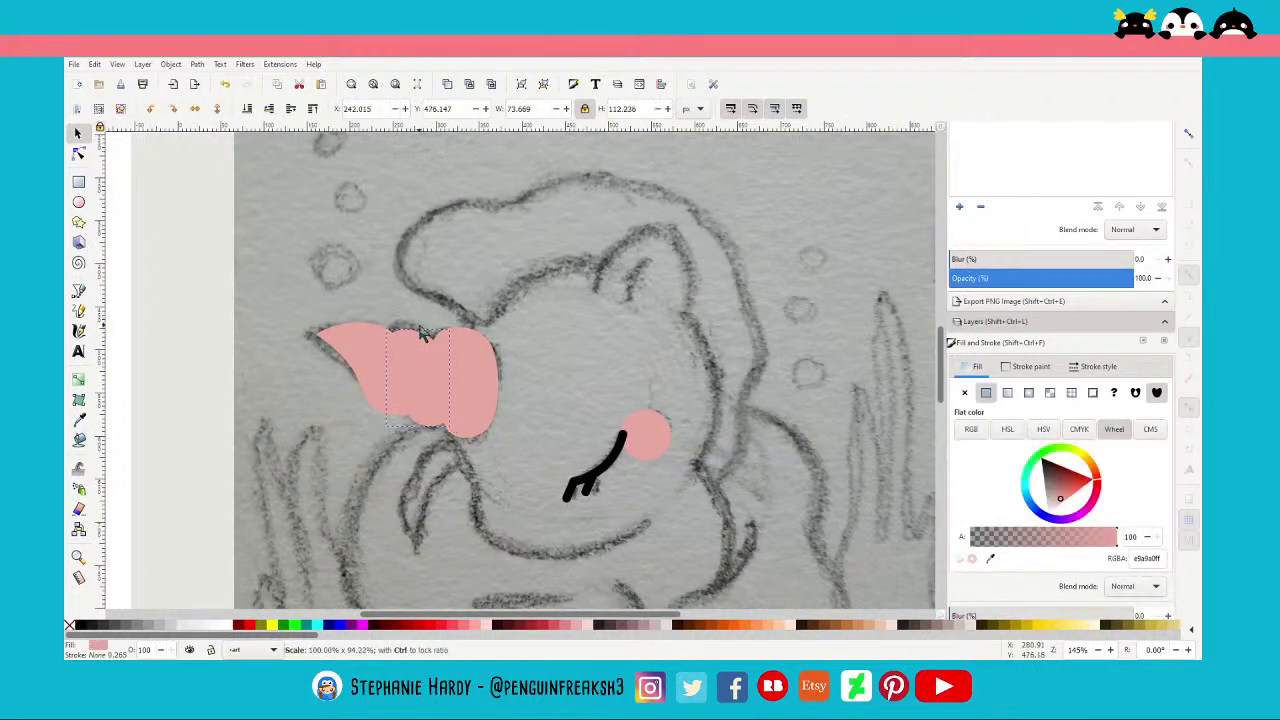
left_click_drag(426, 428, 426, 427)
left_click(360, 345)
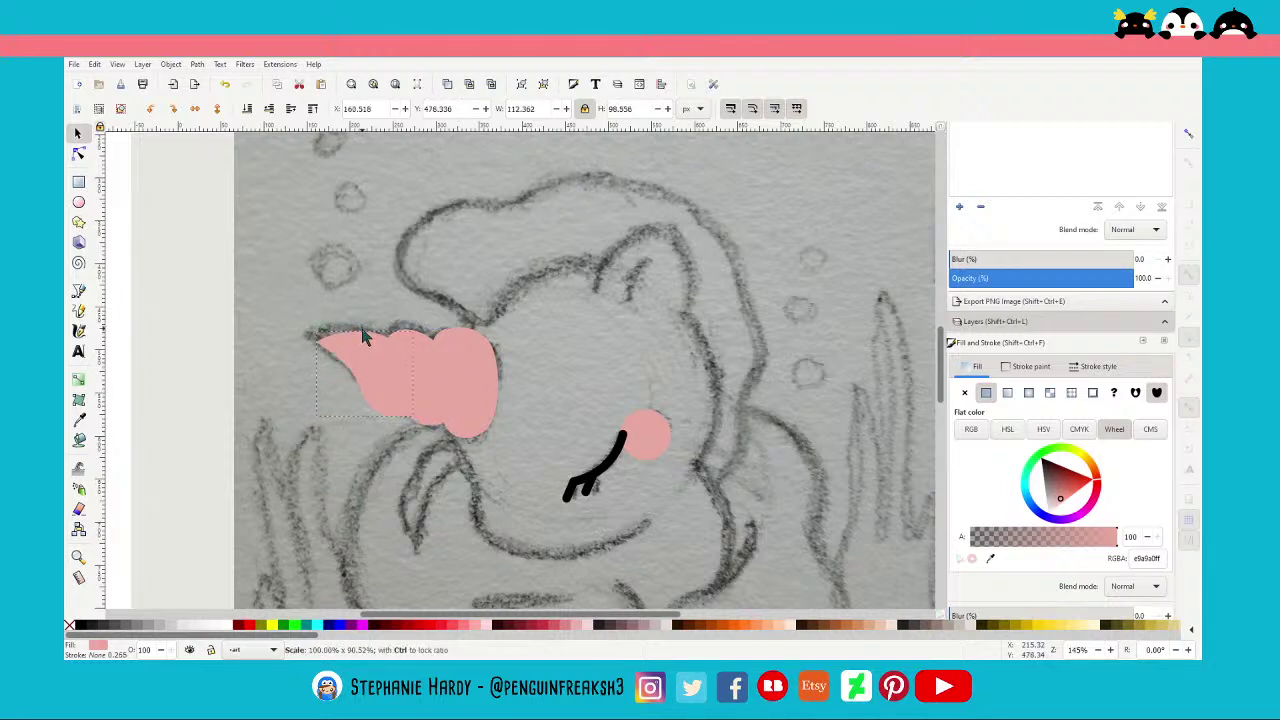
left_click_drag(367, 425, 362, 407)
key("Escape")
scroll(465, 348, "down", 2)
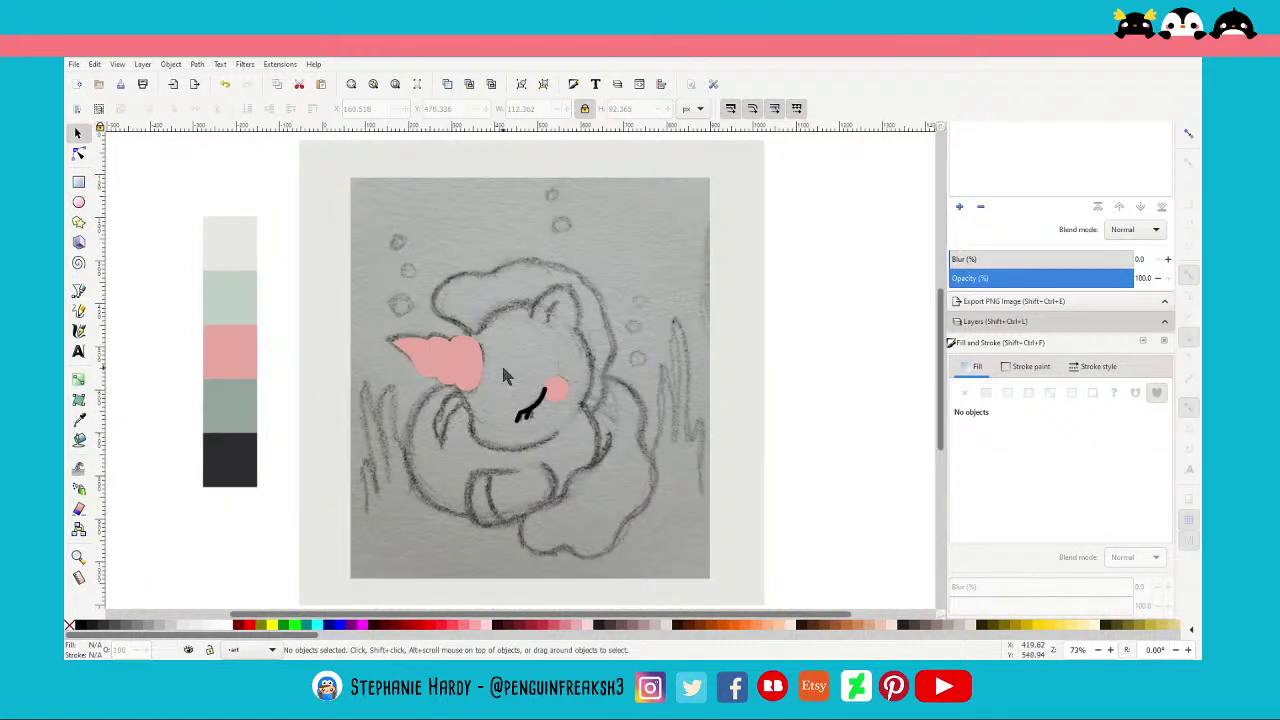
scroll(458, 356, "up", 4)
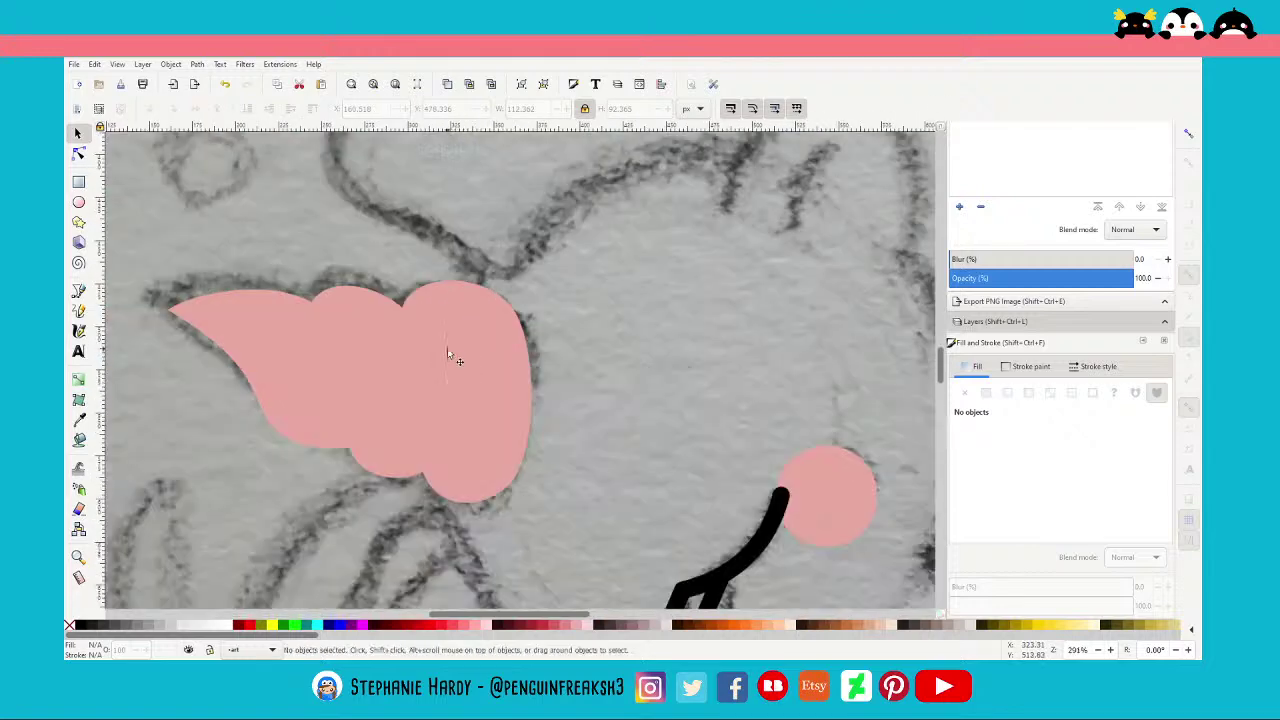
Select the middle horn piece's top-curve nodes, then return to whole-object selection
left_click(78, 153)
left_click(405, 310)
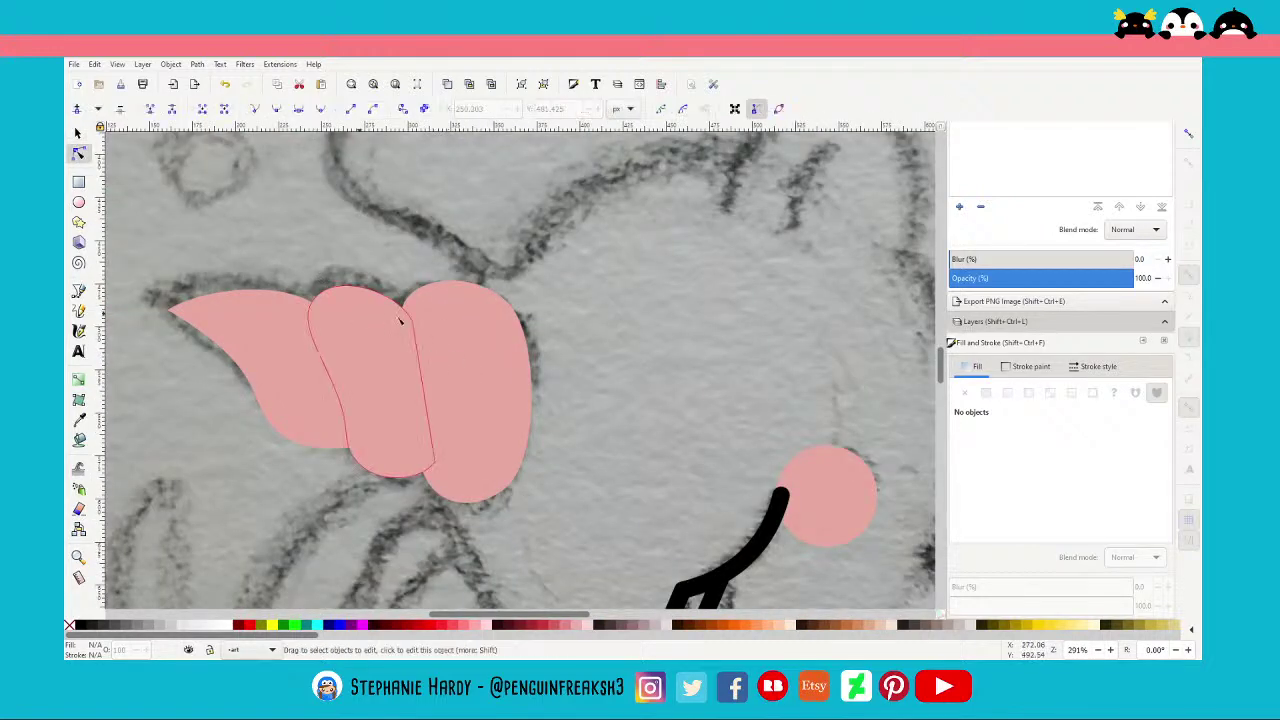
left_click(399, 300)
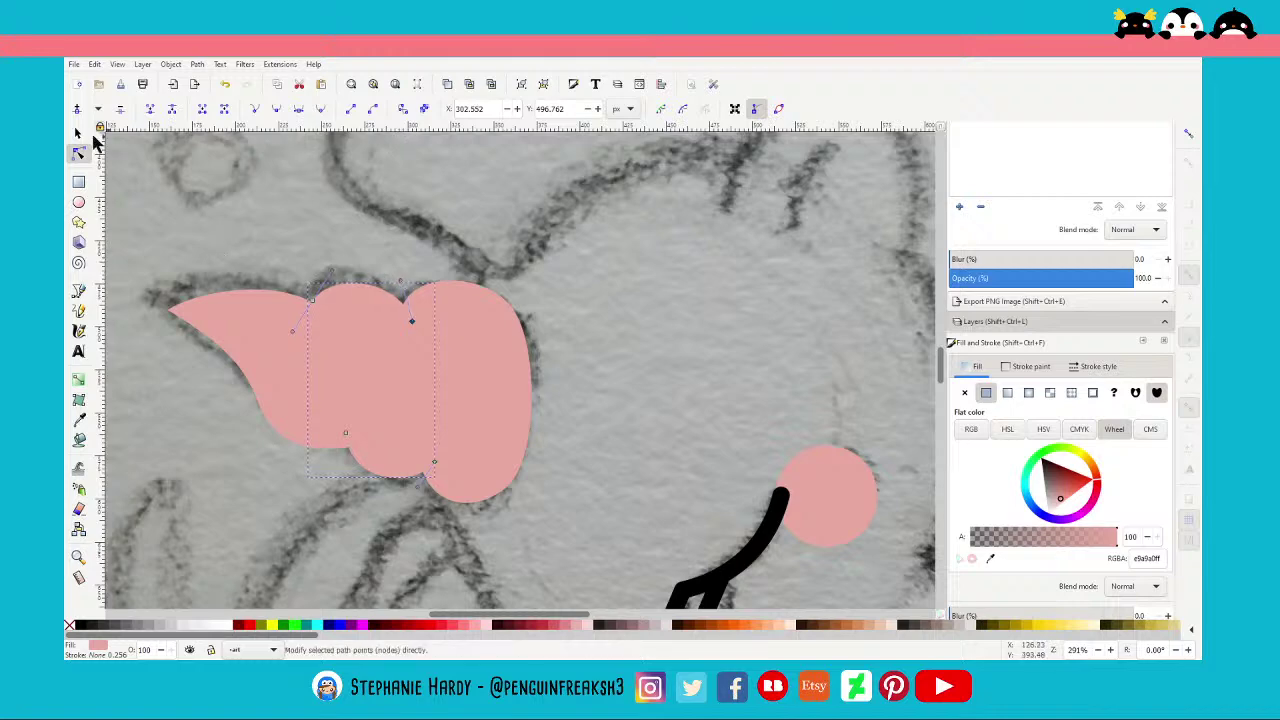
left_click(78, 133)
left_click(326, 452)
scroll(326, 452, "down", 3)
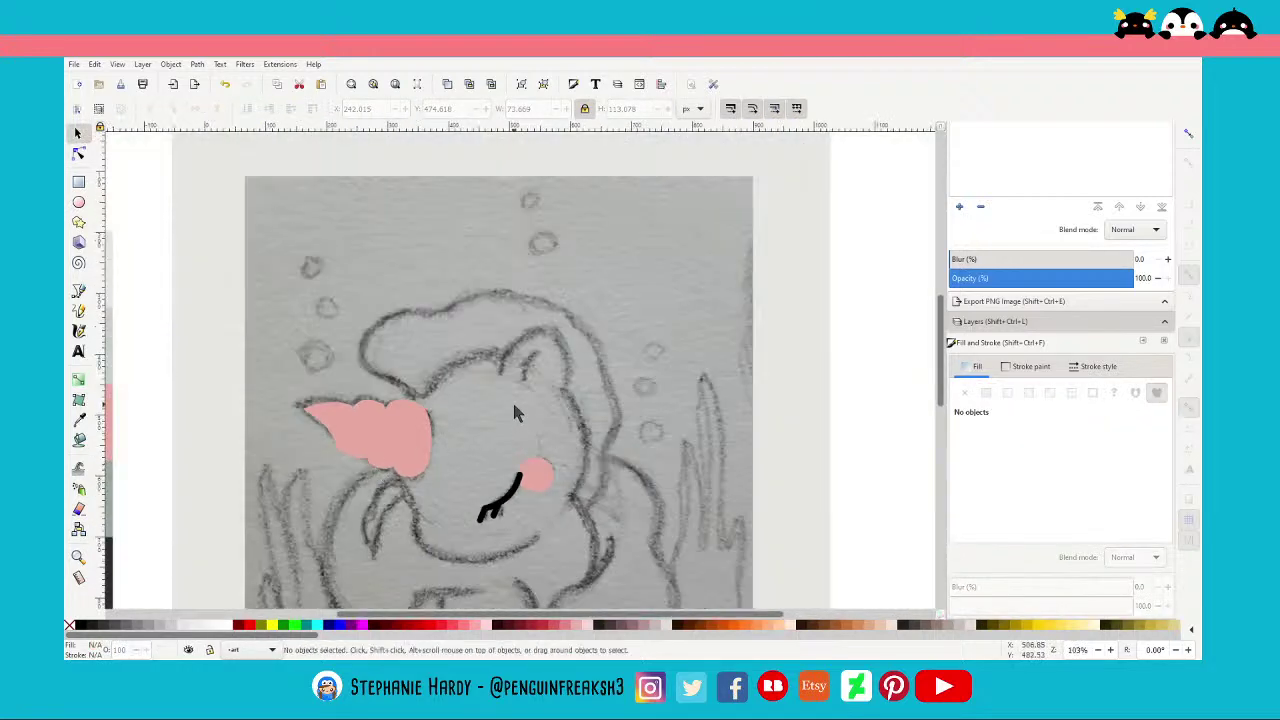
scroll(505, 405, "down", 2)
scroll(413, 367, "down", 1)
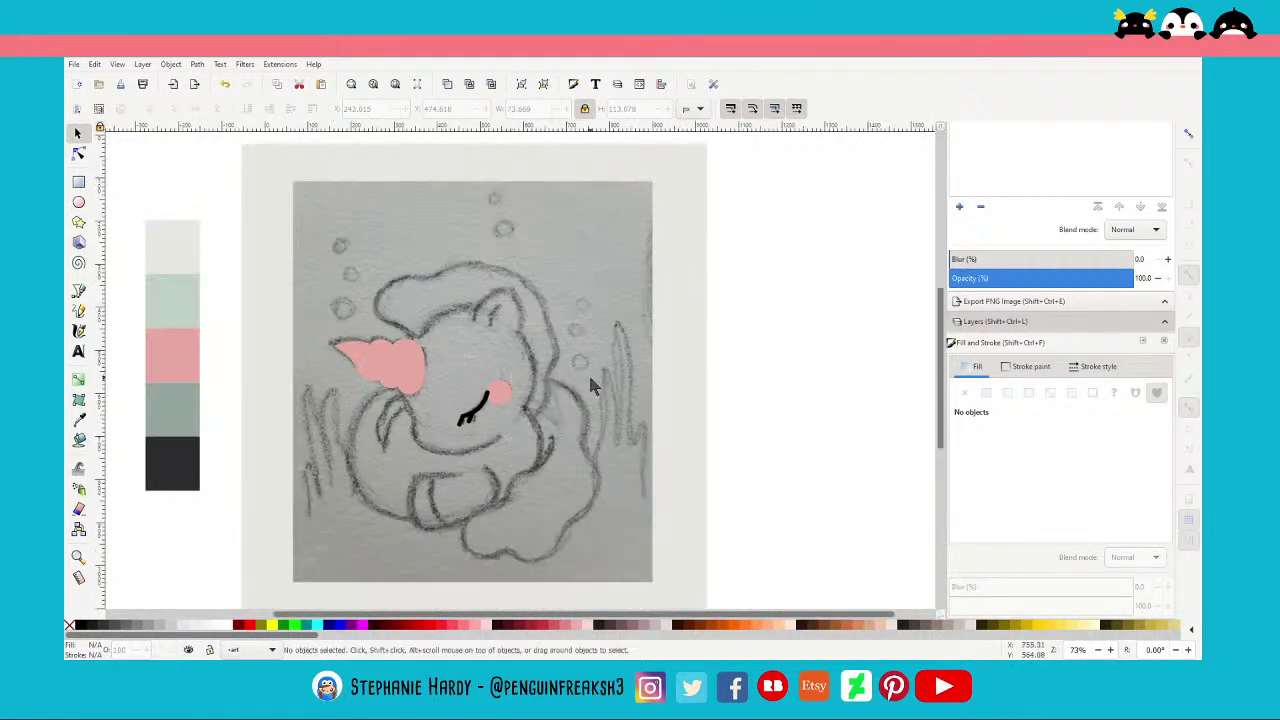
scroll(382, 351, "up", 3)
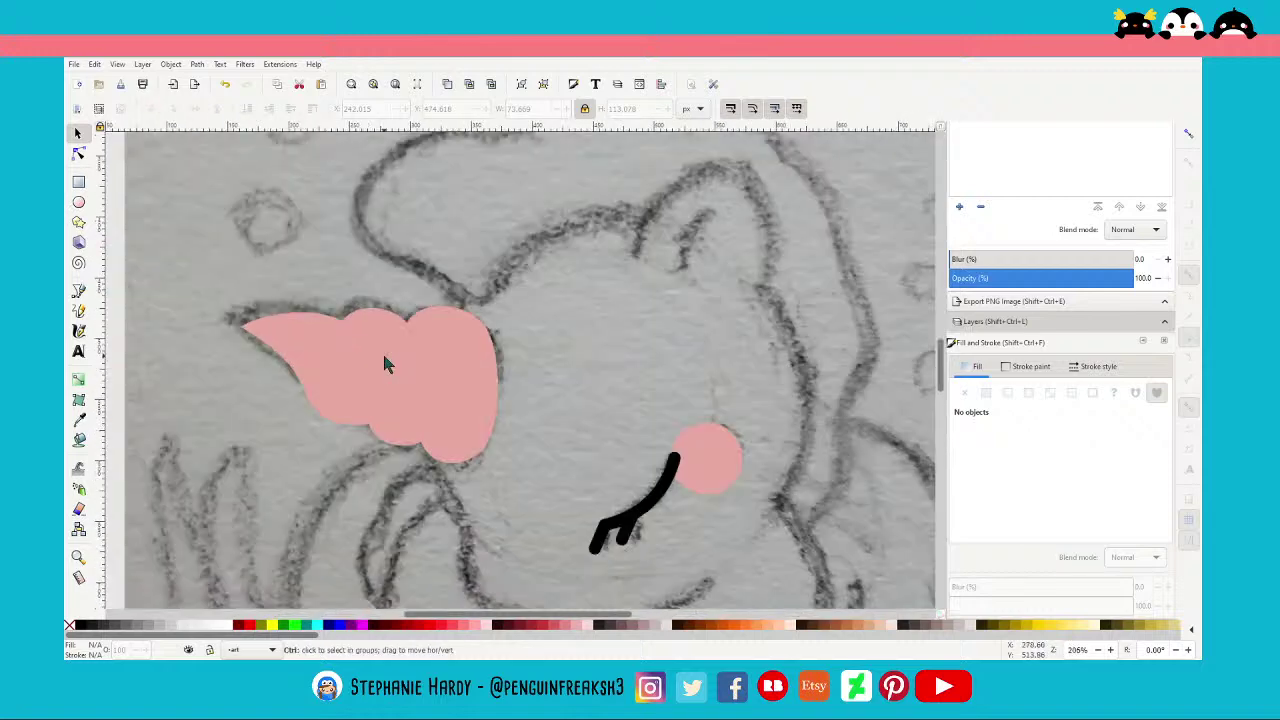
Draw a straight line across the horn with a 10 px stroke and rounded joins
key("b")
left_click(408, 329)
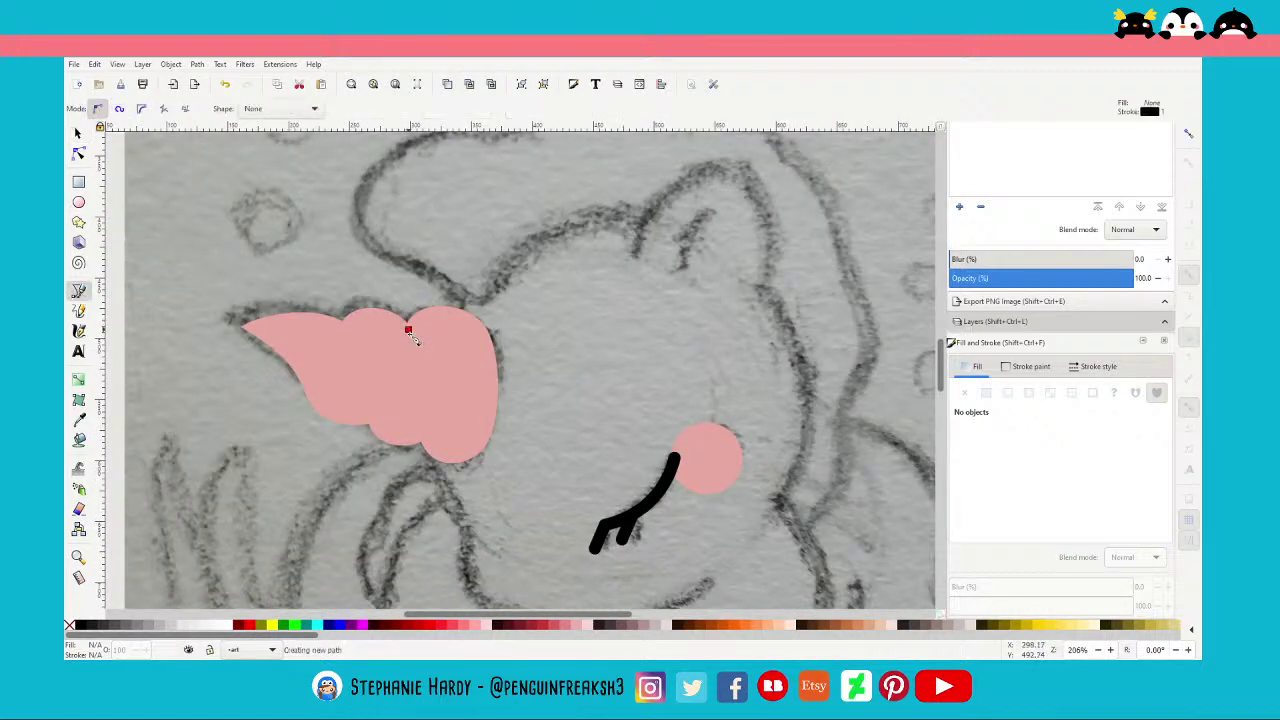
double_click(424, 437)
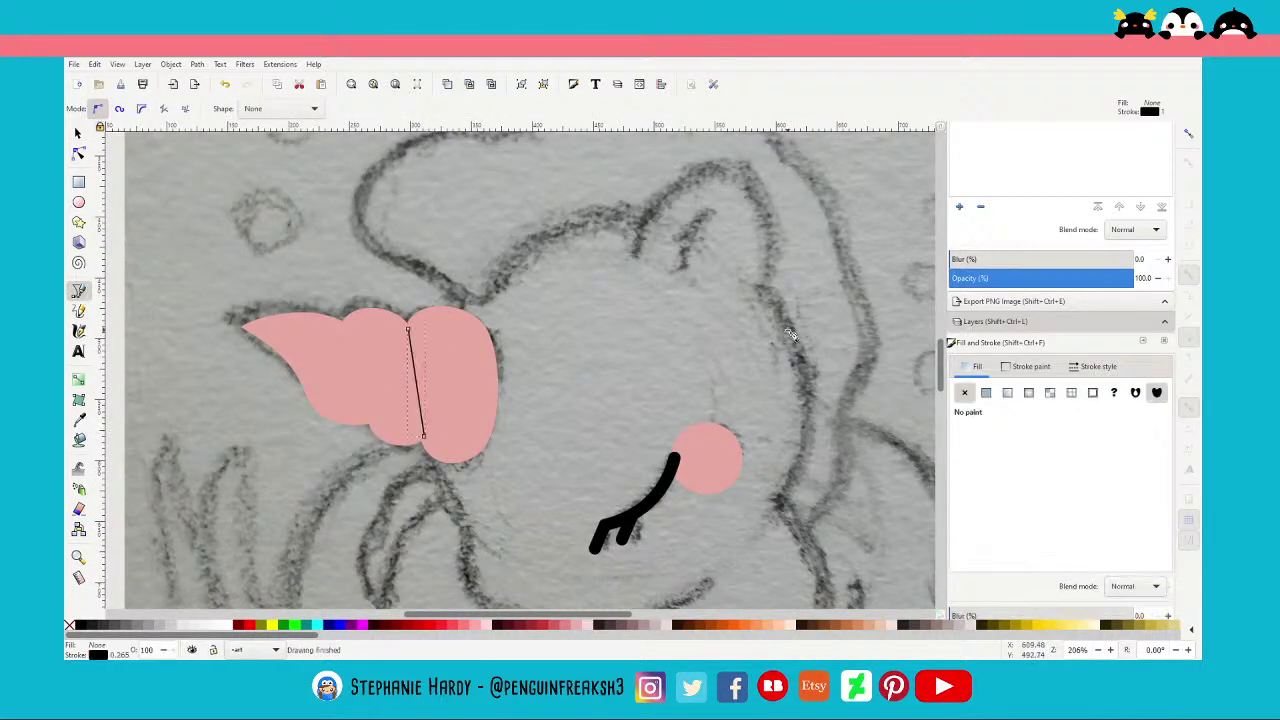
left_click(1098, 366)
left_click(999, 461)
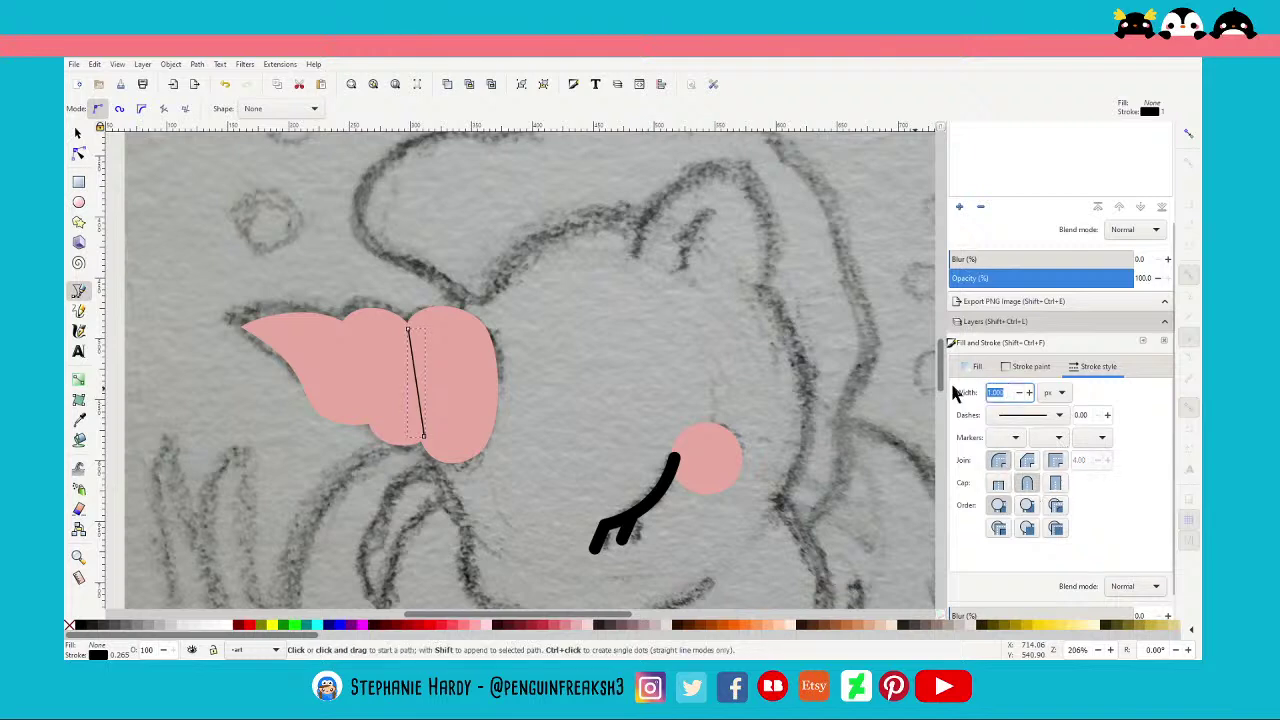
type("10.000")
key("Return")
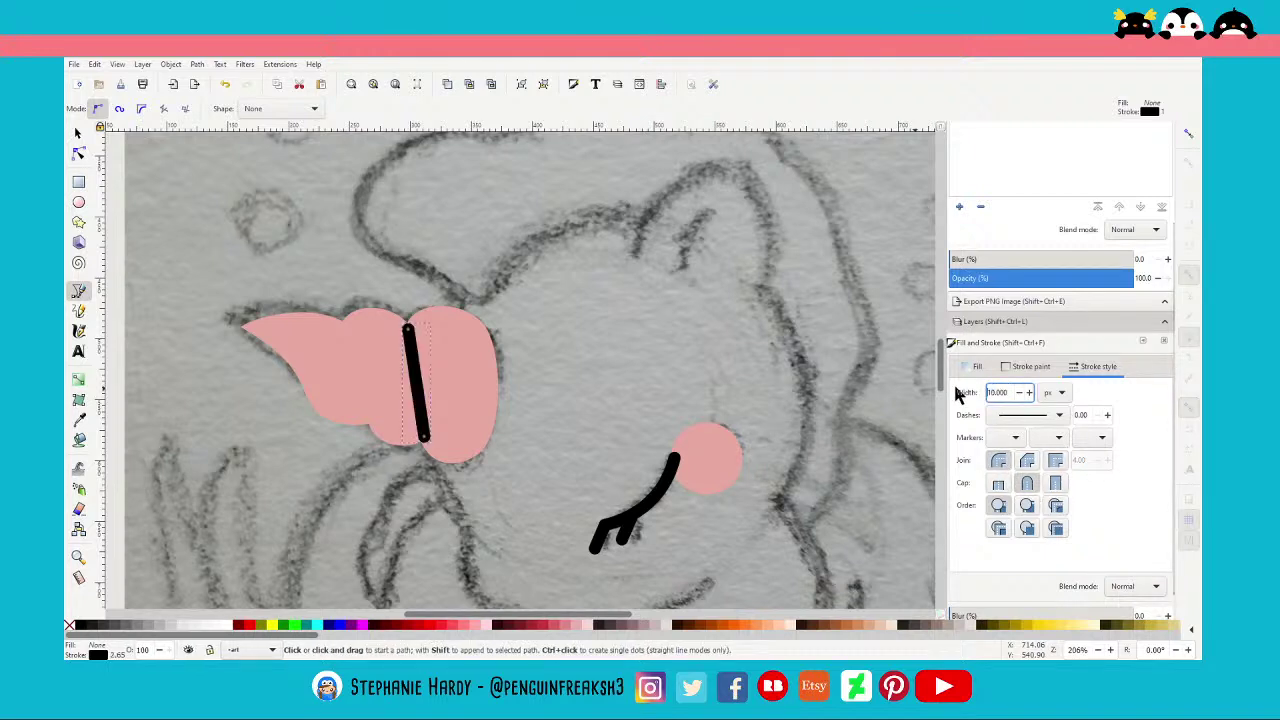
Bend the line into a curve following the ridge between the horn's bulges
left_click(78, 155)
left_click_drag(416, 382, 437, 389)
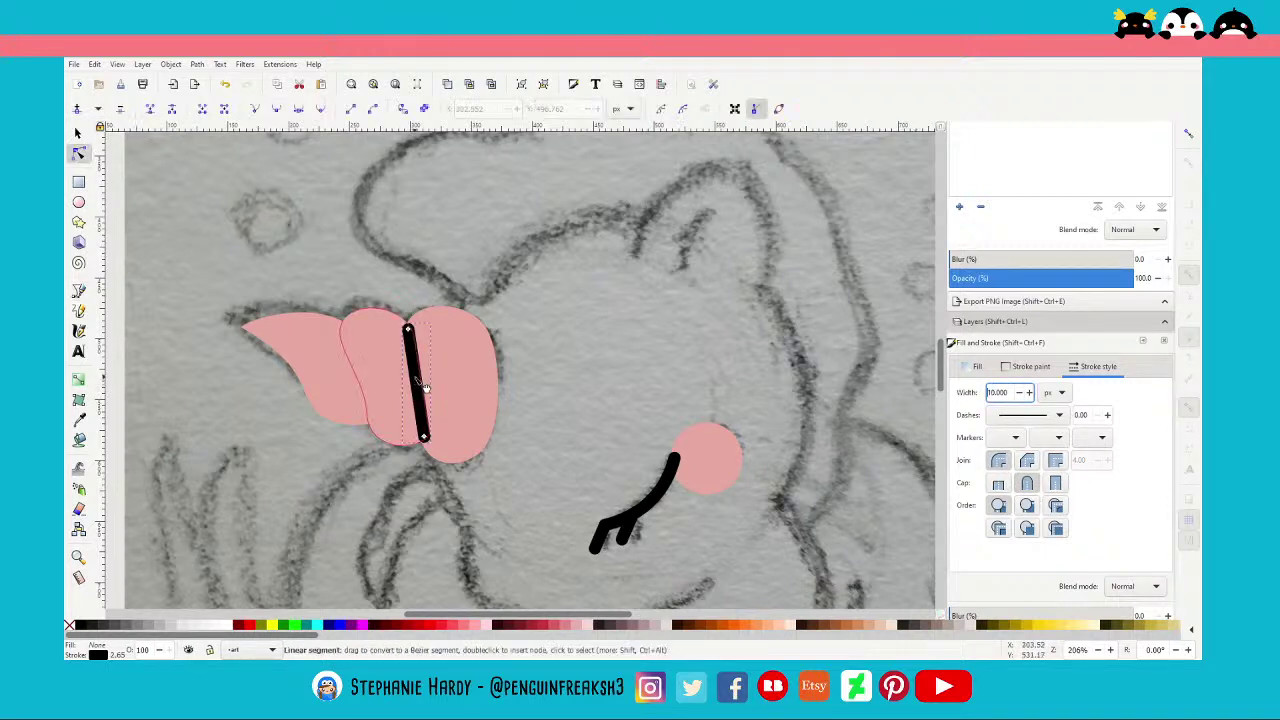
scroll(410, 370, "up", 2)
scroll(410, 370, "up", 2)
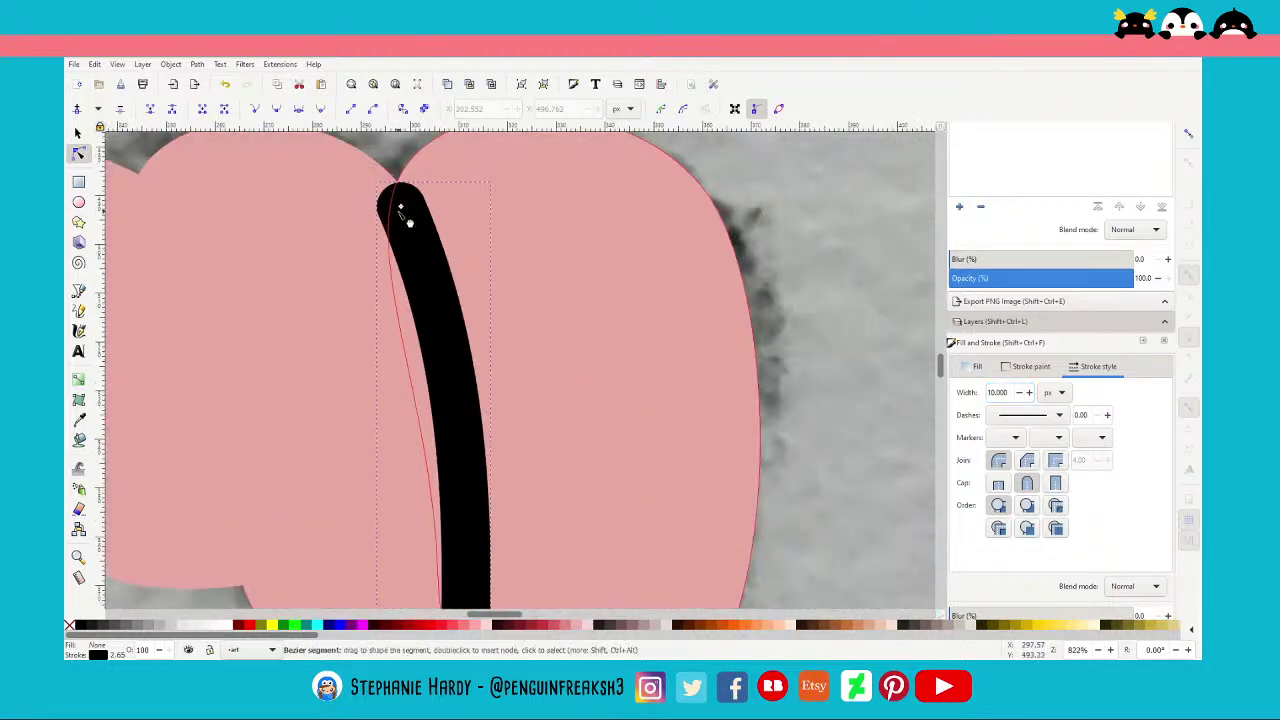
left_click_drag(398, 207, 408, 208)
scroll(418, 278, "down", 2)
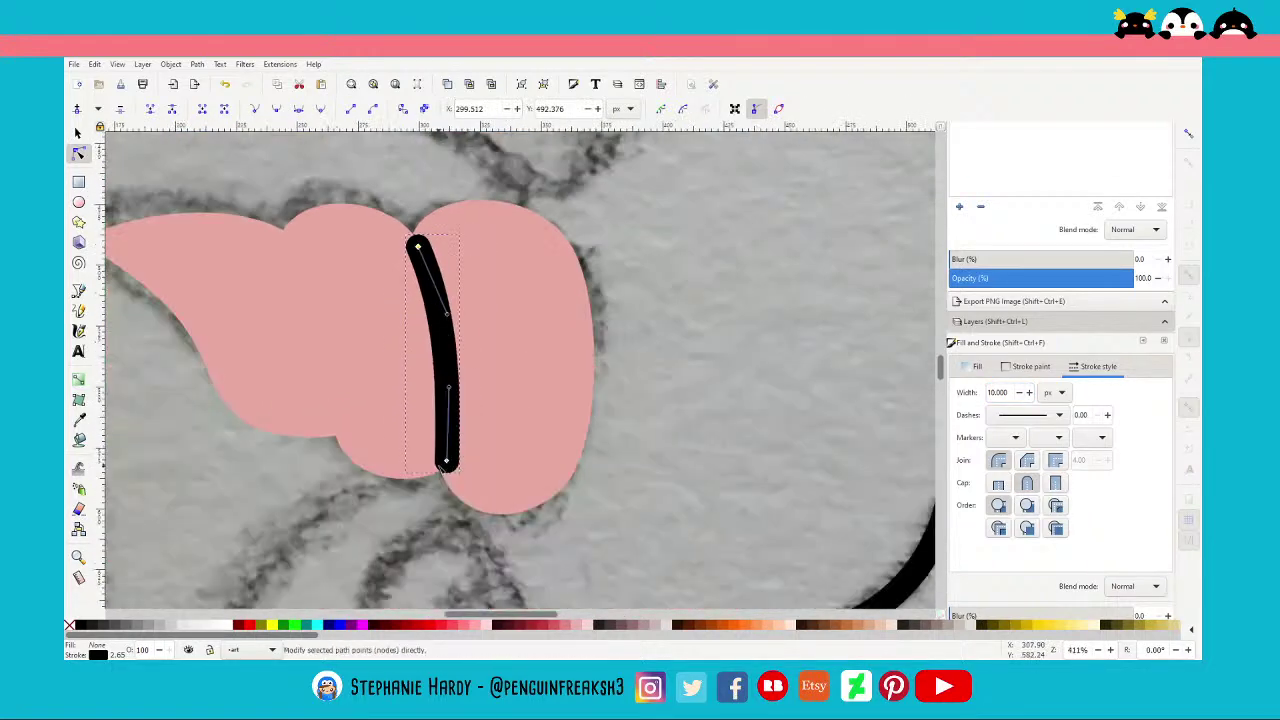
left_click_drag(449, 467, 445, 458)
left_click_drag(448, 380, 451, 407)
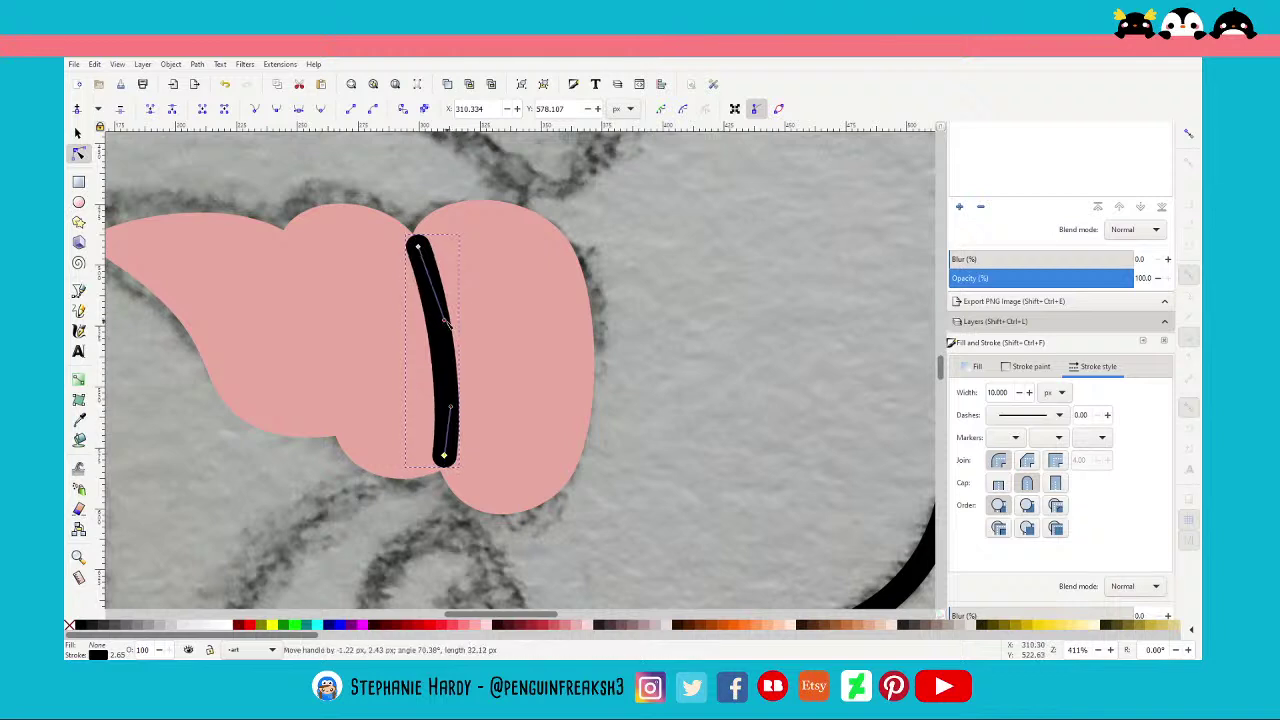
left_click_drag(465, 336, 461, 338)
scroll(505, 368, "down", 1)
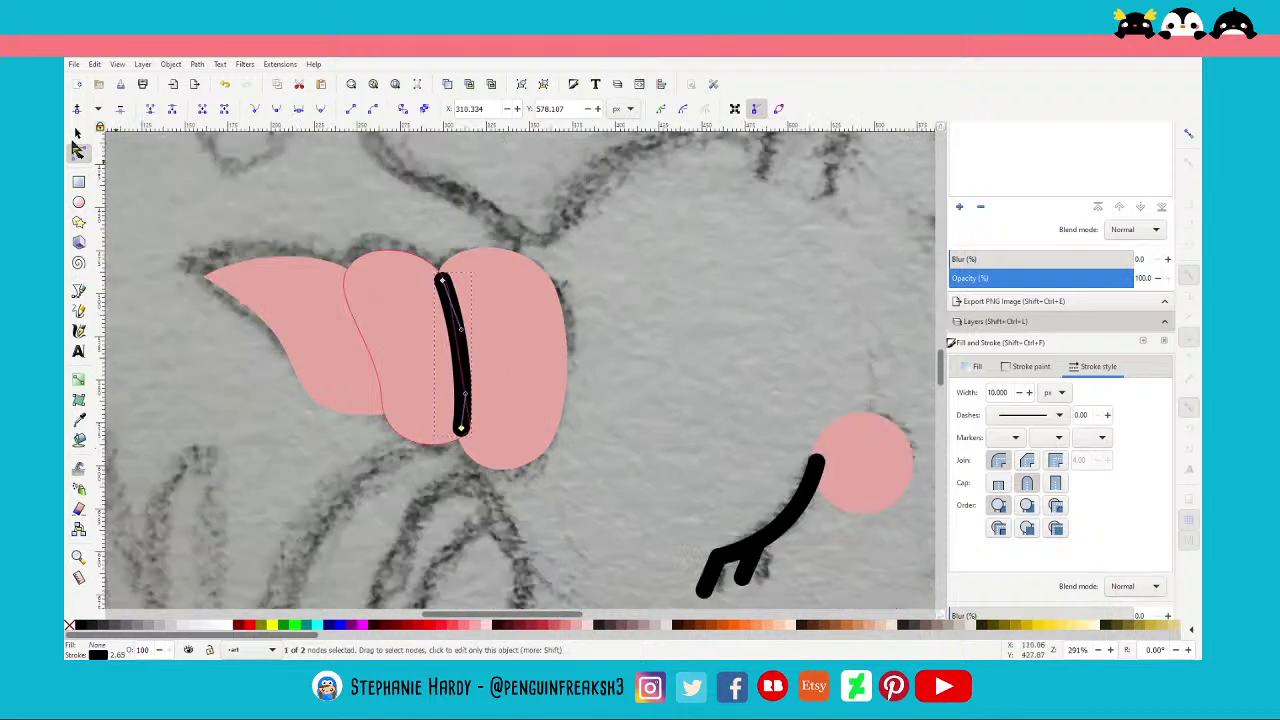
scroll(500, 341, "down", 3)
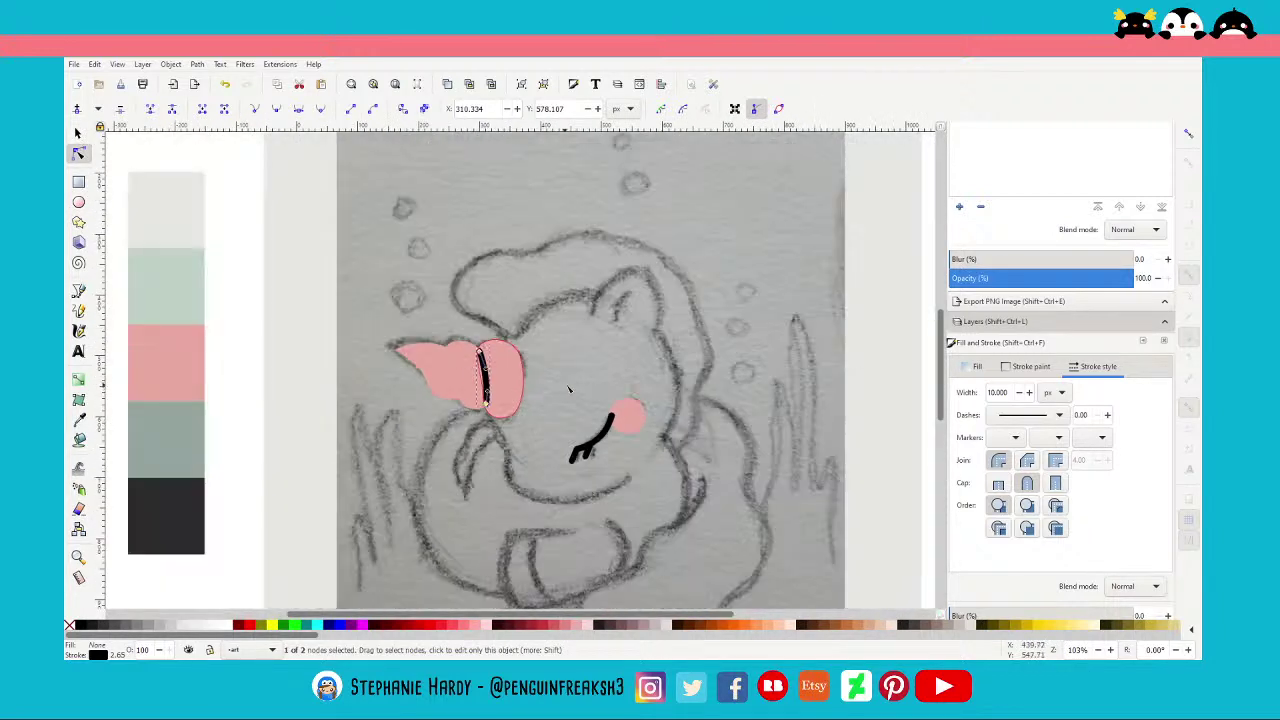
Colour the stroke light sage green by sampling the palette swatch with the dropper
left_click(1031, 368)
left_click(990, 558)
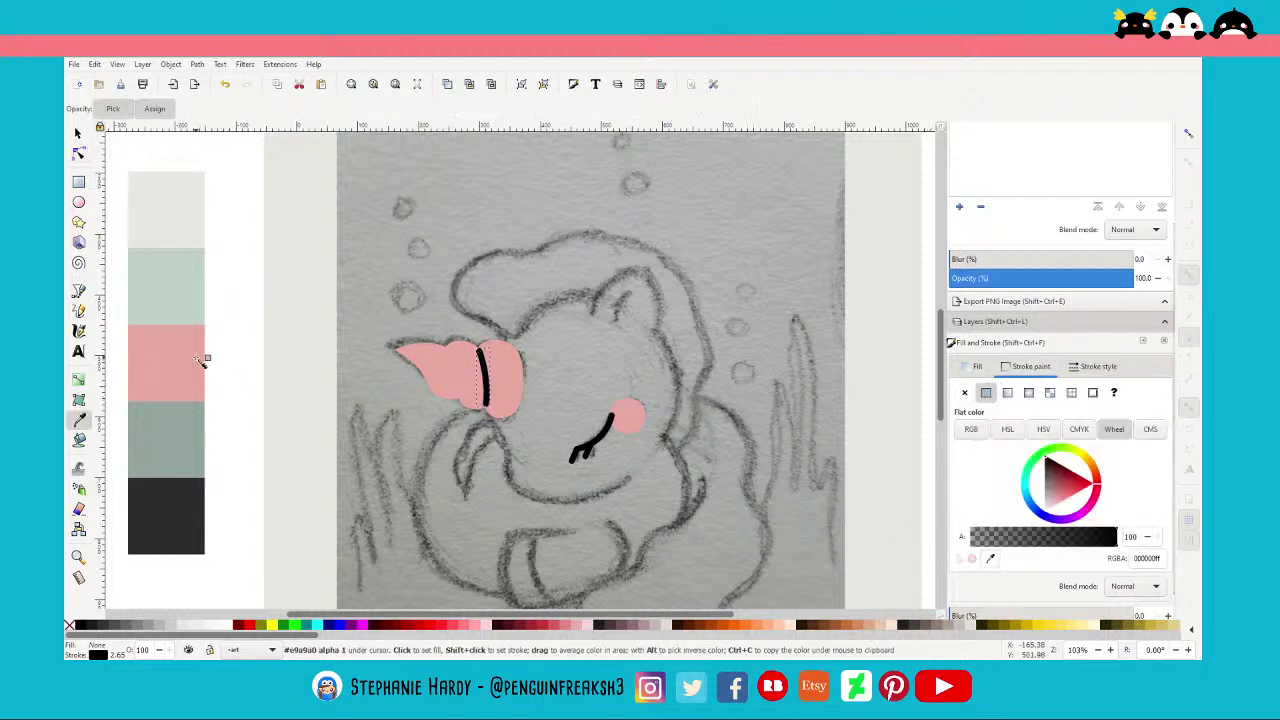
left_click(185, 300)
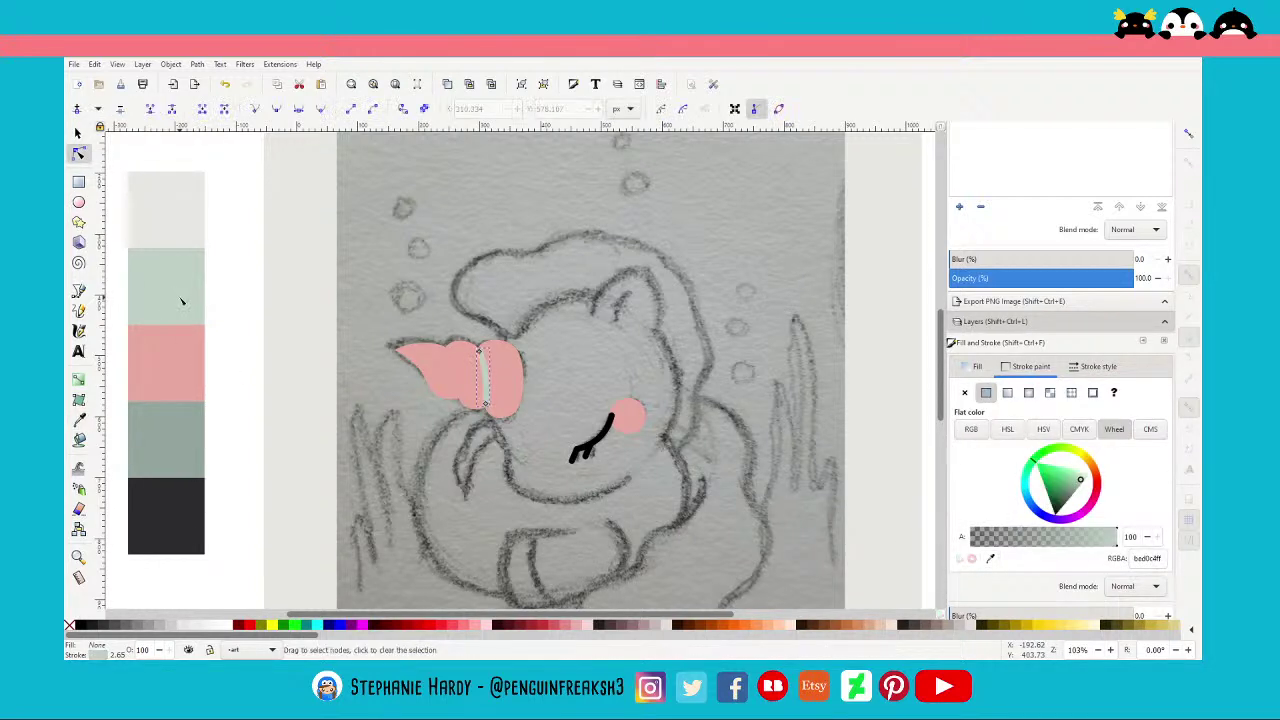
left_click(78, 133)
left_click(567, 478)
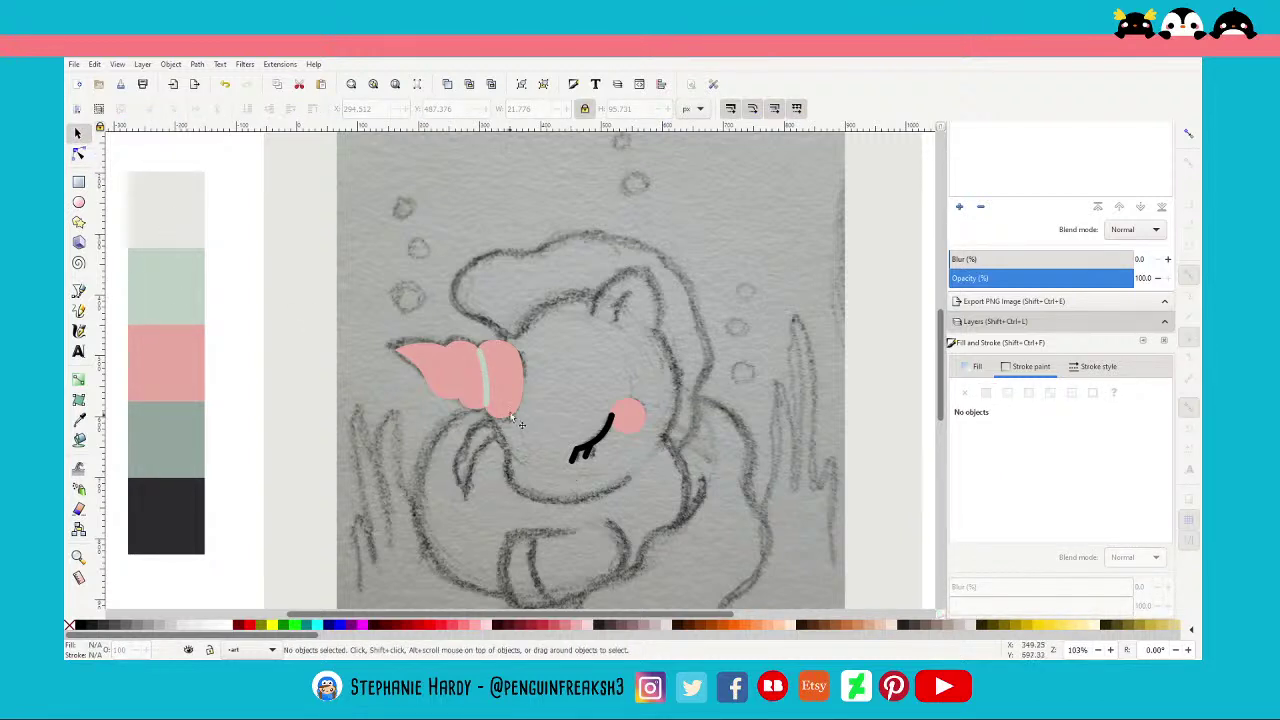
Duplicate the green stripe with Ctrl+D and move the copy left onto the next horn ridge
scroll(500, 385, "up", 3, "ctrl")
left_click(448, 330)
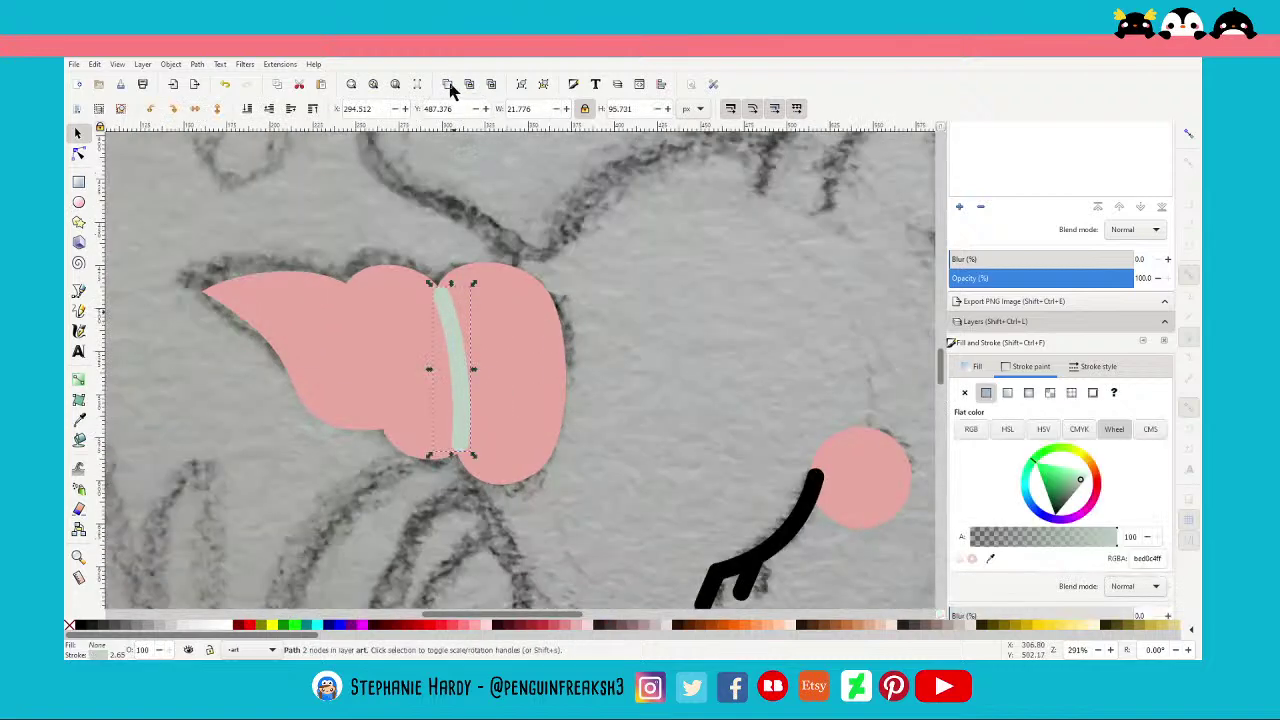
key("ctrl+d")
left_click_drag(460, 355, 368, 355)
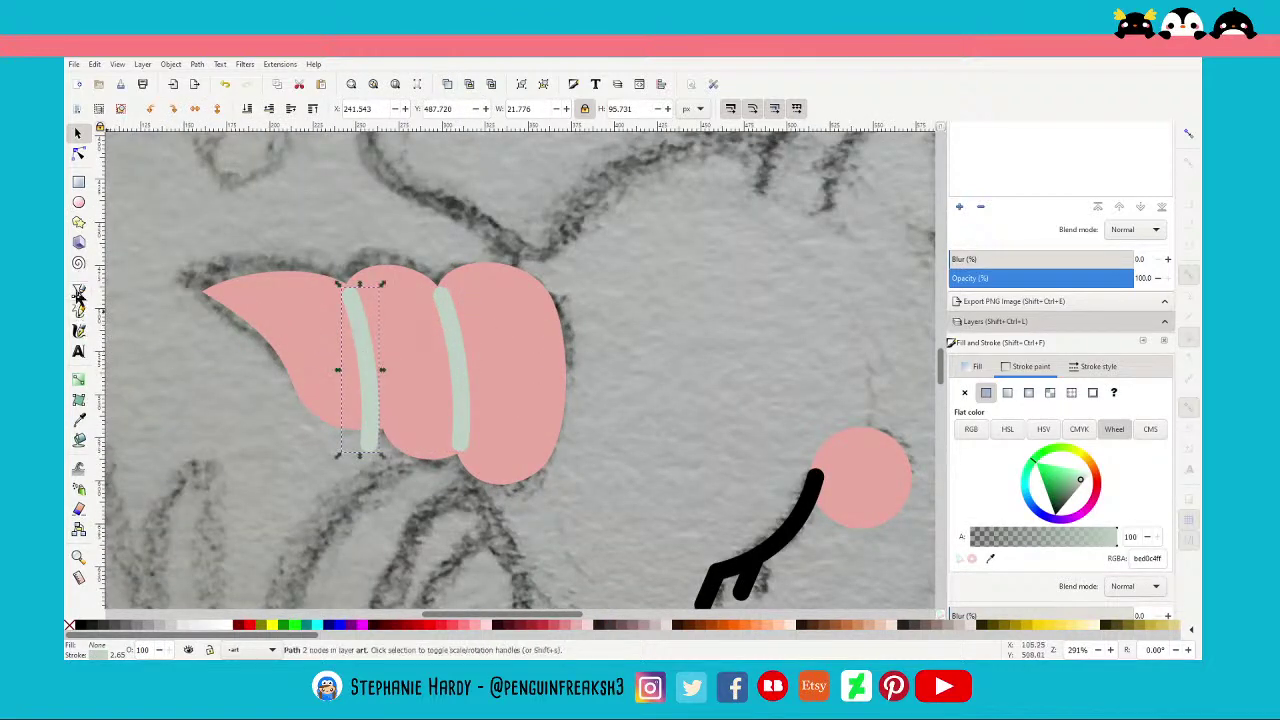
Reshape the copy's curve to follow the seam between the tip and middle segment
left_click(78, 153)
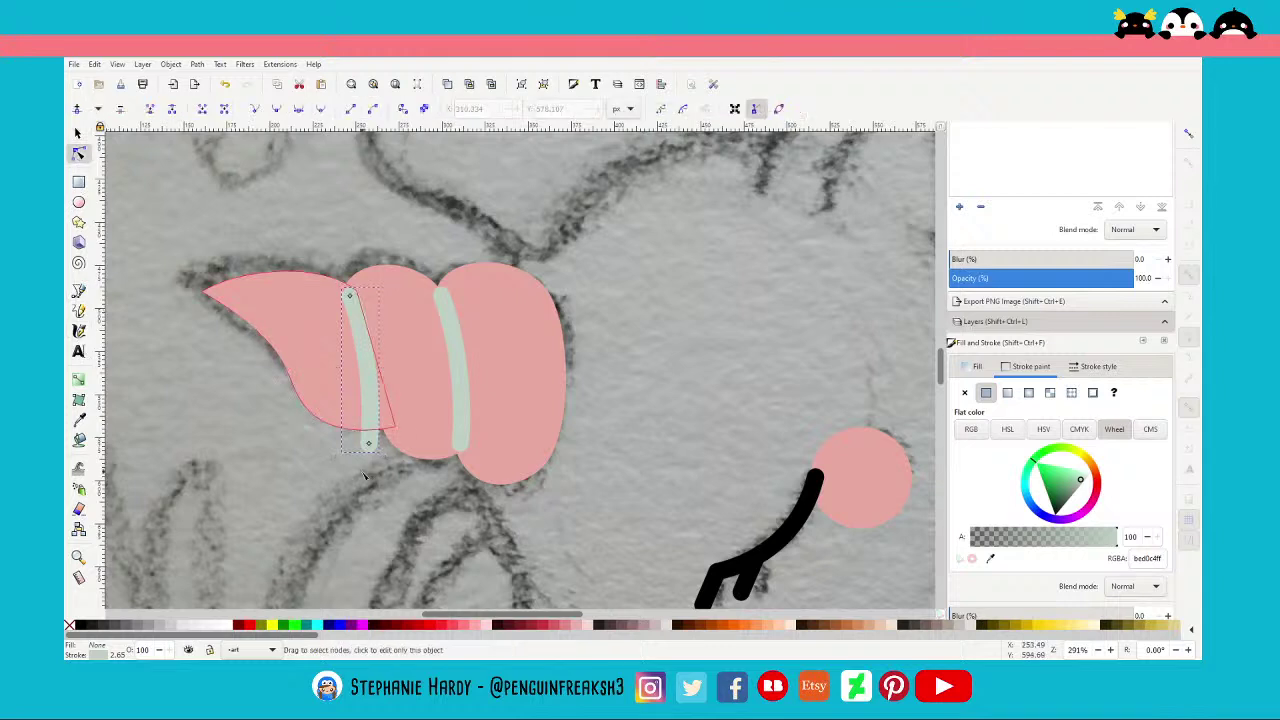
left_click_drag(370, 450, 386, 416)
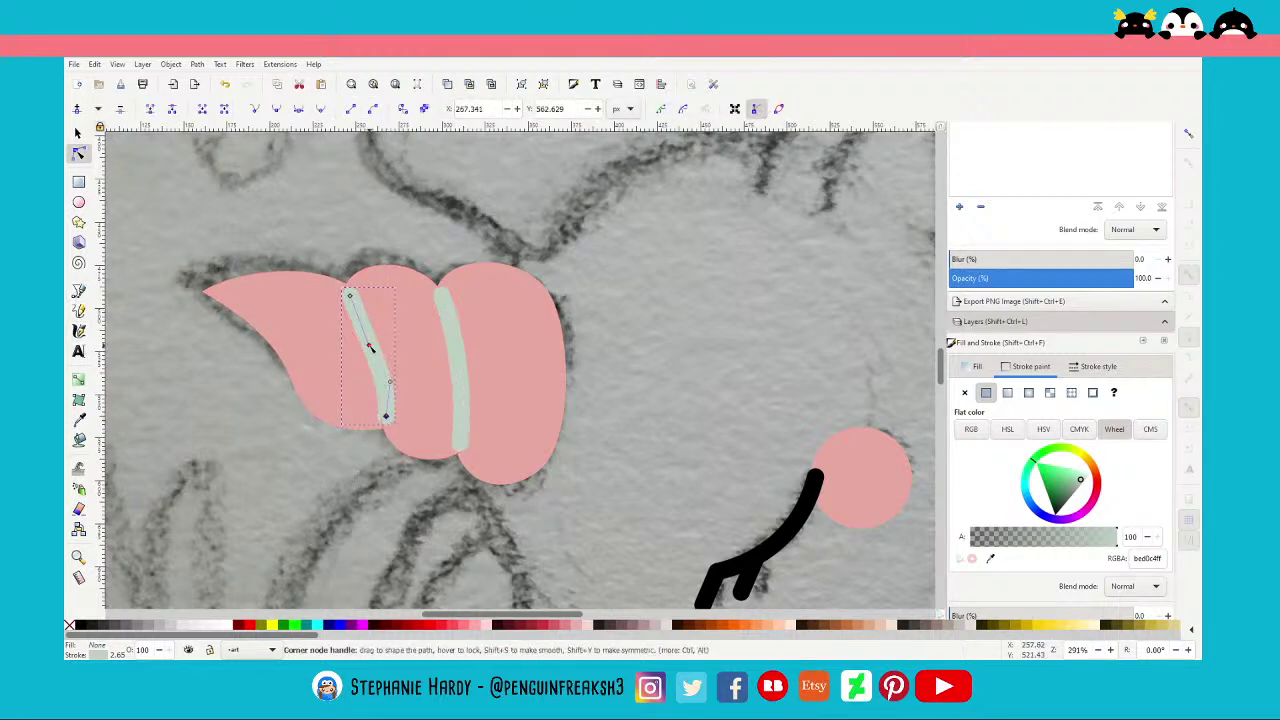
left_click_drag(378, 365, 387, 372)
left_click_drag(370, 327, 368, 326)
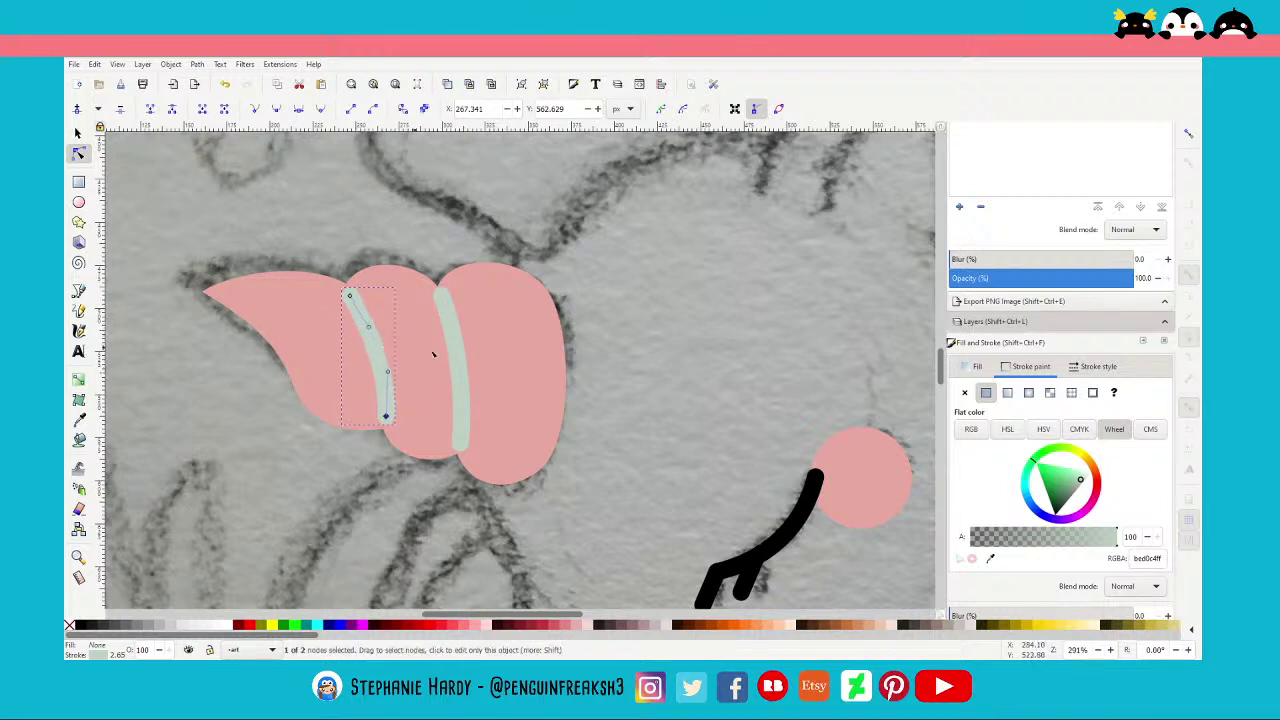
left_click(78, 133)
key("Escape")
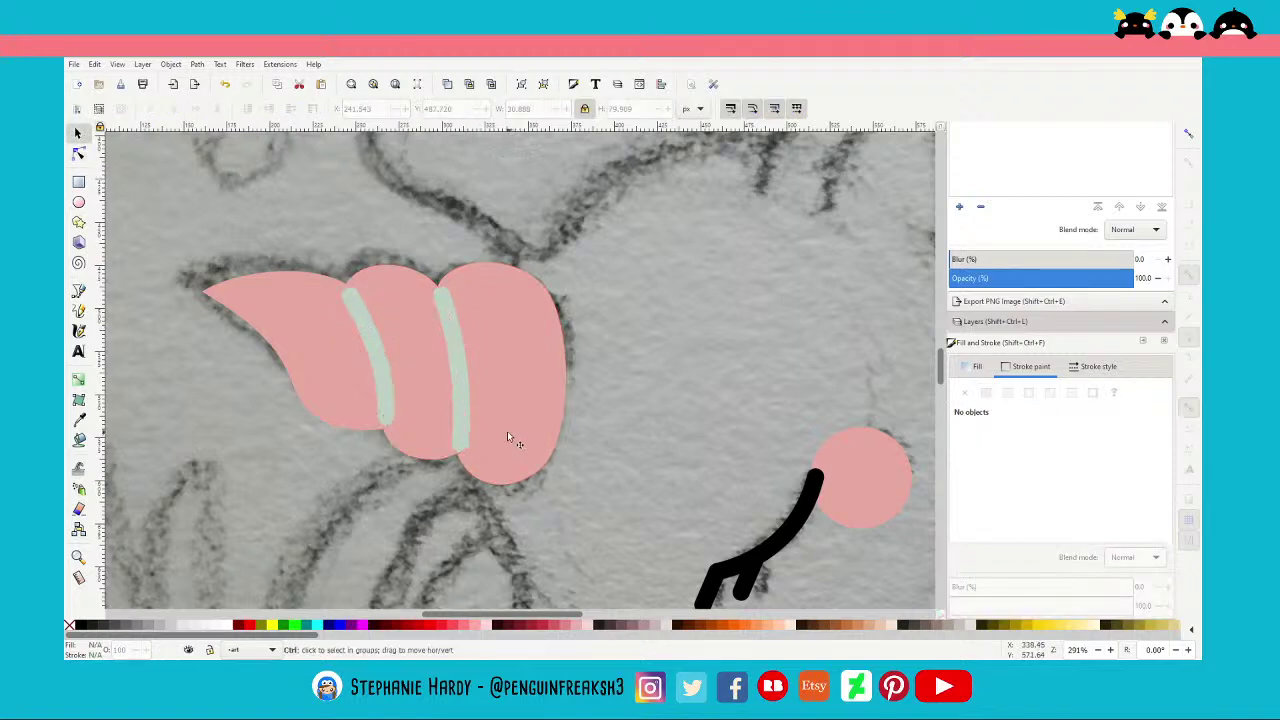
scroll(505, 431, "down", 3)
scroll(363, 378, "down", 1)
scroll(460, 400, "up", 2)
scroll(600, 410, "down", 1)
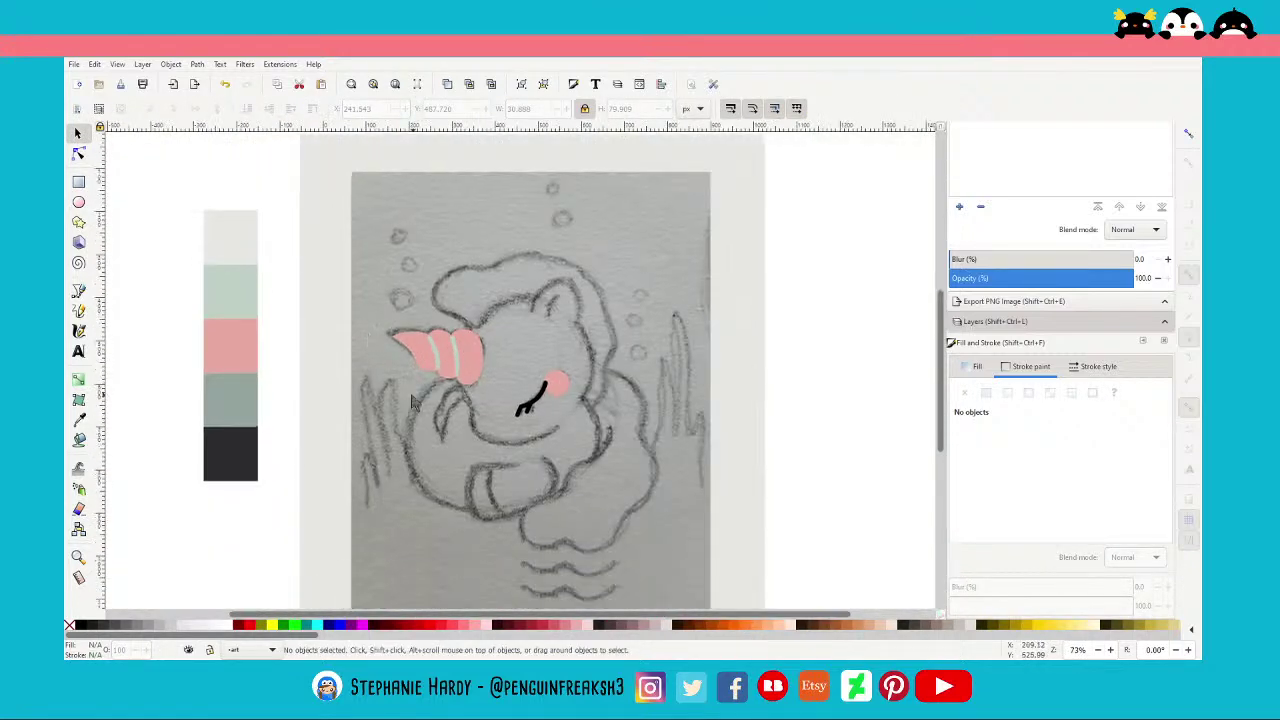
scroll(626, 401, "down", 1)
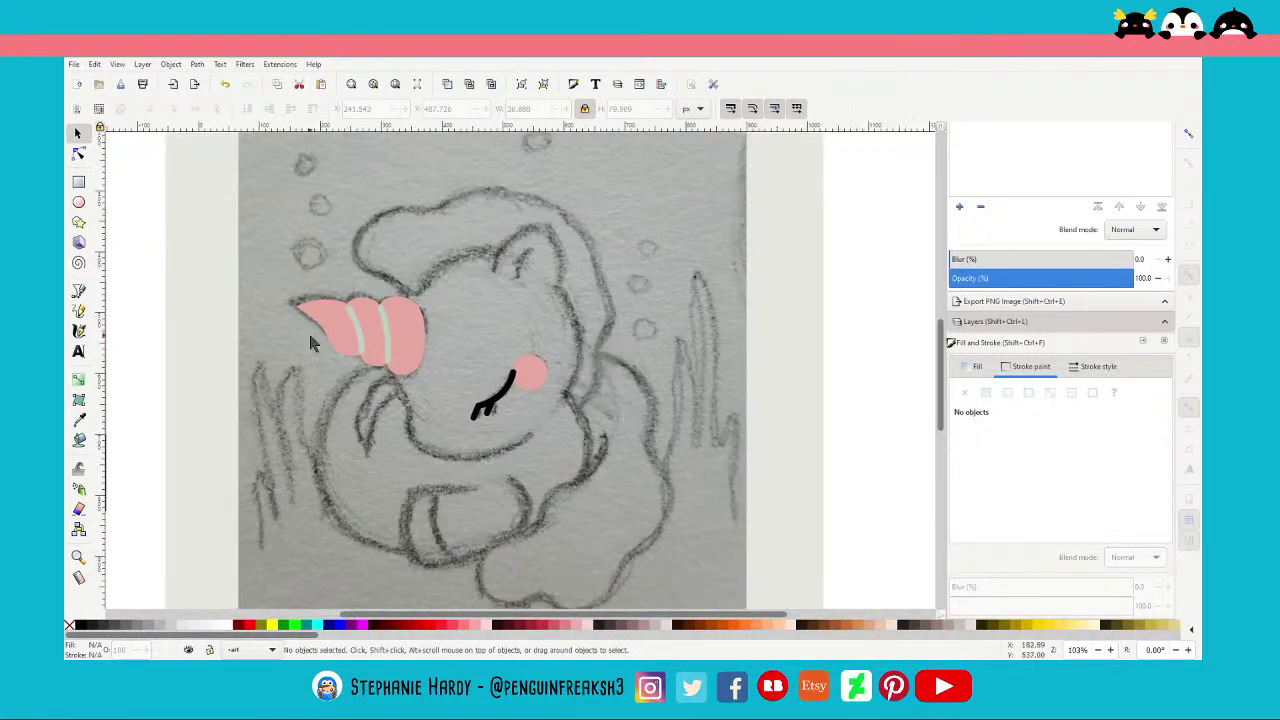
scroll(330, 340, "down", 1)
scroll(487, 340, "up", 1)
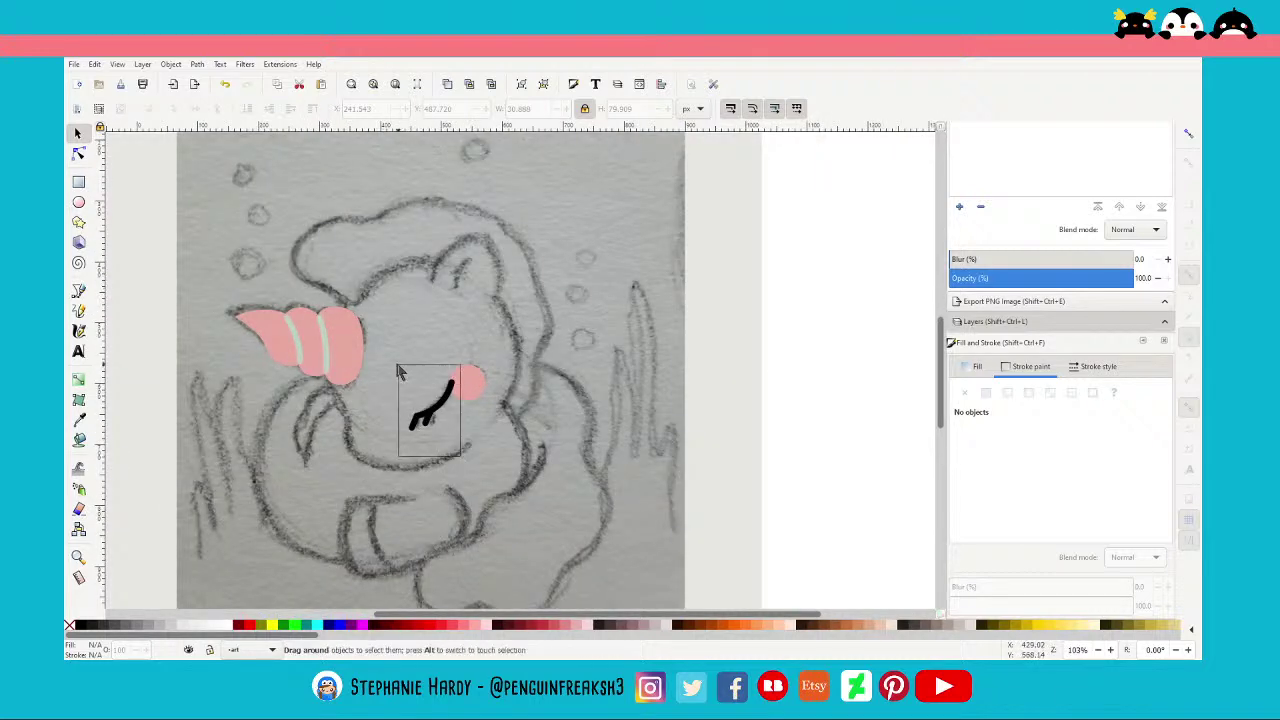
left_click_drag(453, 458, 392, 358)
scroll(480, 414, "down", 2)
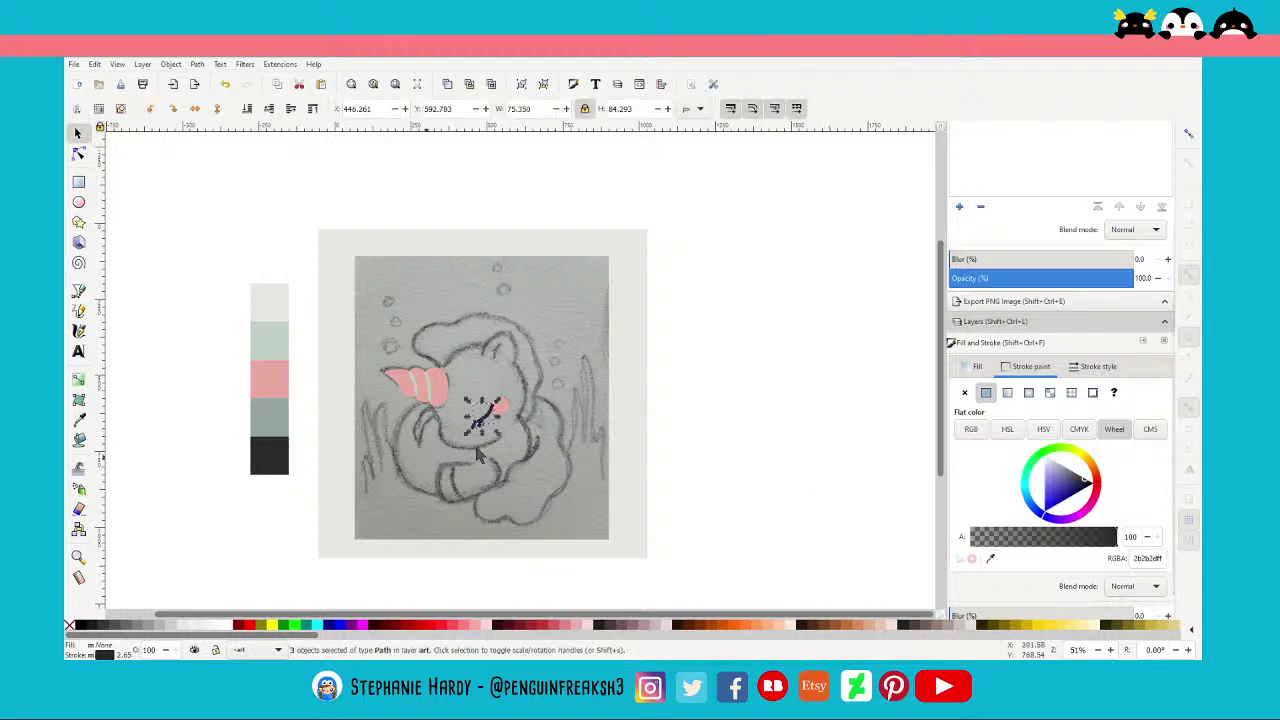
left_click(478, 364)
scroll(476, 349, "up", 2, "ctrl")
scroll(490, 335, "down", 2)
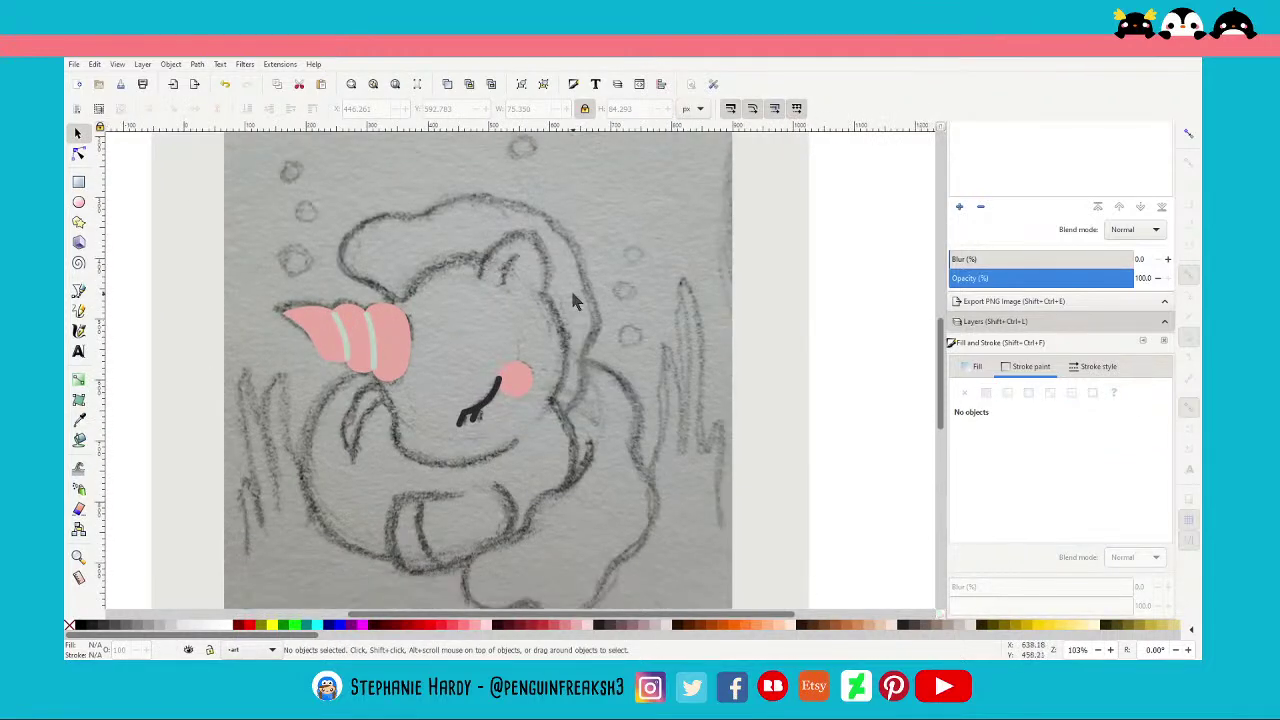
scroll(570, 287, "up", 2)
scroll(556, 296, "up", 1, "ctrl")
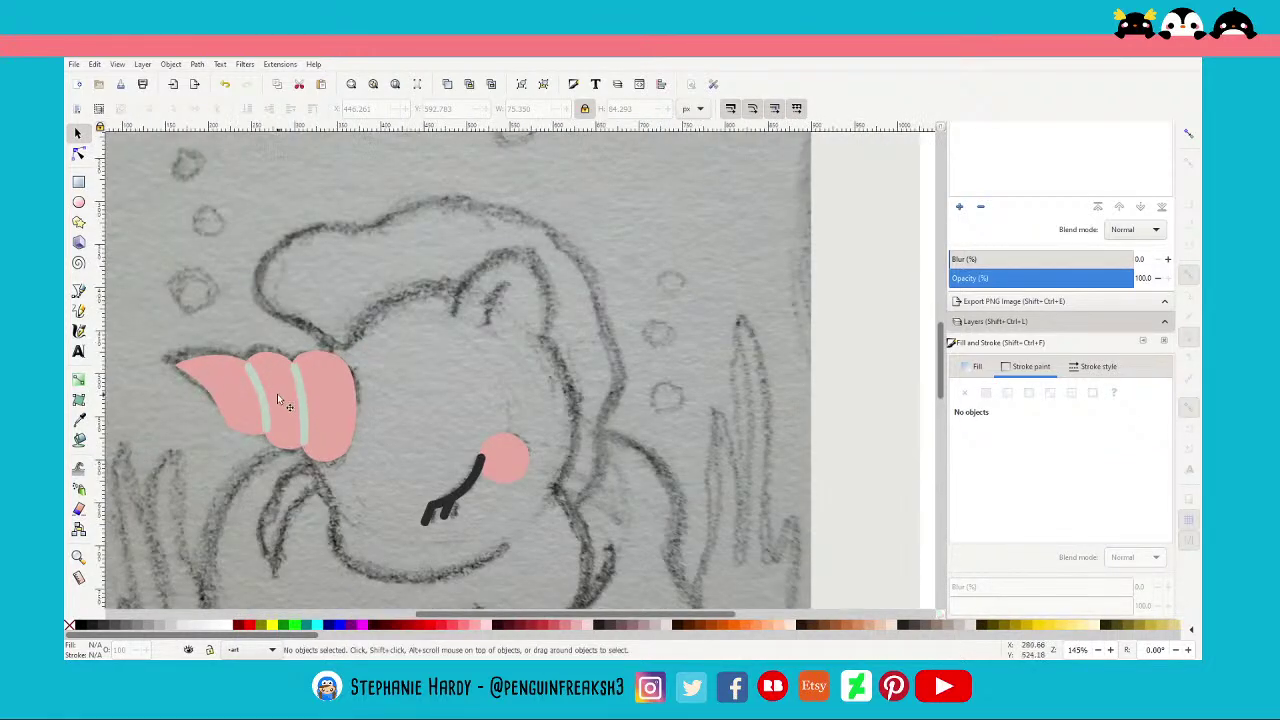
Draw a closed triangular outline with the Pen tool around the sketched ear
left_click(79, 290)
scroll(494, 288, "down", 1)
scroll(494, 288, "up", 1)
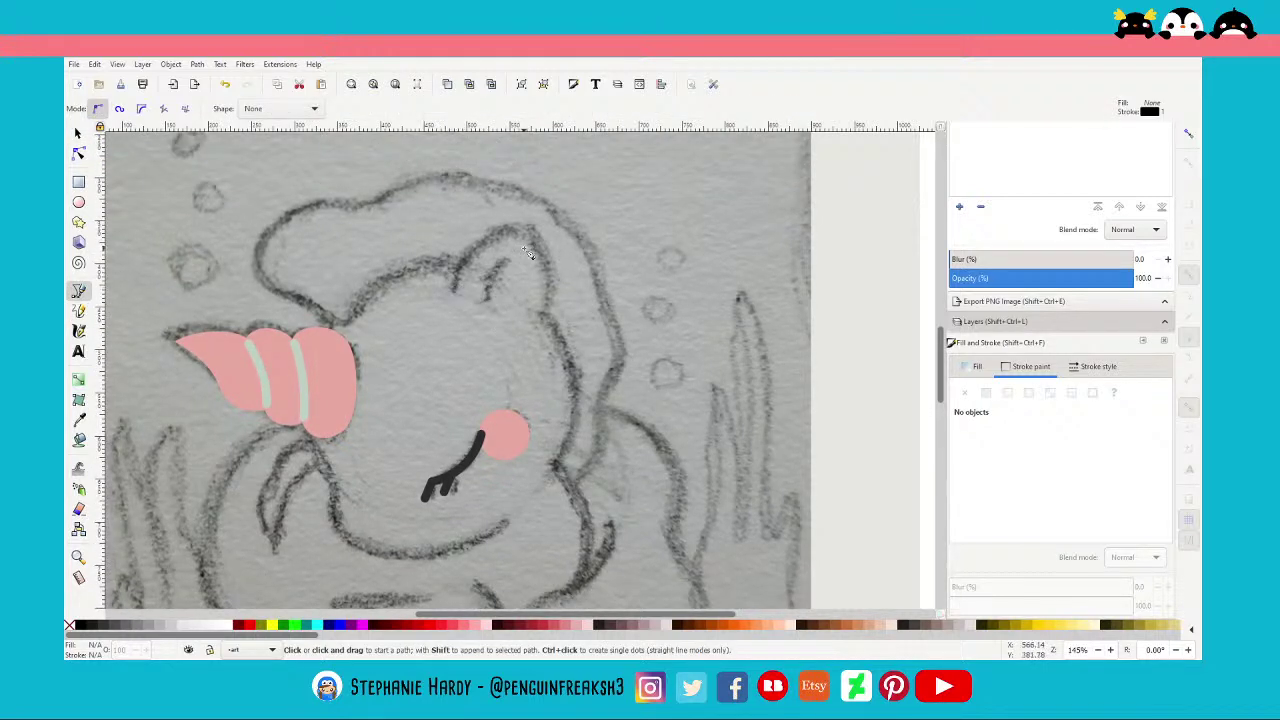
left_click(456, 268)
left_click(533, 230)
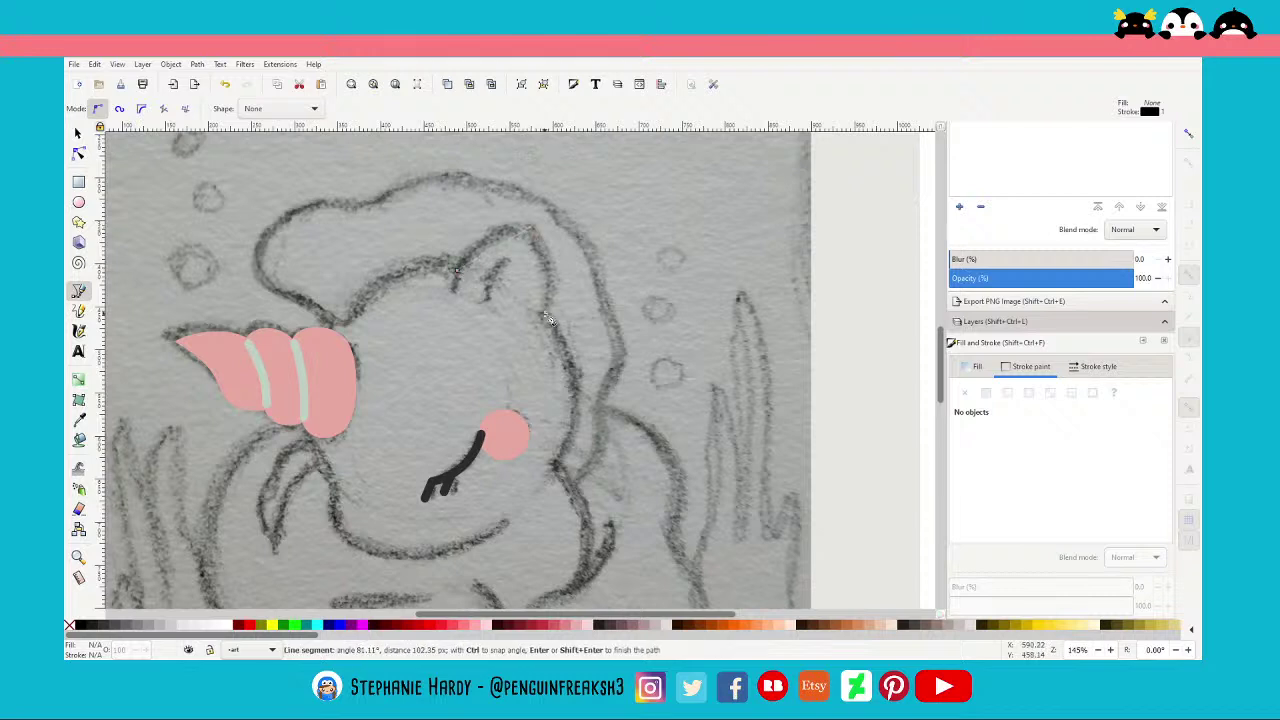
double_click(543, 313)
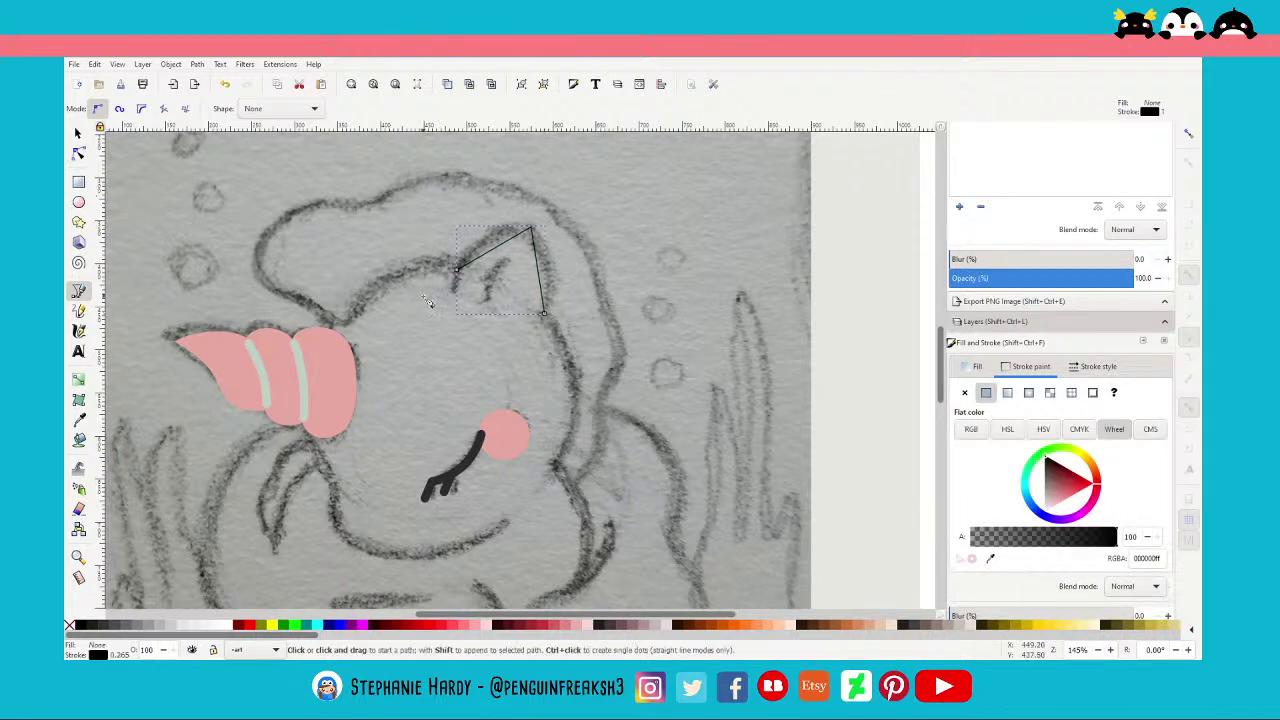
left_click(543, 313)
left_click(457, 270)
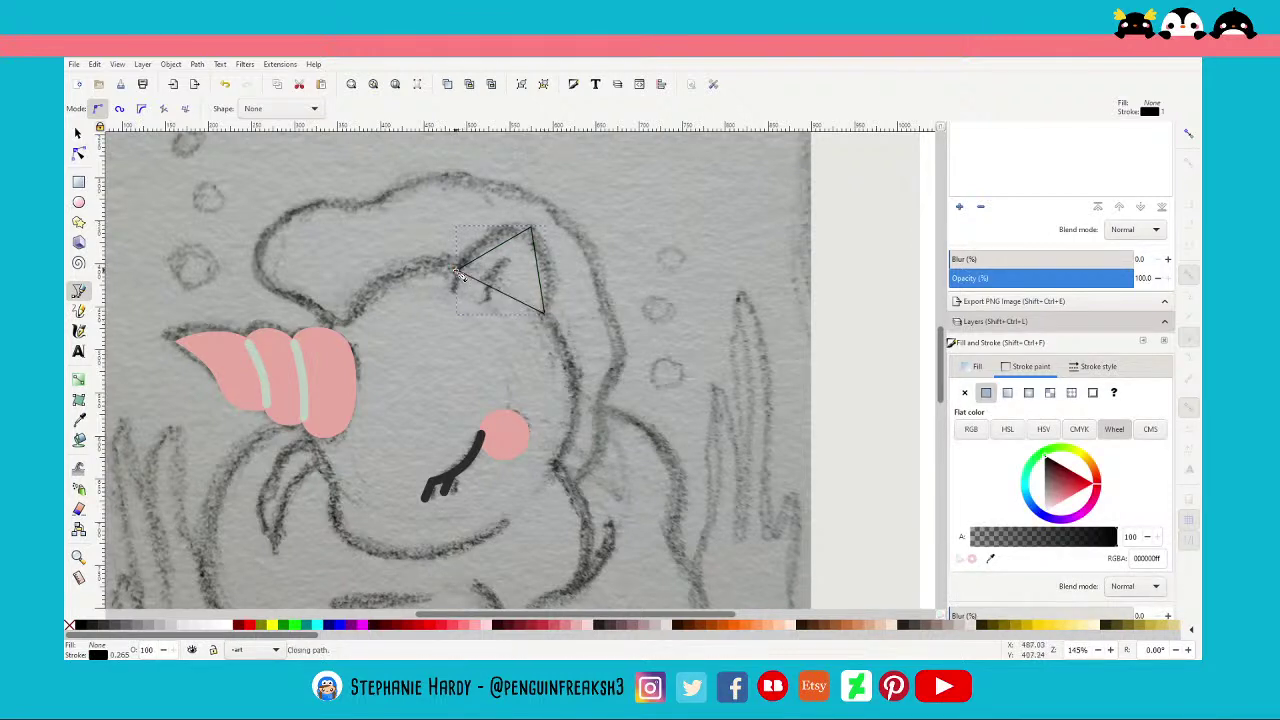
Curve the outline's top, right and bottom edges to hug the pencil sketch
left_click(78, 153)
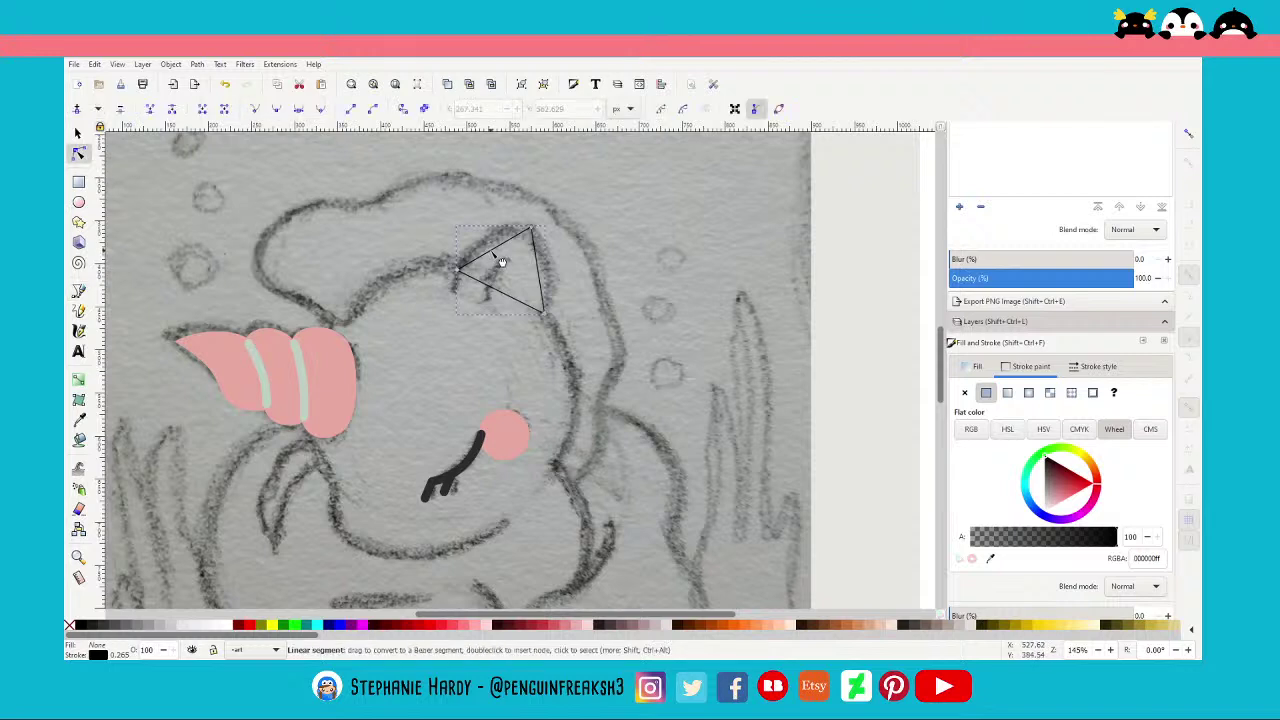
left_click_drag(500, 258, 561, 284)
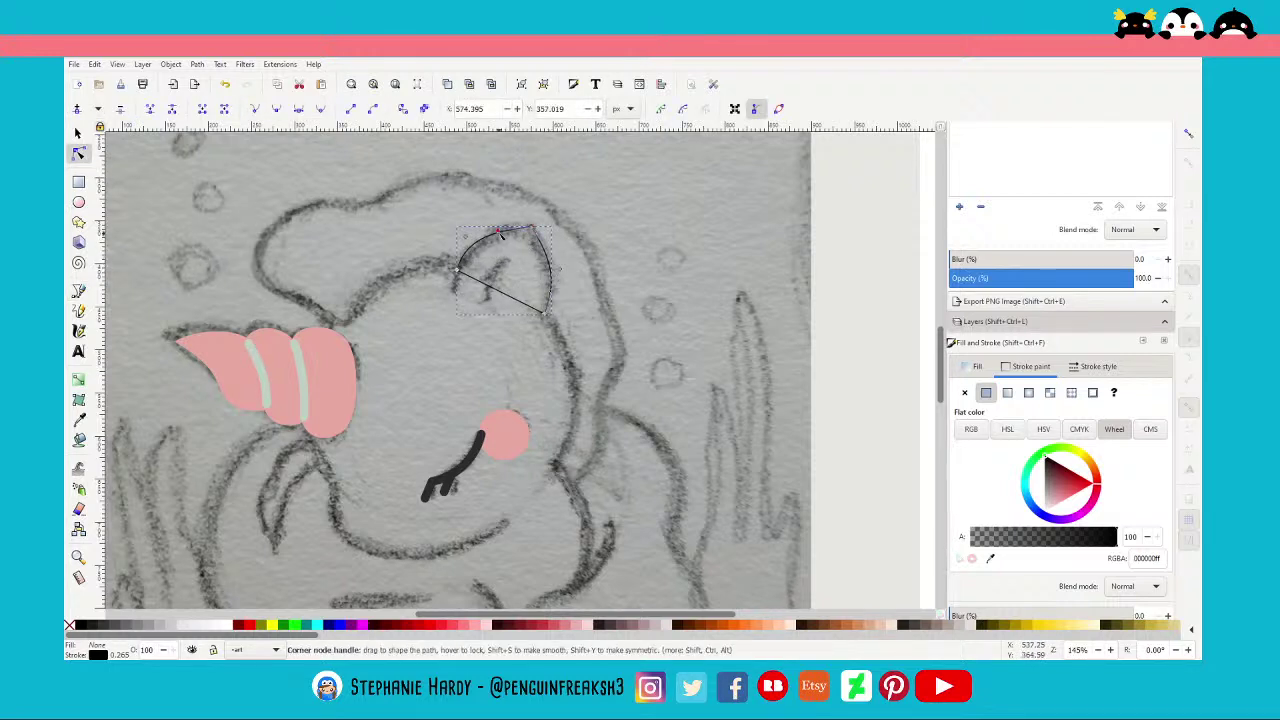
left_click_drag(498, 238, 498, 227)
left_click_drag(563, 282, 557, 257)
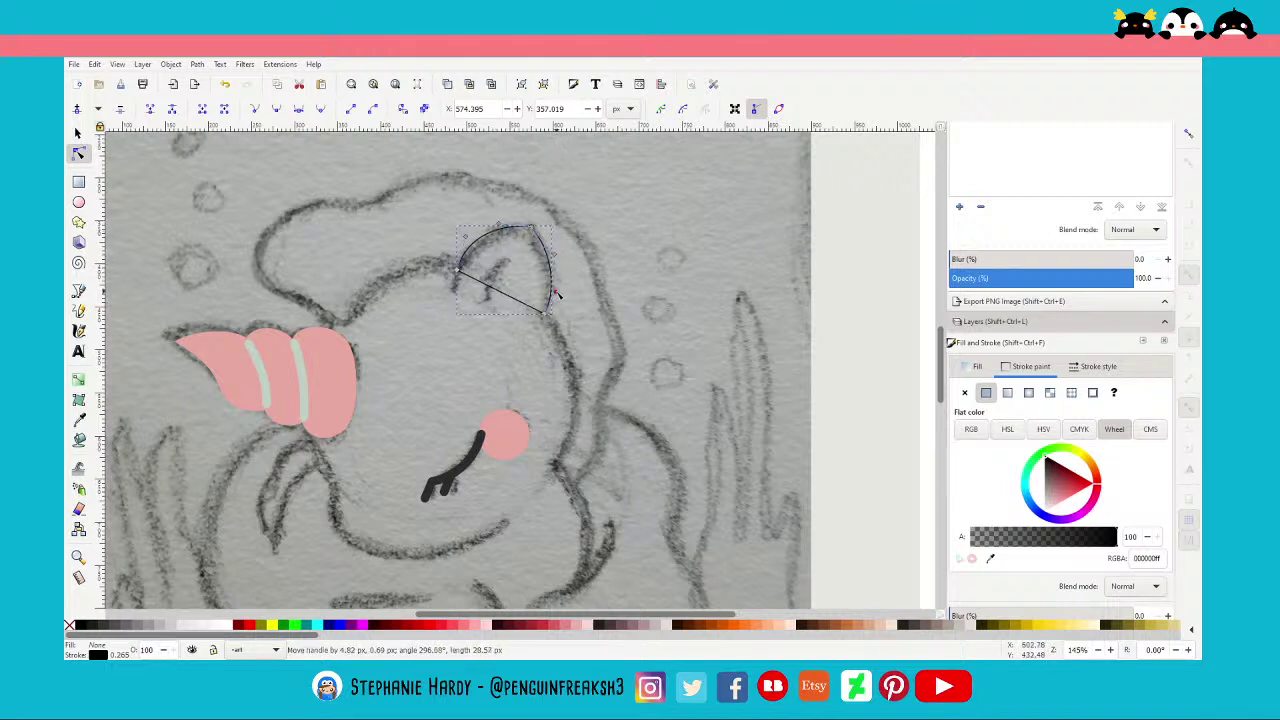
mouse_move(505, 308)
left_mouse_down()
mouse_move(463, 325)
mouse_move(513, 327)
left_mouse_up()
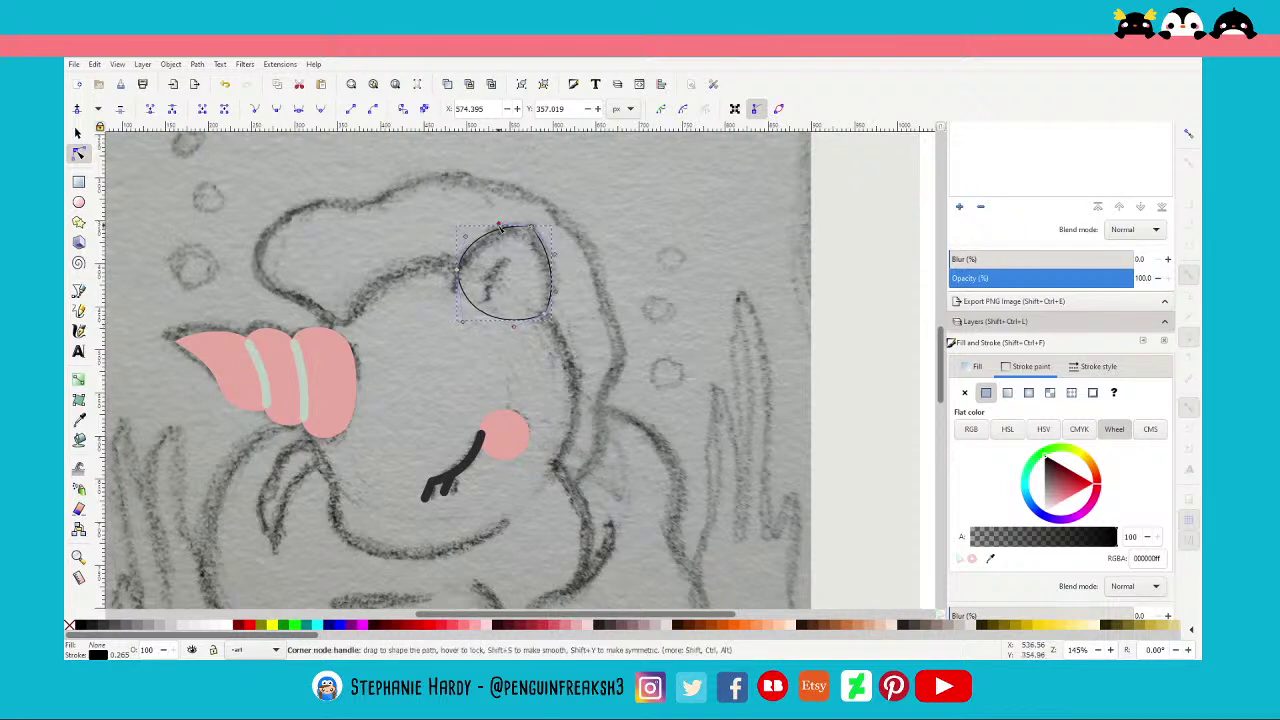
left_click_drag(498, 224, 469, 246)
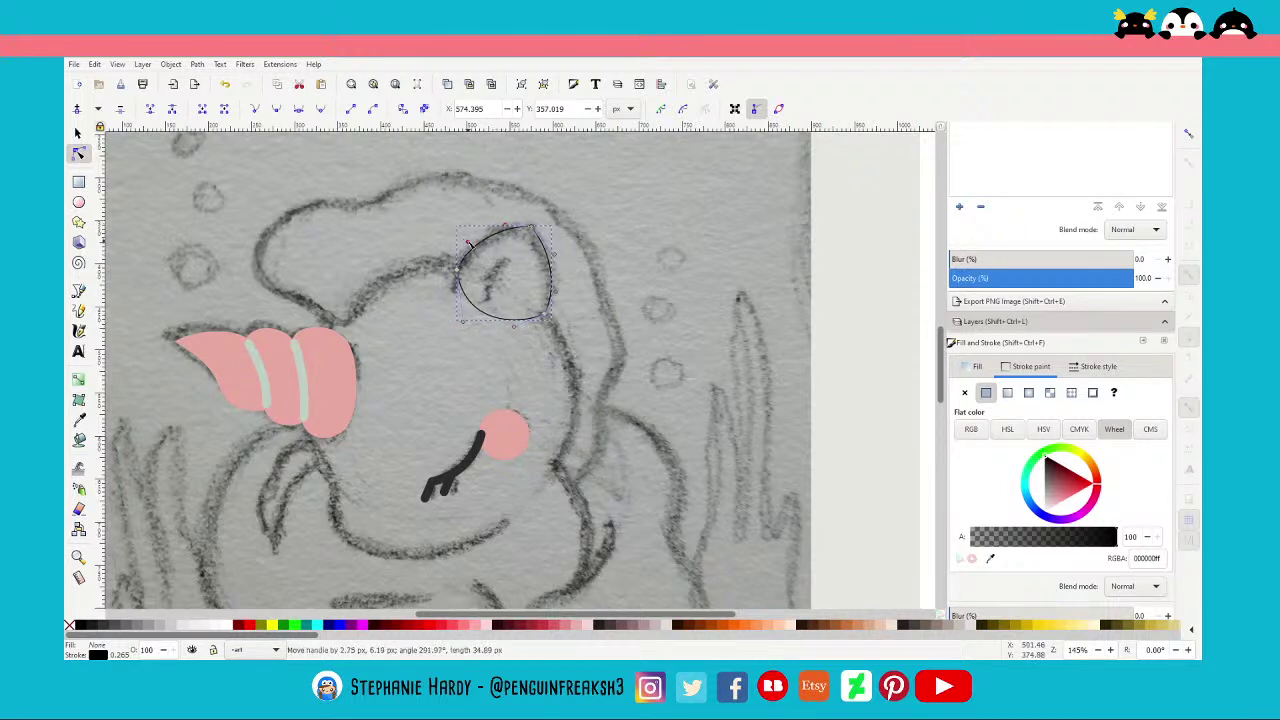
left_click_drag(560, 261, 553, 256)
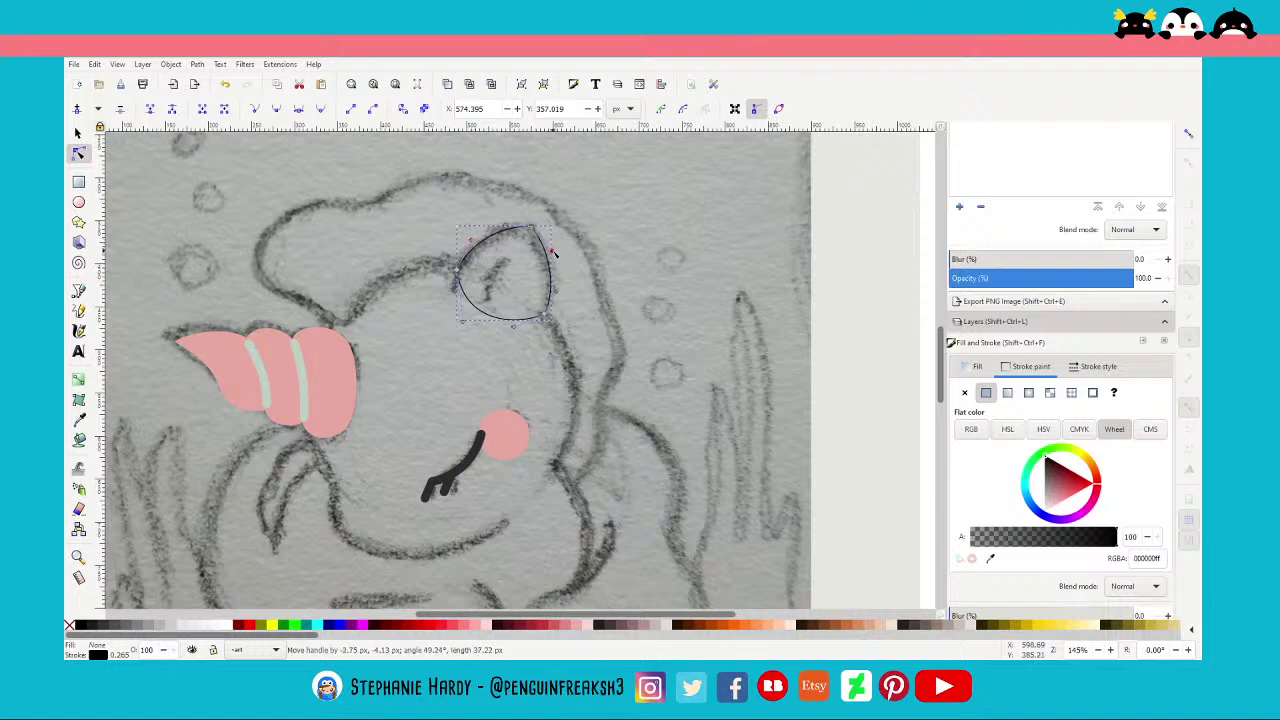
Move the small dark stroke from near the mouth into the outline and tilt it by its top node
left_click(78, 133)
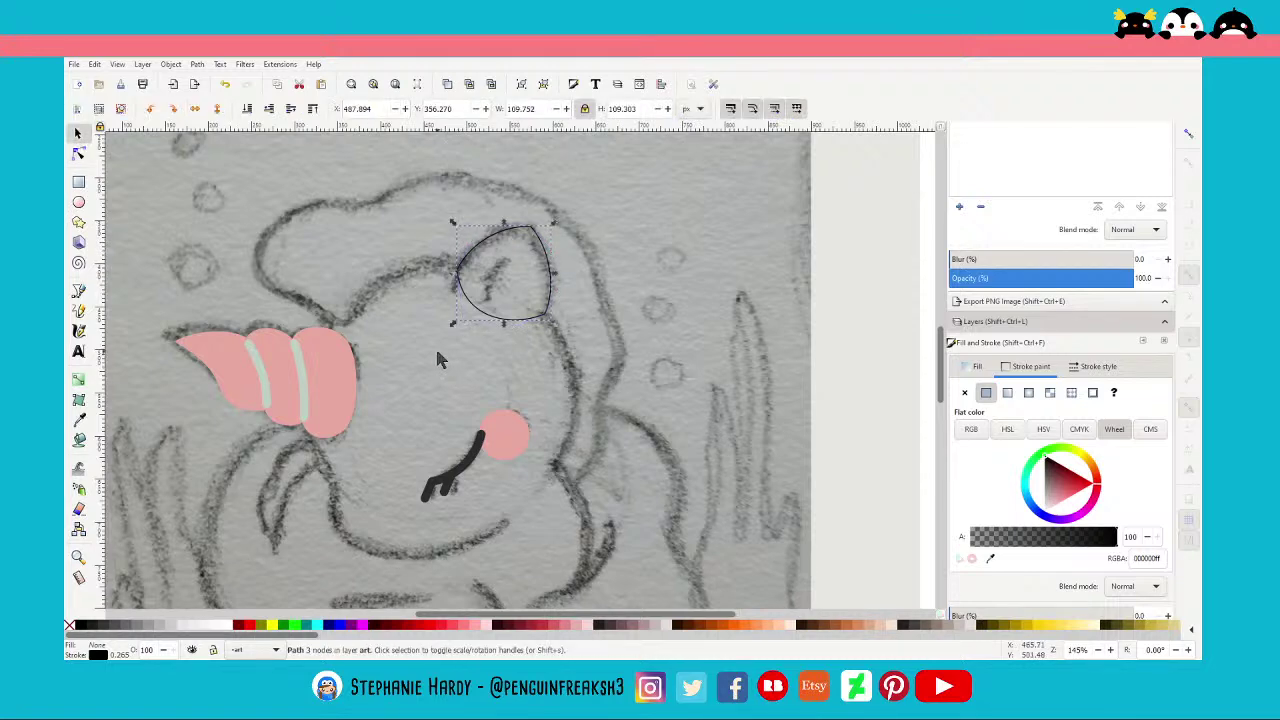
left_click(437, 360)
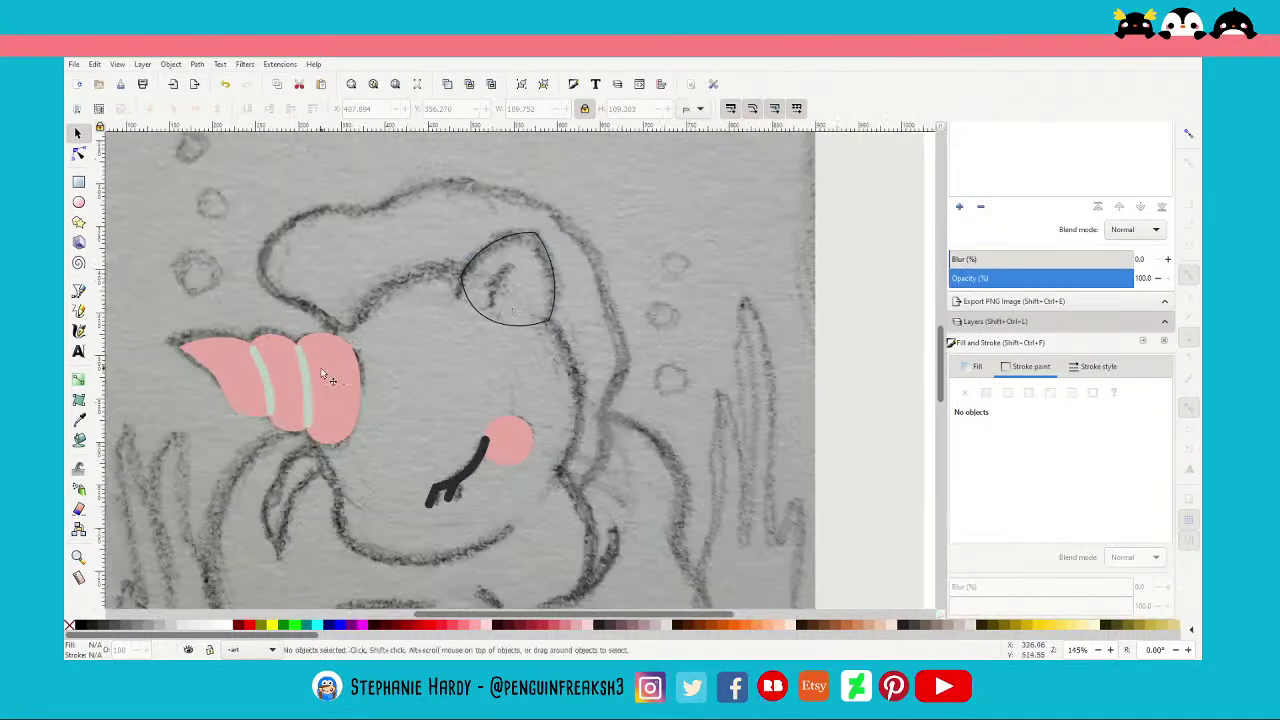
left_click(451, 506)
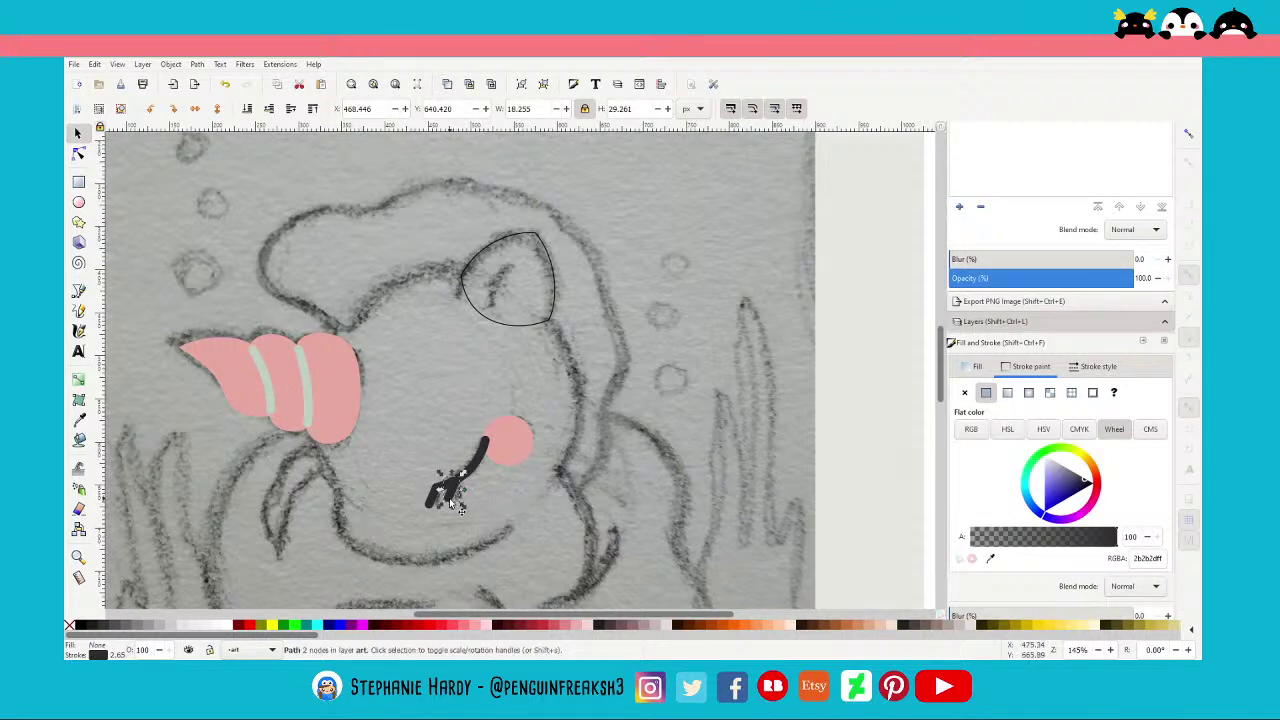
left_click_drag(451, 506, 489, 311)
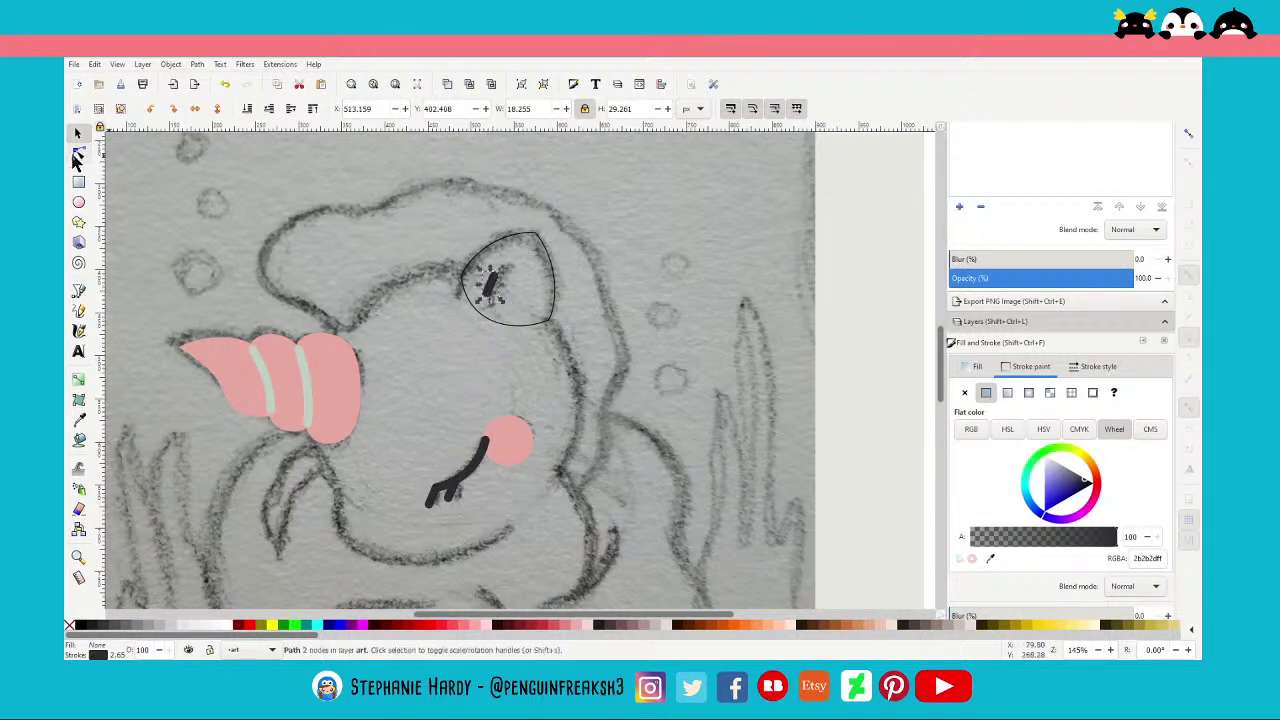
left_click(78, 154)
mouse_move(494, 269)
left_mouse_down()
mouse_move(511, 265)
mouse_move(487, 287)
left_mouse_up()
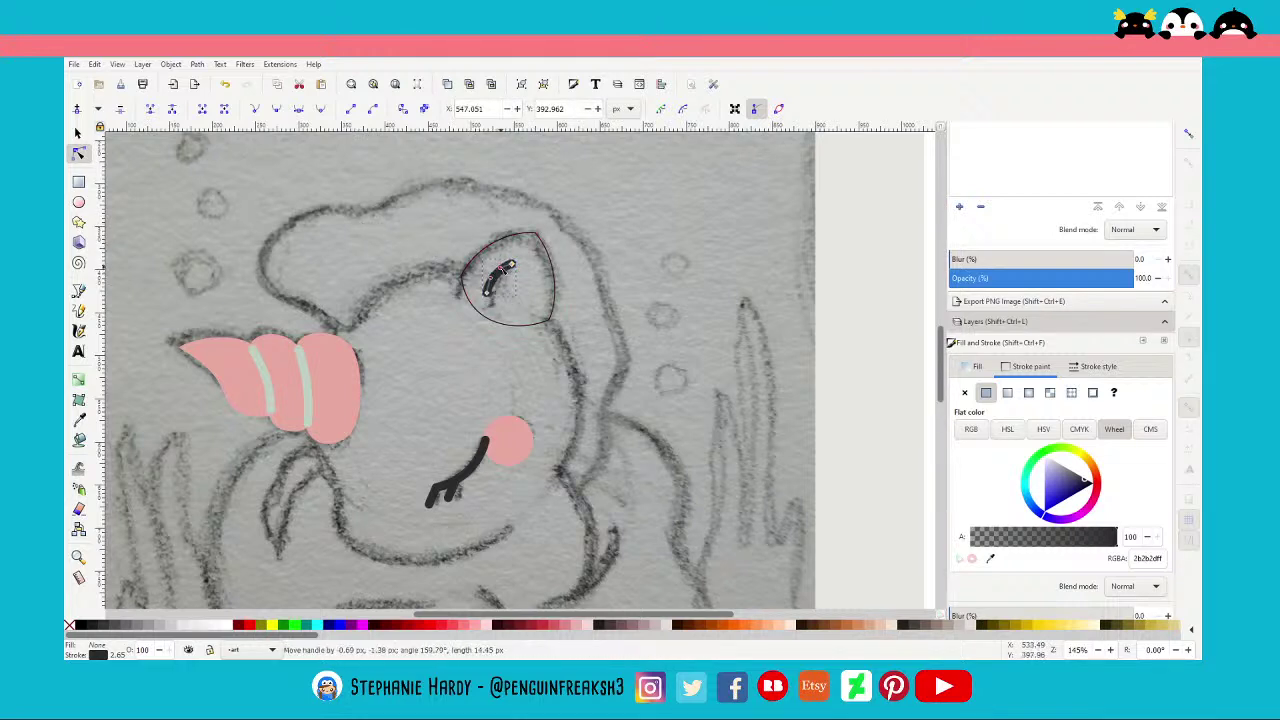
left_click(78, 133)
left_click(468, 334)
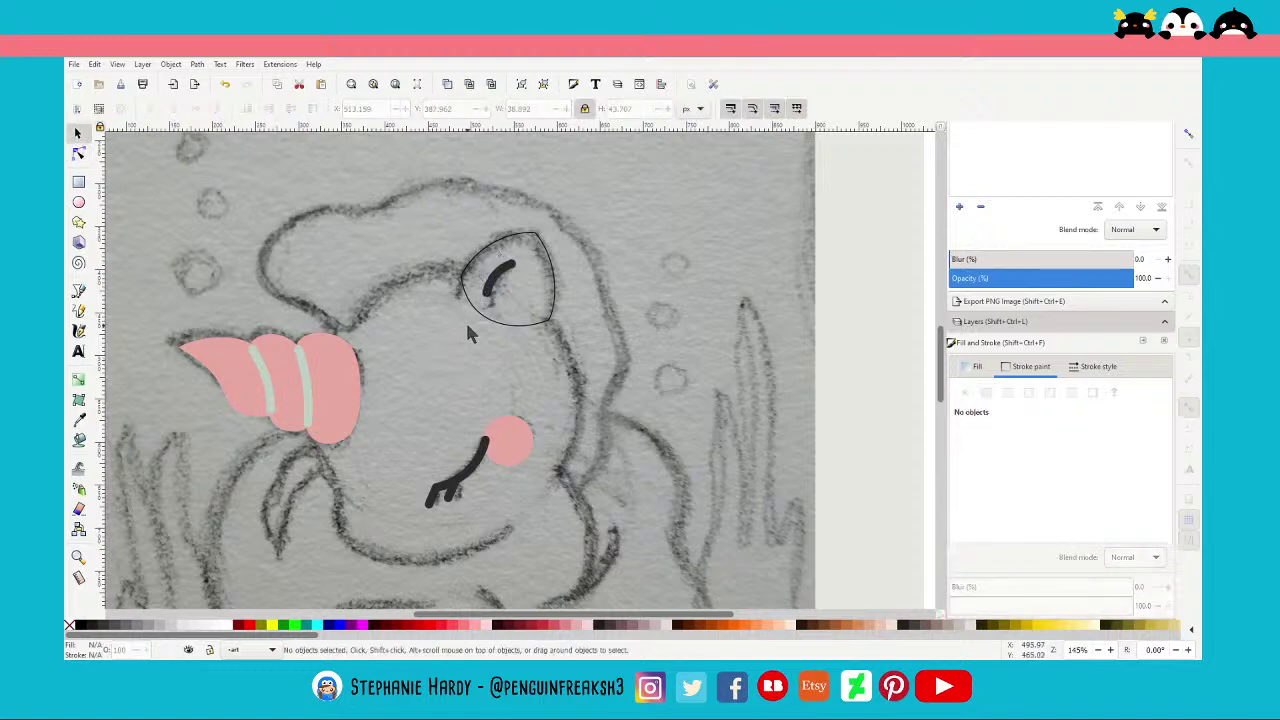
scroll(527, 278, "up", 4, "ctrl")
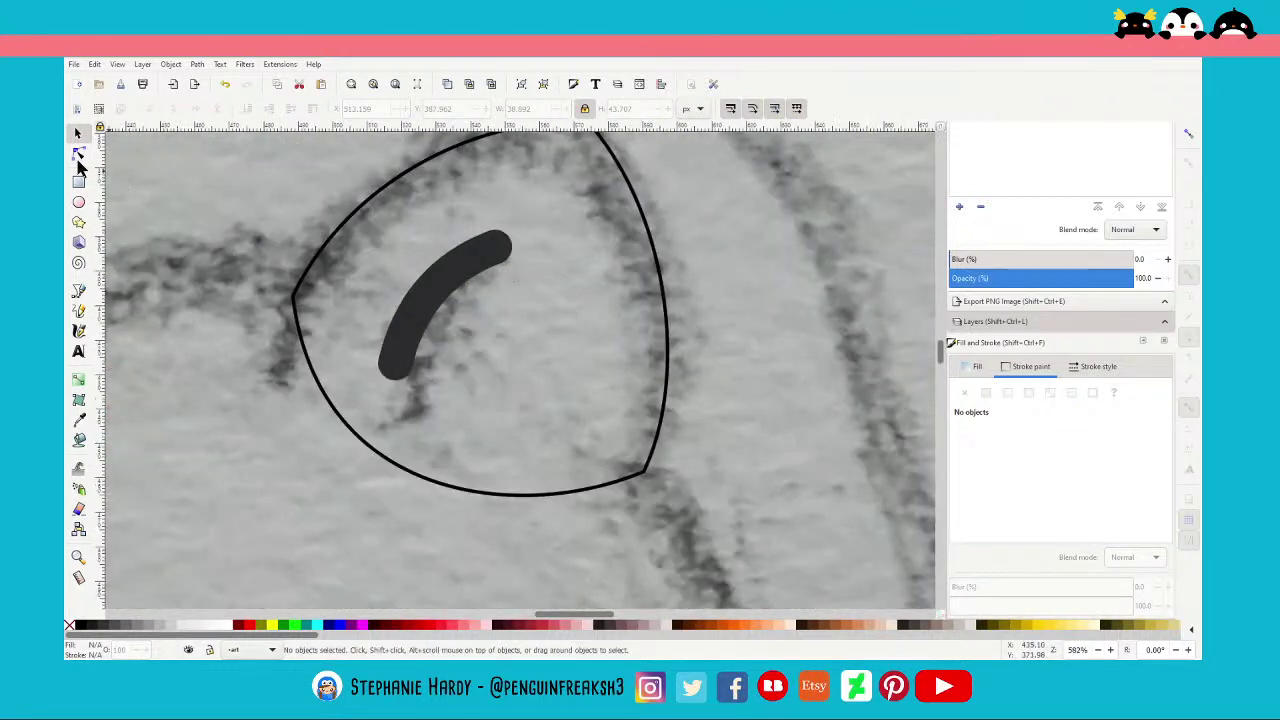
scroll(516, 285, "down", 4, "ctrl")
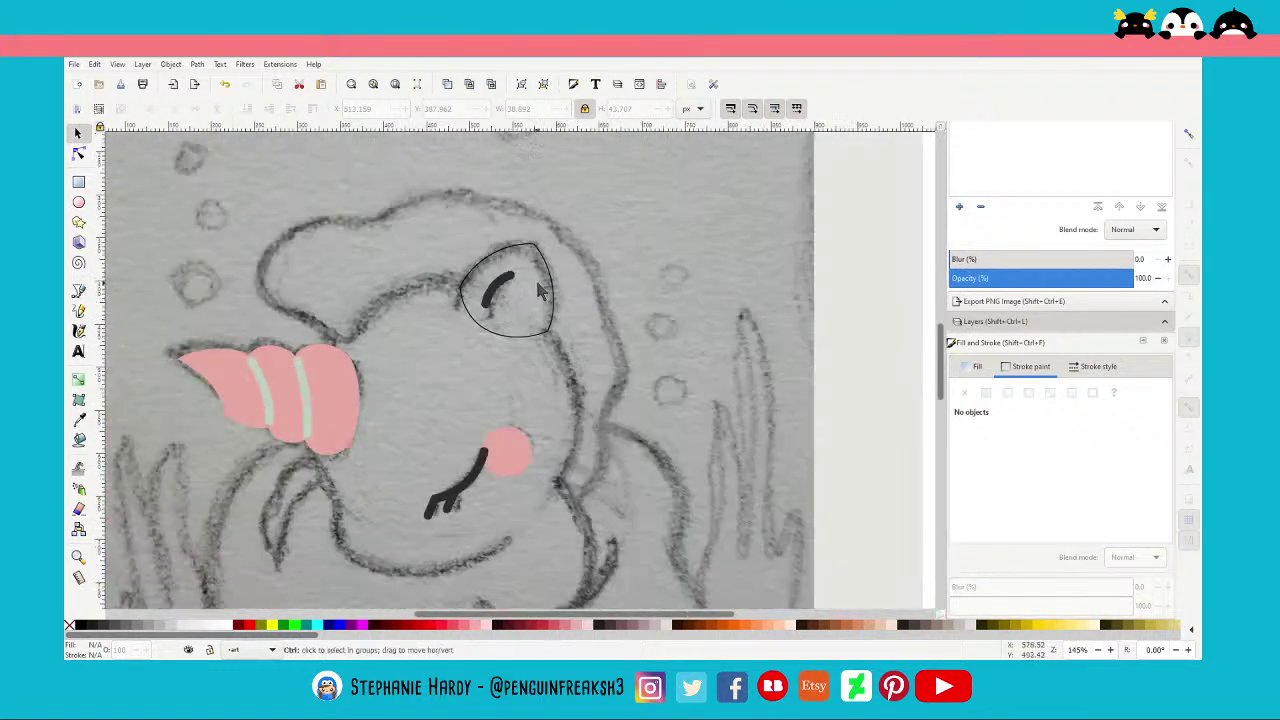
scroll(537, 287, "down", 1, "ctrl")
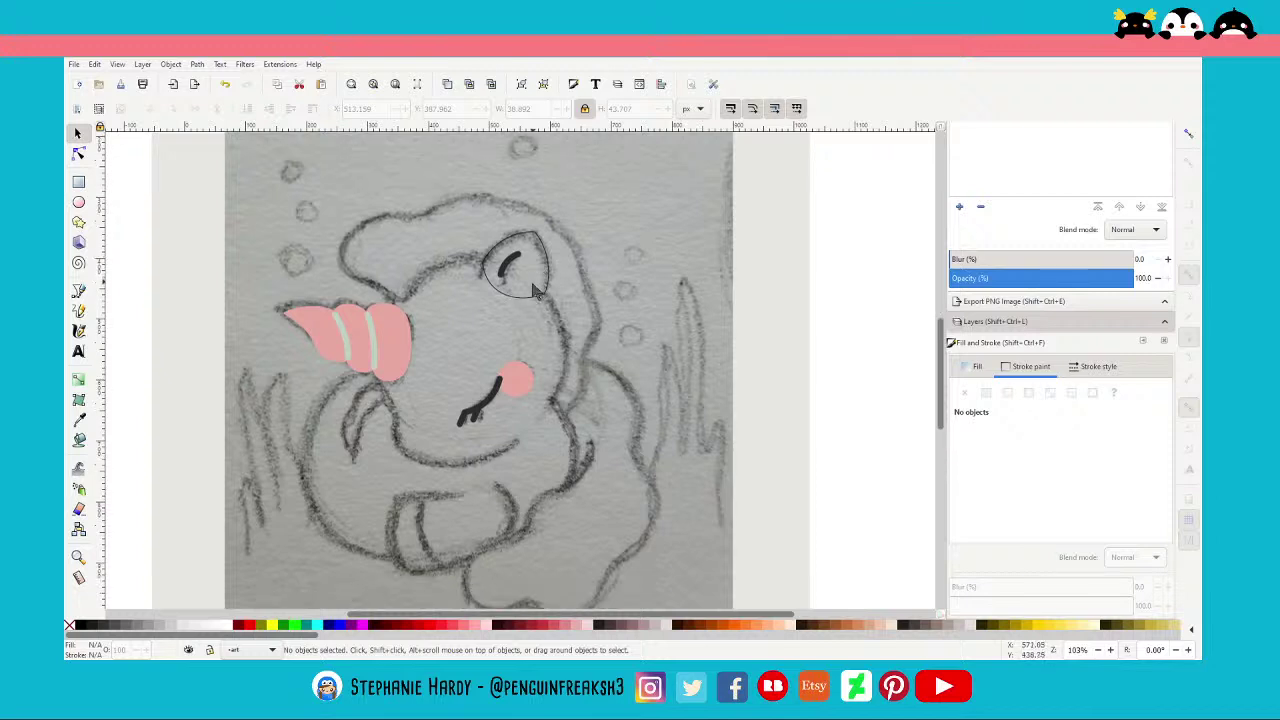
Trace a closed Pen path from the horn base over the head to the cheek, then select its nodes
left_click(79, 292)
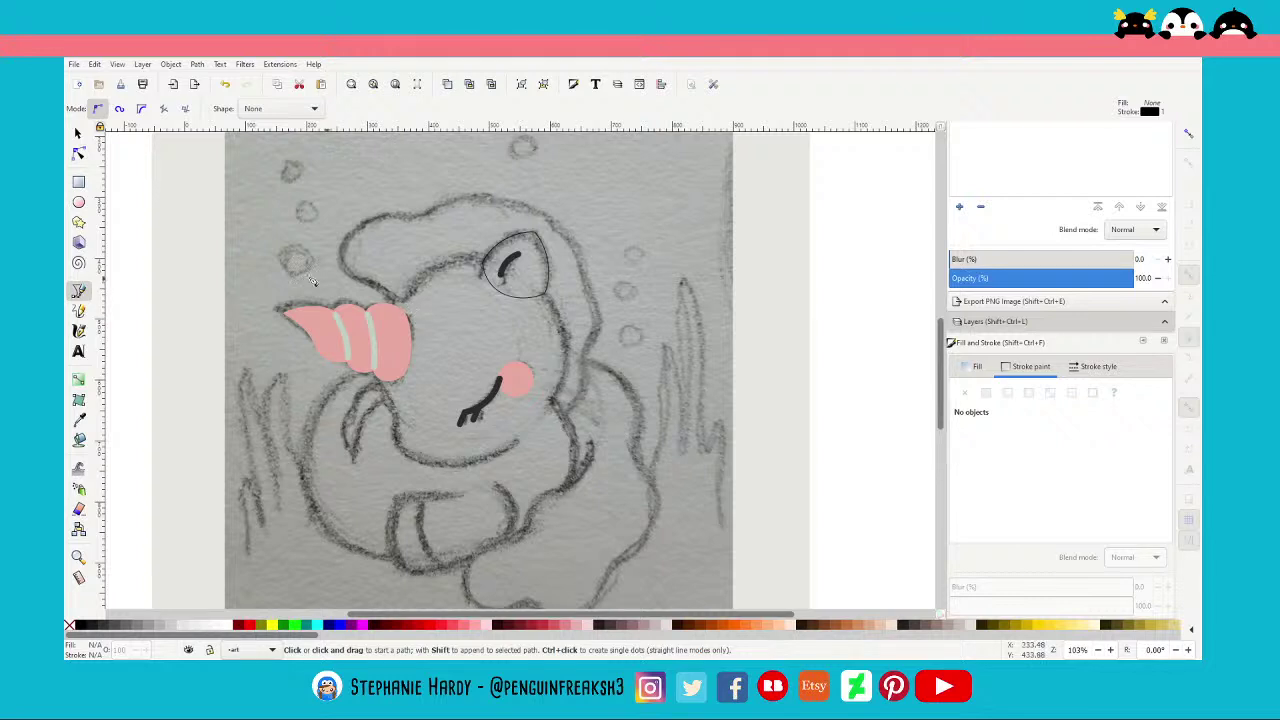
left_click(79, 202)
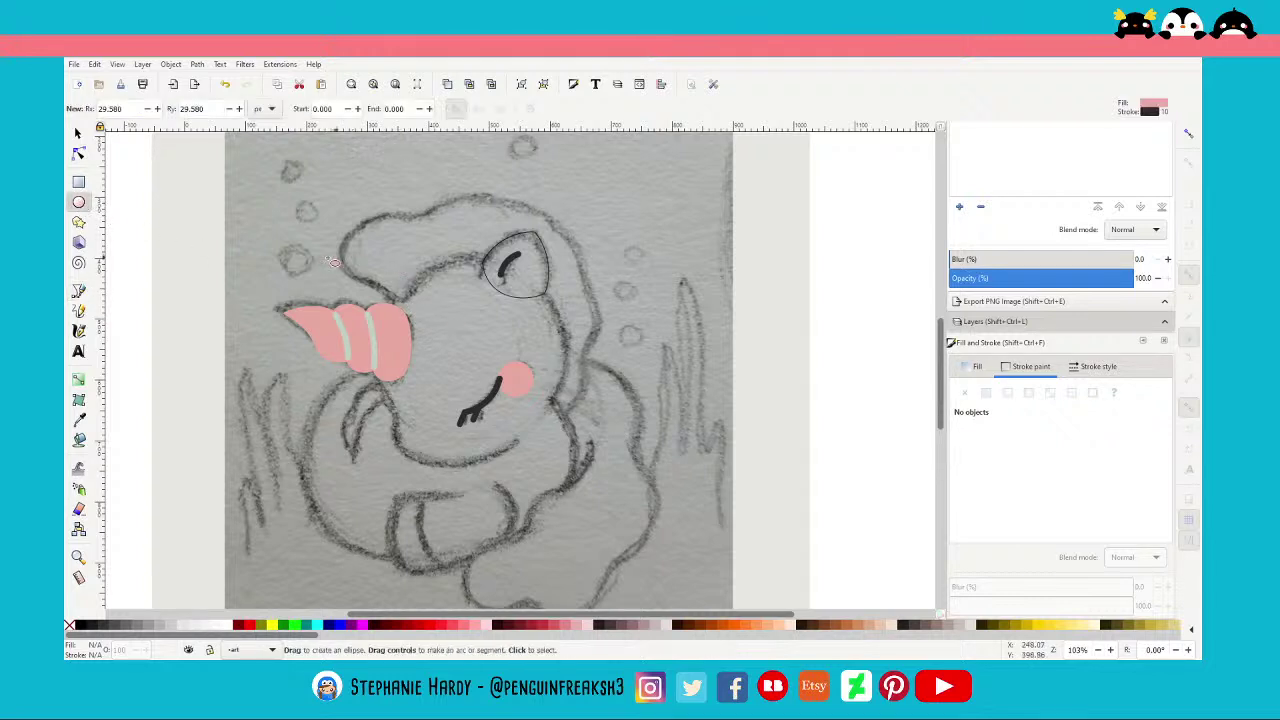
left_click(79, 291)
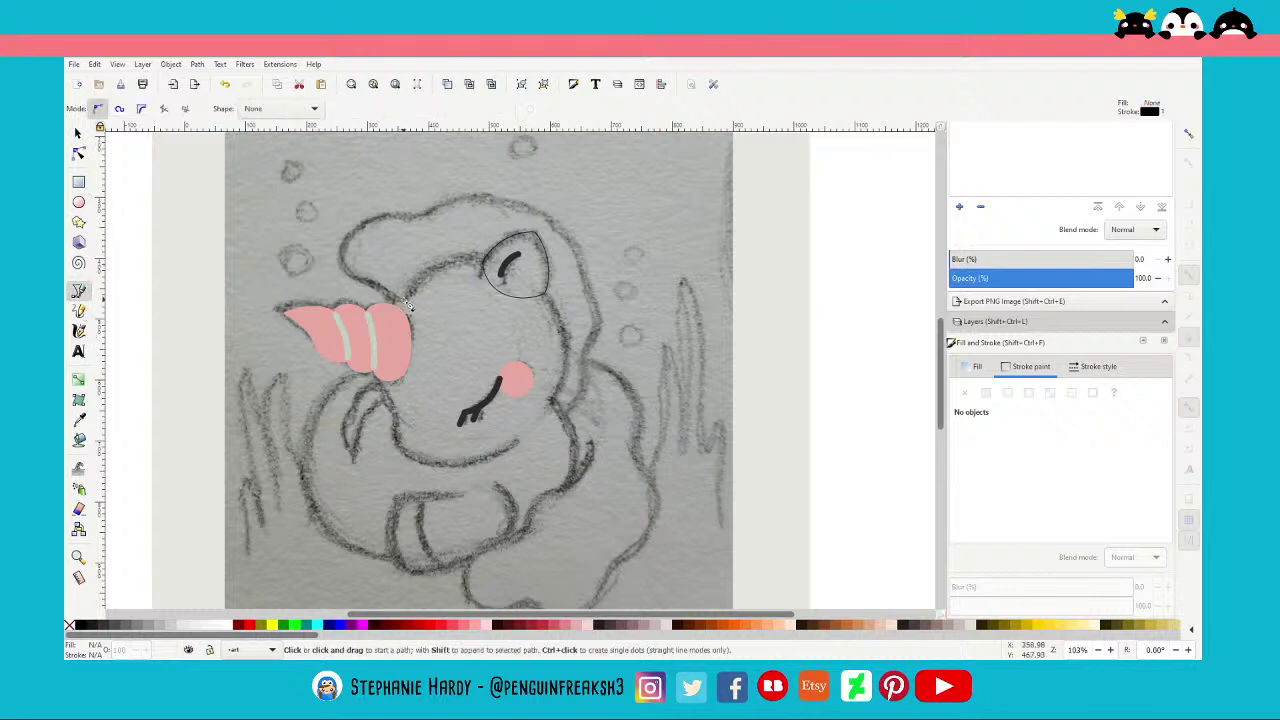
left_click(404, 299)
left_click(342, 257)
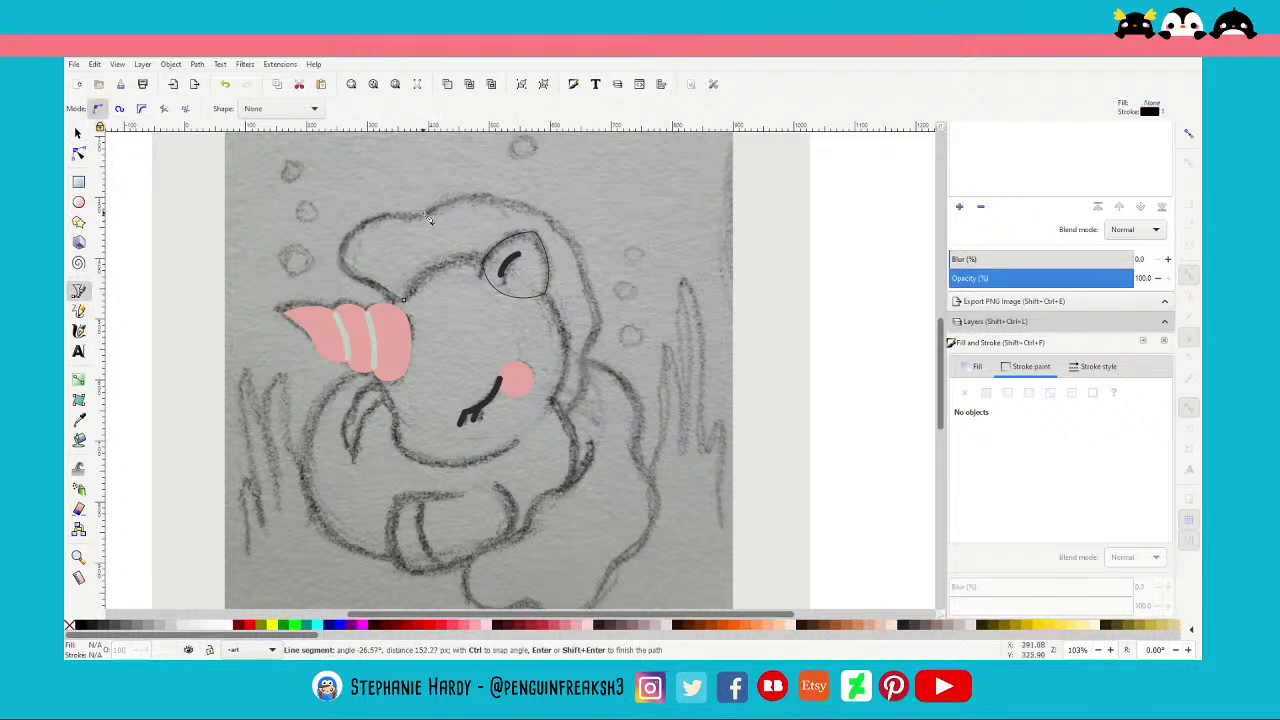
left_click(426, 218)
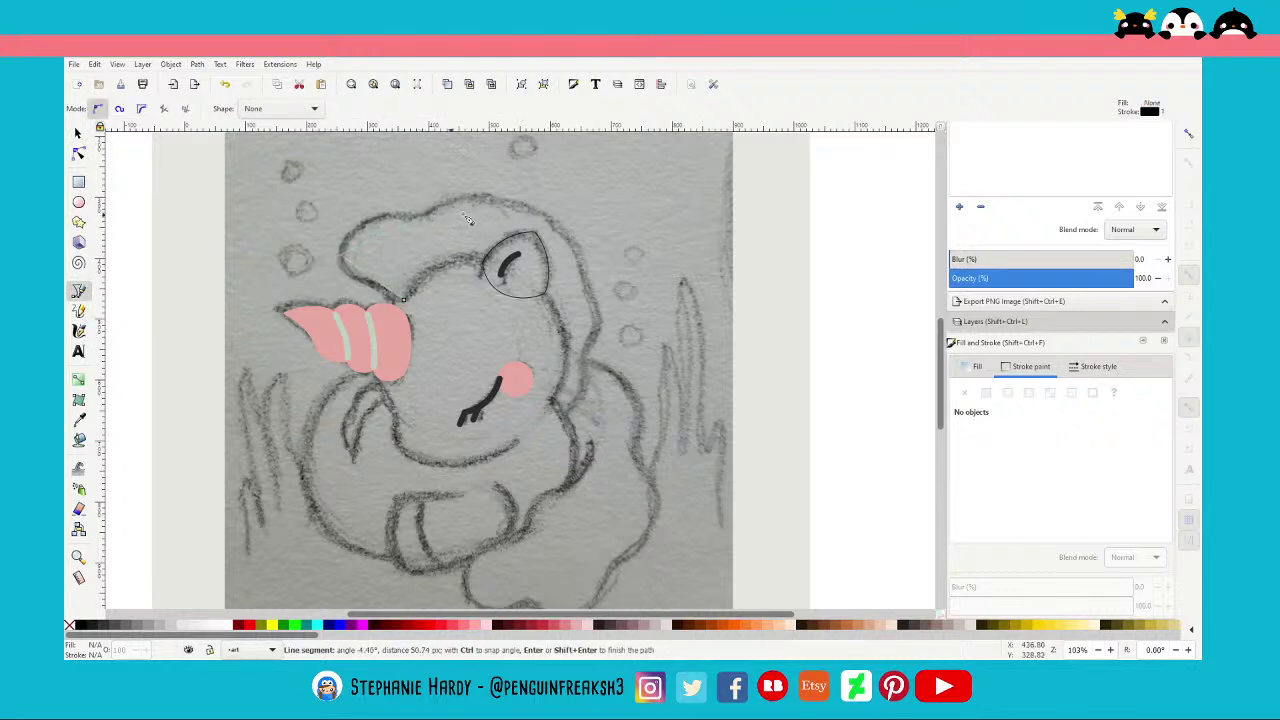
left_click(540, 214)
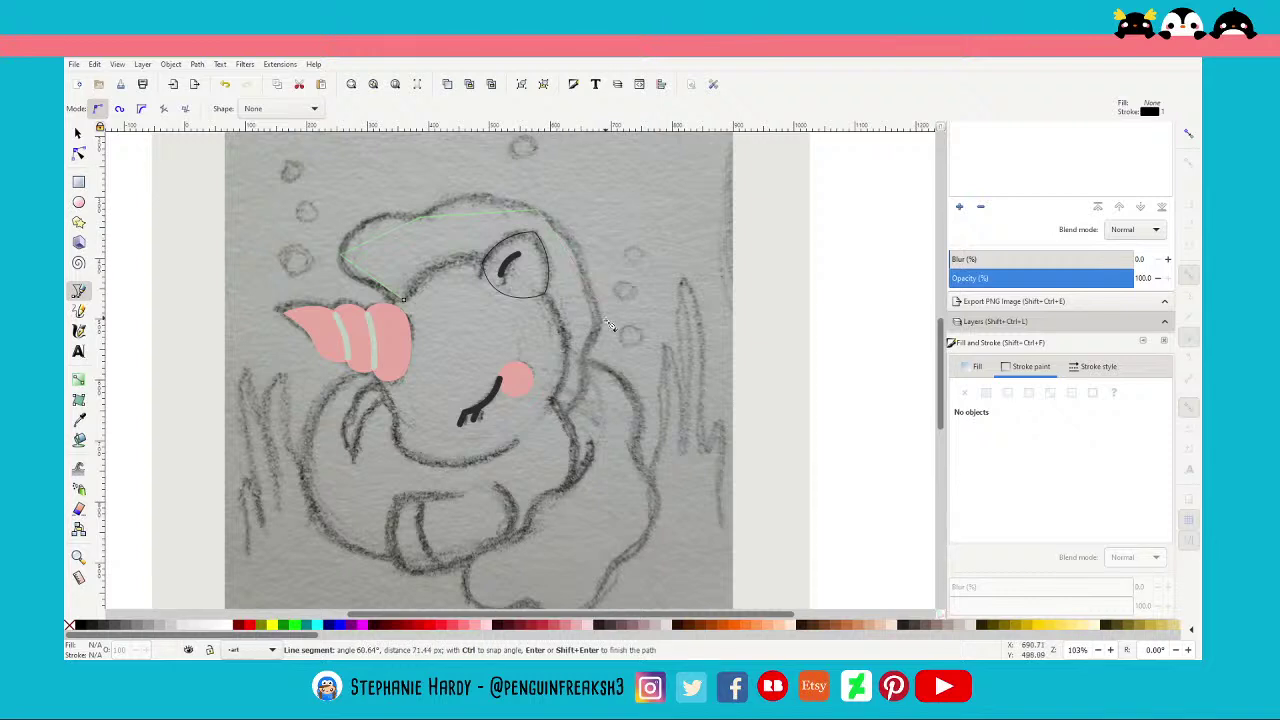
left_click(586, 360)
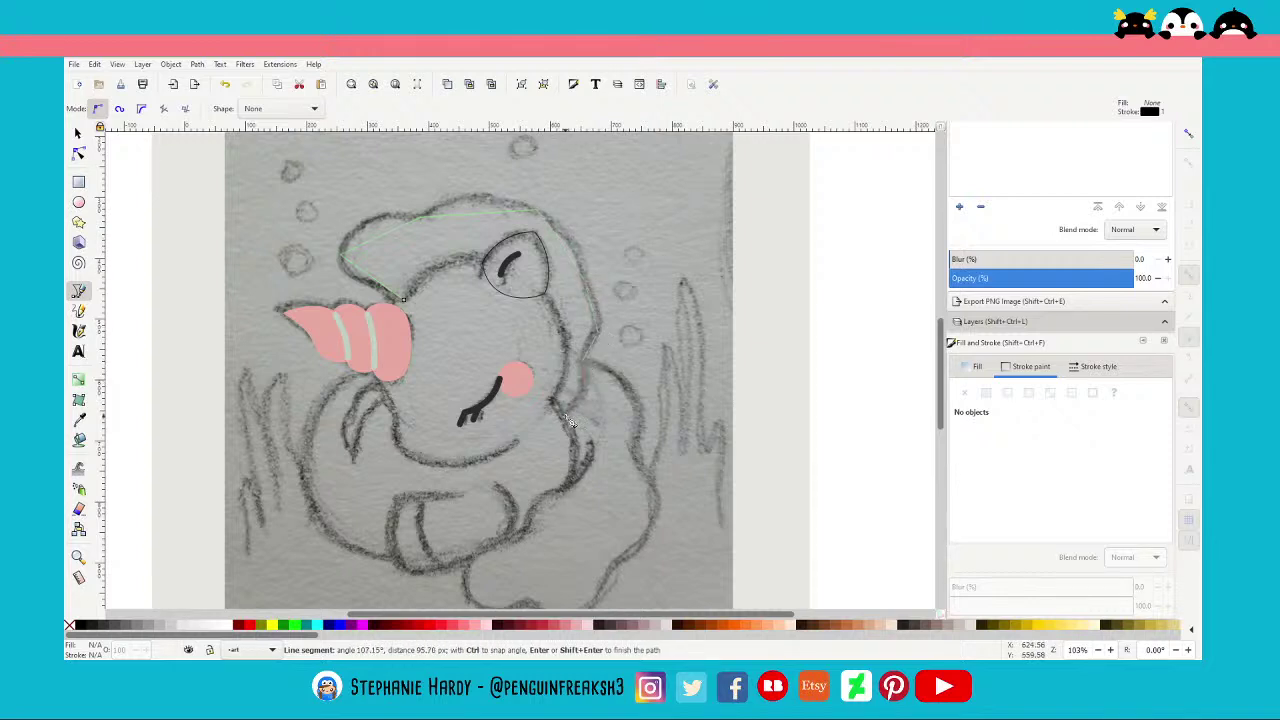
left_click(567, 425)
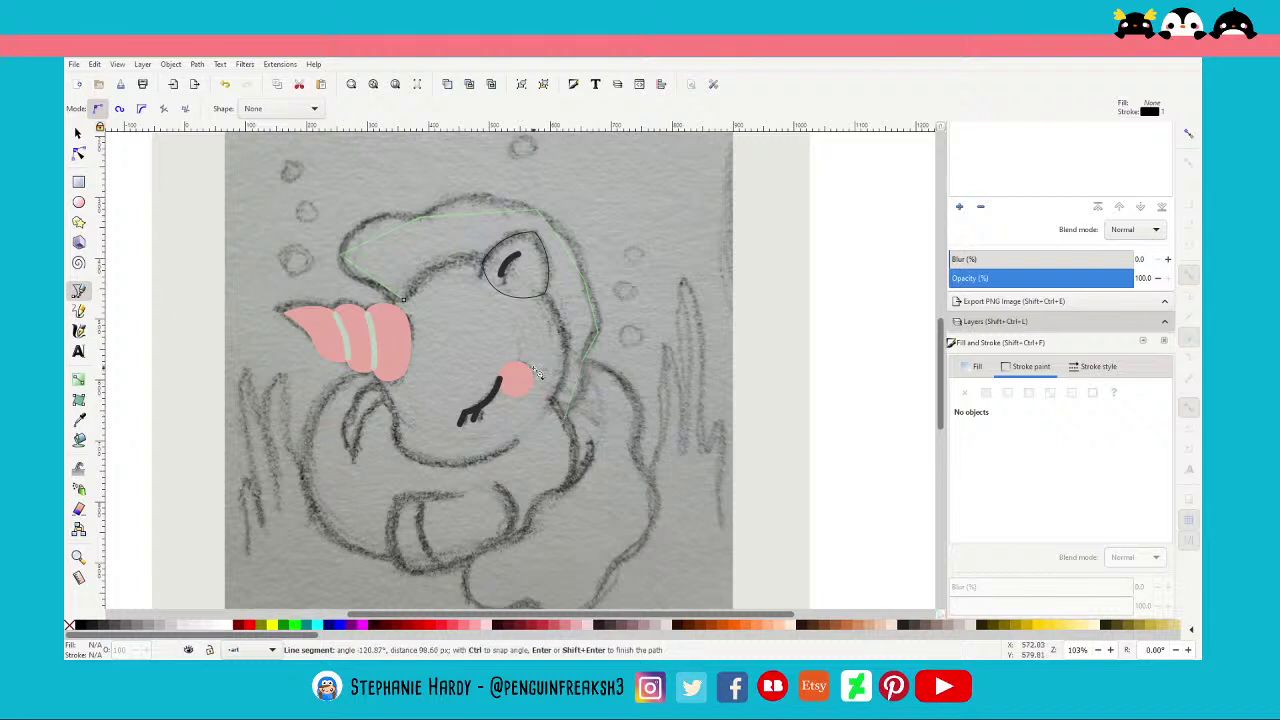
left_click(405, 301)
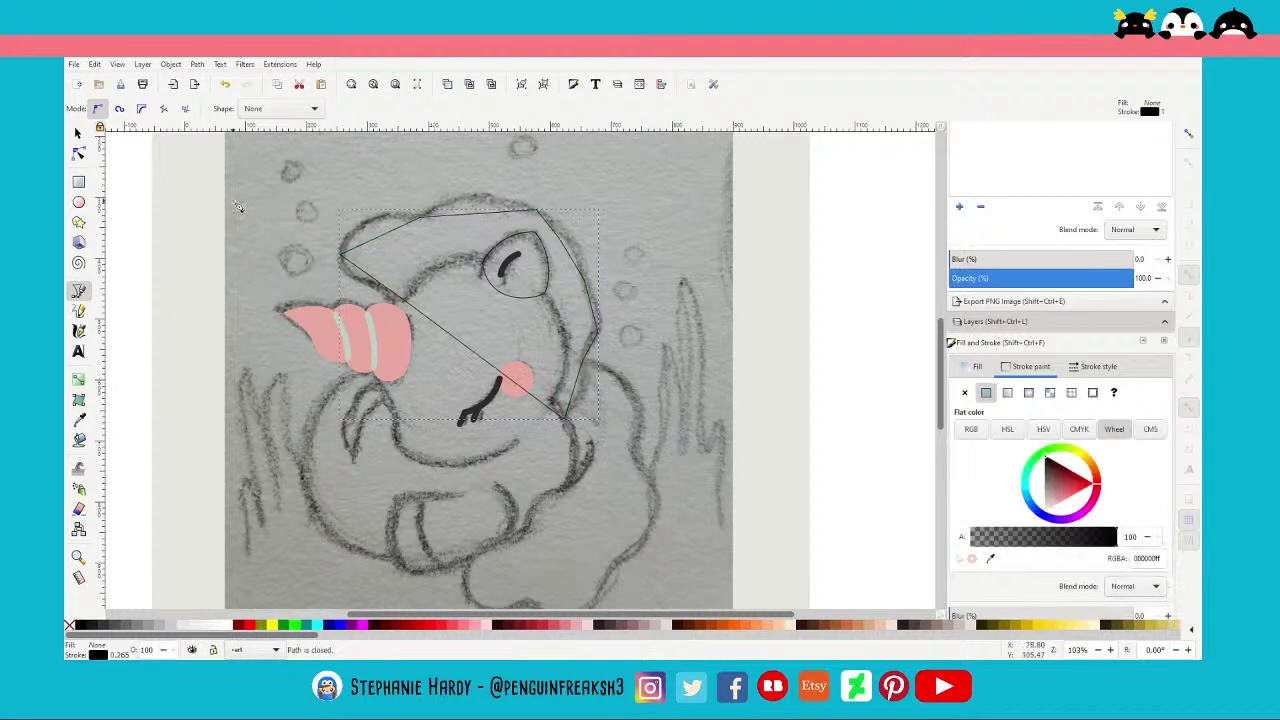
left_click(78, 153)
mouse_move(241, 161)
left_mouse_down()
mouse_move(397, 276)
mouse_move(604, 294)
left_mouse_up()
Make the selected nodes smooth and fit the top-of-head curves to the sketch
left_click(298, 109)
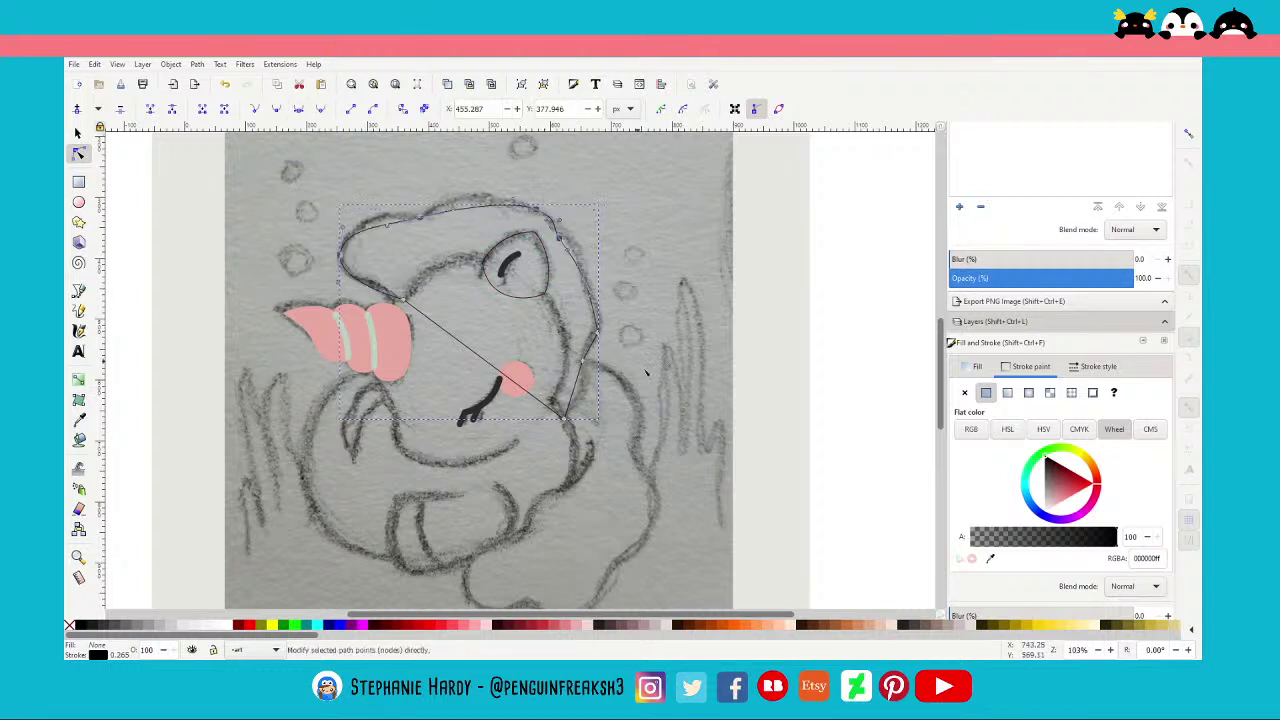
left_click_drag(590, 380, 610, 370)
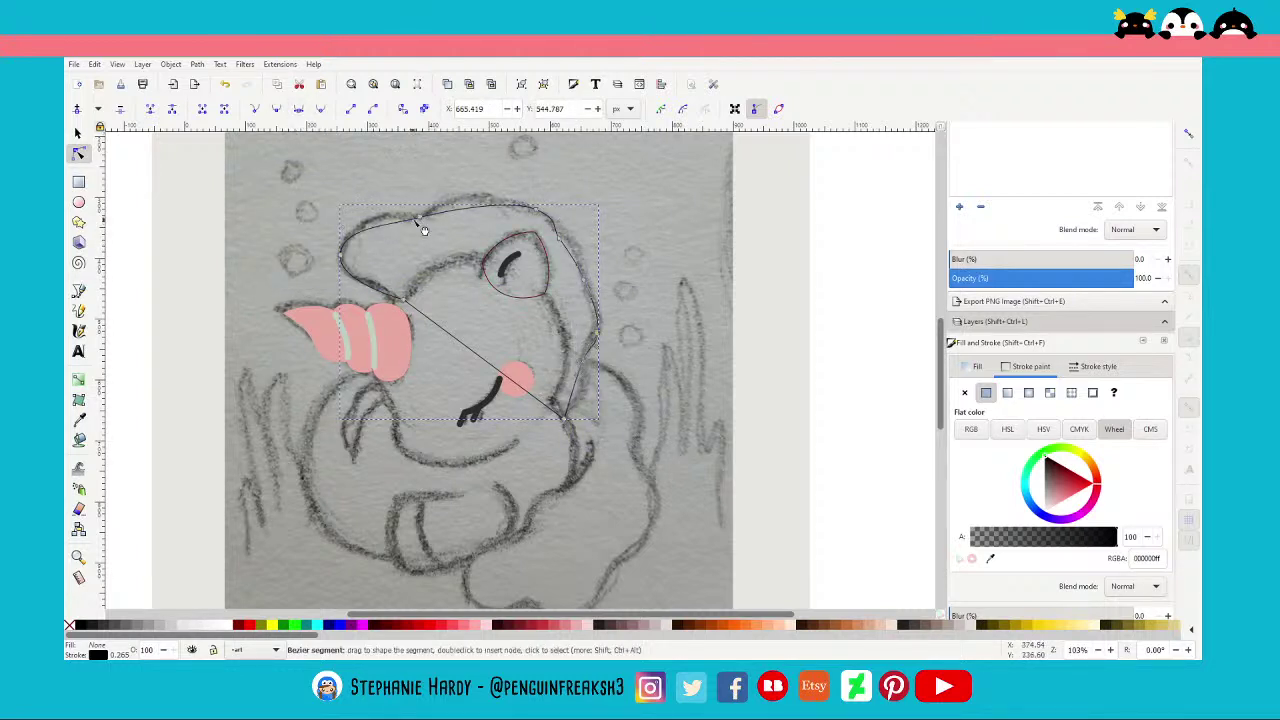
left_click(405, 300)
left_click_drag(370, 245, 457, 230)
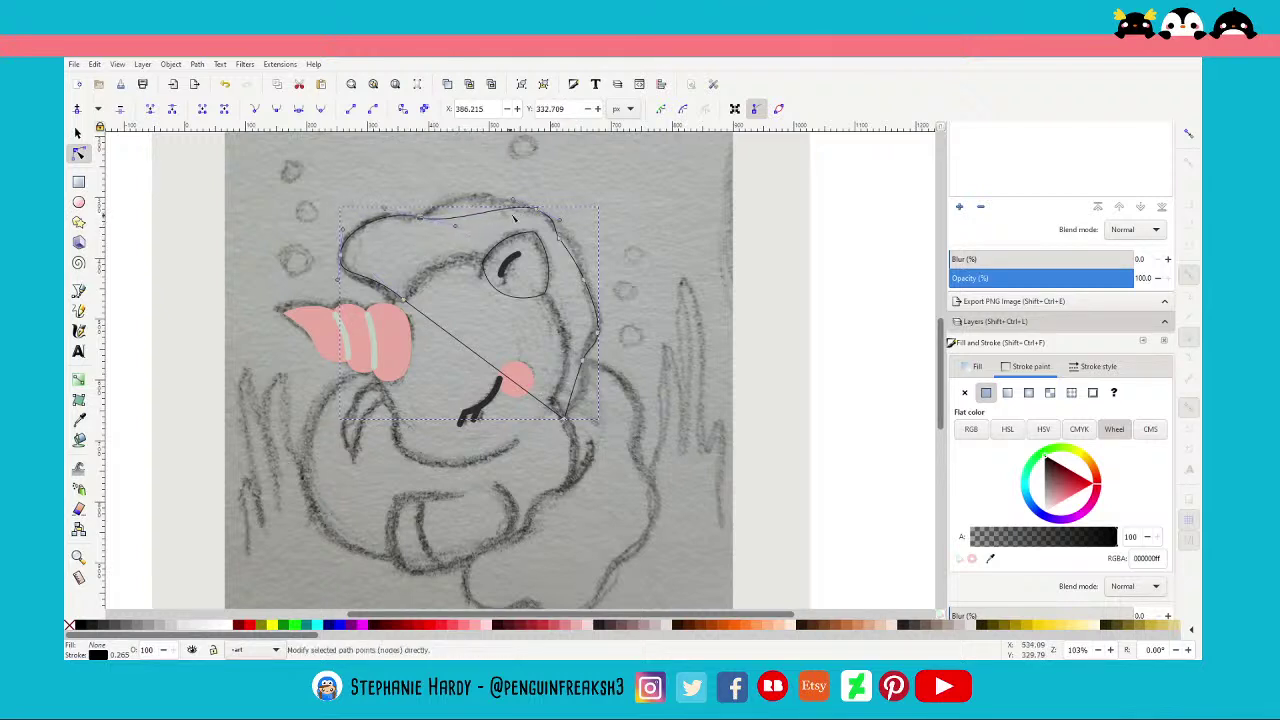
mouse_move(543, 211)
left_mouse_down()
mouse_move(484, 198)
mouse_move(525, 200)
left_mouse_up()
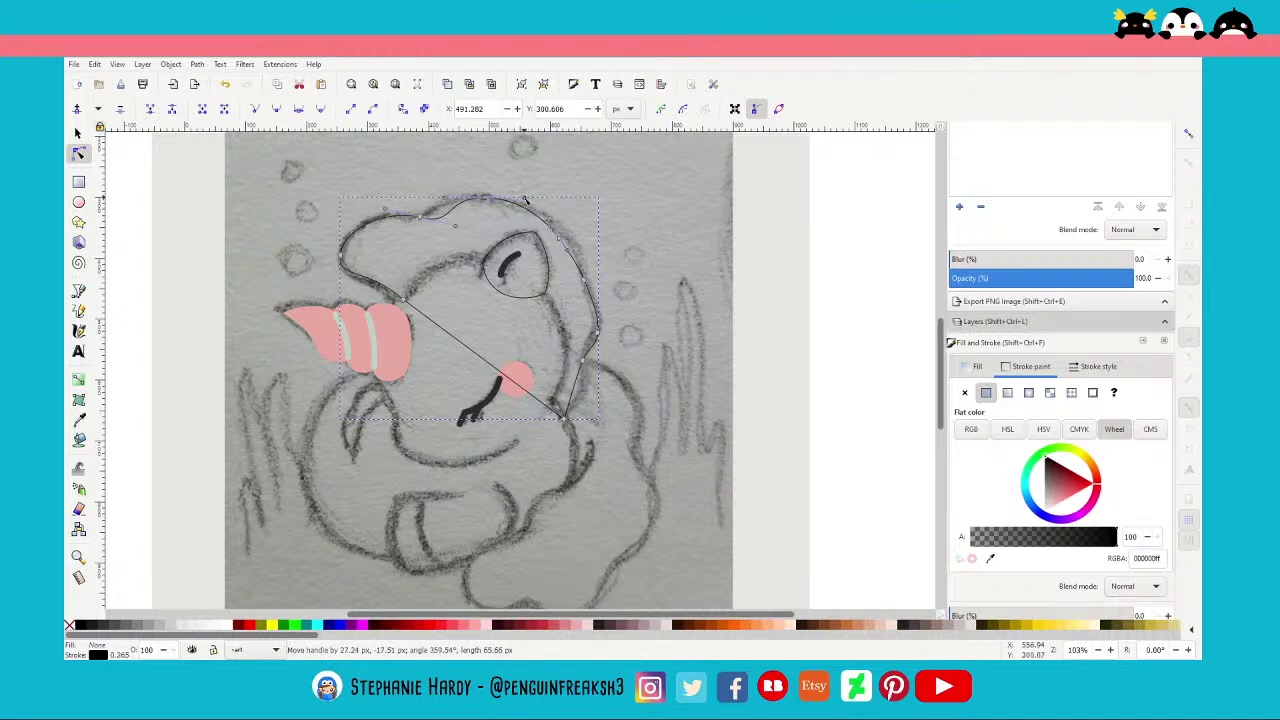
left_click_drag(457, 228, 446, 218)
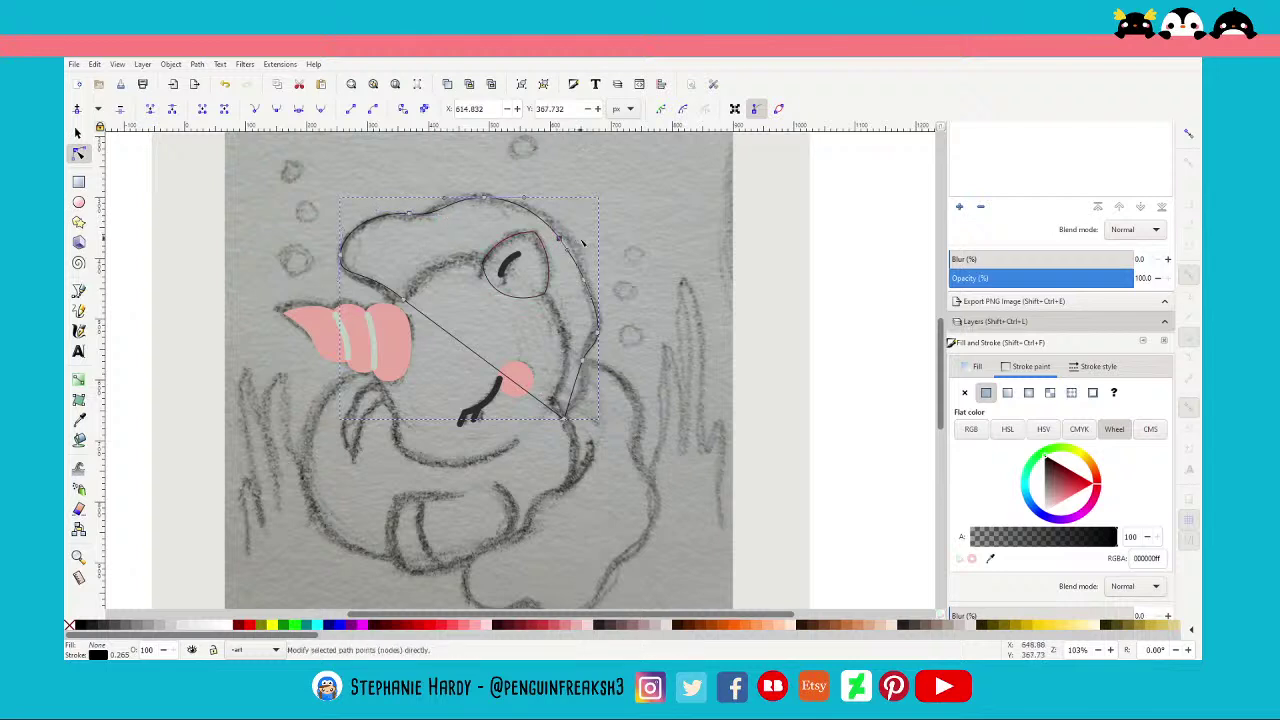
left_click_drag(553, 231, 541, 228)
Add a node on the right side, fit the right curves, and arc the edge across the face
double_click(586, 283)
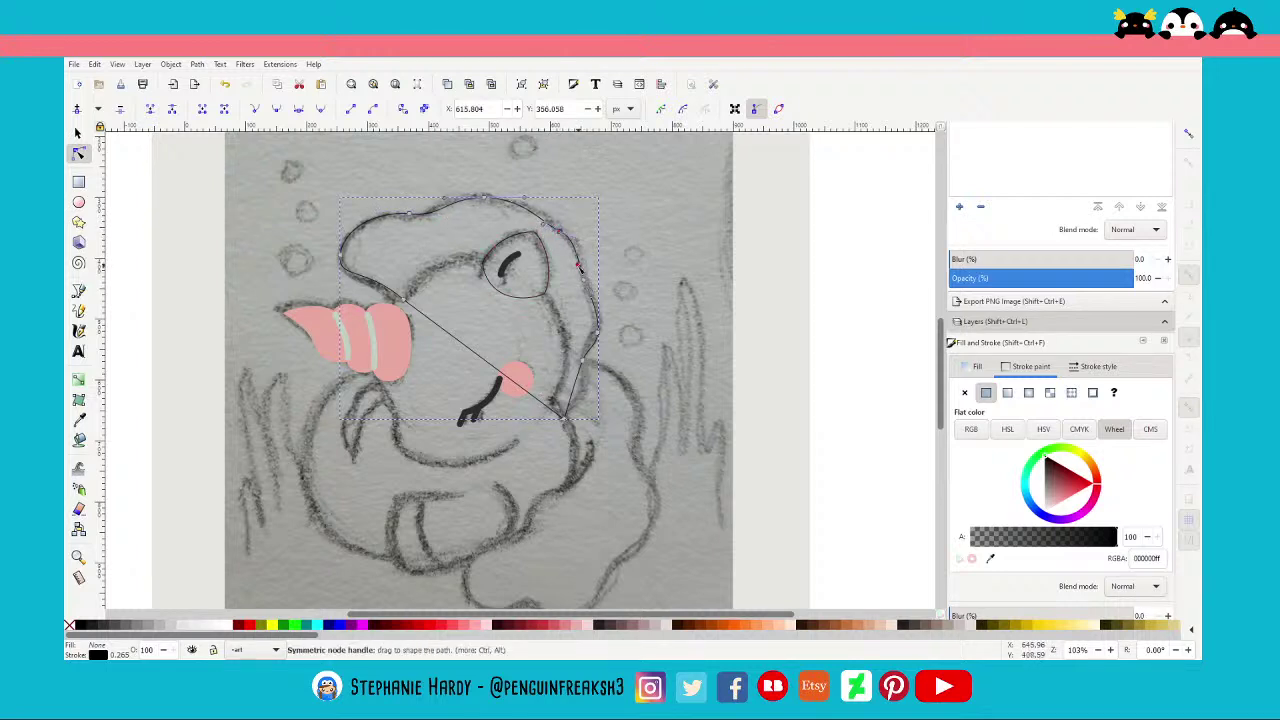
left_click_drag(586, 283, 603, 318)
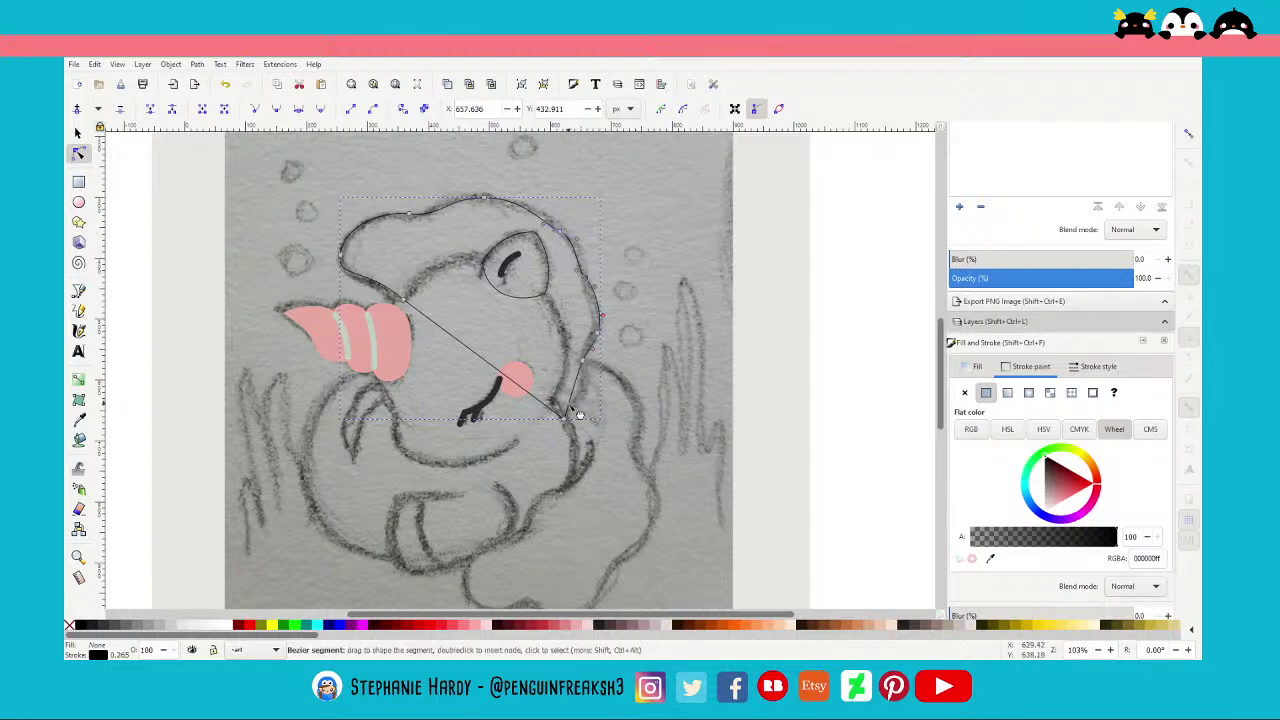
left_click_drag(574, 417, 589, 400)
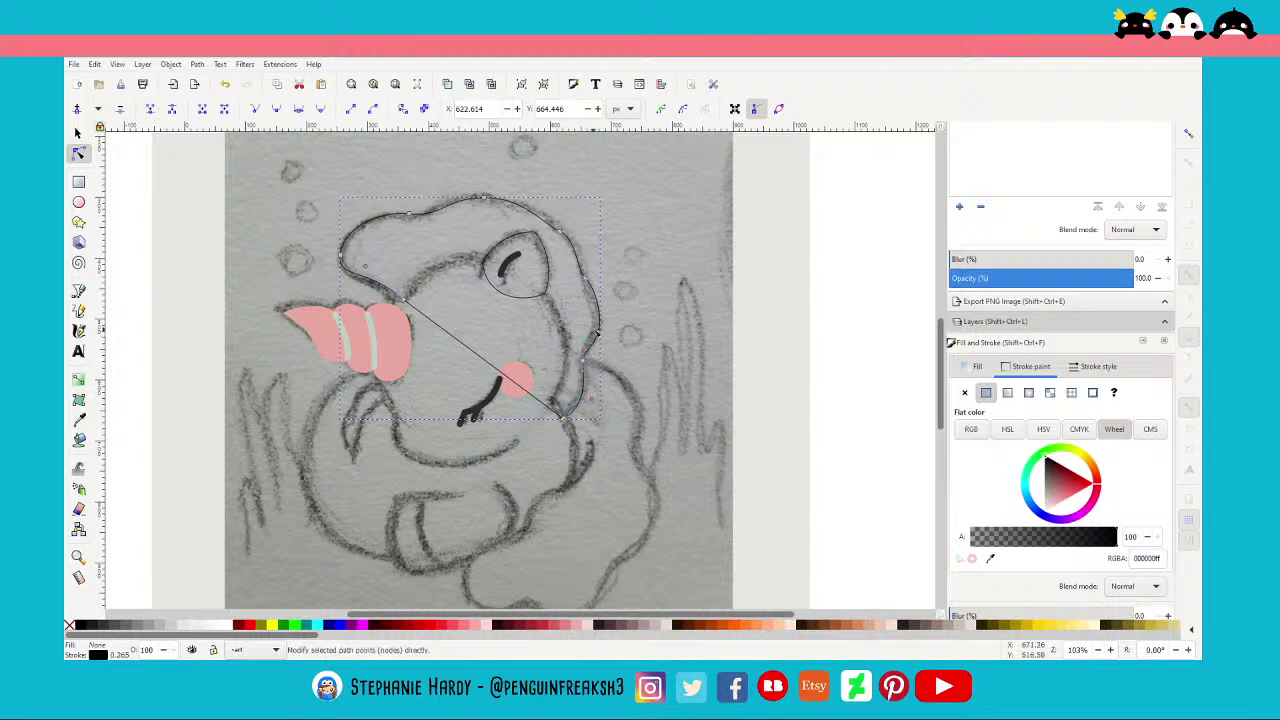
left_click_drag(599, 318, 607, 316)
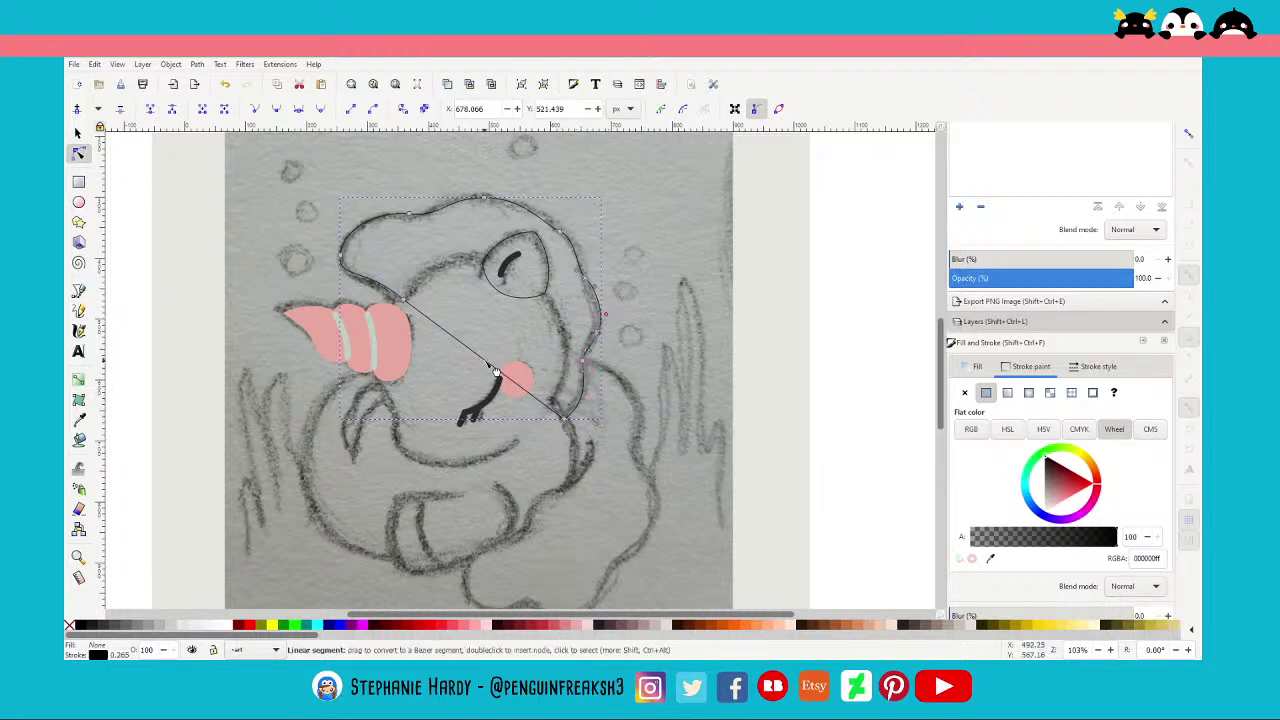
left_click_drag(490, 362, 506, 347)
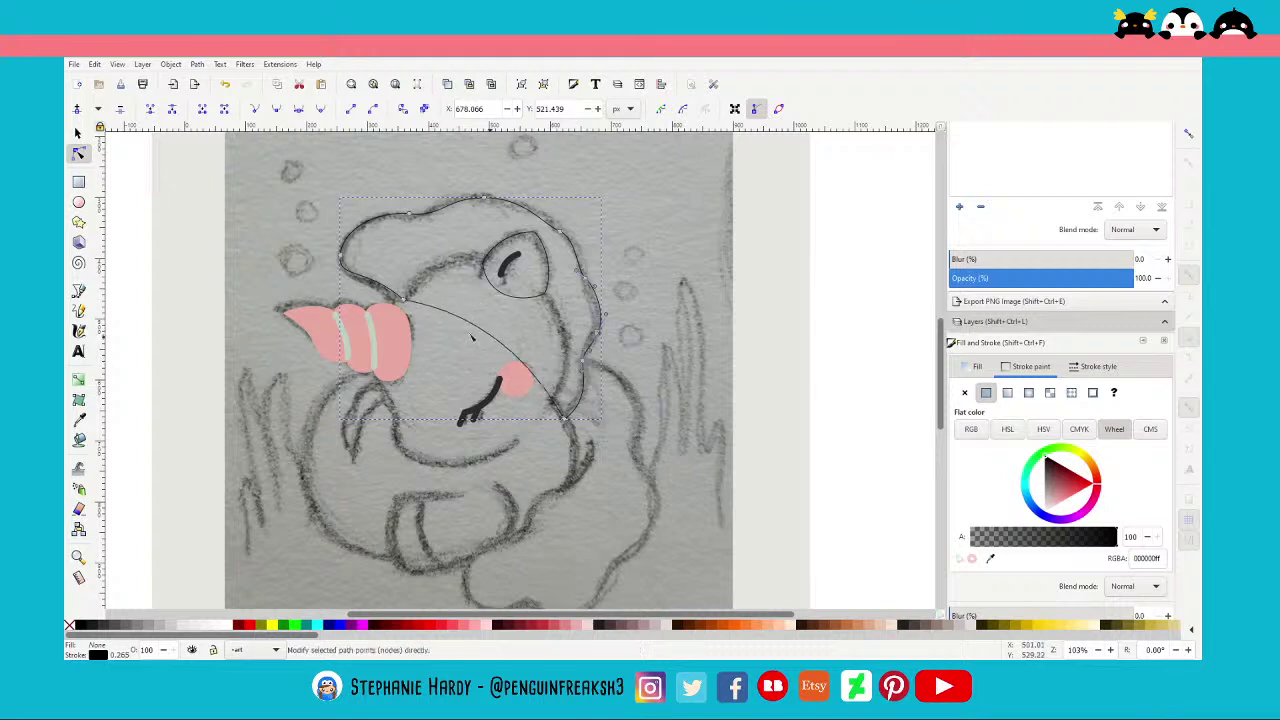
left_click(77, 133)
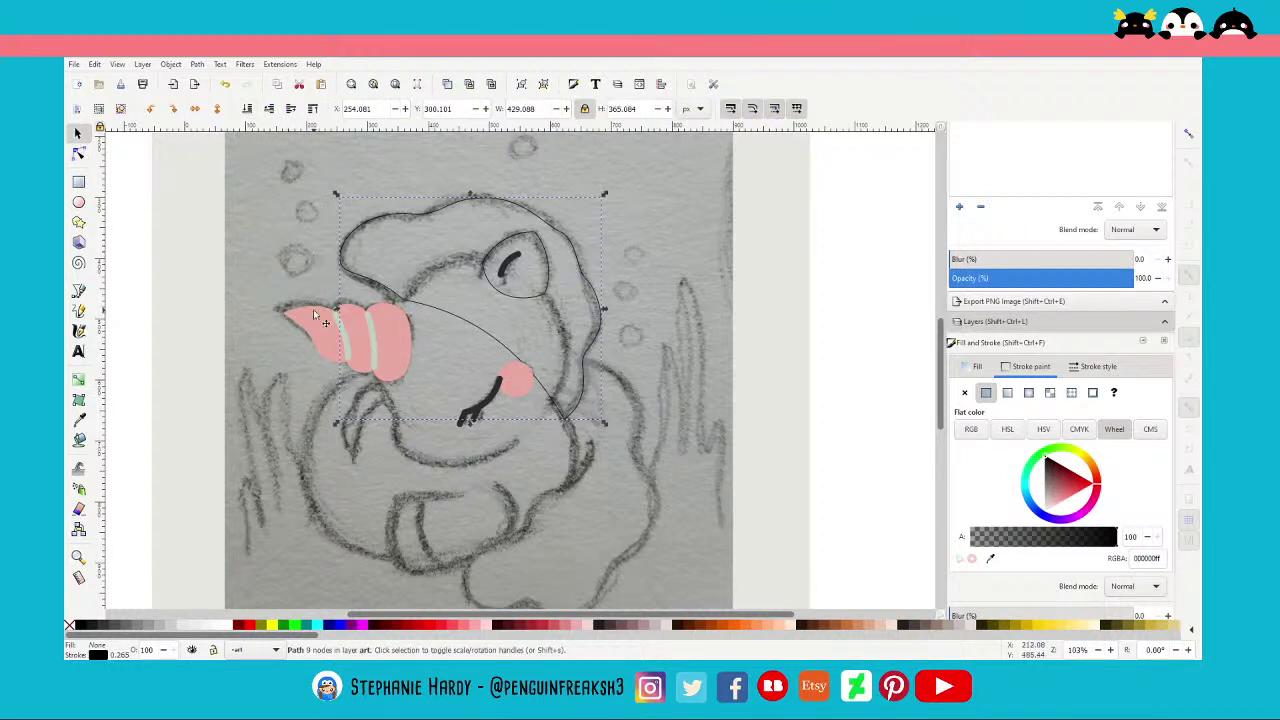
Rotate the small left eye stroke to tilt it
left_click(513, 260)
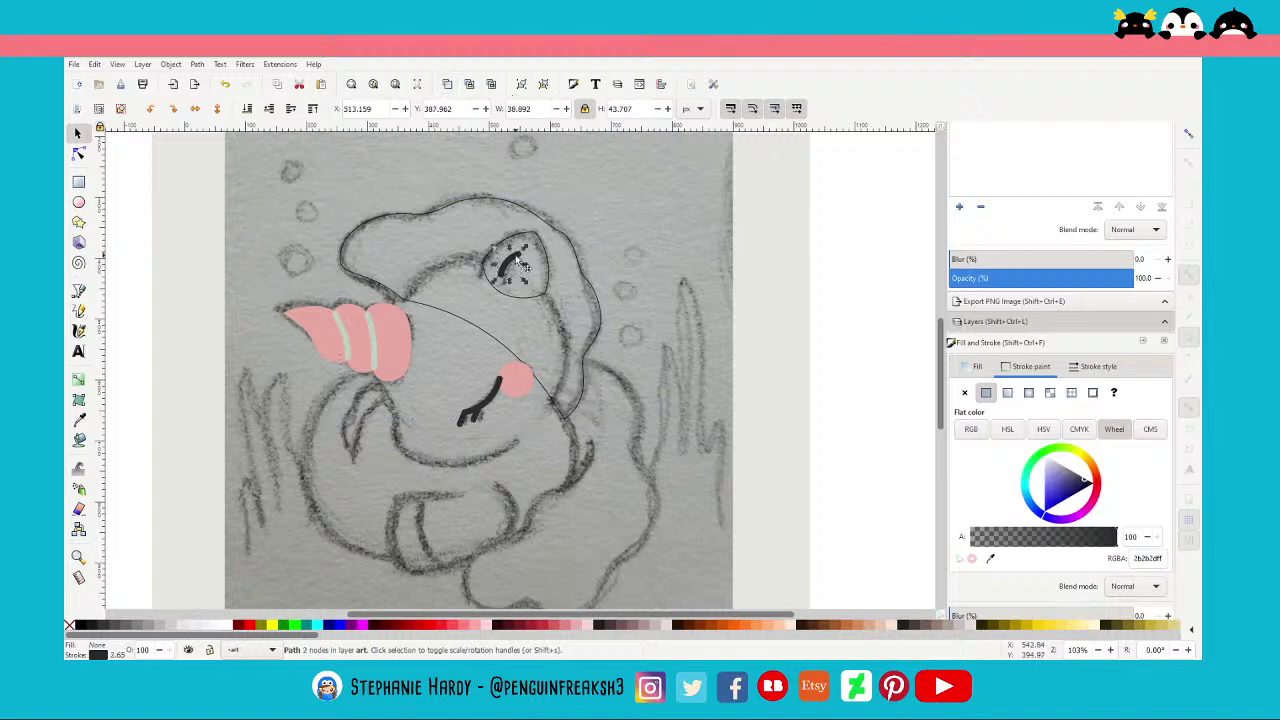
mouse_move(496, 246)
left_mouse_down()
mouse_move(483, 258)
mouse_move(442, 237)
left_mouse_up()
scroll(483, 258, "up", 4)
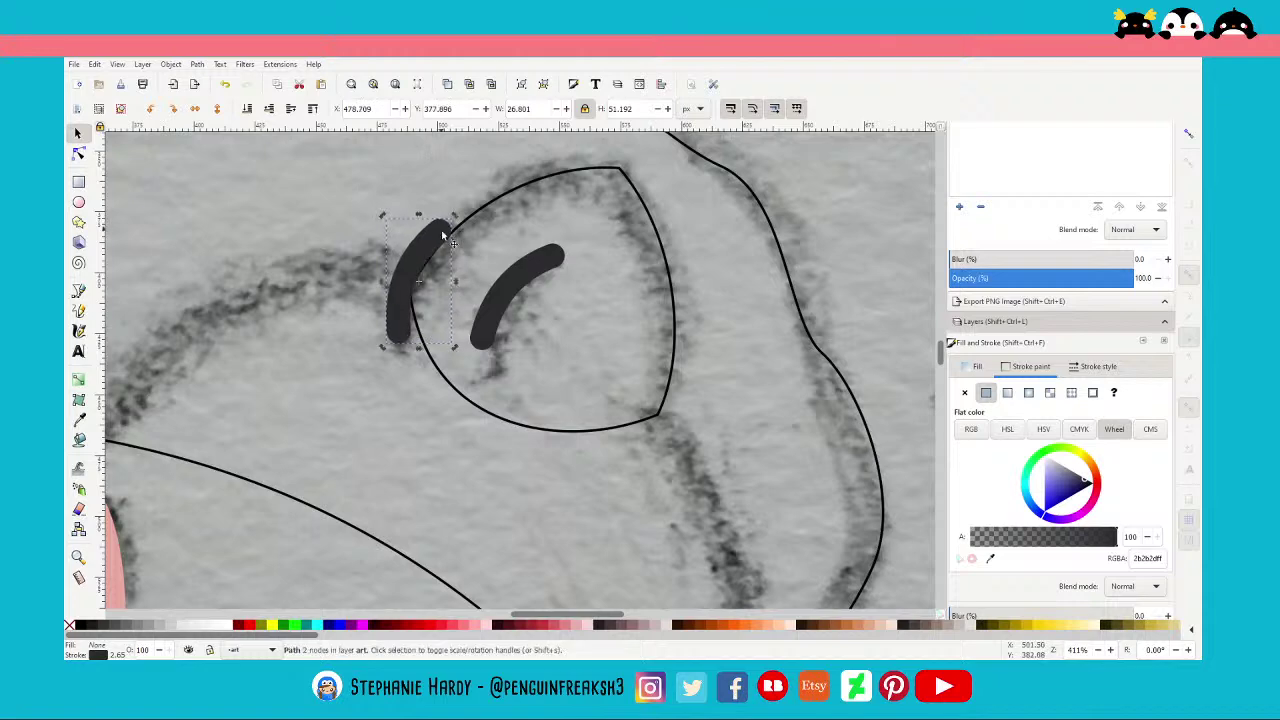
scroll(478, 282, "down", 4)
left_click(703, 337)
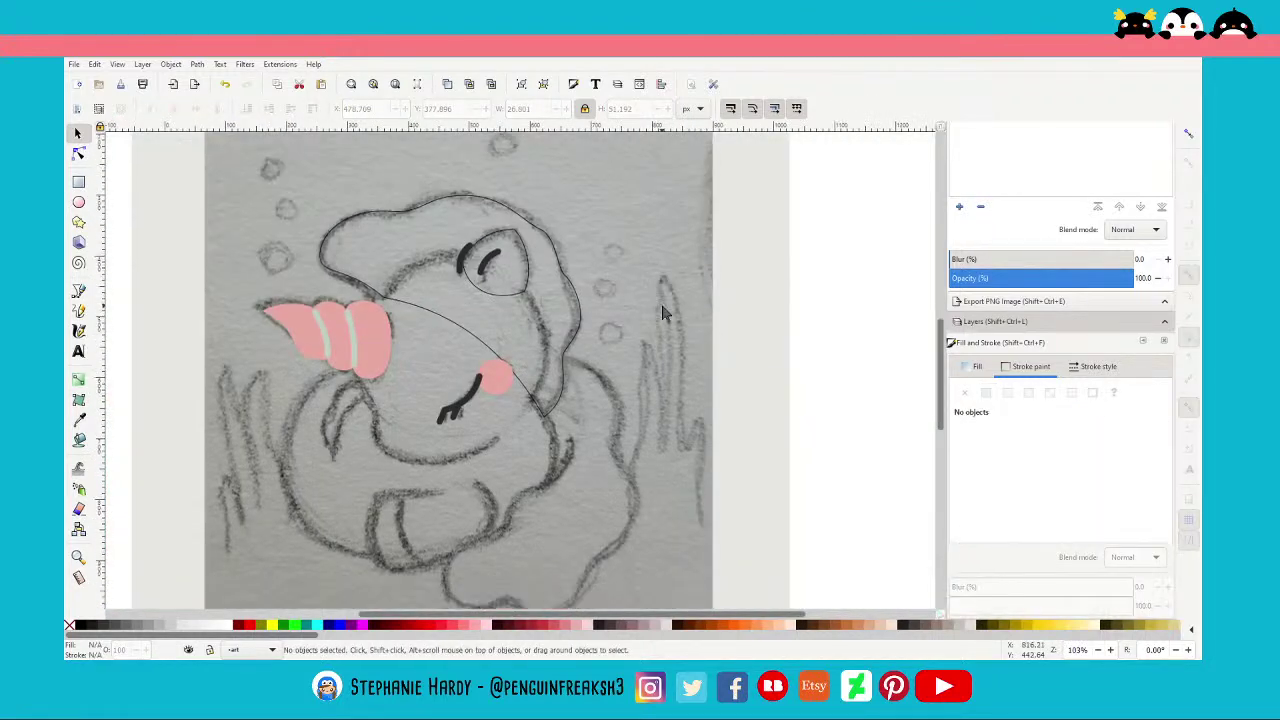
scroll(662, 313, "down", 1)
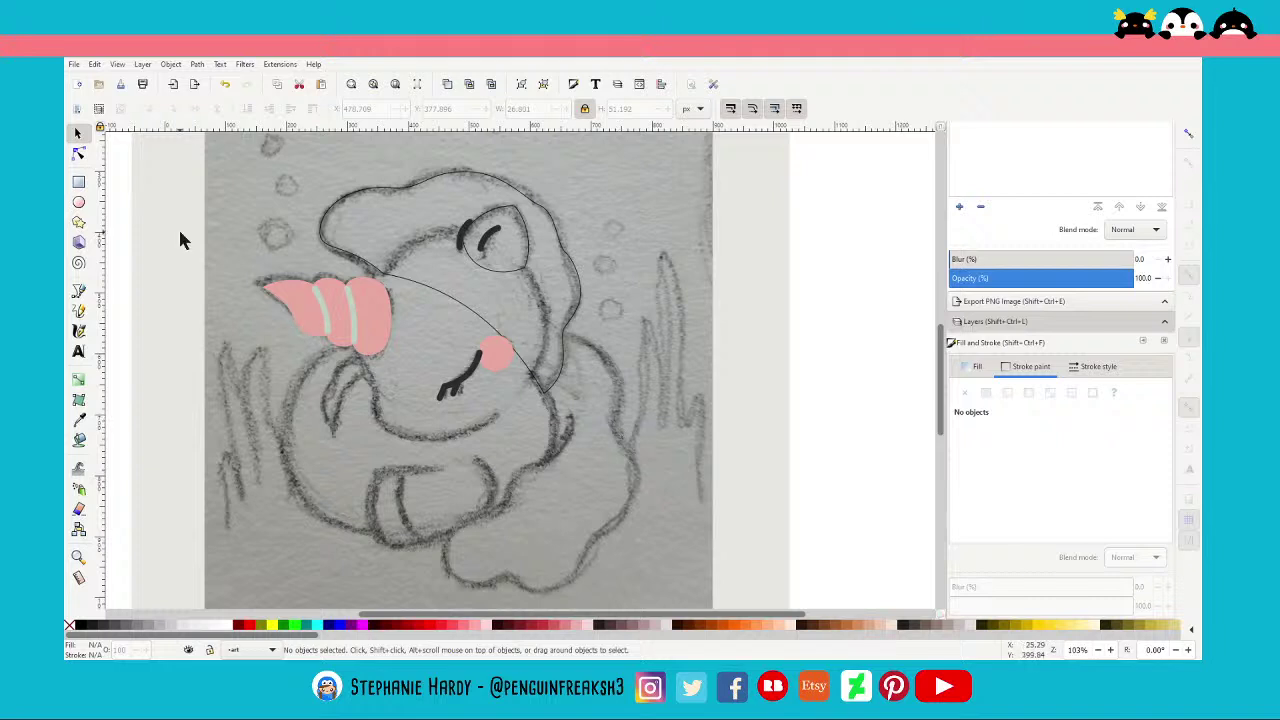
Draw a large stroke-less circle over the face and lower it beneath the eye strokes
left_click(78, 202)
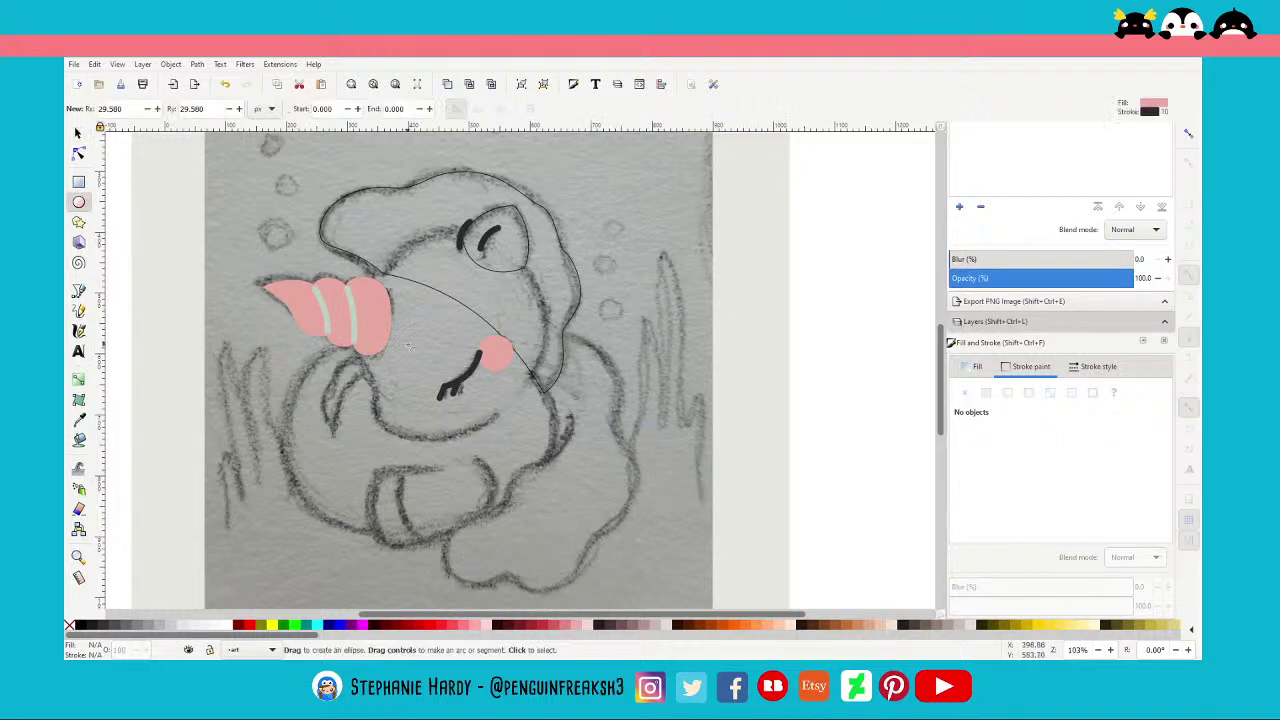
left_click_drag(357, 234, 555, 432)
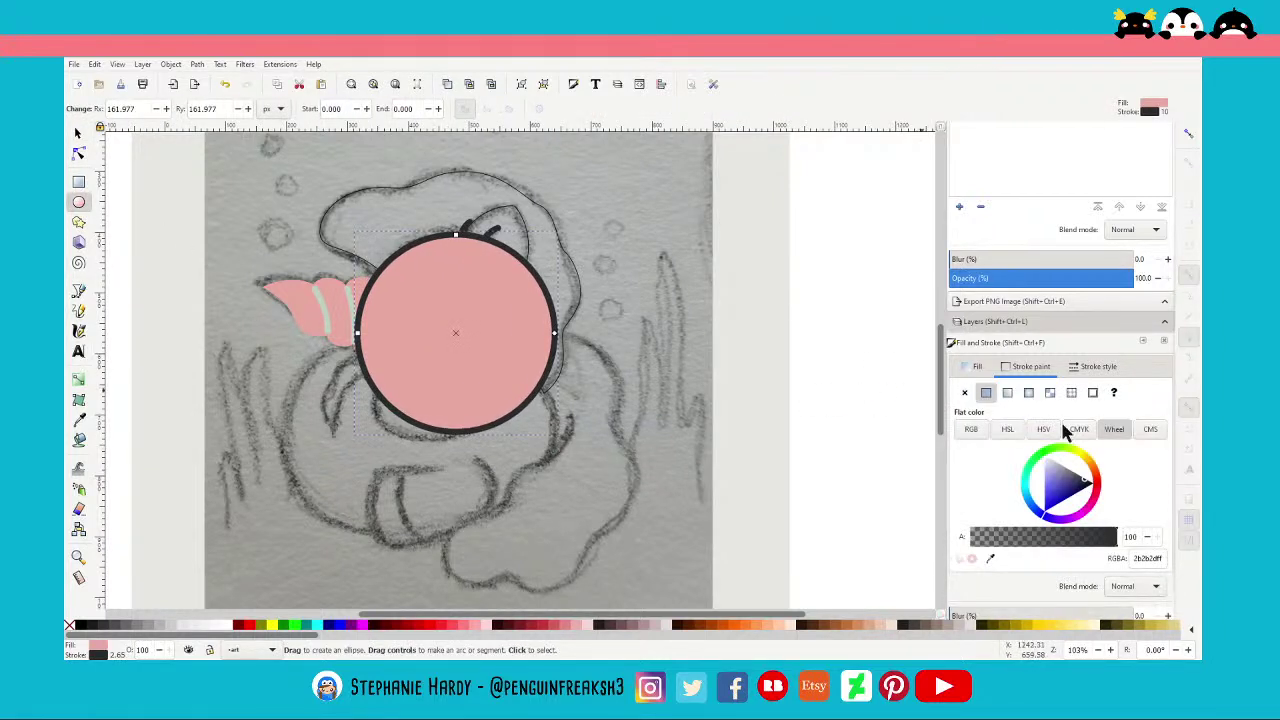
left_click(964, 392)
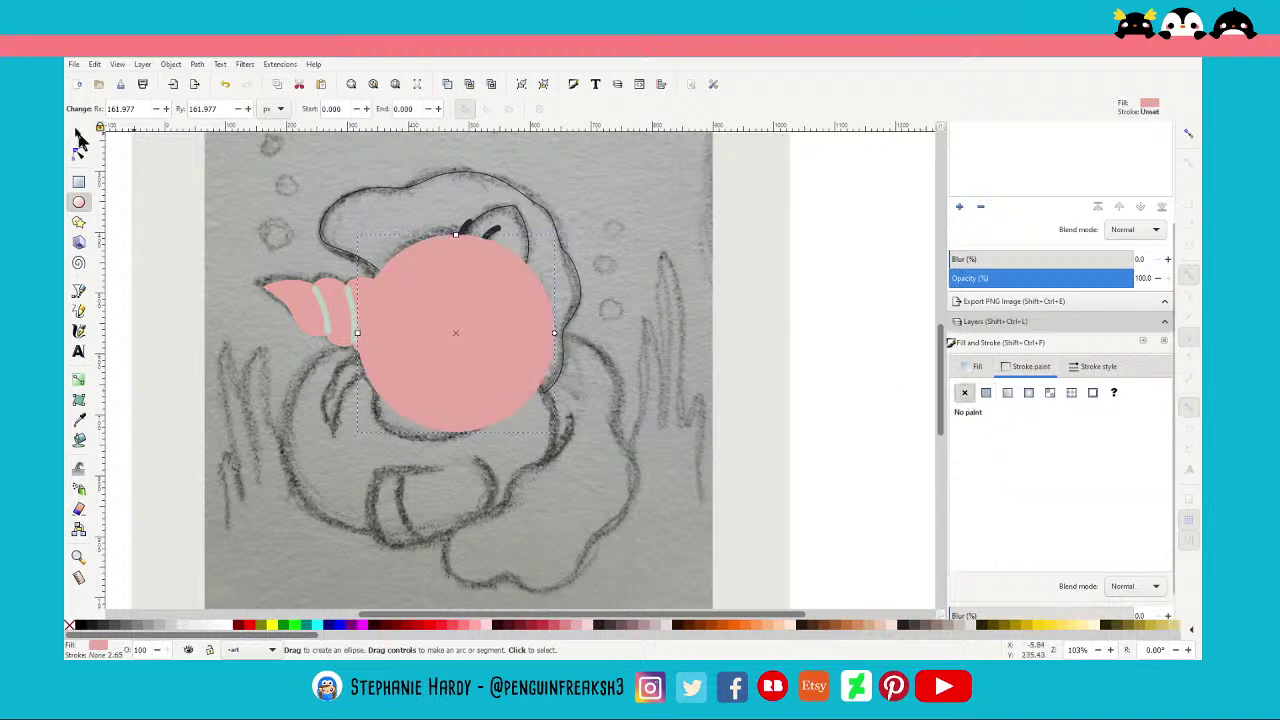
left_click(78, 134)
left_click(248, 108)
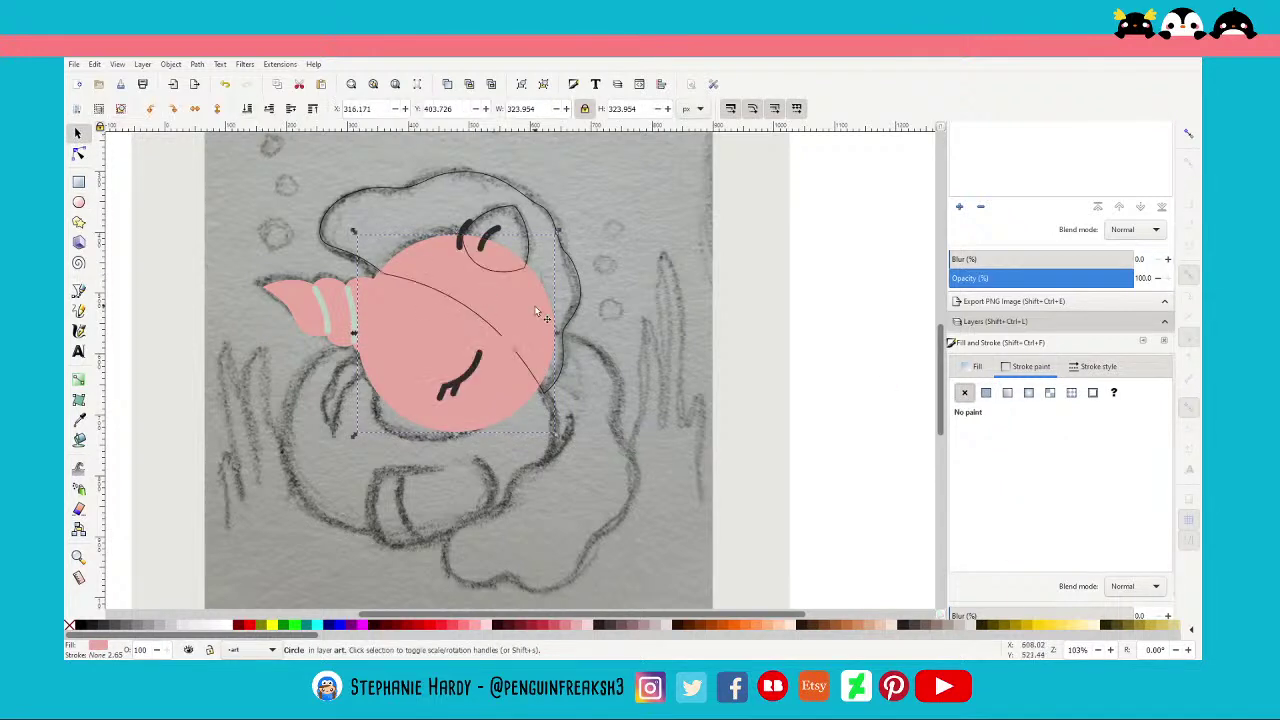
Shift the face circle slightly up-left and fill it with the off-white palette swatch
left_click_drag(535, 308, 531, 309)
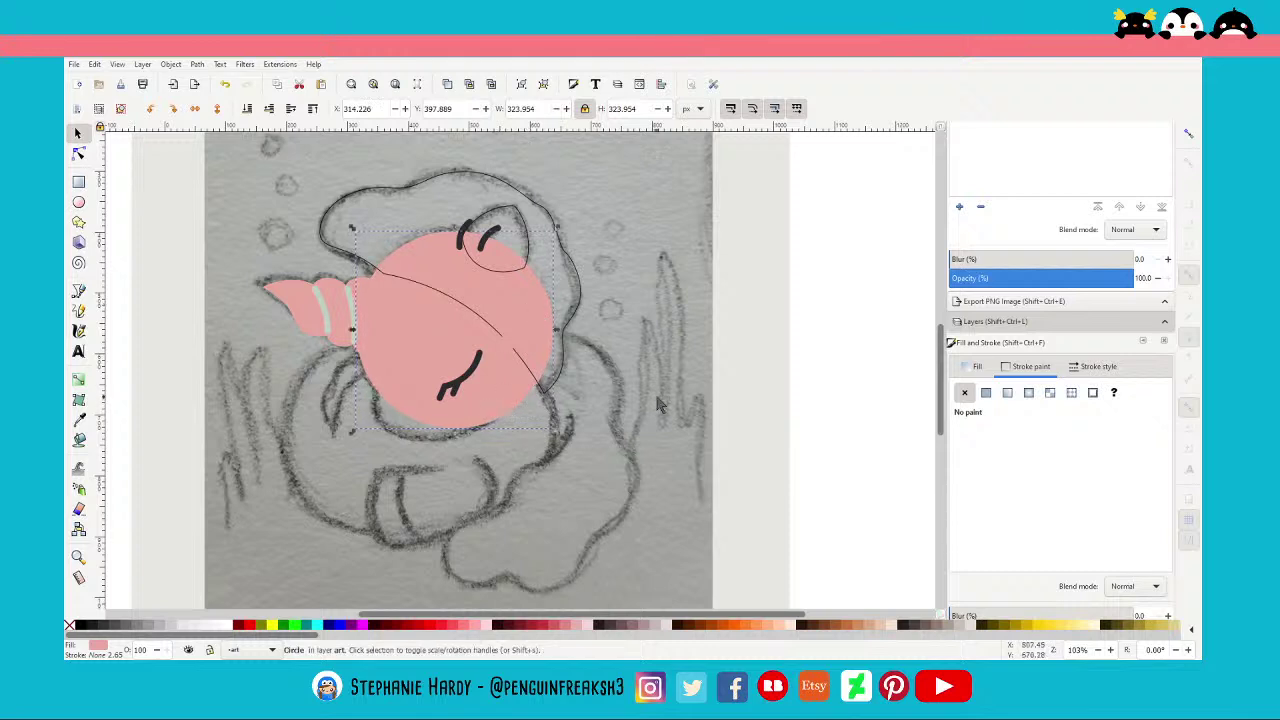
scroll(640, 390, "down", 2, "ctrl")
left_click(985, 392)
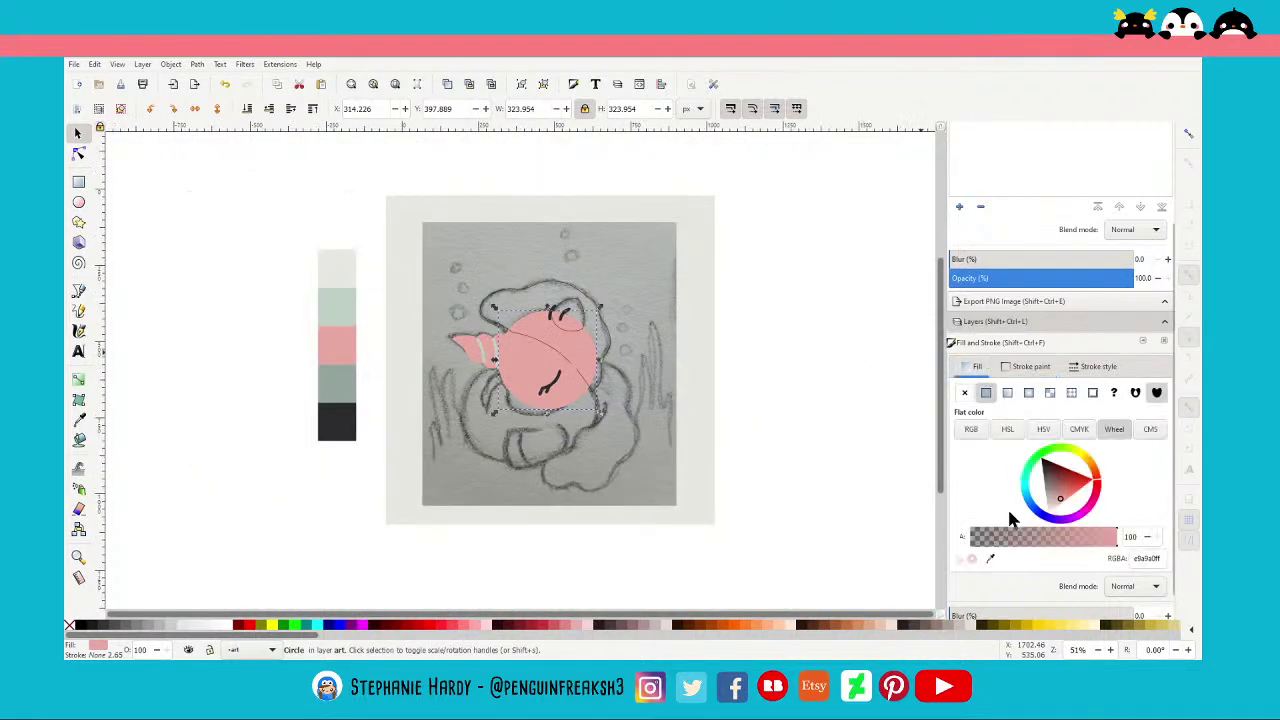
left_click(990, 558)
left_click(331, 273)
key("s")
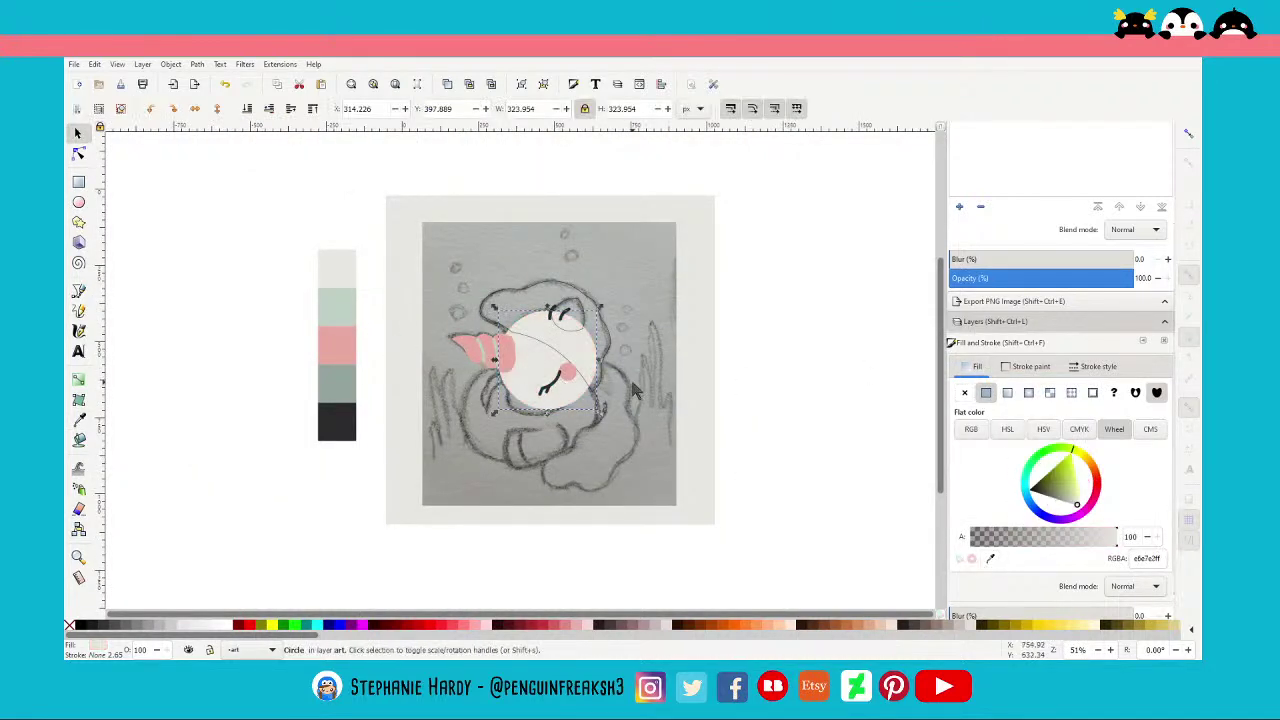
key("Escape")
scroll(615, 345, "up", 2, "ctrl")
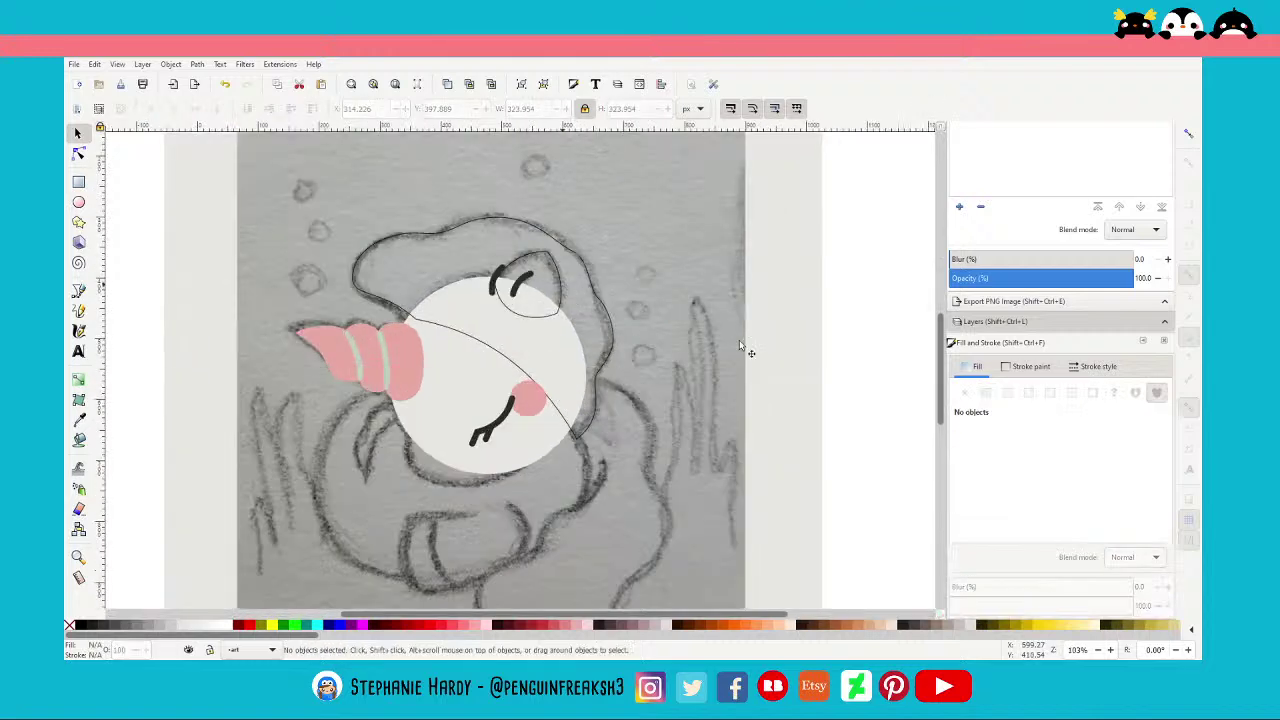
key("Tab")
Remove the stroke from the eye's thin guide outline and deselect it
left_click(985, 392)
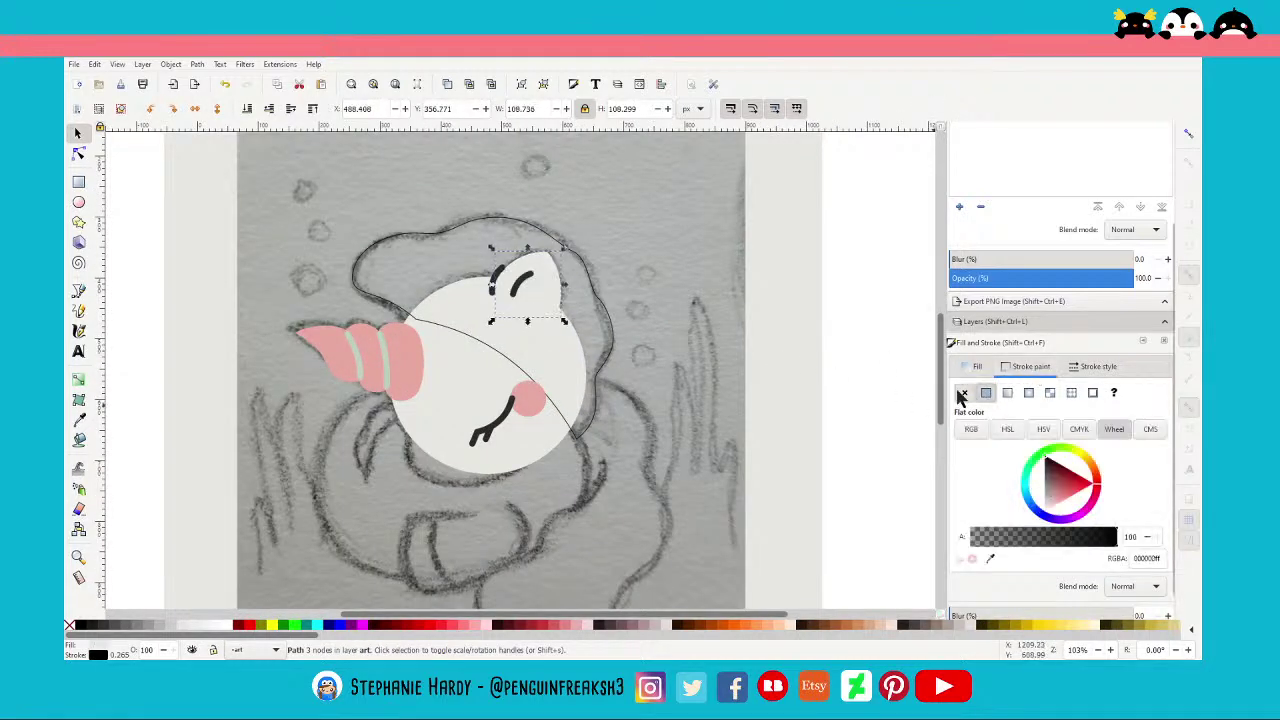
key("Escape")
scroll(641, 336, "down", 1, "ctrl")
scroll(480, 292, "up", 2, "ctrl")
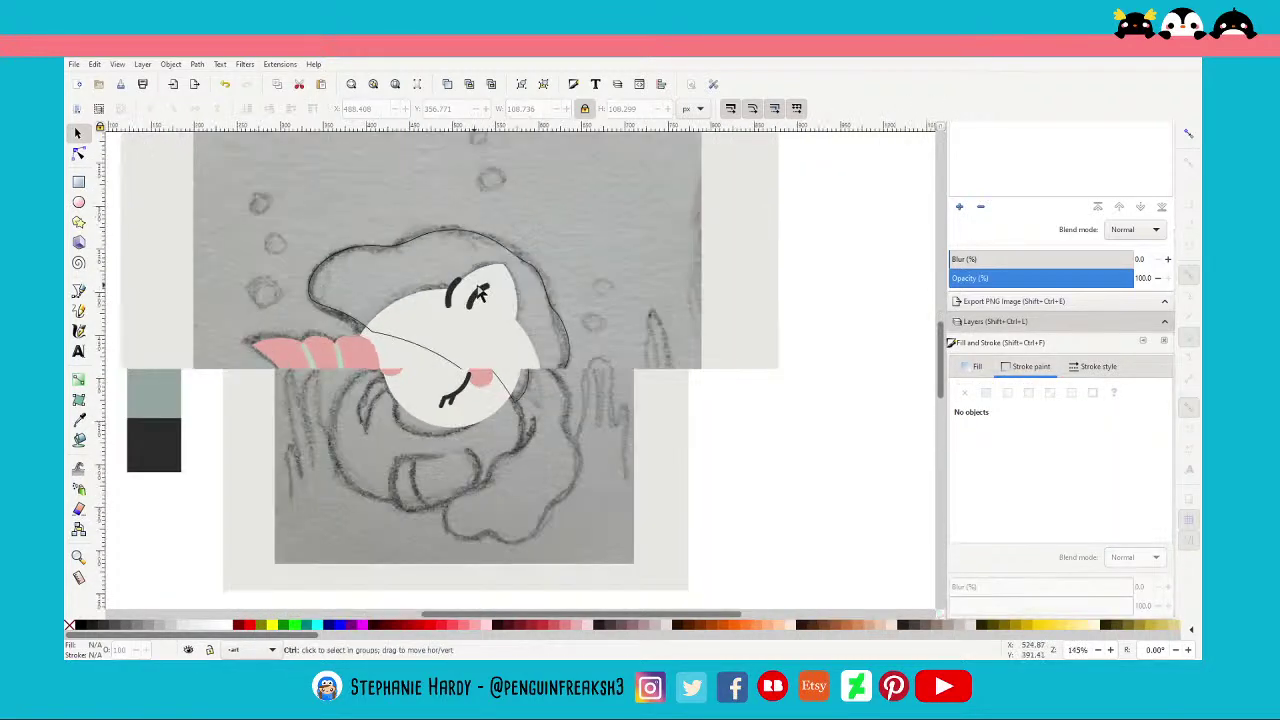
scroll(481, 292, "up", 3, "ctrl")
scroll(443, 280, "up", 1, "ctrl")
Adjust the left eye stroke's top node so it curves like its neighbouring stroke
left_click_drag(423, 265, 417, 263)
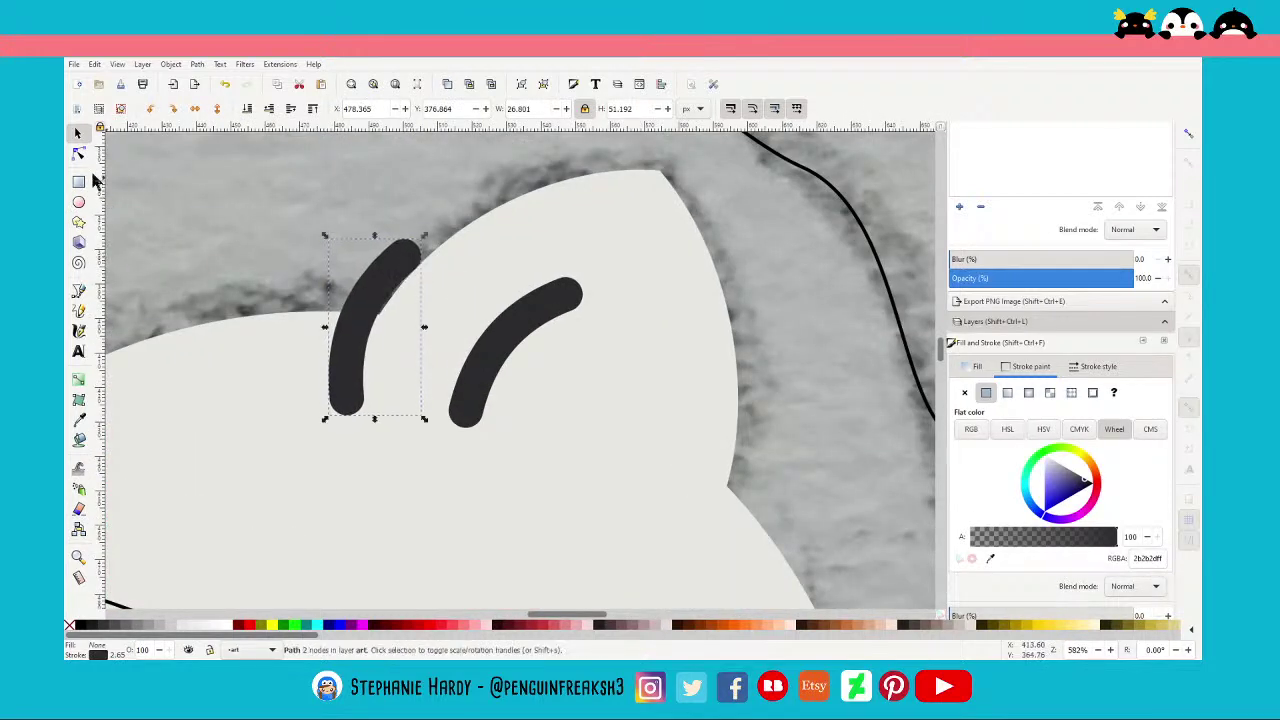
key("n")
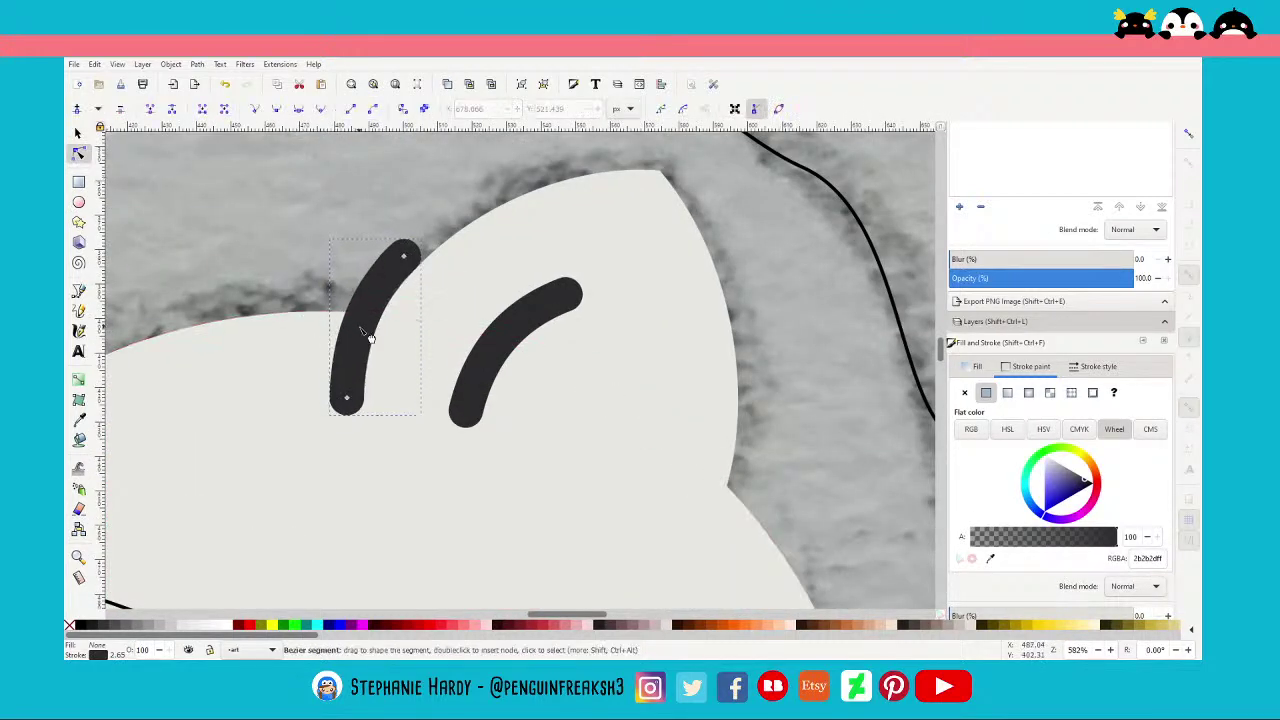
scroll(428, 280, "up", 2, "ctrl")
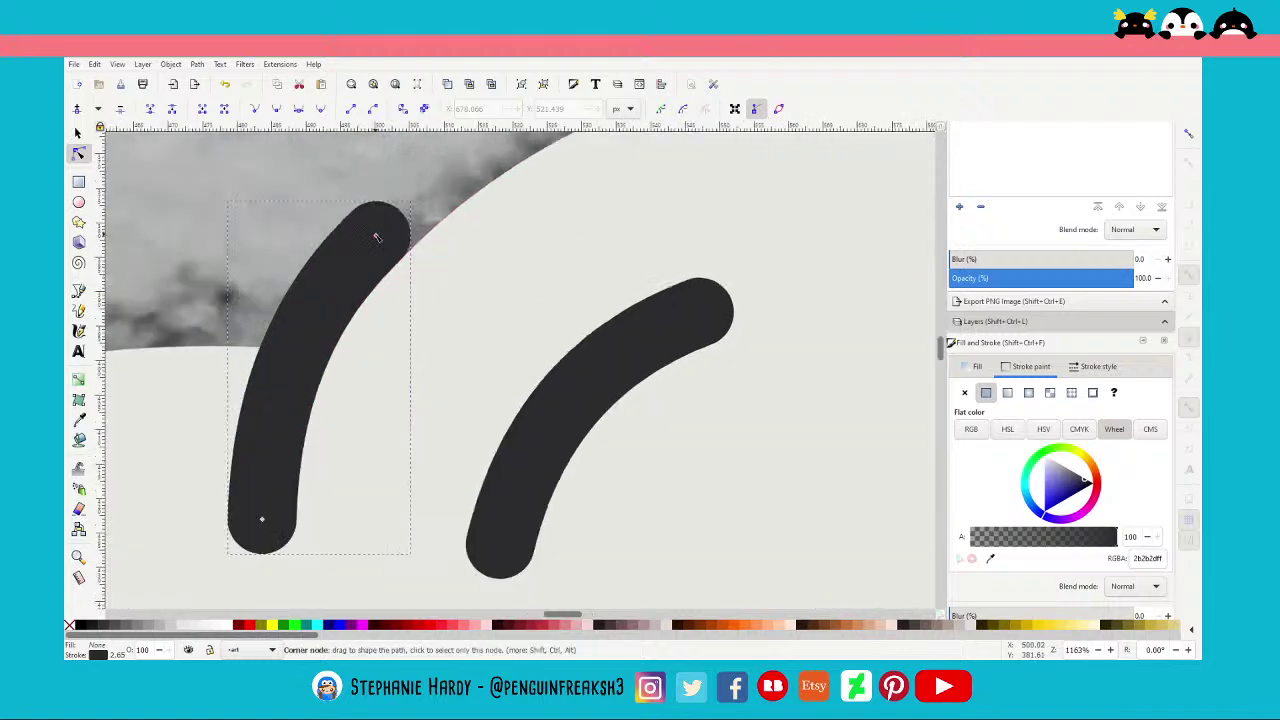
left_click_drag(376, 236, 375, 237)
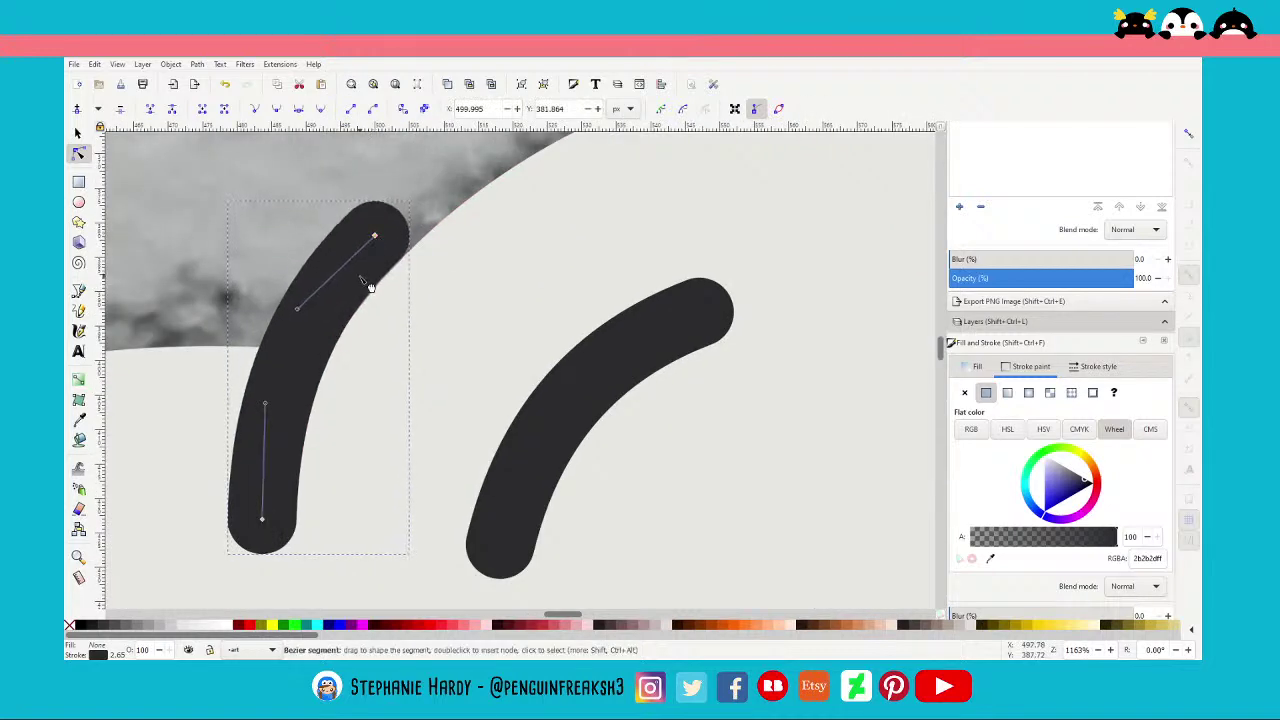
scroll(375, 327, "down", 4, "ctrl")
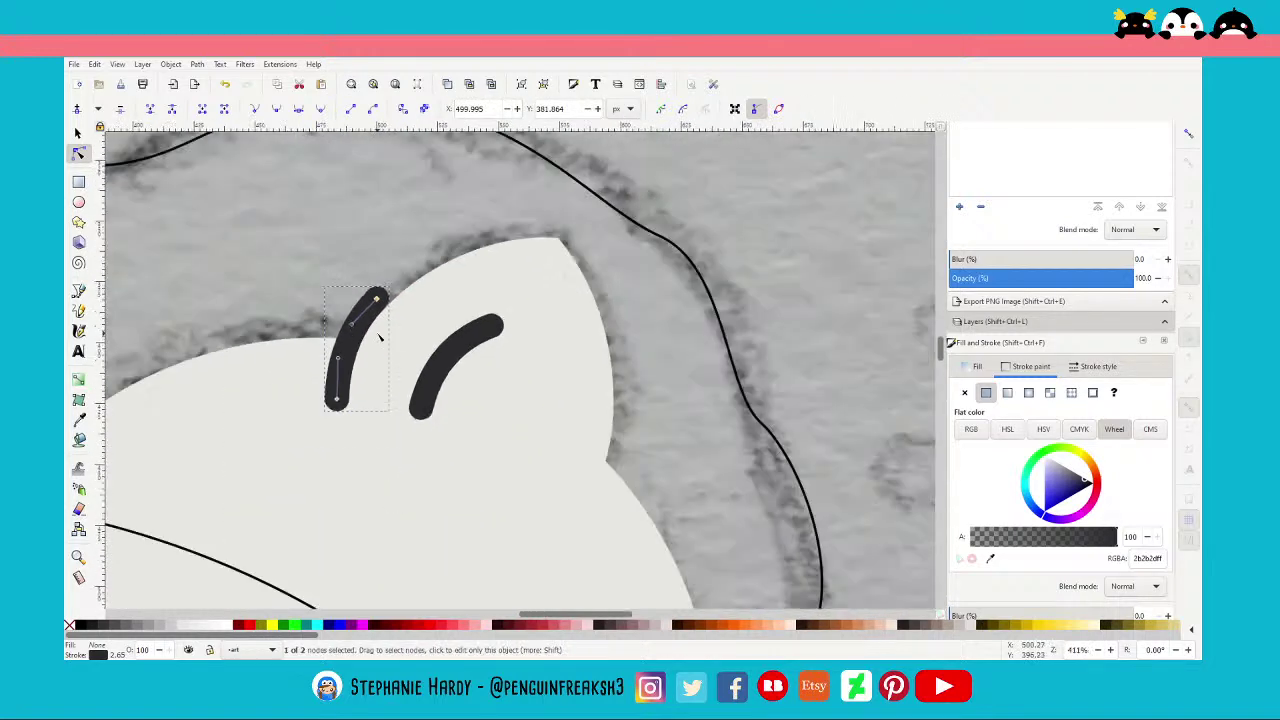
key("s")
scroll(434, 234, "down", 2, "ctrl")
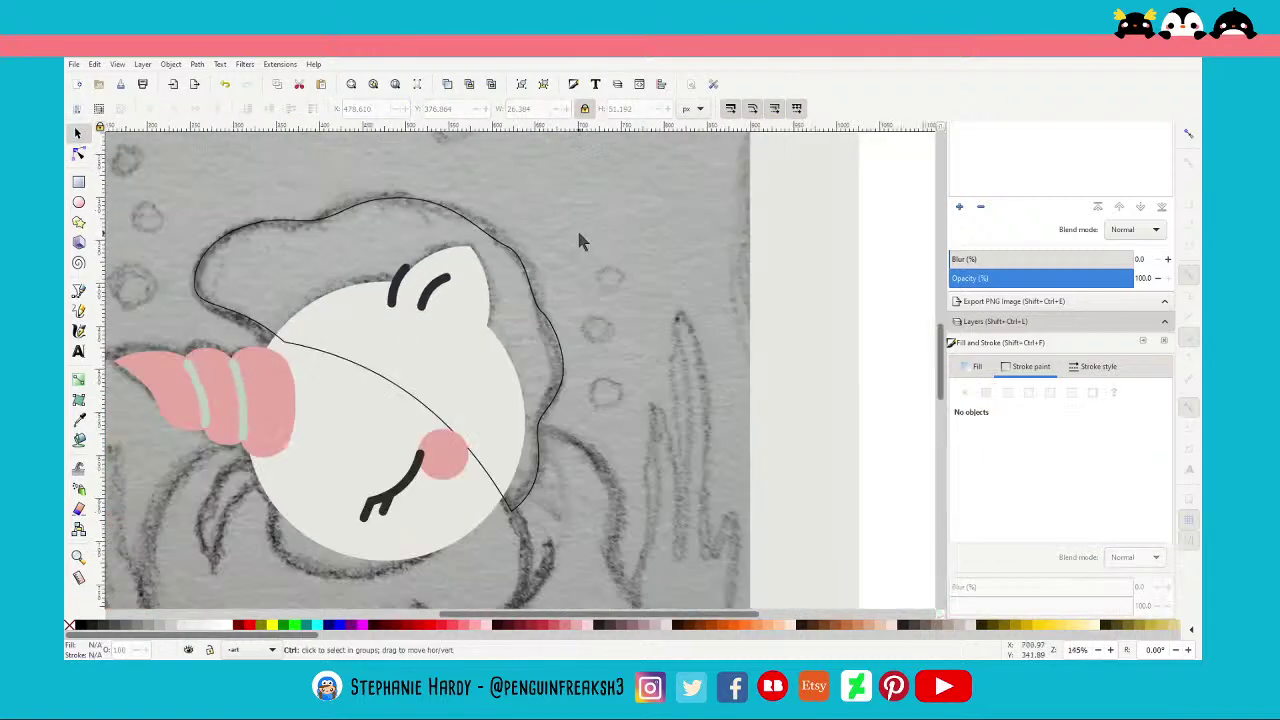
scroll(594, 292, "down", 1)
scroll(594, 292, "down", 1)
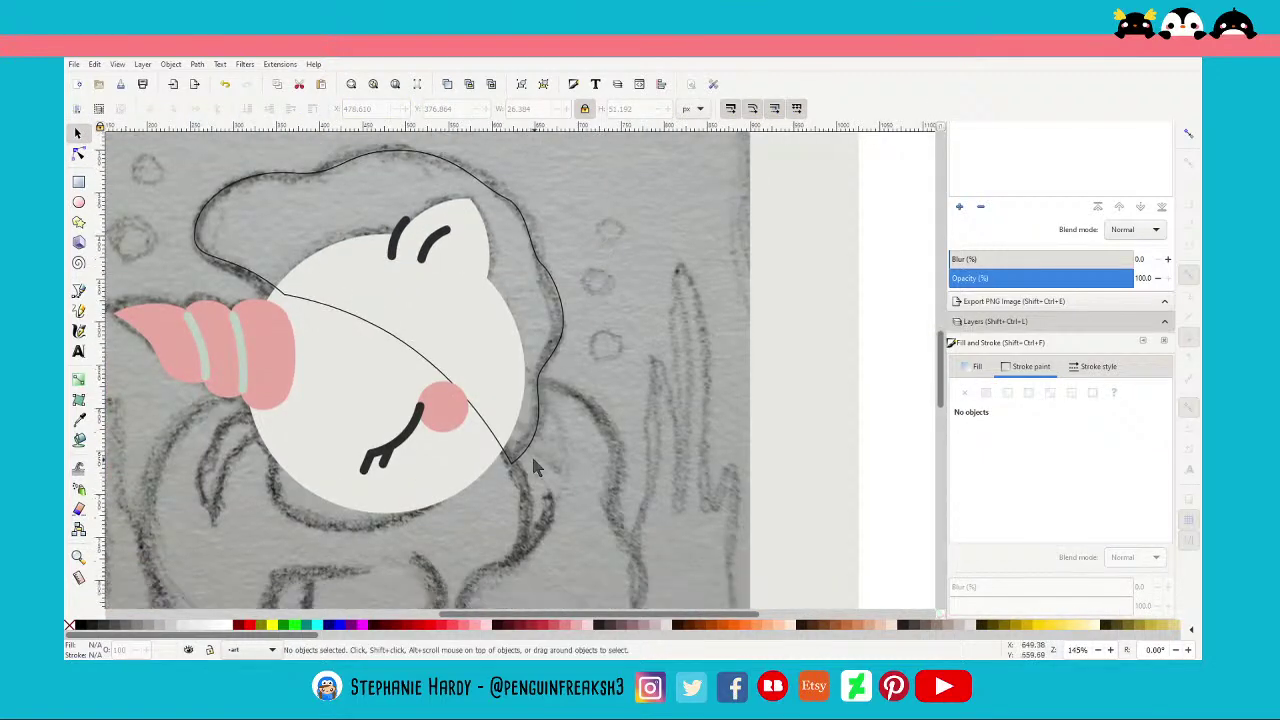
scroll(538, 465, "down", 1, "ctrl")
scroll(540, 465, "down", 1)
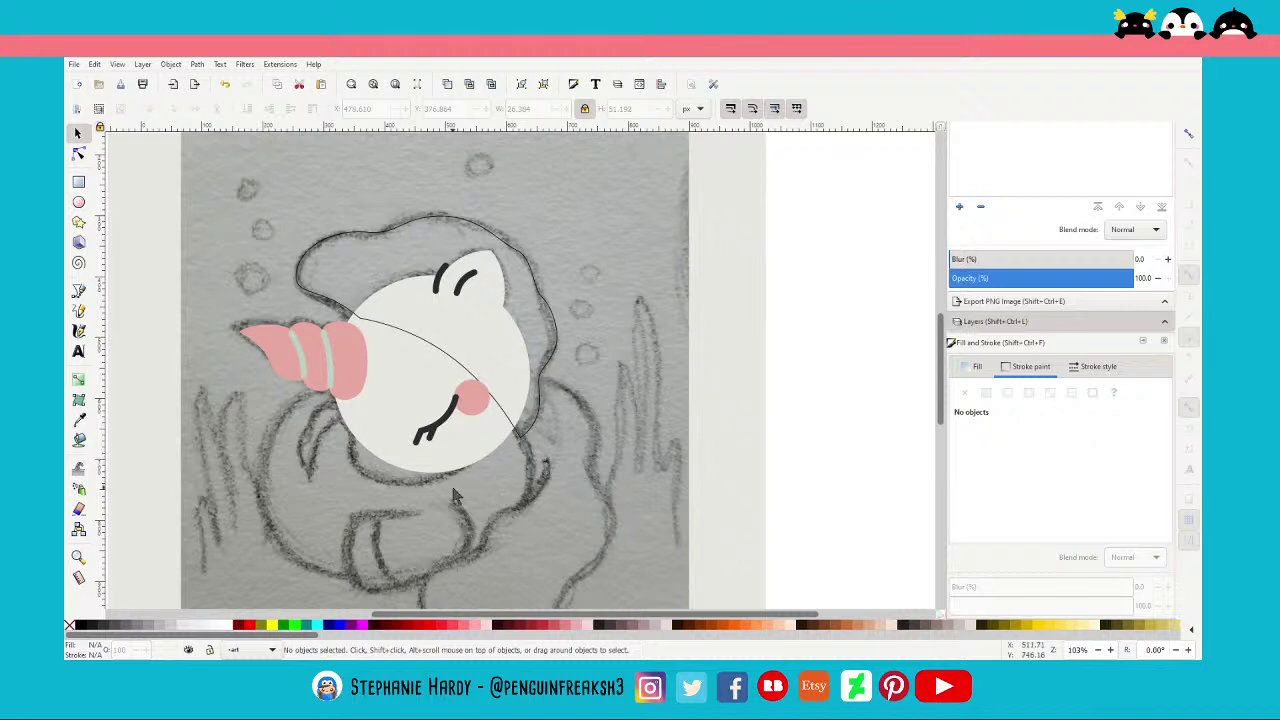
scroll(453, 503, "down", 1)
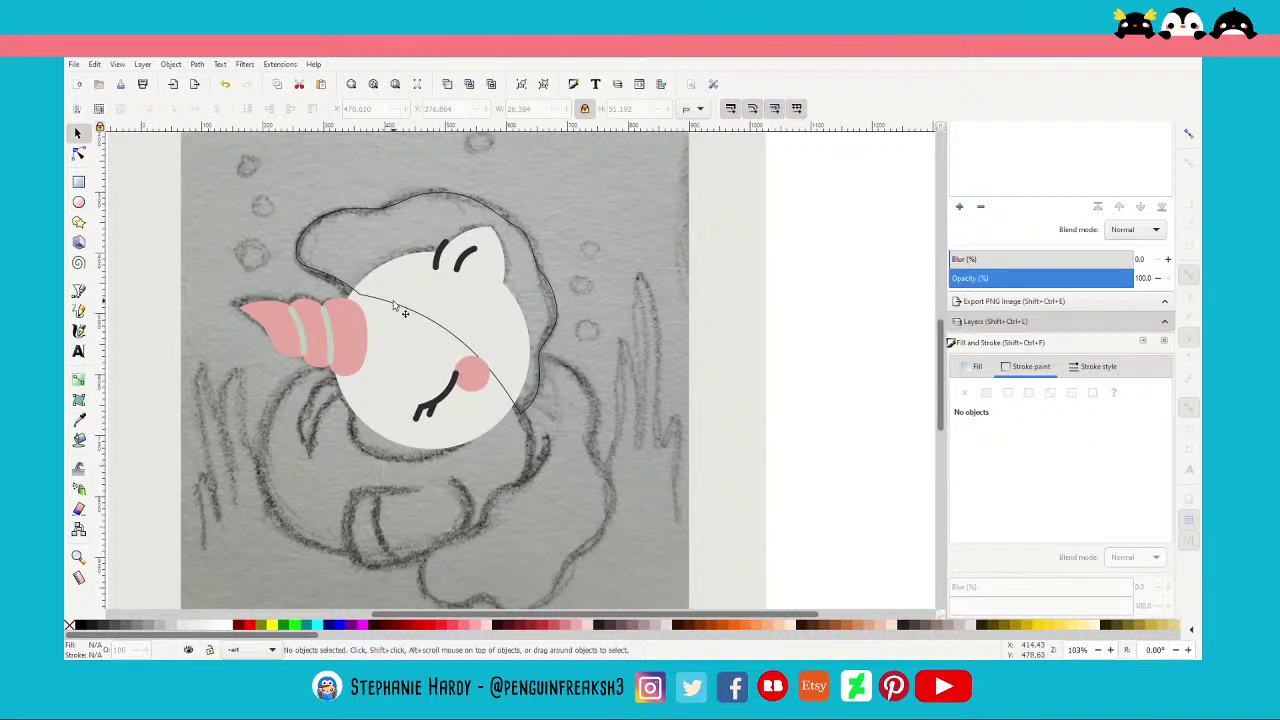
Give the mane outline a flat sage-green (95a59e) fill sampled from the grey-green swatch
left_click(362, 236)
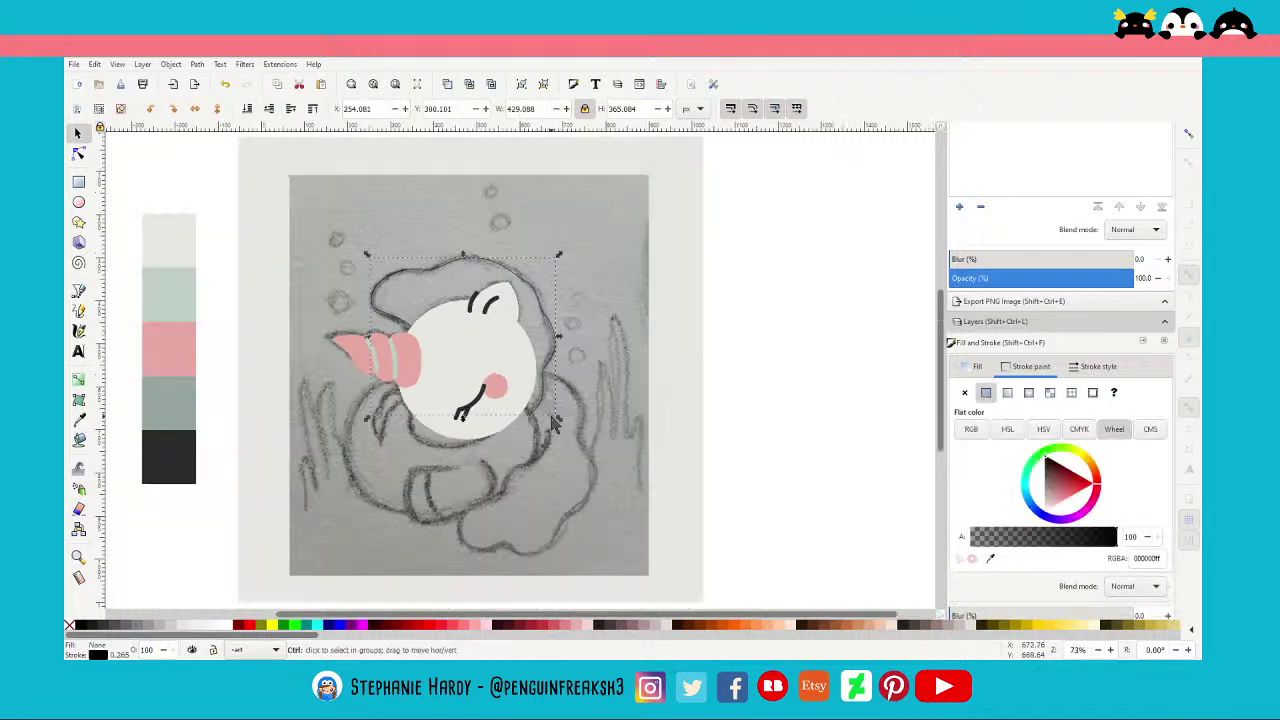
scroll(556, 425, "down", 1, "ctrl")
left_click(977, 366)
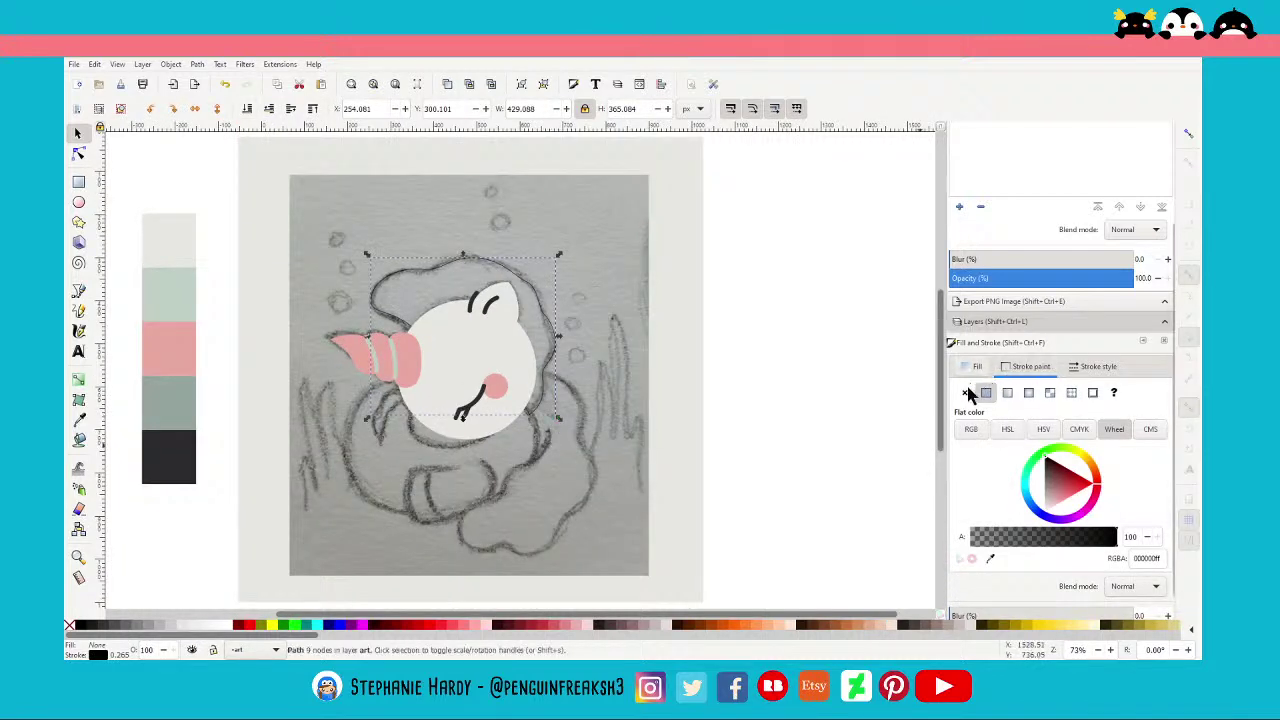
left_click(964, 392)
left_click(986, 392)
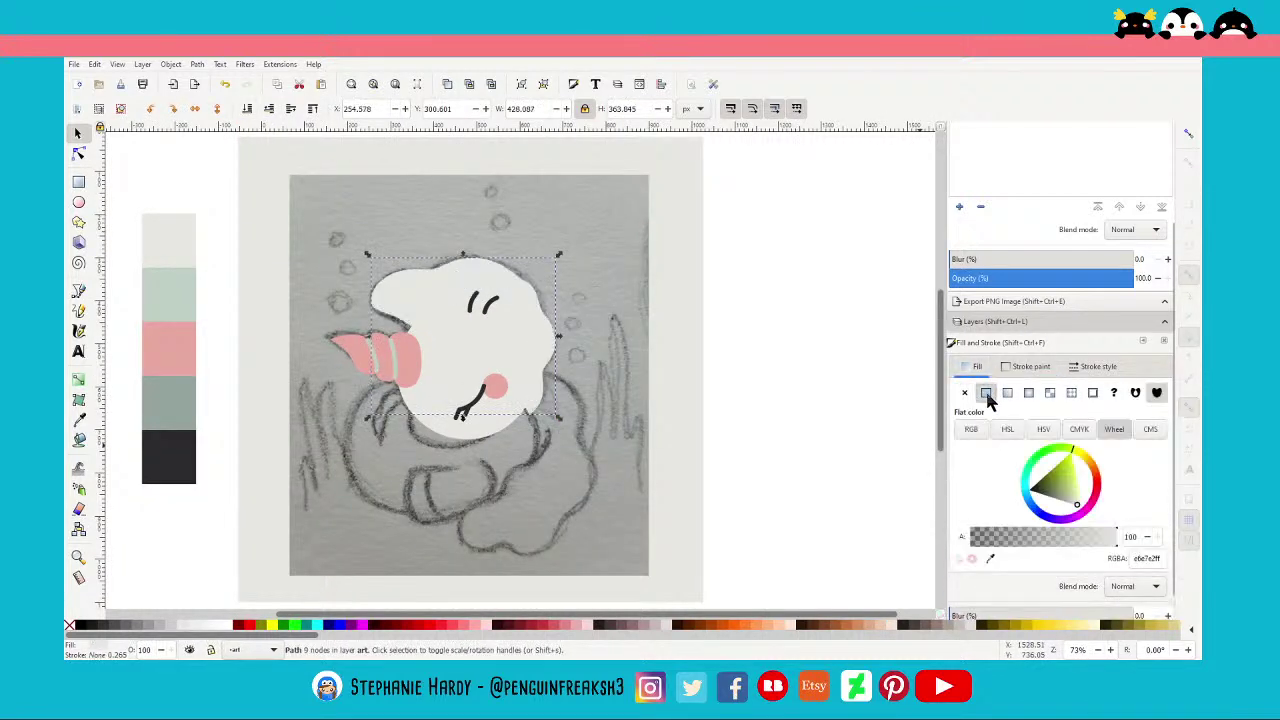
left_click(991, 559)
left_click(175, 304)
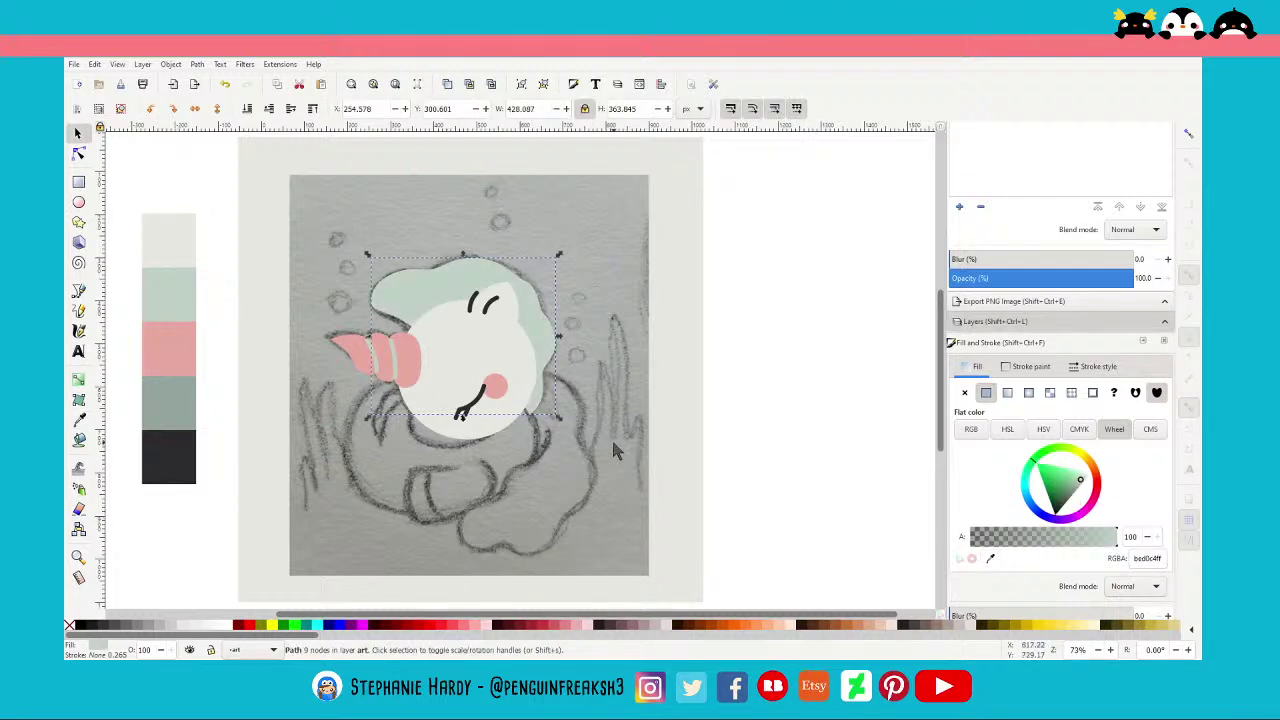
left_click(991, 559)
left_click(180, 404)
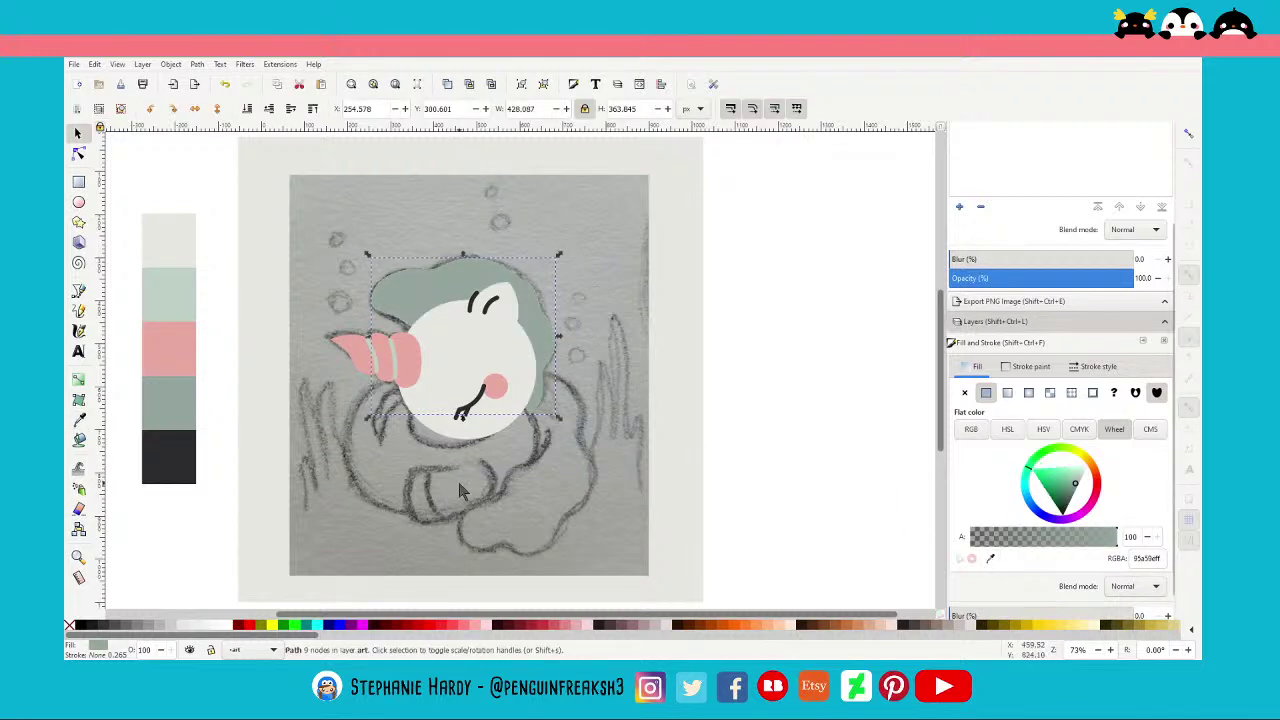
left_click(567, 461)
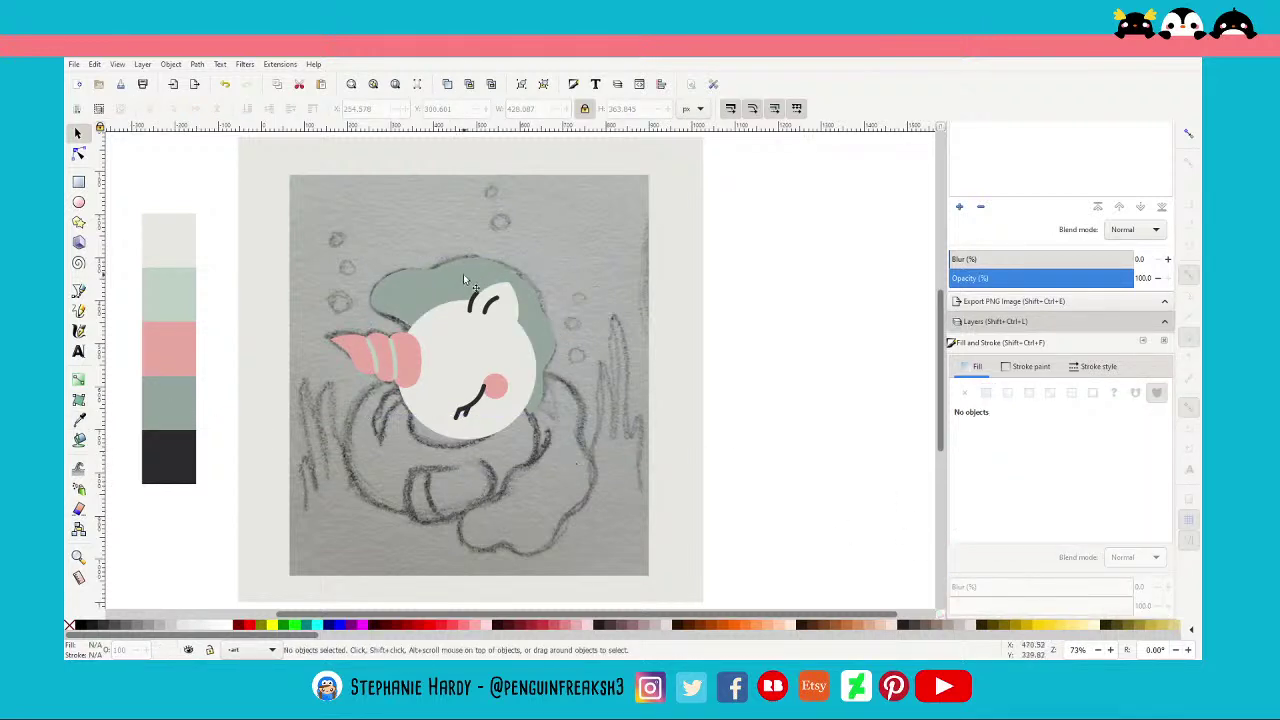
Inspect the eye stroke's stroke colour, then leave nothing selected
left_click(489, 307)
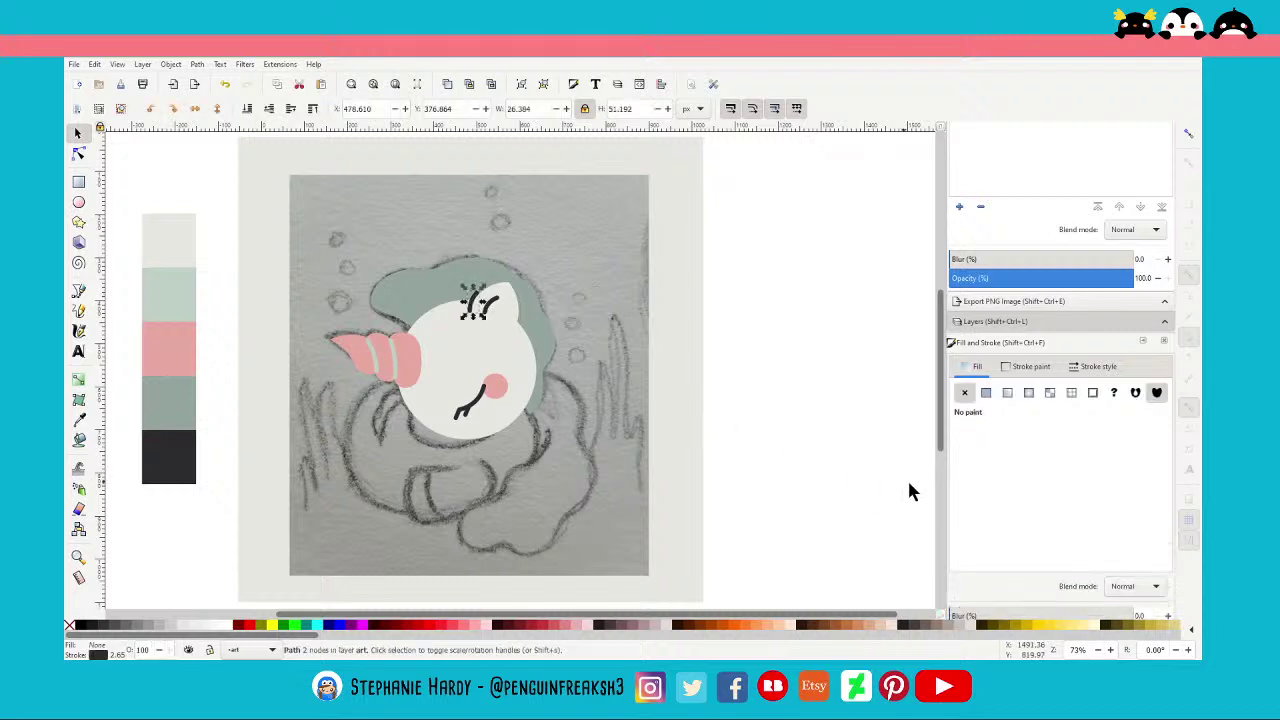
left_click(1031, 366)
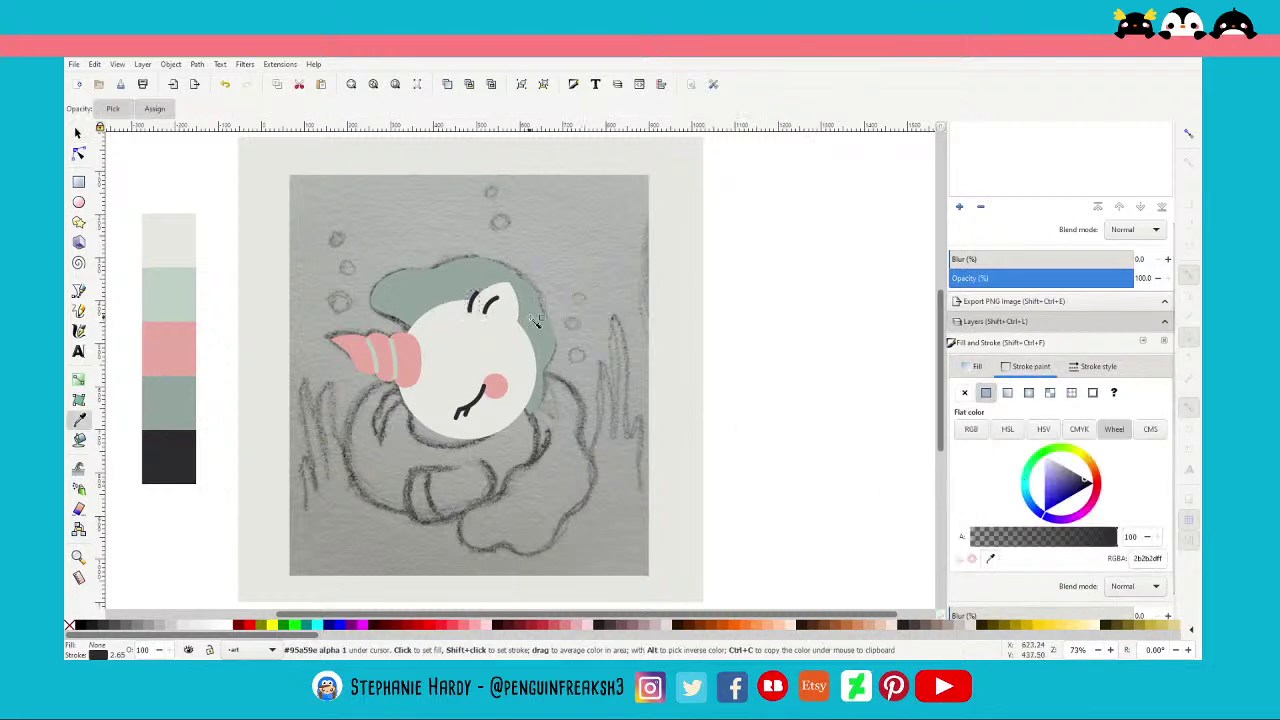
left_click(585, 455)
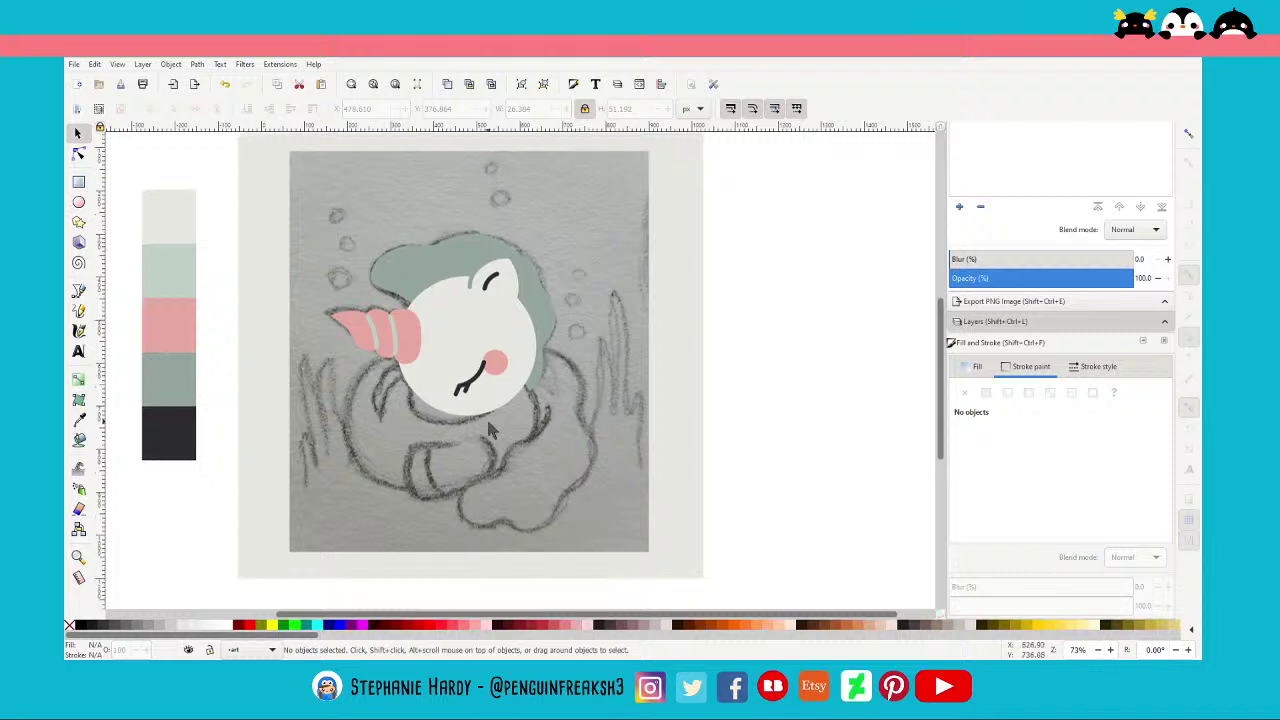
scroll(450, 445, "up", 1)
scroll(450, 445, "up", 1)
Draw a closed chin shape below the face and lower it behind the face
left_click(79, 292)
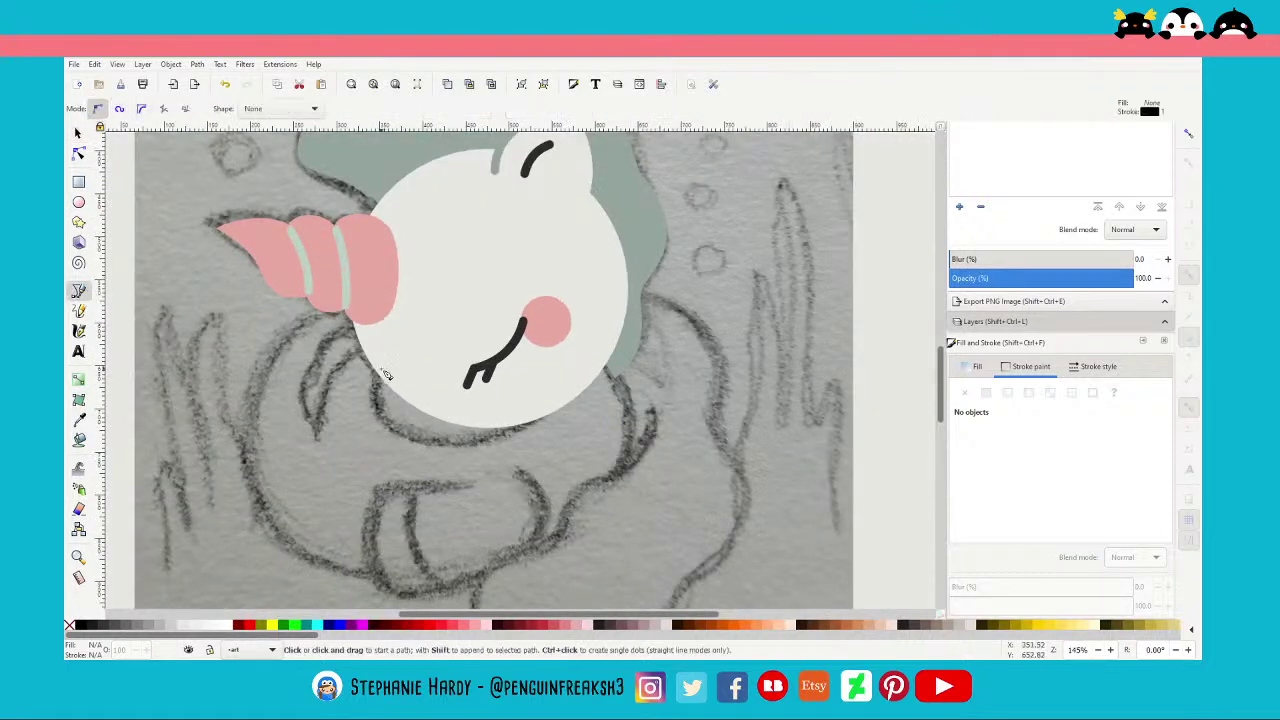
left_click_drag(376, 368, 388, 425)
left_click(540, 420)
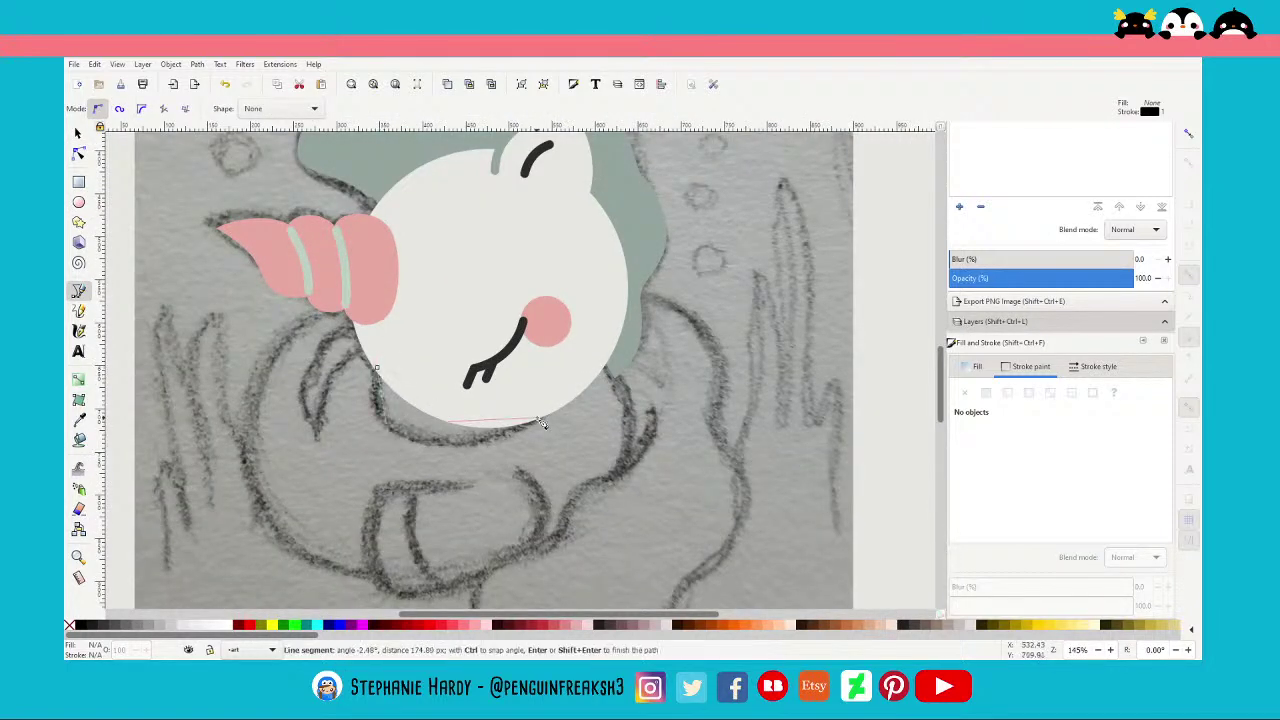
left_click(376, 368)
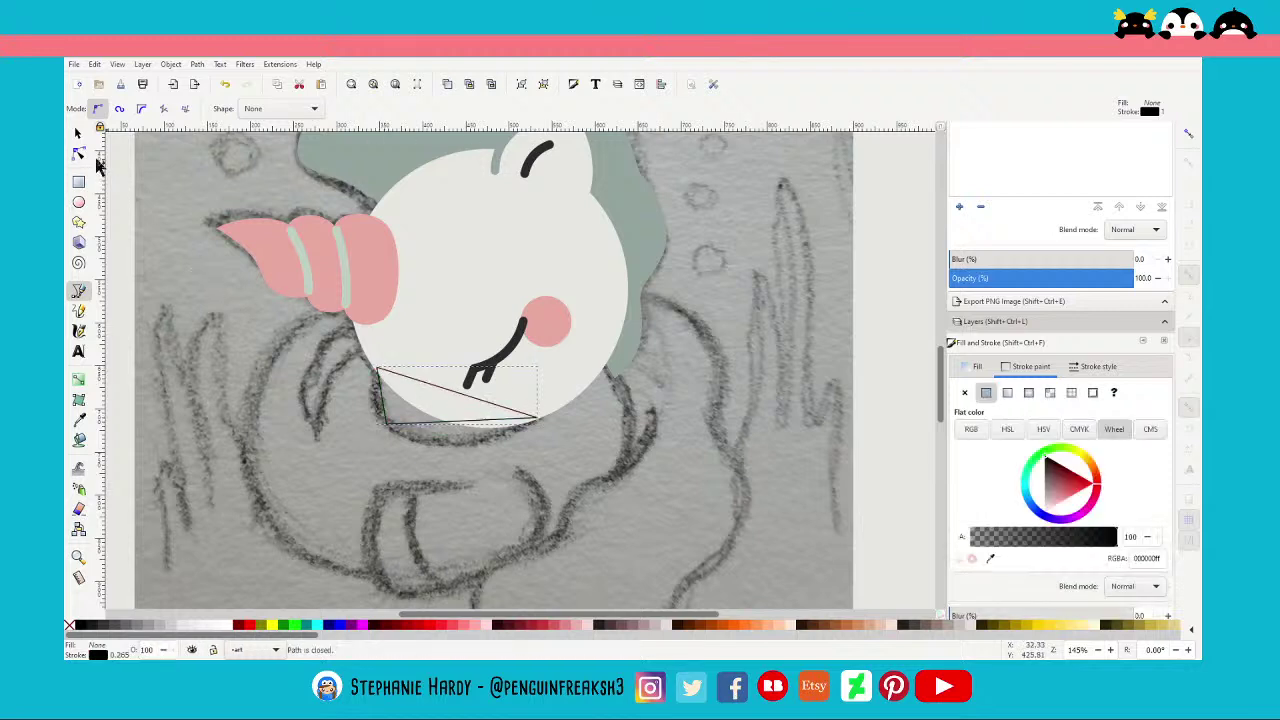
left_click(79, 133)
left_click(245, 110)
Reshape the chin shape's nodes into a downward curve following the sketched chin line
left_click(79, 154)
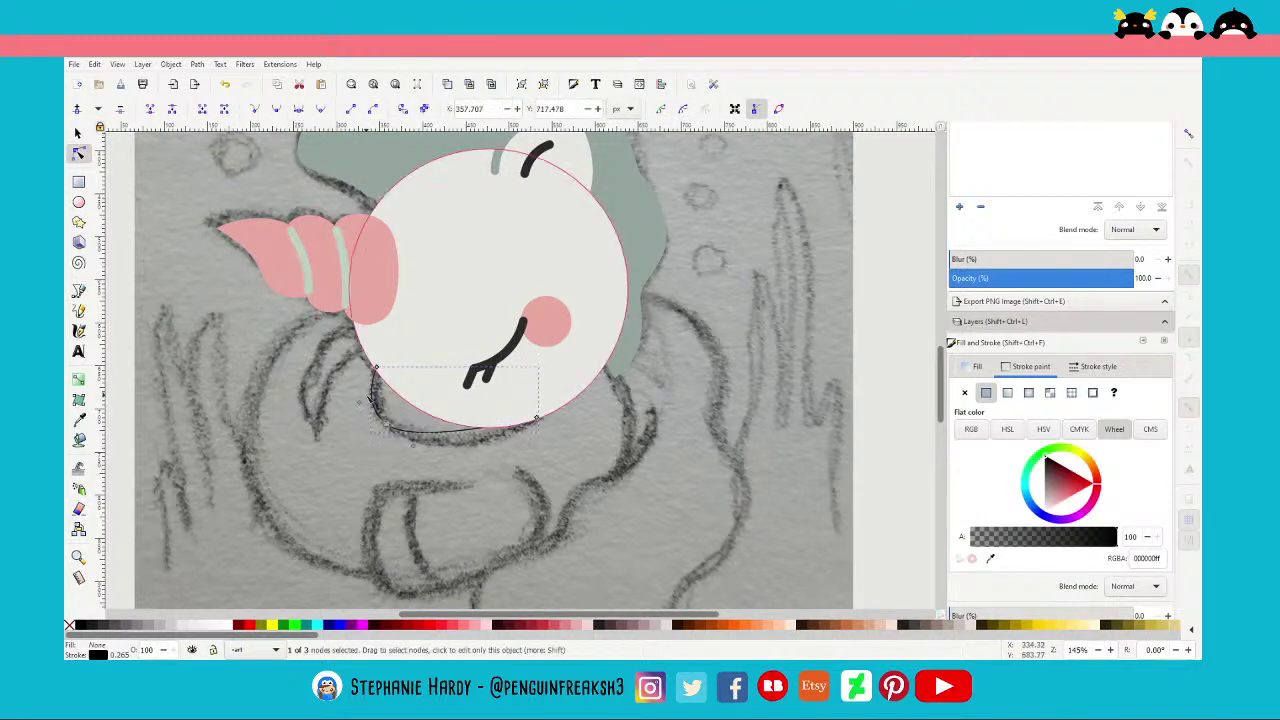
left_click_drag(466, 423, 474, 447)
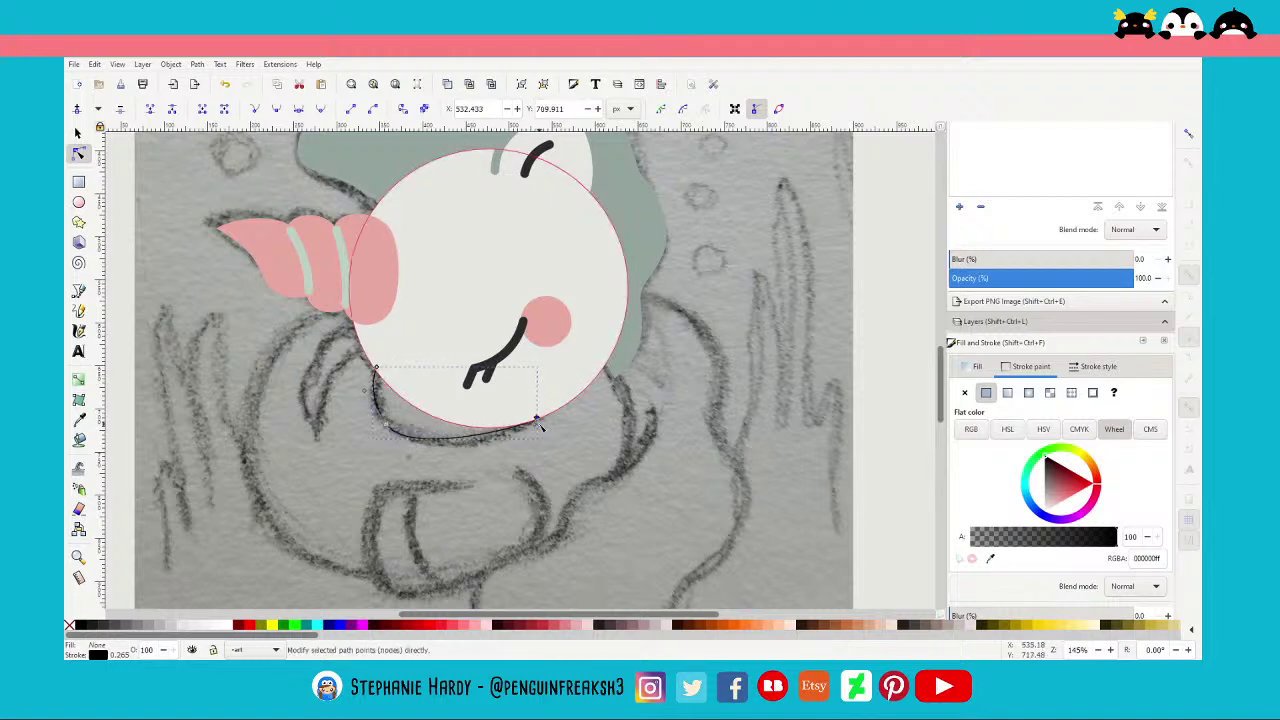
left_click_drag(536, 420, 507, 441)
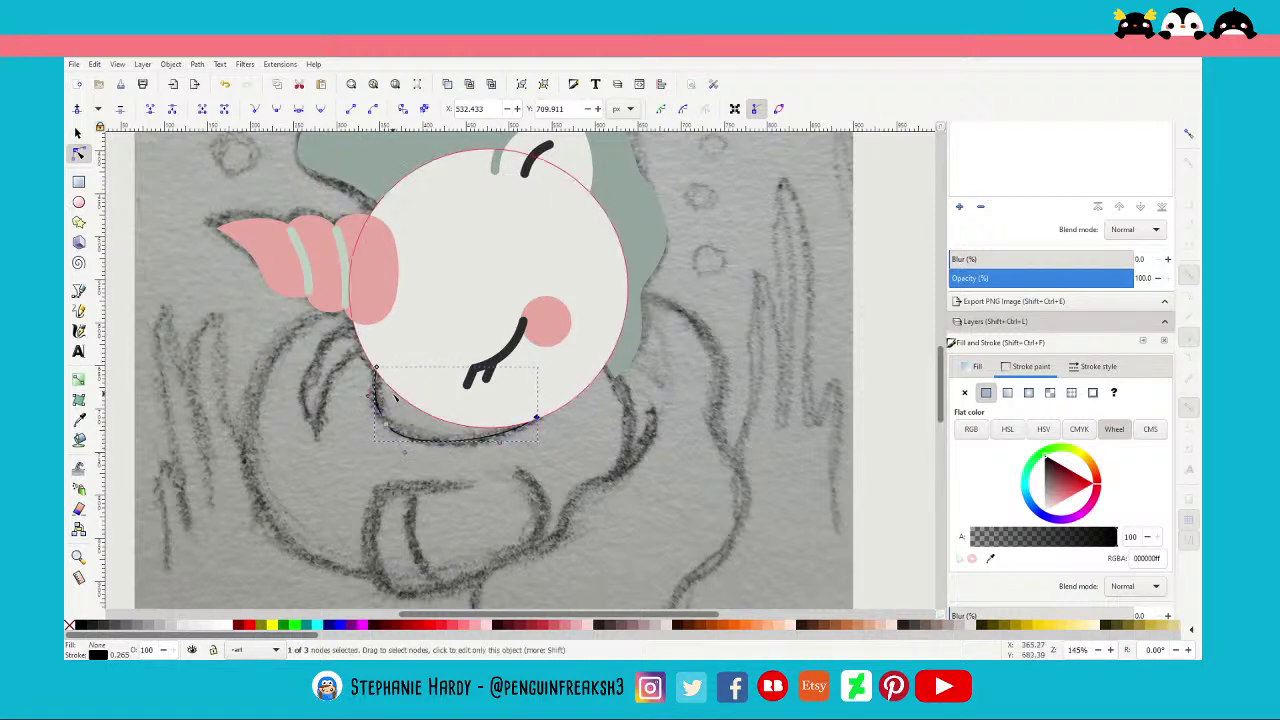
scroll(375, 393, "up", 5, "ctrl")
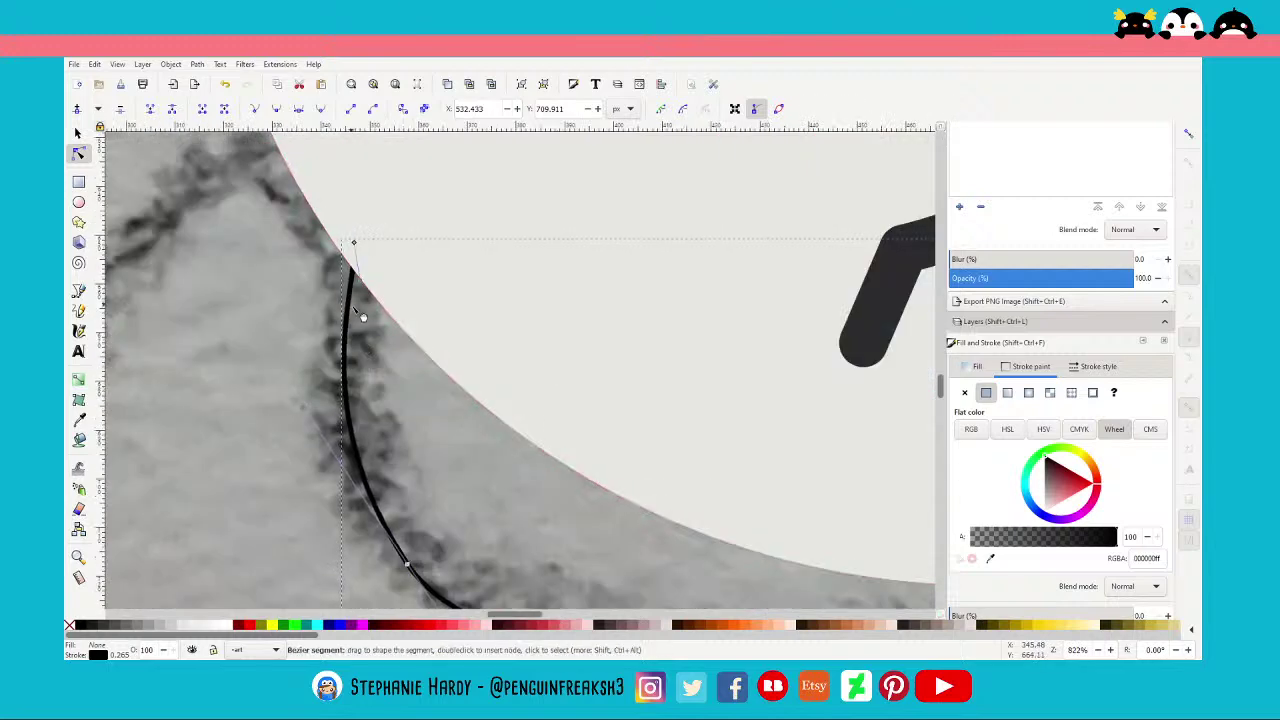
mouse_move(353, 242)
left_mouse_down()
mouse_move(341, 224)
mouse_move(353, 362)
left_mouse_up()
scroll(353, 362, "down", 2, "ctrl")
scroll(357, 414, "down", 1, "ctrl")
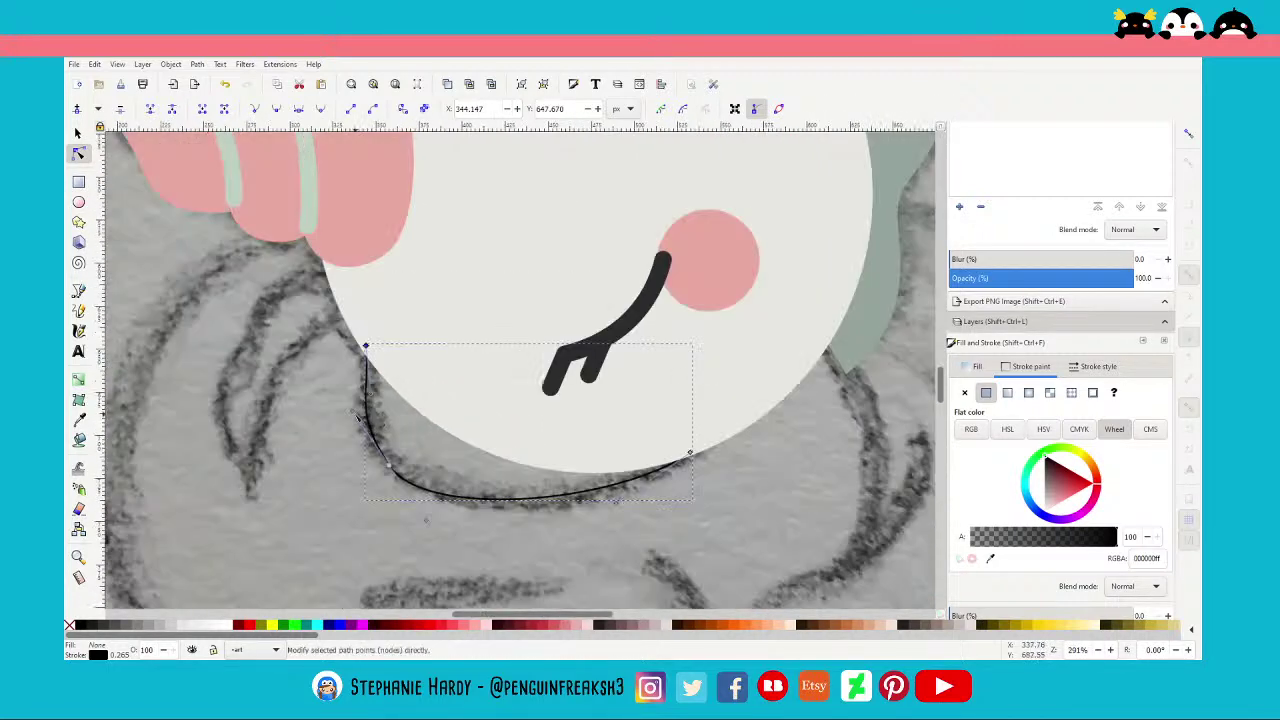
left_click_drag(353, 412, 354, 427)
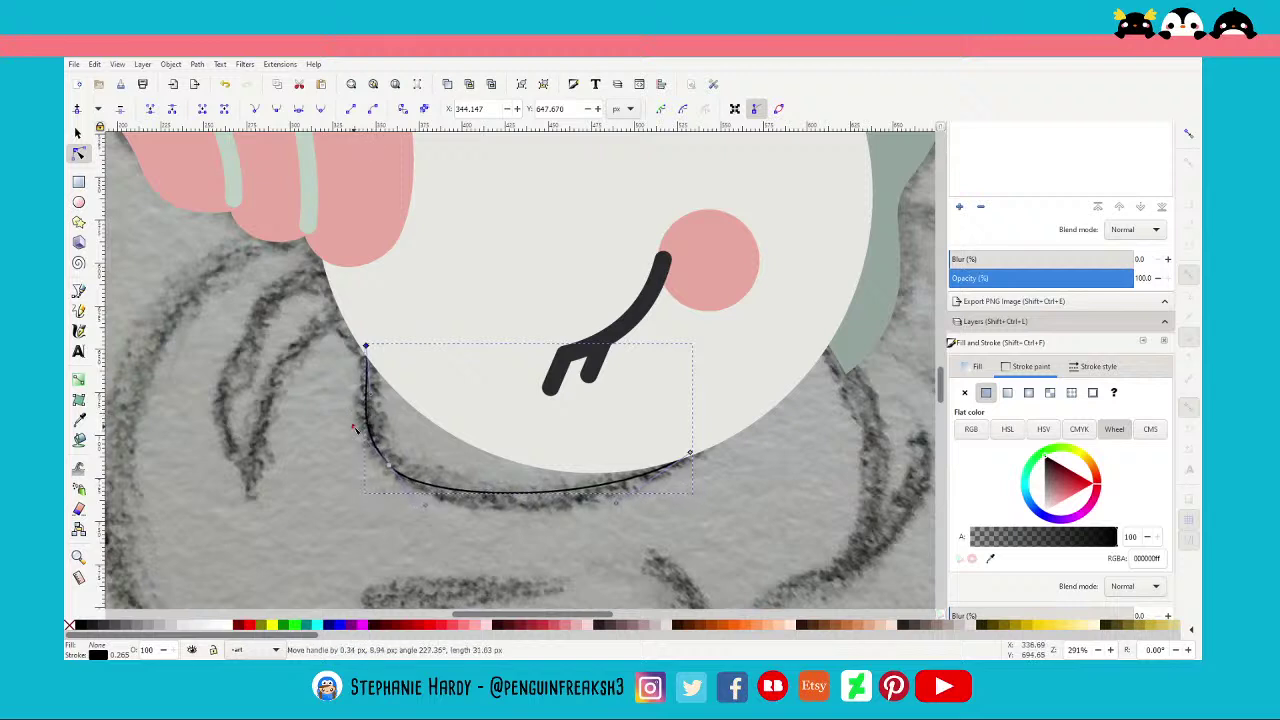
left_click_drag(388, 465, 399, 478)
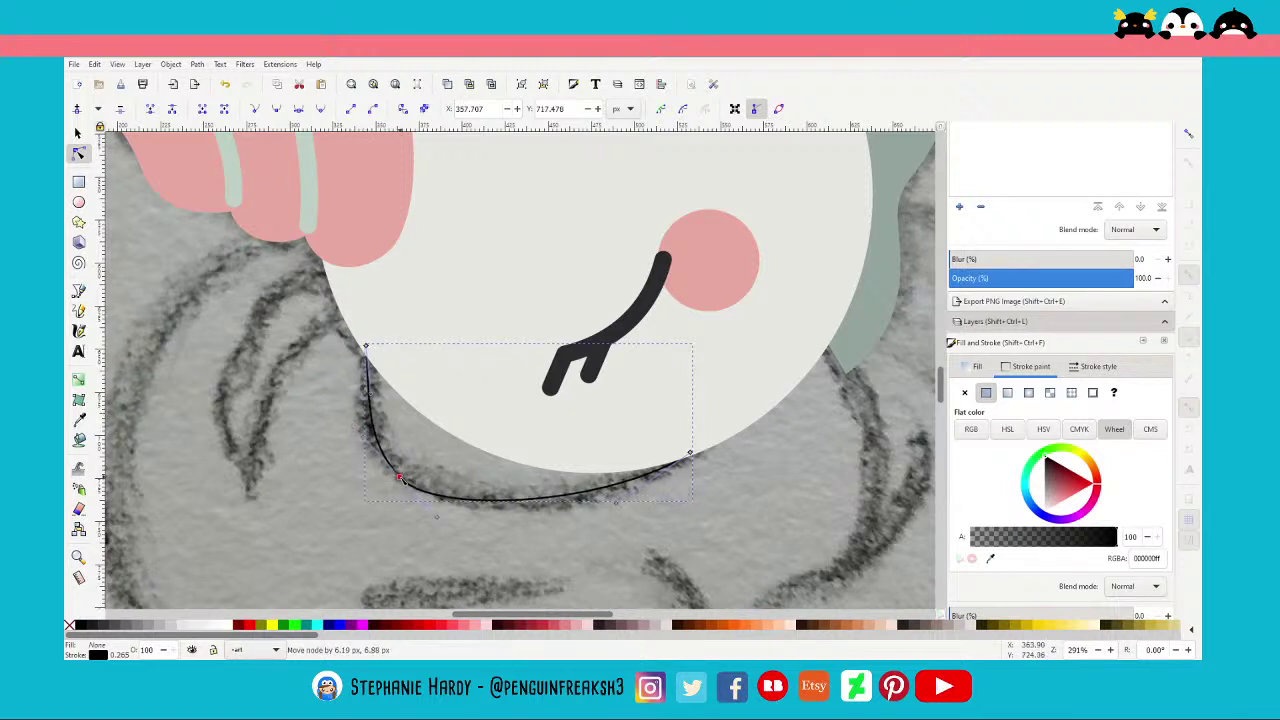
left_click_drag(363, 437, 352, 443)
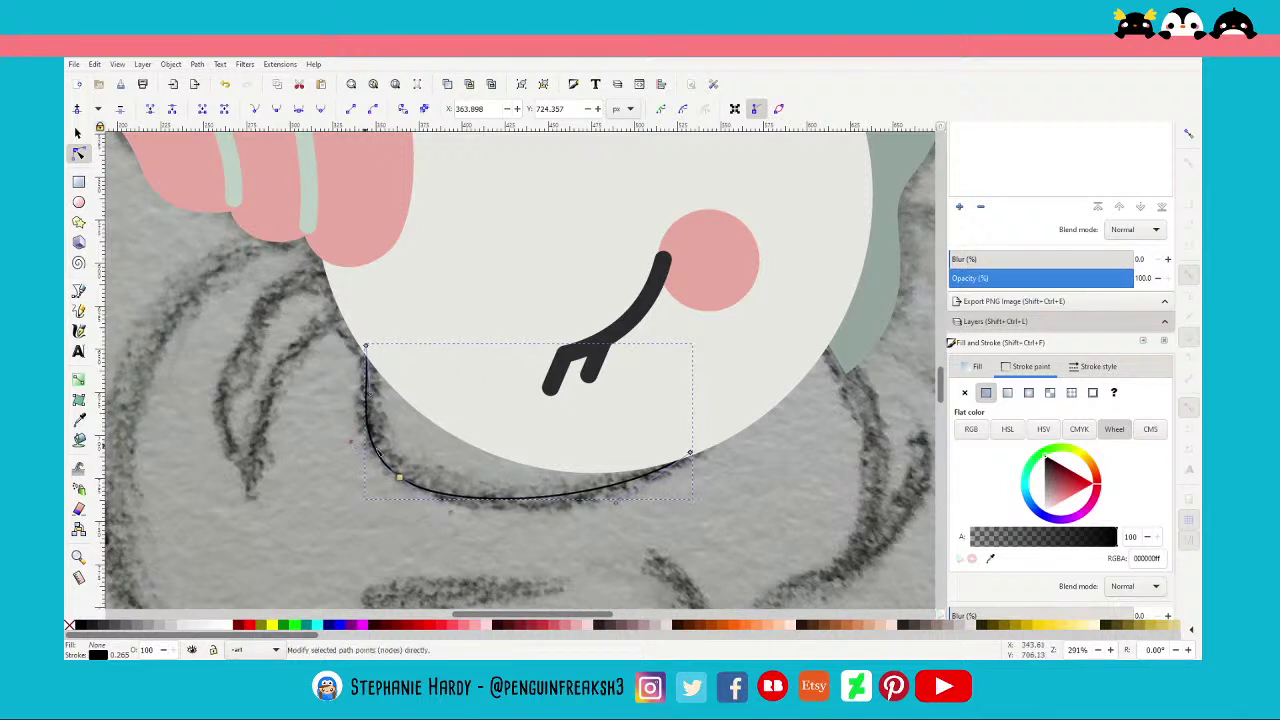
left_click_drag(615, 501, 603, 520)
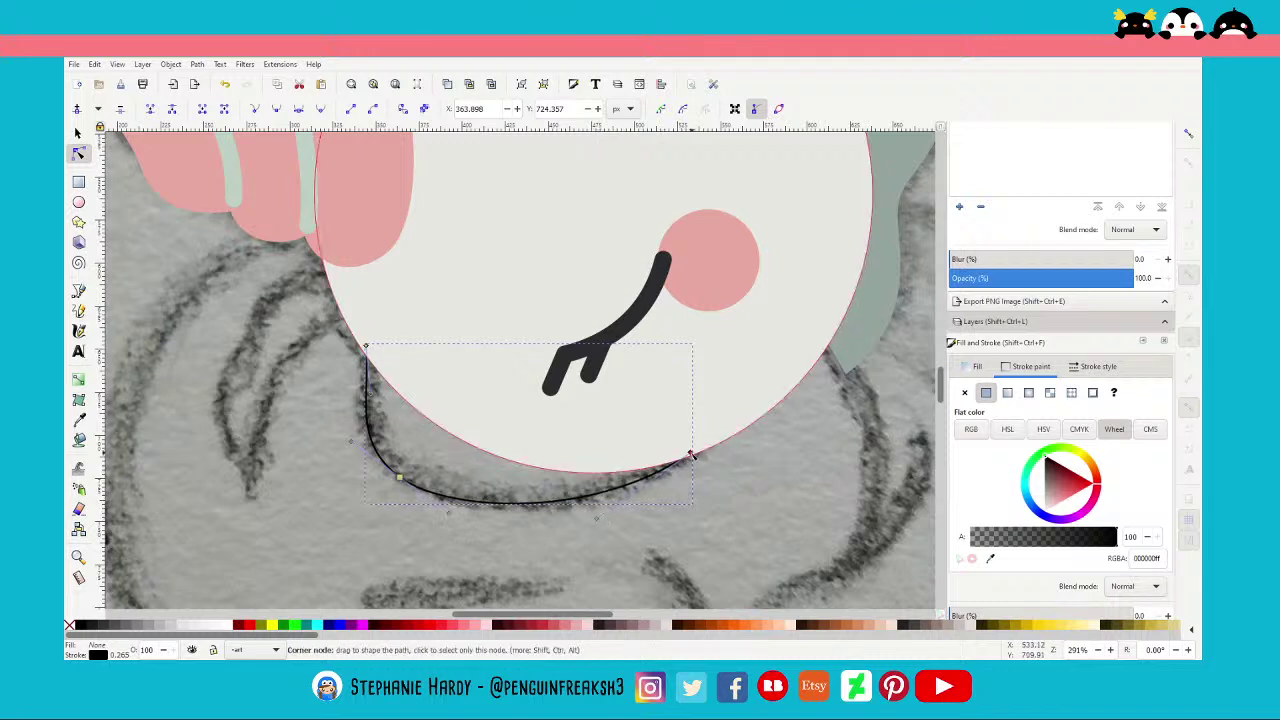
left_click_drag(689, 453, 710, 445)
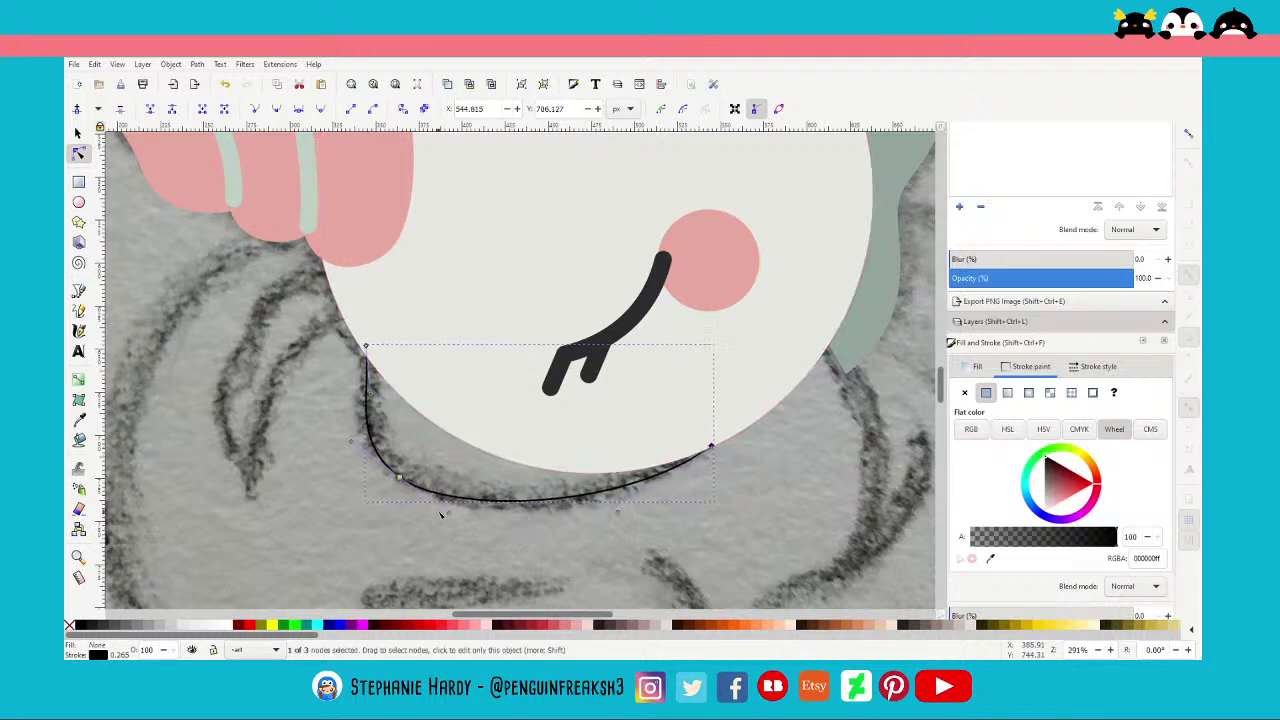
left_click_drag(447, 514, 449, 519)
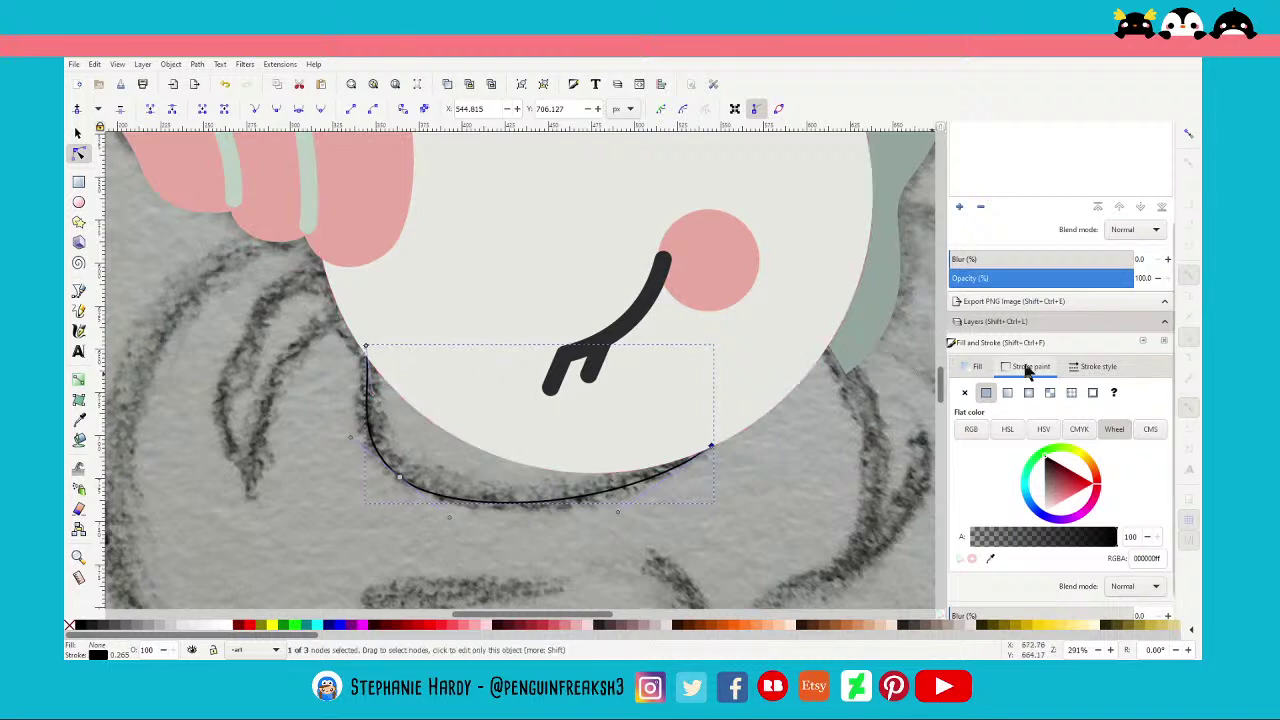
Fill the chin shape with the head's off-white colour, deselect it, and zoom out
left_click(975, 366)
left_click(986, 392)
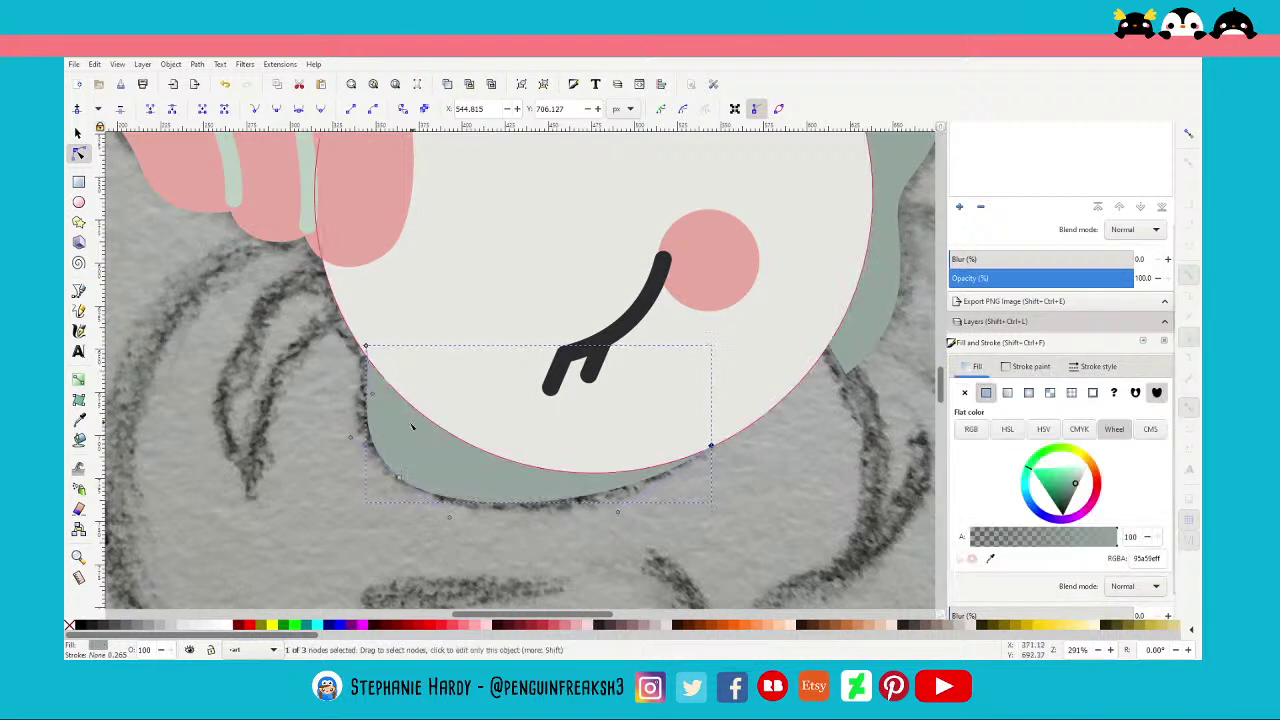
left_click(990, 558)
left_click(780, 366)
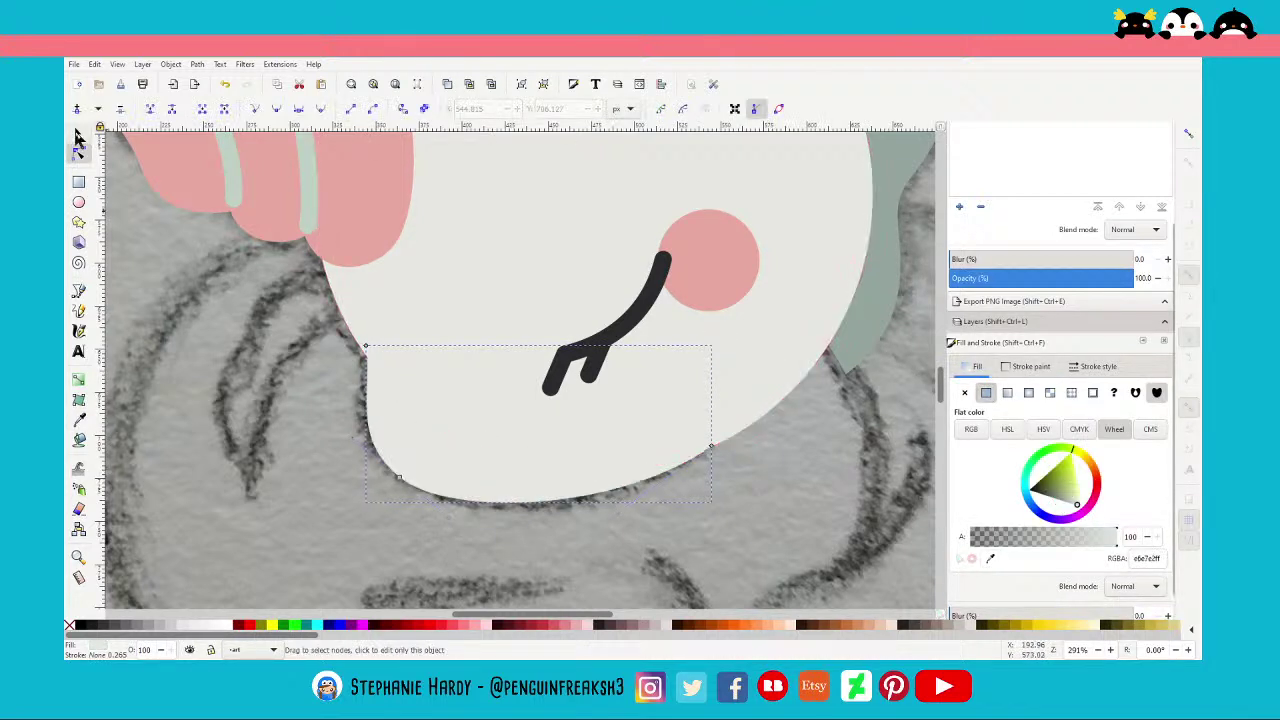
left_click(79, 135)
key("Escape")
key("5")
scroll(566, 458, "down", 1)
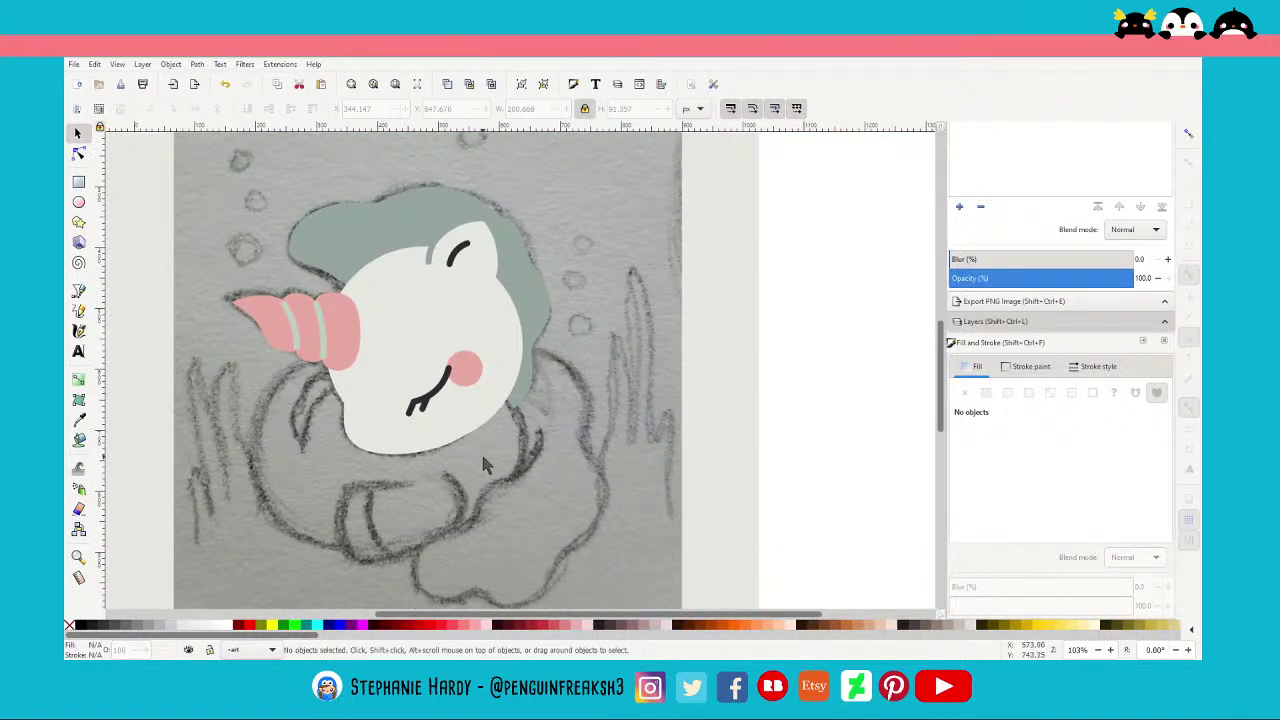
scroll(300, 414, "up", 2)
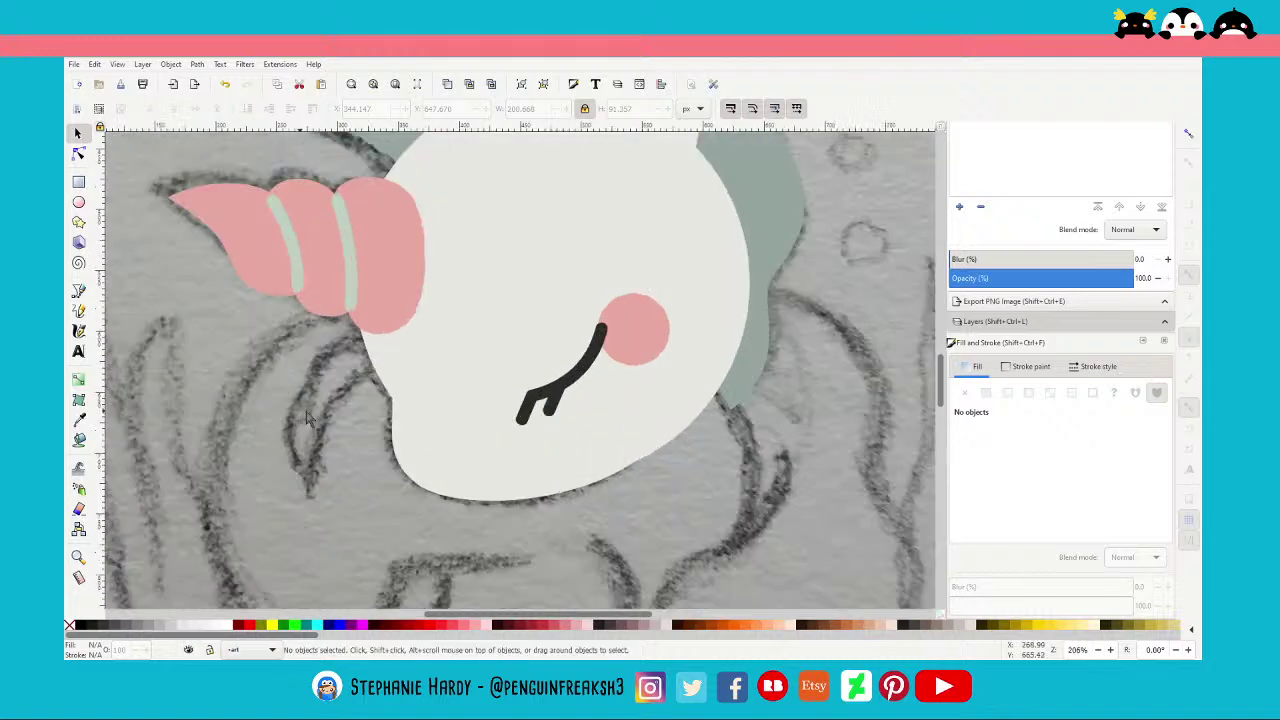
Start a Bezier path from the face's left edge down to the bottom of the mane curl
left_click(79, 292)
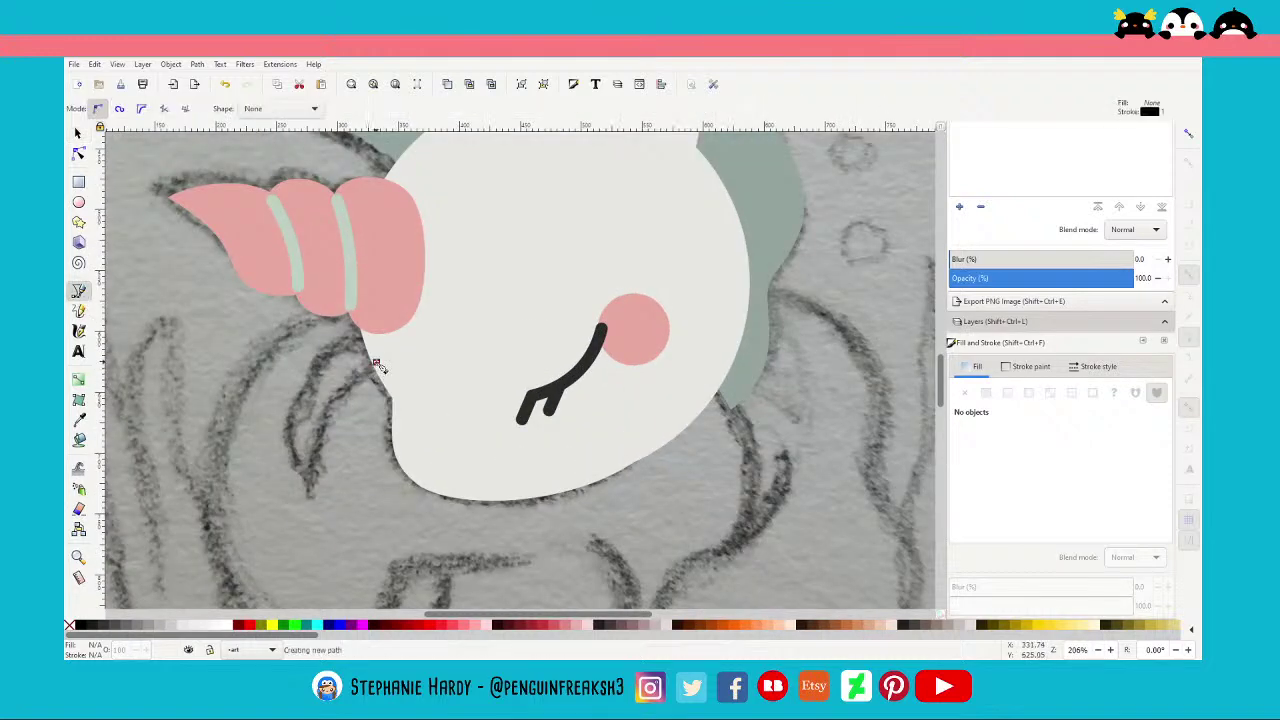
left_click(376, 362)
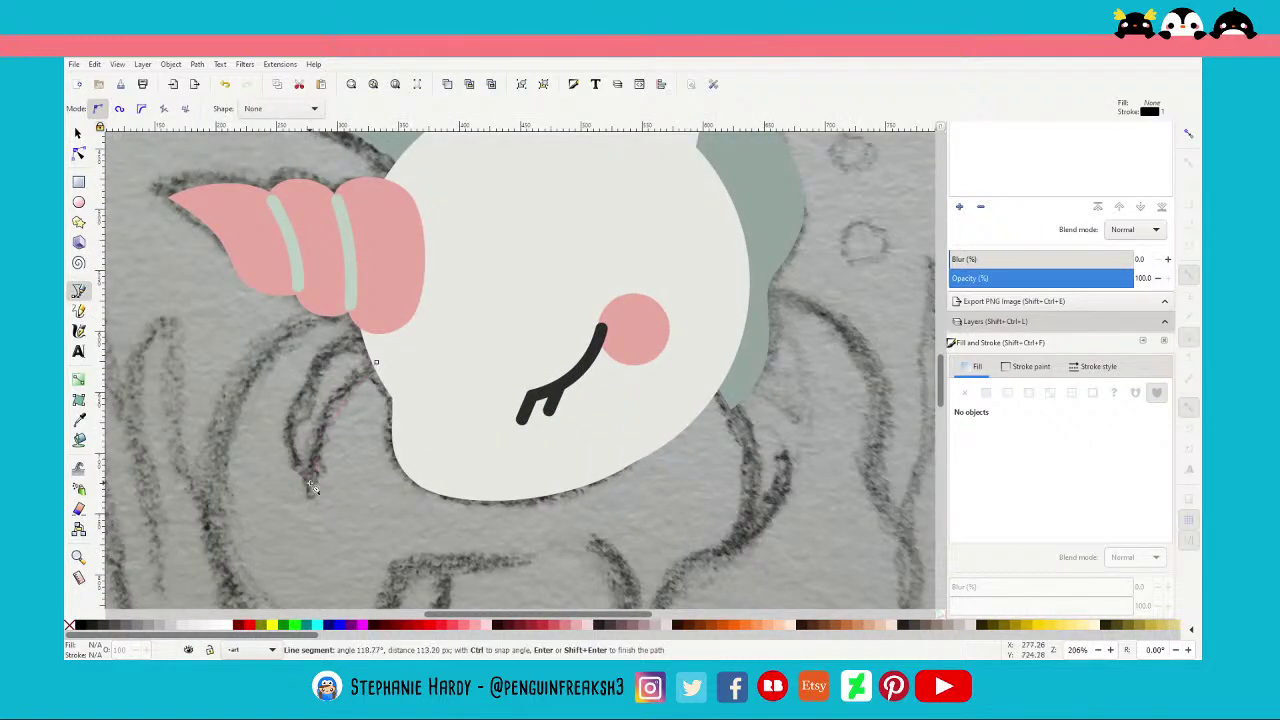
left_click(312, 491)
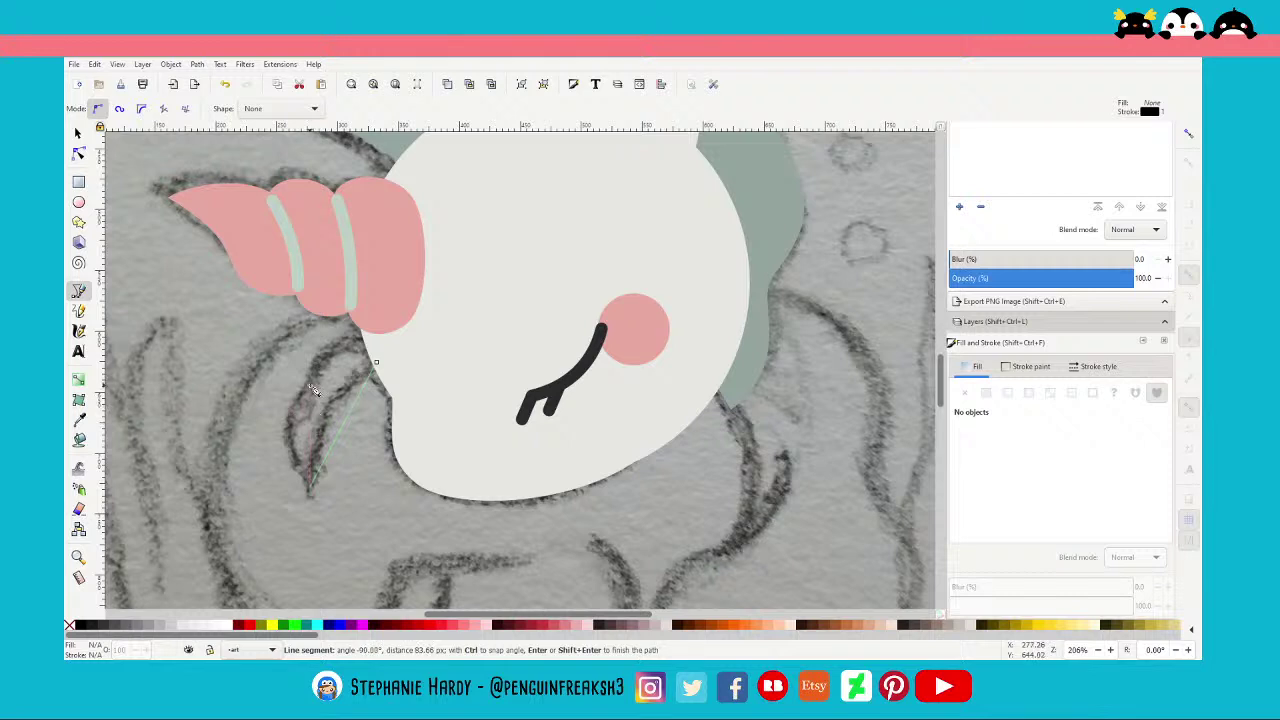
Close the strand outline under the horn and make its left-side nodes smooth
left_click(306, 391)
left_click(365, 333)
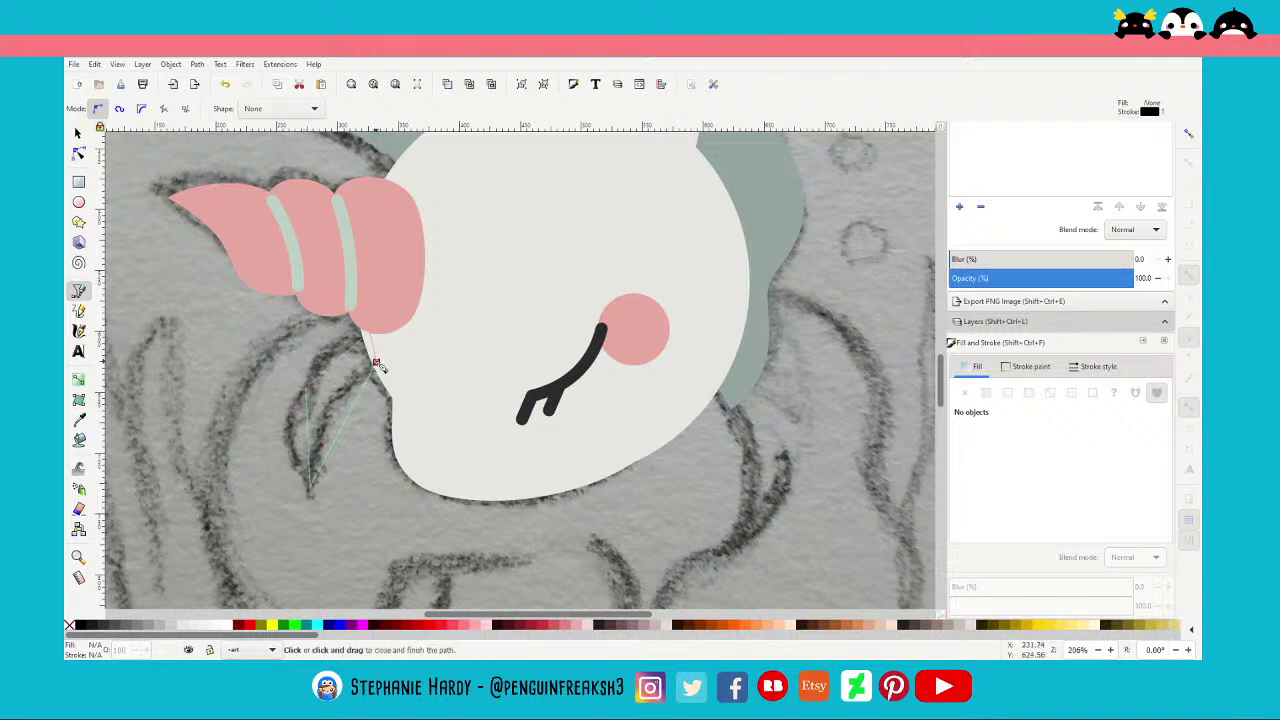
left_click(376, 362)
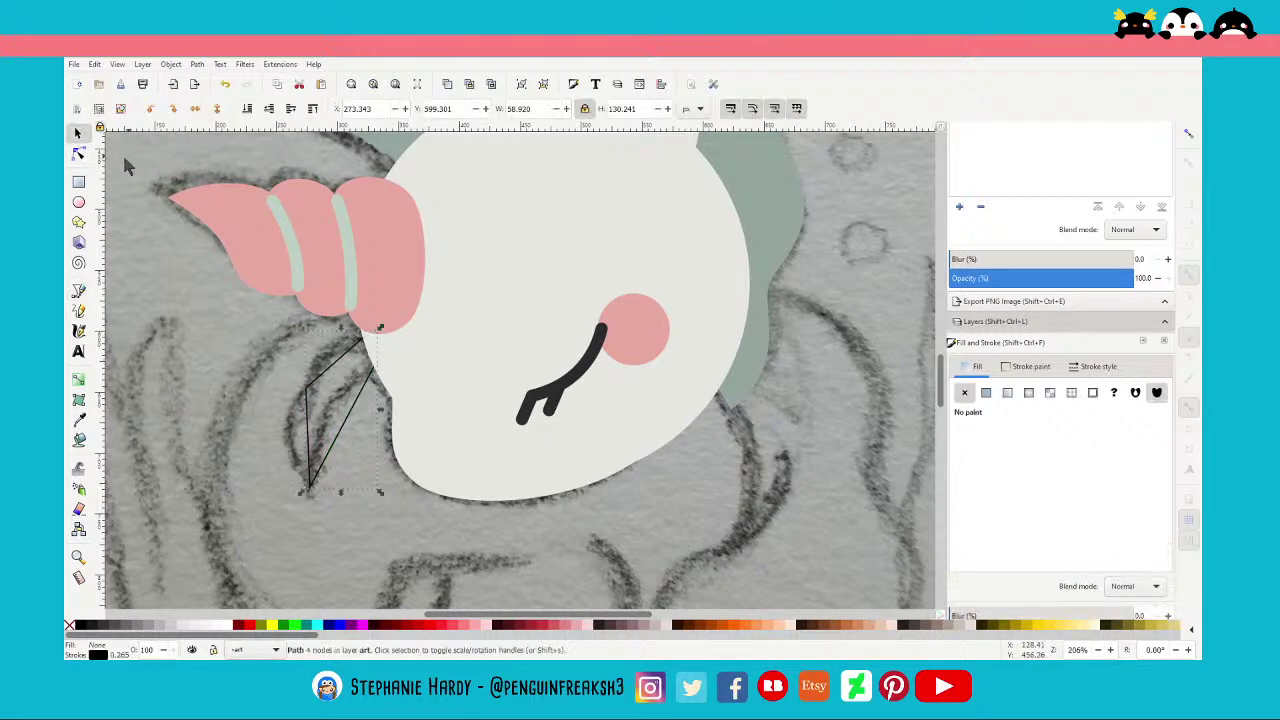
left_click(78, 153)
left_click_drag(196, 275, 311, 414)
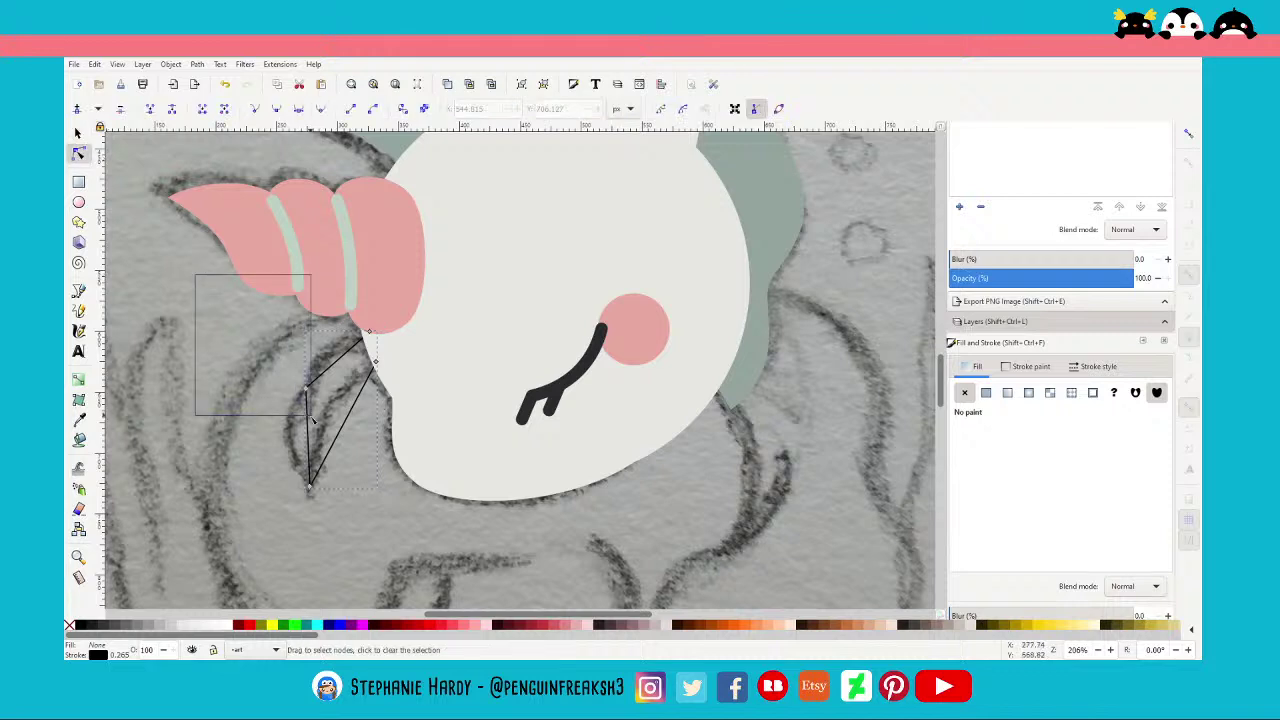
left_click(296, 109)
Bend the strand's left and inner edges into curves following the sketch
left_click_drag(318, 376, 319, 380)
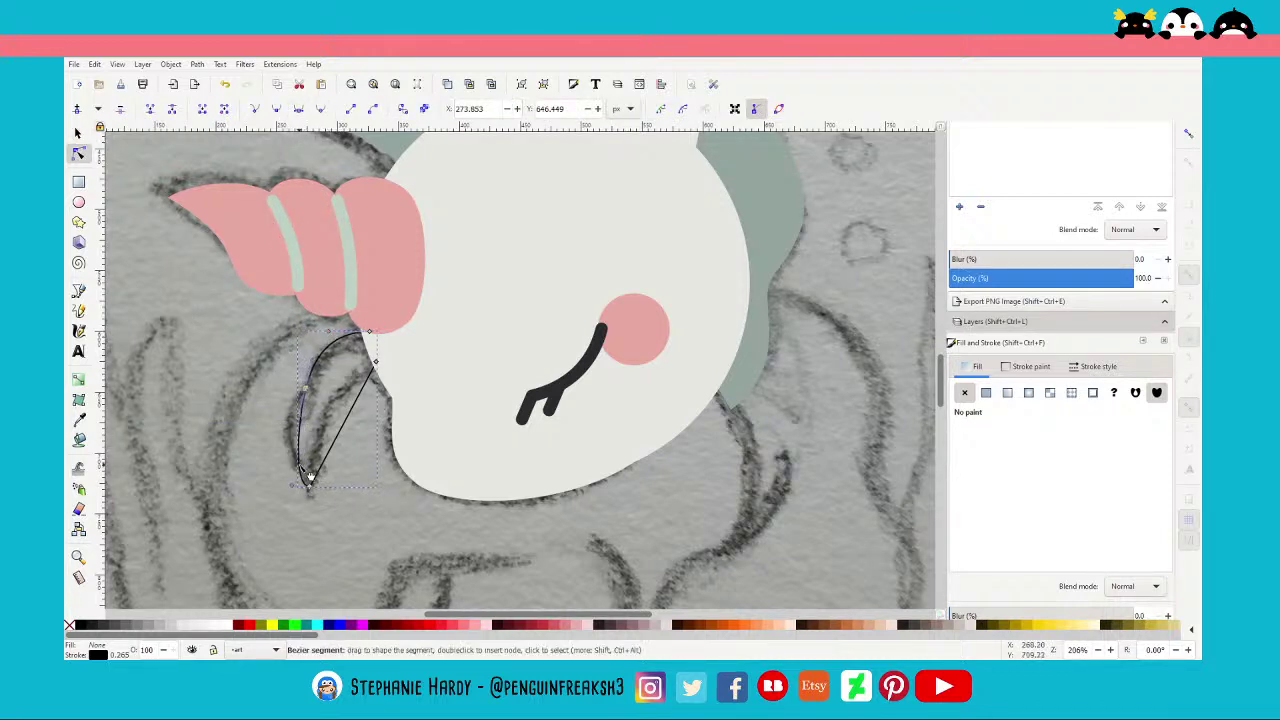
left_click_drag(305, 478, 263, 427)
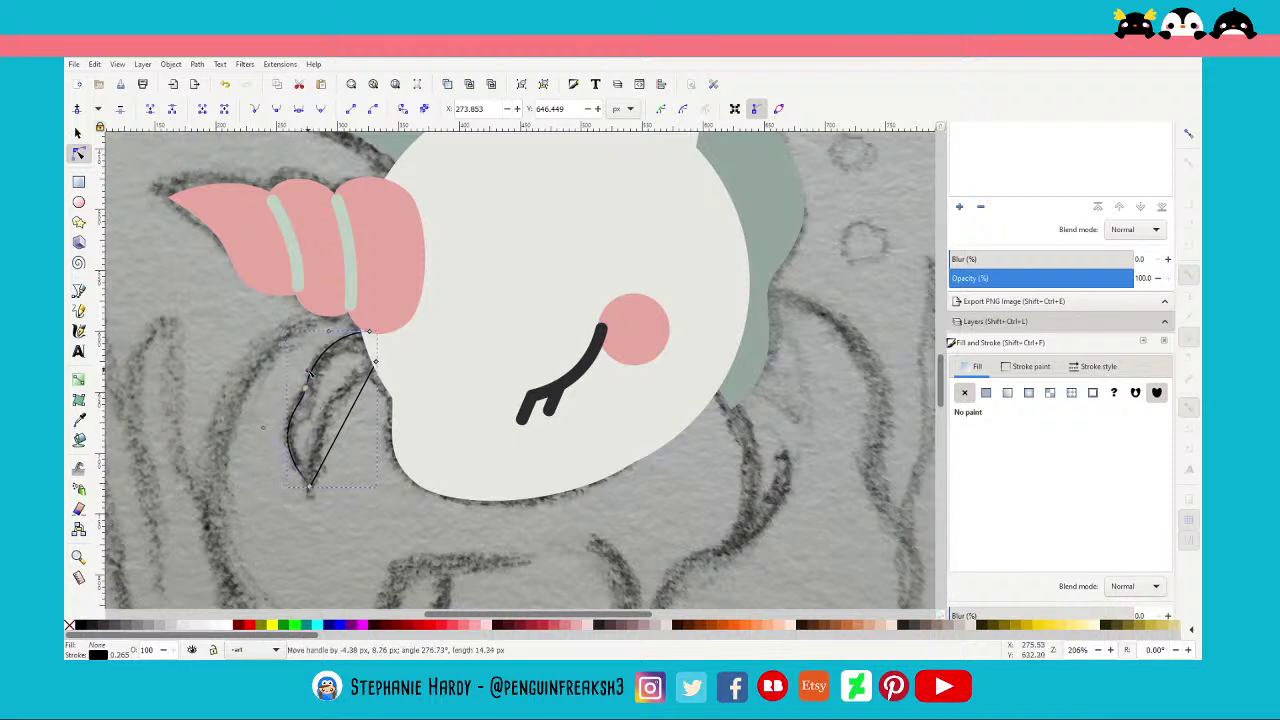
left_click_drag(358, 425, 312, 444)
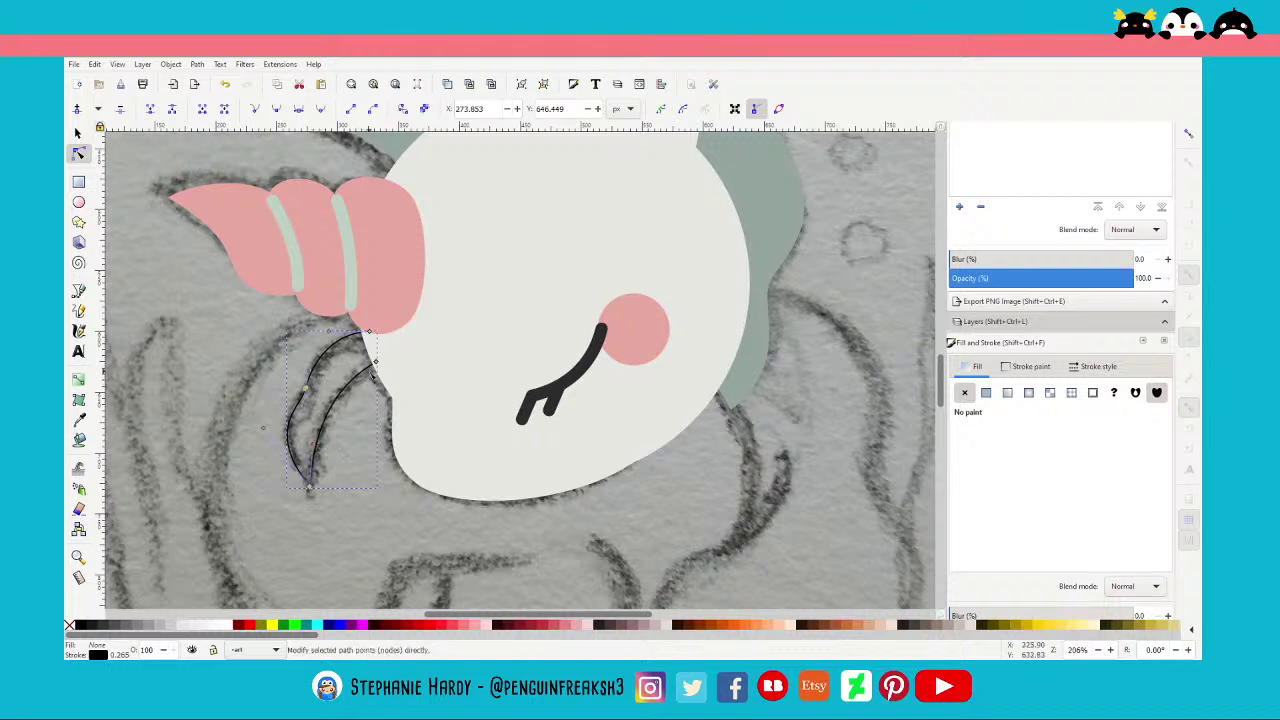
left_click(377, 365)
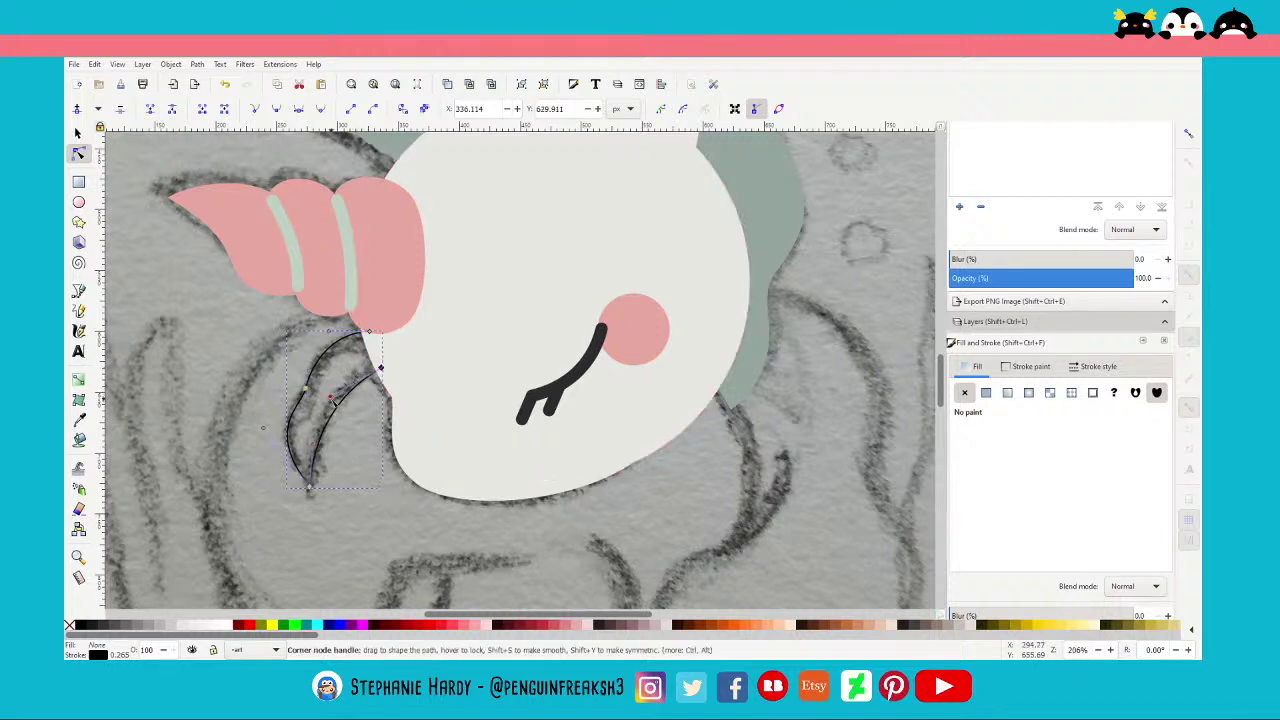
left_click_drag(331, 397, 324, 387)
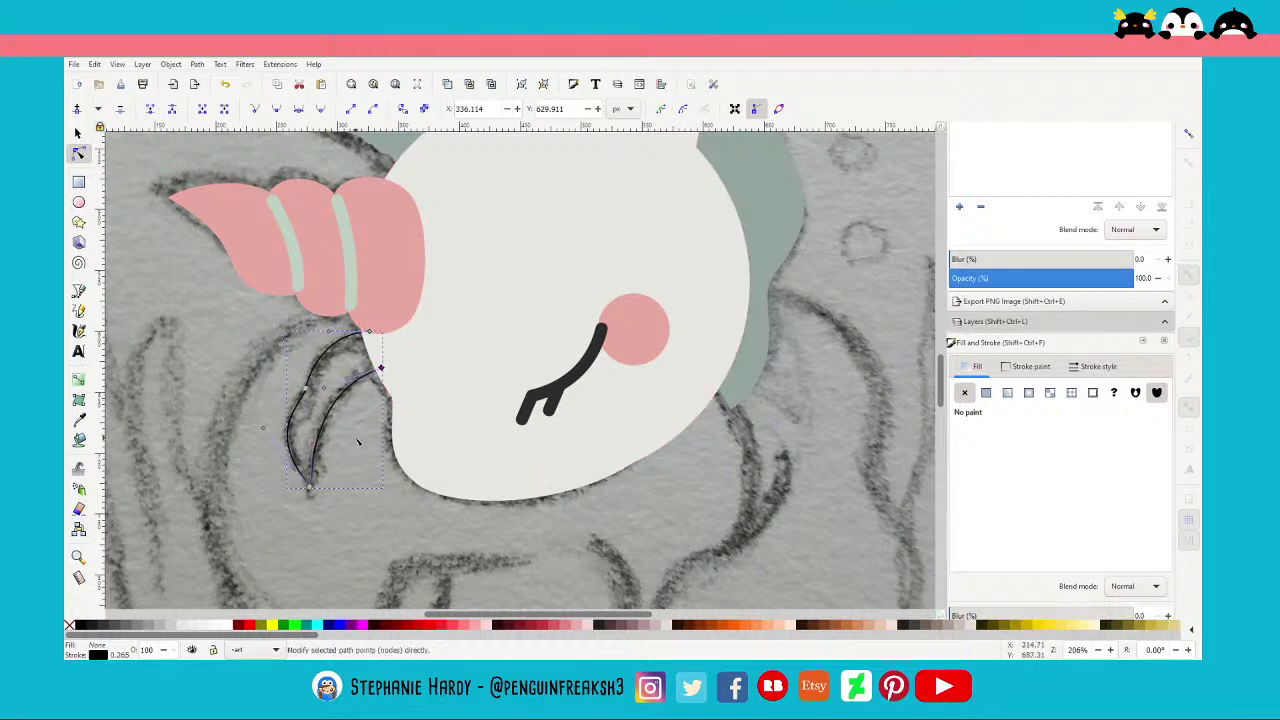
Fill the strand flat with the sampled grey-green mane colour and deselect it
left_click(986, 392)
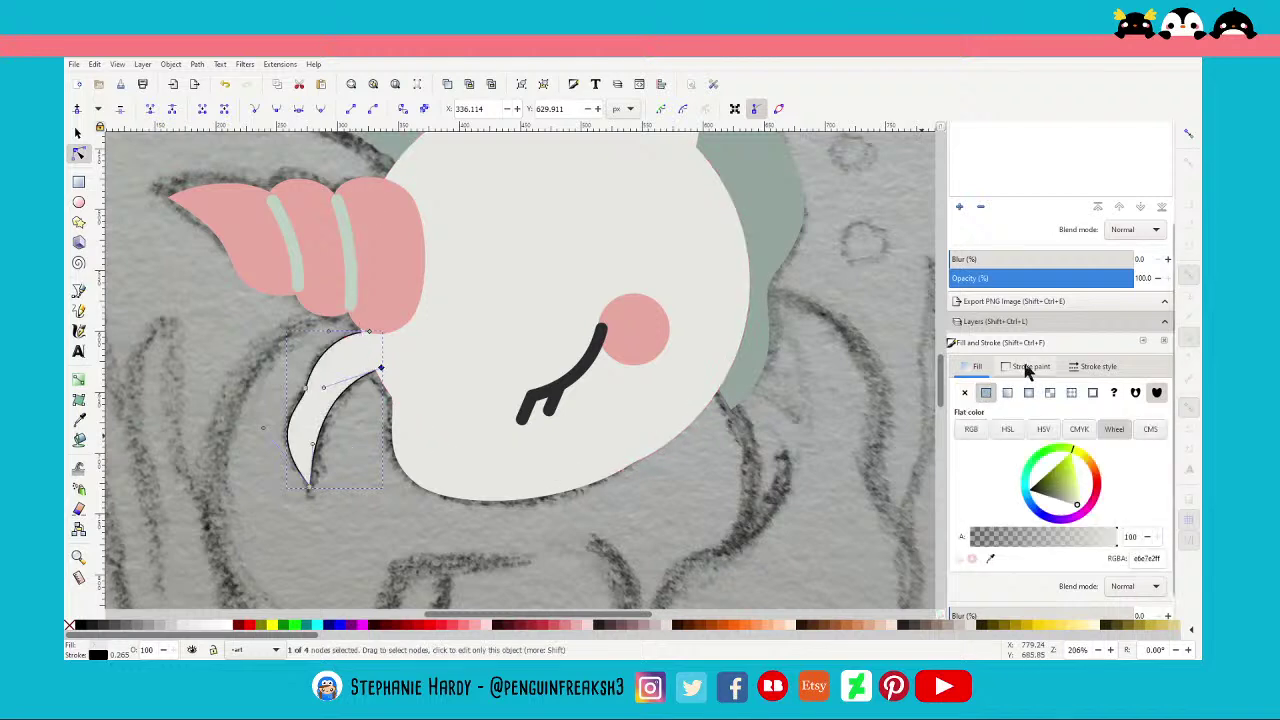
key("d")
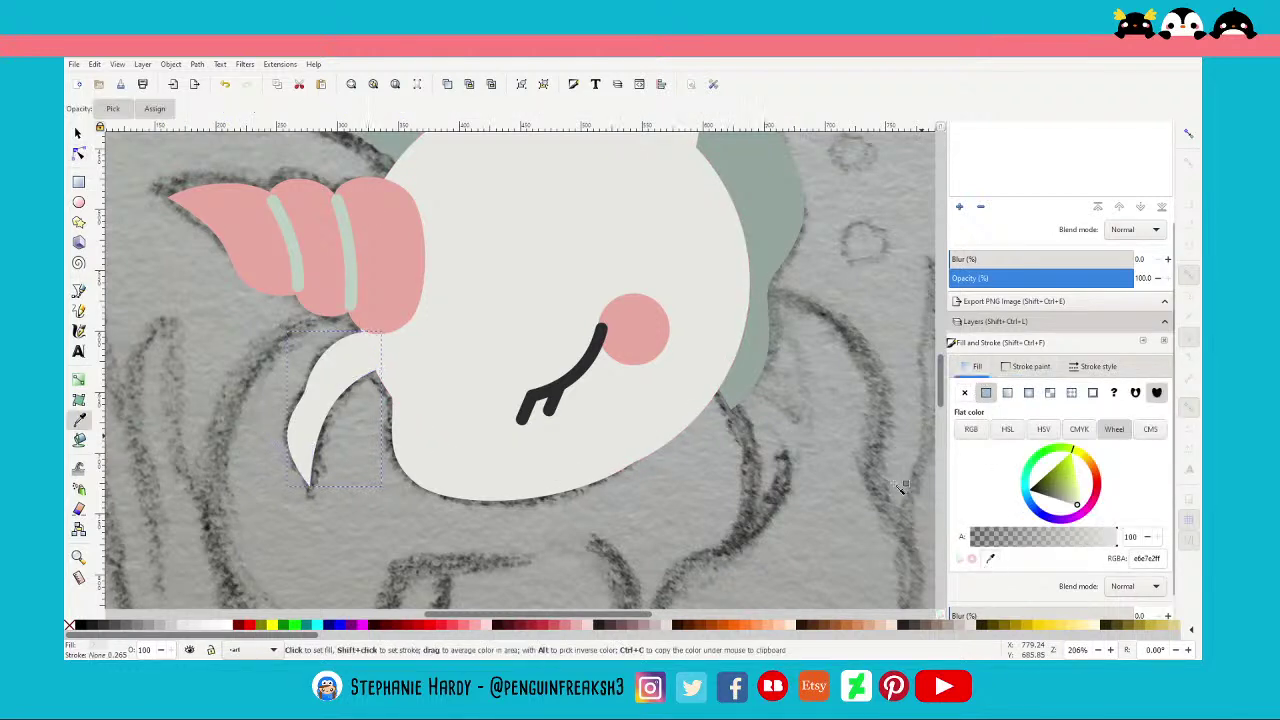
left_click(780, 210)
left_click(77, 133)
left_click(362, 453)
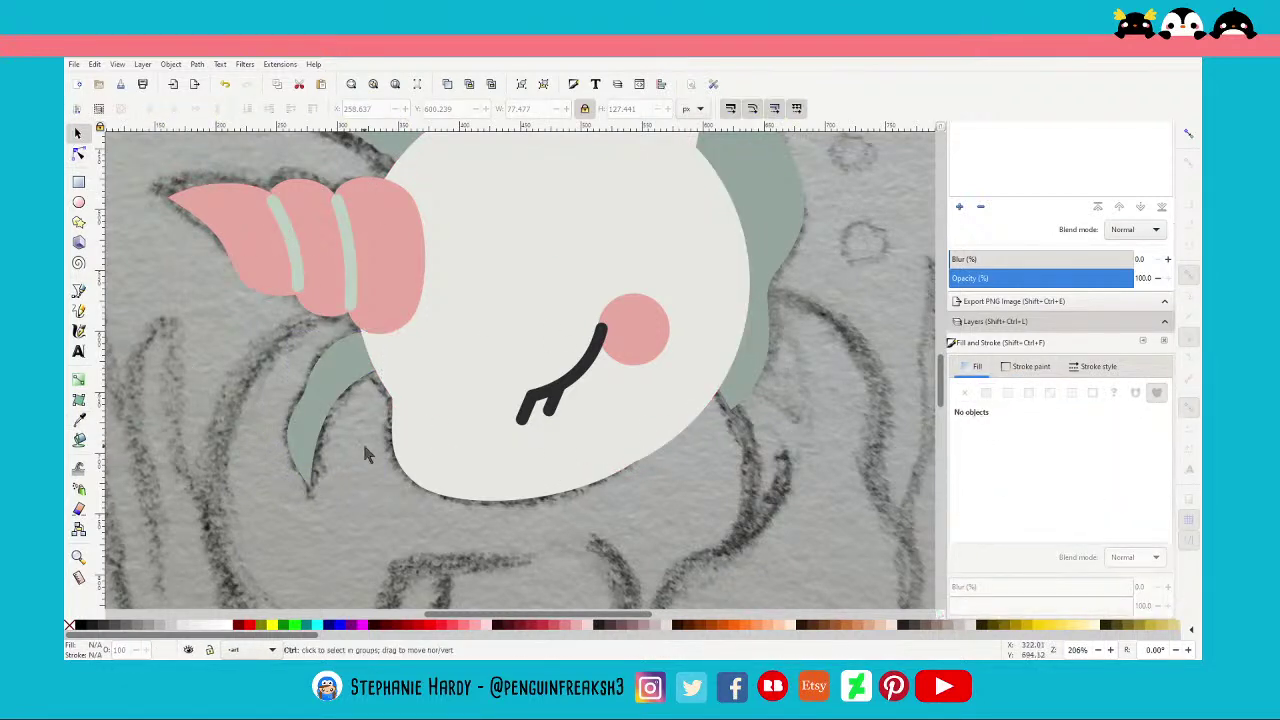
scroll(365, 440, "down", 3, "ctrl")
Save the drawing
scroll(367, 415, "up", 1, "ctrl")
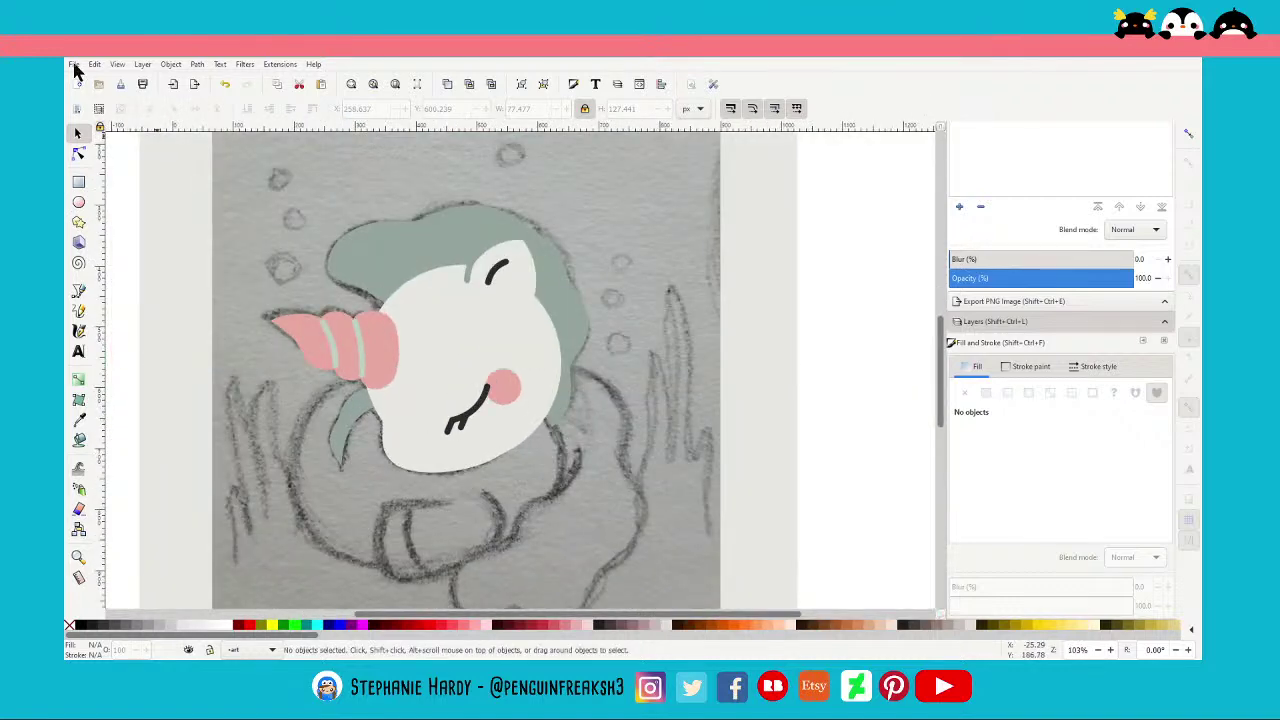
key("ctrl+s")
scroll(485, 370, "down", 1, "ctrl")
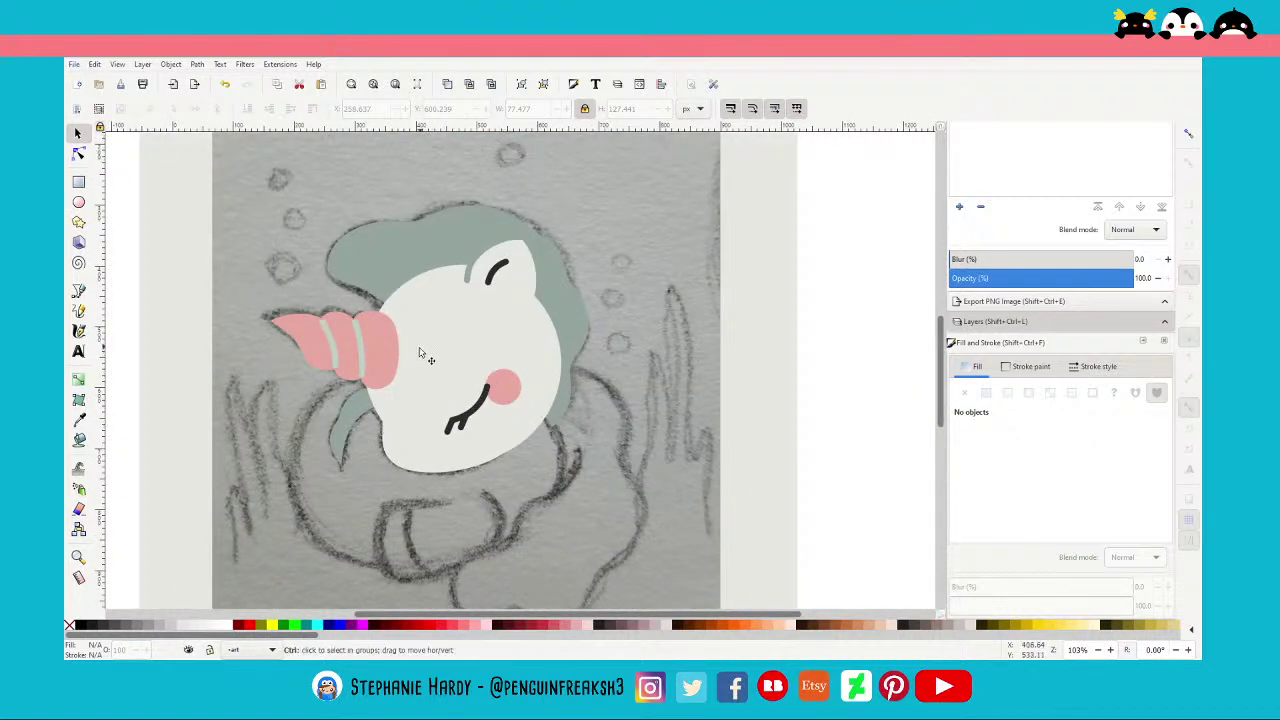
Give the small ear stroke the light sage swatch colour and save again
left_click(467, 305)
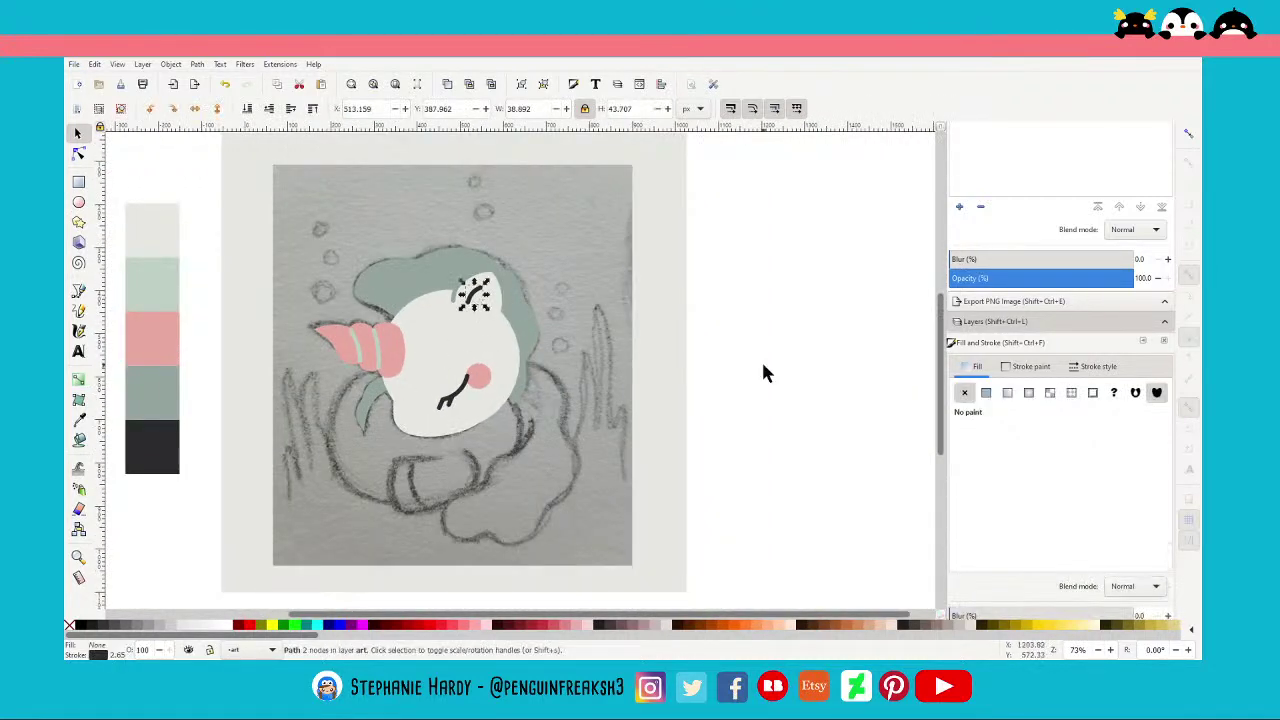
left_click(1031, 366)
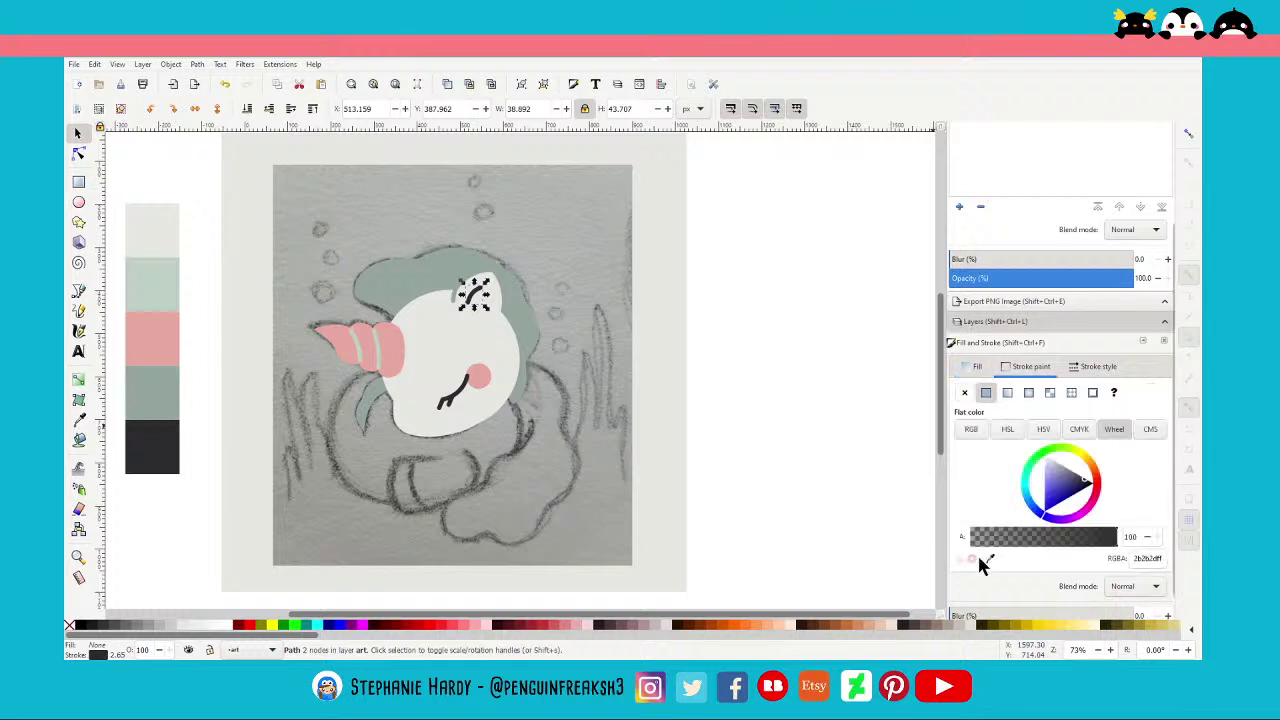
left_click(990, 558)
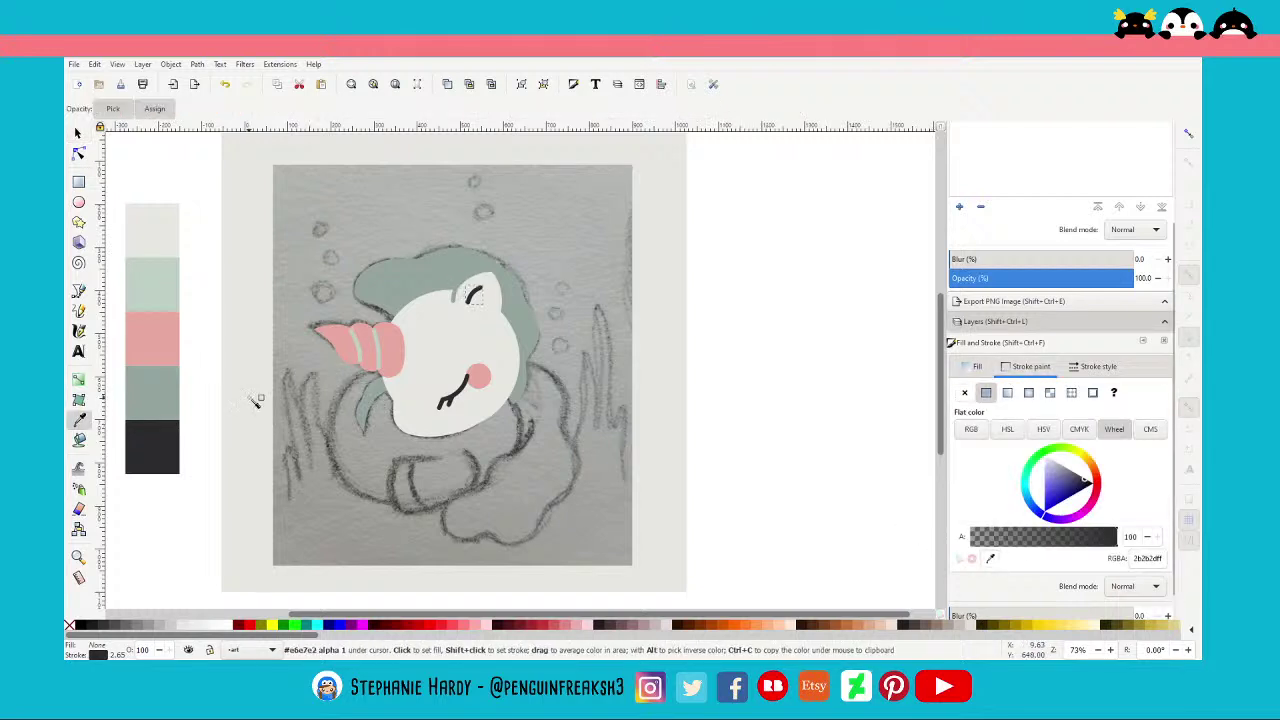
left_click(172, 300)
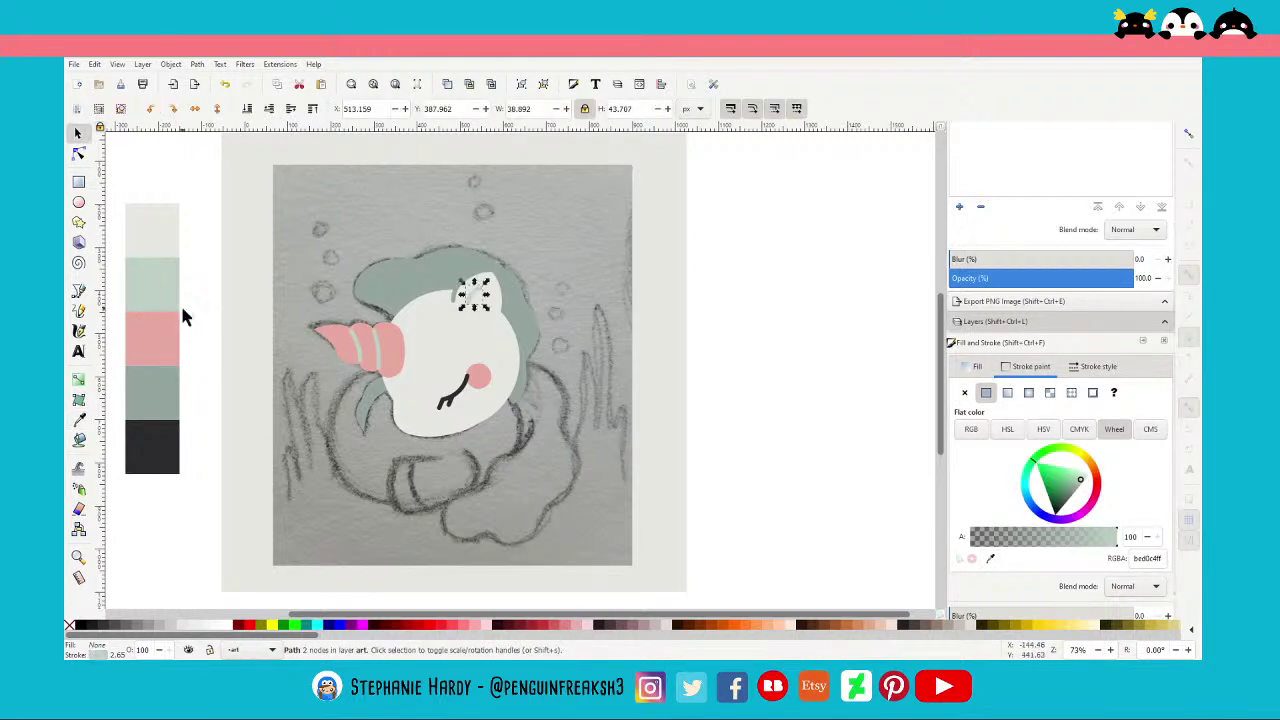
left_click(543, 447)
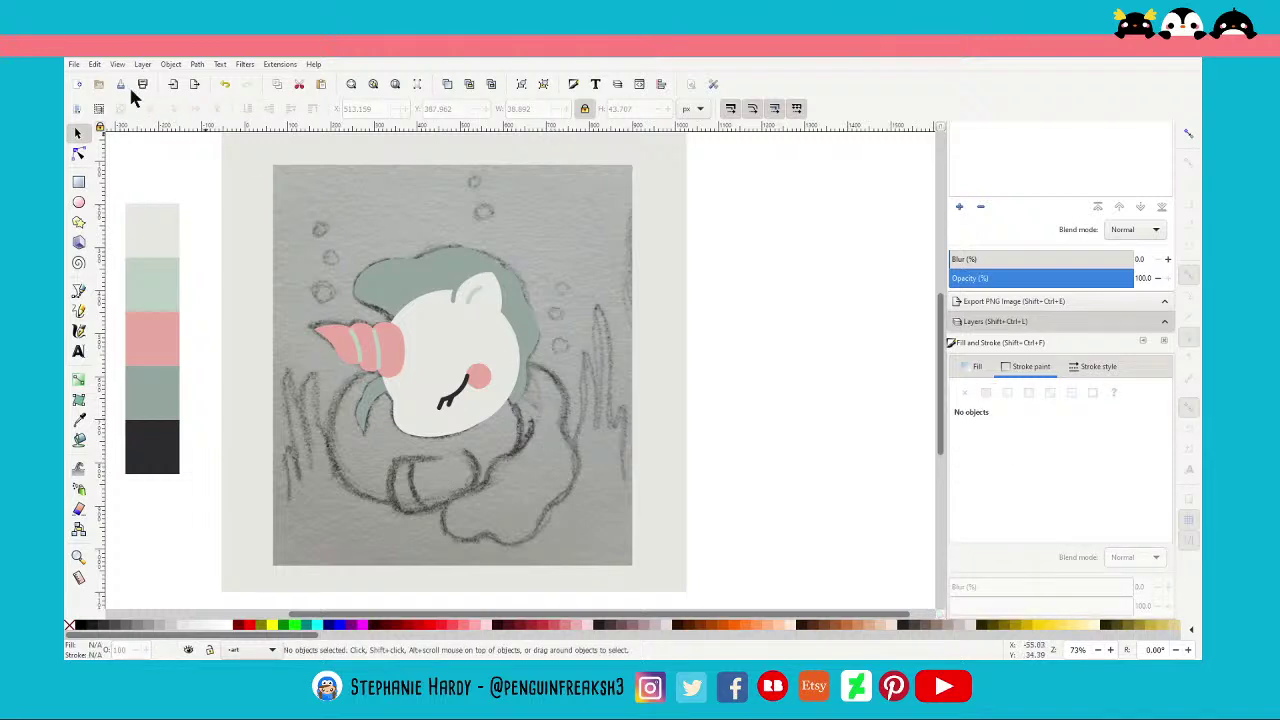
key("ctrl+s")
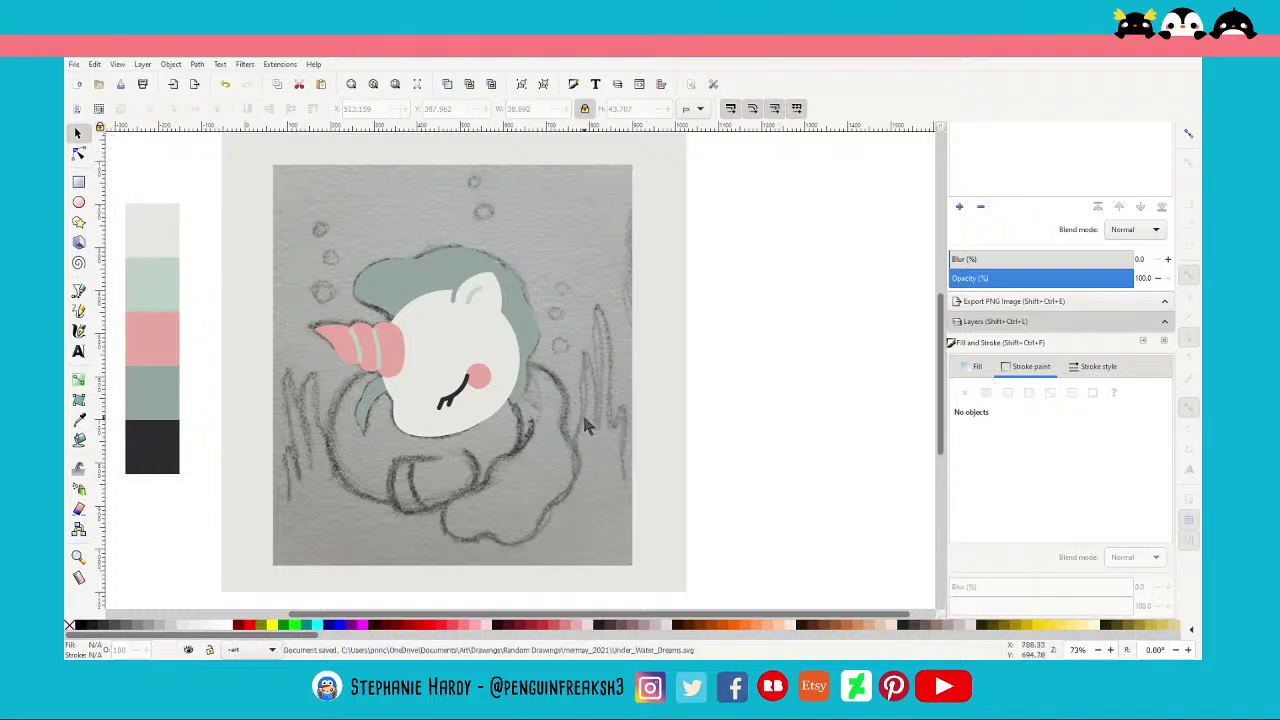
Raise the teal mane above the white face, then send it back behind
left_click(435, 275)
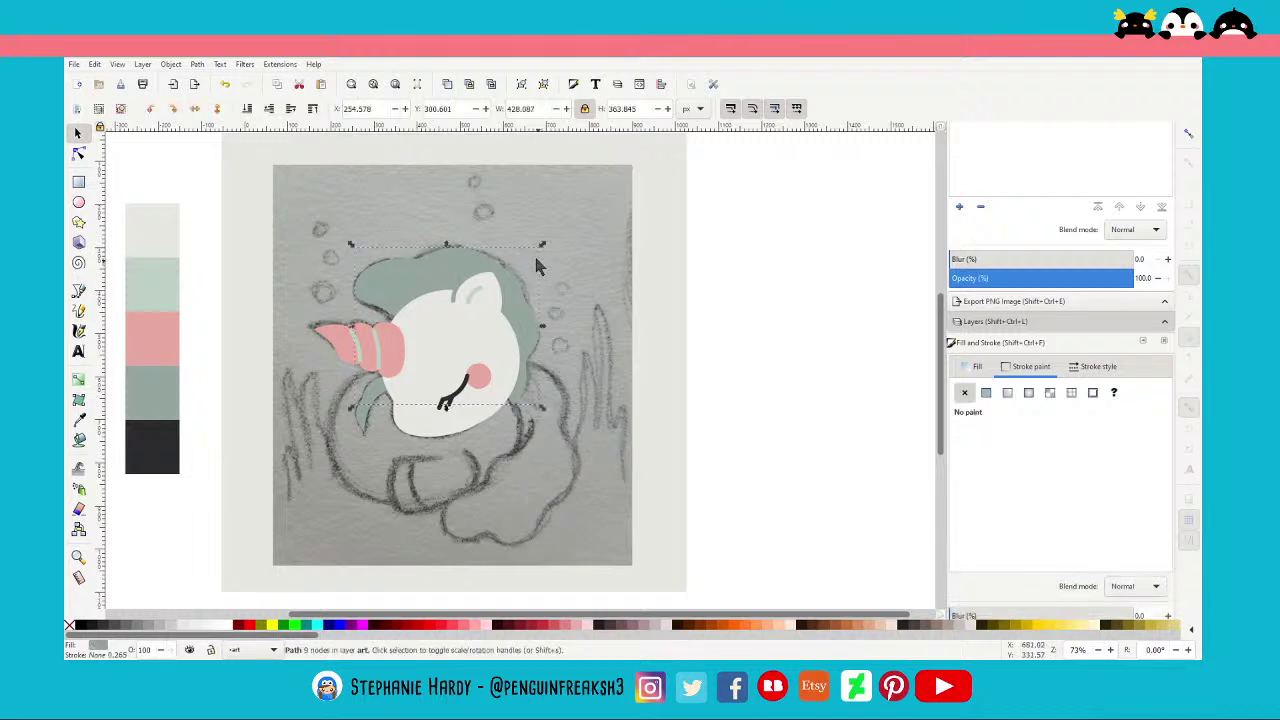
left_click(290, 110)
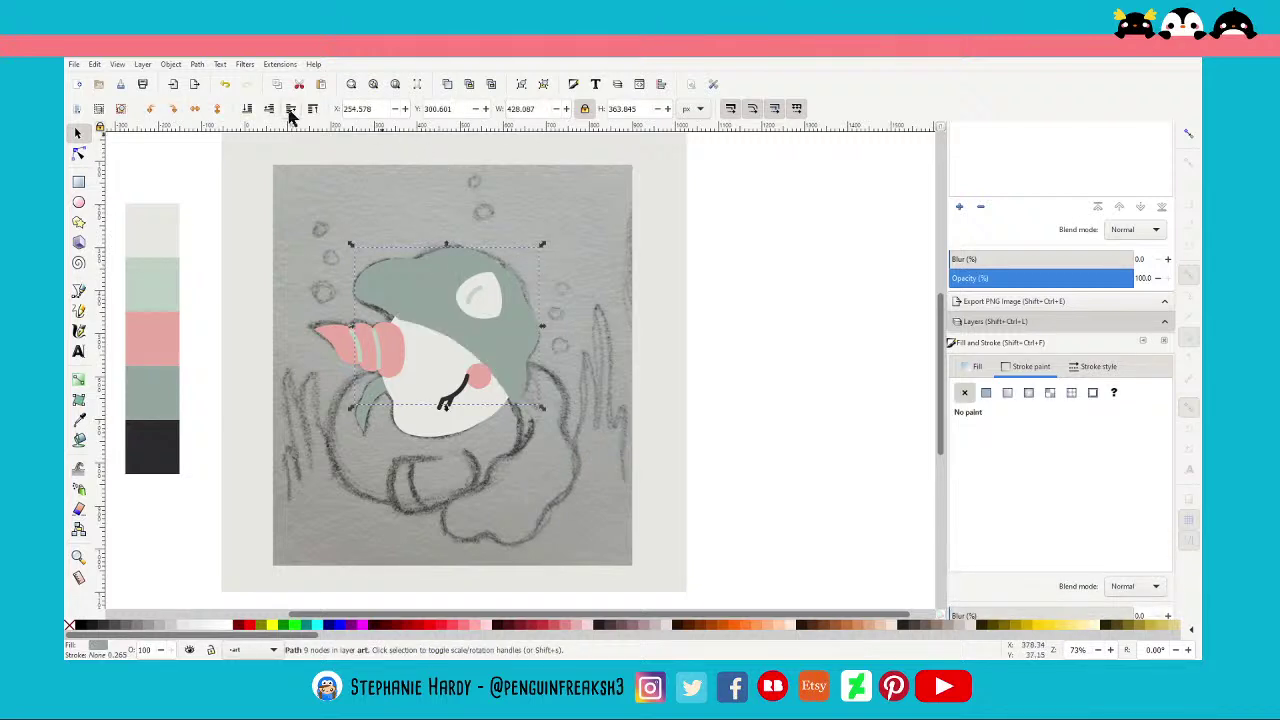
left_click(80, 151)
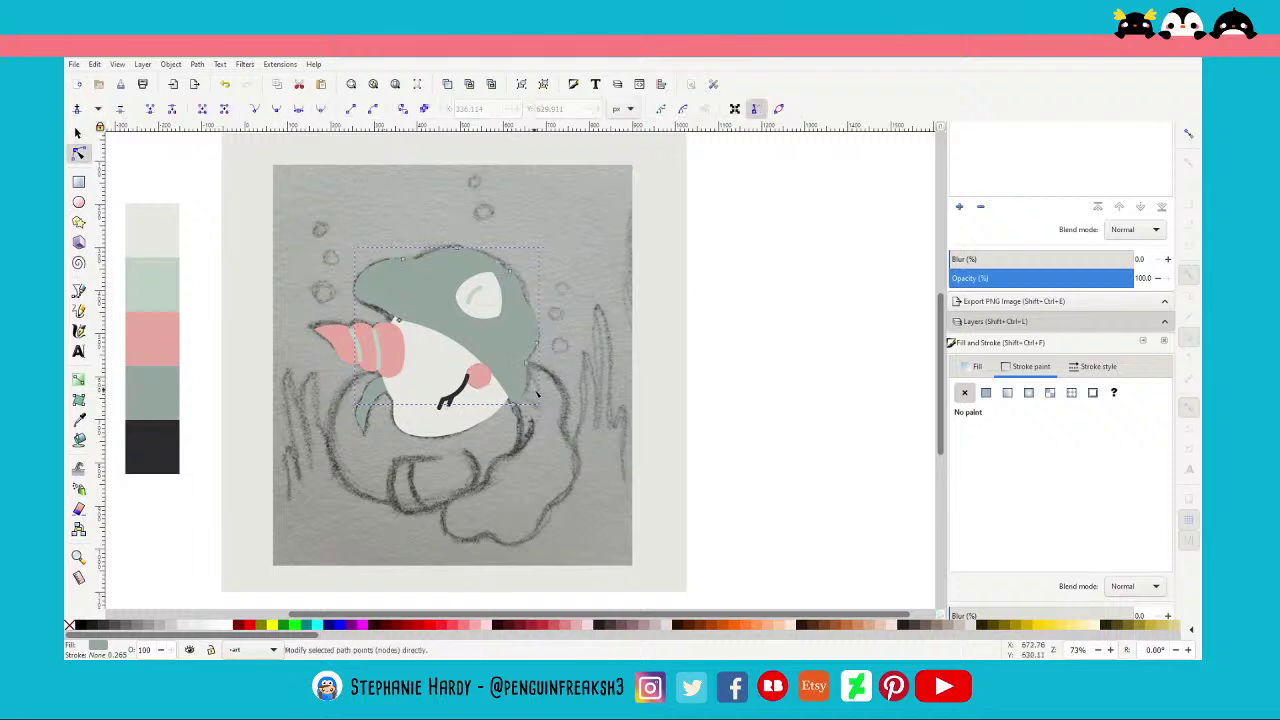
key("s")
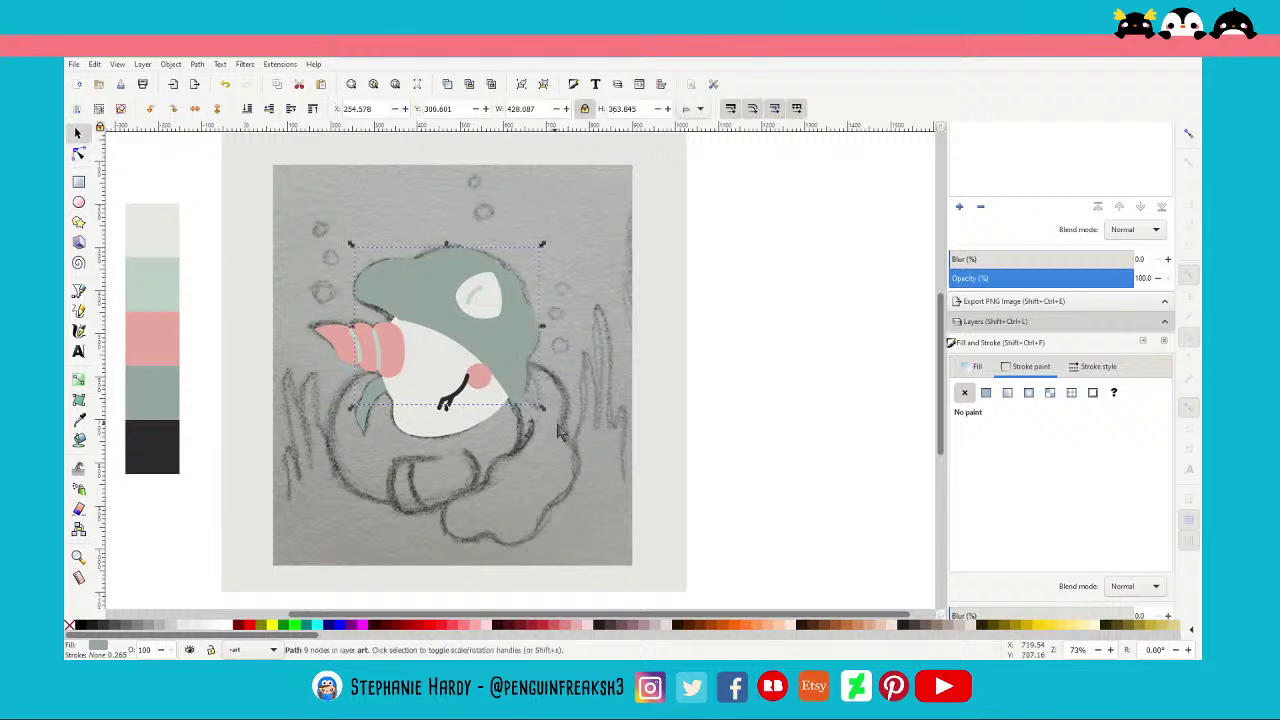
left_click(247, 108)
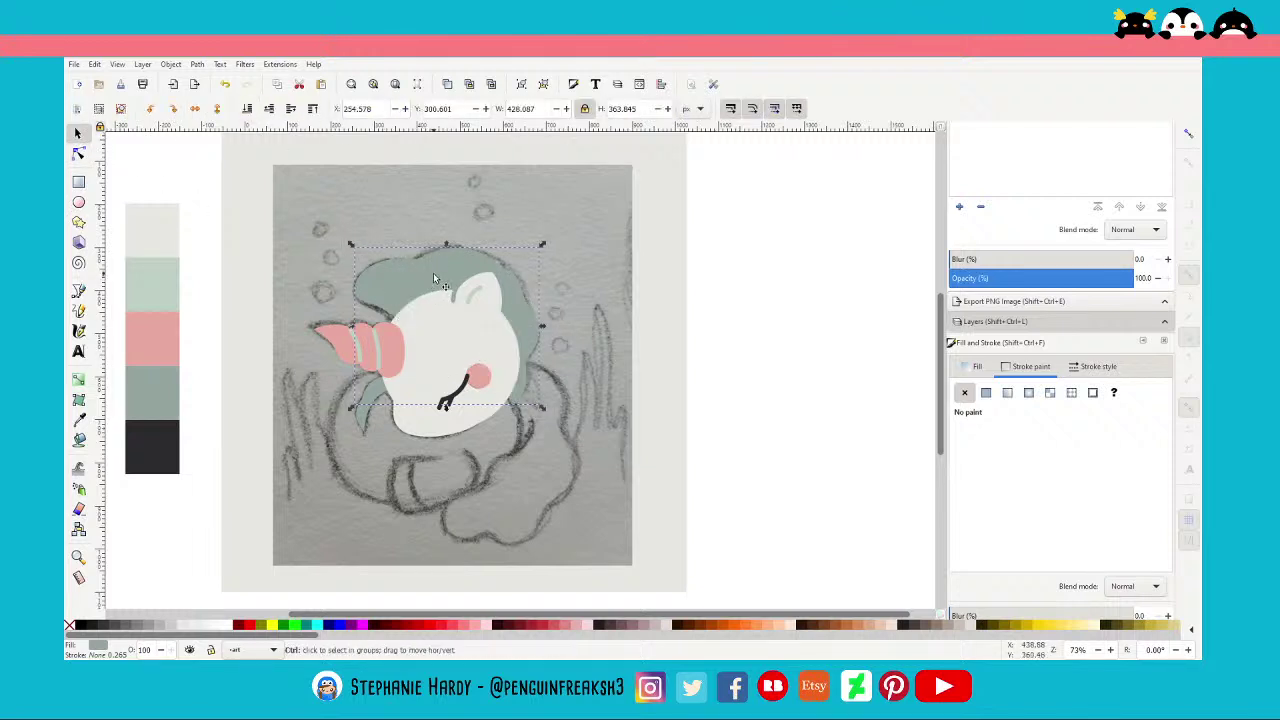
scroll(428, 274, "up", 2)
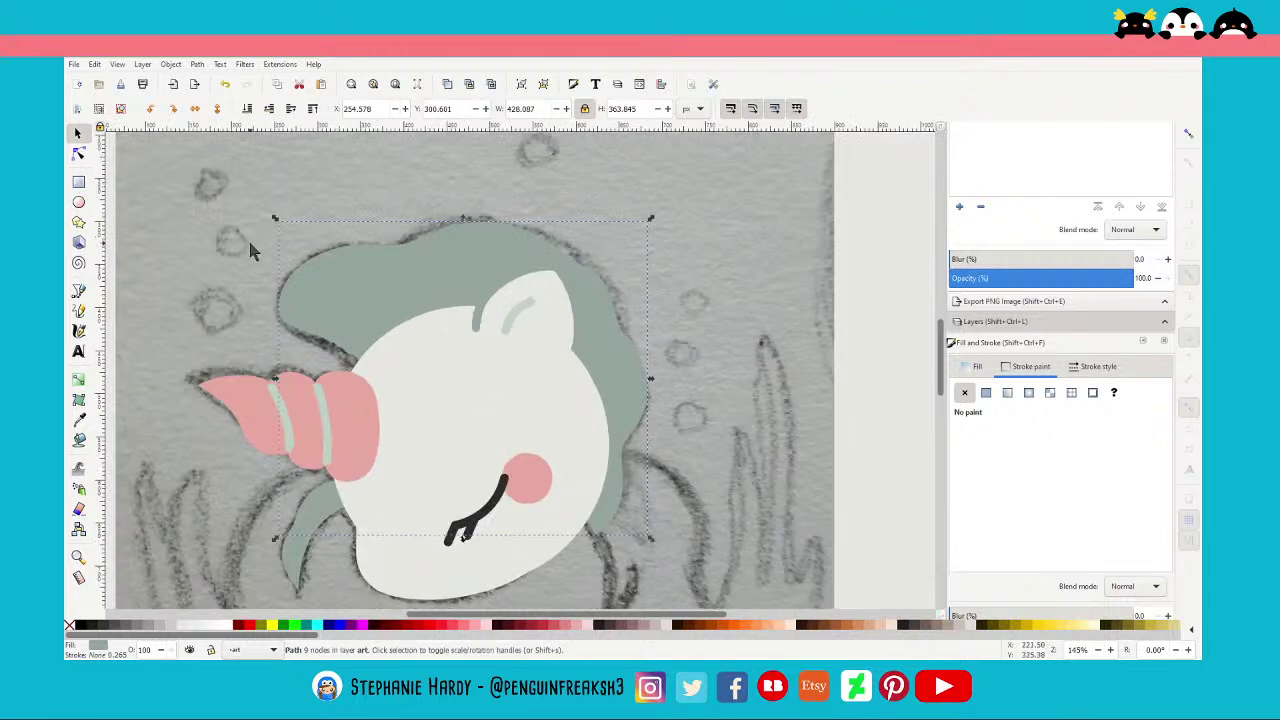
key("Escape")
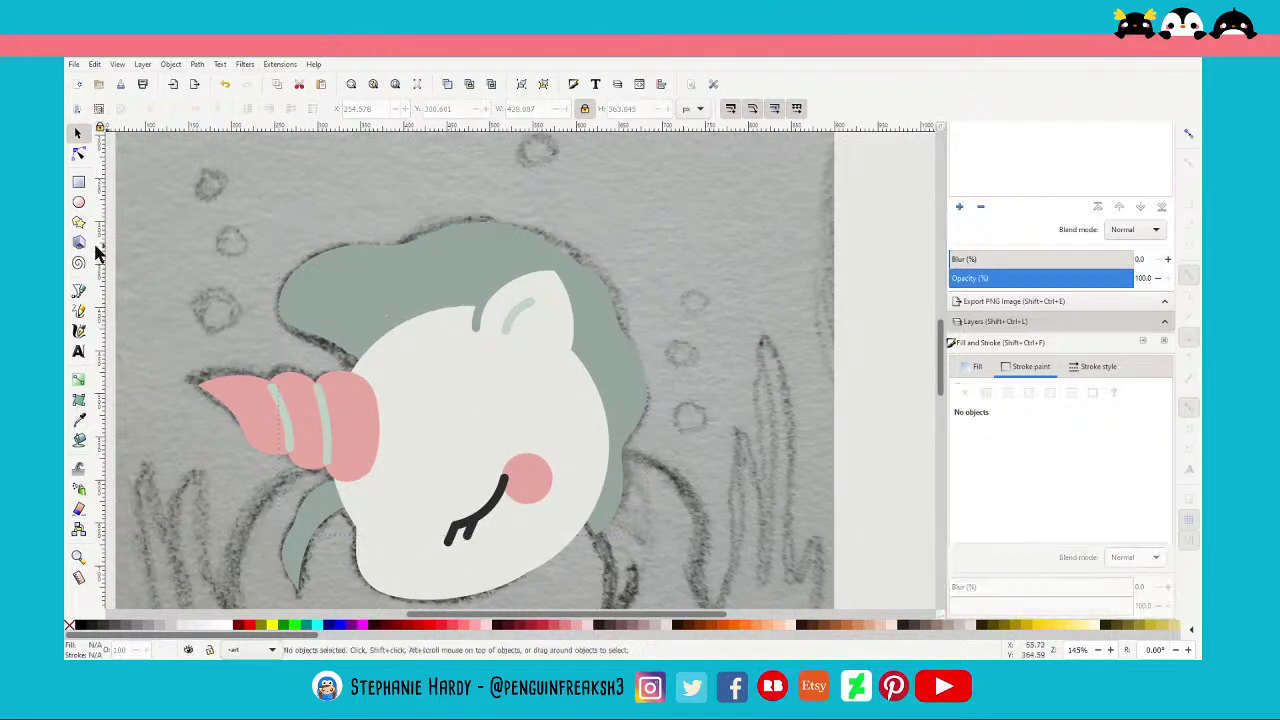
Hide and re-show the coloured art layer to compare it with the sketch
left_click(79, 290)
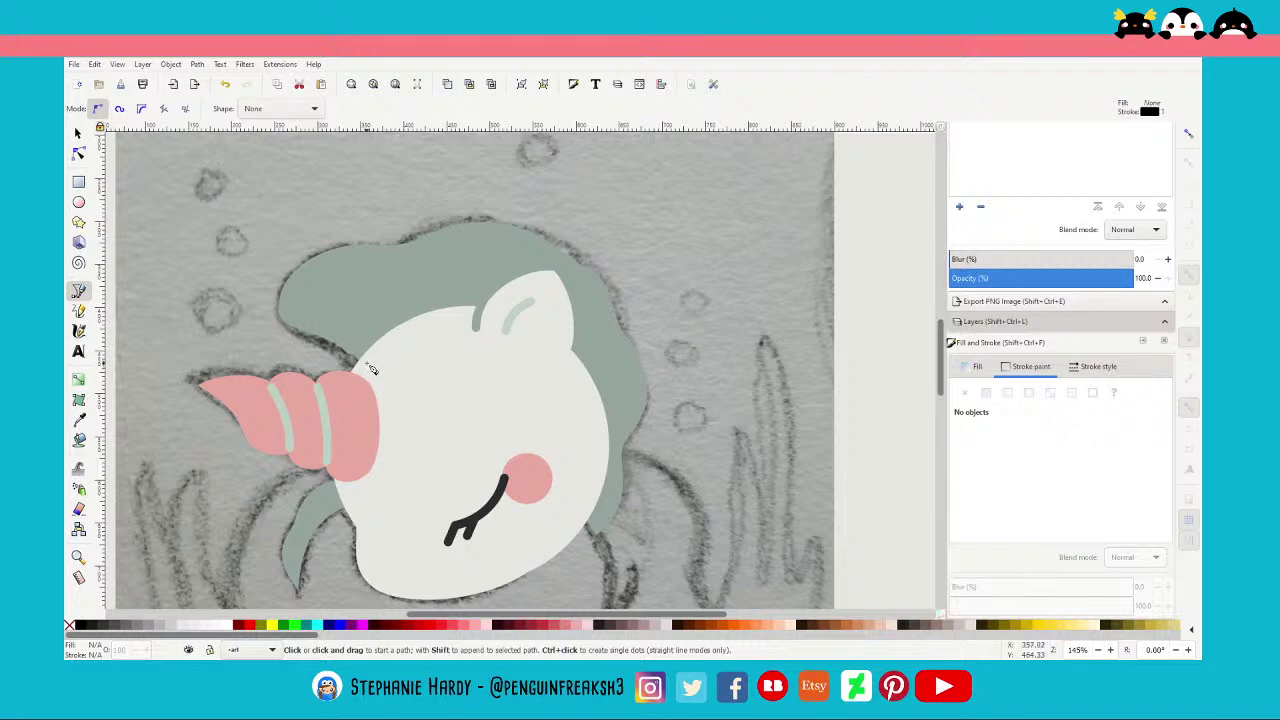
scroll(985, 255, "up", 3)
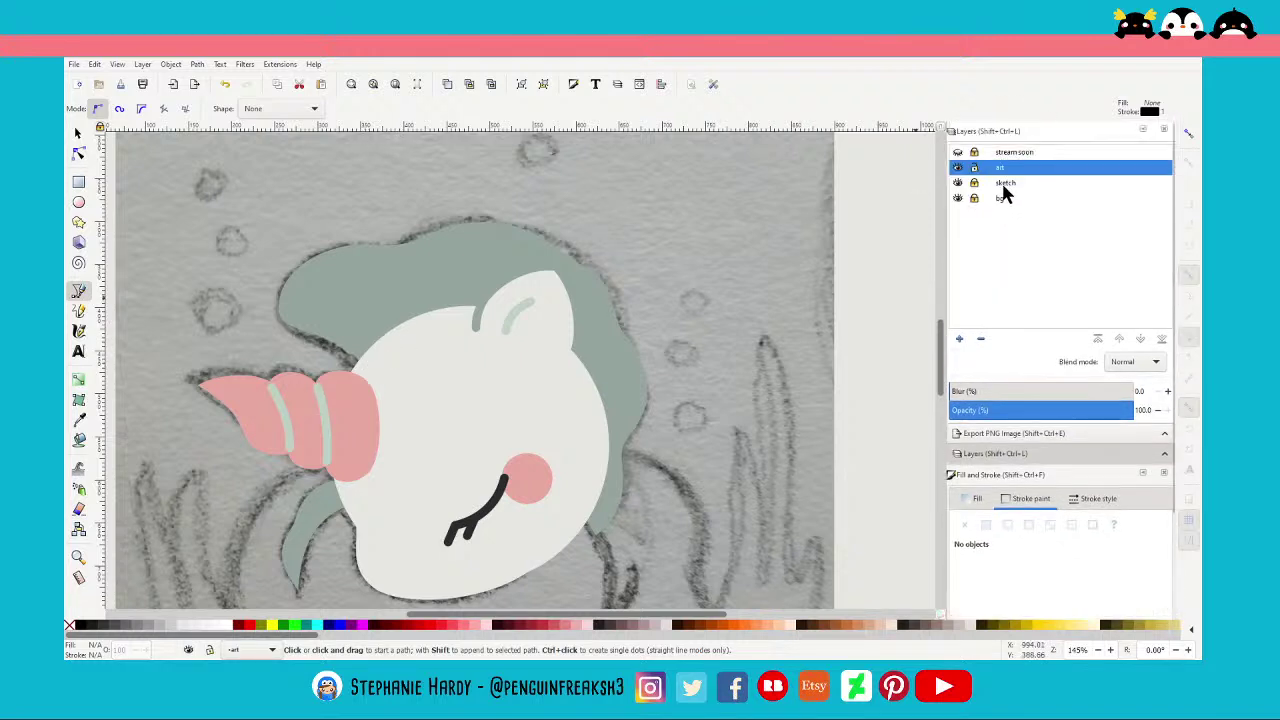
left_click(958, 168)
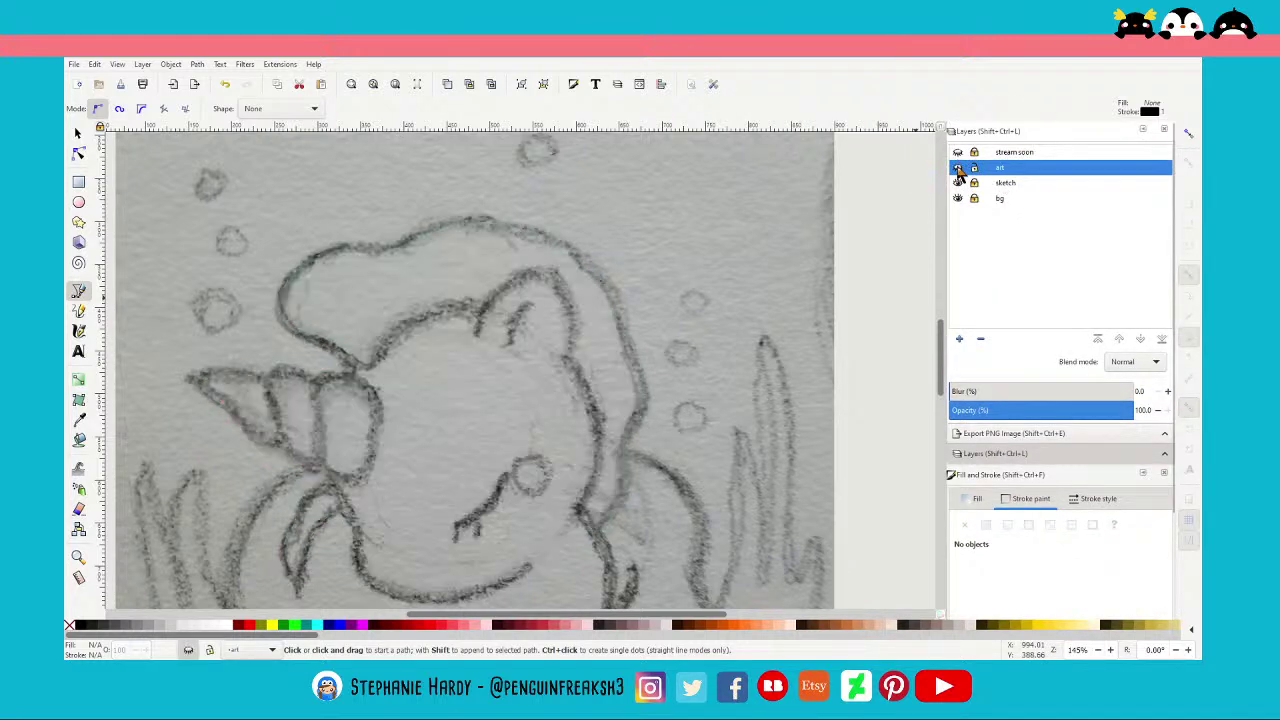
left_click(958, 168)
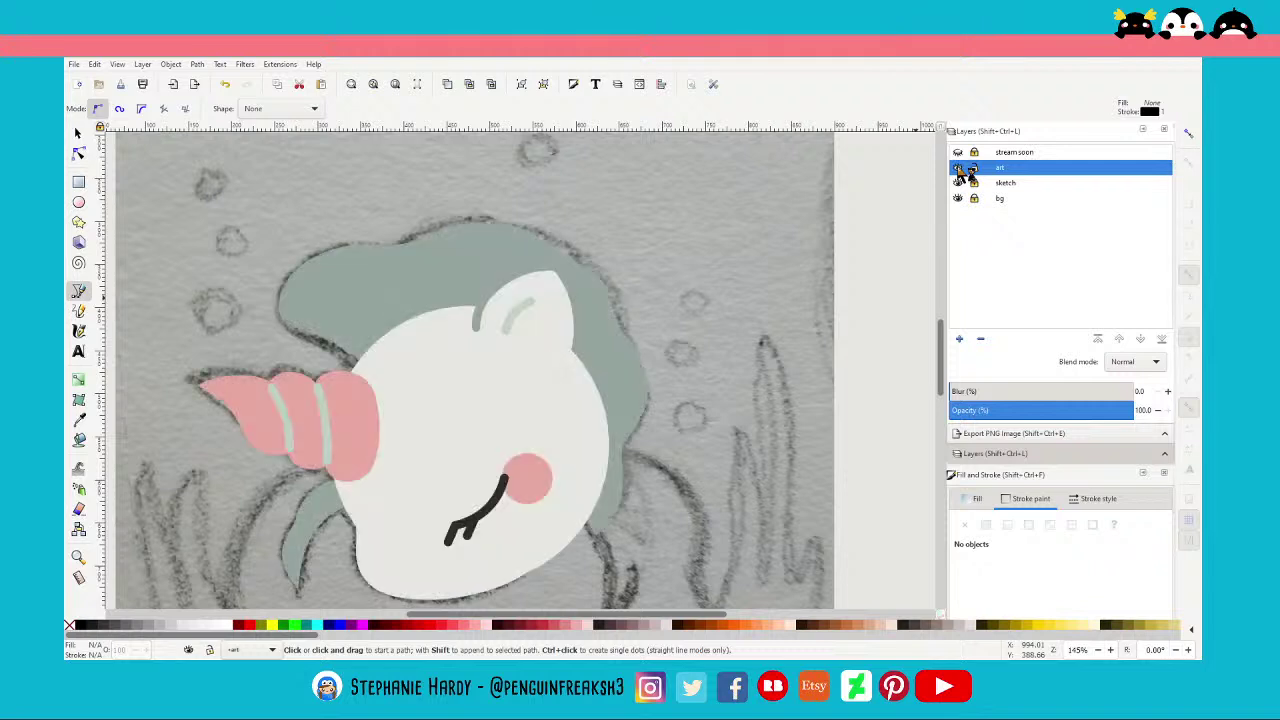
scroll(383, 362, "up", 3, "ctrl")
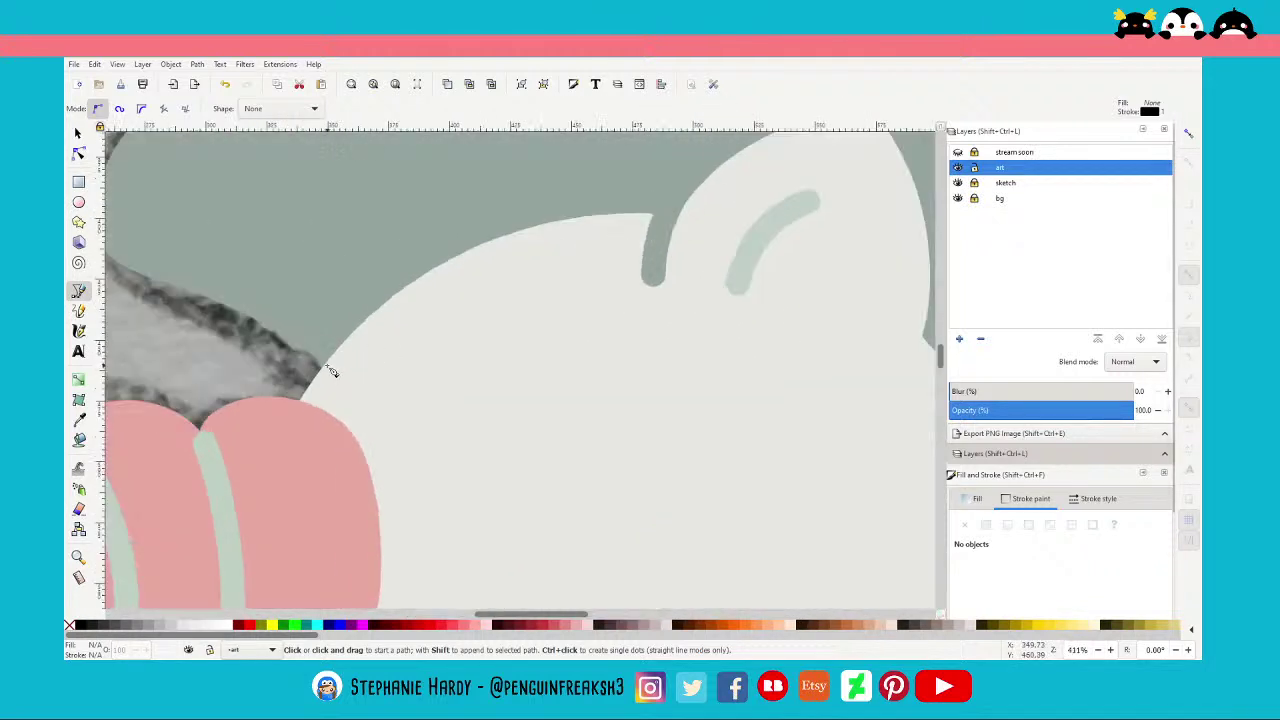
Draw a closed triangle from the horn-mane junction to the base of the ear
left_click(323, 364)
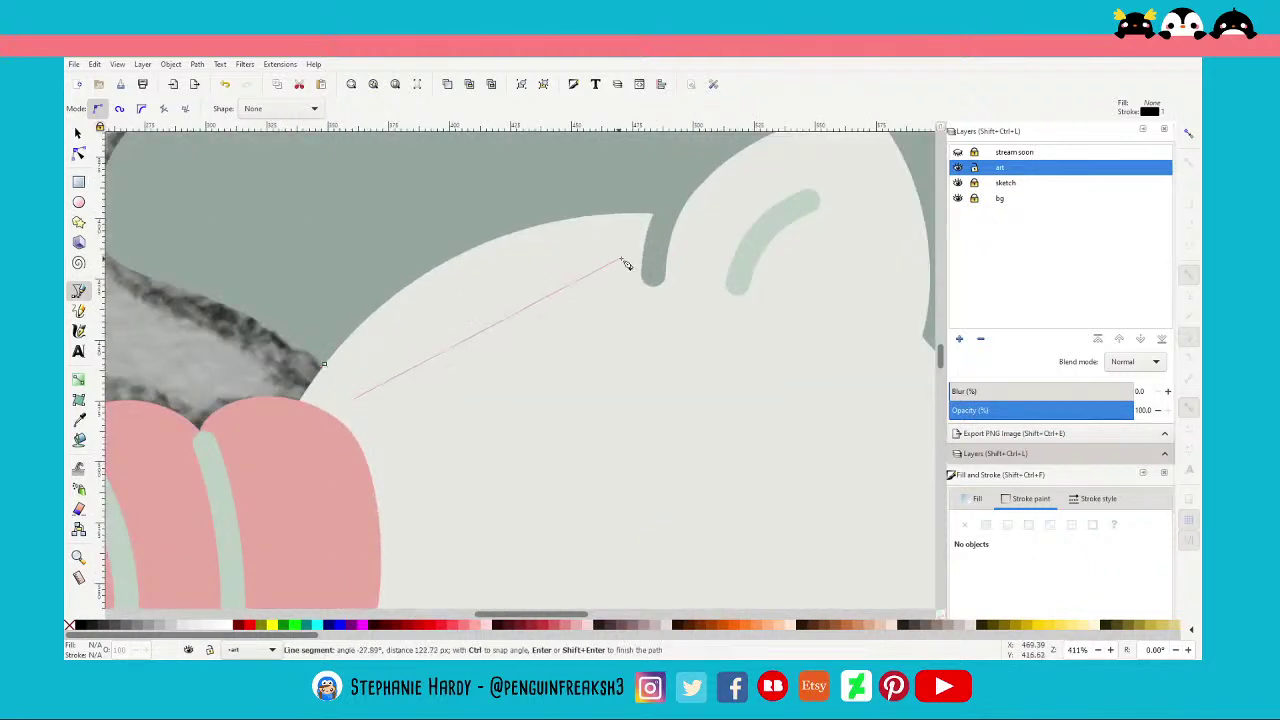
left_click(662, 213)
left_click(354, 396)
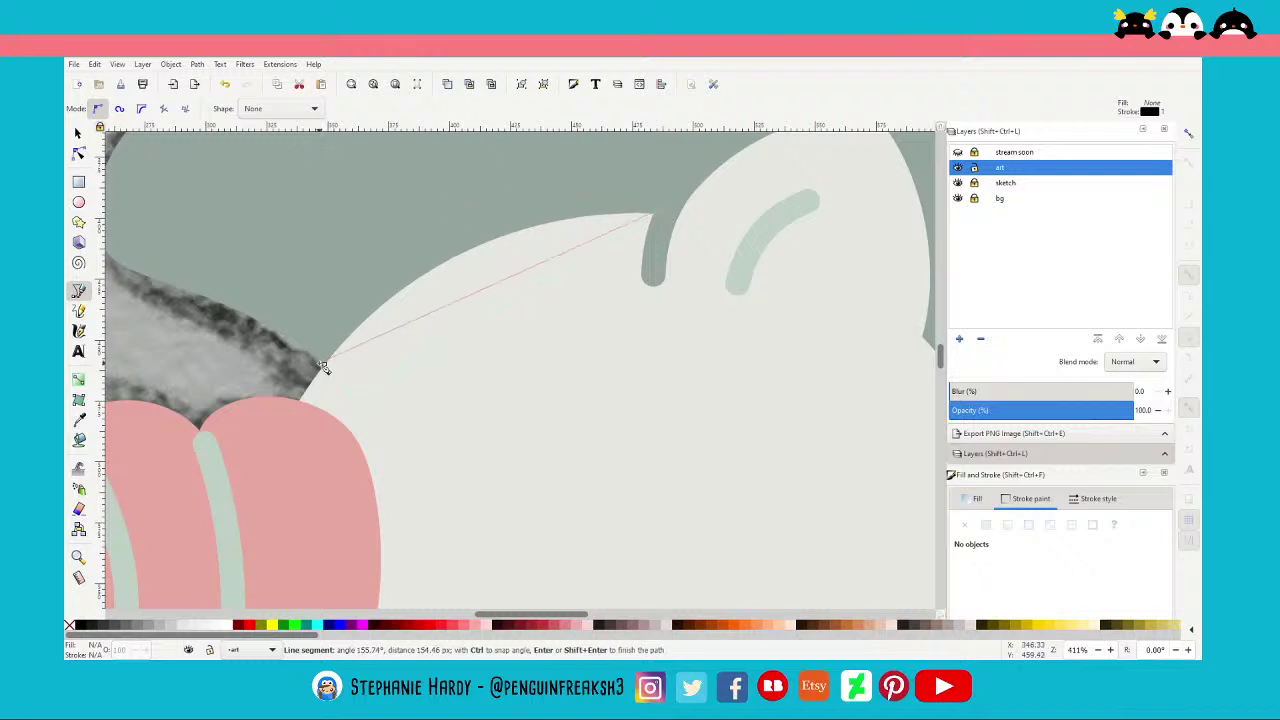
left_click(323, 364)
key("n")
Curve the triangle's upper and lower edges to follow the mane and head
left_click_drag(491, 300, 466, 238)
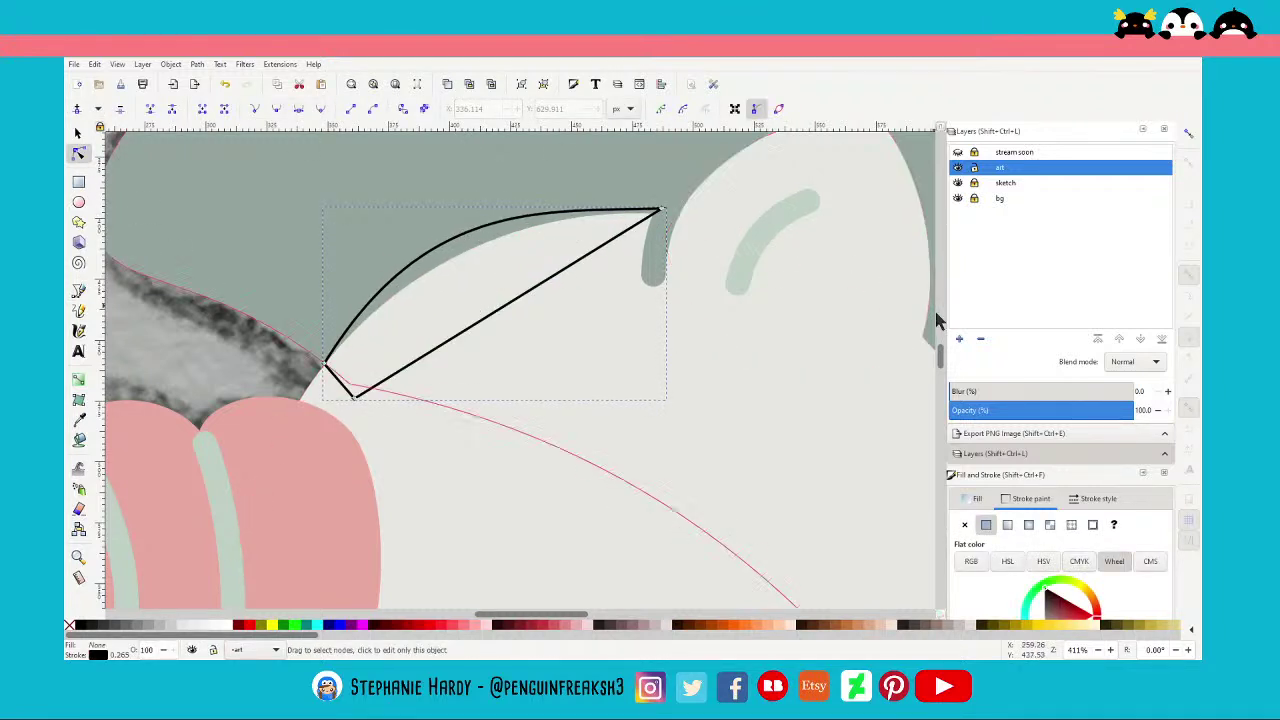
left_click_drag(490, 315, 457, 286)
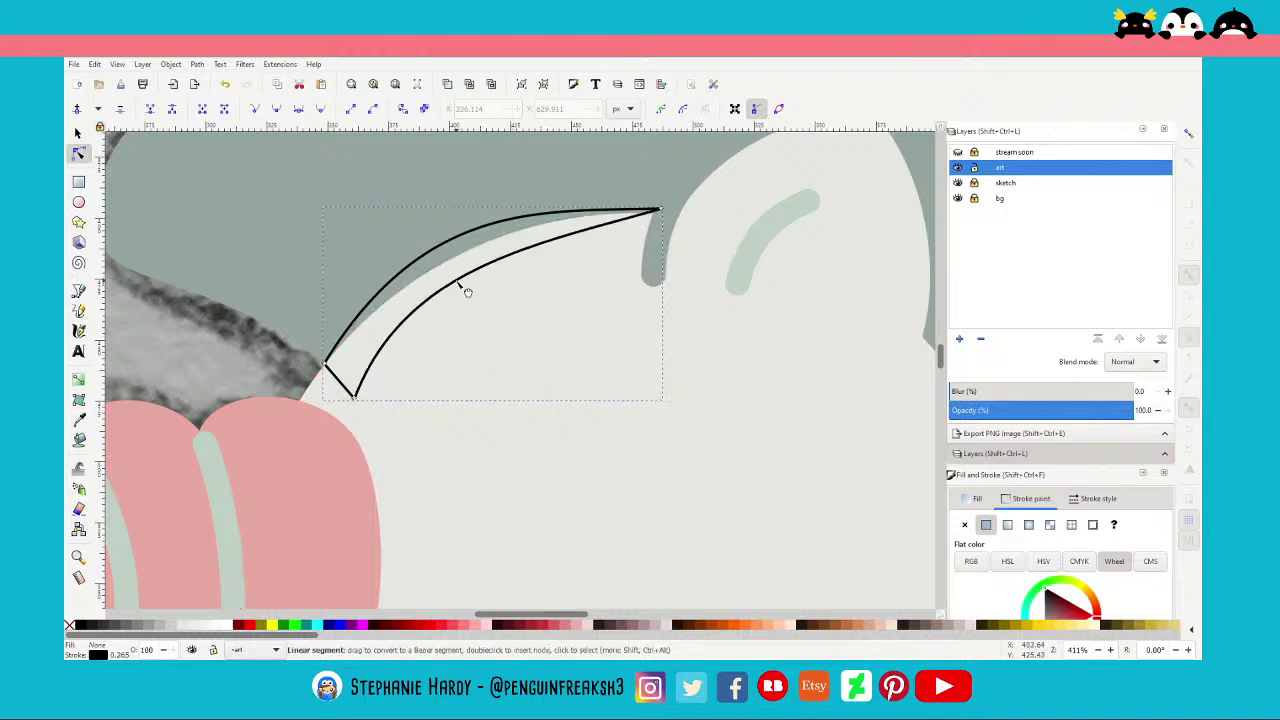
left_click(658, 210)
left_click_drag(557, 255, 555, 201)
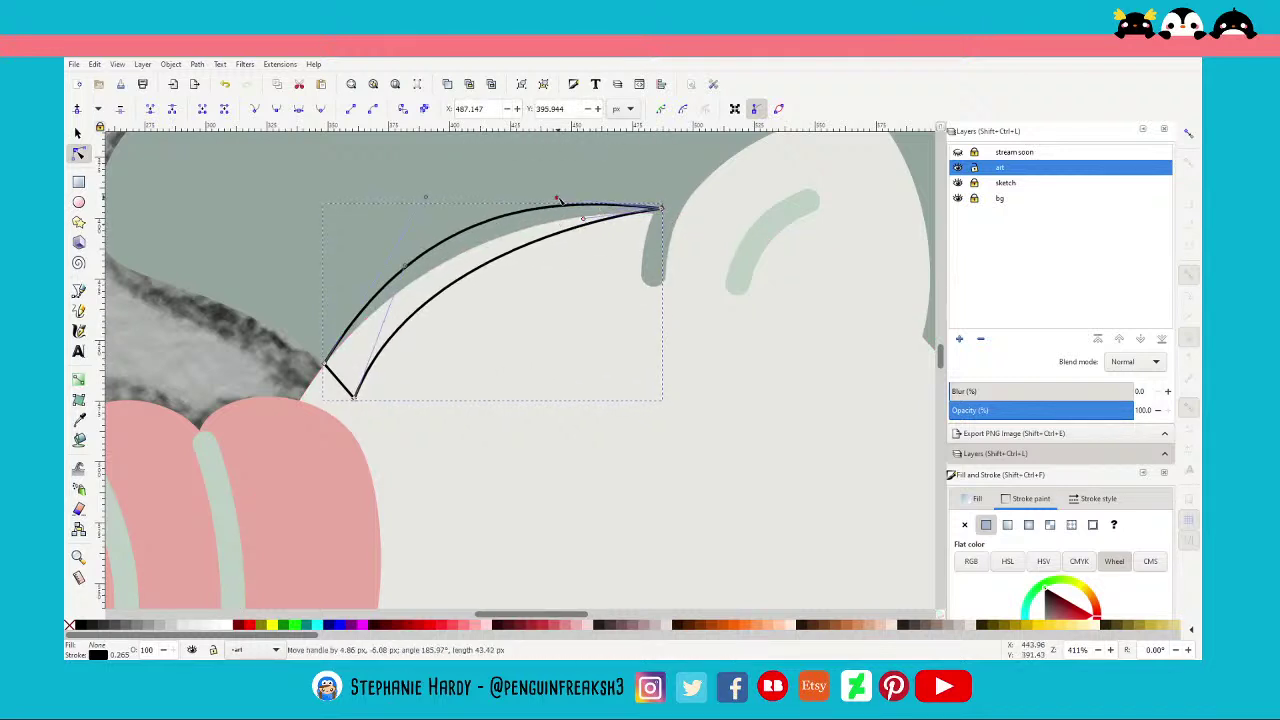
left_click_drag(427, 200, 416, 198)
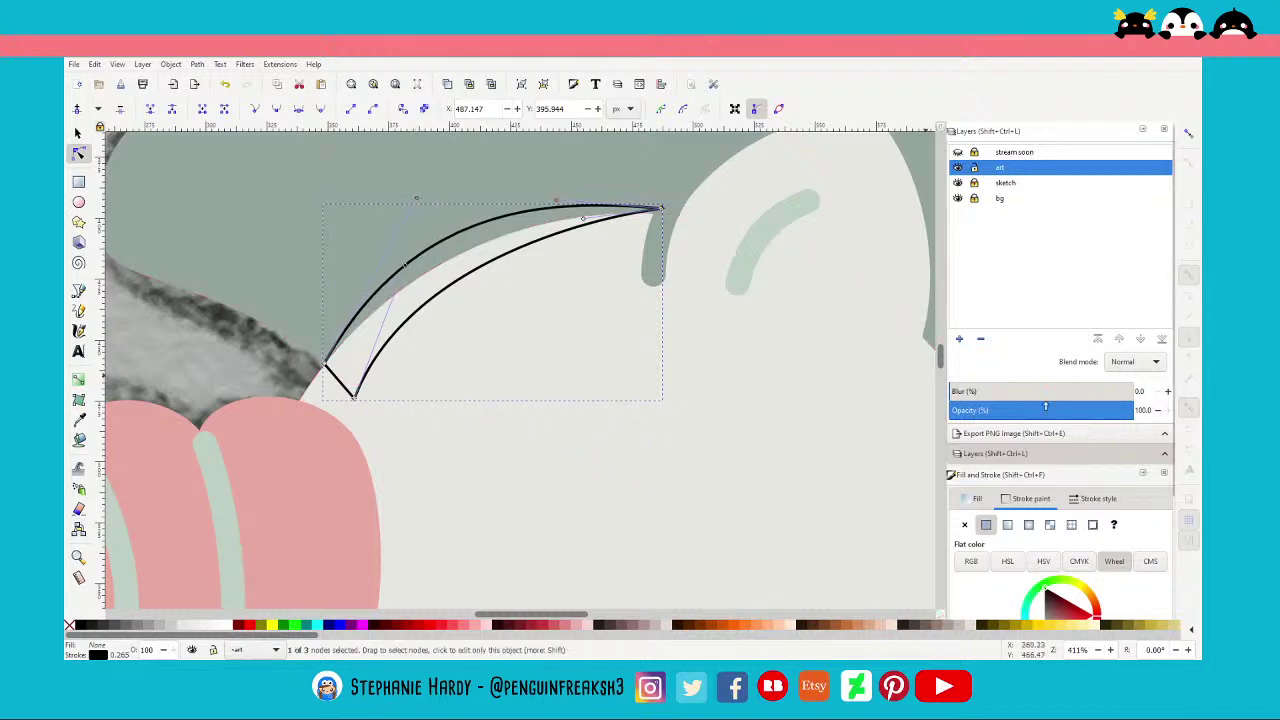
Remove the shape's outline and give it a solid grey-green fill
left_click(966, 526)
left_click(984, 470)
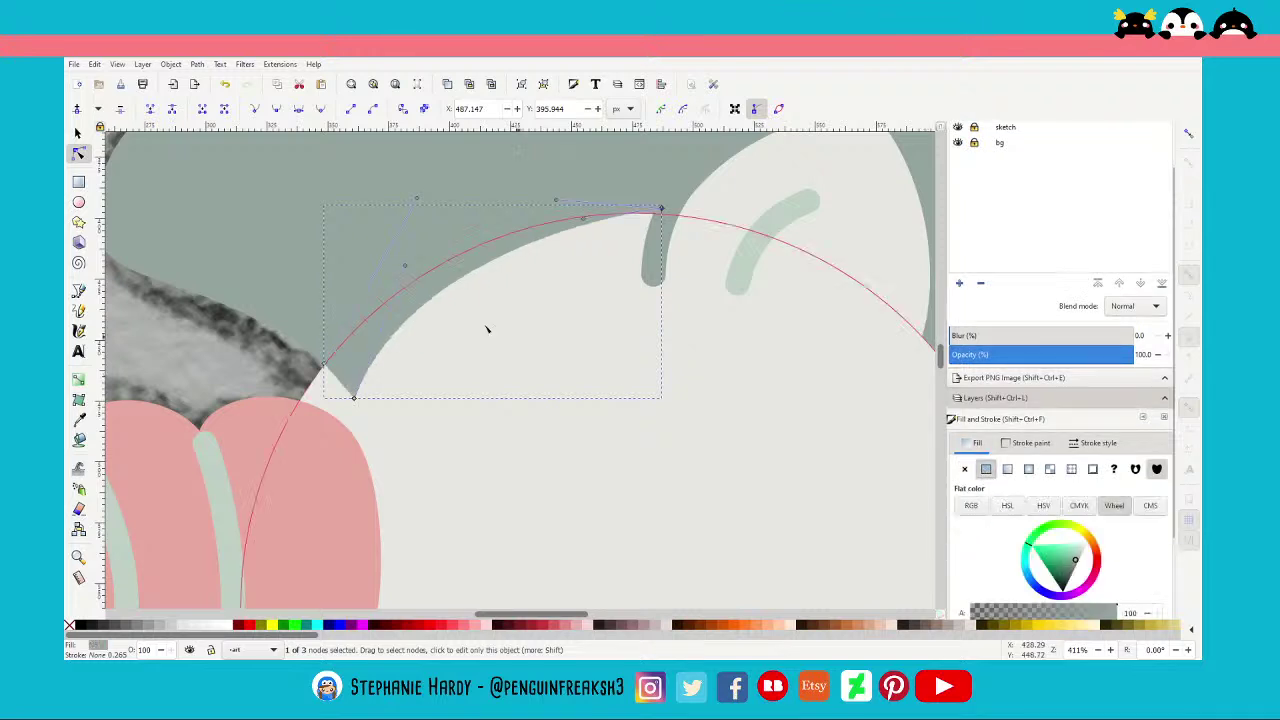
scroll(325, 389, "up", 4, "ctrl")
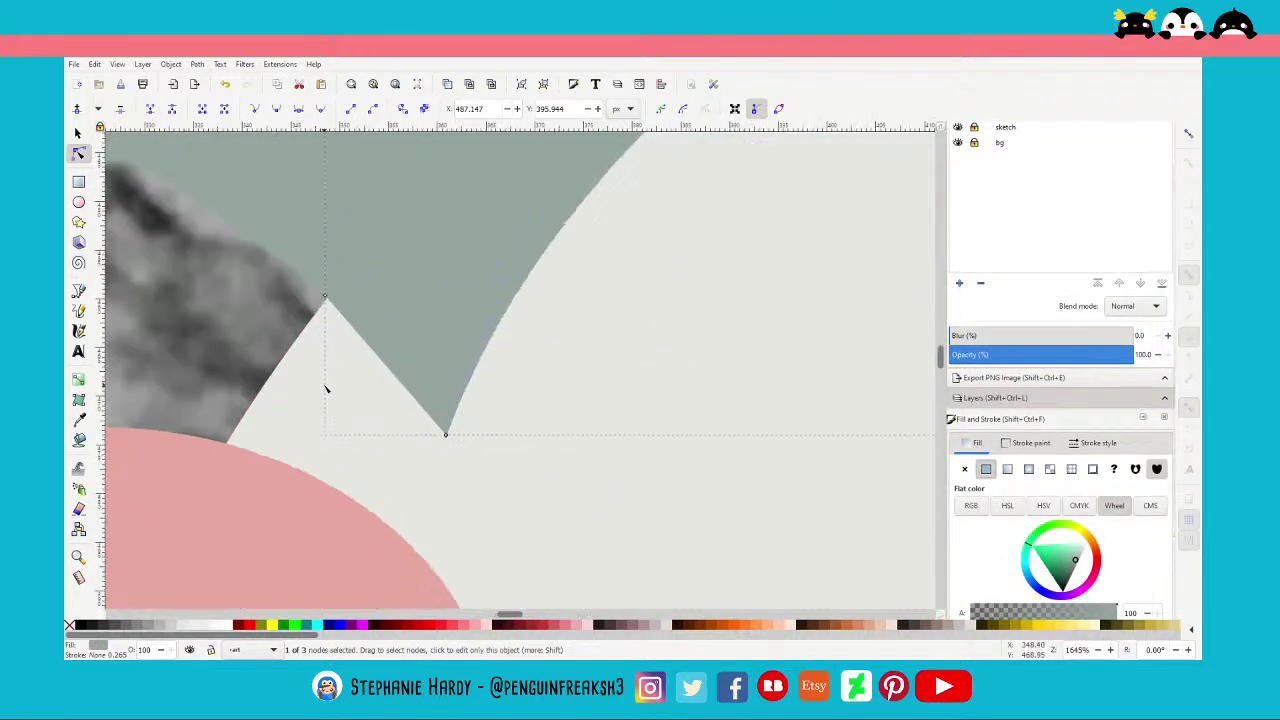
scroll(312, 321, "up", 4, "ctrl")
Tuck the tip and lower corners in and curve the edge between them
left_click_drag(395, 296, 405, 292)
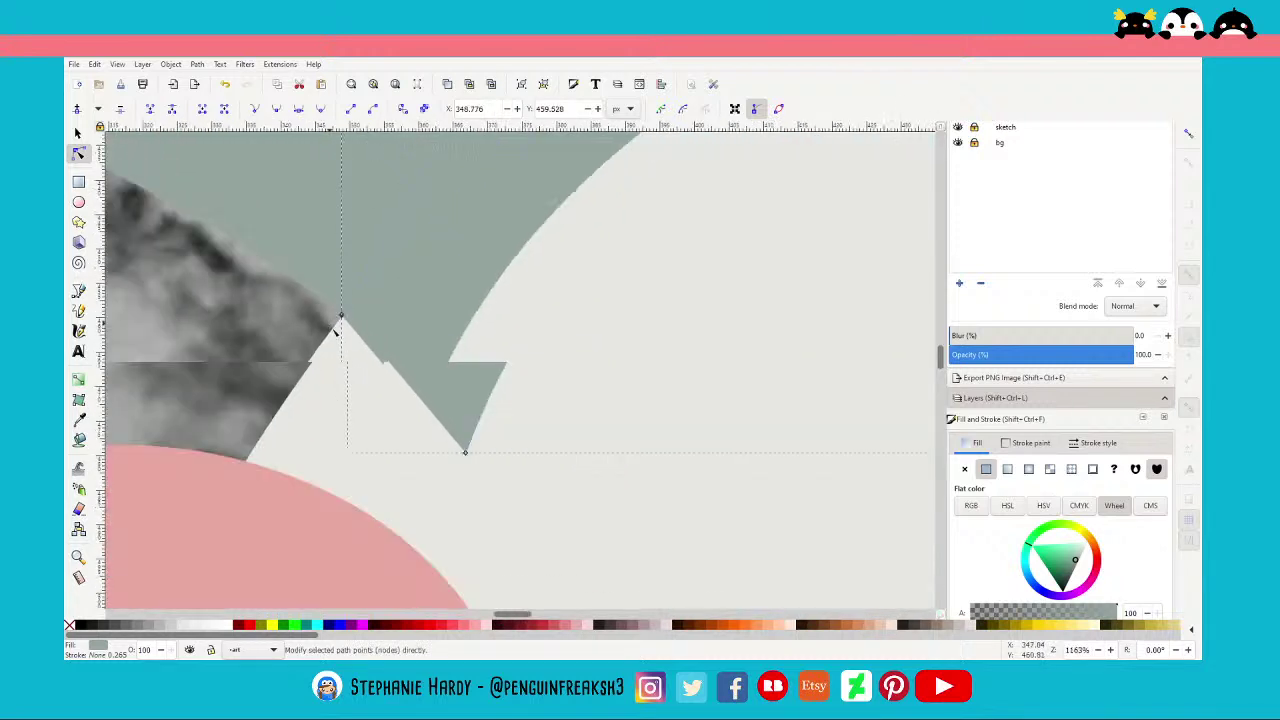
scroll(327, 321, "down", 5, "ctrl")
left_click_drag(466, 449, 425, 411)
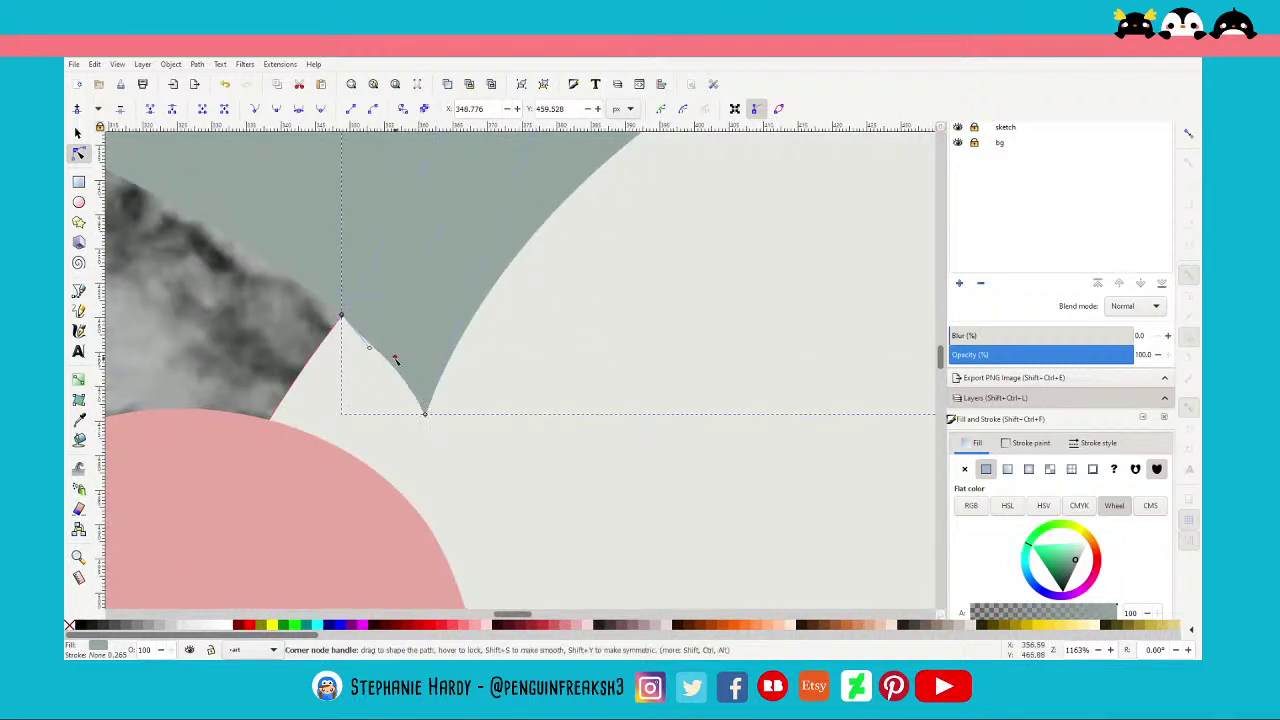
left_click_drag(369, 351, 367, 335)
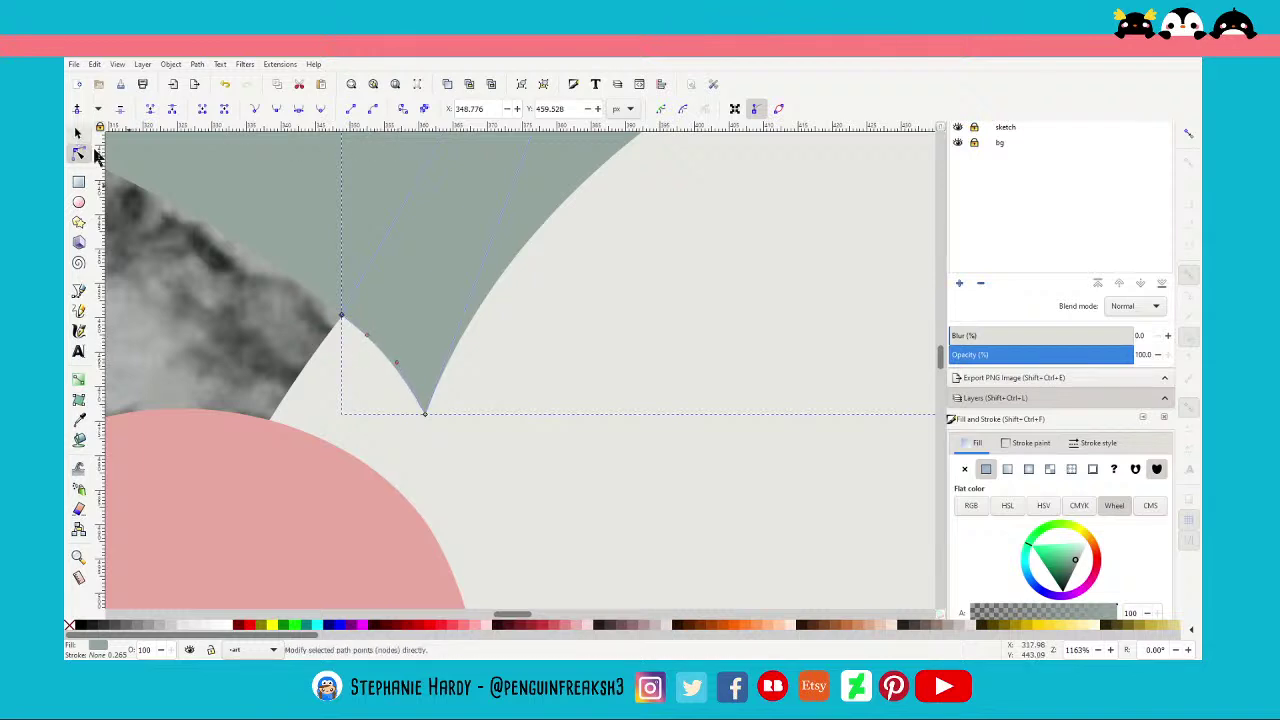
left_click(78, 133)
key("Escape")
scroll(330, 365, "down", 5, "ctrl")
scroll(369, 390, "down", 3, "ctrl")
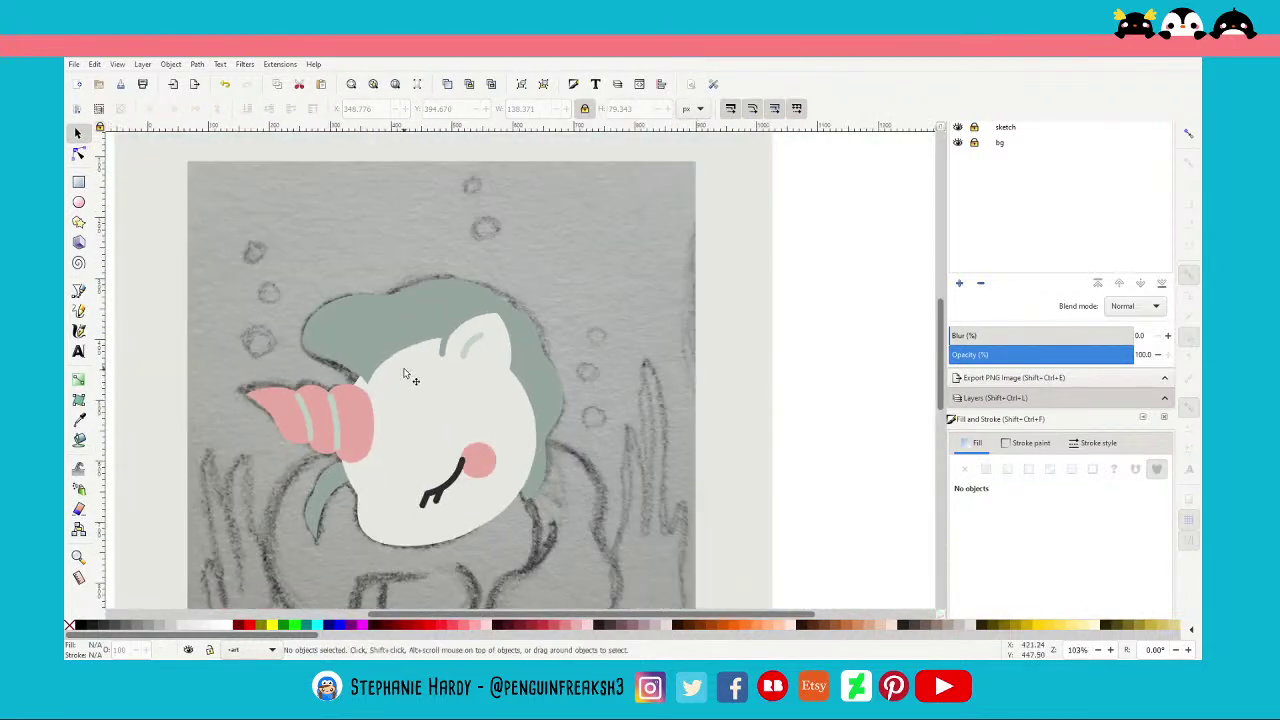
scroll(400, 360, "down", 2)
scroll(402, 234, "up", 4, "ctrl")
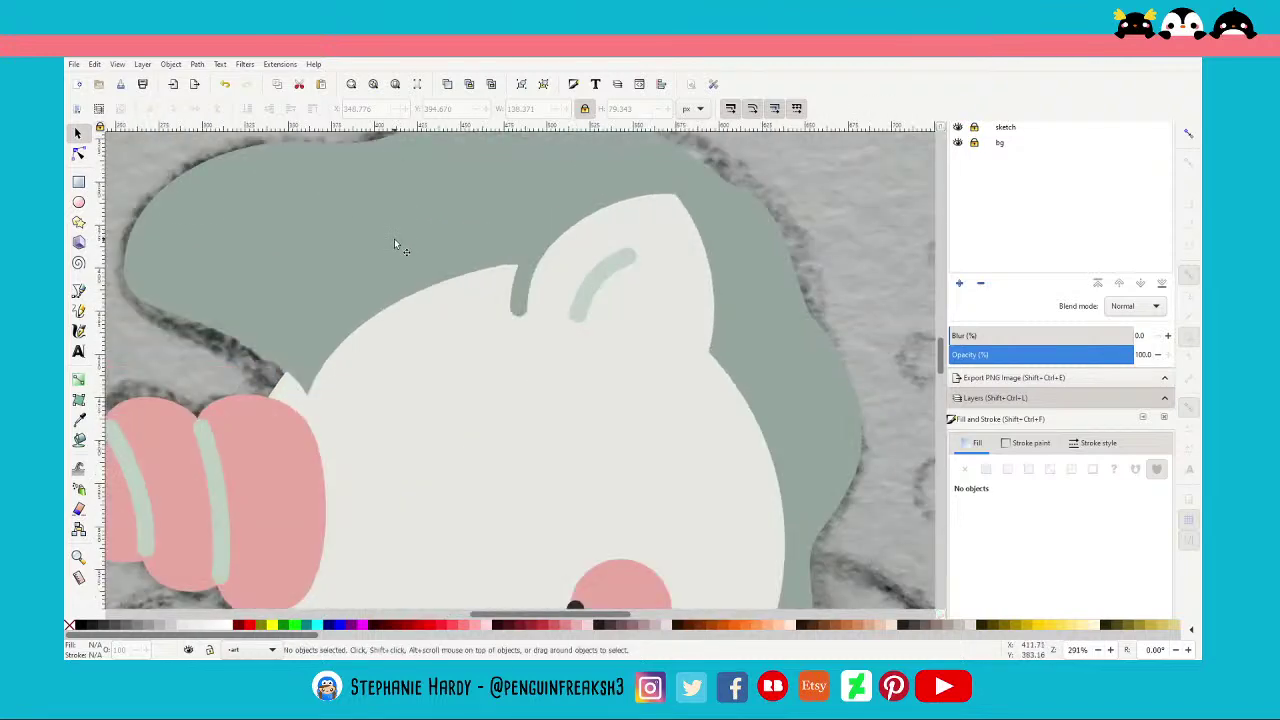
Refine the grey mane piece's corner by the ear and its top and left curves
left_click(78, 153)
left_click(531, 266)
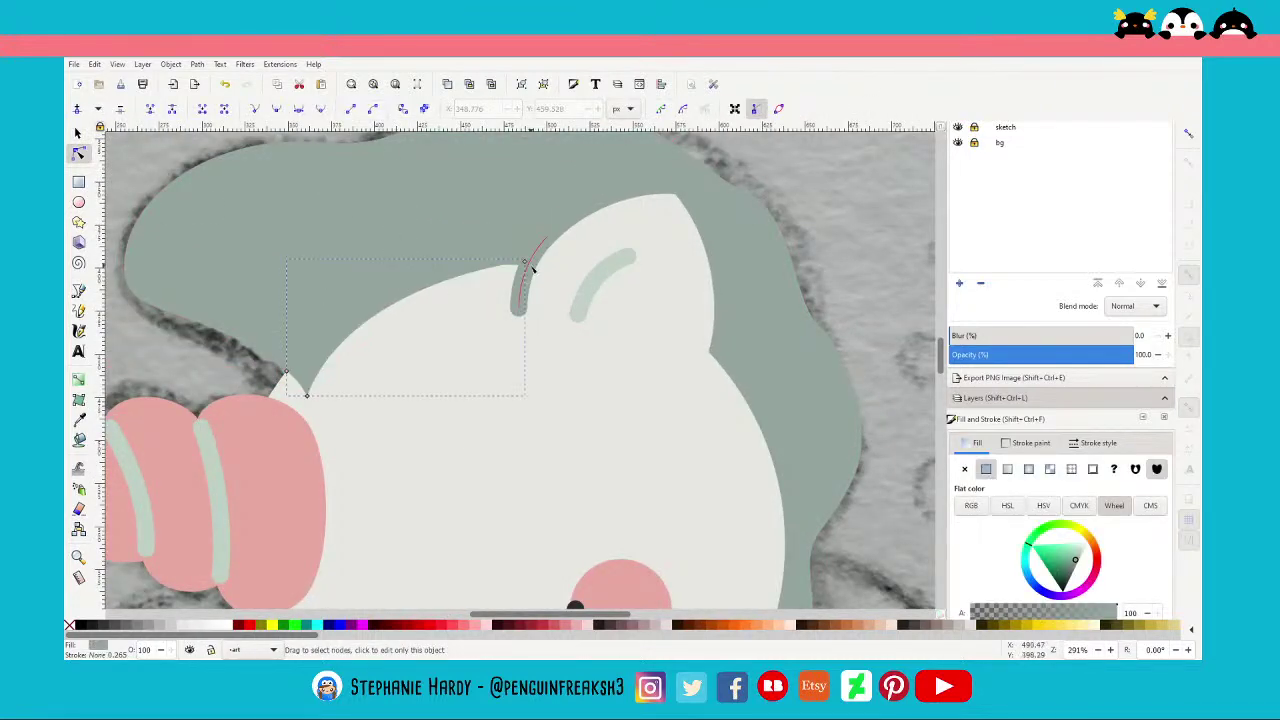
left_click_drag(525, 262, 527, 269)
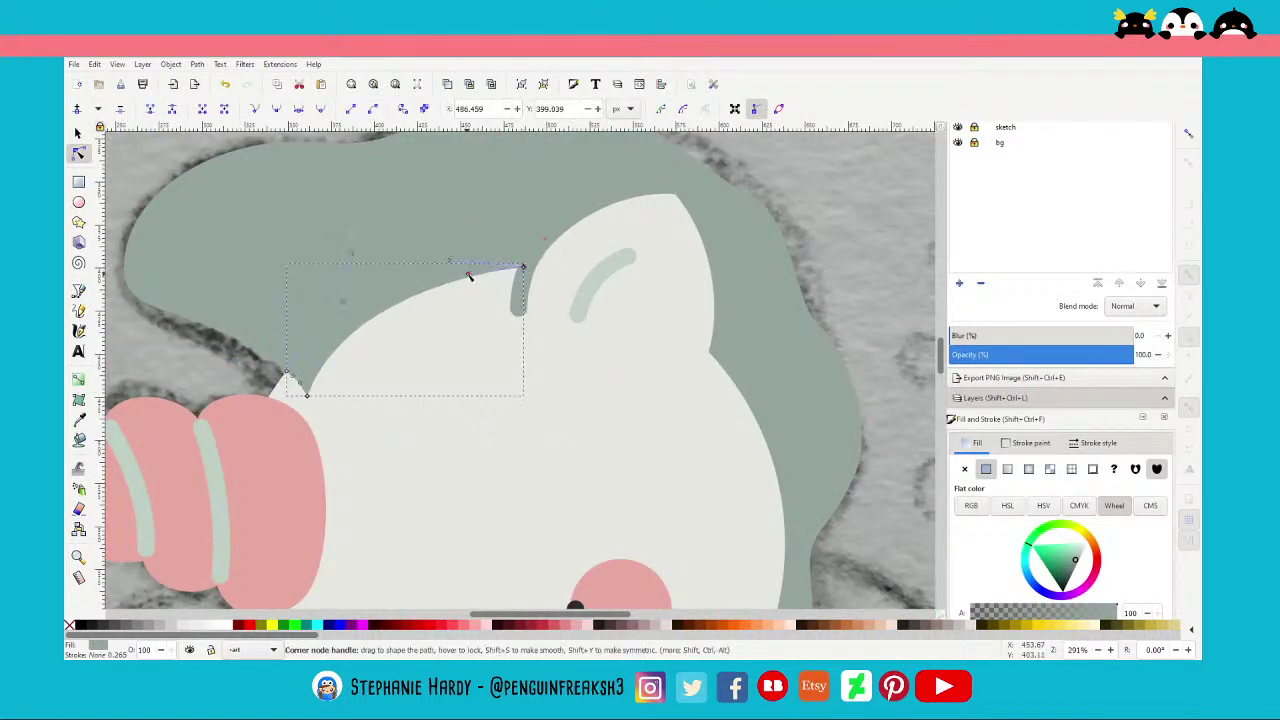
left_click_drag(467, 272, 465, 216)
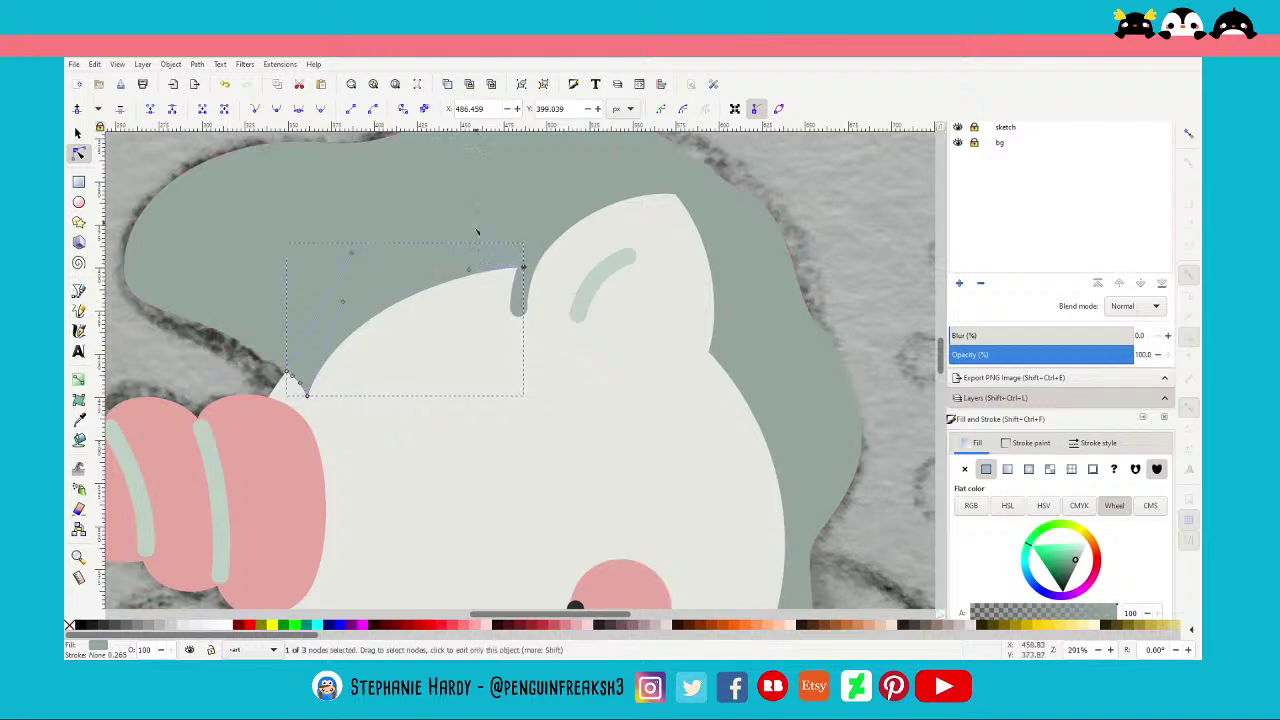
left_click_drag(350, 252, 338, 245)
left_click_drag(468, 269, 436, 261)
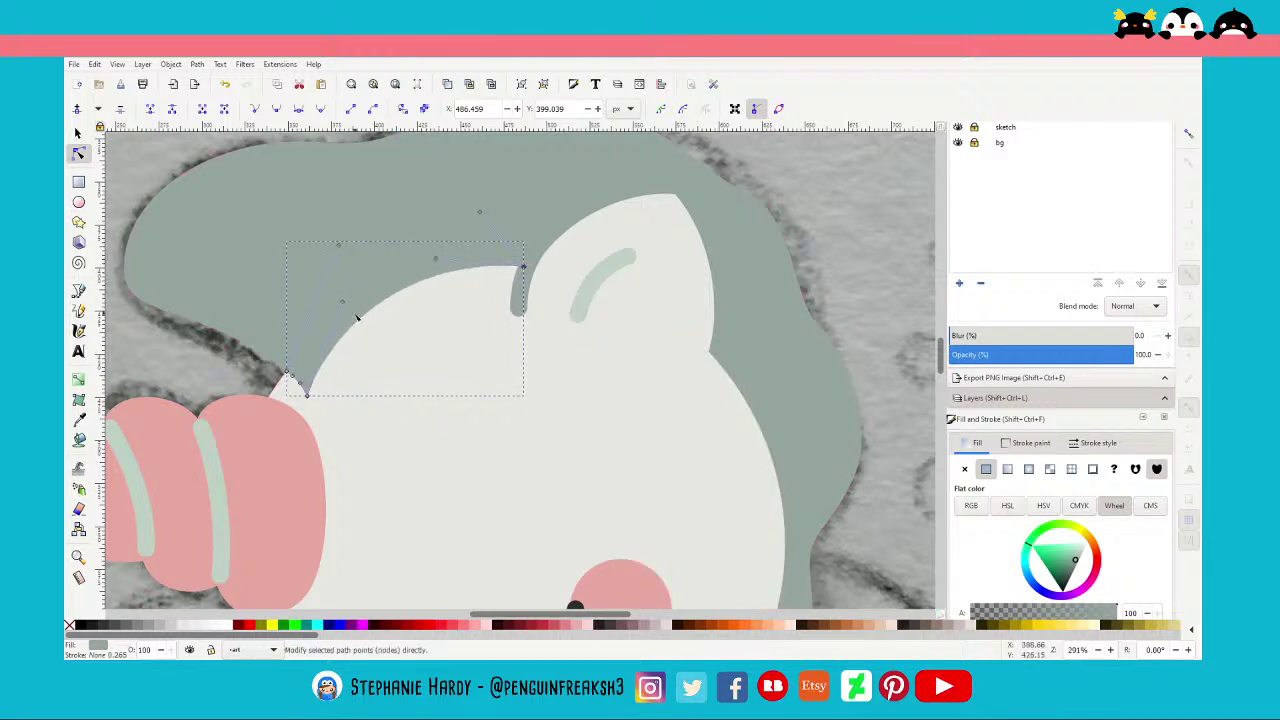
left_click_drag(342, 301, 336, 304)
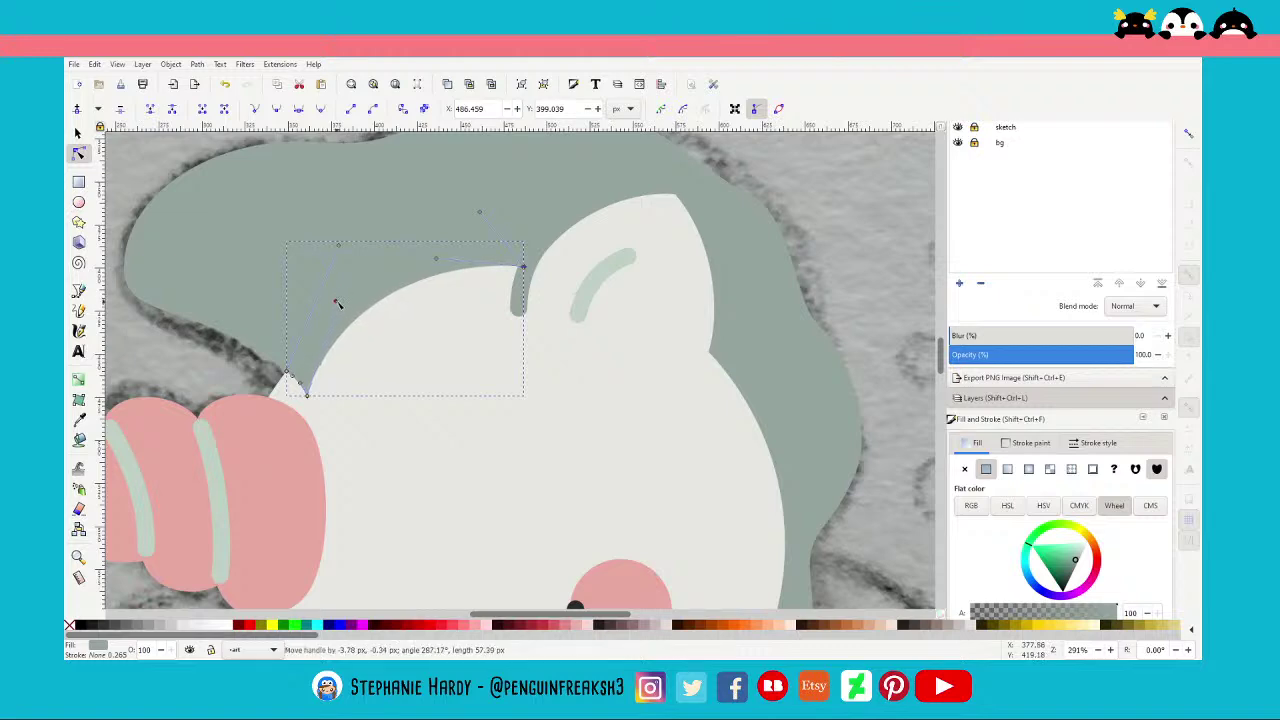
left_click(78, 133)
key("Escape")
Toggle the art layer twice to compare the mane piece against the sketch
scroll(362, 373, "down", 2)
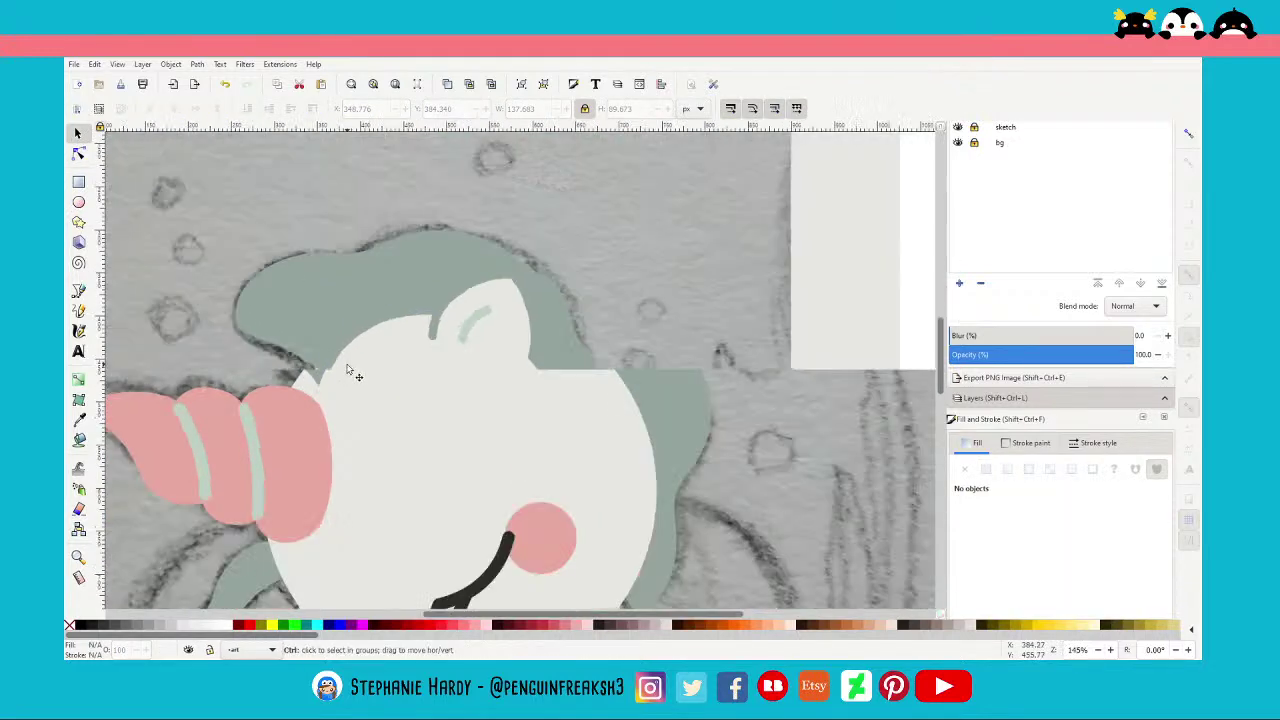
scroll(362, 373, "down", 2)
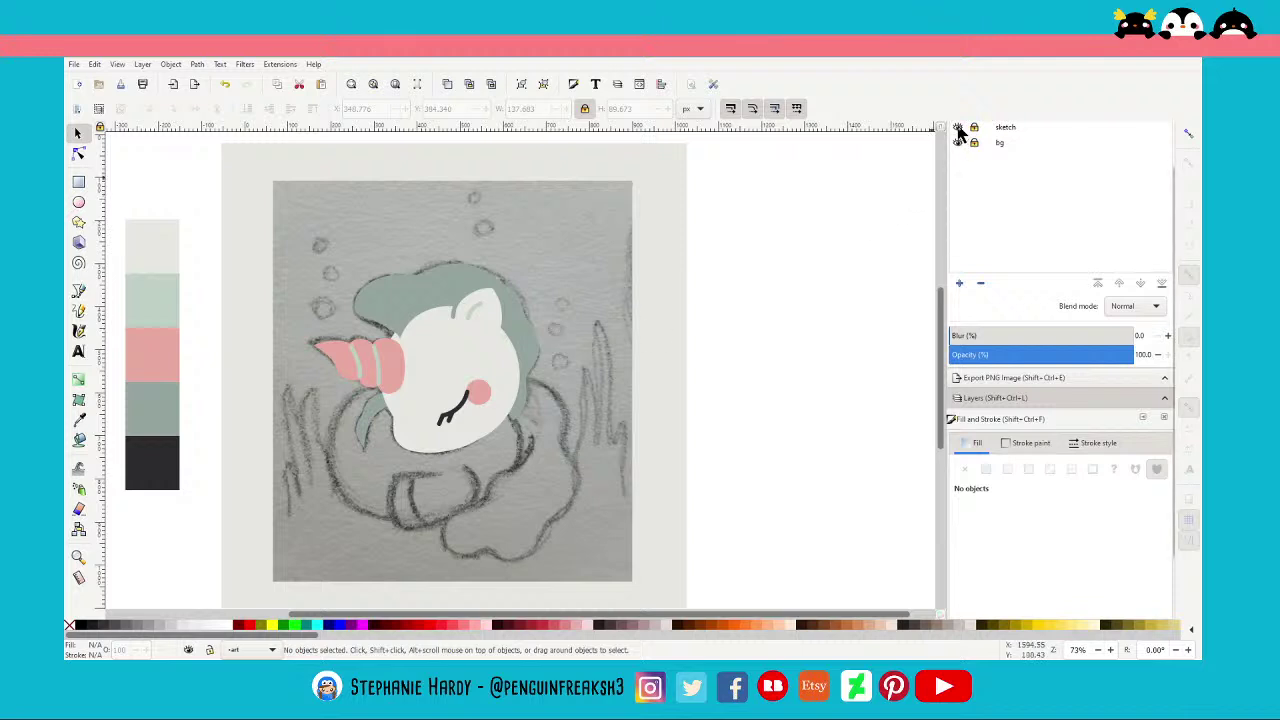
scroll(1020, 203, "up", 2)
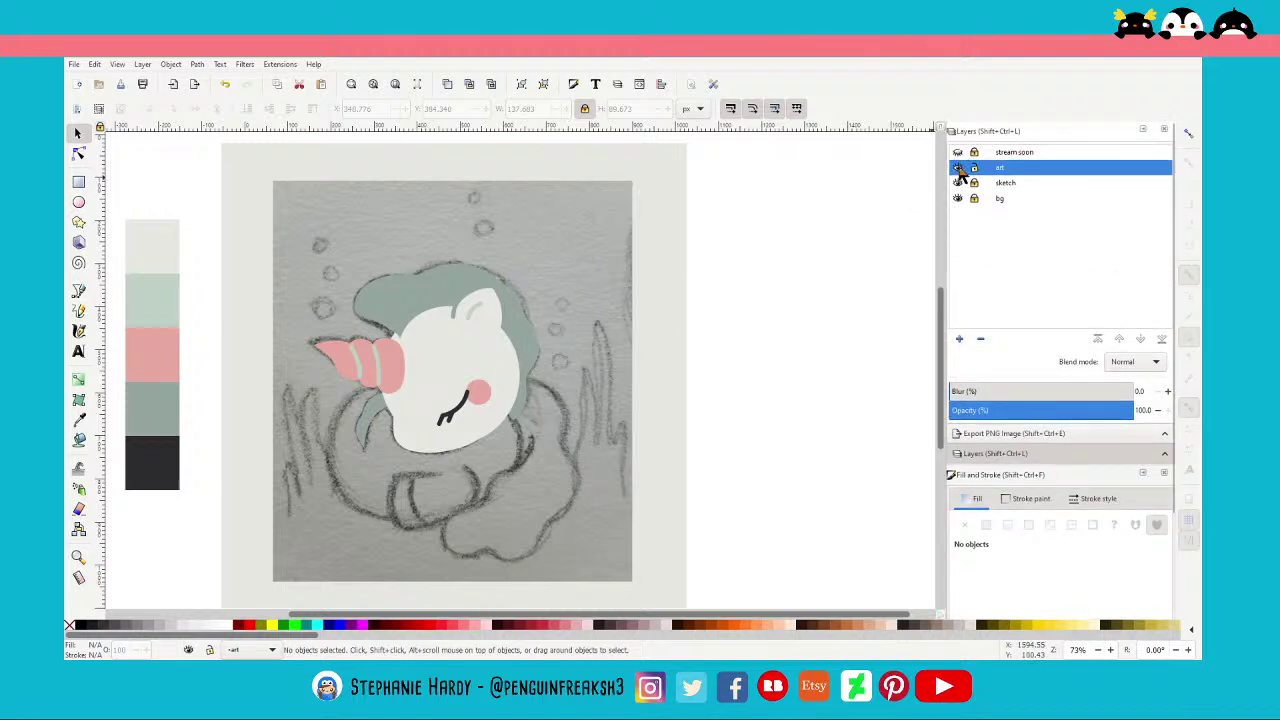
left_click(958, 168)
left_click(958, 168)
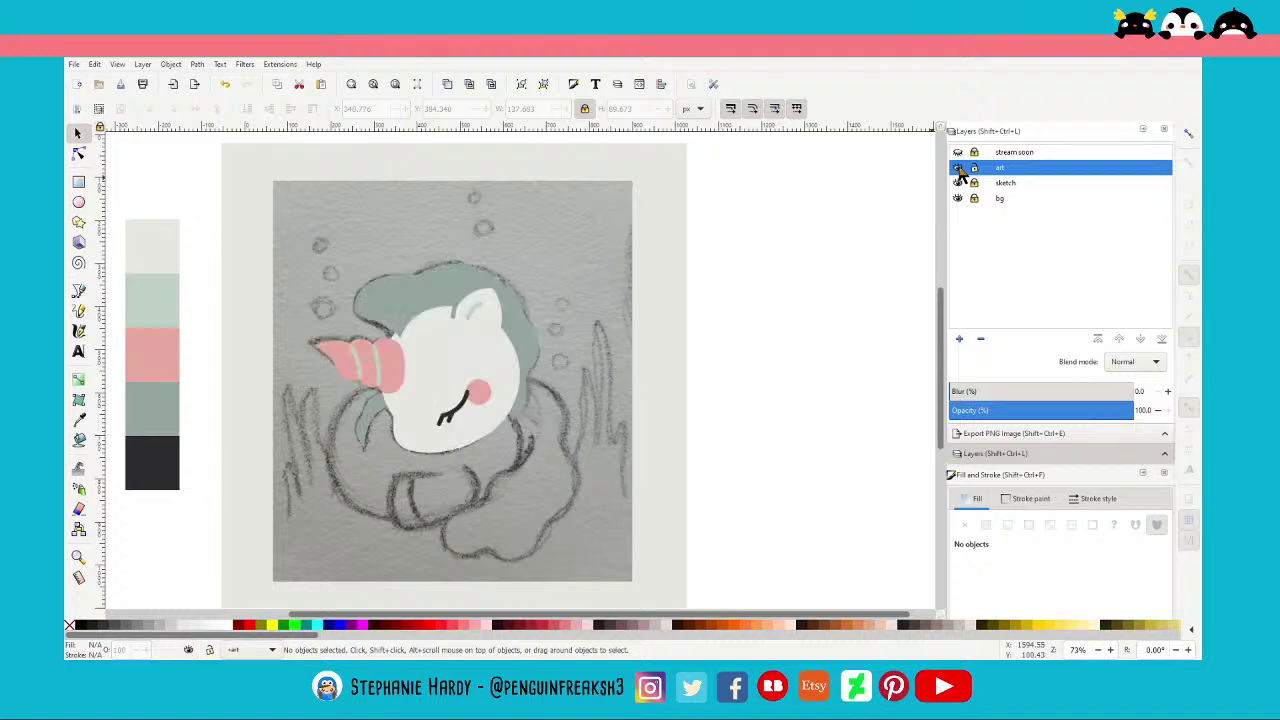
left_click(958, 168)
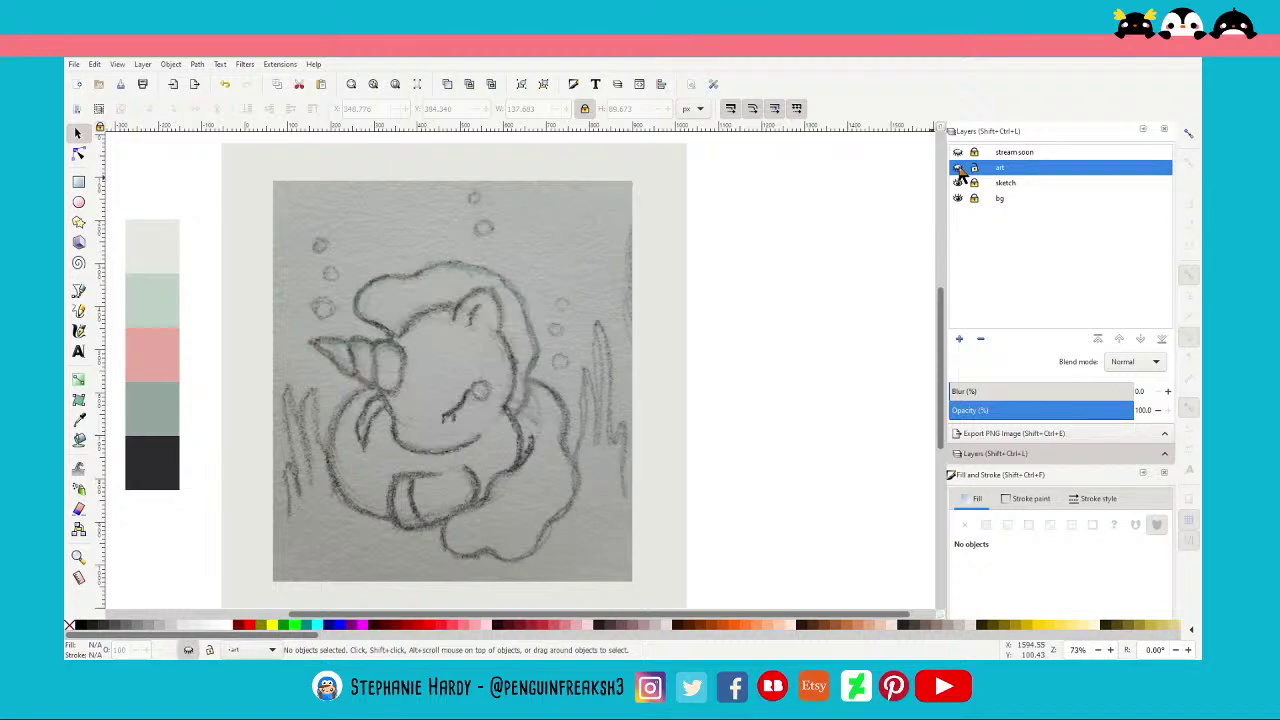
left_click(958, 168)
scroll(405, 340, "up", 3)
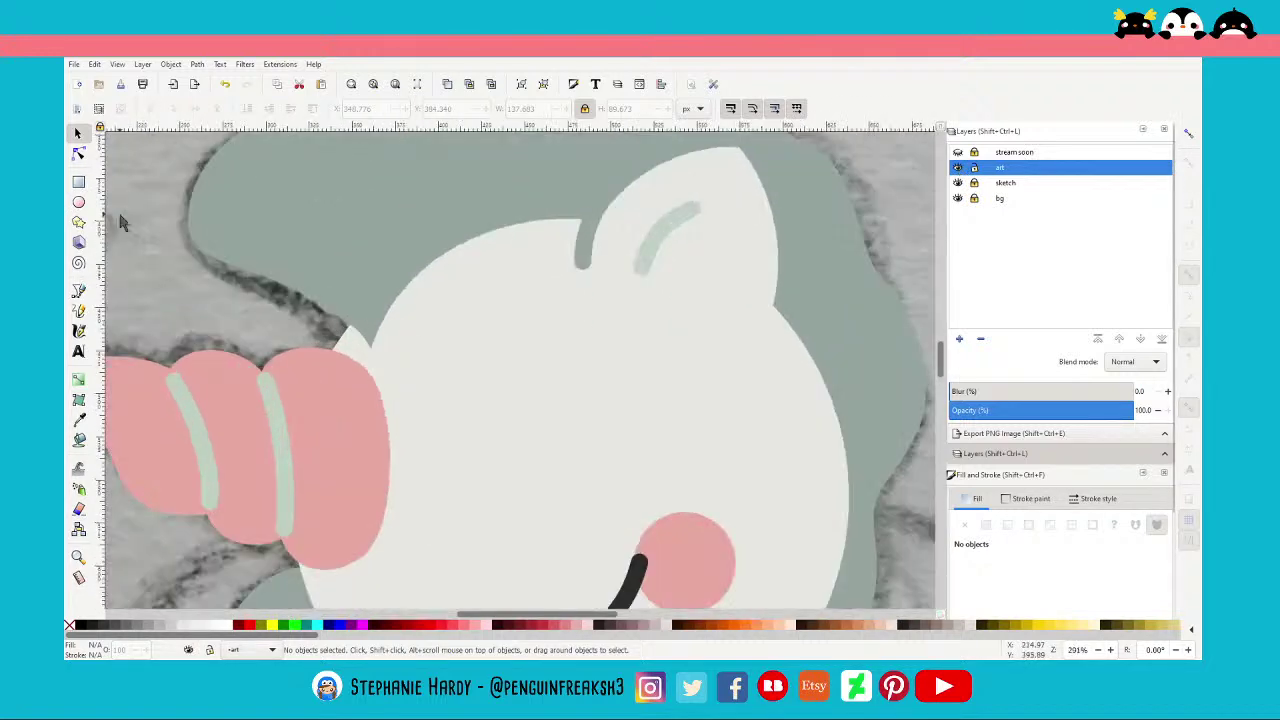
Reshape the mane piece's bottom tip and upper curve near the horn
key("n")
left_click(368, 335)
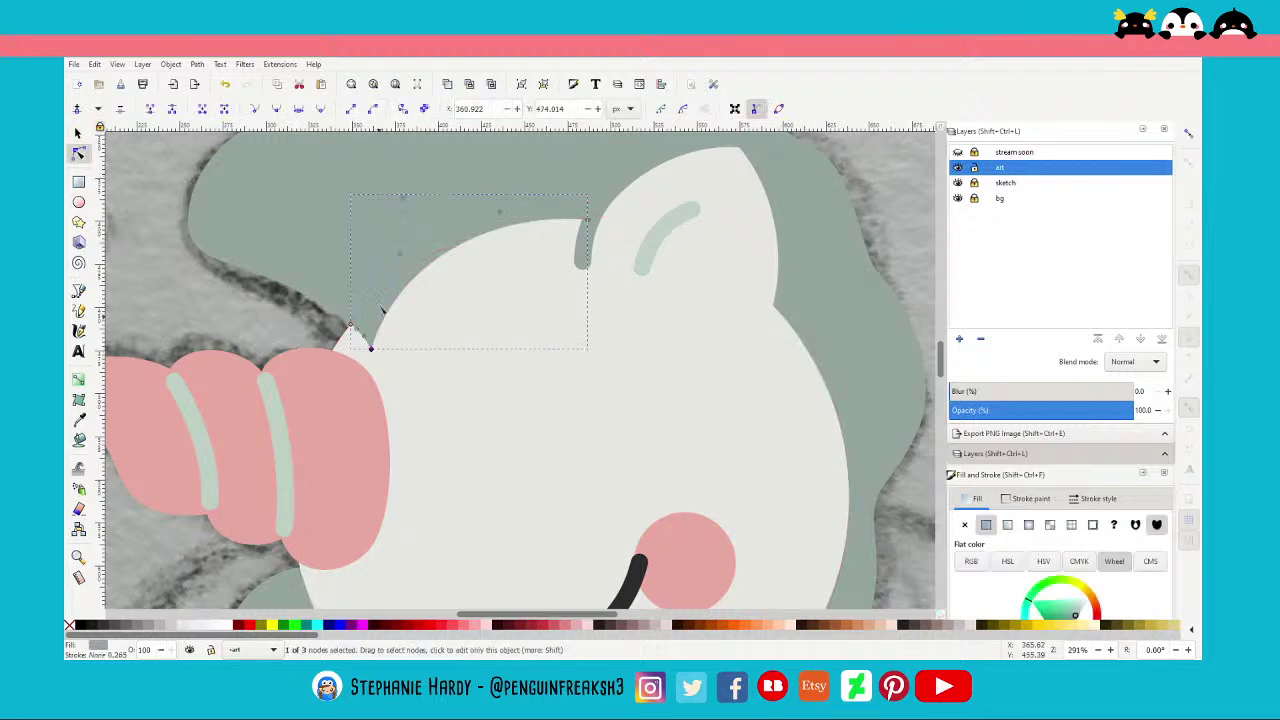
mouse_move(381, 310)
left_mouse_down()
mouse_move(396, 299)
mouse_move(384, 354)
left_mouse_up()
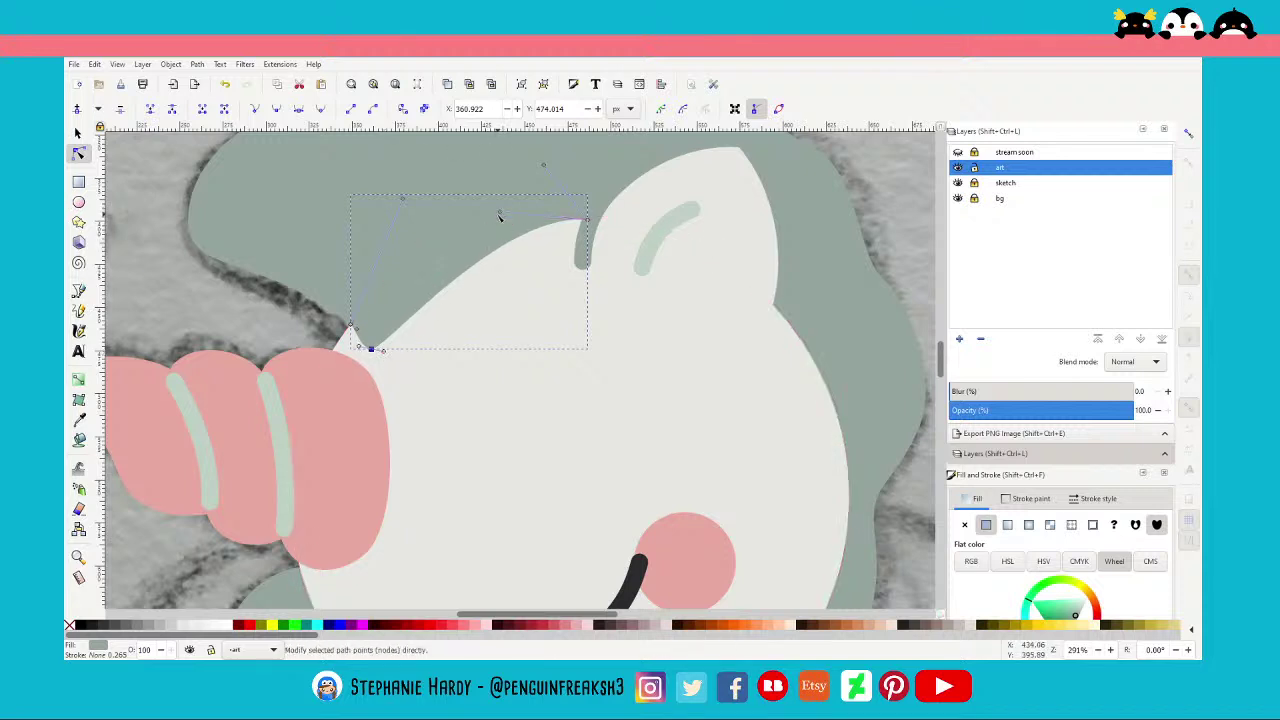
left_click_drag(499, 211, 418, 231)
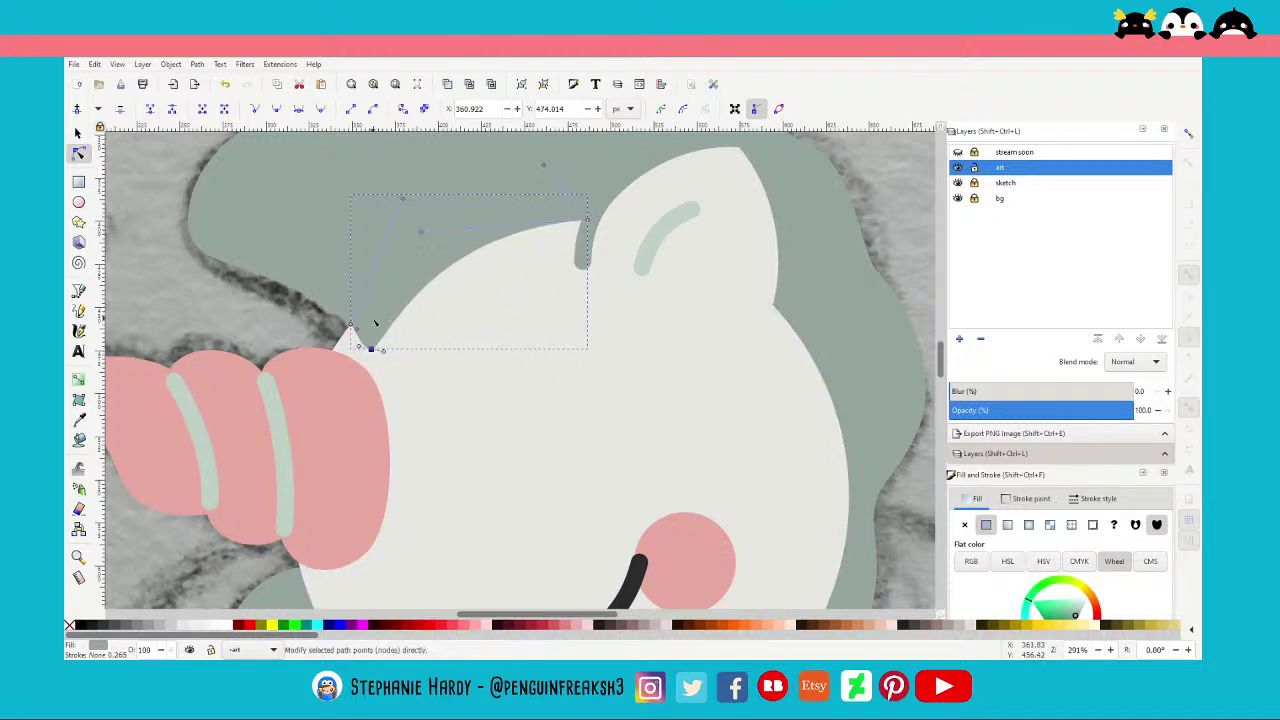
key("s")
key("Escape")
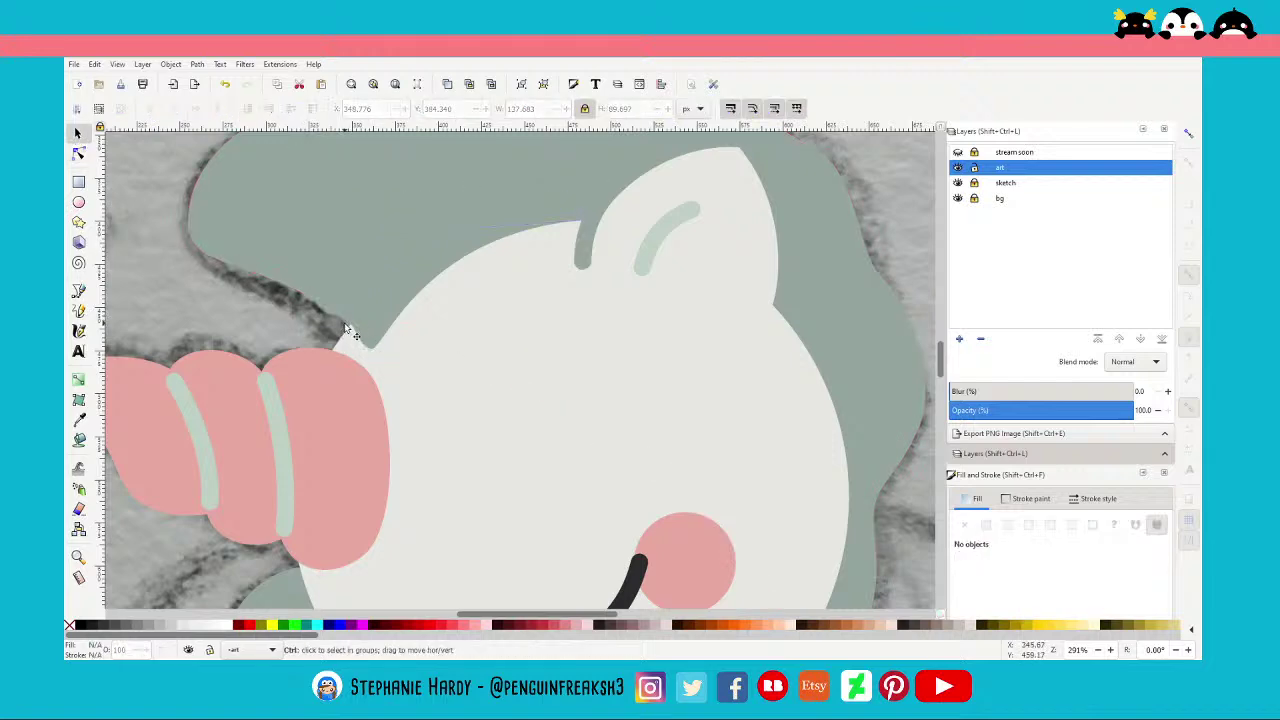
Save the drawing as Under_Water_Dreams.svg and zoom around to check the sketch
scroll(380, 360, "down", 2)
scroll(388, 370, "down", 1)
scroll(412, 358, "down", 1)
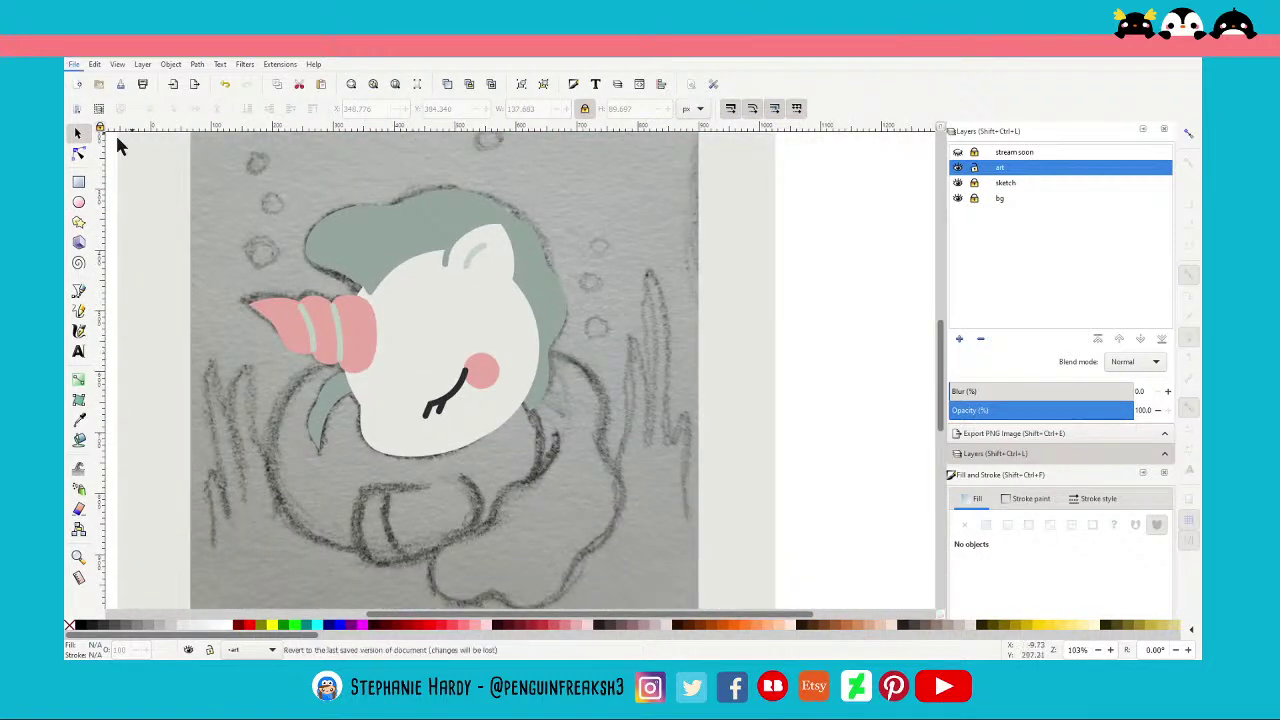
key("ctrl+s")
scroll(440, 300, "down", 1)
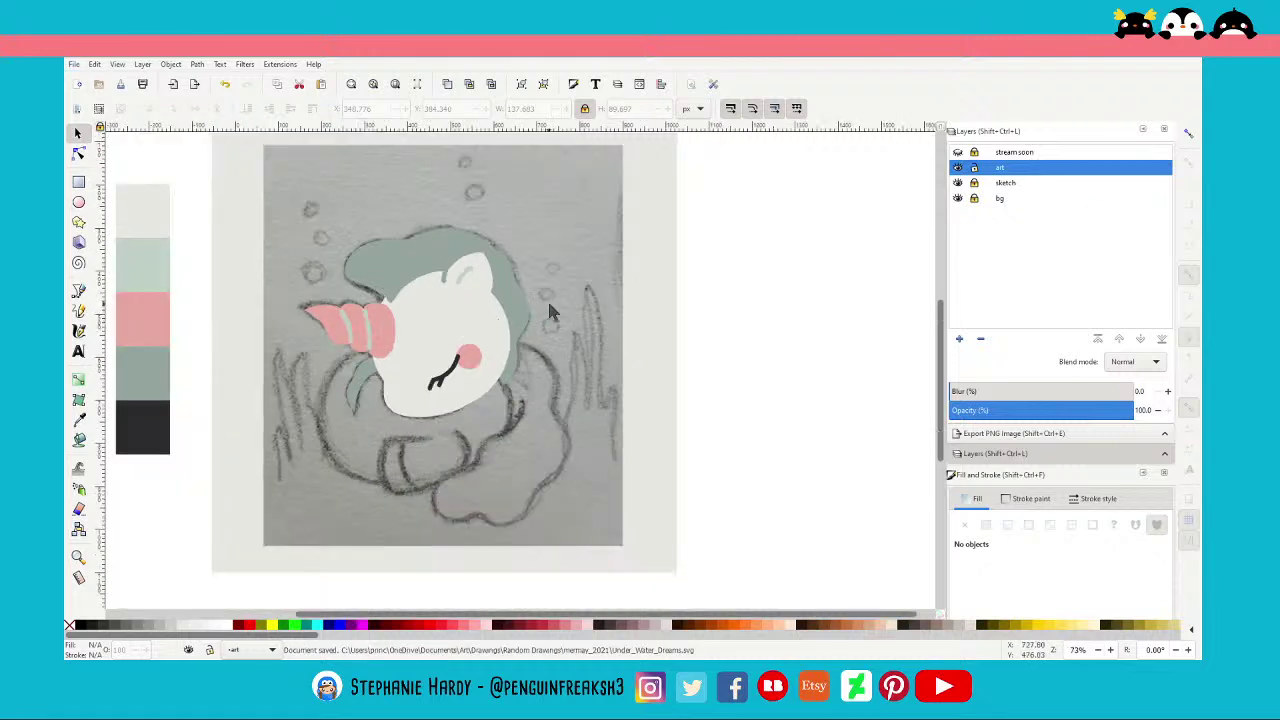
scroll(547, 298, "down", 1)
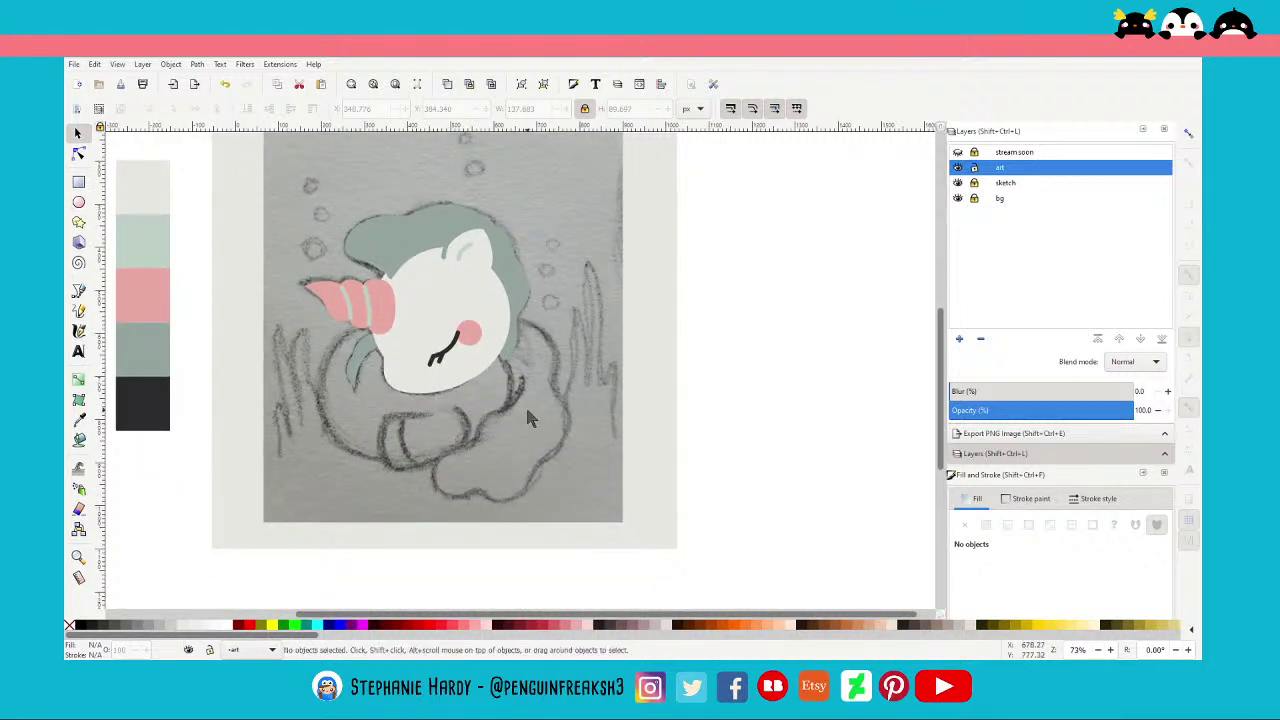
scroll(443, 391, "up", 1, "ctrl")
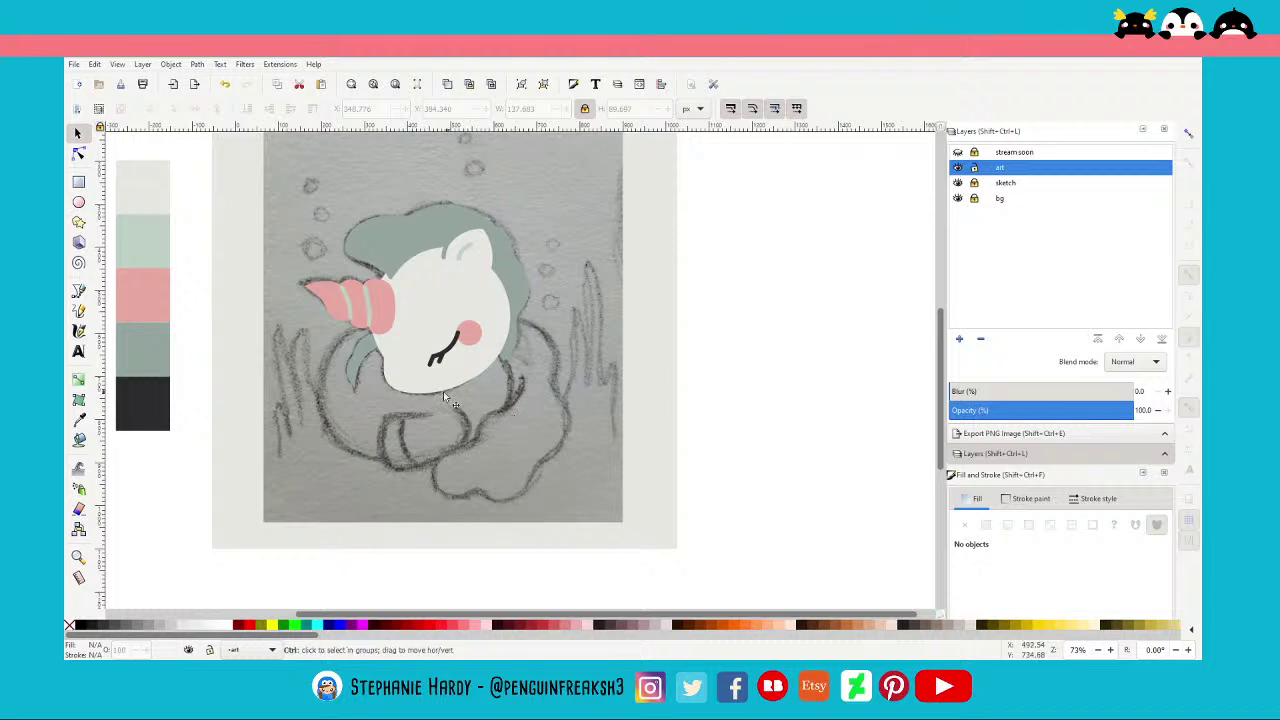
scroll(418, 393, "up", 1, "ctrl")
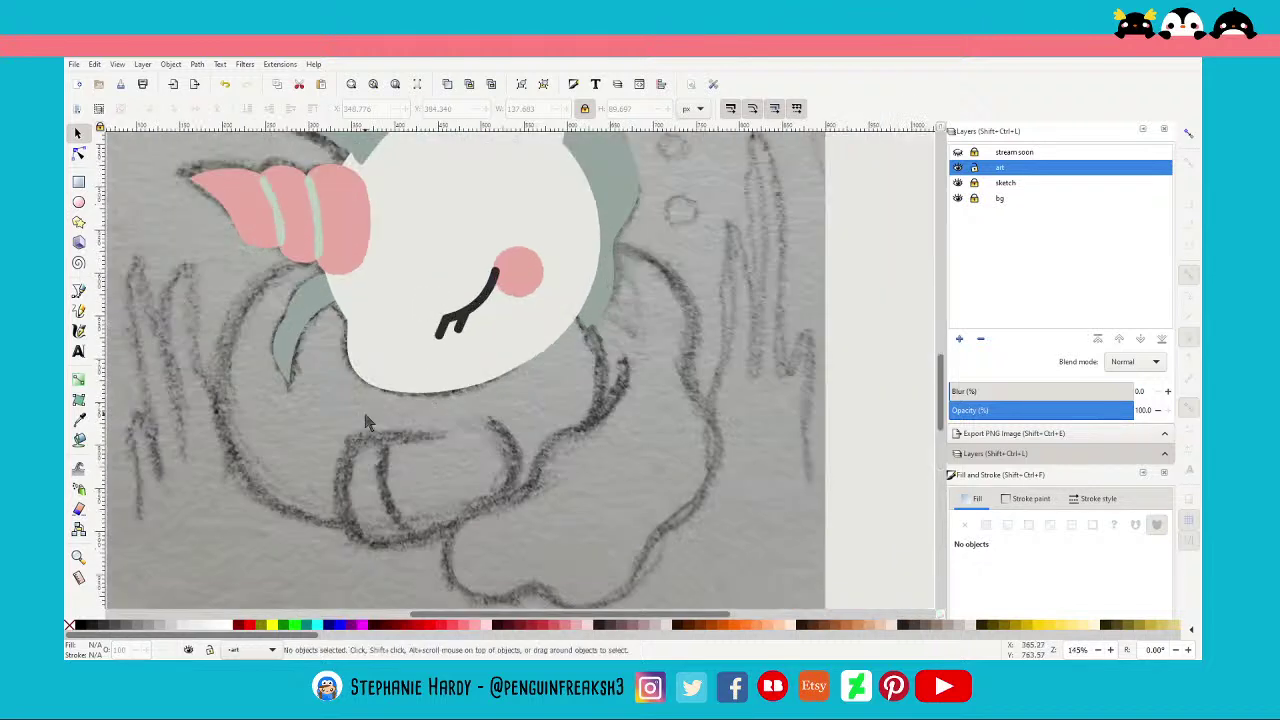
scroll(365, 423, "down", 1, "ctrl")
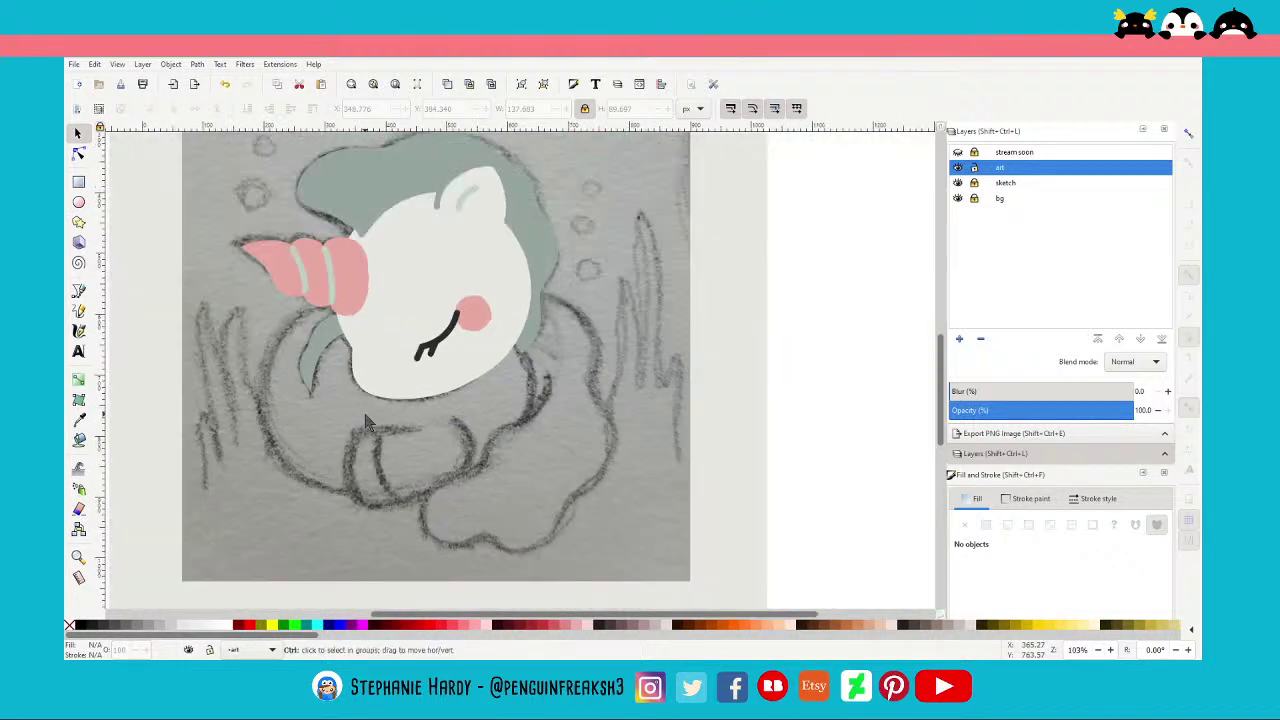
scroll(365, 423, "up", 1, "ctrl")
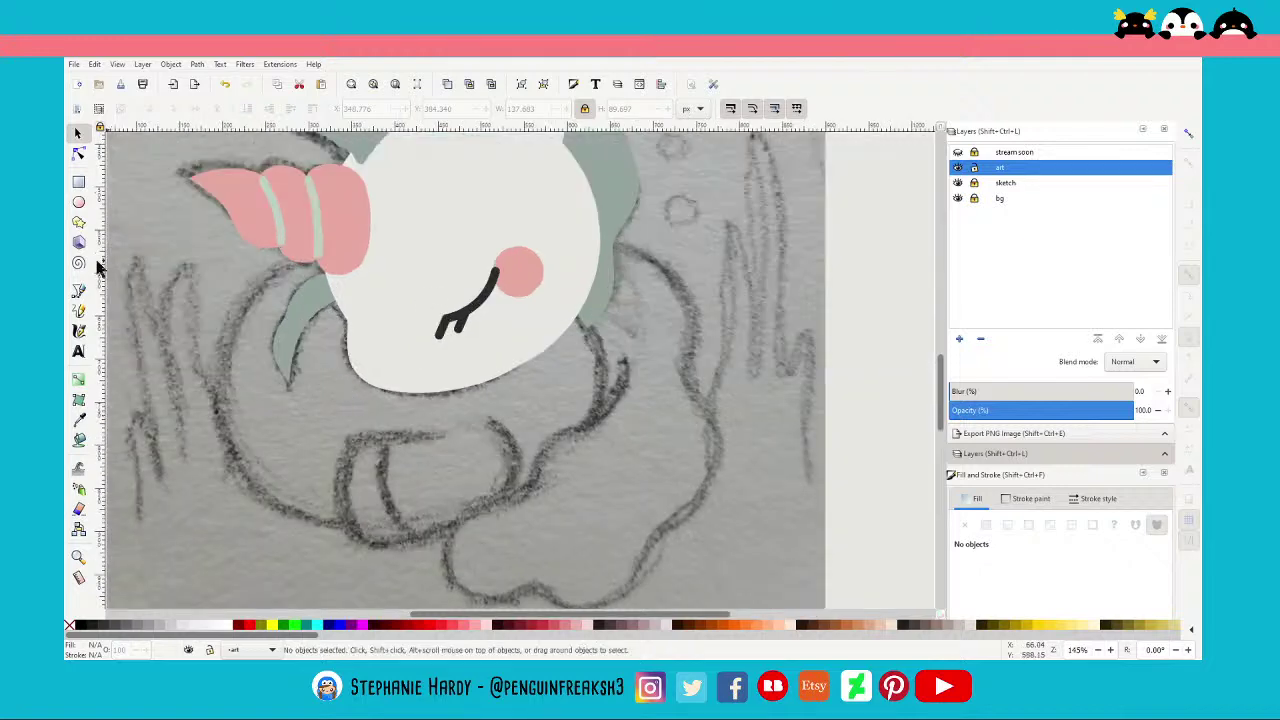
left_click(79, 290)
Trace a curved outline along the head's lower edge and chin
scroll(375, 340, "up", 1, "ctrl")
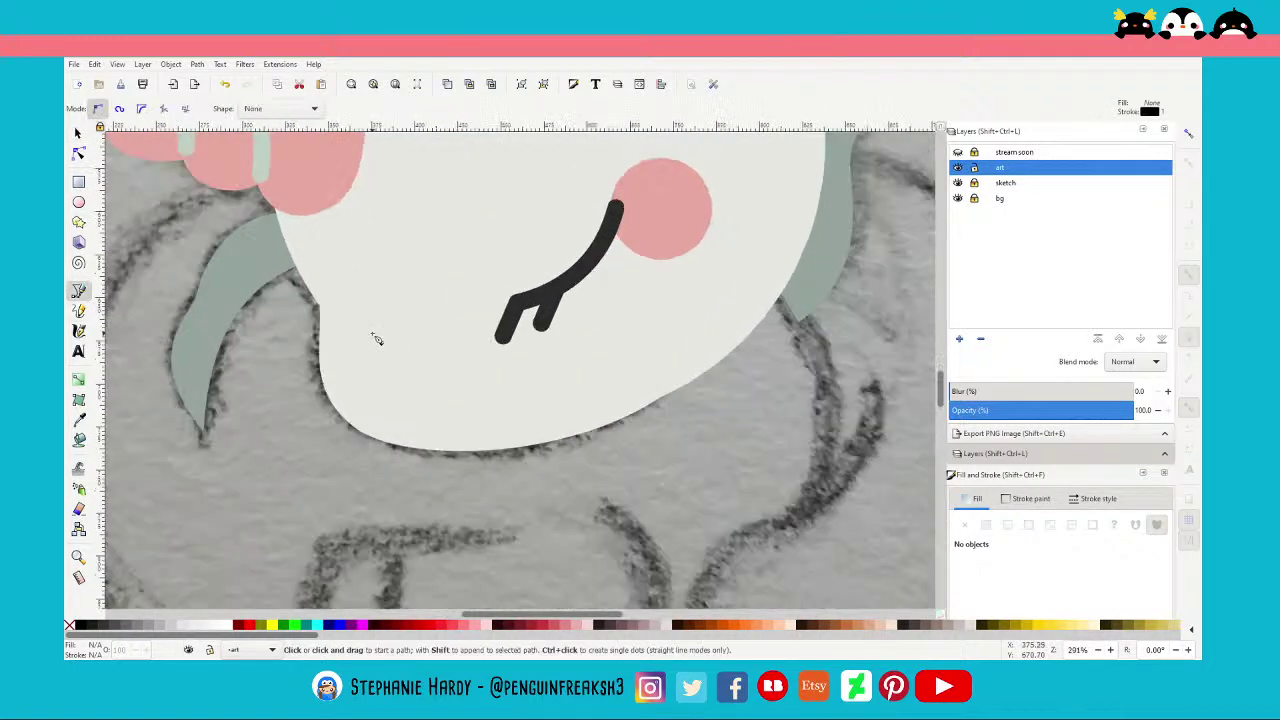
left_click(292, 267)
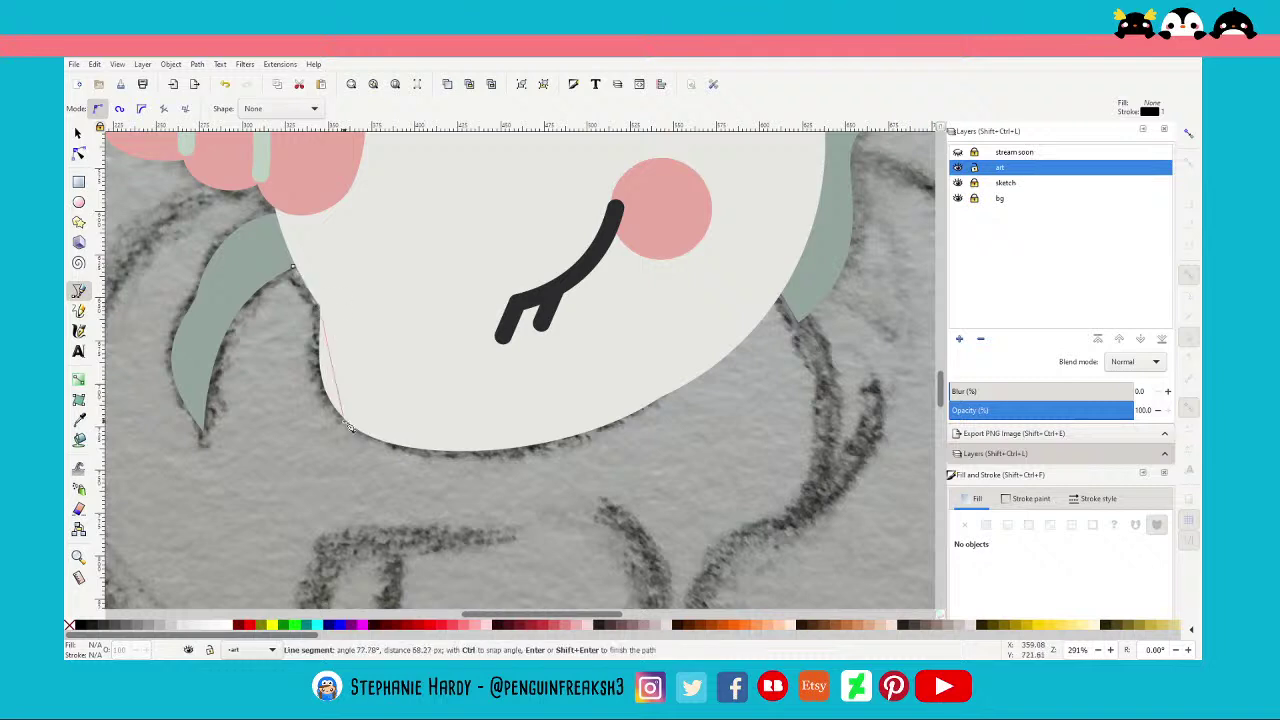
left_click_drag(347, 423, 379, 453)
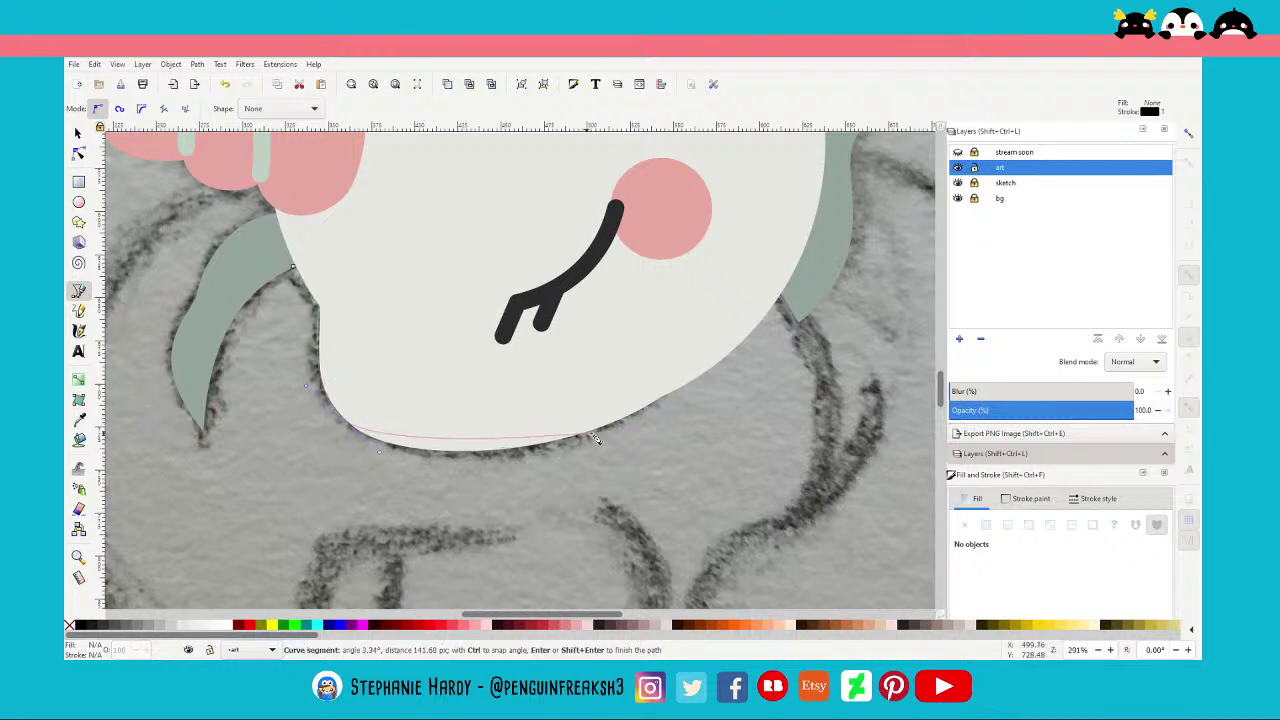
left_click_drag(648, 418, 660, 408)
key("Return")
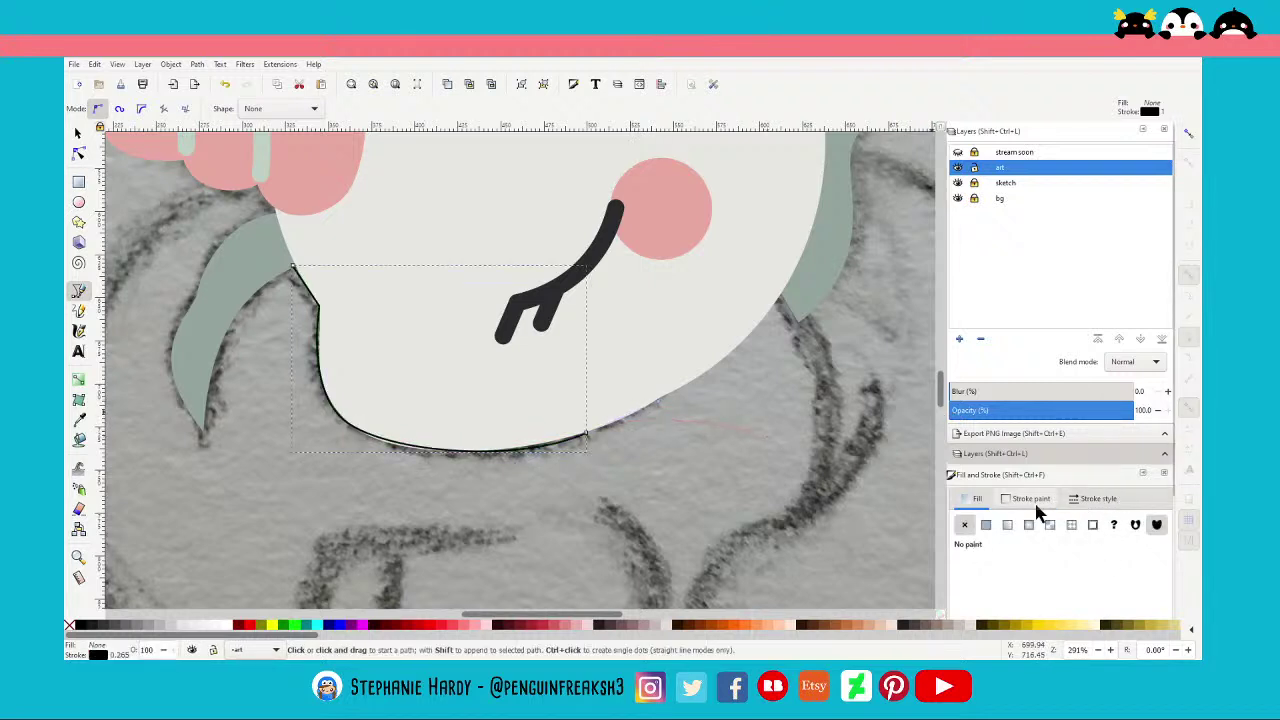
Give the outline a 10 px stroke with round joins and nudge its top end down
left_click(1024, 498)
left_click(1096, 413)
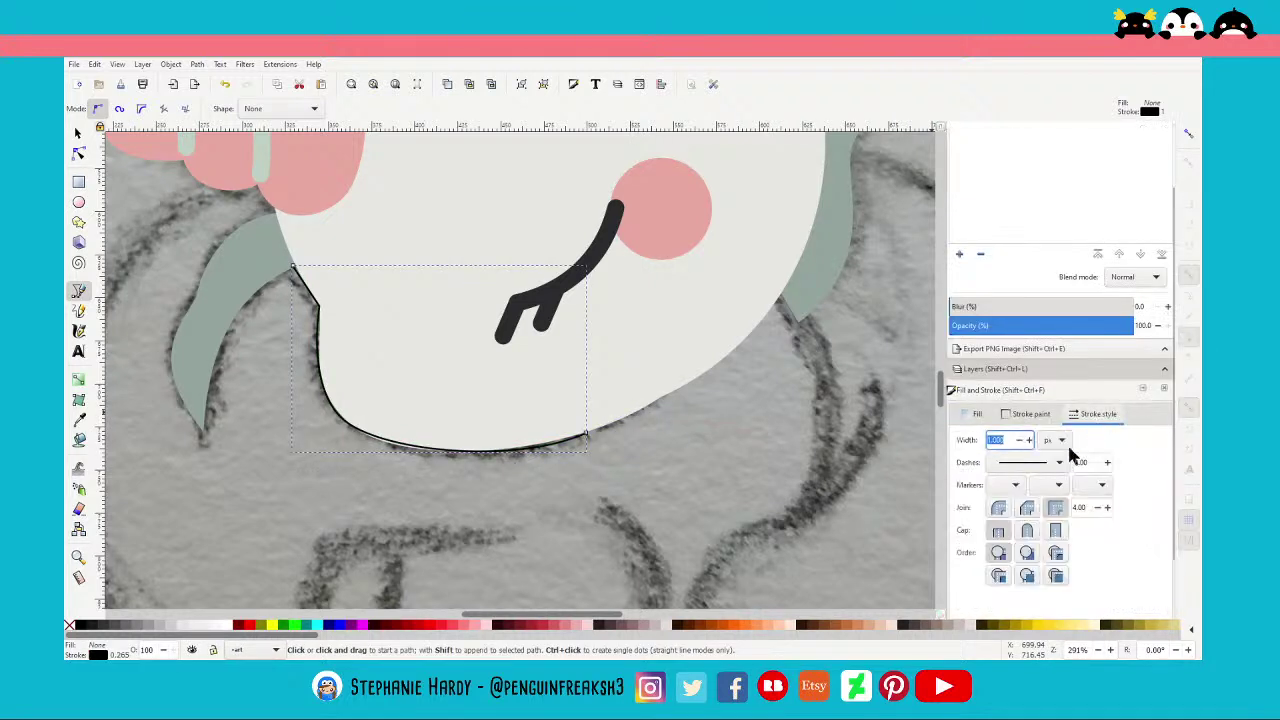
type("5")
key("BackSpace")
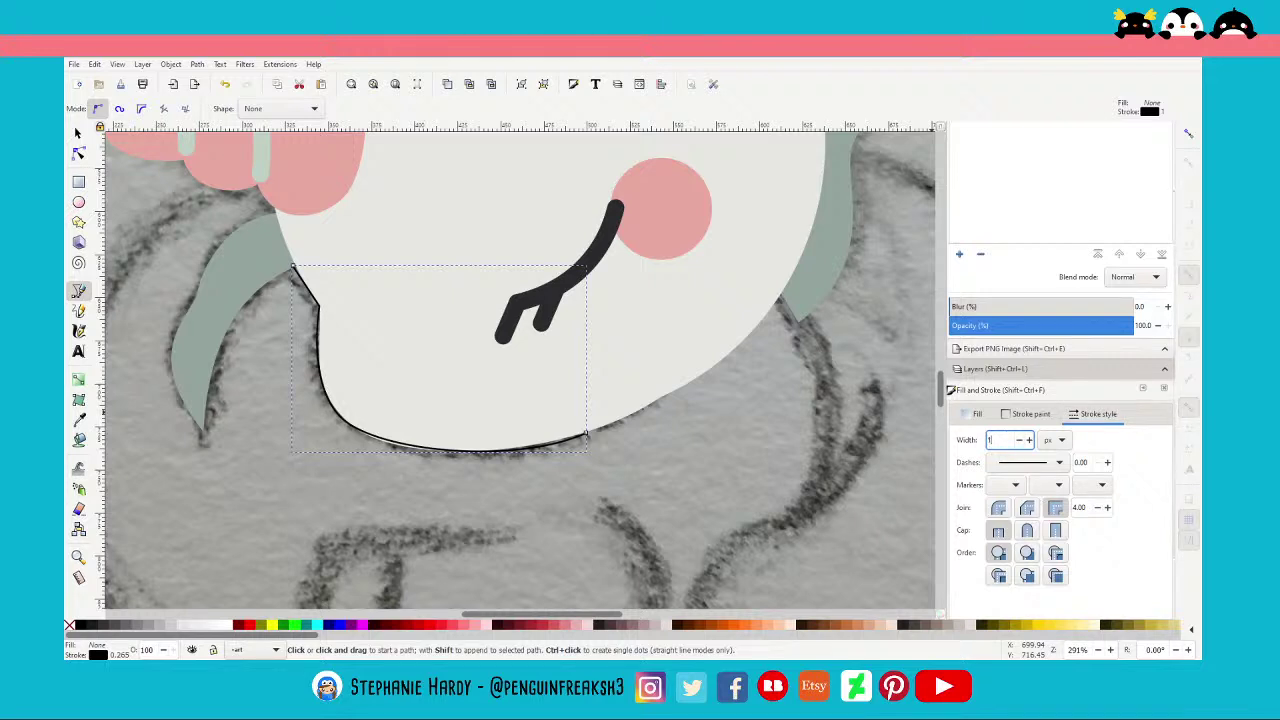
type("0")
key("Return")
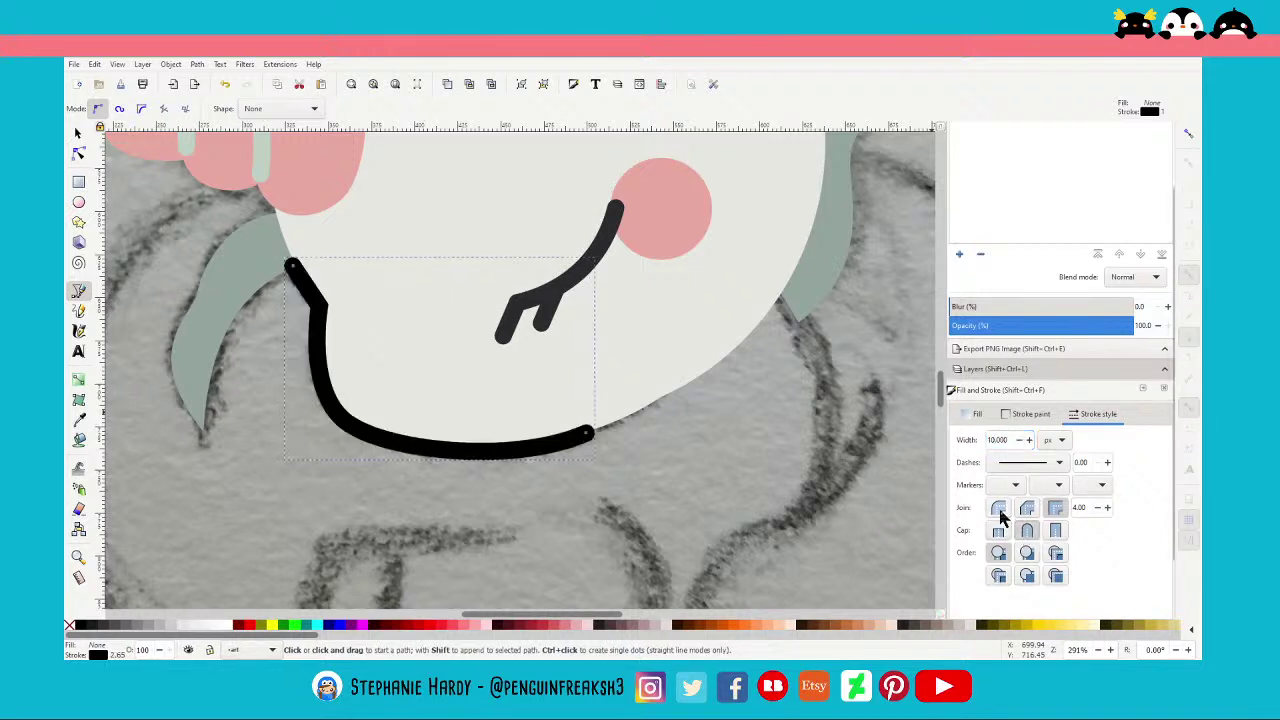
left_click(999, 510)
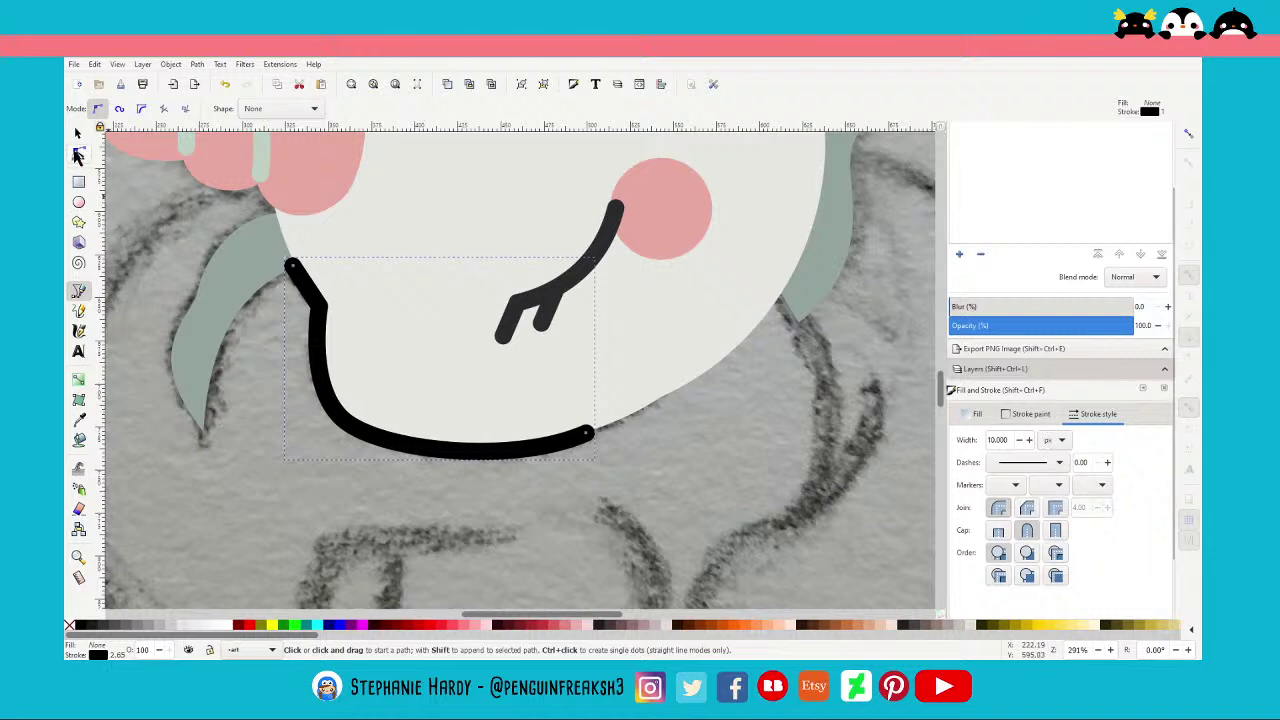
left_click(79, 155)
left_click_drag(291, 266, 313, 305)
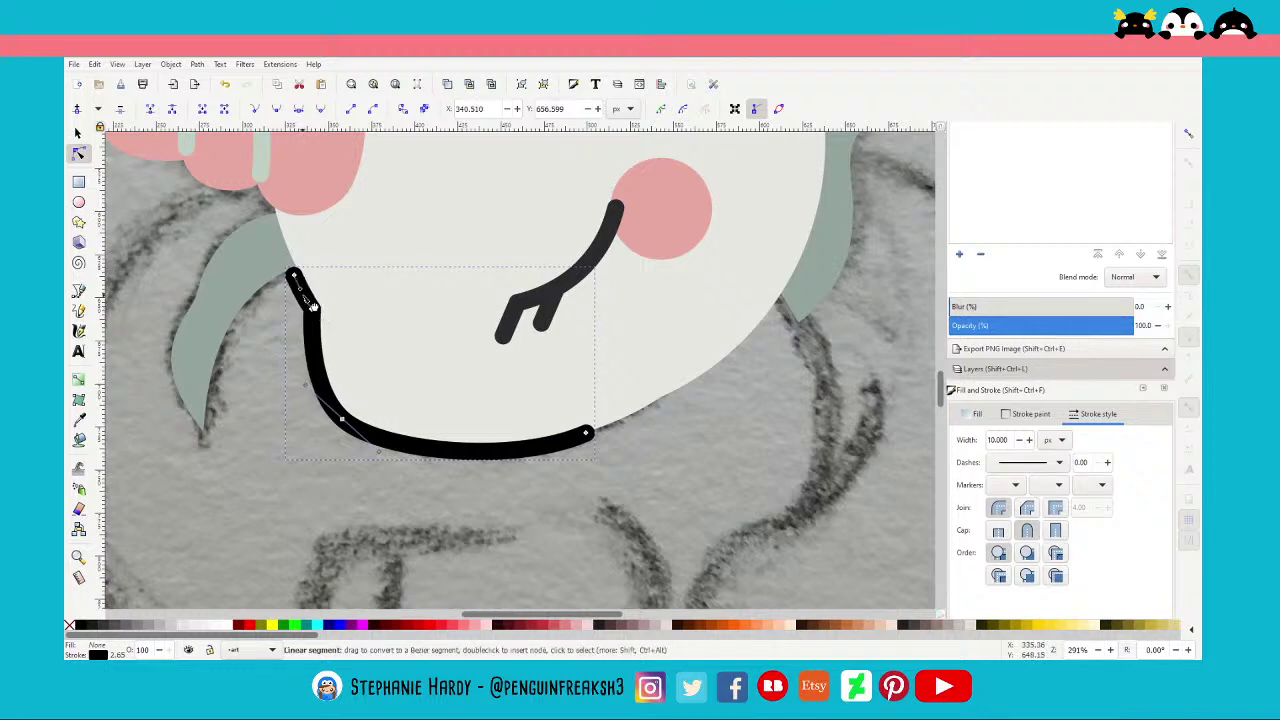
Add a node to the jaw outline and reposition its end, bend and bottom curve
double_click(311, 310)
scroll(301, 272, "up", 4)
left_click_drag(263, 298, 239, 273)
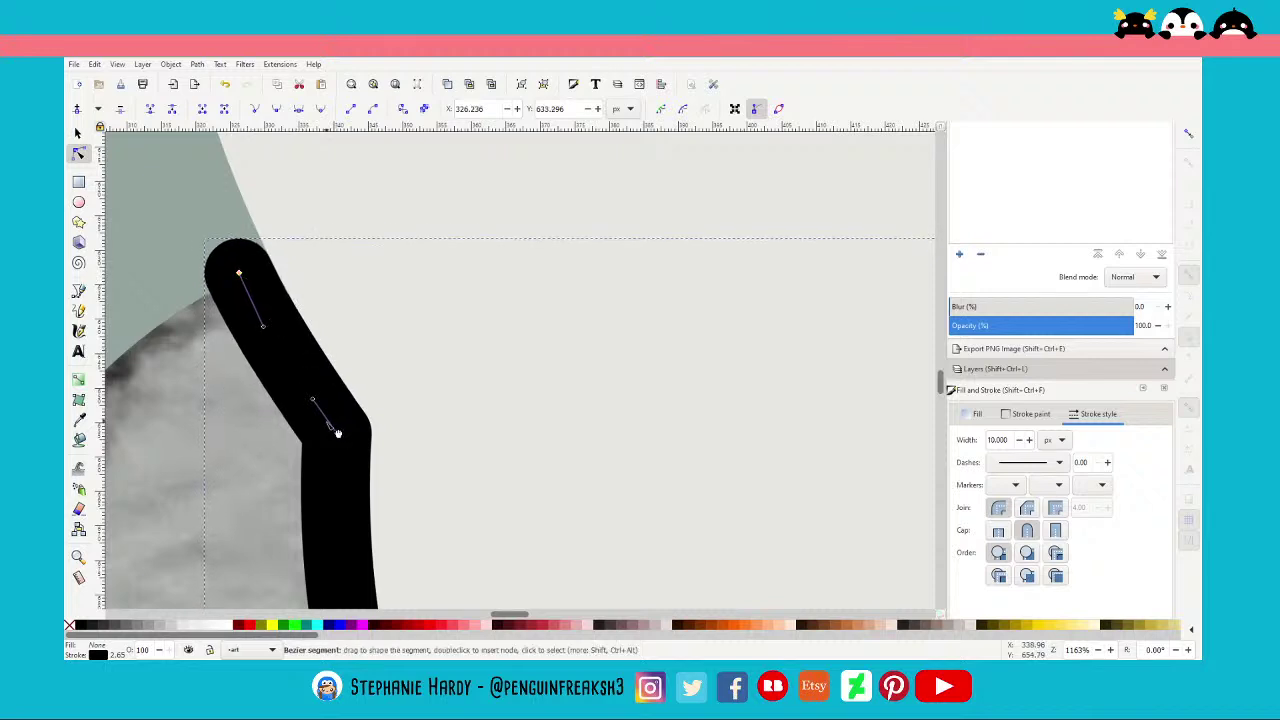
left_click_drag(337, 433, 335, 432)
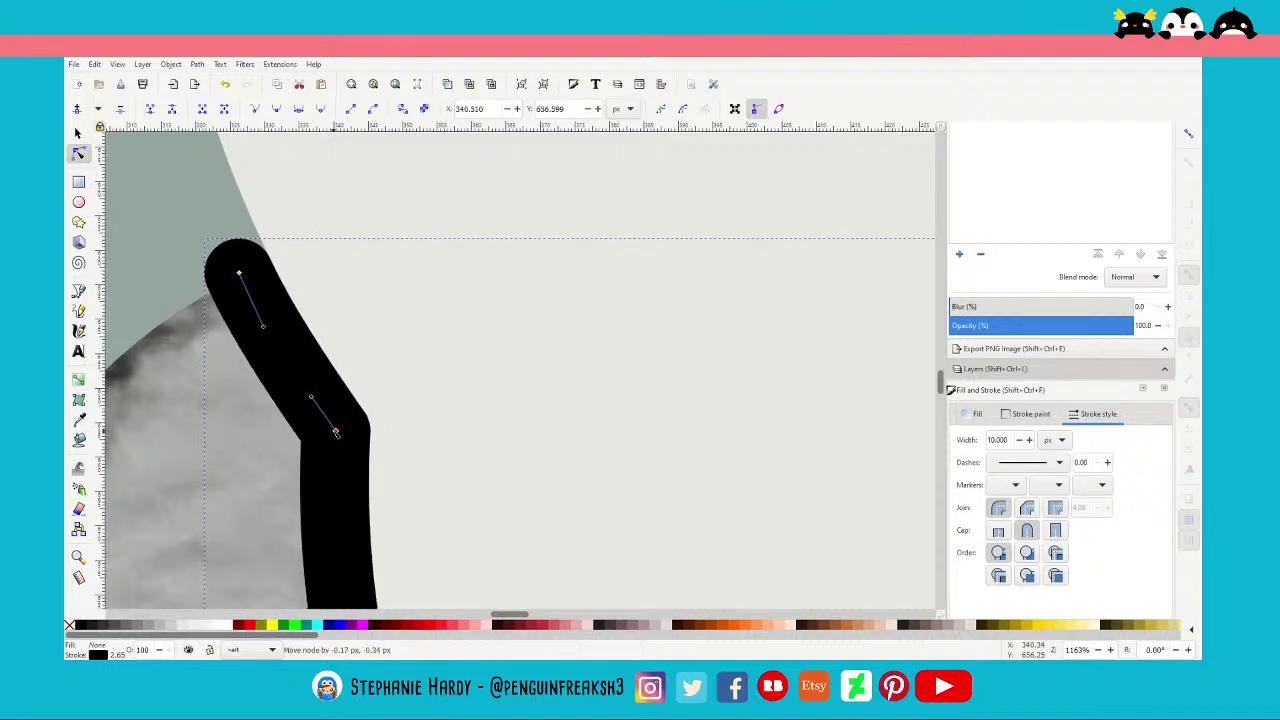
scroll(455, 474, "down", 3)
scroll(455, 474, "down", 1)
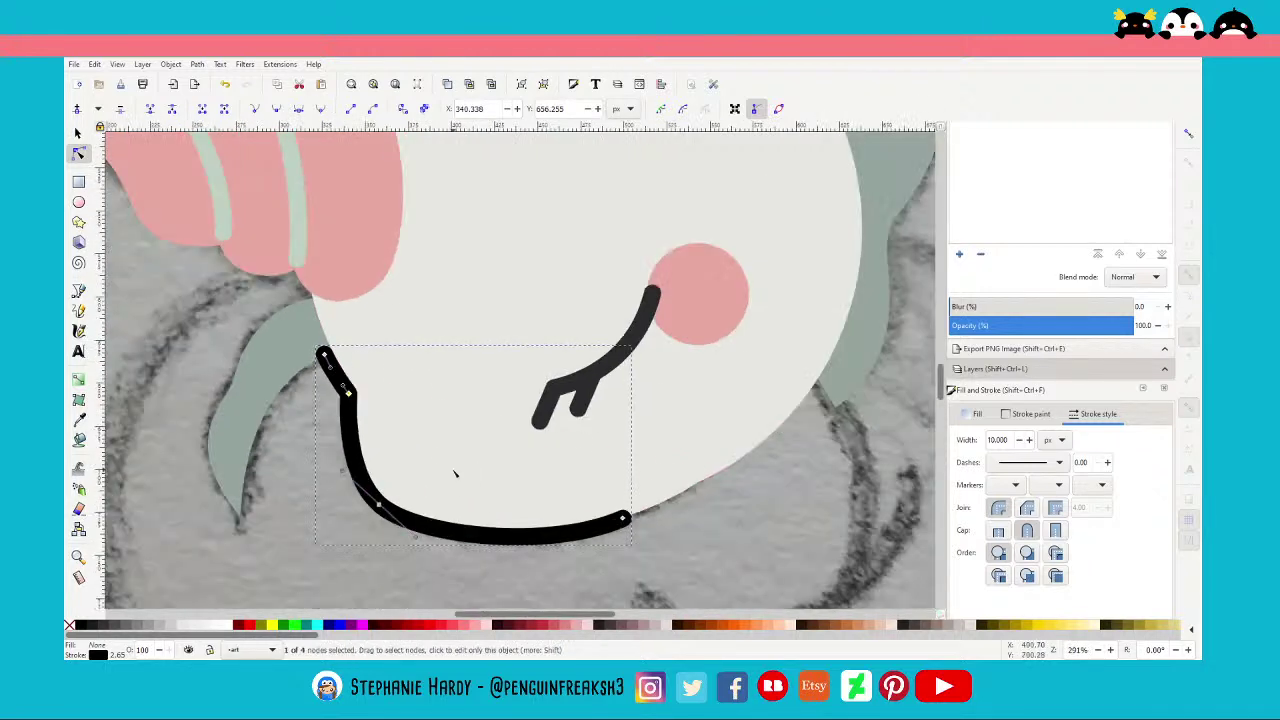
scroll(455, 474, "down", 2)
scroll(428, 518, "down", 1)
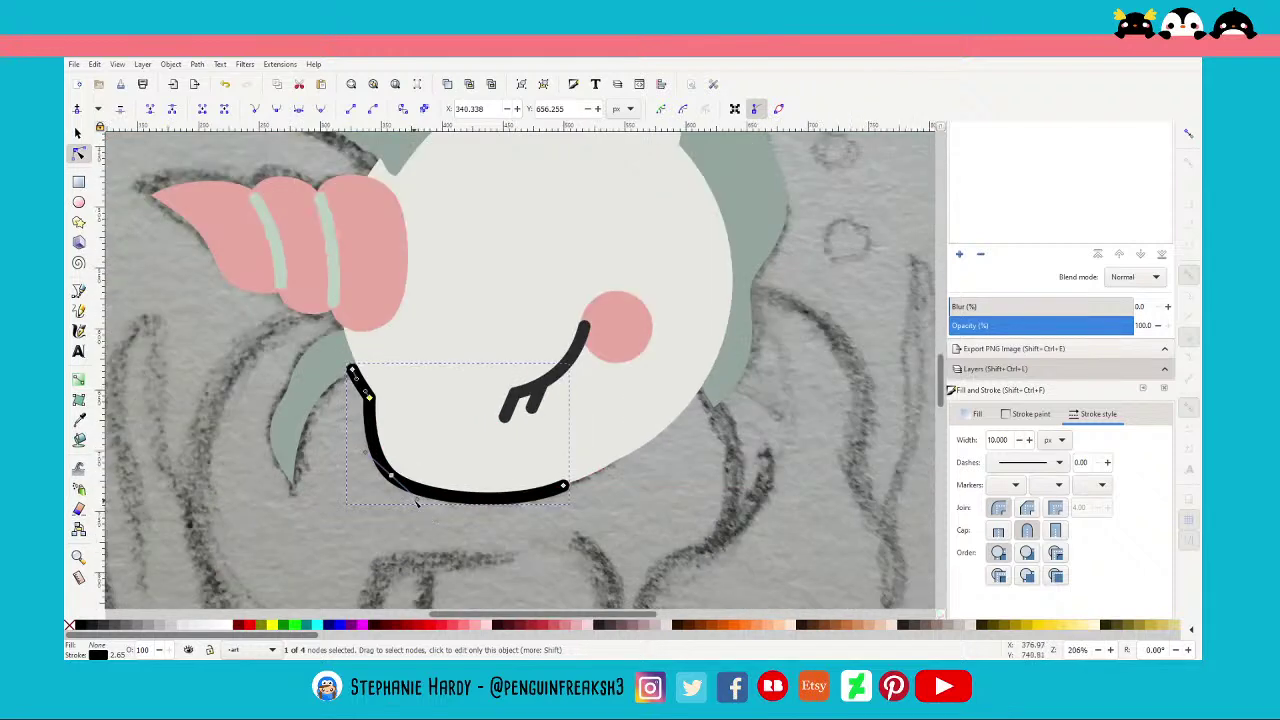
left_click_drag(417, 503, 418, 505)
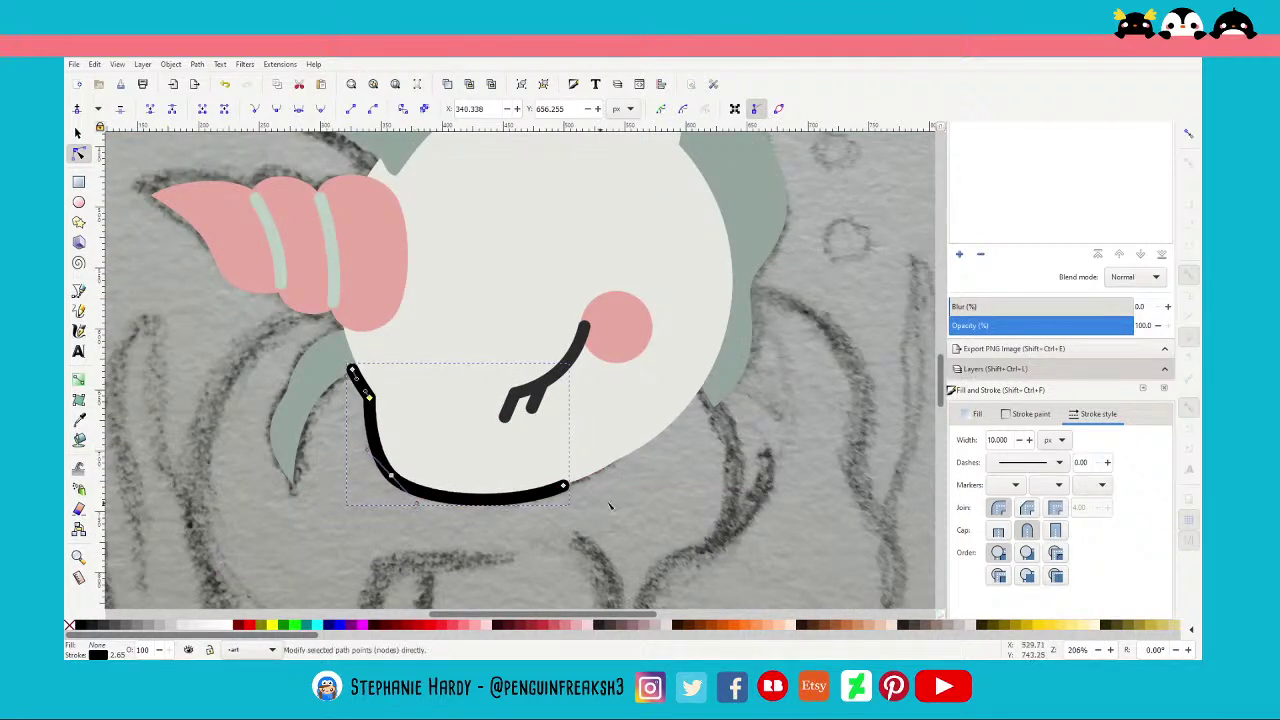
Recolour the outline's stroke with the sampled grey-green mane colour
left_click(1030, 413)
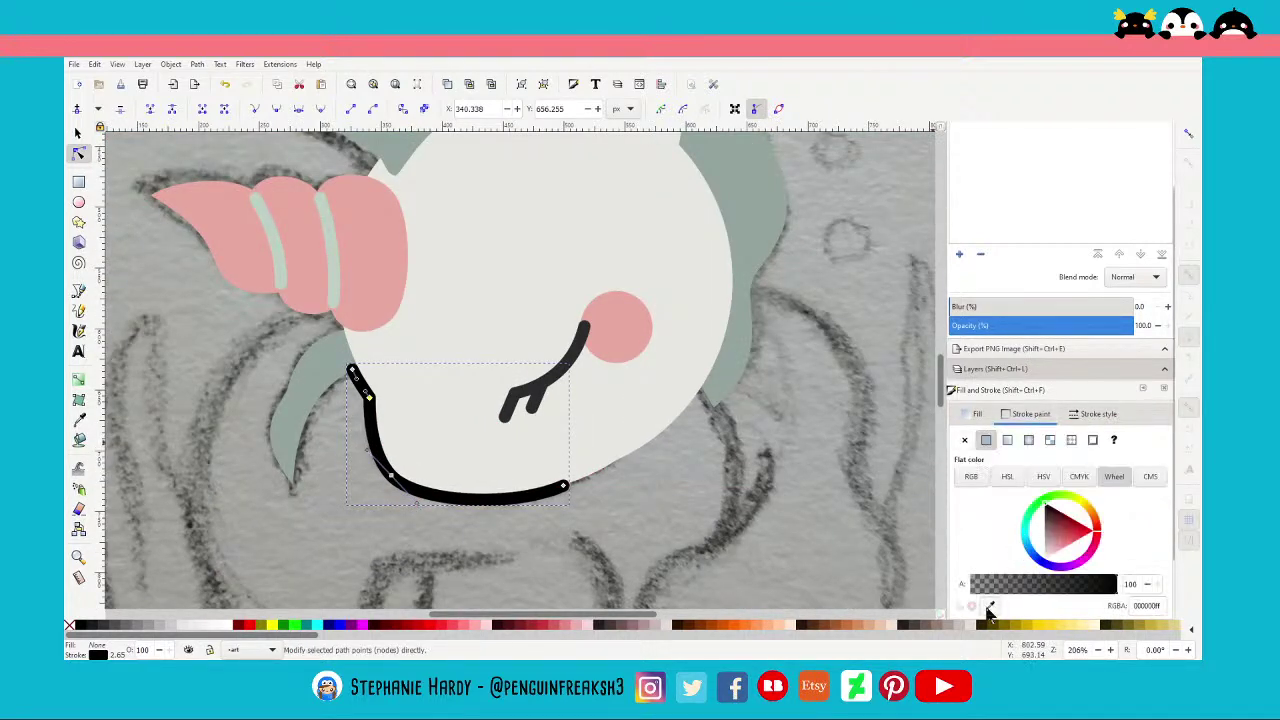
key("d")
left_click(308, 370, "shift")
left_click(77, 133)
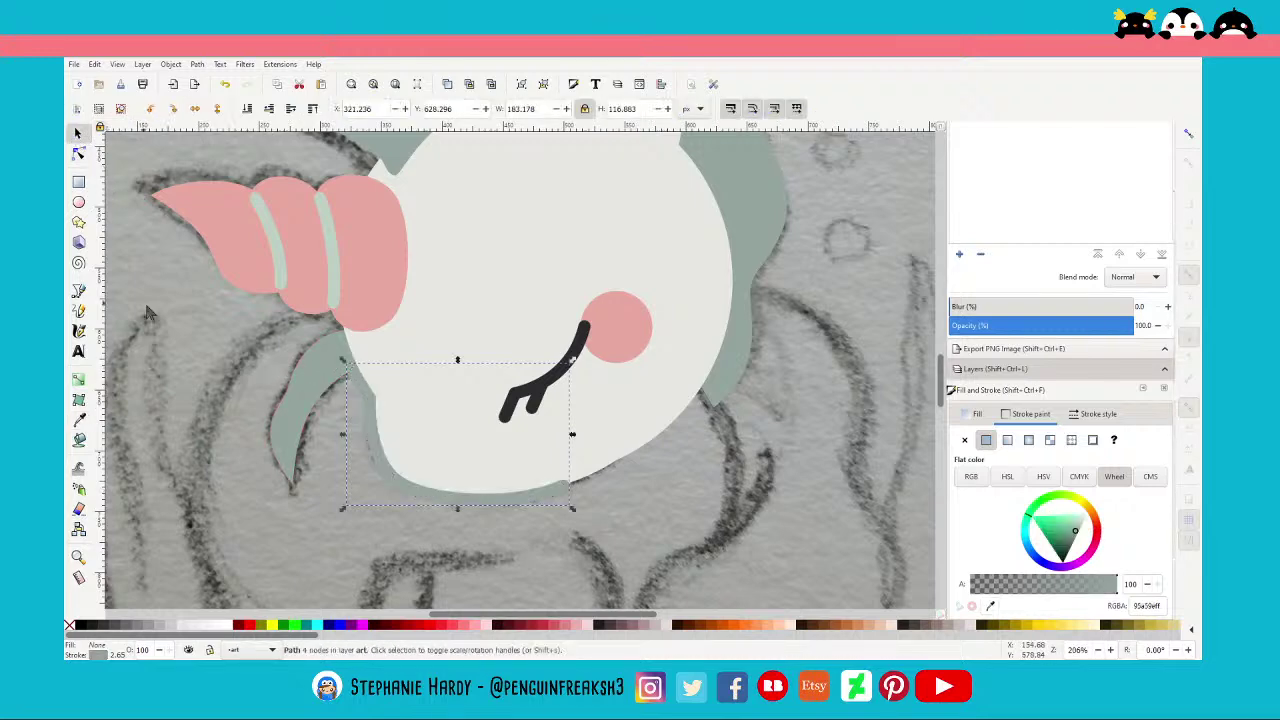
left_click(185, 335)
scroll(285, 360, "down", 2, "ctrl")
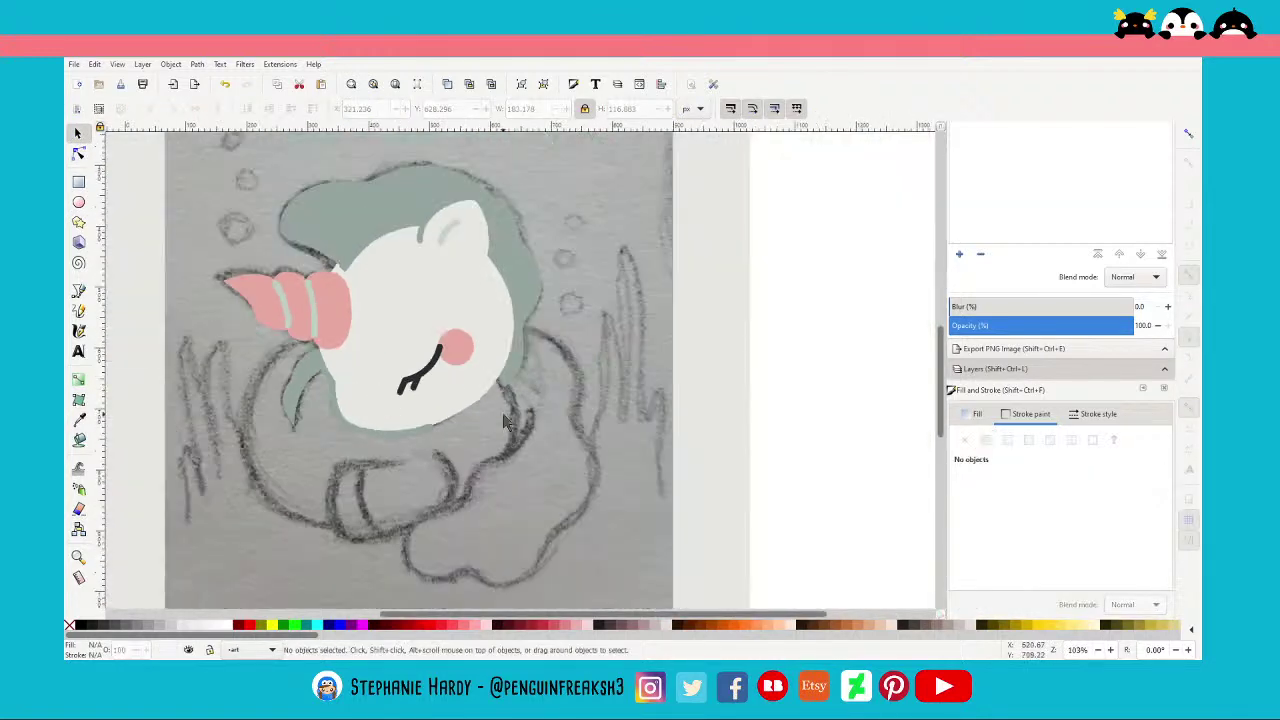
scroll(515, 423, "down", 1)
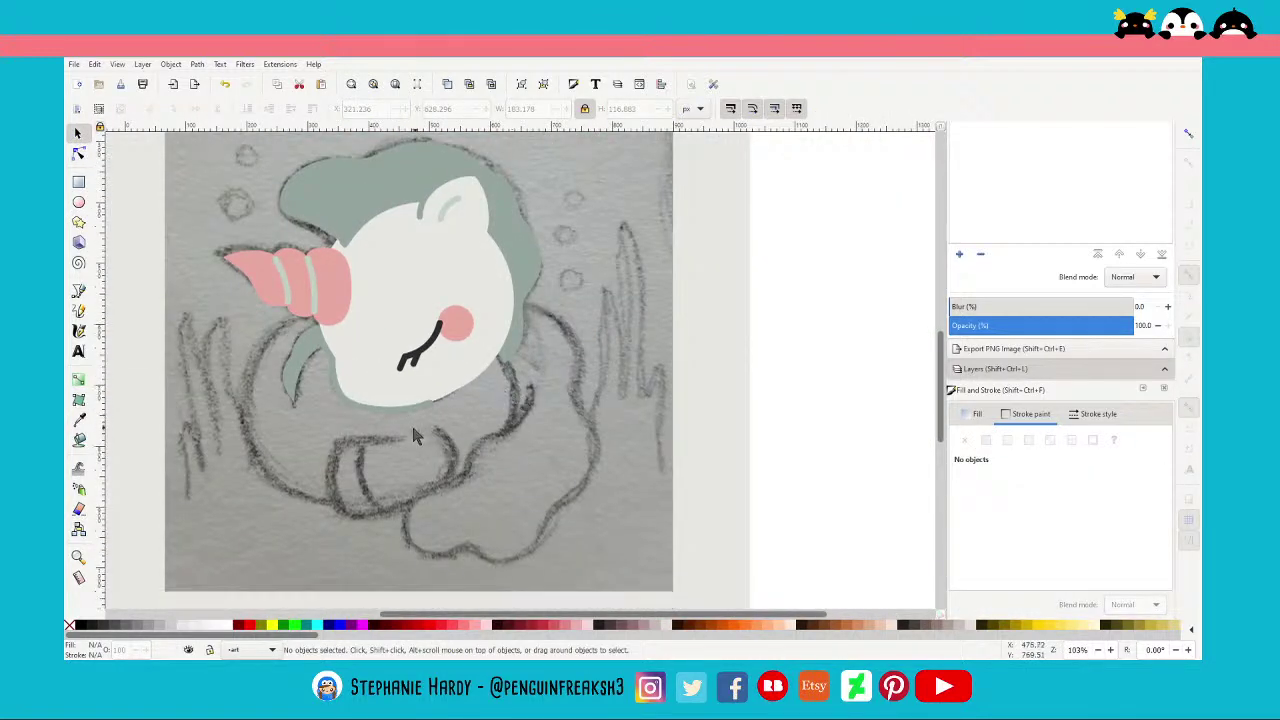
Start a new Pen path tracing the tucked front leg
left_click(79, 291)
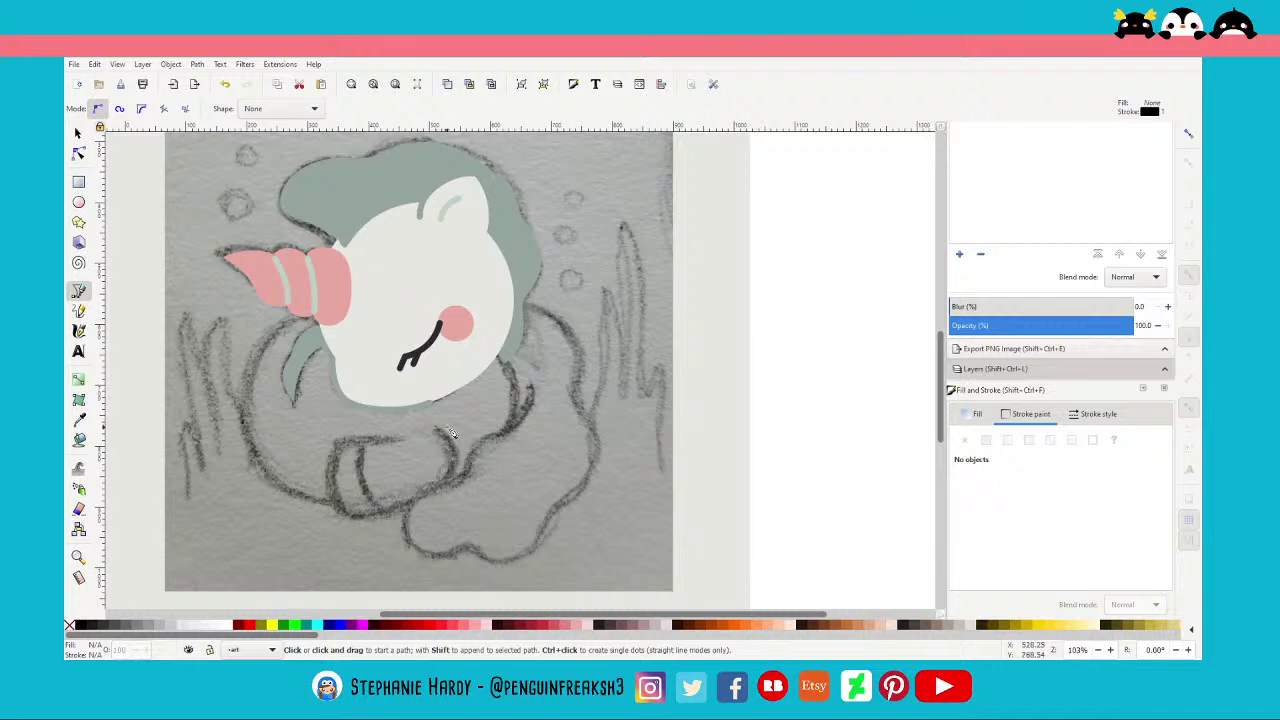
left_click(402, 437)
left_click(336, 440)
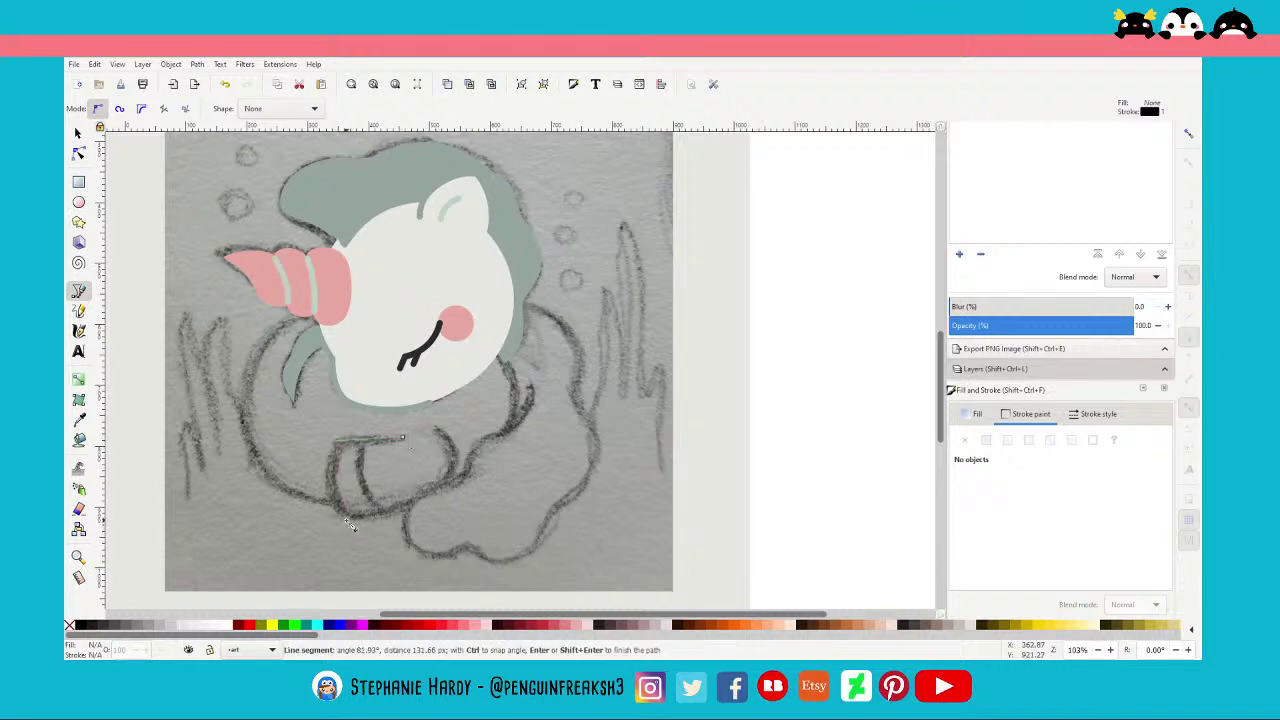
Close the leg shape with its bottom corner and round its top-right edge
left_click(458, 484)
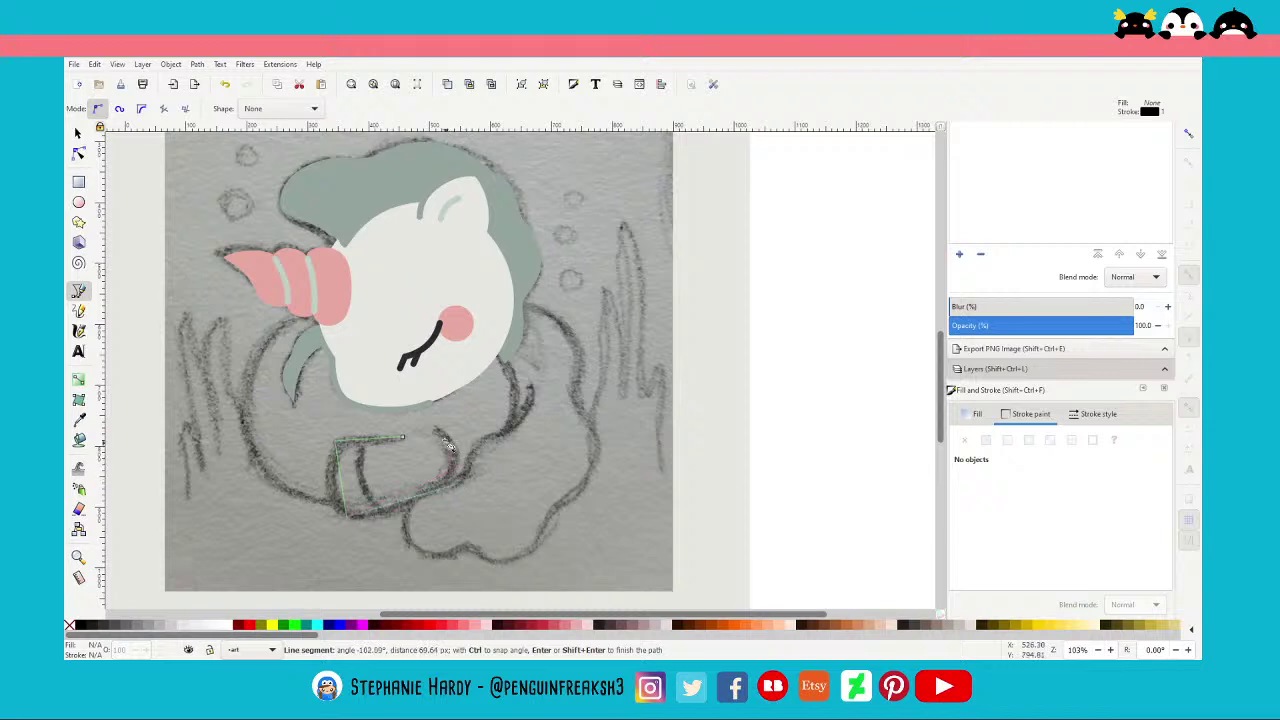
left_click(405, 439)
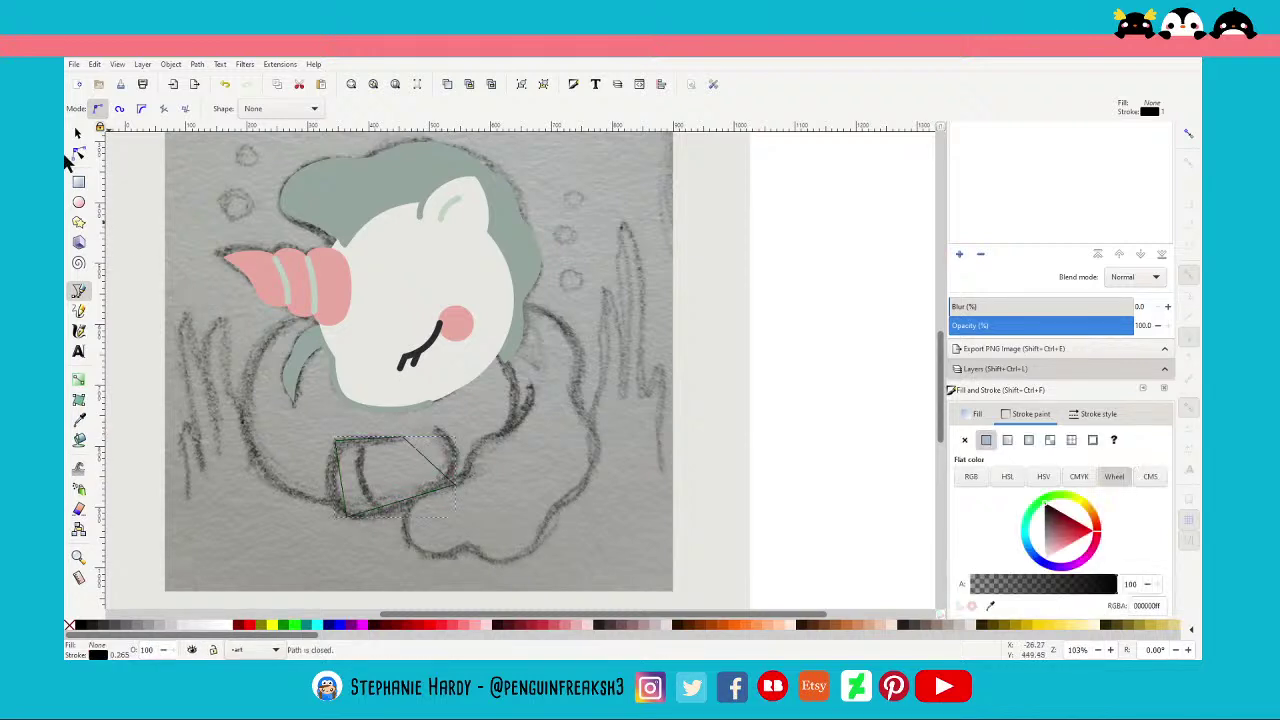
left_click(79, 155)
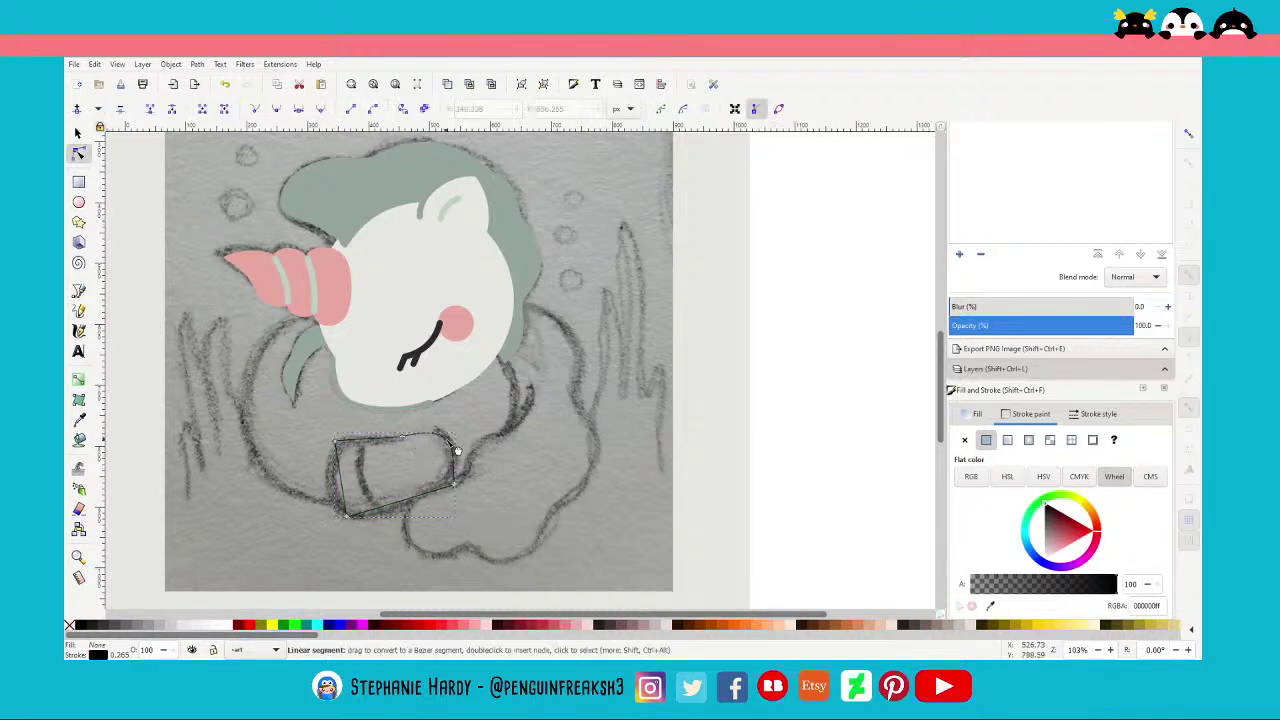
left_click_drag(432, 462, 456, 456)
Make the bottle's two left nodes smooth and curve that side to the sketch
left_click_drag(301, 419, 362, 538)
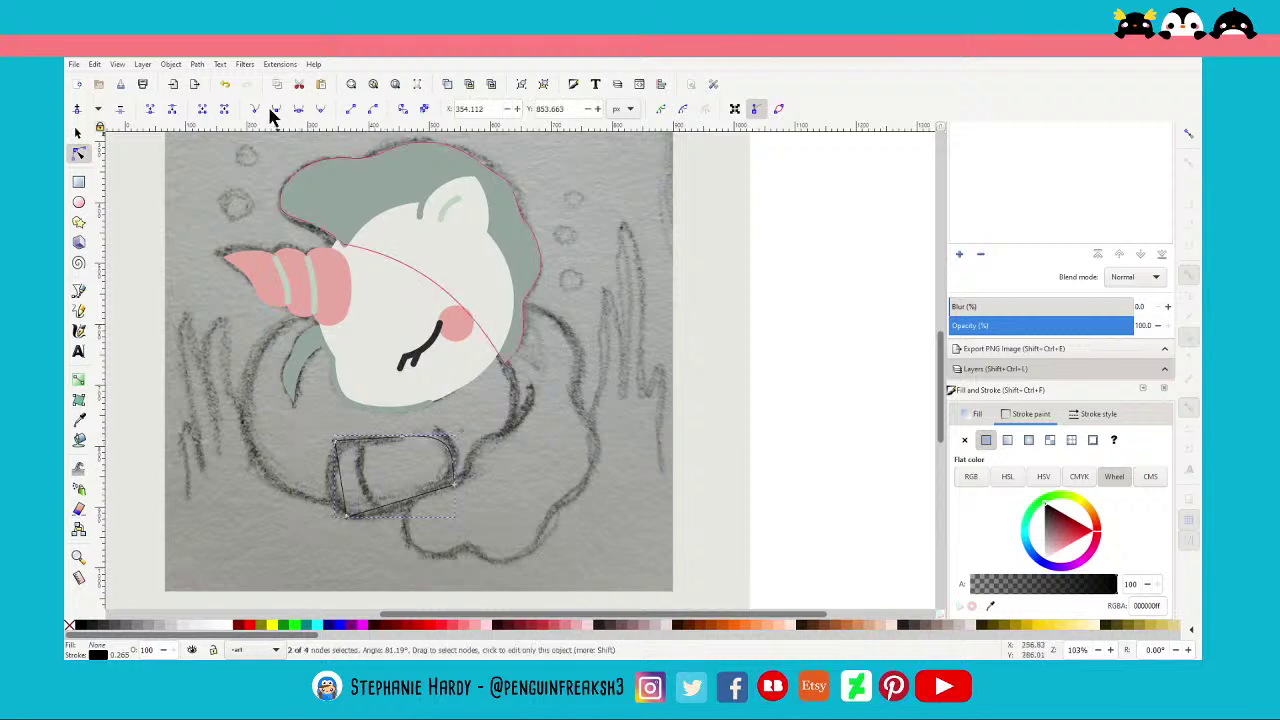
left_click(298, 110)
left_click_drag(354, 421, 345, 436)
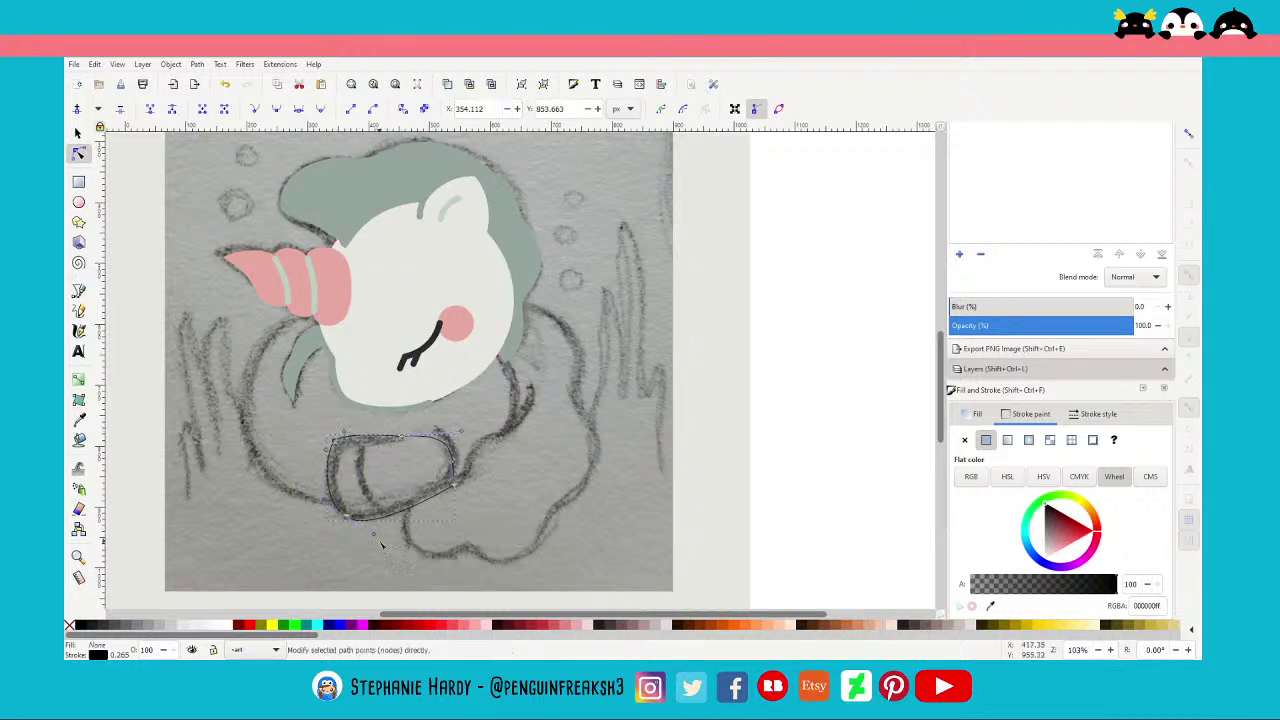
left_click_drag(379, 540, 369, 531)
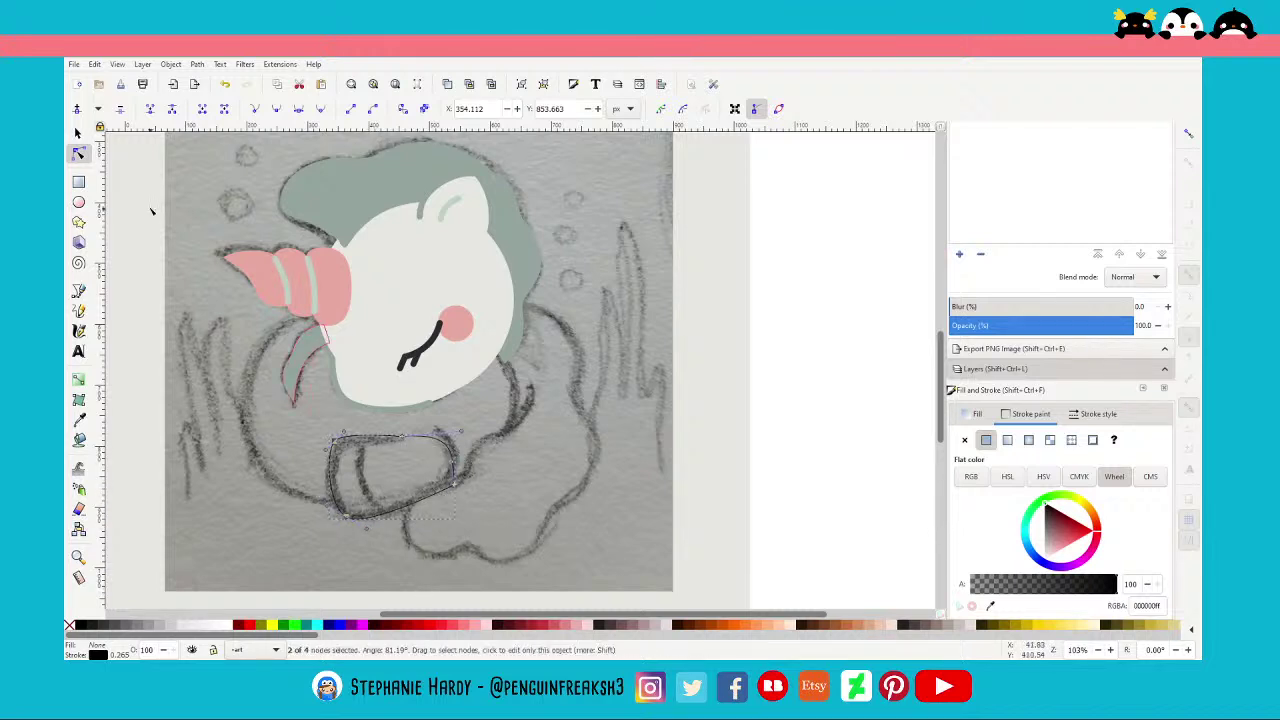
left_click(78, 133)
left_click(277, 507)
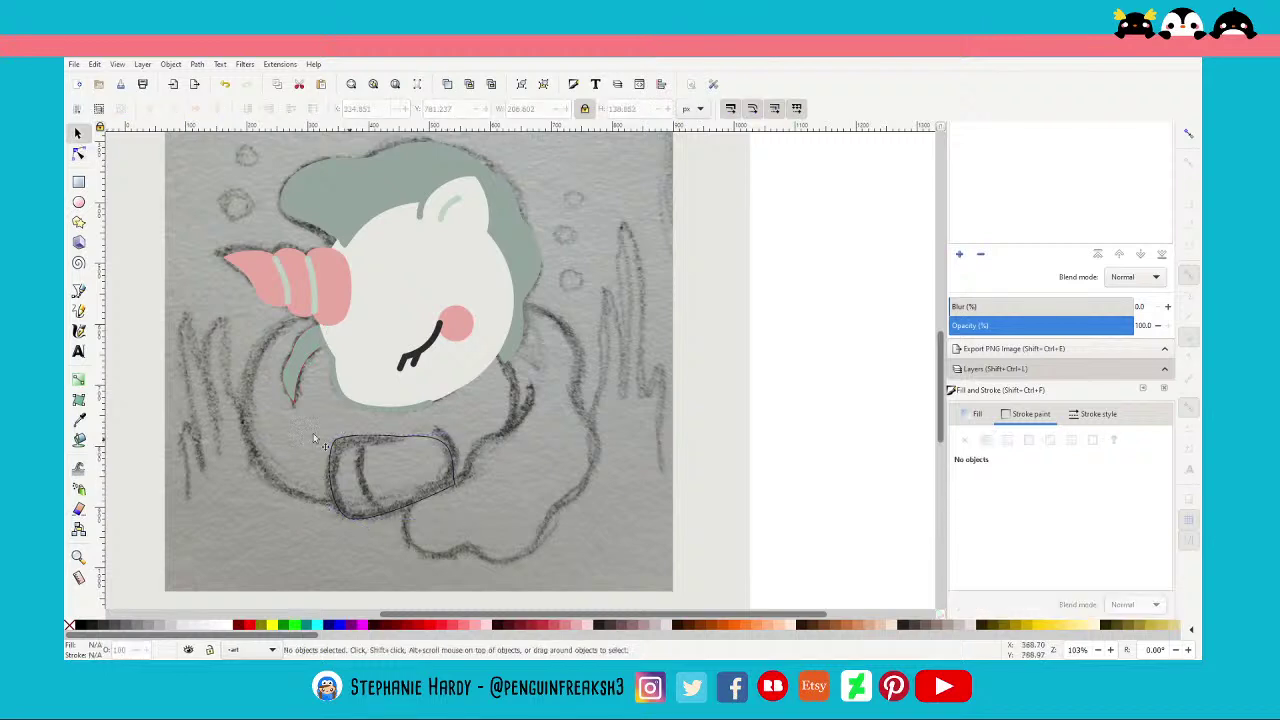
Copy the mint ear marking and paste a rotated duplicate beside the bottle
left_click(452, 207)
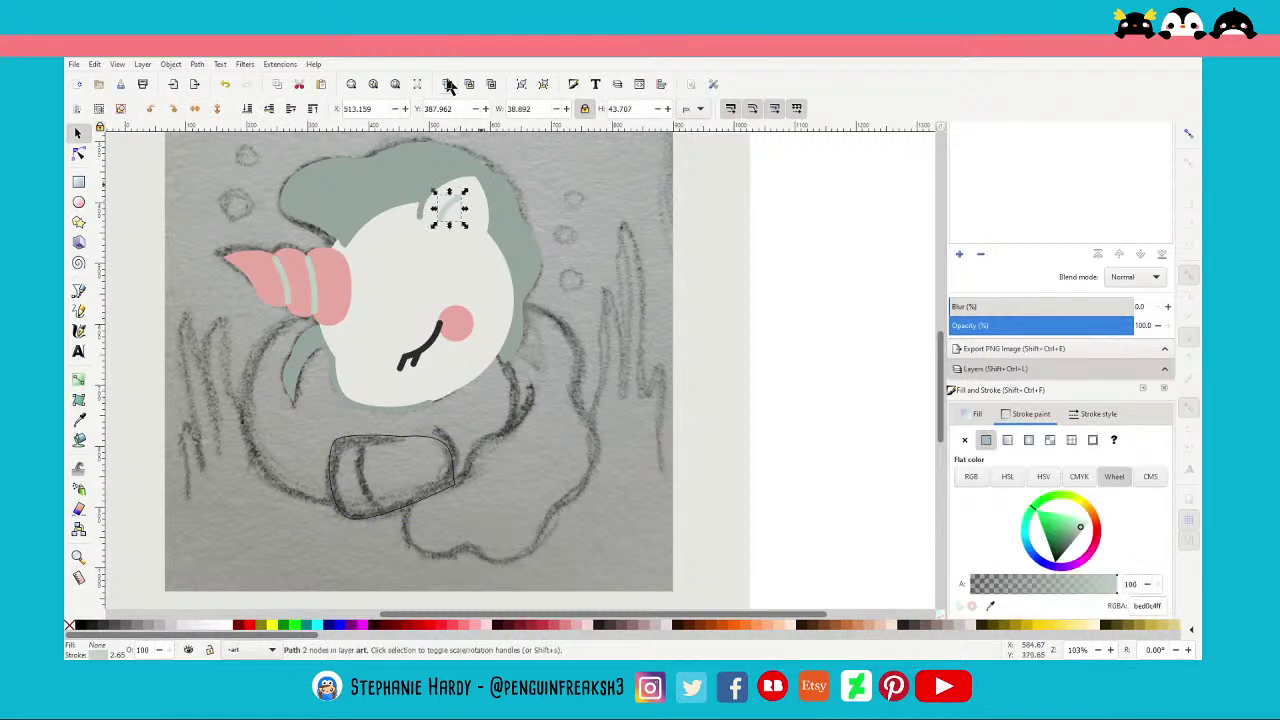
key("ctrl+v")
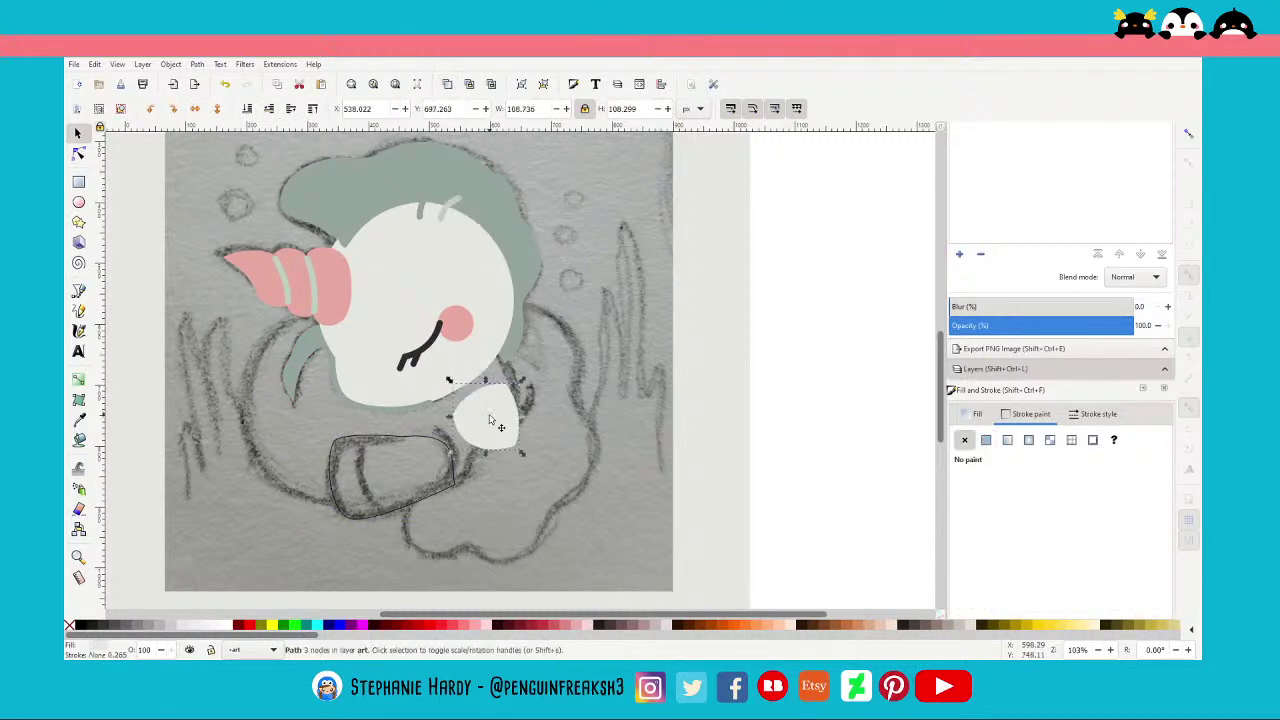
key("ctrl+z")
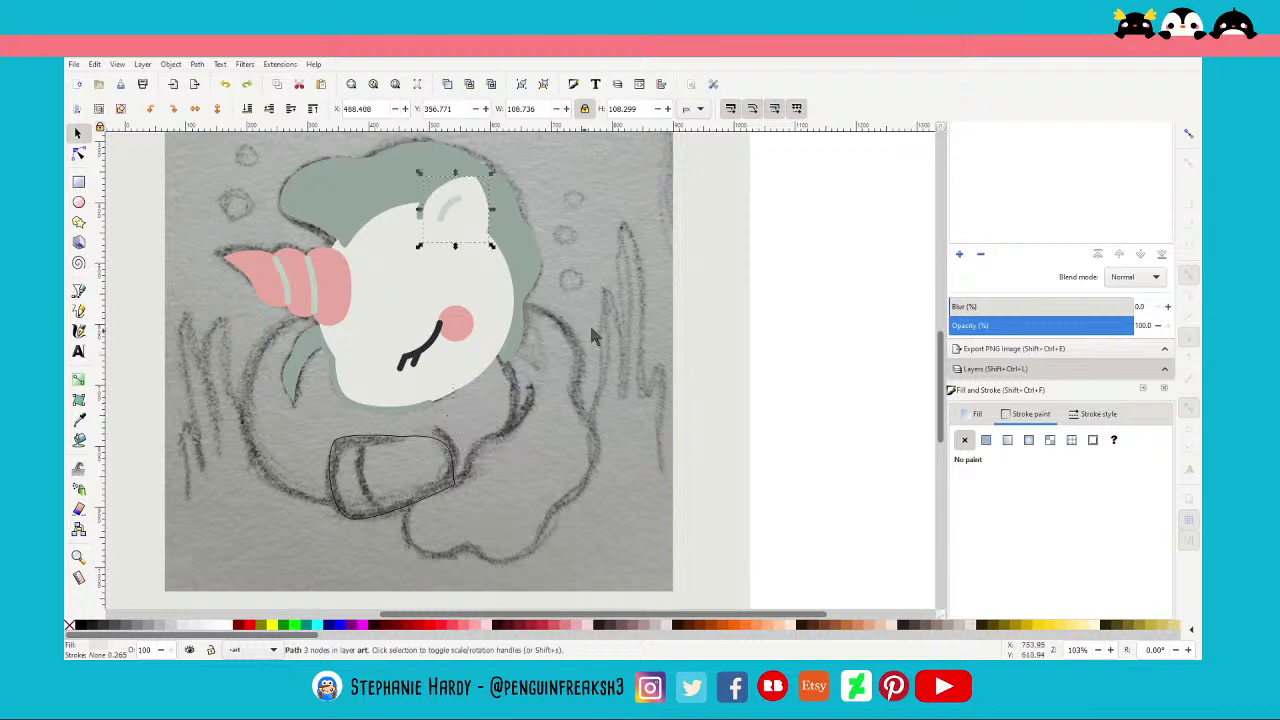
key("Escape")
left_click(452, 214)
key("ctrl+c")
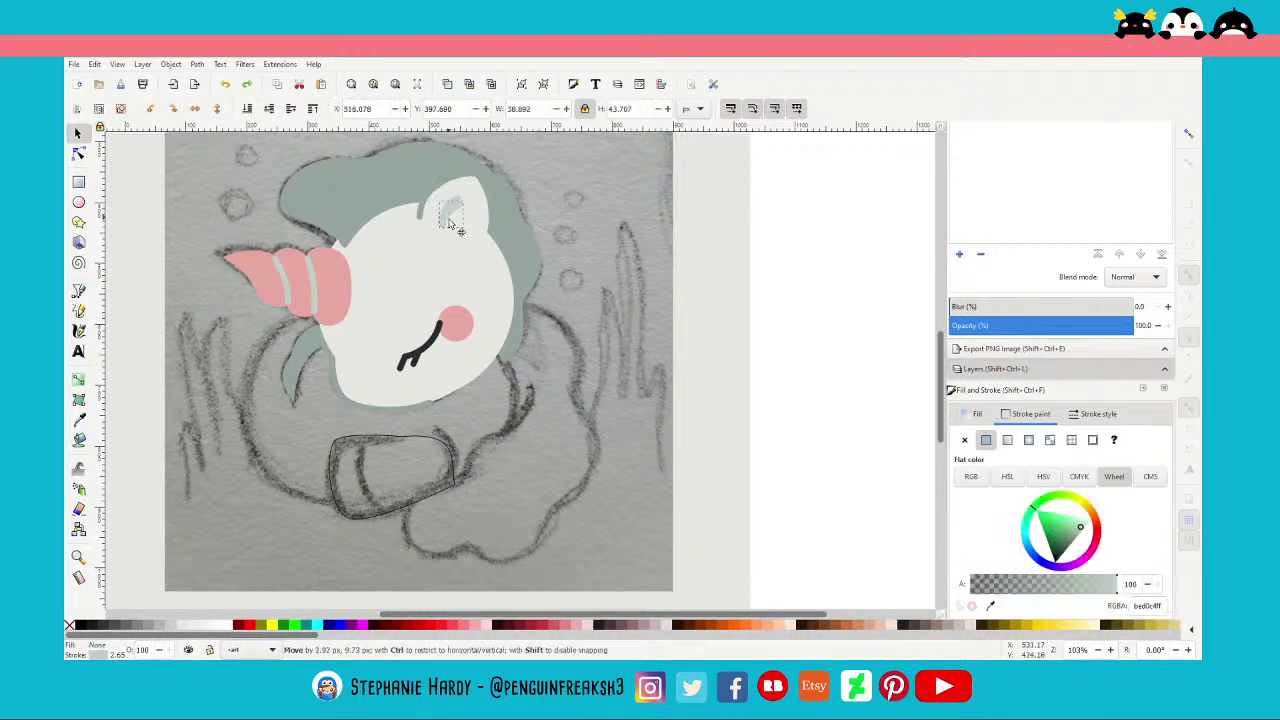
key("ctrl+v")
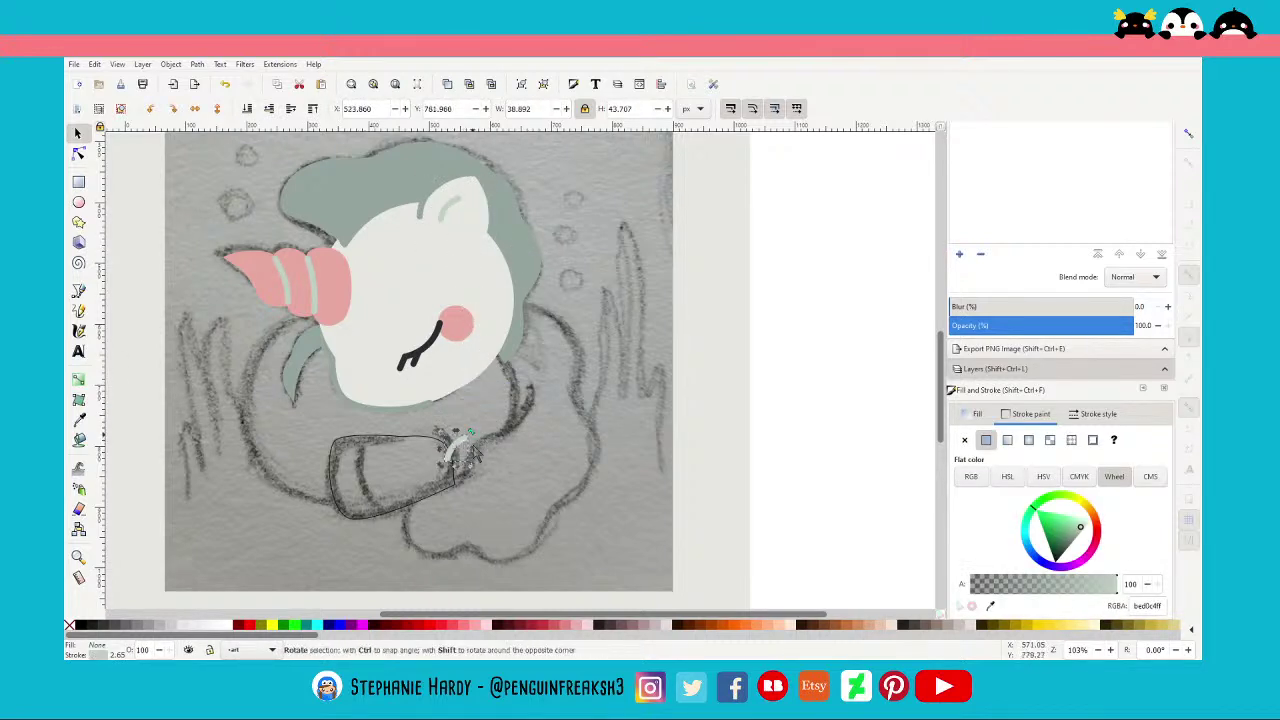
key("bracketleft")
key("bracketleft")
key("bracketleft")
Reshape the copy's nodes into a curved highlight along the bottle's right edge
left_click(77, 153)
scroll(447, 485, "up", 2)
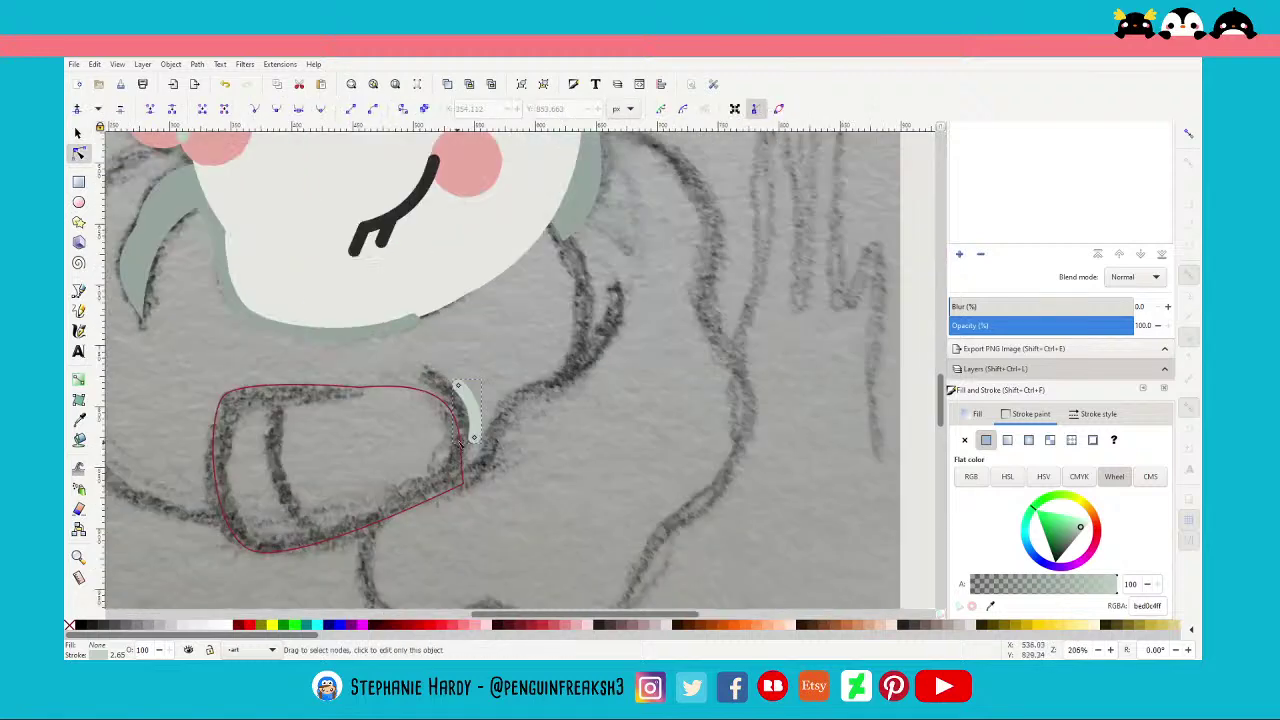
left_click_drag(474, 442, 466, 464)
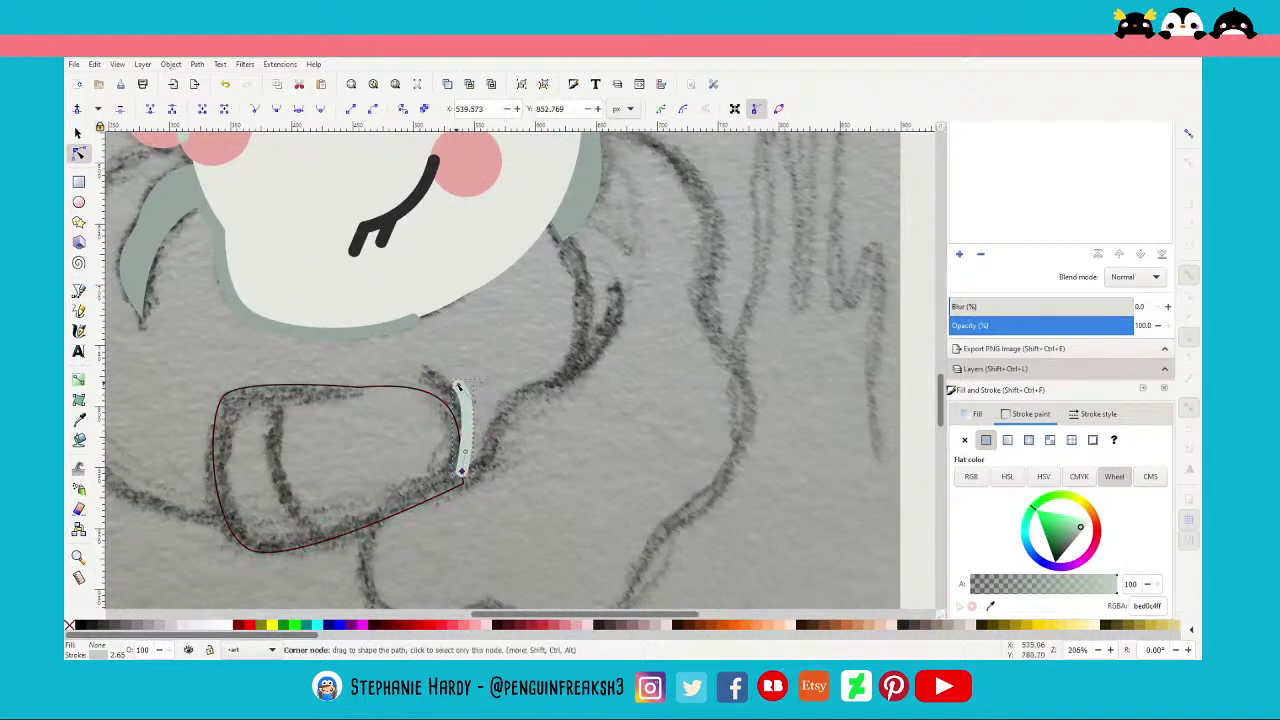
mouse_move(458, 386)
left_mouse_down()
mouse_move(430, 377)
mouse_move(458, 400)
left_mouse_up()
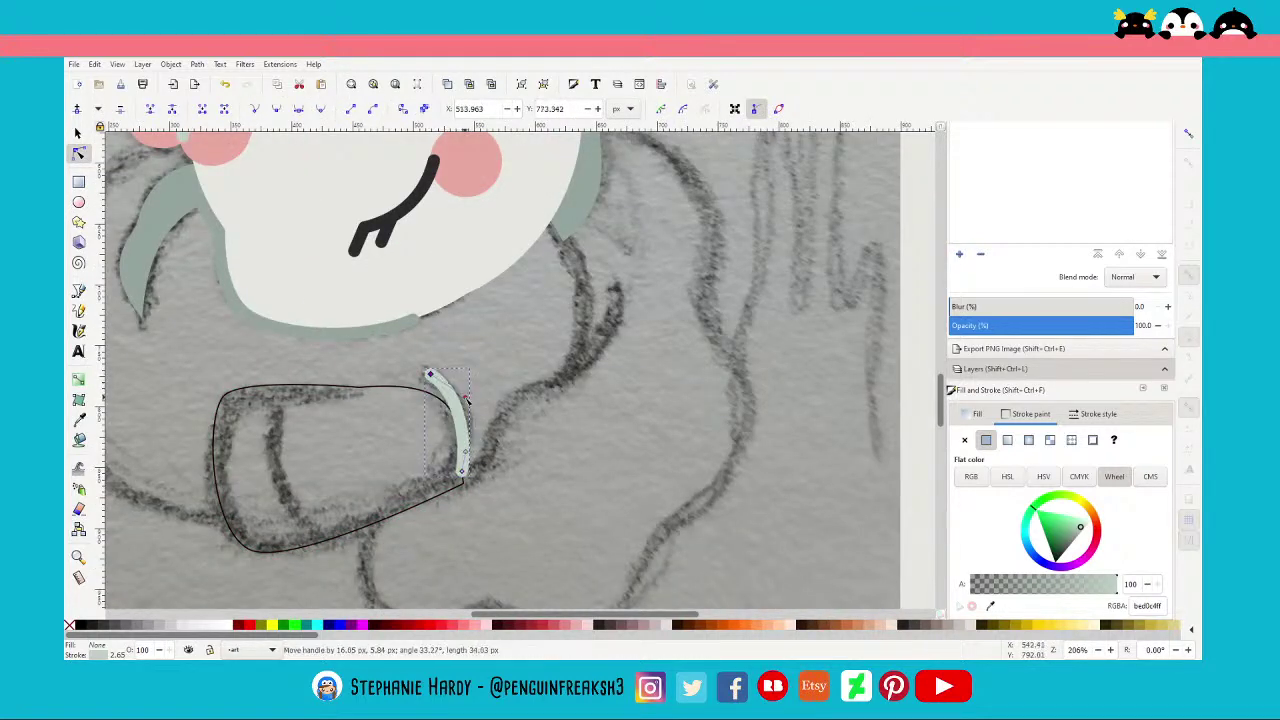
left_click_drag(465, 455, 472, 446)
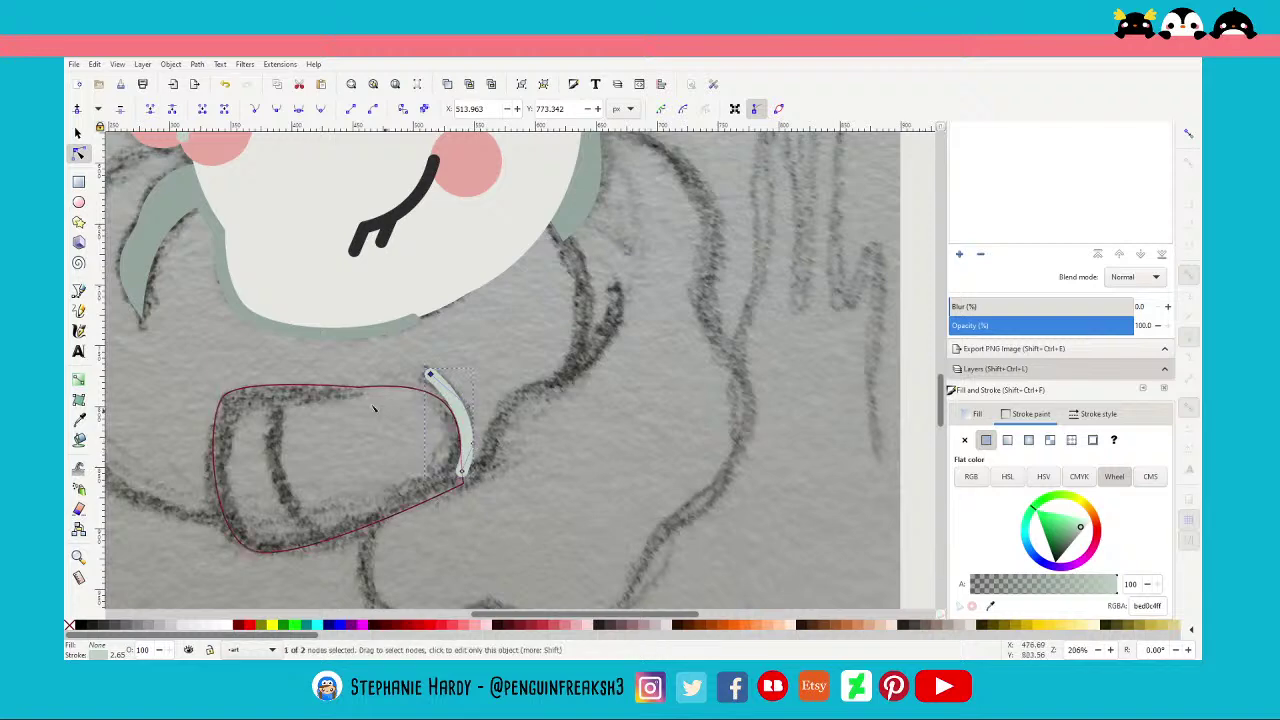
left_click(78, 132)
left_click(324, 438)
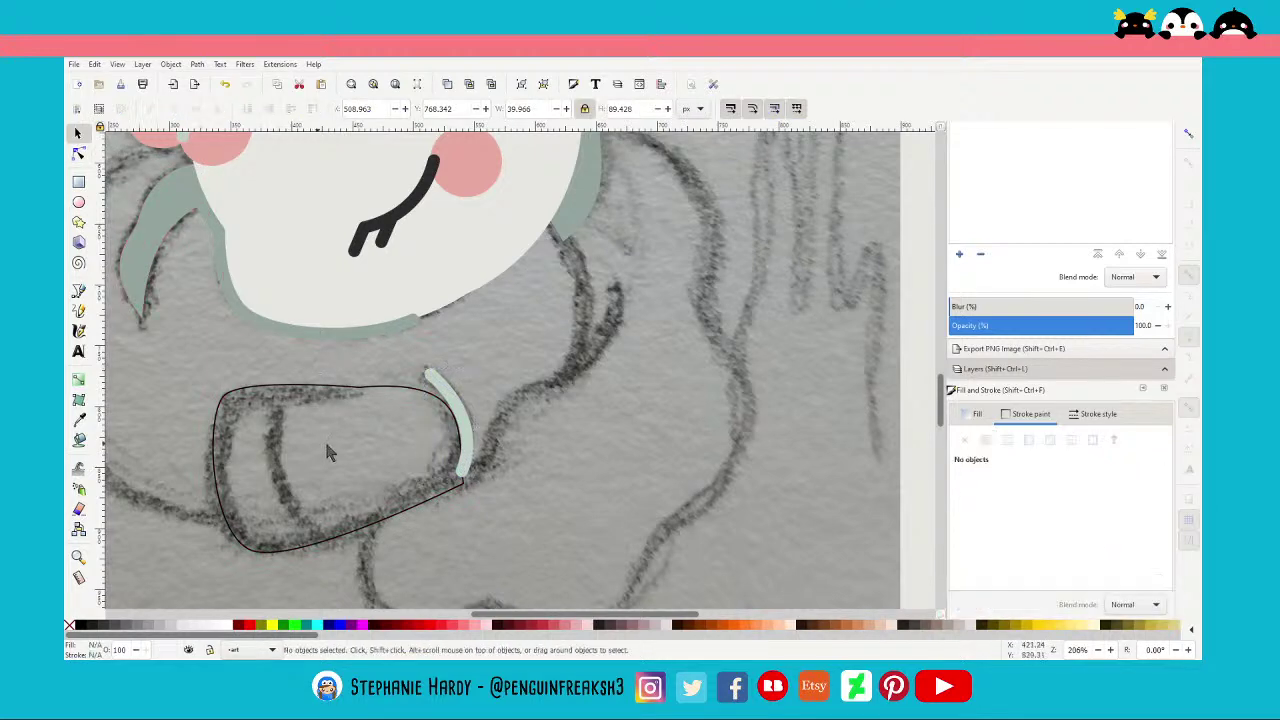
scroll(474, 458, "down", 2)
Draw a three-point line with the pen beside the mane's right edge
scroll(466, 446, "down", 1)
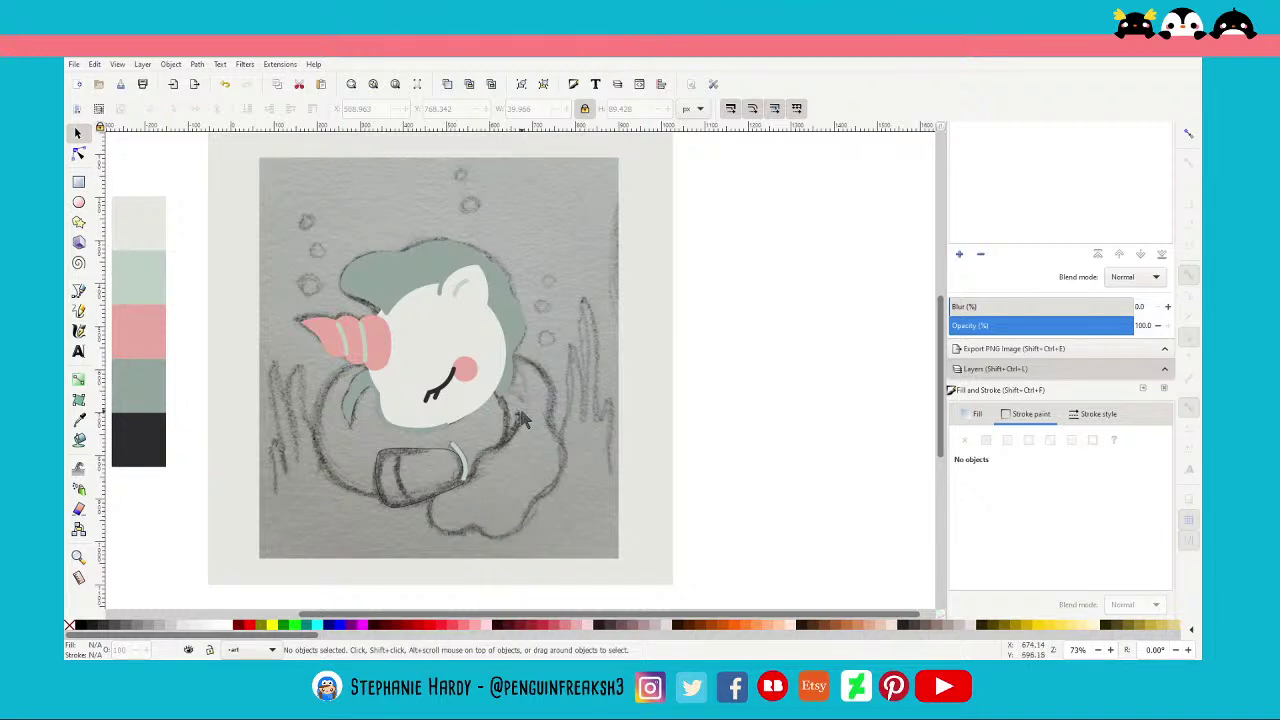
left_click(78, 290)
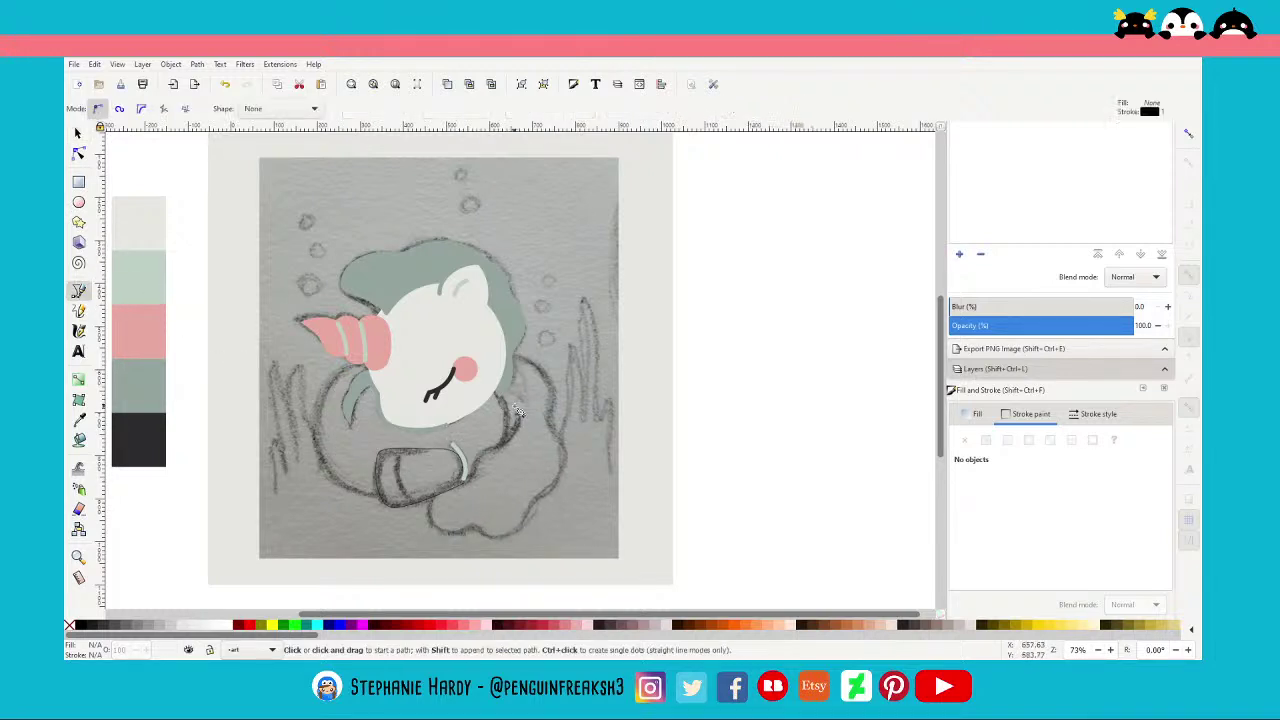
scroll(566, 393, "up", 1)
scroll(468, 411, "up", 1)
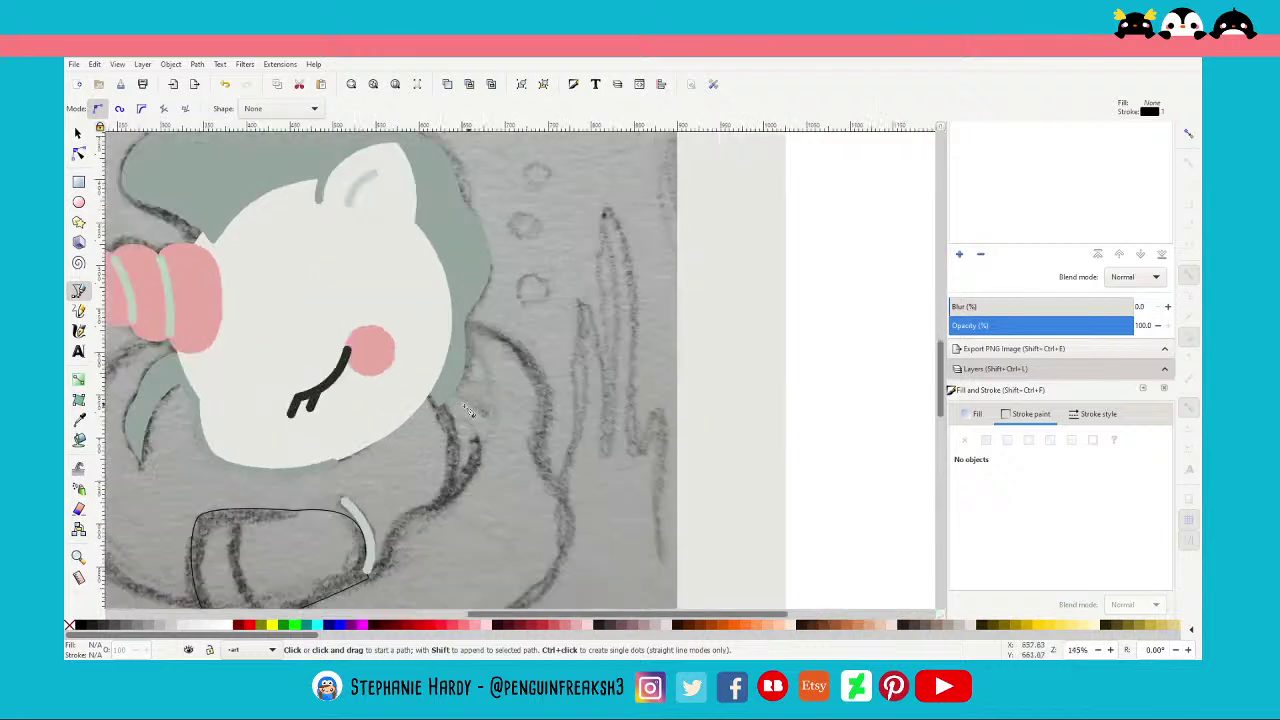
left_click(440, 407)
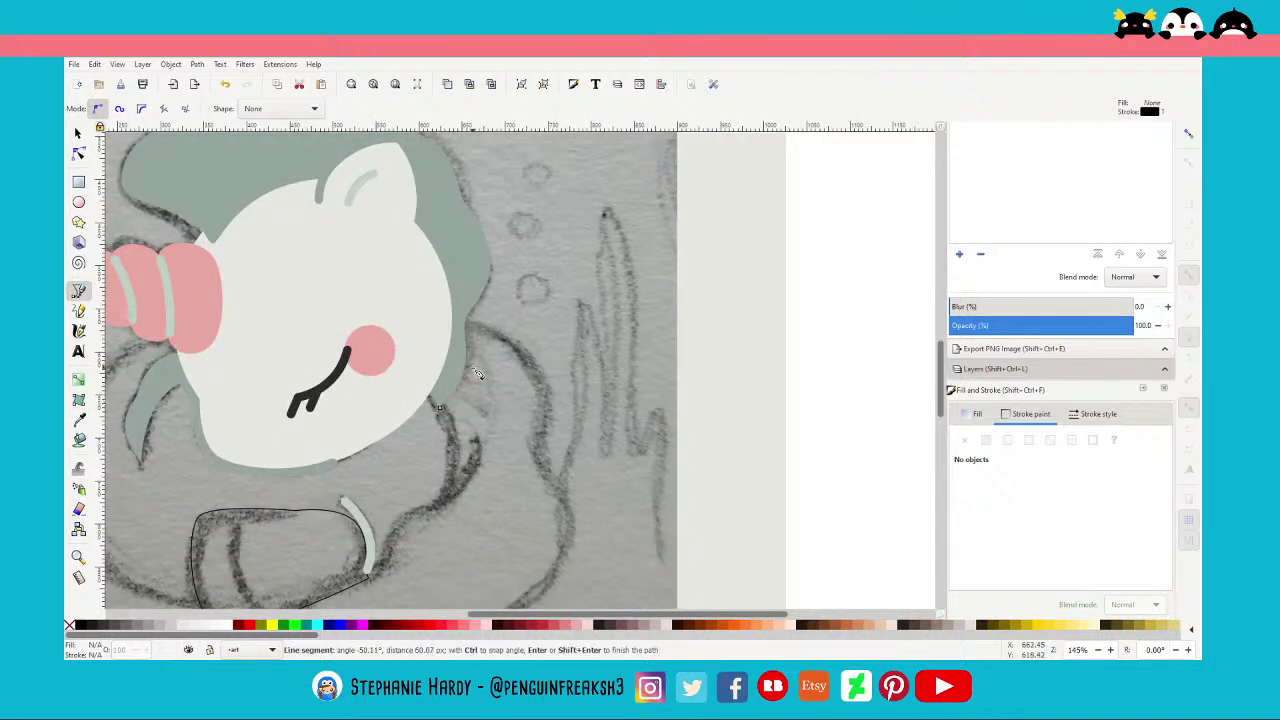
left_click(463, 331)
double_click(483, 297)
Give the line round caps, round joins and a 10 px stroke width
left_click(1098, 414)
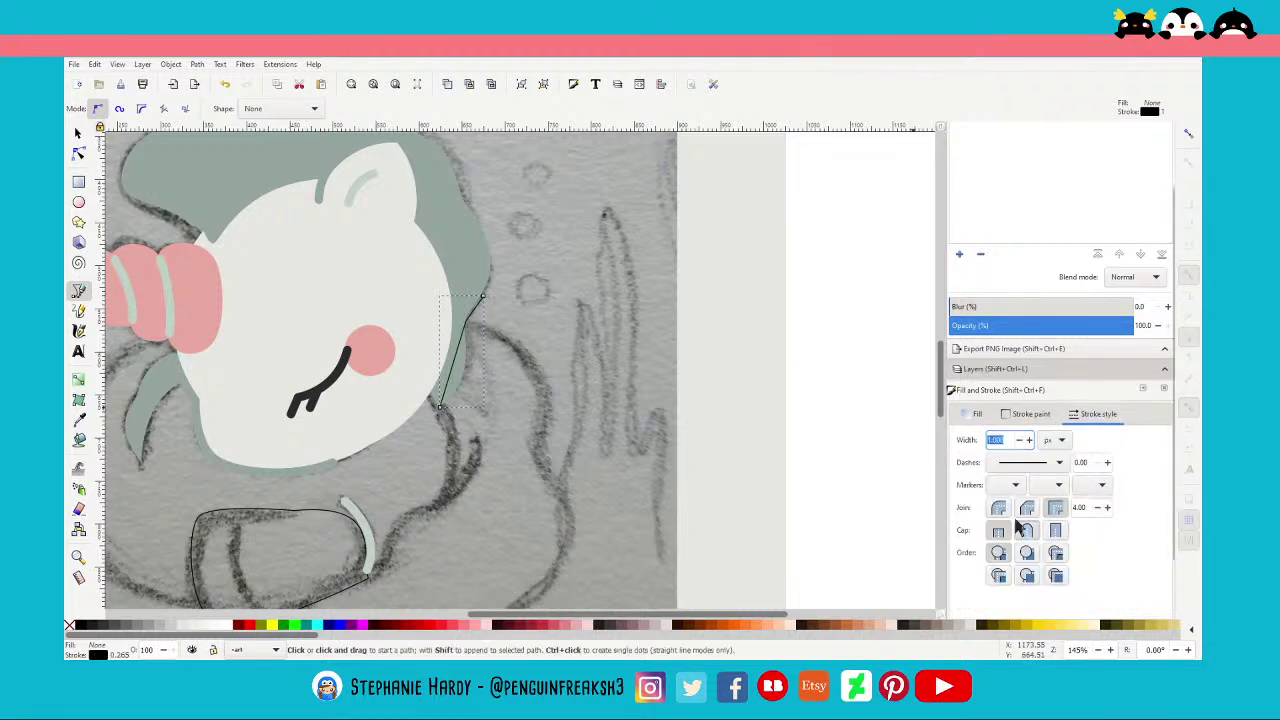
left_click(1025, 530)
left_click(998, 507)
key("4")
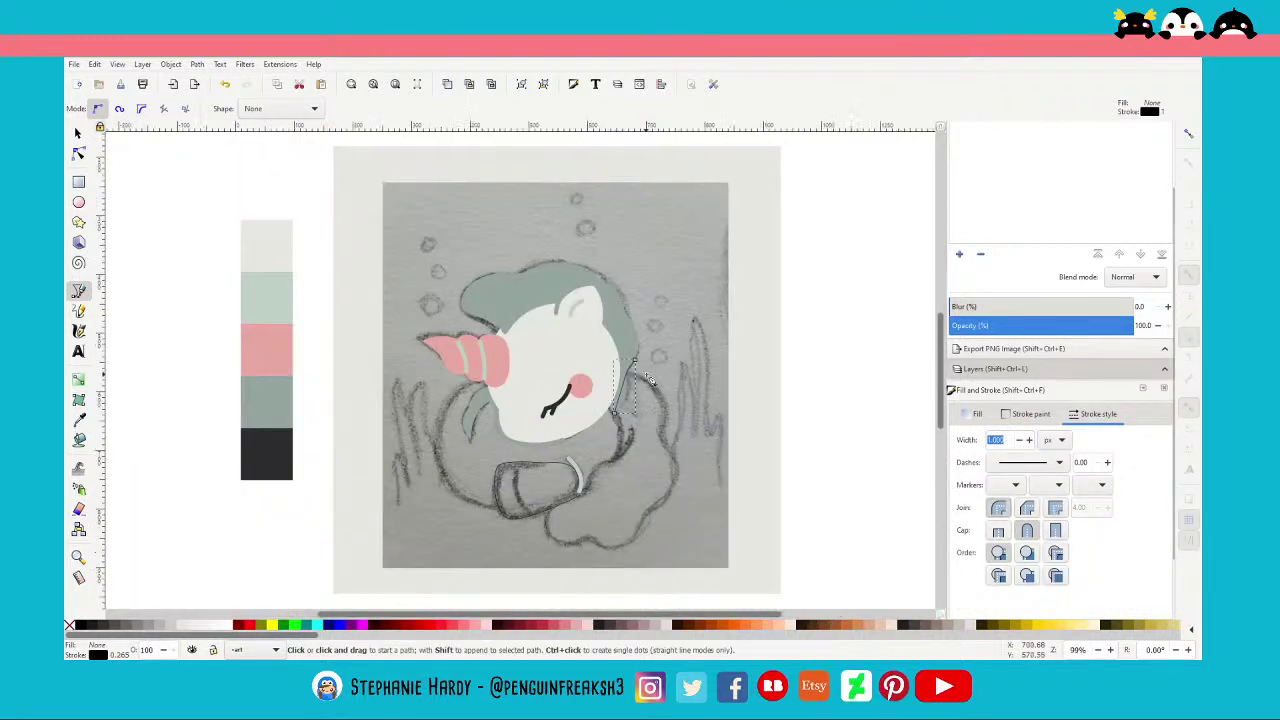
scroll(641, 385, "up", 4)
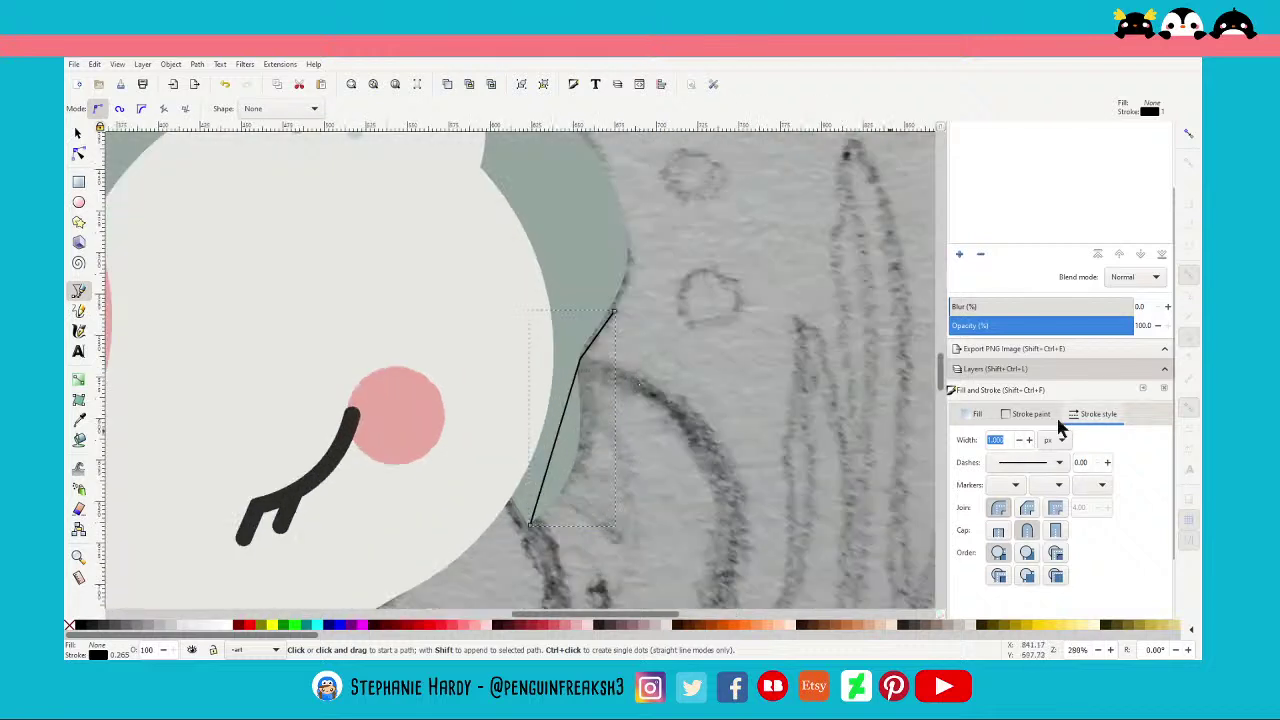
type("10")
key("Return")
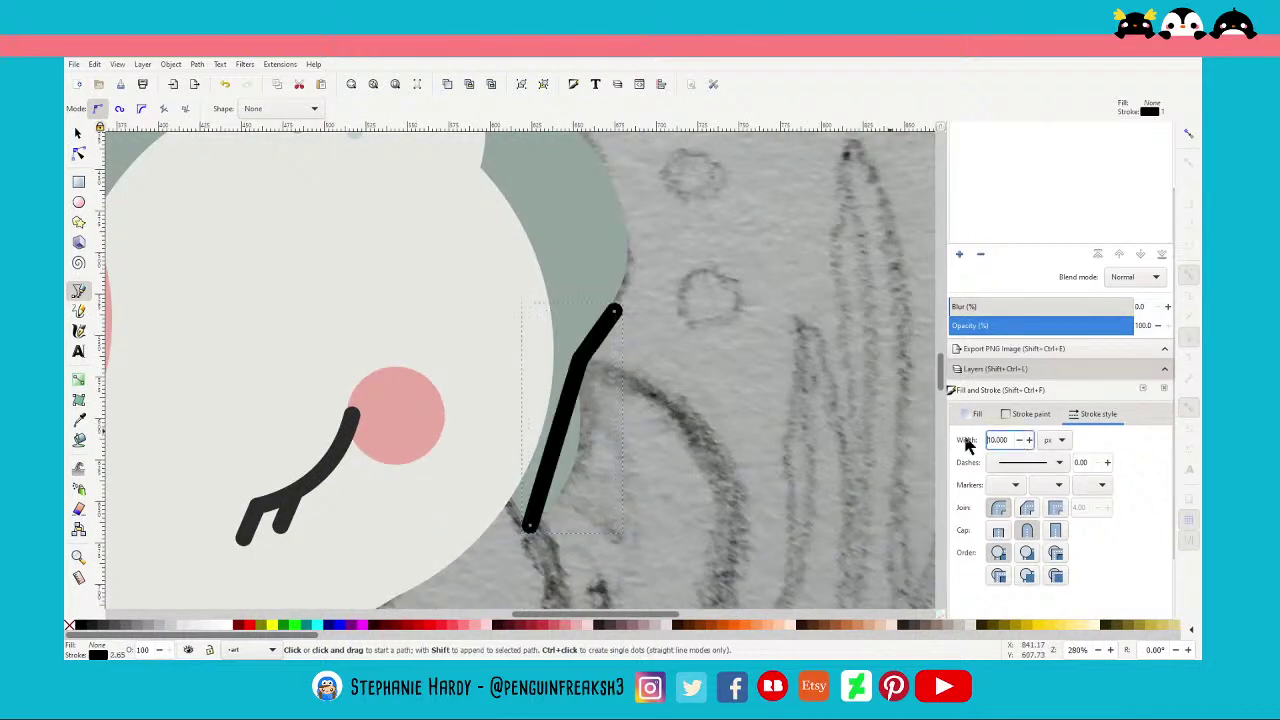
Bend the line into a curve with a smooth, symmetric middle node
left_click(79, 153)
left_click(1027, 530)
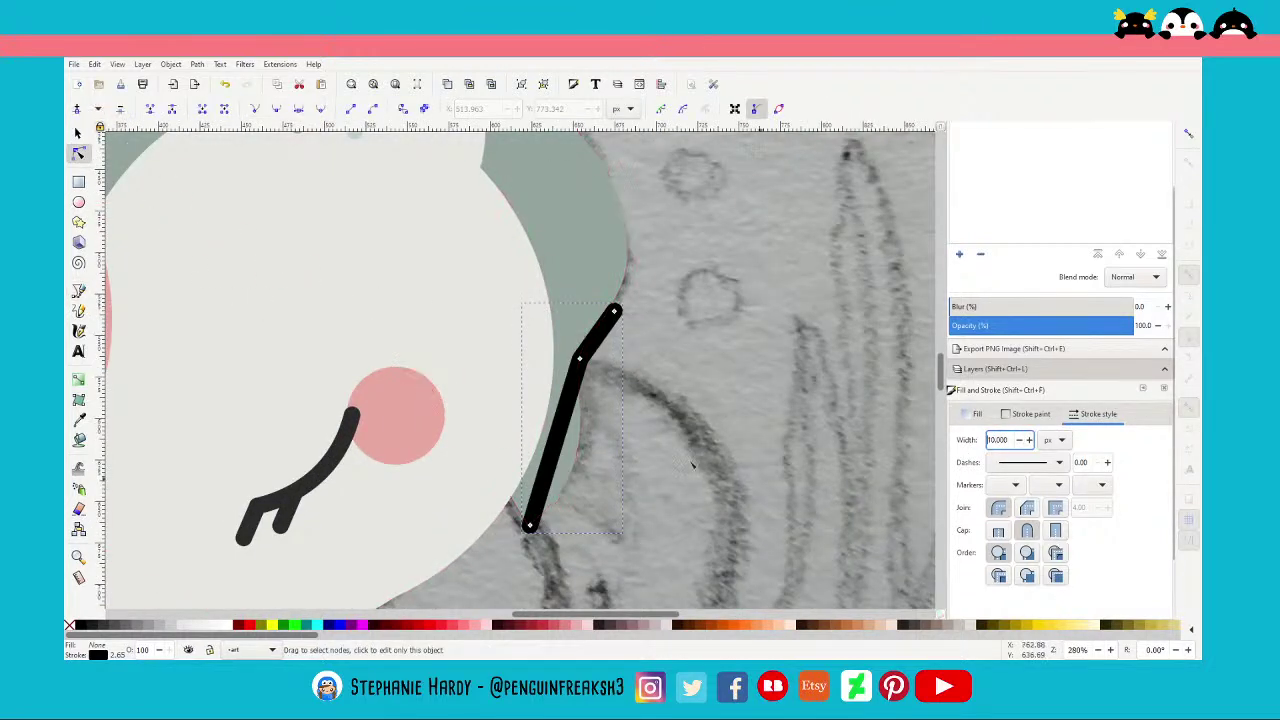
left_click_drag(552, 450, 597, 461)
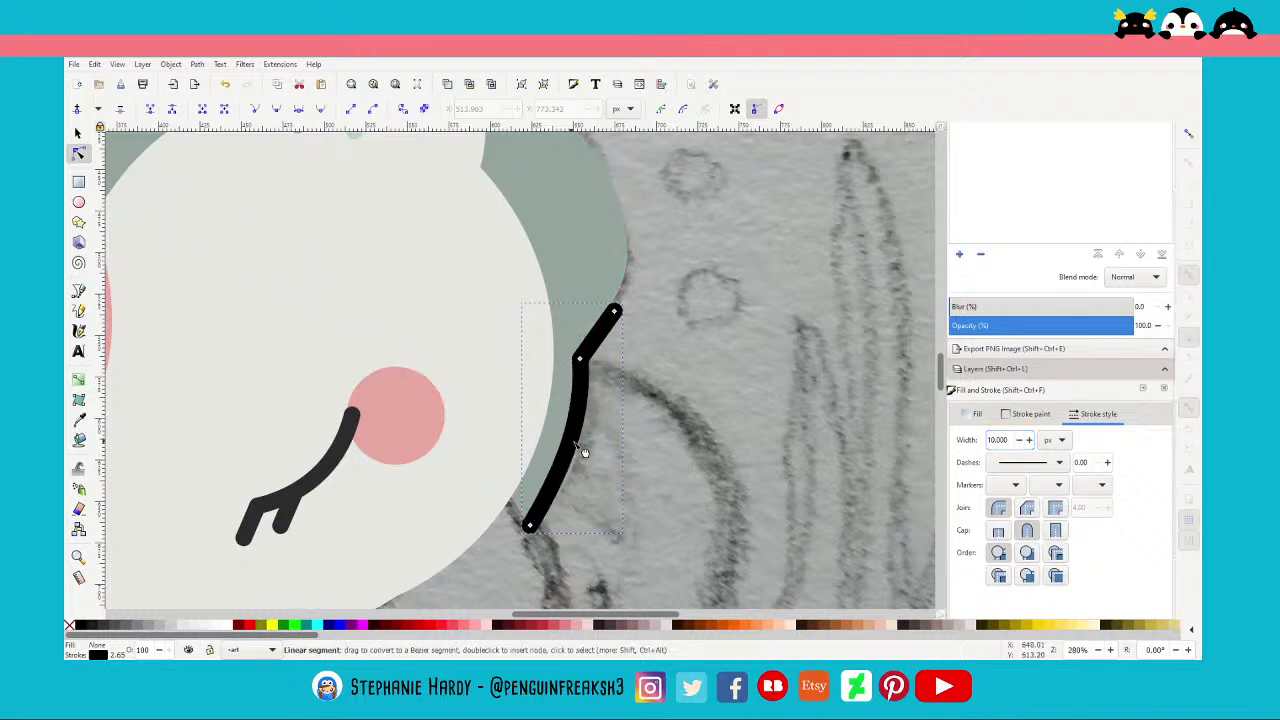
left_click(578, 358)
left_click(276, 108)
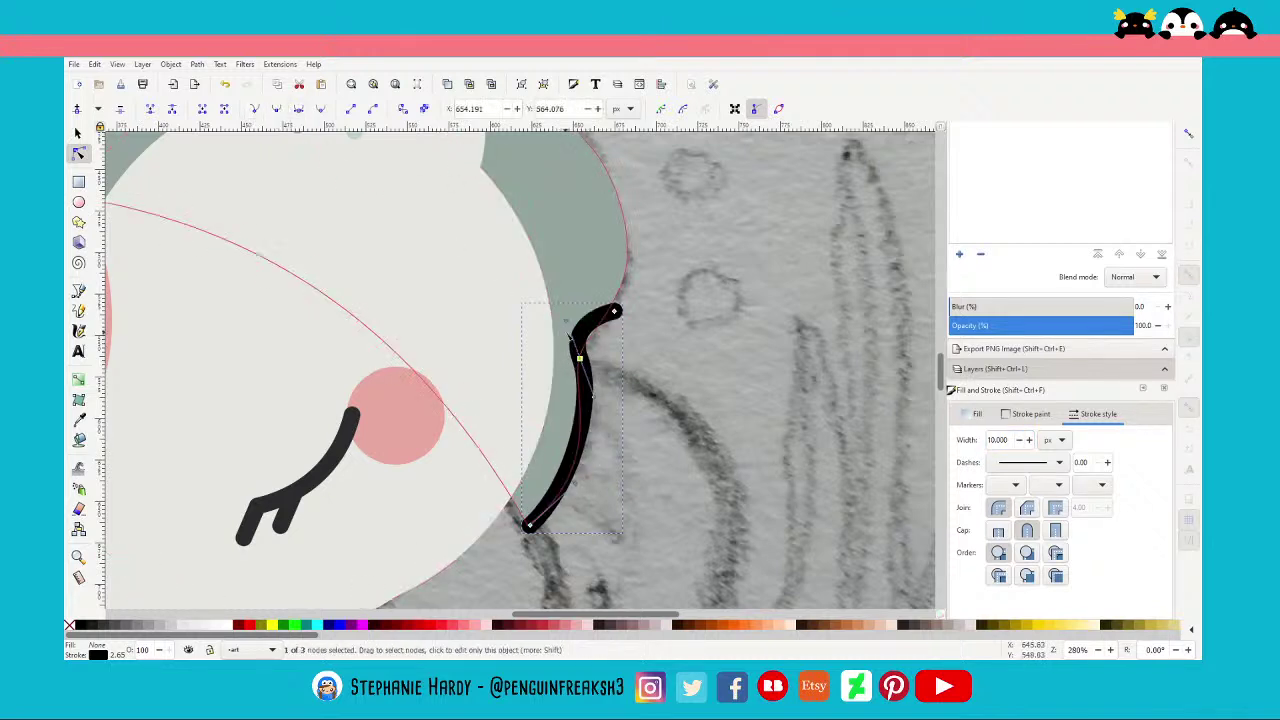
key("shift+y")
left_click_drag(580, 360, 588, 358)
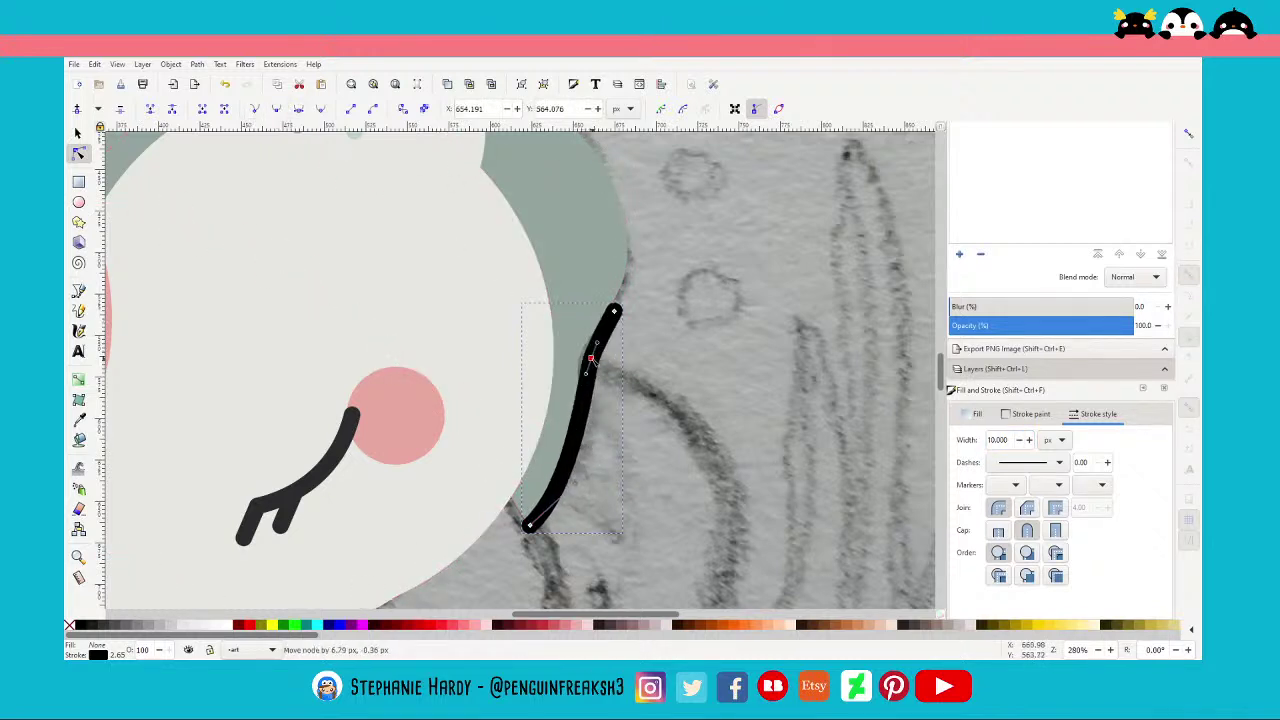
Fine-tune the lower curve and both end points to follow the head's edge
left_click_drag(577, 487, 612, 486)
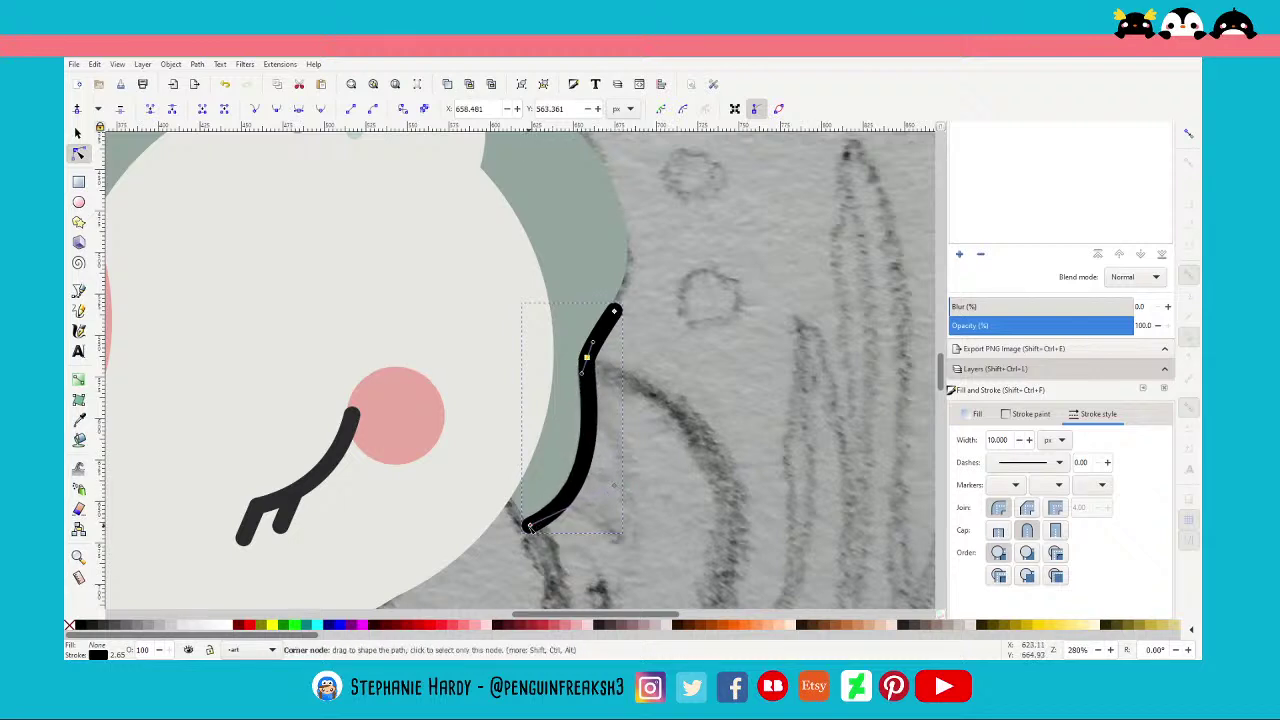
mouse_move(528, 525)
left_mouse_down()
mouse_move(518, 541)
mouse_move(531, 531)
left_mouse_up()
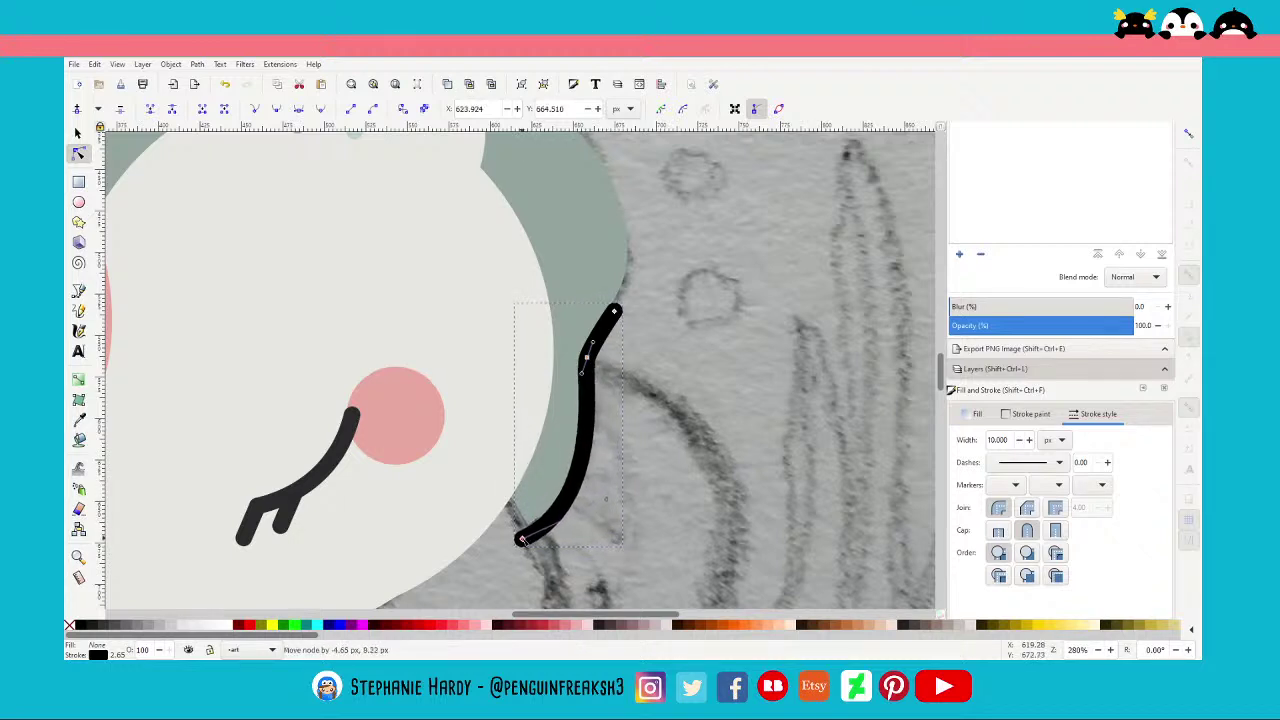
left_click_drag(531, 534, 530, 535)
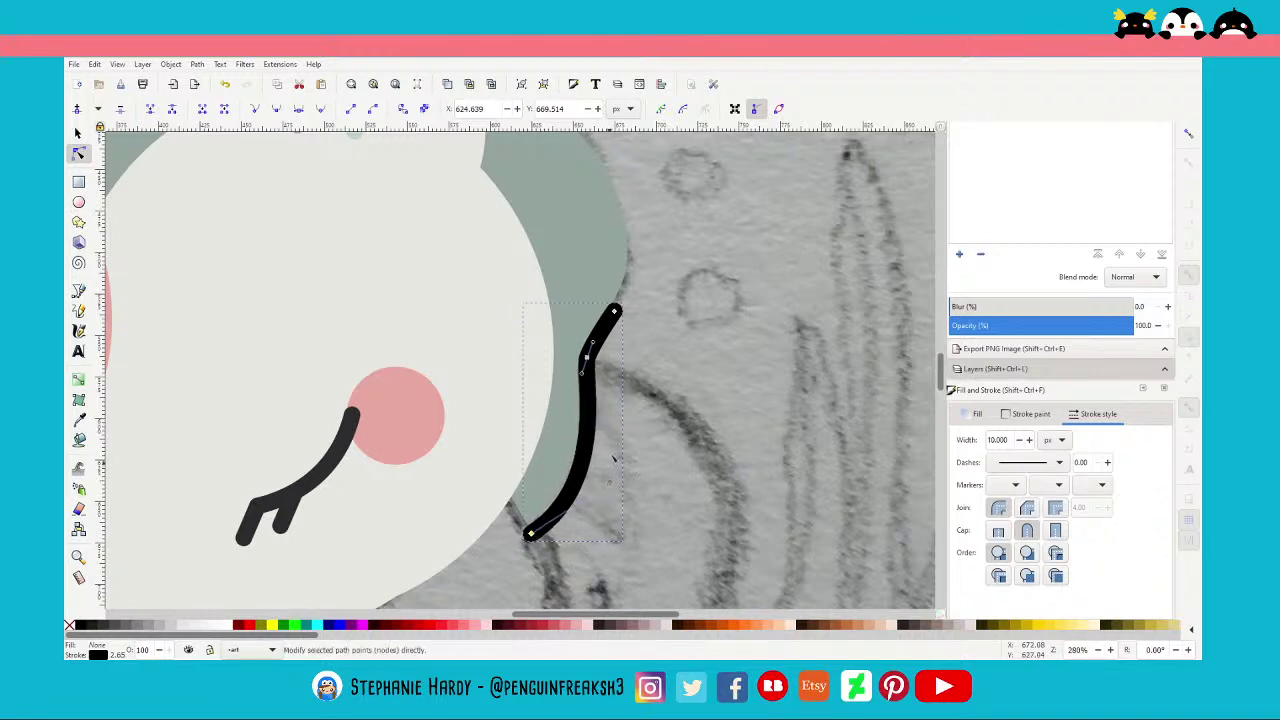
left_click_drag(615, 312, 606, 337)
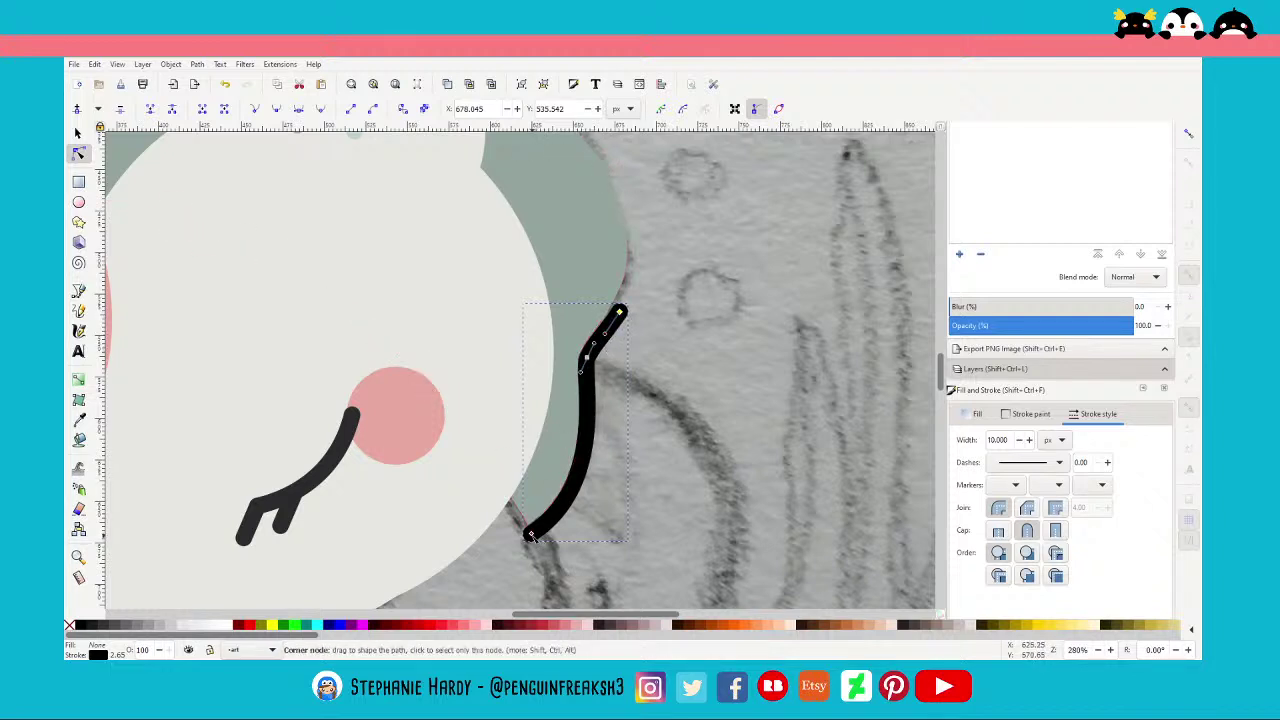
left_click_drag(531, 534, 533, 530)
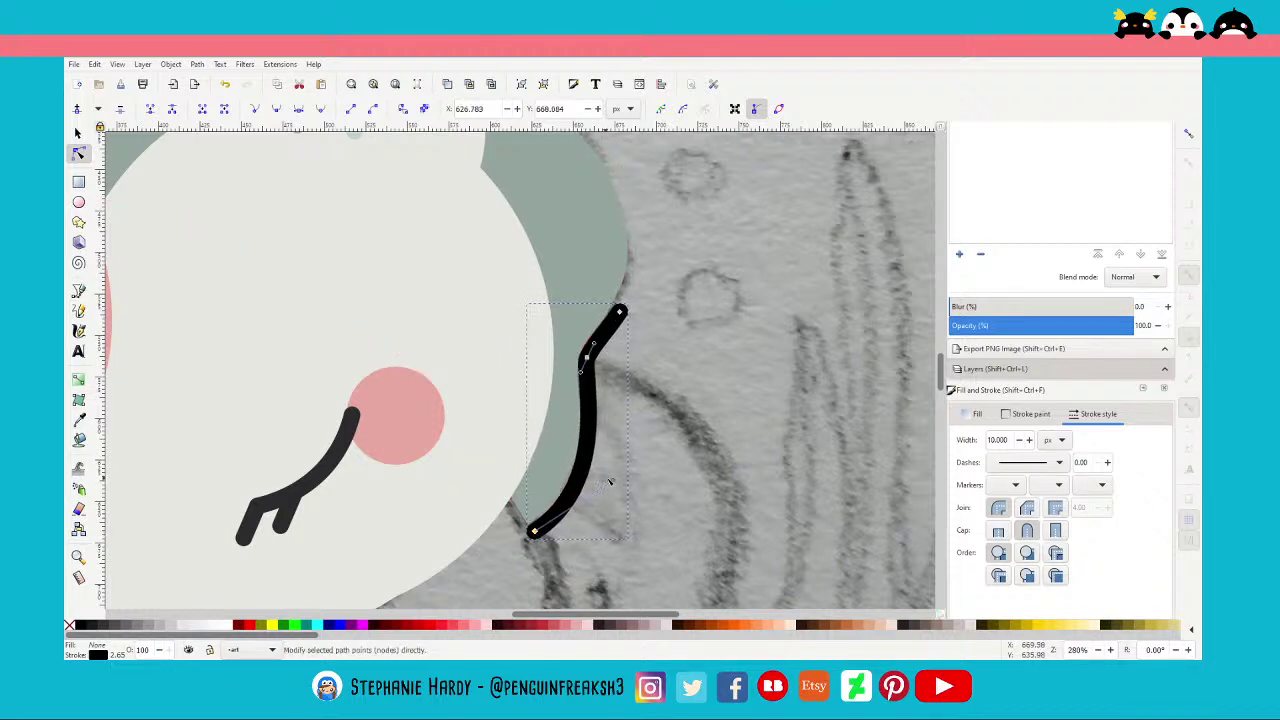
scroll(576, 456, "down", 2)
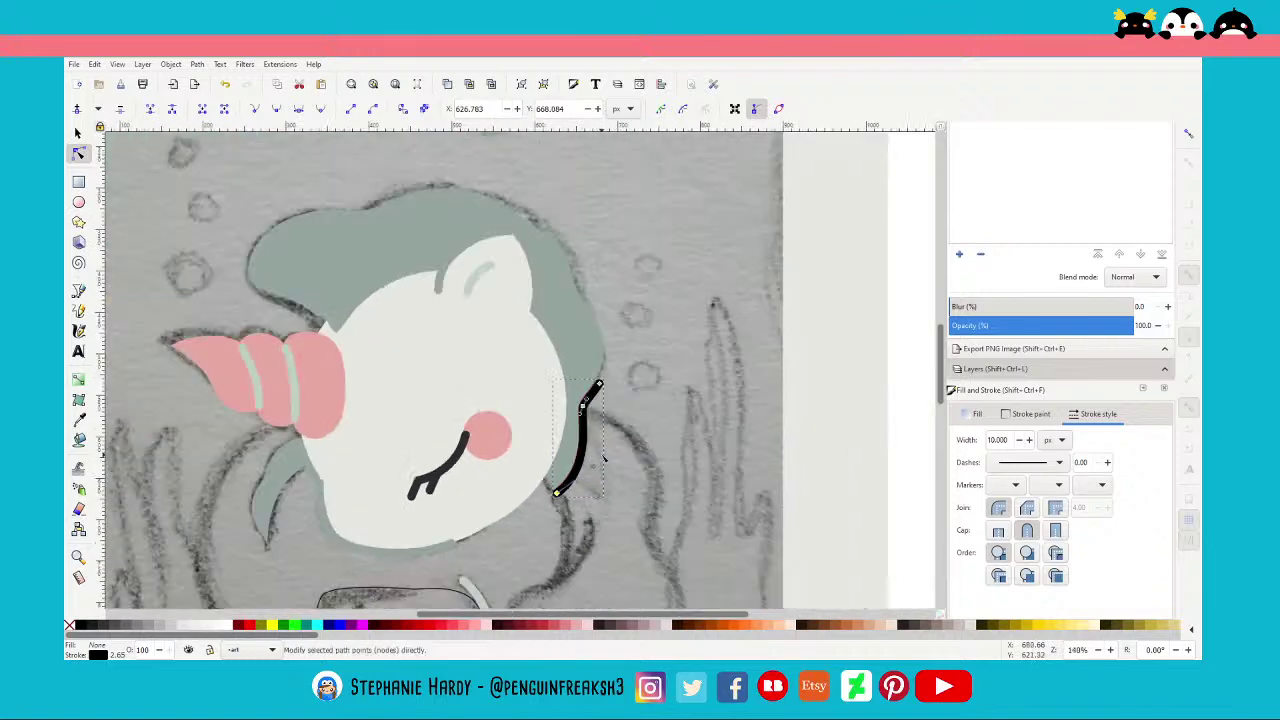
Make the neck line's stroke cream
key("s")
scroll(615, 343, "down", 1)
left_click(1030, 414)
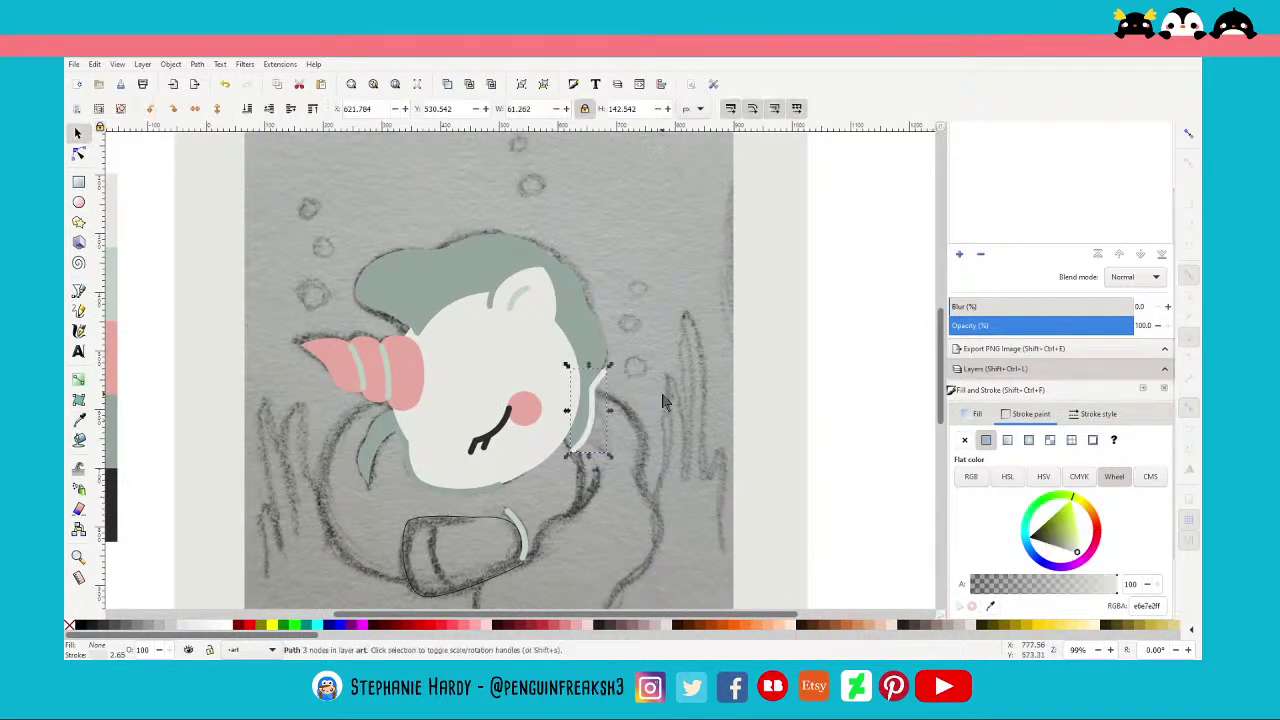
left_click(645, 470)
scroll(583, 413, "down", 2)
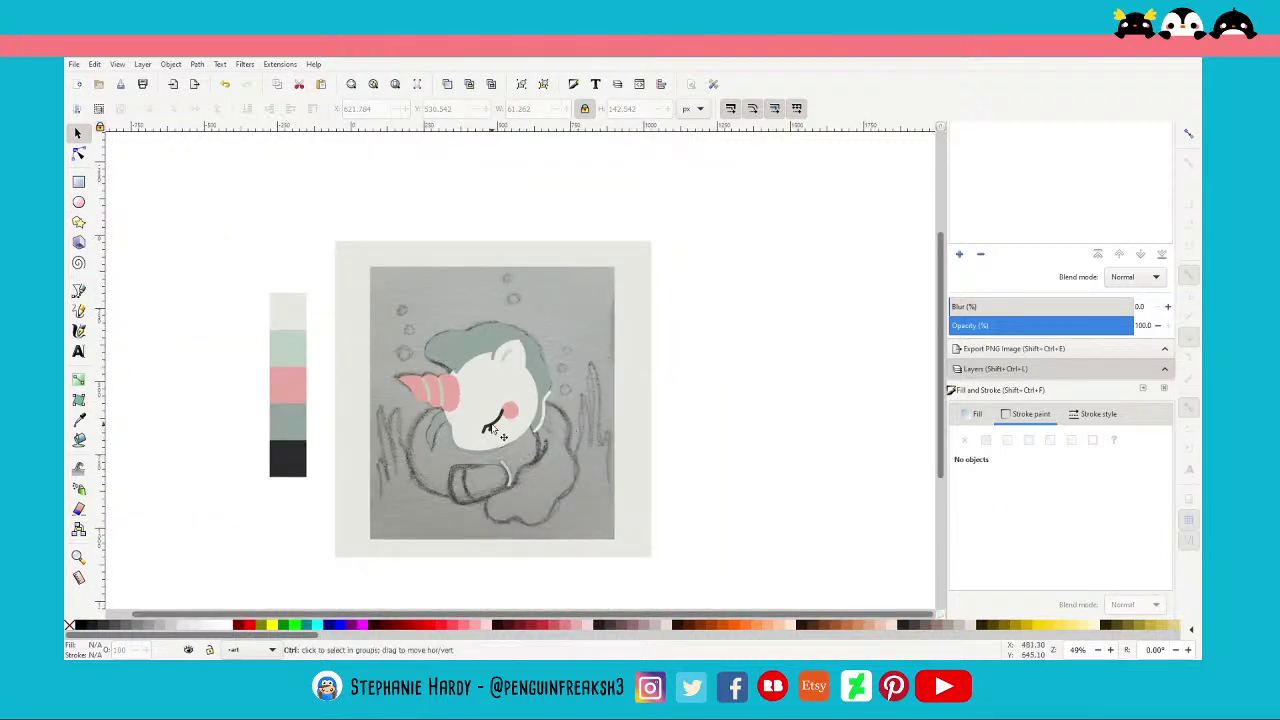
scroll(568, 447, "up", 1)
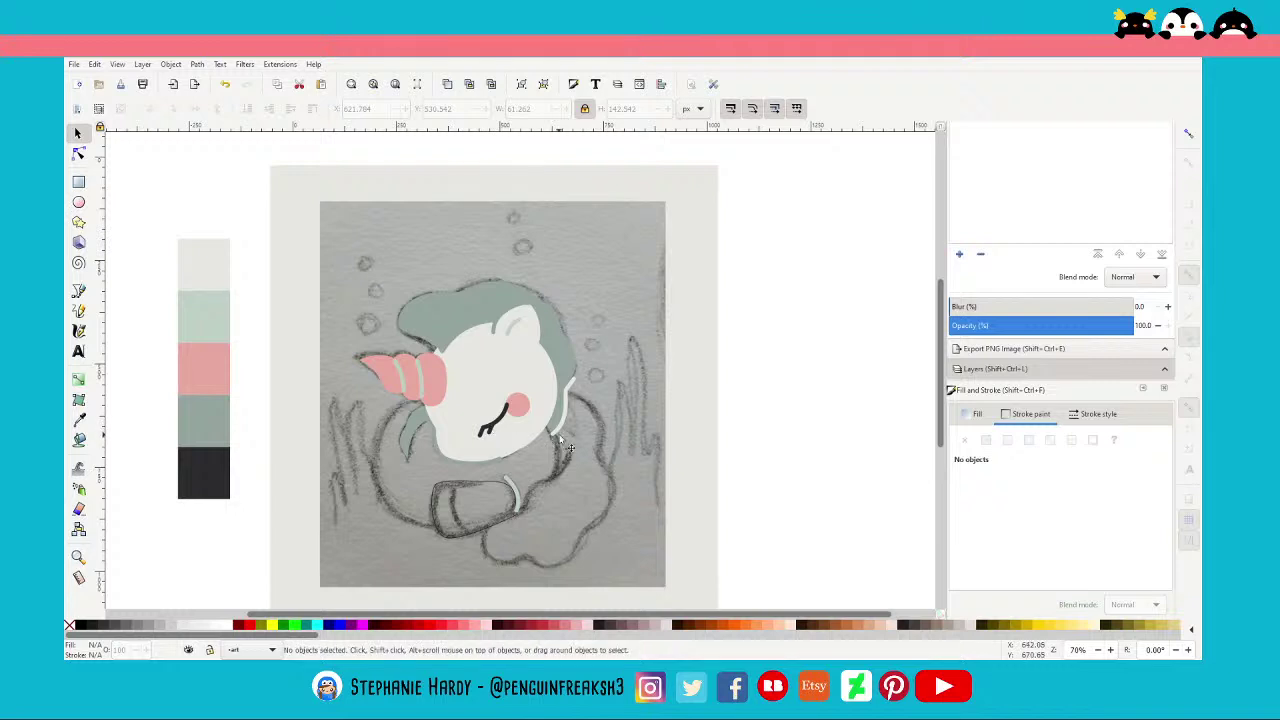
Fill the mane and lower fin with light mint sampled from the swatch
left_click(562, 345)
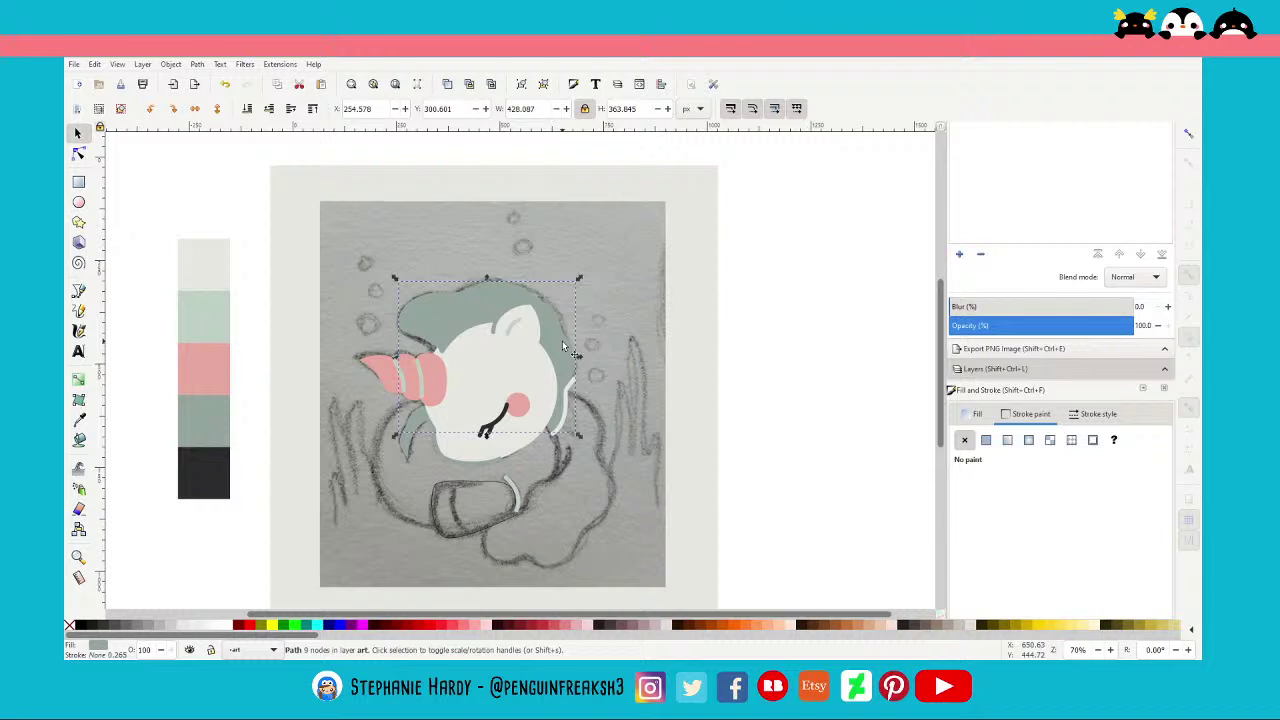
left_click(407, 448, "shift")
left_click(977, 413)
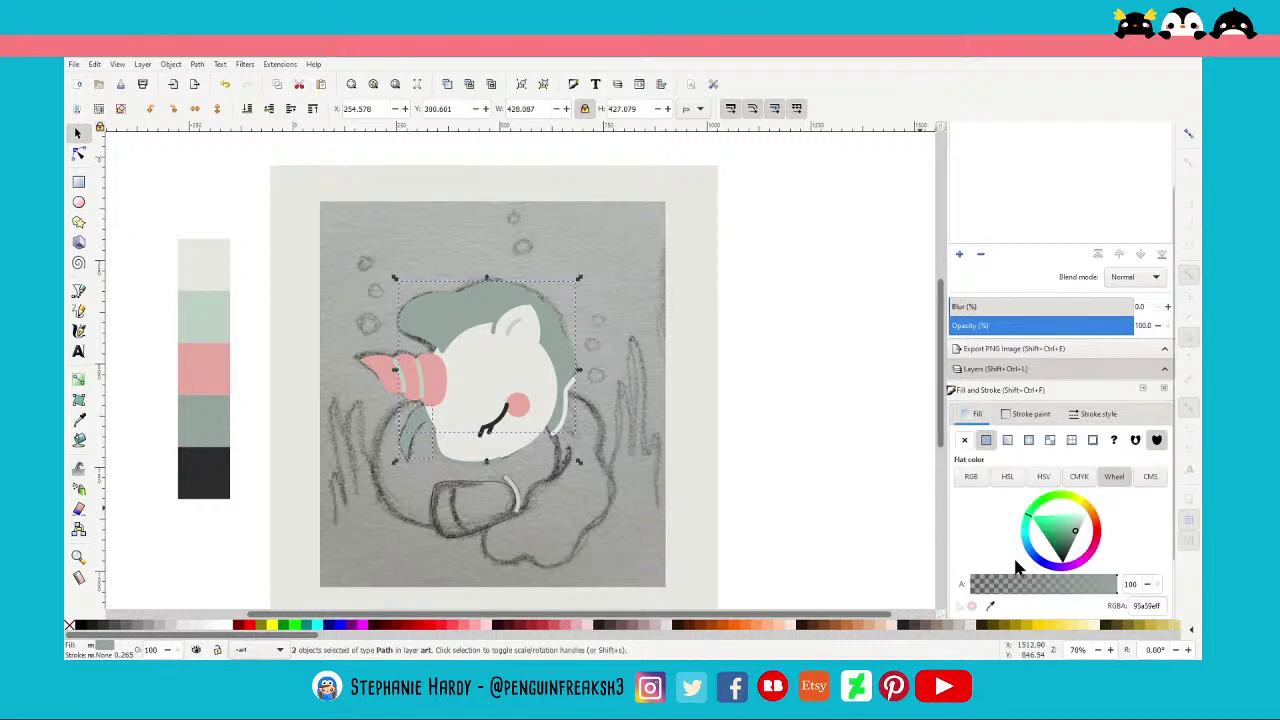
left_click(990, 605)
left_click(210, 322)
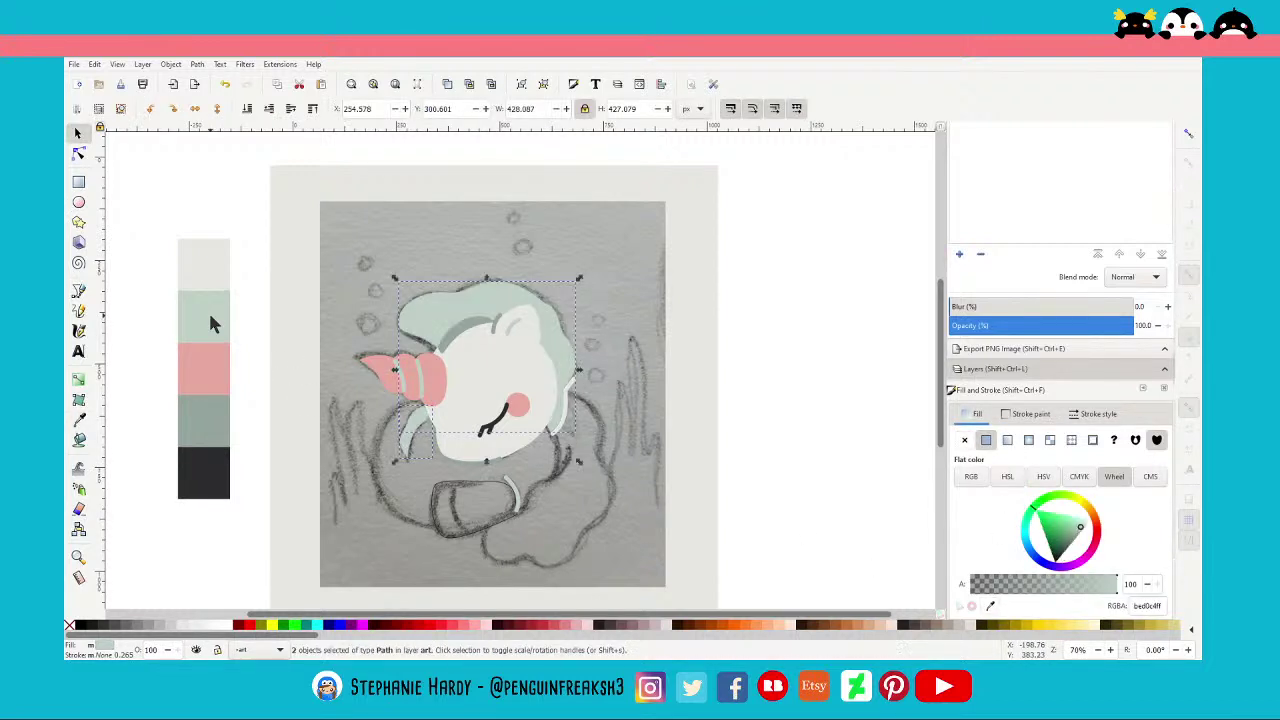
Recolour the head stripes light mint, both fill and outline
left_click(465, 332)
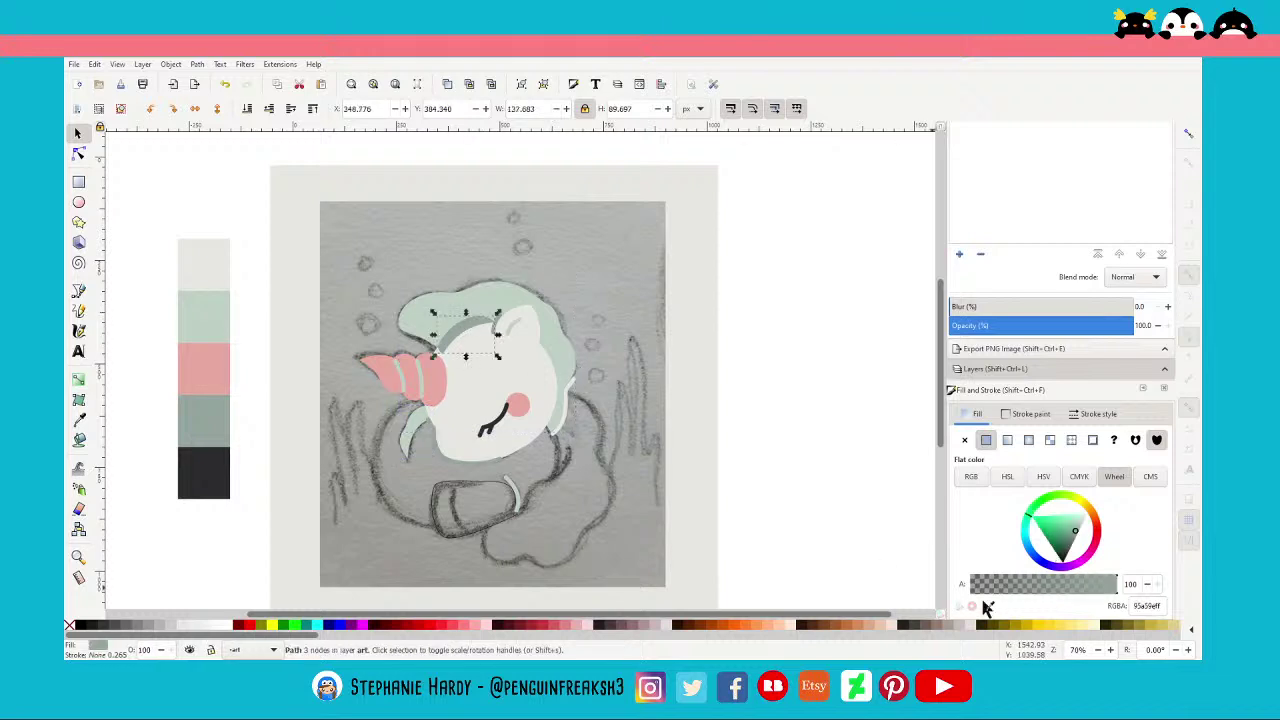
left_click(990, 605)
left_click(503, 332)
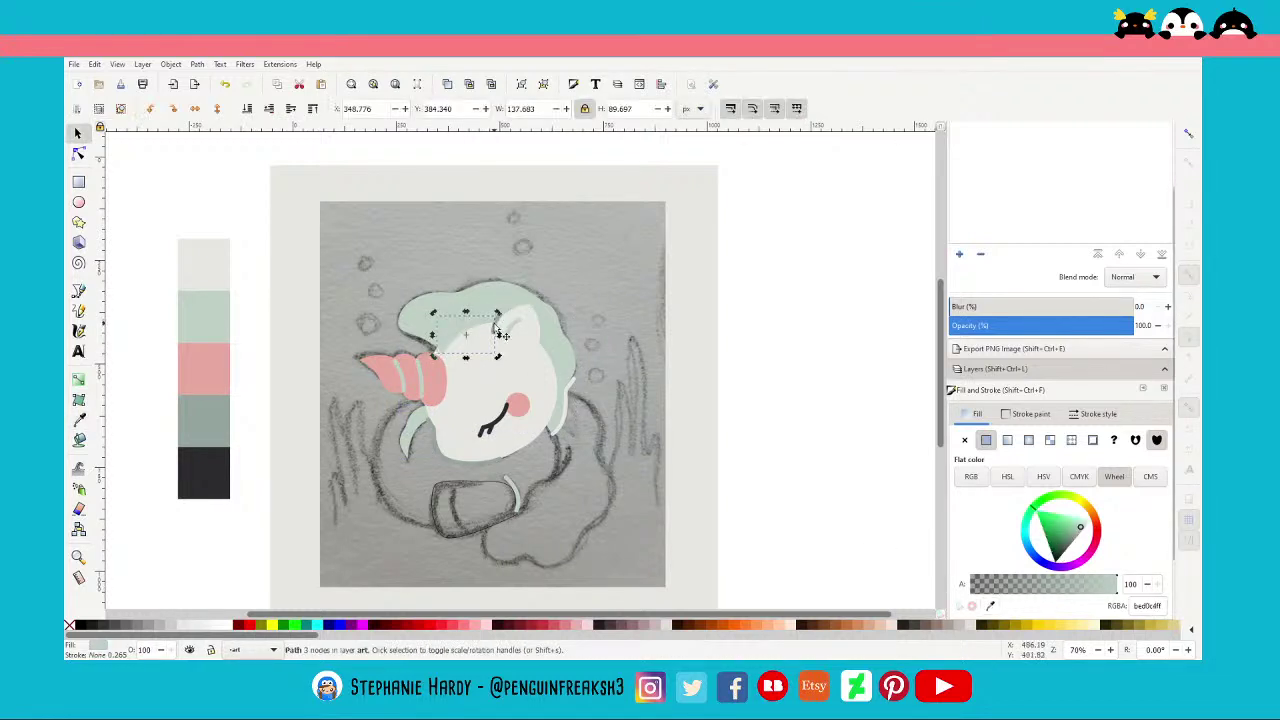
left_click(501, 324)
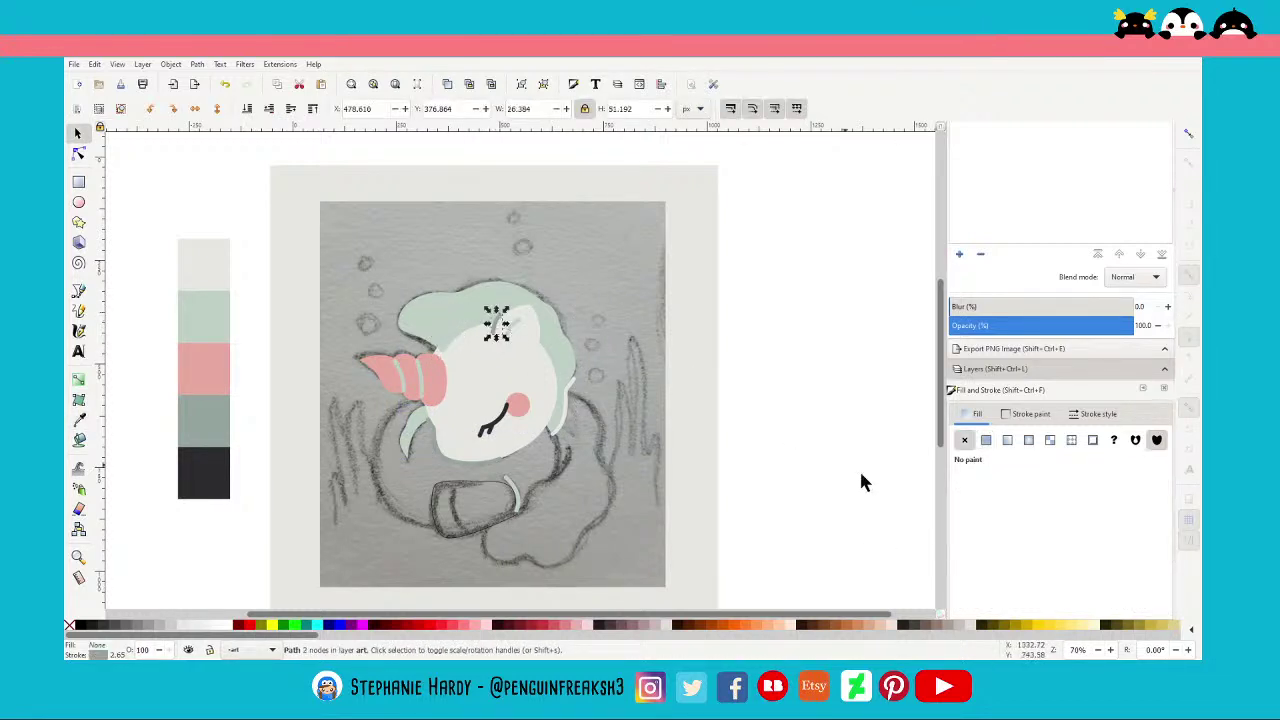
left_click(1030, 413)
left_click(555, 330)
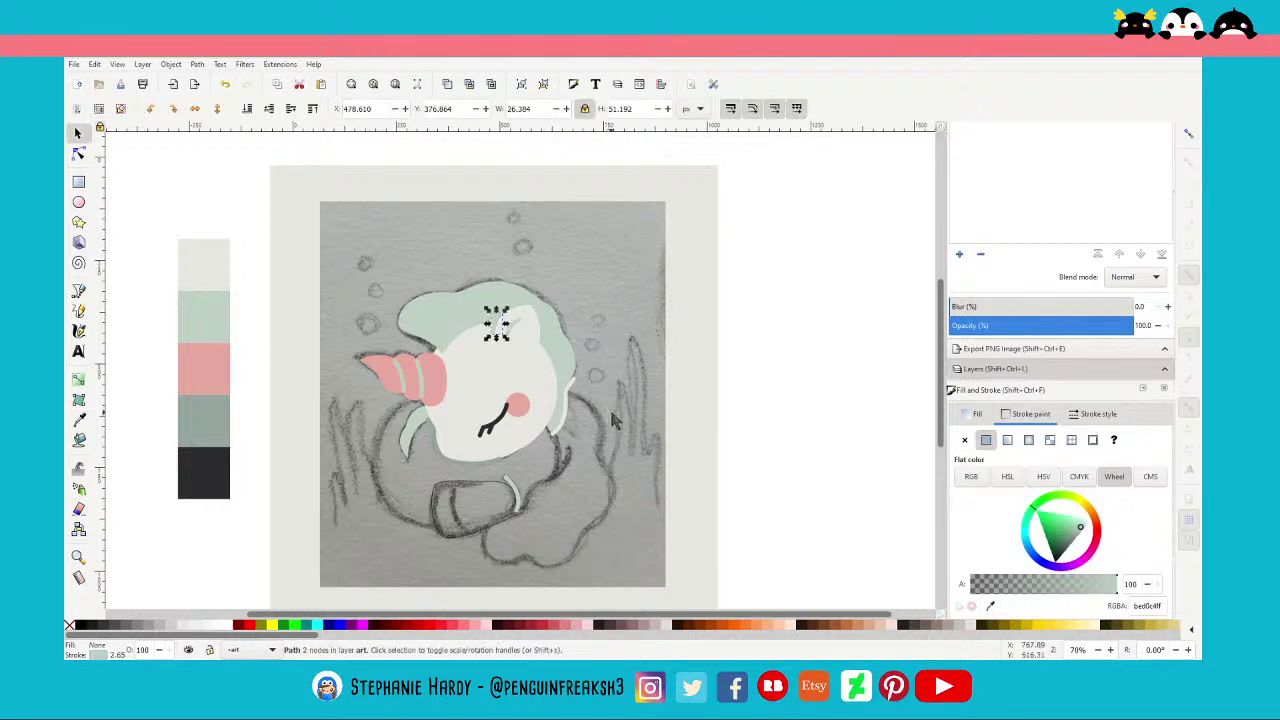
Select and deselect the chin line and small neck line to check them
left_click(440, 461)
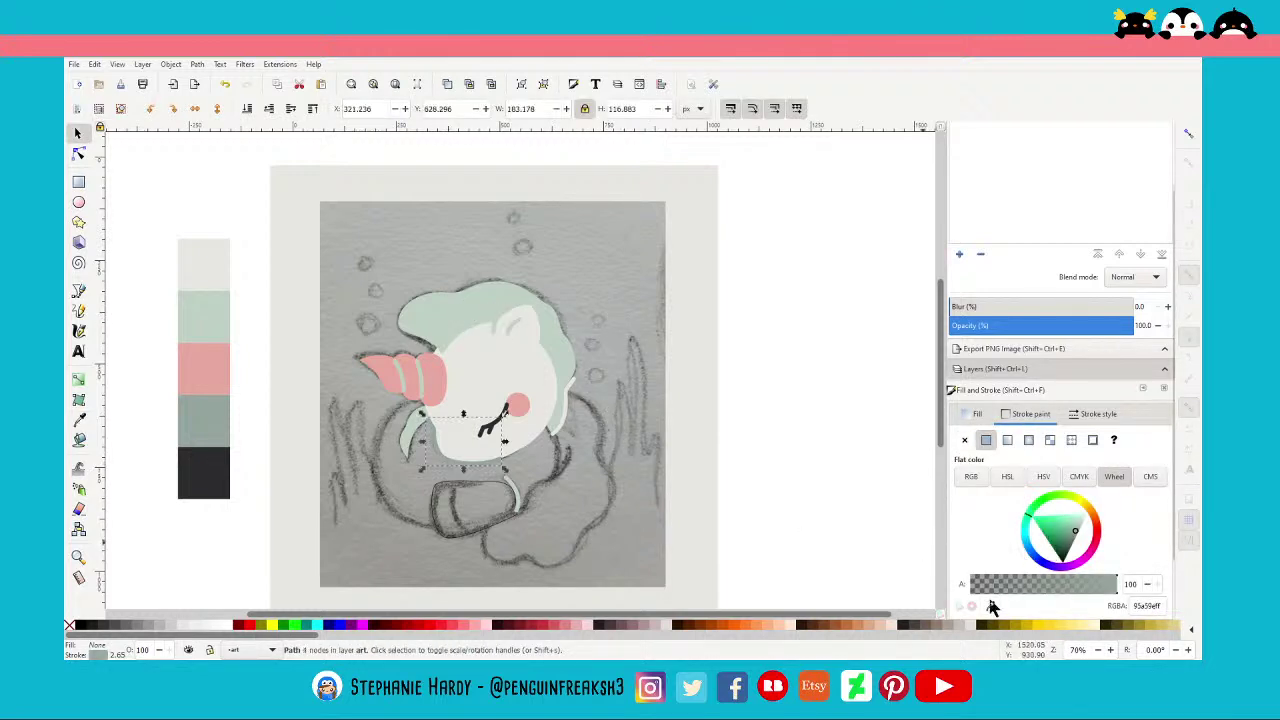
left_click(624, 463)
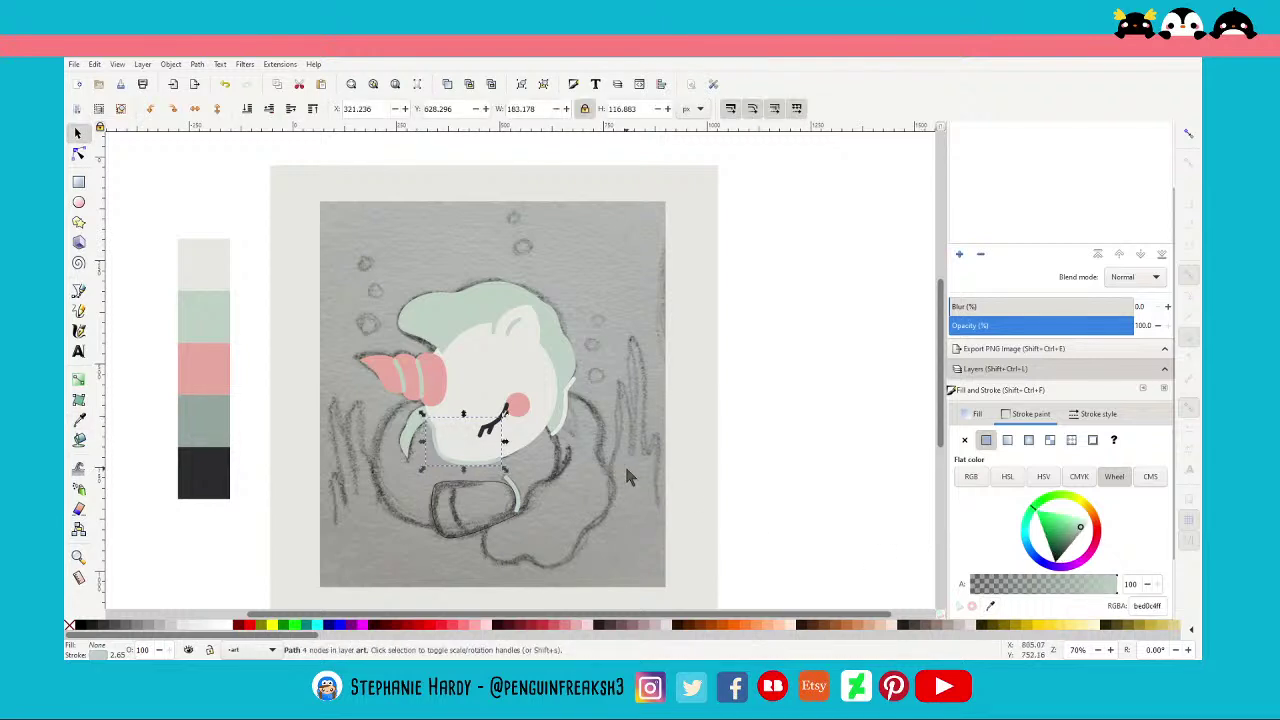
left_click(566, 418)
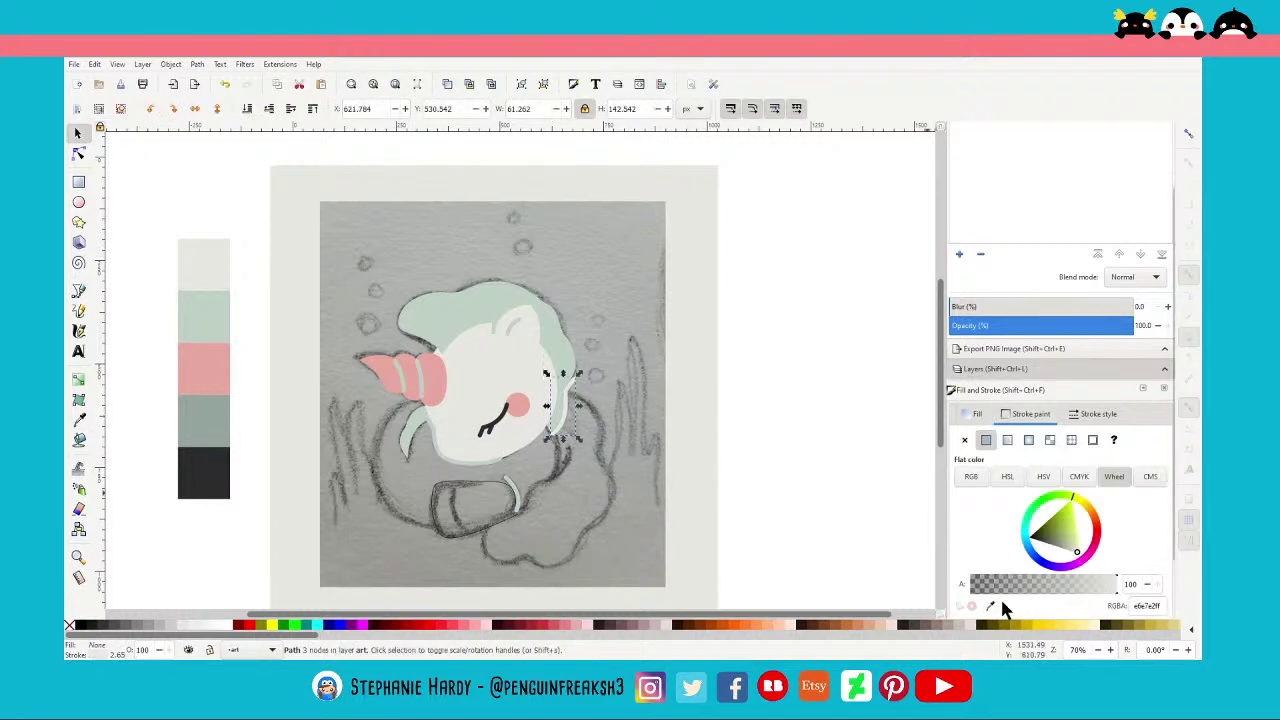
left_click(636, 444)
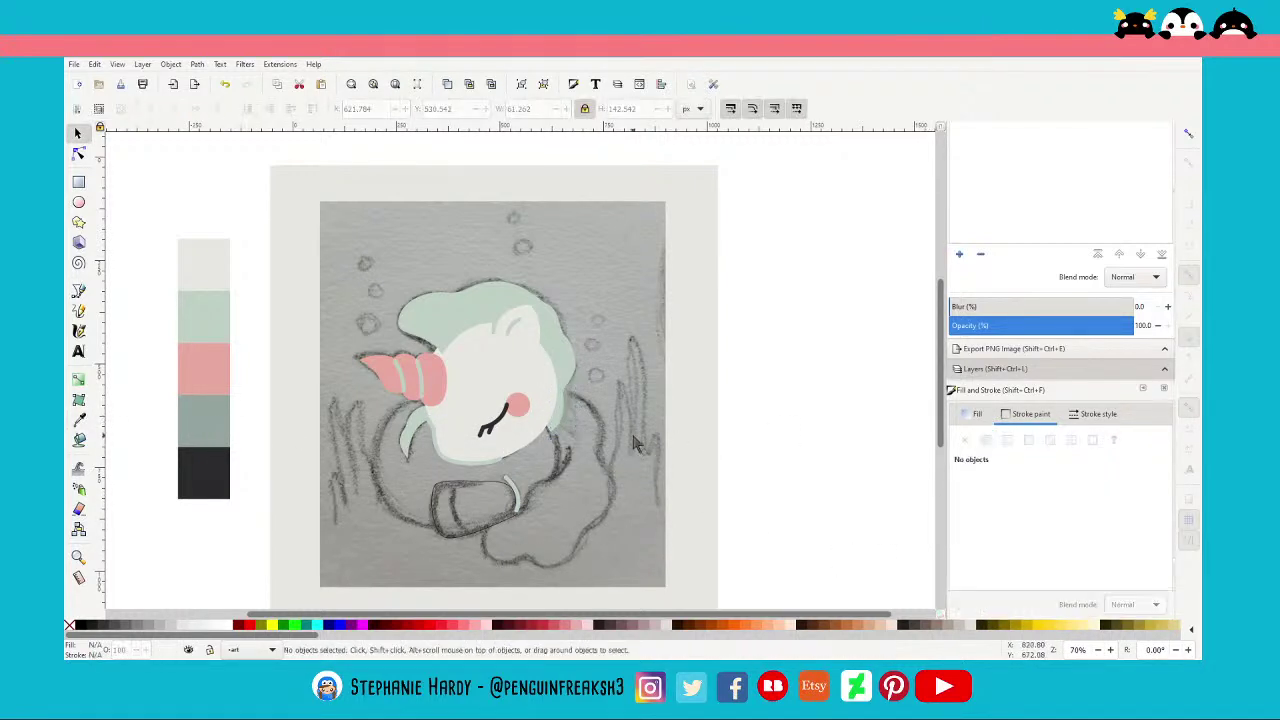
scroll(607, 430, "down", 1)
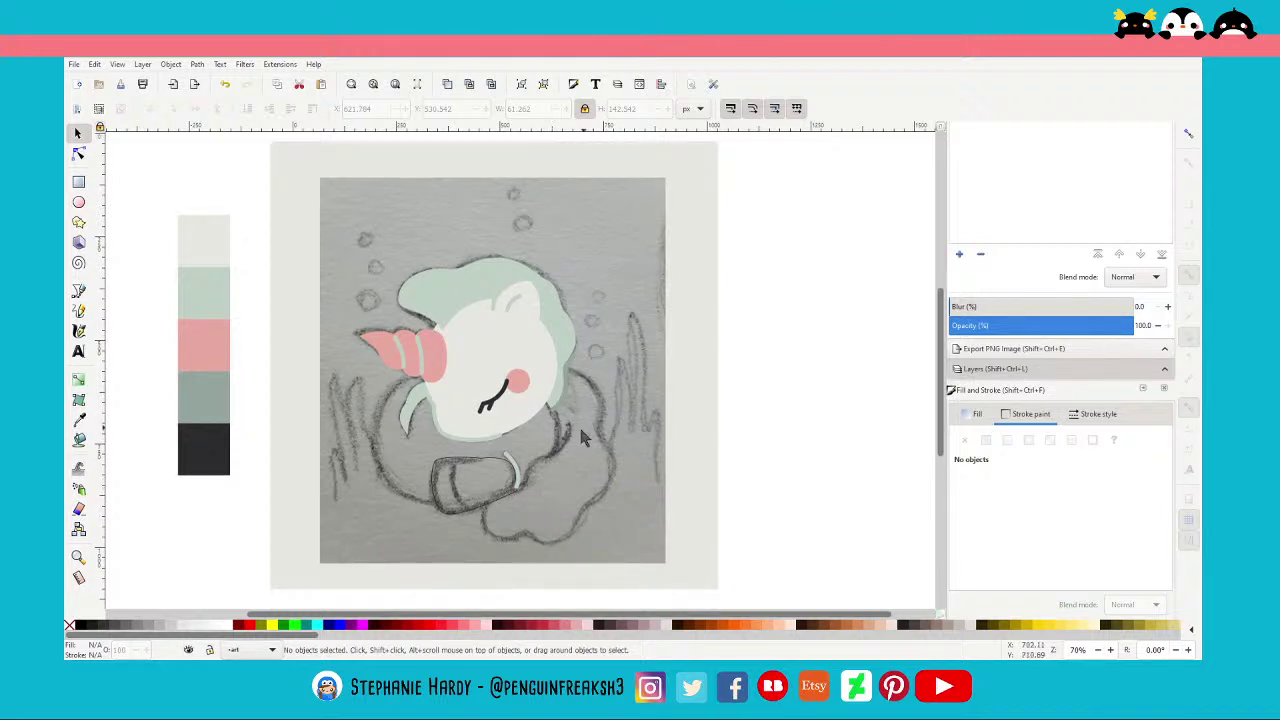
scroll(583, 437, "up", 1)
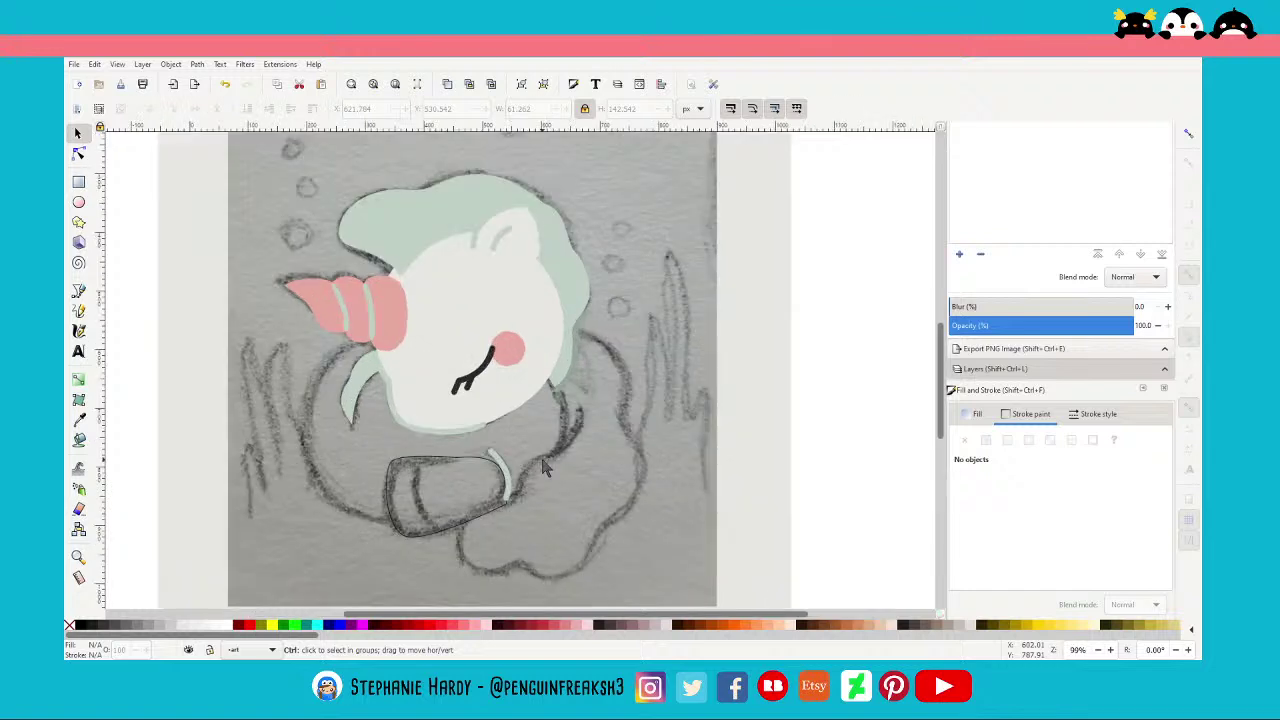
Trace a closed straight-segment outline of the body from below the head
left_click(79, 290)
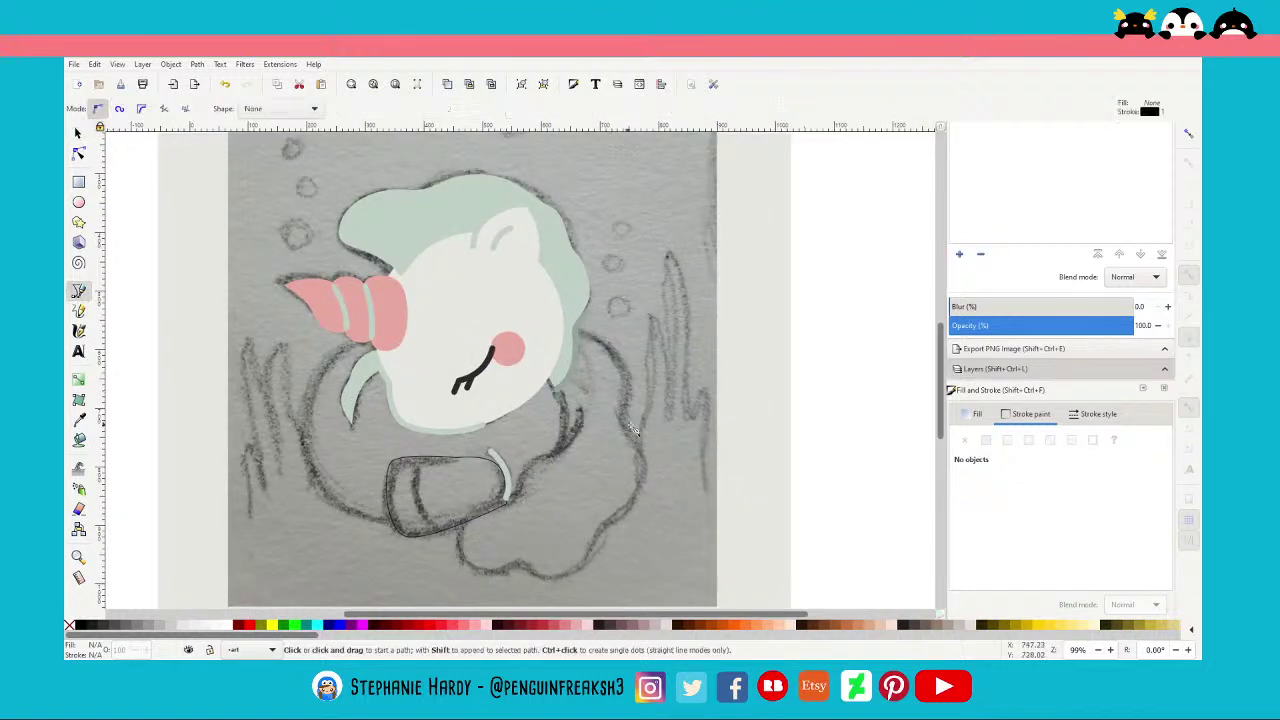
left_click(575, 329)
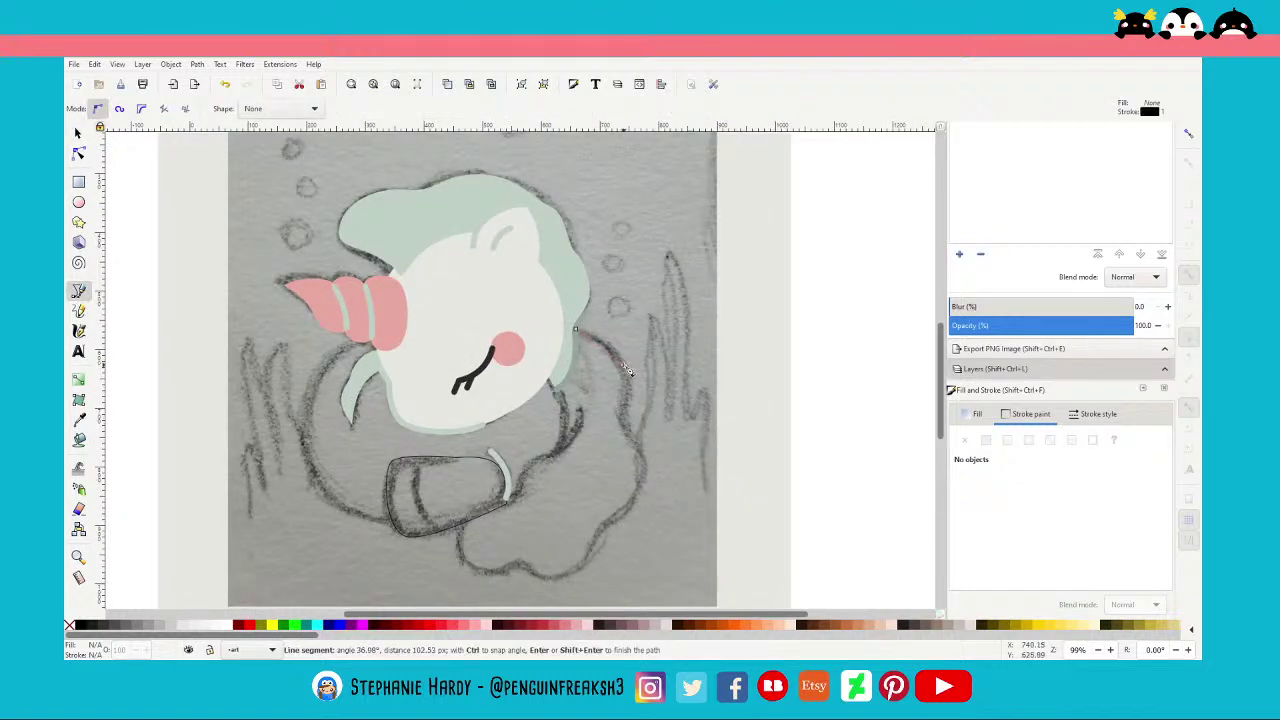
left_click(643, 492)
left_click(566, 569)
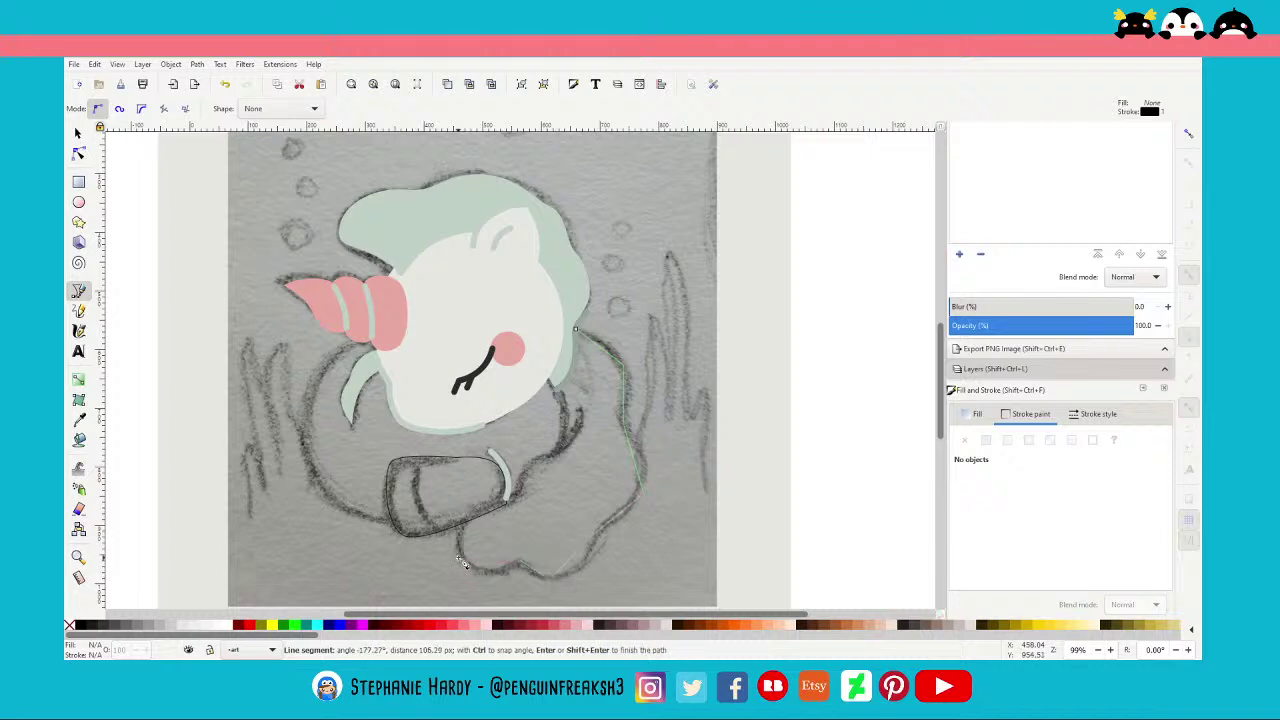
left_click(461, 561)
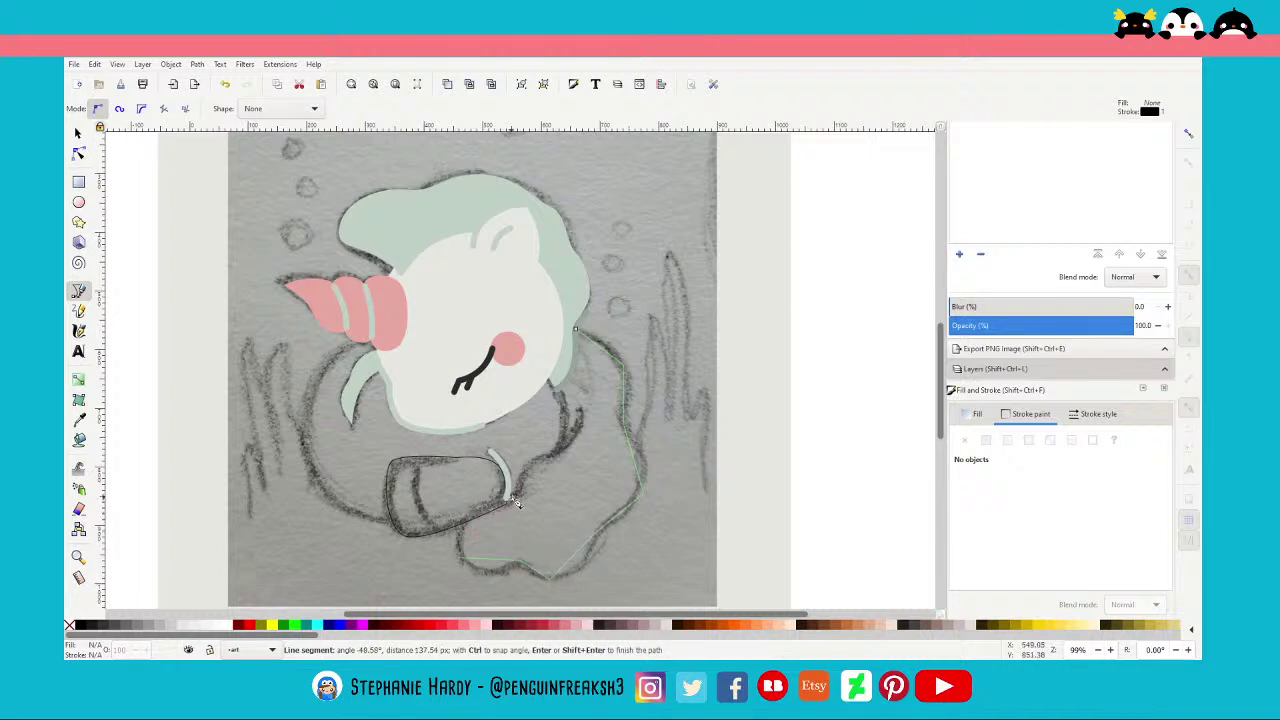
left_click(539, 463)
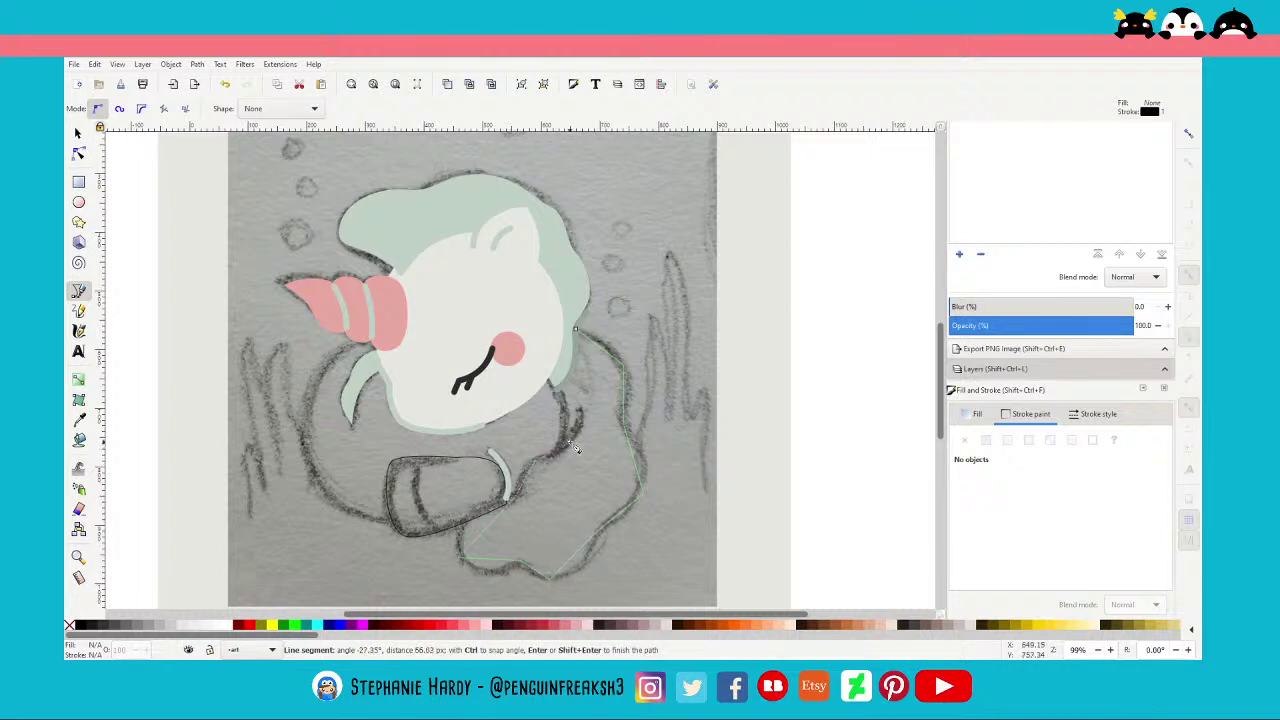
left_click(562, 386)
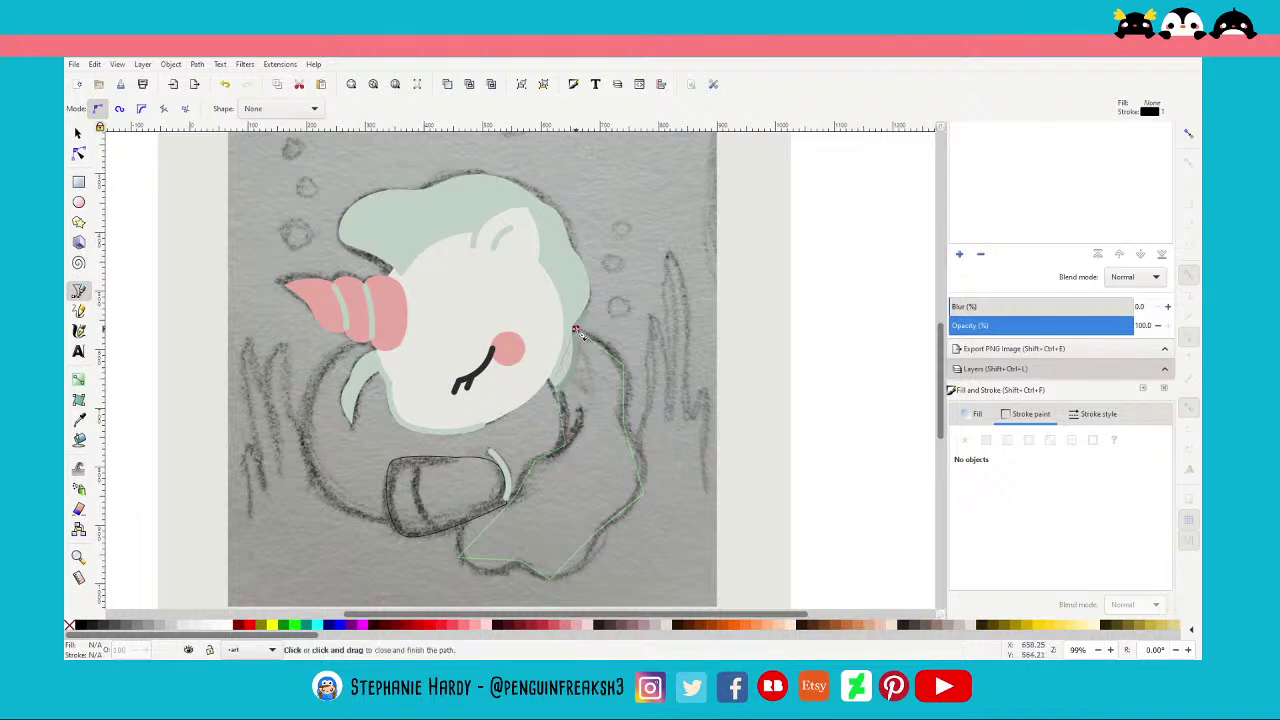
left_click(575, 329)
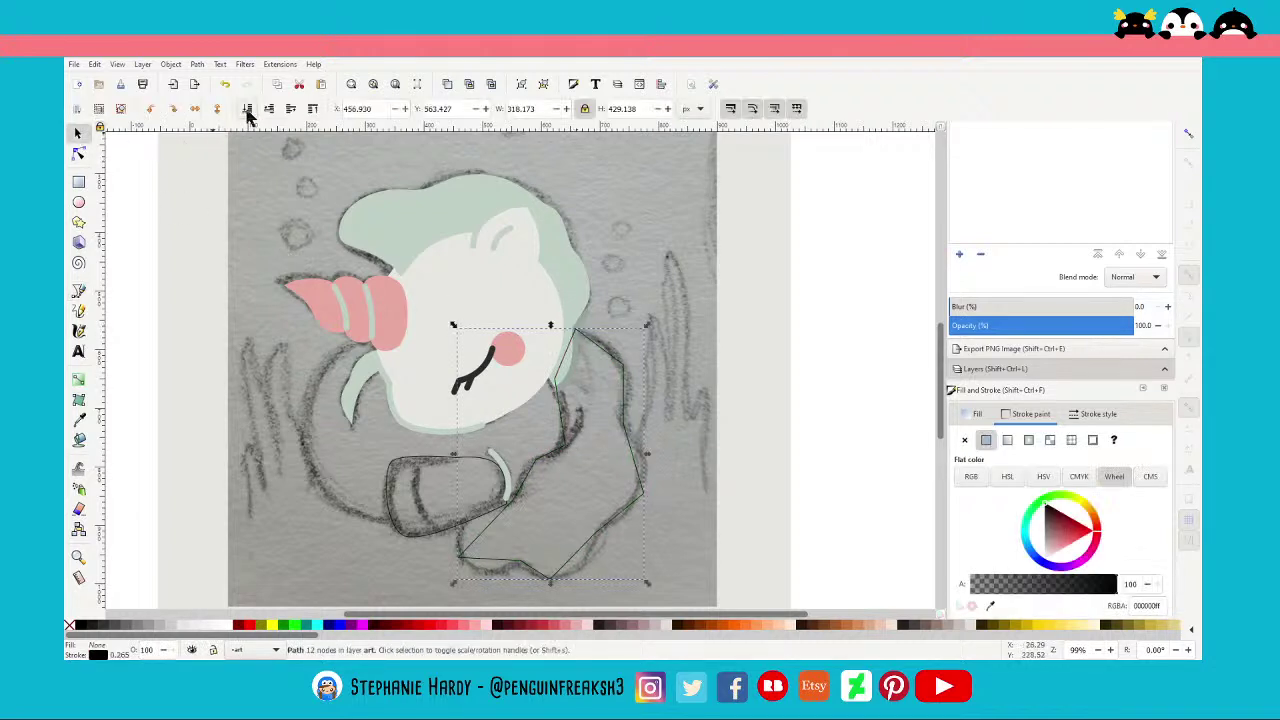
Make the right-side segments smooth curves and bend the bottom curve to the sketch
left_click(79, 155)
scroll(613, 539, "down", 2)
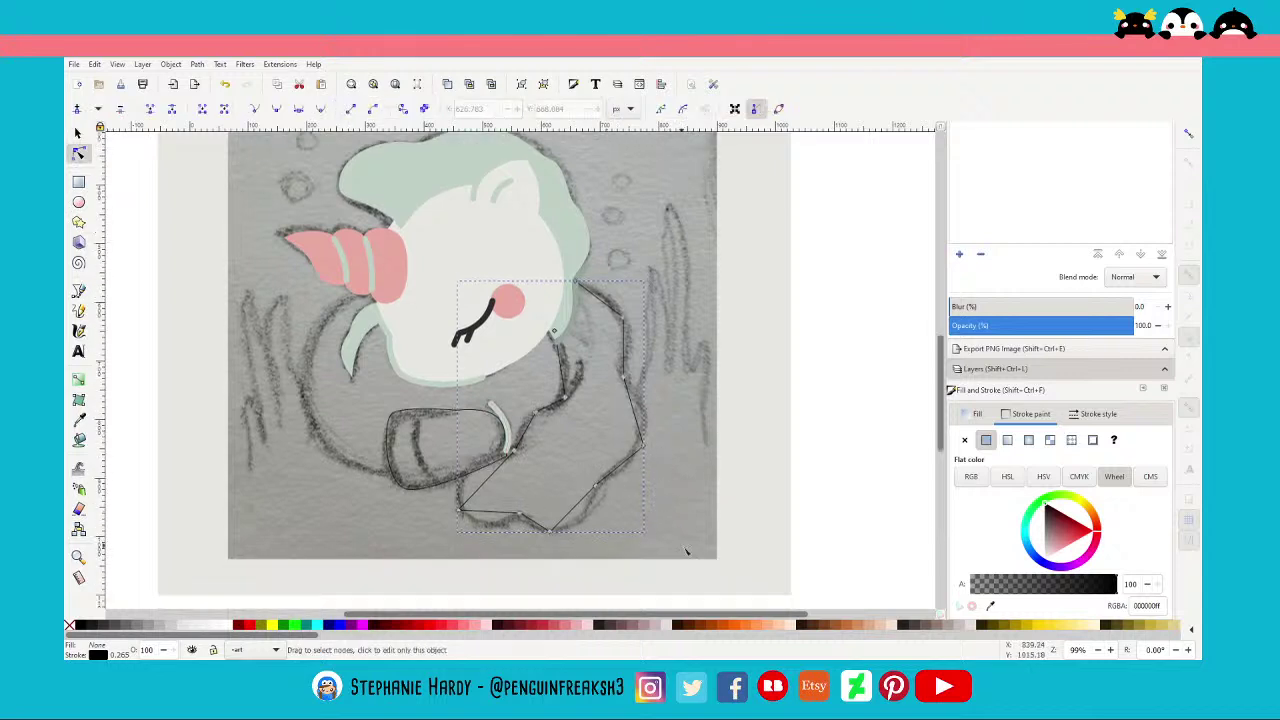
left_click_drag(703, 564, 410, 464)
left_click_drag(686, 557, 600, 286)
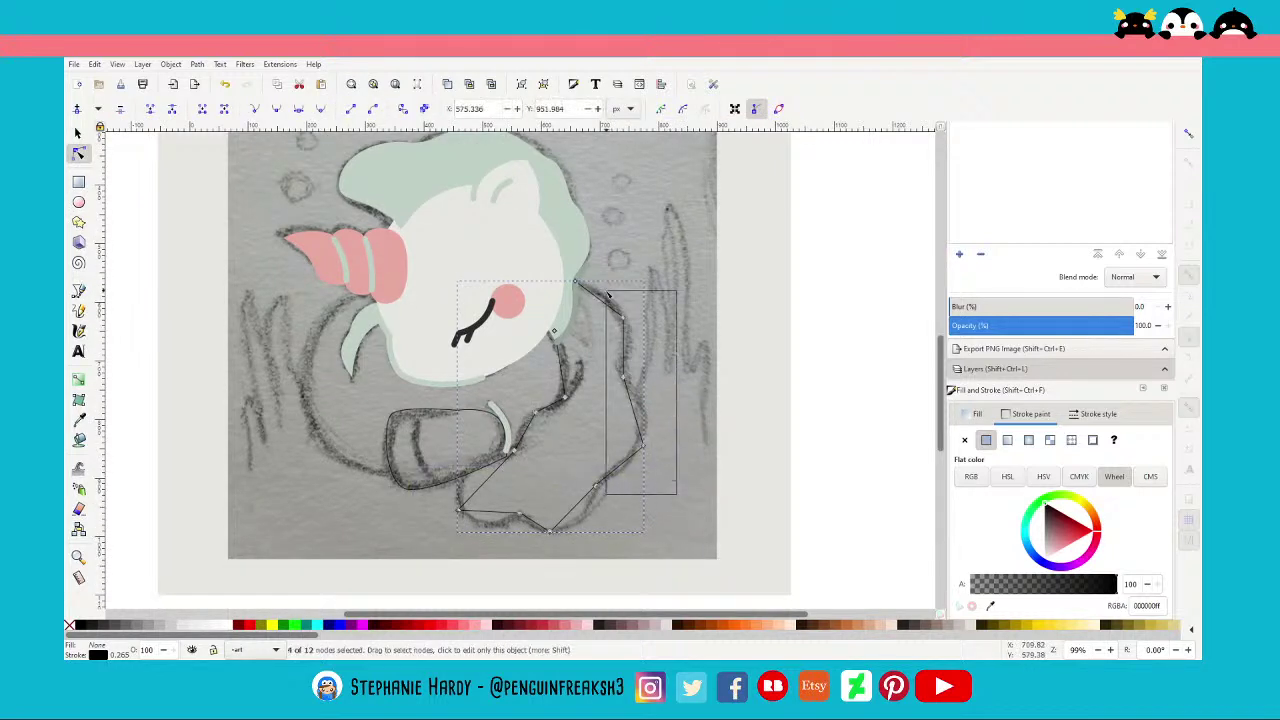
left_click(298, 109)
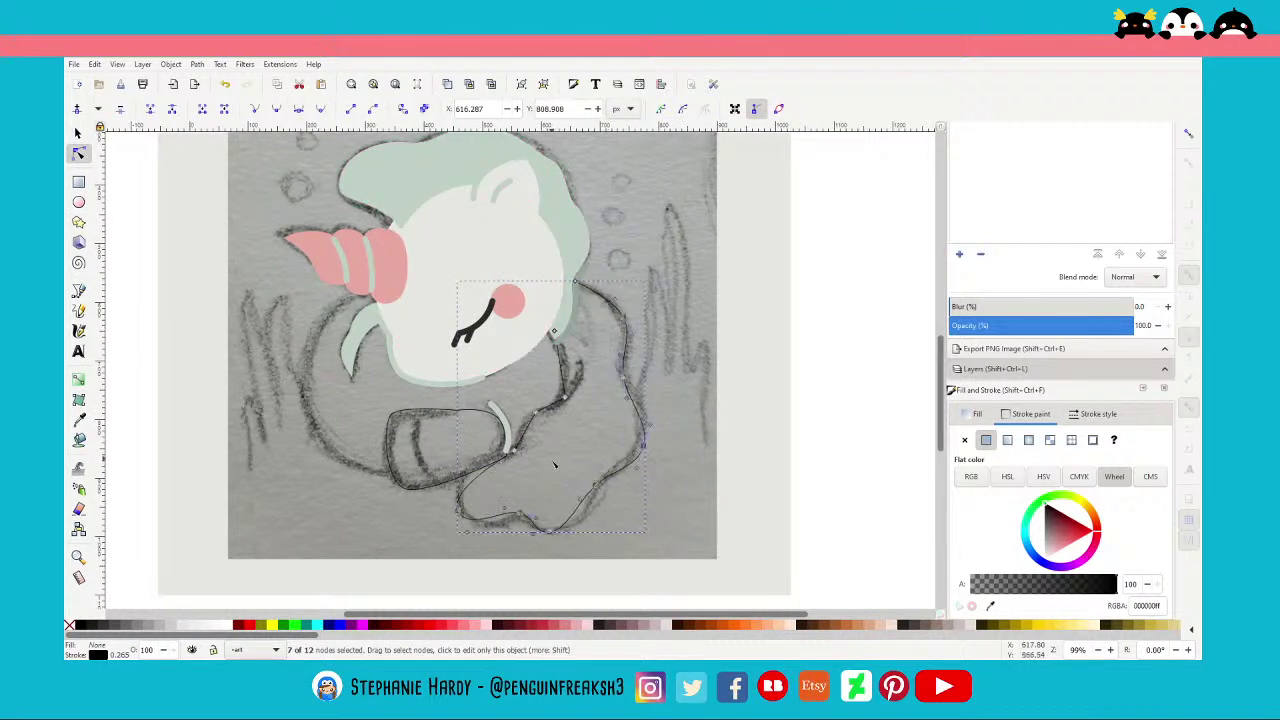
left_click(512, 449)
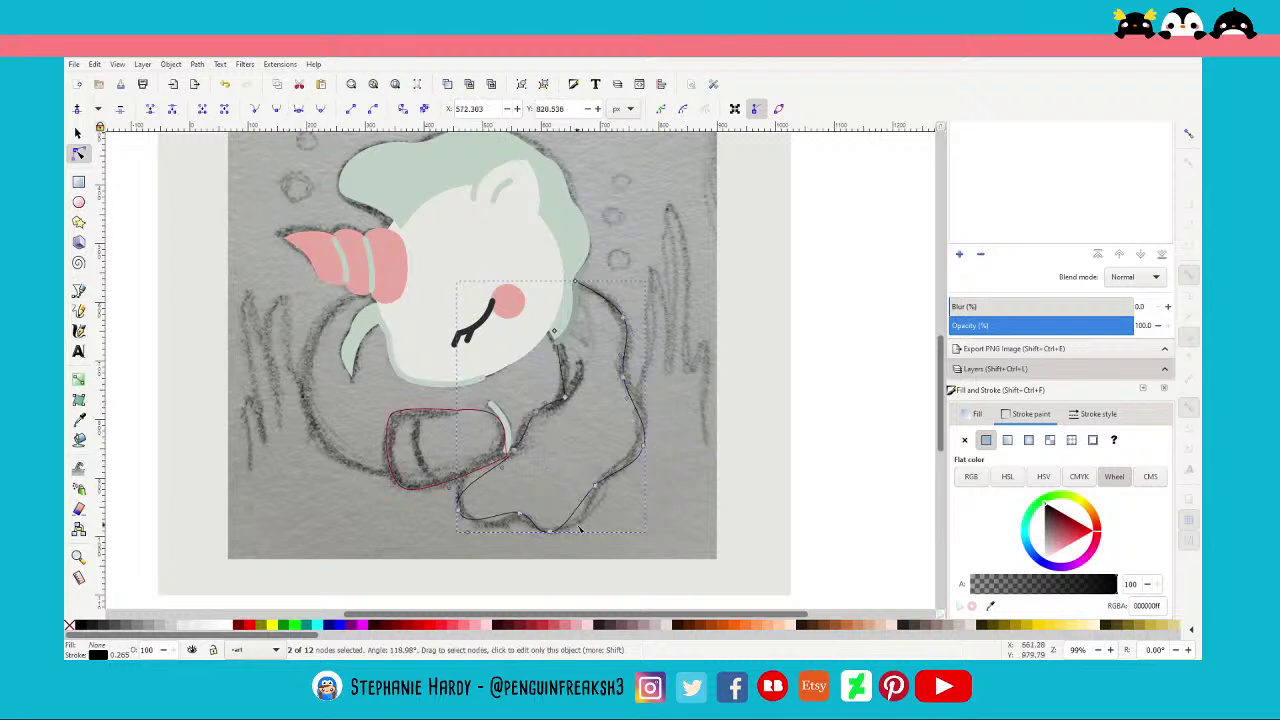
left_click_drag(458, 519, 509, 519)
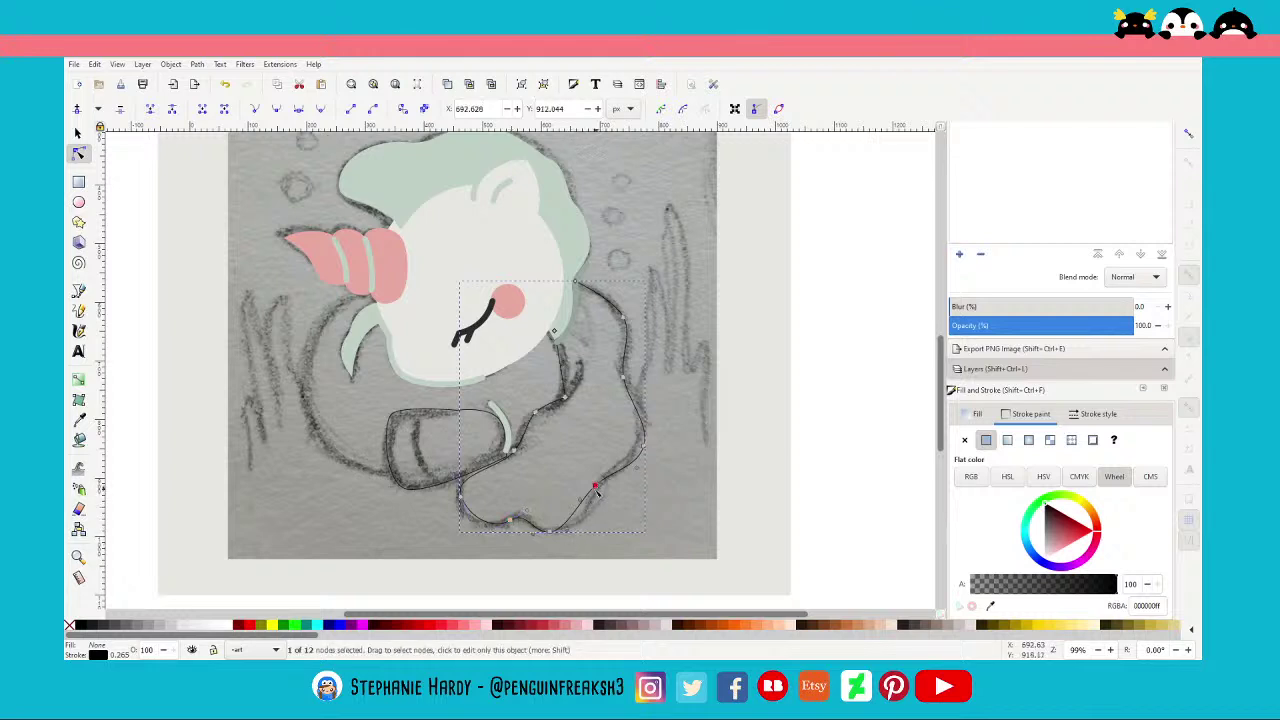
Adjust the remaining tail nodes so the curves match the sketched tail
left_click(596, 488)
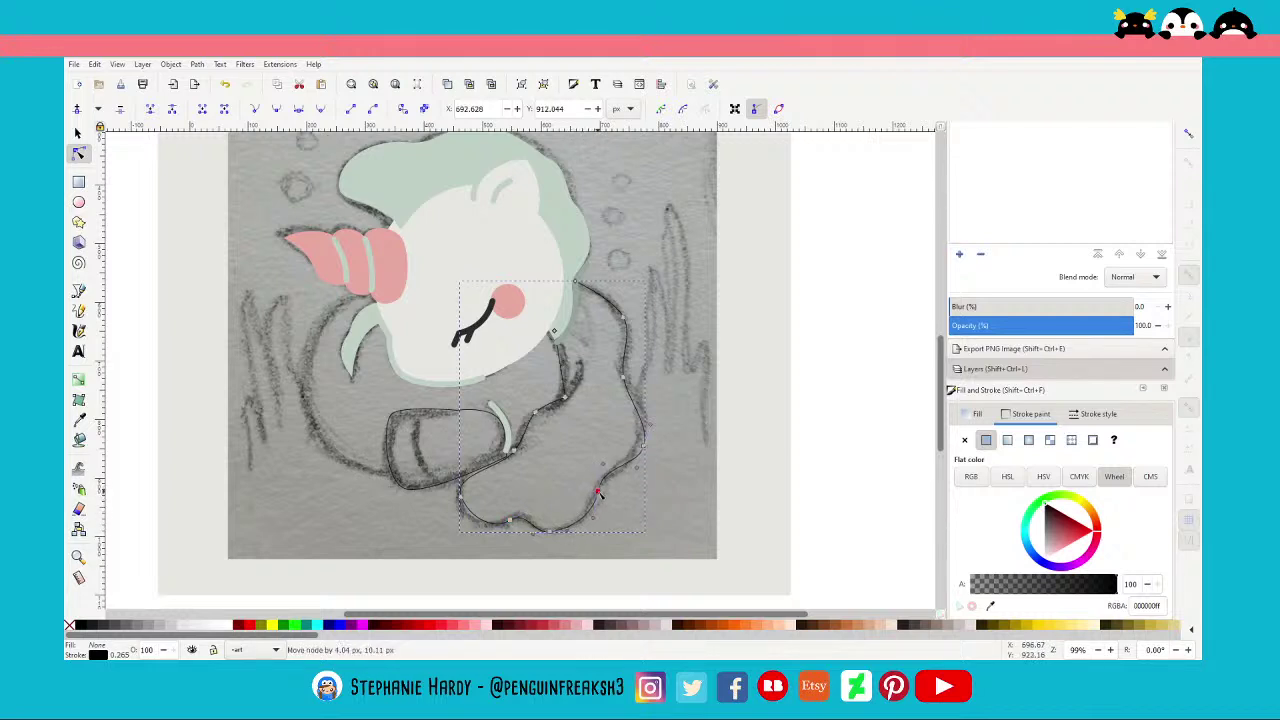
left_click_drag(651, 434, 651, 417)
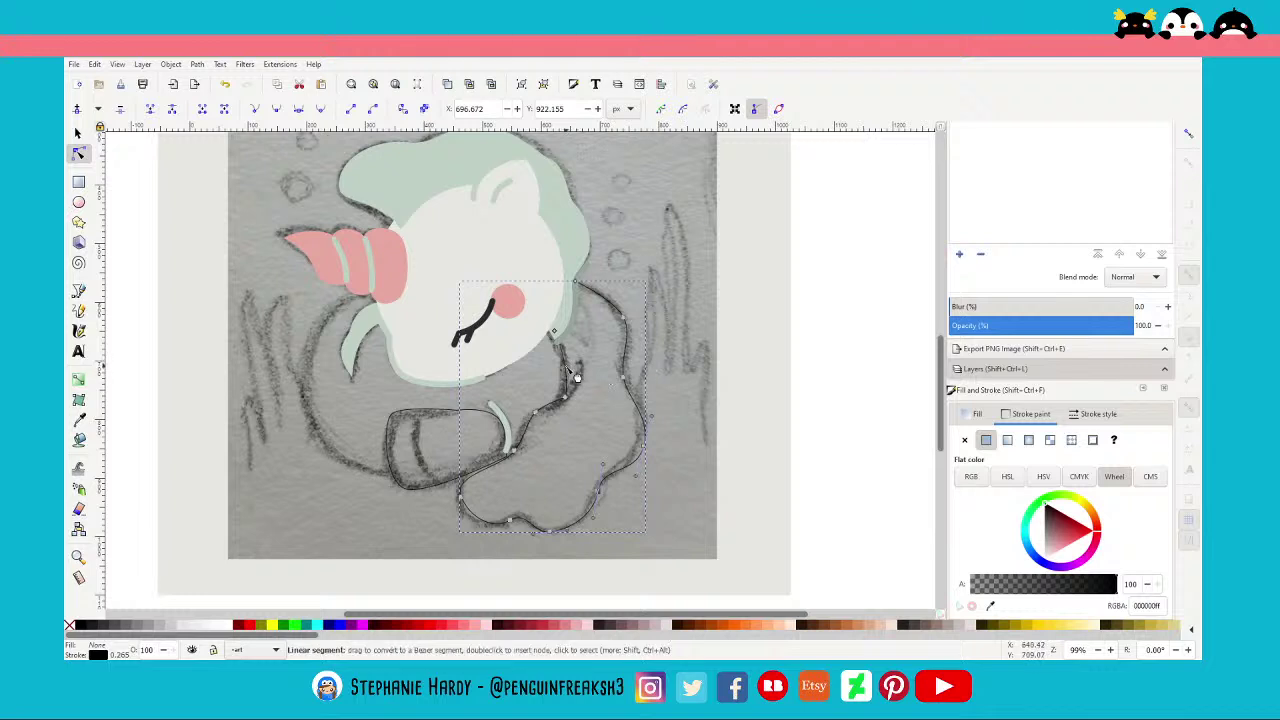
left_click(541, 413)
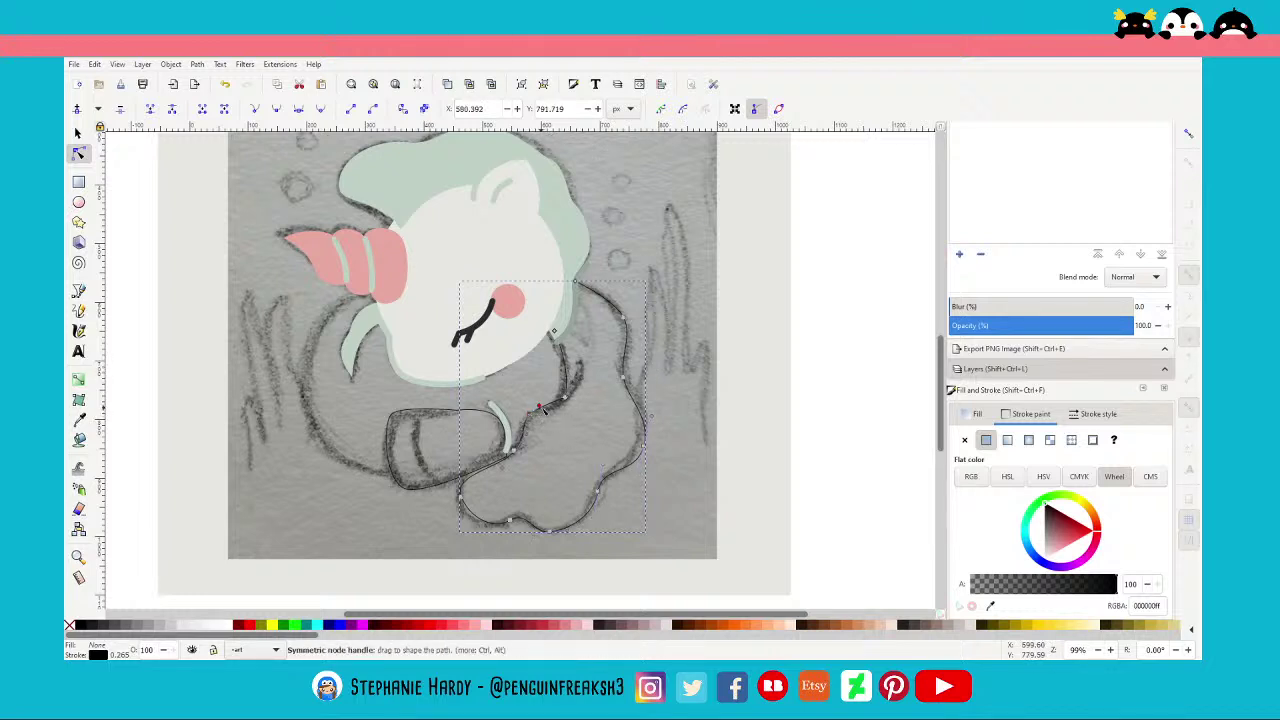
left_click_drag(541, 407, 544, 401)
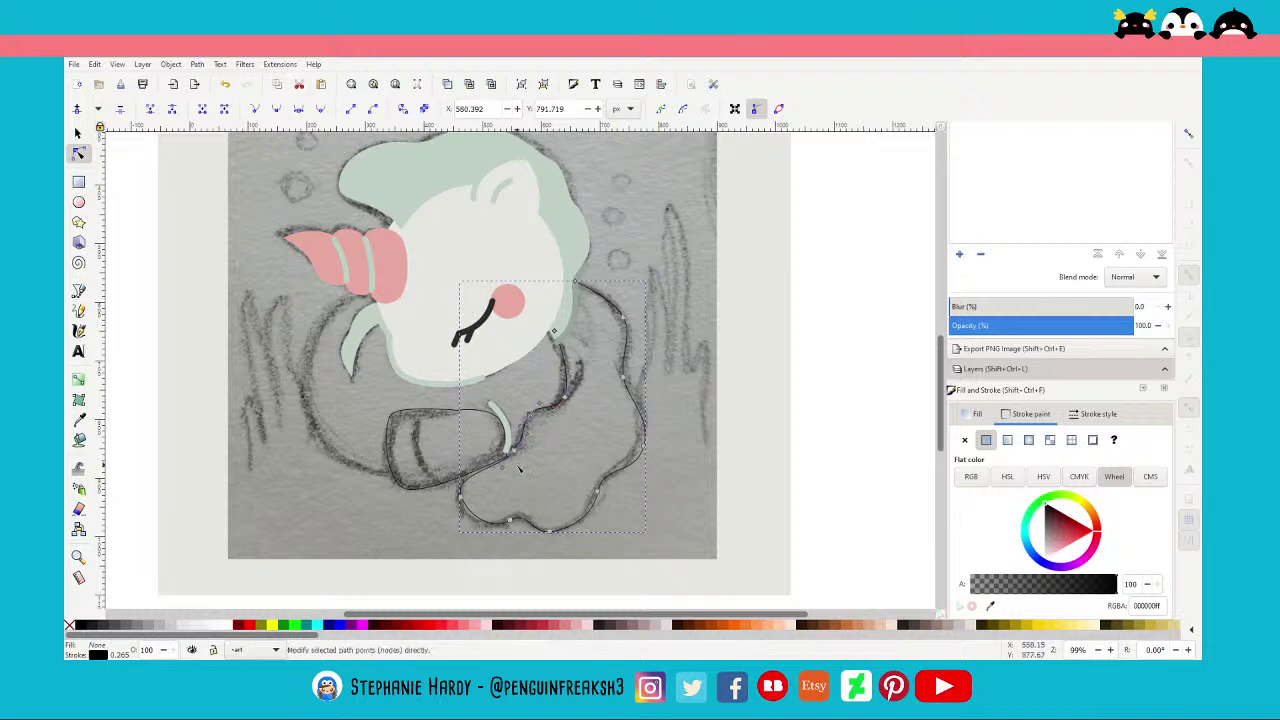
mouse_move(461, 495)
left_mouse_down()
mouse_move(461, 465)
mouse_move(460, 490)
left_mouse_up()
scroll(519, 452, "up", 2)
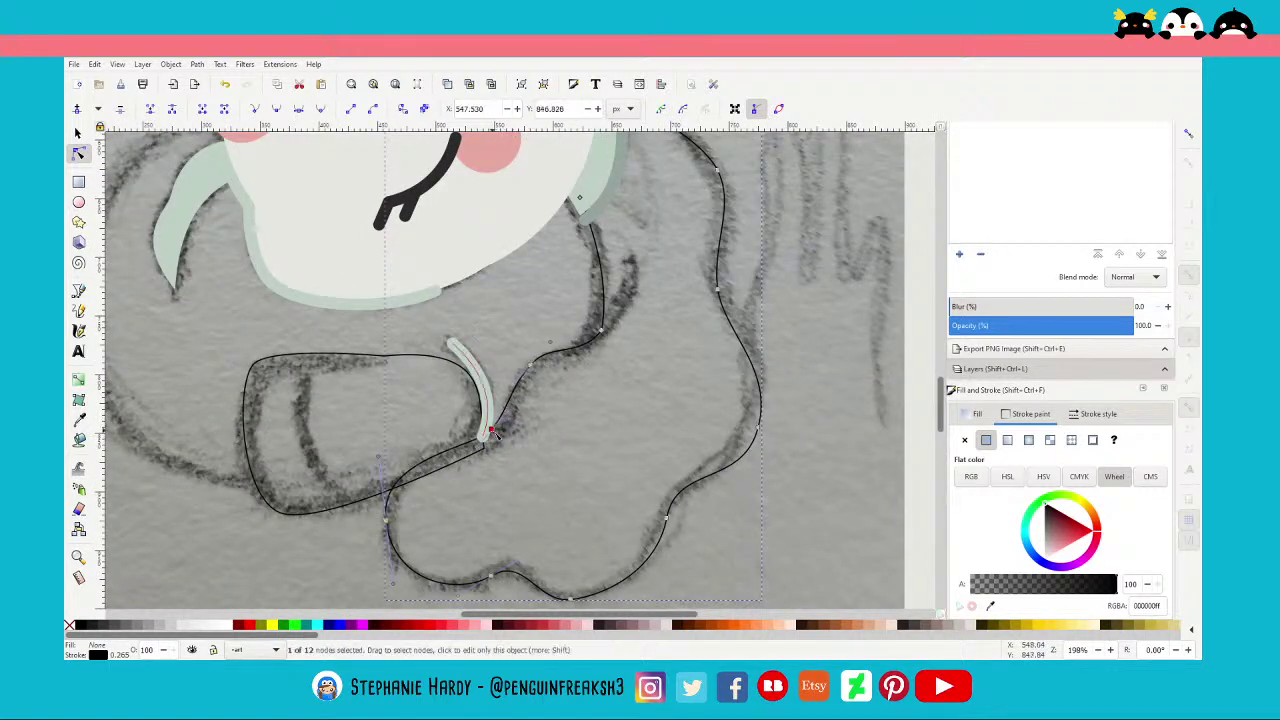
scroll(506, 448, "down", 2)
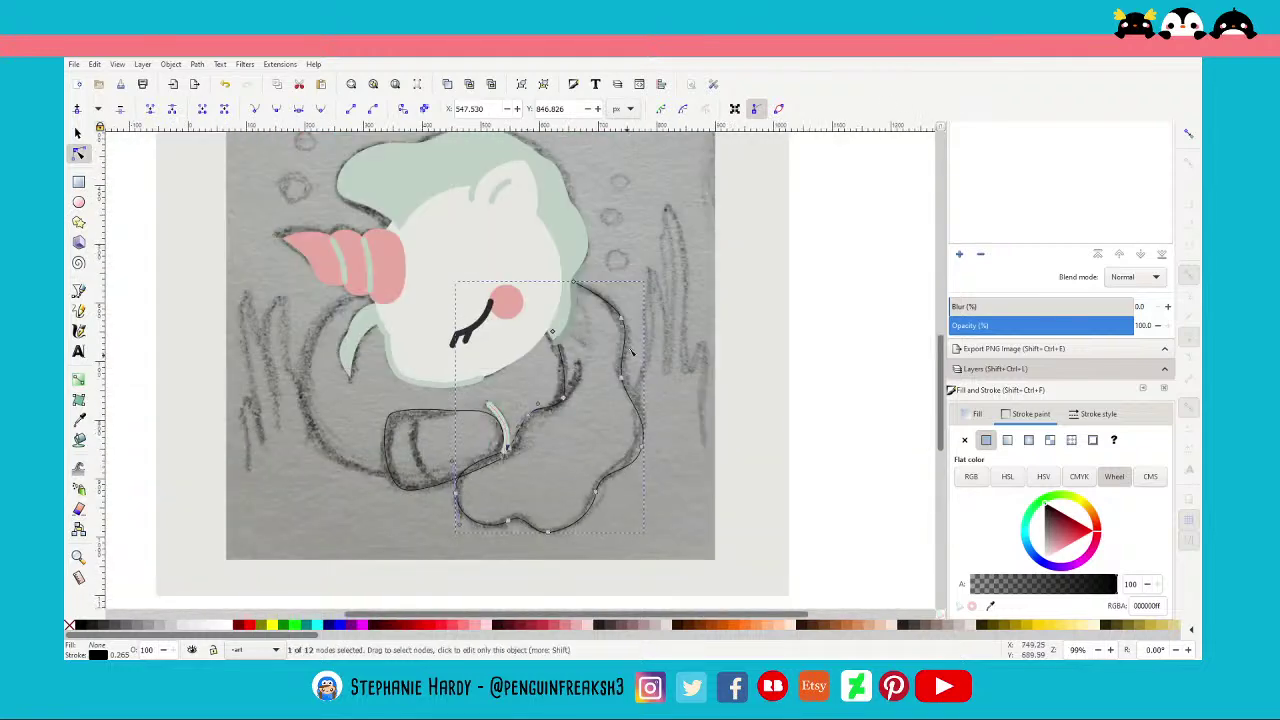
scroll(619, 283, "up", 2)
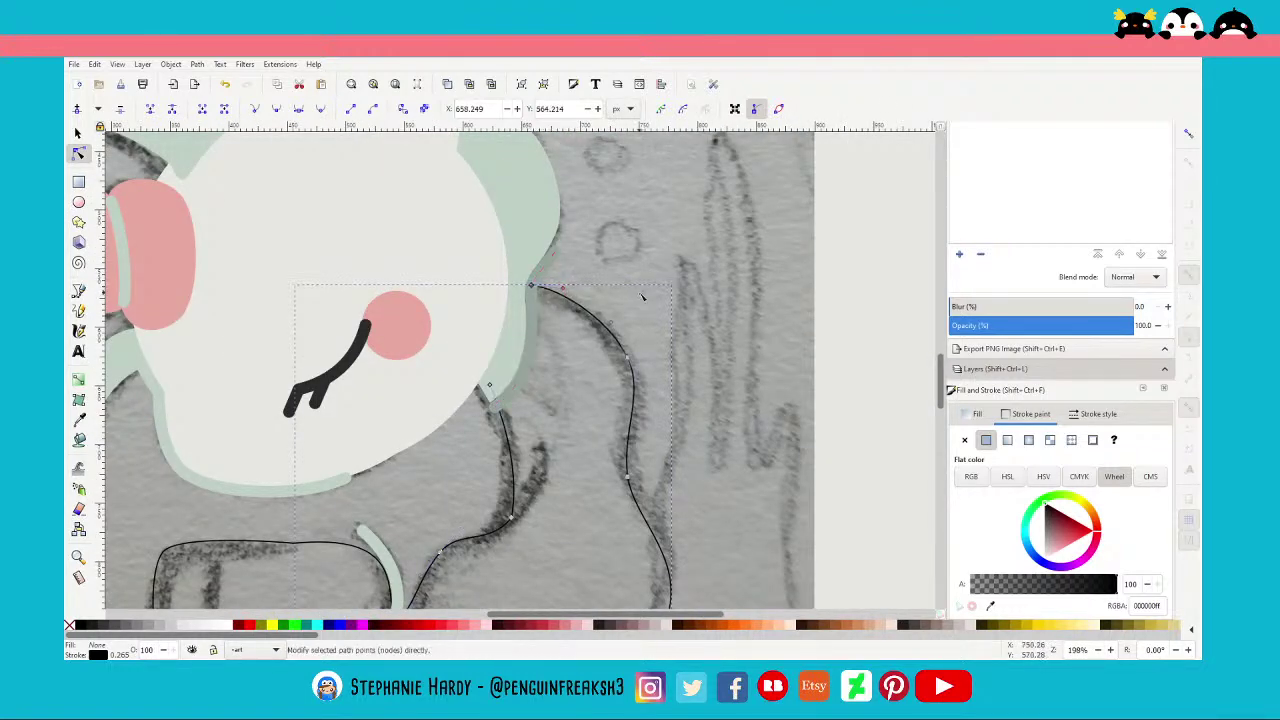
scroll(688, 328, "down", 1)
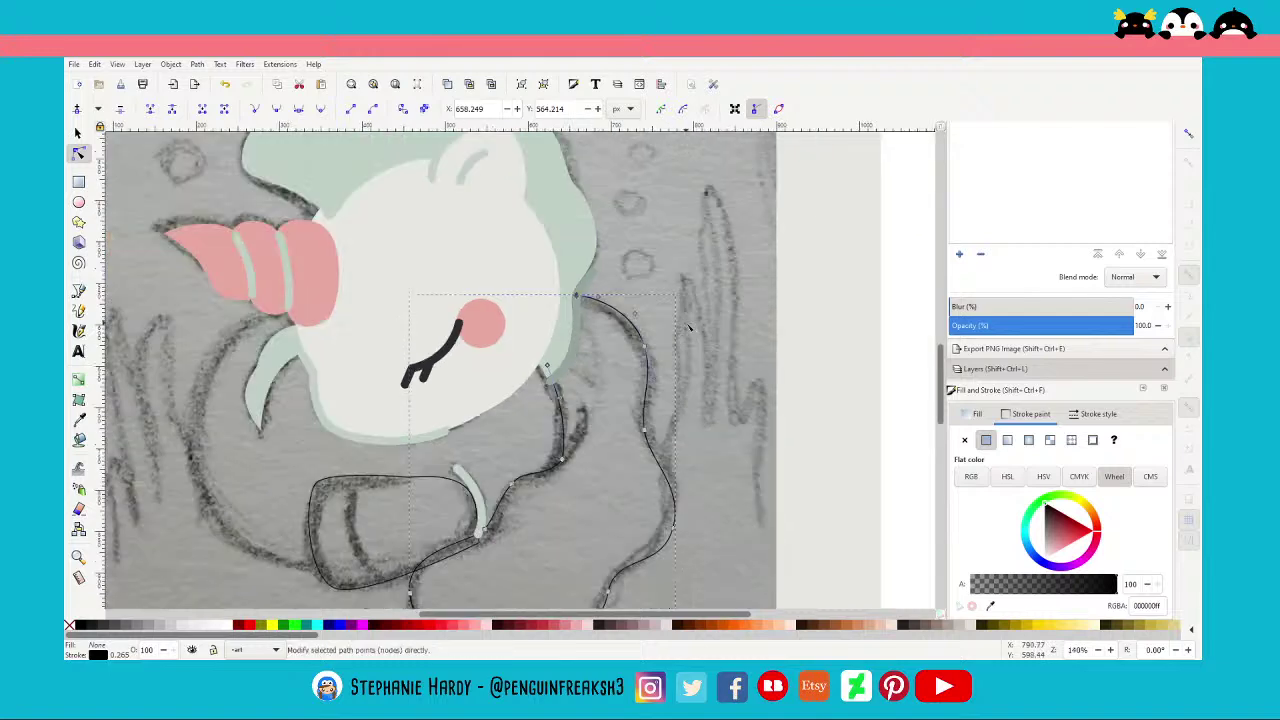
left_click(78, 133)
Duplicate the small mint accent stroke and move the copy onto the tail
key("Escape")
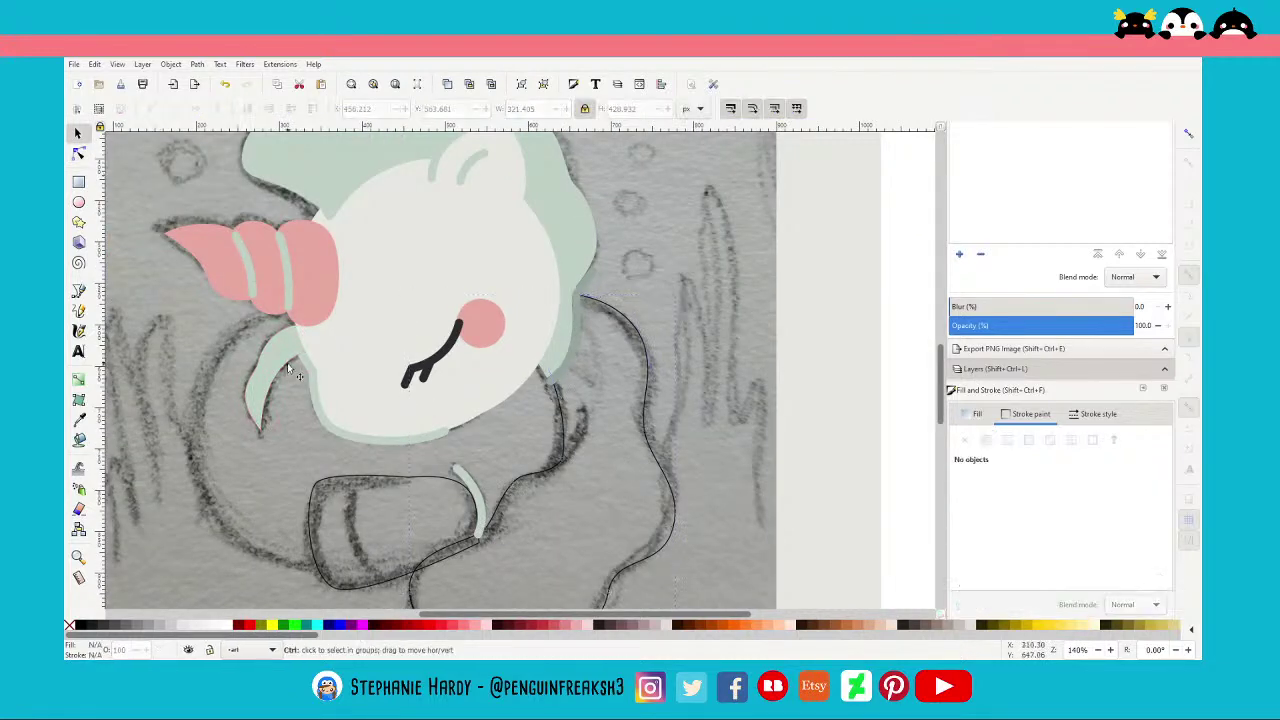
scroll(450, 432, "down", 2)
scroll(512, 470, "up", 1)
scroll(539, 452, "up", 1)
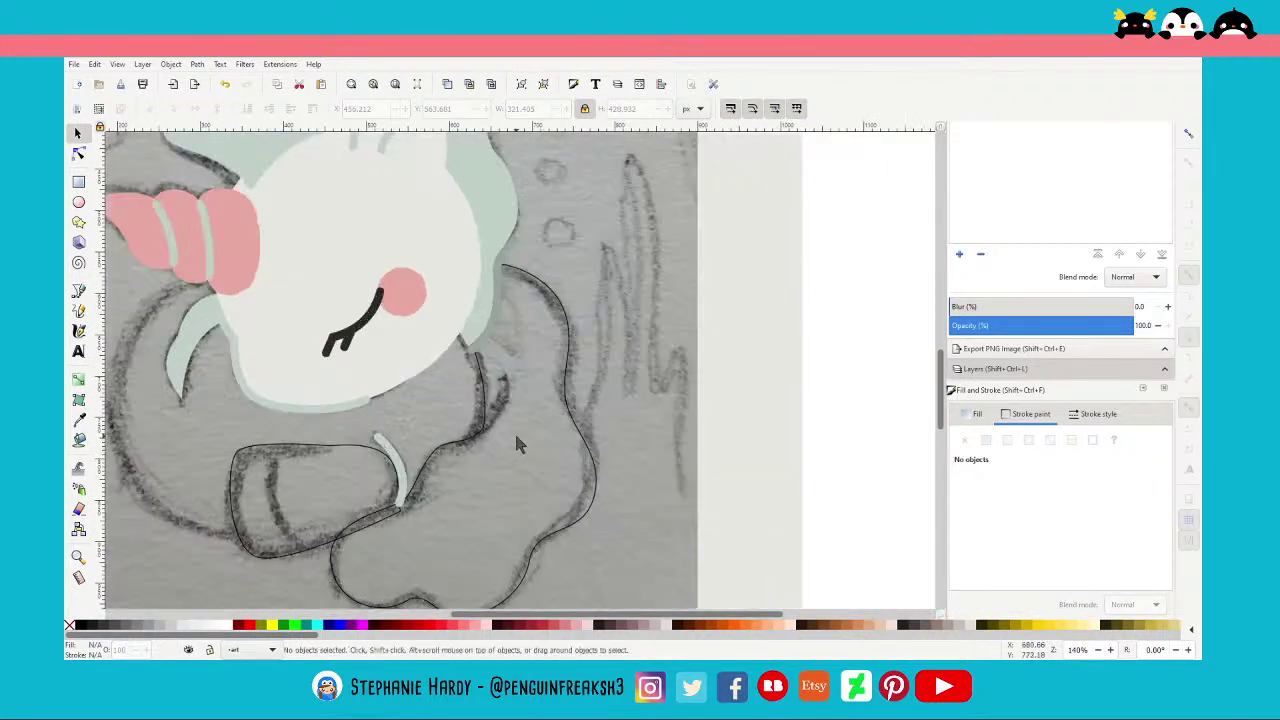
left_click(397, 455)
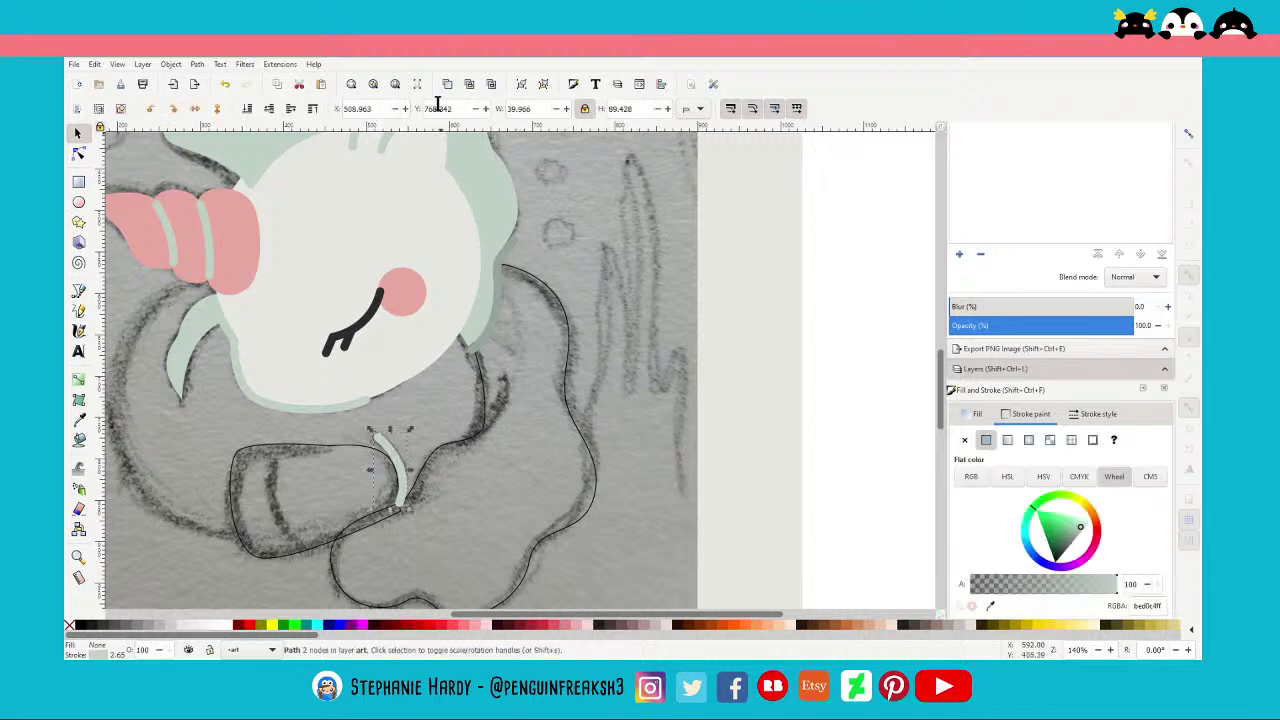
key("ctrl+d")
mouse_move(393, 465)
left_mouse_down()
mouse_move(485, 437)
mouse_move(503, 378)
left_mouse_up()
Reshape the copied stroke's ends and nudge a tail outline node to meet it
left_click(78, 153)
mouse_move(495, 445)
left_mouse_down()
mouse_move(503, 460)
mouse_move(474, 428)
mouse_move(507, 407)
left_mouse_up()
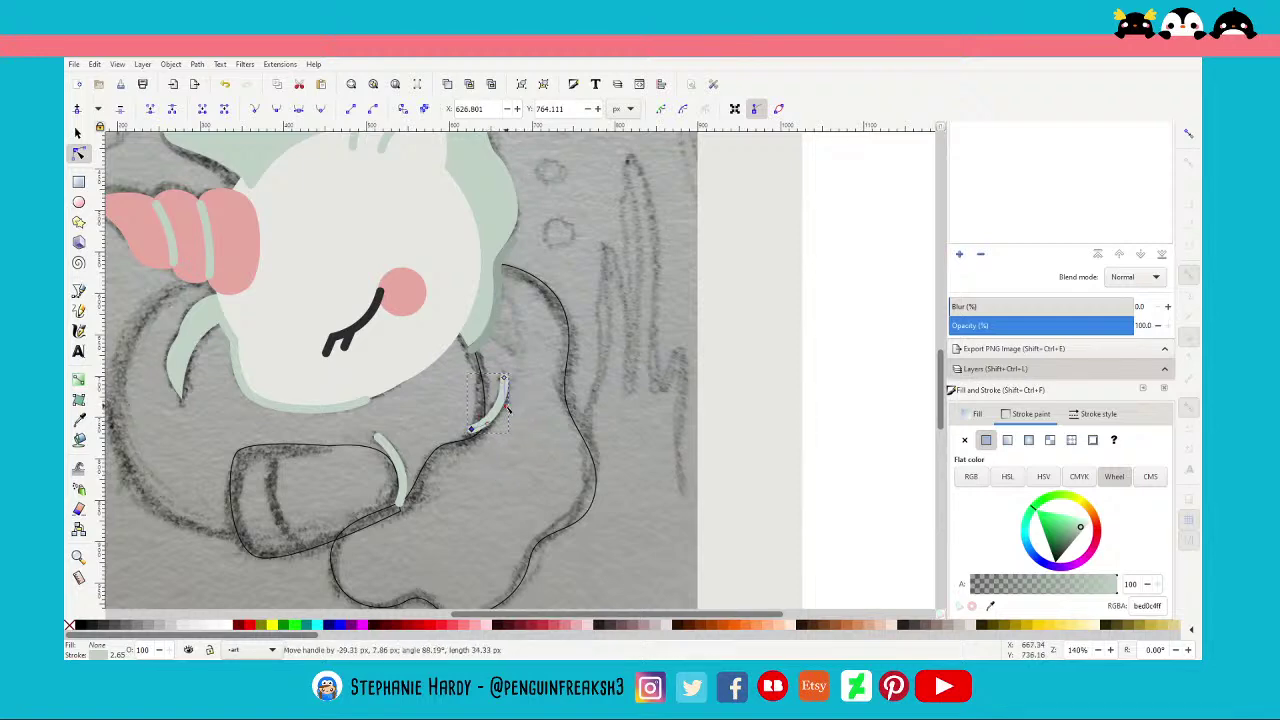
scroll(483, 428, "up", 5)
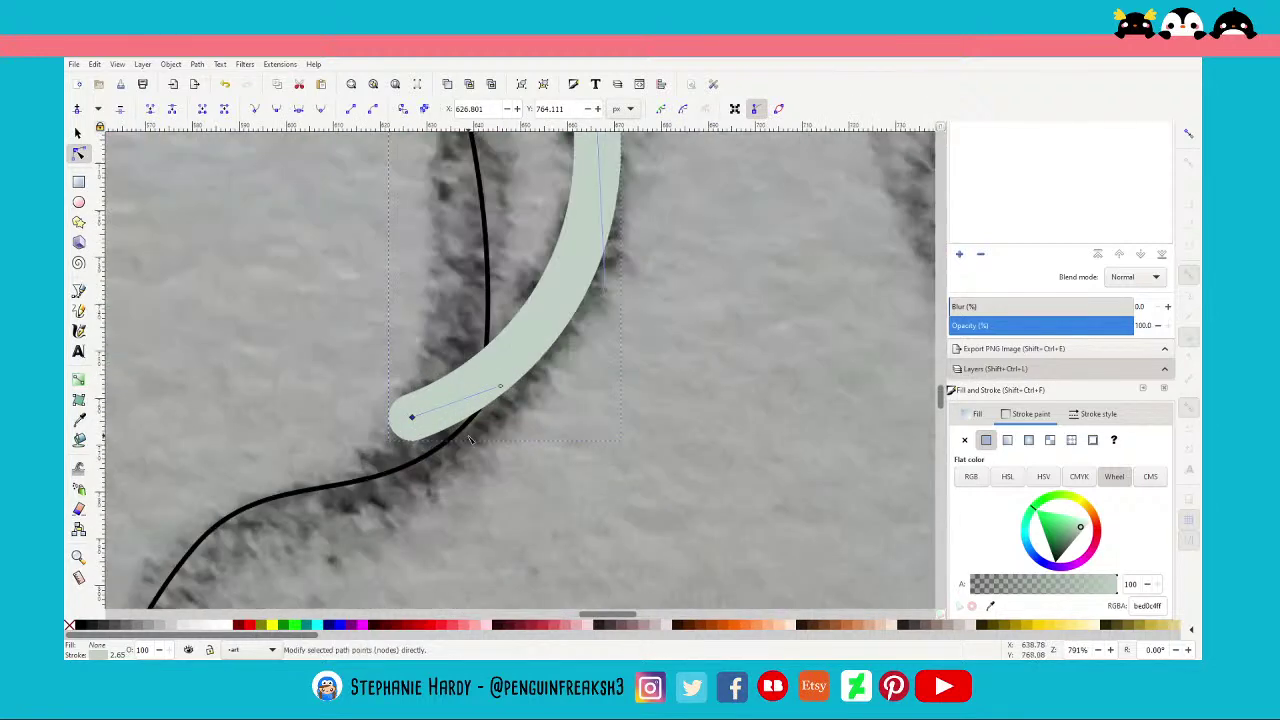
left_click_drag(412, 420, 413, 432)
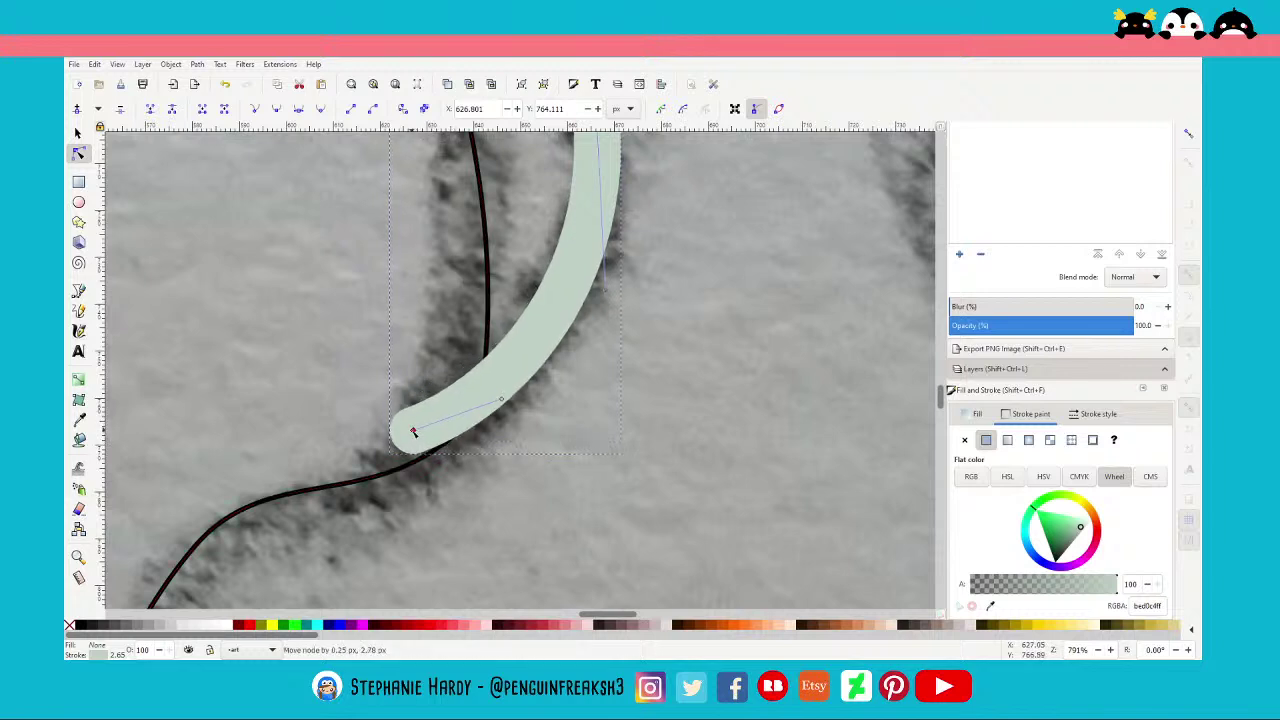
left_click(400, 474)
left_click_drag(479, 411, 488, 421)
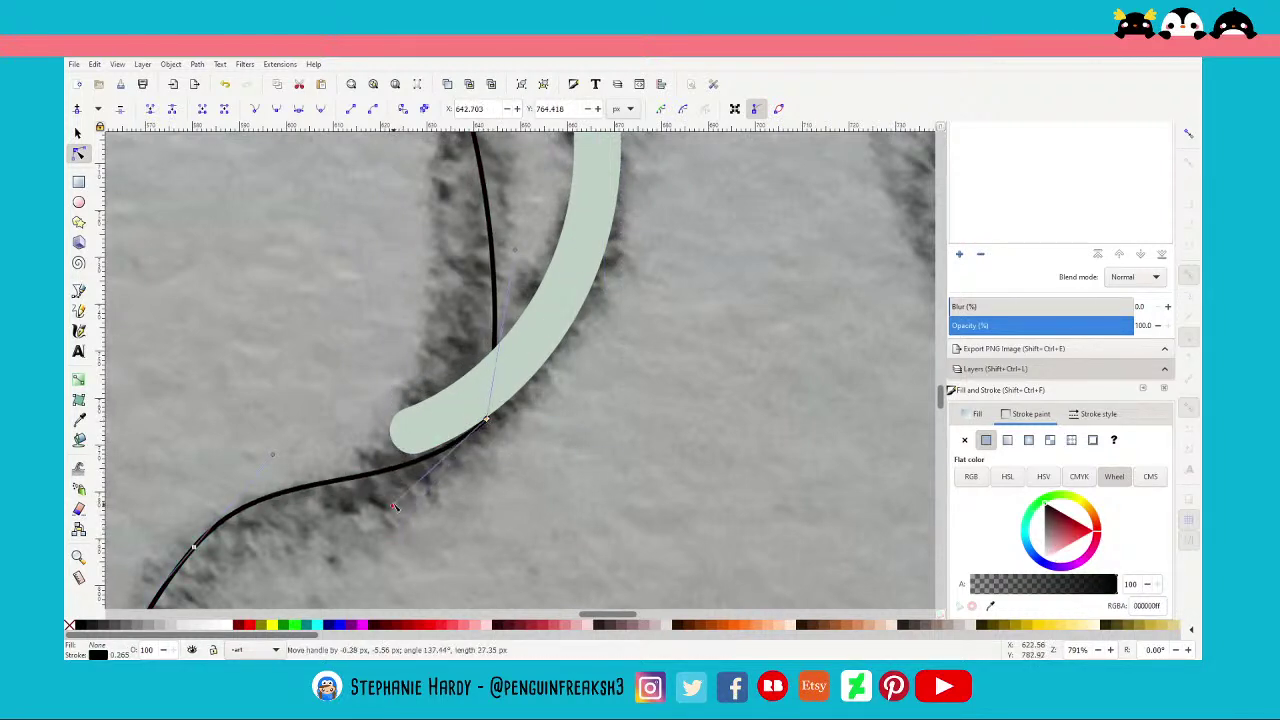
scroll(476, 444, "down", 3)
scroll(476, 444, "down", 2)
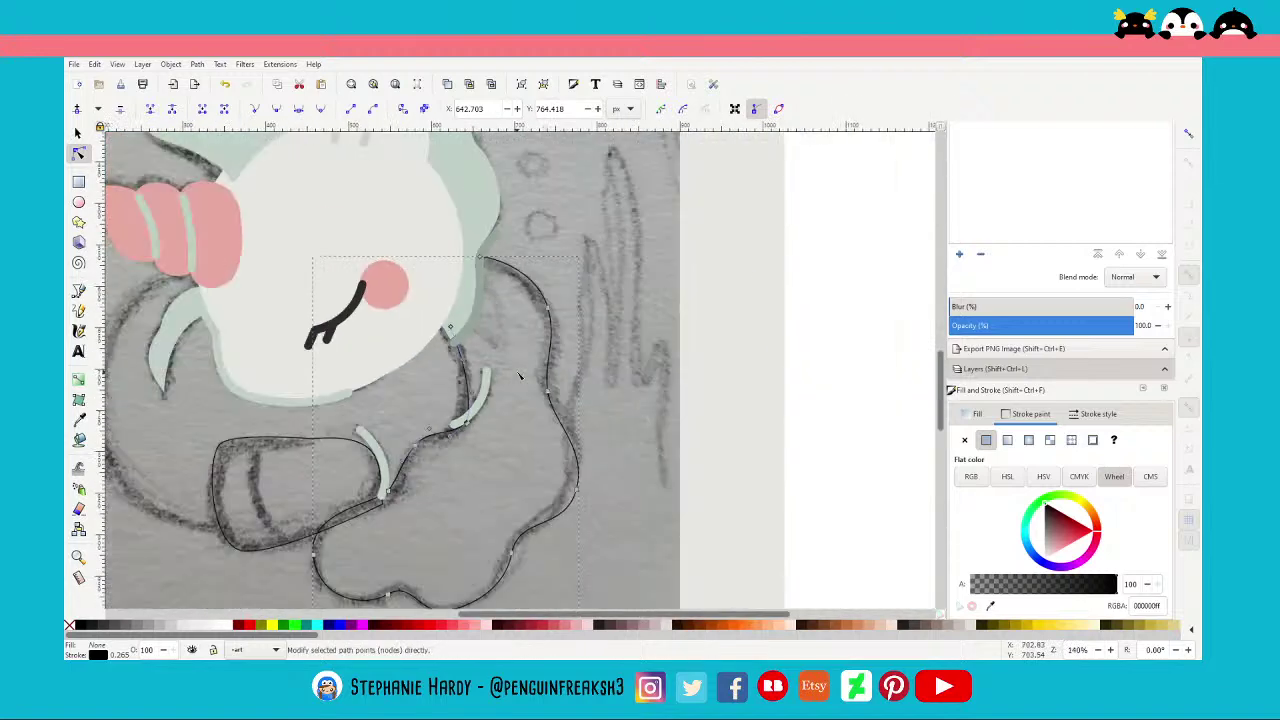
key("s")
key("Escape")
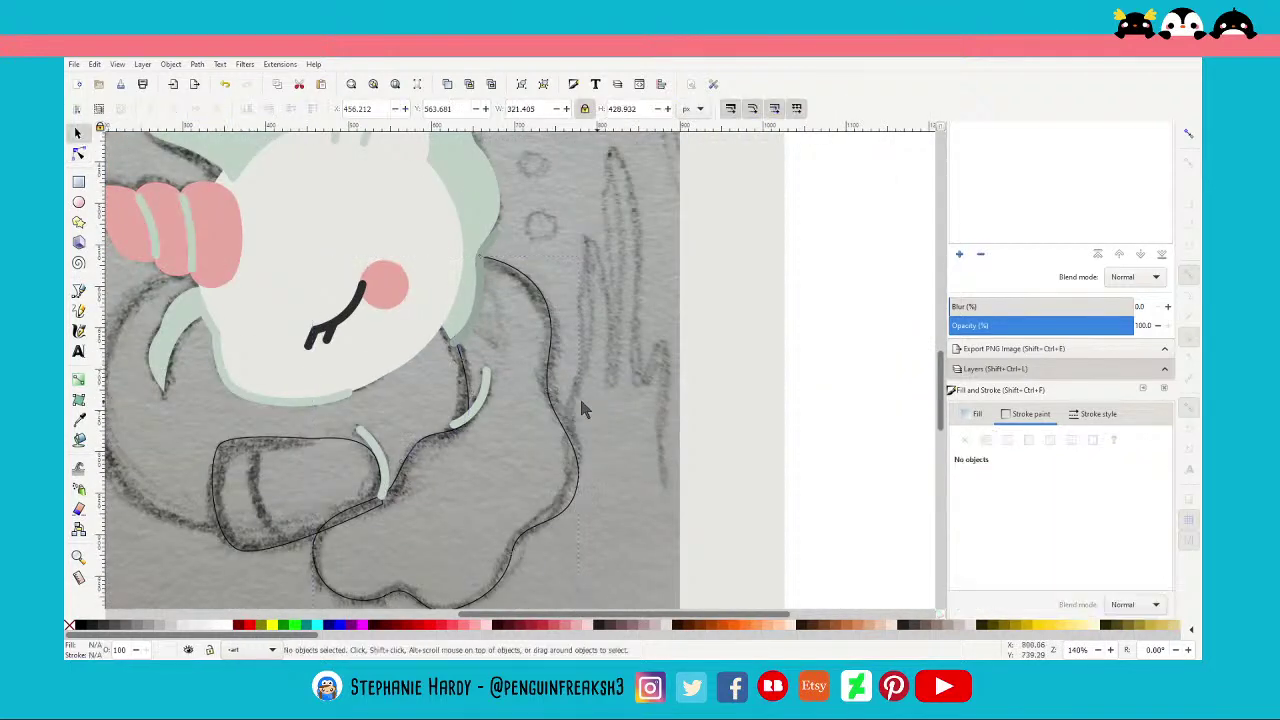
scroll(576, 466, "down", 2)
Give the tail shape no stroke and a flat light mint fill (bed0c4)
left_click(581, 431)
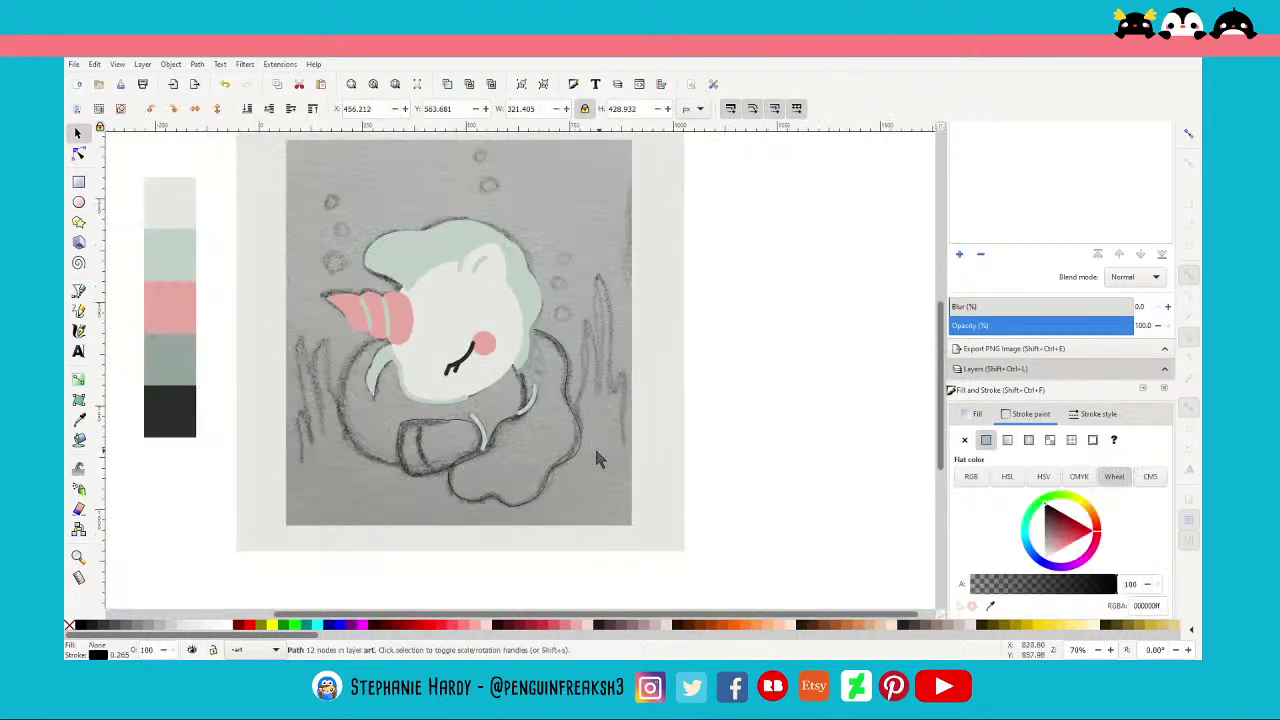
left_click(965, 440)
left_click(977, 413)
left_click(986, 440)
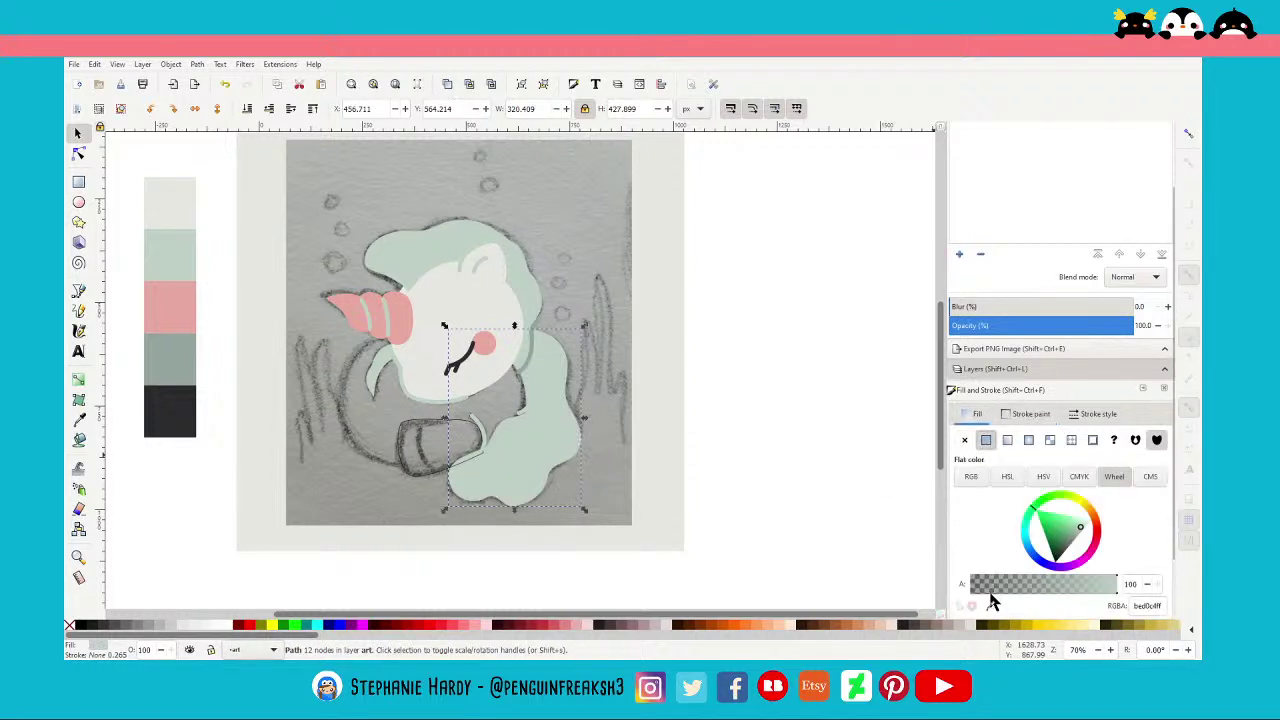
key("d")
key("s")
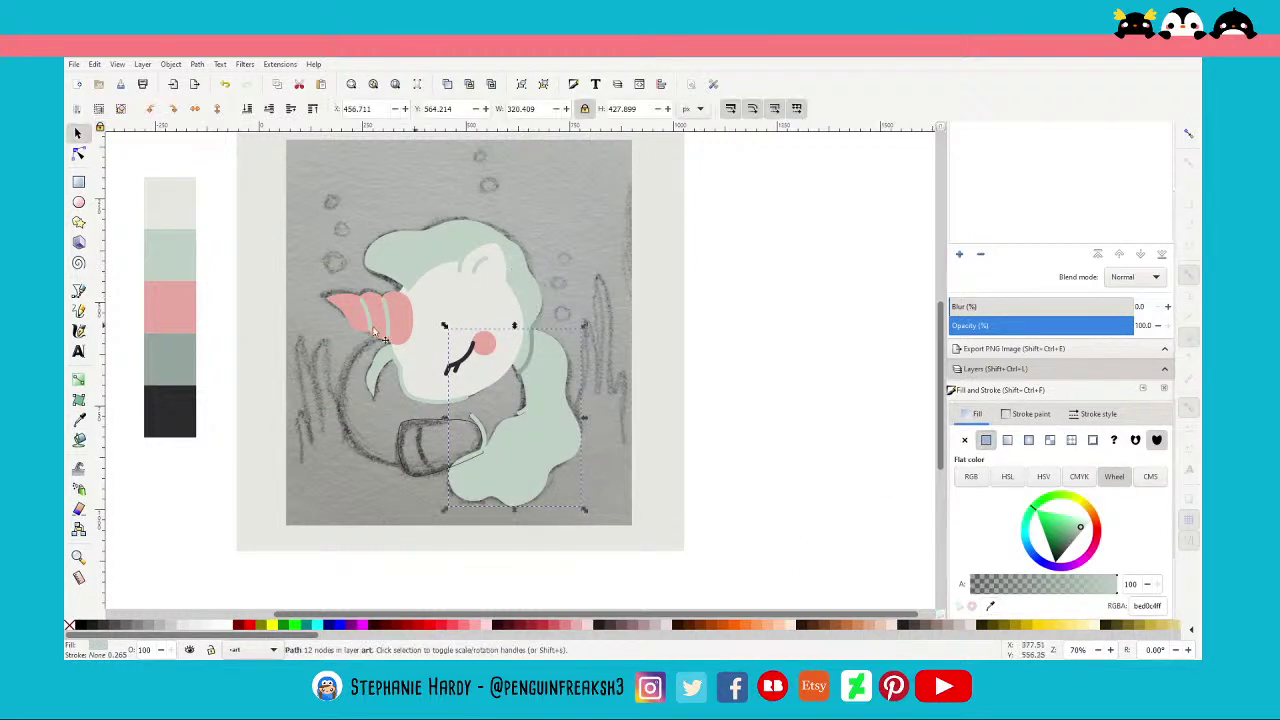
key("Escape")
scroll(542, 433, "up", 2)
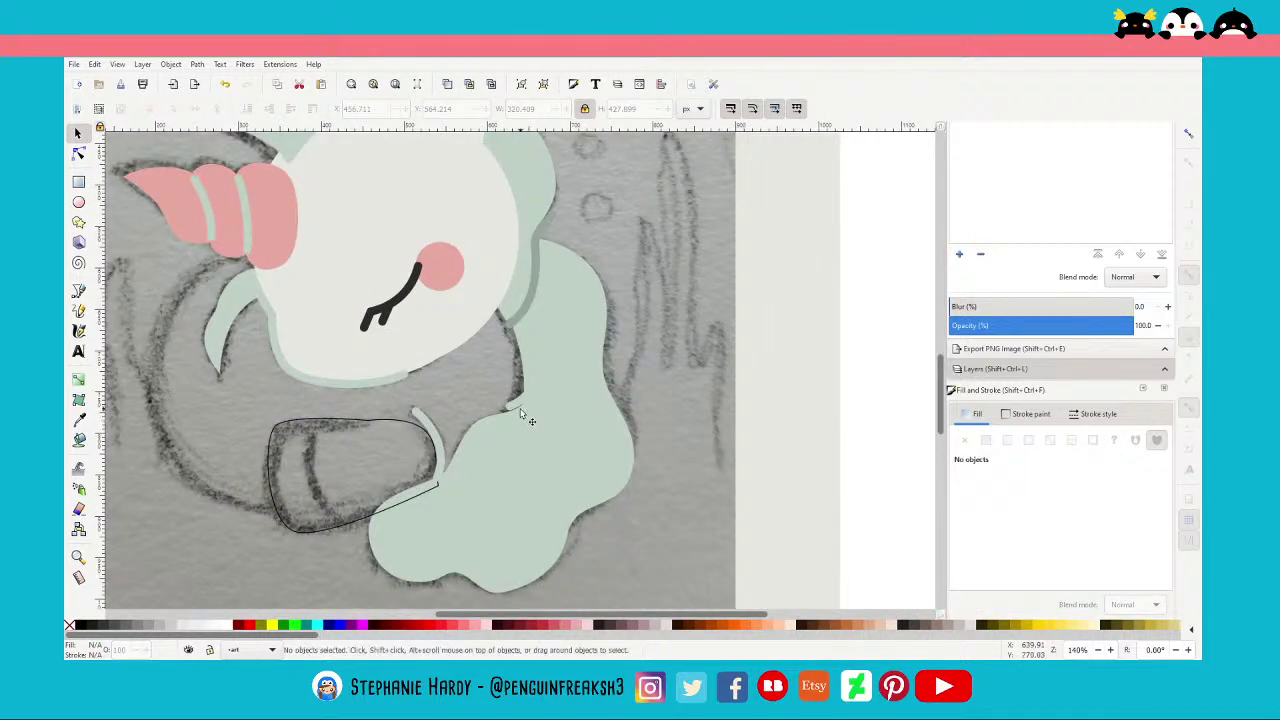
Make the accent stroke the body's cream colour using the dropper
left_click(512, 408)
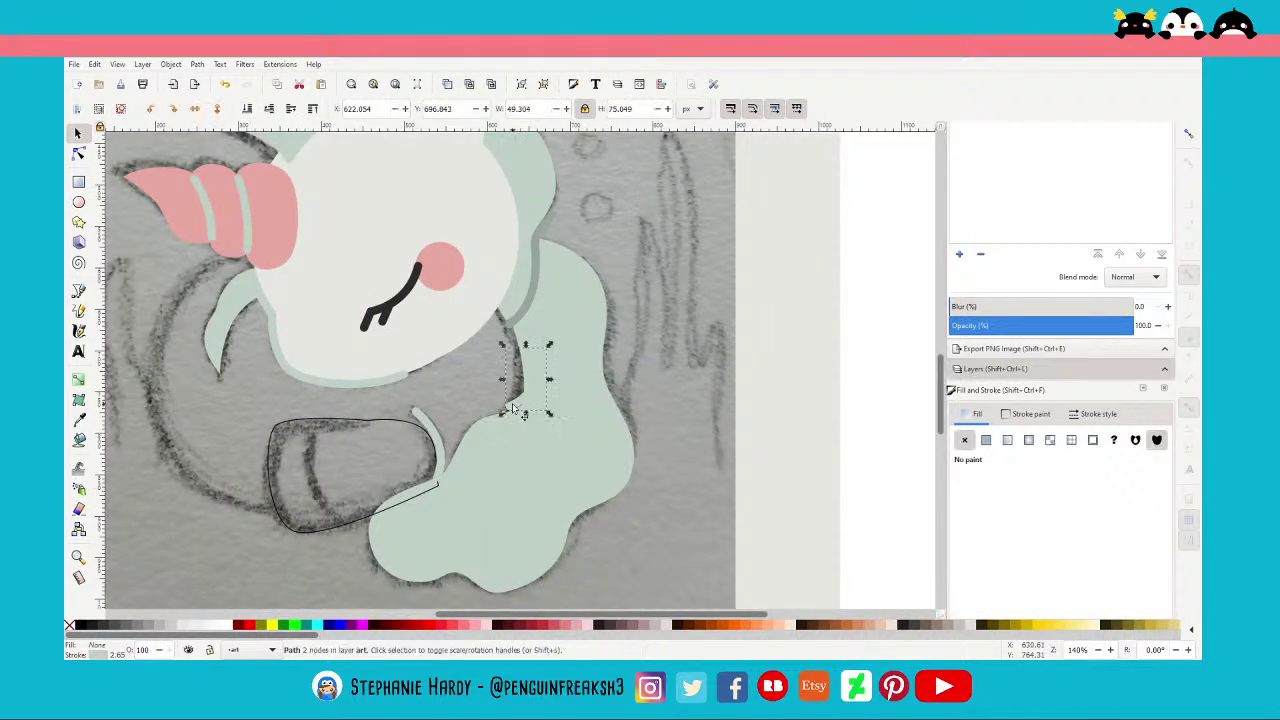
left_click(1030, 413)
left_click(990, 607)
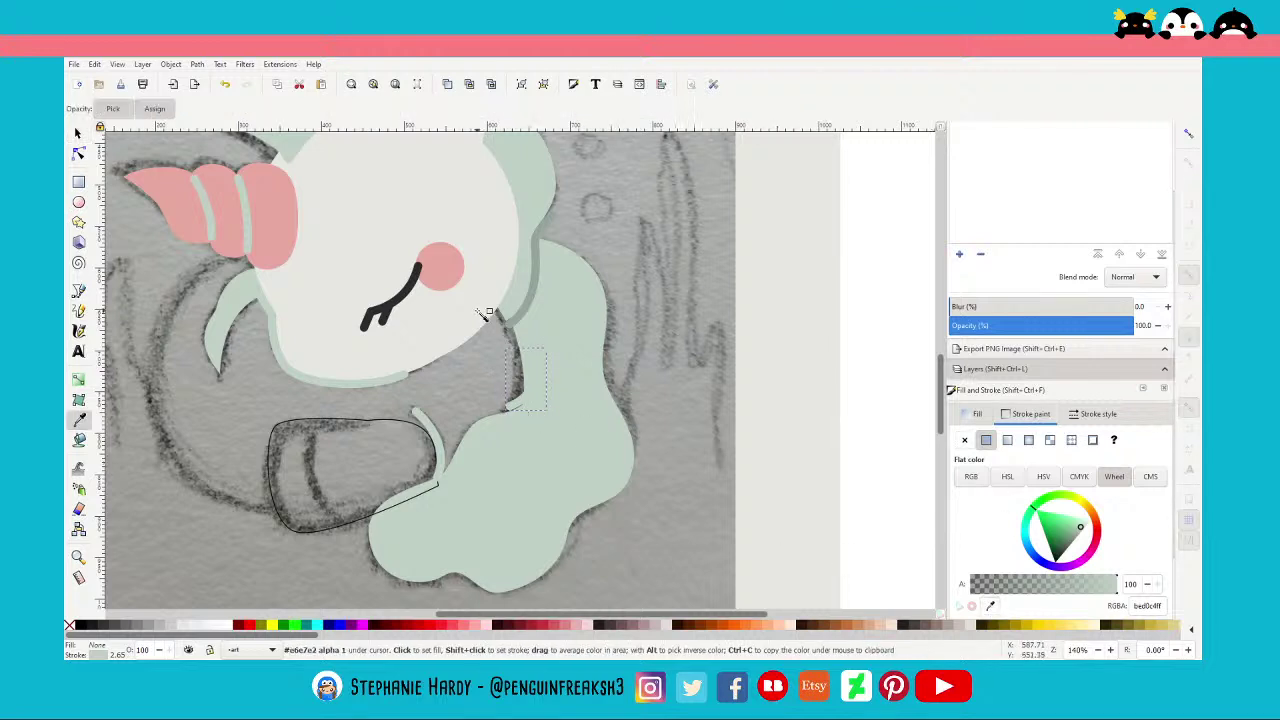
left_click(320, 220, "shift")
key("s")
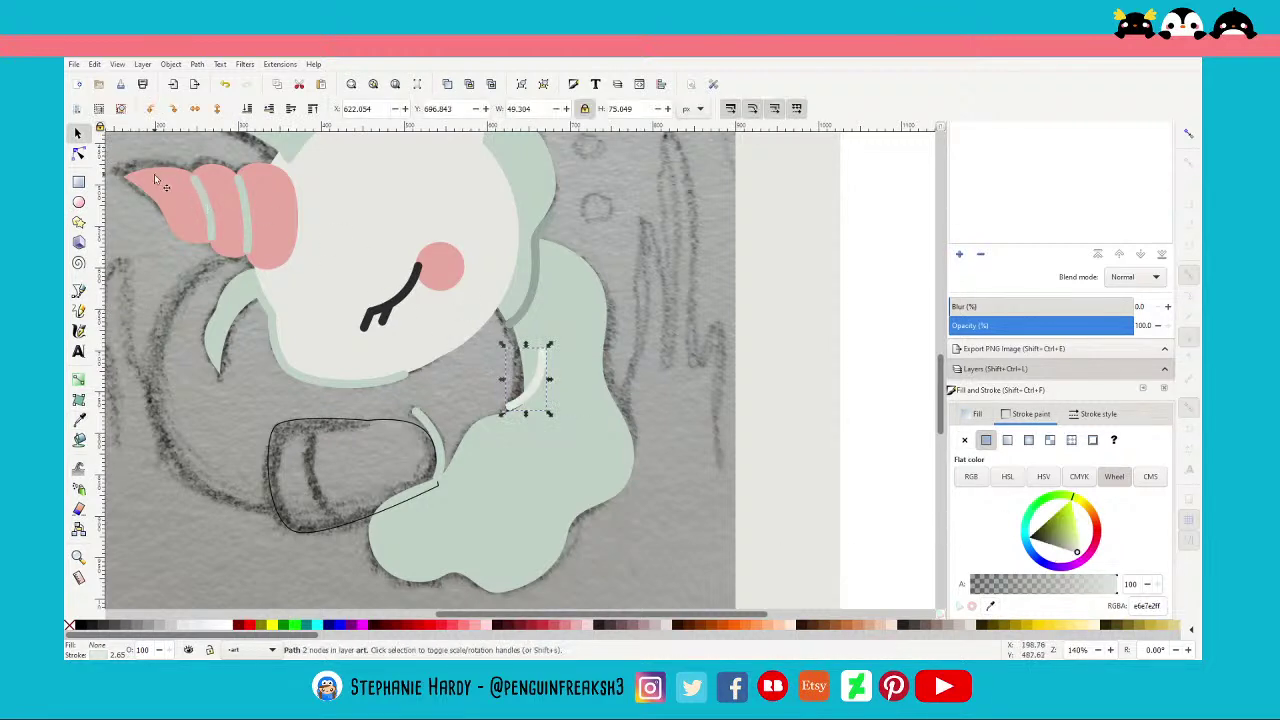
left_click(670, 408)
scroll(529, 446, "down", 1, "ctrl")
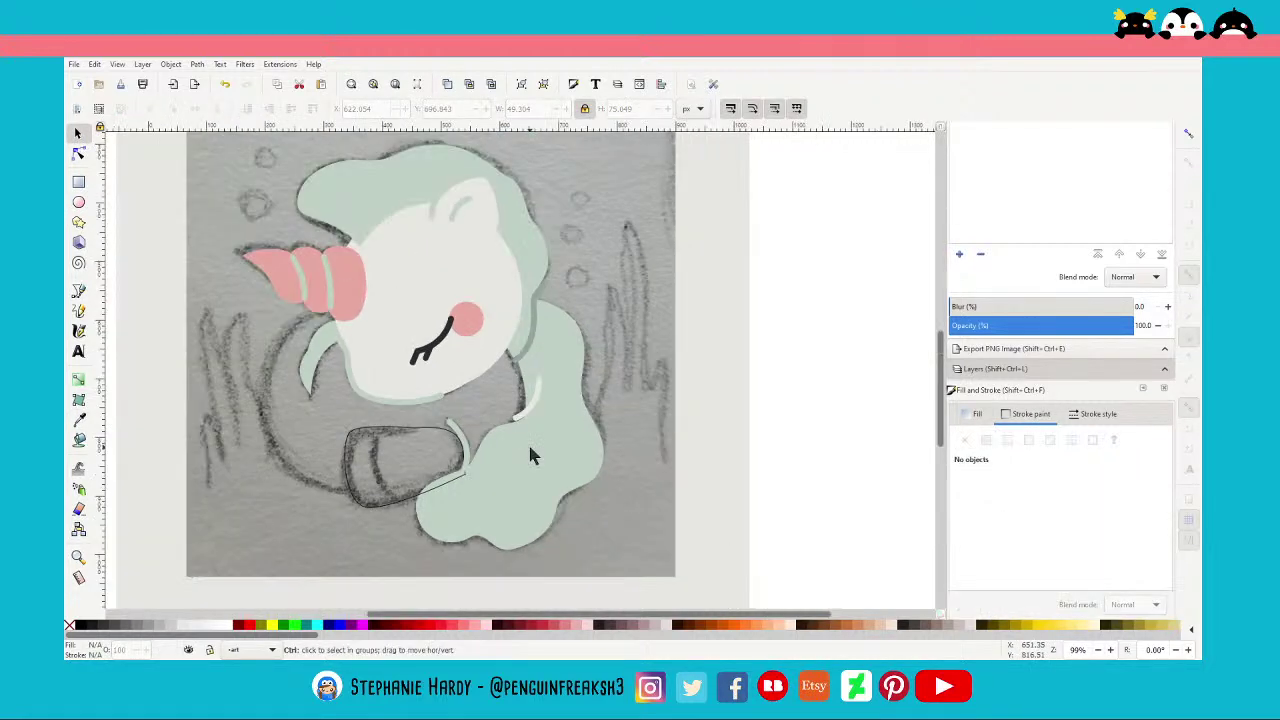
scroll(529, 446, "down", 1, "ctrl")
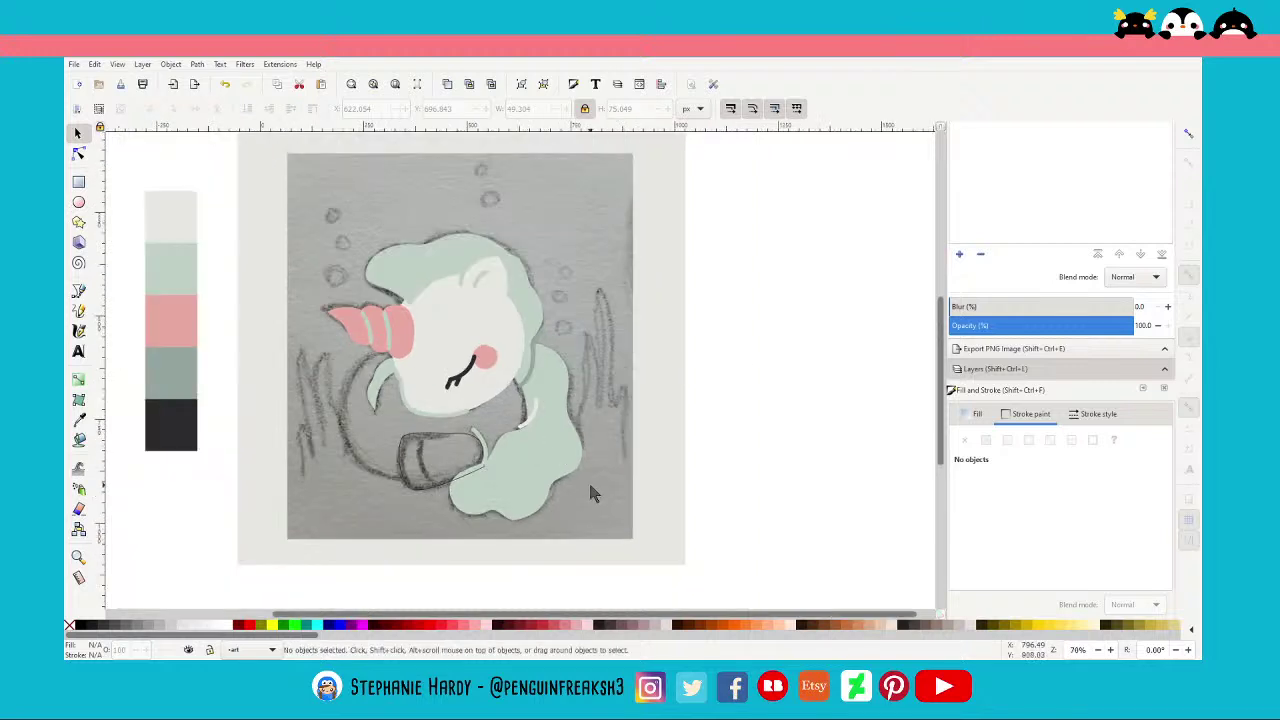
Give the bottle outline a flat fill in the body's cream colour, sampled from the drawing
left_click(417, 471)
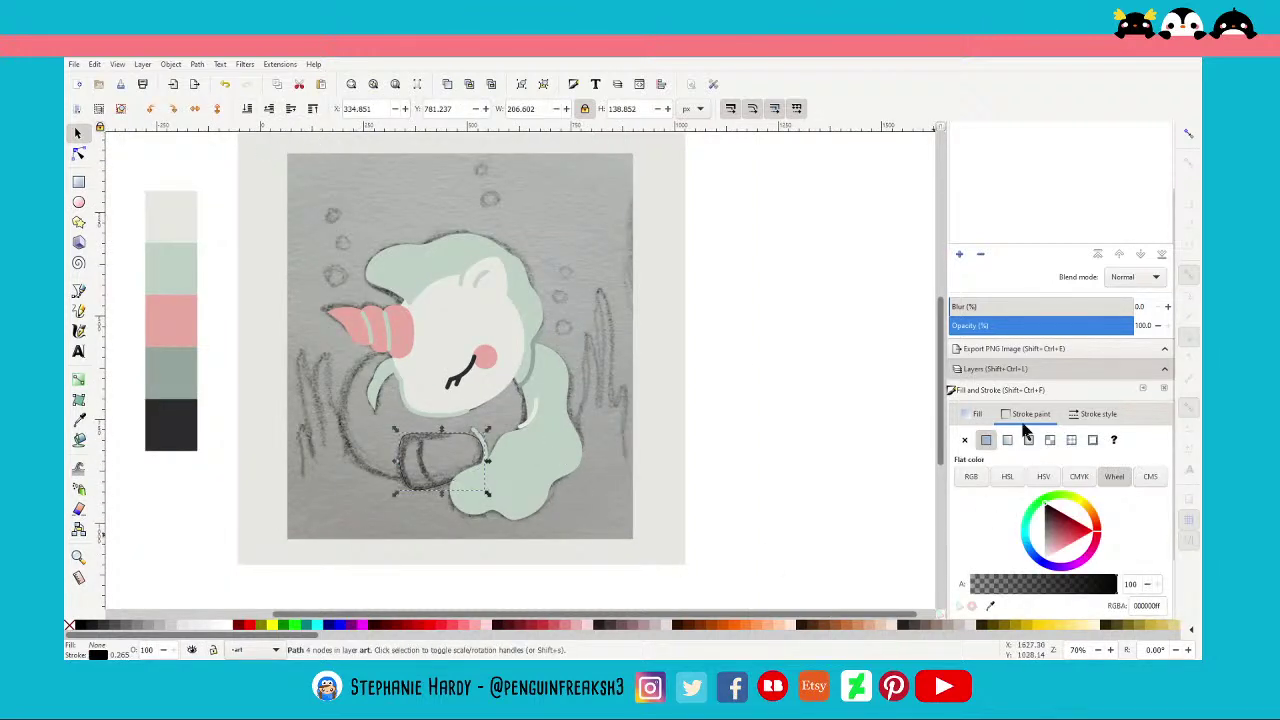
left_click(977, 413)
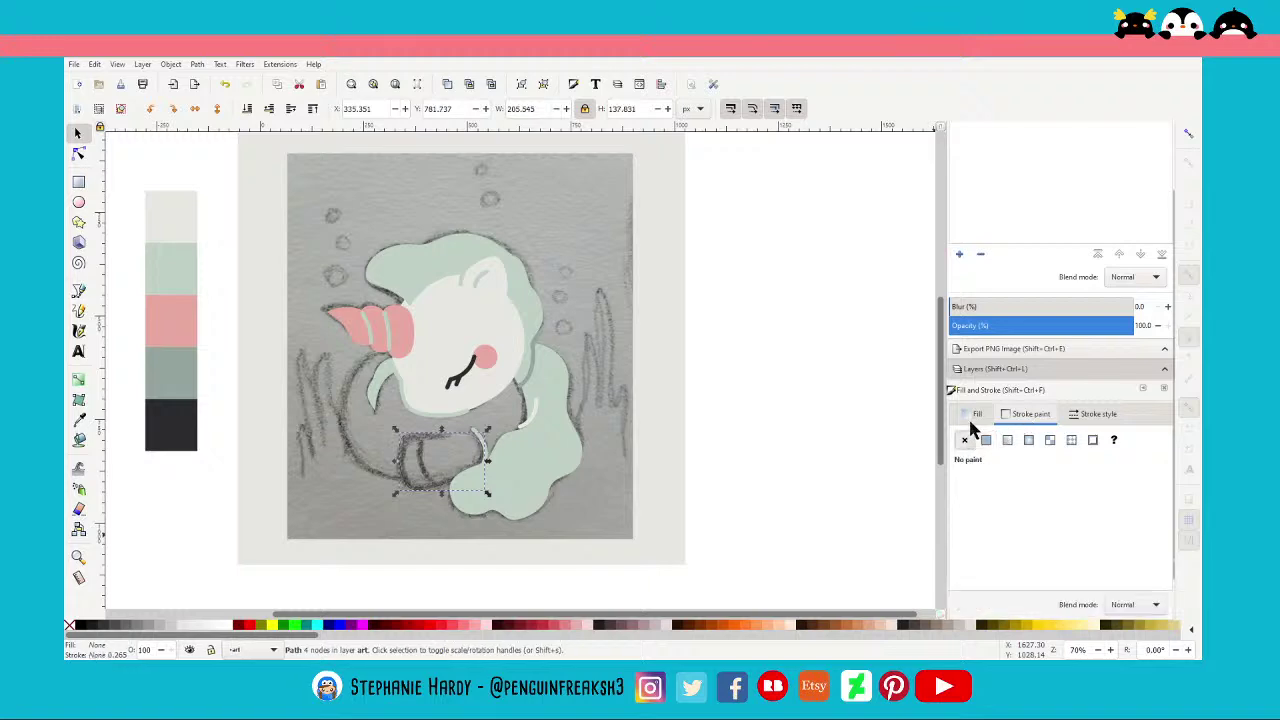
left_click(986, 440)
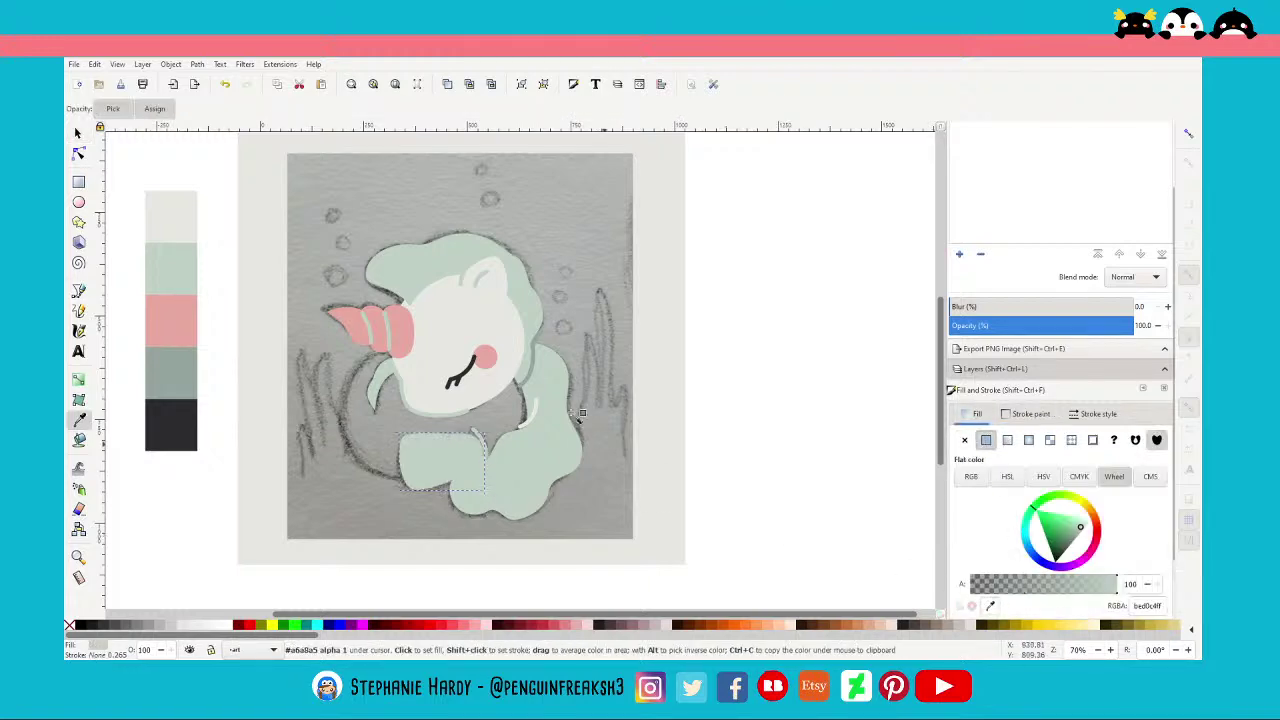
key("ctrl+z")
left_click(425, 503)
scroll(425, 503, "up", 3)
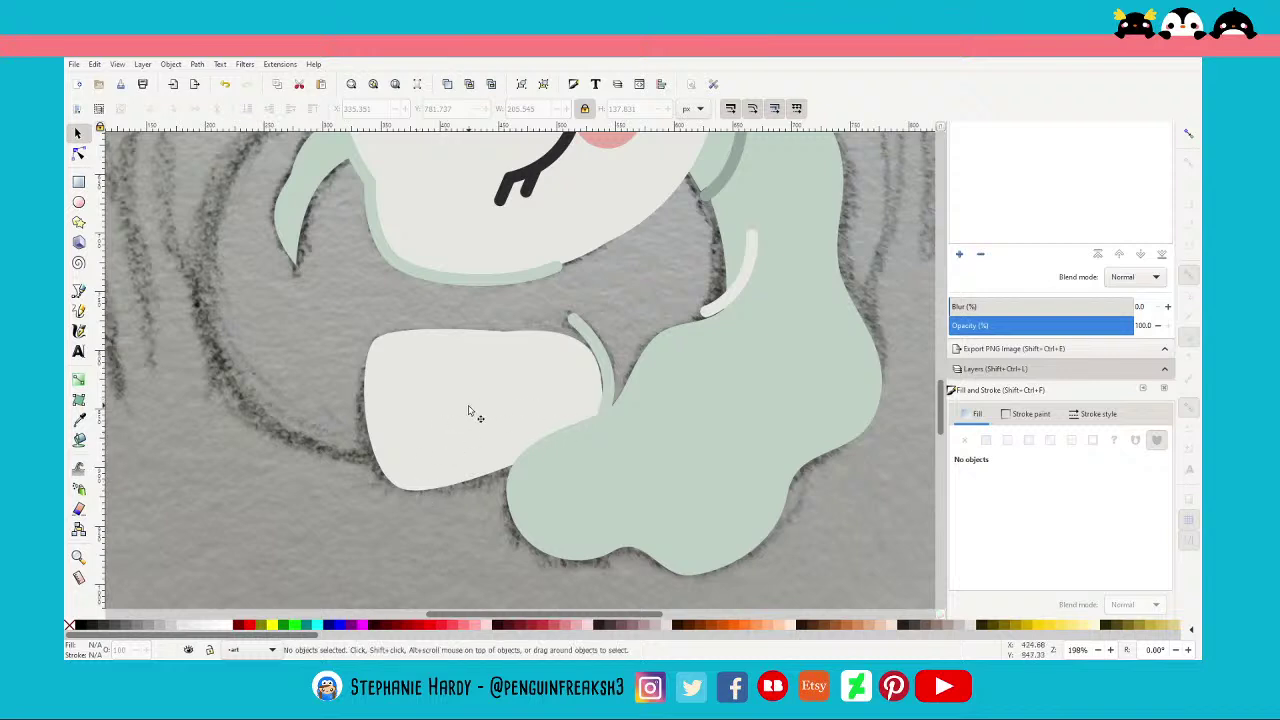
scroll(467, 409, "up", 1)
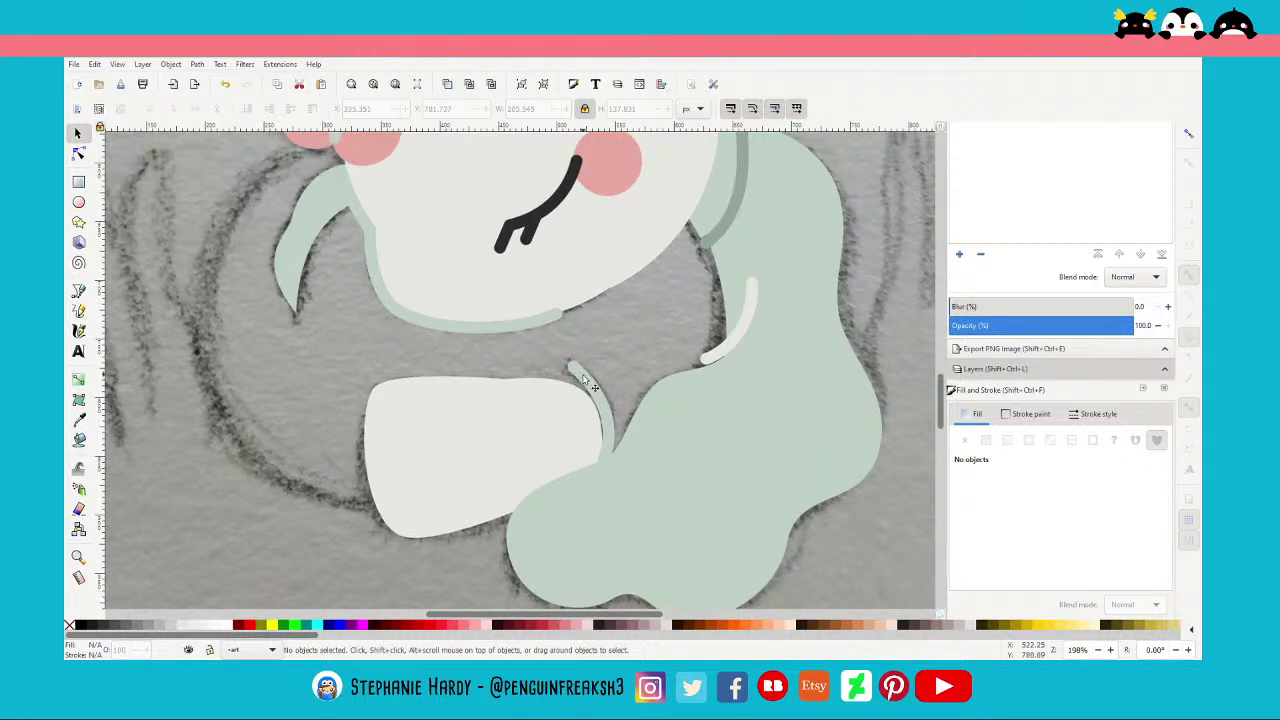
Reshape the thin mint curve's ends and bend so its lower end curves into the body, then reselect the bottle
left_click(580, 390)
left_click(79, 155)
scroll(590, 455, "up", 1)
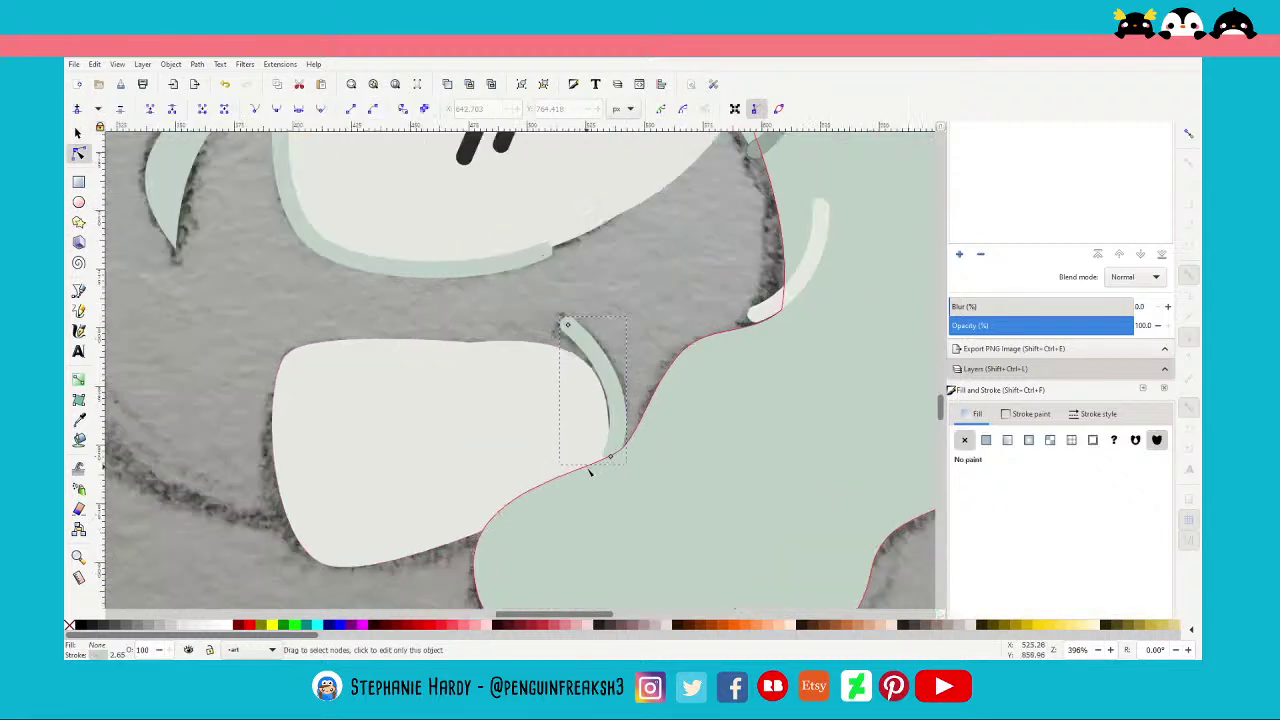
scroll(590, 455, "up", 2)
left_click_drag(634, 446, 627, 474)
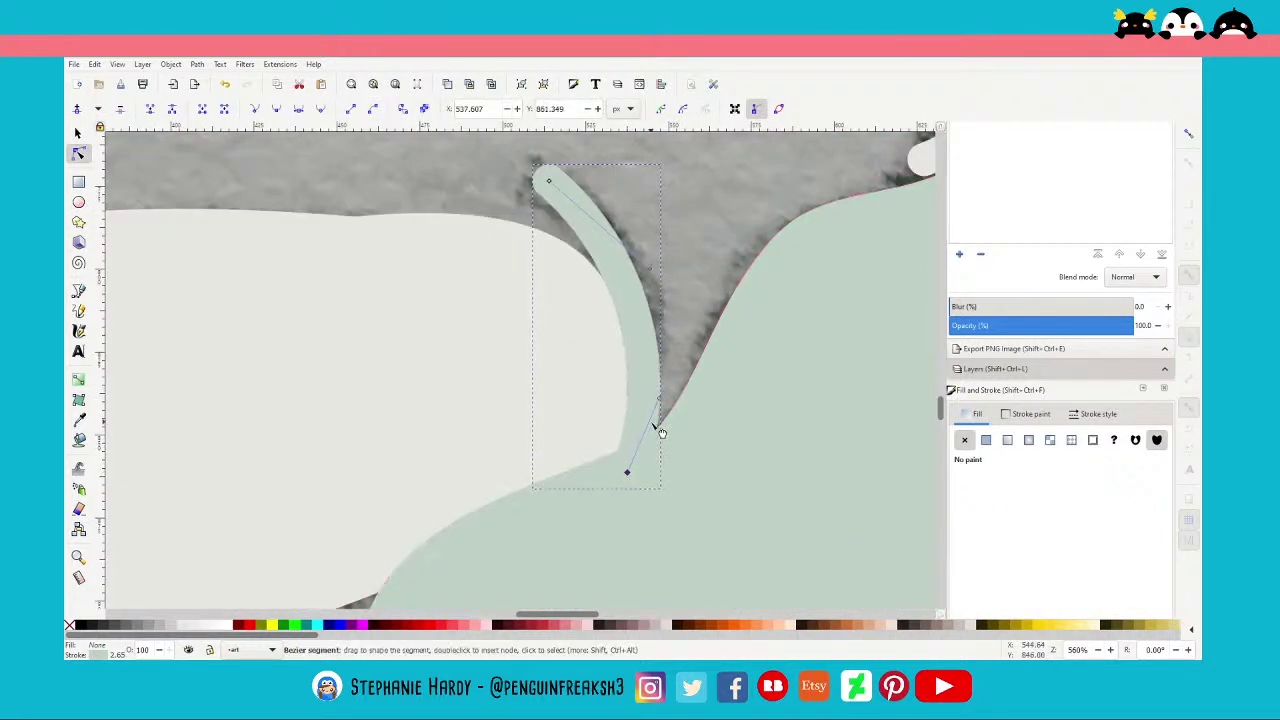
left_click_drag(548, 181, 546, 183)
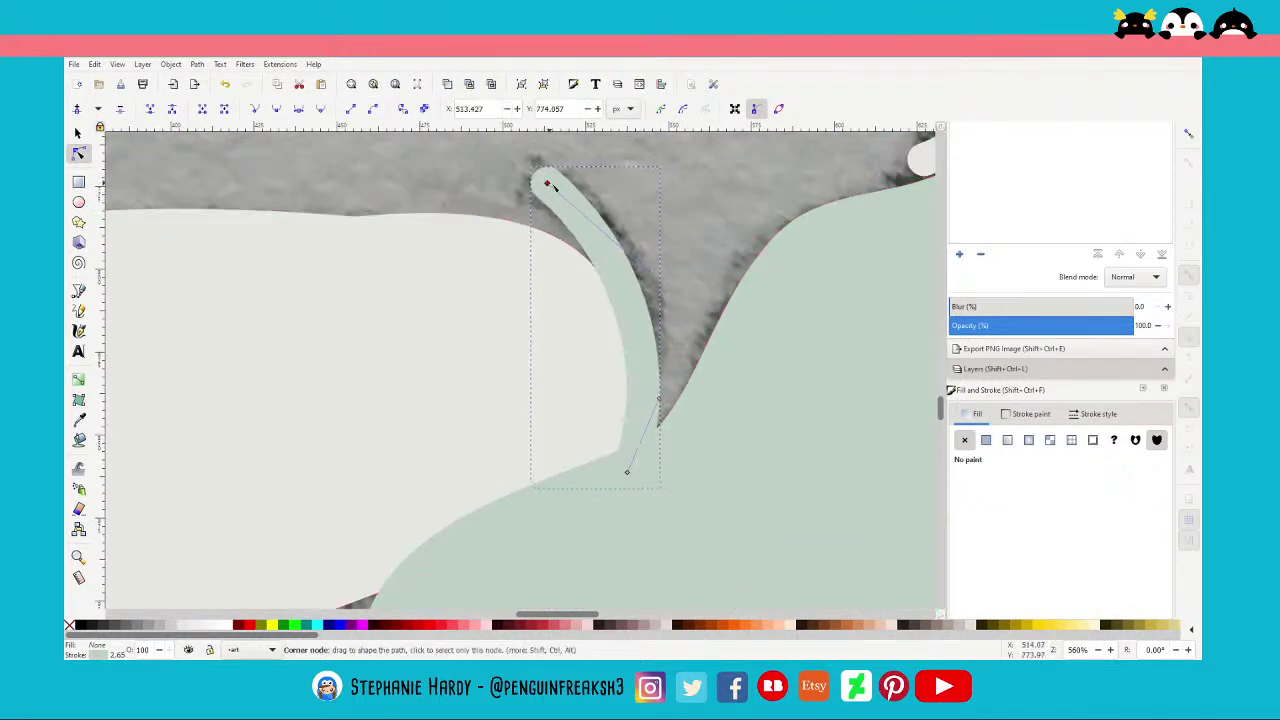
left_click_drag(652, 277, 670, 275)
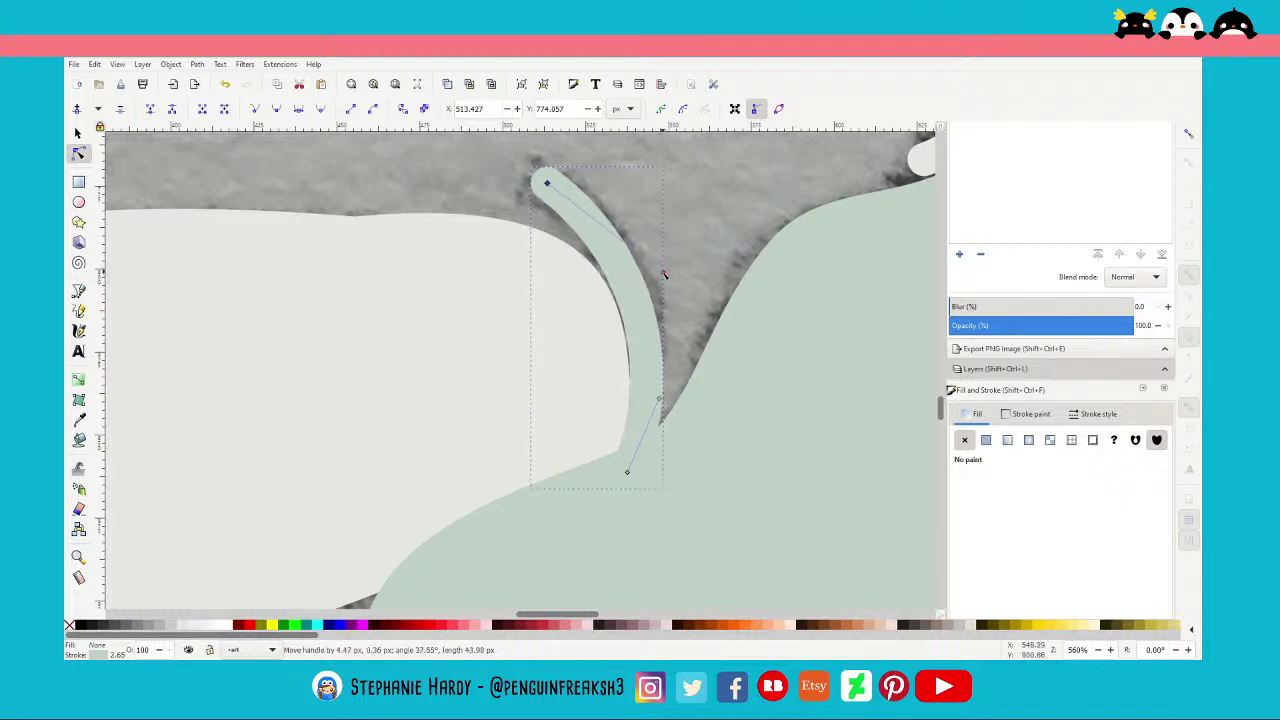
left_click_drag(663, 400, 640, 380)
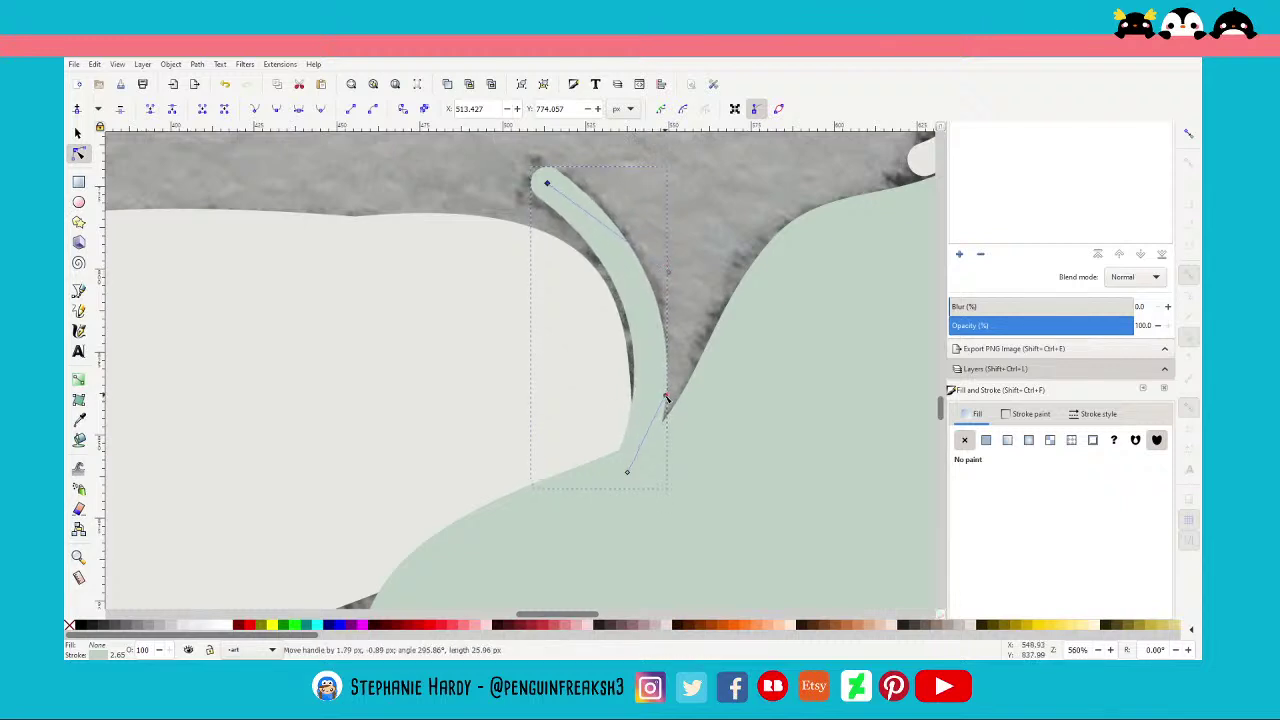
scroll(595, 390, "down", 3)
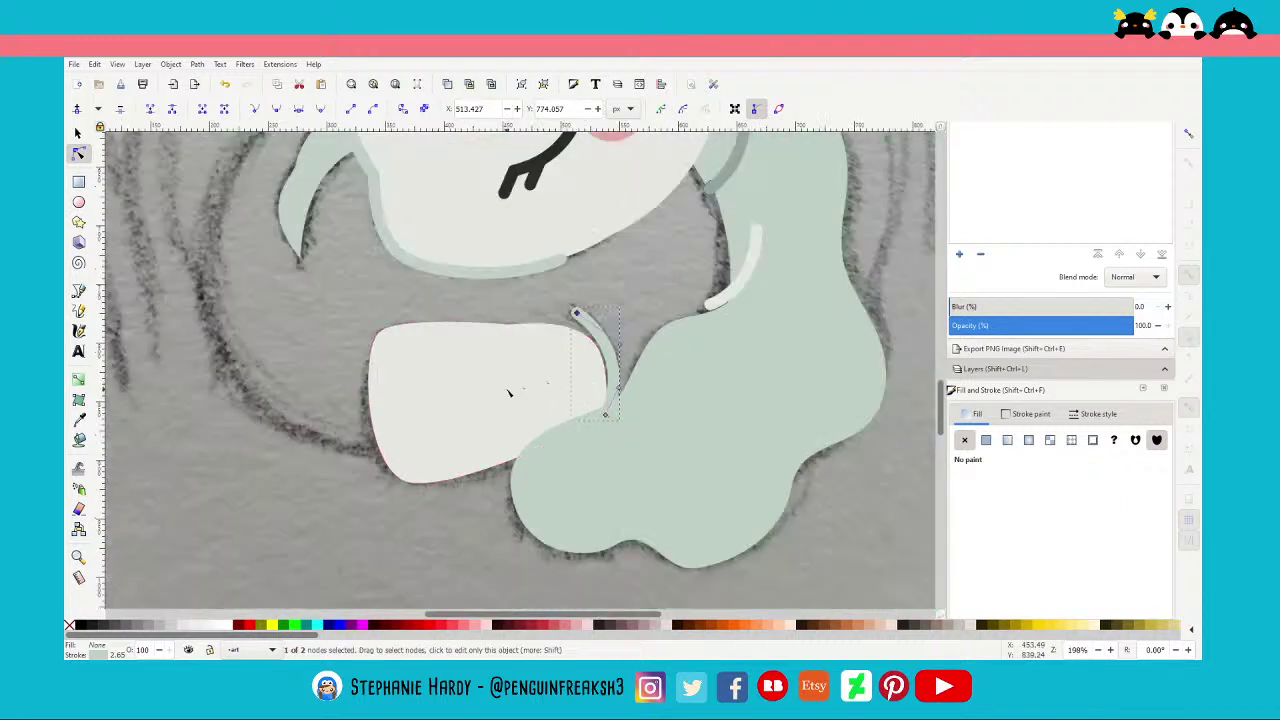
left_click(77, 132)
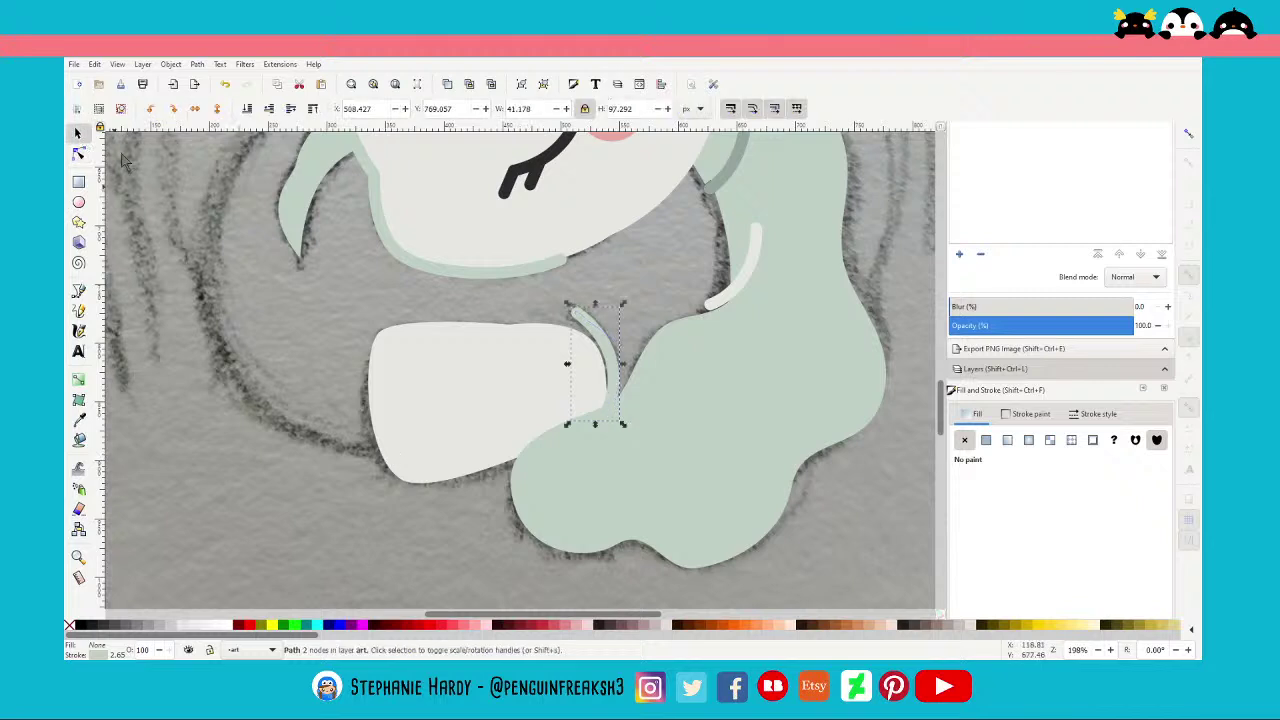
left_click(450, 424)
Raise a copy of the bottle and give it a flat 10 px round-joined outline
left_click(447, 86)
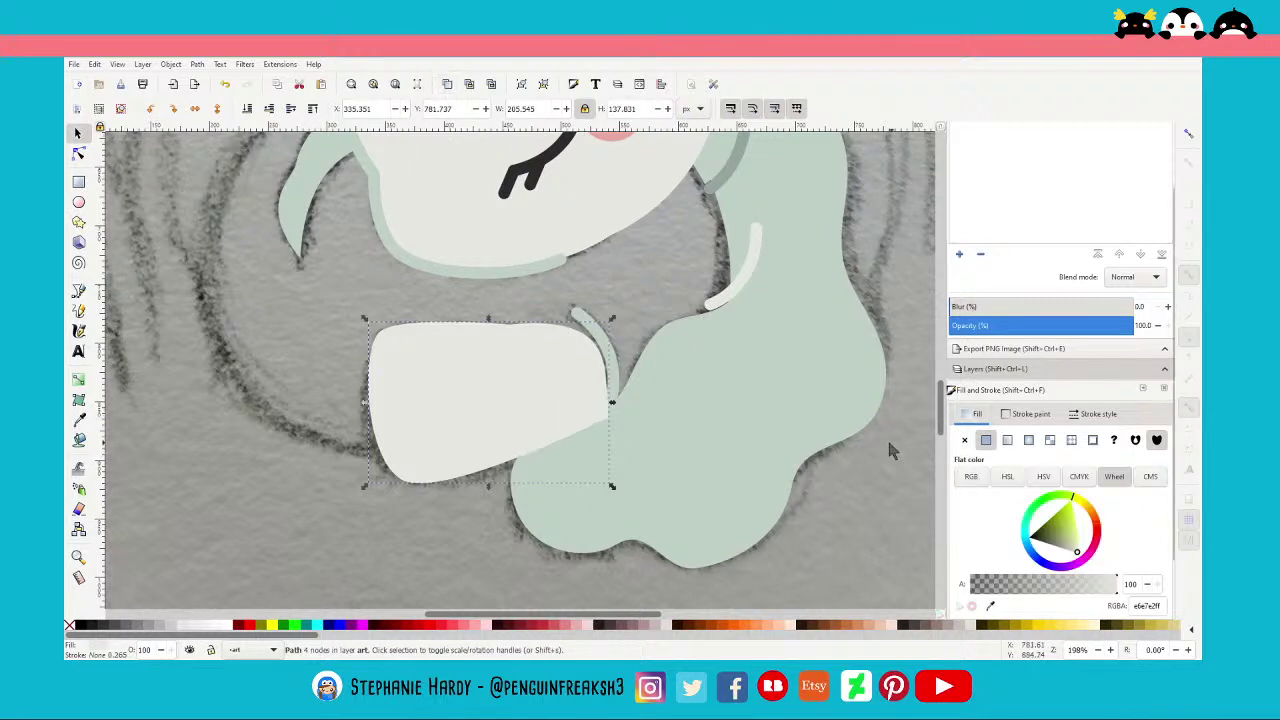
left_click(1031, 413)
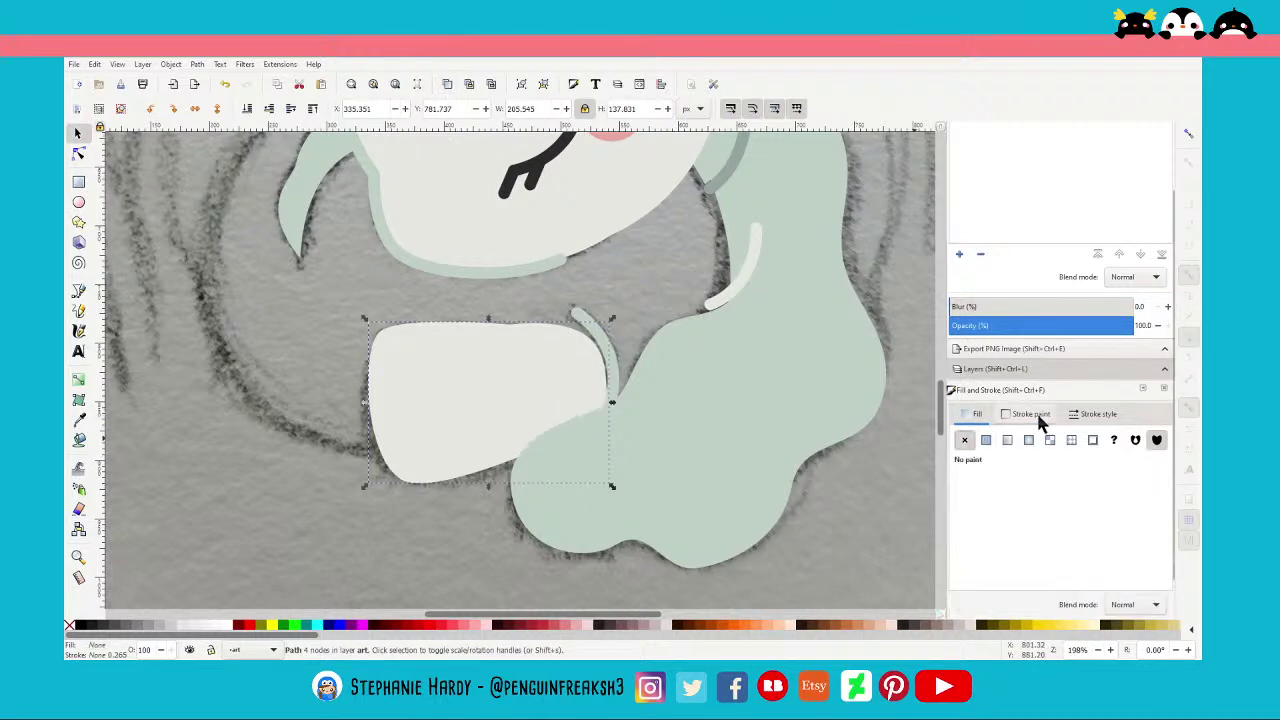
left_click(986, 439)
left_click(1094, 415)
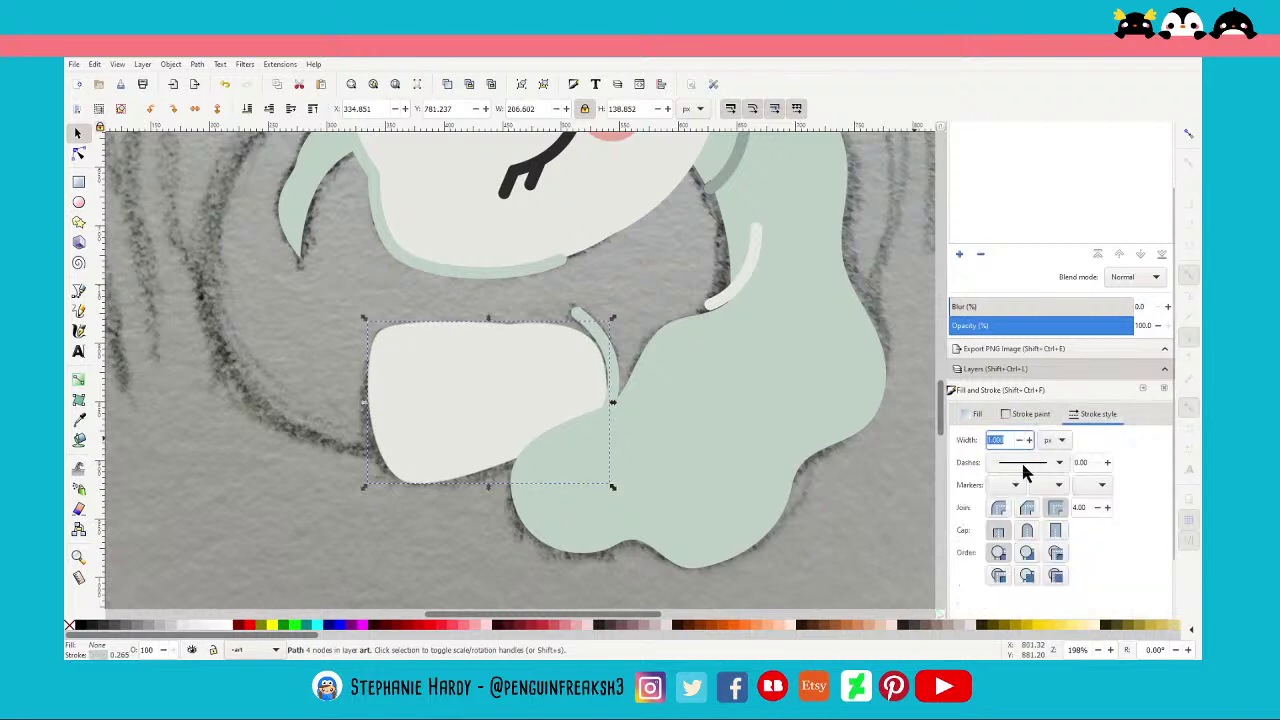
type("10")
key("Return")
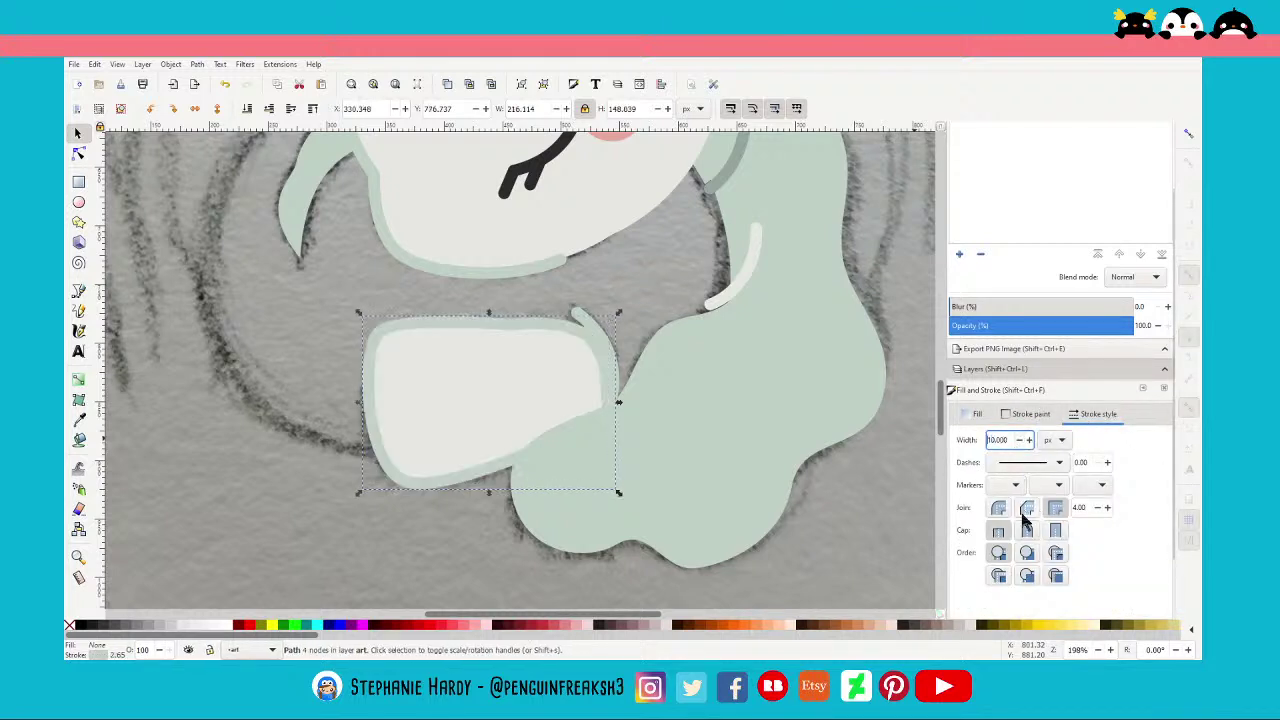
left_click(998, 509)
Break the copy's path between its two top-right nodes
left_click(78, 153)
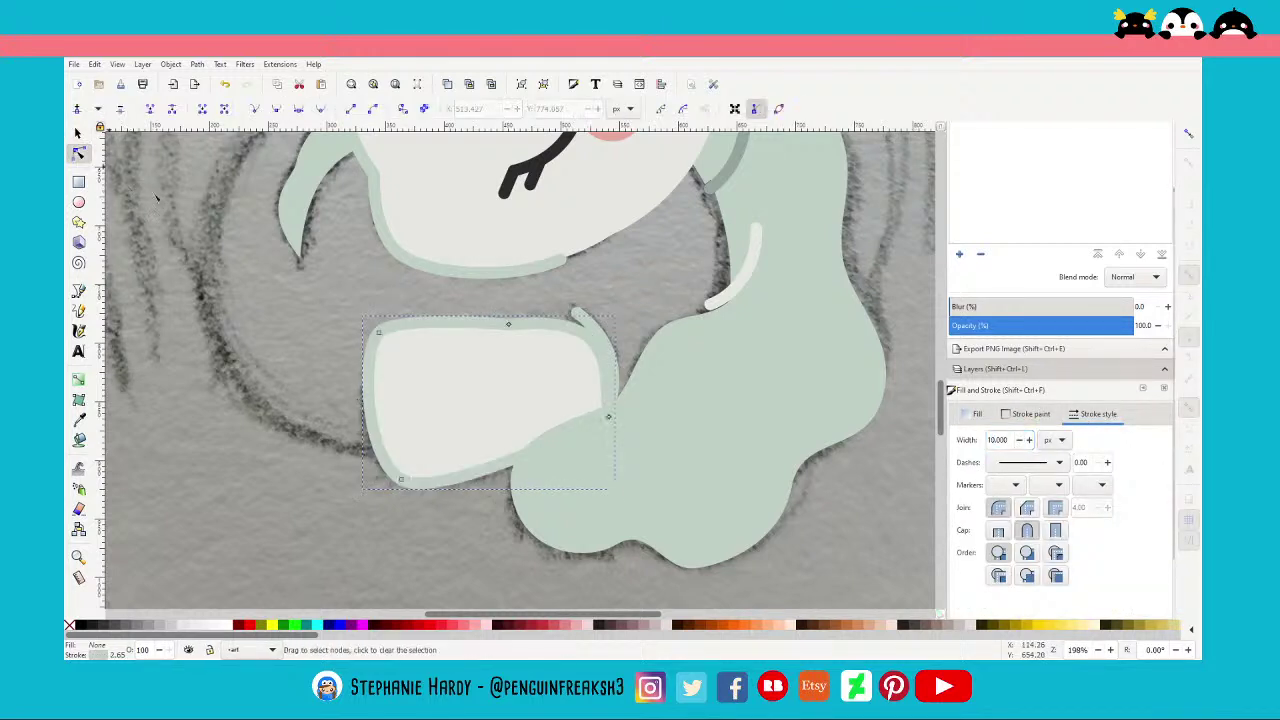
left_click_drag(644, 455, 505, 313)
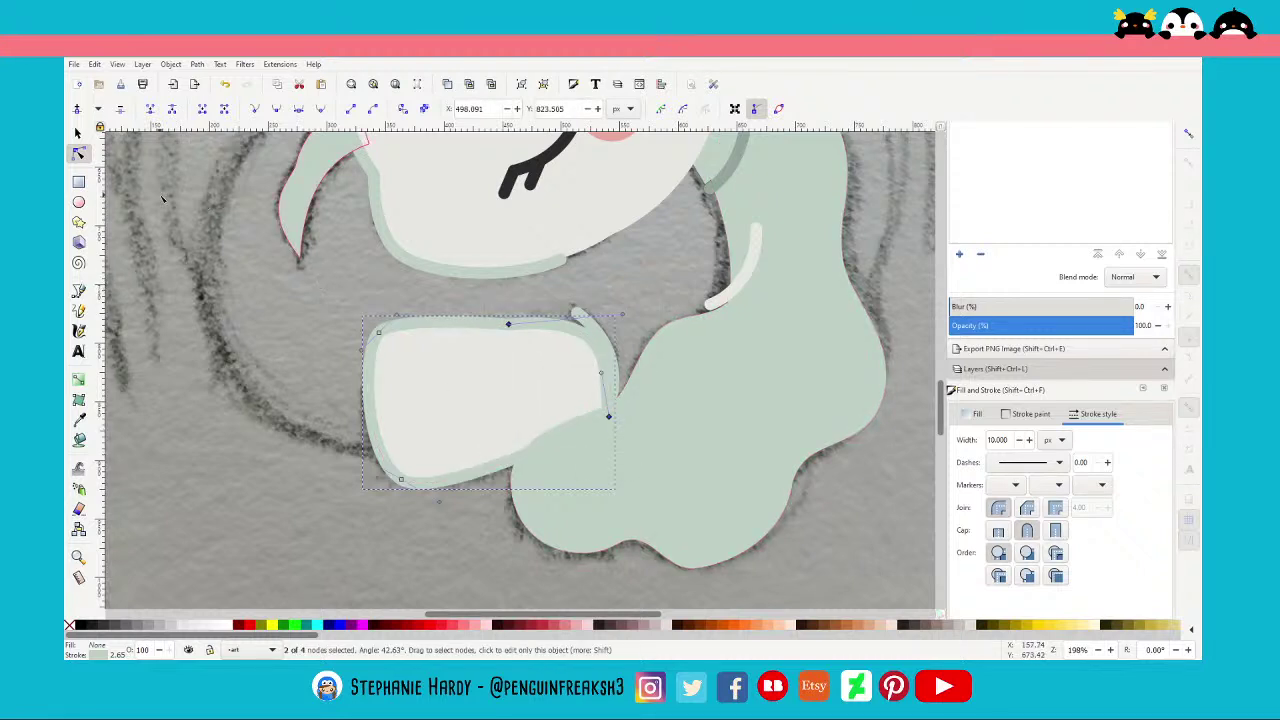
left_click(224, 110)
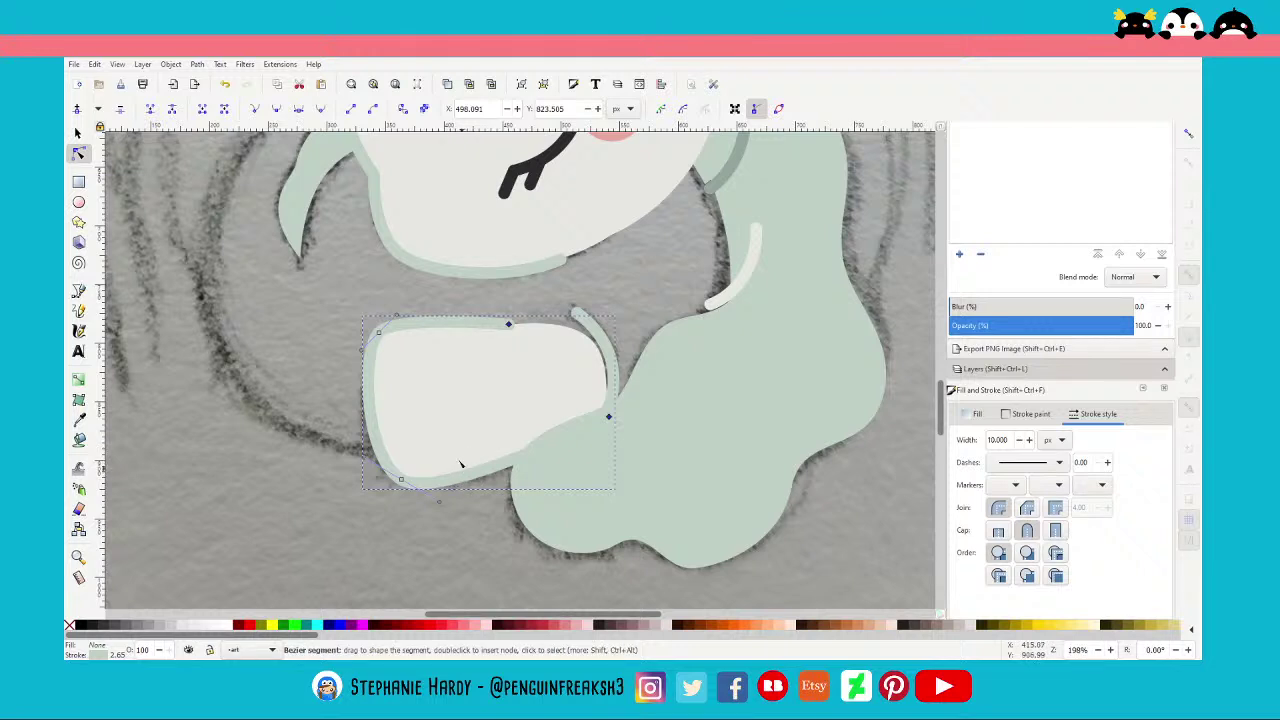
scroll(430, 414, "down", 1, "ctrl")
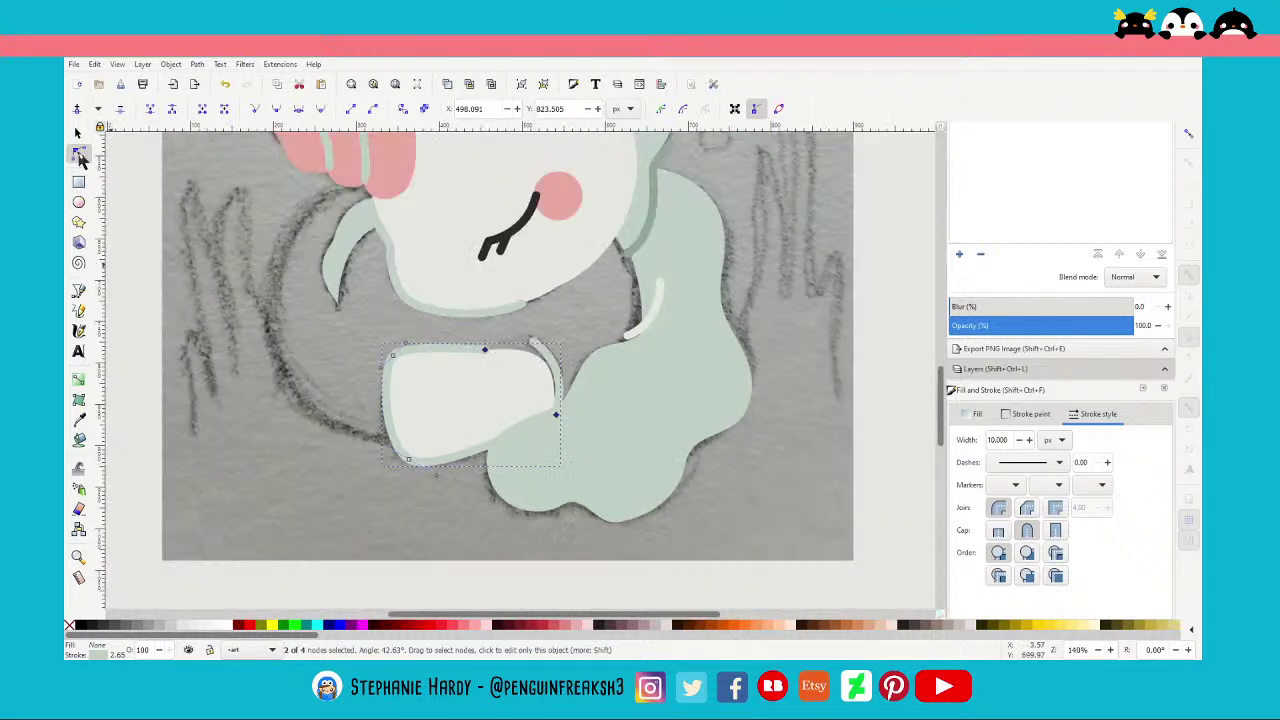
Select the outlined bottle copy and delete it
left_click(78, 133)
key("Escape")
scroll(454, 482, "down", 2, "ctrl")
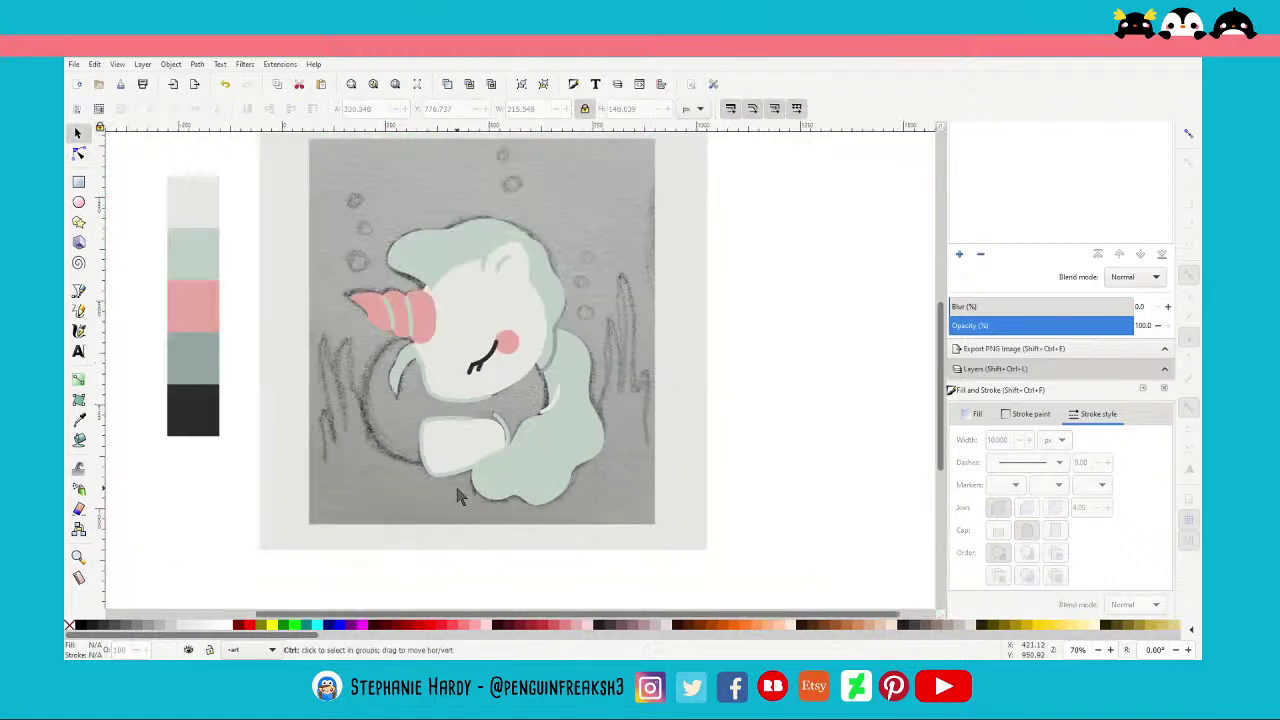
scroll(460, 480, "up", 2, "ctrl")
scroll(471, 443, "up", 1, "ctrl")
left_click(421, 372)
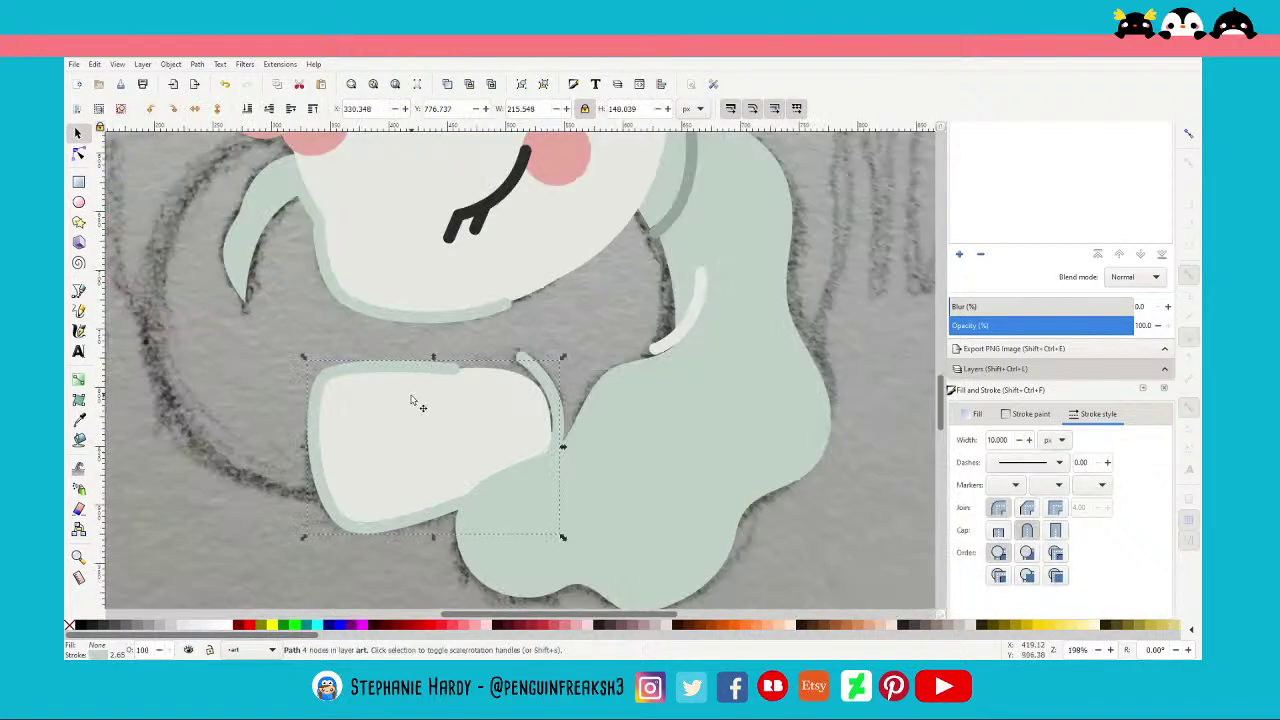
key("Delete")
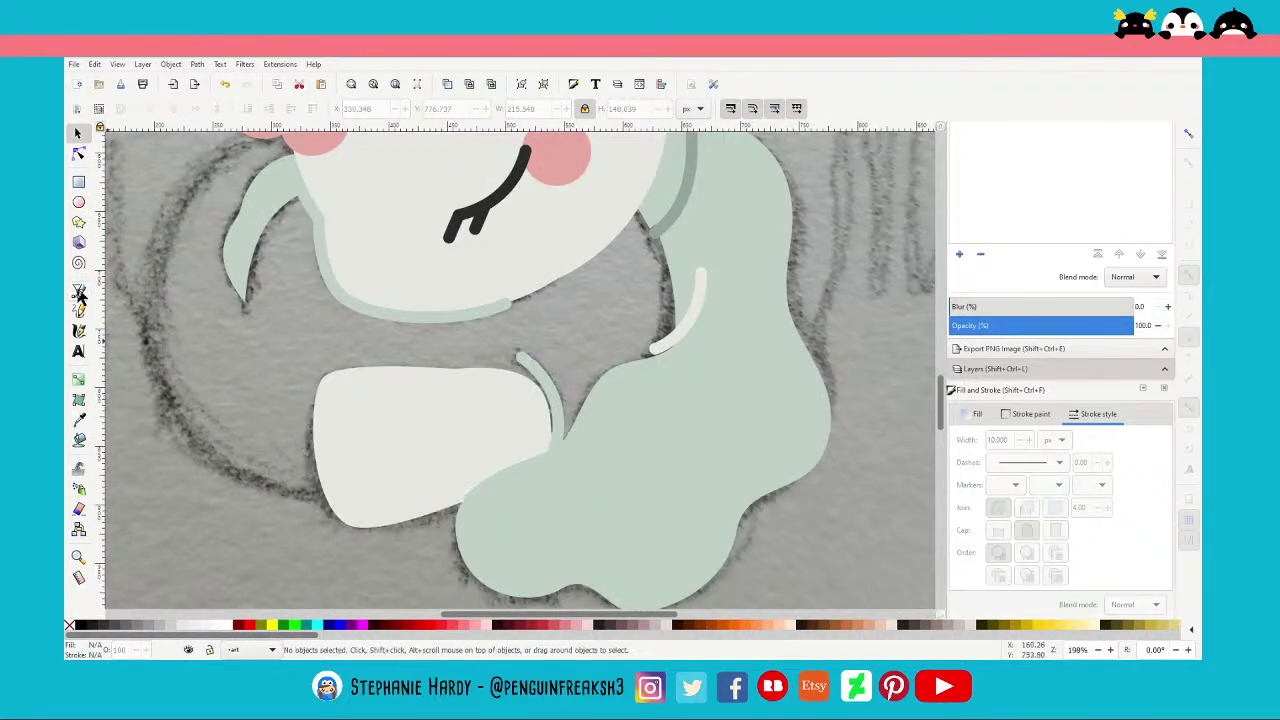
Draw a four-sided cap shape at the bottle's left end and curve its right edge
left_click(79, 292)
left_click(376, 355)
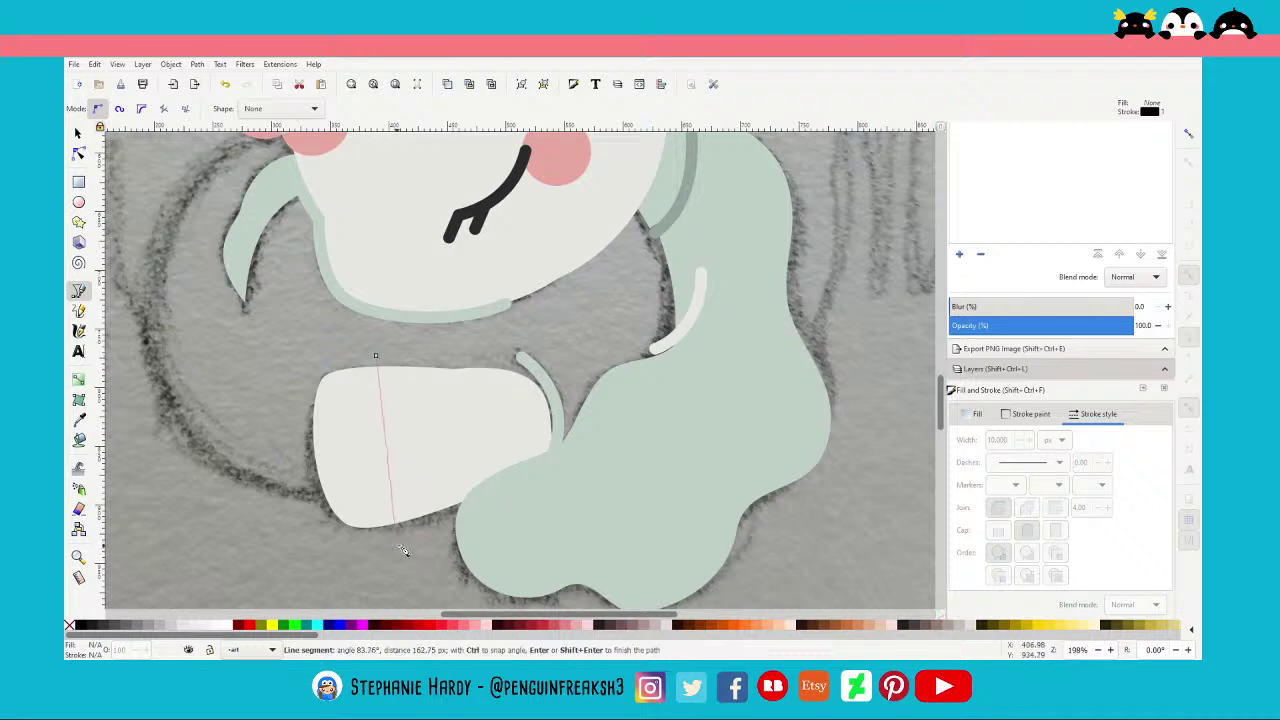
left_click(323, 552)
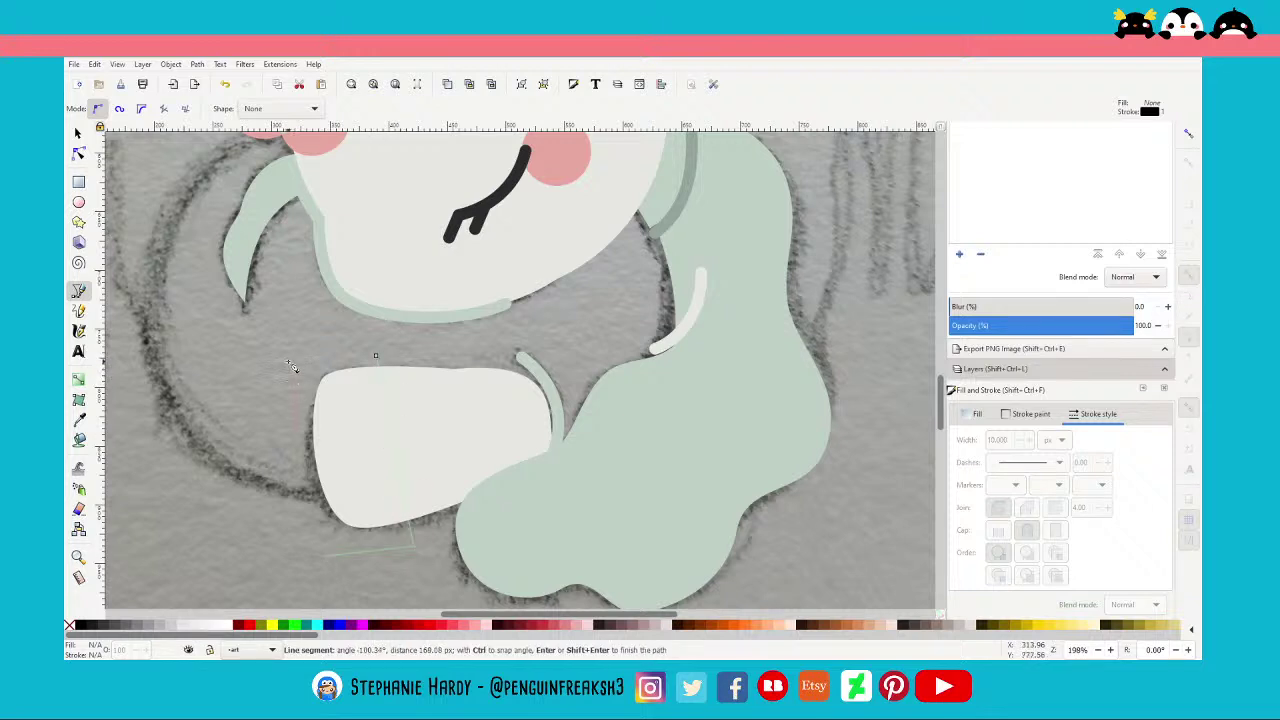
left_click(289, 363)
left_click(376, 355)
left_click(79, 153)
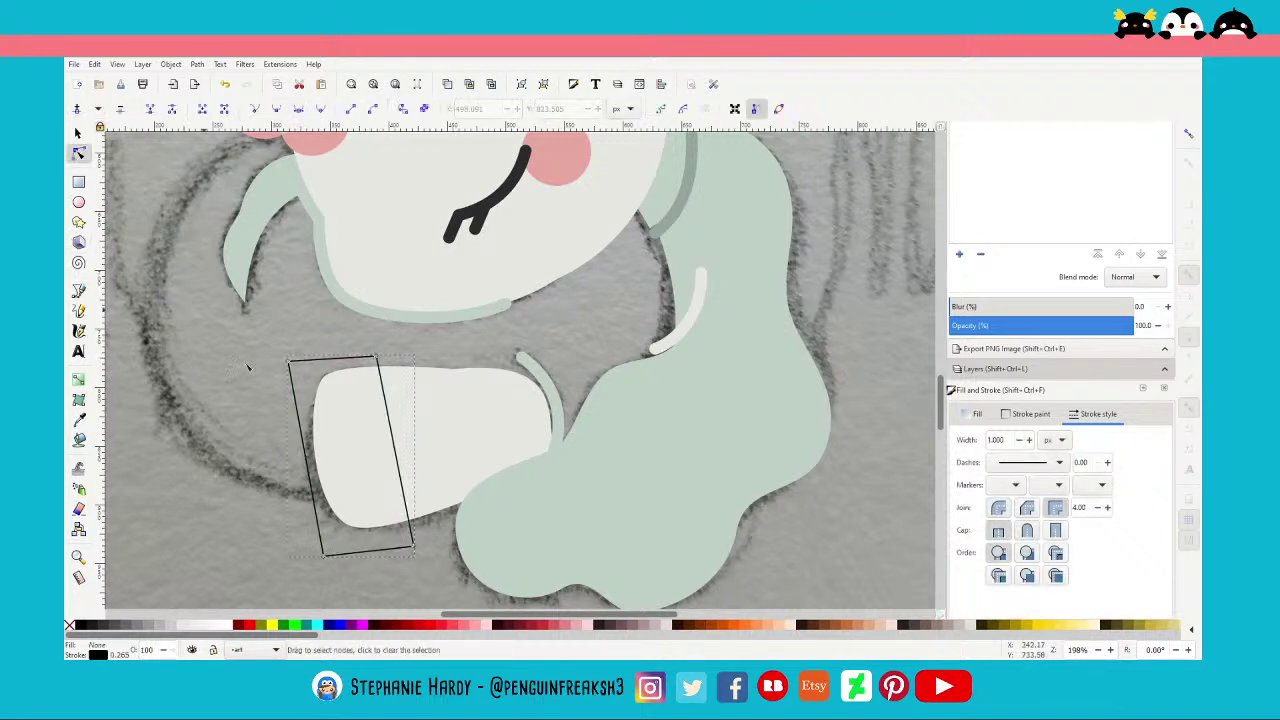
left_click_drag(417, 547, 410, 550)
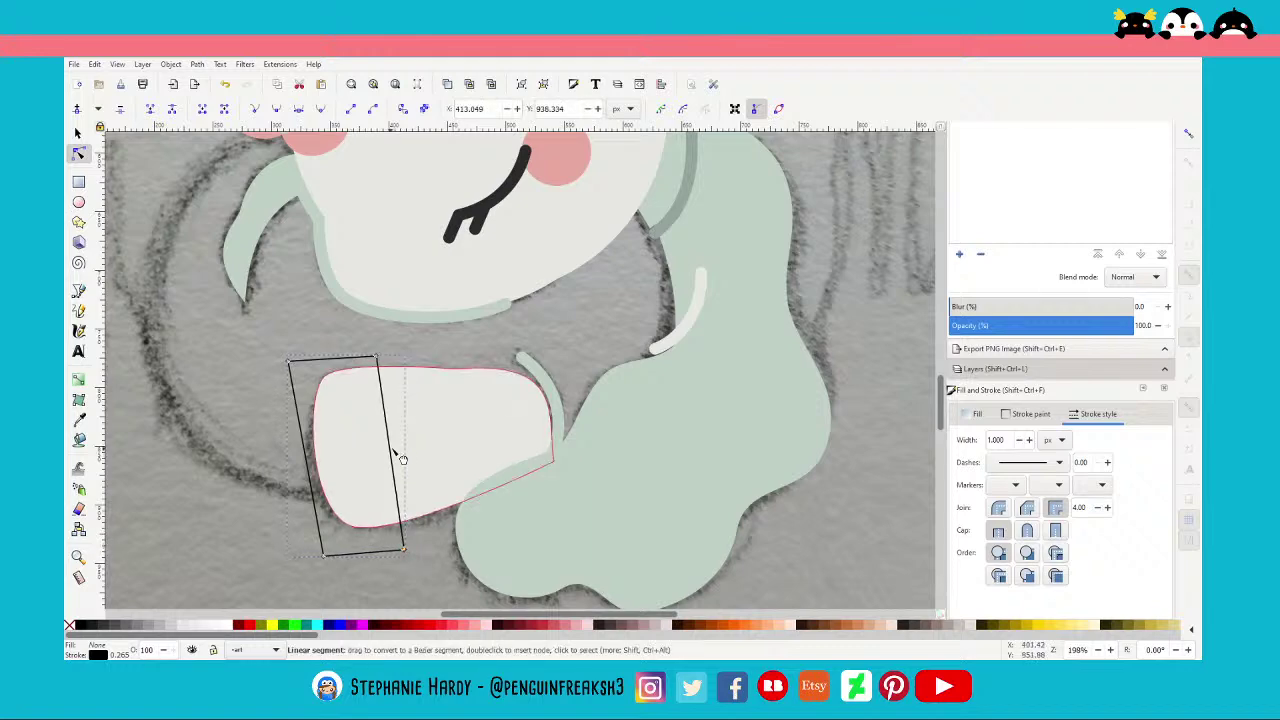
left_click_drag(396, 450, 385, 478)
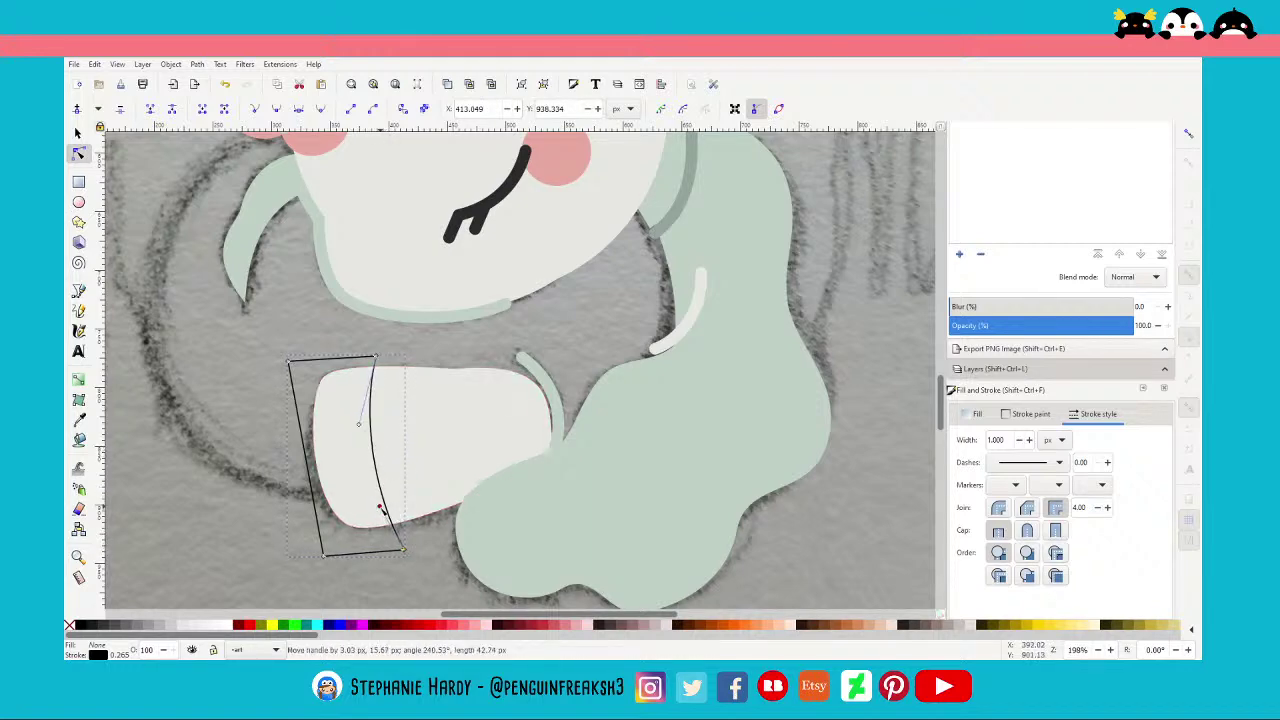
scroll(395, 505, "down", 1, "ctrl")
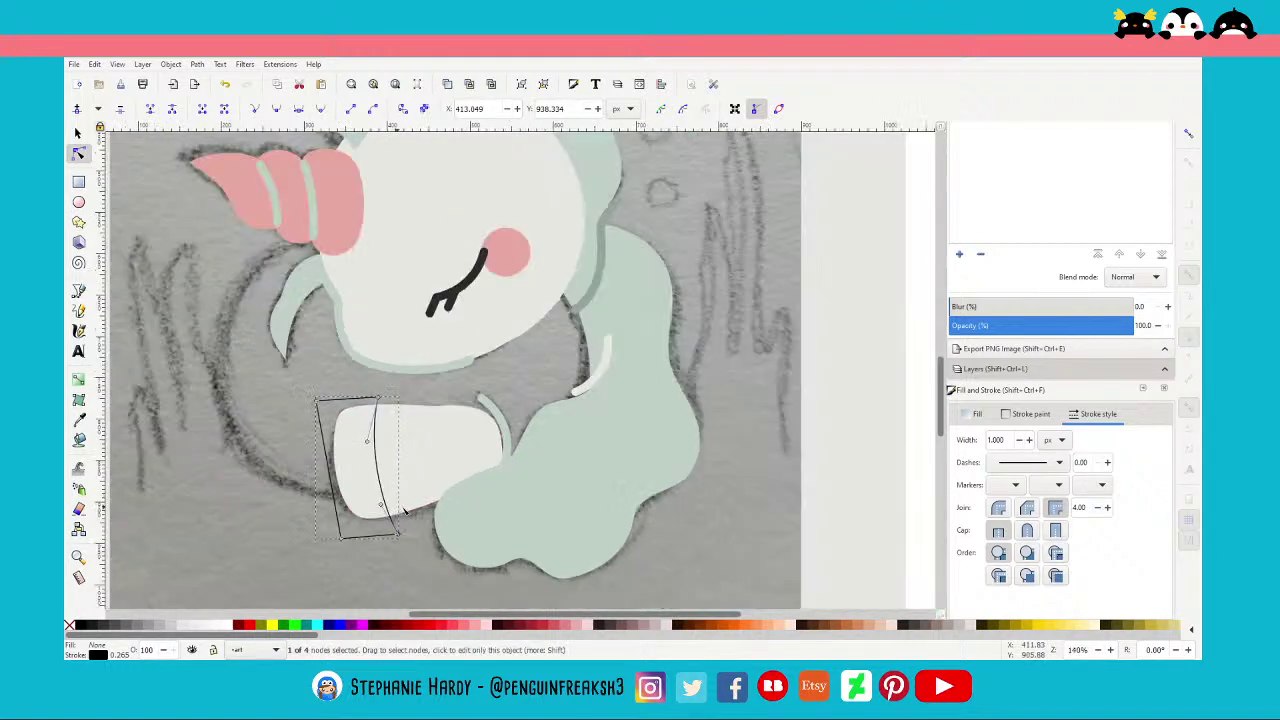
scroll(395, 505, "down", 1, "ctrl")
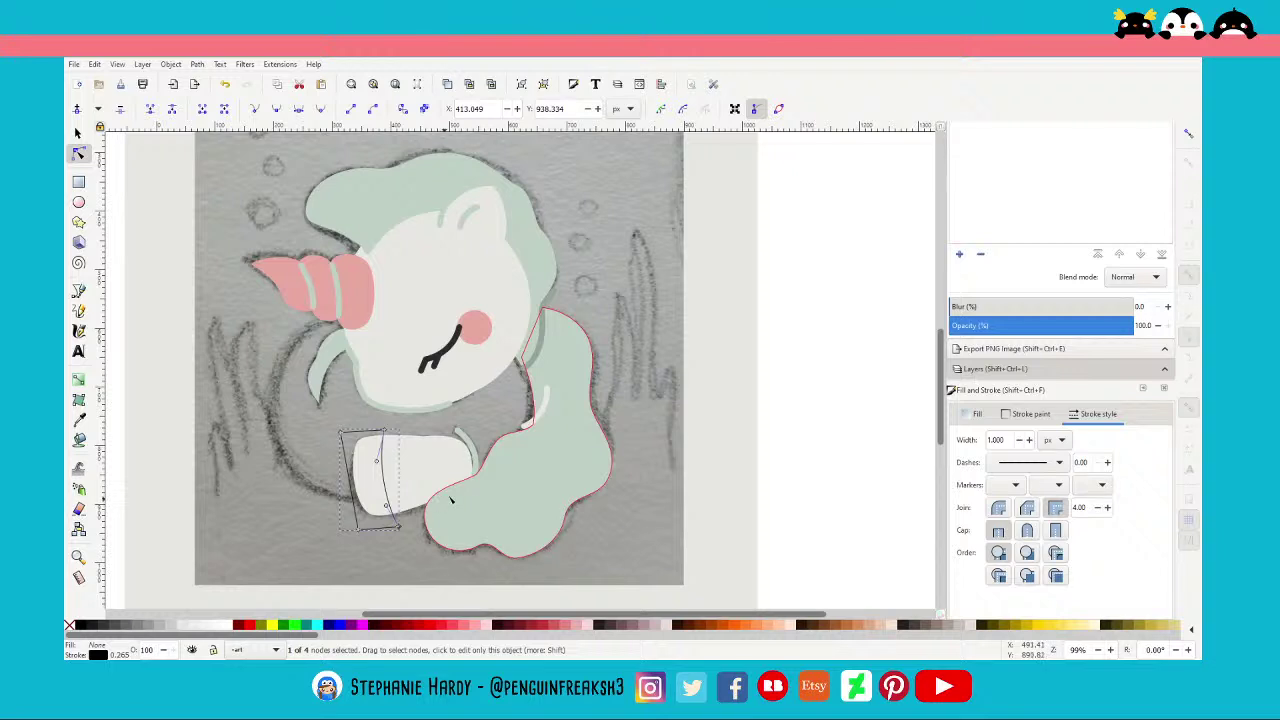
Give the cap a flat fill using the dark palette colour sampled from the canvas
left_click(1028, 414)
left_click(978, 416)
left_click(986, 440)
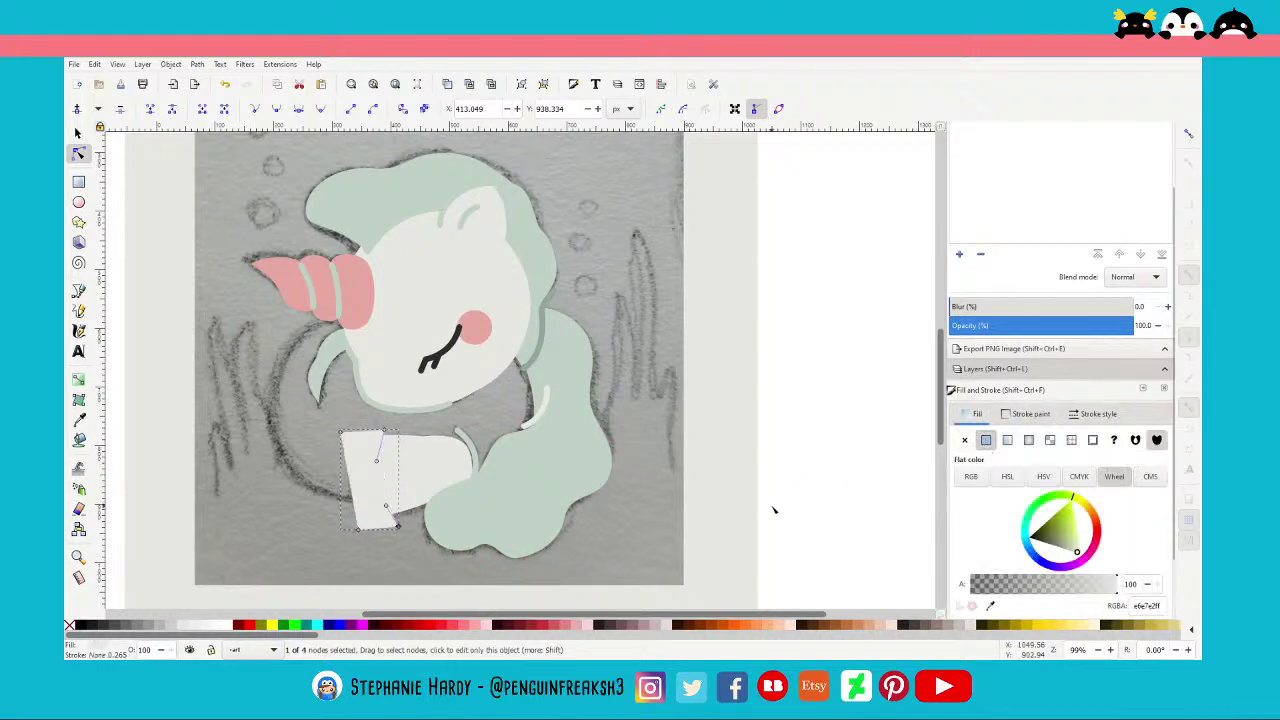
left_click(991, 607)
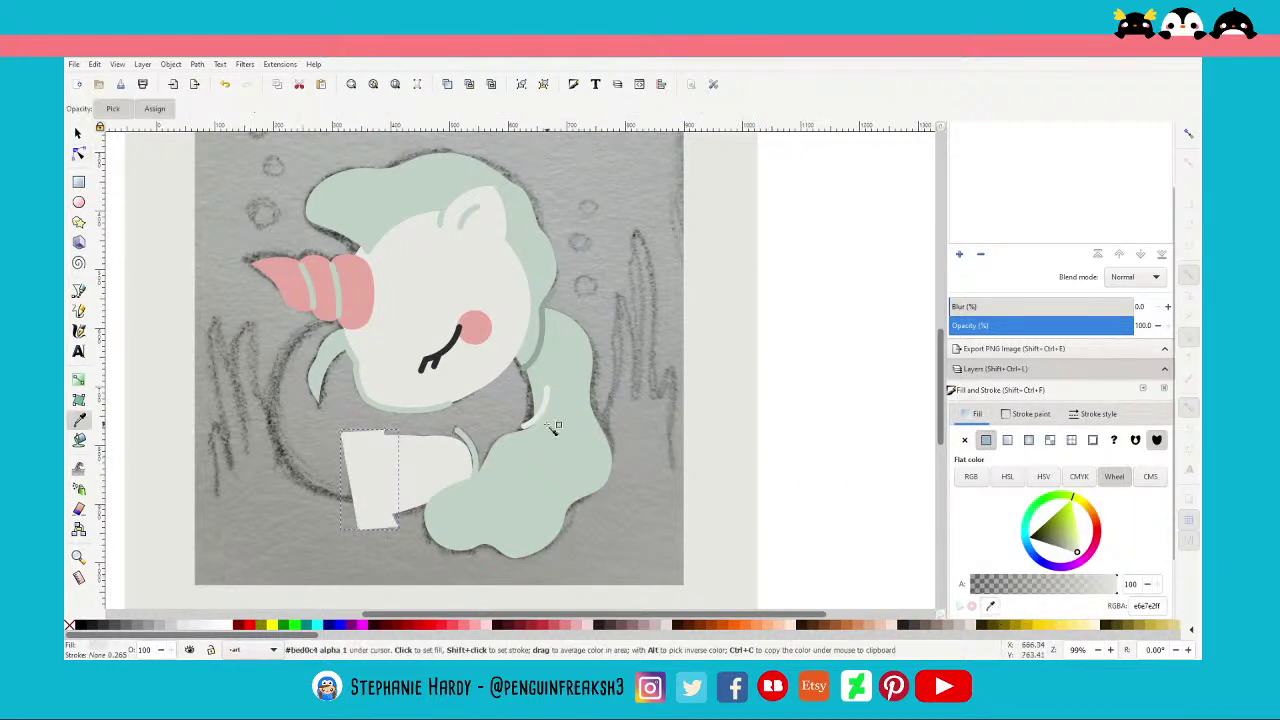
scroll(548, 425, "down", 1, "ctrl")
left_click(192, 424)
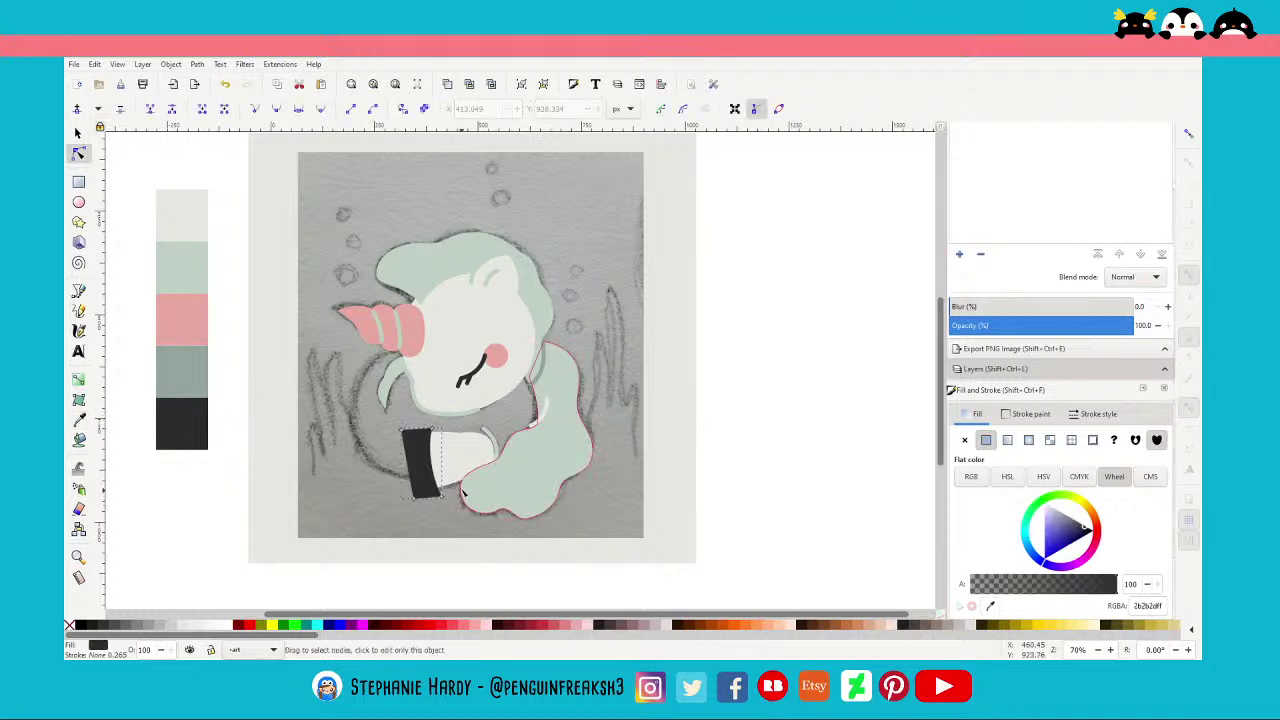
scroll(459, 490, "up", 3, "ctrl")
Raise the white bottle above the cap and cut it out with Path > Difference
left_click(78, 133)
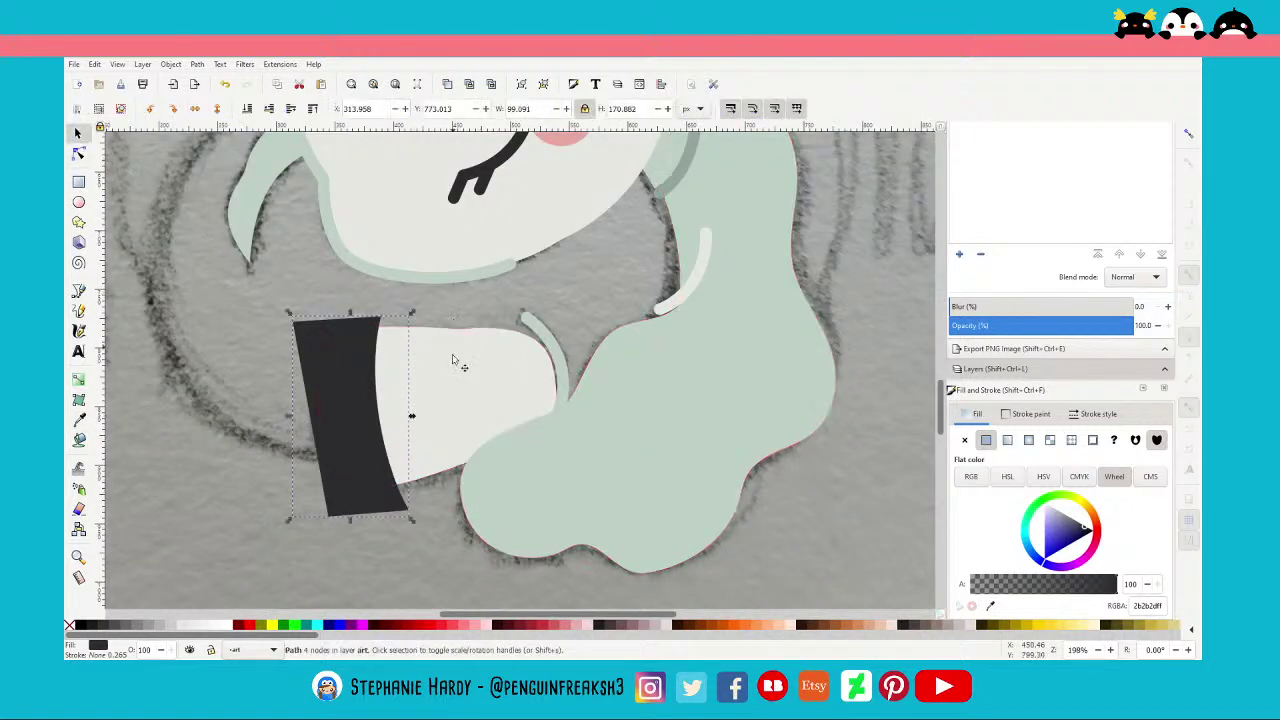
left_click(455, 390)
left_click(447, 84)
left_click(305, 400, "shift")
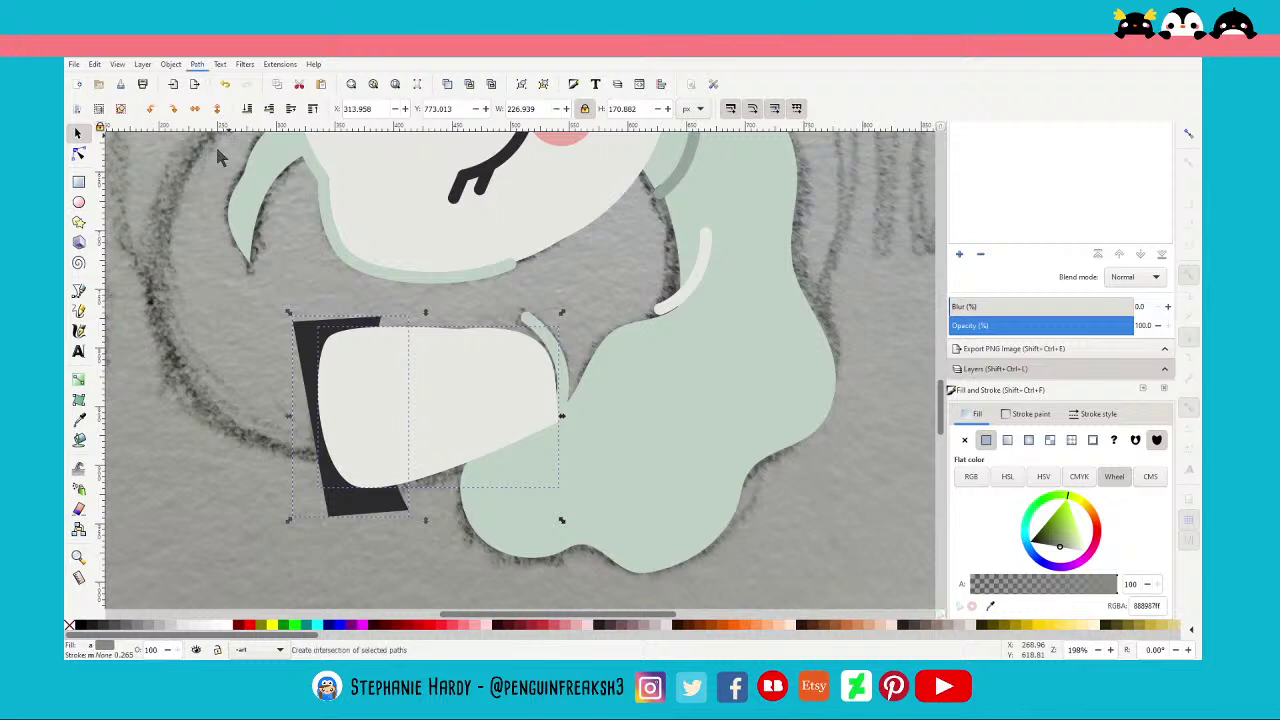
key("ctrl+minus")
left_click(378, 505)
scroll(378, 500, "down", 1)
scroll(384, 485, "down", 1)
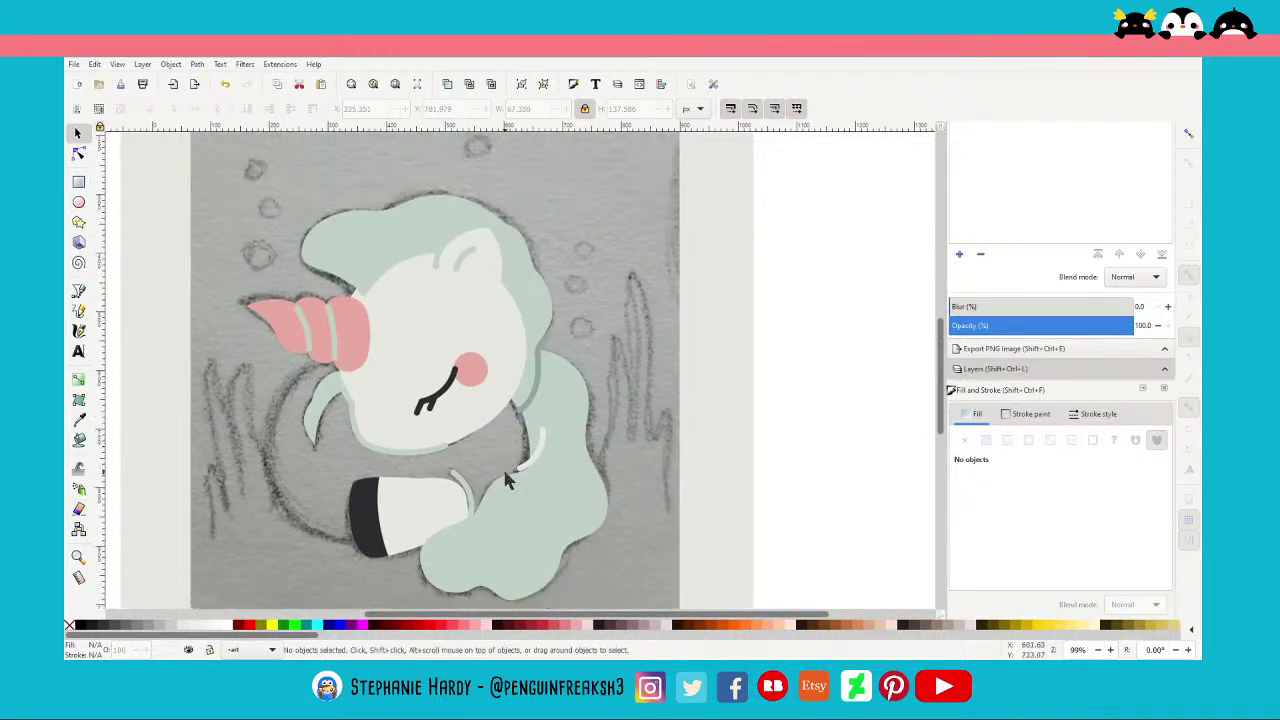
Unlock the bg layer and fill its background rectangle with the sampled sage green
scroll(510, 480, "up", 1)
scroll(537, 483, "down", 1)
scroll(540, 483, "down", 1)
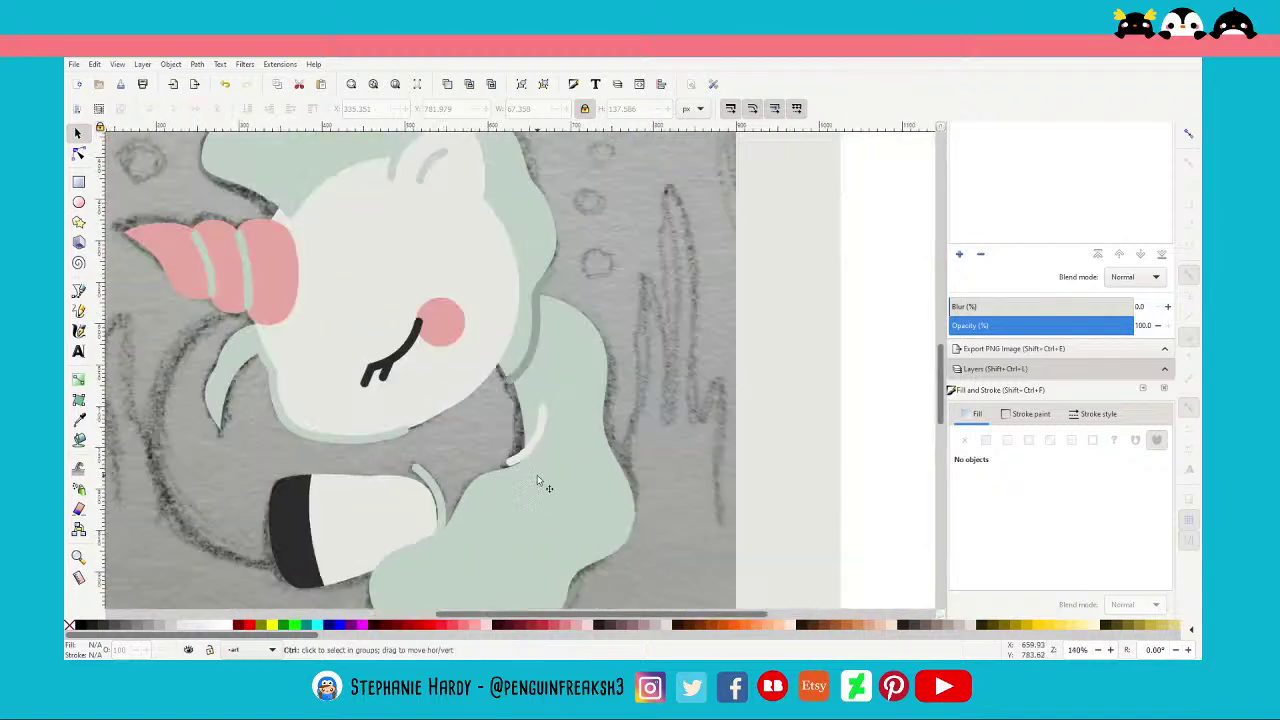
scroll(545, 483, "down", 1)
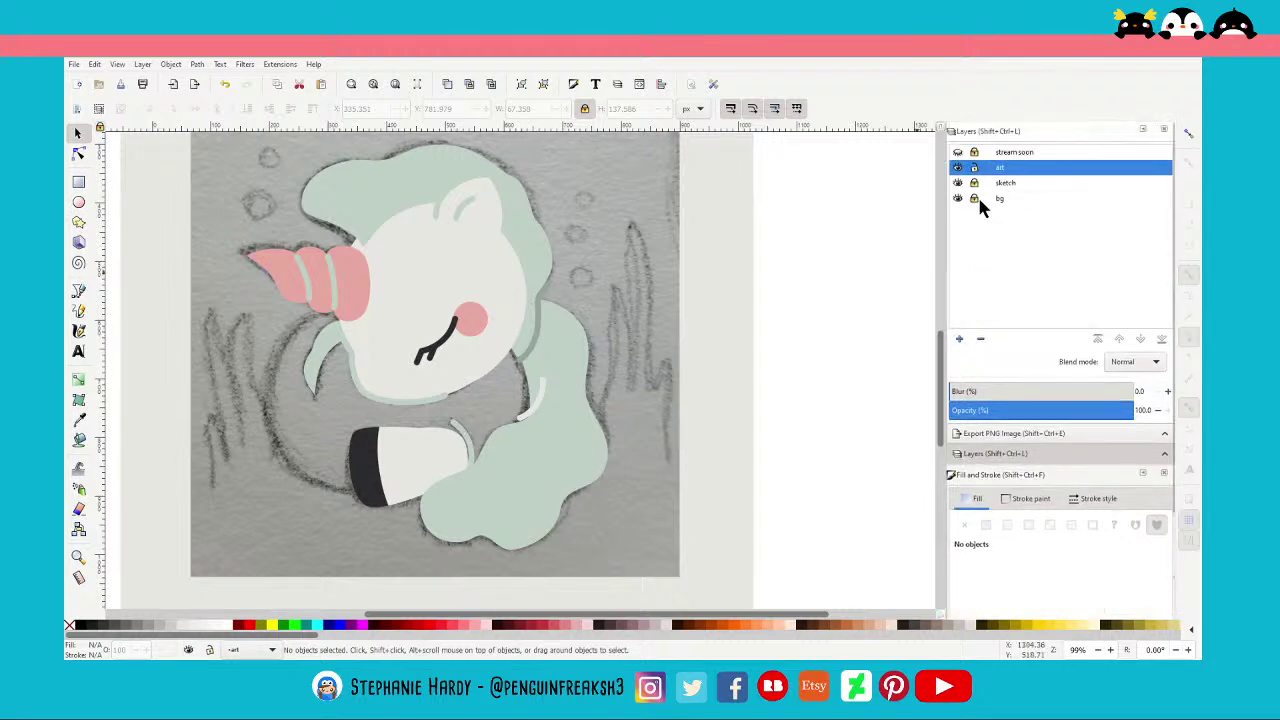
left_click(975, 198)
left_click(718, 262)
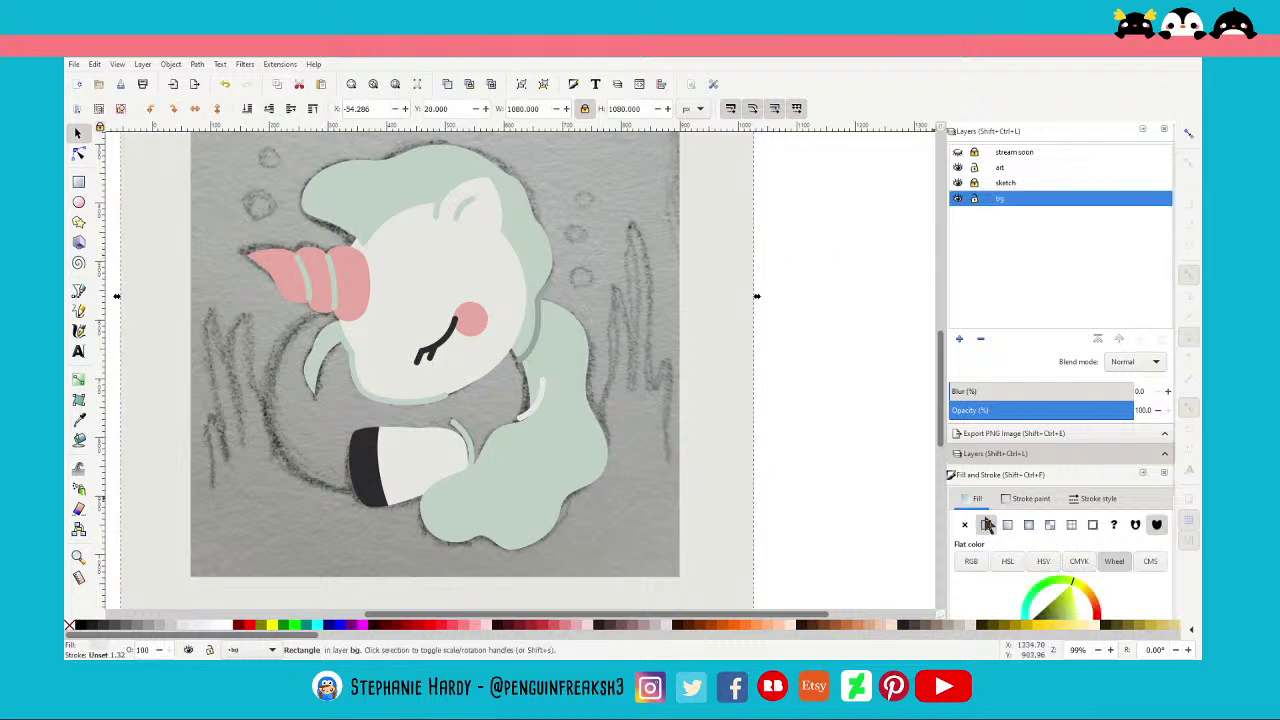
scroll(985, 610, "down", 3)
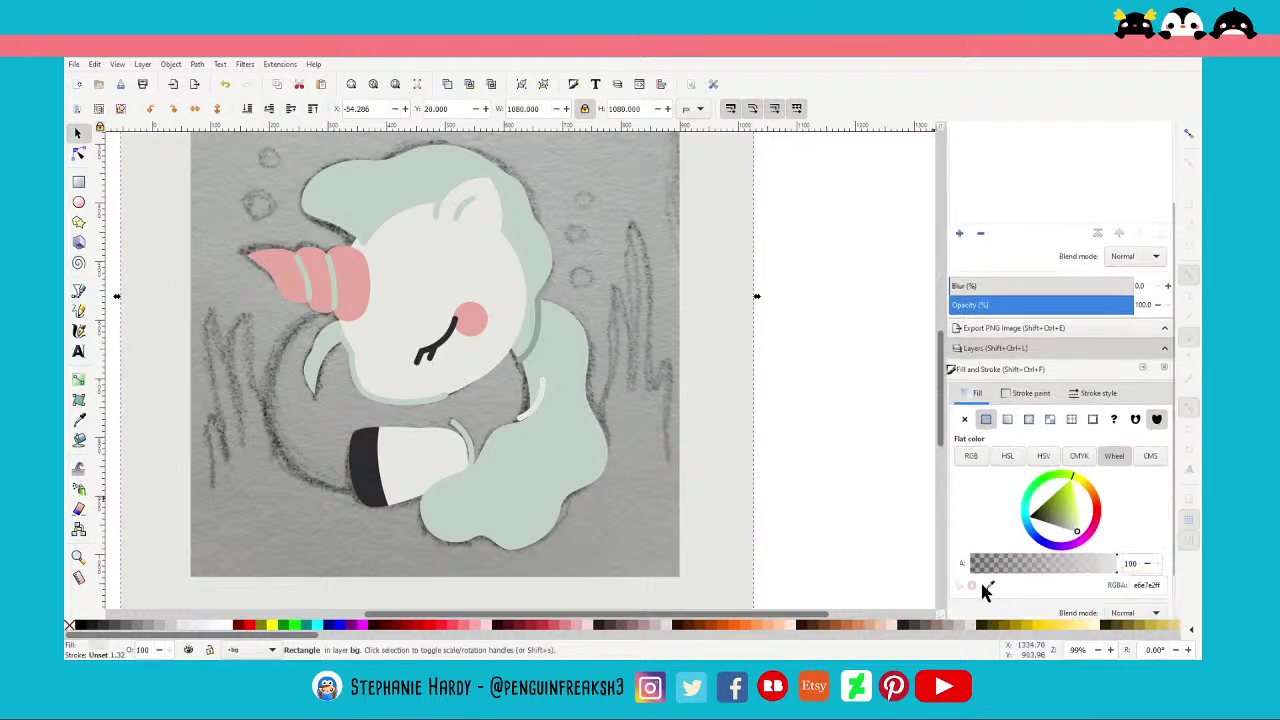
left_click(990, 585)
left_click(543, 342)
key("s")
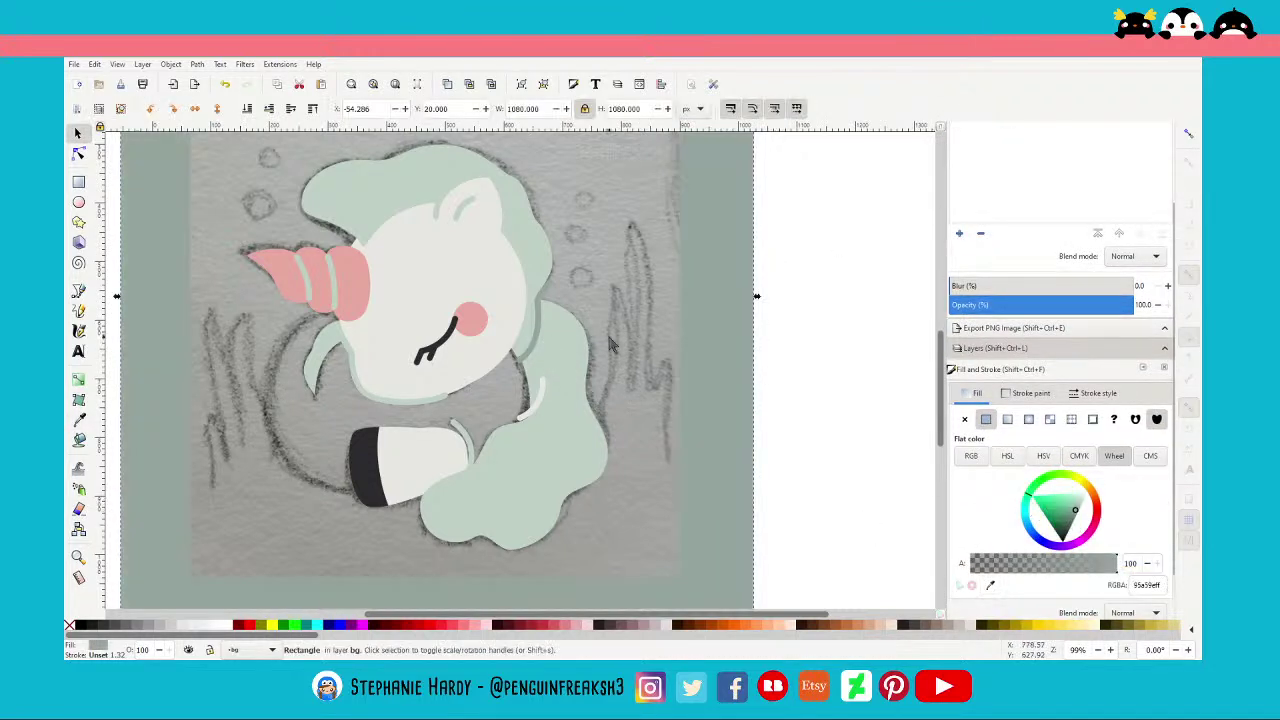
scroll(1008, 200, "up", 3)
Relock the bg layer, make the art layer active, and save Under_Water_Dreams.svg
left_click(974, 198)
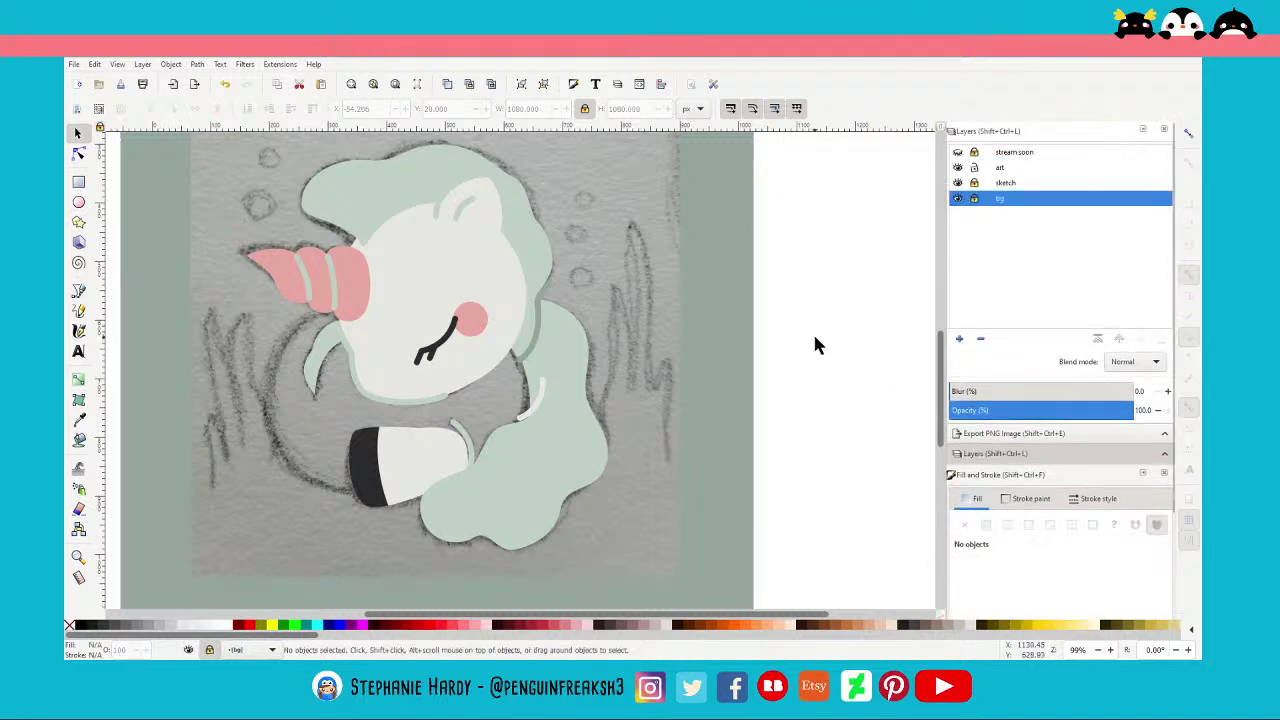
left_click(1000, 167)
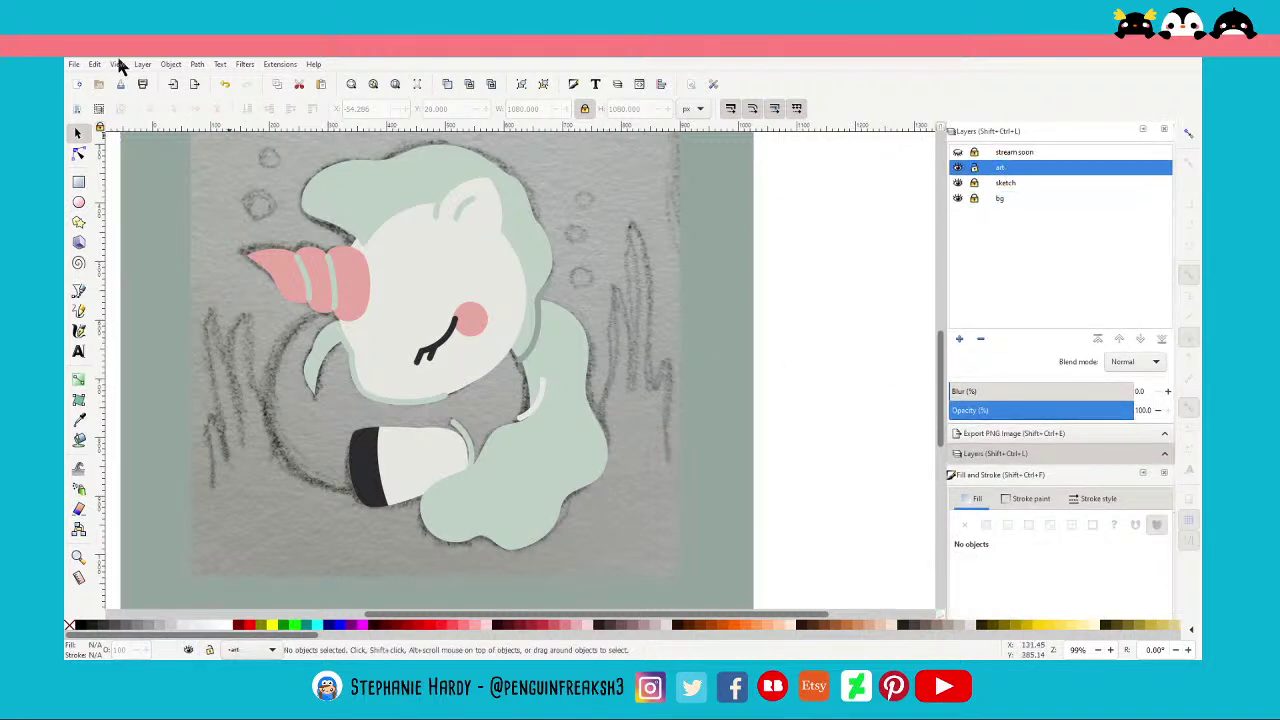
key("ctrl+s")
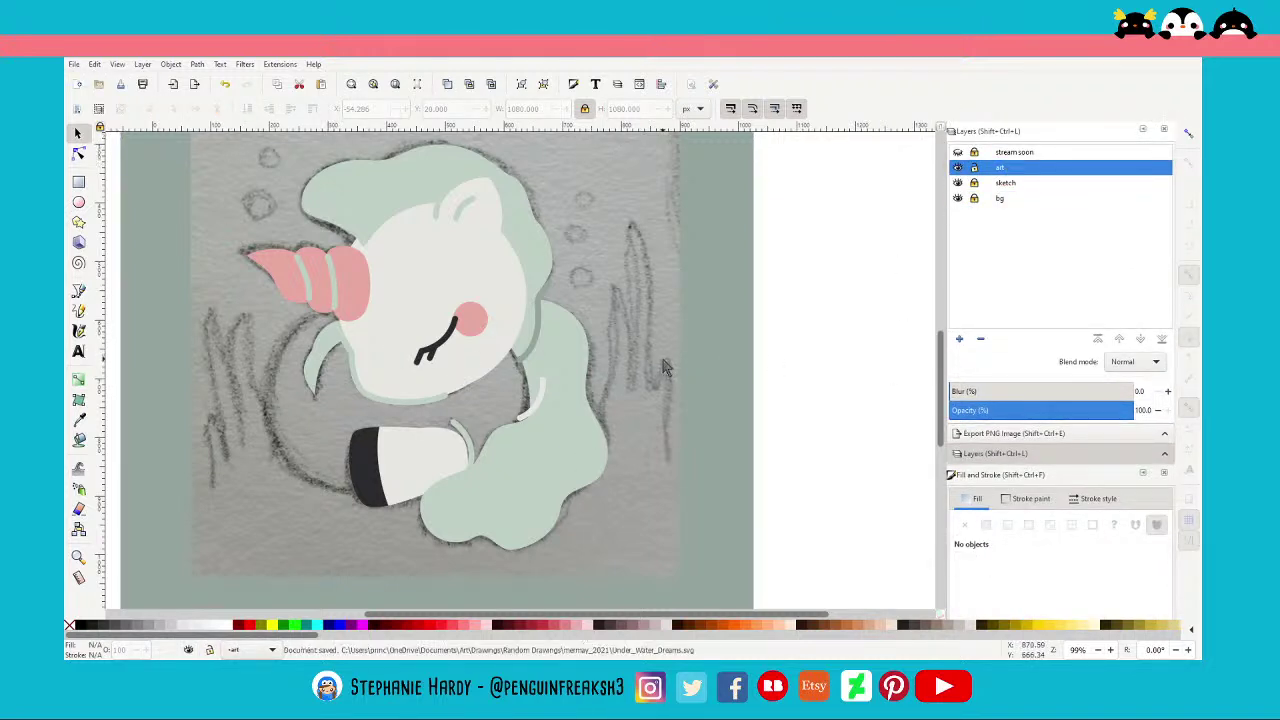
scroll(665, 367, "up", 1)
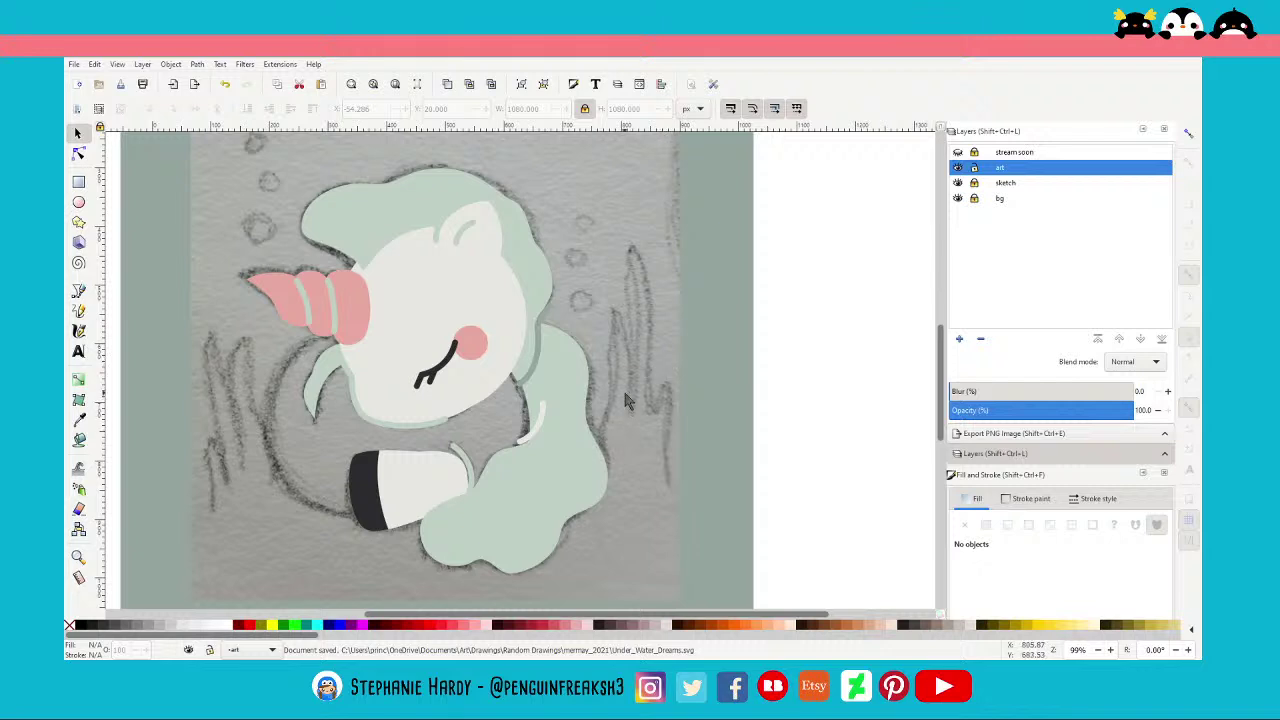
scroll(624, 400, "down", 1)
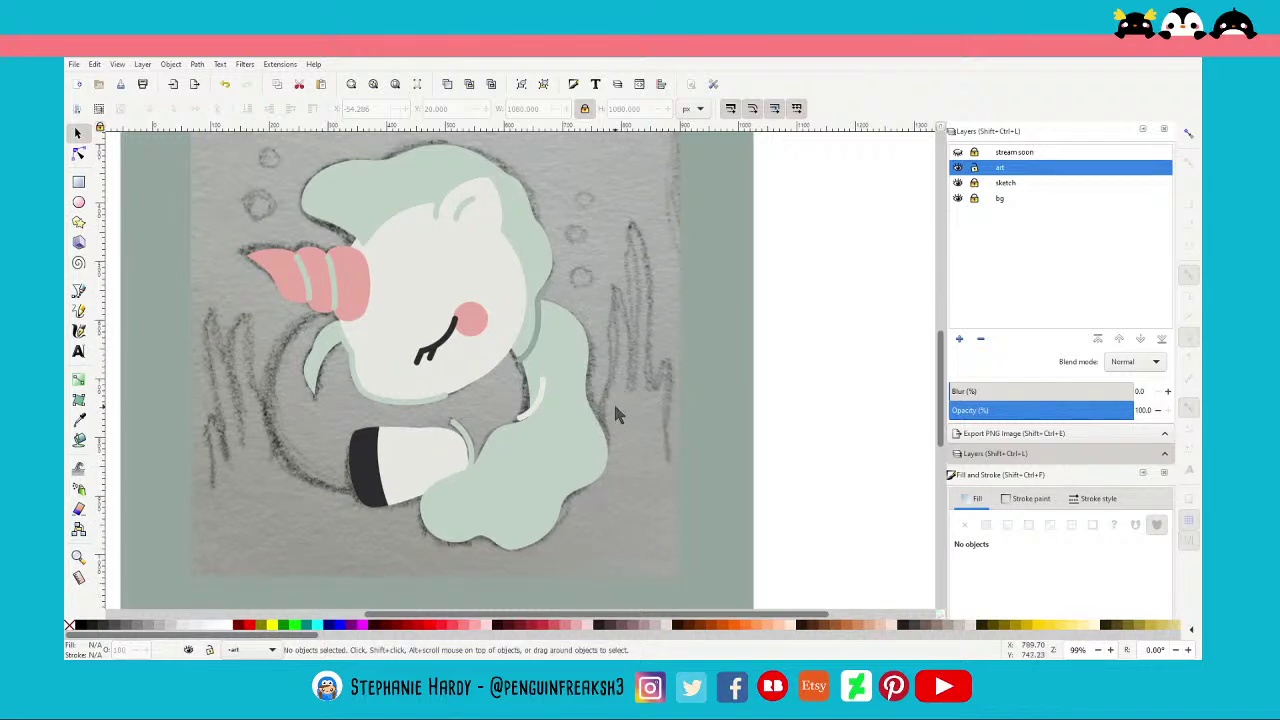
scroll(574, 310, "up", 2)
Drag the grey-green back stroke's curve and bottom node so its end meets the mint body edge
scroll(548, 312, "up", 2)
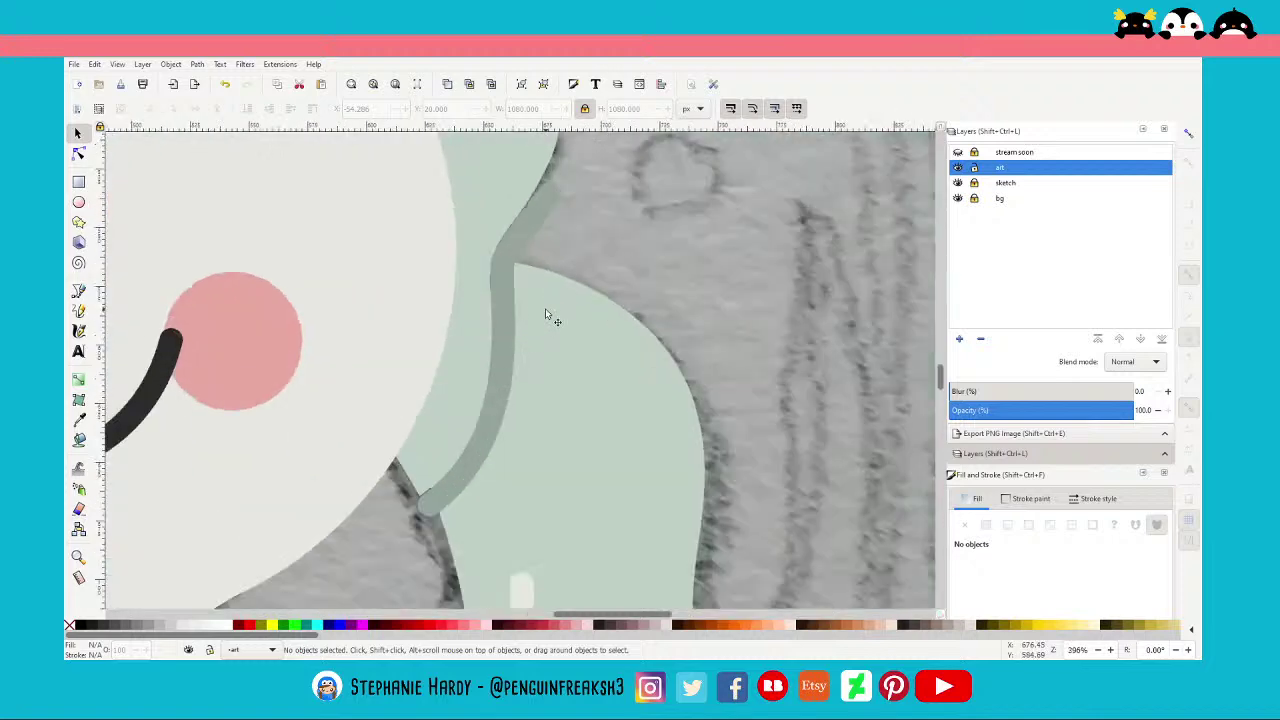
left_click(78, 153)
left_click(505, 262)
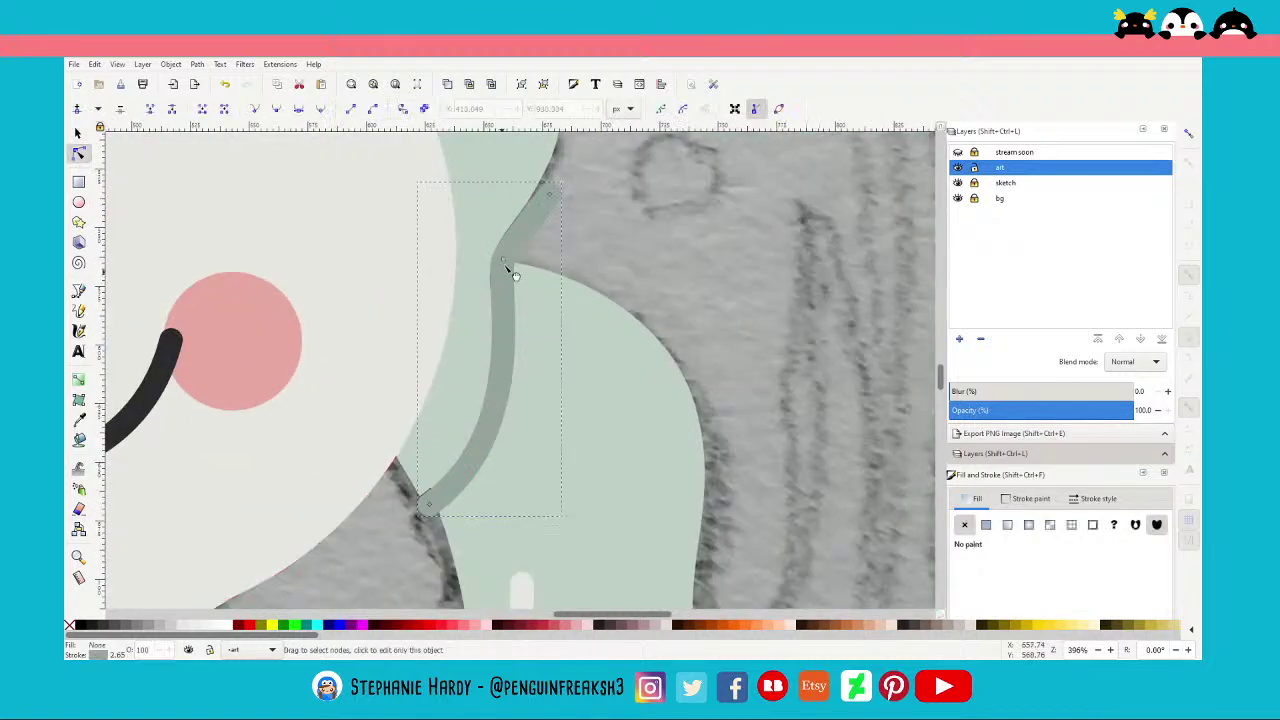
left_click_drag(505, 262, 490, 290)
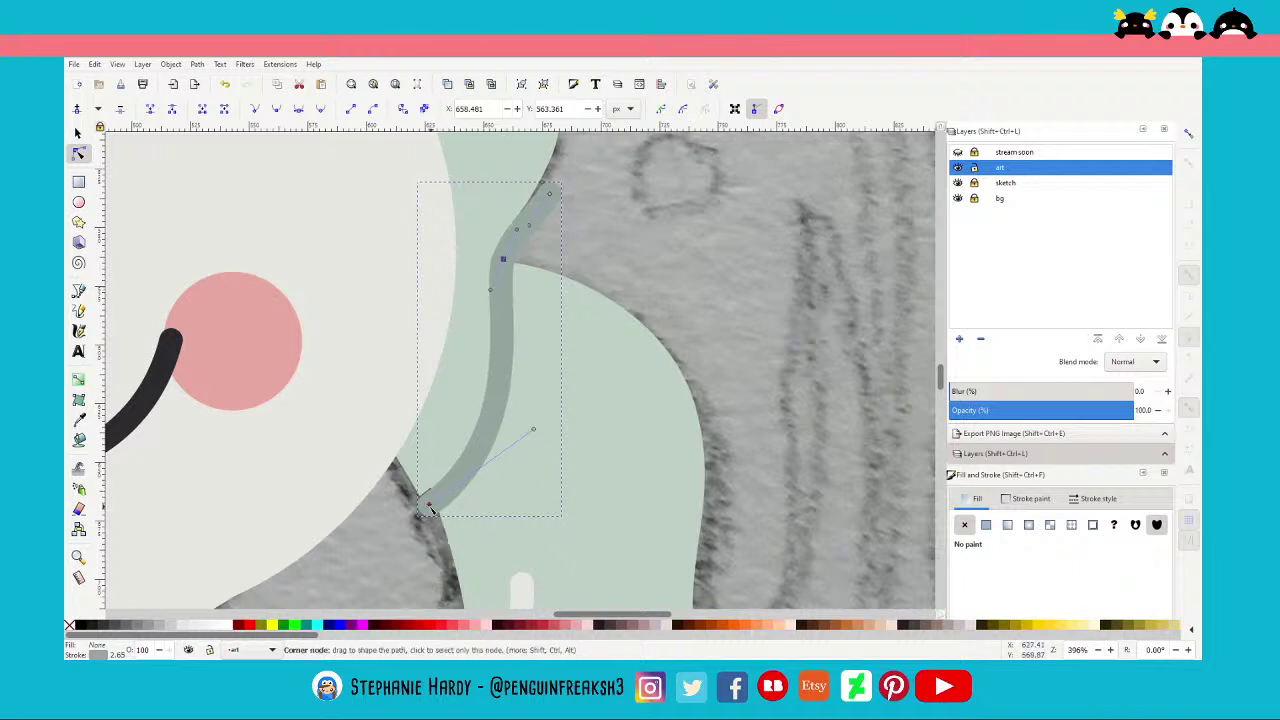
left_click_drag(428, 507, 436, 499)
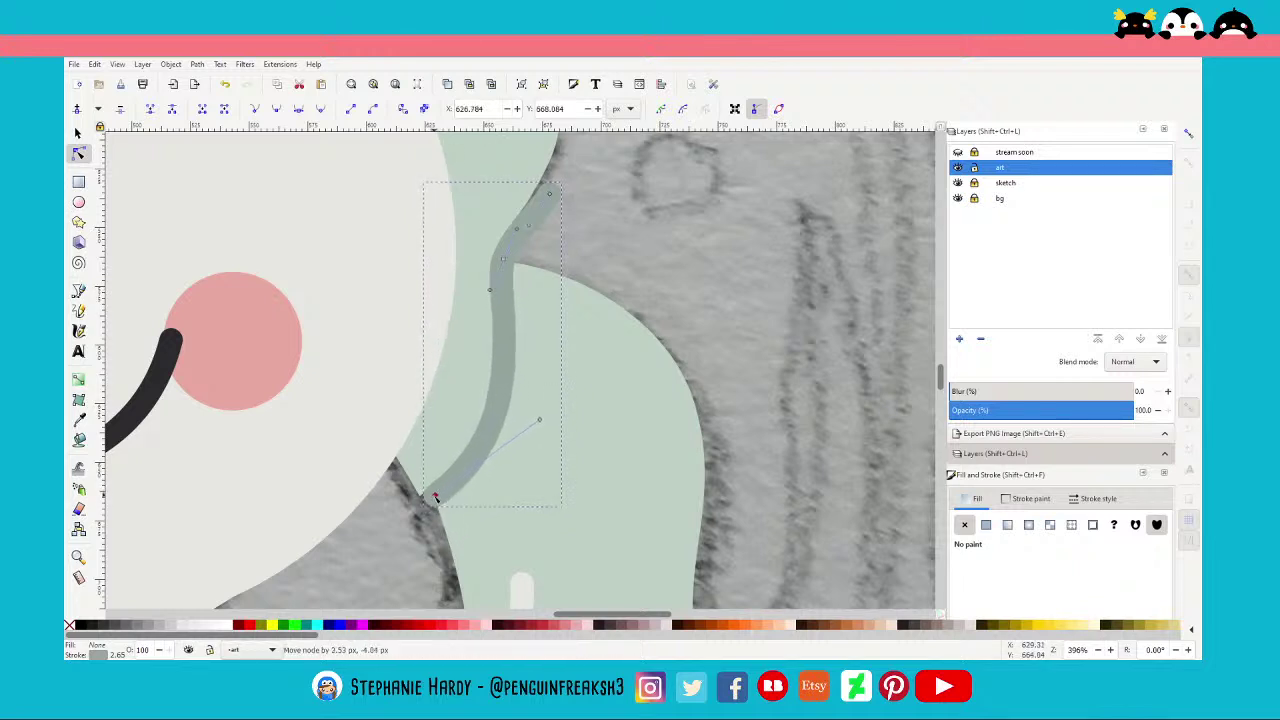
left_click_drag(437, 498, 438, 498)
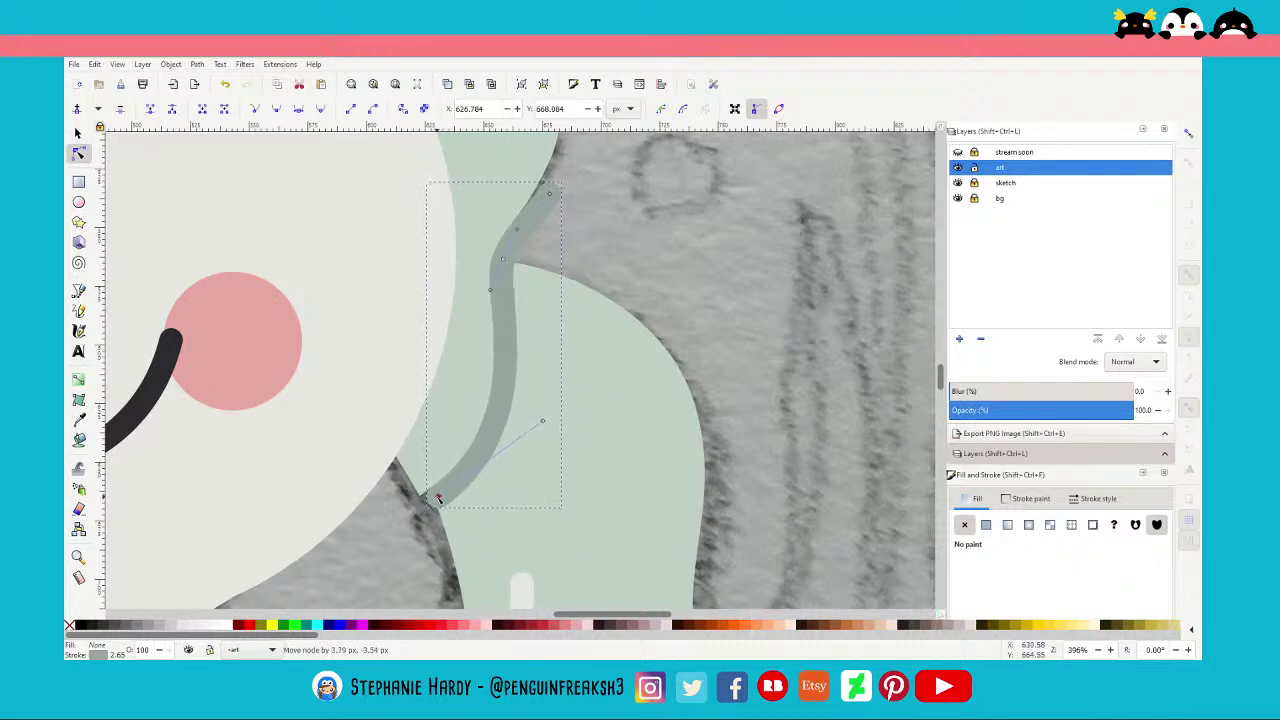
scroll(543, 423, "down", 1, "ctrl")
scroll(563, 443, "down", 1, "ctrl")
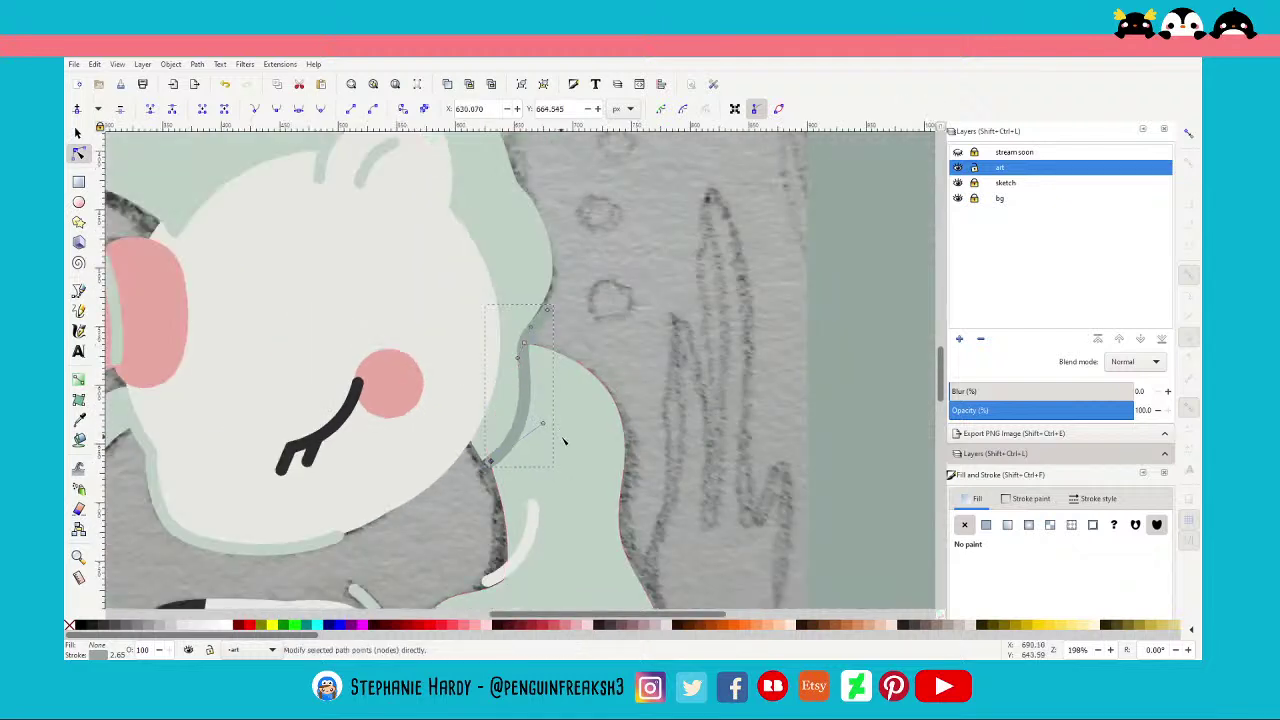
scroll(566, 443, "down", 3)
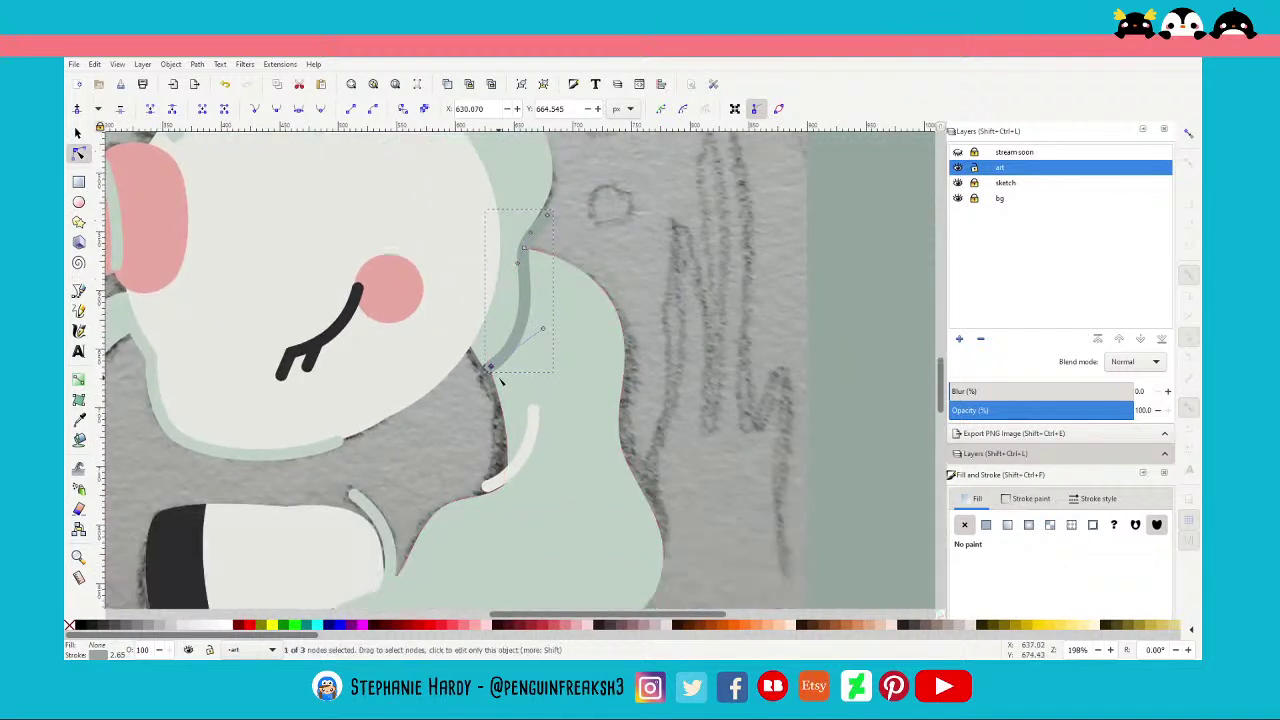
left_click_drag(489, 367, 486, 372)
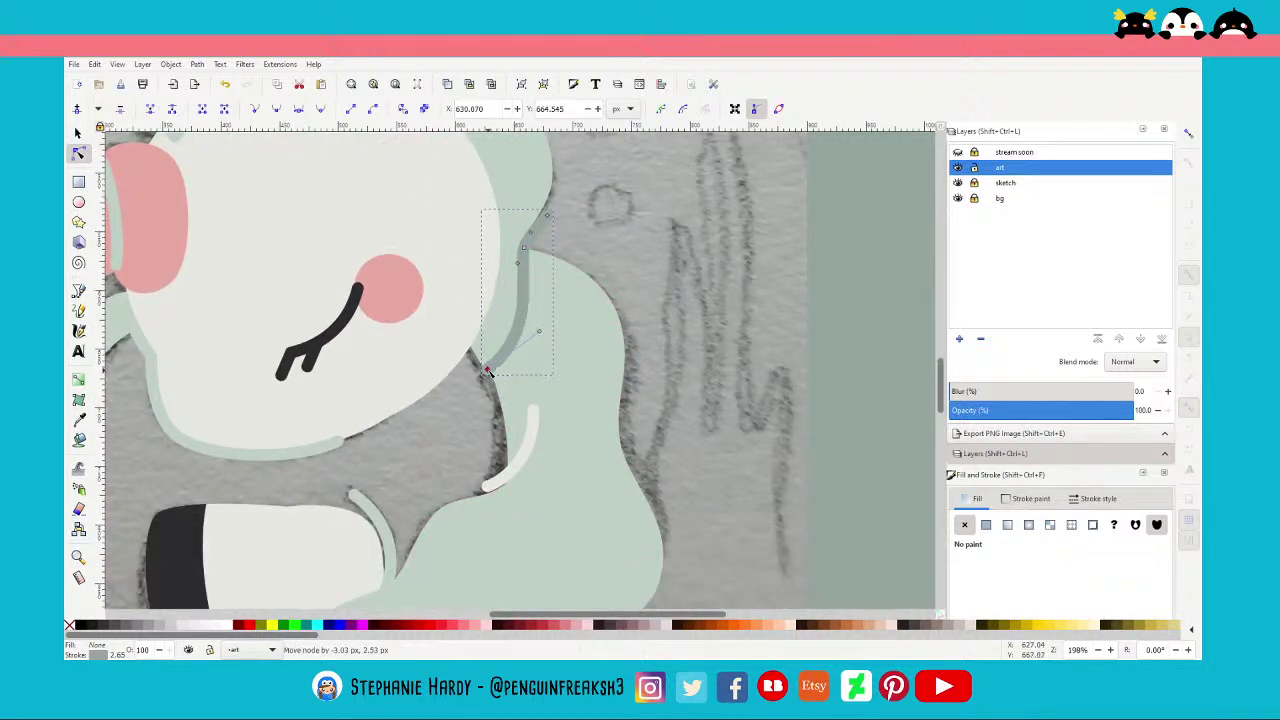
key("minus")
key("minus")
left_click(78, 133)
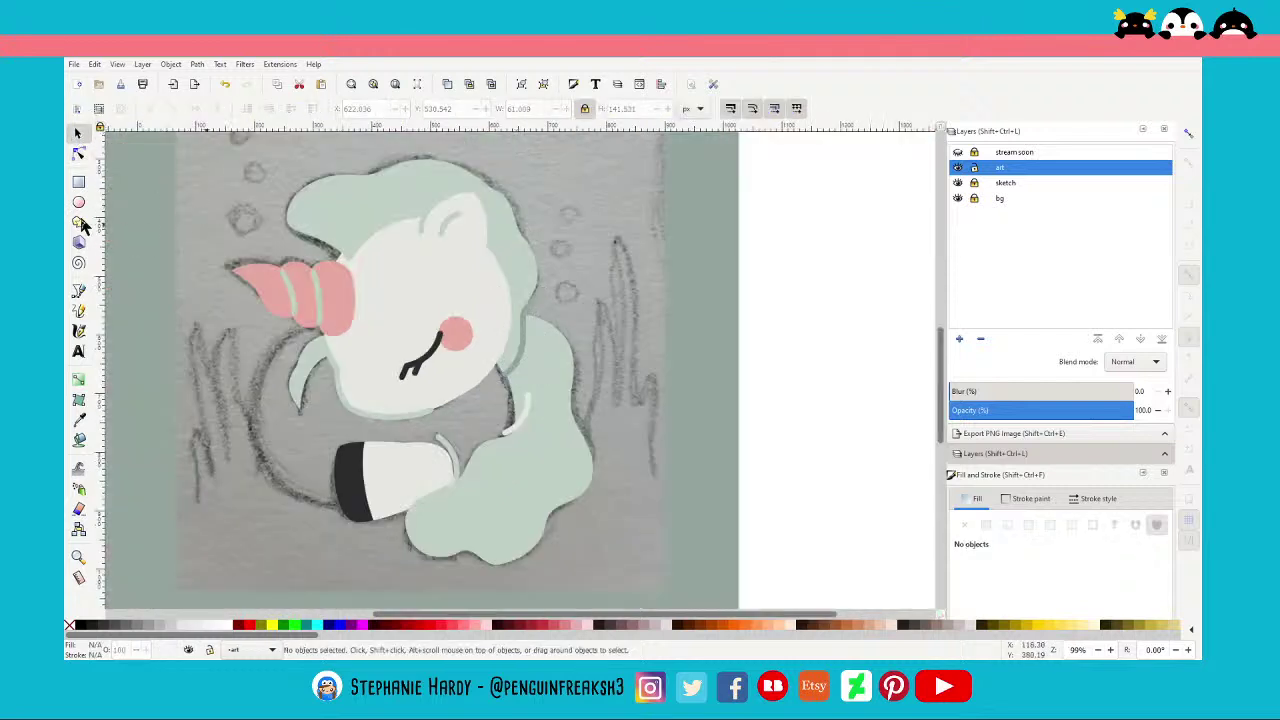
Draw a closed path beside the bottle, smooth it into an ellipse, and send it to the back
left_click(79, 290)
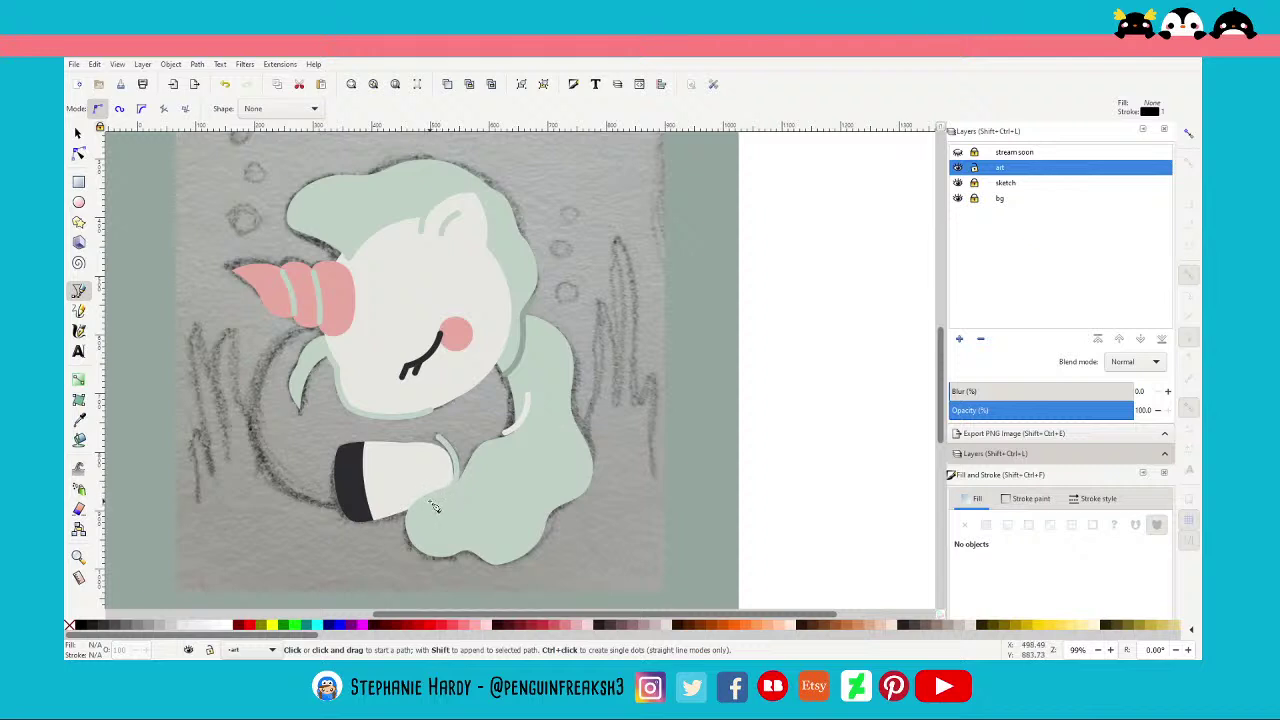
left_click(435, 499)
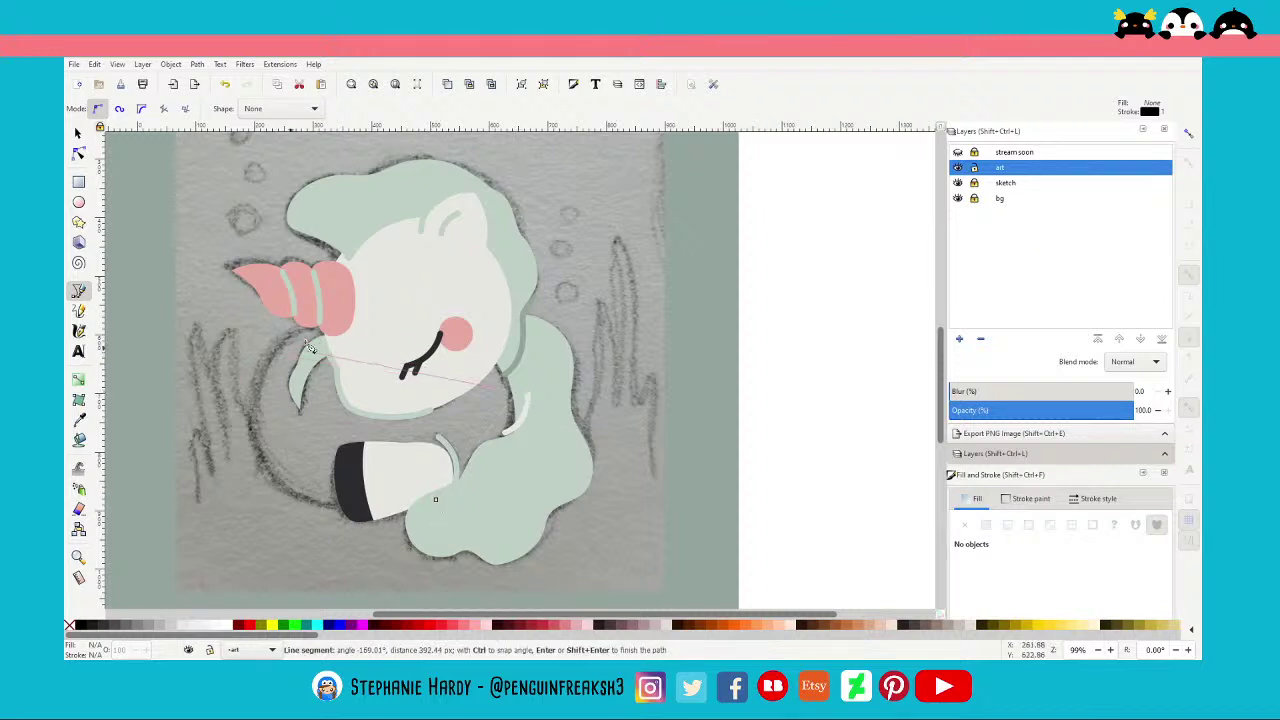
left_click(272, 432)
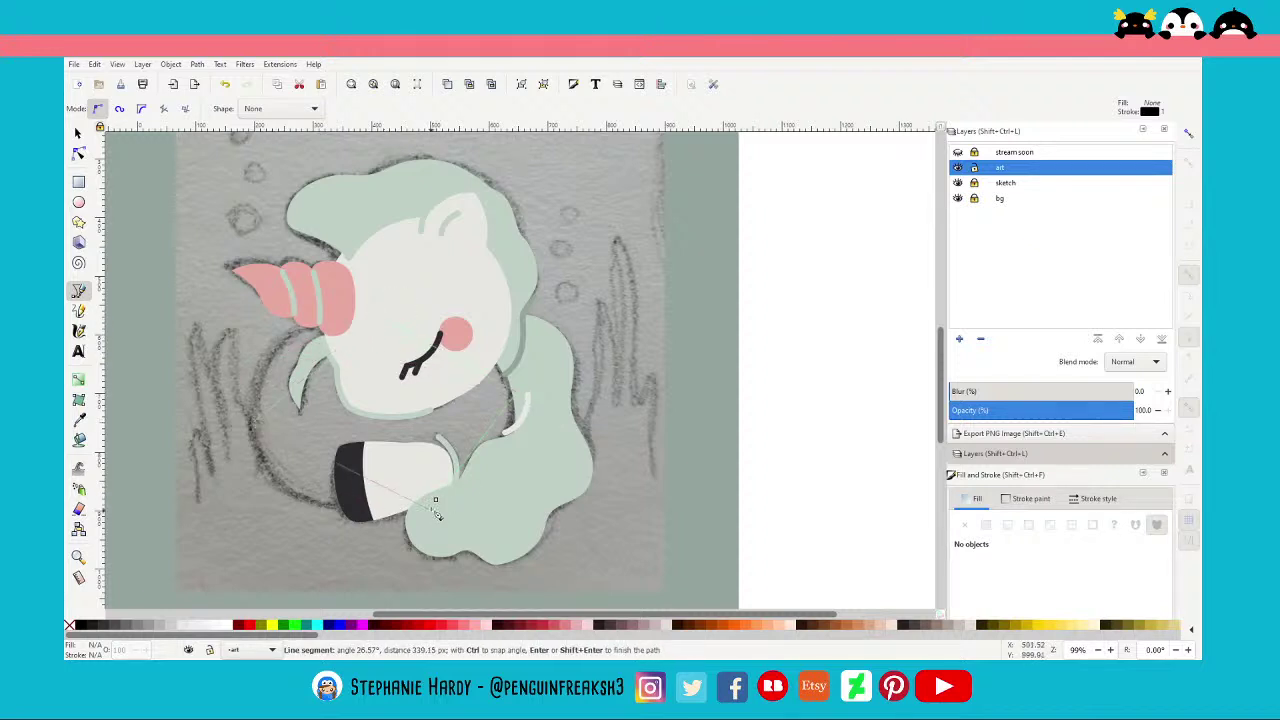
left_click(435, 499)
left_click(79, 153)
left_click_drag(171, 264, 571, 557)
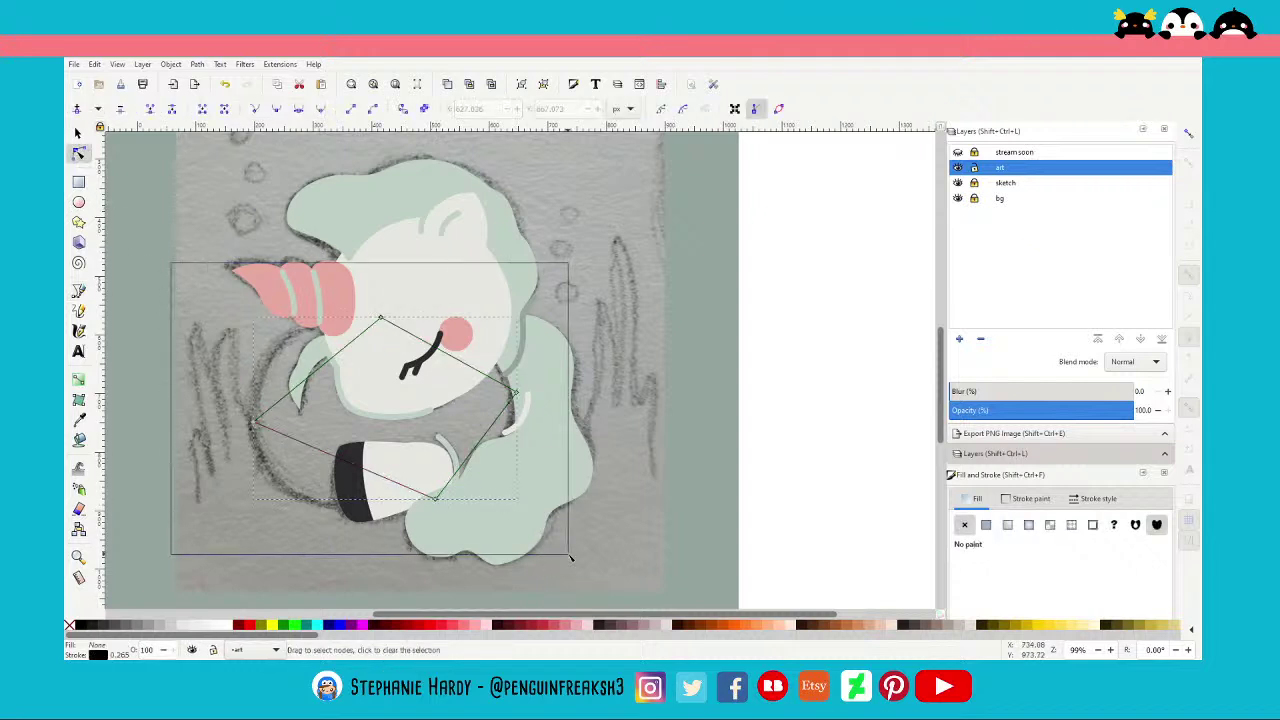
left_click(298, 108)
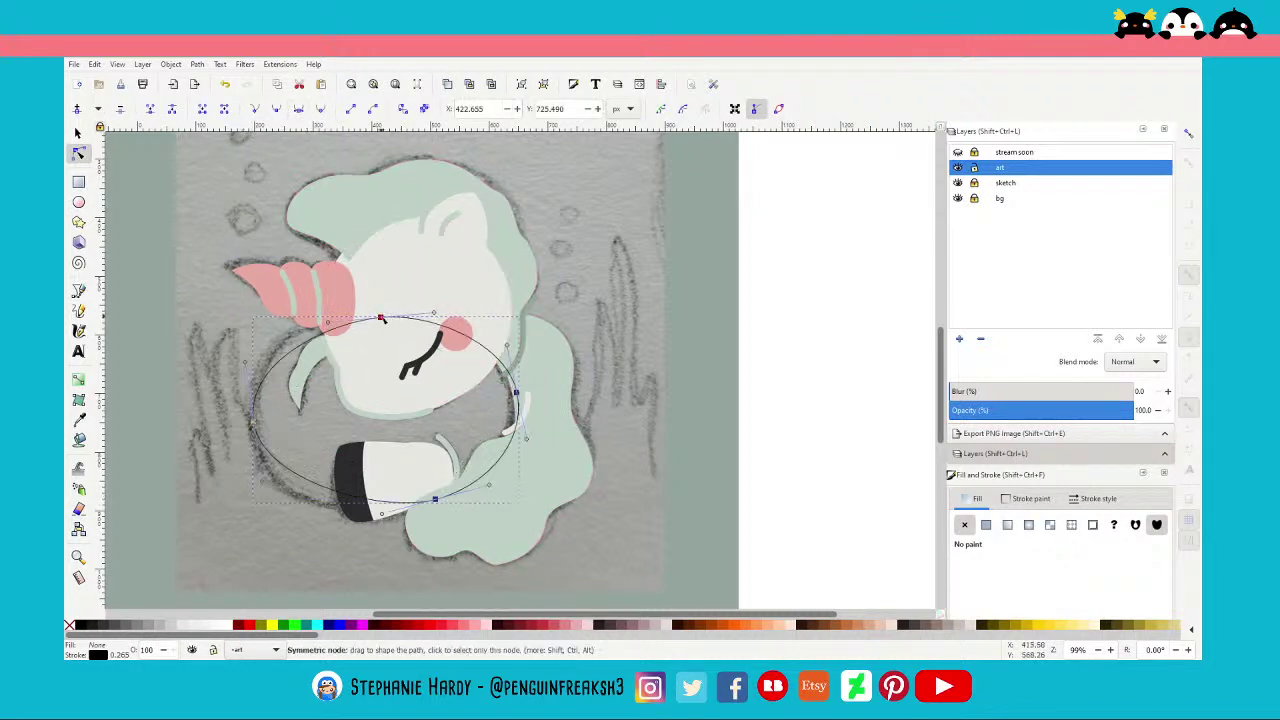
mouse_move(381, 318)
left_mouse_down()
mouse_move(383, 300)
mouse_move(302, 298)
left_mouse_up()
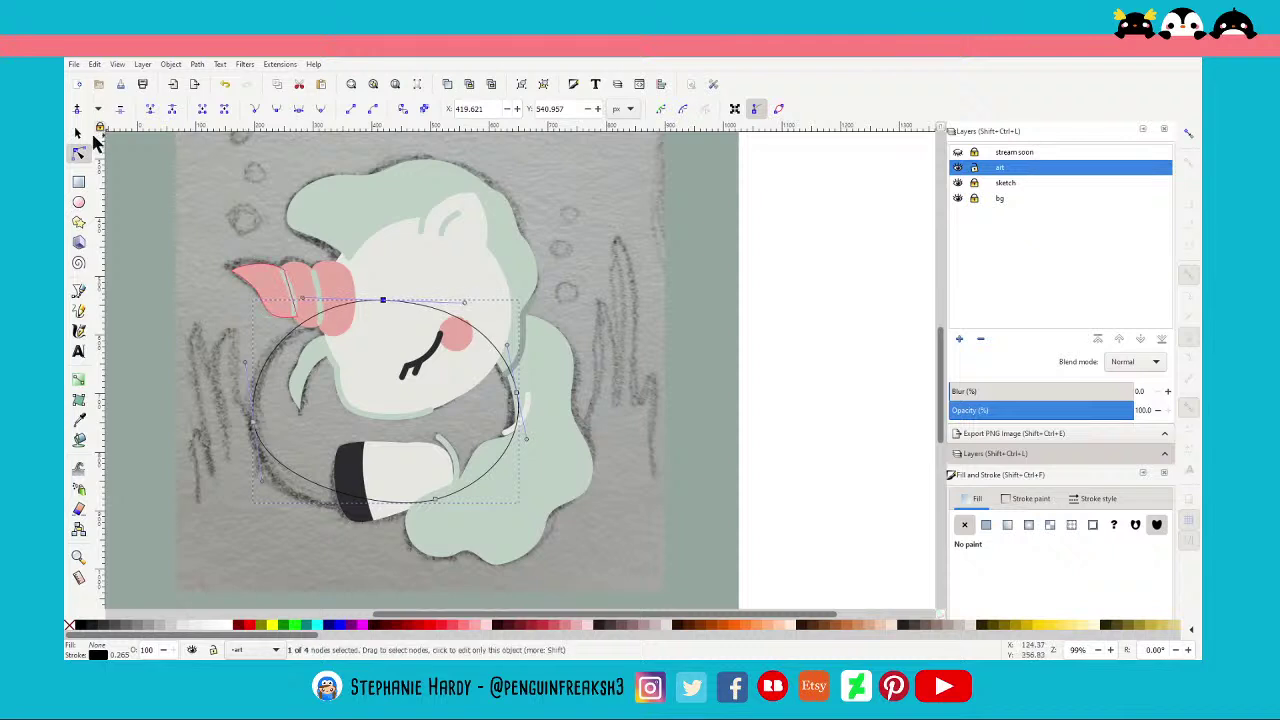
key("End")
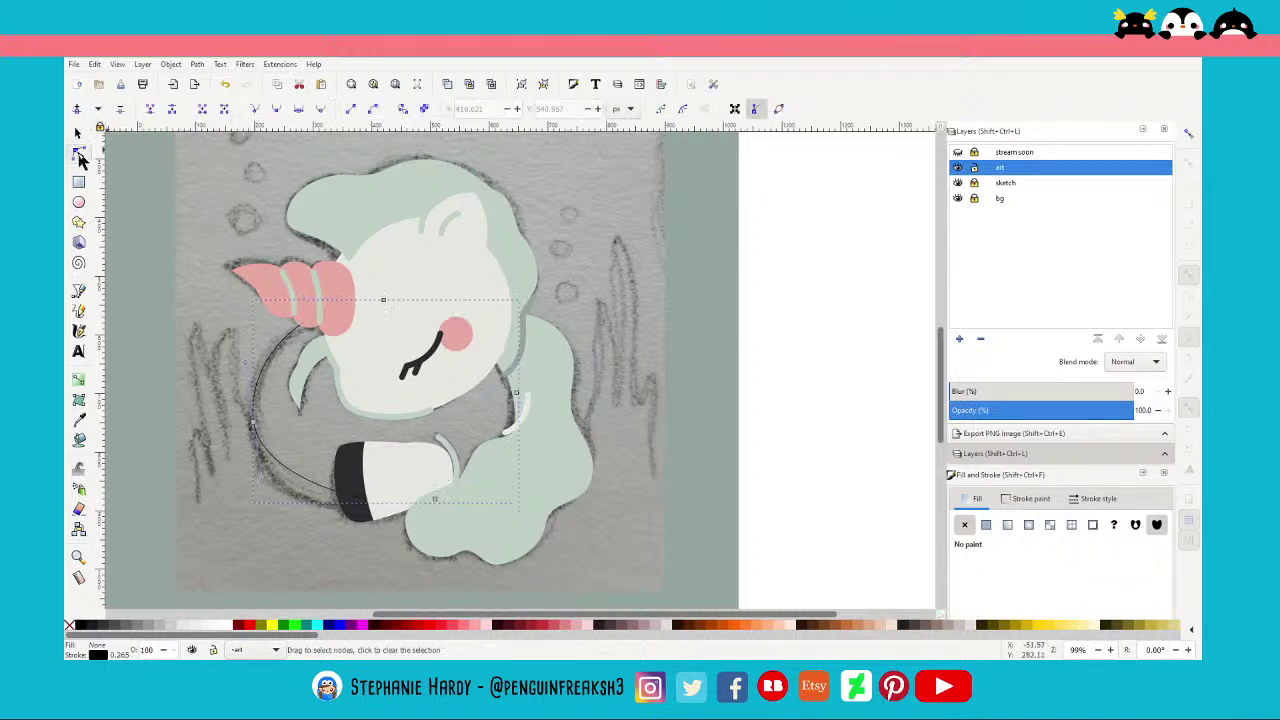
Drag the ellipse's bottom node and curve so the arc follows the sketch ring
left_click(435, 499)
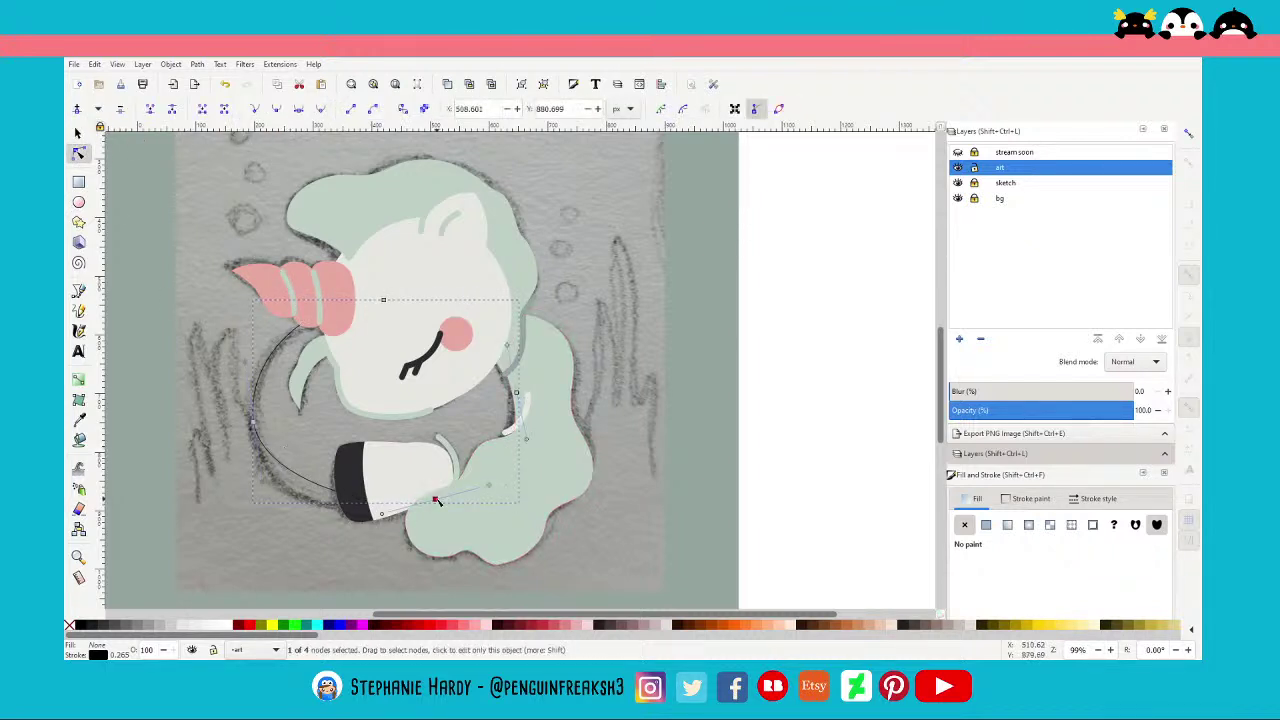
left_click_drag(435, 499, 468, 509)
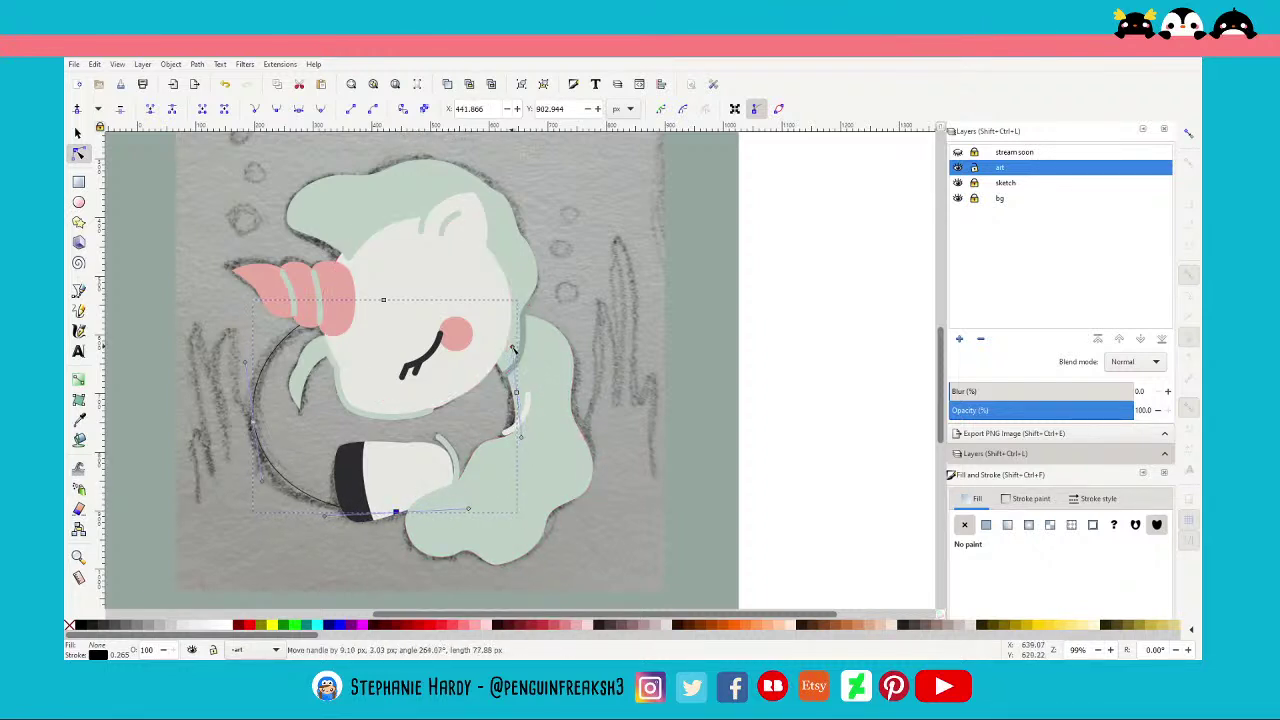
left_click_drag(516, 393, 517, 404)
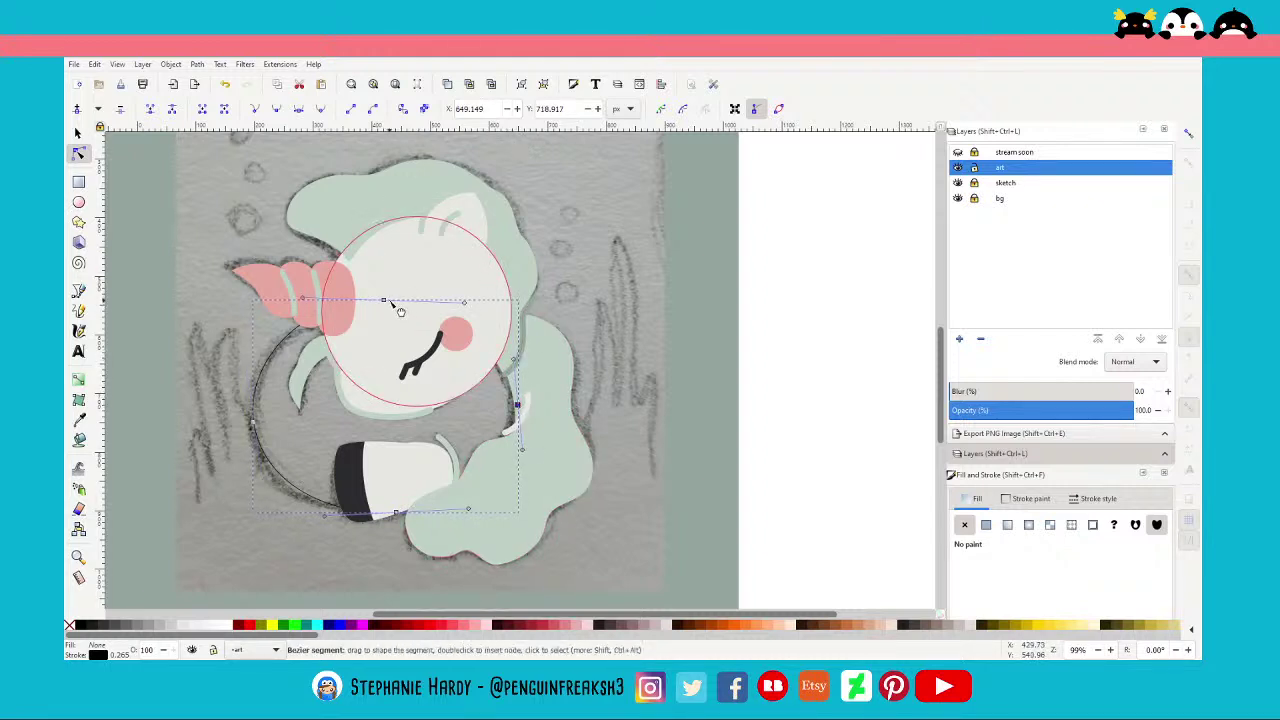
left_click_drag(466, 304, 466, 300)
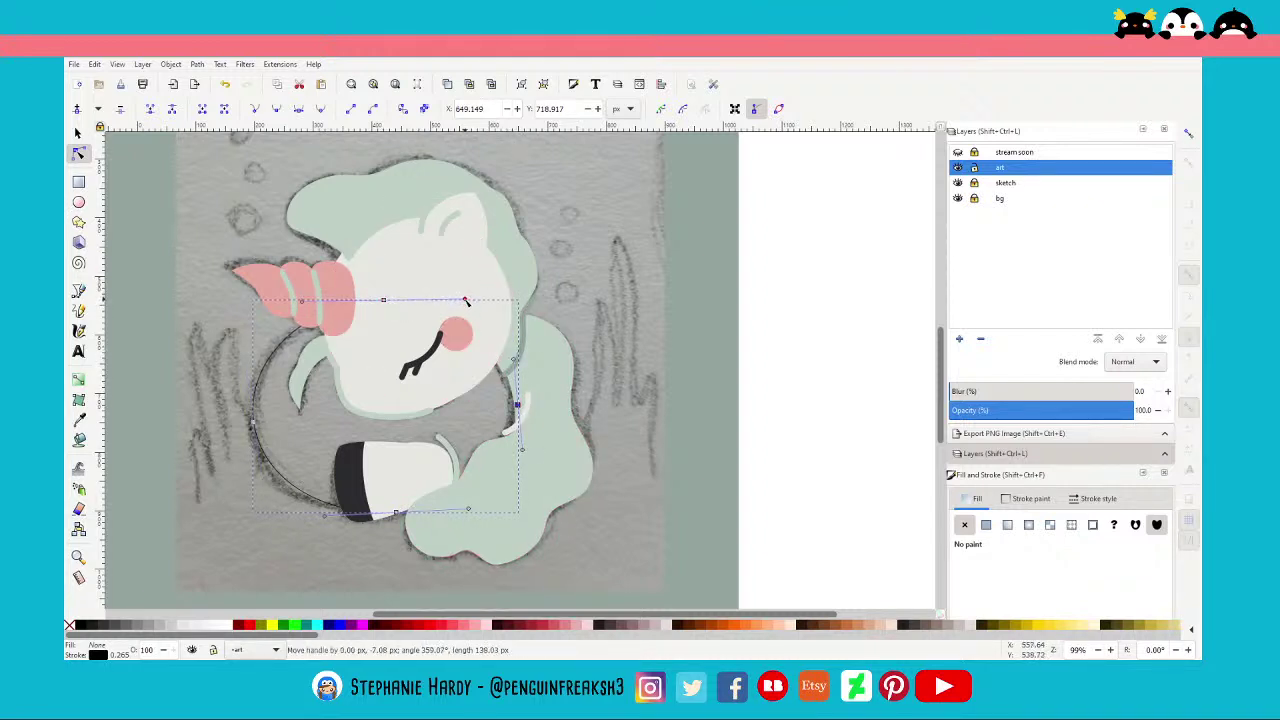
left_click(78, 132)
Fill the curved body path with the head's cream off-white, then select the mint mane and nearby stroke
key("Escape")
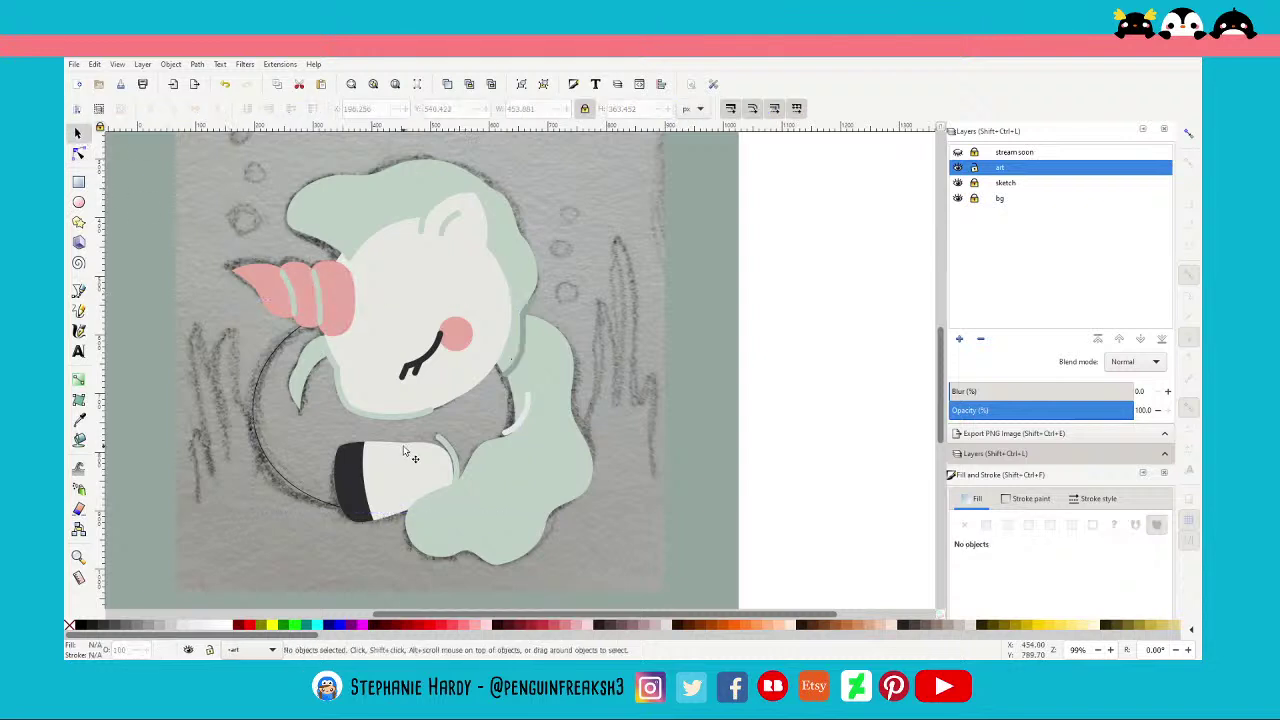
left_click(276, 468)
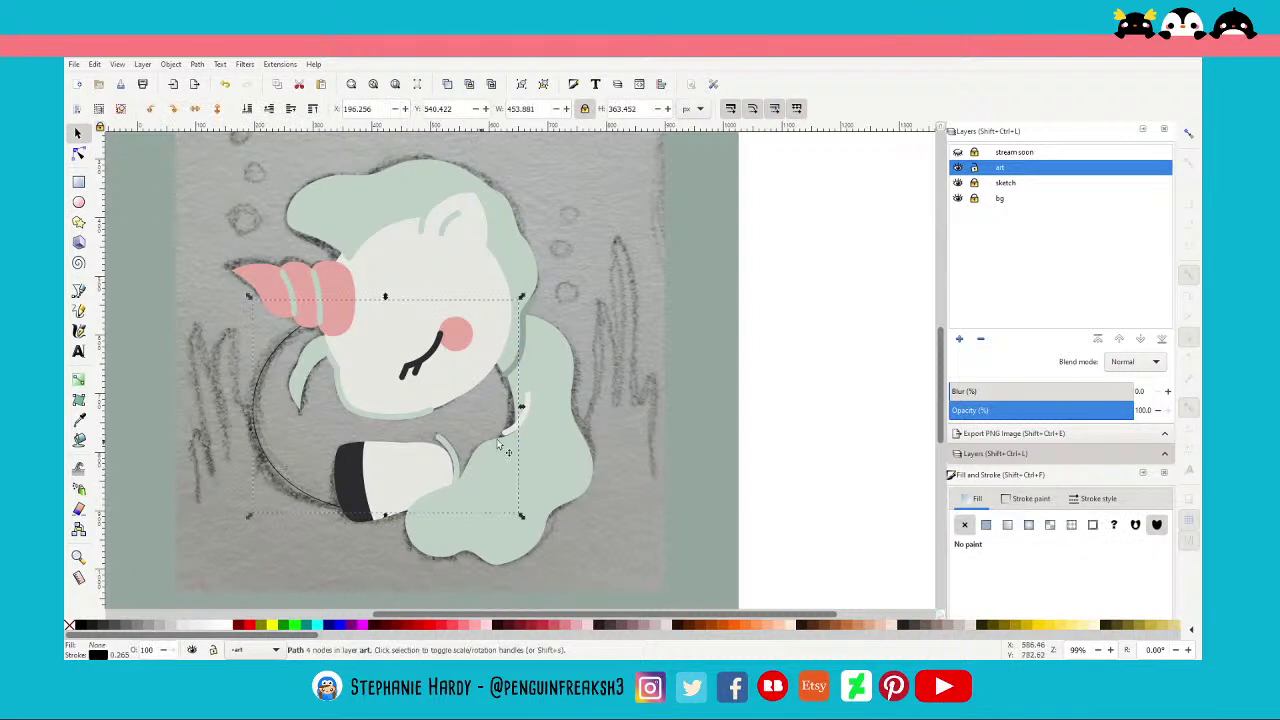
left_click(986, 524)
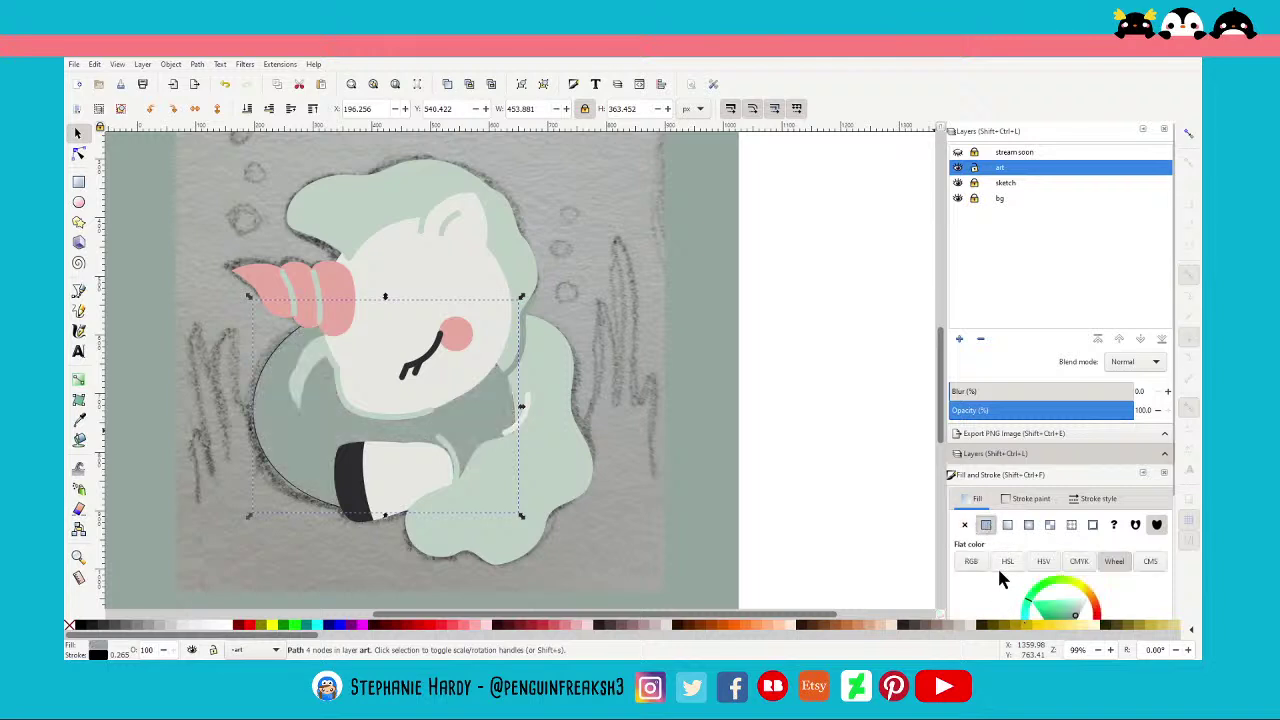
key("d")
left_click(400, 330)
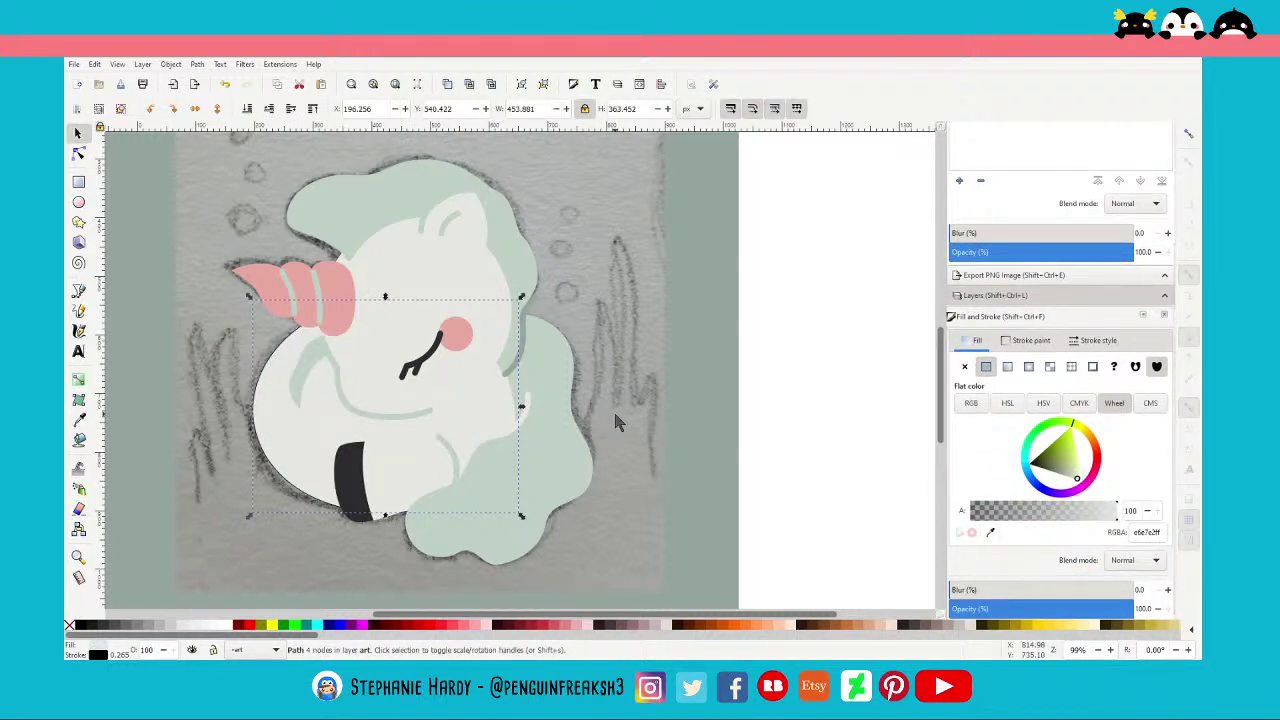
left_click(539, 265)
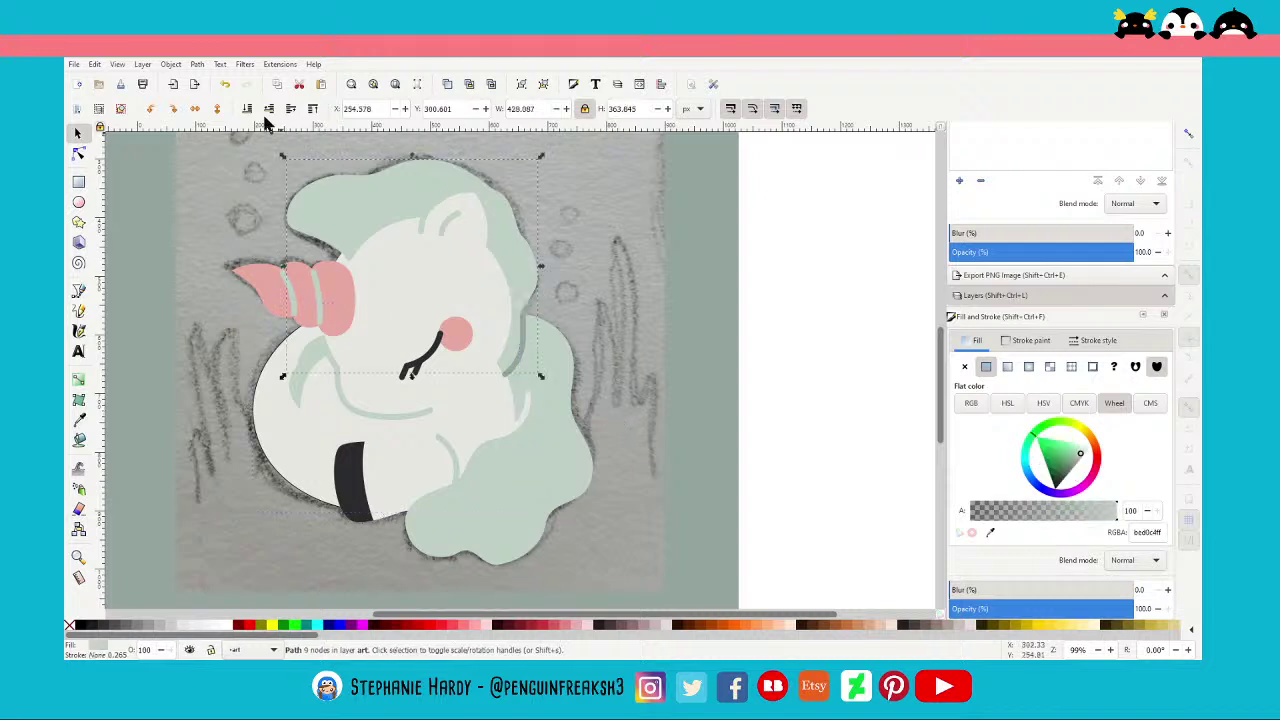
left_click(513, 335)
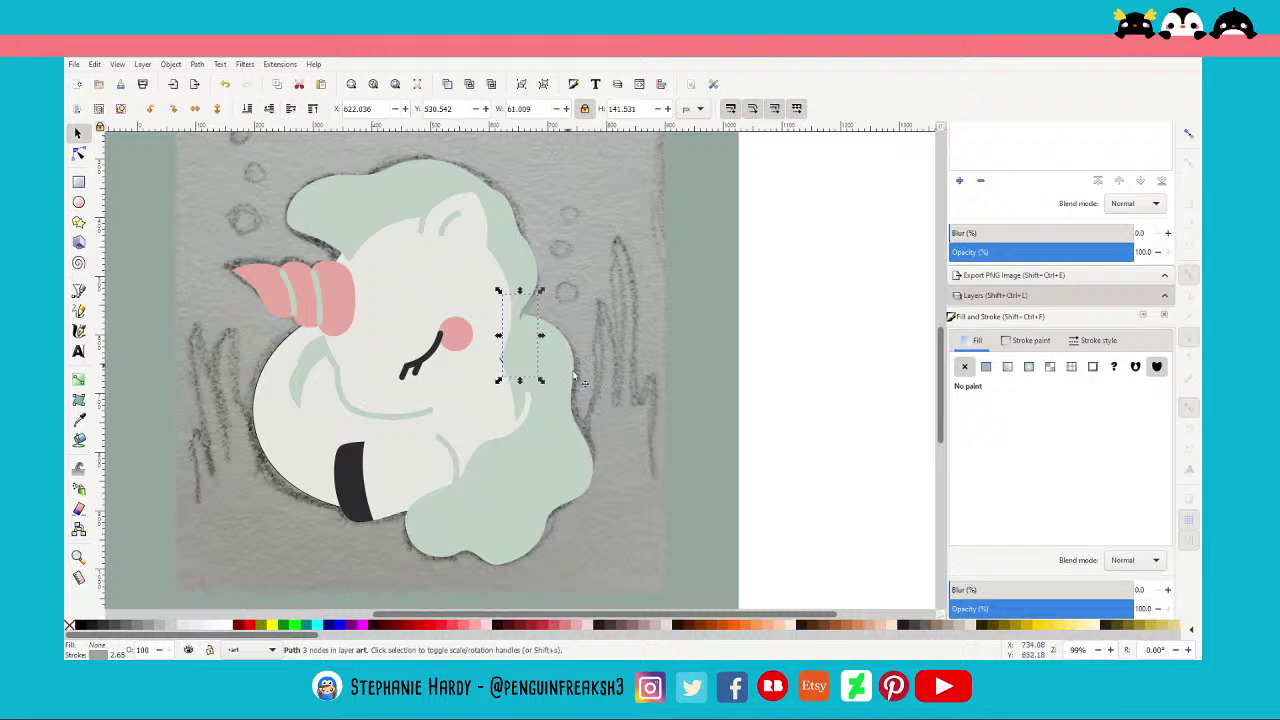
Lower the mint tail behind the body and keep the small mint stroke above it
key("Tab")
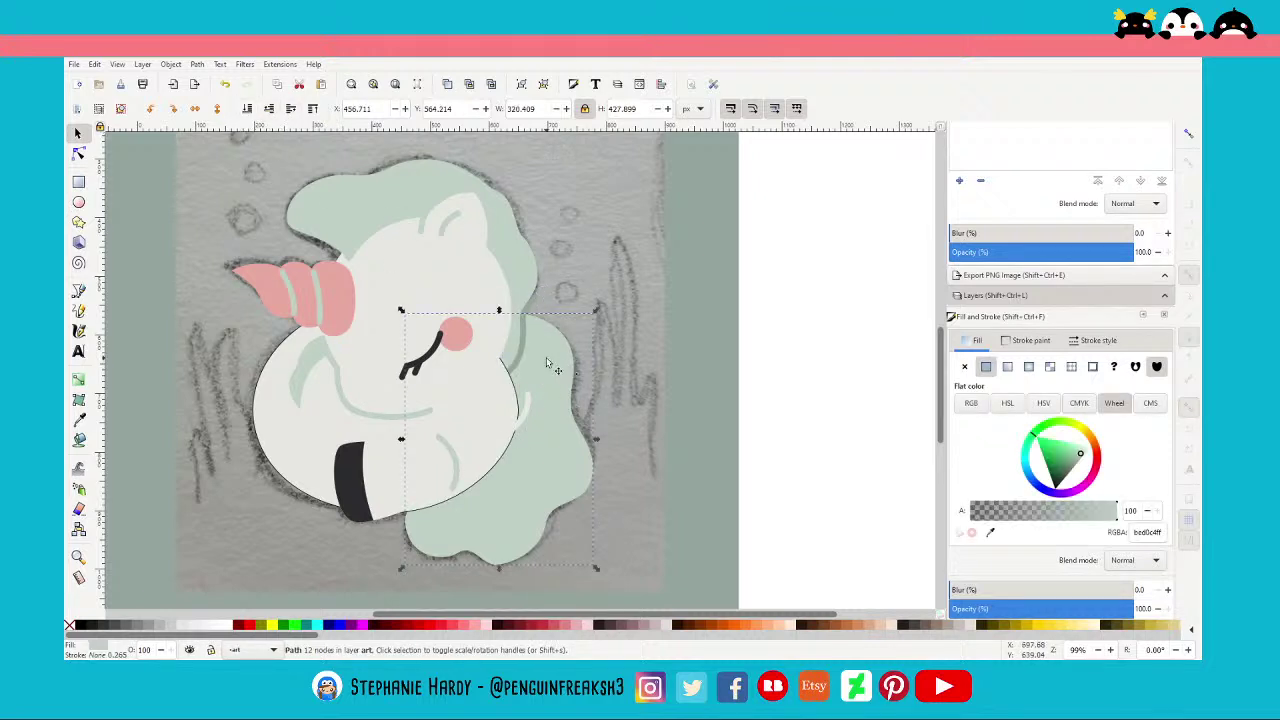
left_click(290, 108)
left_click(290, 108)
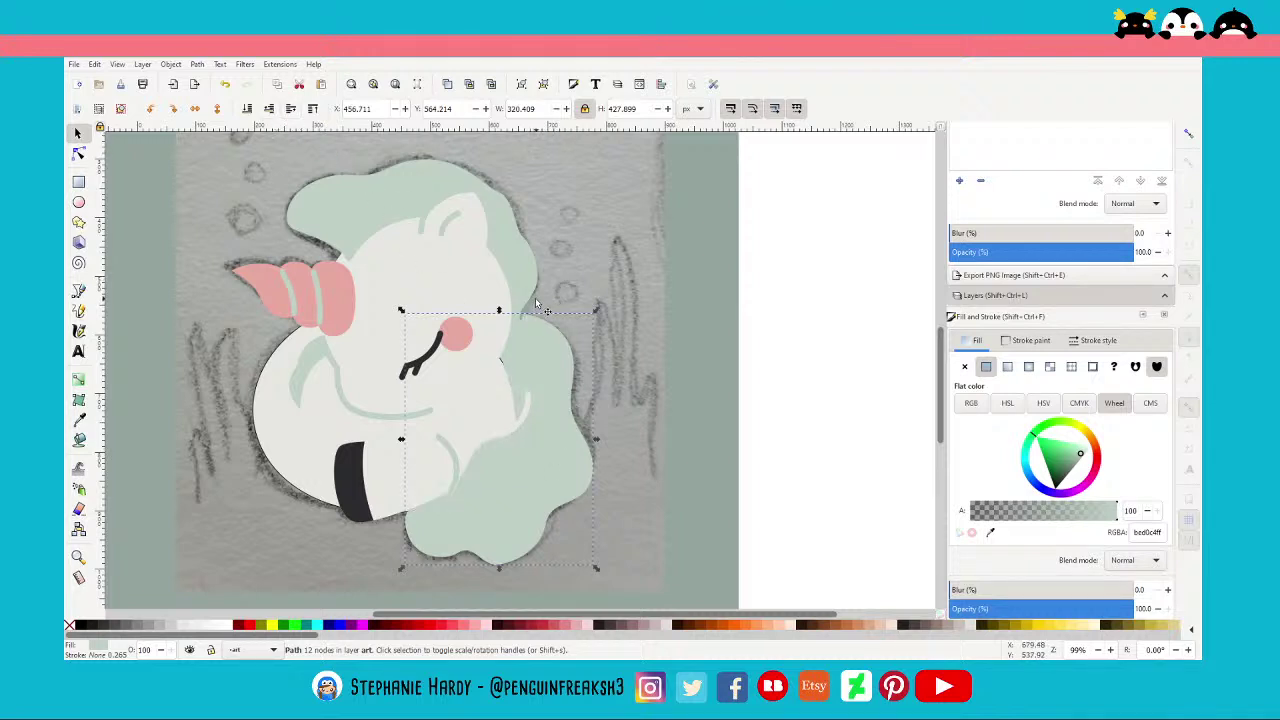
left_click(537, 303)
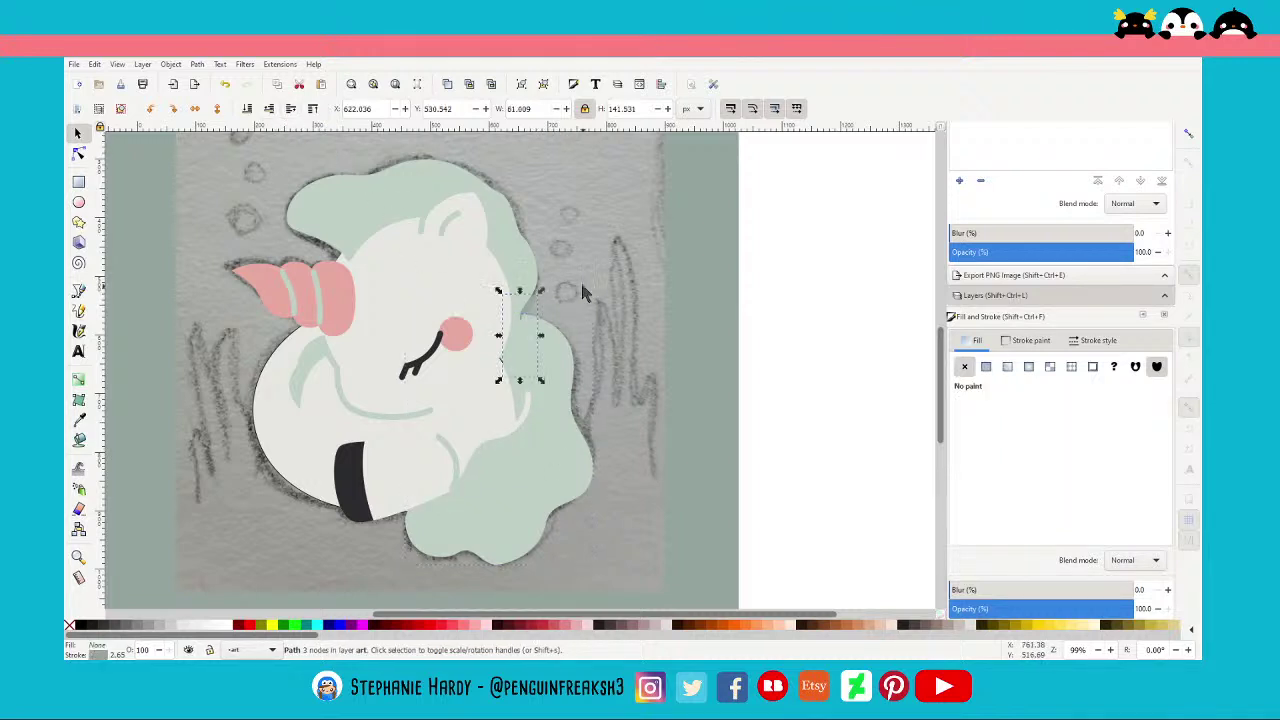
left_click(289, 110)
Lower the bottle's white part beneath the mint tail
left_click(390, 497)
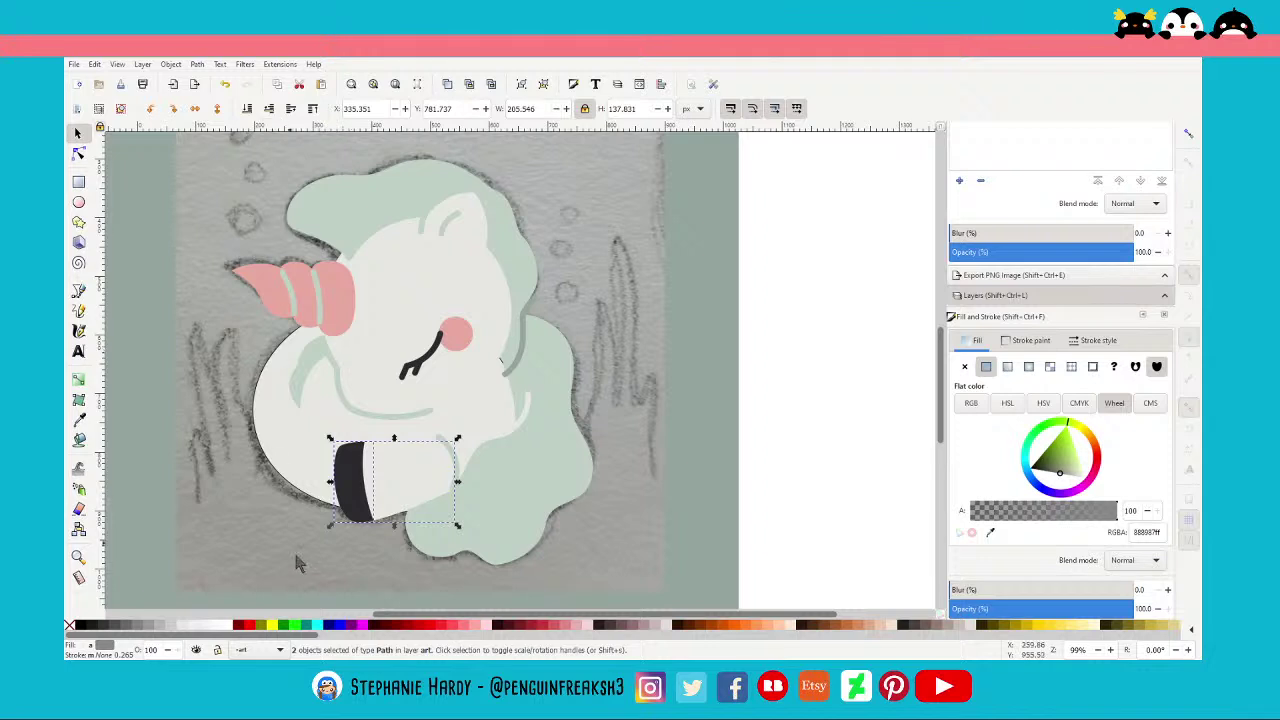
left_click(345, 556)
left_click(404, 484)
left_click(290, 108)
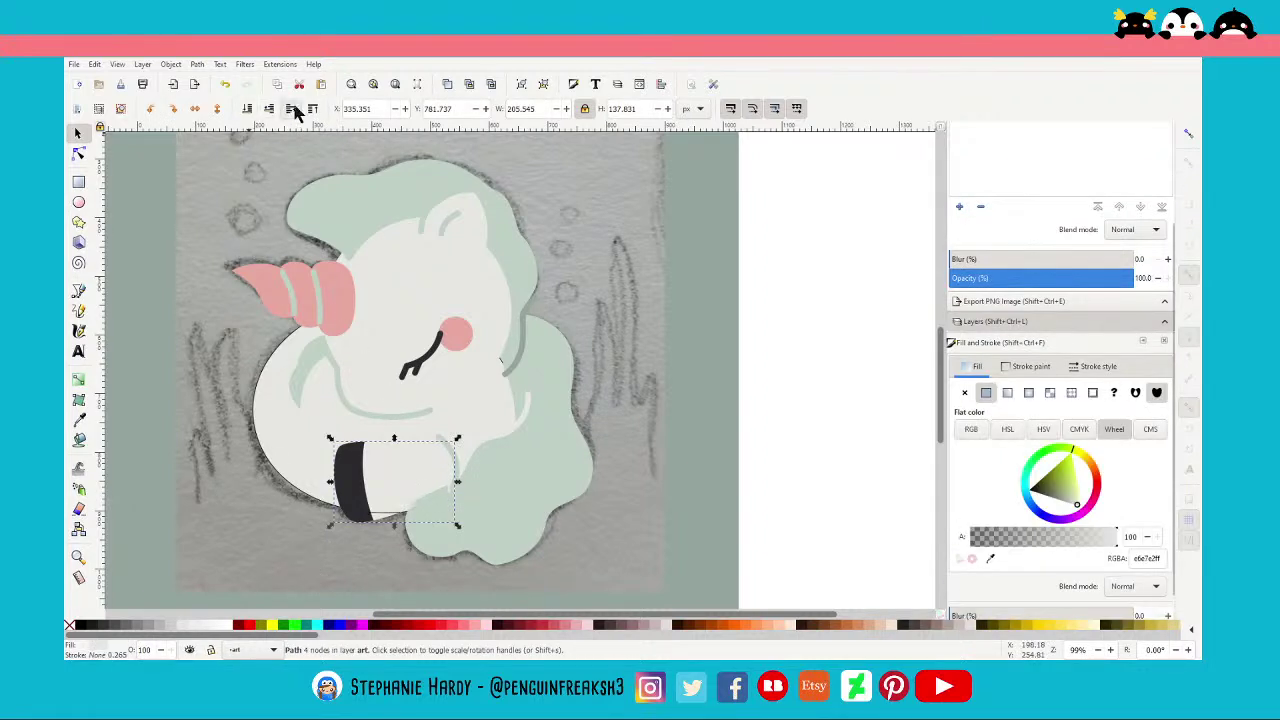
left_click(527, 540)
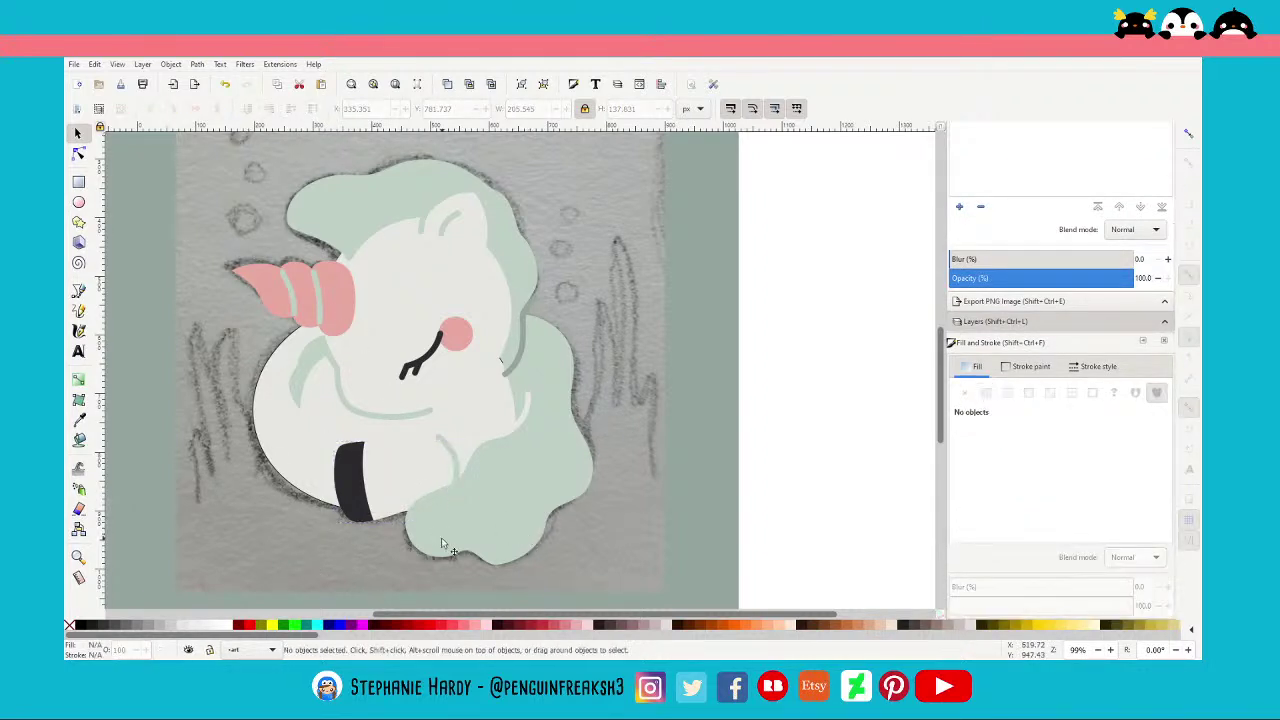
scroll(441, 540, "up", 1, "ctrl")
Adjust the bottle white shape's node tucked under the tail
left_click(78, 154)
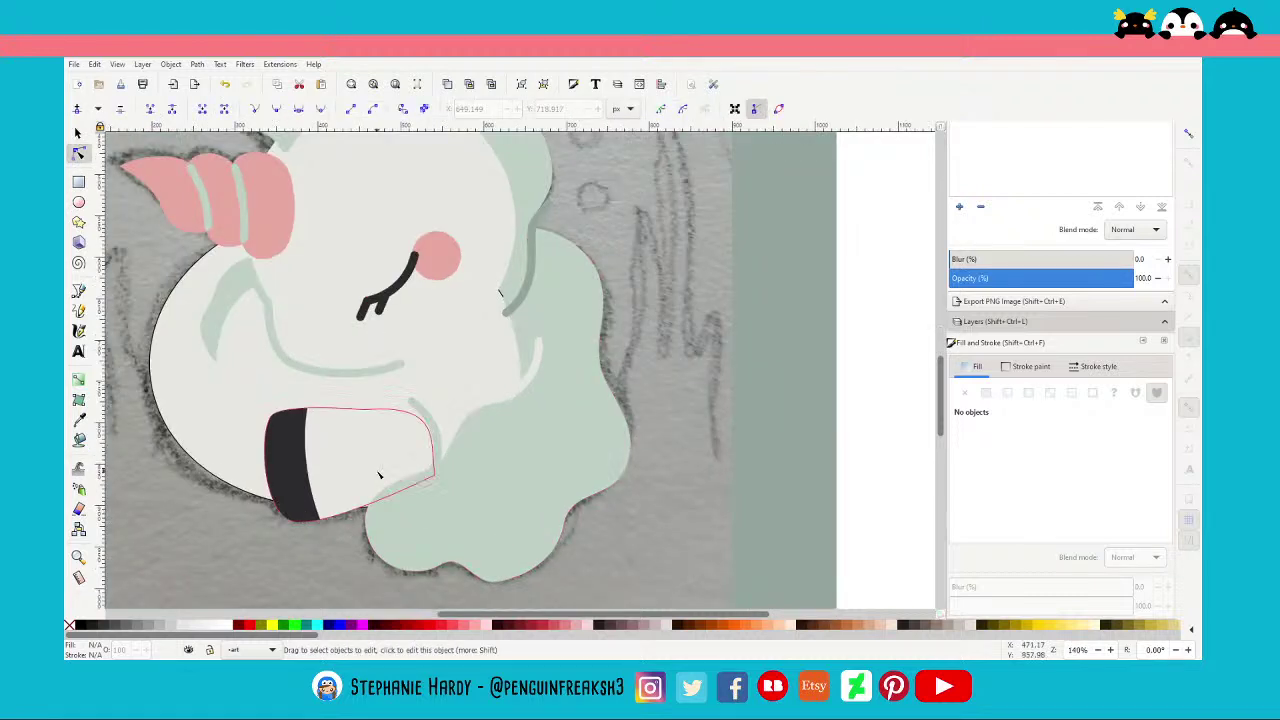
left_click(376, 472)
left_click(436, 478)
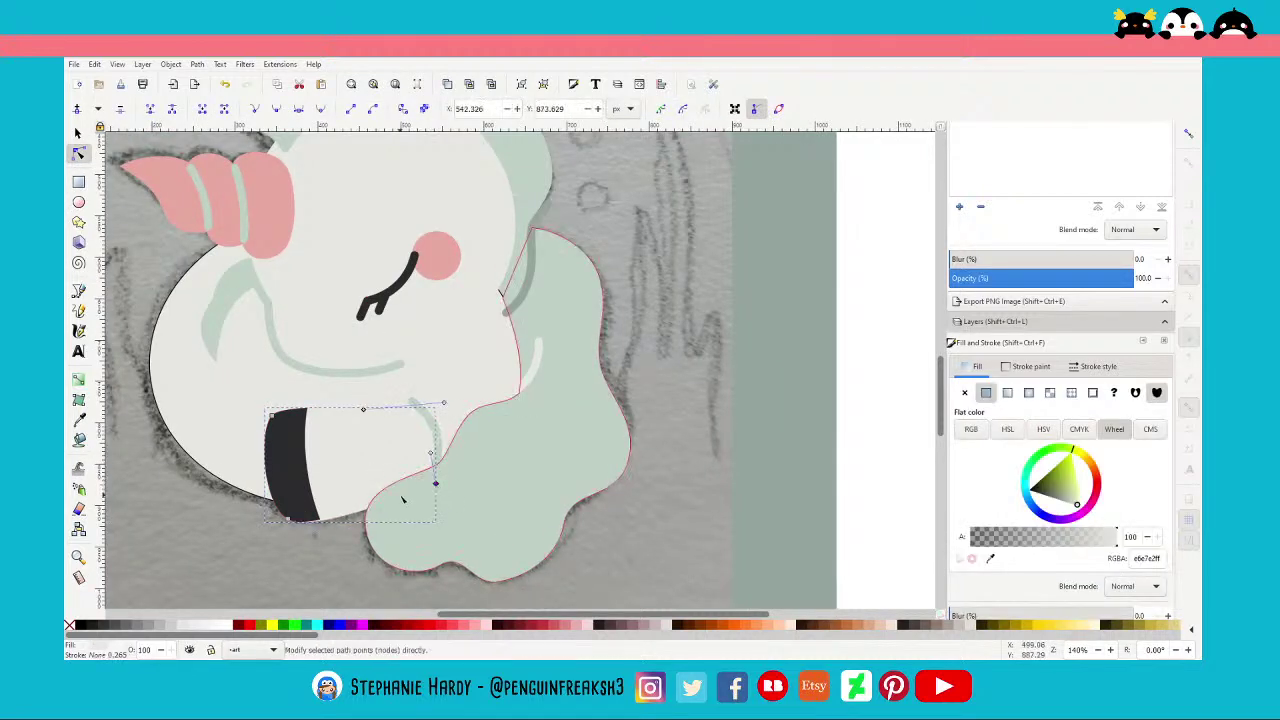
key("Escape")
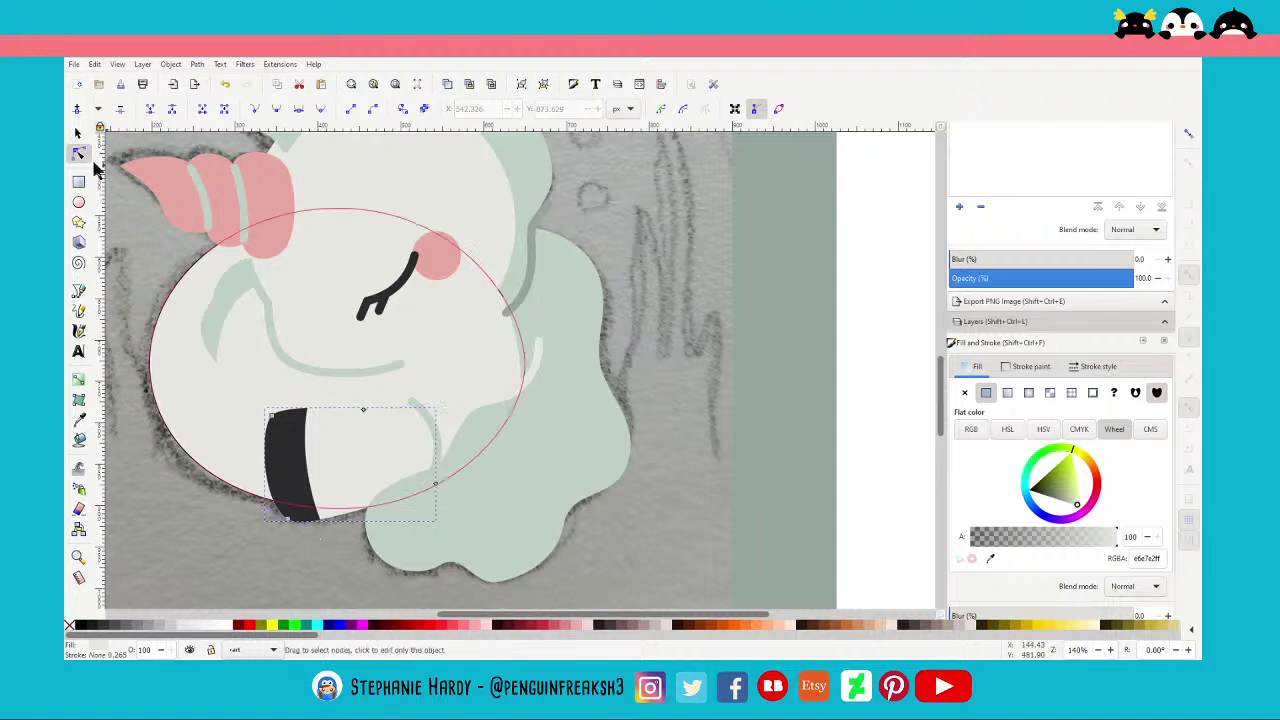
left_click(78, 133)
key("Escape")
scroll(288, 505, "down", 2, "ctrl")
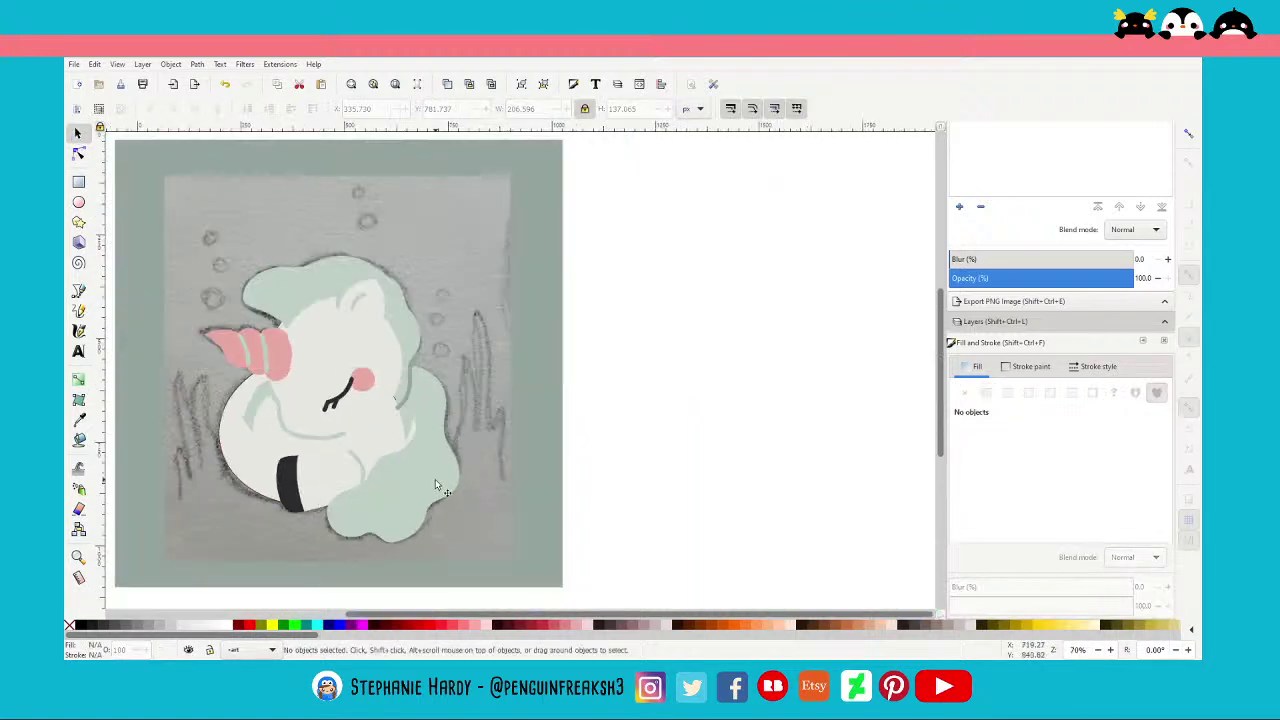
scroll(418, 410, "up", 4, "ctrl")
Adjust the mint tail's node beside the cheek
key("n")
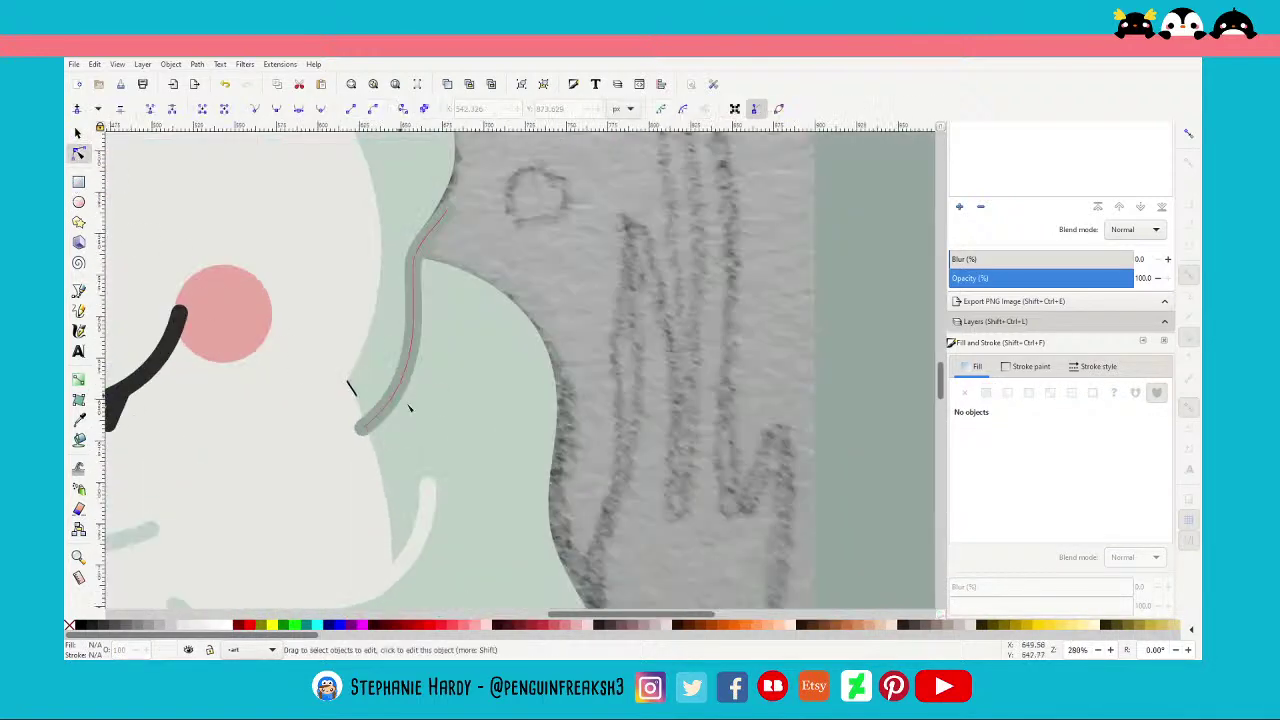
left_click(350, 385)
left_click(351, 388)
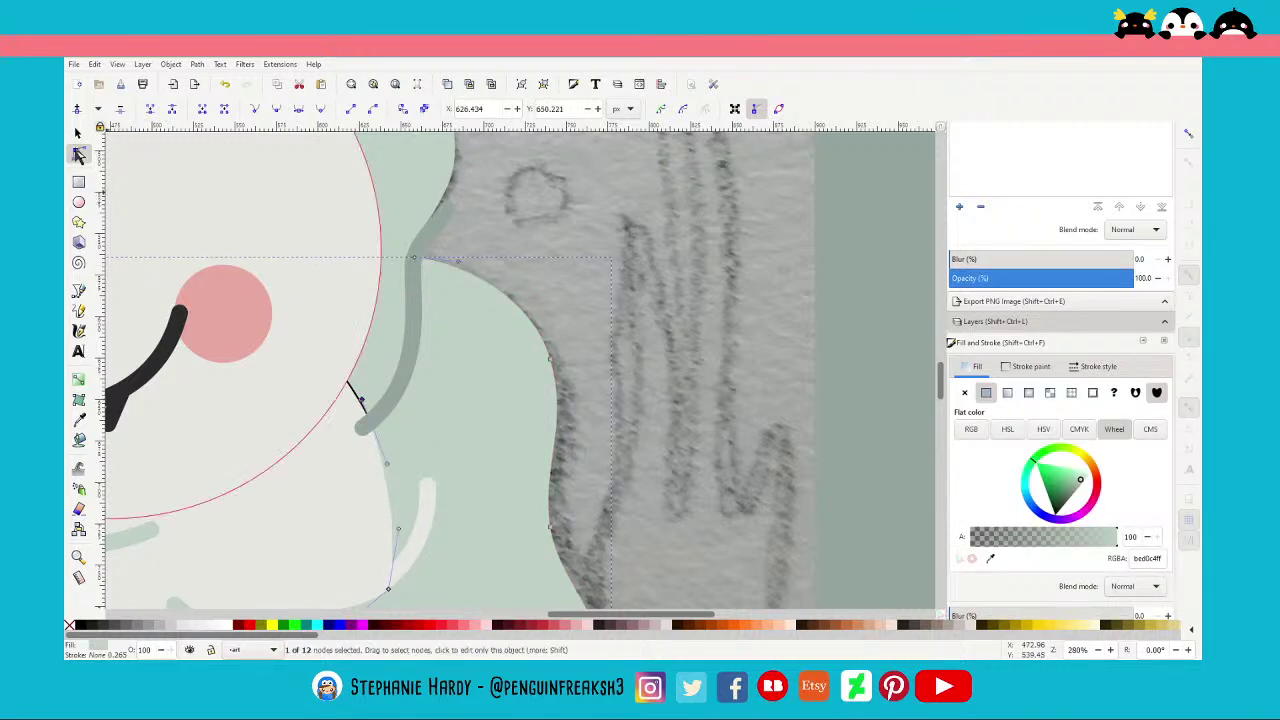
key("s")
key("Escape")
scroll(598, 385, "down", 2, "ctrl")
scroll(563, 409, "down", 1)
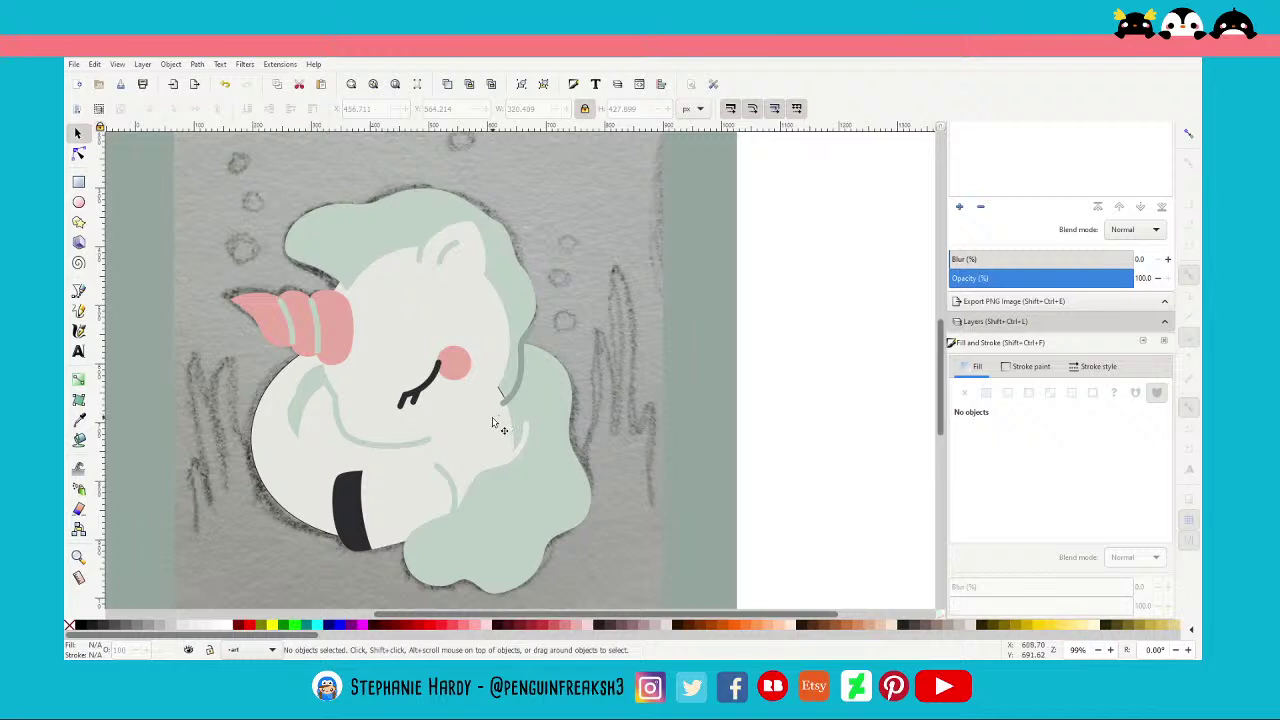
scroll(492, 424, "down", 1)
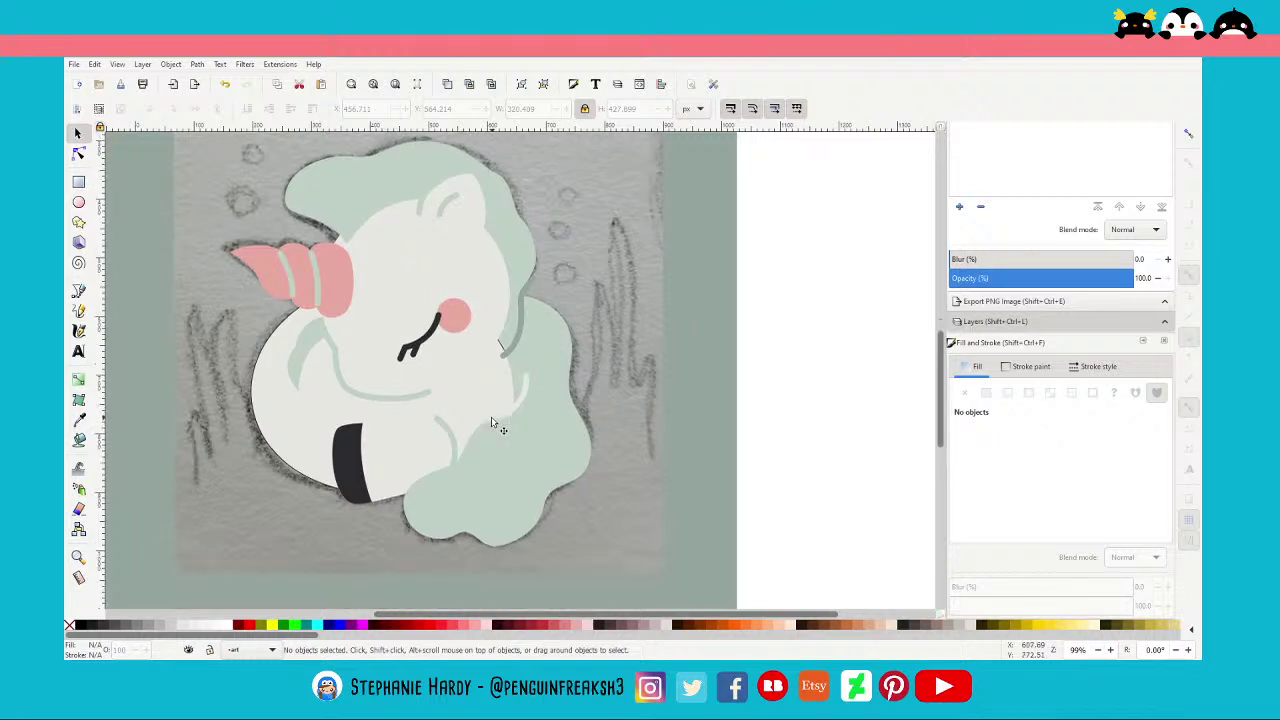
Remove the cream body's black outline by setting its stroke to none
left_click(279, 440)
left_click(1030, 366)
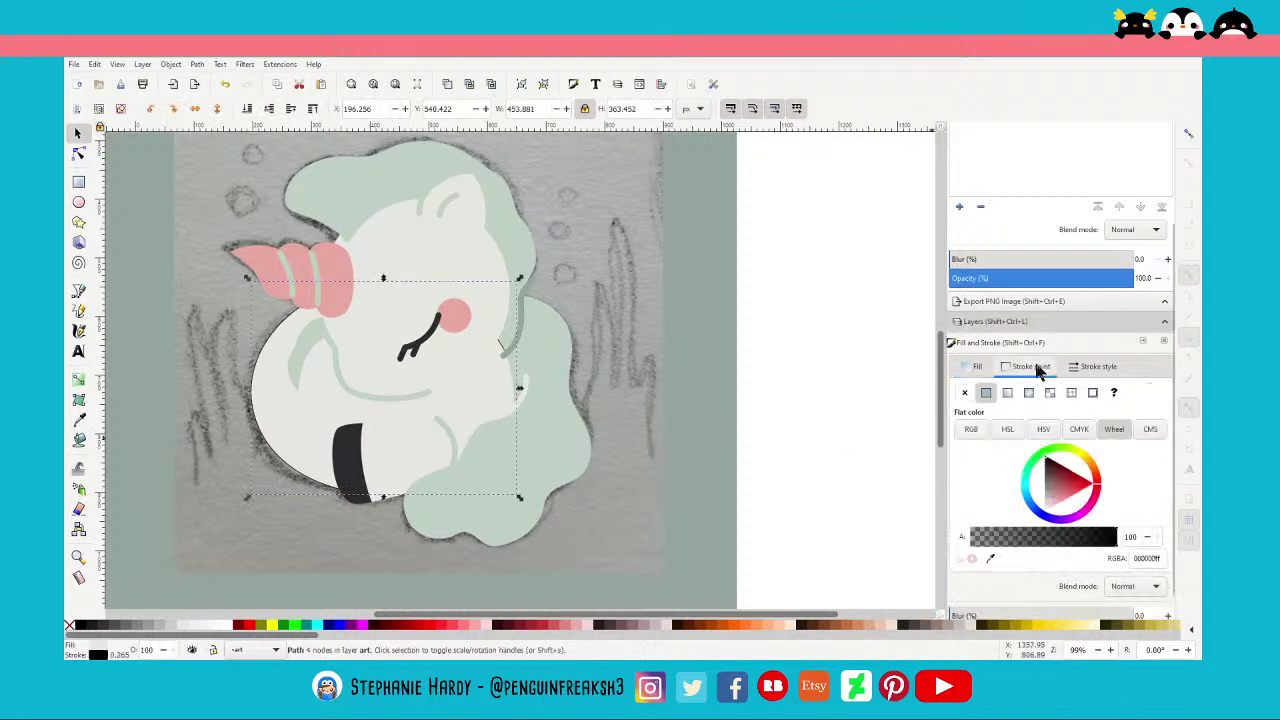
left_click(966, 393)
key("Escape")
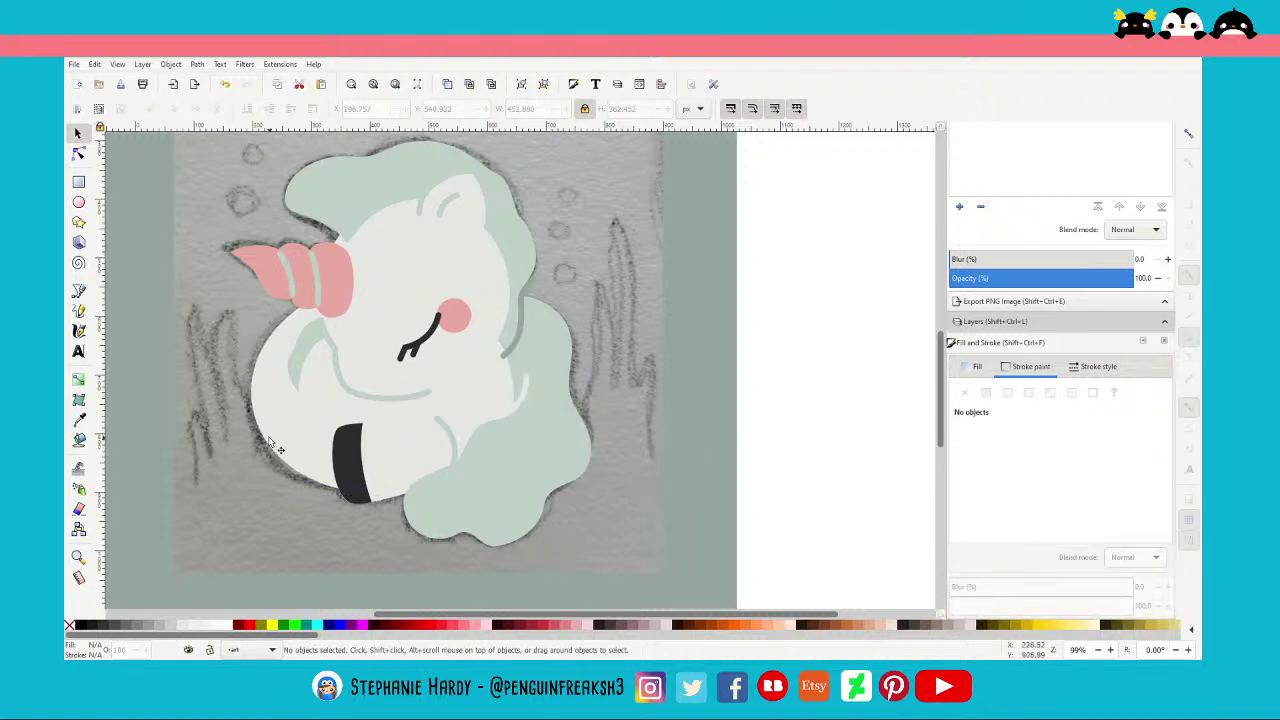
scroll(280, 448, "down", 1, "ctrl")
scroll(351, 447, "up", 3, "ctrl")
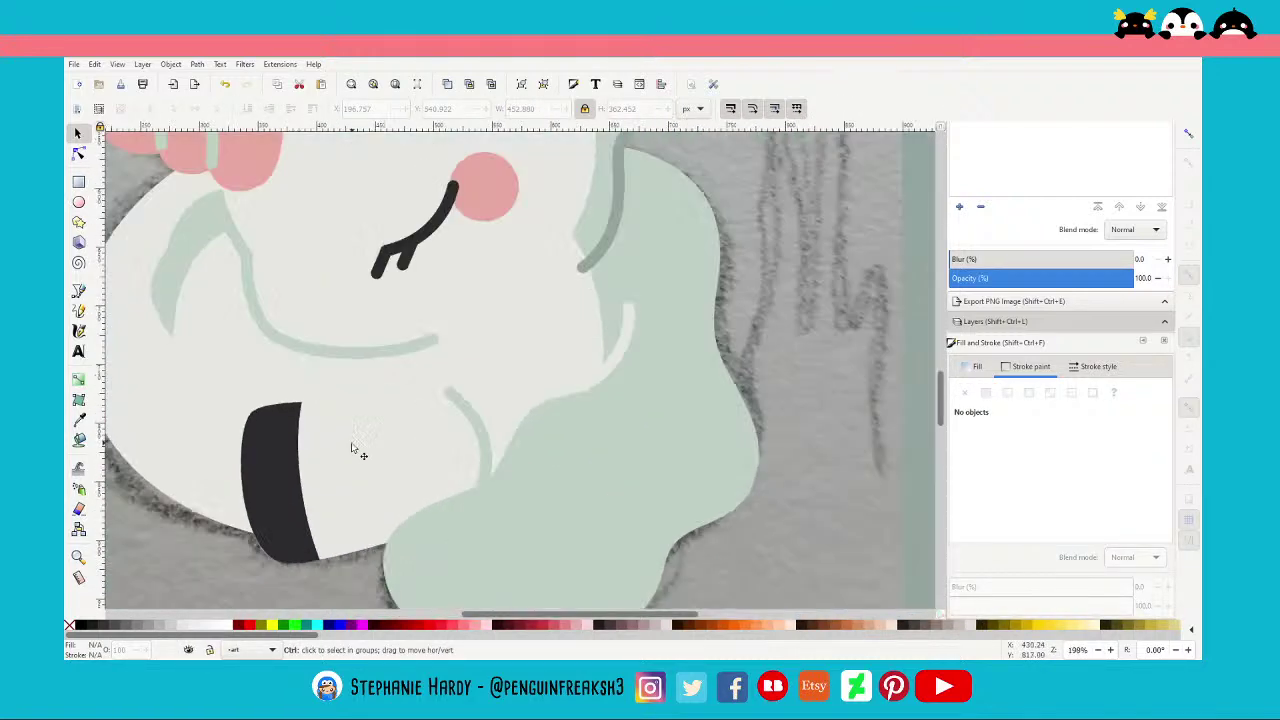
Move the small dark stroke onto the bottle's black cap and stretch it into a long horizontal bar
left_click(406, 265)
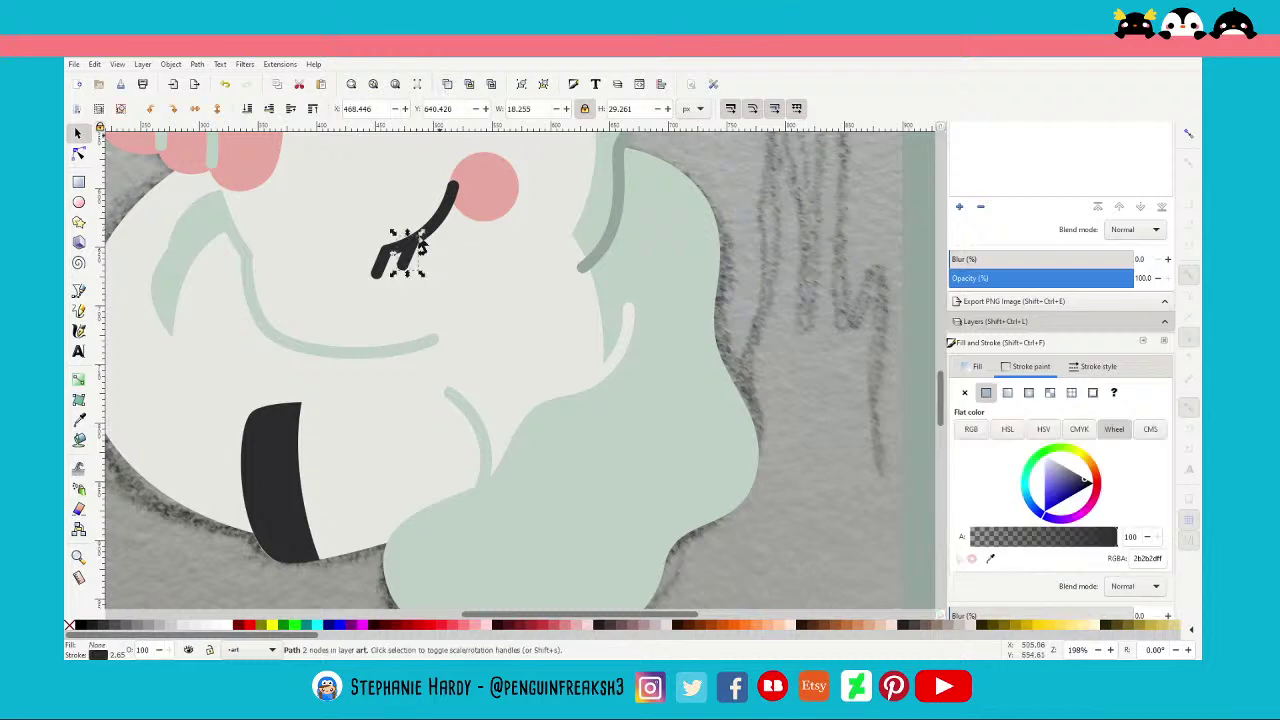
mouse_move(400, 266)
left_mouse_down()
mouse_move(309, 386)
mouse_move(257, 378)
left_mouse_up()
scroll(309, 400, "up", 4, "ctrl")
left_click(78, 153)
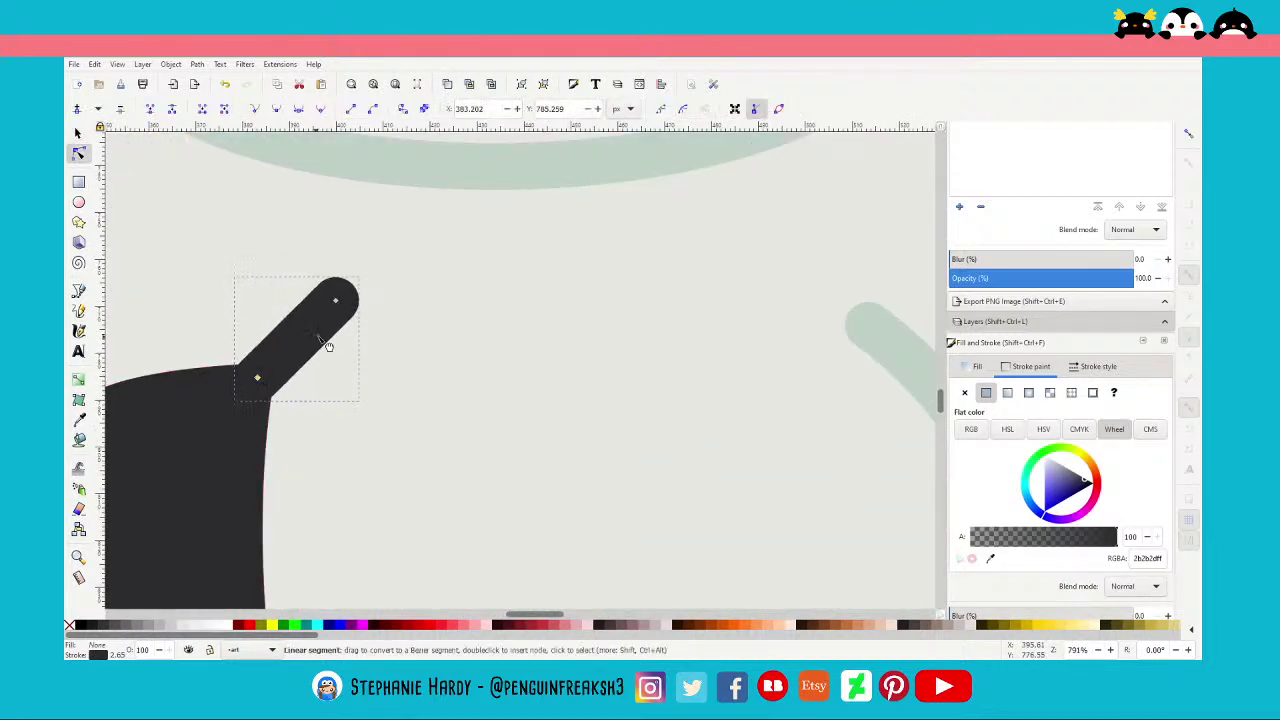
left_click_drag(335, 300, 541, 371)
left_click_drag(257, 378, 256, 390)
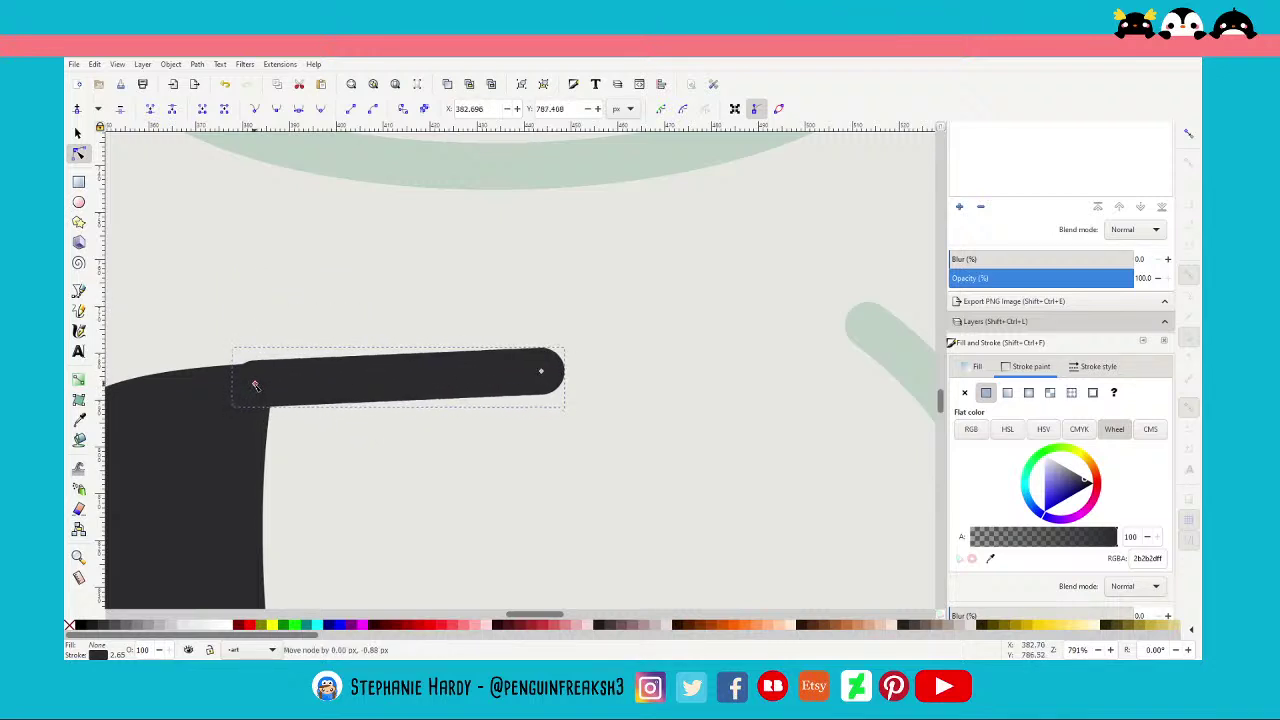
scroll(385, 378, "down", 3)
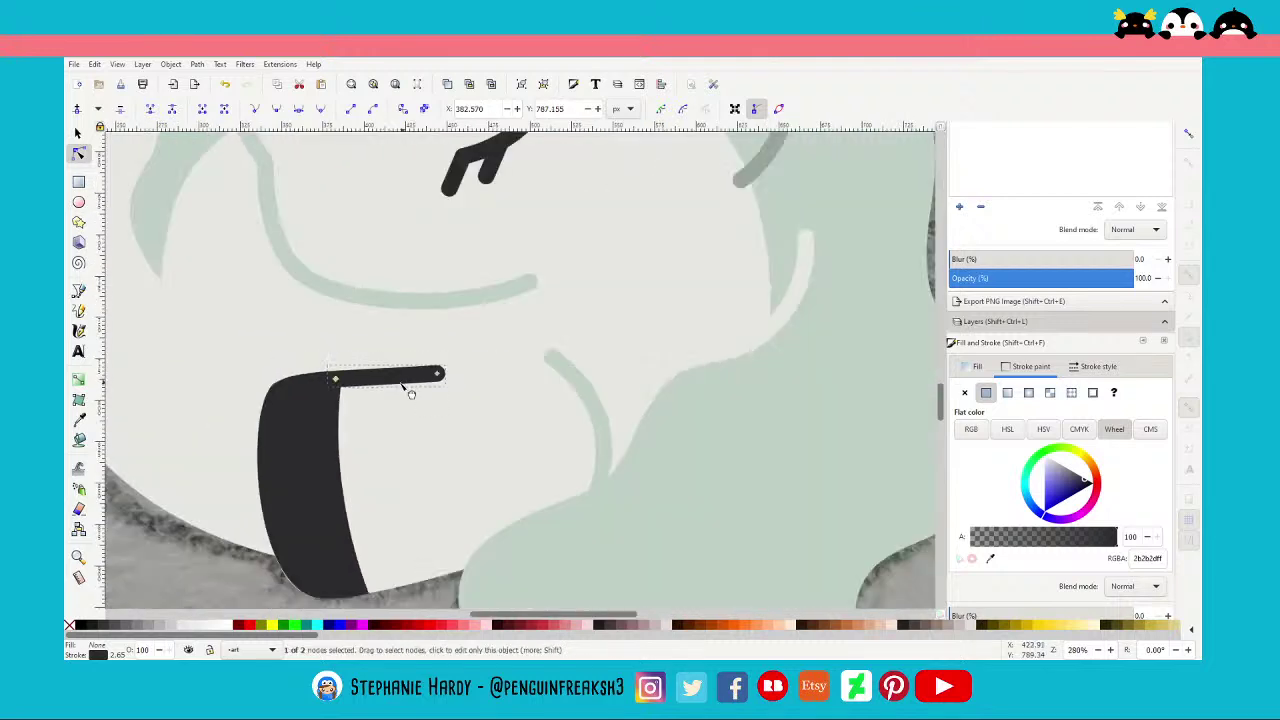
key("s")
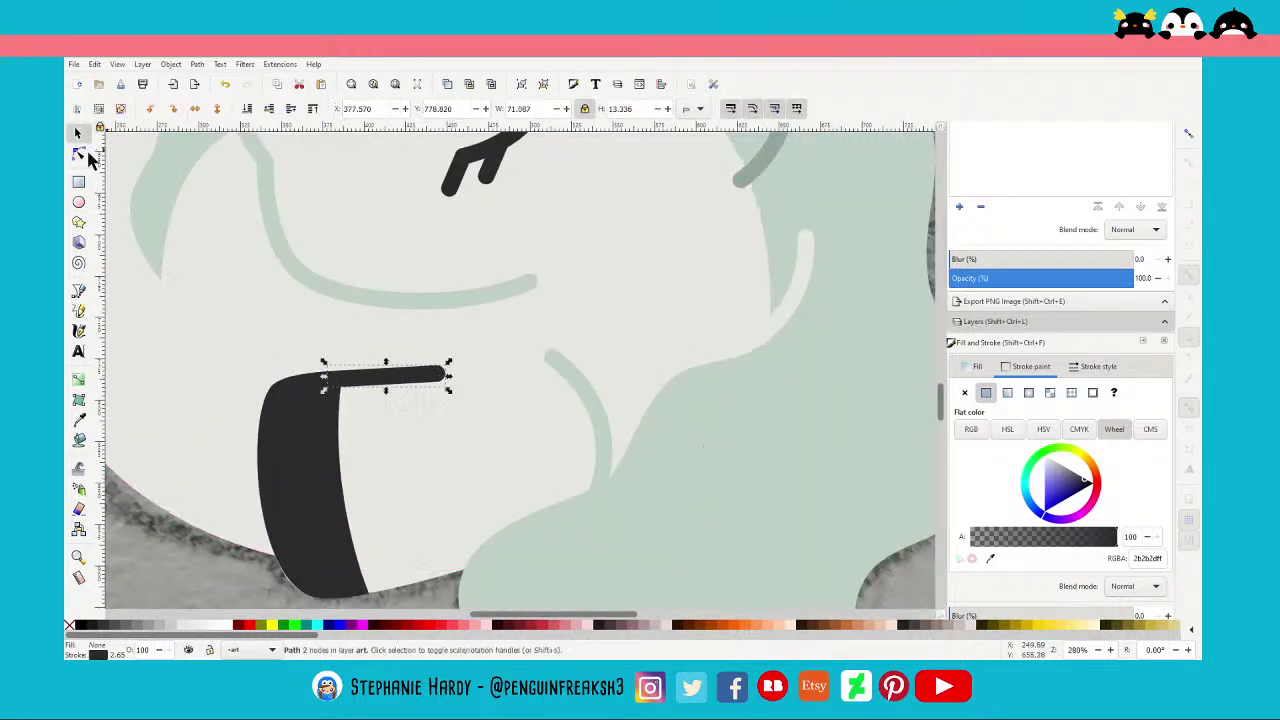
key("Escape")
scroll(310, 434, "down", 3)
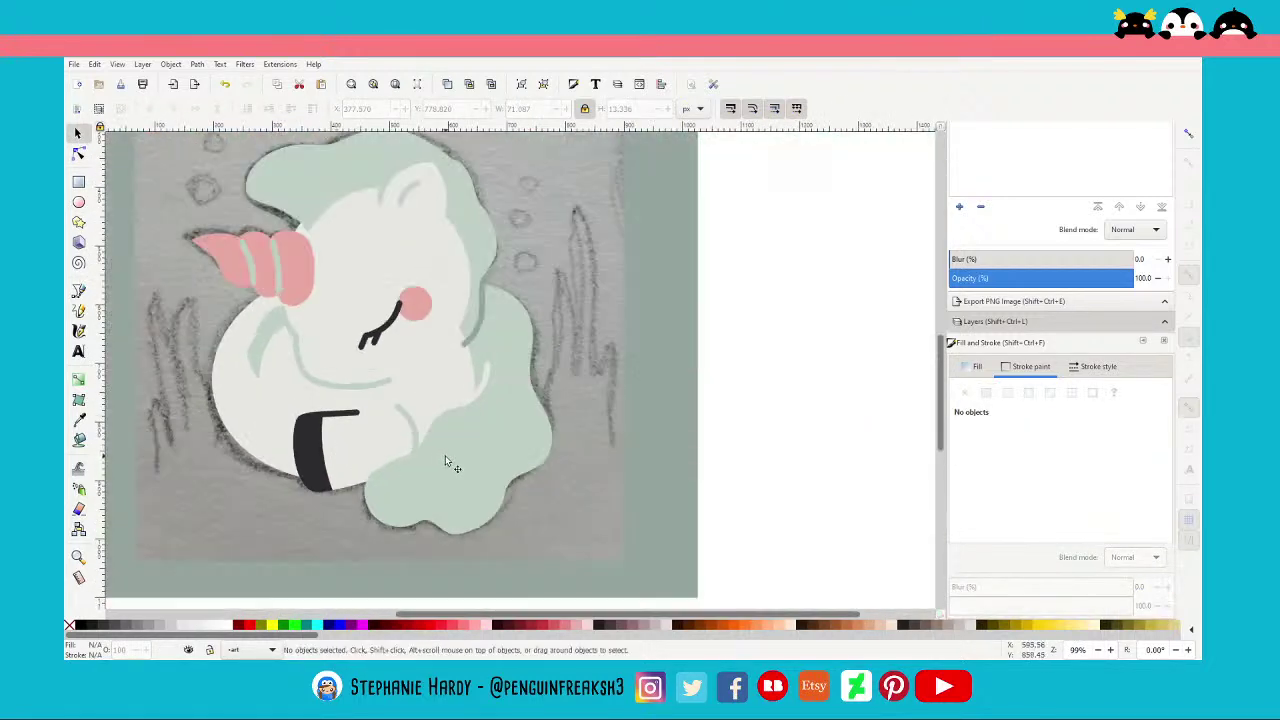
scroll(590, 461, "up", 1)
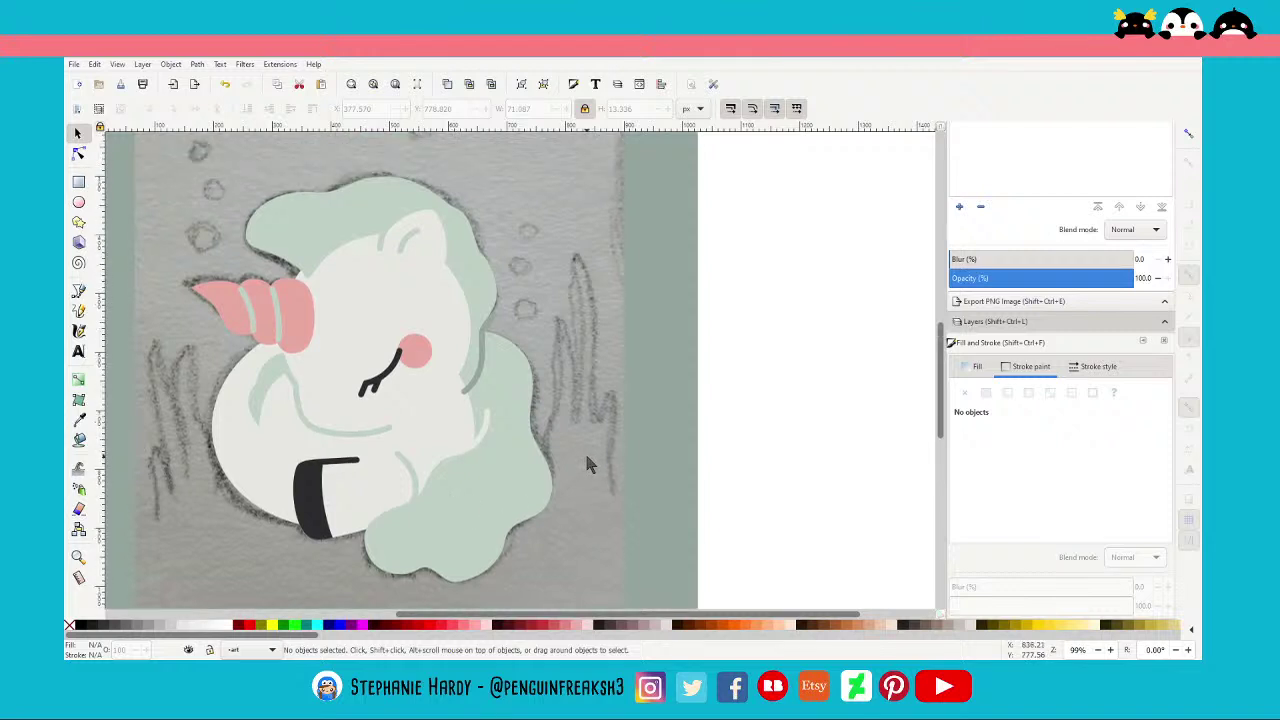
scroll(587, 451, "up", 1)
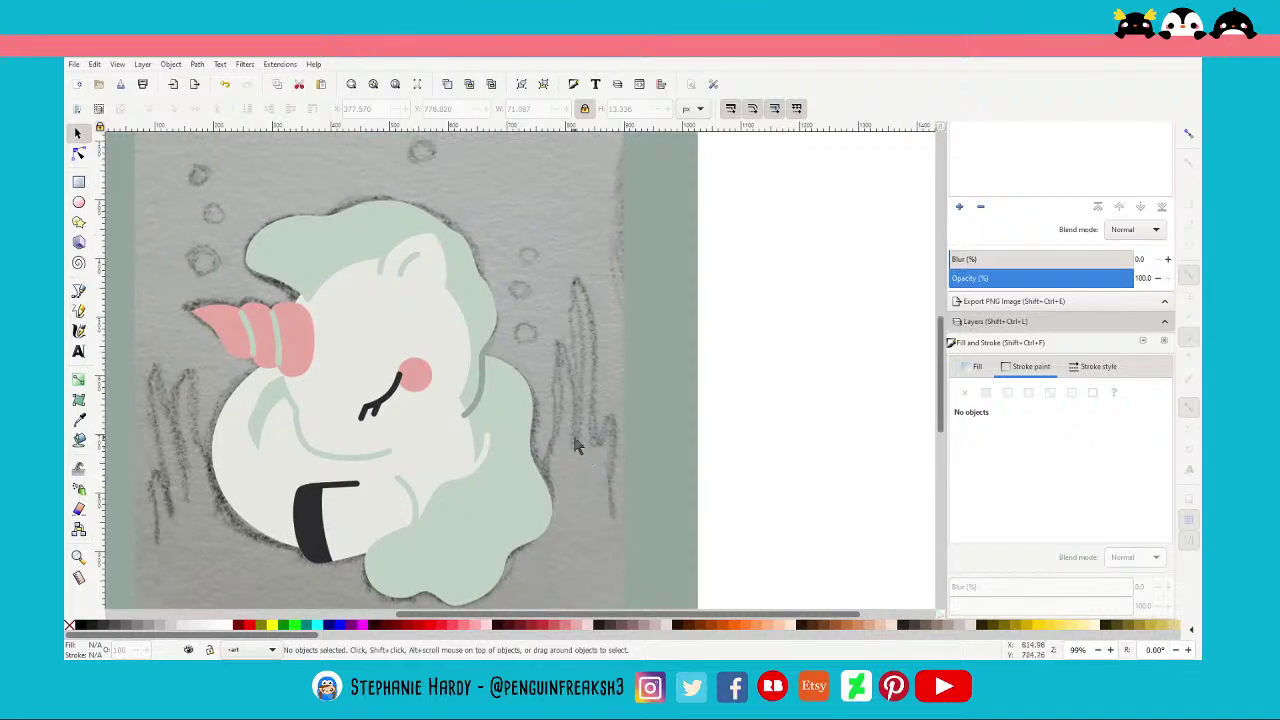
scroll(532, 410, "down", 1)
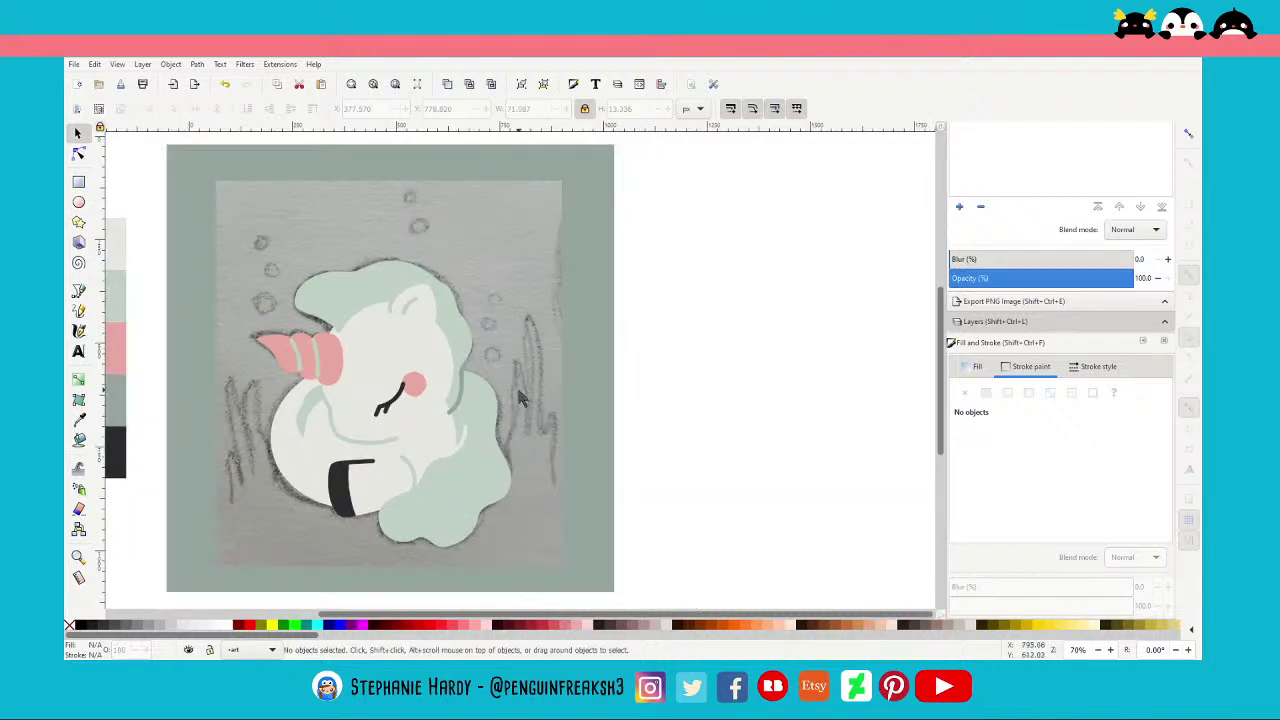
Raise the mint mane's top curve and push its top-right bump and right edge outward
scroll(460, 278, "up", 2)
left_click(78, 153)
left_click(357, 277)
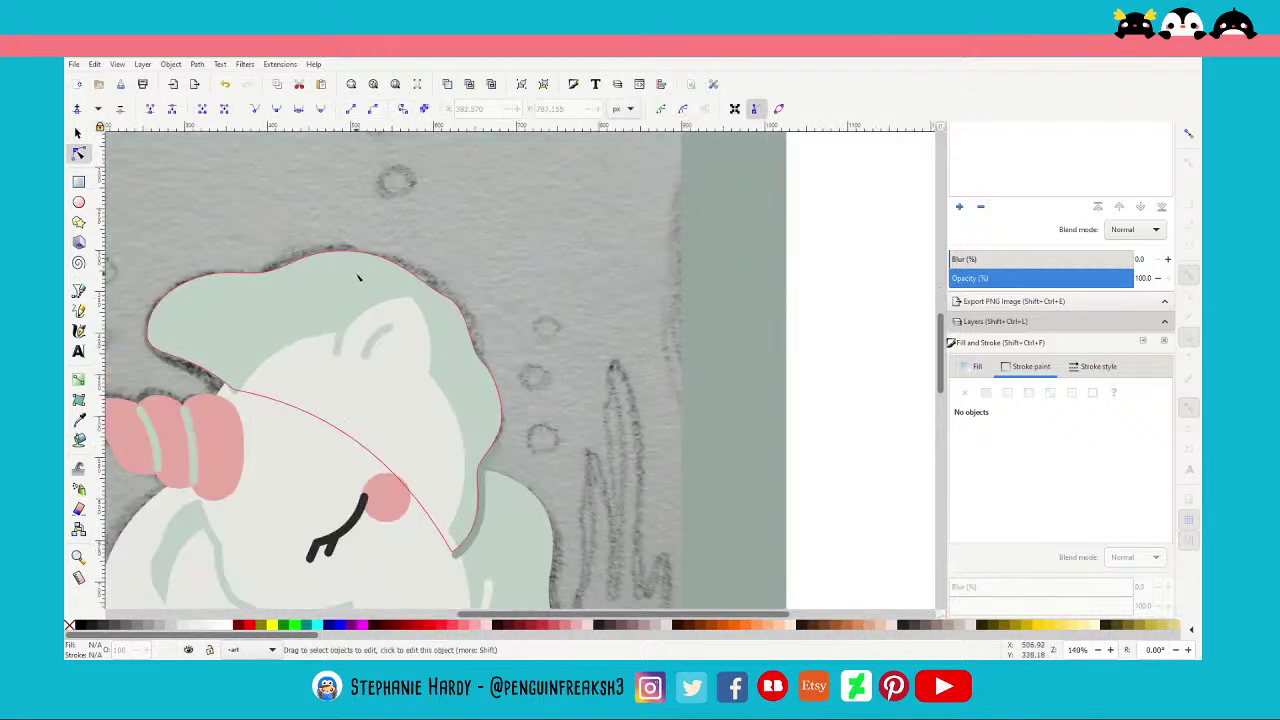
left_click_drag(343, 249, 343, 240)
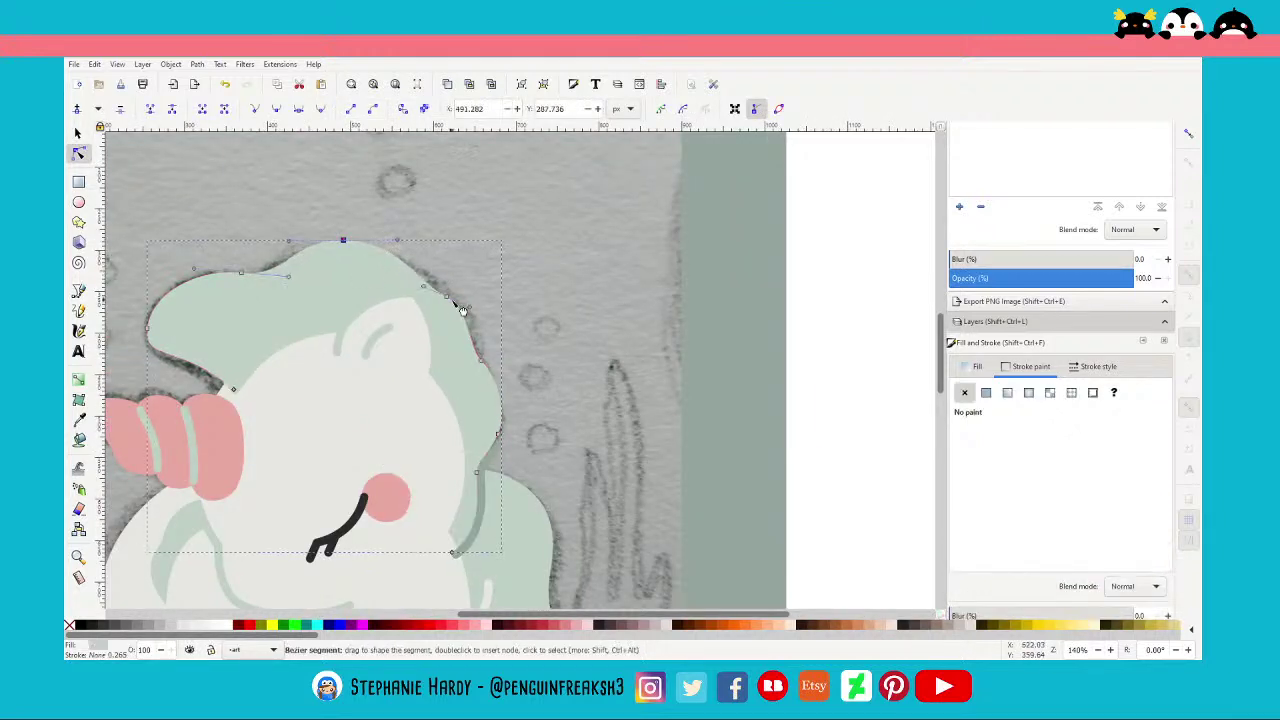
left_click_drag(447, 296, 451, 288)
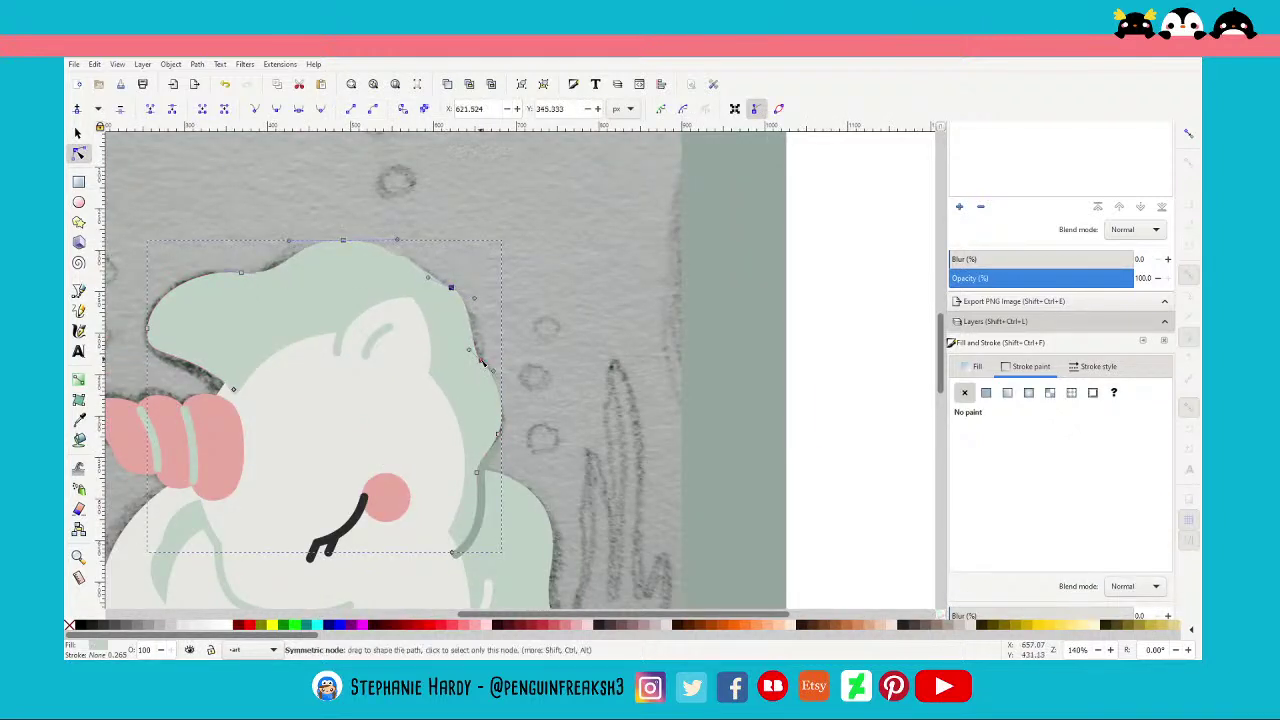
left_click_drag(482, 364, 490, 357)
left_click_drag(433, 281, 422, 280)
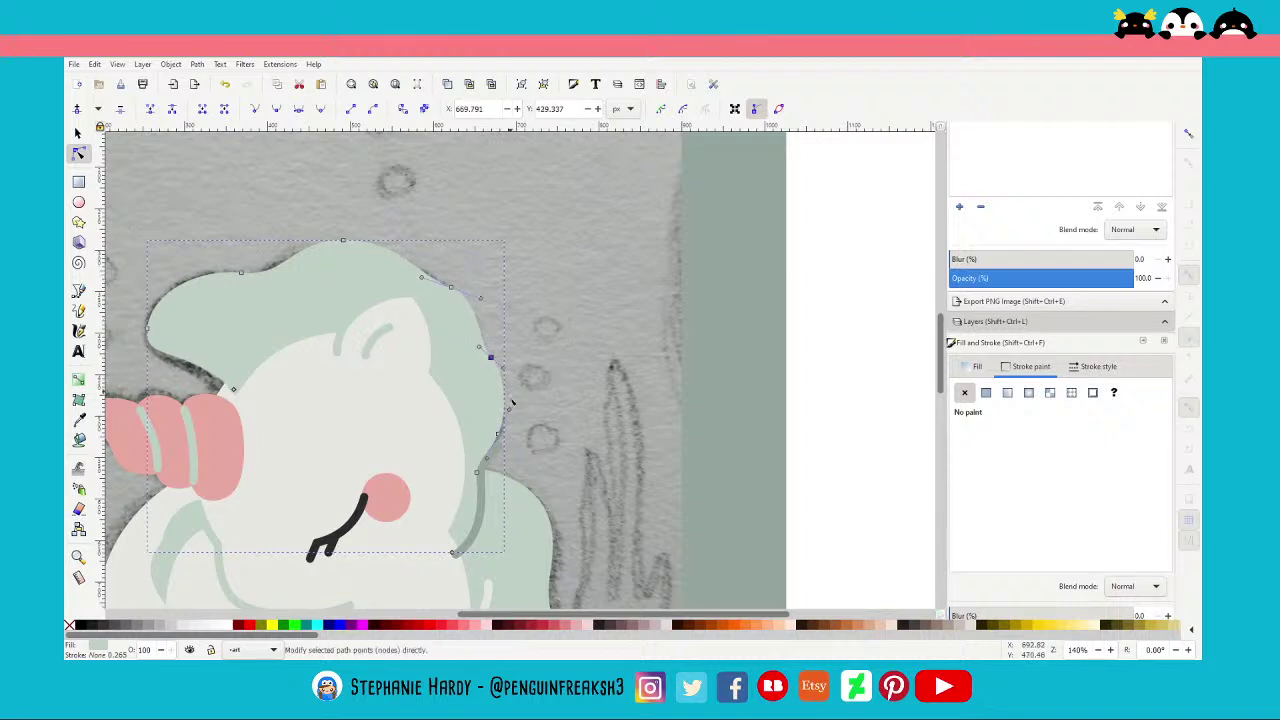
left_click(78, 133)
left_click(532, 285)
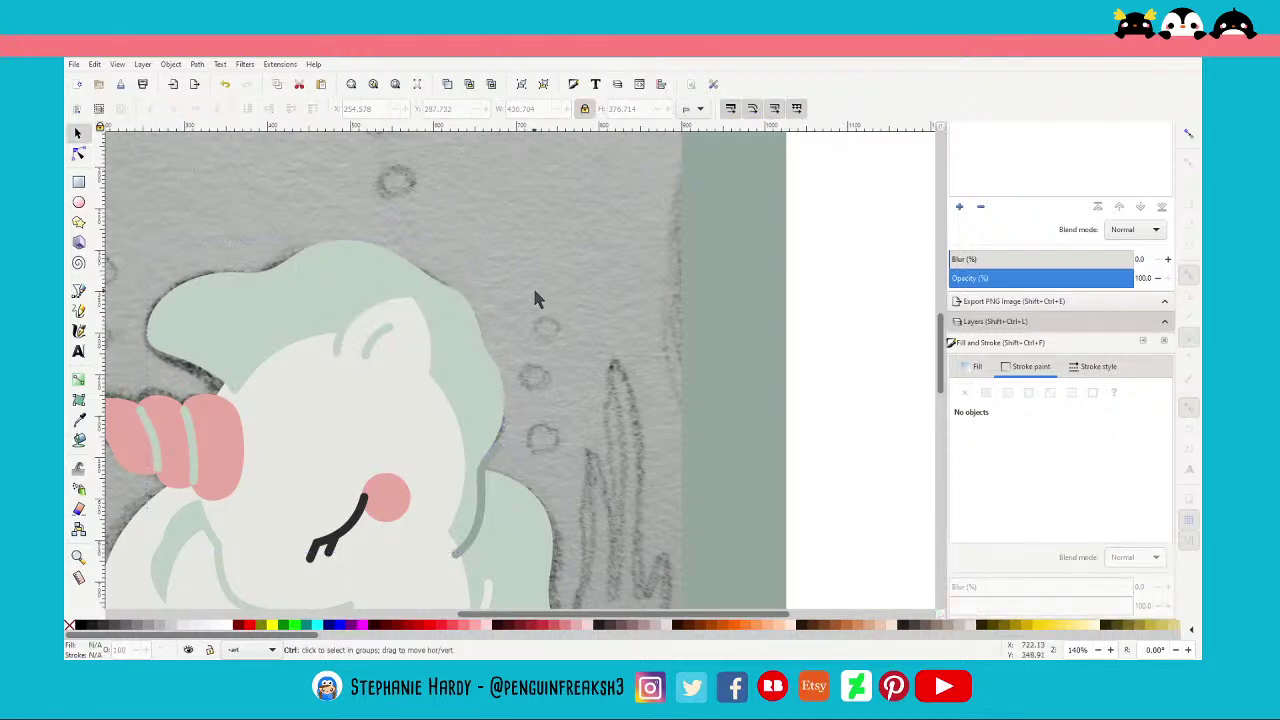
Fine-tune the curve along the mane's right edge, then deselect and zoom out
left_click(79, 155)
left_click(497, 369)
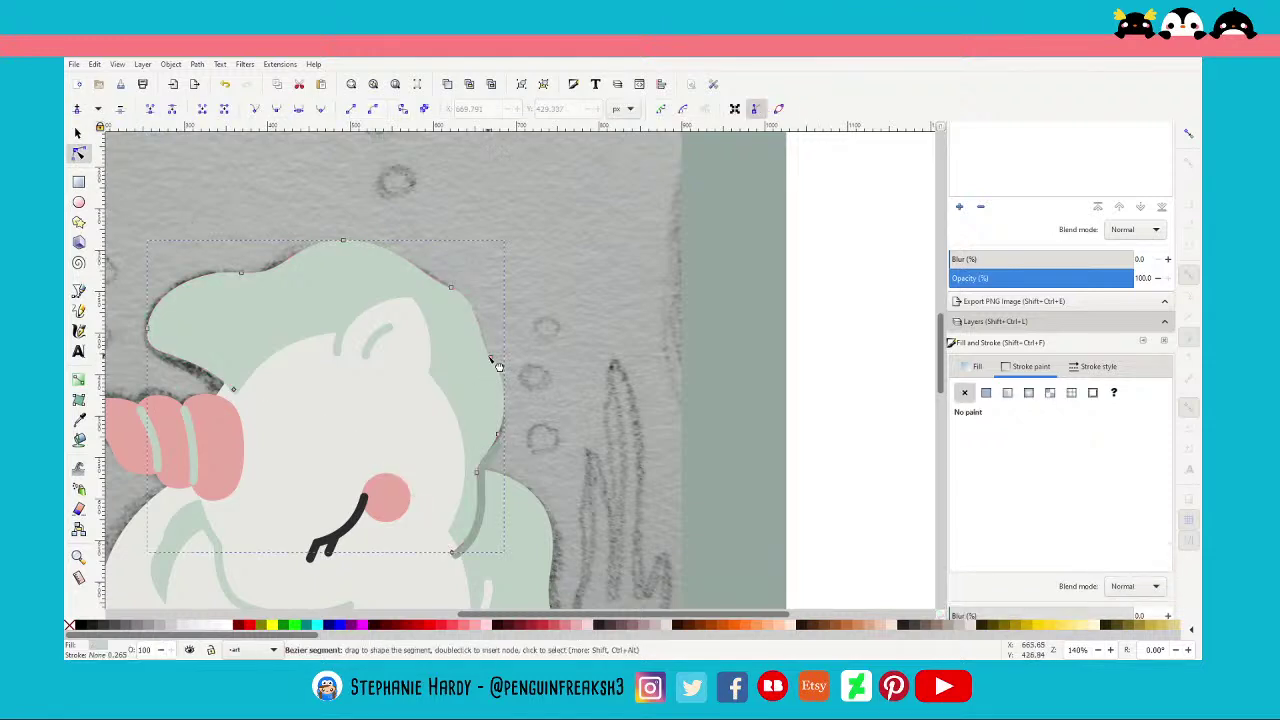
mouse_move(491, 357)
left_mouse_down()
mouse_move(512, 374)
mouse_move(494, 359)
left_mouse_up()
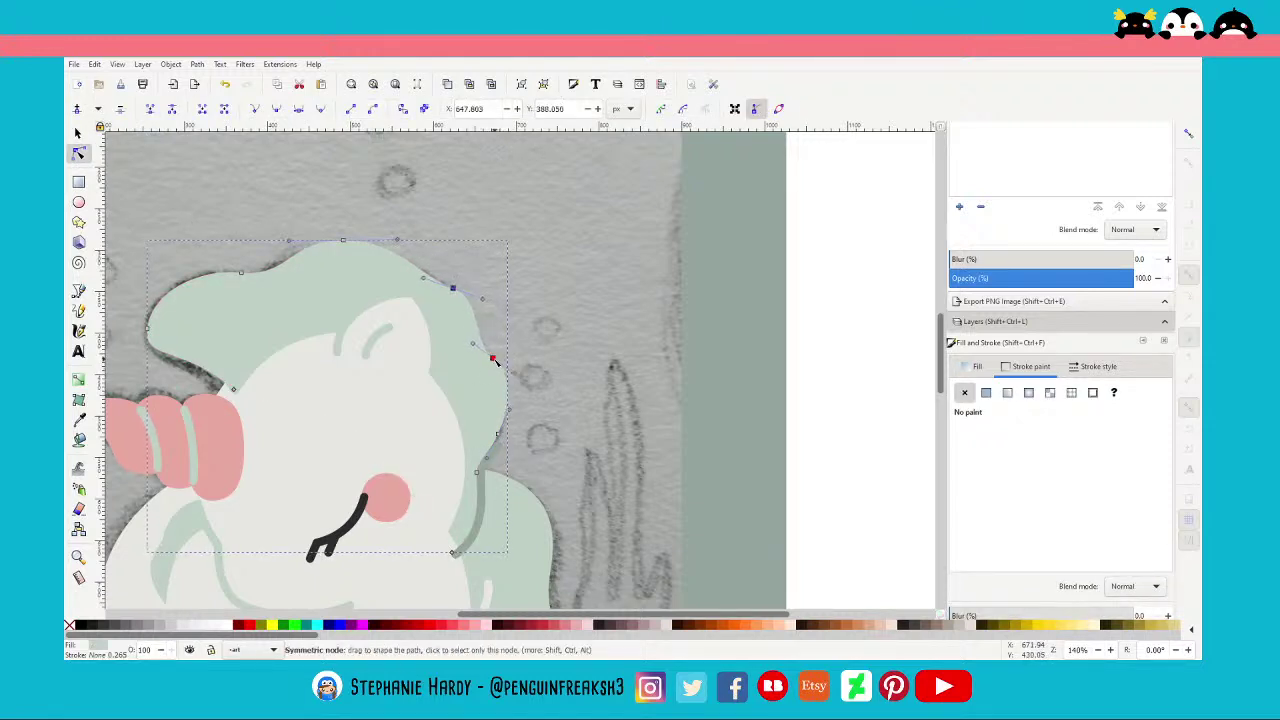
left_click(78, 133)
key("Escape")
scroll(516, 310, "down", 2, "ctrl")
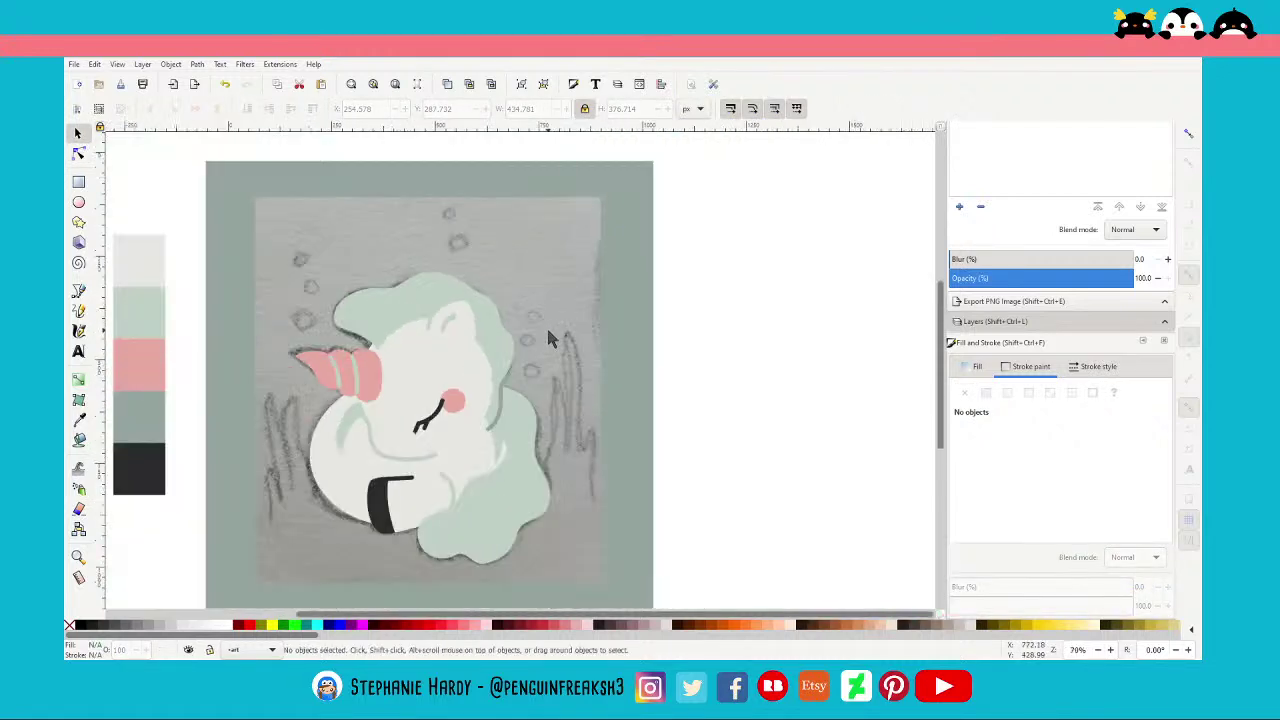
scroll(550, 330, "down", 1)
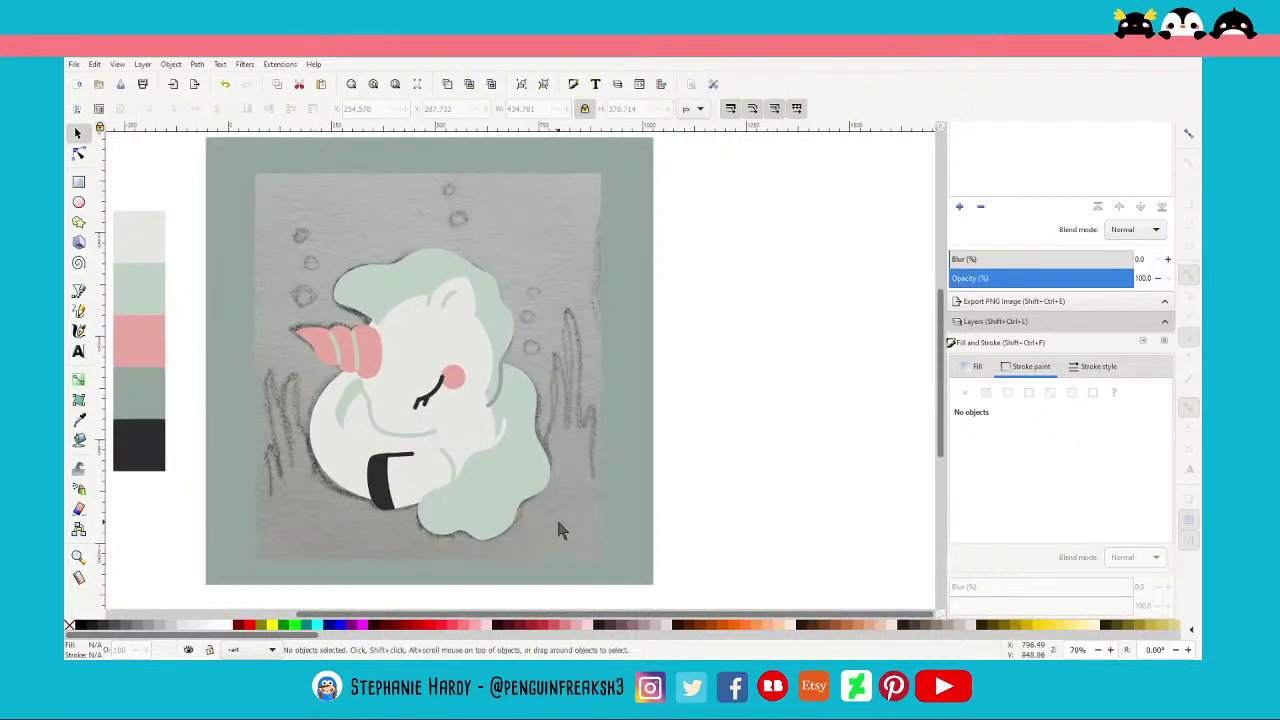
Adjust a curve on the mint tail's lower edge
left_click(78, 153)
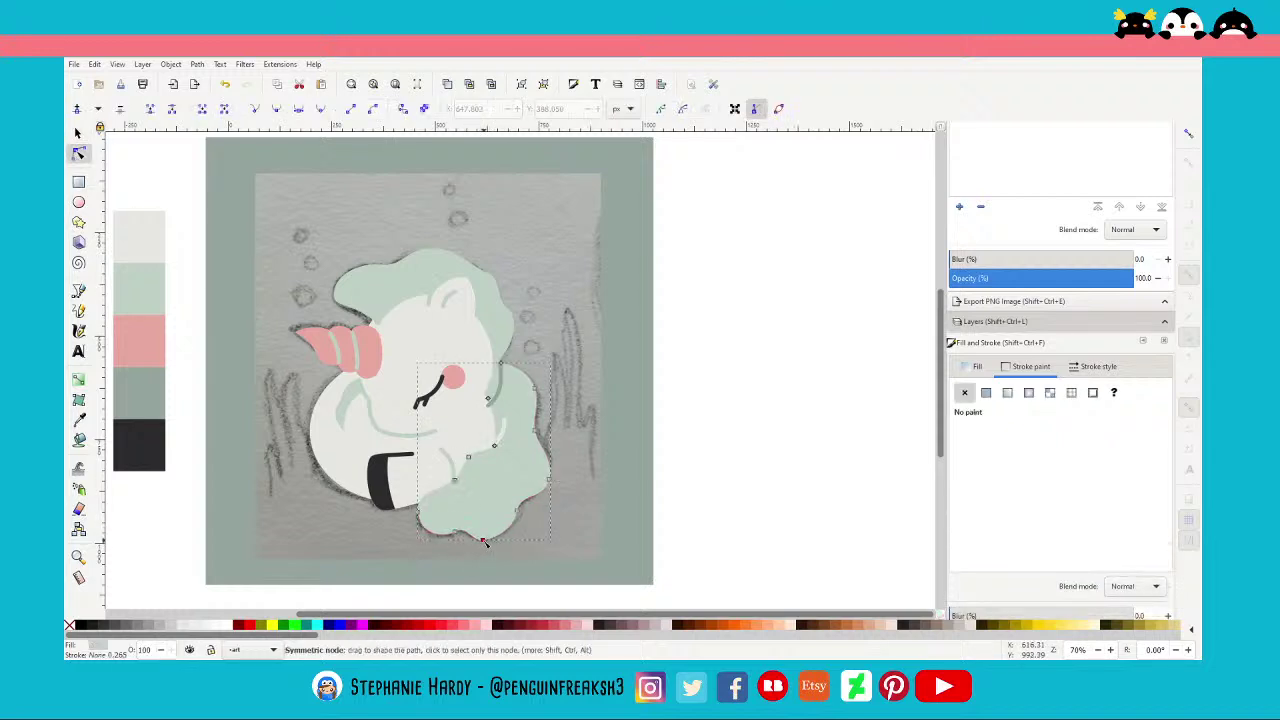
left_click(495, 541)
left_click_drag(495, 541, 497, 543)
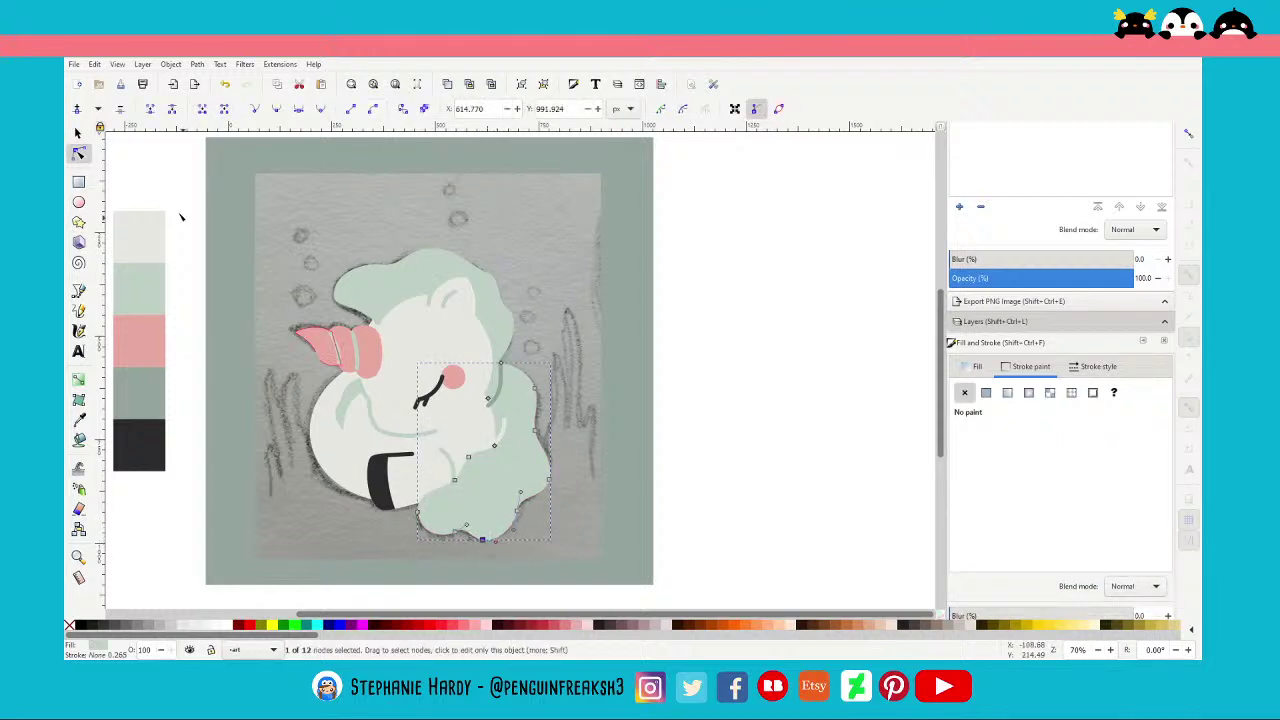
left_click(78, 133)
left_click(612, 487)
scroll(559, 467, "down", 1)
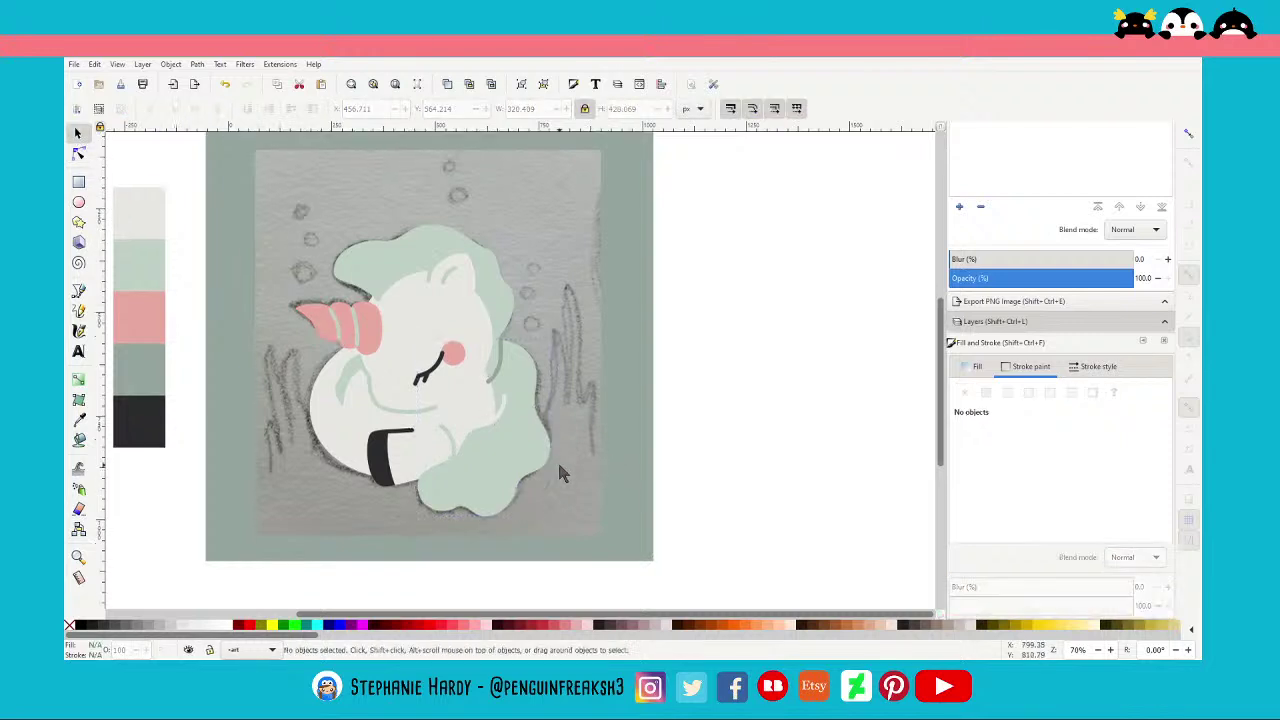
scroll(470, 448, "up", 3, "ctrl")
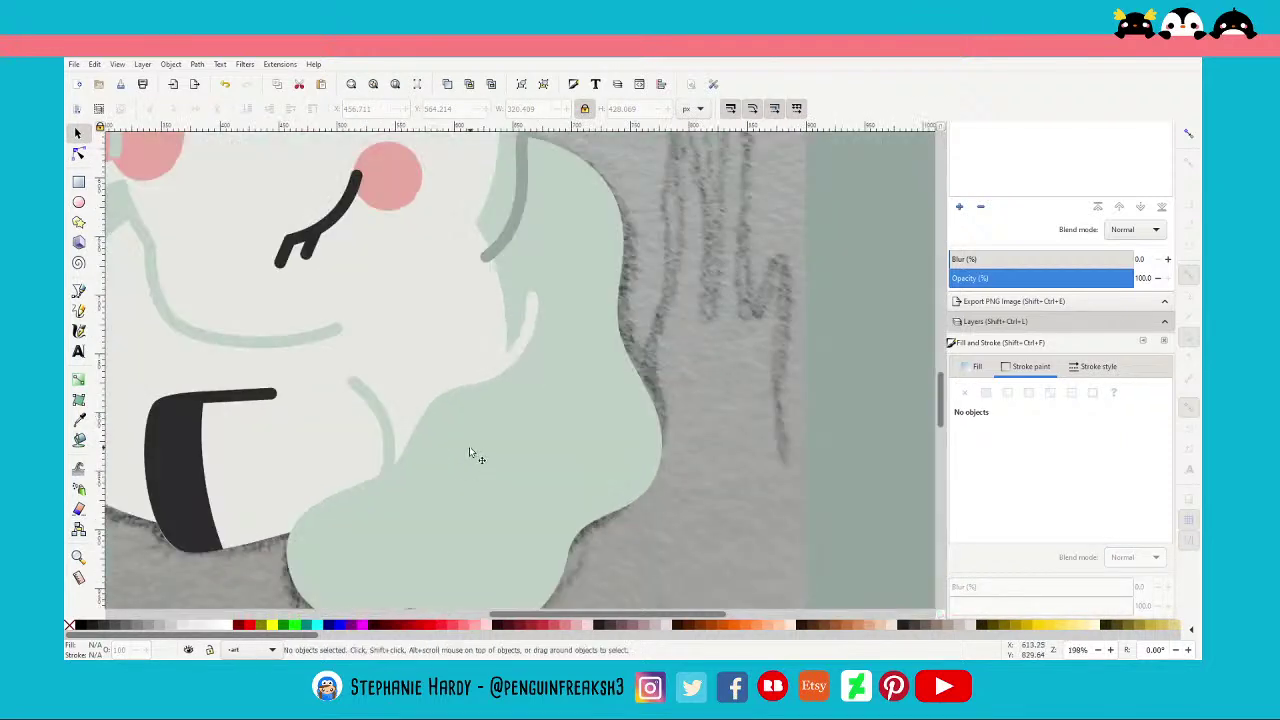
Smooth the tail's curve where it meets the cream body
left_click(78, 153)
left_click(429, 403)
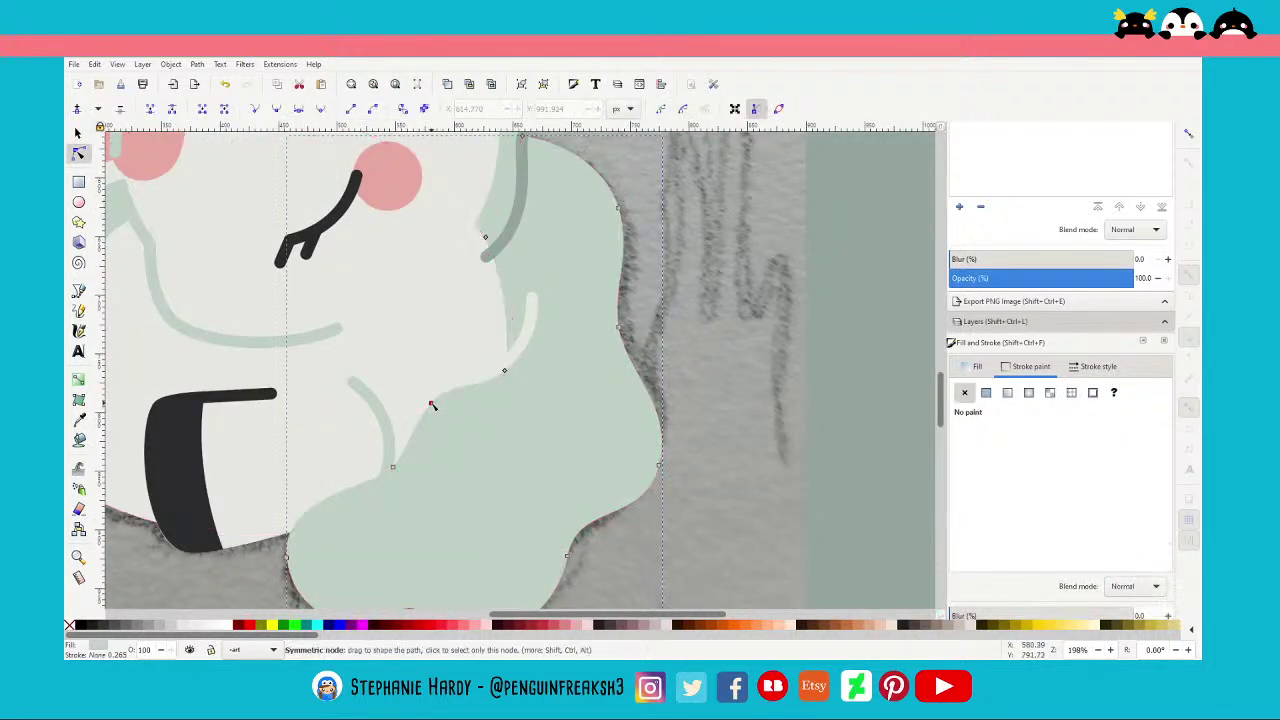
left_click(431, 404)
left_click_drag(431, 404, 447, 392)
key("Escape")
key("s")
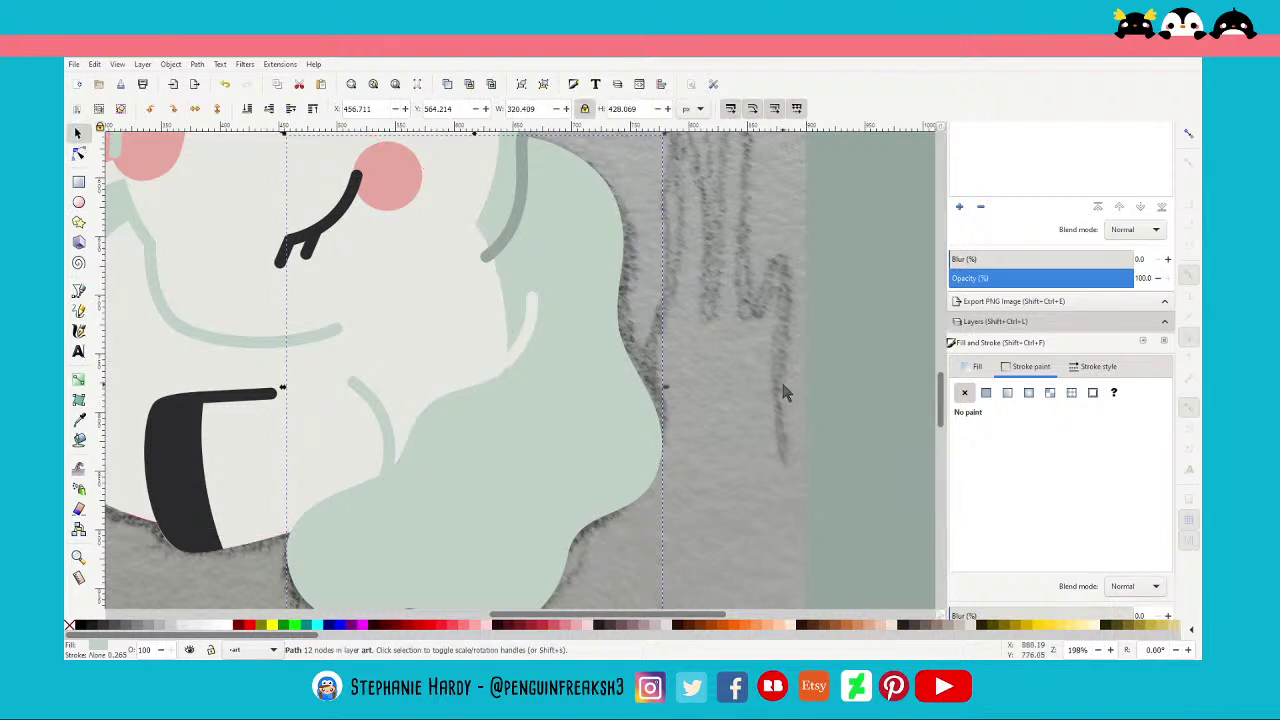
scroll(437, 468, "down", 2)
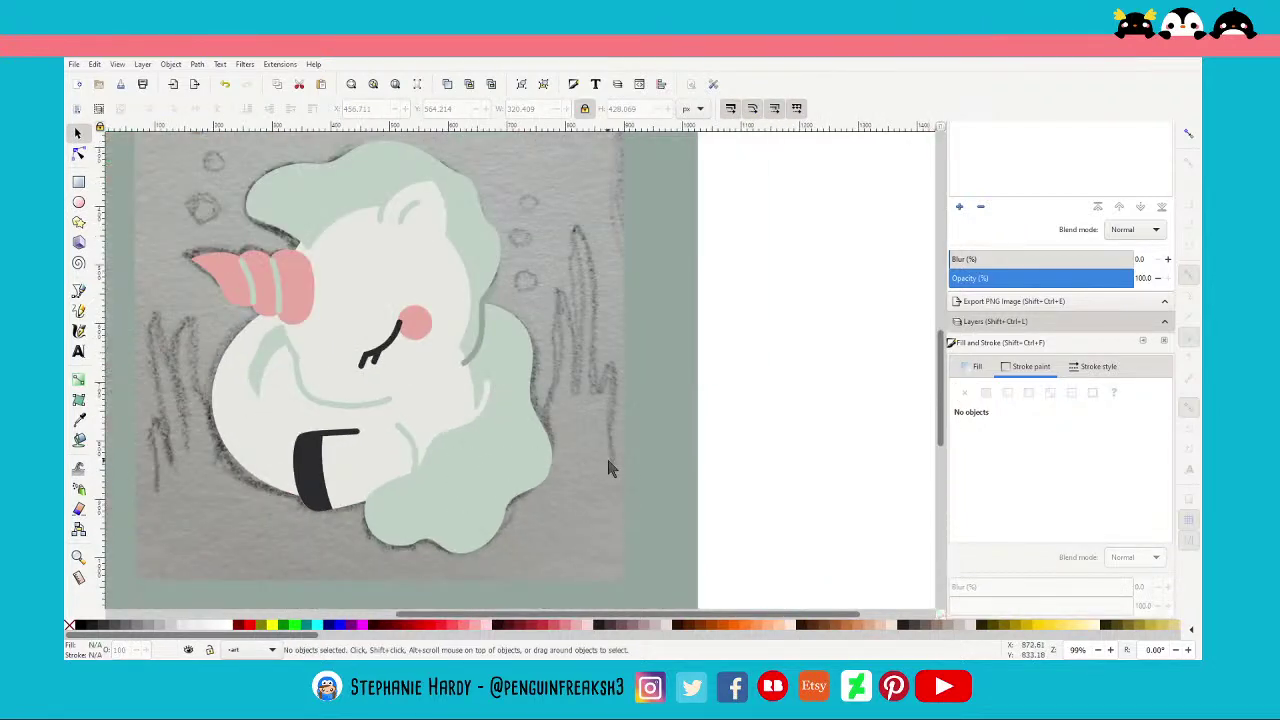
scroll(608, 468, "up", 1)
scroll(606, 461, "down", 1)
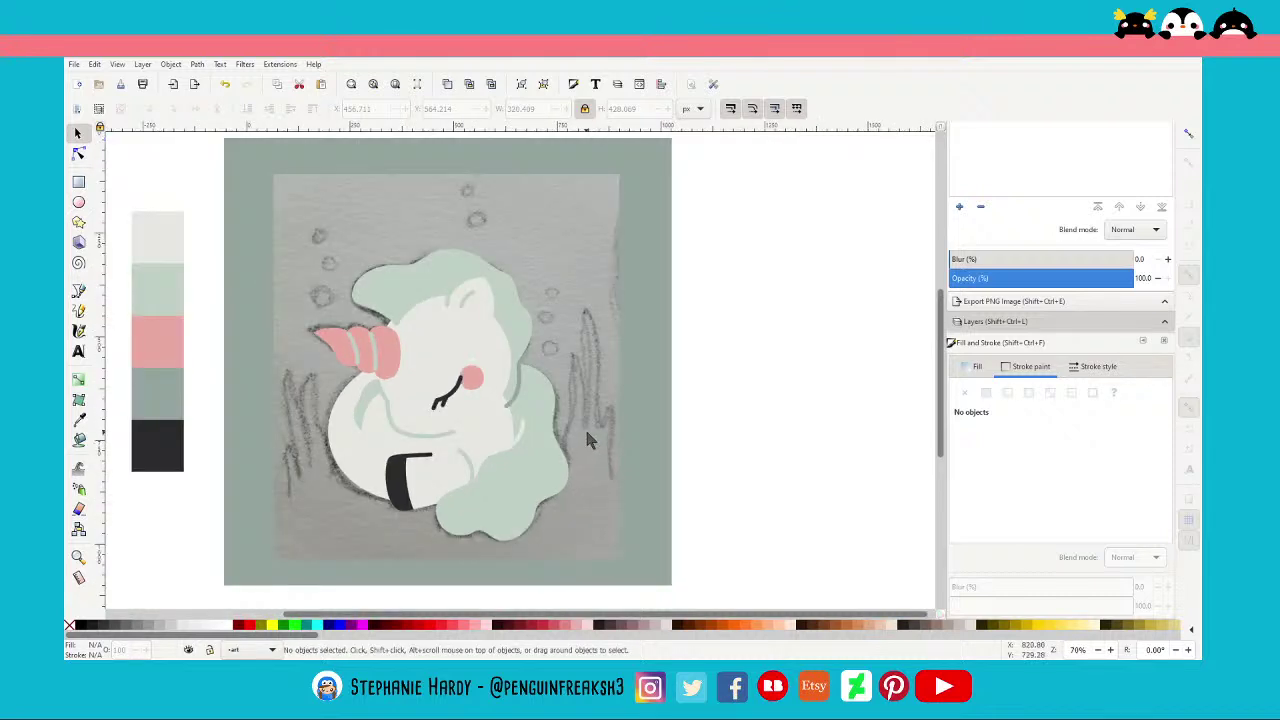
Raise the cream face shape to the top and select it together with the sage mane line
scroll(537, 399, "up", 3)
key("n")
left_click(450, 400)
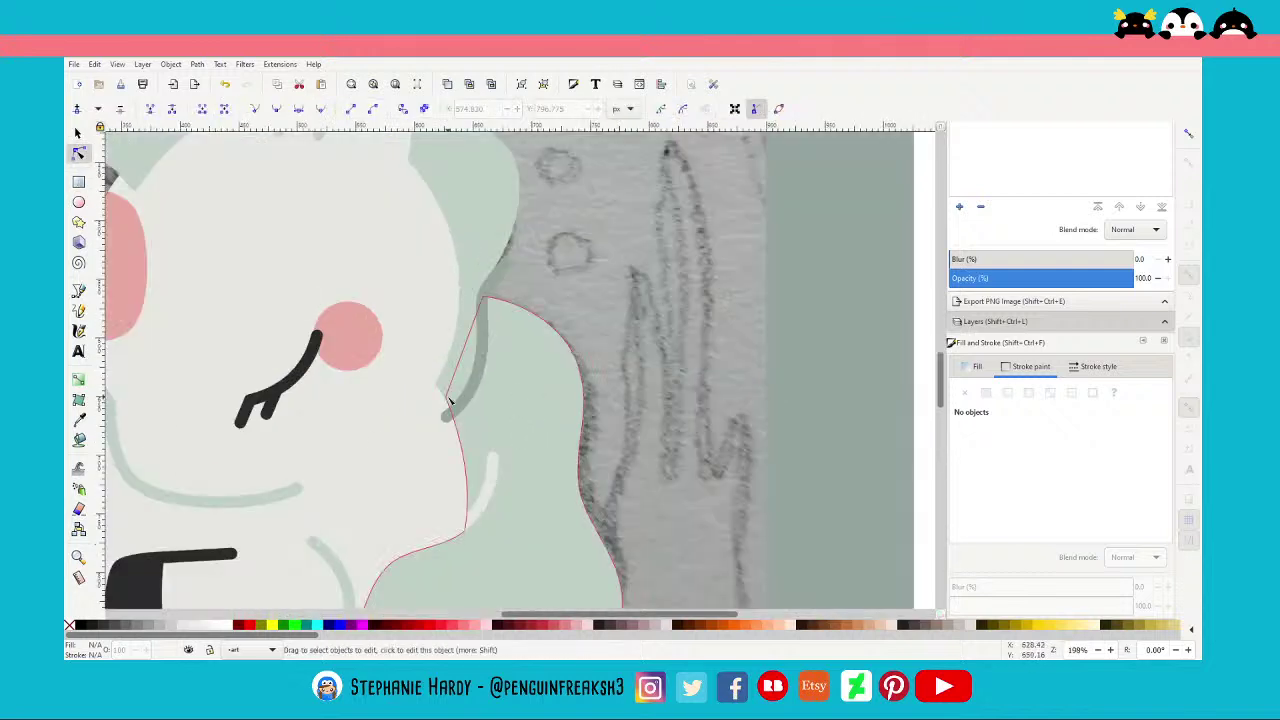
key("Escape")
left_click(78, 133)
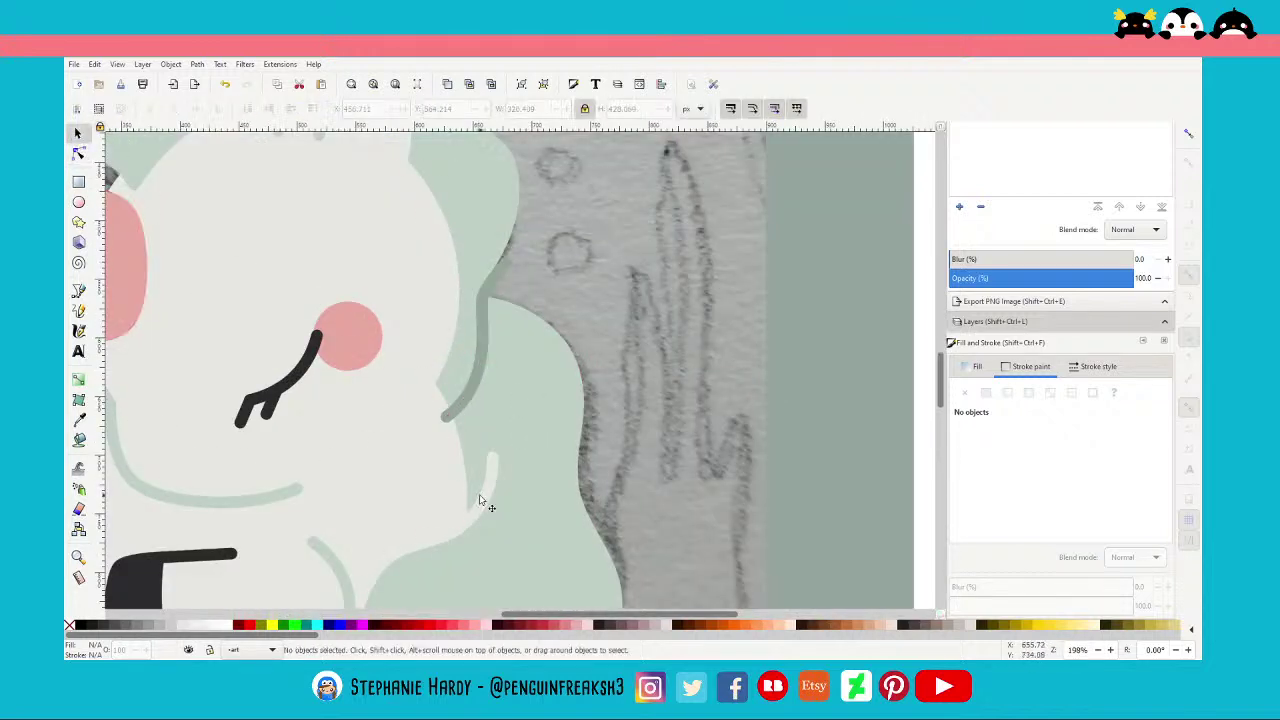
left_click(472, 350)
key("Home")
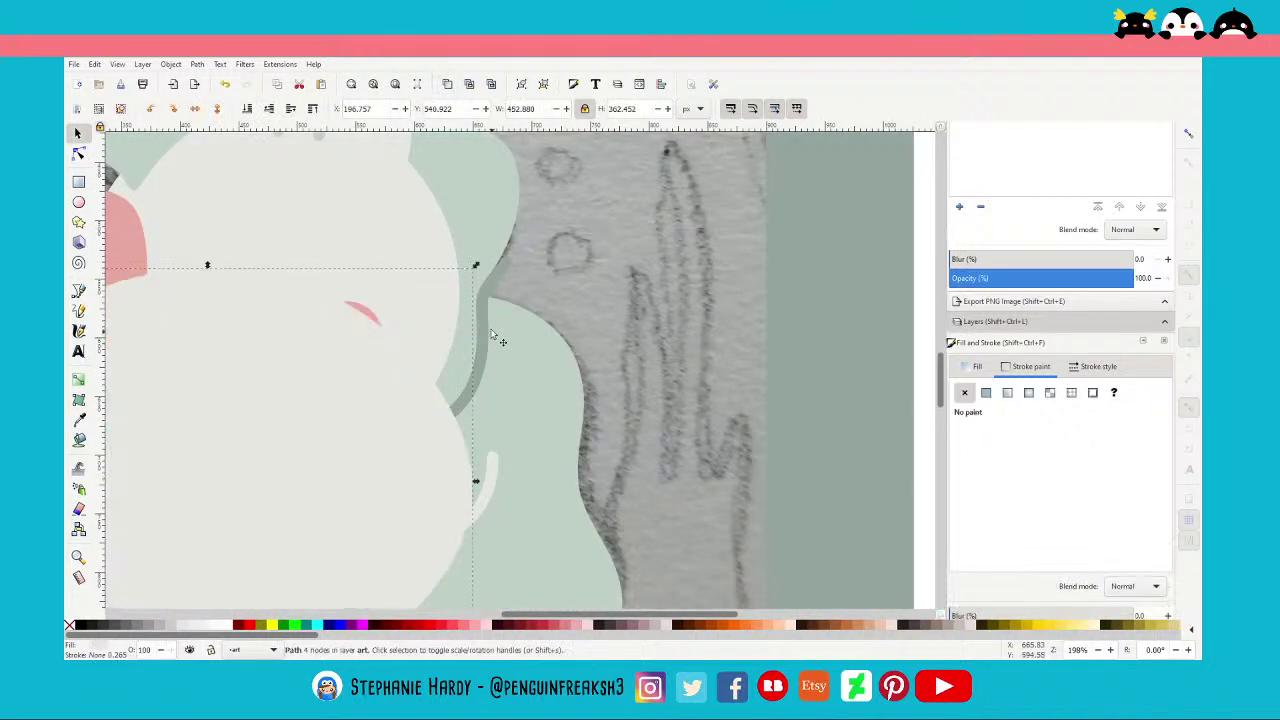
left_click(492, 336, "shift")
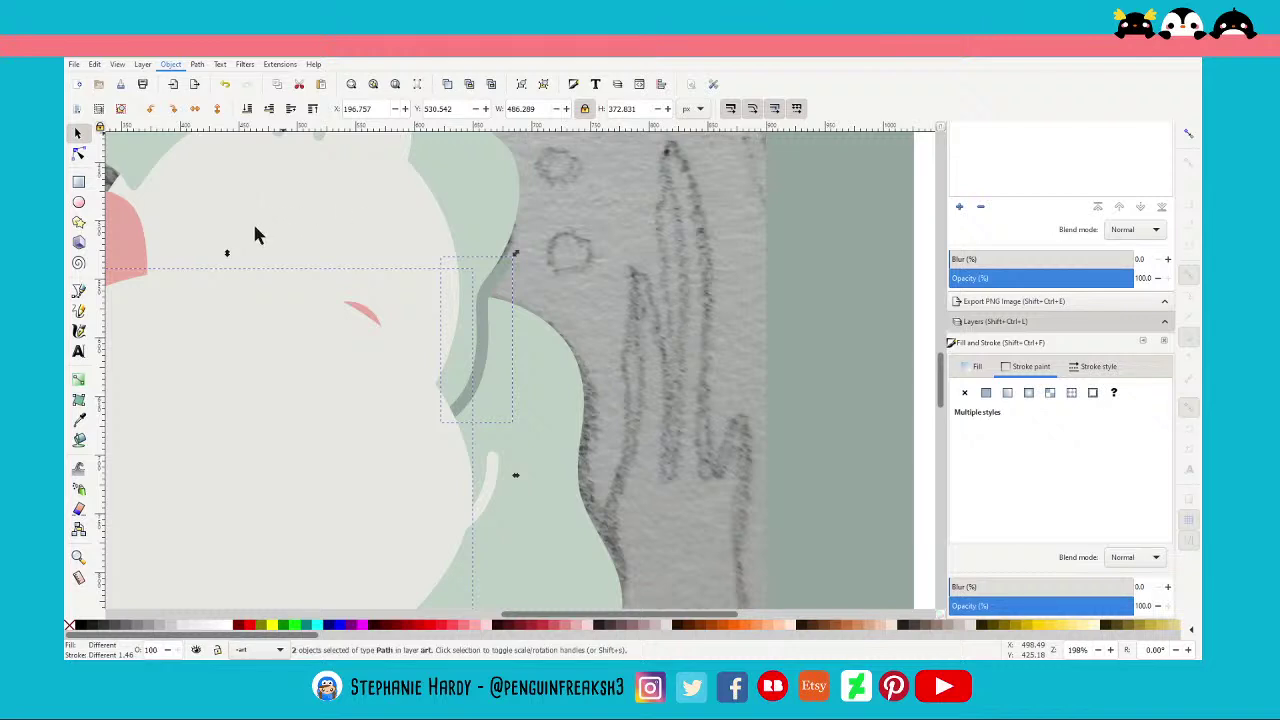
Try masking and then clipping the face details with the shape, undoing both attempts
left_click(370, 234)
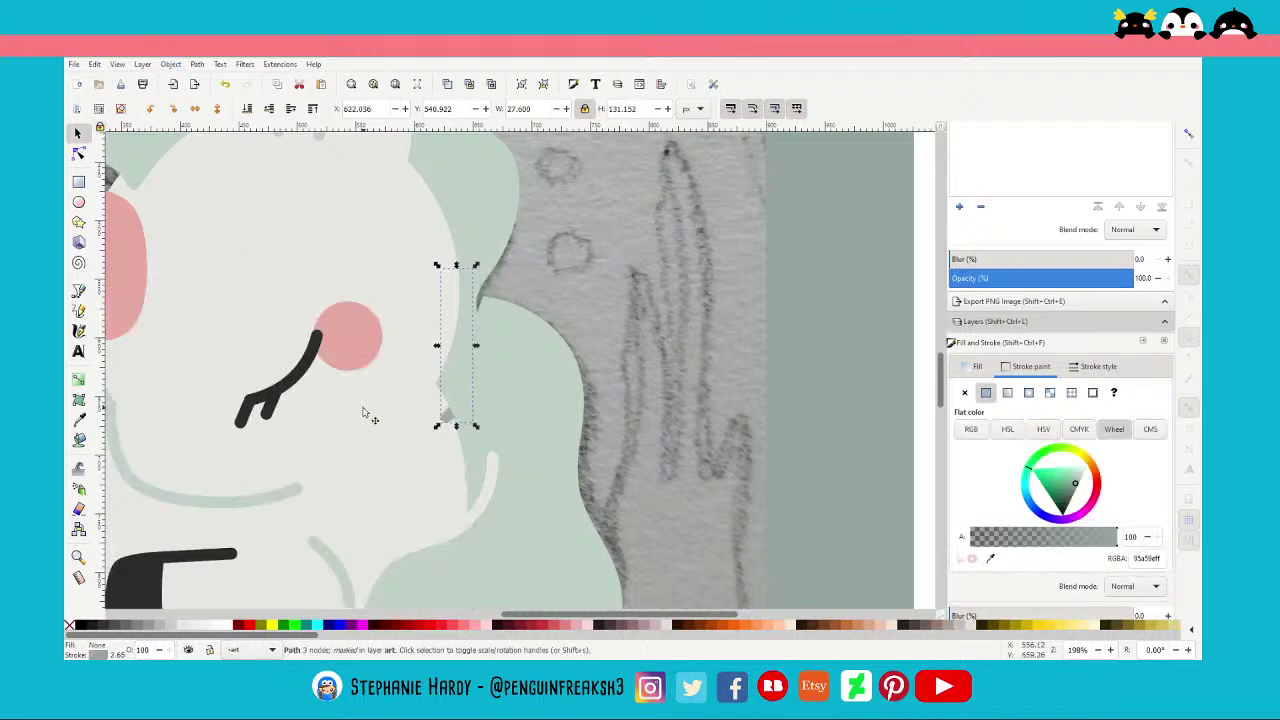
key("ctrl+z")
left_click(397, 484, "shift")
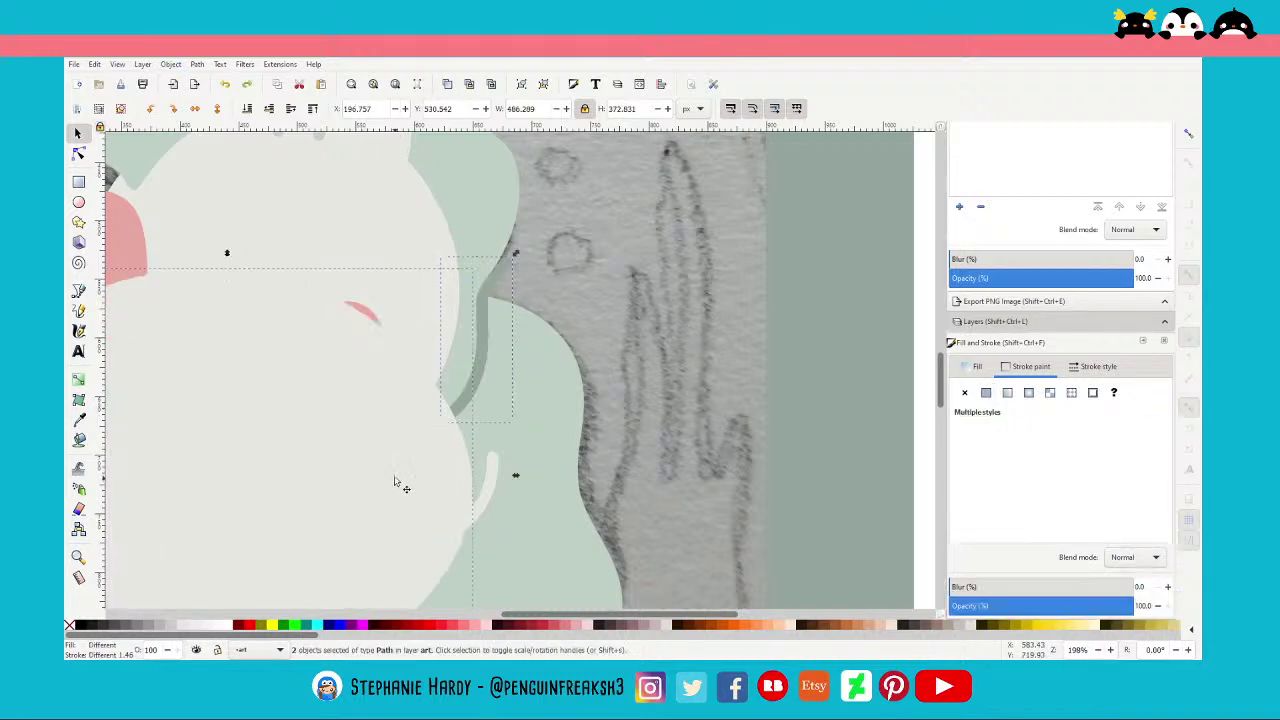
left_click(172, 65)
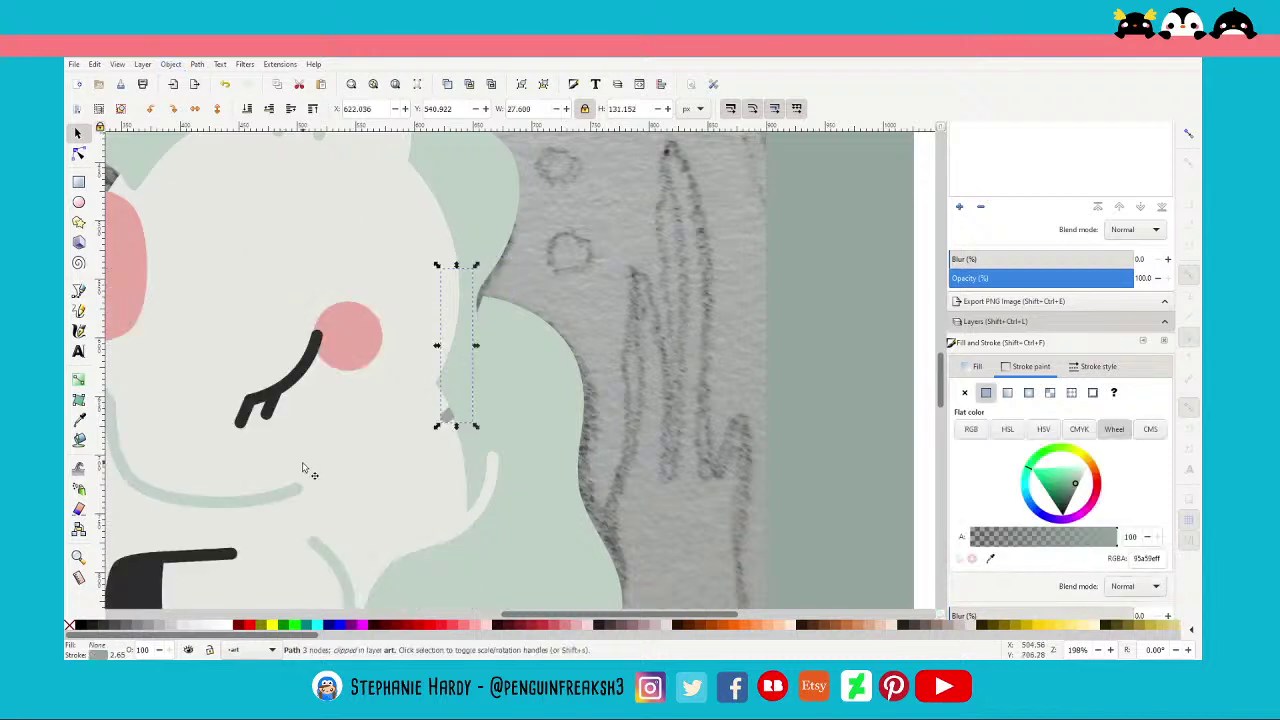
key("ctrl+z")
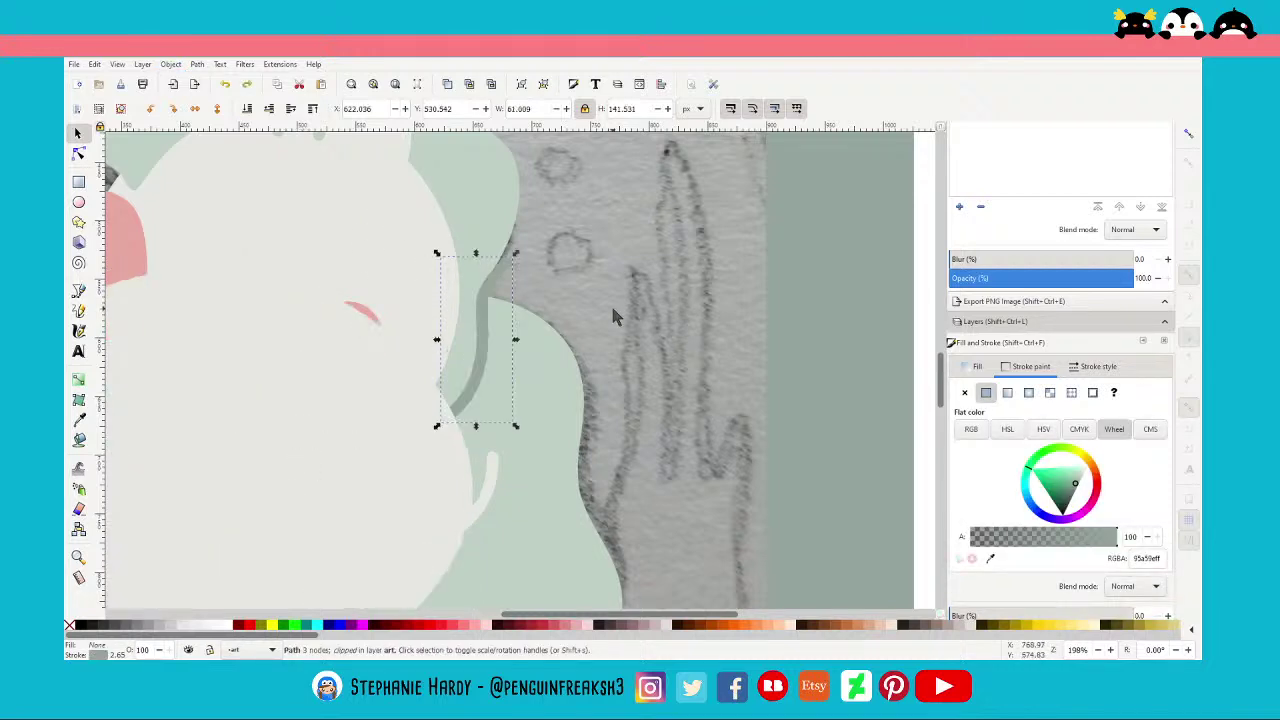
Delete the unpainted shape covering the unicorn's face
left_click(395, 490)
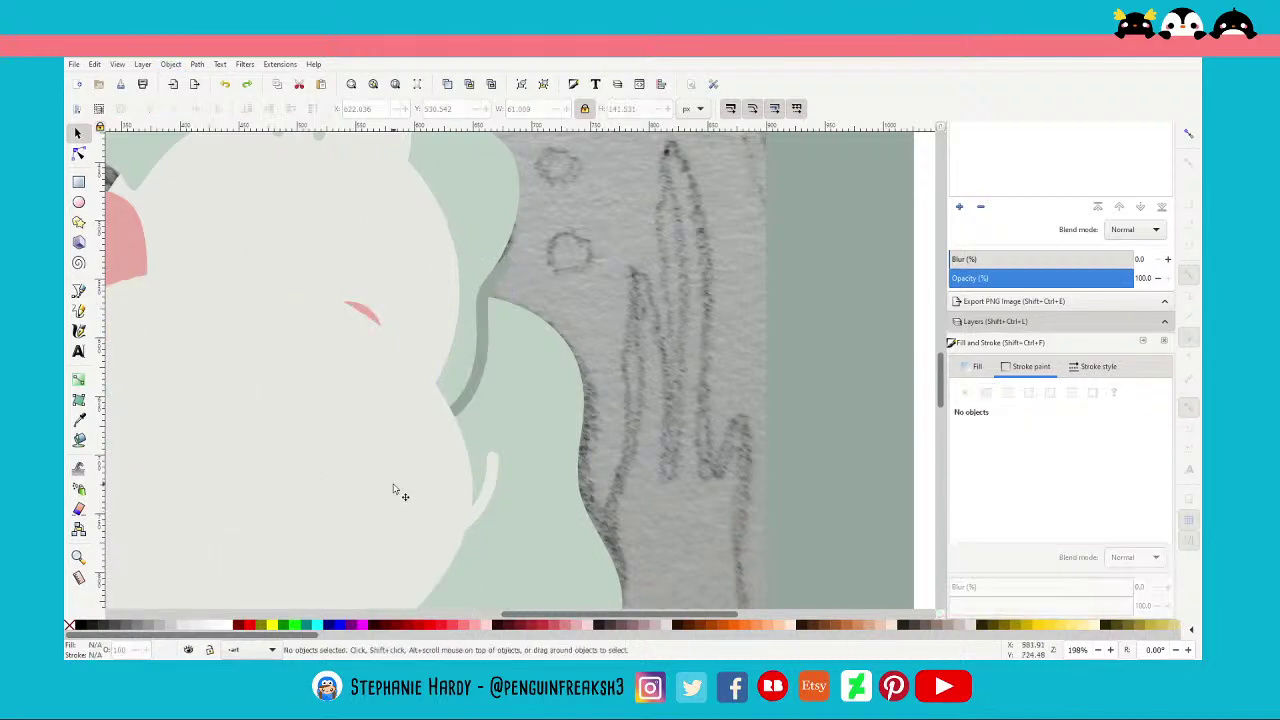
key("Delete")
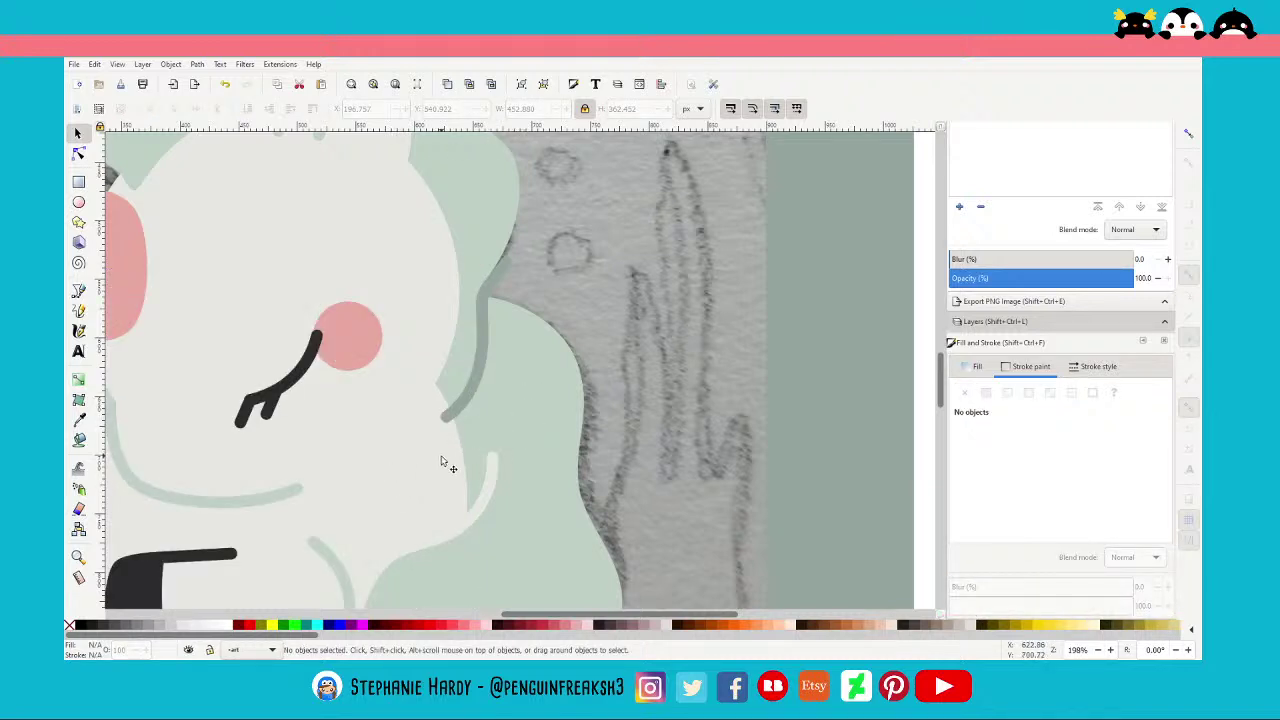
scroll(506, 415, "down", 2, "ctrl")
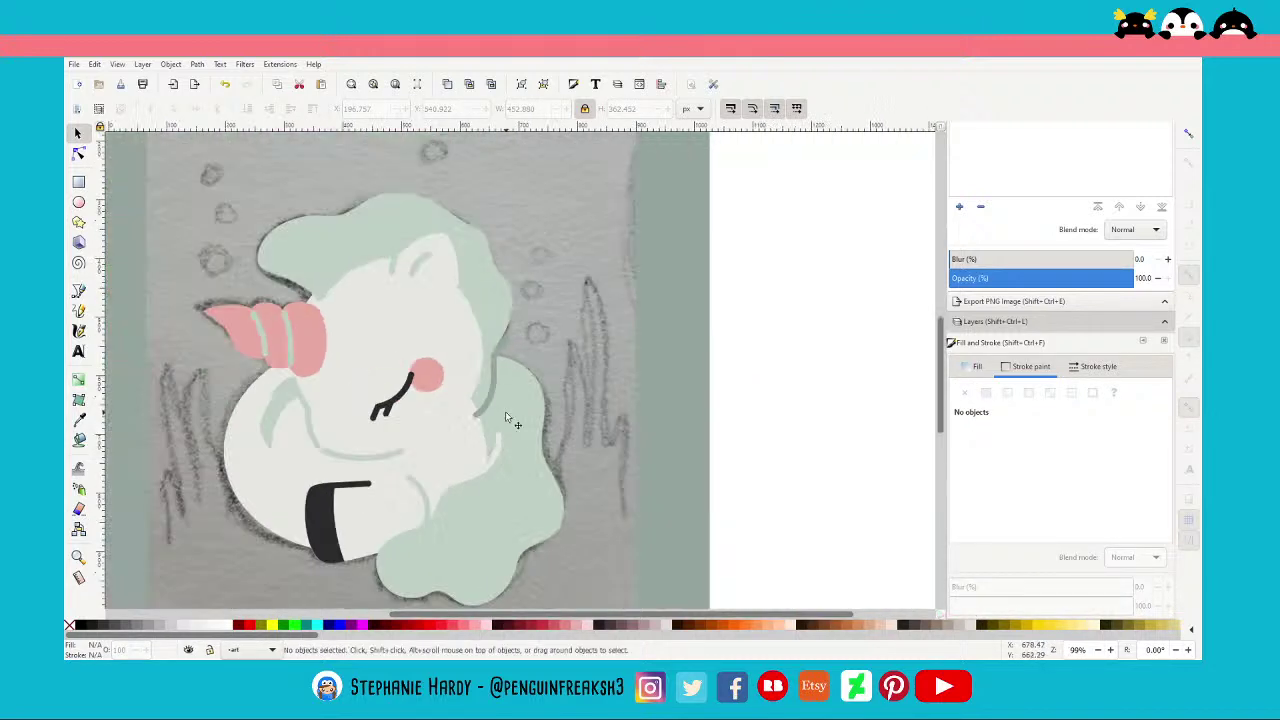
Raise the white body shape to top, lower it five levels, then raise it one level
left_click(465, 447)
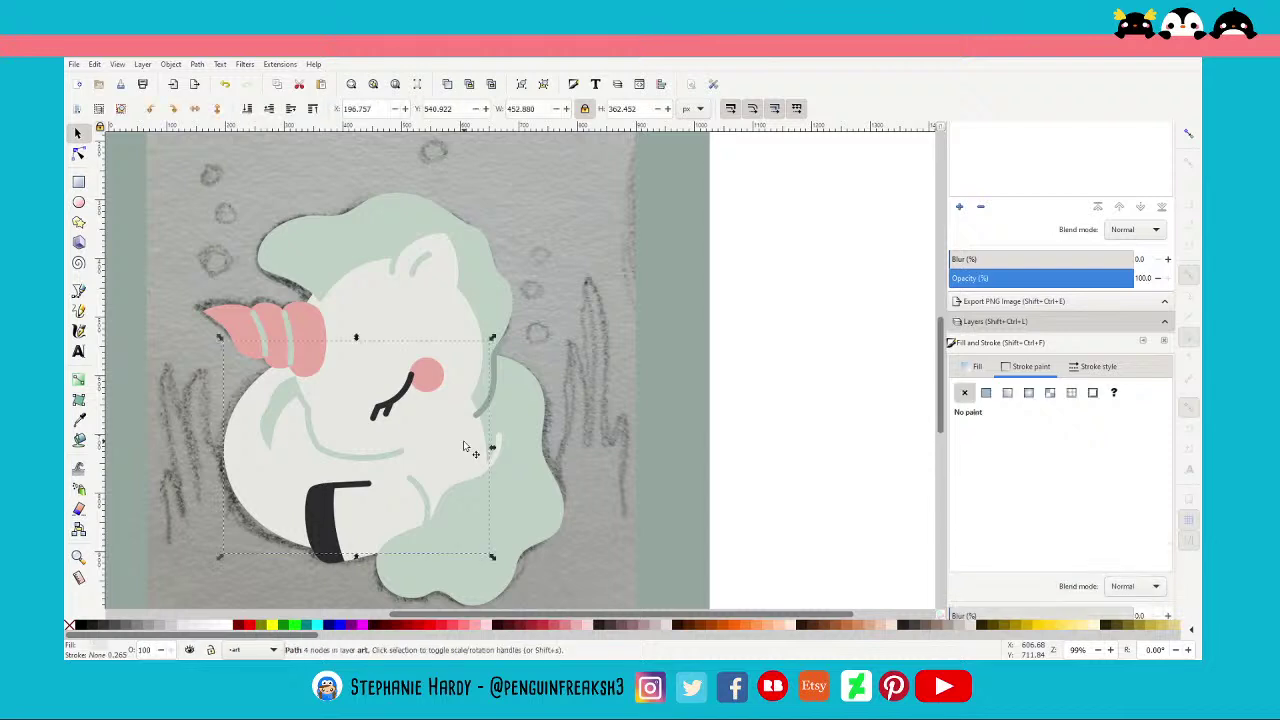
left_click(447, 88)
left_click(268, 108)
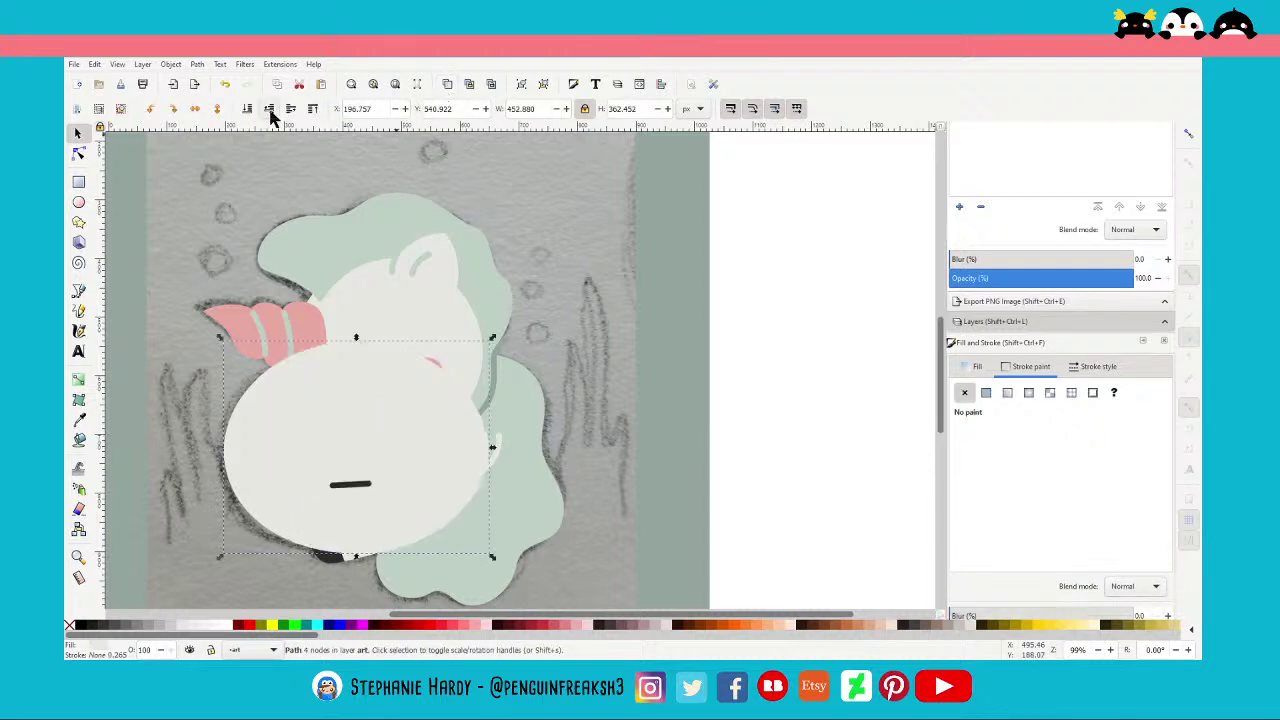
left_click(268, 108)
left_click(268, 108)
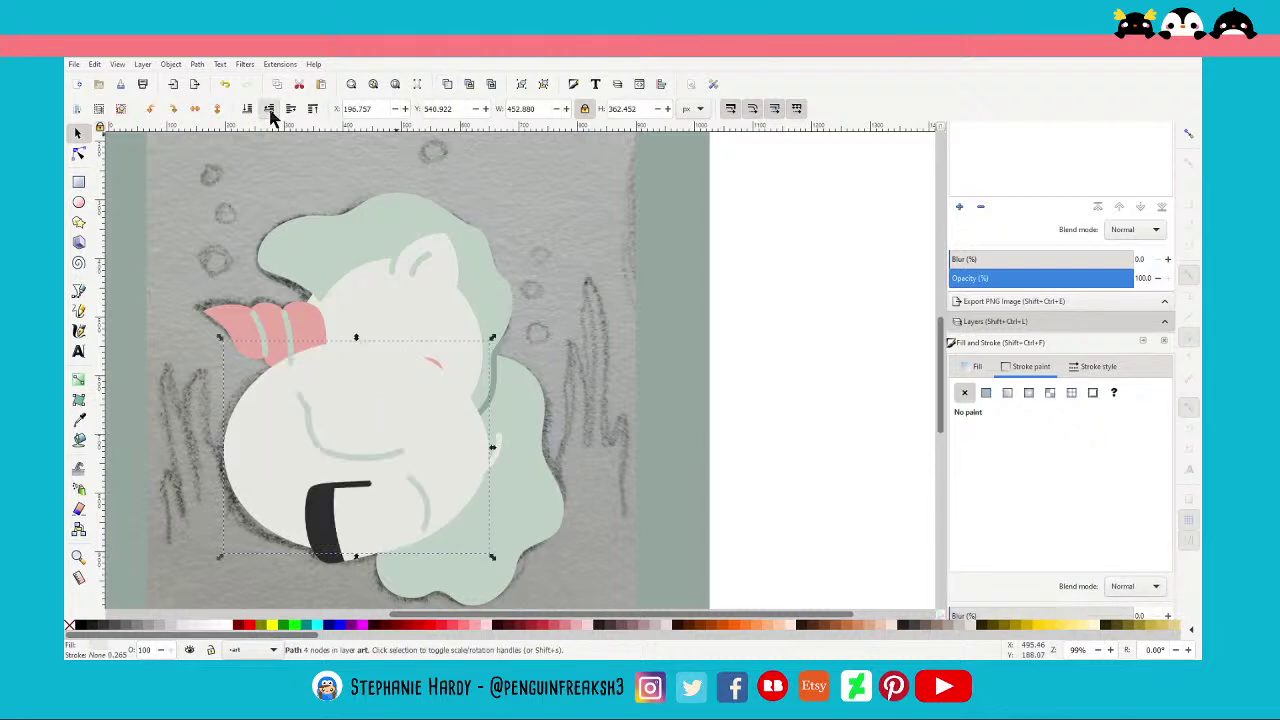
left_click(268, 108)
left_click(268, 108)
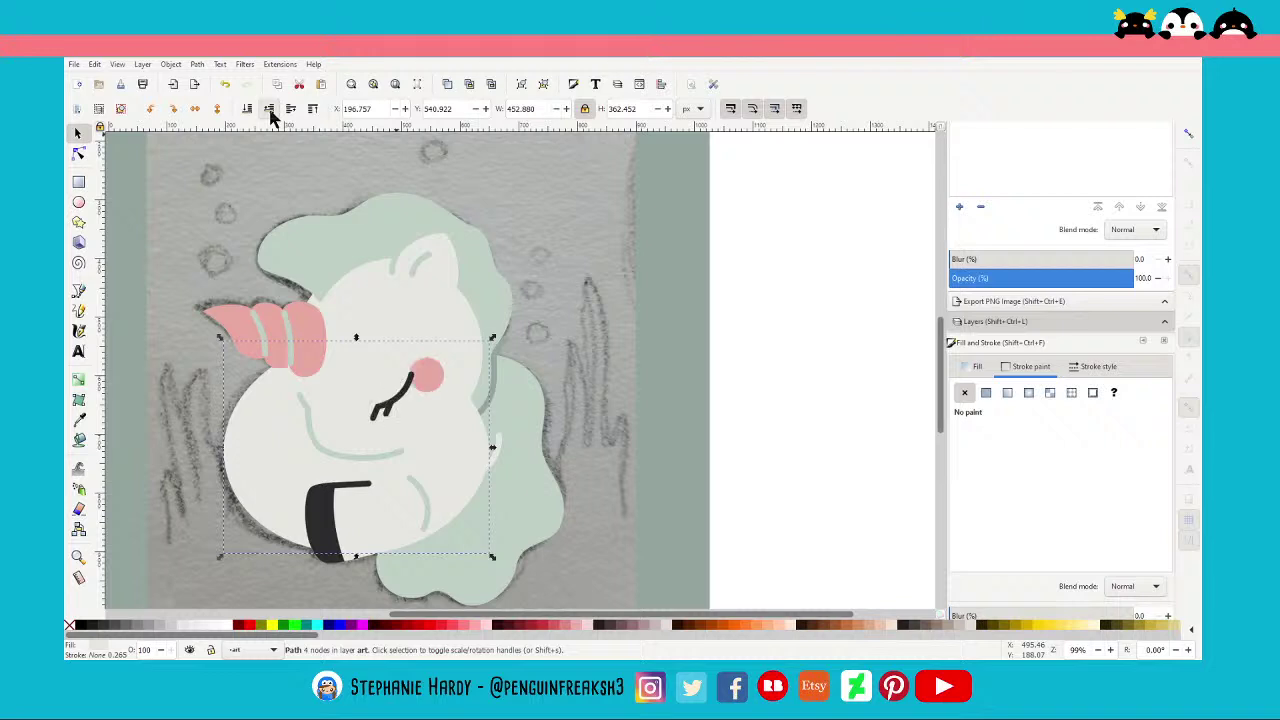
left_click(268, 108)
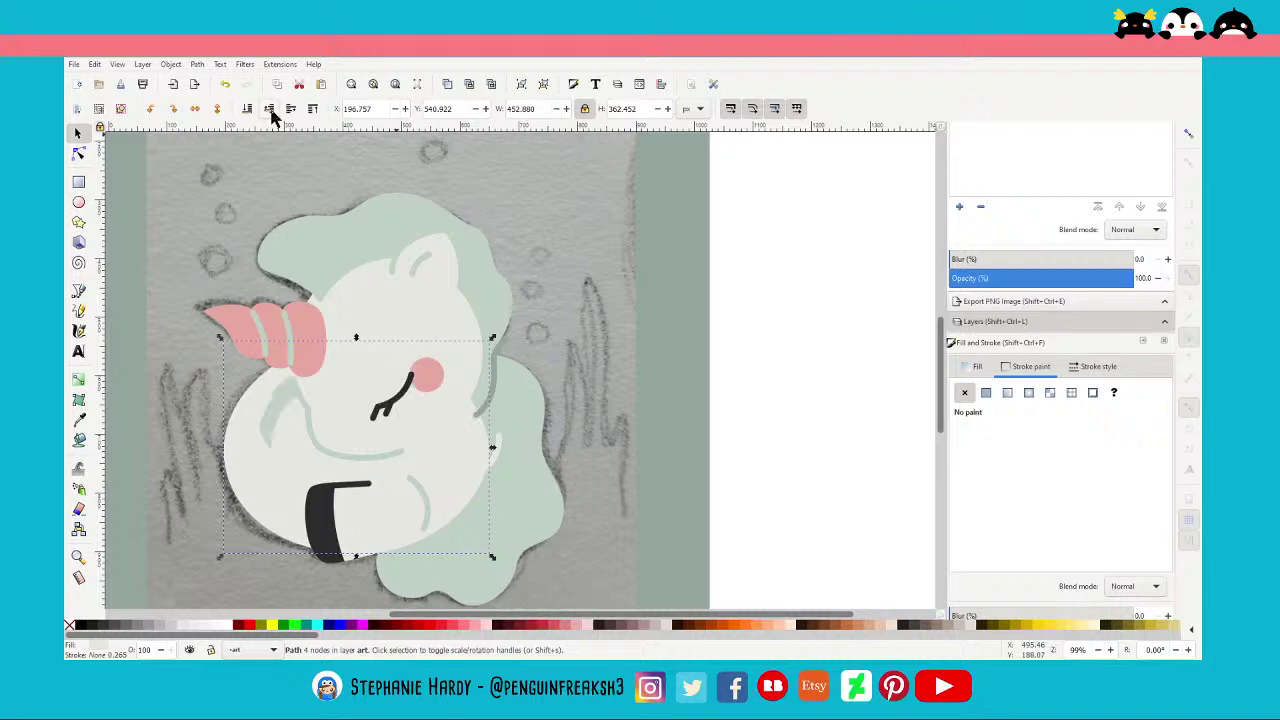
left_click(290, 110)
scroll(578, 398, "down", 1)
Drag the pale highlight curve's left, bottom and top nodes into a new arc
left_click(79, 153)
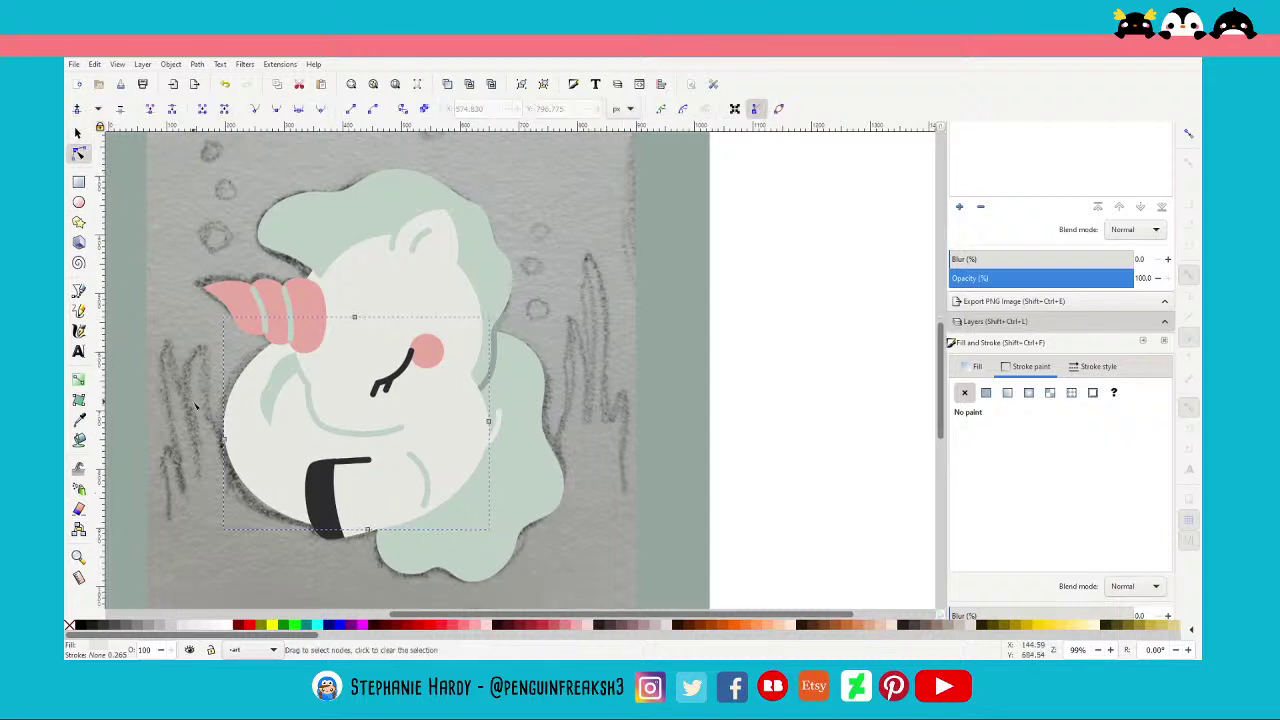
left_click_drag(224, 440, 416, 437)
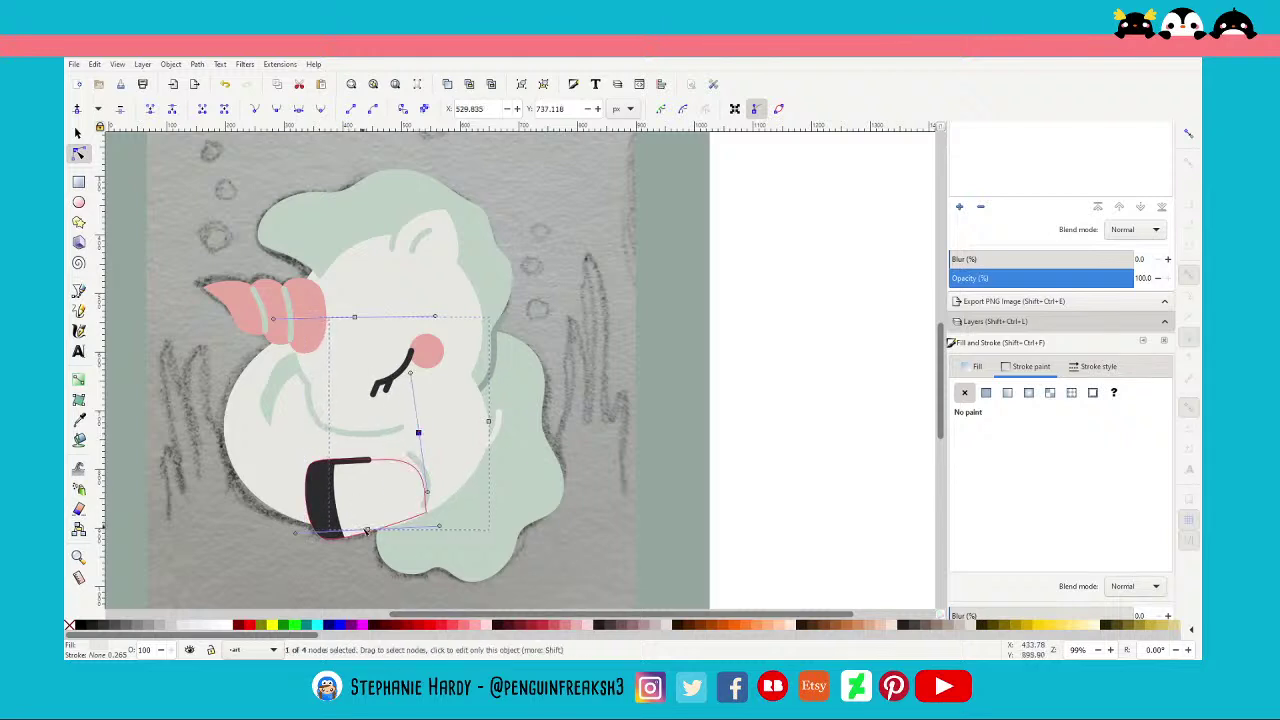
mouse_move(368, 530)
left_mouse_down()
mouse_move(411, 480)
mouse_move(404, 451)
left_mouse_up()
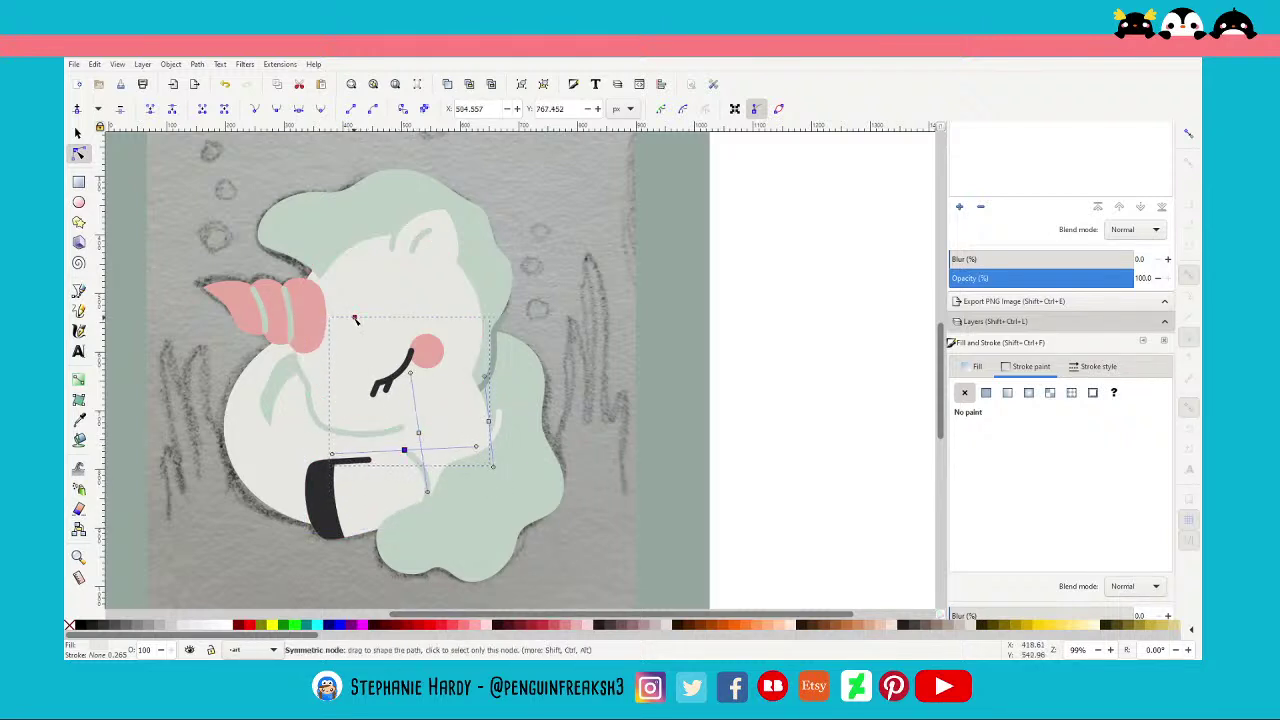
left_click(404, 480)
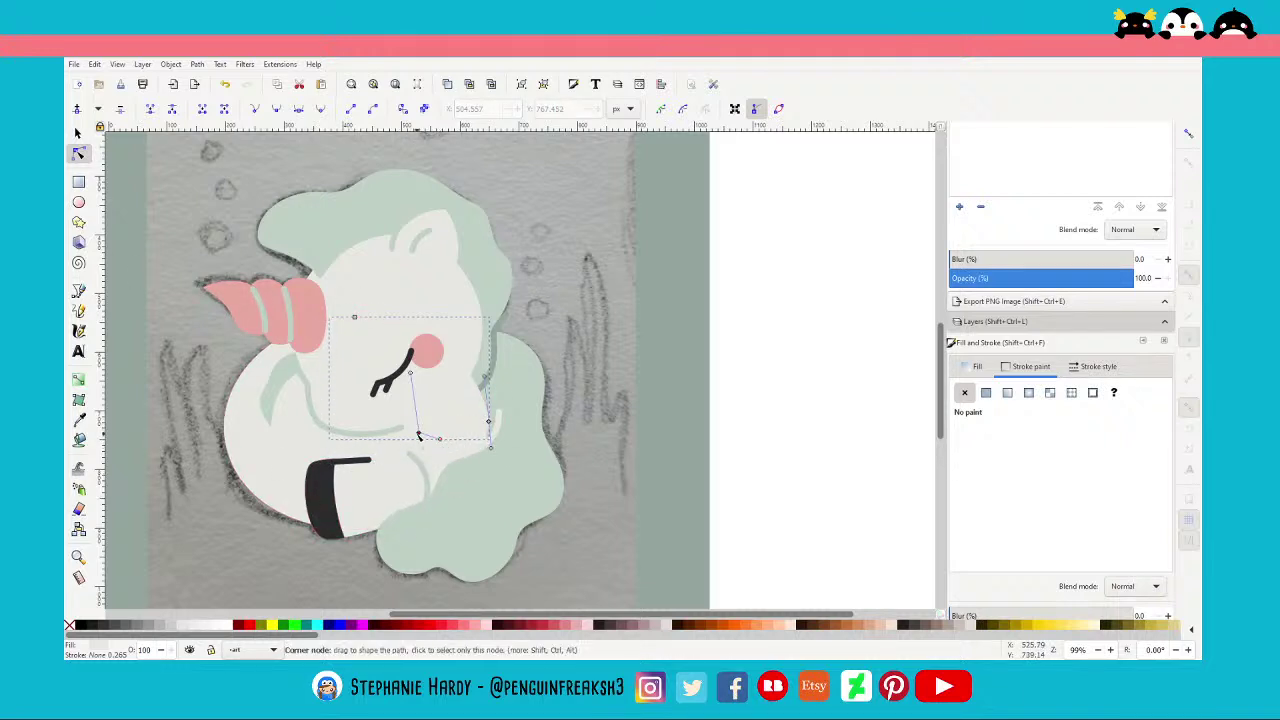
left_click_drag(418, 432, 456, 451)
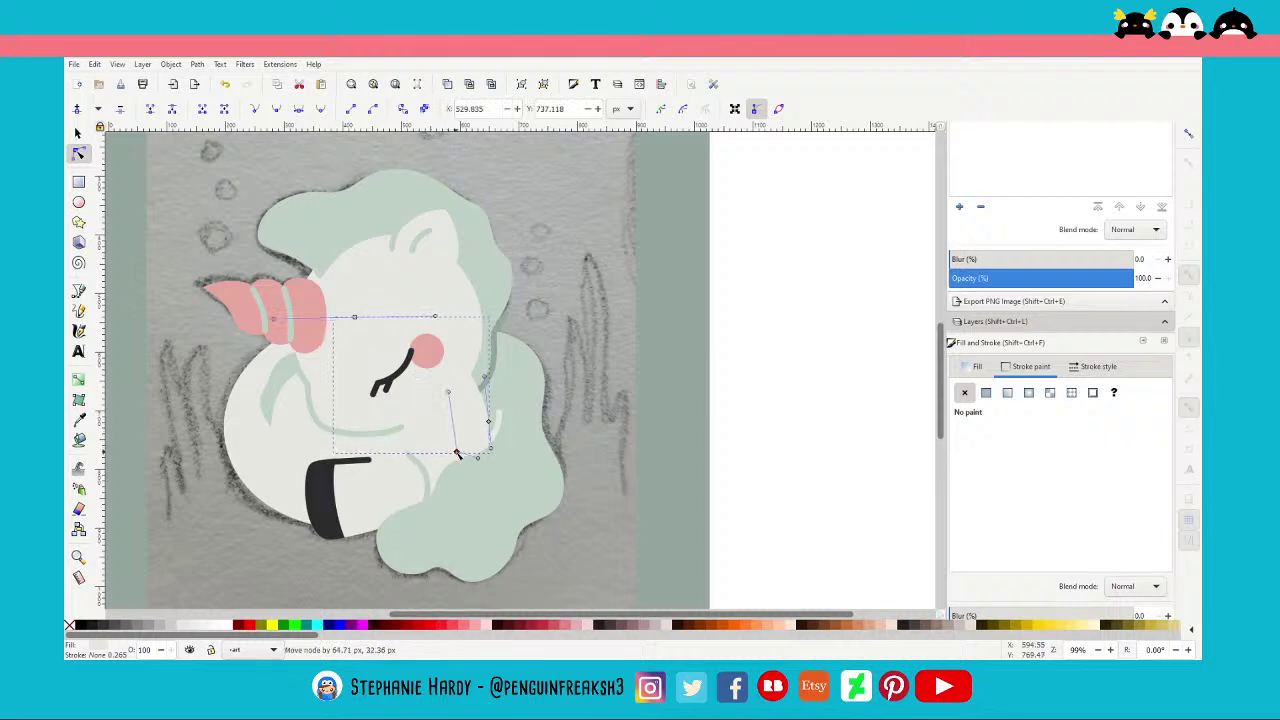
left_click_drag(354, 318, 385, 359)
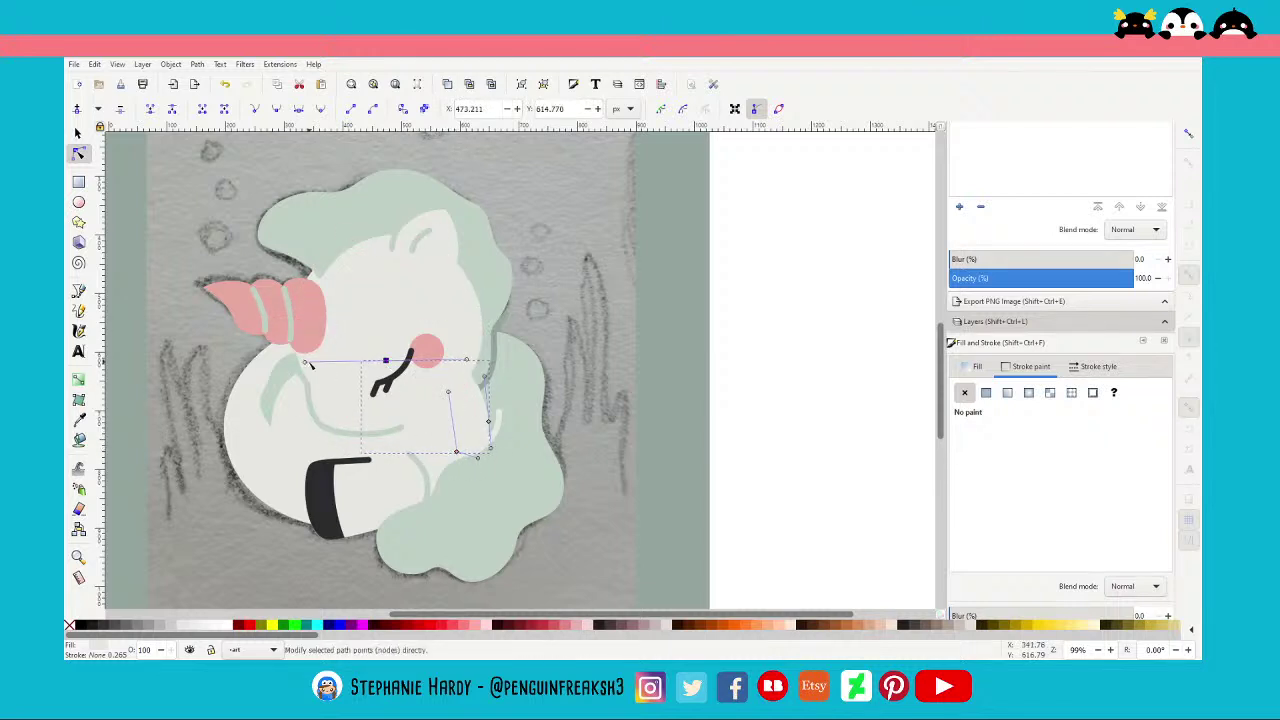
mouse_move(303, 359)
left_mouse_down()
mouse_move(346, 377)
mouse_move(321, 385)
left_mouse_up()
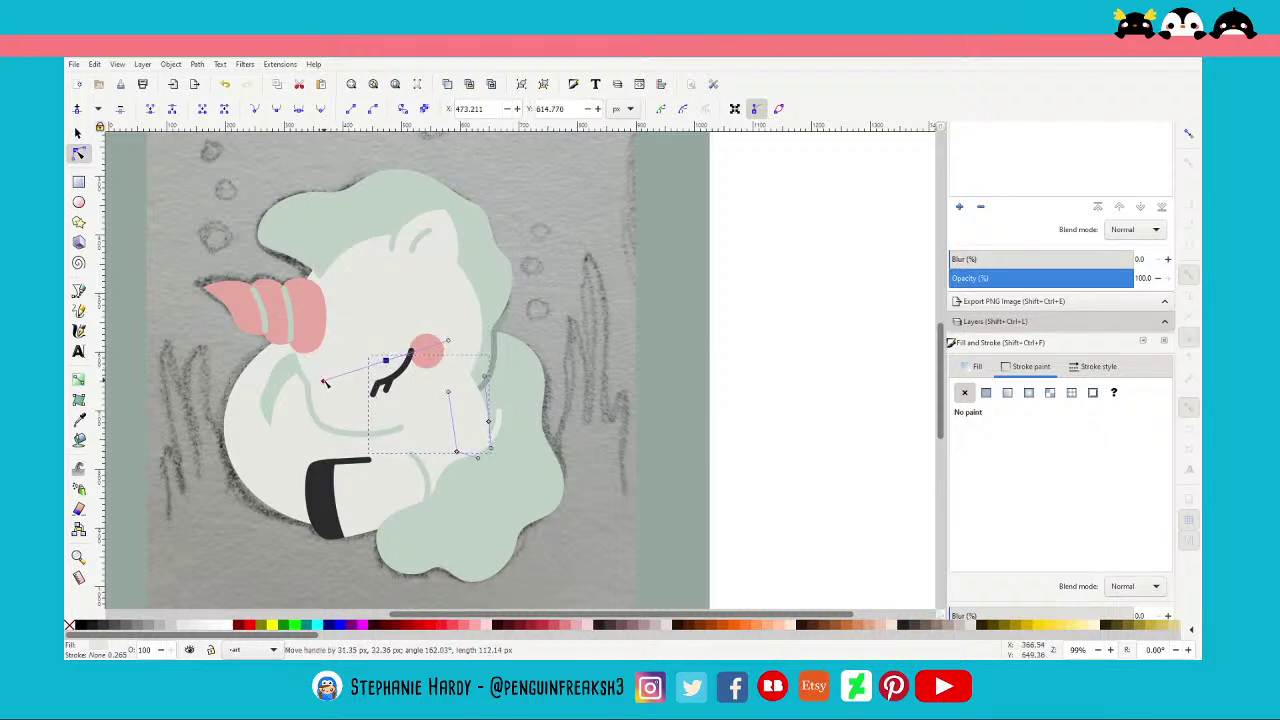
left_click(488, 420)
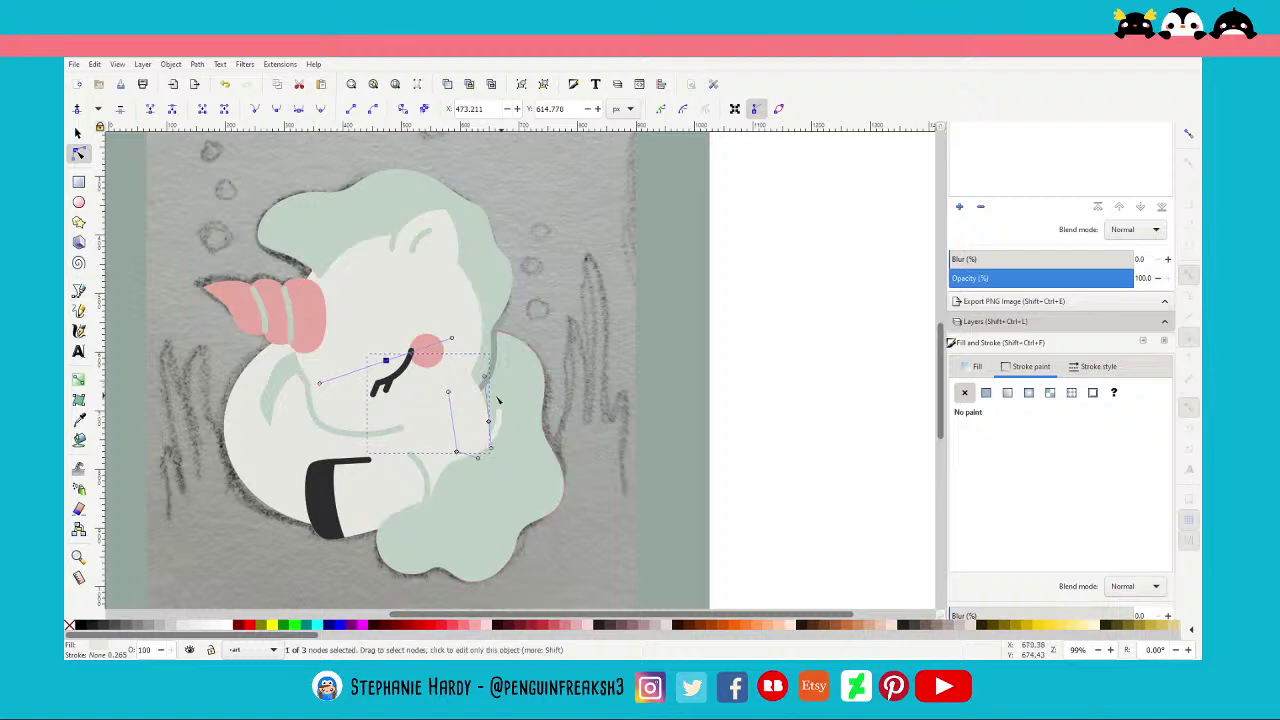
Move the right-hand node up the mane edge, make it smooth, and tune its handles
scroll(490, 420, "up", 4)
scroll(516, 416, "down", 2)
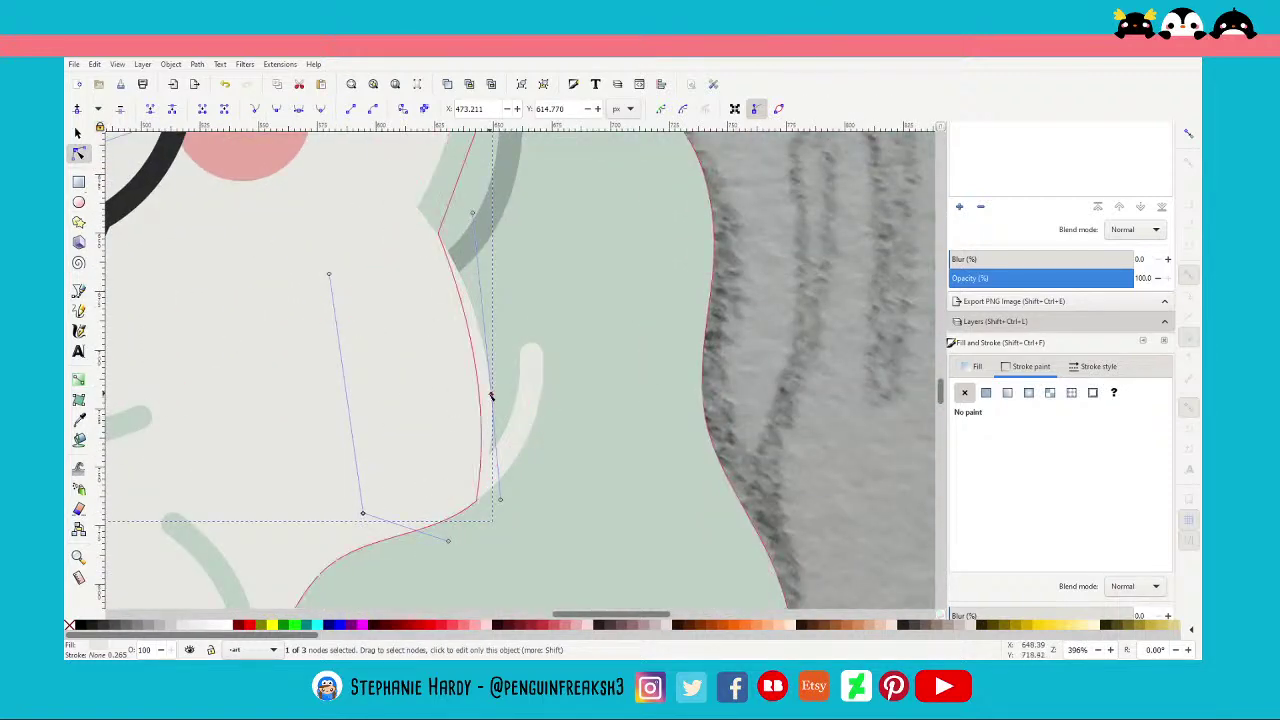
left_click_drag(492, 396, 478, 394)
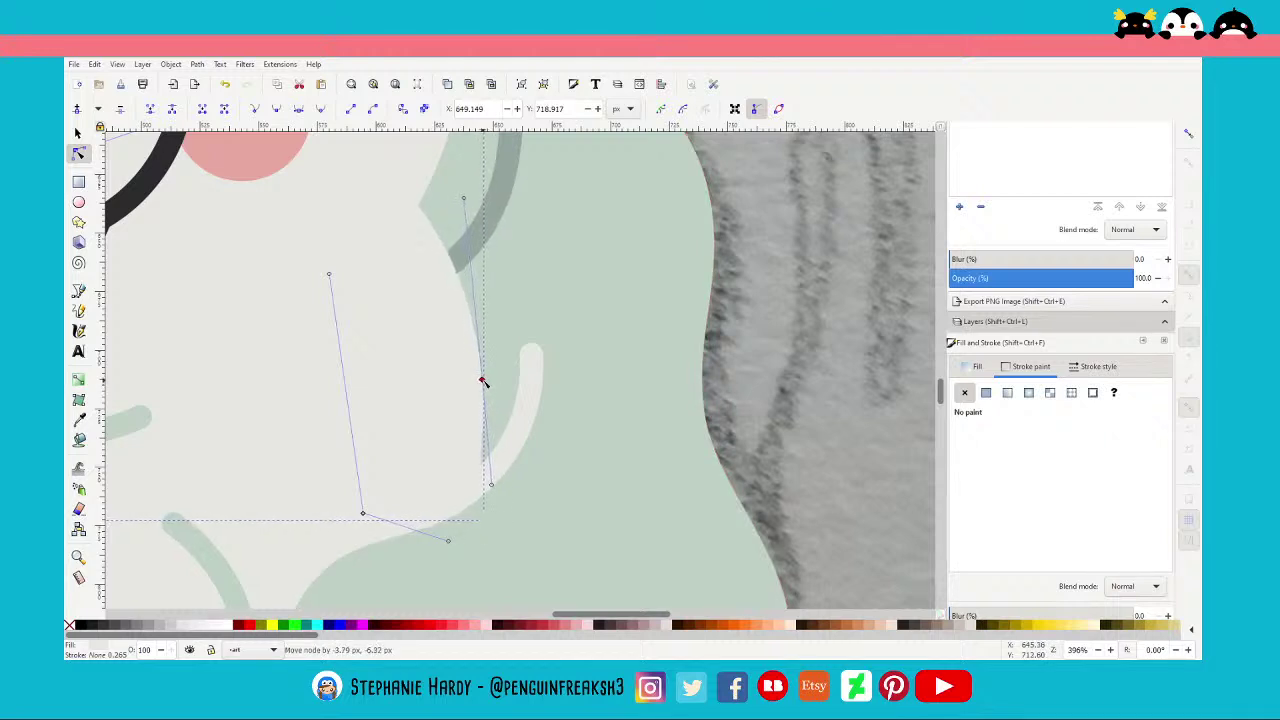
left_click_drag(478, 394, 482, 379)
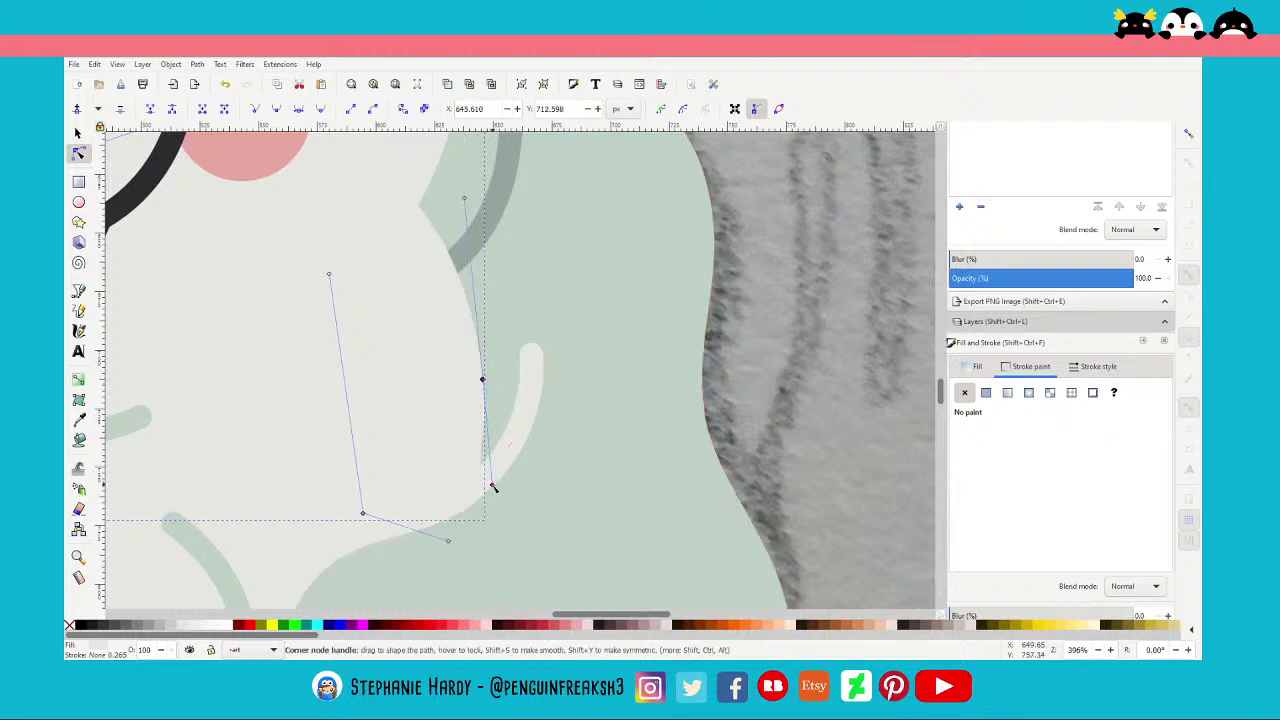
left_click_drag(492, 485, 494, 494)
left_click(297, 108)
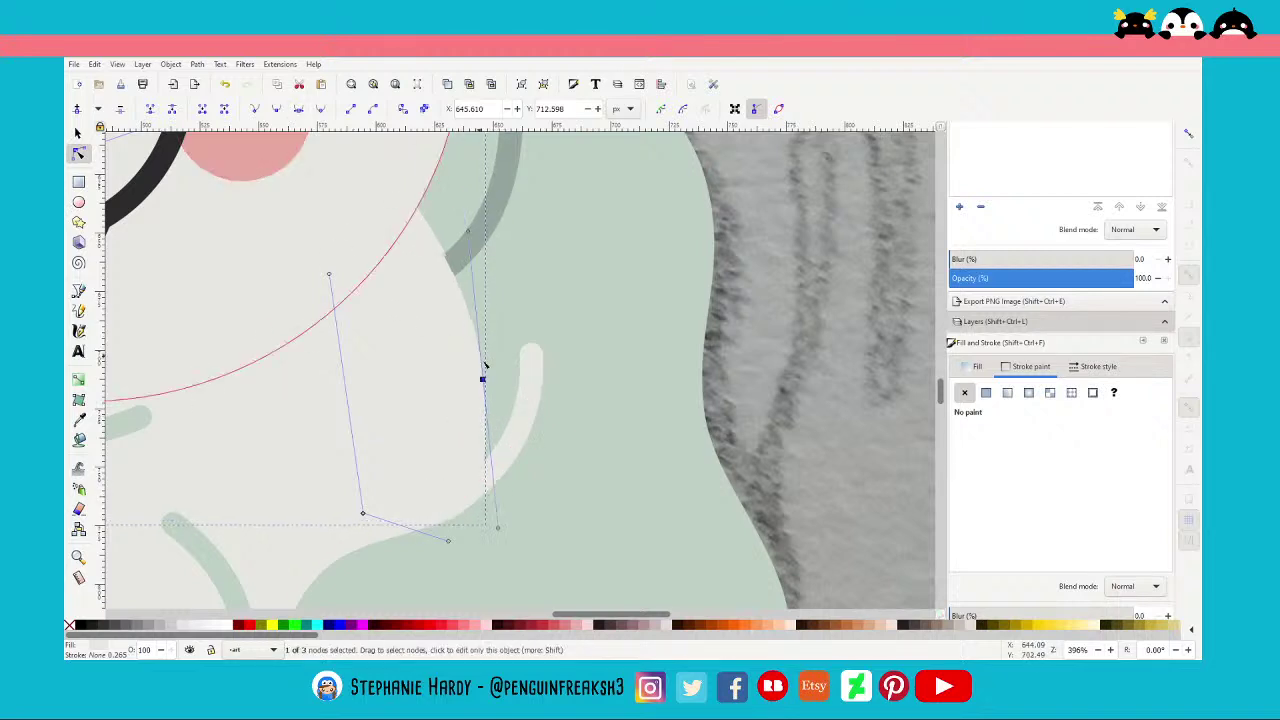
left_click_drag(484, 383, 483, 368)
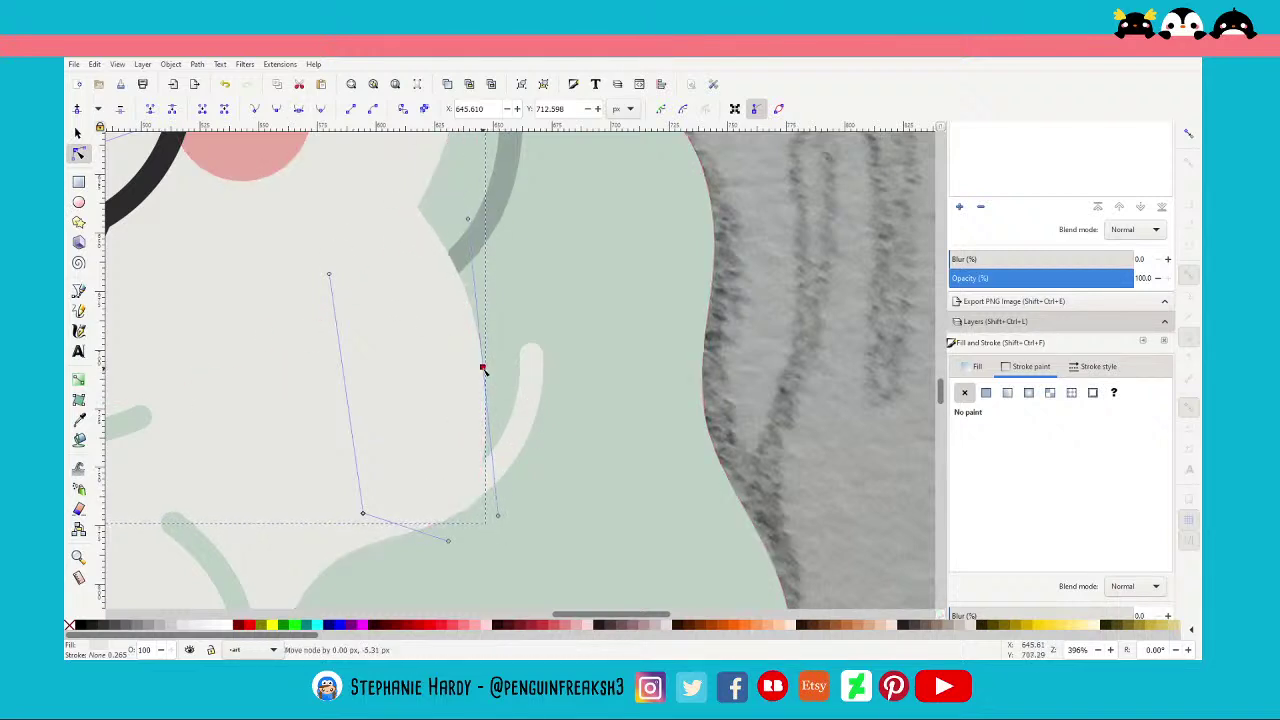
left_click_drag(497, 515, 500, 523)
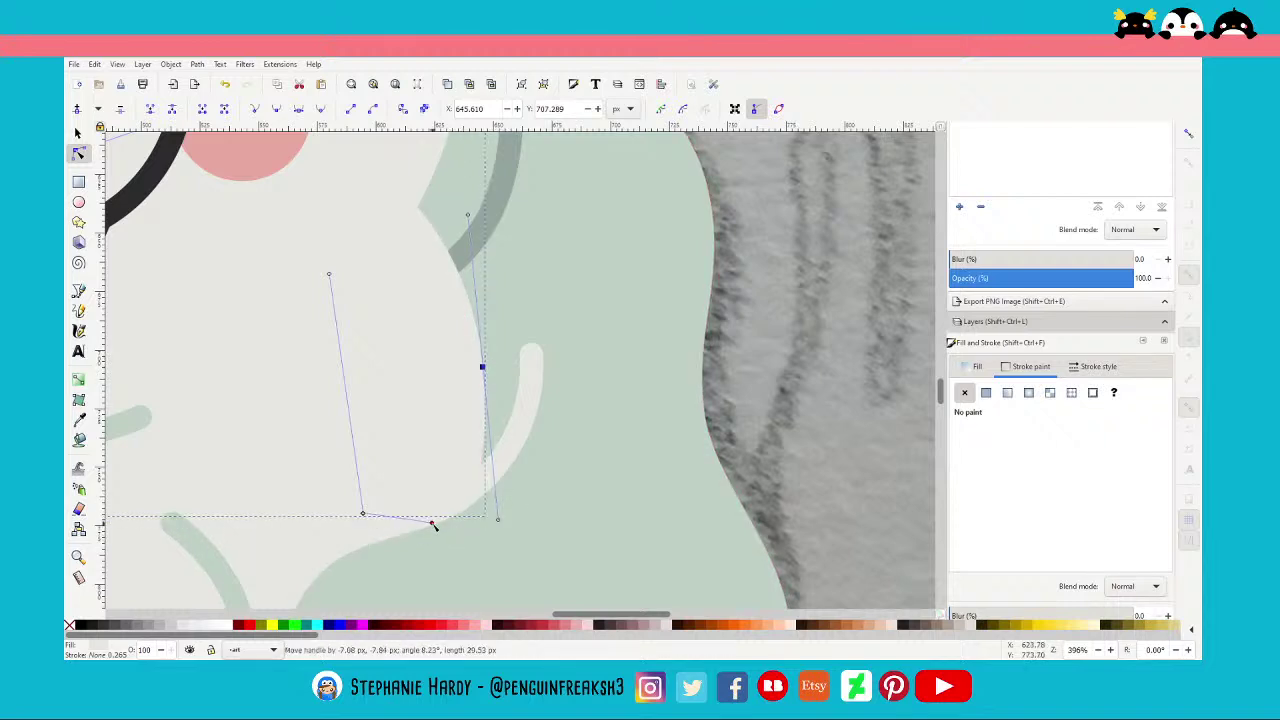
left_click_drag(448, 539, 457, 518)
Nudge the neighbouring curve's lower node into place and return to the Selector
scroll(478, 522, "up", 3)
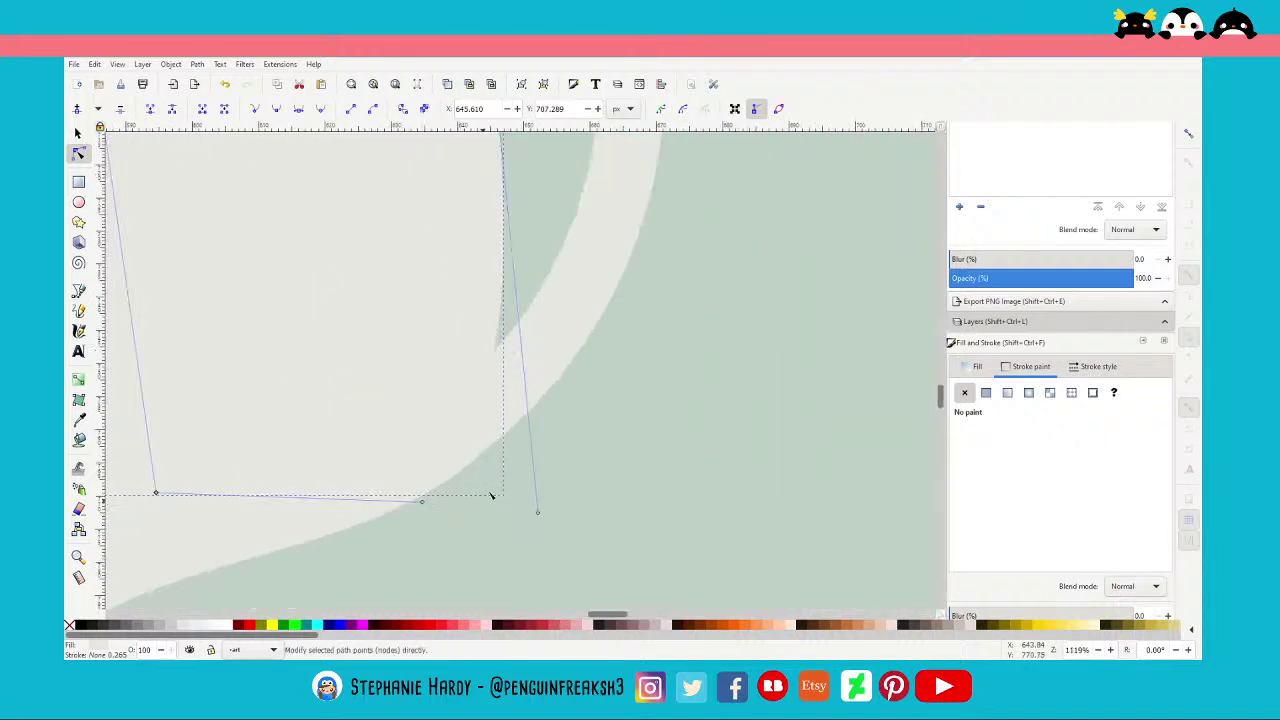
left_click(406, 480)
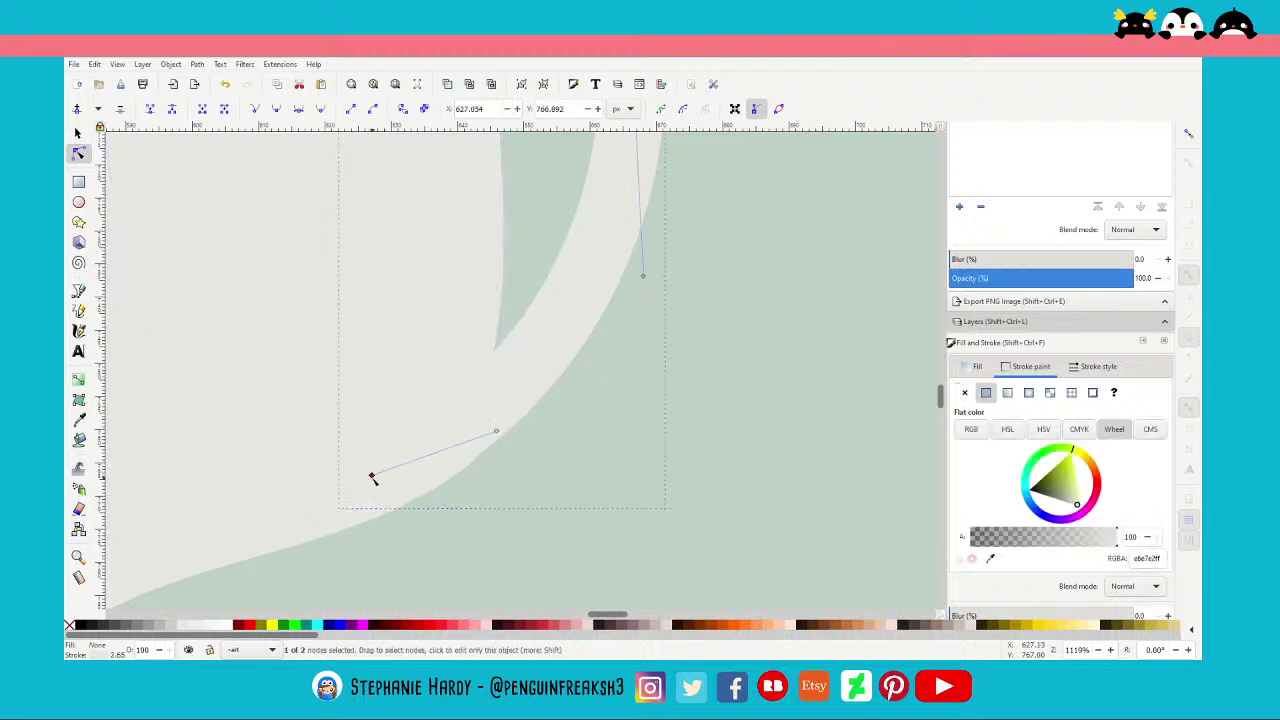
left_click_drag(371, 479, 372, 487)
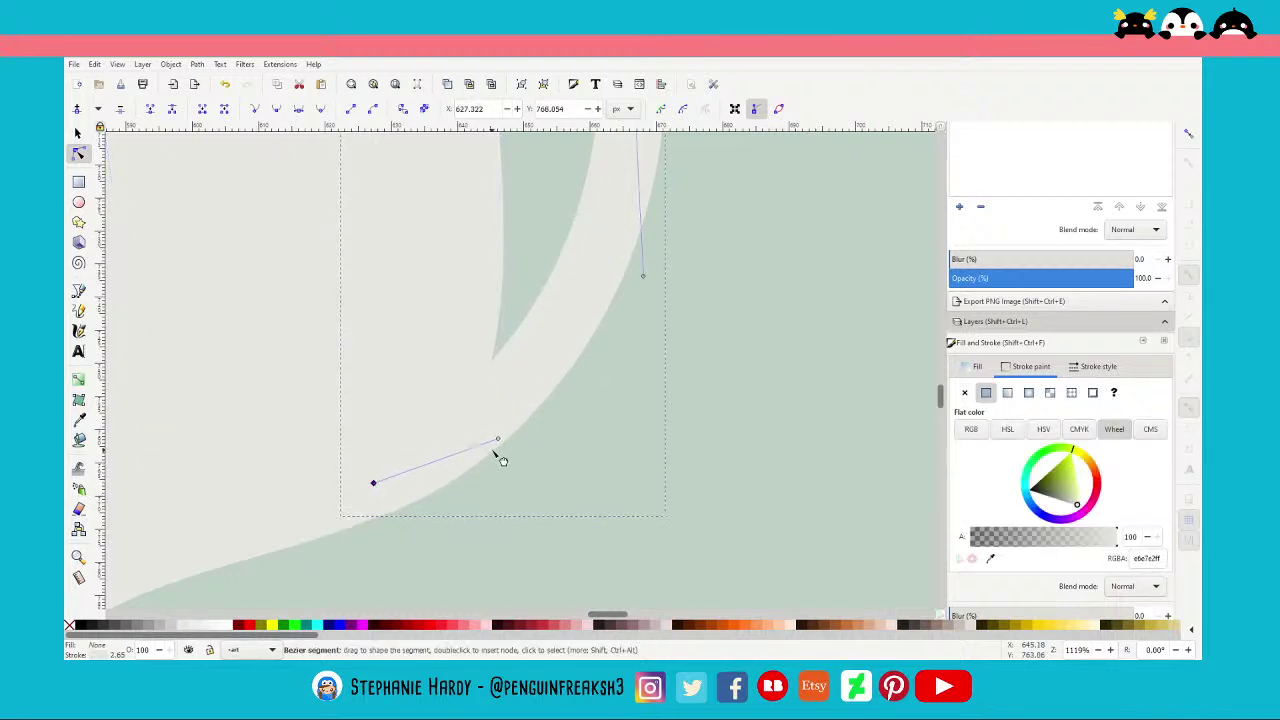
scroll(426, 397, "down", 3)
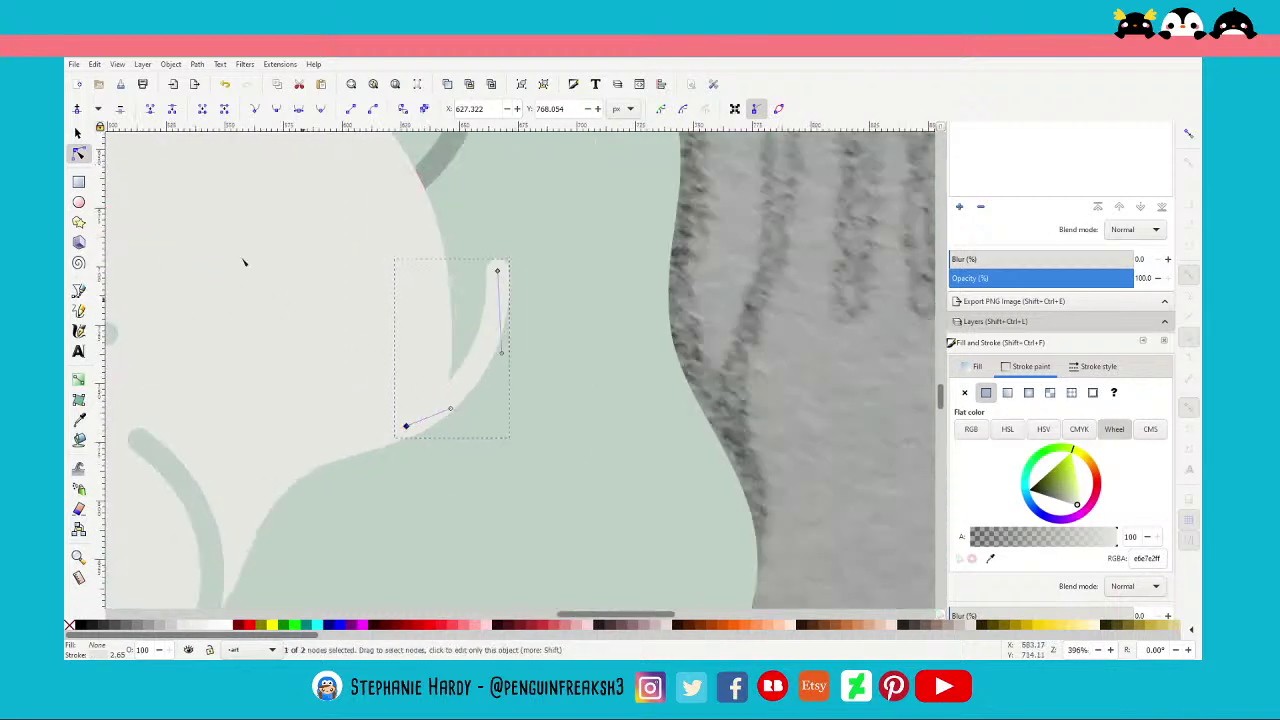
left_click(80, 138)
key("Escape")
Save the Under_Water_Dreams drawing
scroll(571, 405, "down", 2)
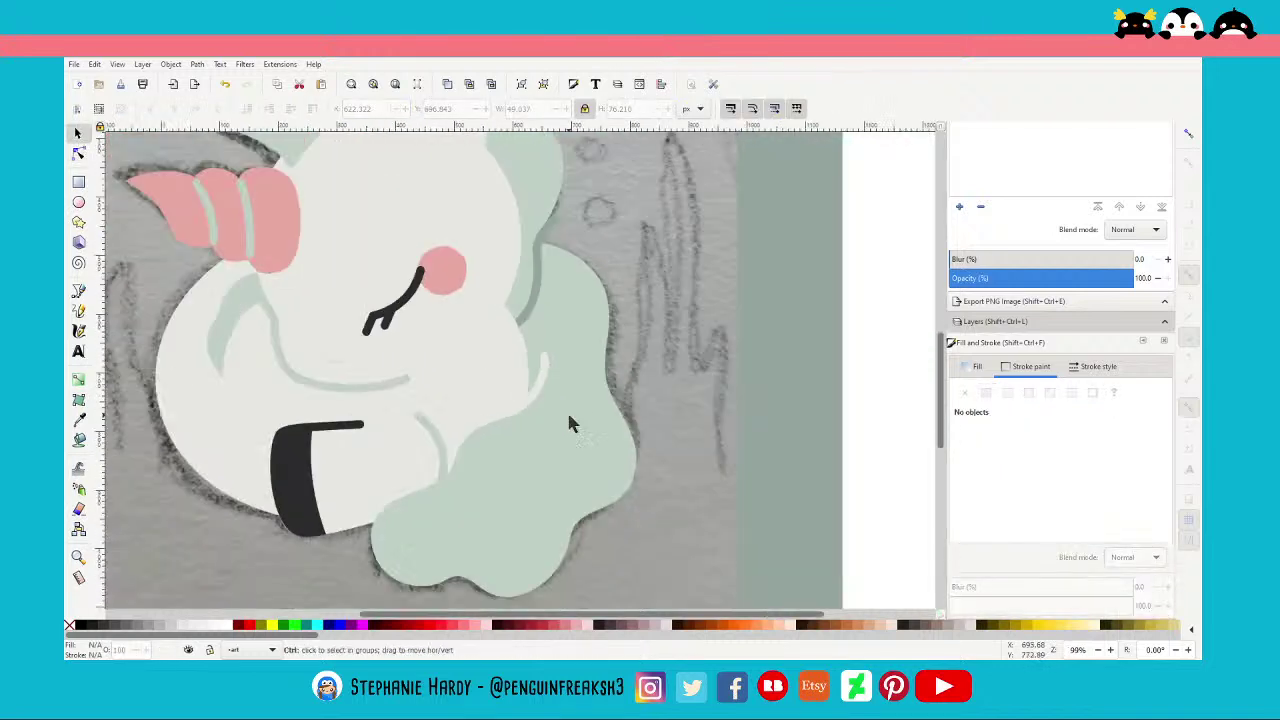
scroll(575, 418, "down", 2)
scroll(620, 432, "down", 1)
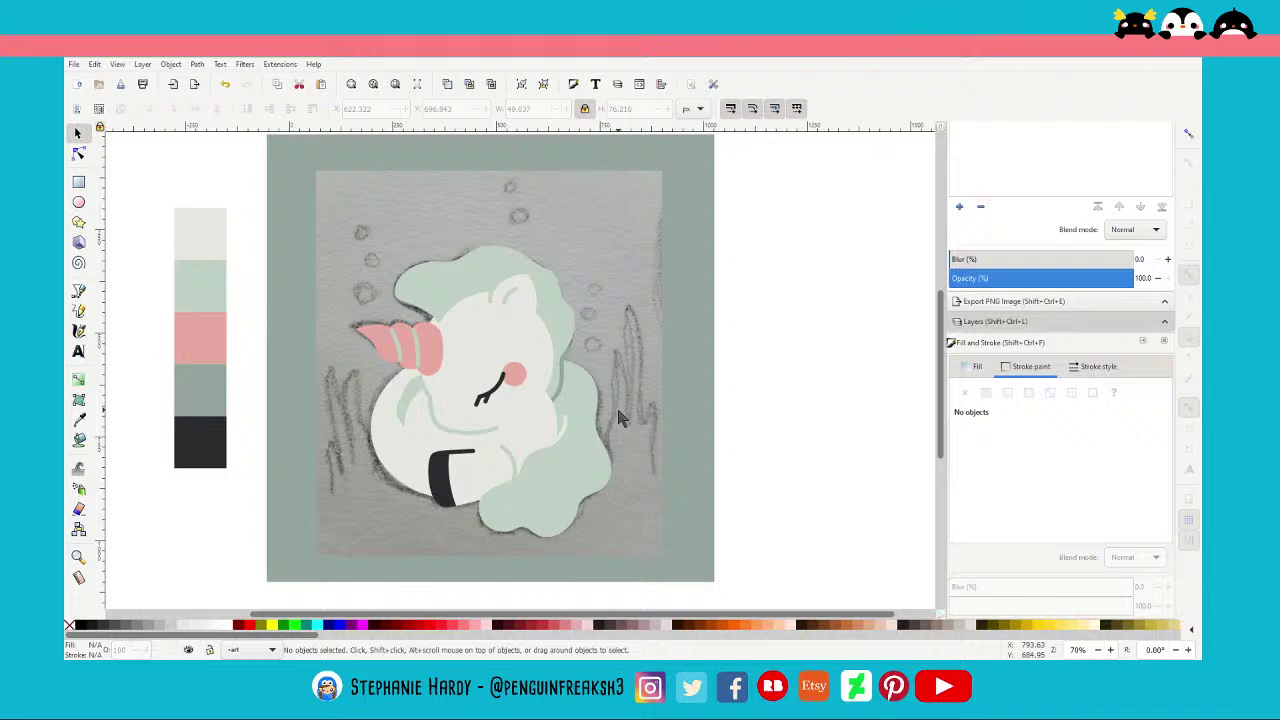
left_click(74, 64)
left_click(97, 149)
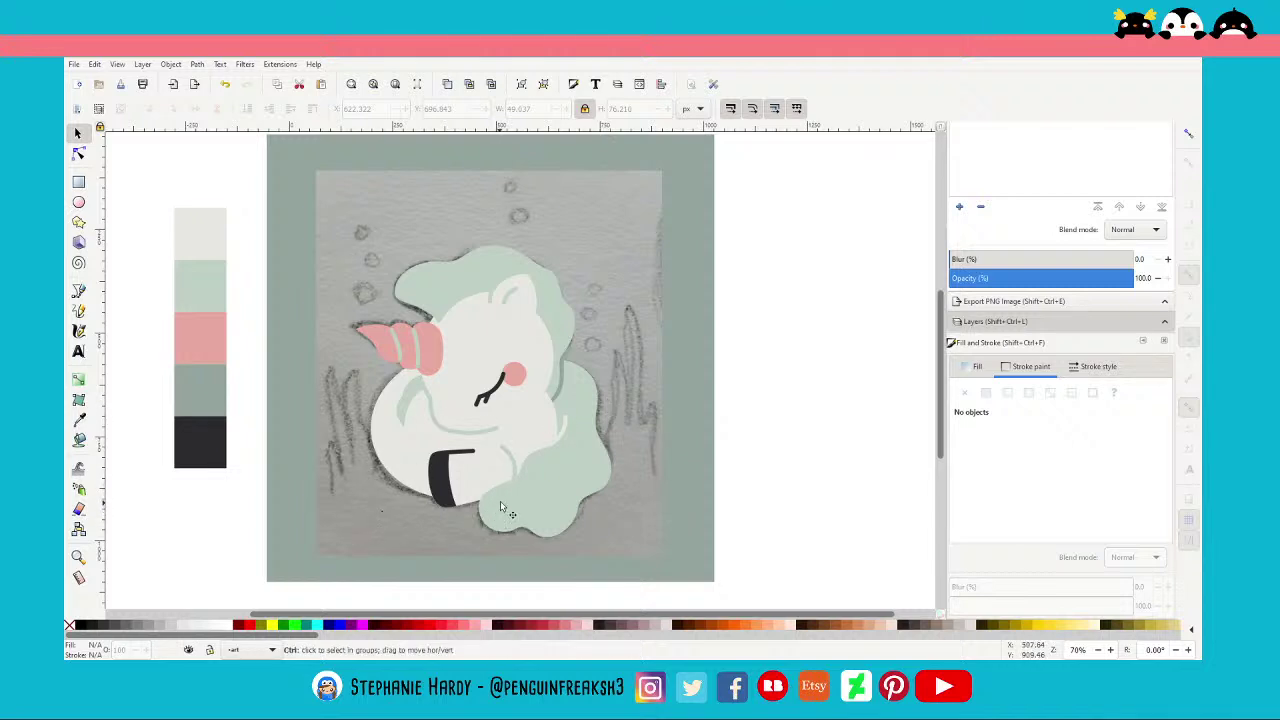
Drag the black hoof band's lower edge into a smoother curve with the Node tool
scroll(500, 505, "up", 3, "ctrl")
scroll(305, 533, "up", 3, "ctrl")
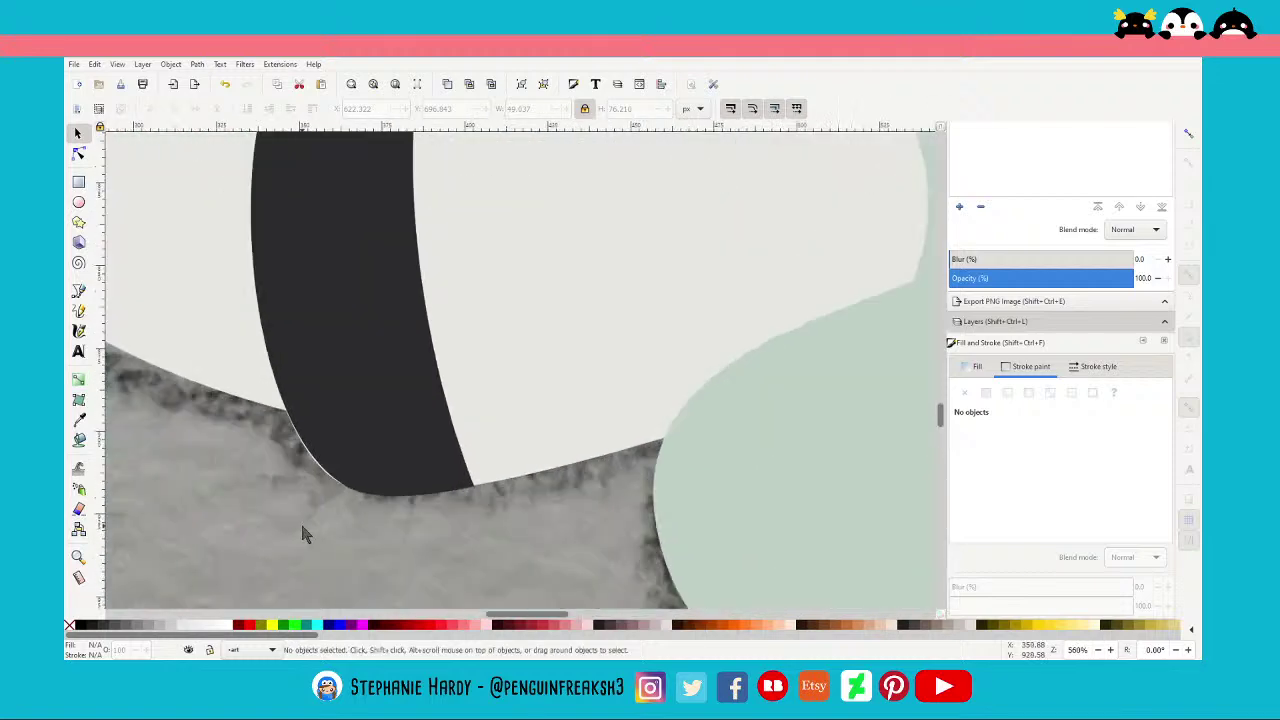
left_click(78, 155)
left_click(350, 454)
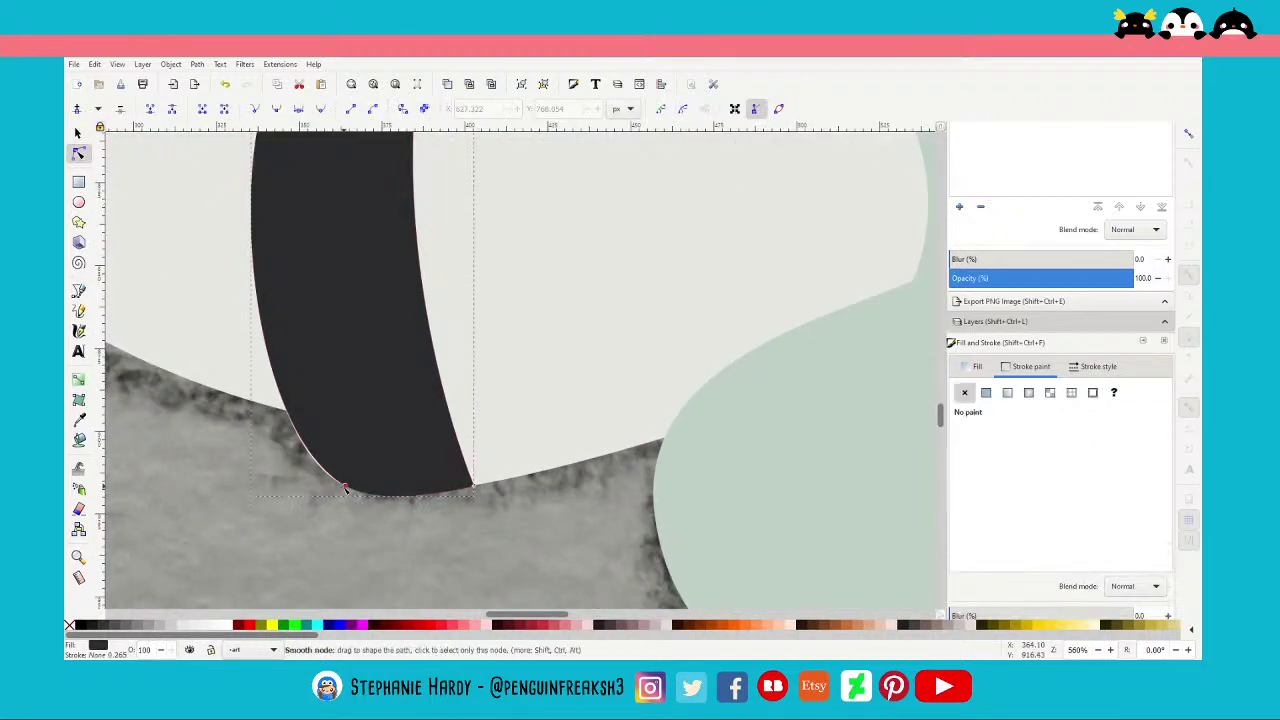
left_click_drag(345, 488, 428, 366)
scroll(428, 366, "down", 3, "ctrl")
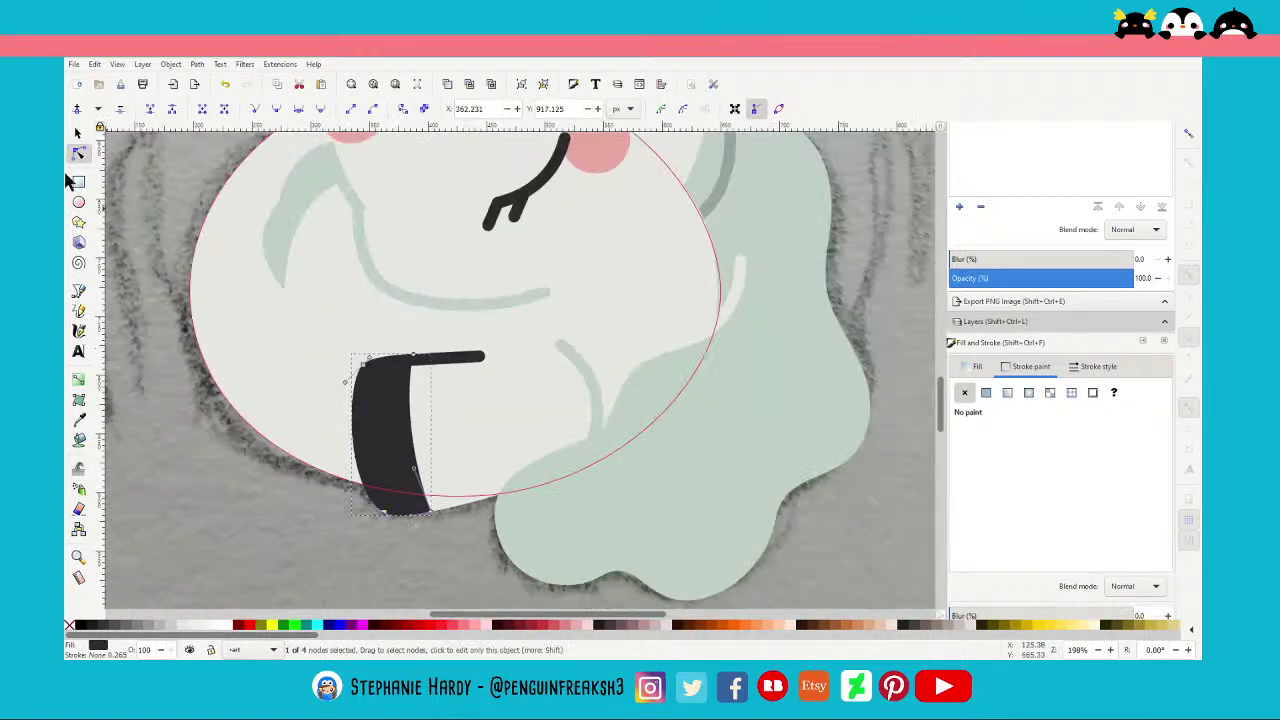
left_click(78, 133)
key("Escape")
Save the drawing again with Ctrl+S
scroll(438, 506, "down", 3, "ctrl")
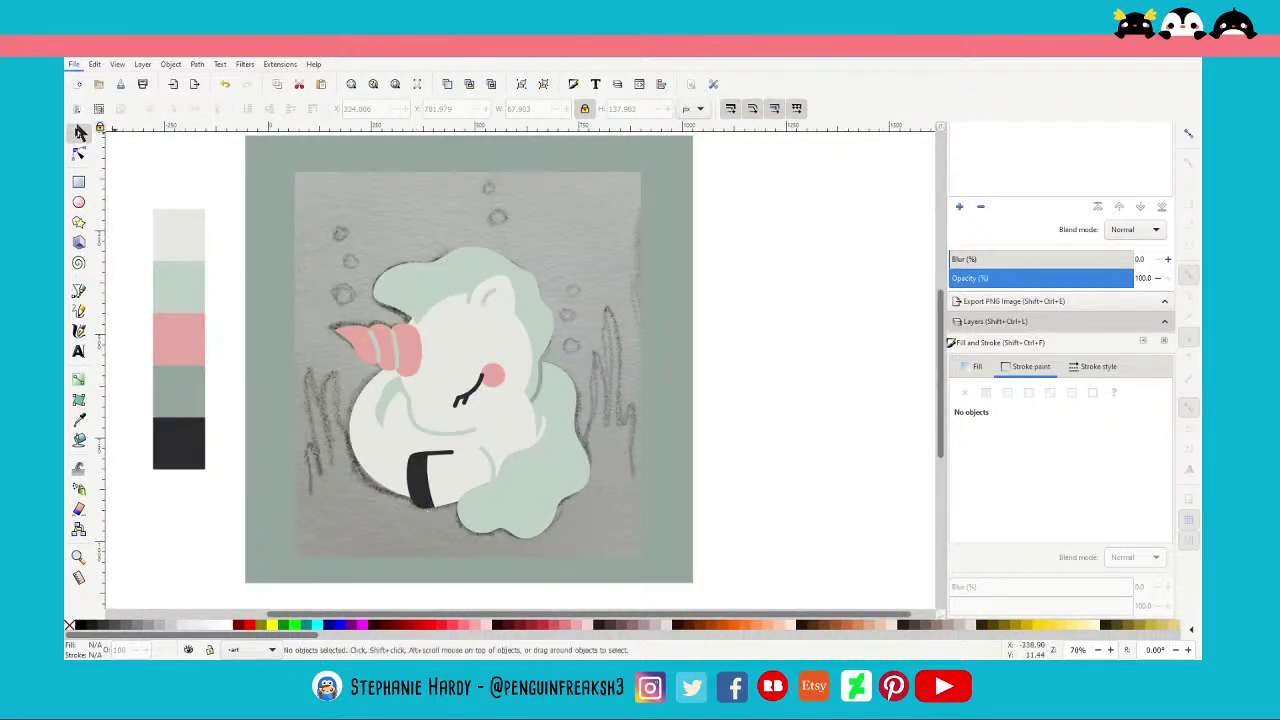
key("ctrl+s")
scroll(441, 443, "up", 2, "ctrl")
scroll(305, 430, "down", 2, "ctrl")
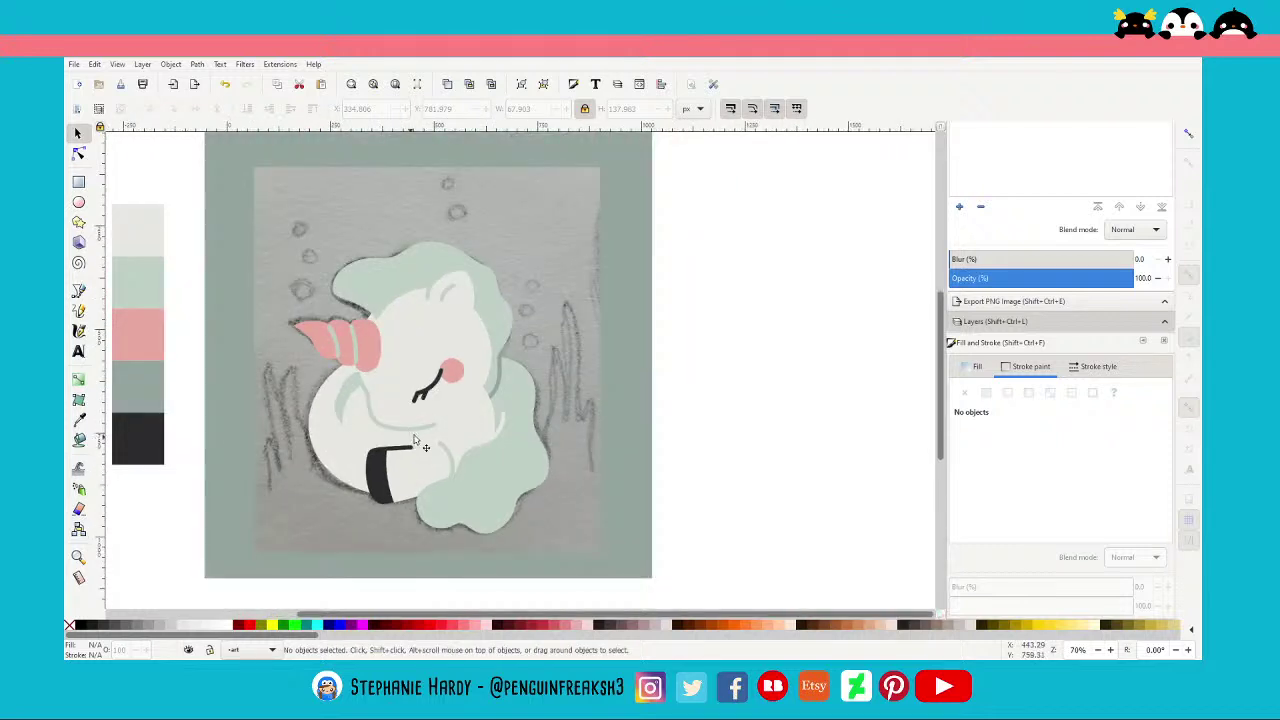
Draw a zigzag seaweed strand left of the head with a 10 px stroke
left_click(78, 294)
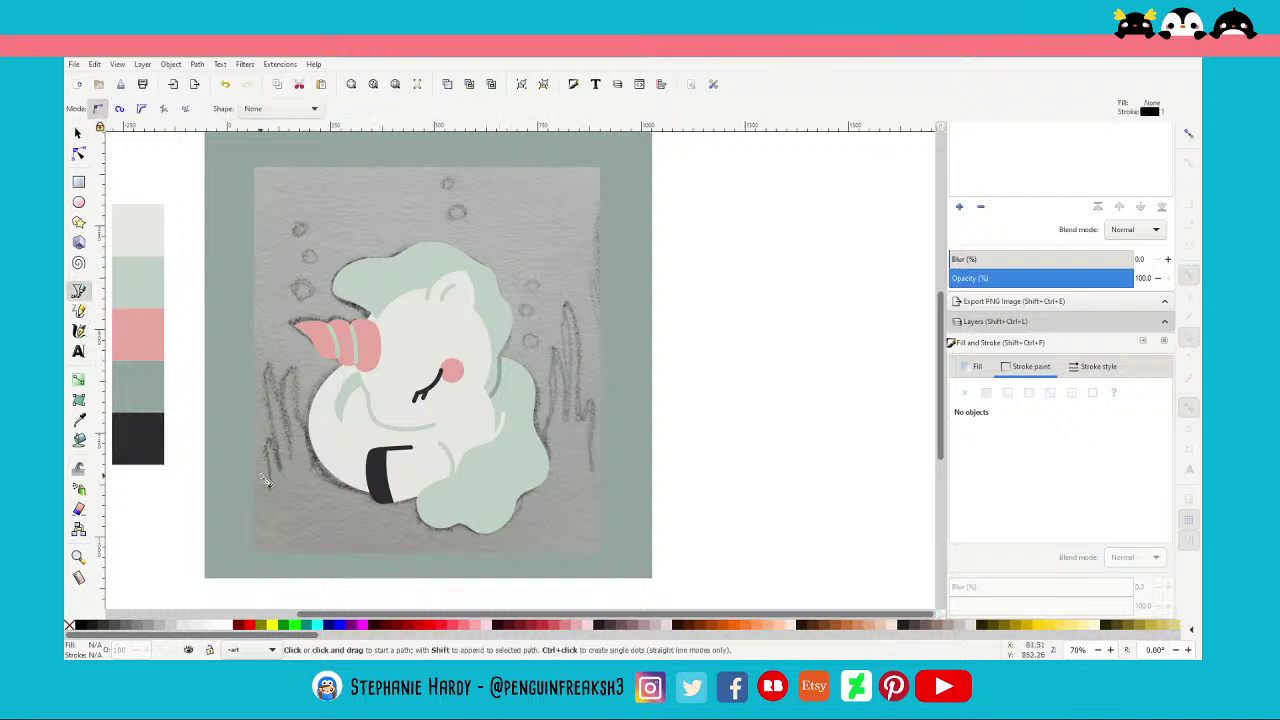
left_click(267, 488)
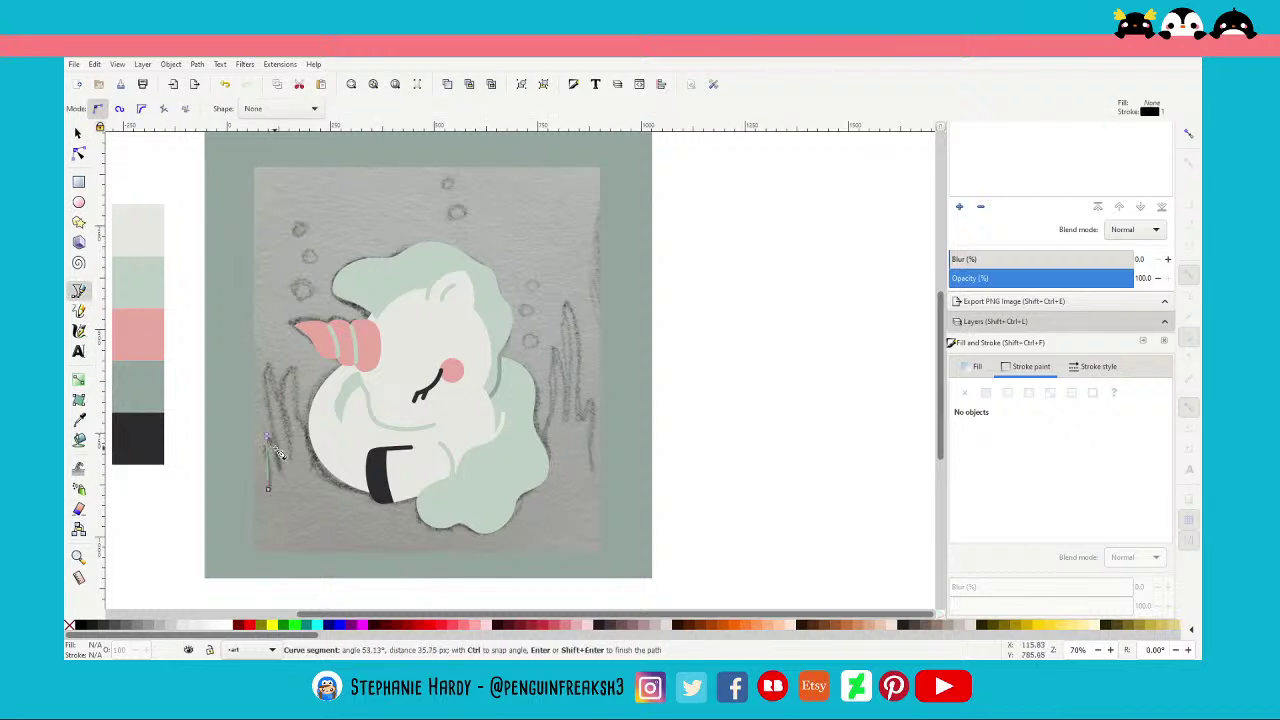
left_click(268, 440)
left_click(270, 367)
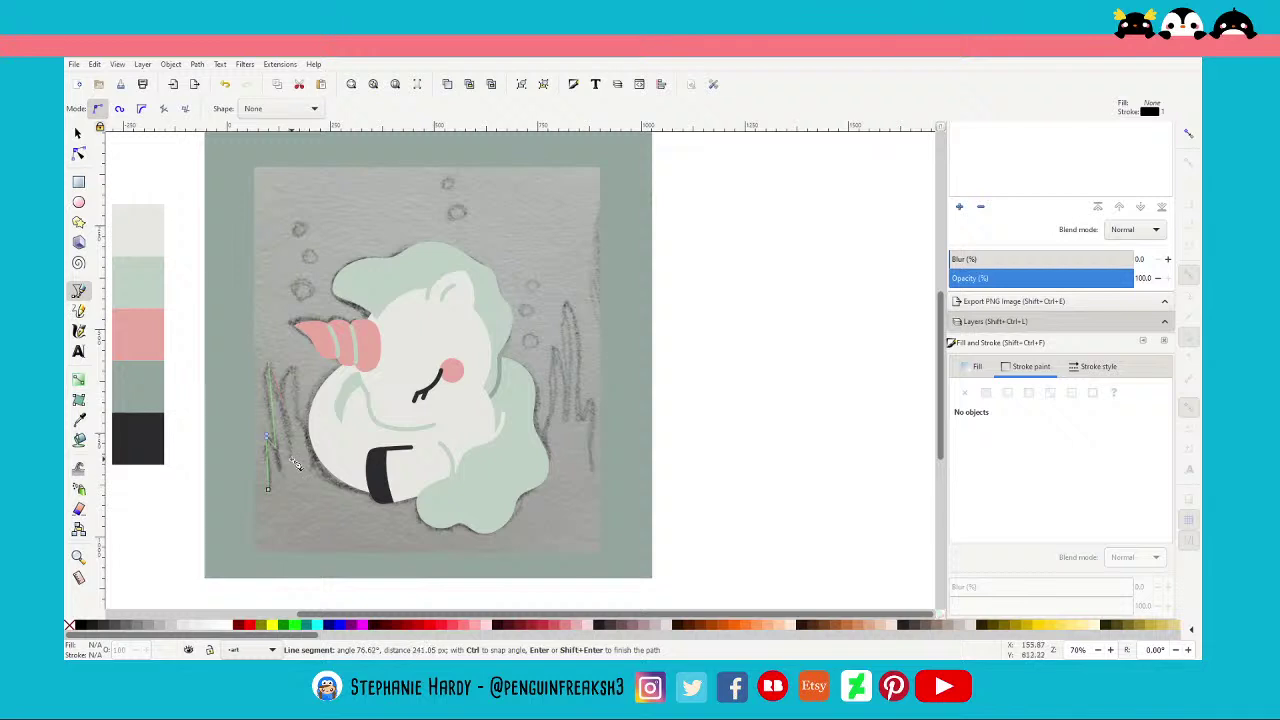
key("Return")
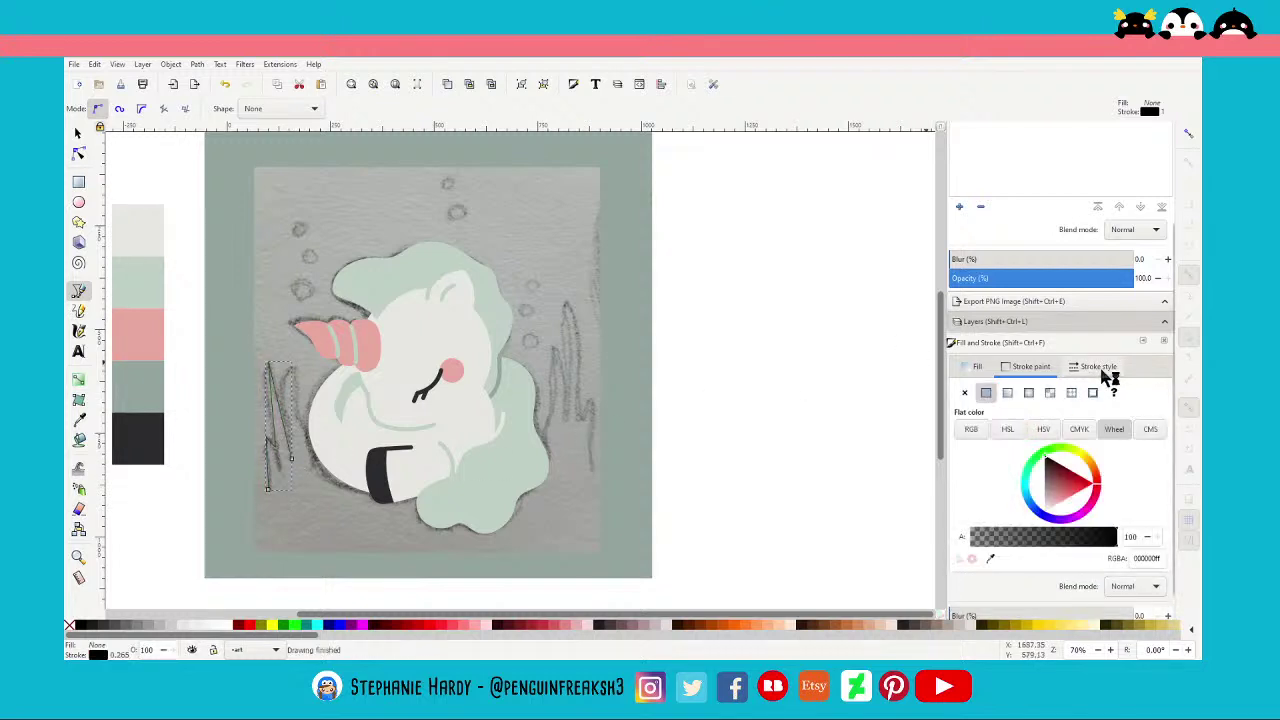
left_click(1098, 366)
left_click(998, 461)
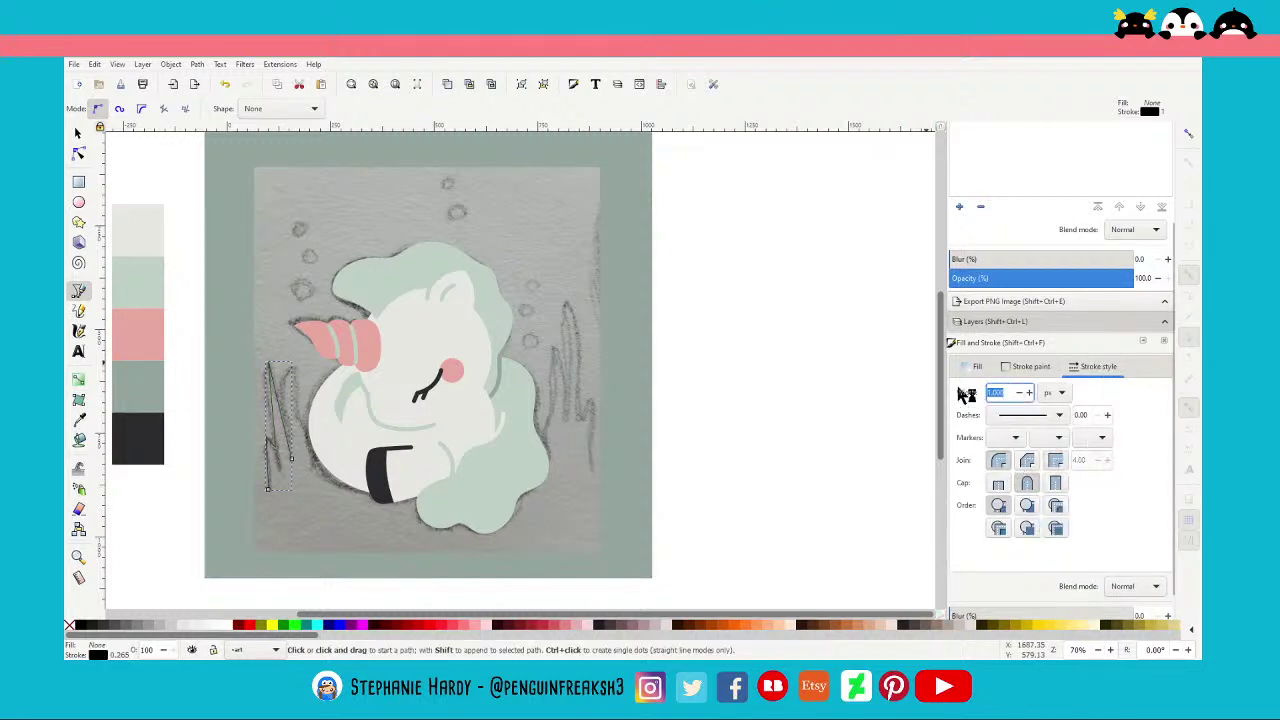
type("10")
key("Return")
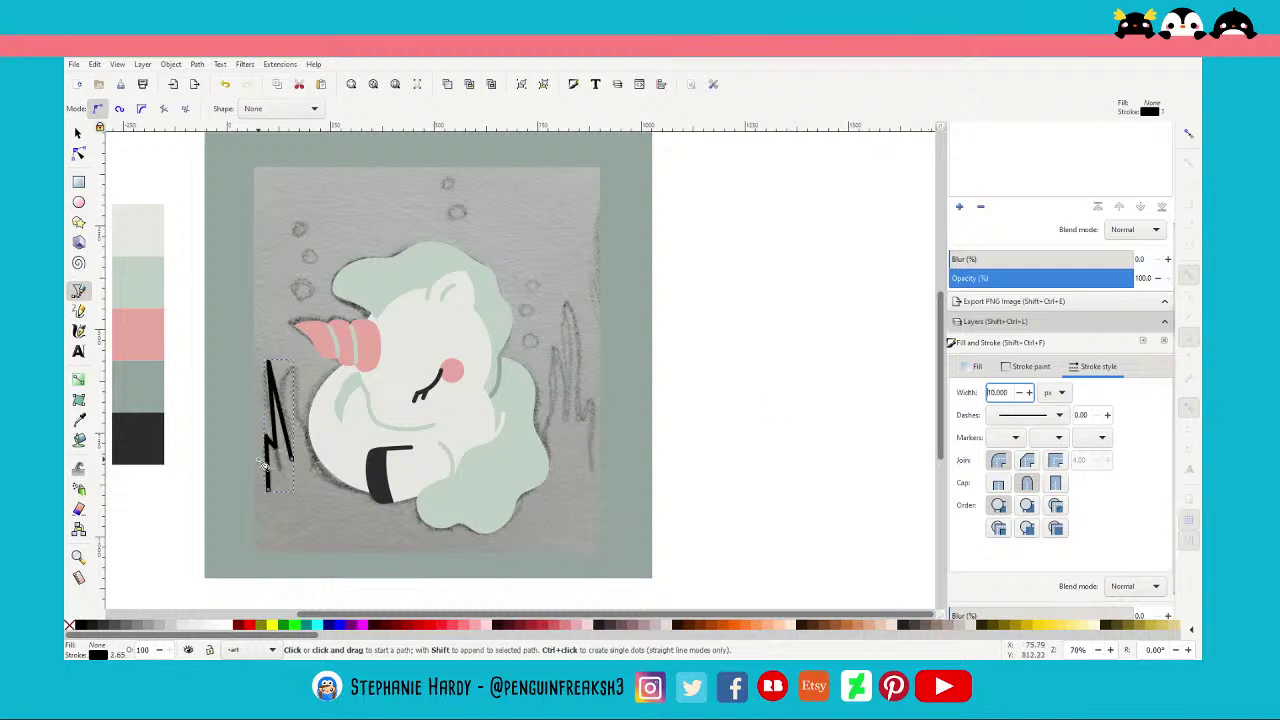
scroll(262, 372, "up", 5, "ctrl")
Bend the first seaweed strand's upper segment into a curve
left_click(78, 153)
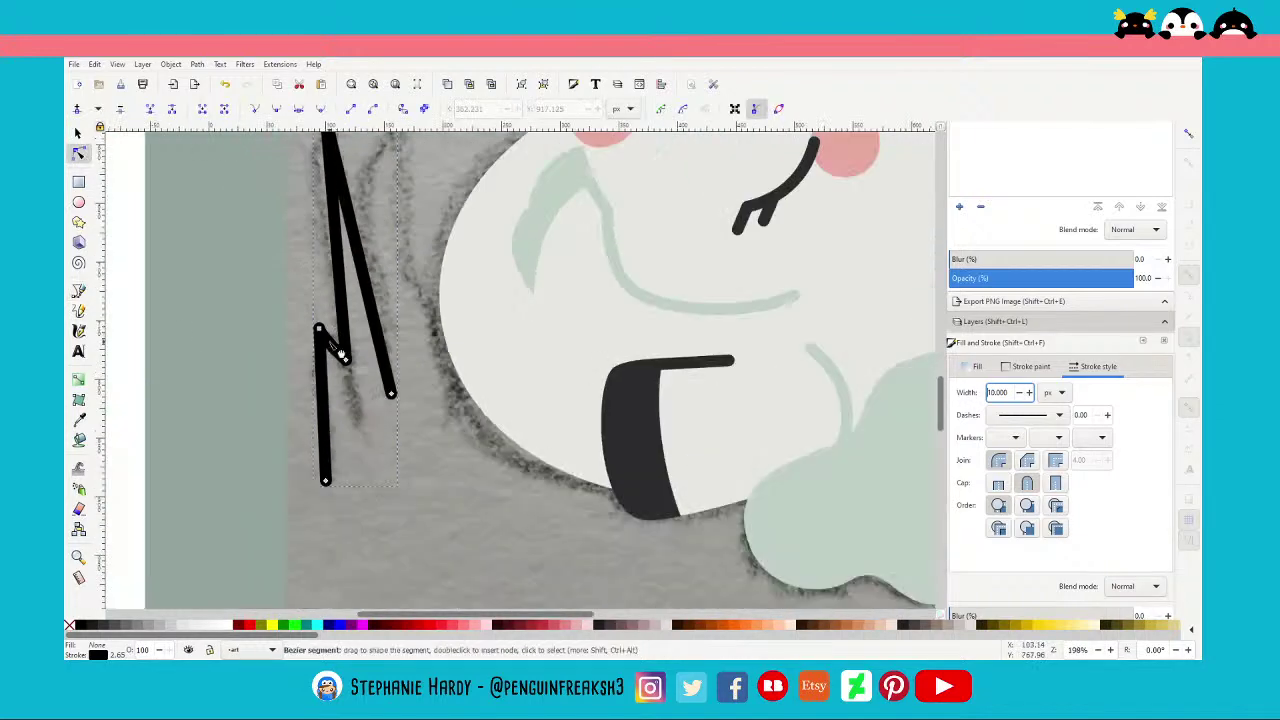
scroll(326, 335, "down", 2, "ctrl")
left_click_drag(323, 330, 314, 331)
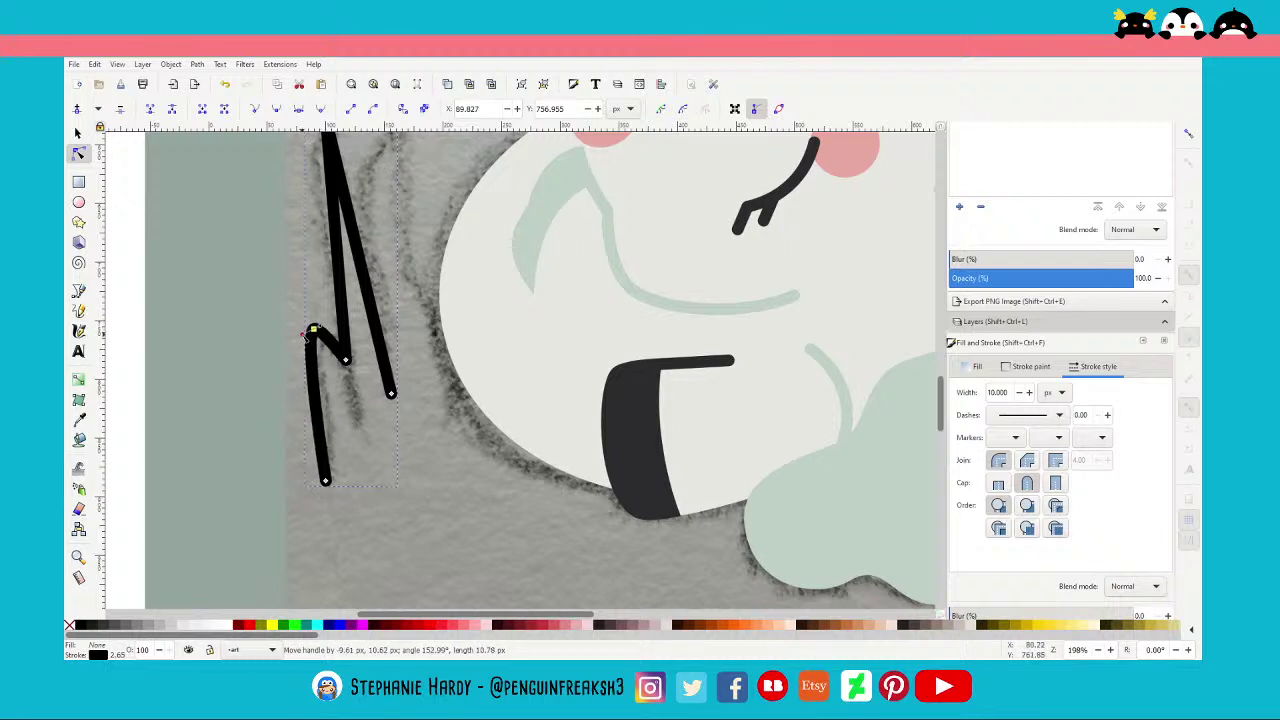
key("ctrl+z")
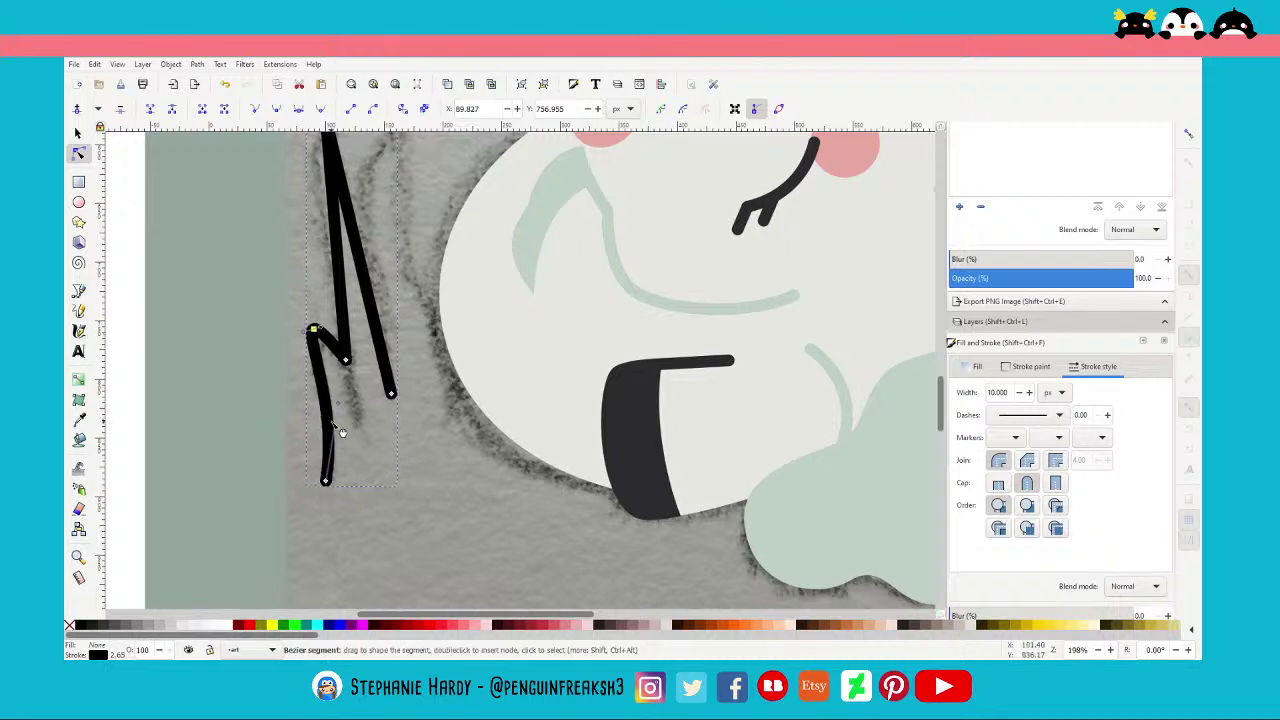
scroll(366, 455, "down", 1, "ctrl")
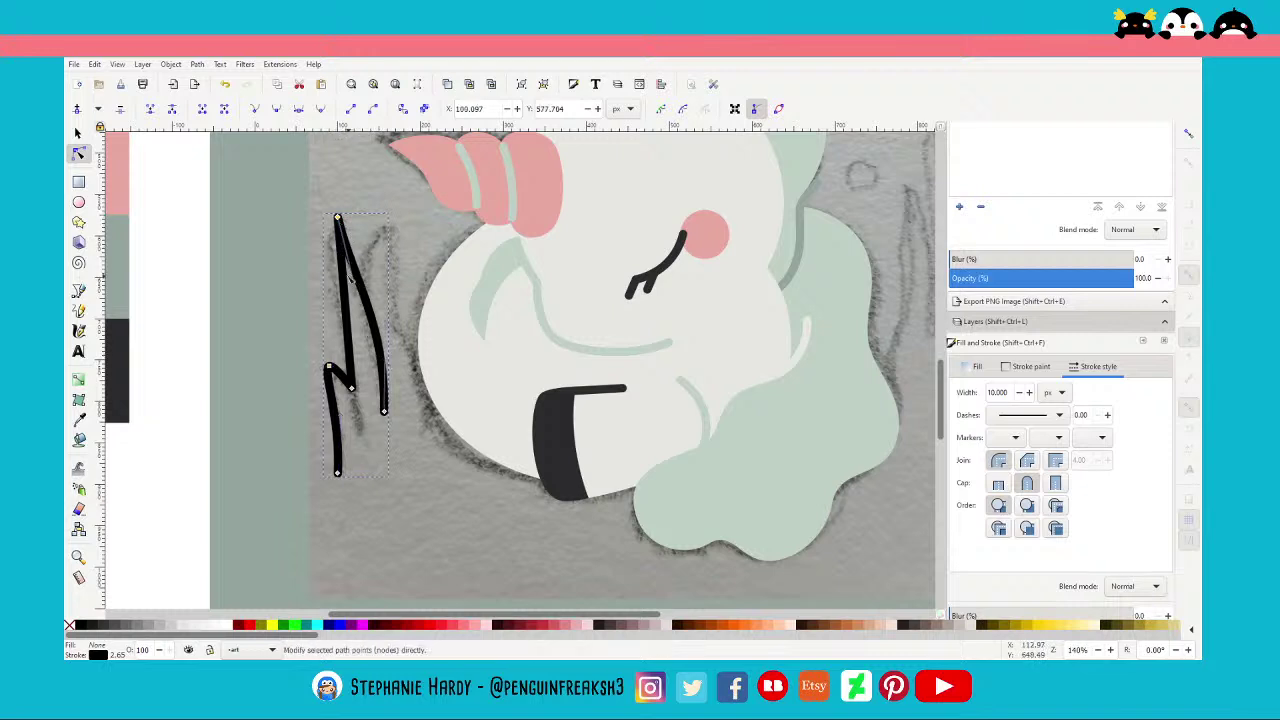
left_click(337, 218)
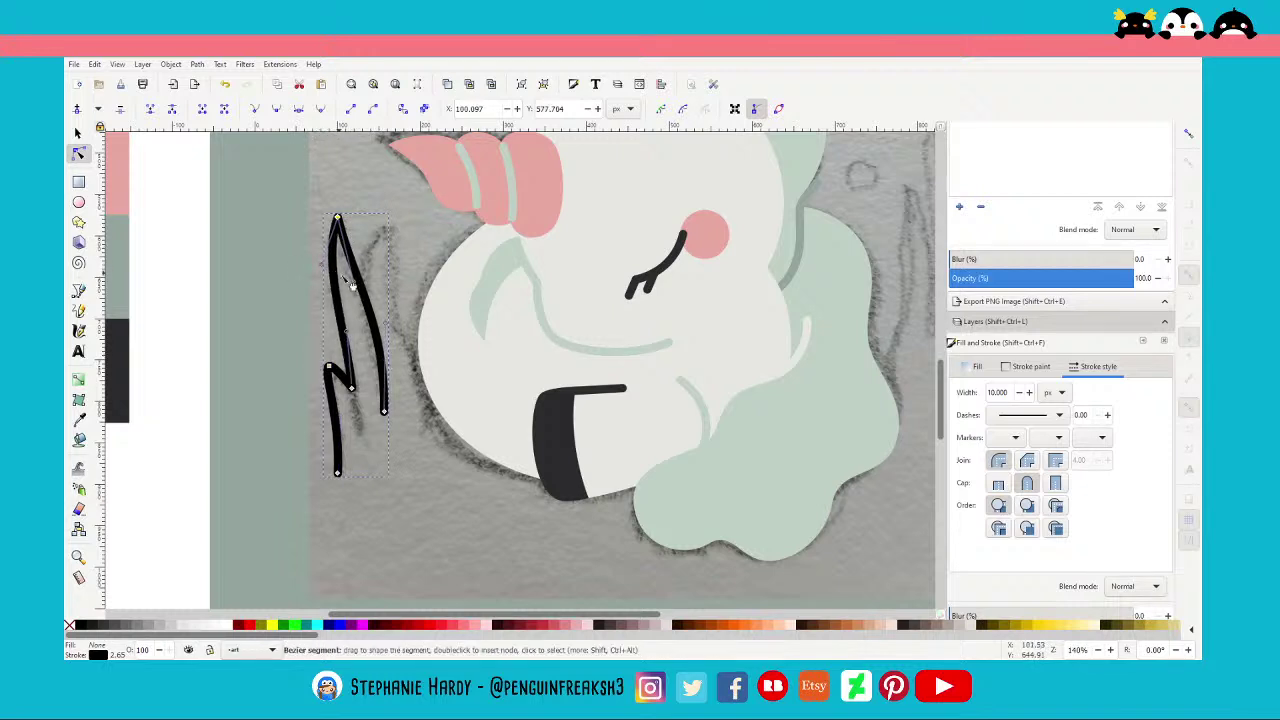
left_click_drag(368, 299, 355, 345)
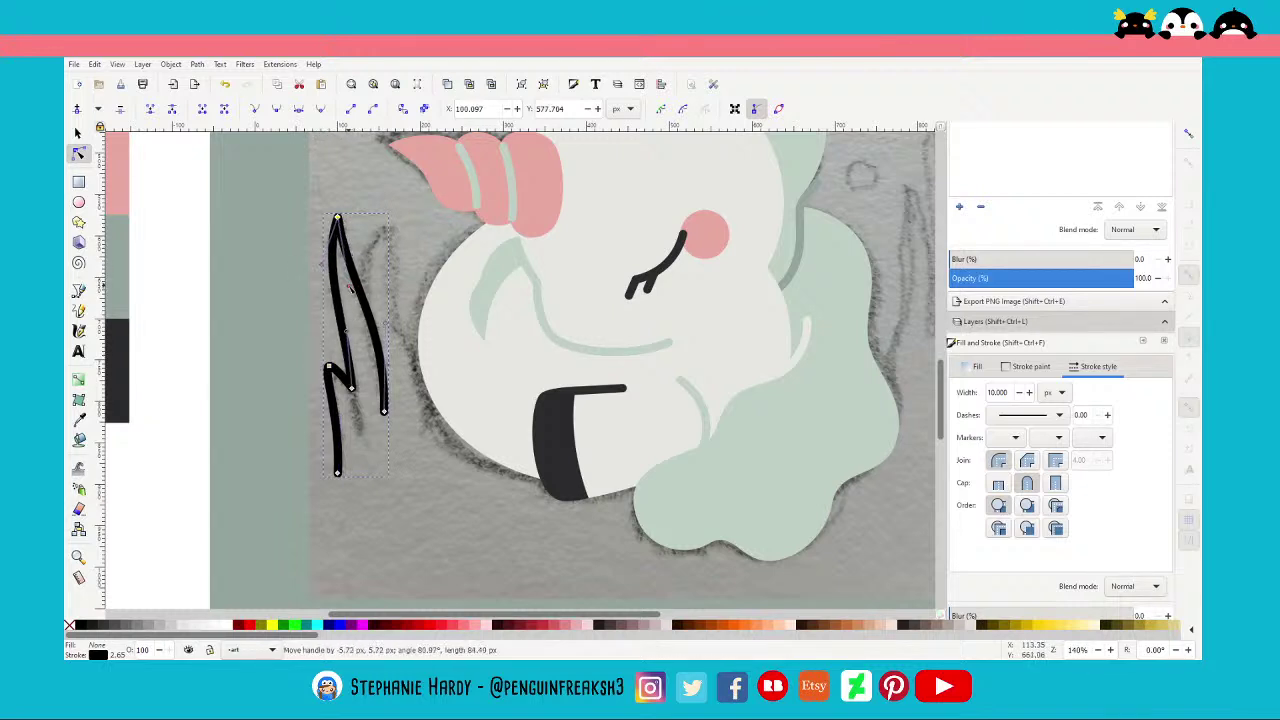
Draw a second seaweed strand beside the first with a 10 px stroke
left_click(79, 290)
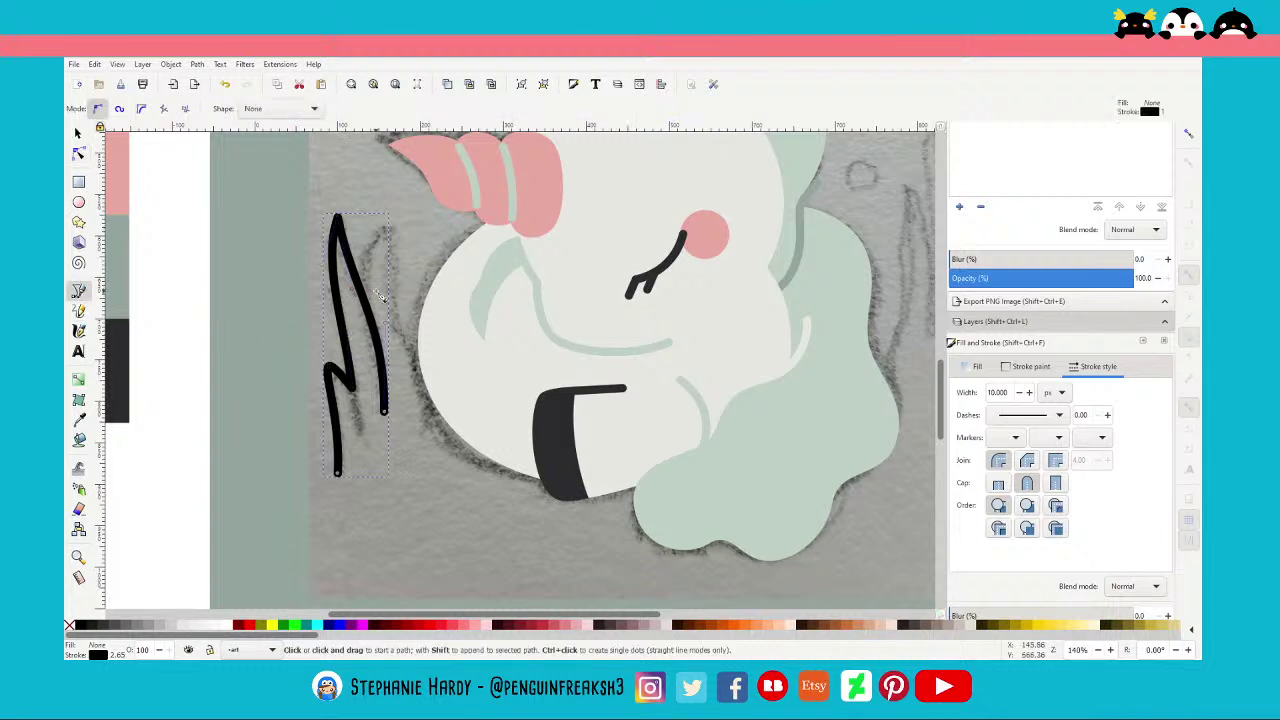
left_click(390, 230)
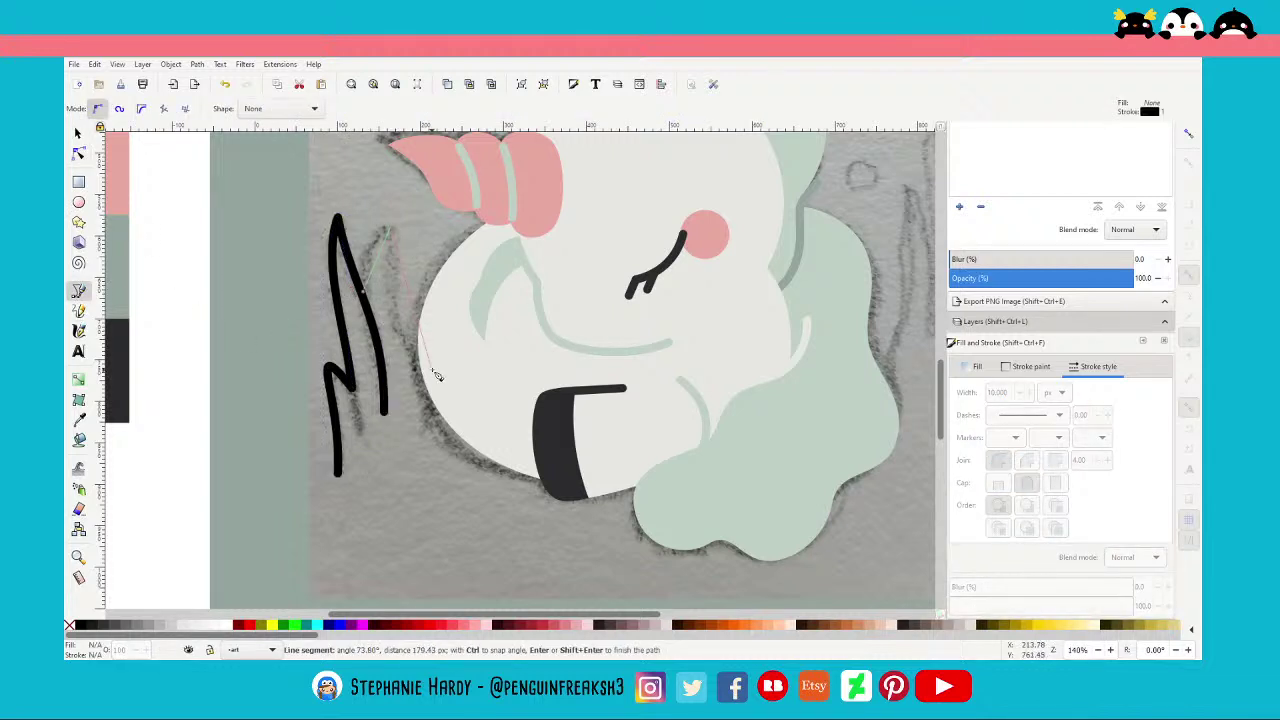
double_click(431, 431)
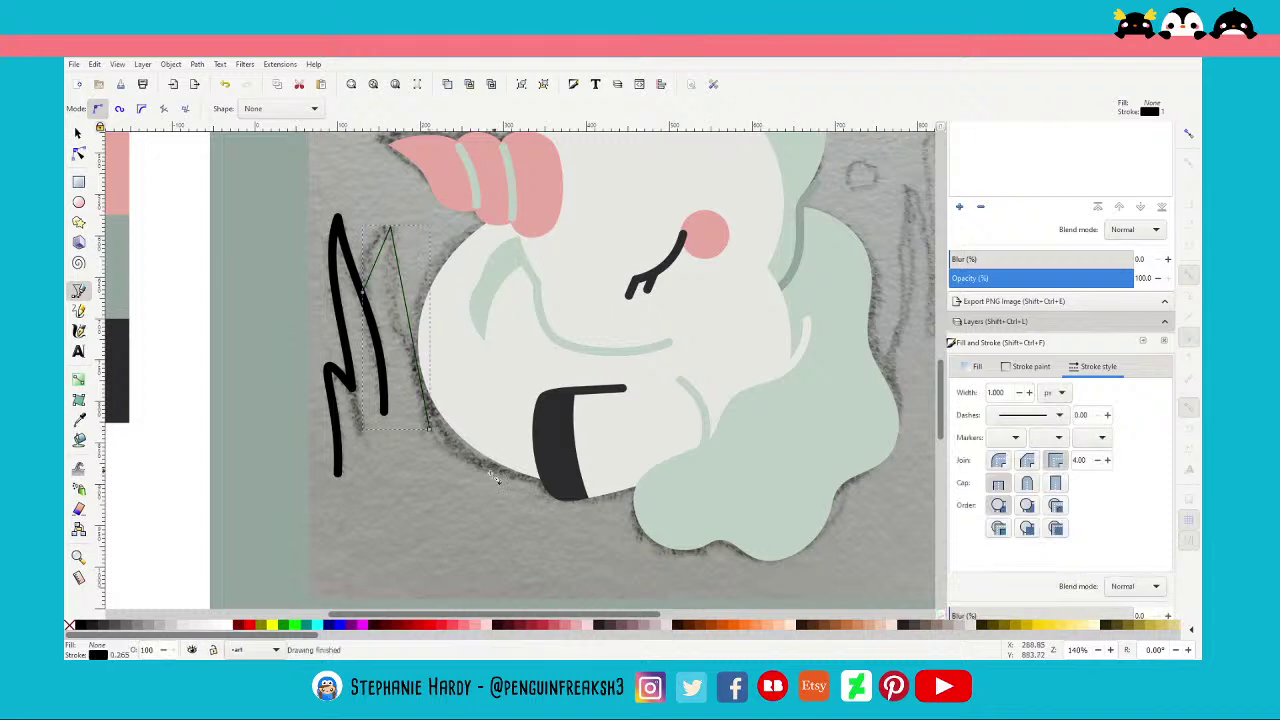
triple_click(997, 392)
type("10")
key("Return")
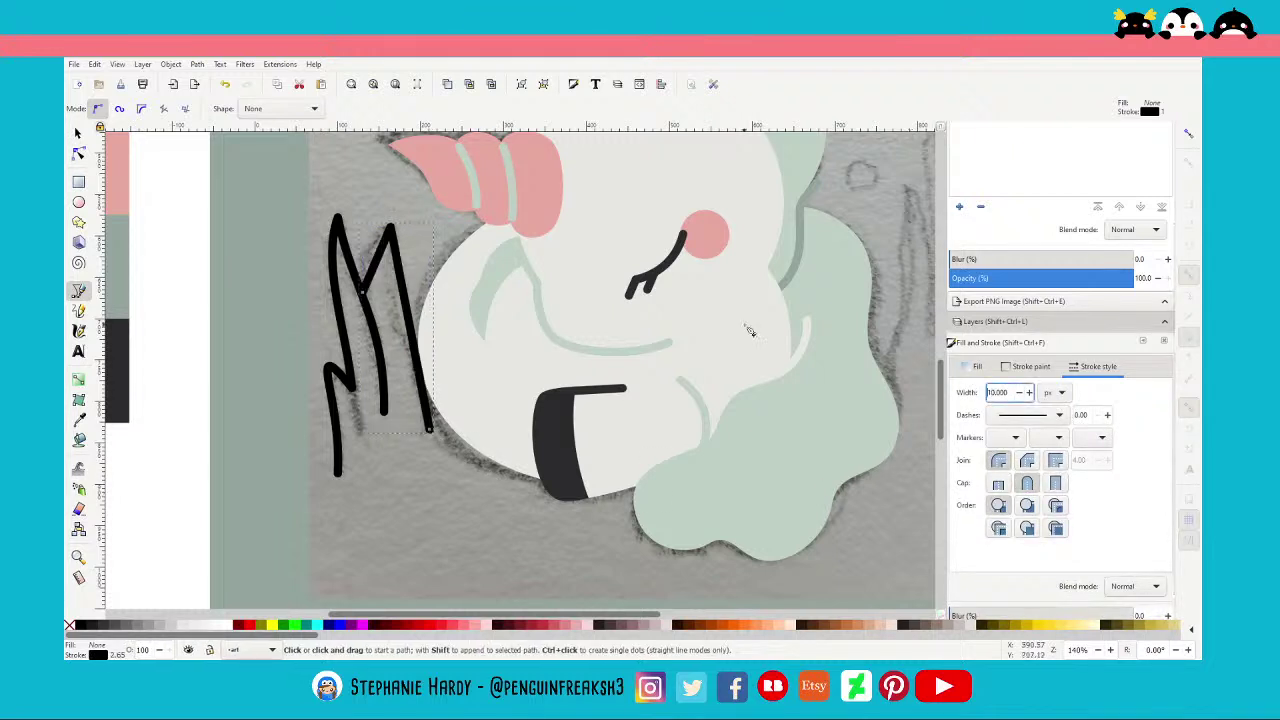
Curve the second strand's left segment up and left
left_click(79, 152)
scroll(359, 248, "up", 2, "ctrl")
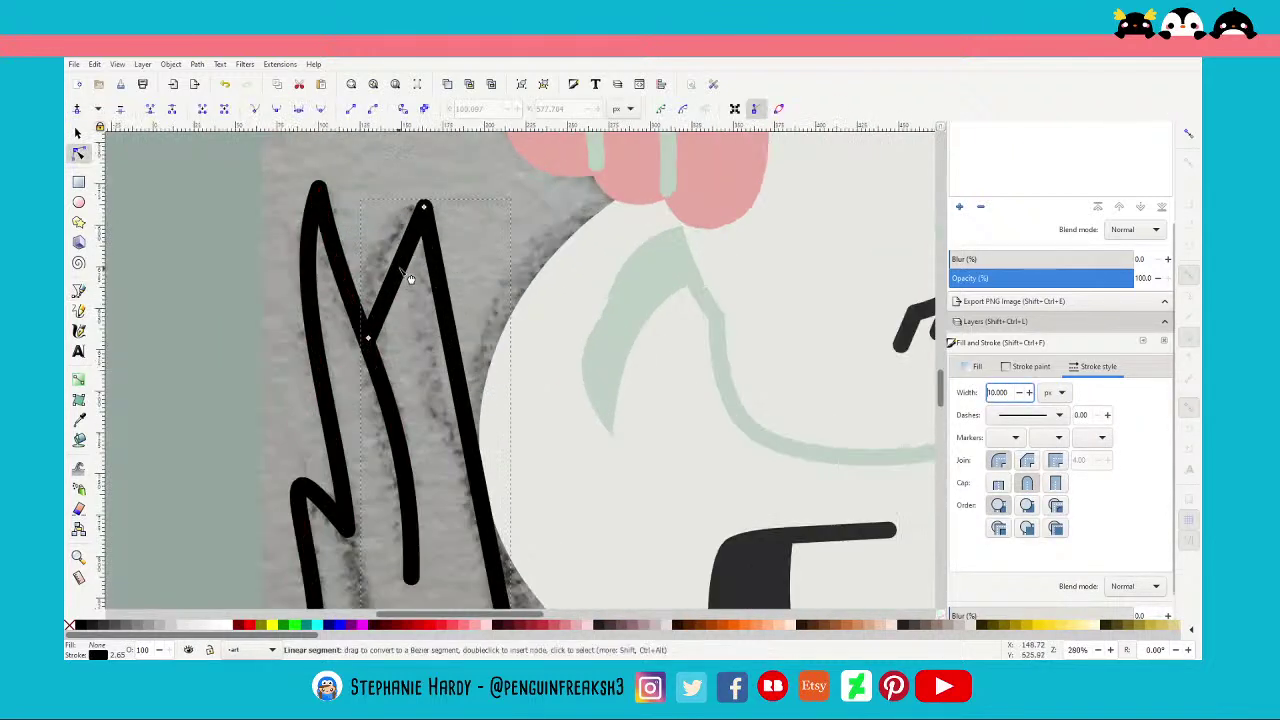
left_click_drag(409, 279, 382, 252)
left_click_drag(368, 338, 367, 342)
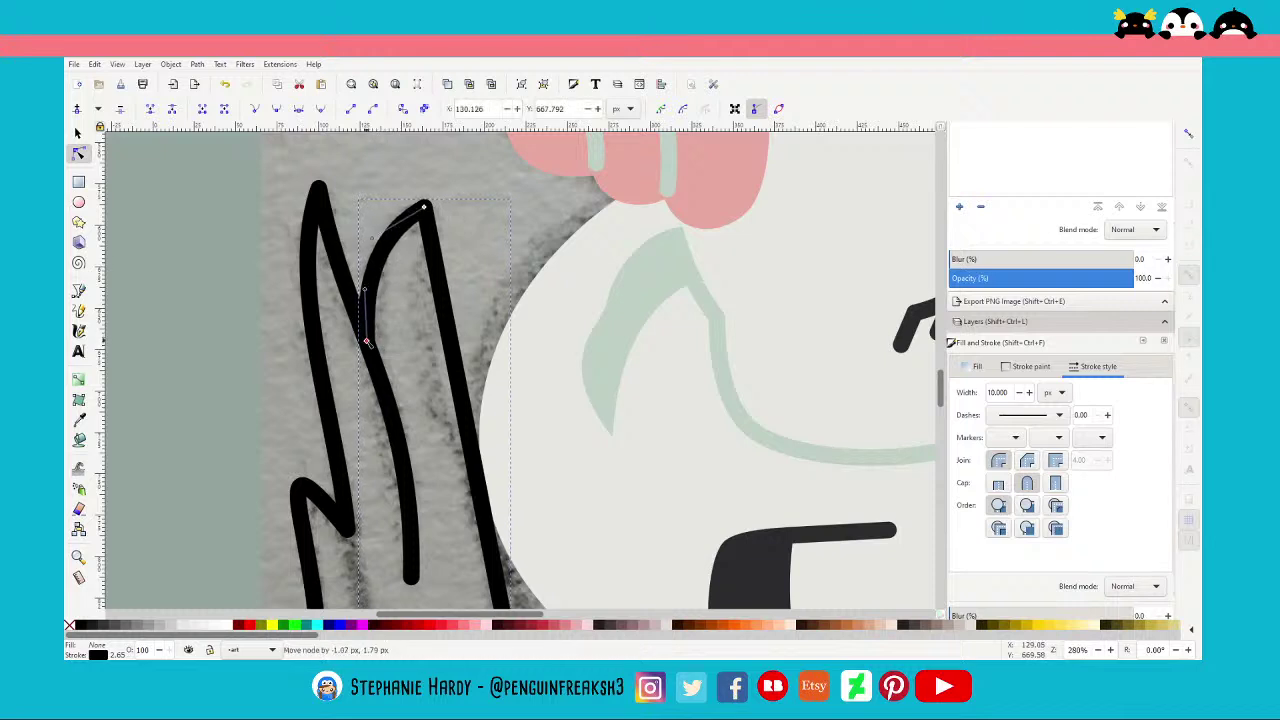
scroll(400, 330, "down", 1, "ctrl")
scroll(420, 310, "down", 1, "ctrl")
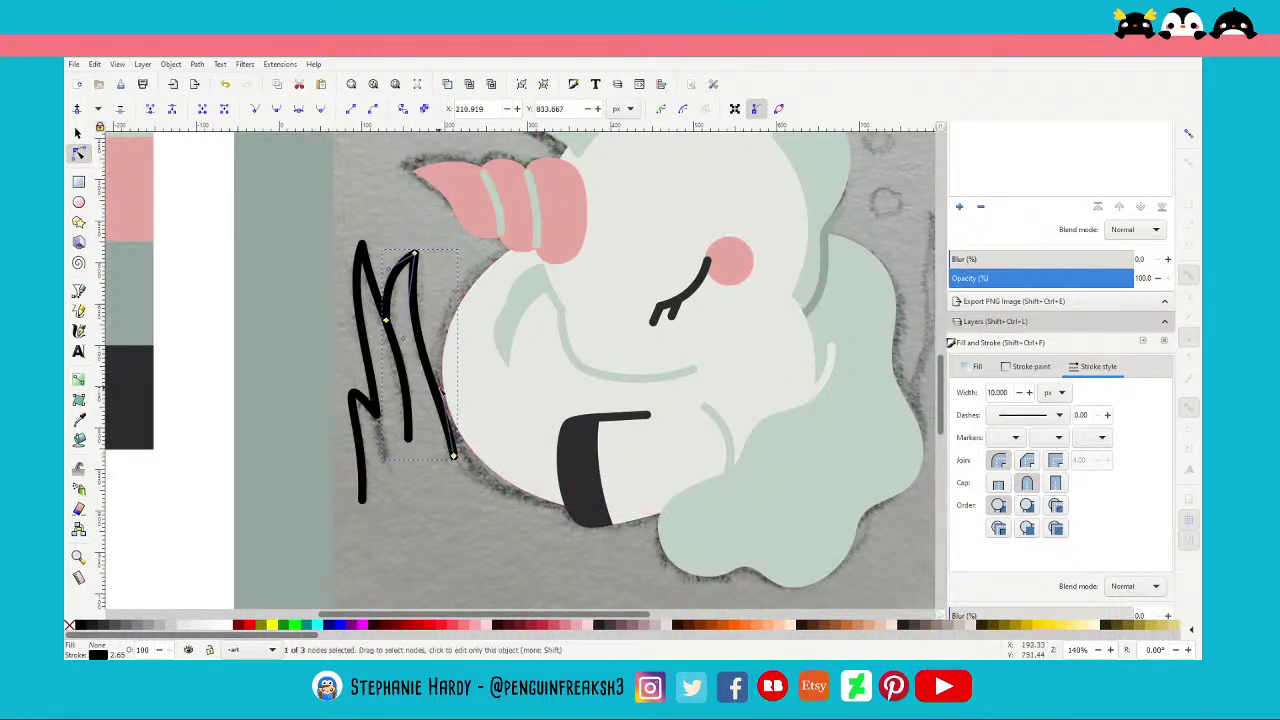
left_click(442, 390)
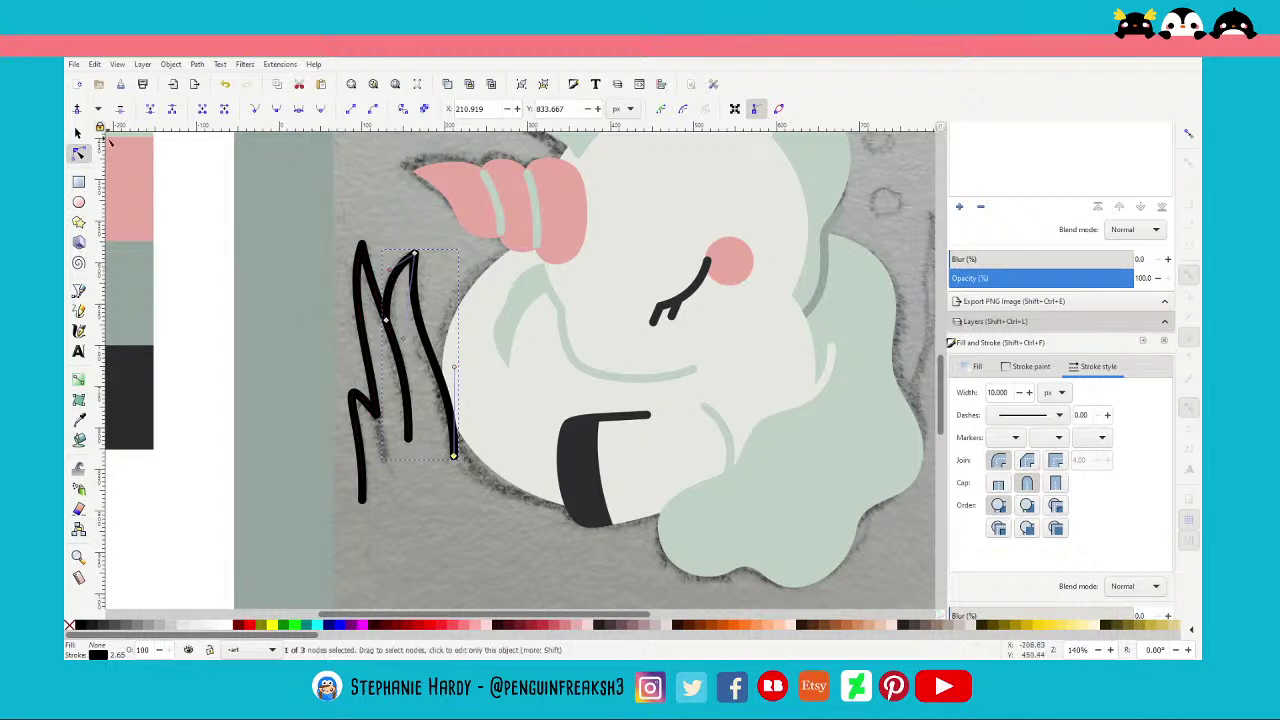
left_click(79, 133)
scroll(370, 518, "down", 3, "ctrl")
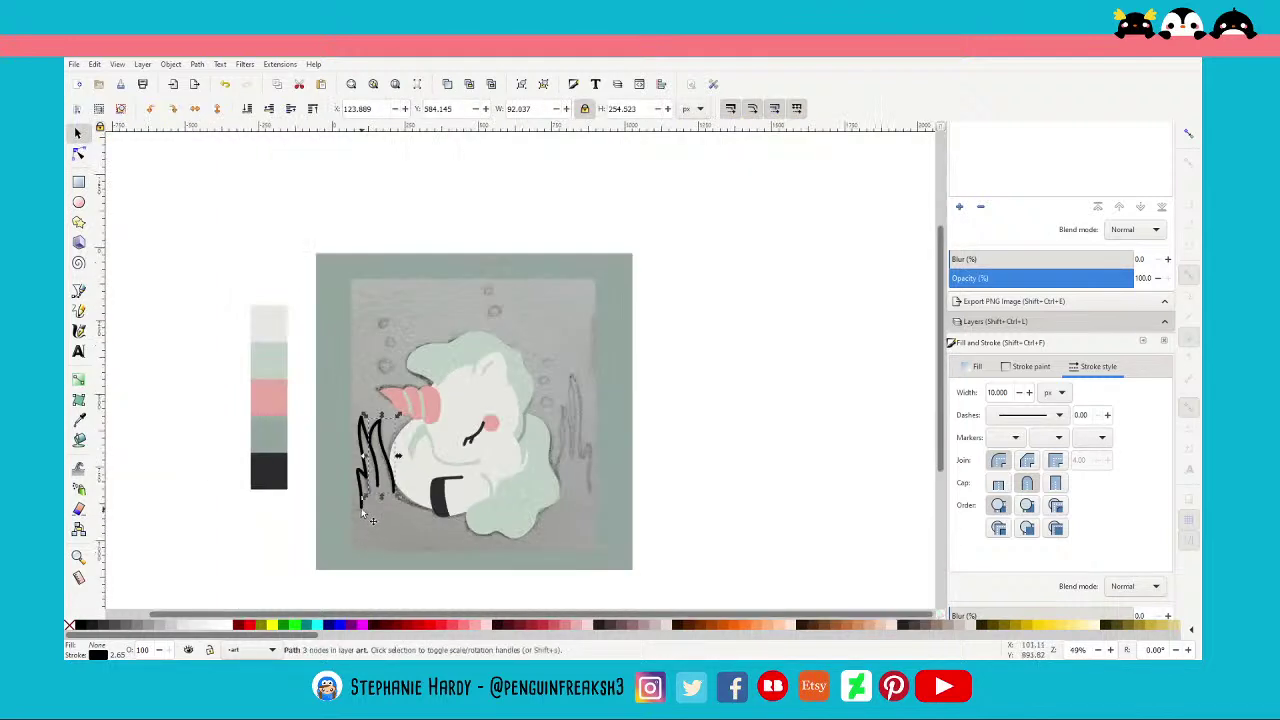
Recolour both left seaweed strokes with the dark palette colour using the Dropper
left_click(370, 518, "shift")
left_click(1031, 366)
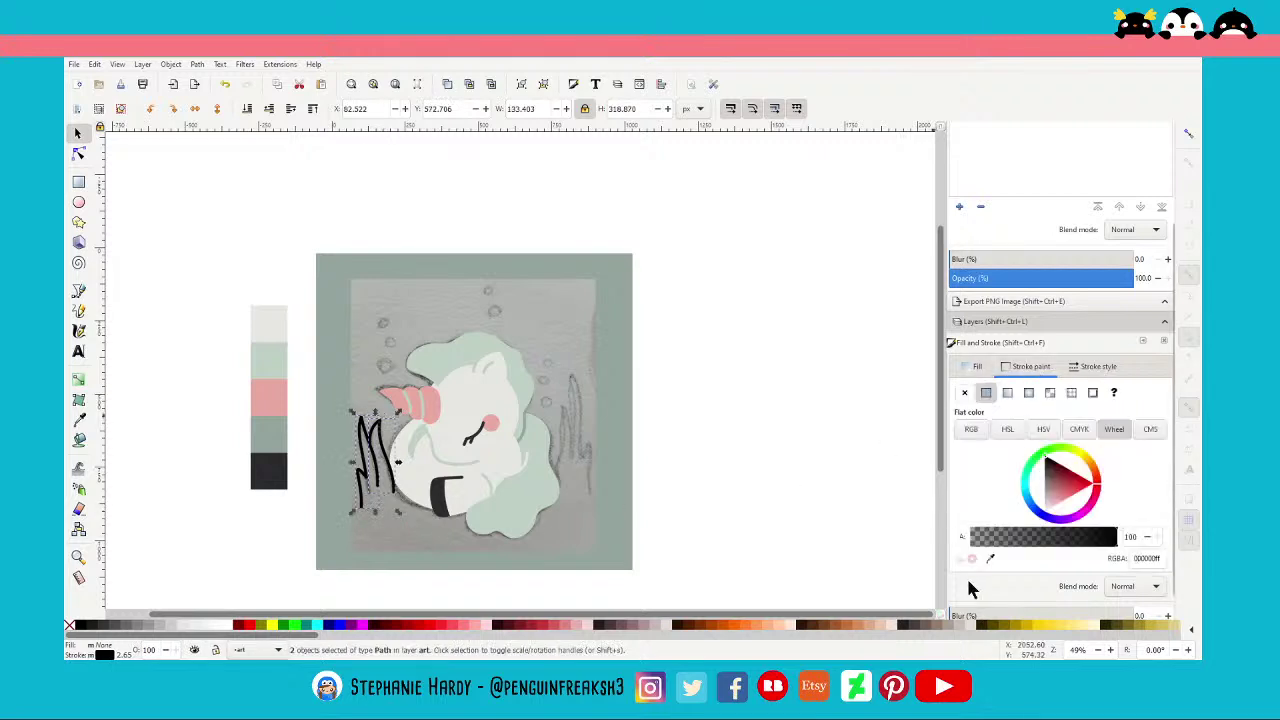
left_click(990, 559)
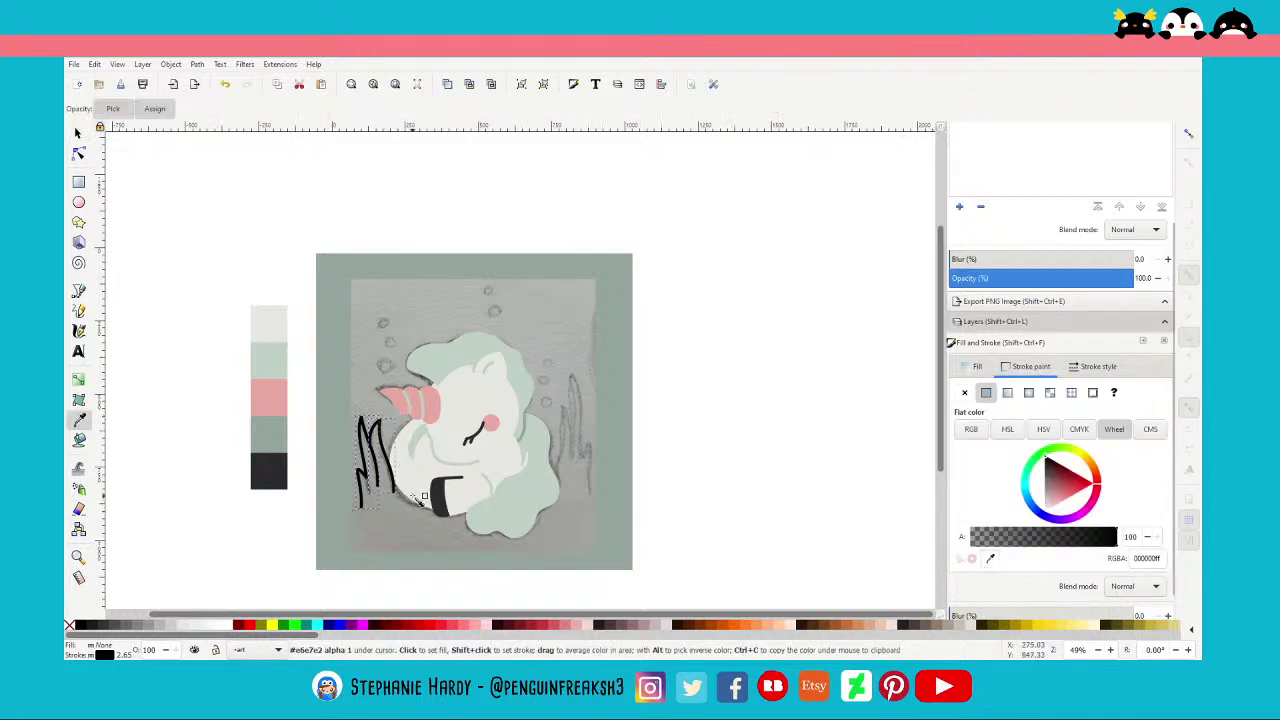
left_click(268, 474)
key("s")
key("Escape")
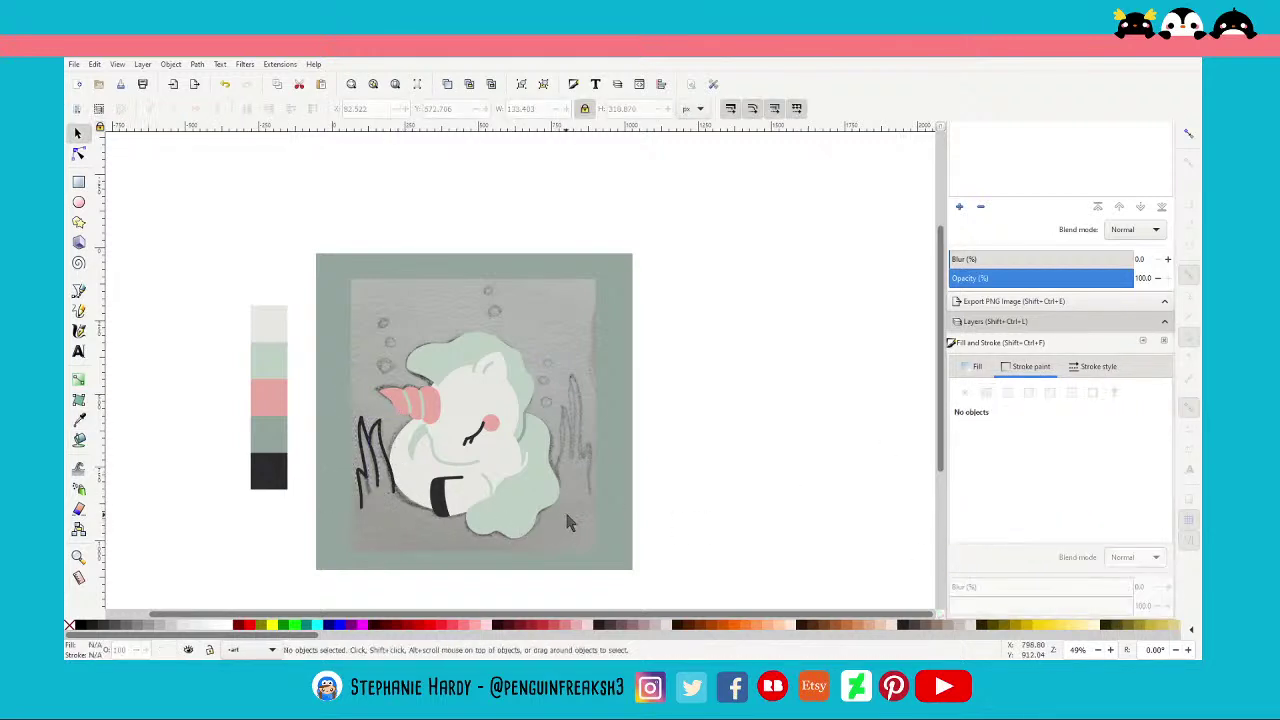
scroll(560, 505, "up", 2, "ctrl")
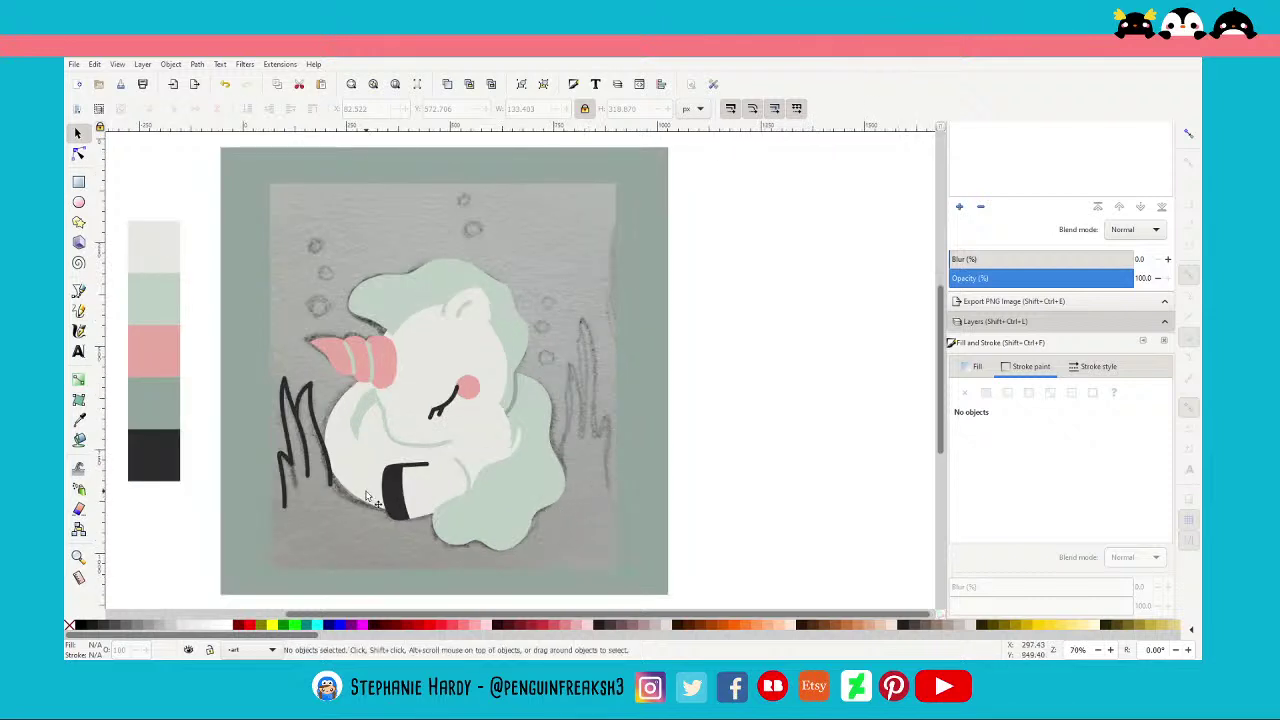
left_click(287, 497)
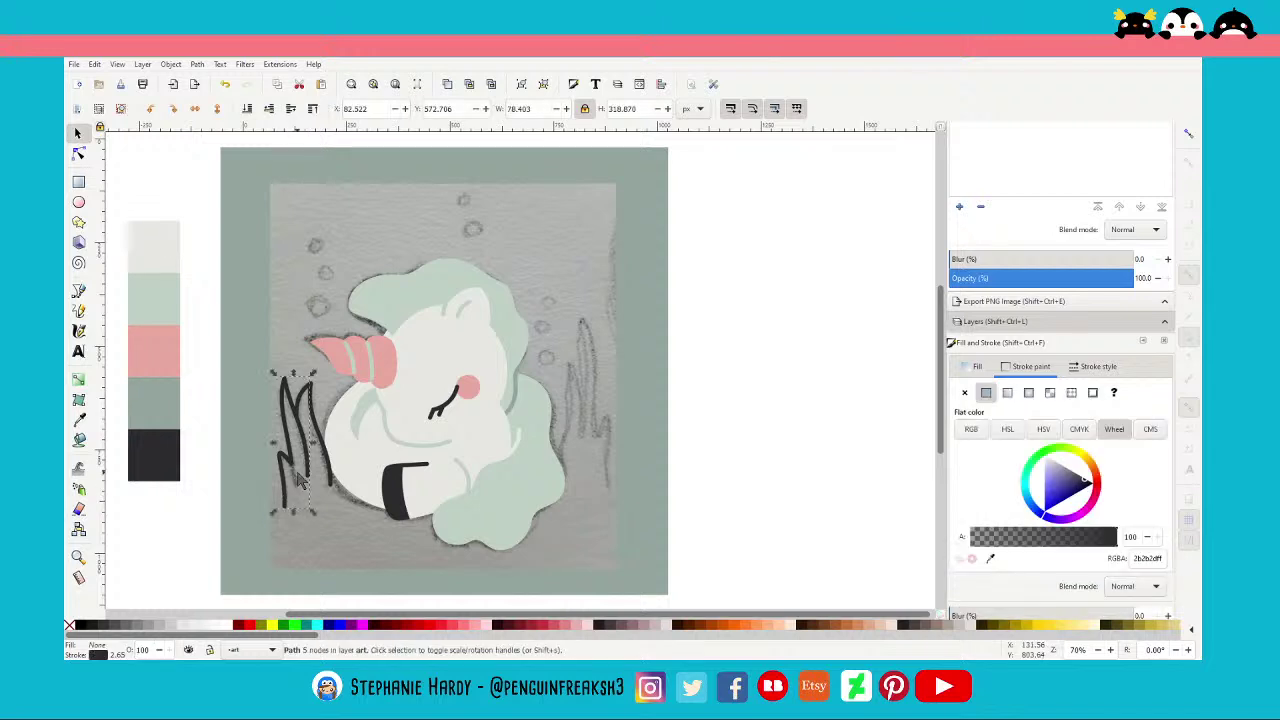
key("Escape")
Draw a new zigzag seaweed path to the right of the unicorn
left_click(78, 292)
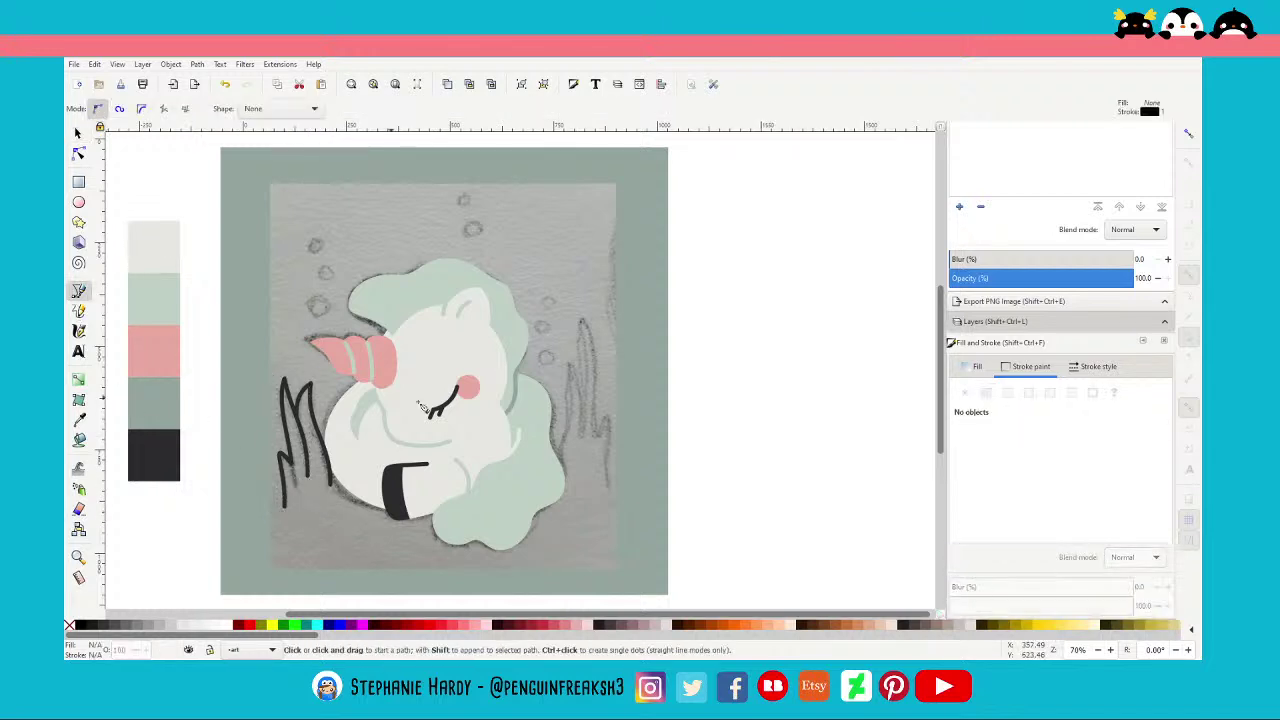
left_click(556, 461)
left_click(570, 370)
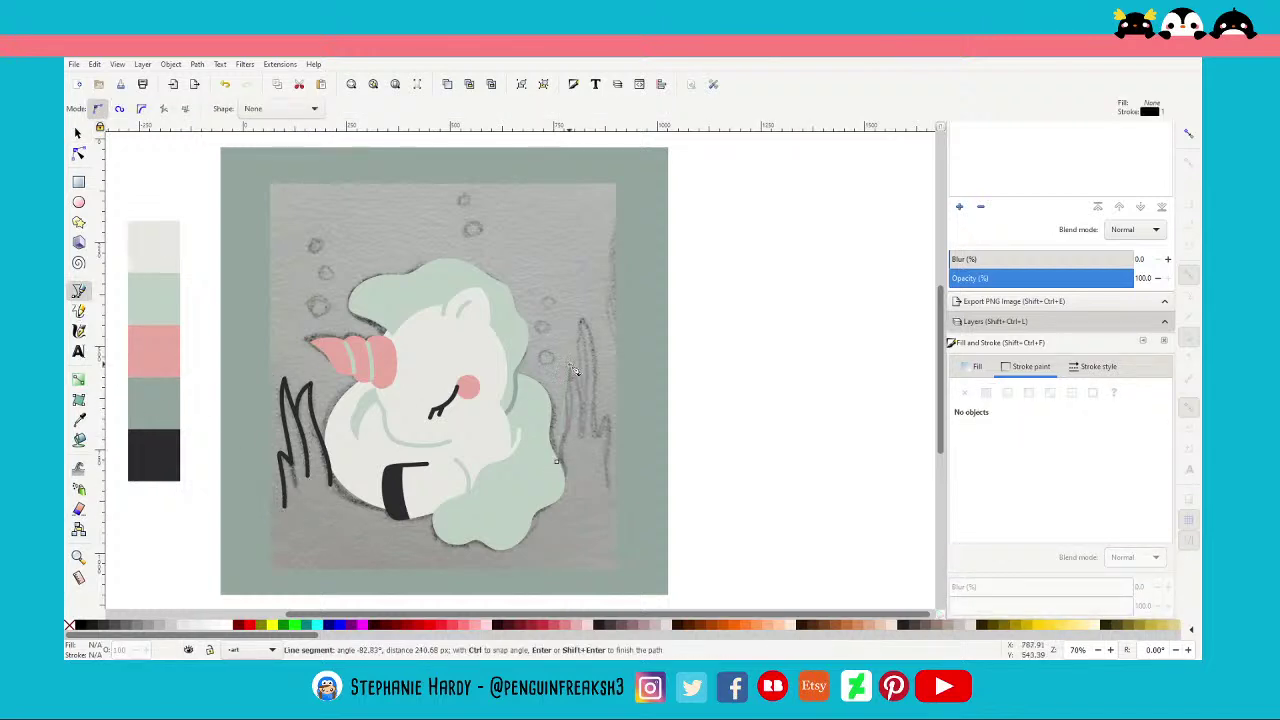
left_click(588, 432)
left_click(582, 322)
left_click(592, 432)
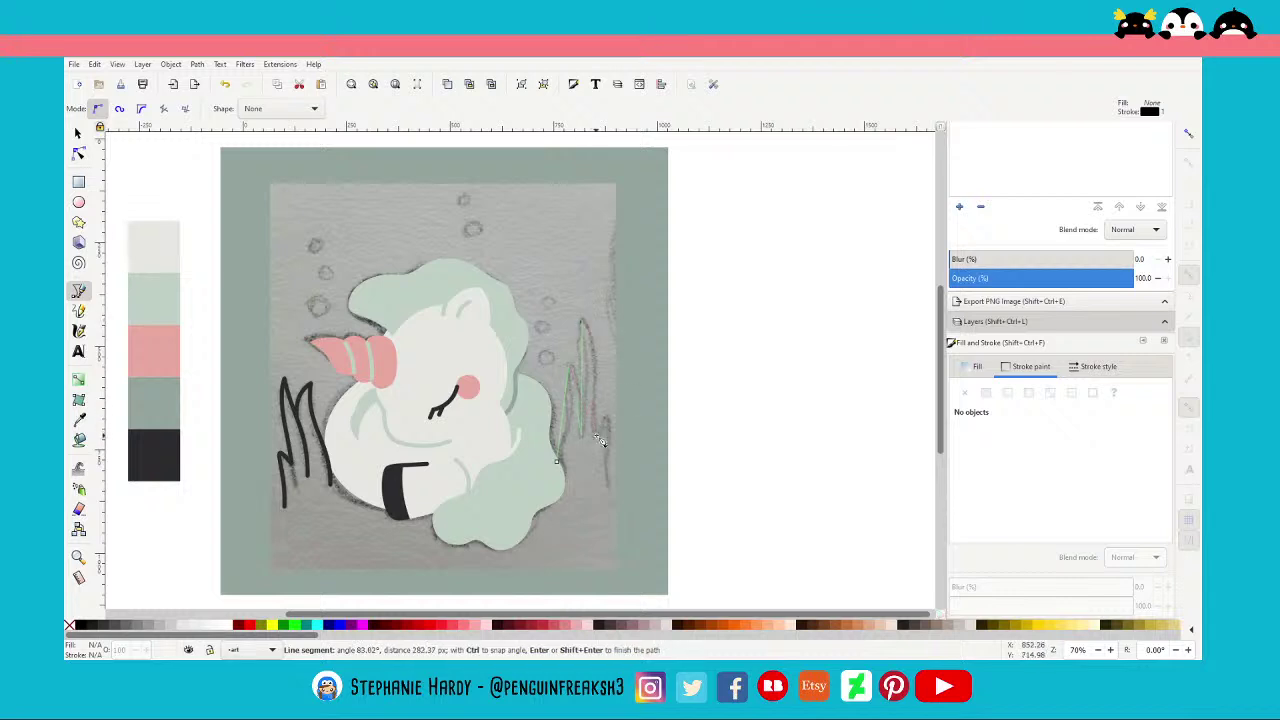
left_click(600, 395)
left_click(607, 428)
double_click(612, 485)
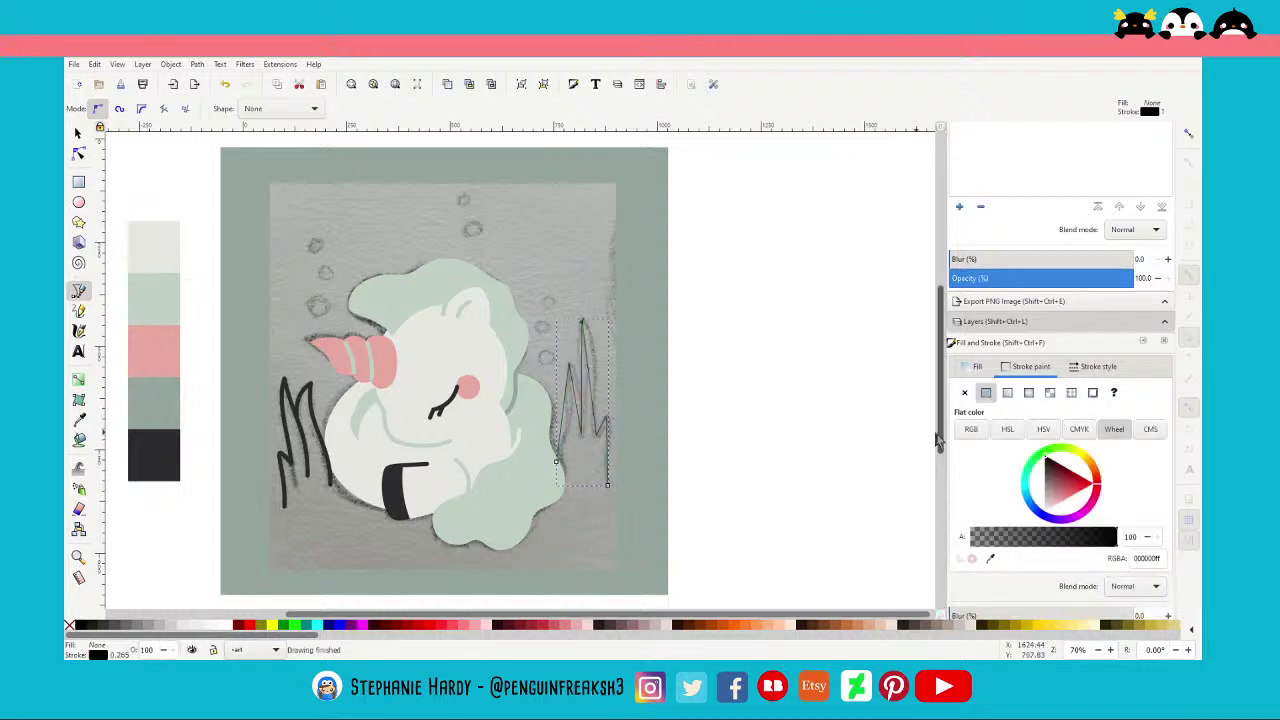
Give the new seaweed a 10 px stroke with round joins and caps, and the dark swatch colour
left_click(1098, 366)
type("10")
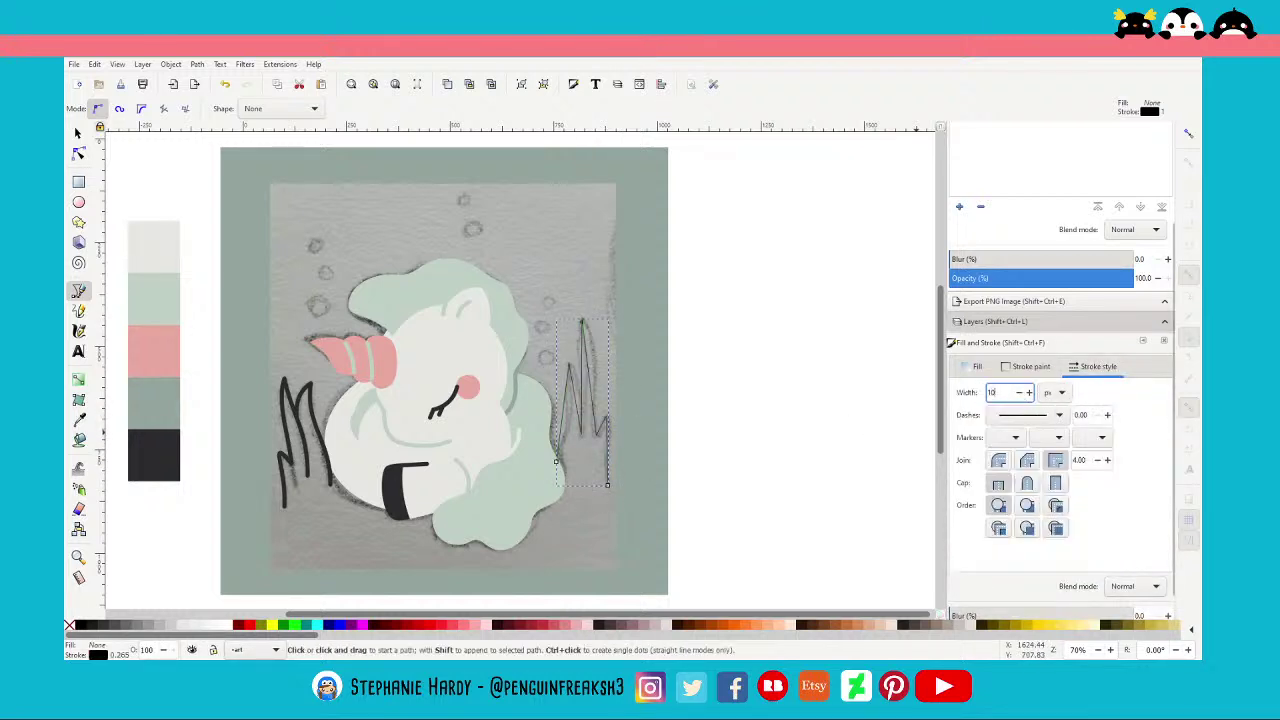
key("Return")
left_click(1027, 483)
left_click(998, 460)
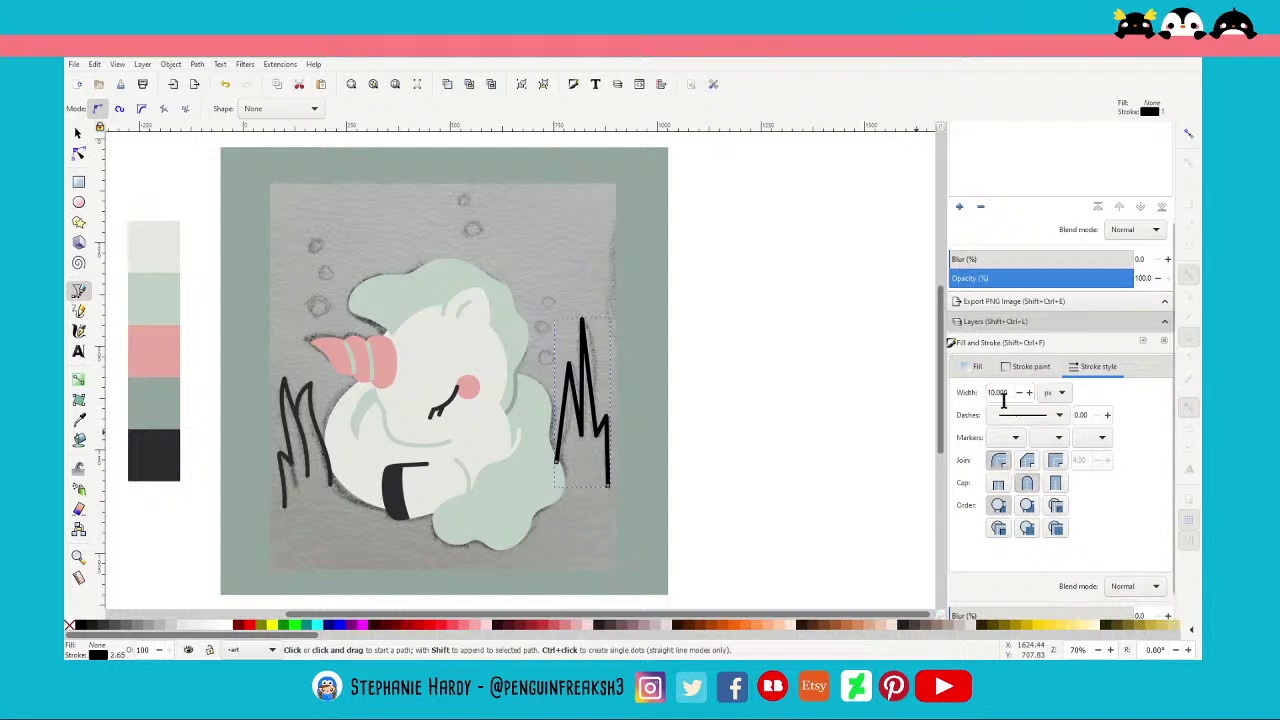
left_click(1031, 366)
key("d")
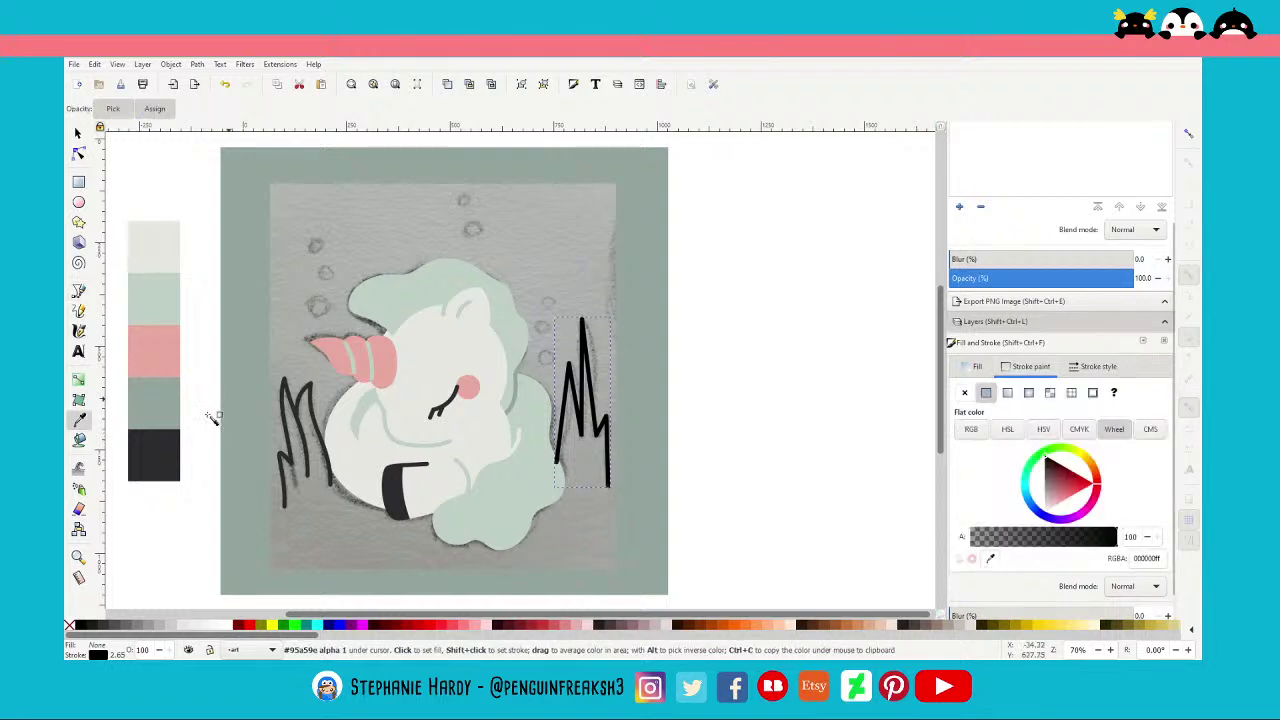
left_click(154, 455, "shift")
left_click(78, 153)
Bow the right seaweed's right-hand segments outward into flowing curves
scroll(617, 443, "up", 3)
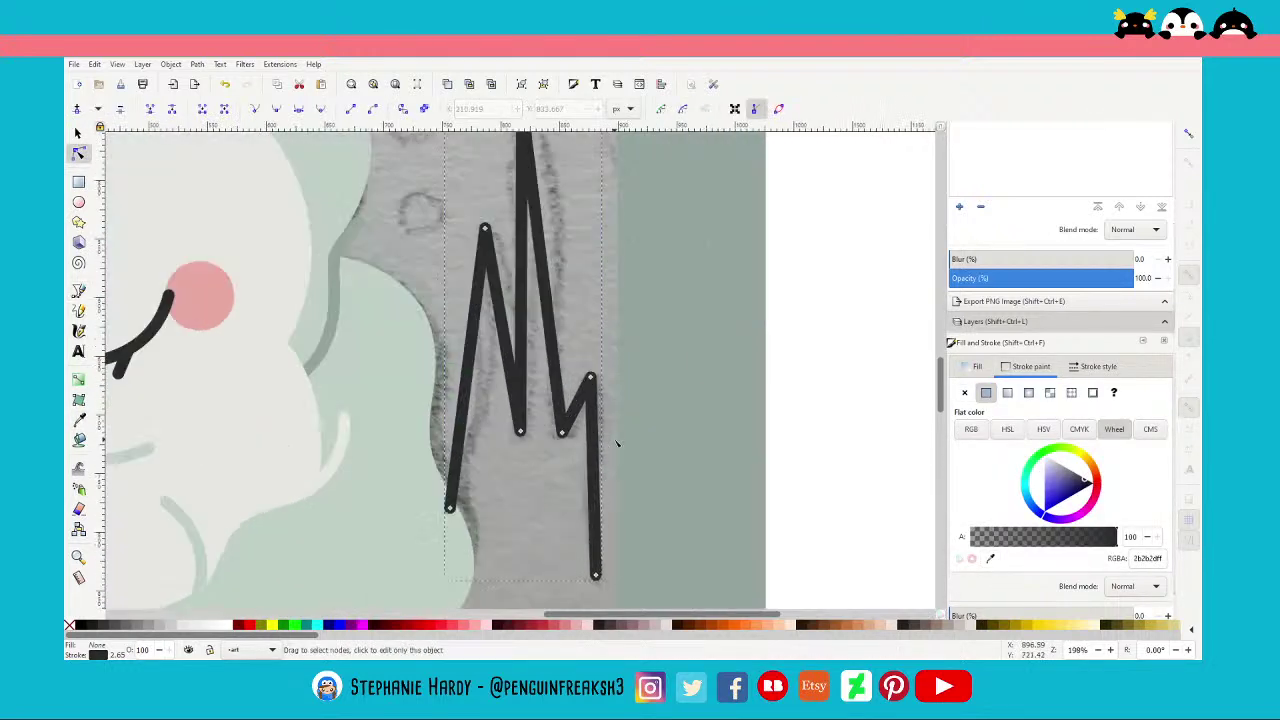
left_click_drag(468, 372, 480, 370)
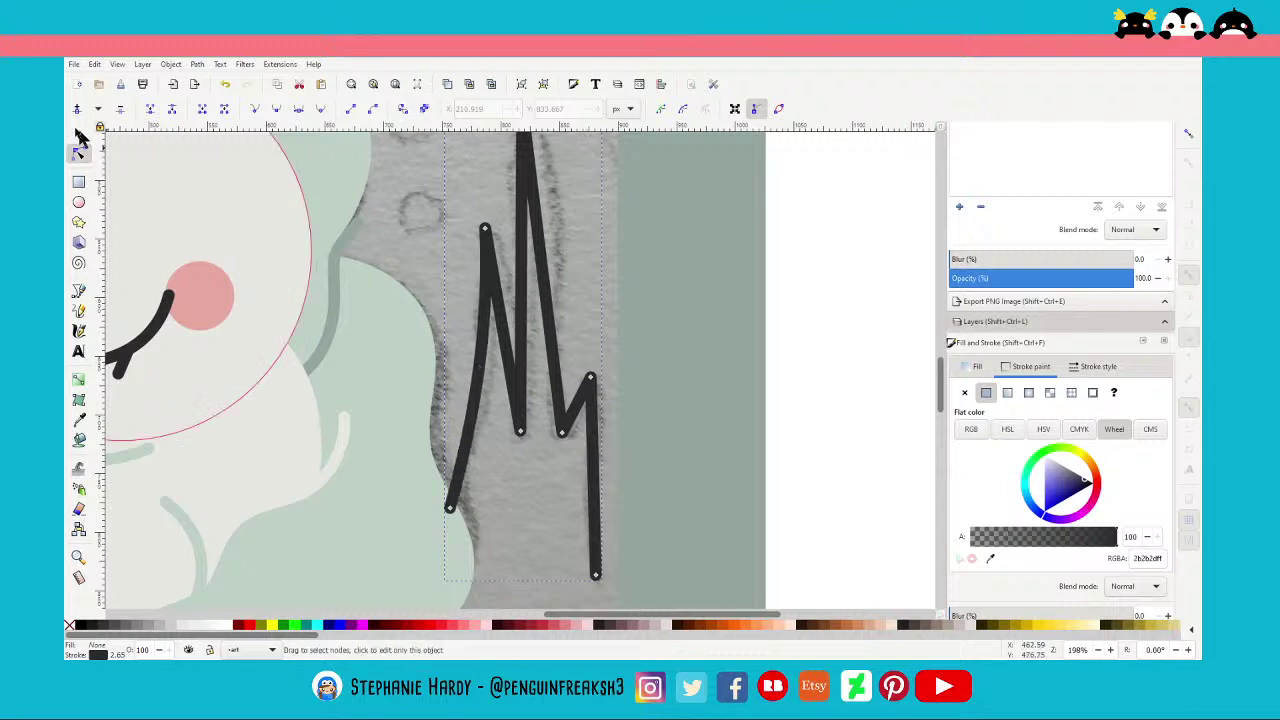
left_click(80, 135)
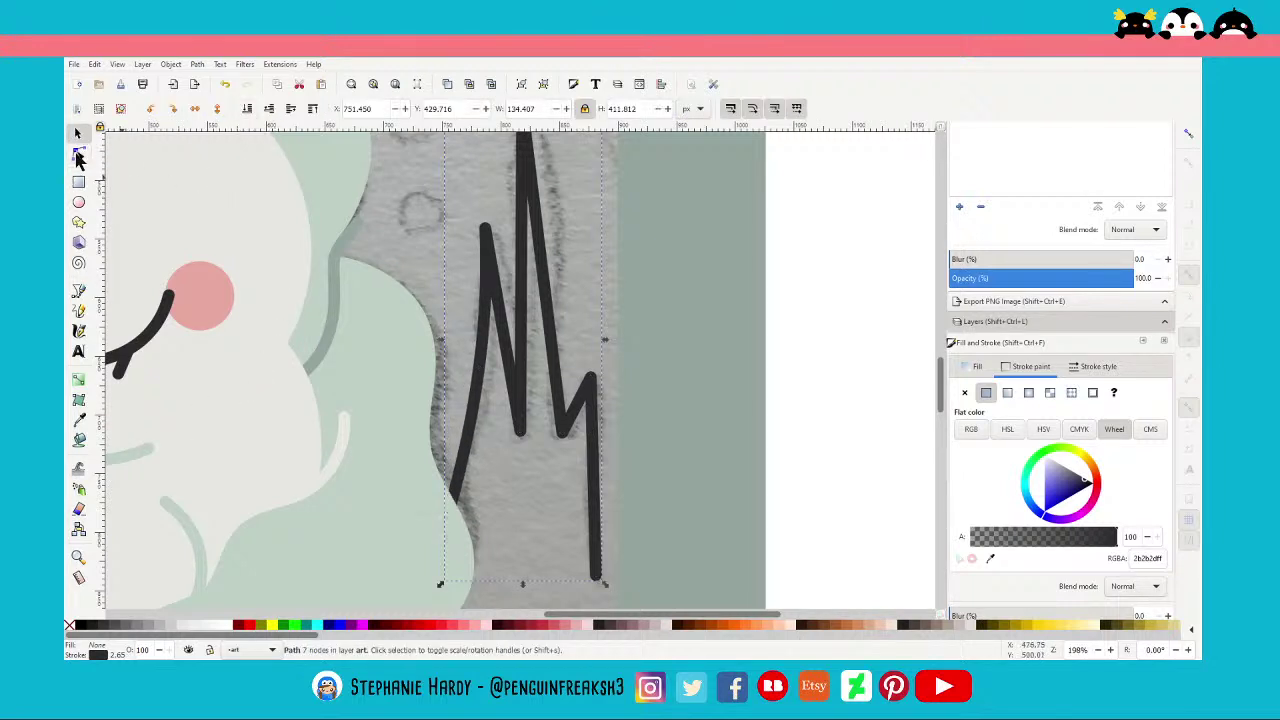
left_click(80, 155)
left_click_drag(600, 500, 620, 498)
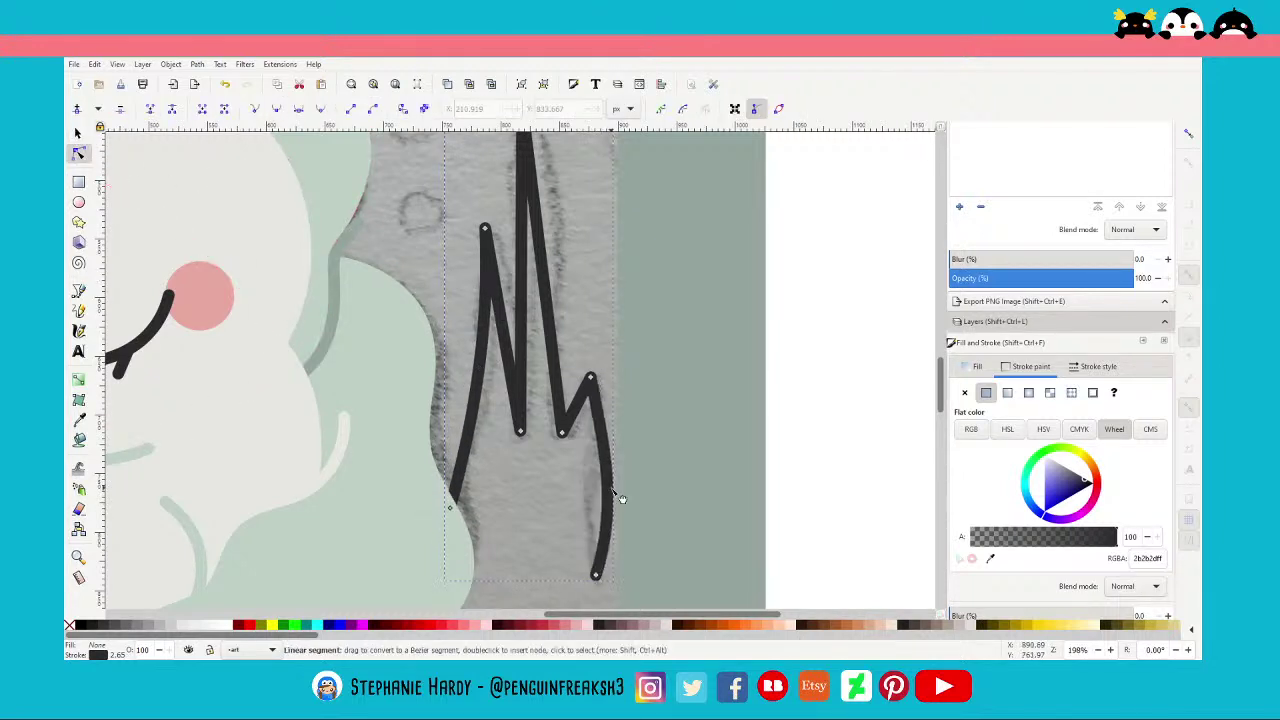
left_click_drag(576, 407, 592, 455)
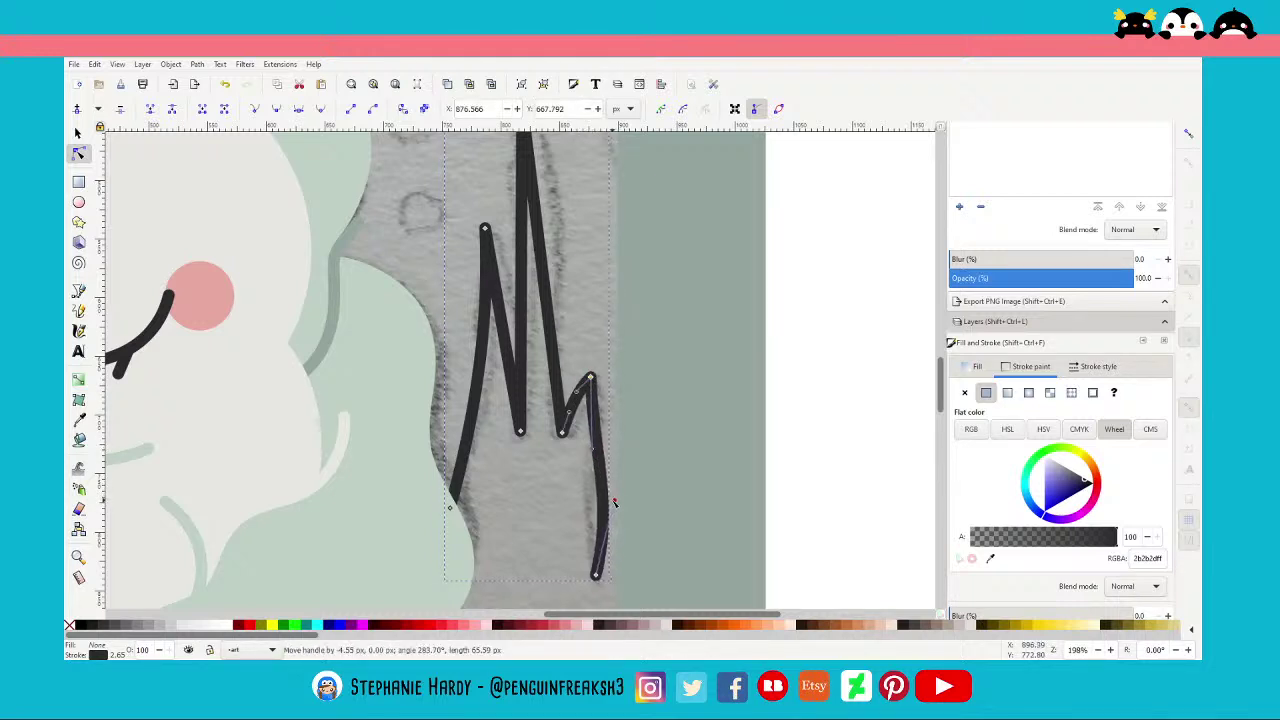
scroll(556, 497, "down", 1)
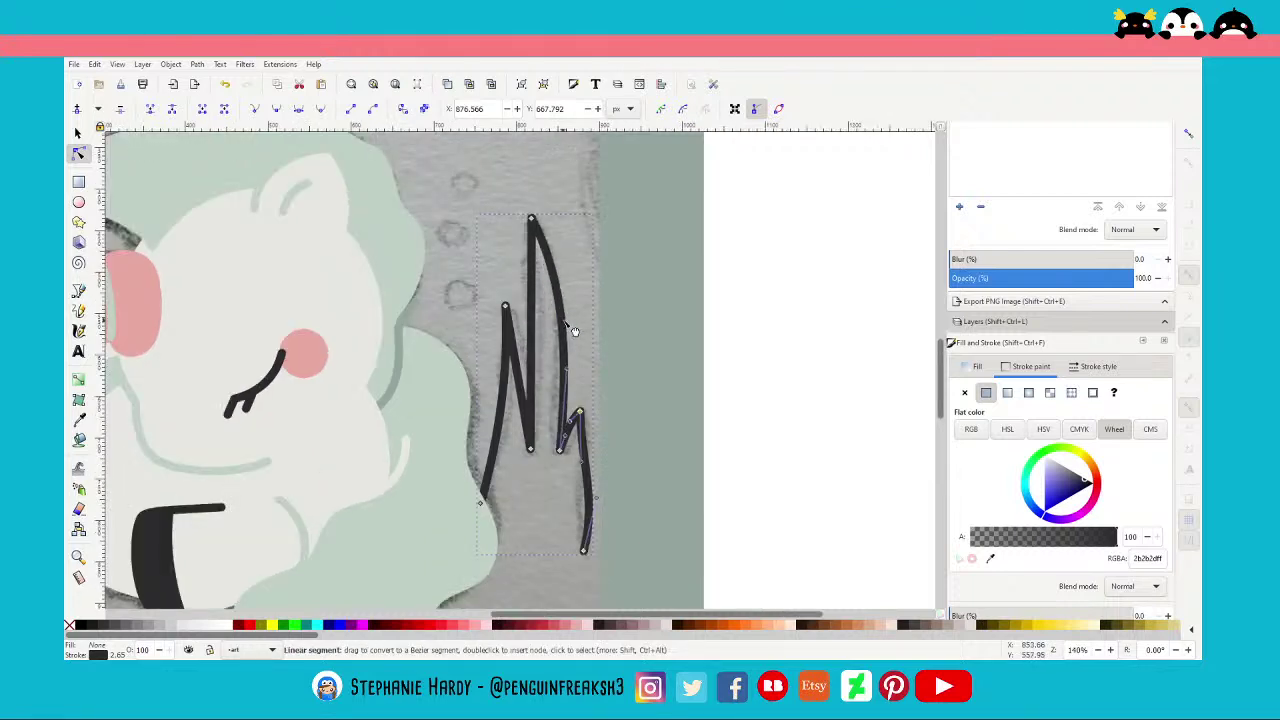
left_click_drag(571, 322, 550, 330)
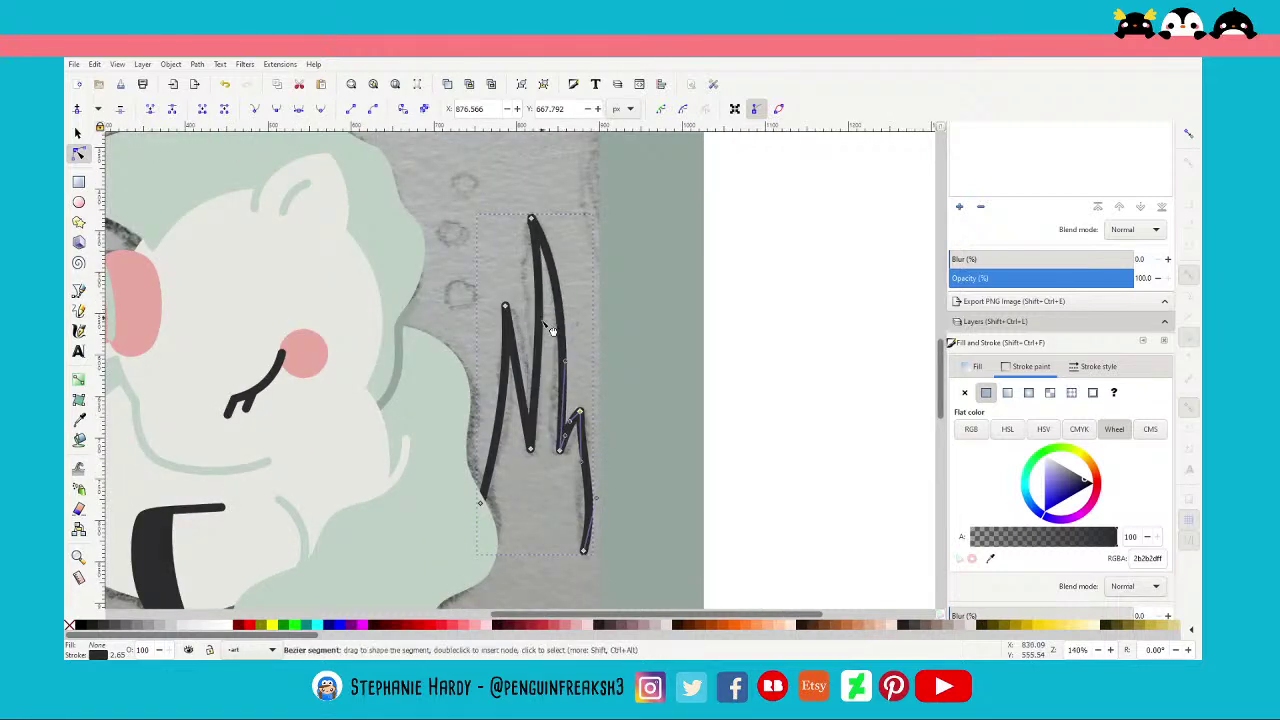
left_click_drag(571, 374, 541, 422)
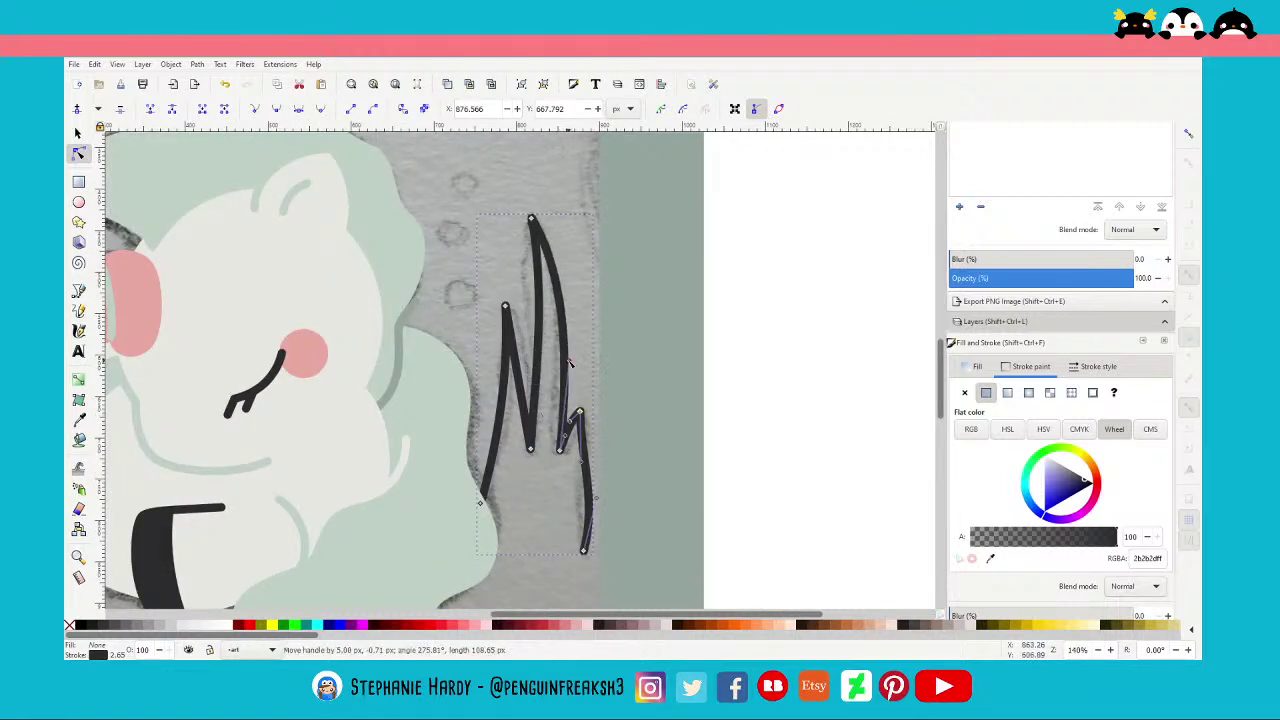
Curve the seaweed's middle and left strokes and adjust their end points
left_click(531, 447)
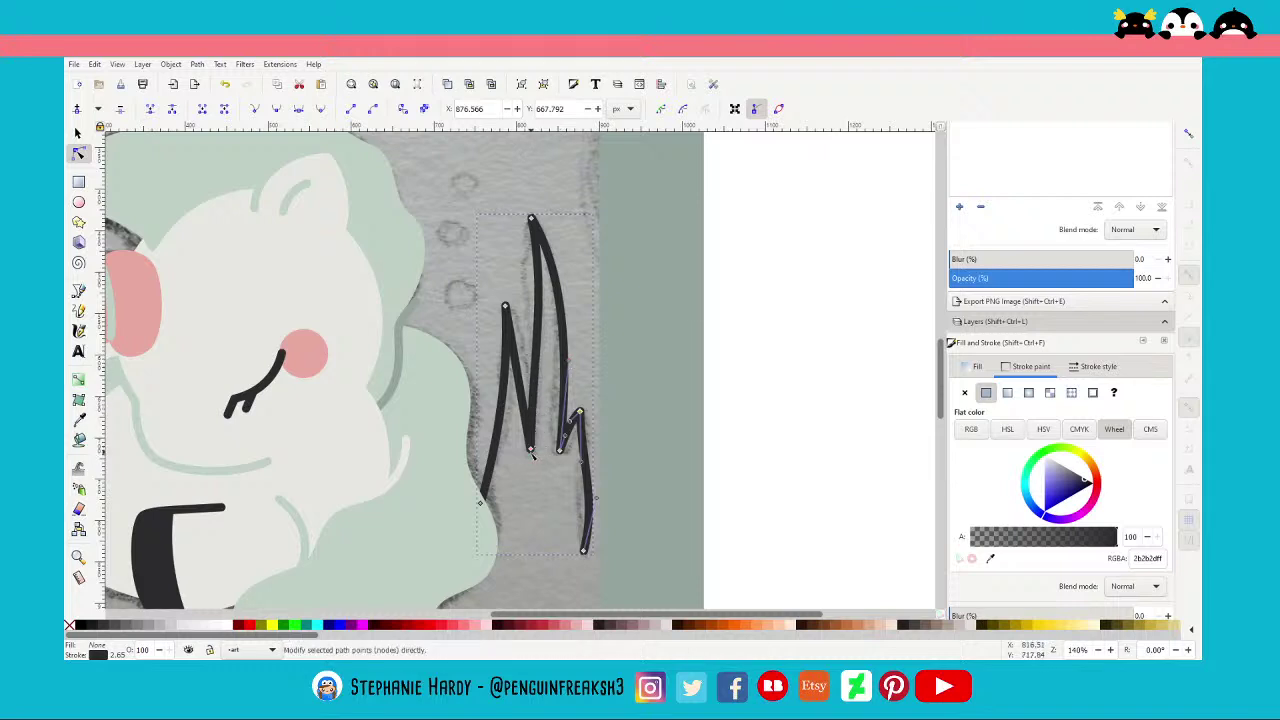
left_click_drag(536, 338, 574, 272)
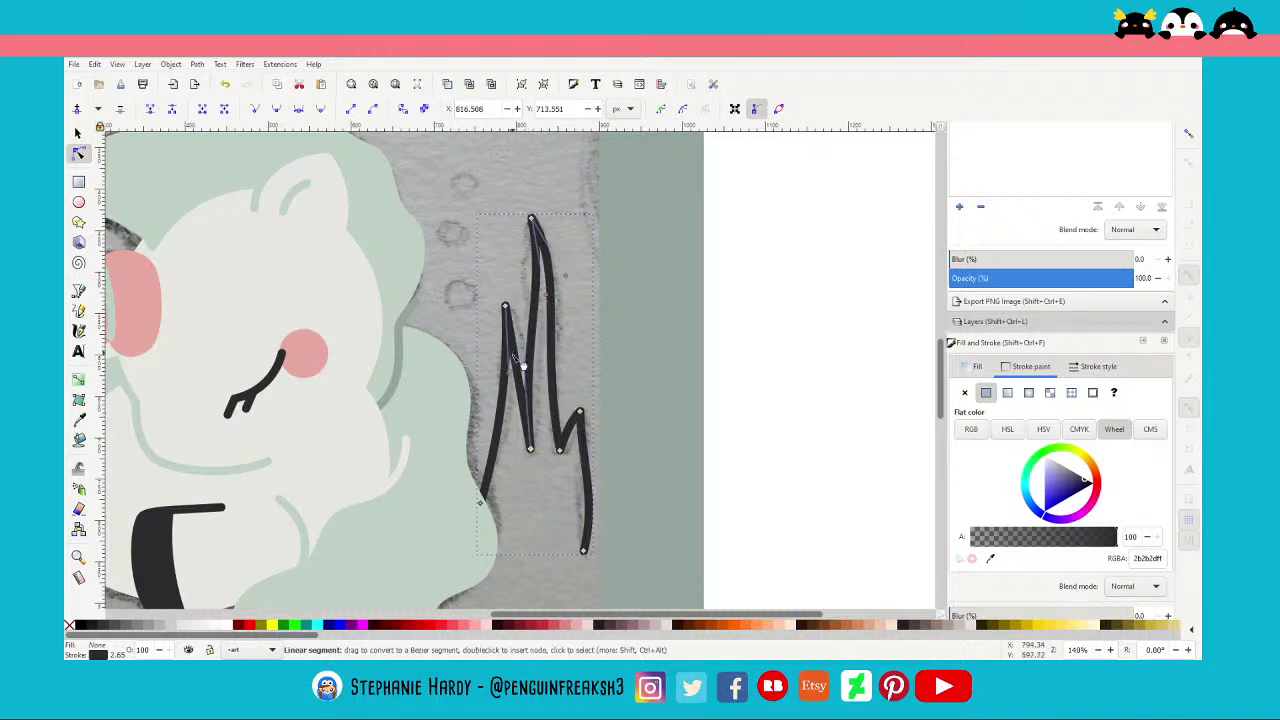
left_click(523, 371)
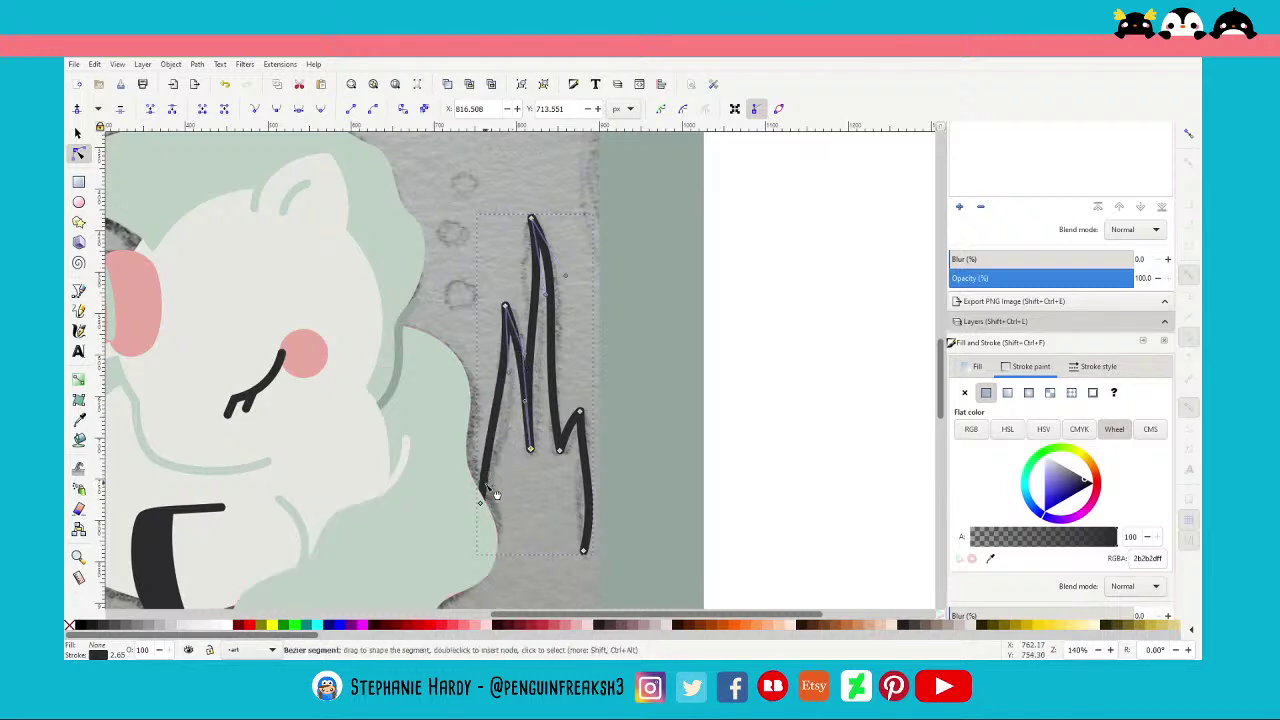
mouse_move(480, 503)
left_mouse_down()
mouse_move(474, 405)
mouse_move(506, 435)
left_mouse_up()
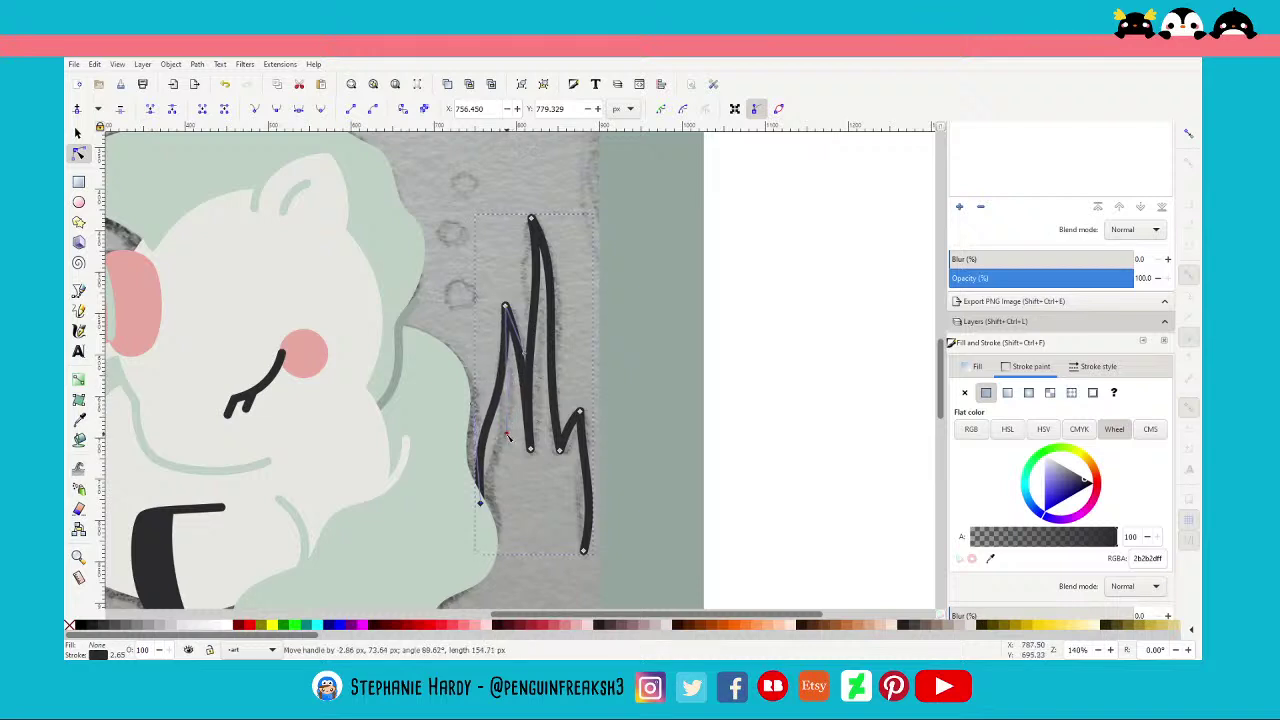
left_click_drag(481, 505, 489, 528)
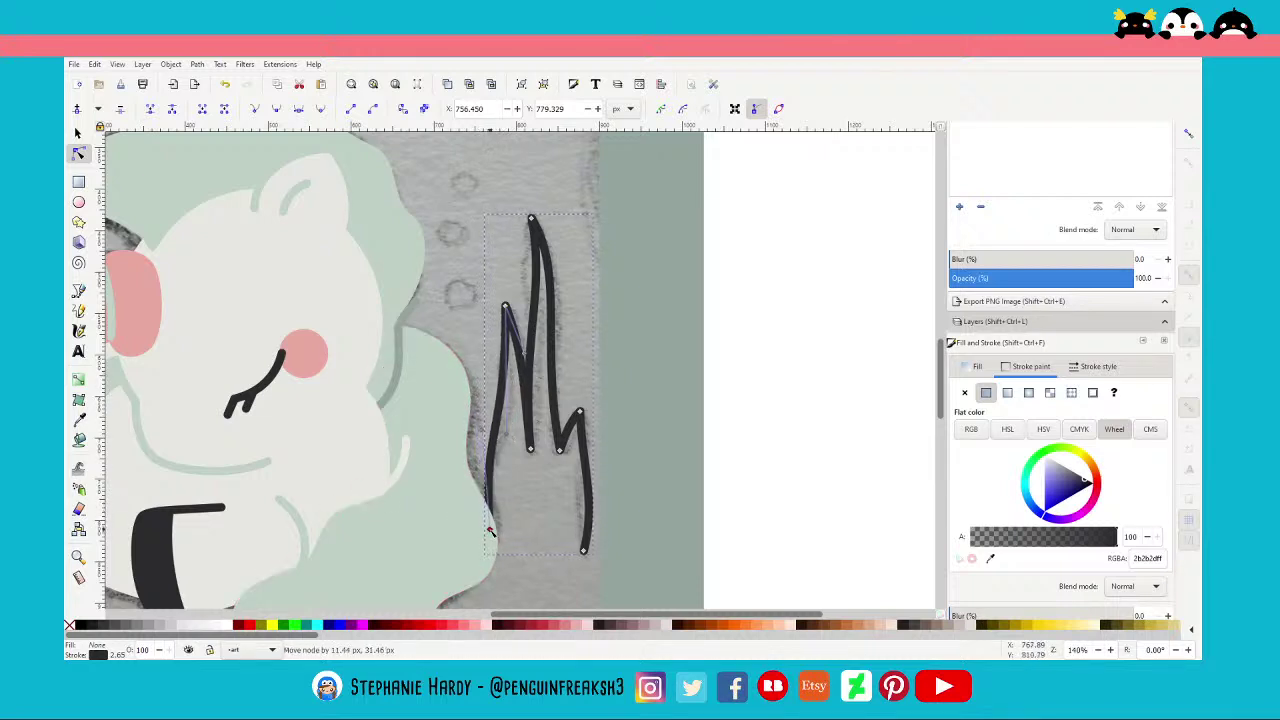
left_click_drag(490, 454, 482, 446)
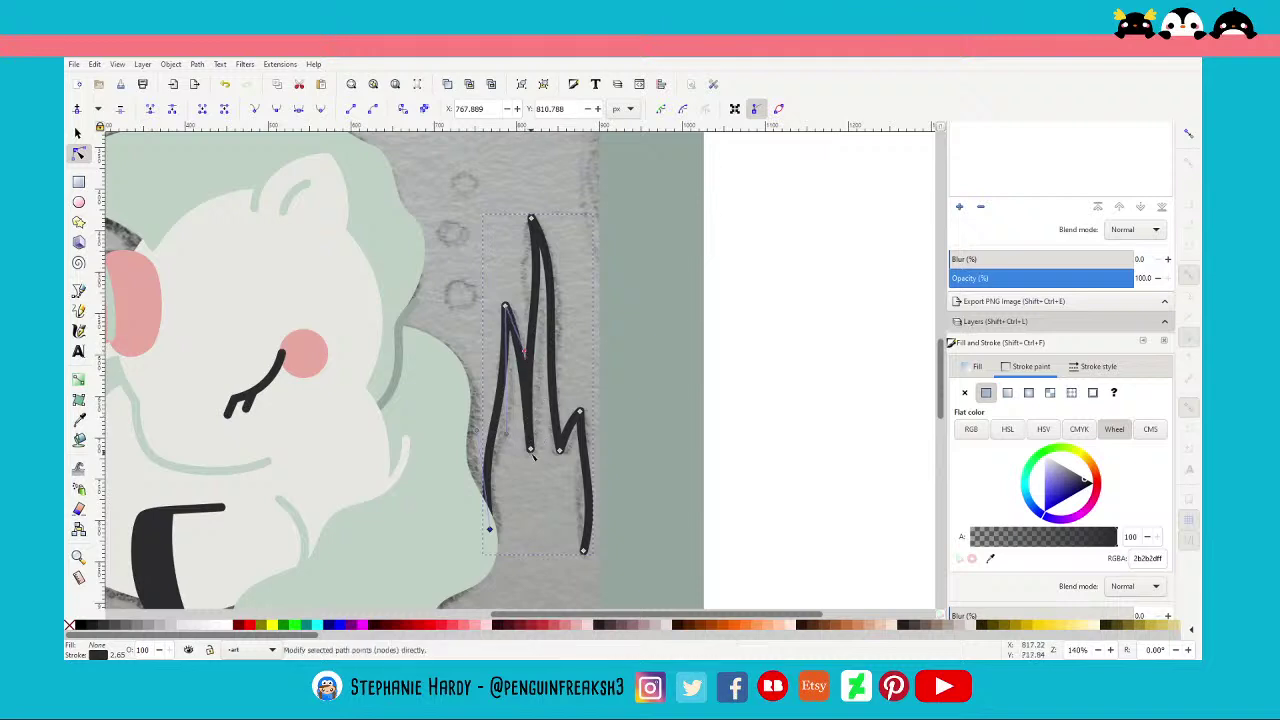
left_click_drag(531, 452, 528, 413)
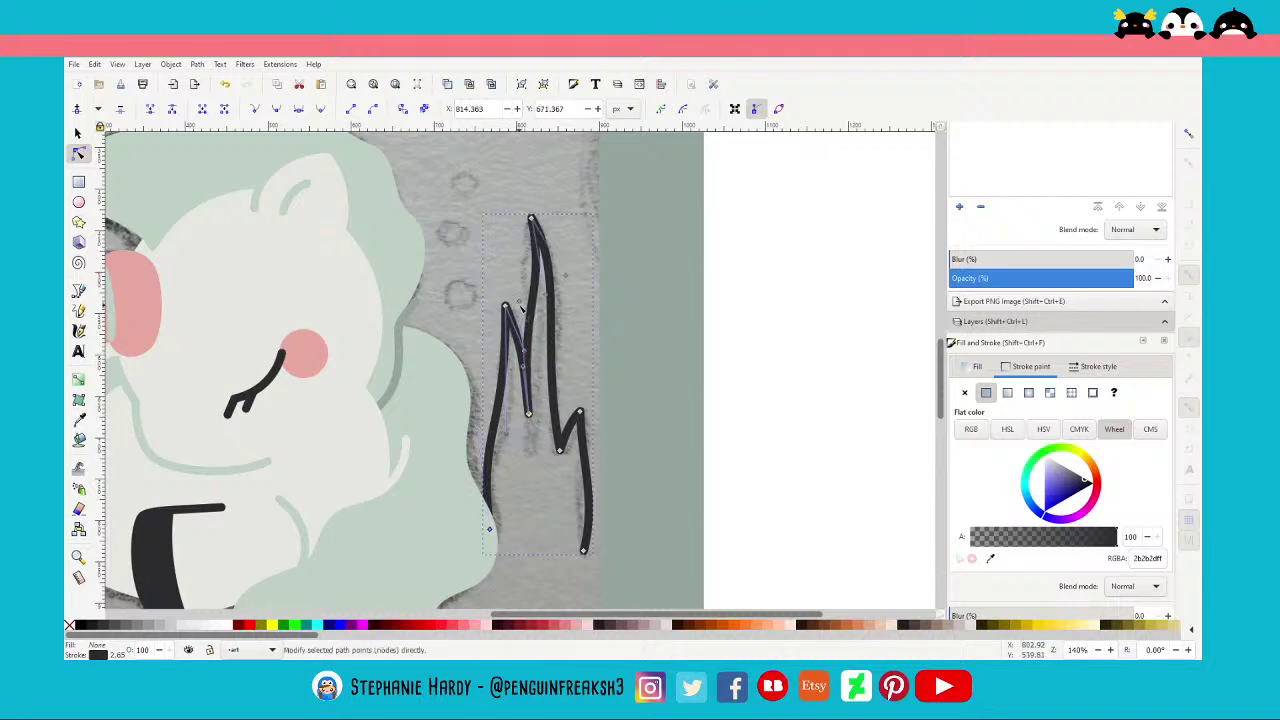
left_click_drag(527, 325, 524, 365)
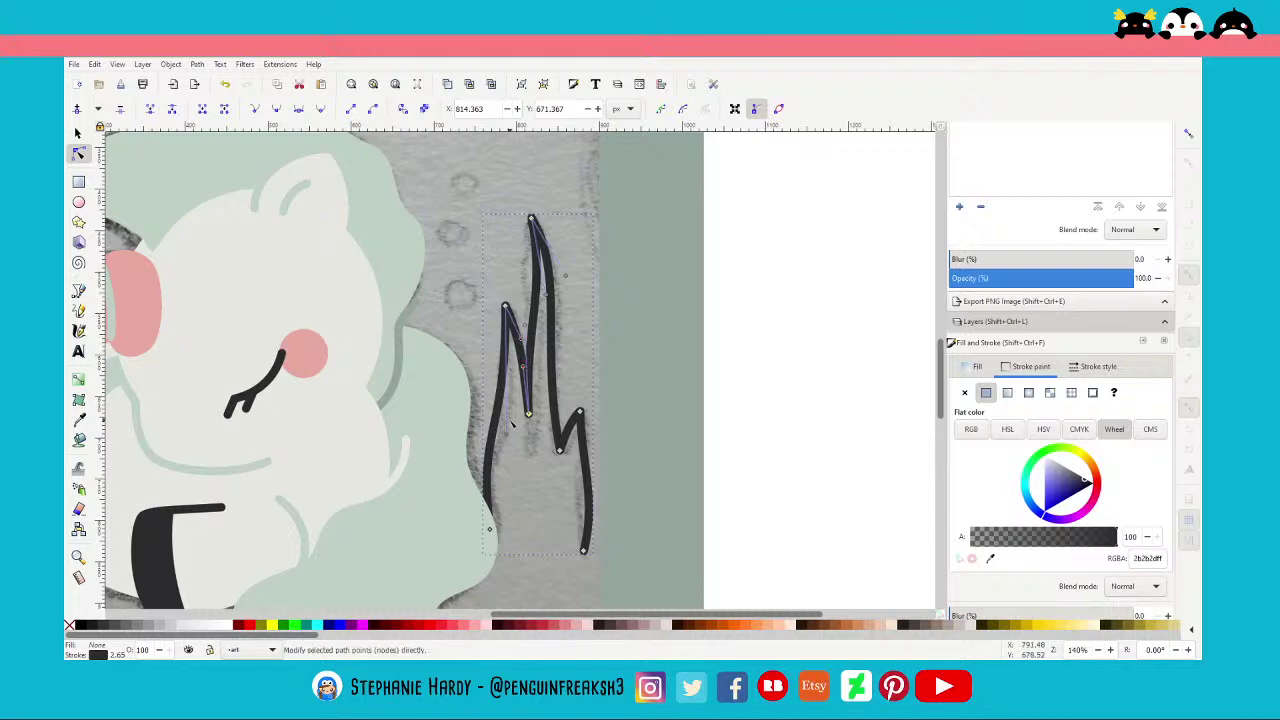
left_click_drag(565, 278, 576, 283)
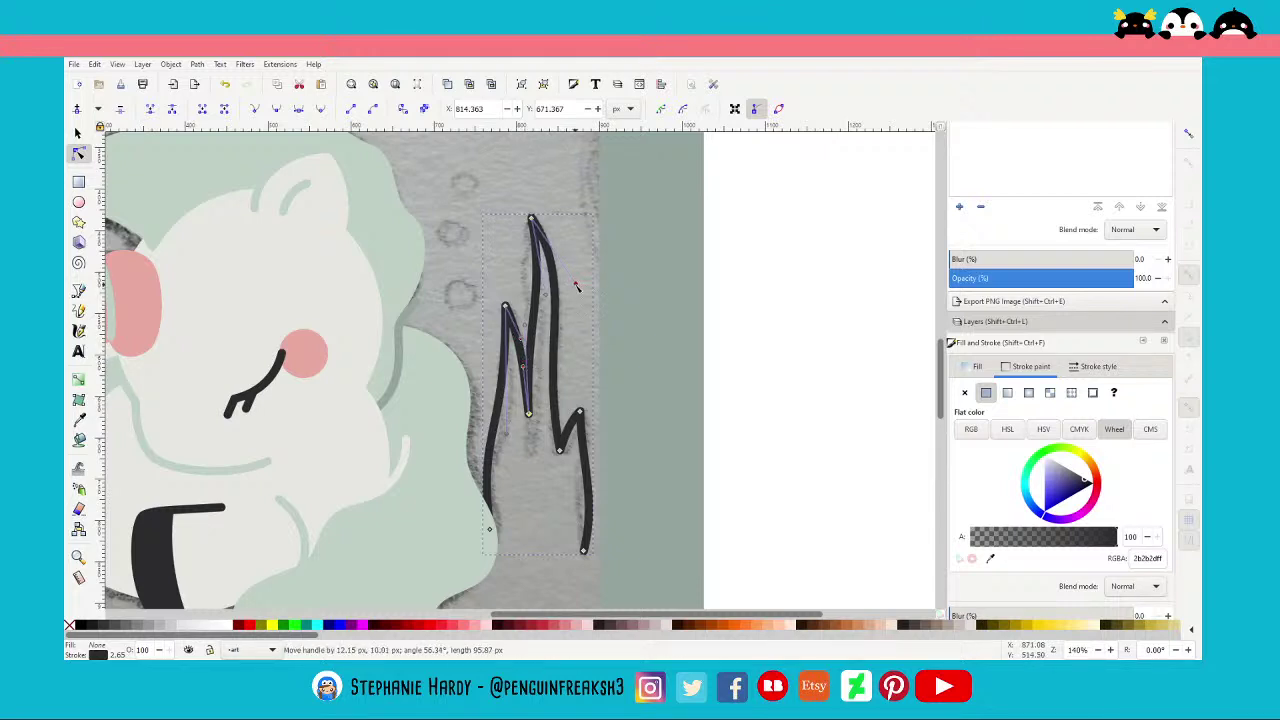
left_click(79, 133)
left_click(596, 448)
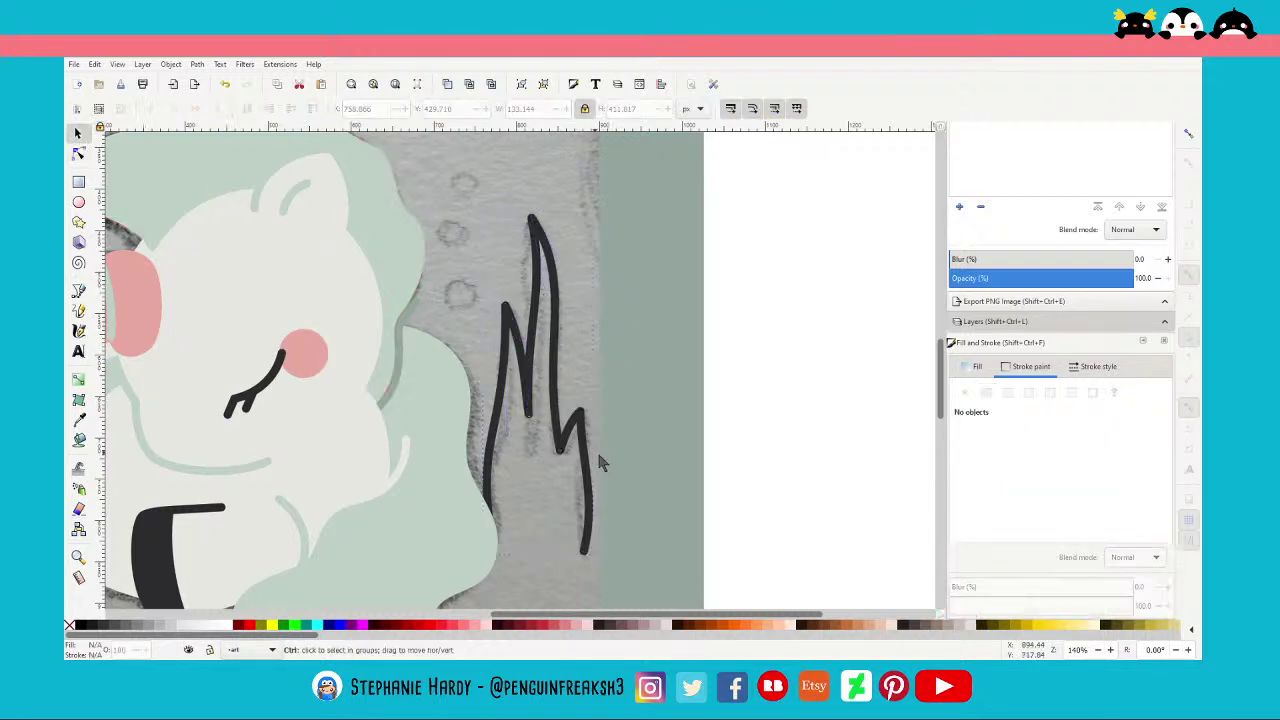
scroll(614, 454, "down", 2, "ctrl")
Draw a small circle beside the unicorn's head and remove its outline
scroll(618, 436, "down", 1, "ctrl")
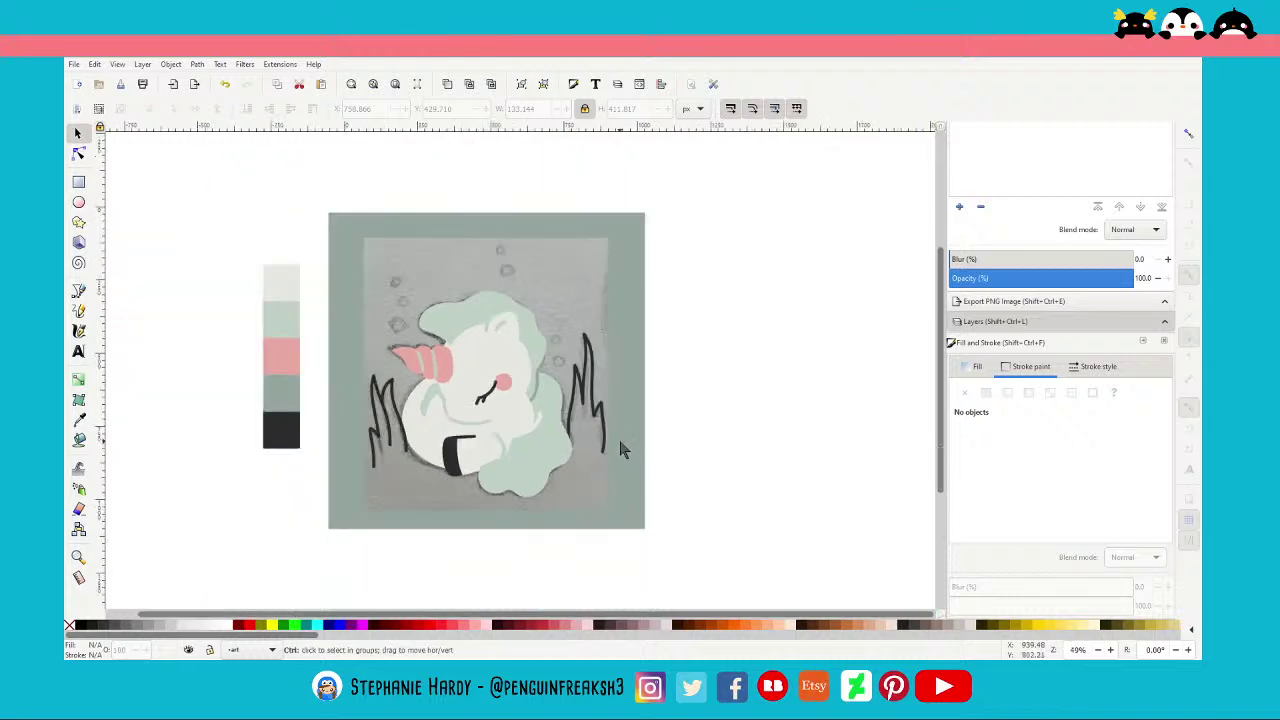
scroll(489, 412, "up", 1, "ctrl")
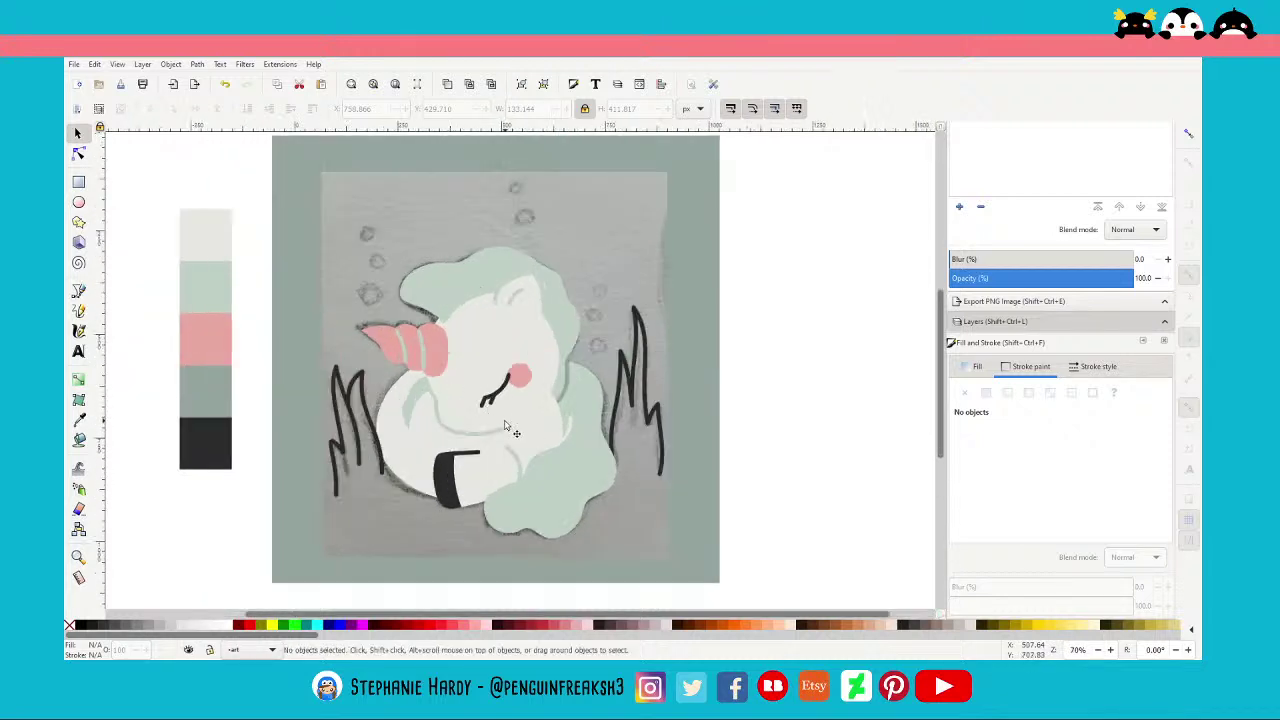
scroll(507, 428, "up", 1)
left_click(79, 202)
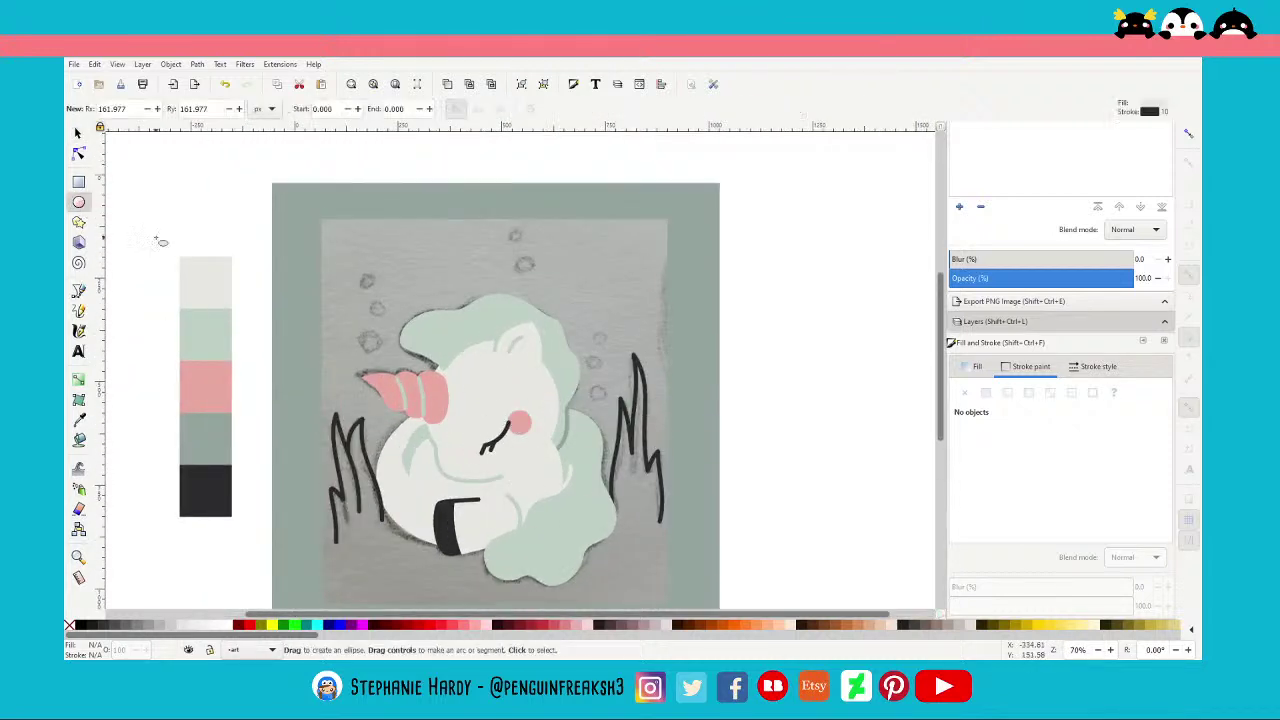
left_click_drag(359, 333, 381, 354)
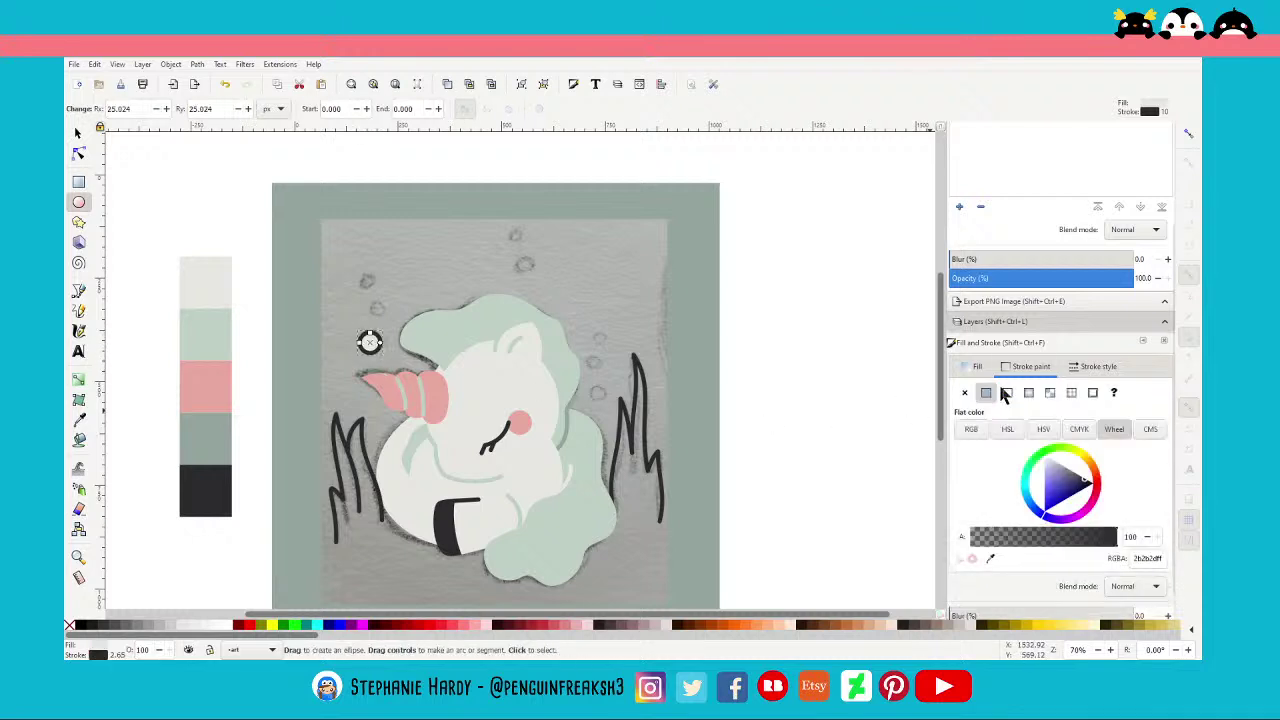
left_click(965, 394)
left_click(78, 133)
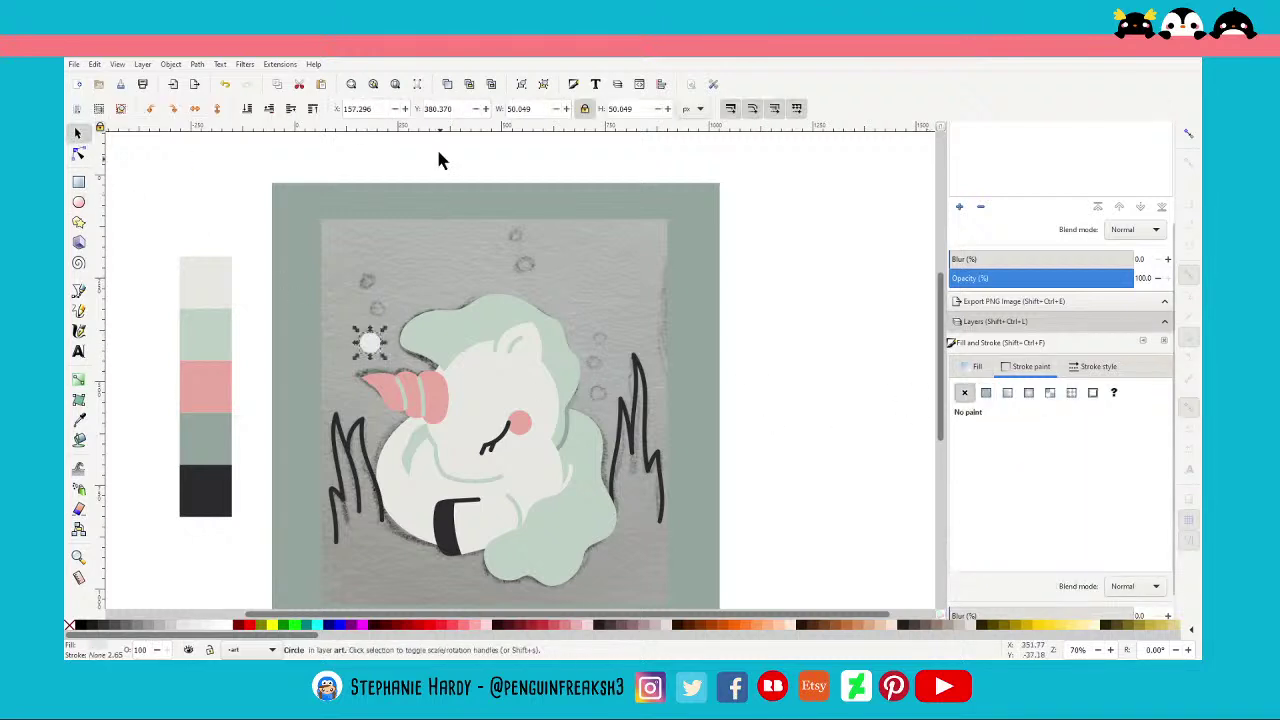
Duplicate the bubble, placing one copy above it and others on the unicorn's right side
left_click(447, 83)
mouse_move(370, 342)
left_mouse_down()
mouse_move(389, 318)
mouse_move(367, 277)
left_mouse_up()
left_click(447, 83)
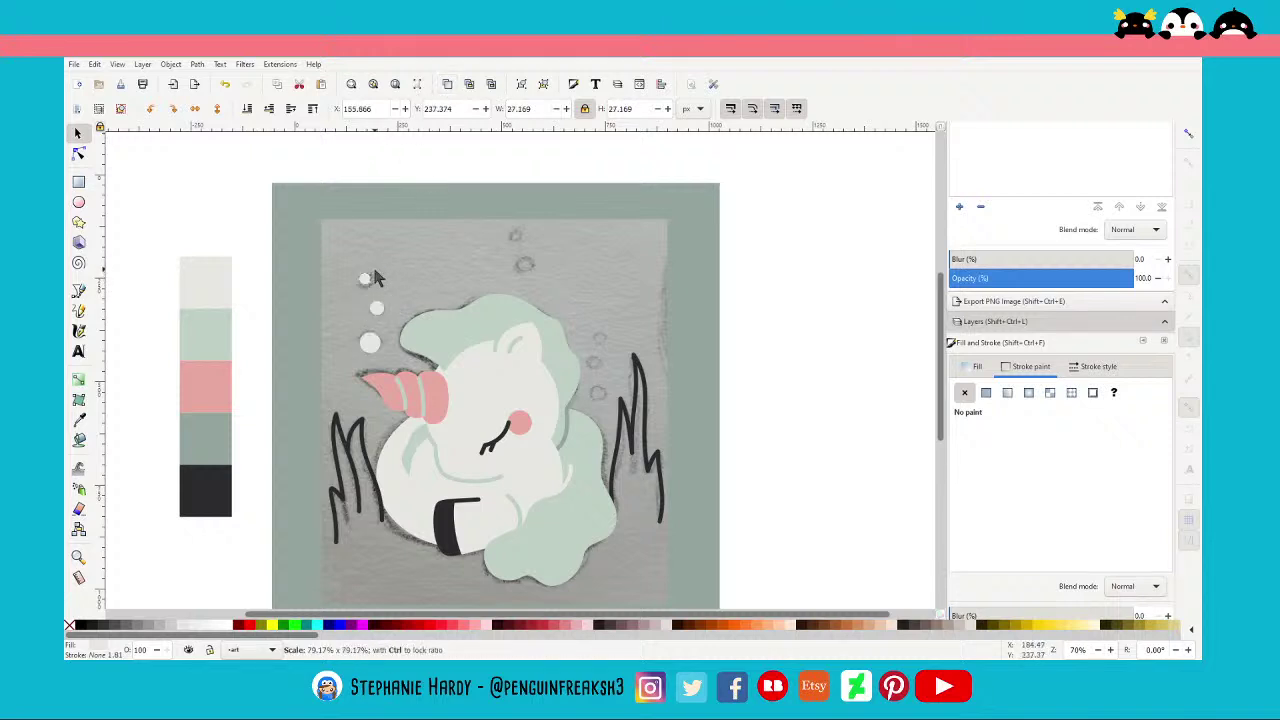
left_click(370, 349)
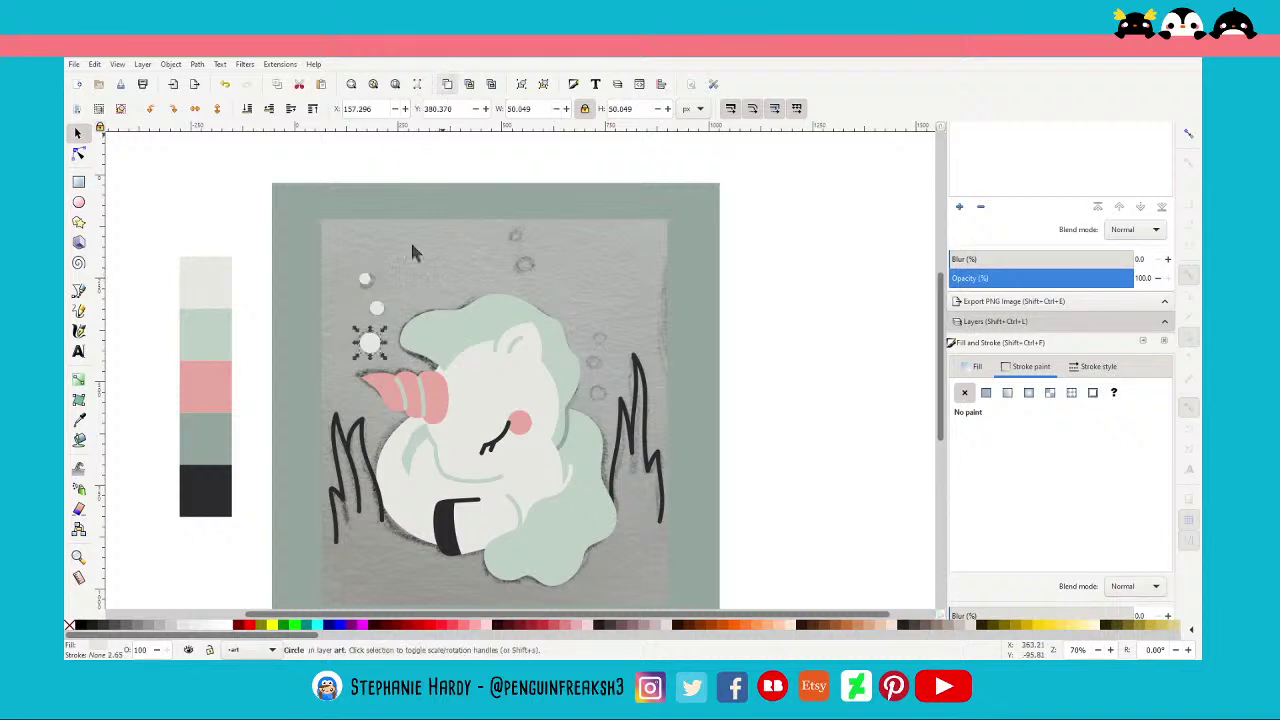
key("ctrl+d")
left_click_drag(369, 343, 602, 392)
left_click(378, 308)
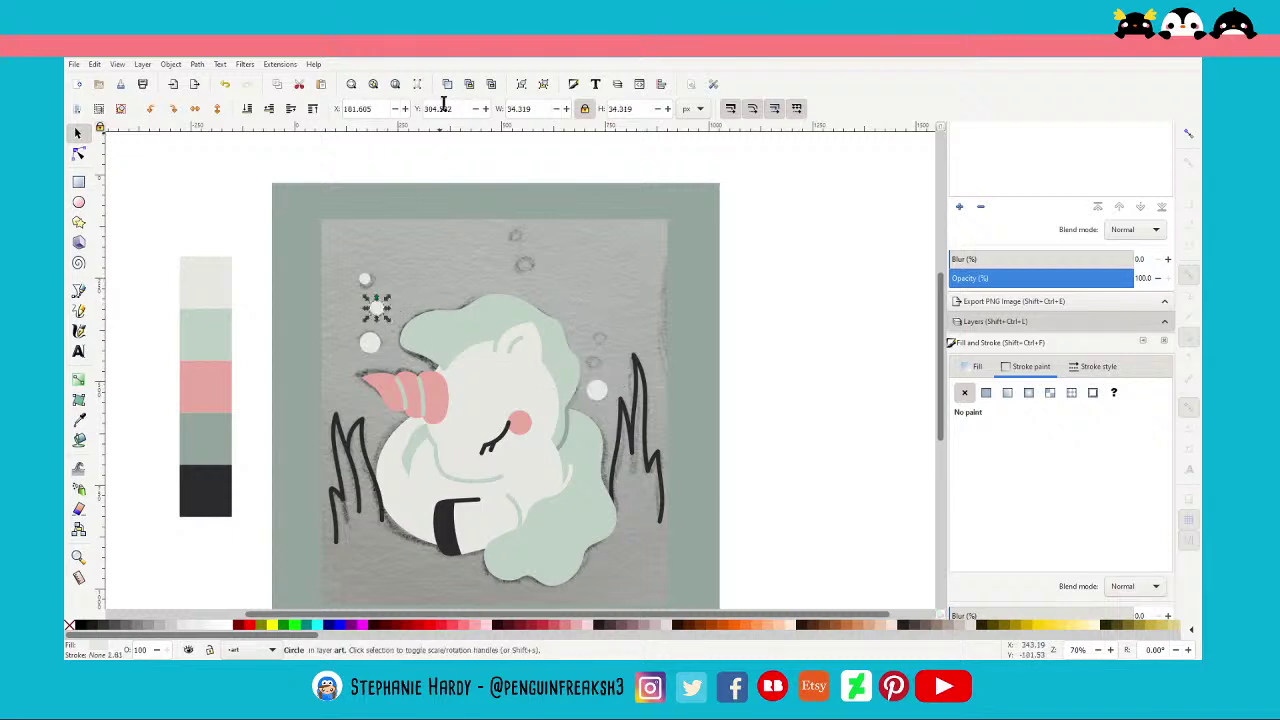
left_click_drag(378, 308, 597, 371)
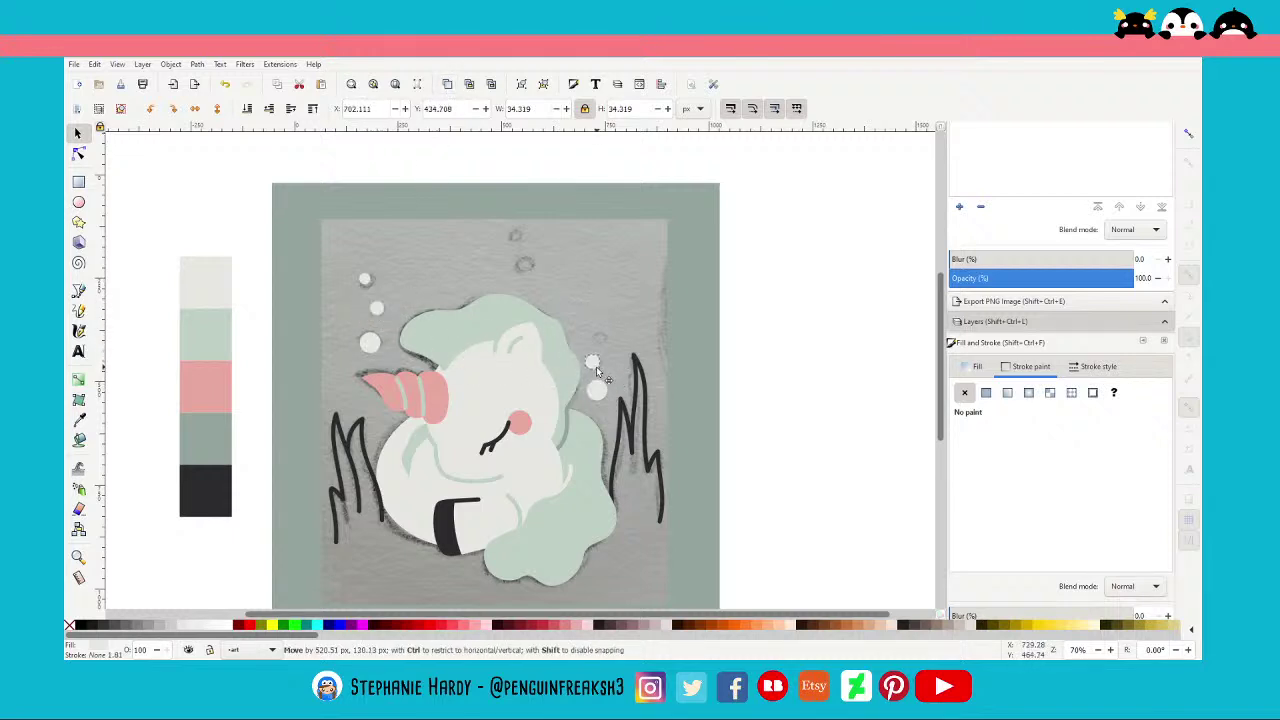
Add more bubble copies beside the right seaweed, above the head, and near the top centre
left_click(368, 283)
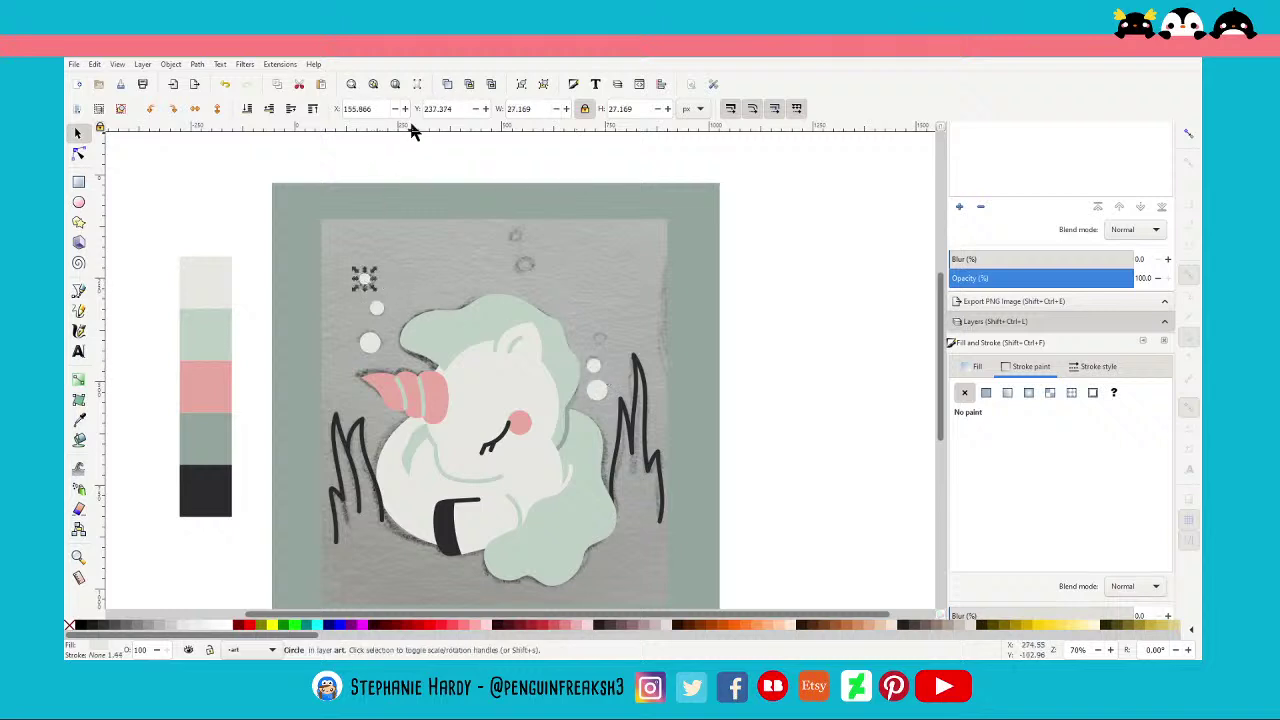
left_click(447, 83)
left_click_drag(368, 283, 601, 341)
left_click(377, 309)
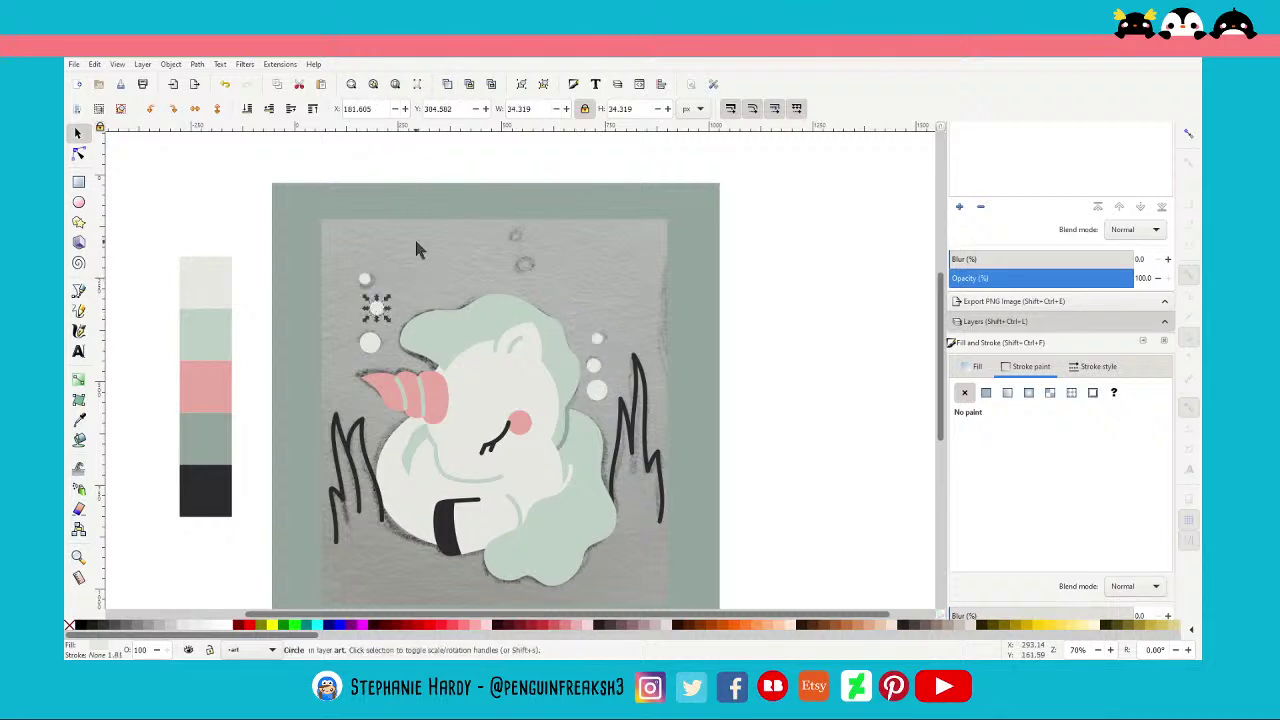
left_click(447, 83)
left_click_drag(377, 309, 526, 274)
left_click(366, 280)
left_click(447, 83)
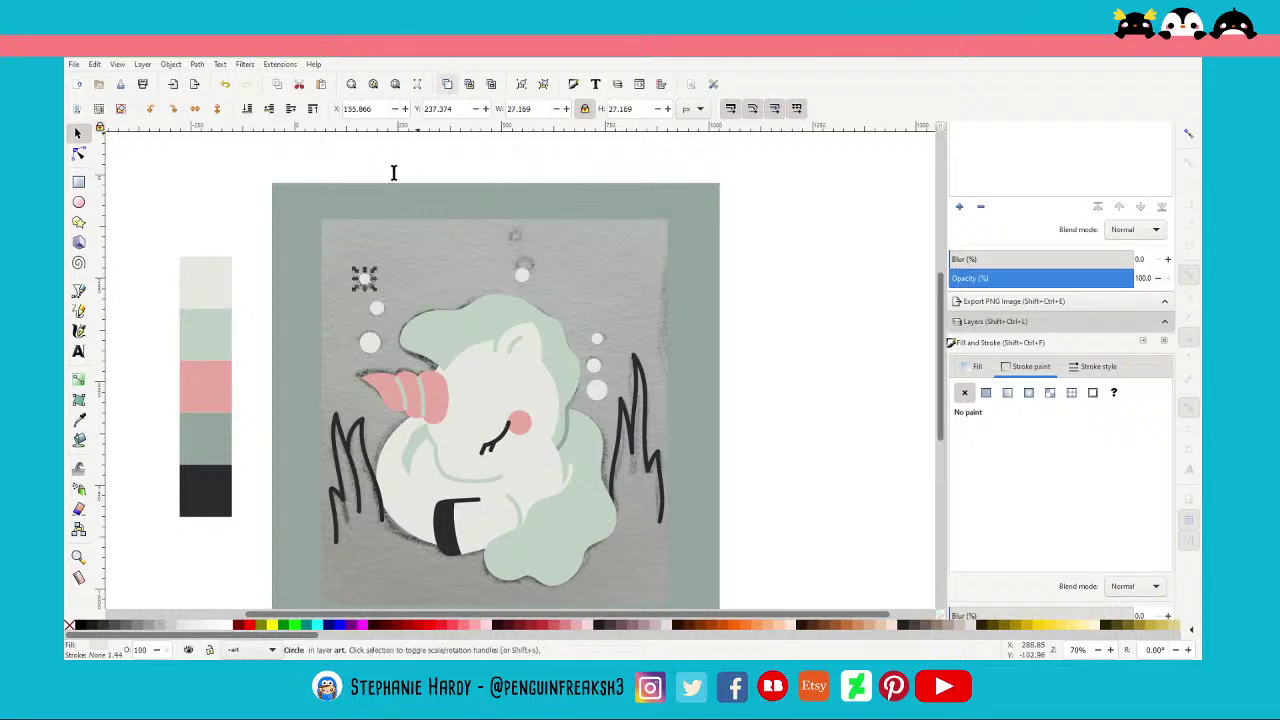
left_click_drag(366, 280, 519, 252)
Deselect everything, hide the sketch layer, and fit the whole drawing in the window
key("Escape")
scroll(423, 366, "down", 1)
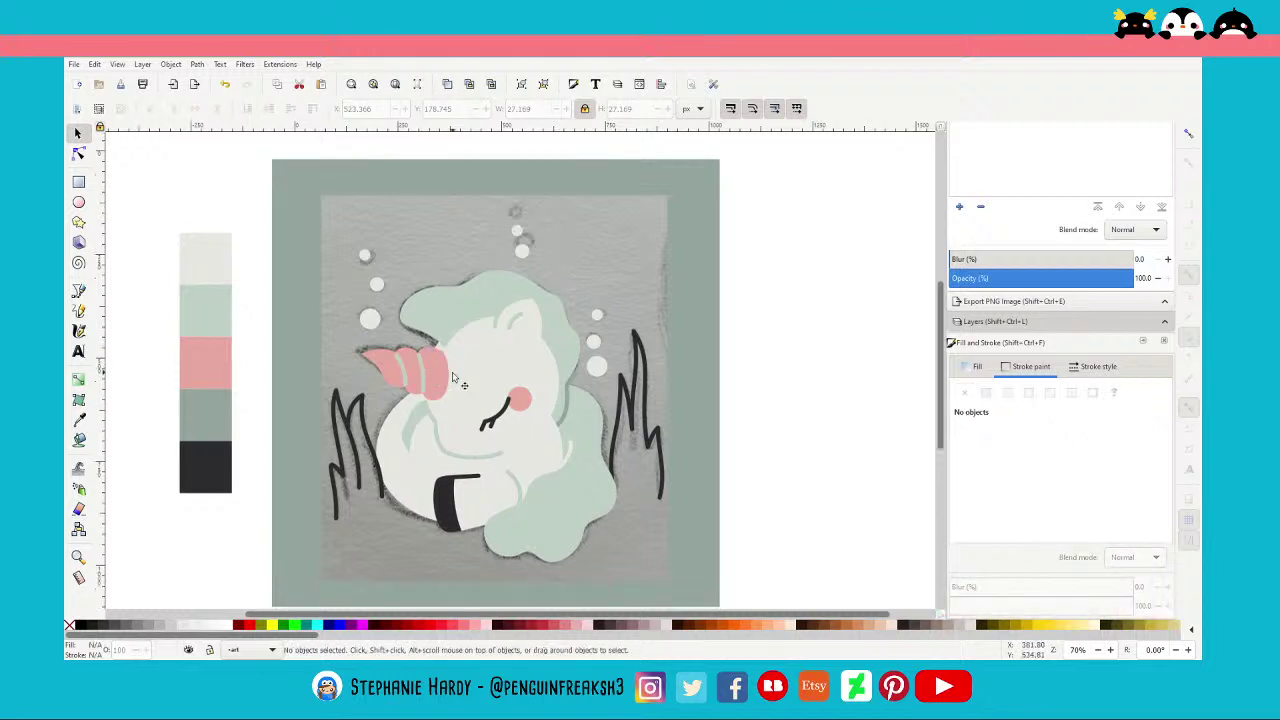
scroll(1015, 250, "up", 2)
scroll(1003, 177, "up", 1)
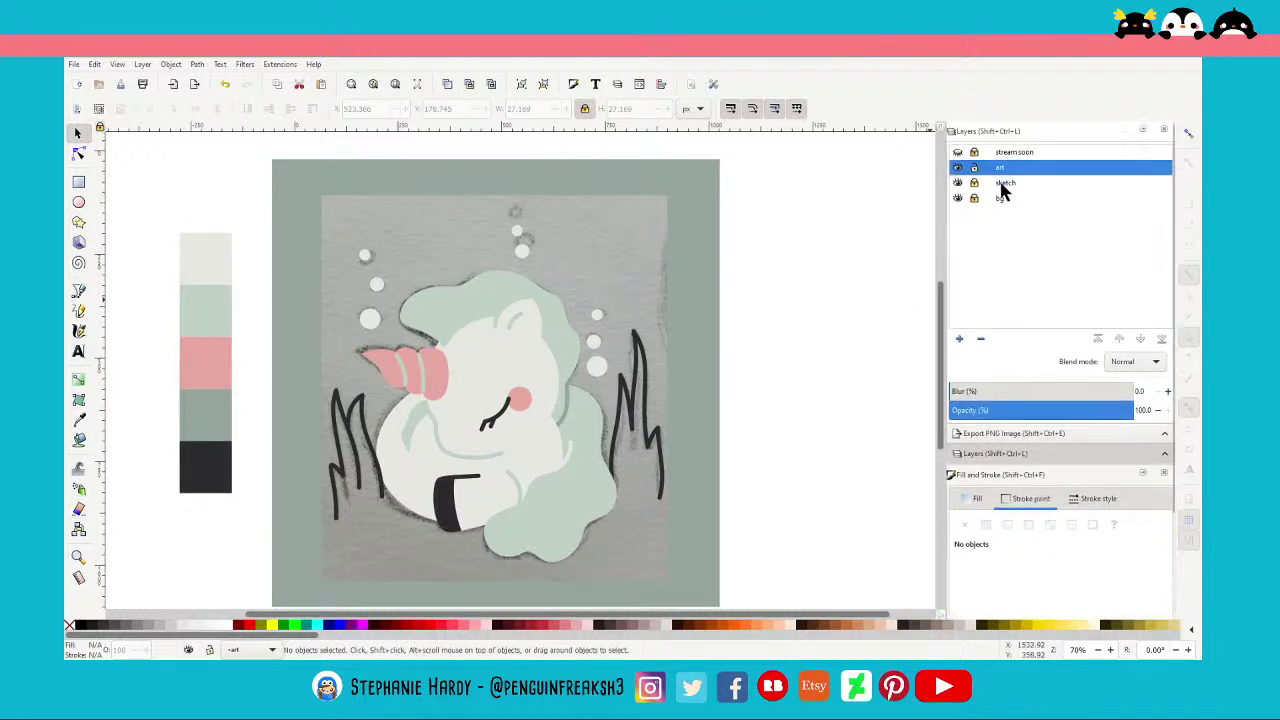
left_click(958, 183)
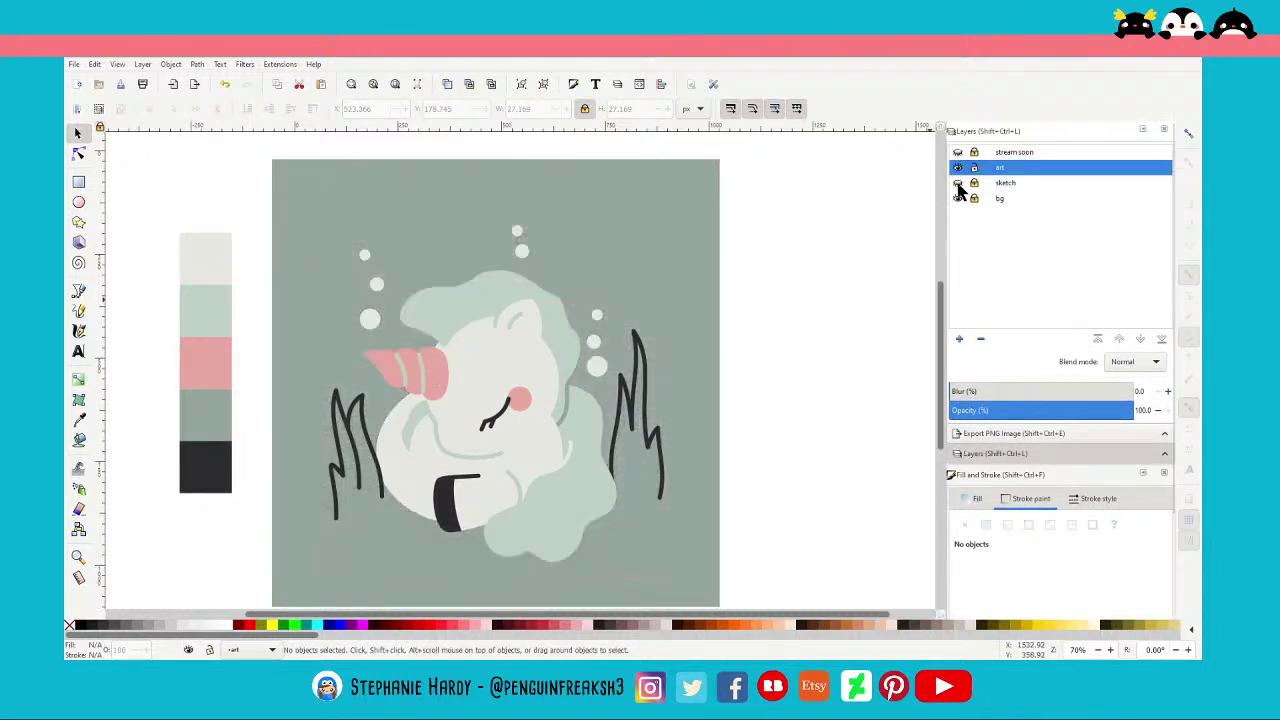
scroll(783, 352, "down", 1)
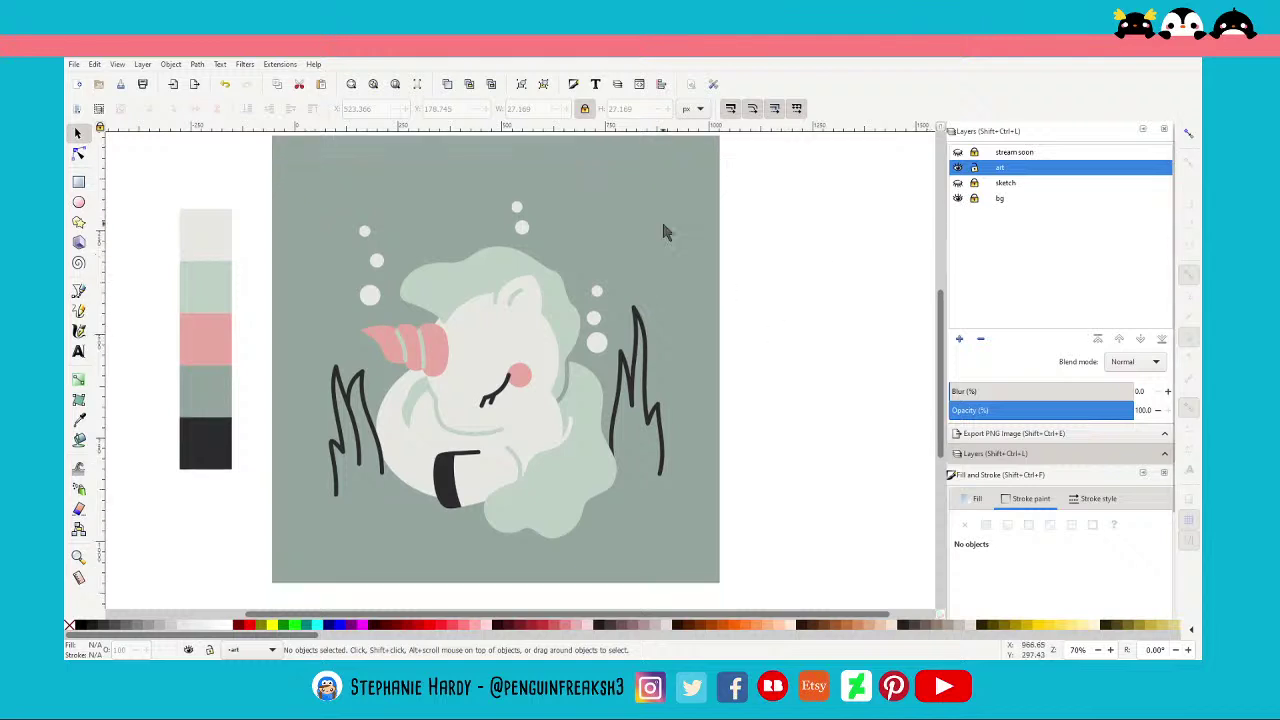
left_click(373, 86)
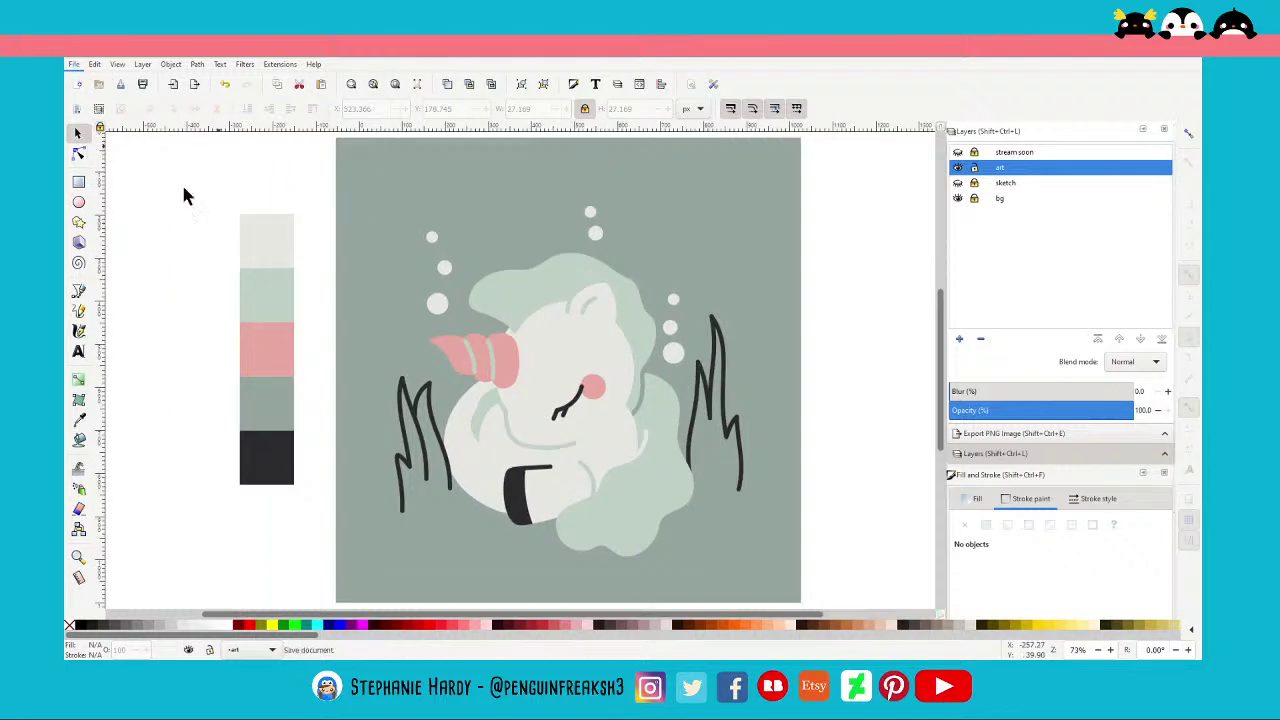
Recolour the left seaweed clump with the pale mint sampled via the Dropper
left_click(409, 480)
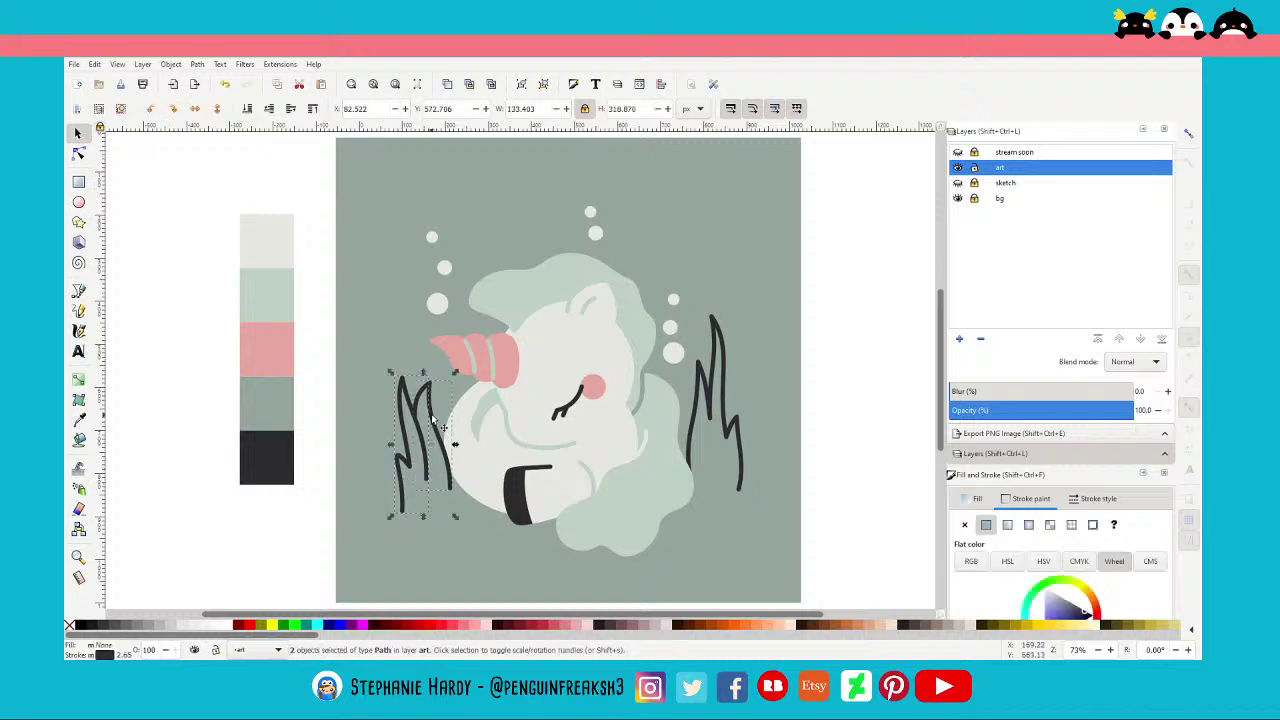
left_click(1032, 454)
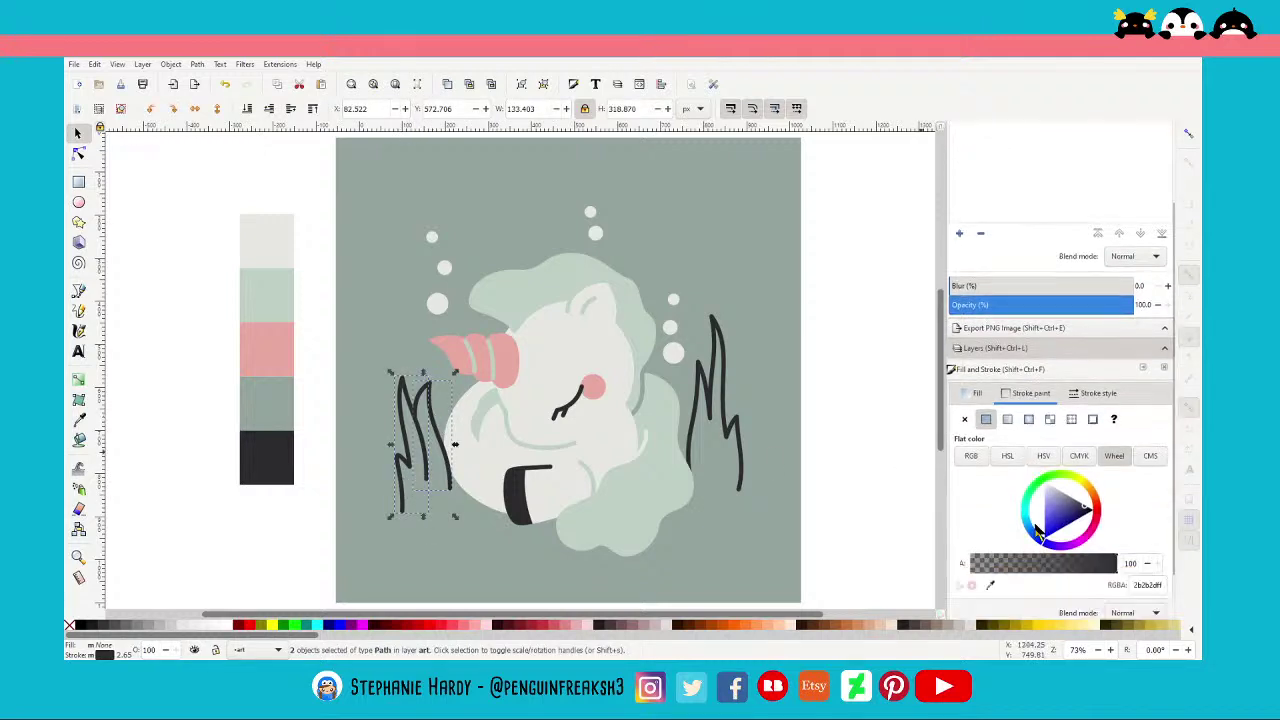
key("d")
left_click(670, 505)
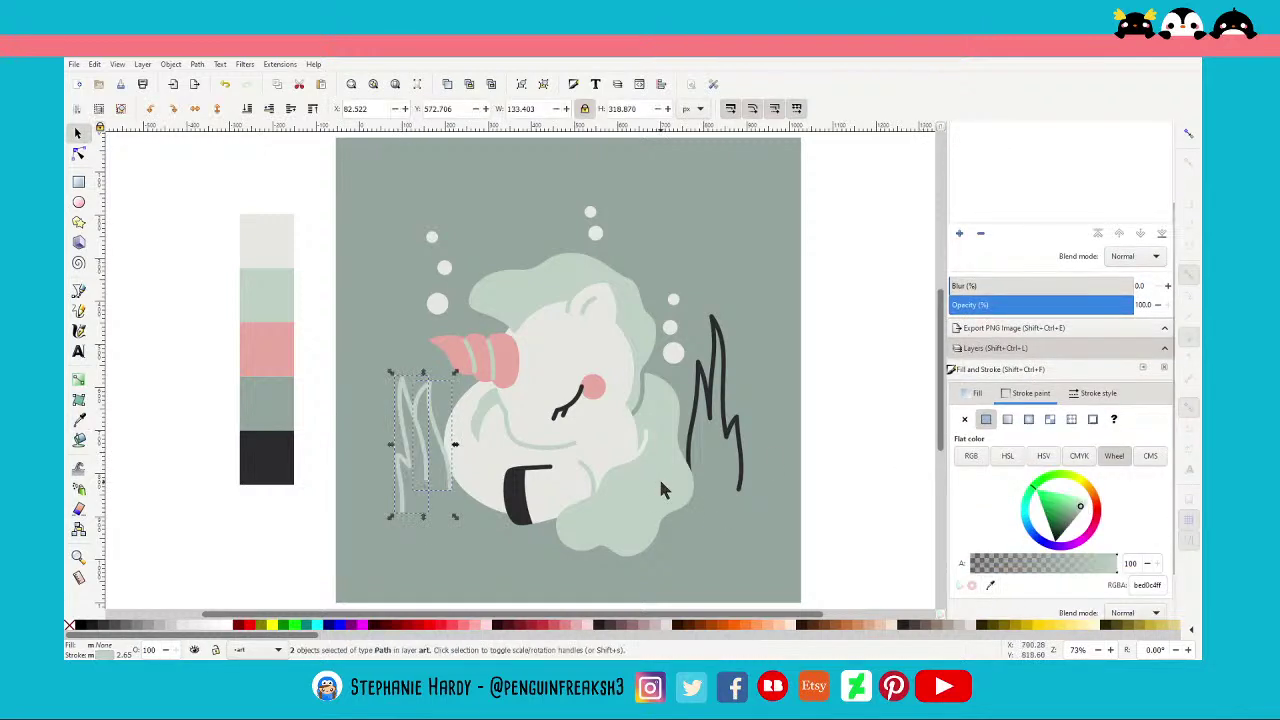
key("s")
Recolour the right seaweed clump with the same pale mint
left_click(716, 422)
left_click(790, 480)
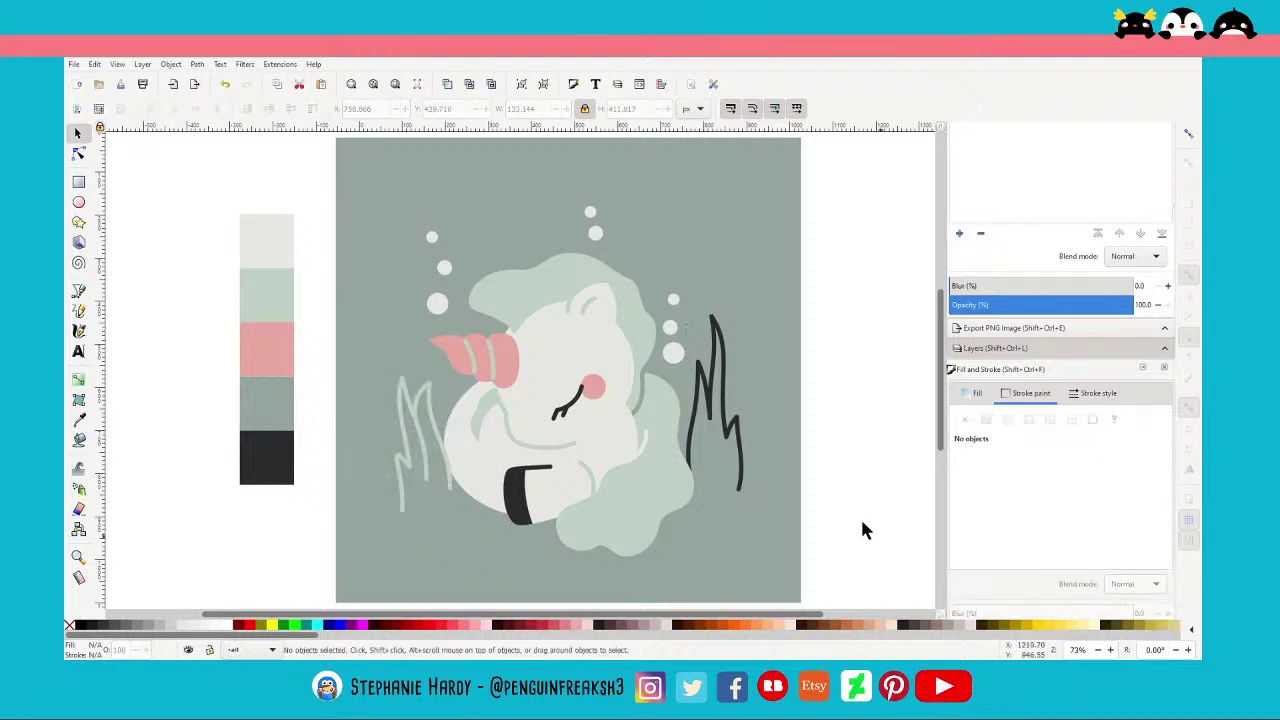
left_click(750, 438)
key("d")
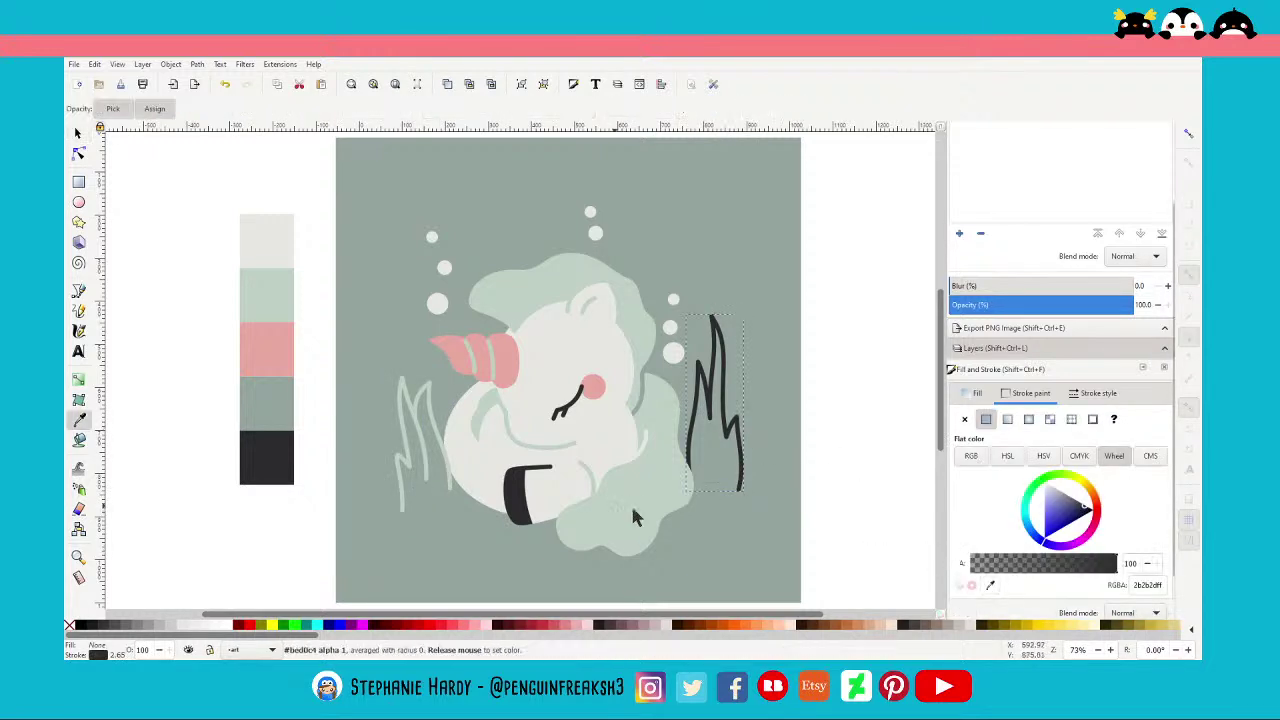
left_click(634, 514)
key("s")
left_click(771, 491)
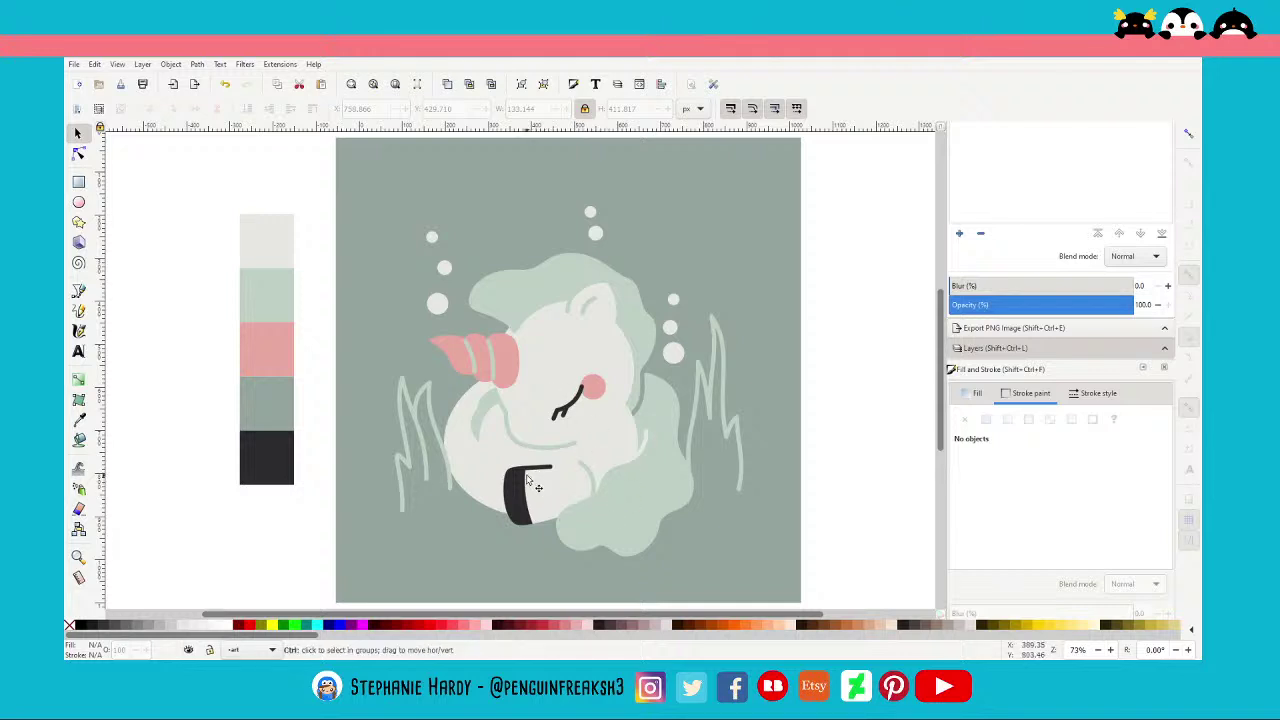
Try bending the top segment of the black hoof band's path
scroll(535, 480, "up", 3)
scroll(530, 480, "up", 1)
scroll(527, 480, "up", 1)
scroll(527, 480, "up", 1)
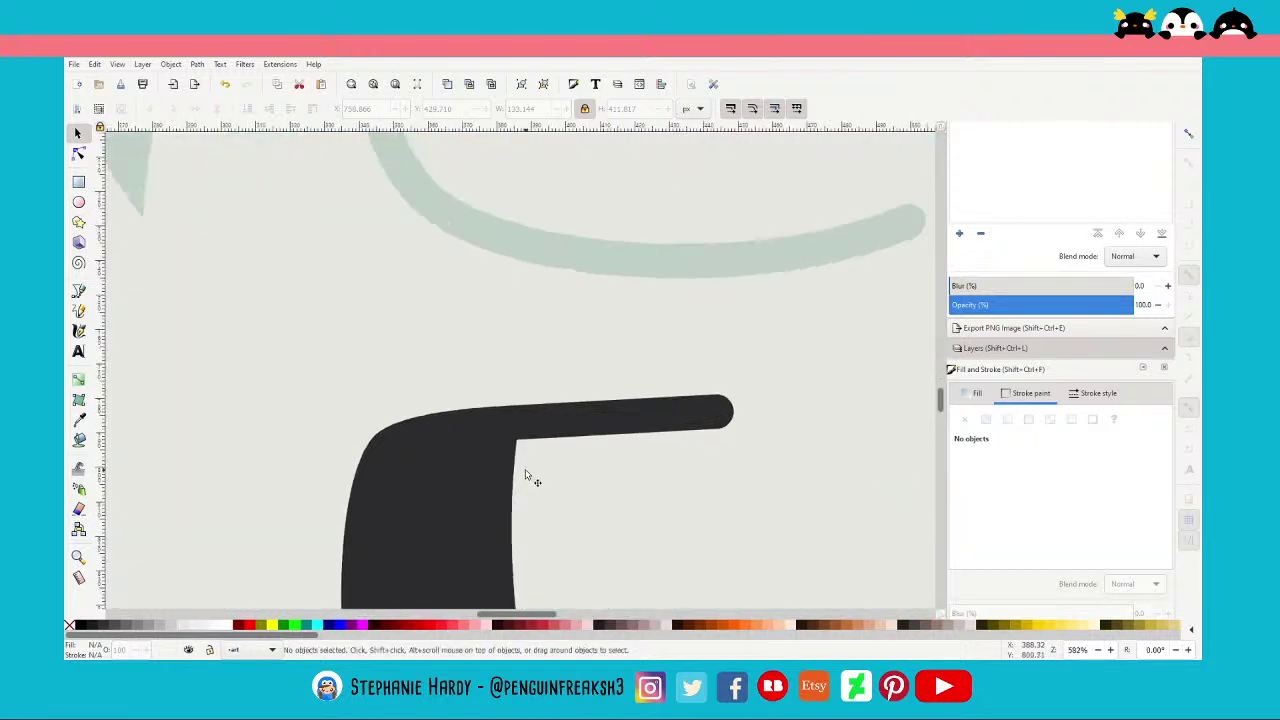
left_click(79, 153)
left_click(519, 428)
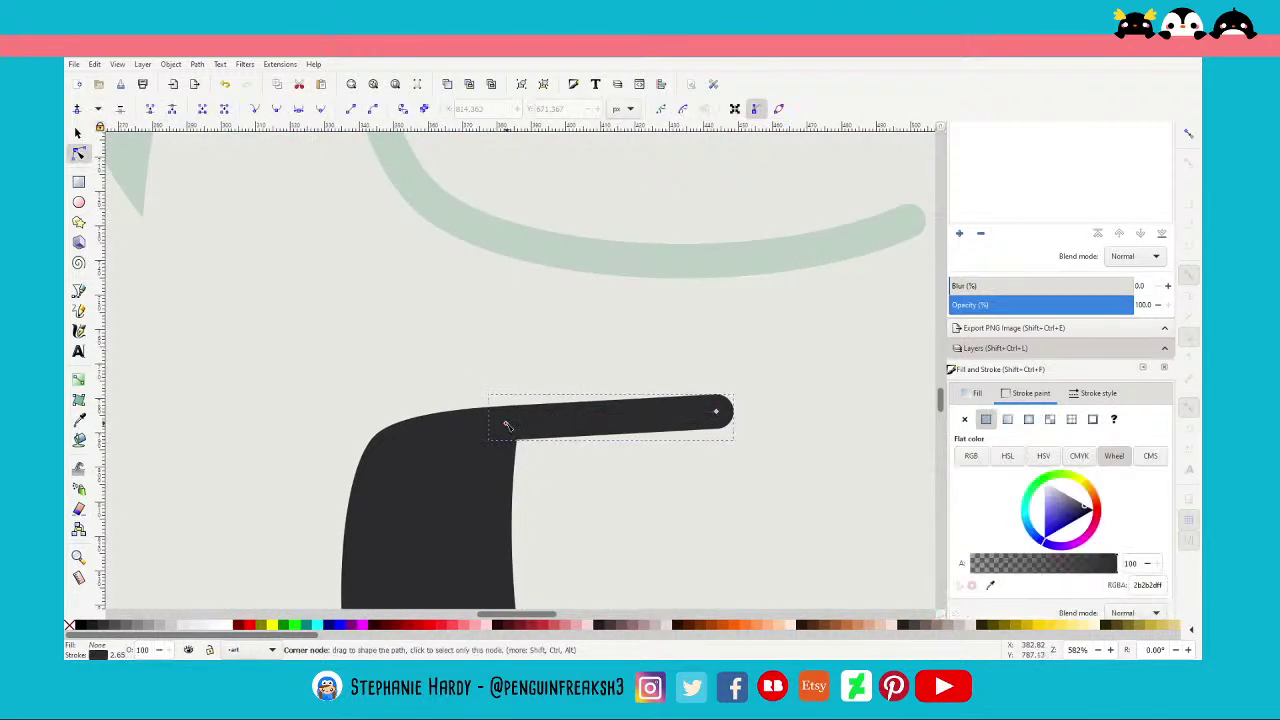
left_click_drag(548, 432, 549, 429)
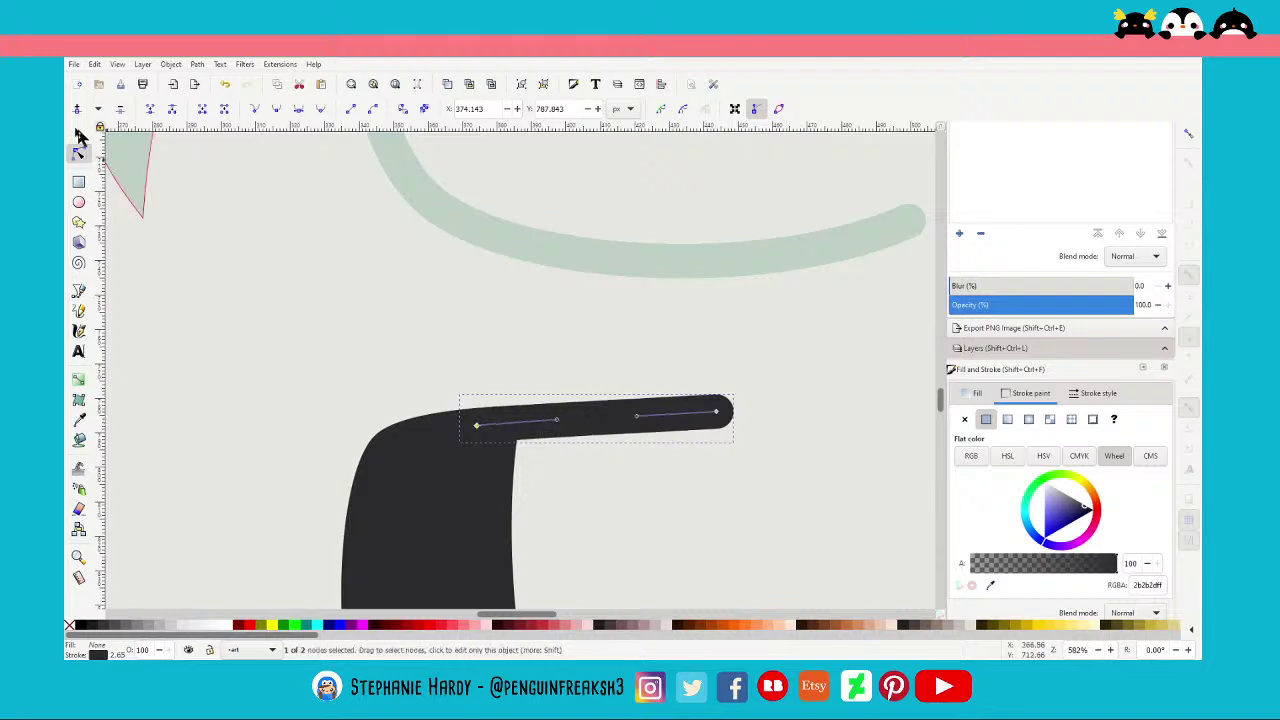
left_click(78, 133)
Deselect everything and zoom out to view the whole unicorn page
scroll(401, 365, "down", 4)
left_click(473, 545)
scroll(530, 505, "down", 1)
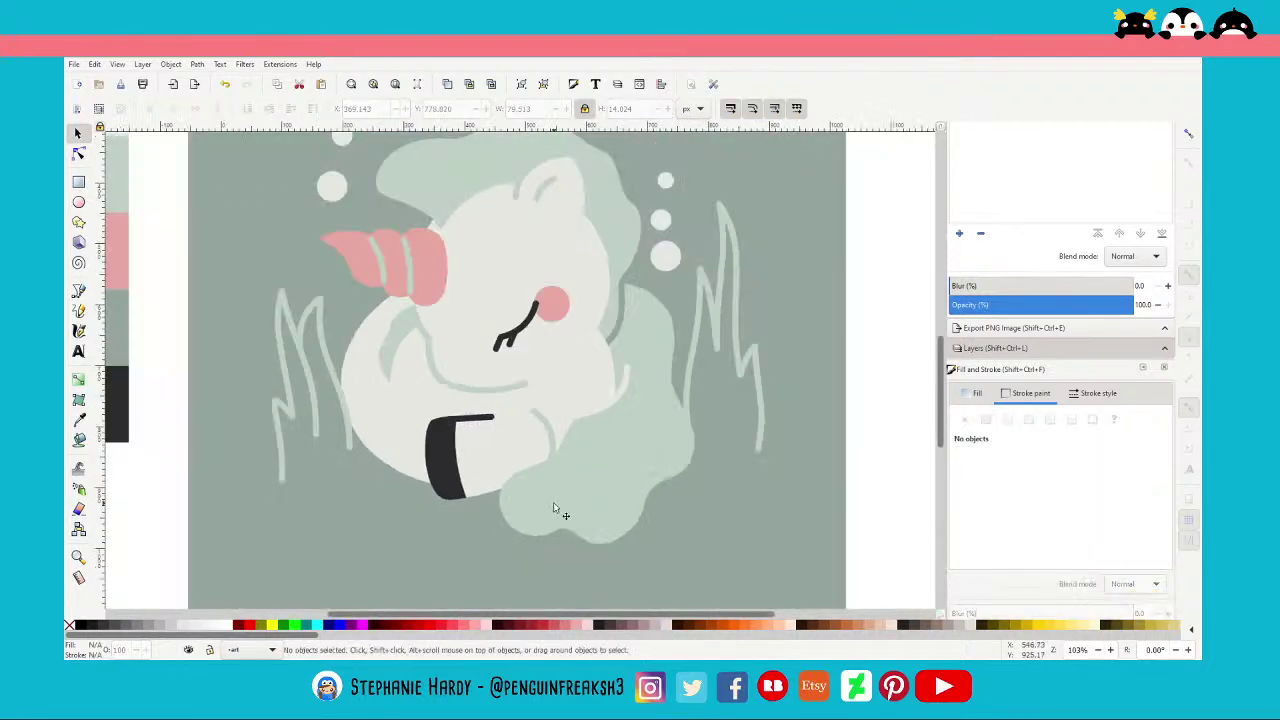
scroll(650, 498, "up", 1)
scroll(698, 499, "down", 1)
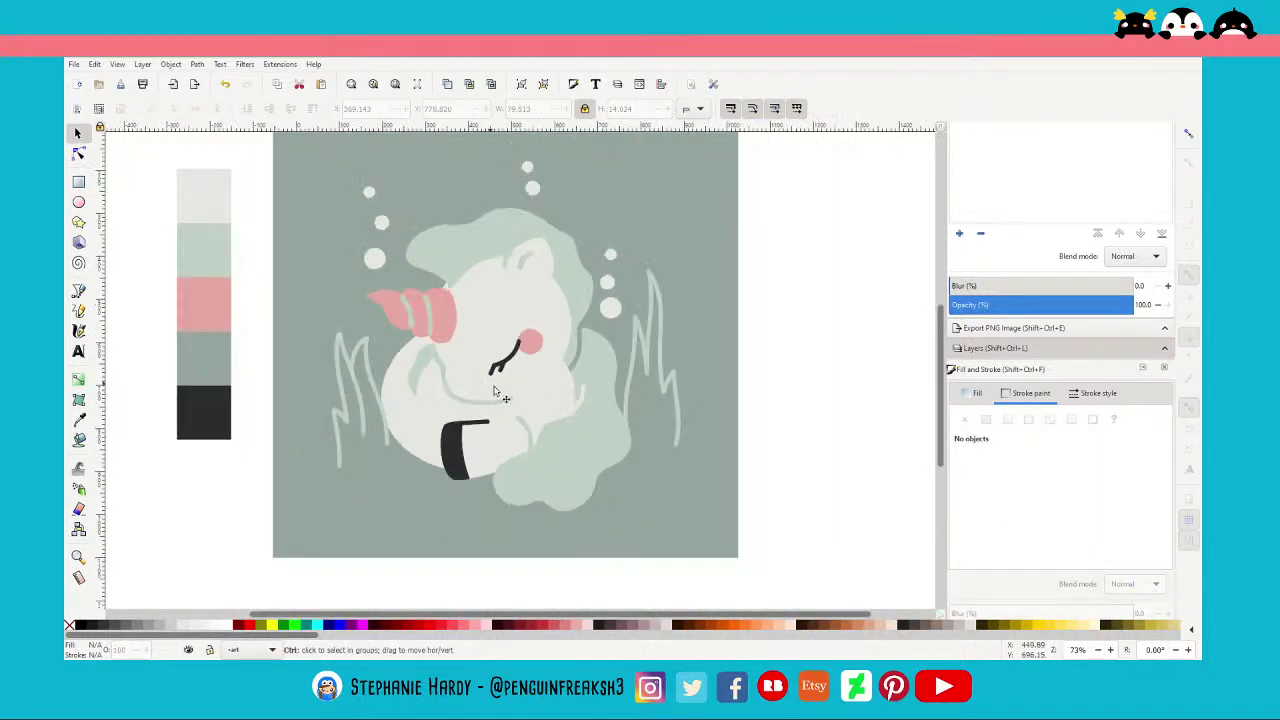
scroll(617, 418, "up", 1)
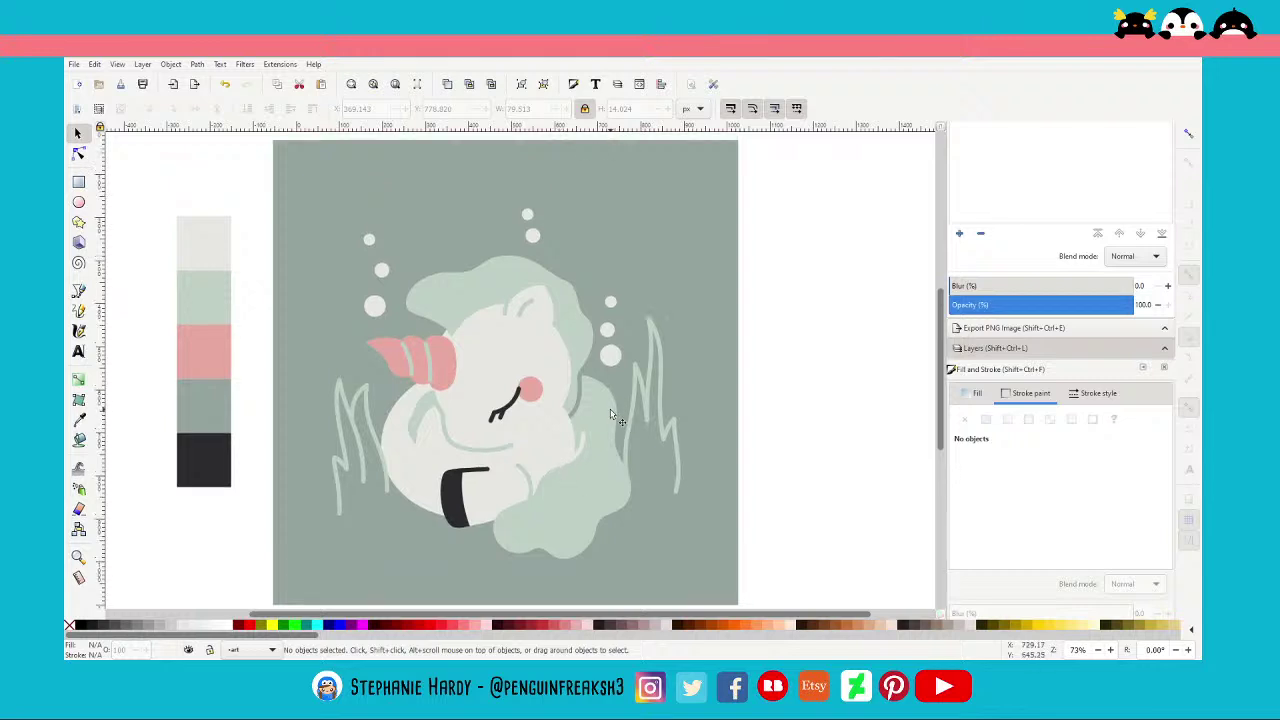
Select all eight bubbles on both sides and above the head
left_click(610, 355)
left_click(607, 330, "shift")
left_click(610, 300, "shift")
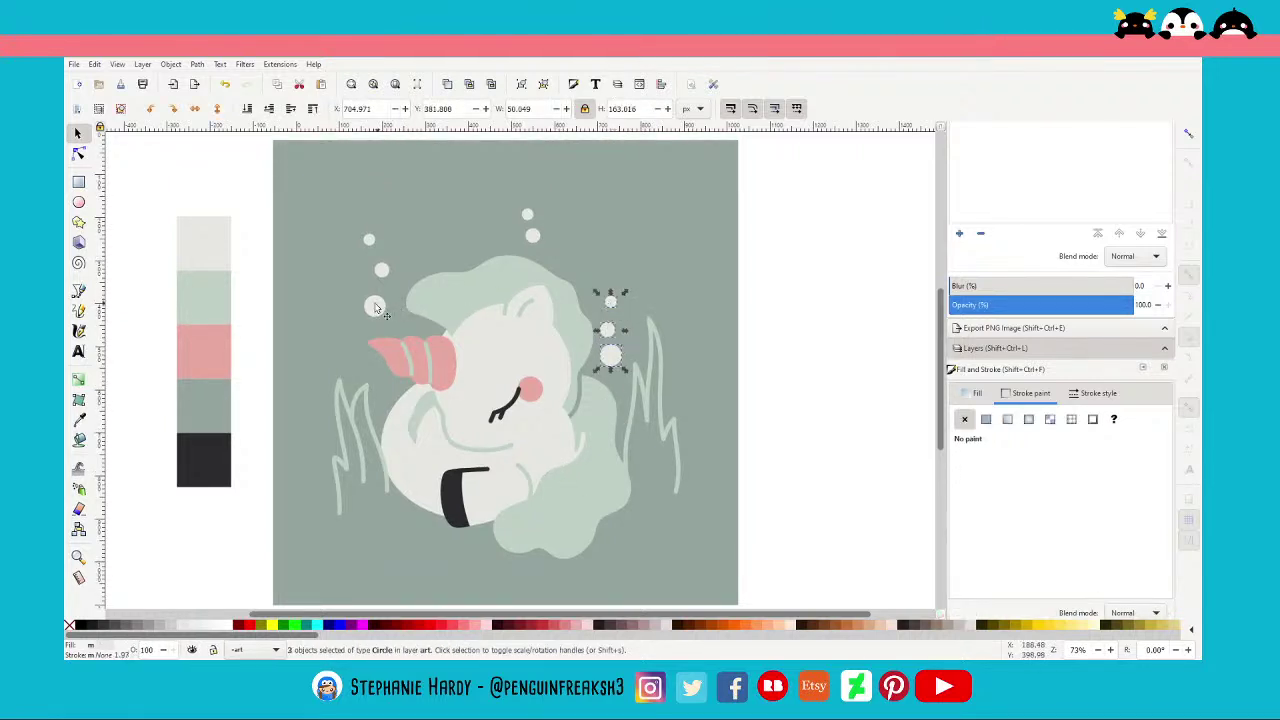
left_click(374, 306, "shift")
left_click(381, 270, "shift")
left_click(369, 239, "shift")
left_click(532, 234, "shift")
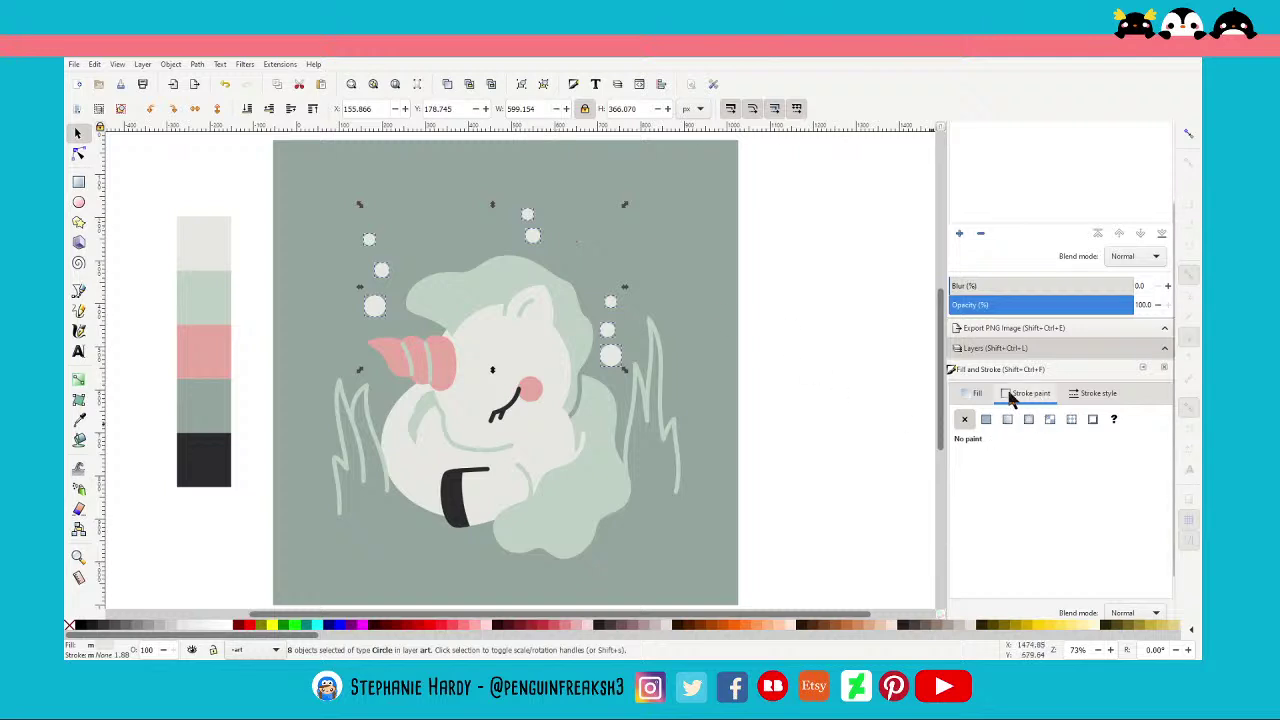
Remove the bubbles' fill and outline them in the unicorn's light body colour
left_click(985, 418)
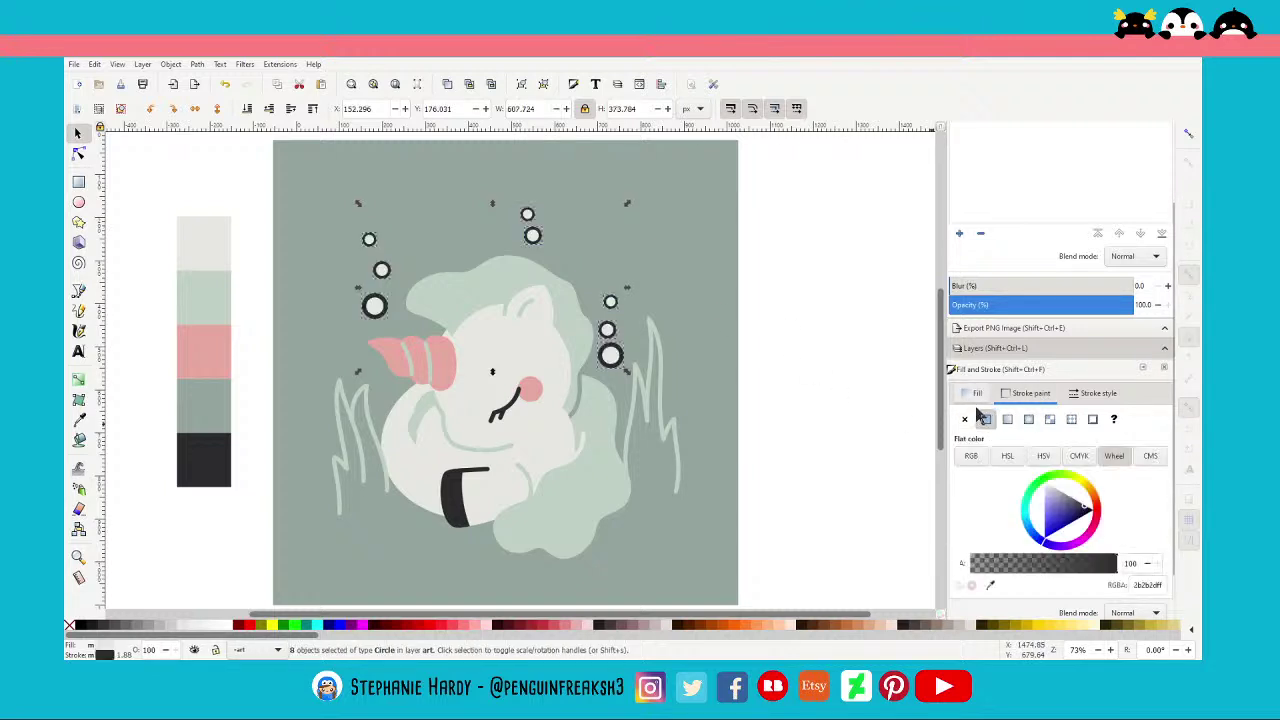
left_click(977, 393)
left_click(965, 419)
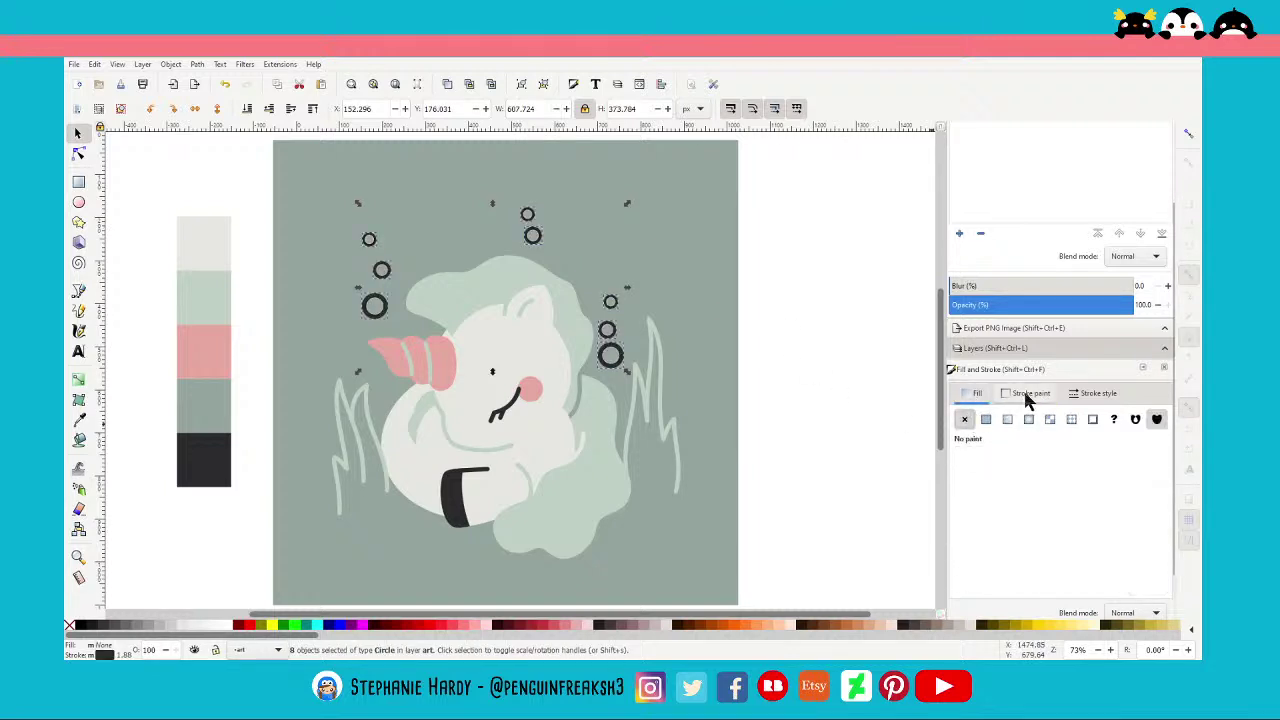
left_click(1027, 393)
left_click(990, 585)
left_click(555, 455)
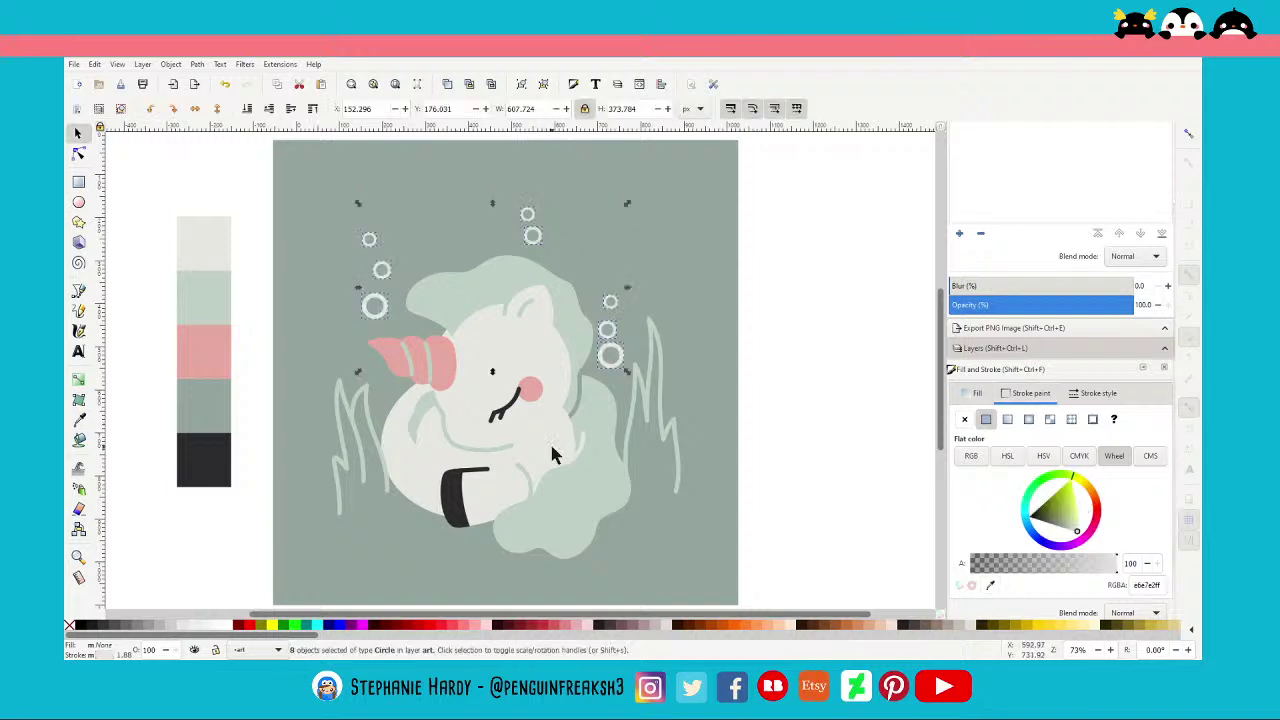
left_click(1100, 395)
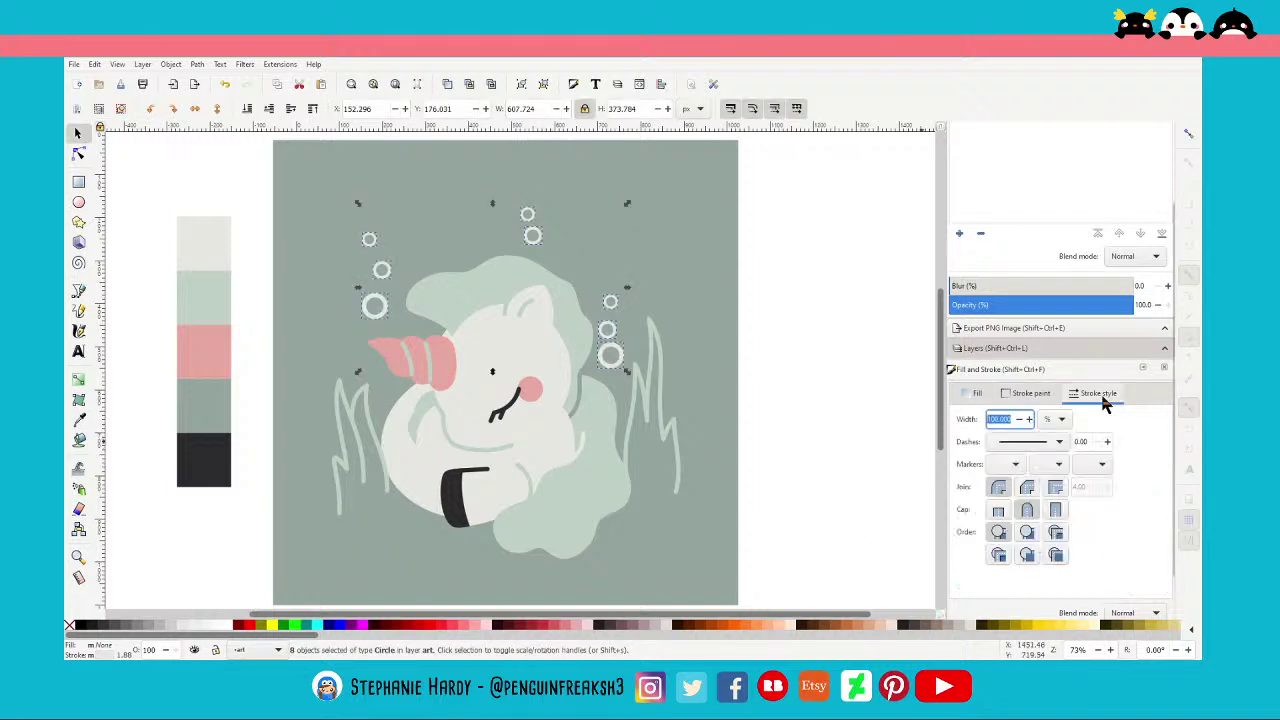
left_click(166, 194)
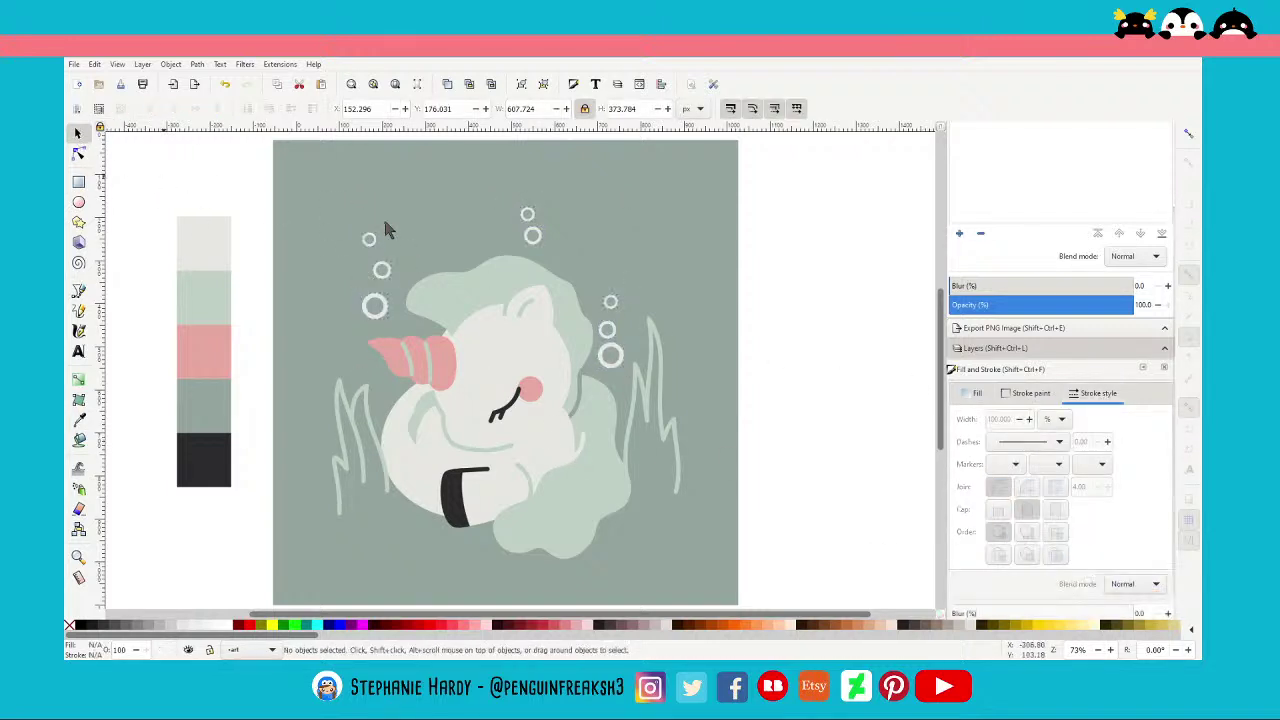
left_click(381, 278)
Set a 10 px outline width on the upper-left and middle-right bubbles
left_click_drag(1010, 419, 952, 418)
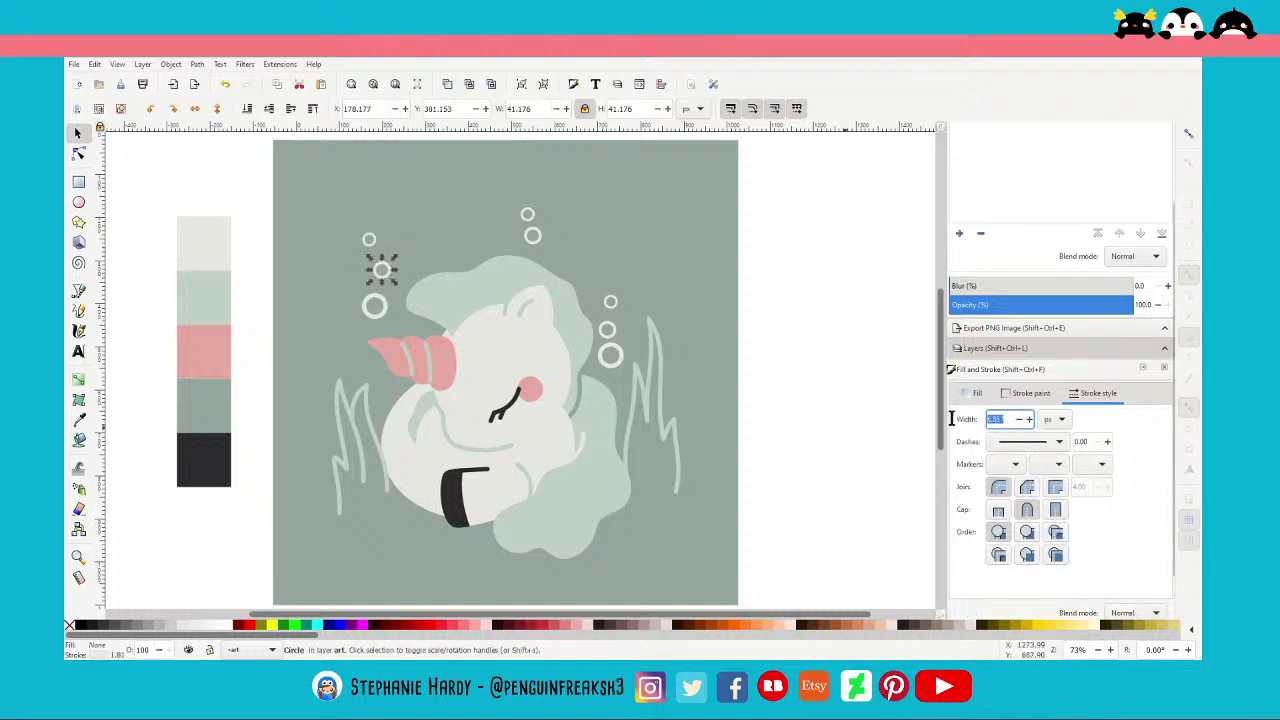
left_click(369, 238)
left_click_drag(1010, 419, 952, 412)
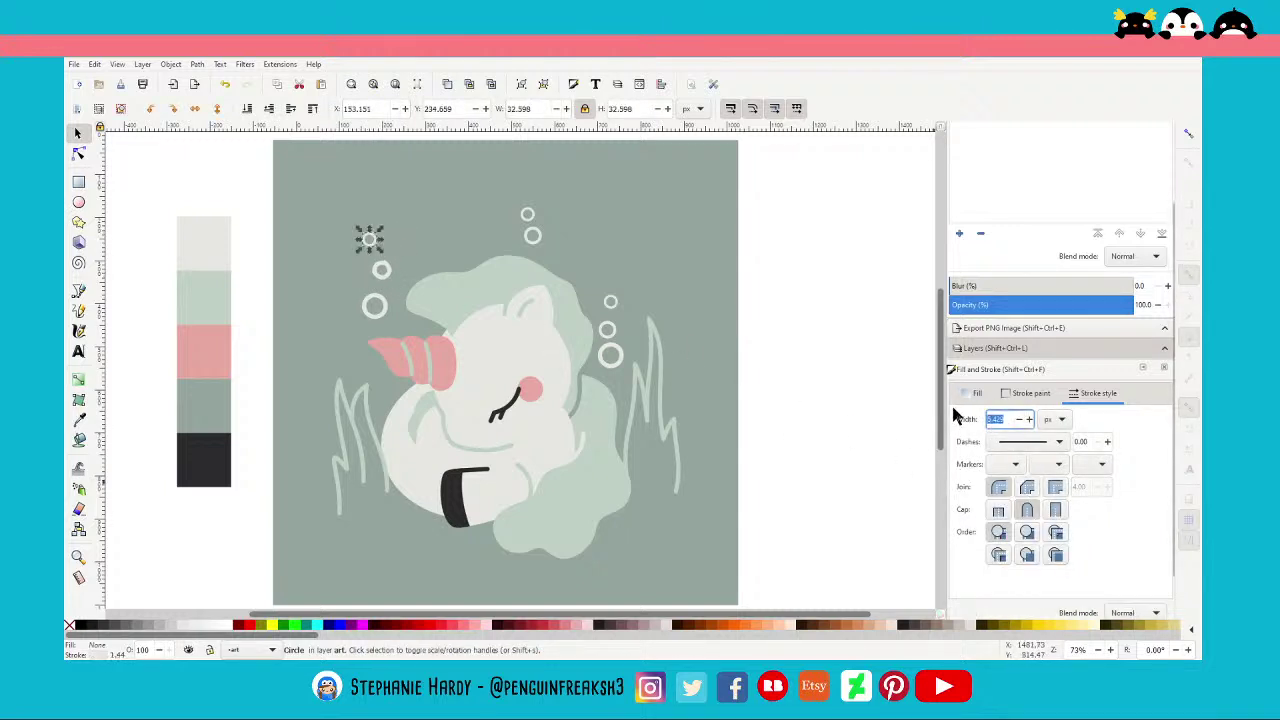
type("10")
key("Return")
left_click(611, 335)
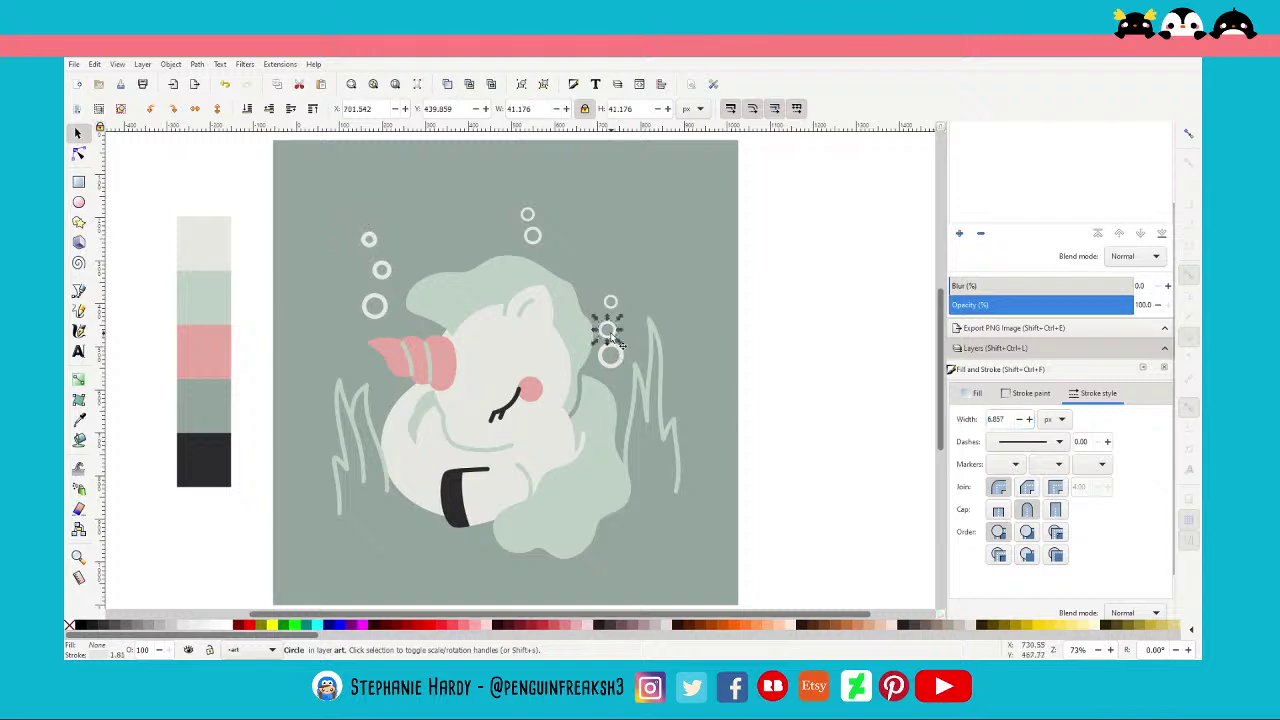
left_click_drag(1010, 419, 952, 412)
type("10")
key("Return")
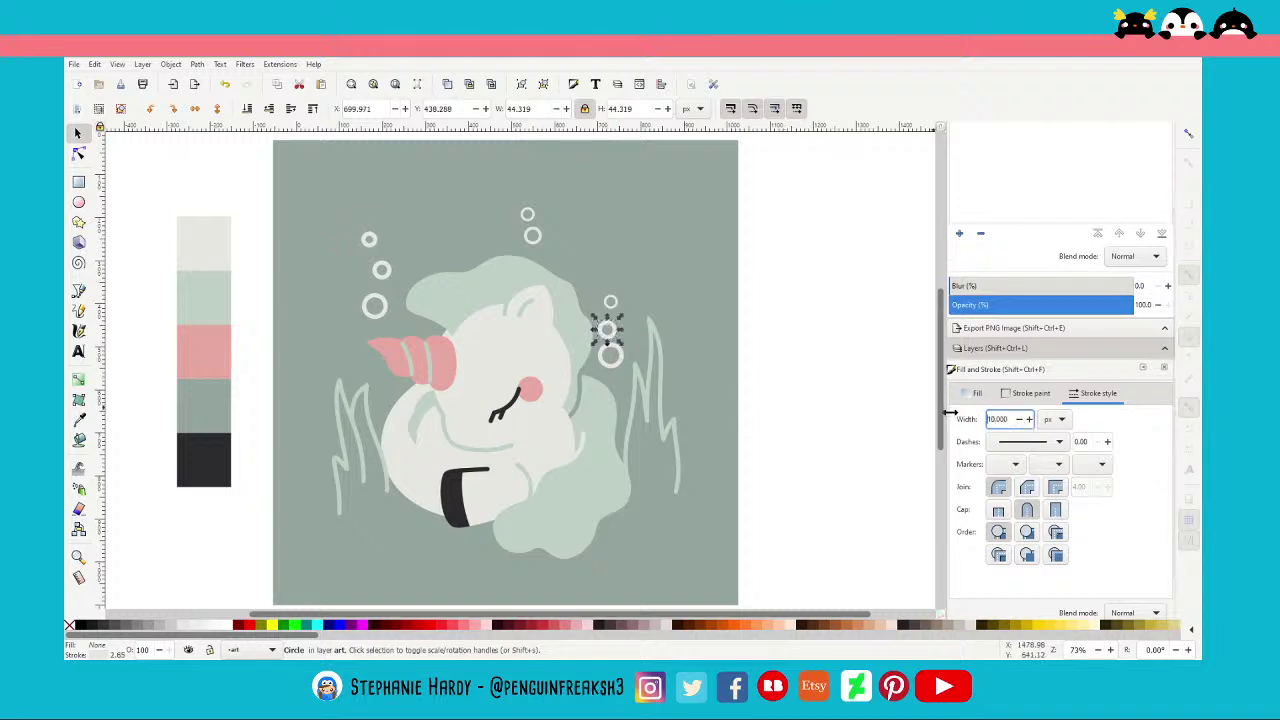
Set a 10 px outline width on the small right bubble and the top bubbles
left_click(610, 301)
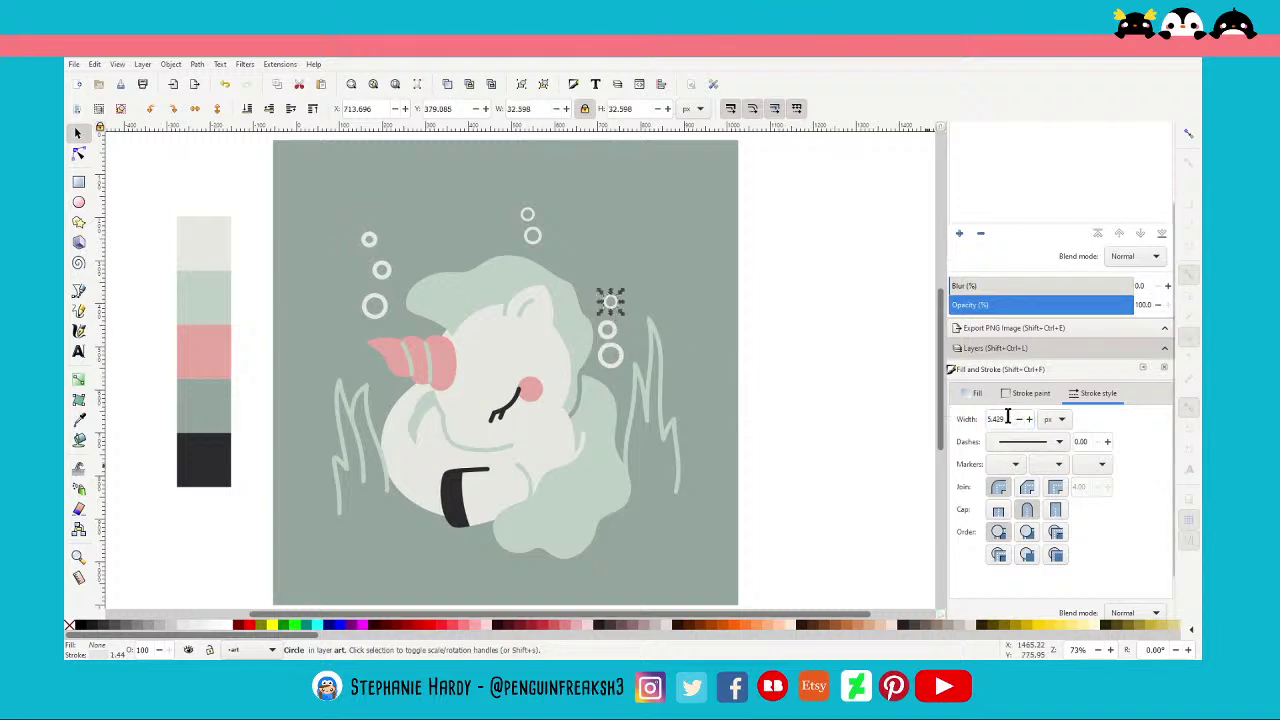
left_click_drag(1010, 419, 950, 412)
type("10")
key("Return")
left_click(532, 236)
type("10")
key("Return")
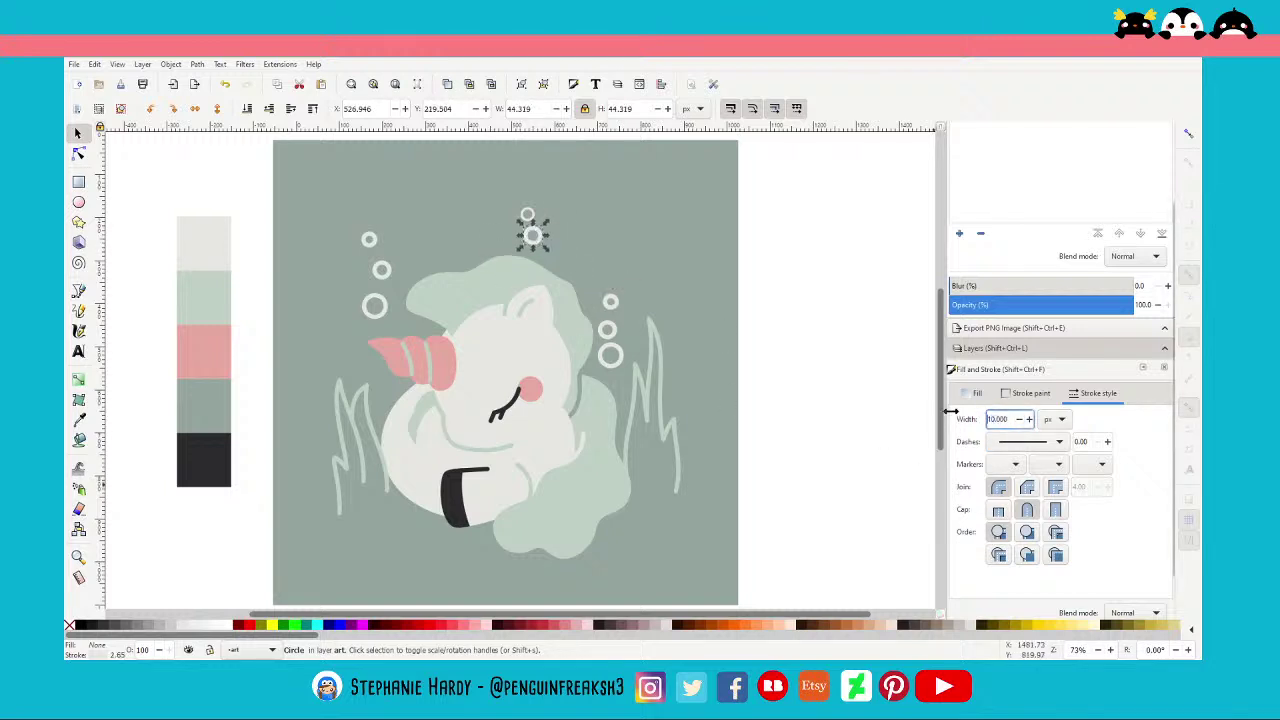
left_click(527, 214)
left_click_drag(1010, 419, 940, 418)
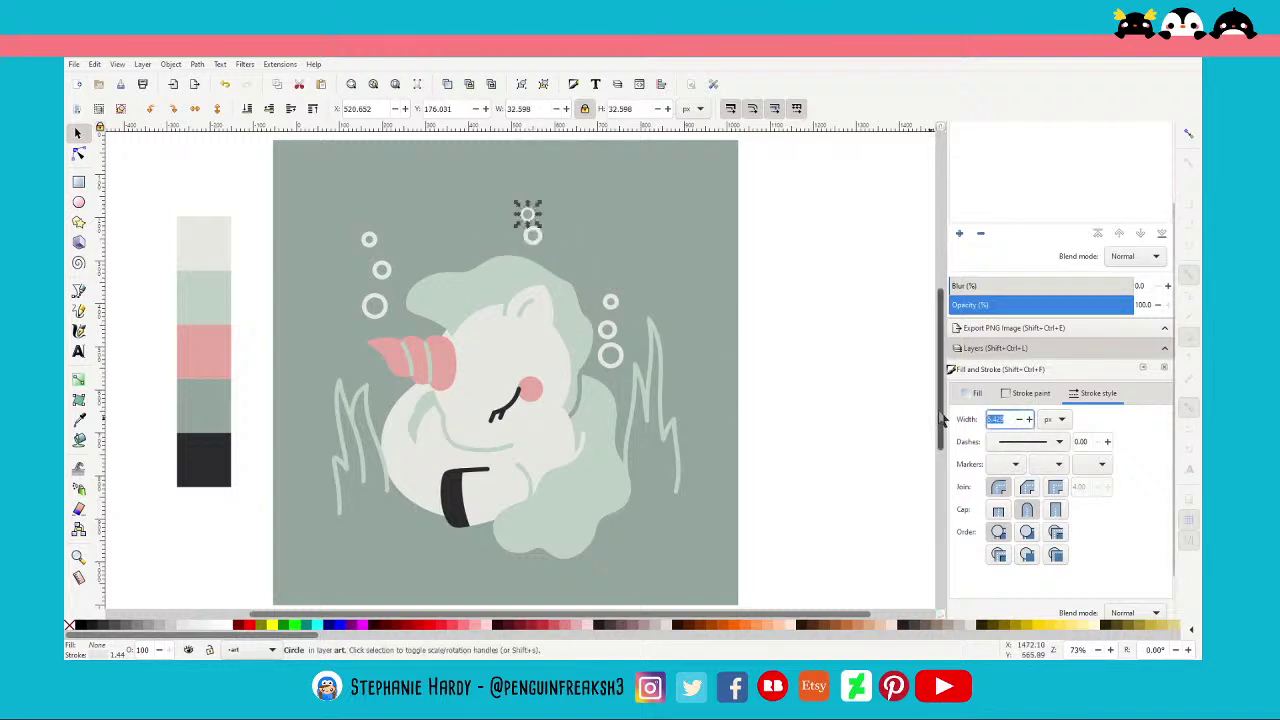
type("0")
key("Return")
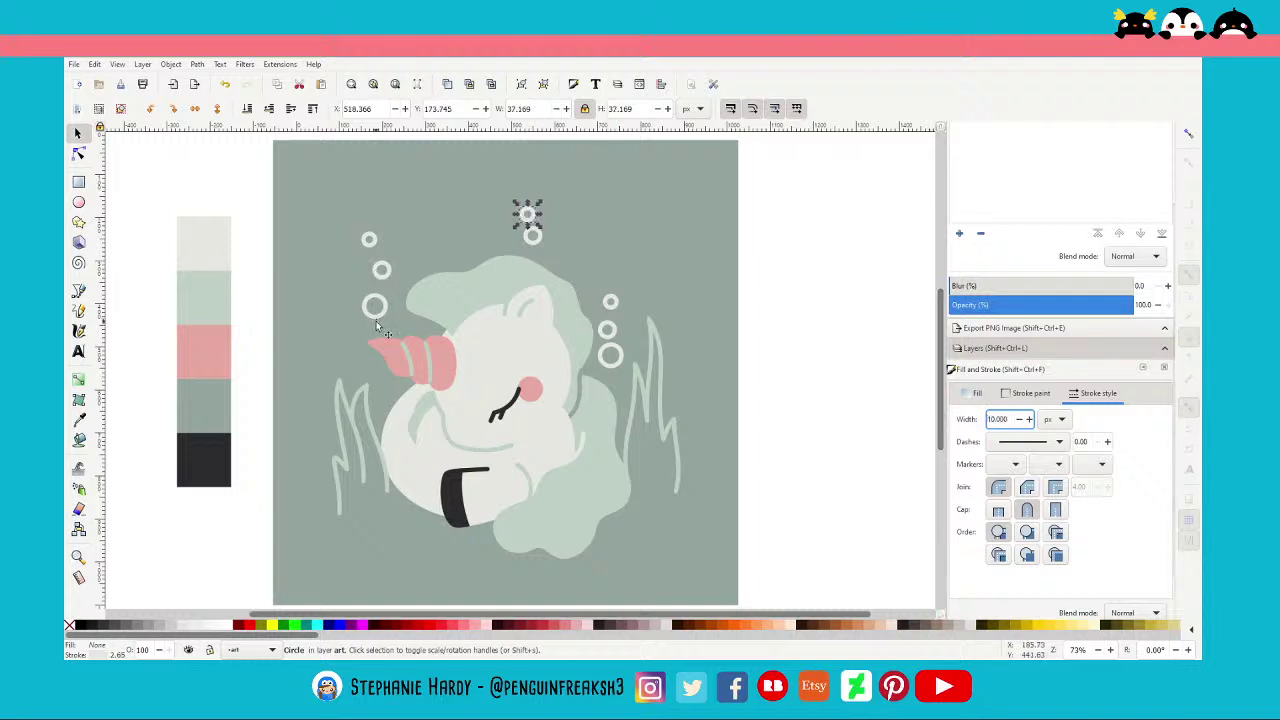
Nudge the small top bubble and the right-hand bubbles slightly upward into place
left_click(827, 348)
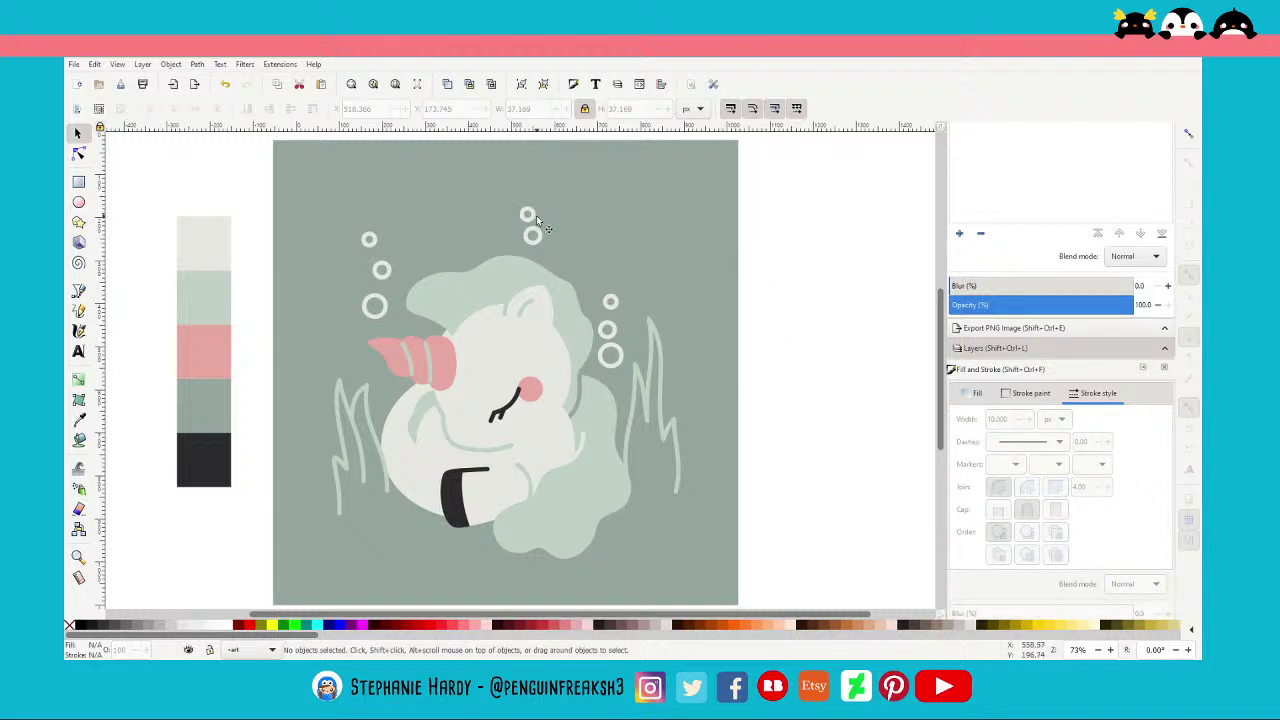
left_click_drag(534, 214, 536, 200)
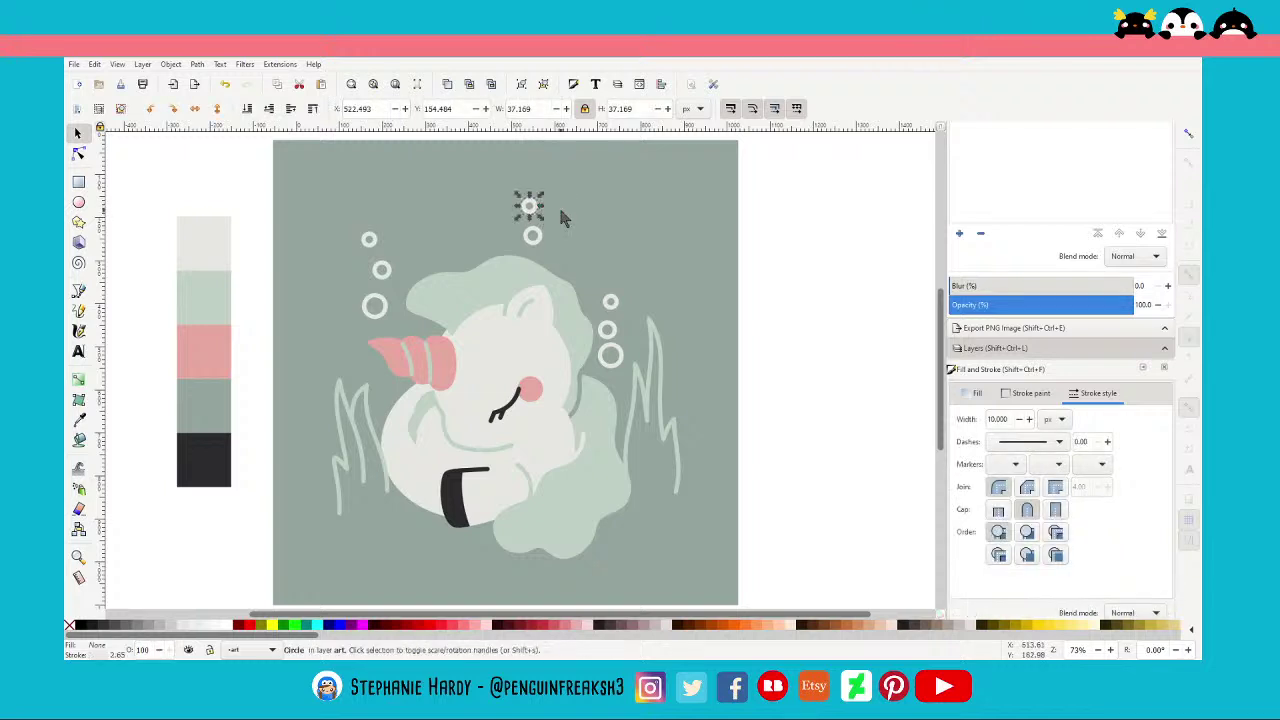
left_click(784, 399)
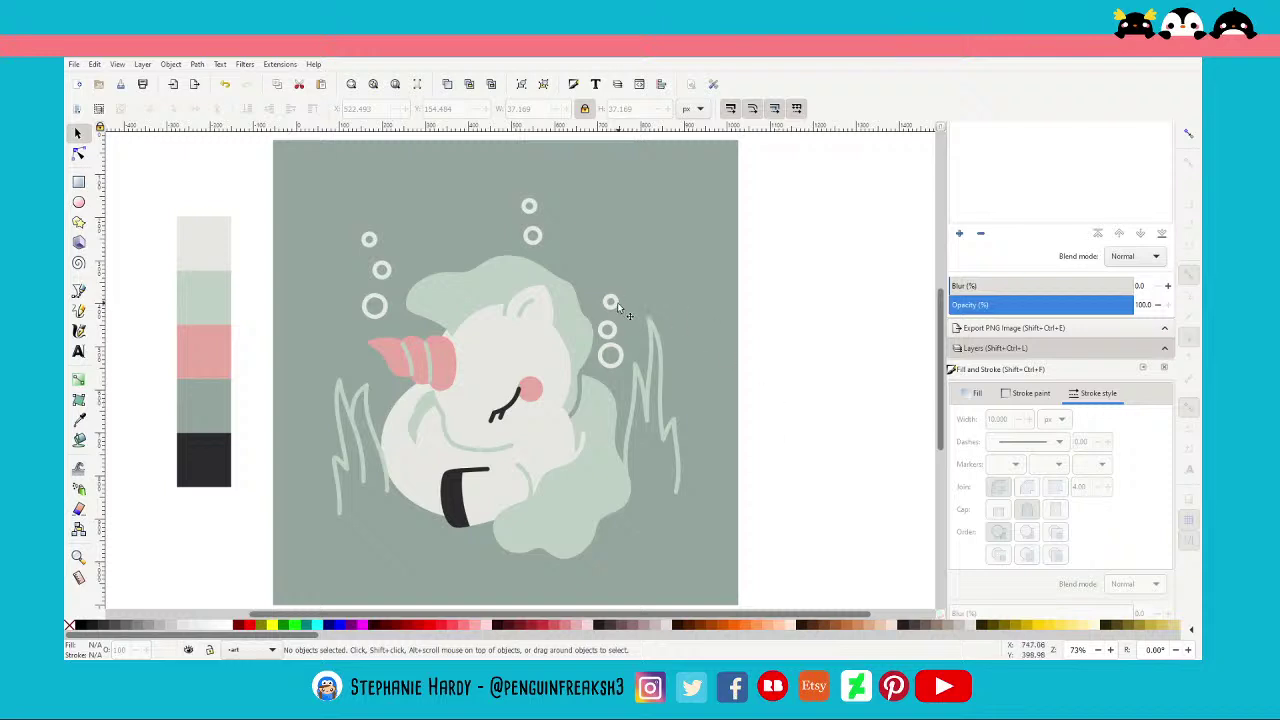
left_click_drag(616, 300, 617, 284)
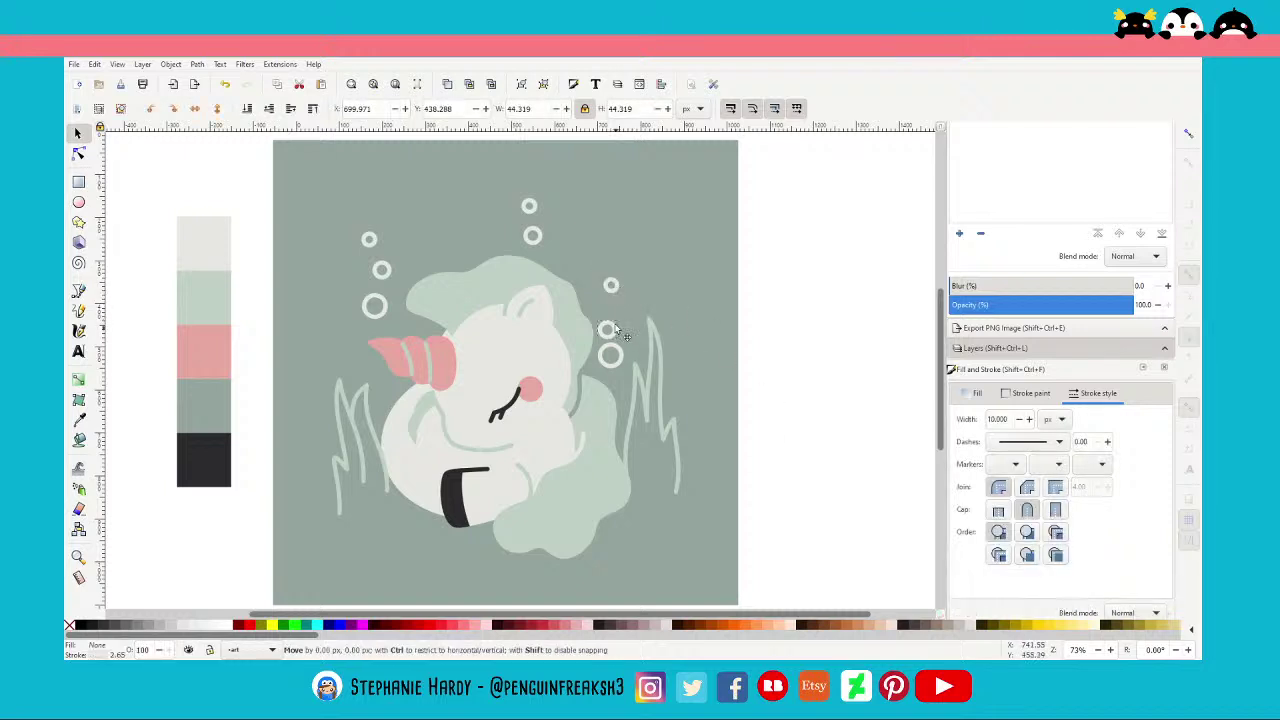
left_click_drag(615, 338, 613, 326)
left_click(820, 355)
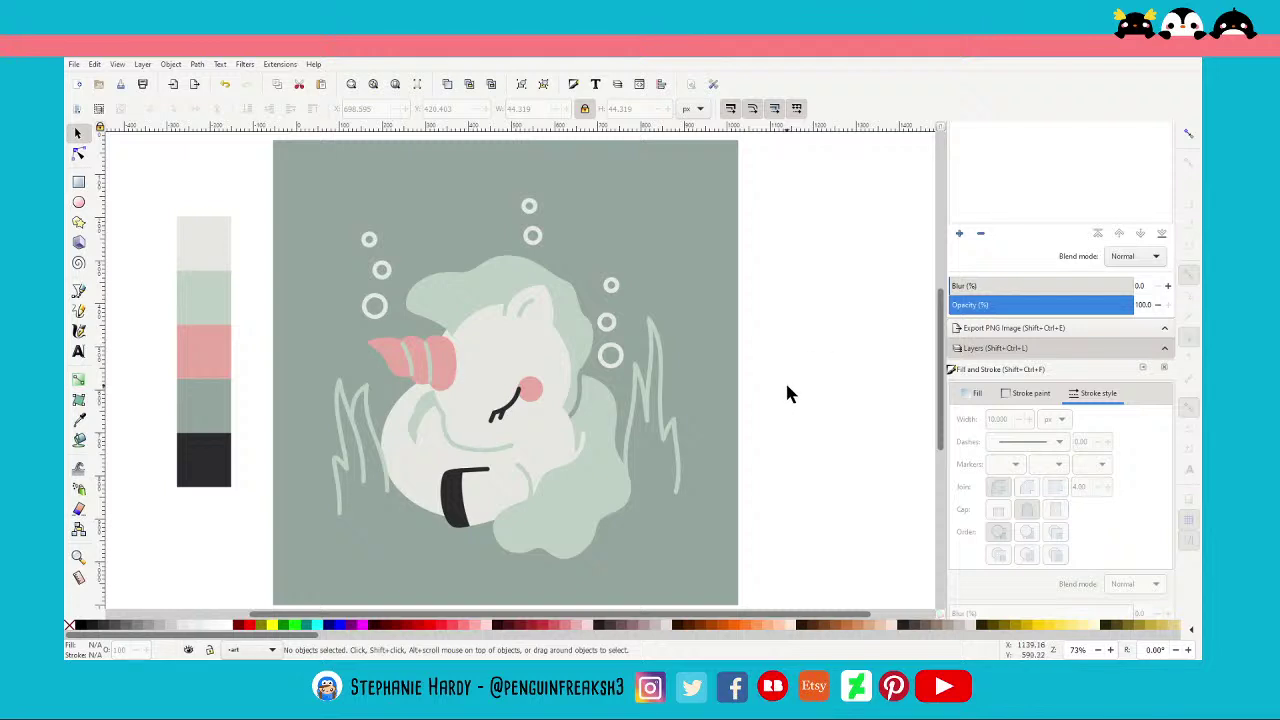
Flip the right and left bubble trios horizontally
left_click_drag(758, 397, 591, 268)
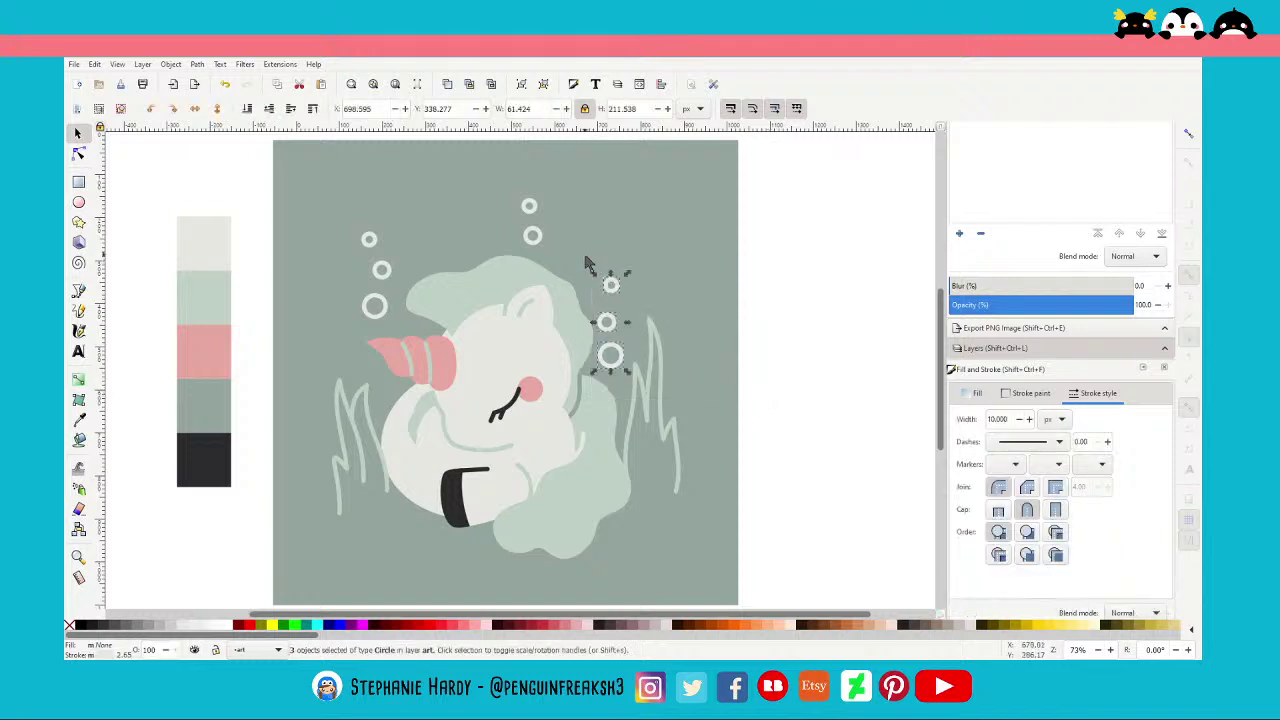
left_click(196, 109)
left_click_drag(252, 210, 405, 335)
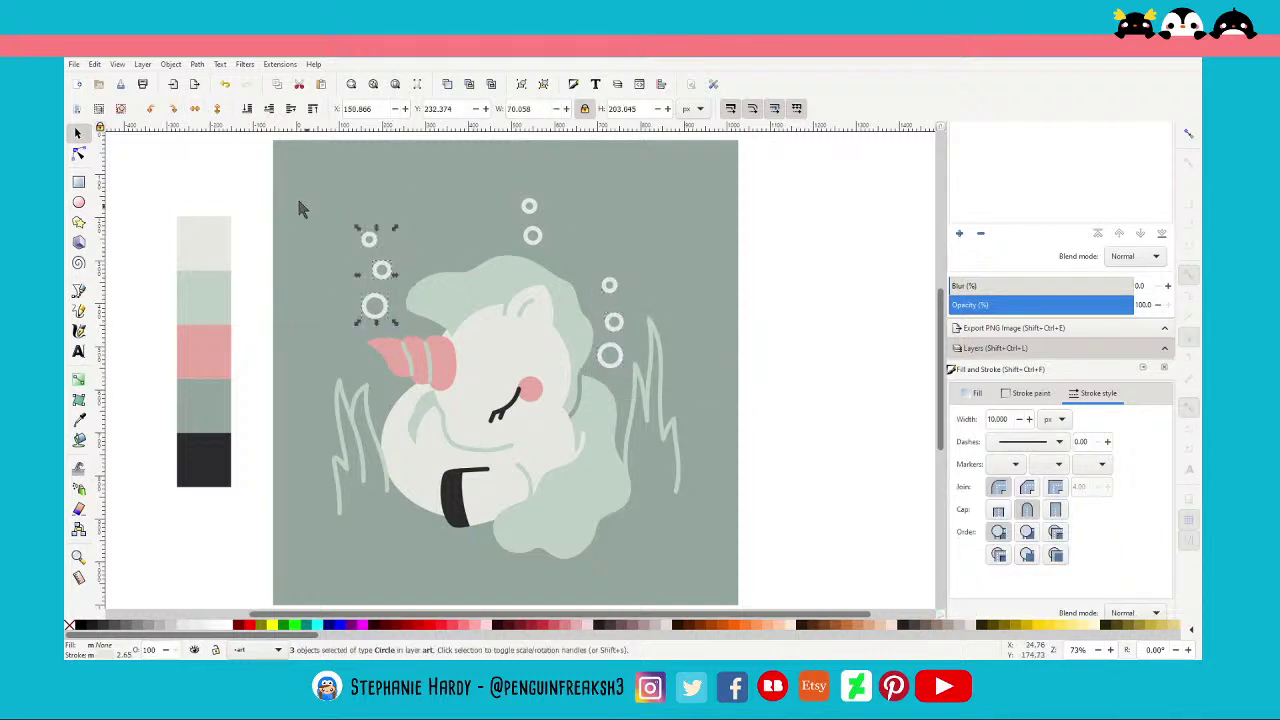
left_click(196, 109)
left_click(798, 371)
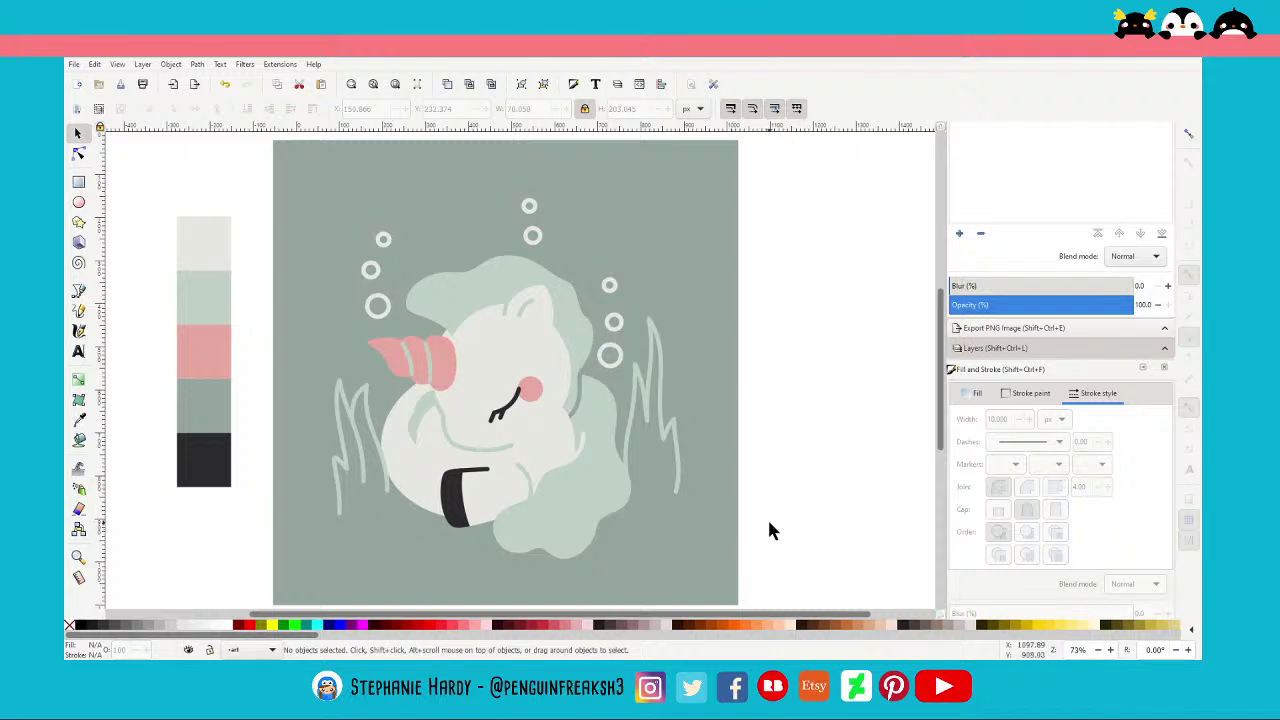
scroll(450, 350, "up", 2)
Drag the mane's node and handle near the horn to round its tip
scroll(466, 343, "up", 3)
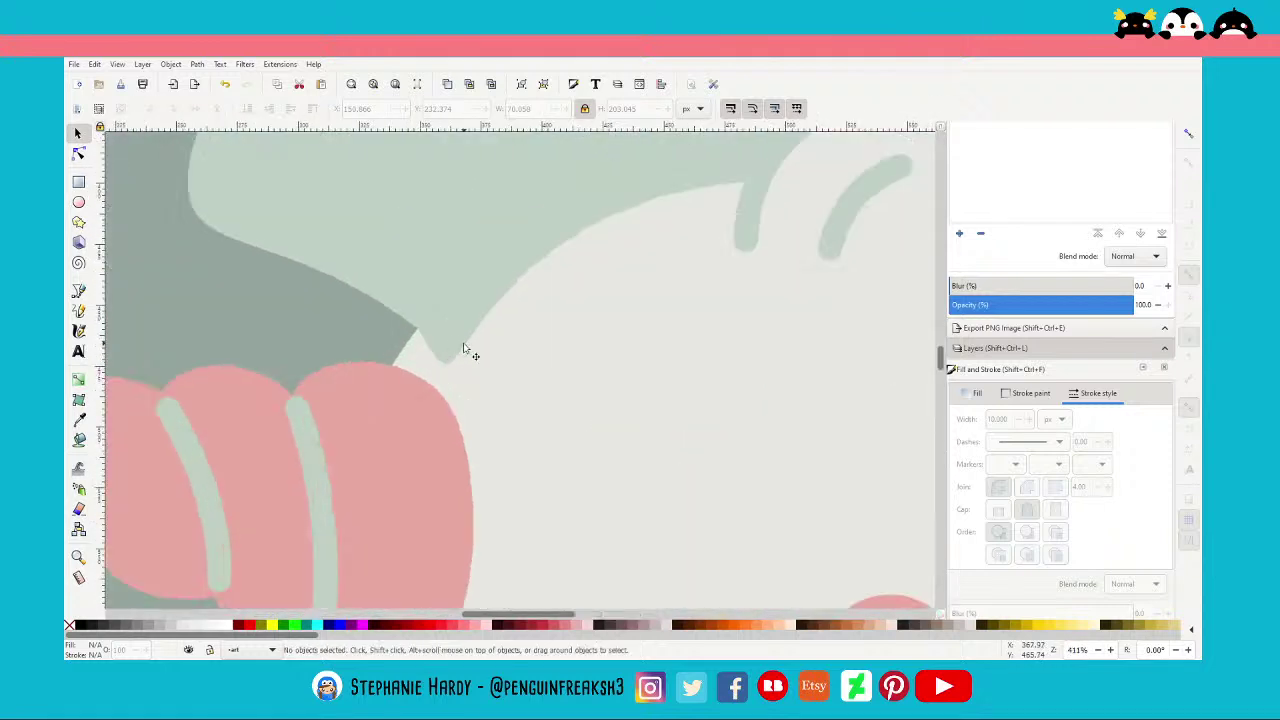
scroll(428, 347, "up", 2)
scroll(424, 346, "up", 1)
left_click(78, 153)
left_click(418, 318)
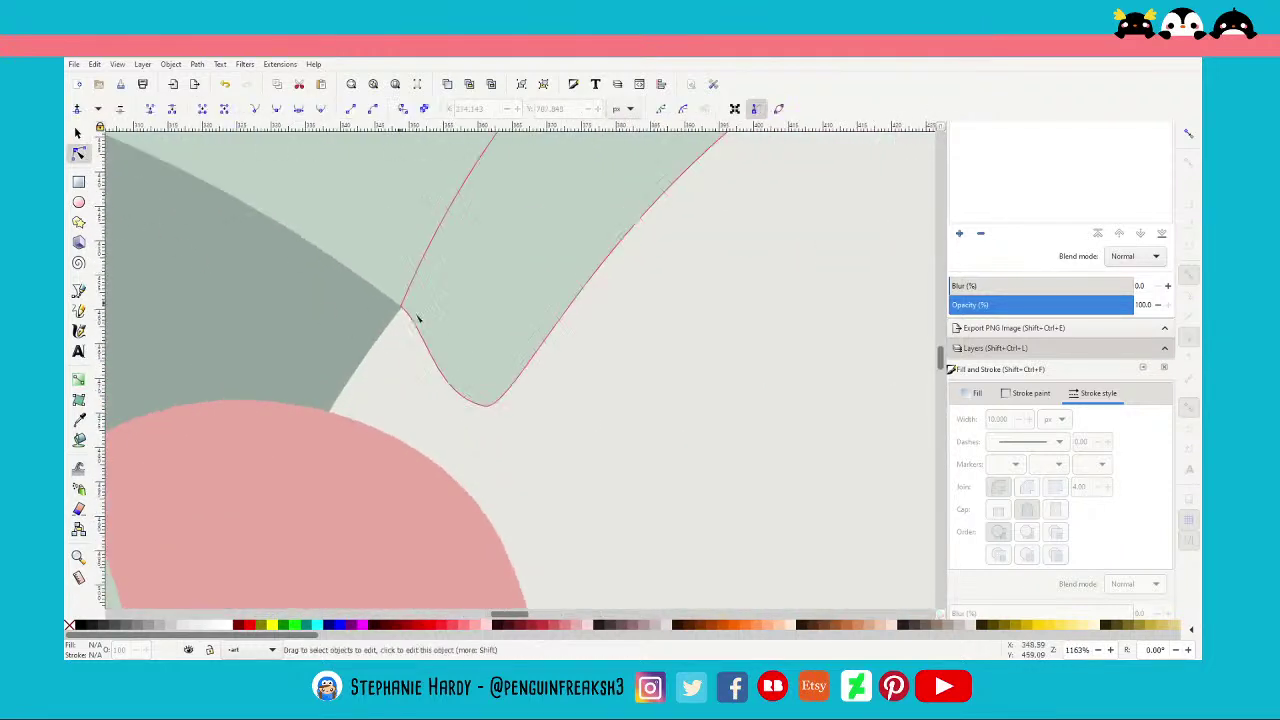
left_click_drag(440, 349, 419, 334)
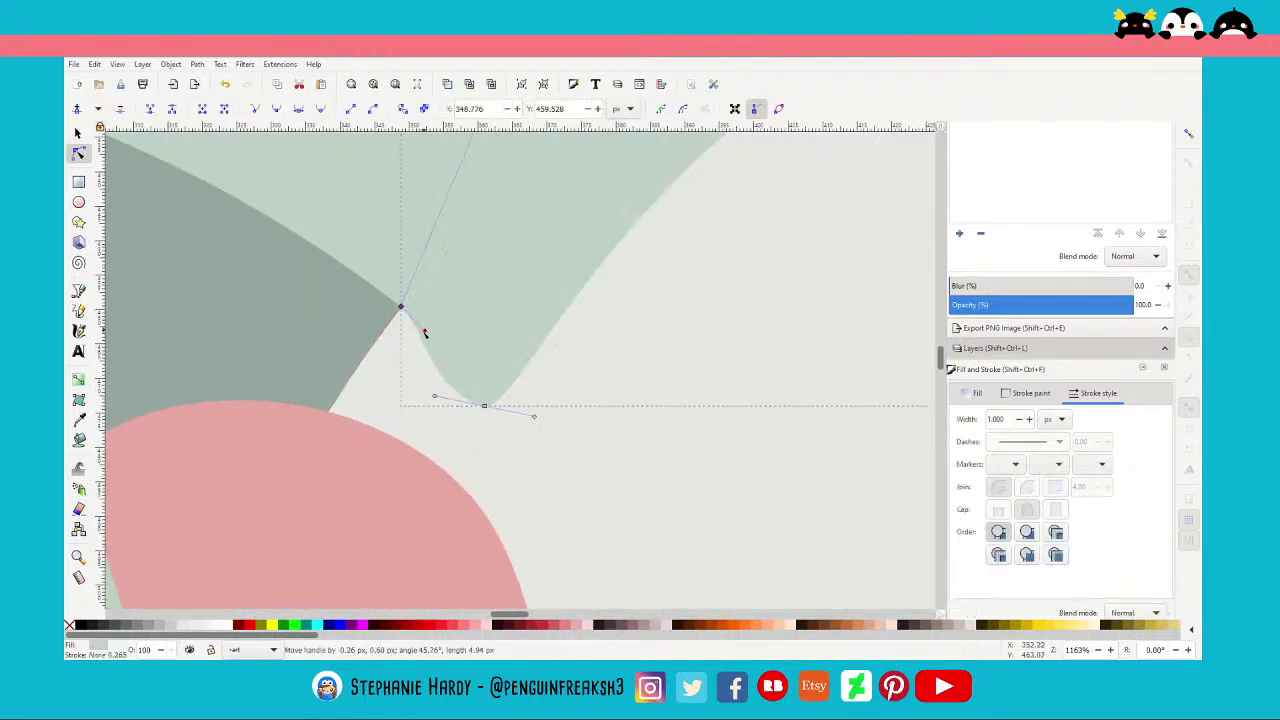
left_click_drag(419, 334, 428, 346)
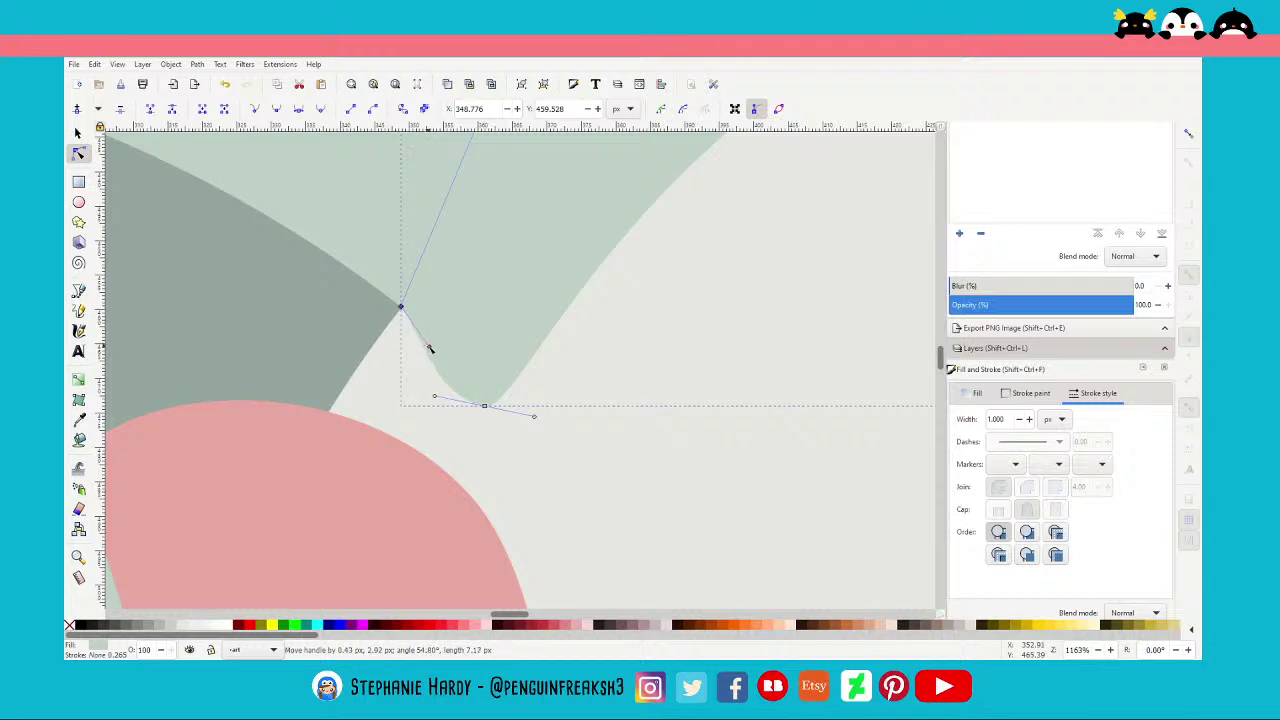
left_click(78, 133)
key("Escape")
Move the mane's corner node up-left and reshape the curve below it
scroll(449, 357, "down", 1, "ctrl")
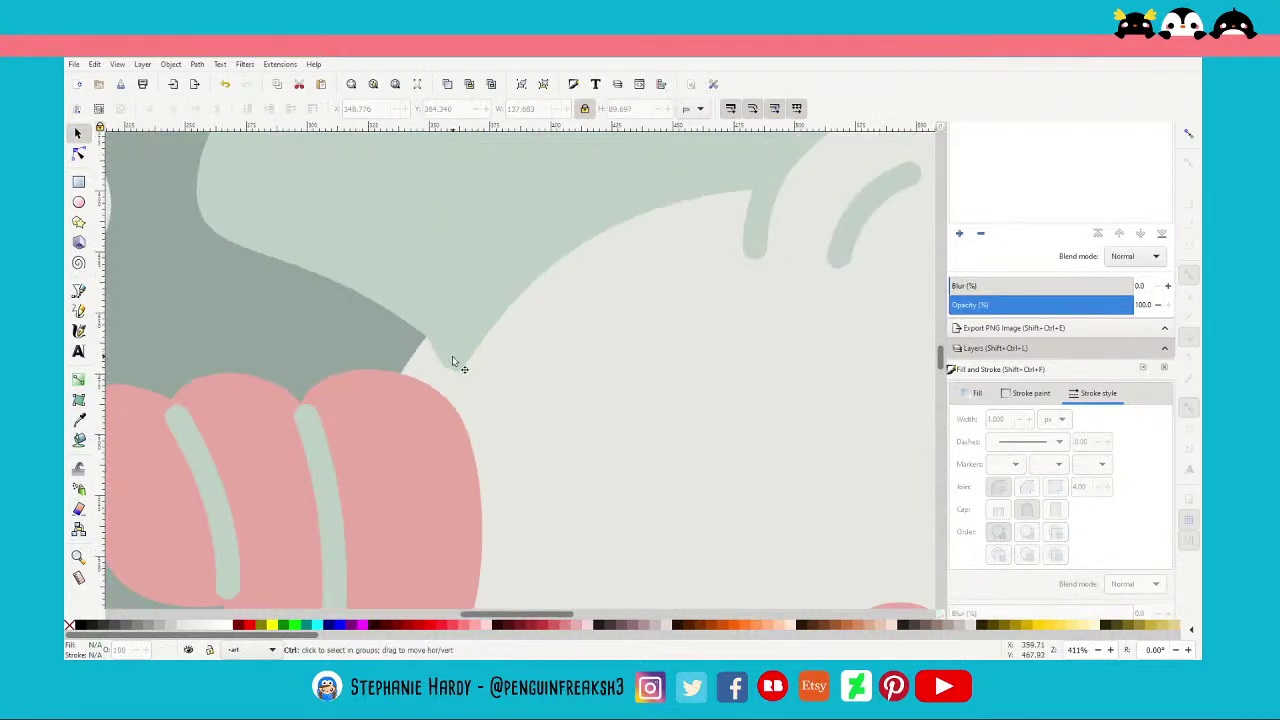
scroll(440, 360, "up", 2, "ctrl")
left_click(78, 153)
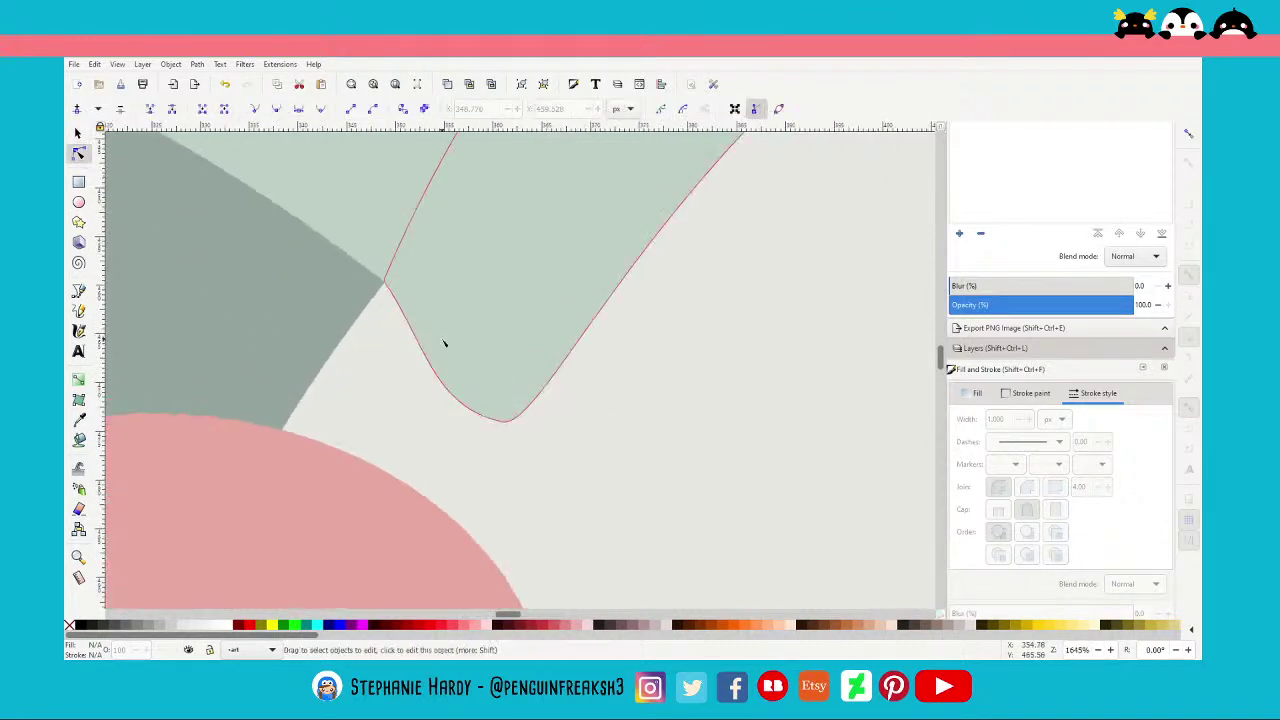
left_click(372, 285)
scroll(372, 285, "up", 3, "ctrl")
left_click_drag(443, 294, 412, 270)
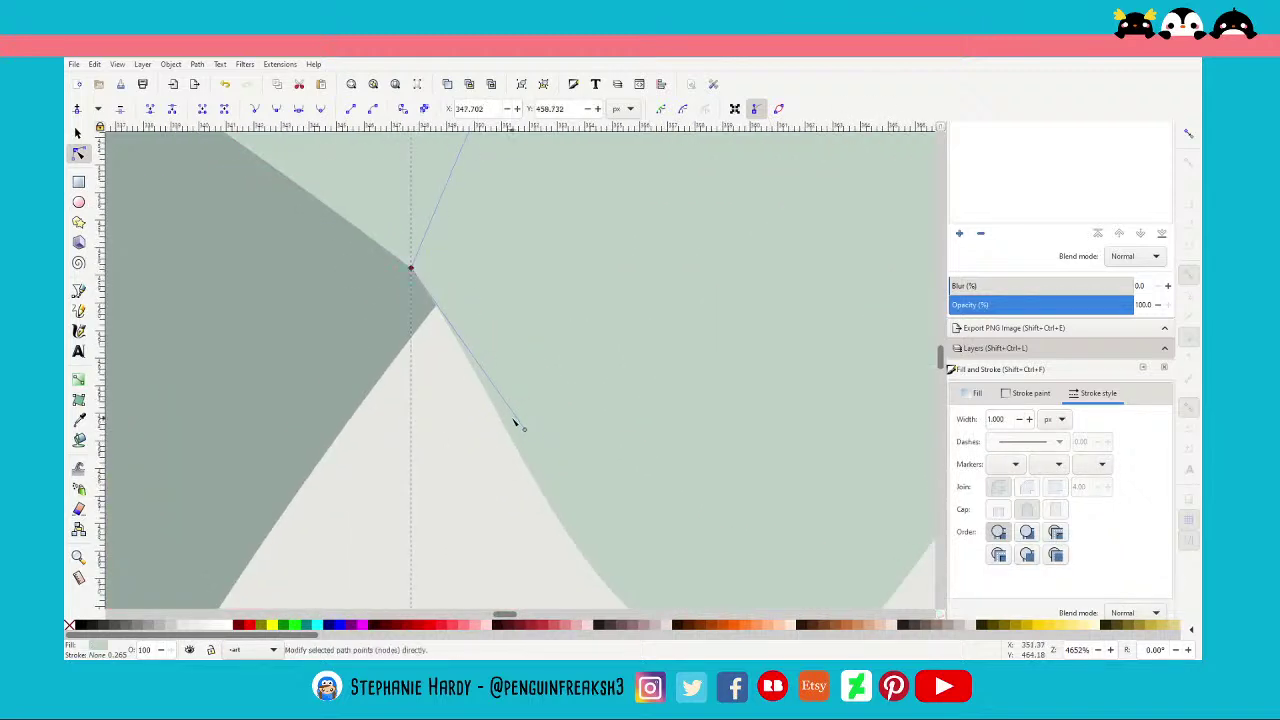
mouse_move(524, 429)
left_mouse_down()
mouse_move(602, 418)
mouse_move(591, 432)
left_mouse_up()
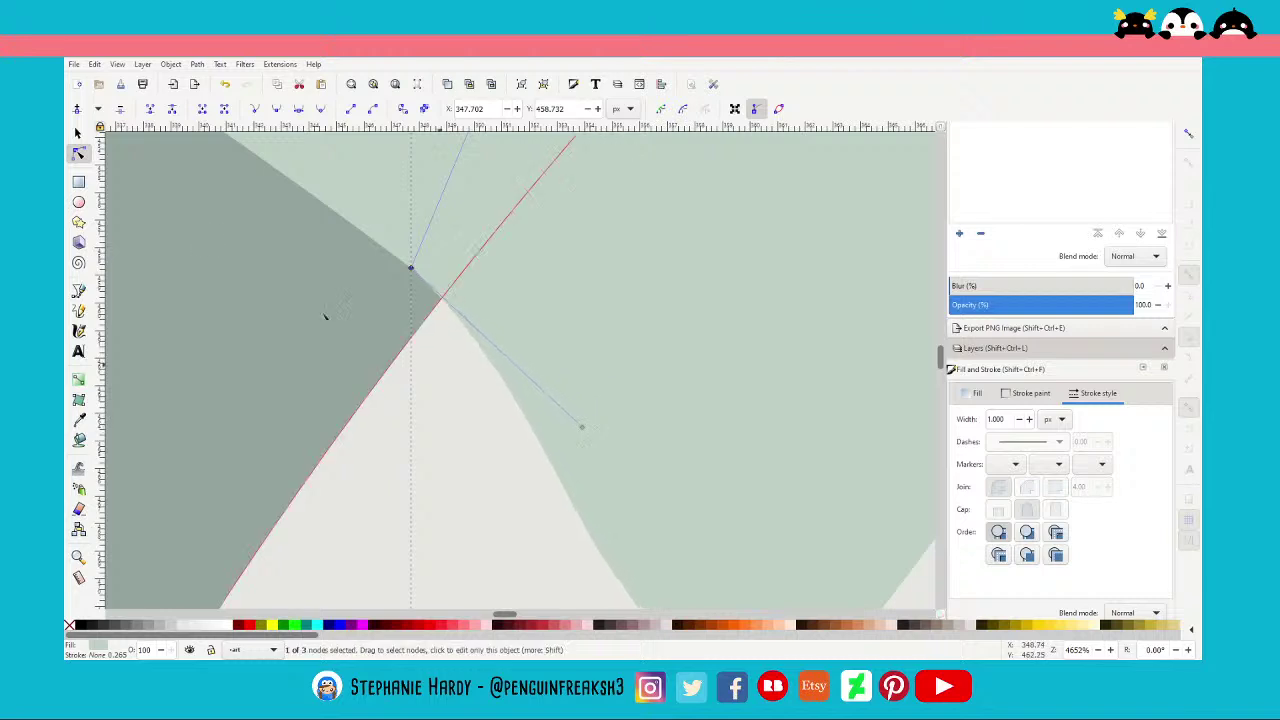
left_click(78, 133)
Level a handle to smooth the mane's bottom curve, then fit the drawing in view
scroll(415, 343, "down", 4, "ctrl")
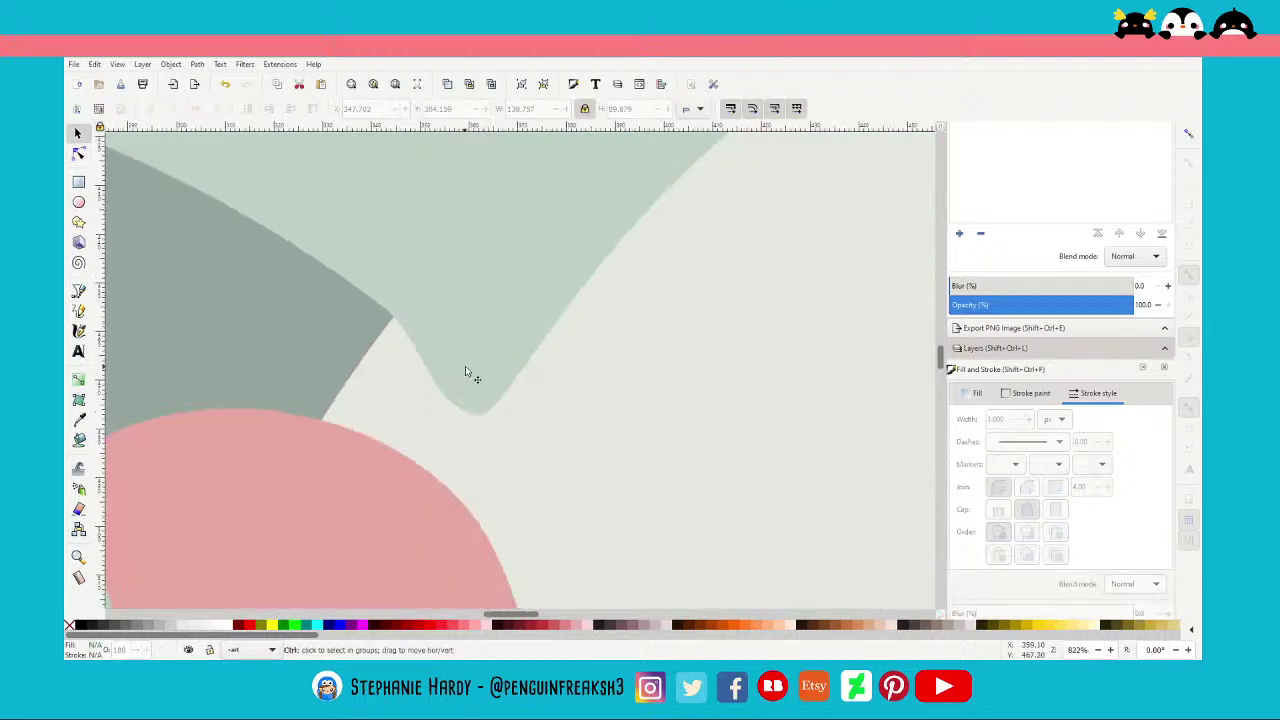
scroll(480, 380, "down", 4, "ctrl")
scroll(486, 386, "up", 2, "ctrl")
left_click(79, 155)
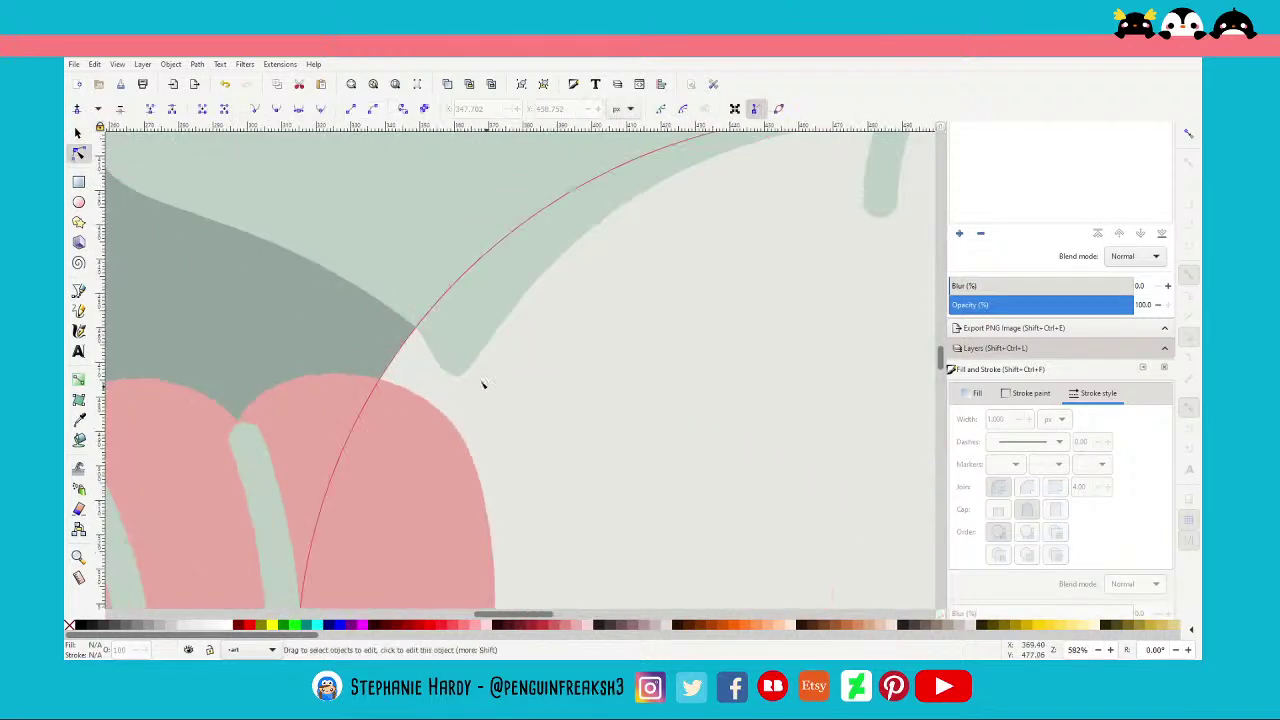
left_click(465, 375)
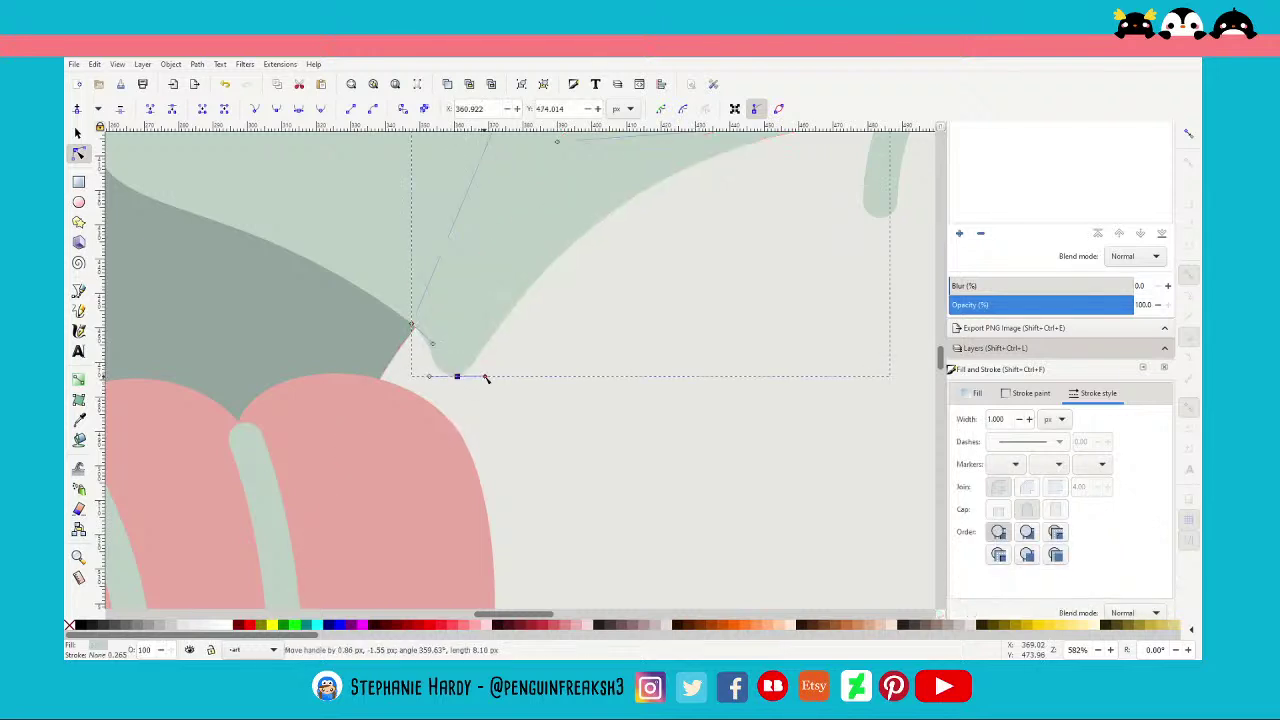
left_click_drag(483, 385, 480, 376)
left_click(78, 133)
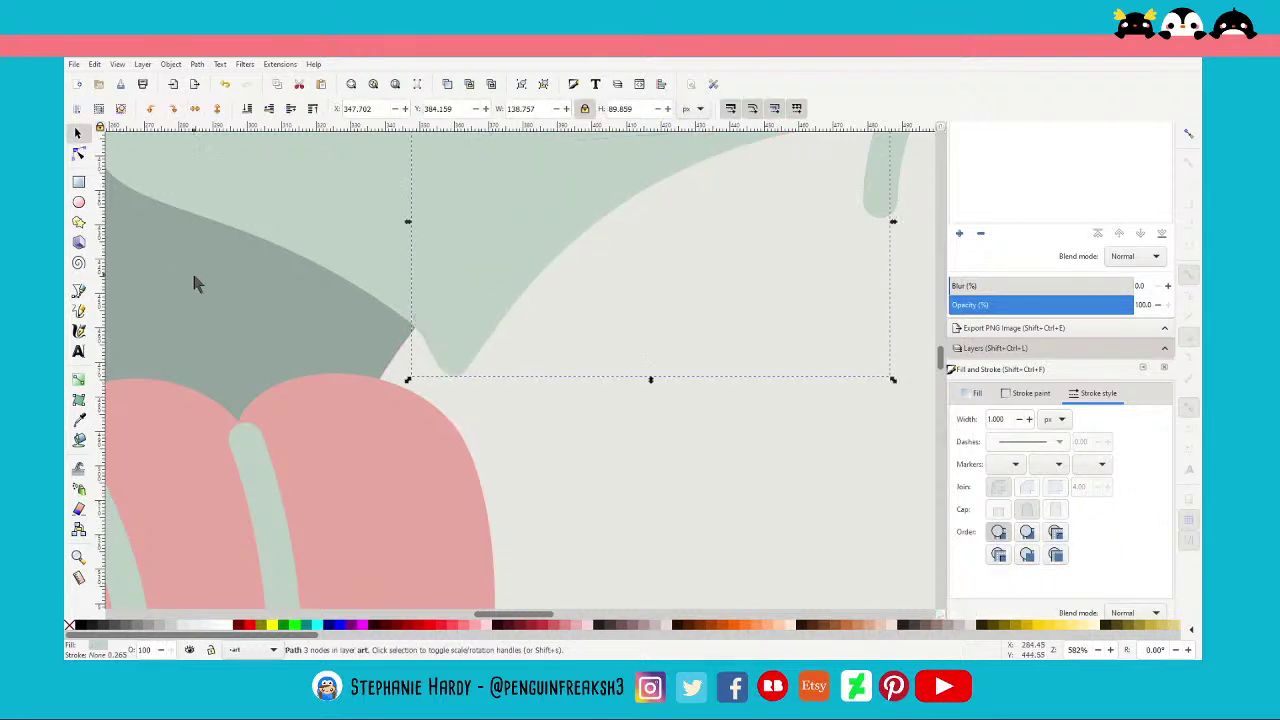
key("Escape")
scroll(428, 394, "down", 2, "ctrl")
scroll(451, 406, "down", 2, "ctrl")
scroll(459, 403, "down", 2, "ctrl")
scroll(491, 403, "down", 2)
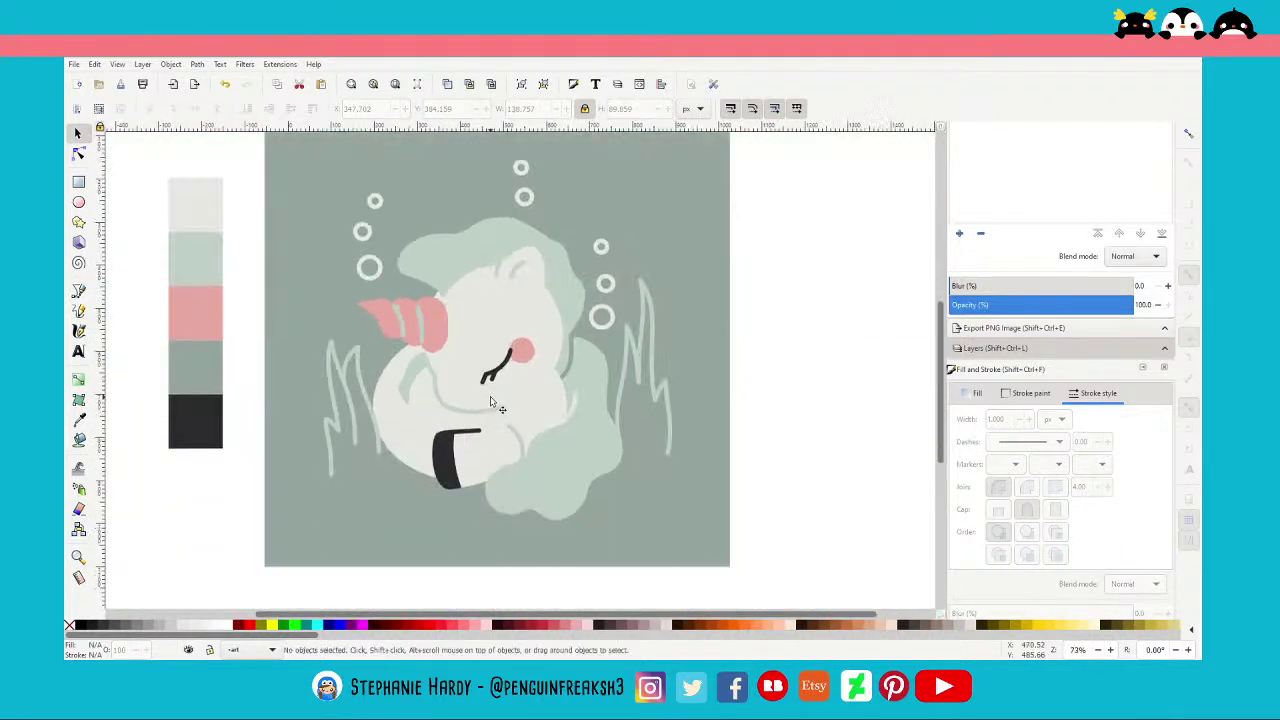
scroll(490, 402, "up", 1)
Reshape the horn's green stripe by moving its top and bottom ends and bending its lower part
left_click(373, 83)
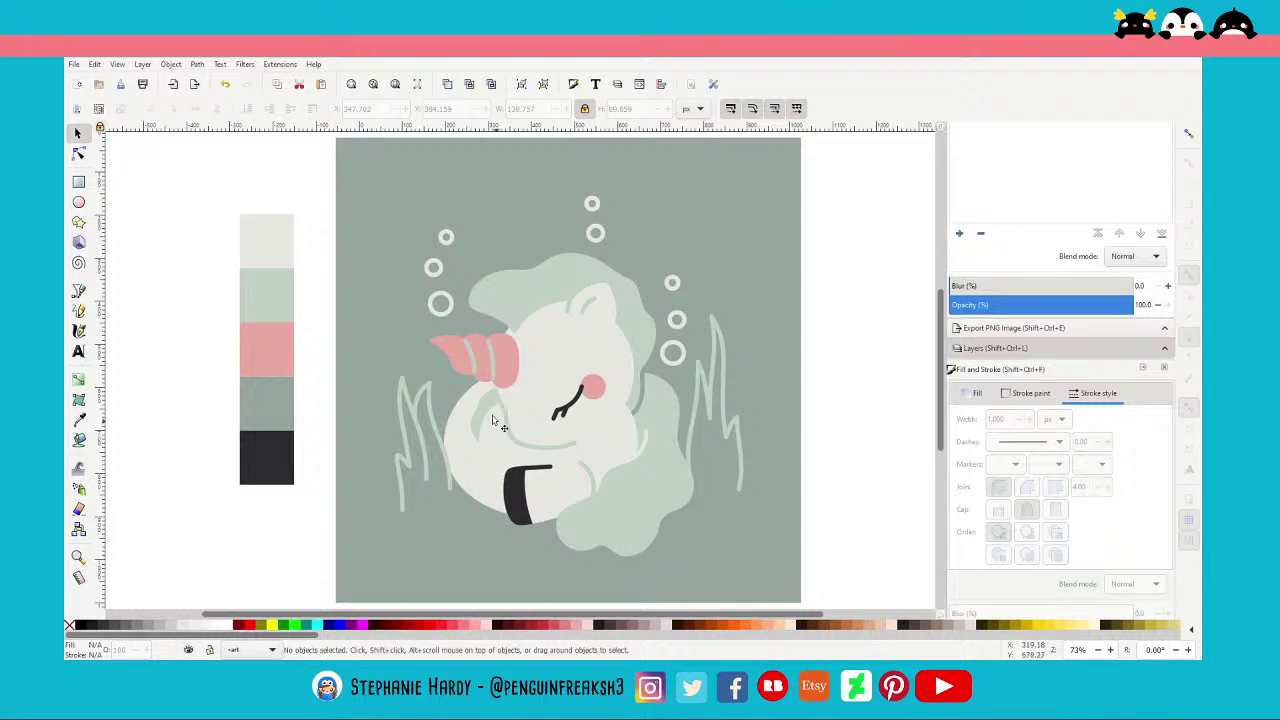
scroll(466, 343, "up", 5)
left_click(79, 153)
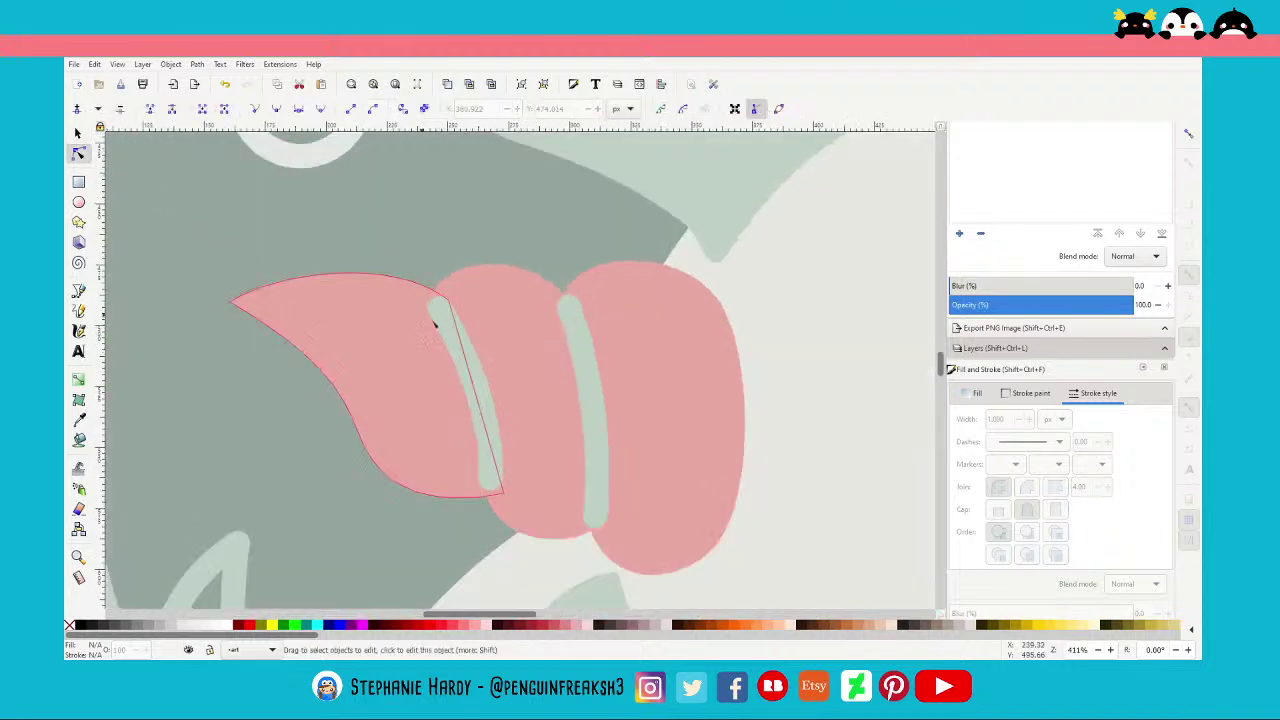
left_click(448, 320)
left_click_drag(443, 303, 430, 275)
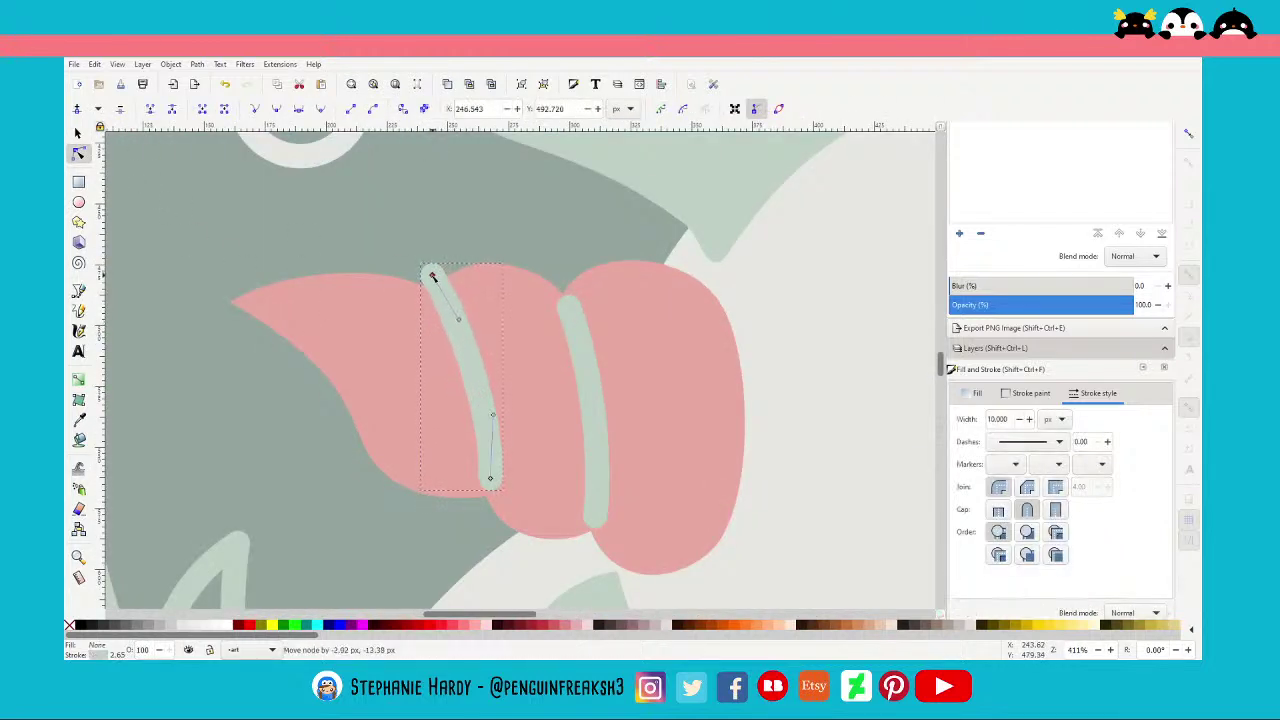
left_click_drag(490, 478, 484, 510)
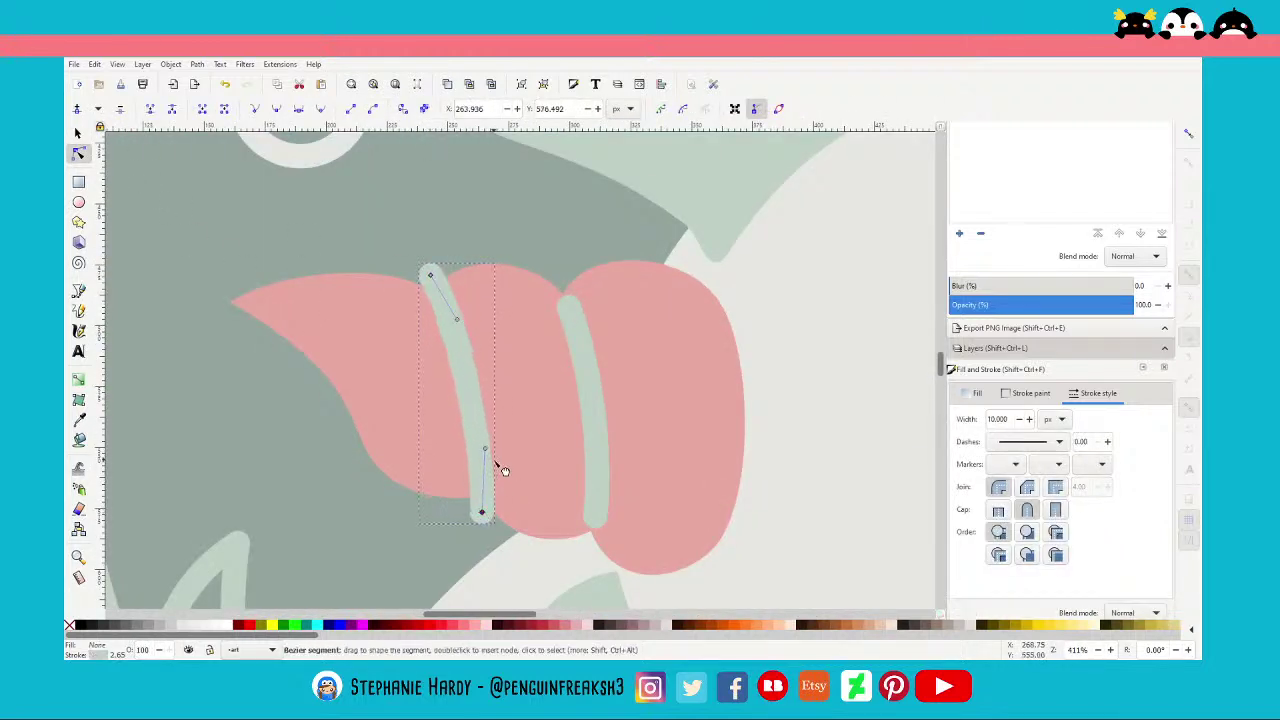
left_click_drag(487, 444, 700, 450)
Recolour the stripe with the grey background colour, tweak its upper curve, then delete it
key("d")
left_click(408, 537, "shift")
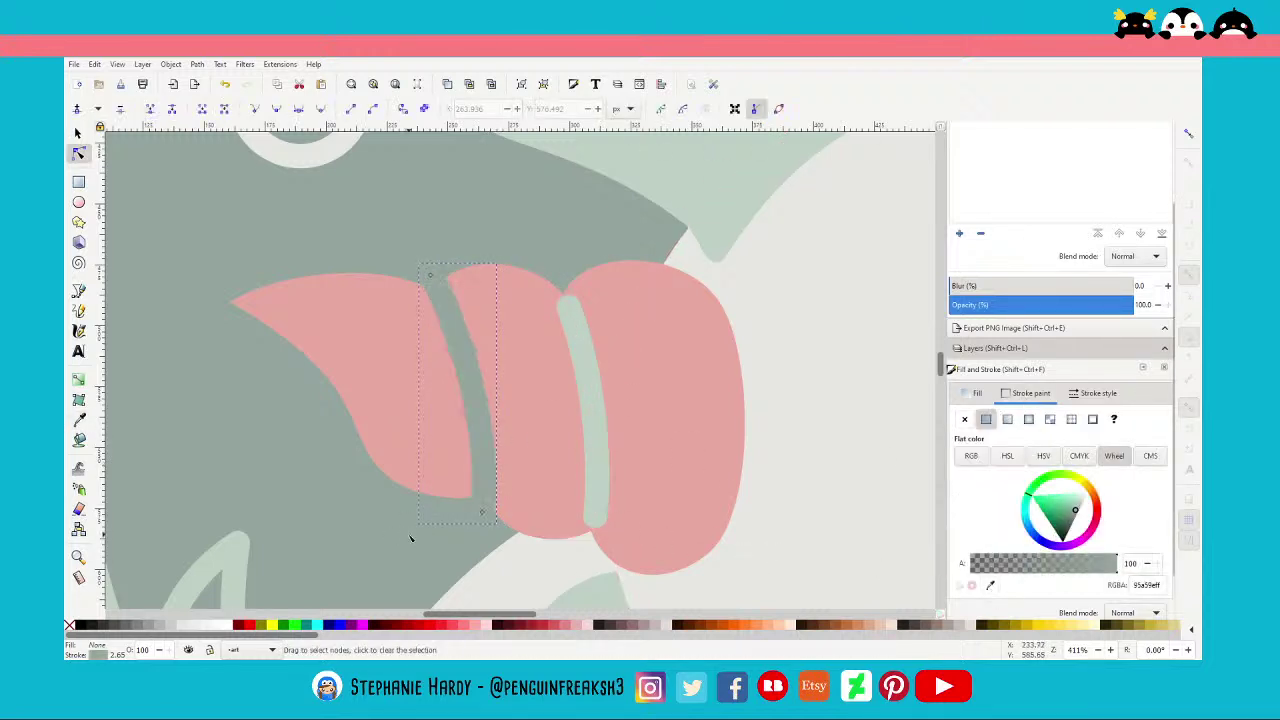
key("n")
scroll(371, 431, "down", 2, "ctrl")
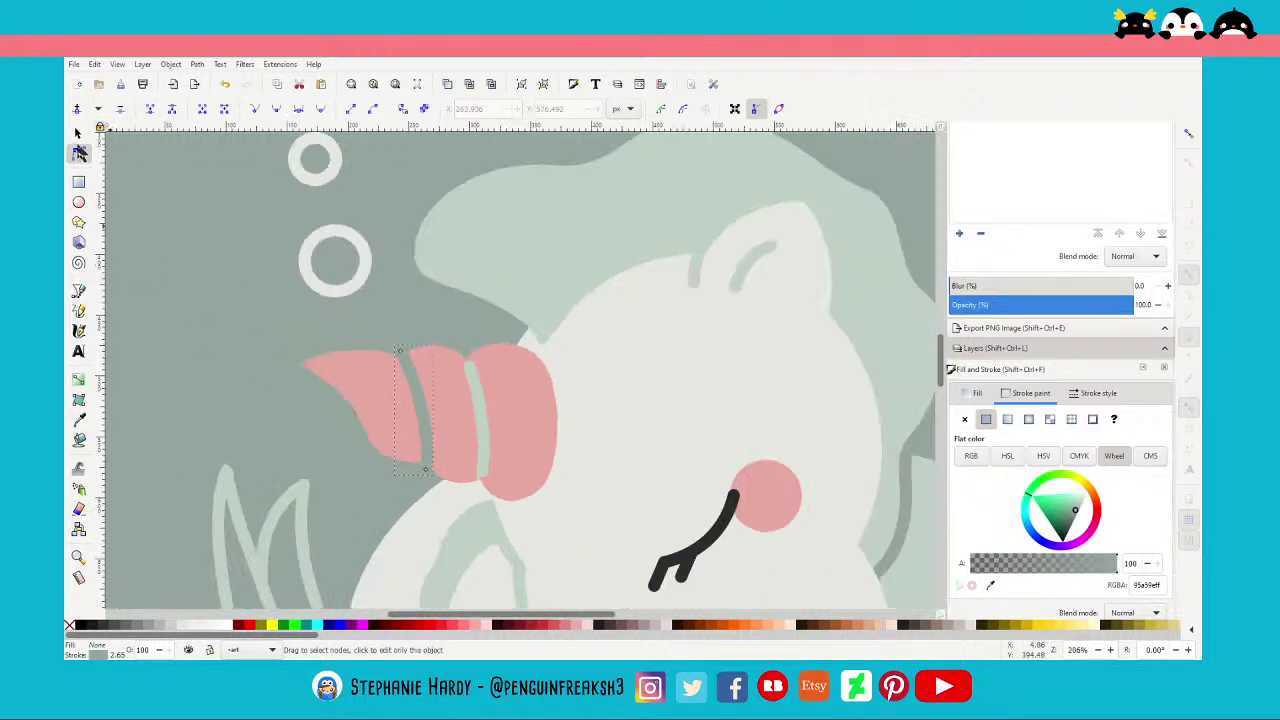
left_click(400, 351)
left_click_drag(410, 376, 423, 373)
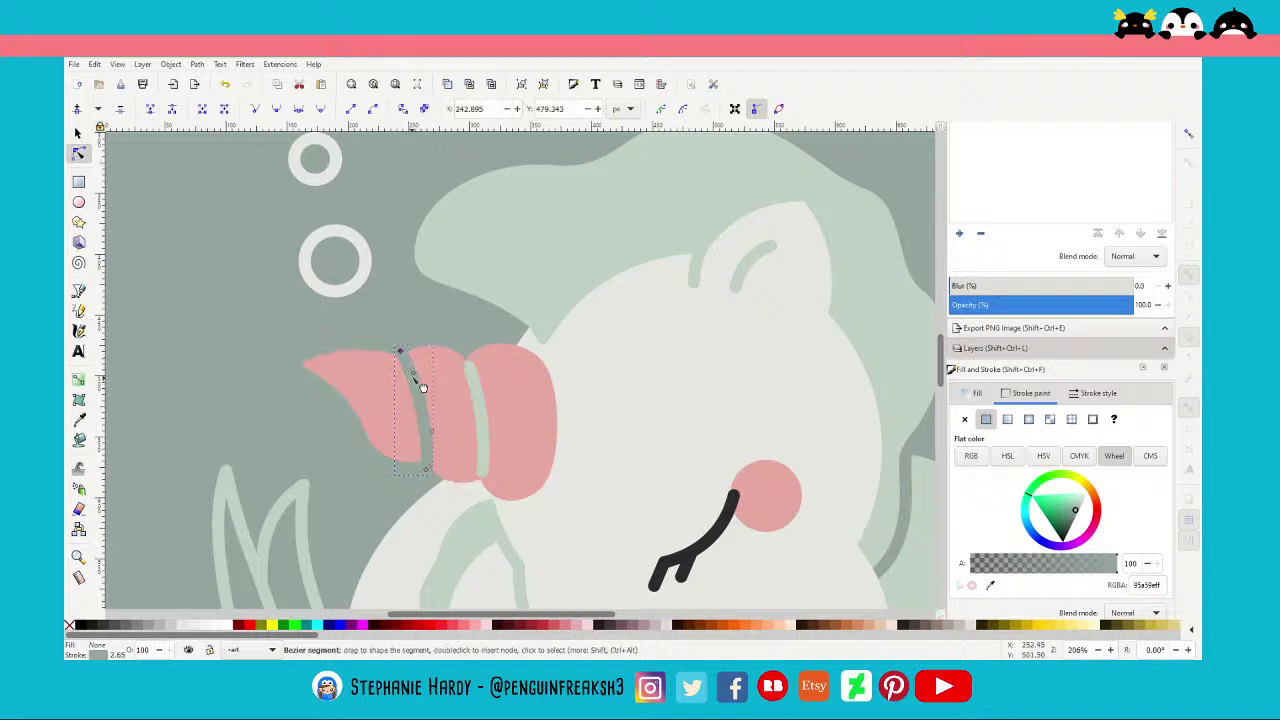
left_click(78, 133)
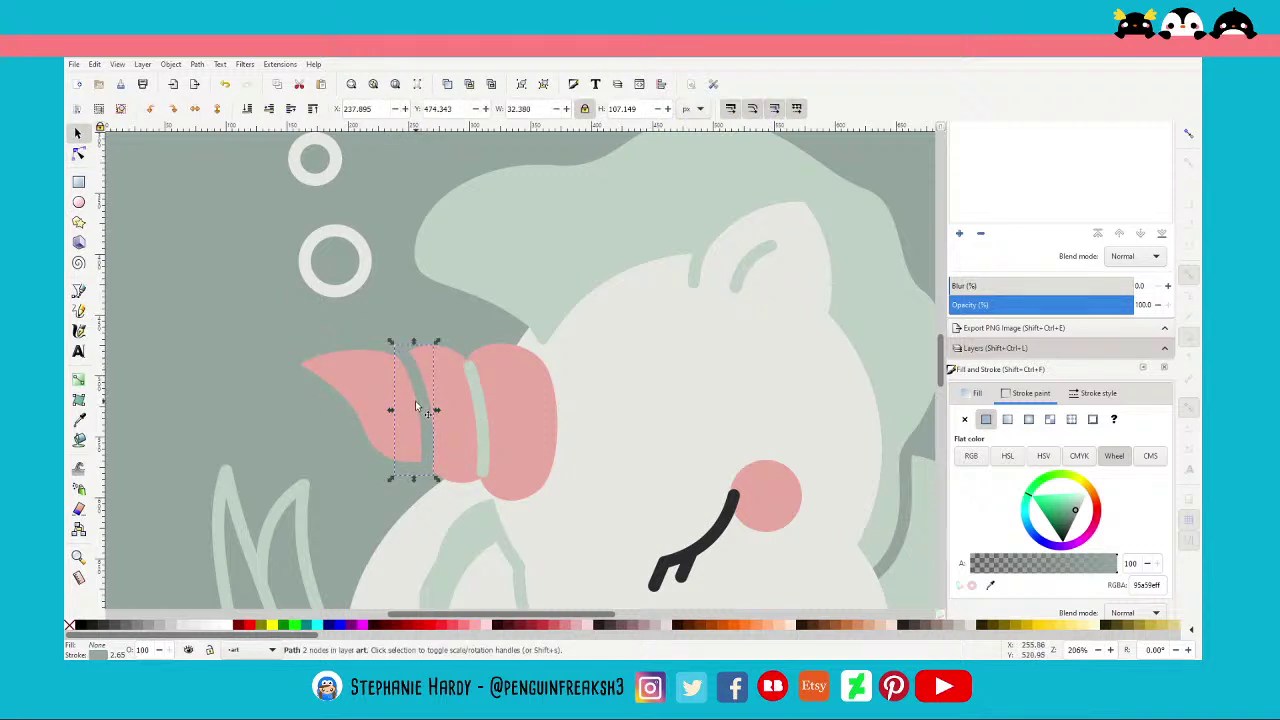
key("Delete")
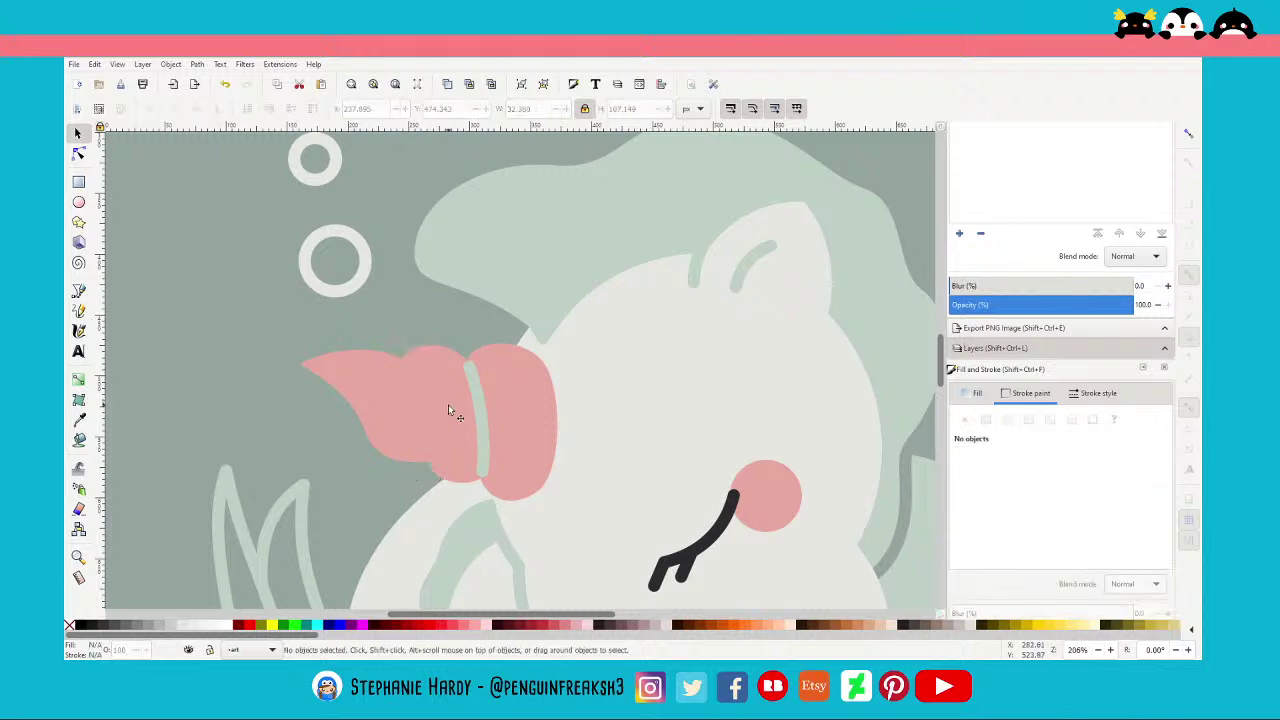
Select the three pink horn segments and give them a flat-colour outline
left_click(478, 397)
key("Delete")
left_click(505, 403)
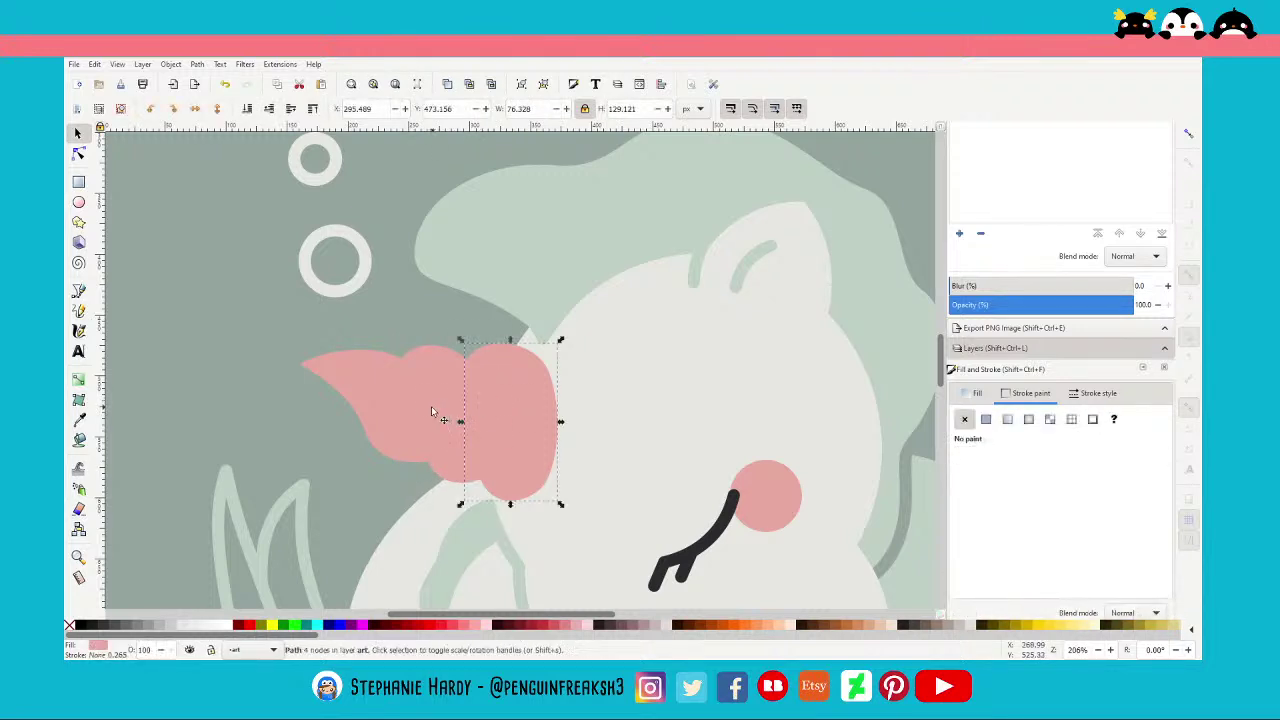
left_click(440, 410, "shift")
left_click(370, 395, "shift")
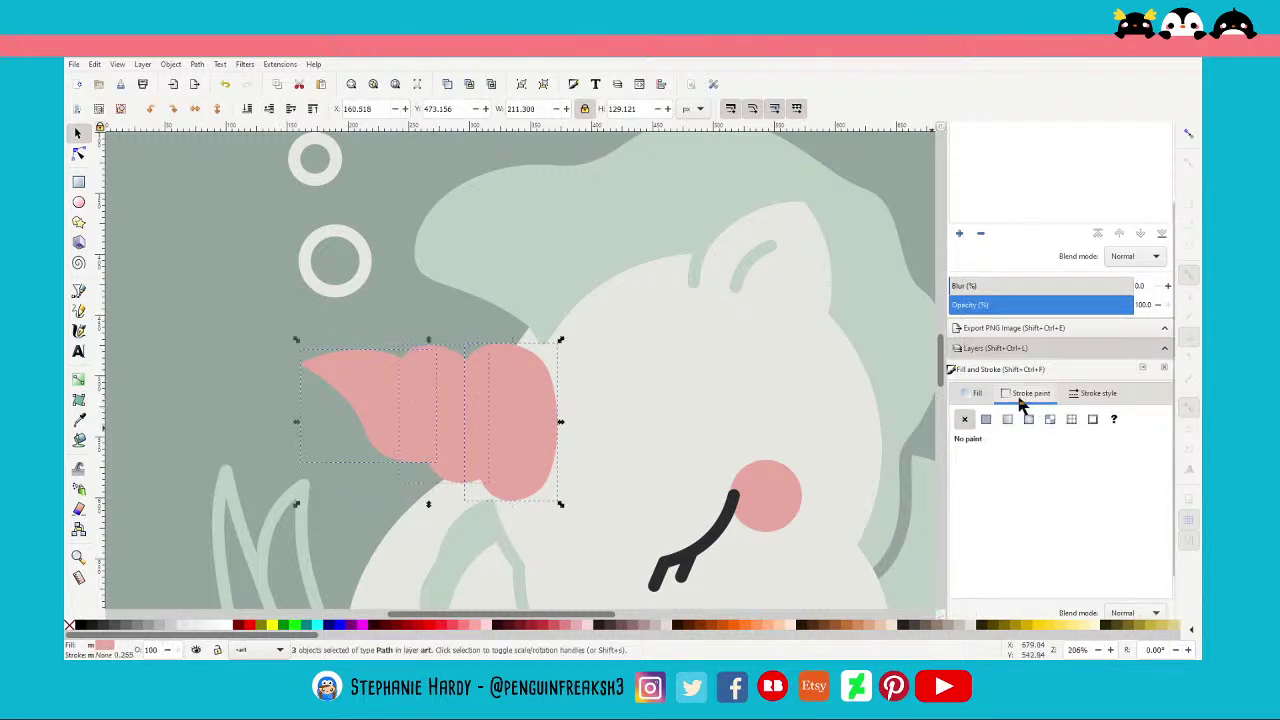
left_click(986, 419)
left_click(1098, 392)
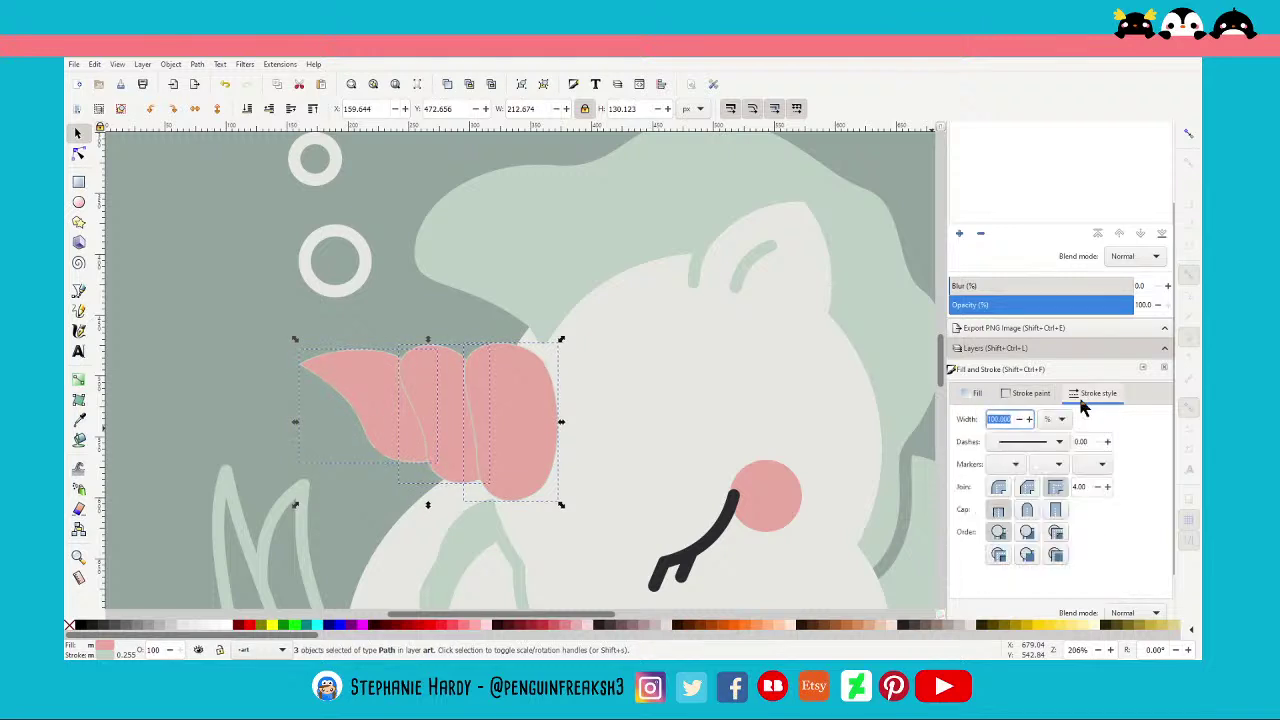
triple_click(988, 419)
Set the outline width to 5 px on the base segment and 10 px on the middle segment and tip
key("Escape")
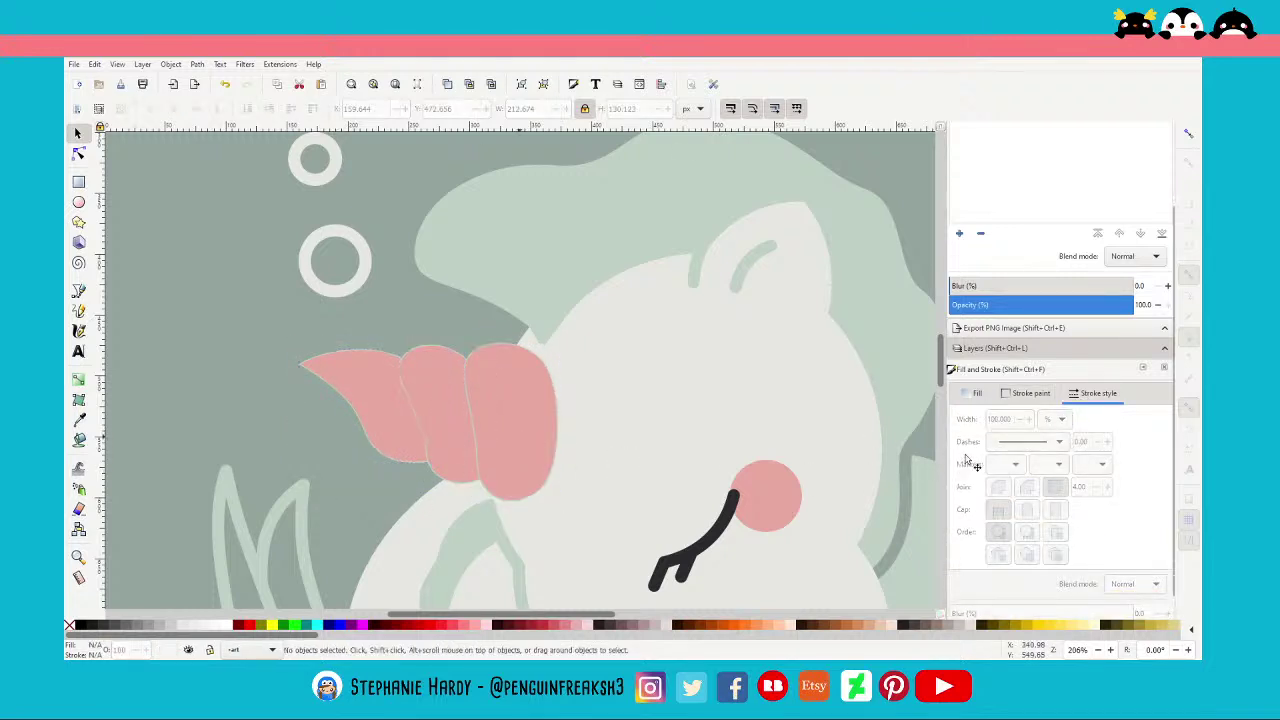
left_click(508, 448)
type("5")
key("Return")
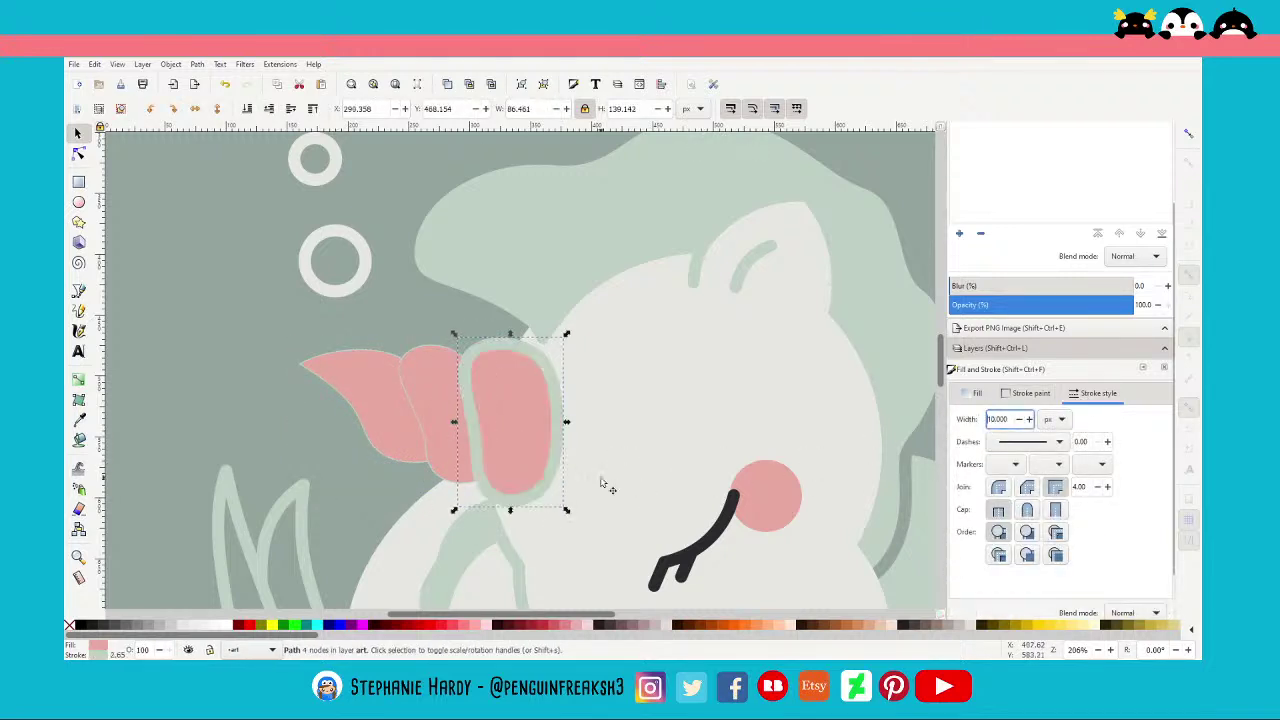
left_click(443, 402)
triple_click(995, 419)
type("10")
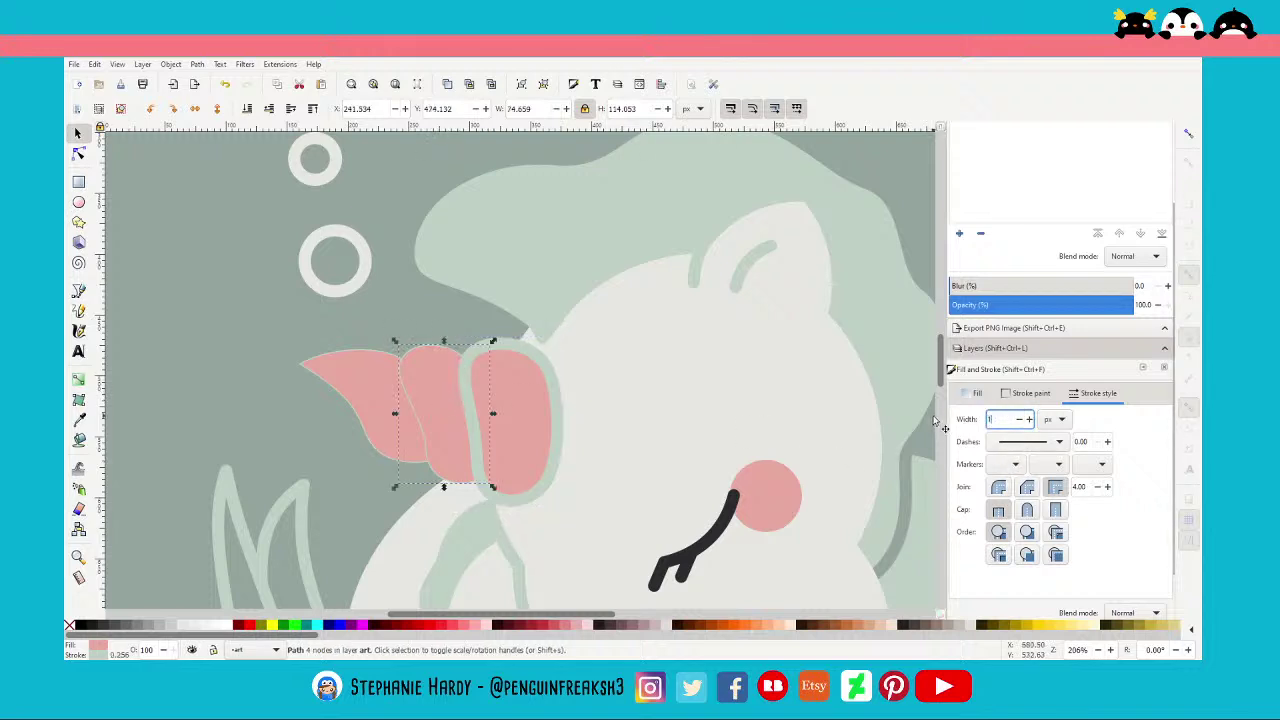
key("Return")
left_click(385, 417)
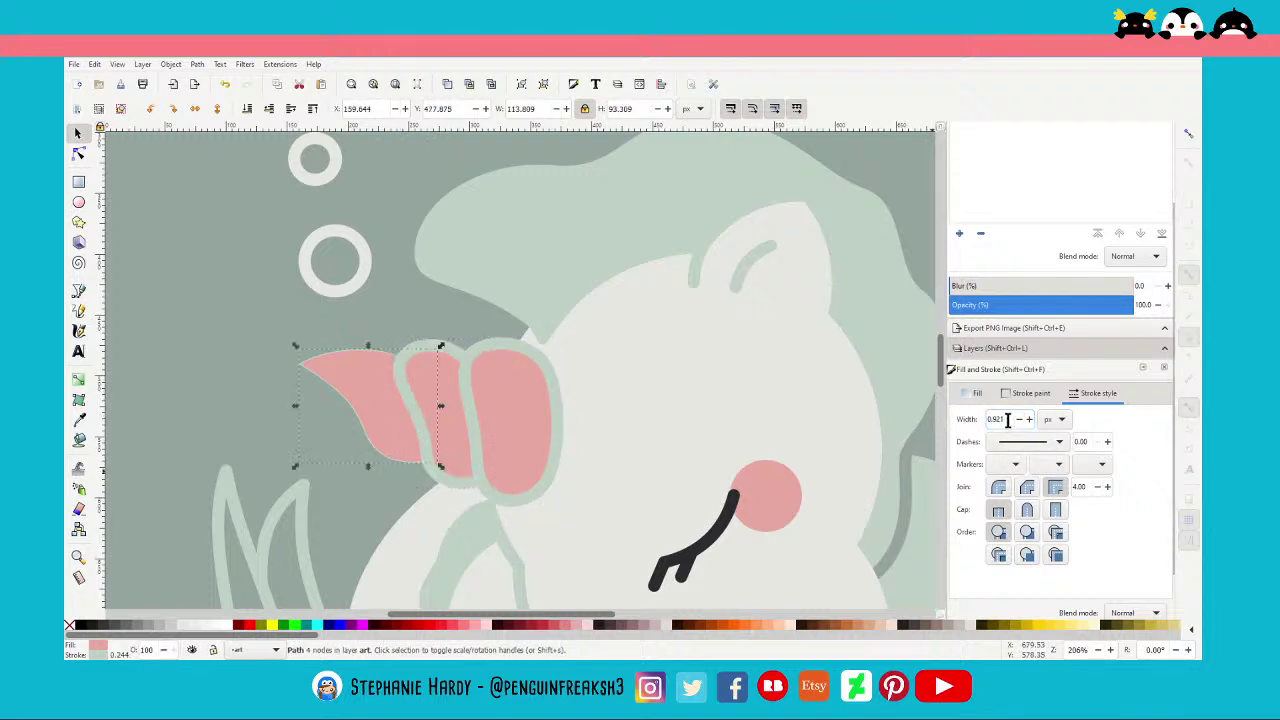
type("10.000")
key("Return")
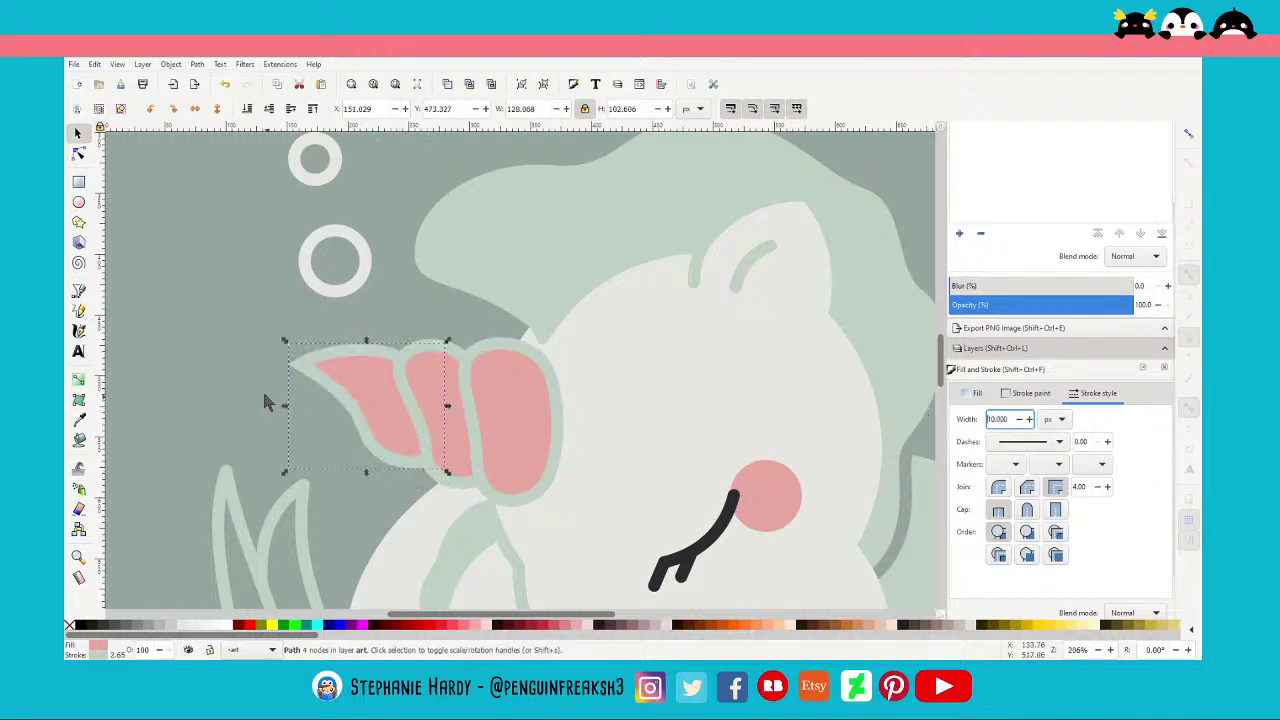
left_click(248, 385)
left_click(385, 417)
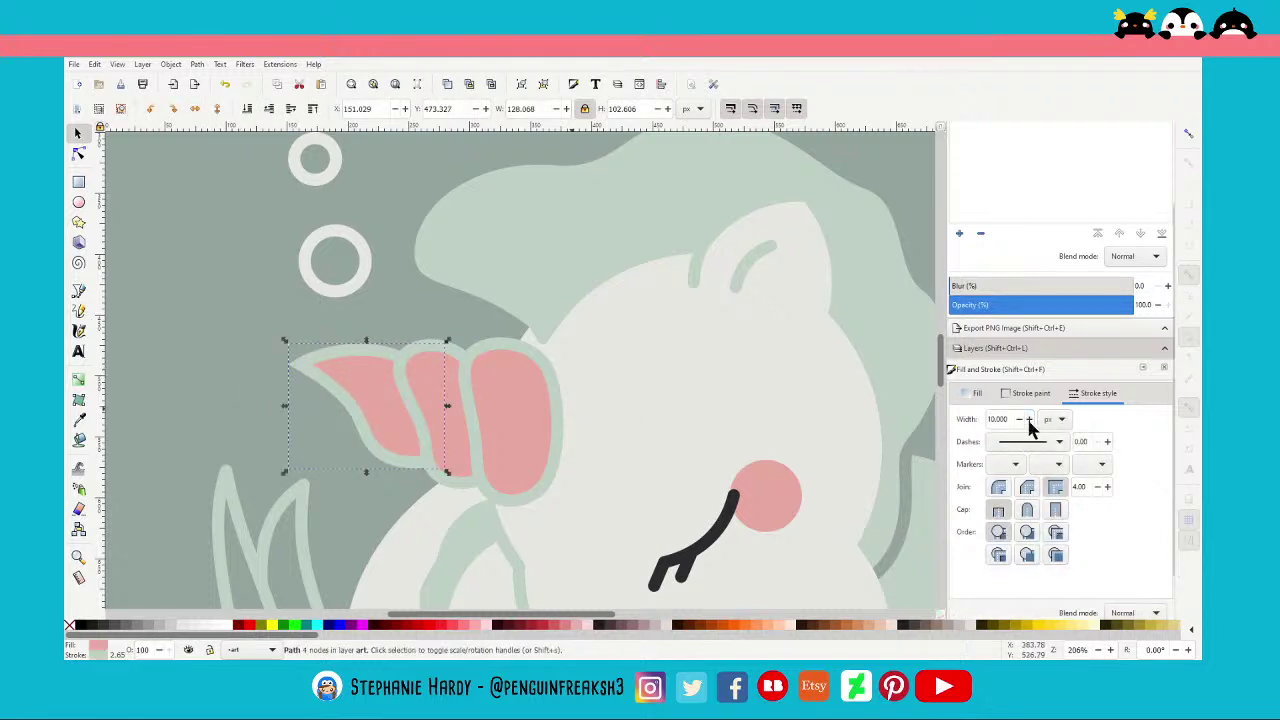
left_click(268, 410)
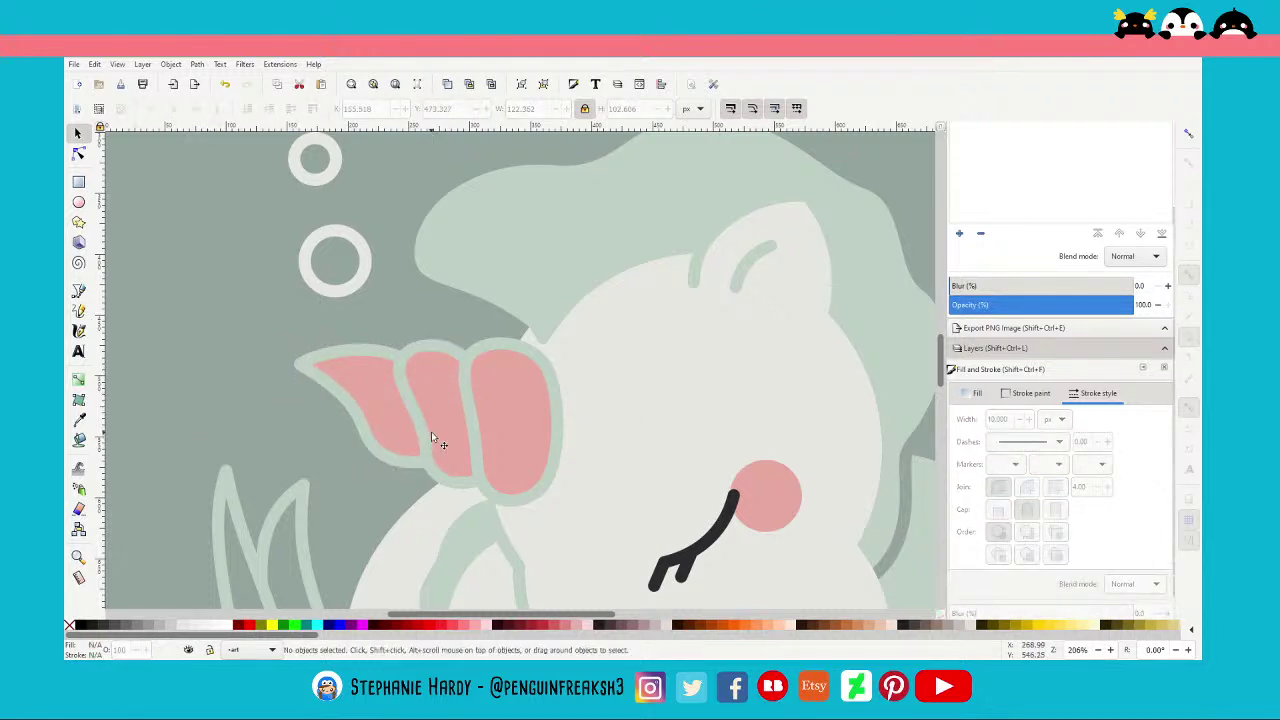
Sample the sage background with the Dropper as the stroke colour of all three horn segments
scroll(480, 431, "down", 1)
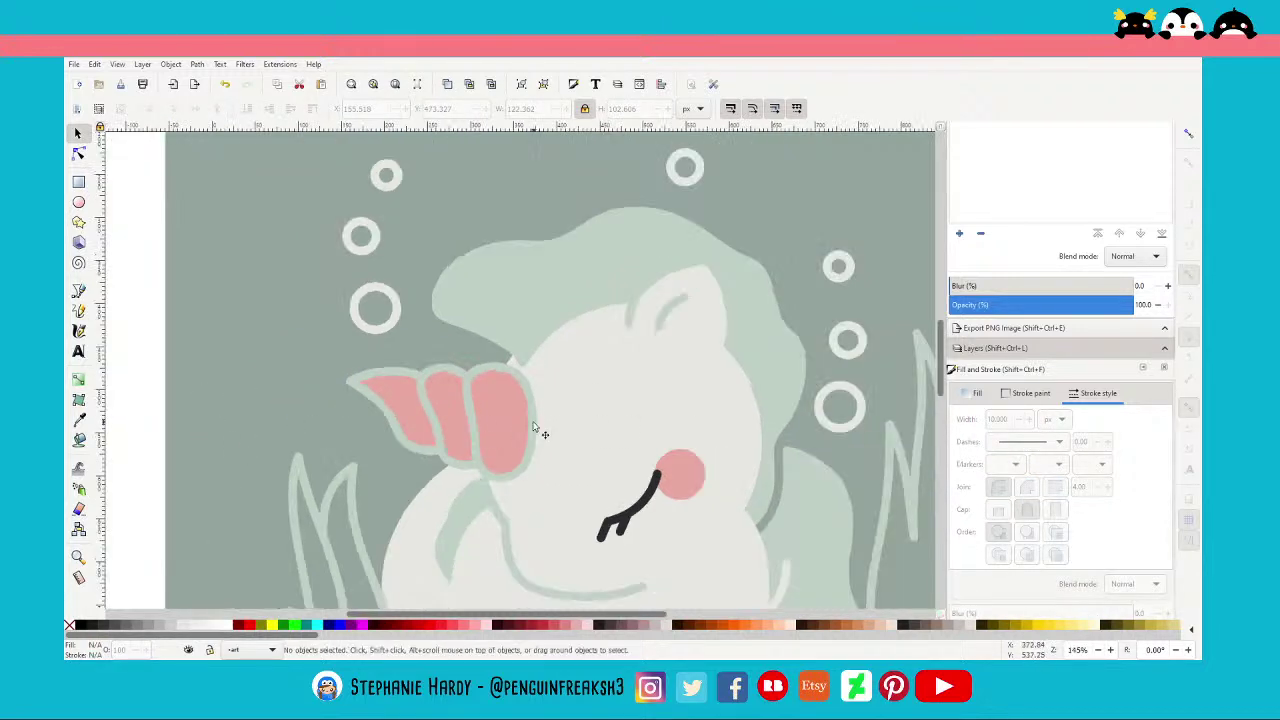
scroll(530, 405, "down", 2)
left_click(503, 343)
left_click(425, 302, "shift")
left_click(392, 300, "shift")
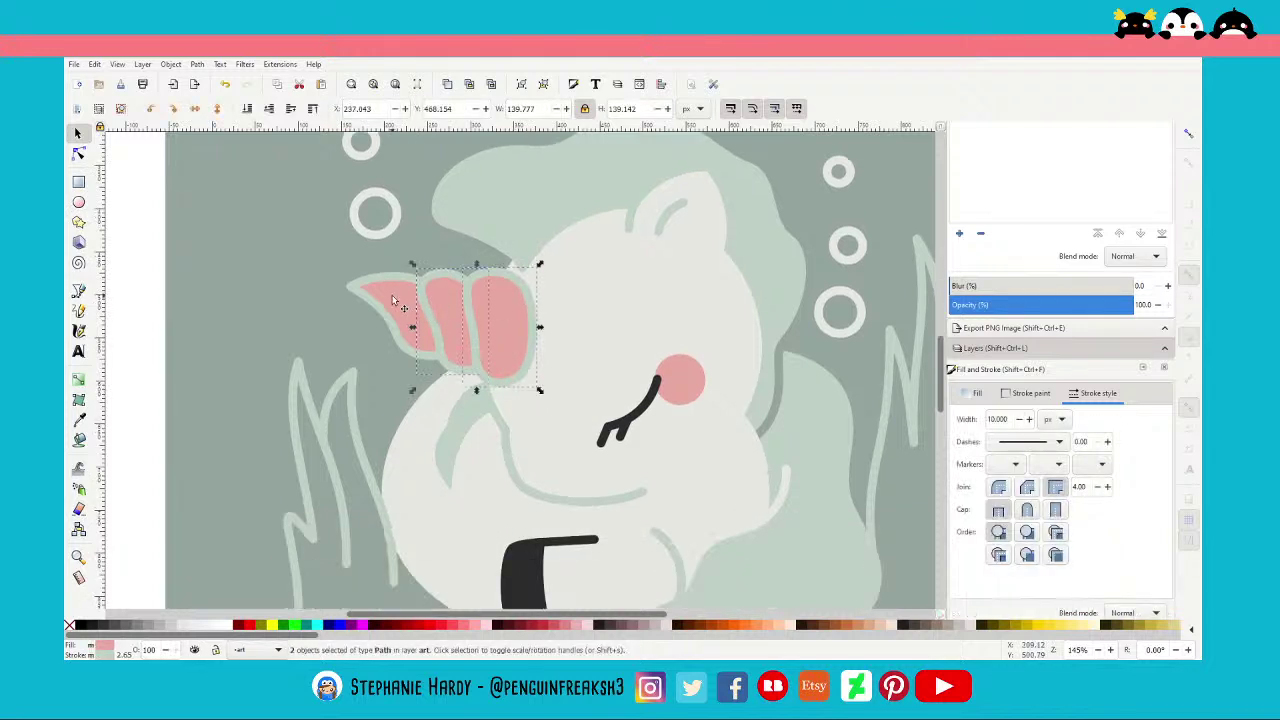
left_click(1030, 393)
left_click(990, 585)
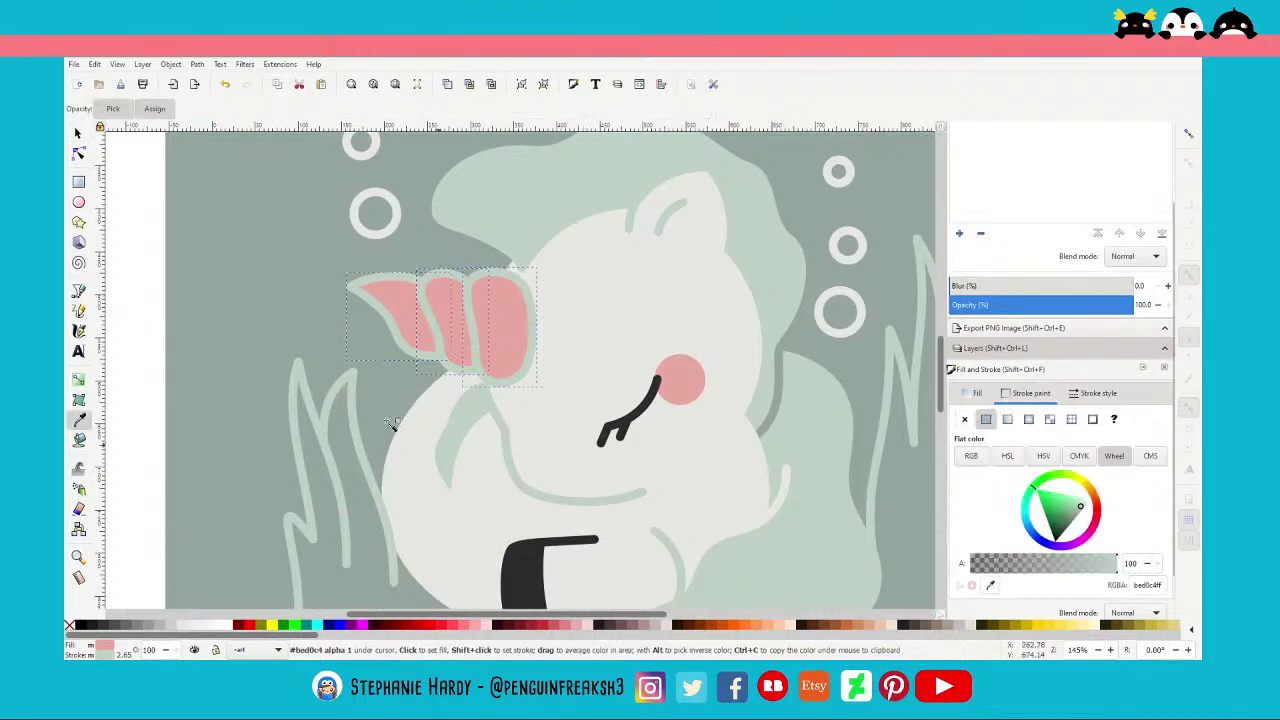
left_click(282, 319)
left_click(290, 362)
scroll(345, 360, "down", 1)
Rotate the horn about 63 degrees upward and nudge it into place on the head
scroll(420, 390, "down", 1)
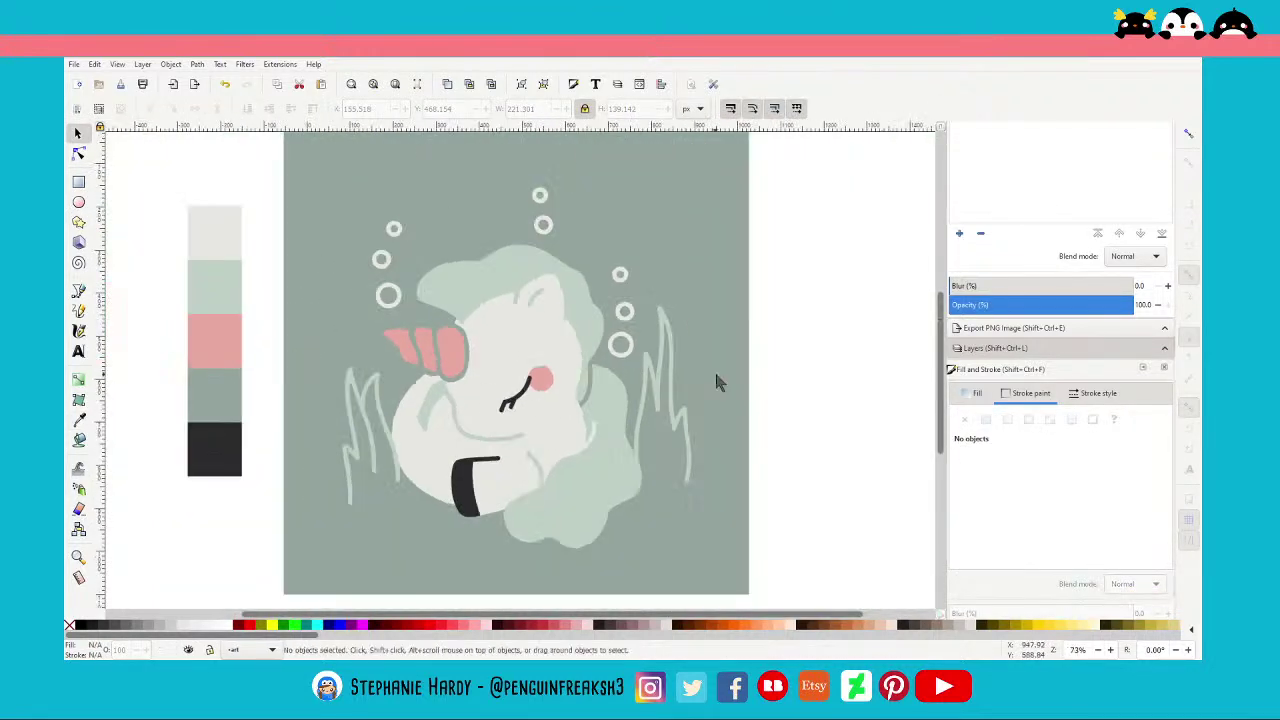
scroll(355, 343, "up", 1)
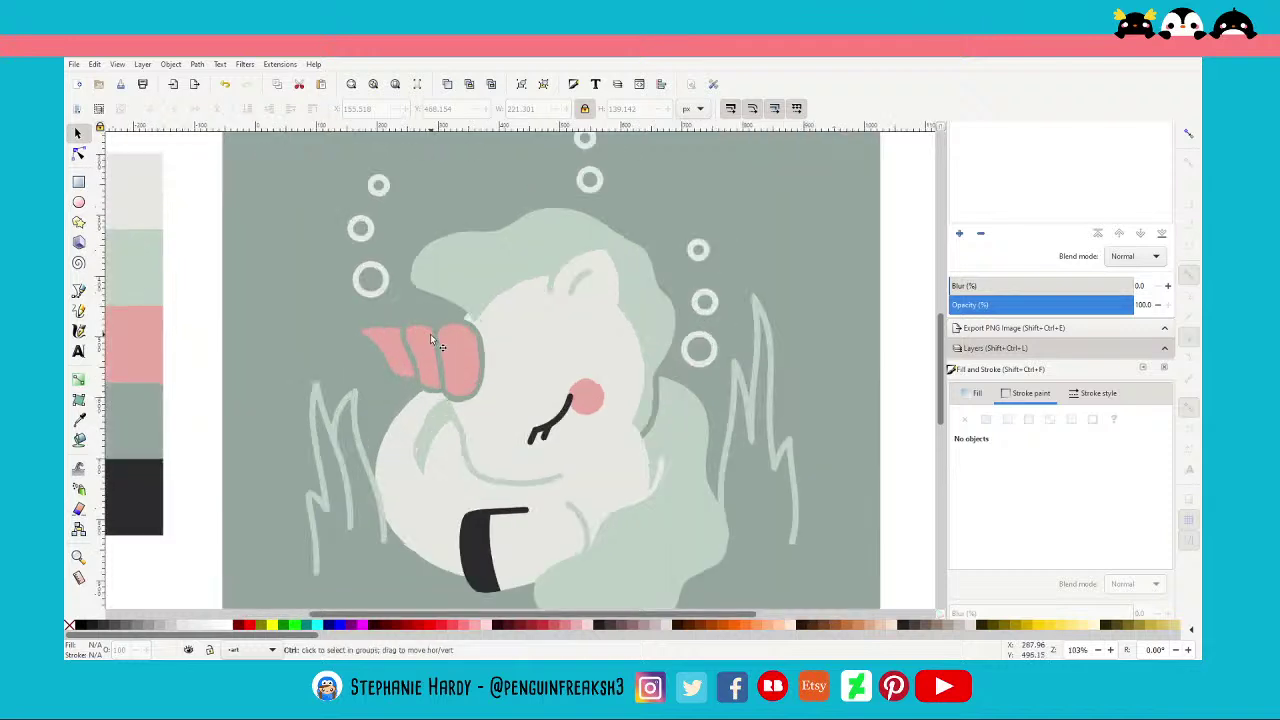
left_click_drag(289, 305, 508, 398)
left_click(470, 362)
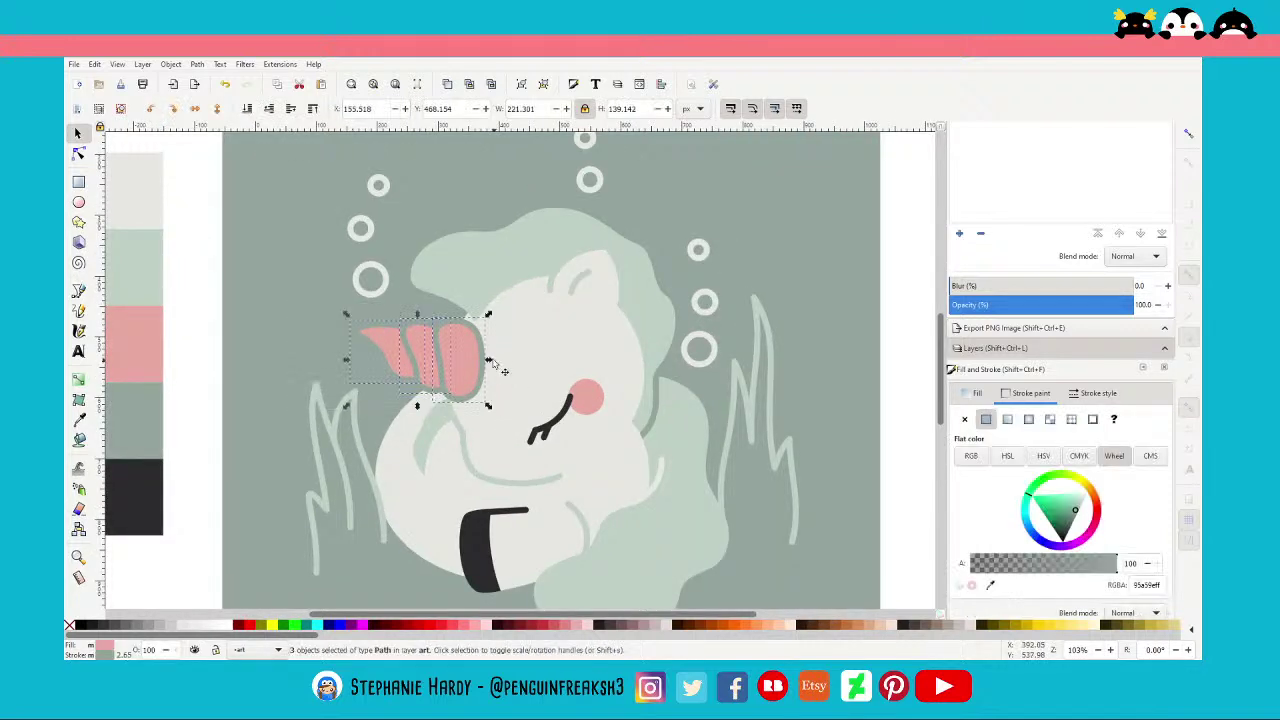
mouse_move(492, 324)
left_mouse_down()
mouse_move(480, 356)
mouse_move(501, 380)
mouse_move(464, 351)
left_mouse_up()
left_click(480, 356)
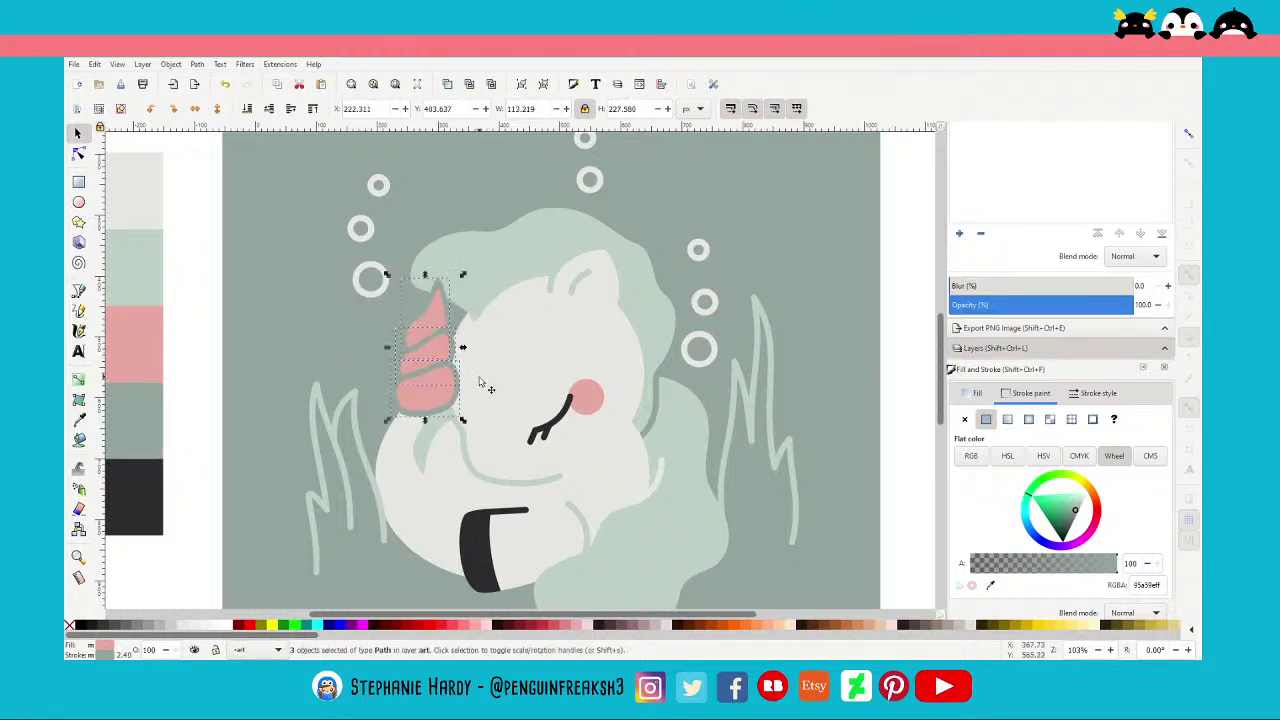
left_click(450, 328)
left_click_drag(462, 274, 386, 298)
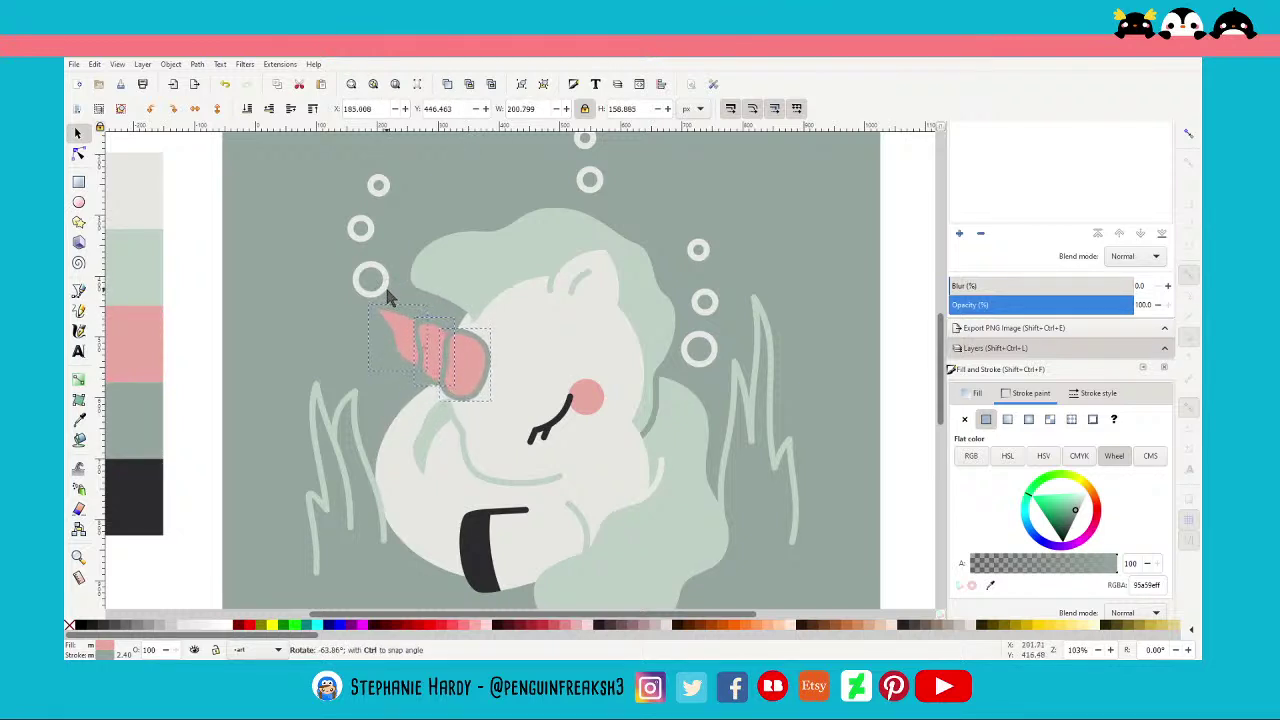
left_click_drag(492, 381, 480, 375)
left_click(480, 375)
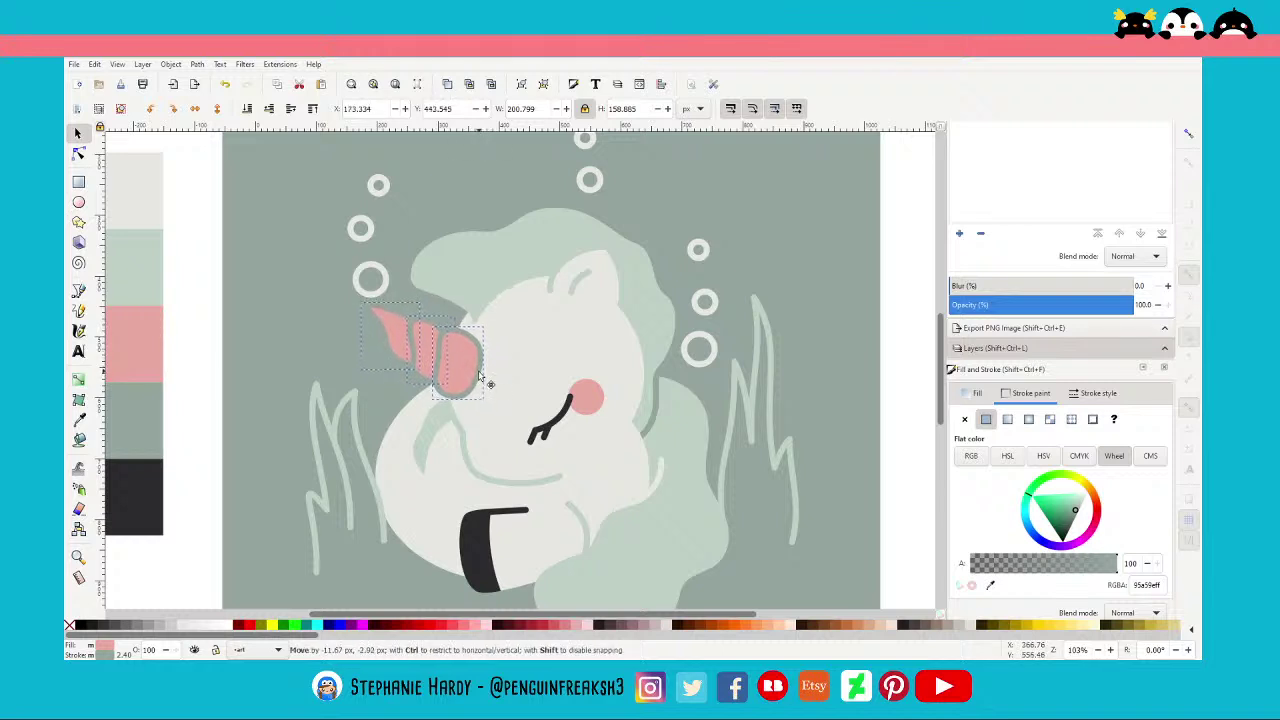
left_click_drag(485, 306, 480, 300)
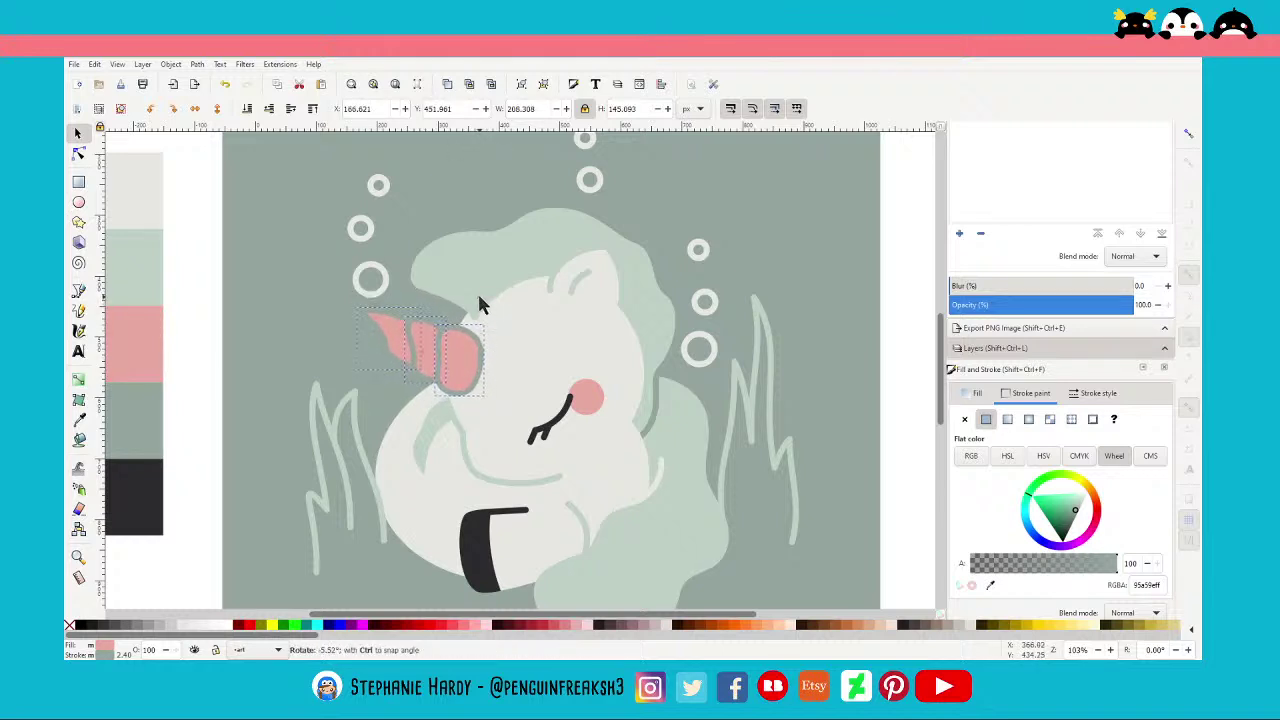
left_click(476, 380)
left_click_drag(478, 380, 476, 386)
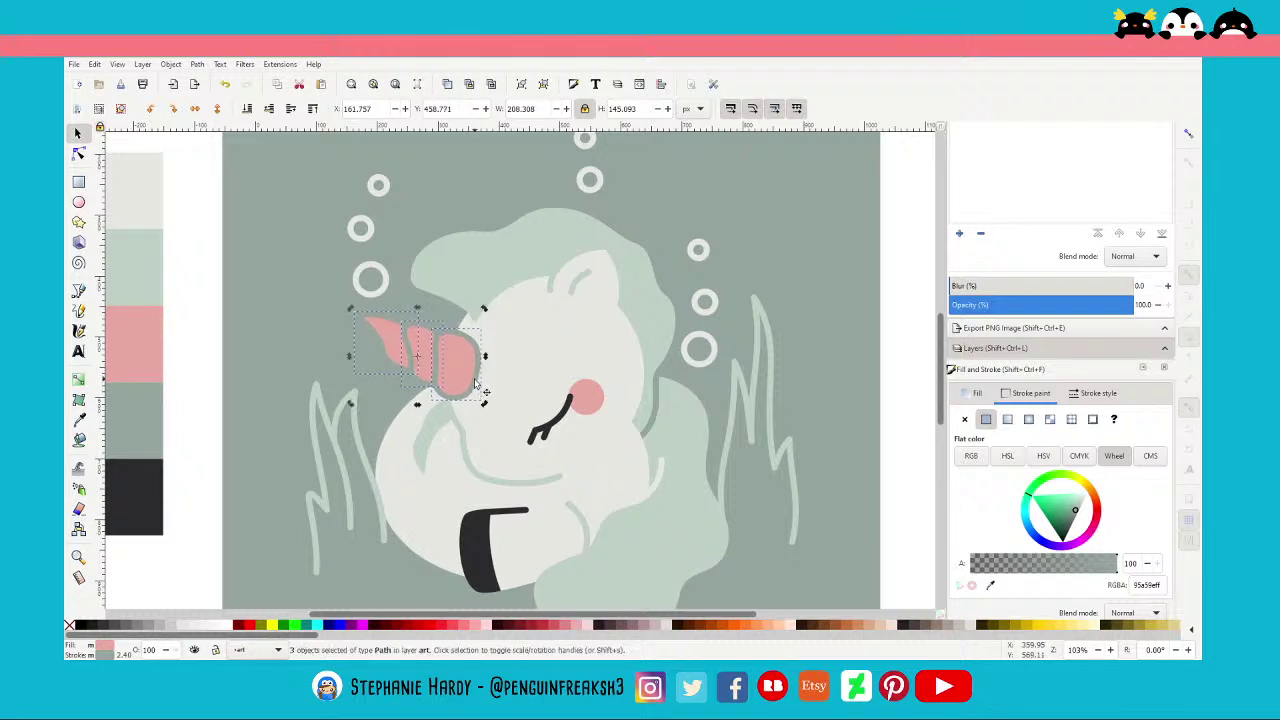
left_click_drag(483, 321, 333, 343)
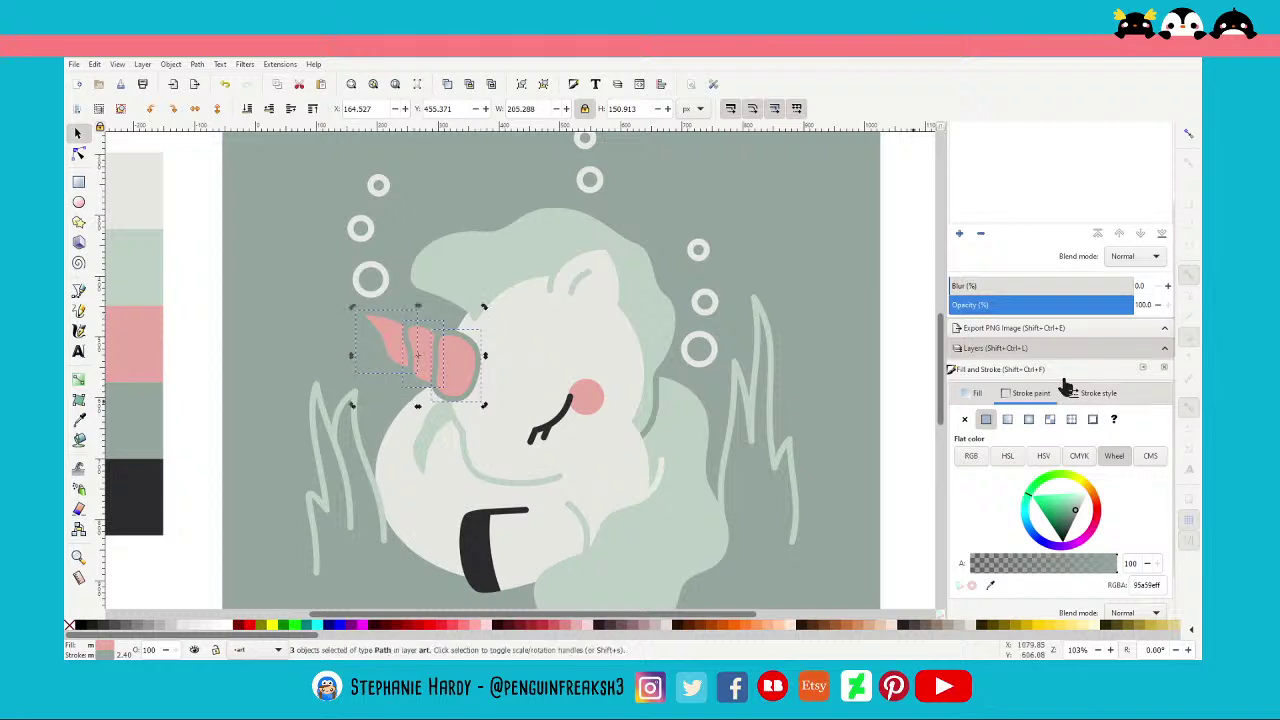
Give the horn outlines rounded joins and rounded caps
left_click(1098, 393)
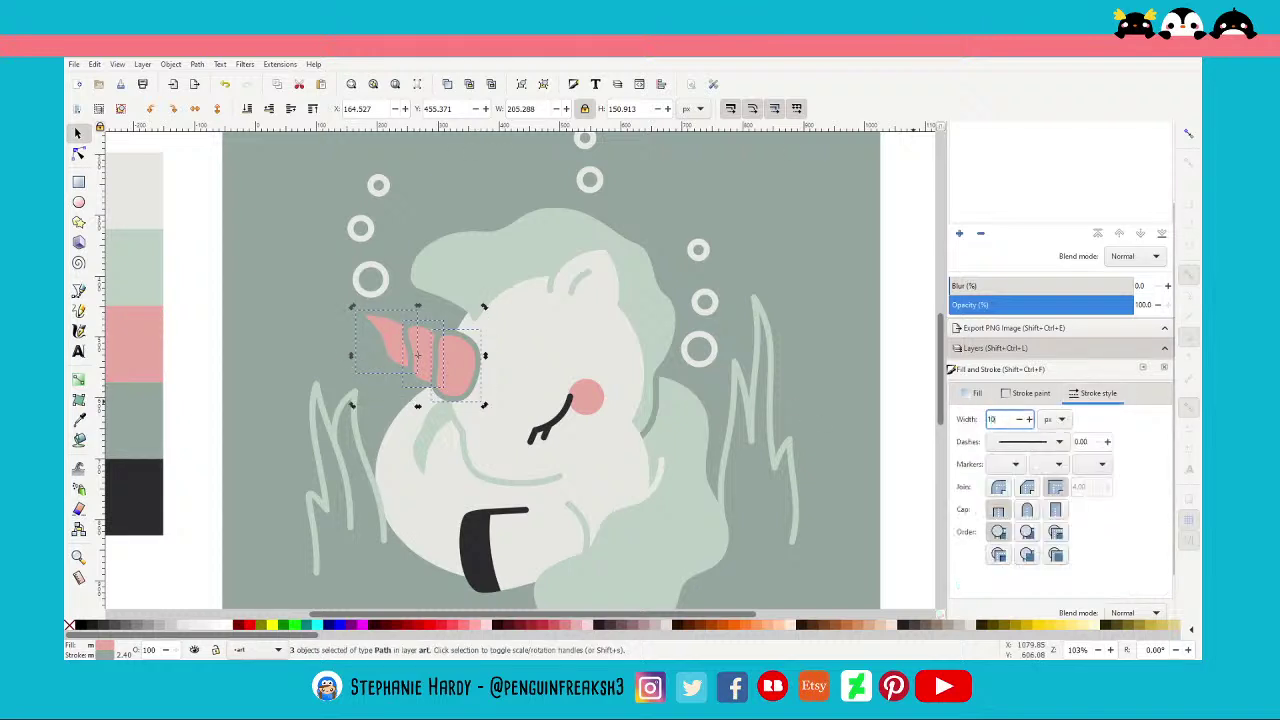
left_click(1027, 509)
left_click(998, 487)
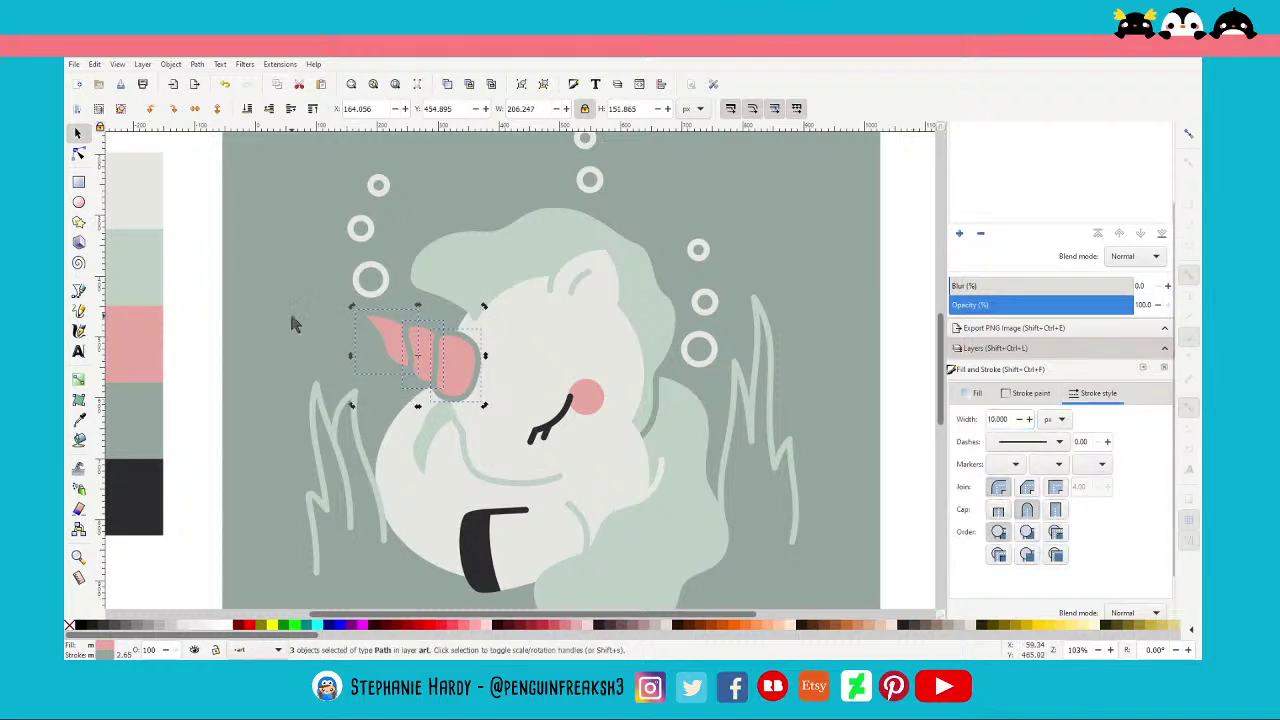
left_click(293, 323)
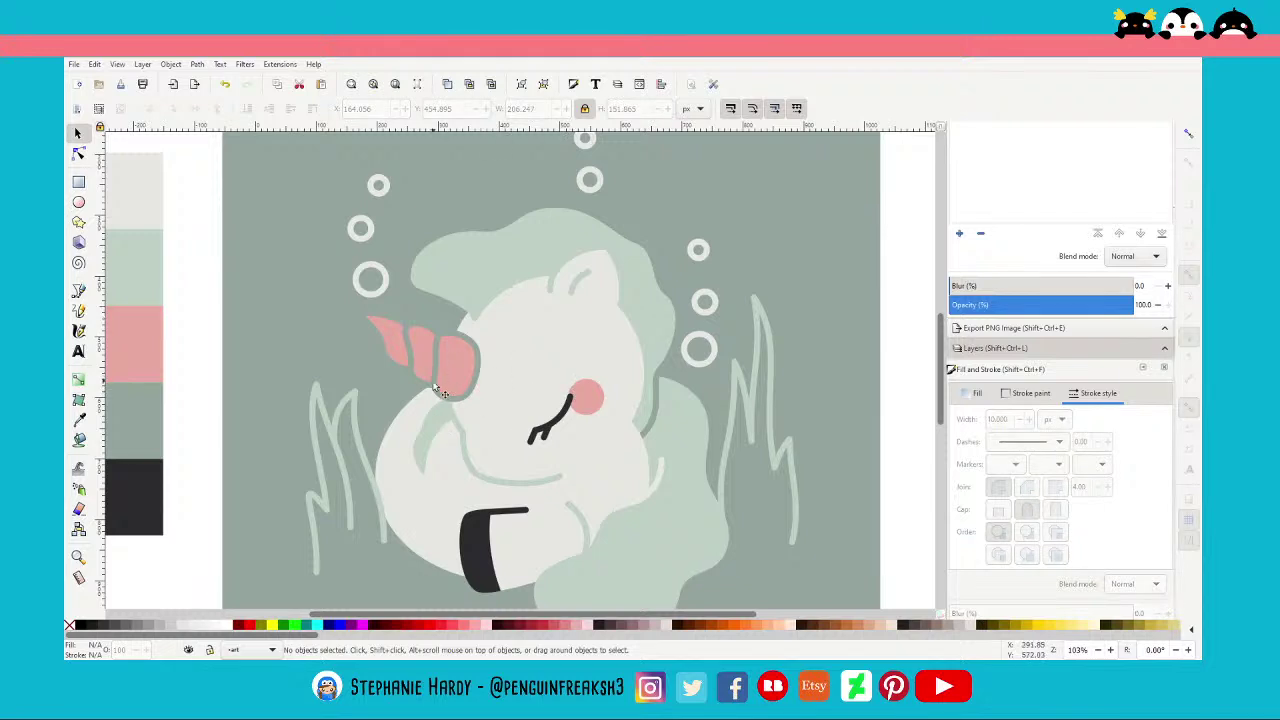
Move the horn tip's point right and down and bend its edge into a curve
scroll(443, 393, "down", 1)
scroll(733, 381, "up", 1)
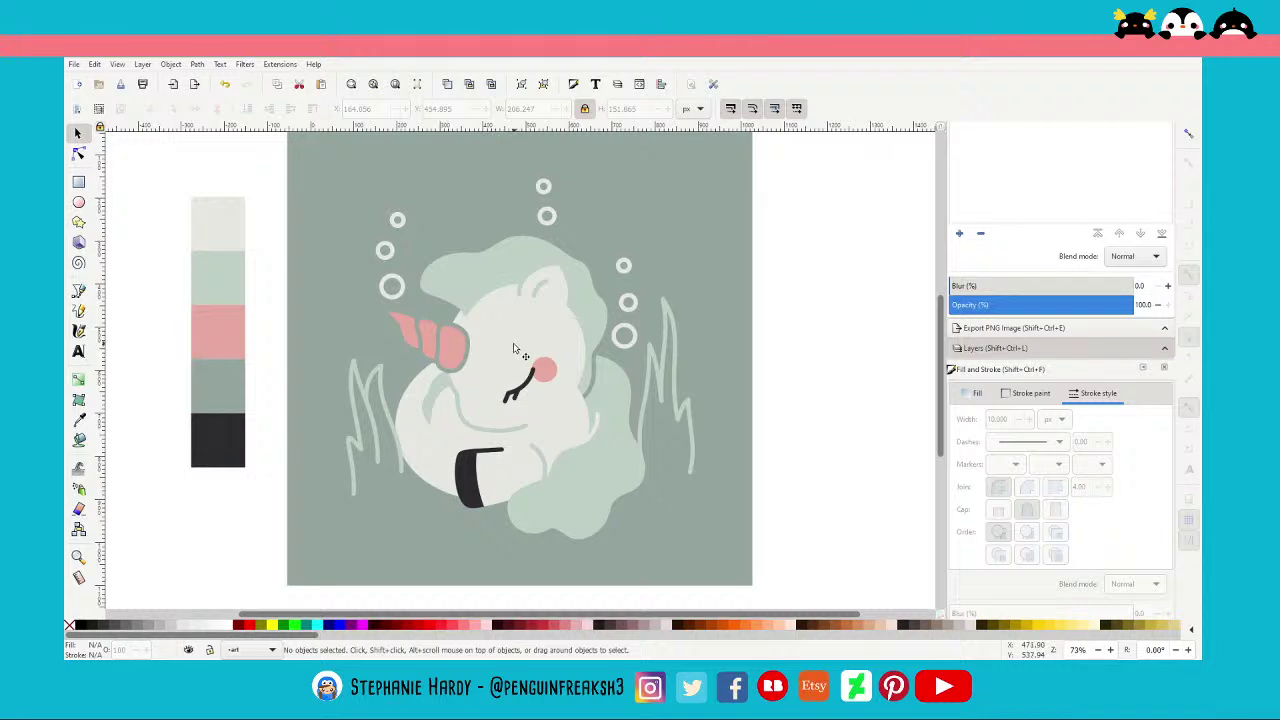
scroll(405, 310, "up", 3)
left_click(79, 153)
left_click(398, 330)
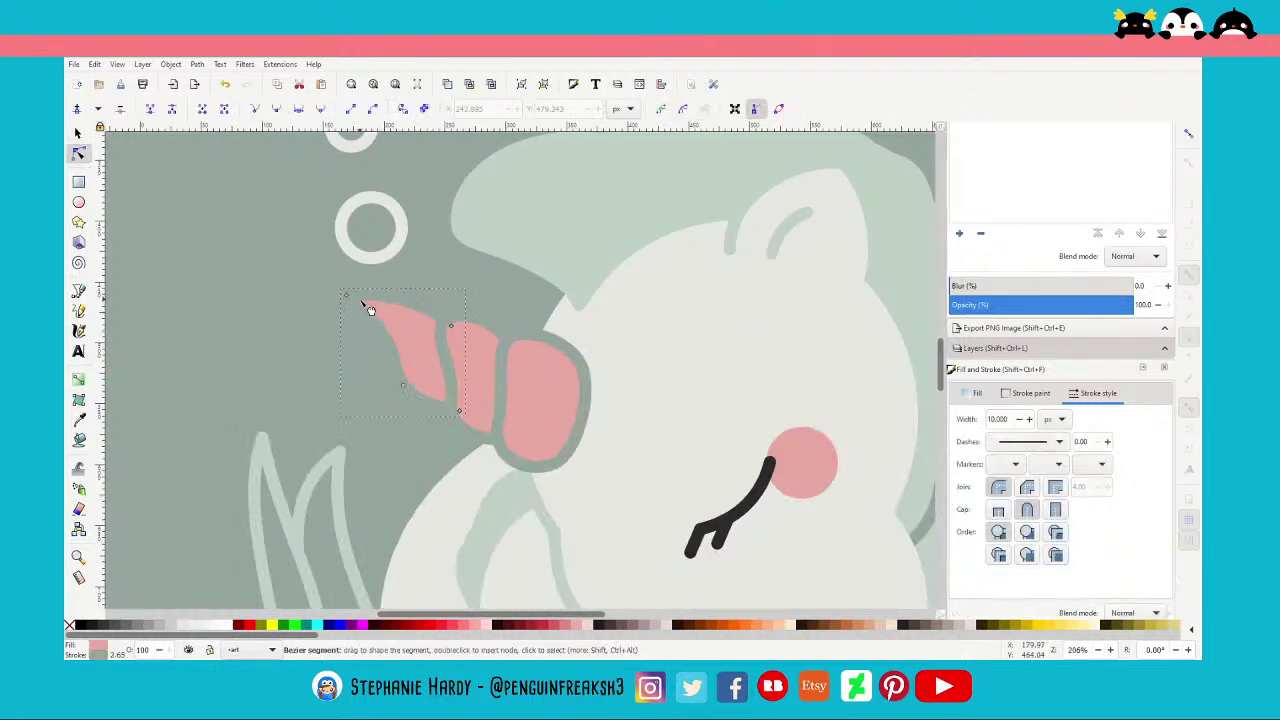
left_click_drag(350, 297, 363, 303)
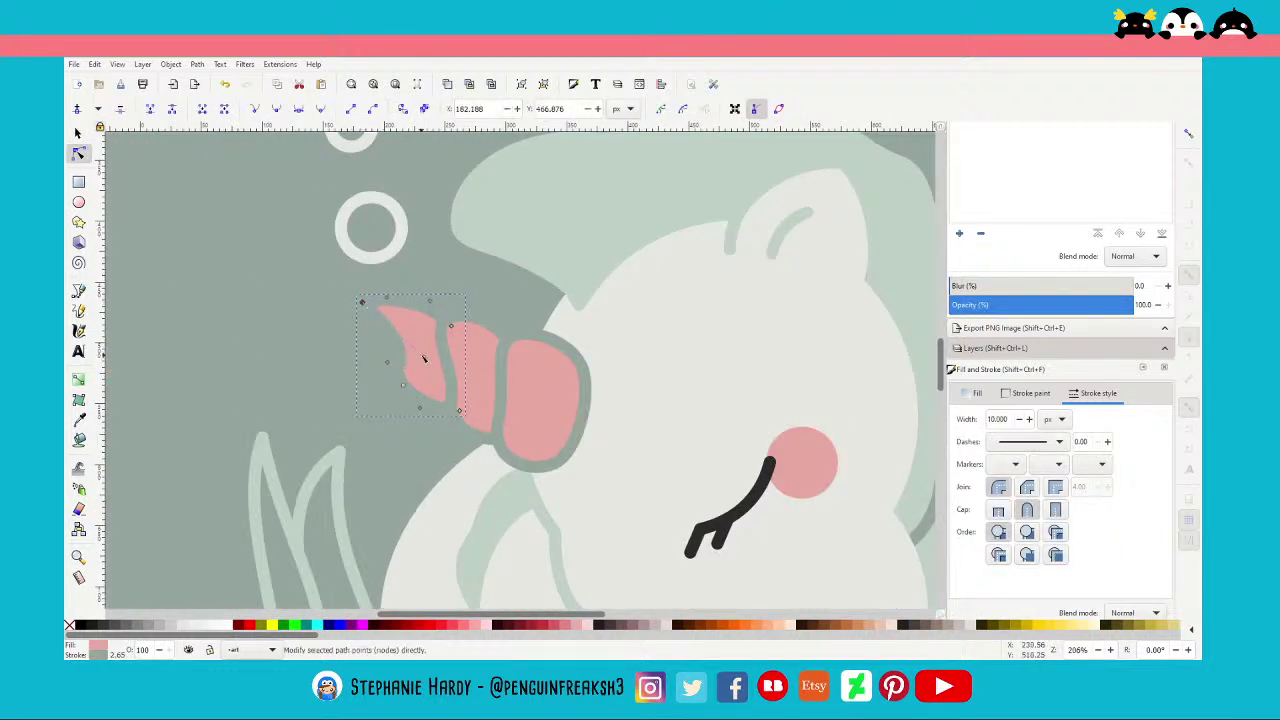
left_click_drag(423, 357, 399, 344)
left_click(78, 133)
key("Escape")
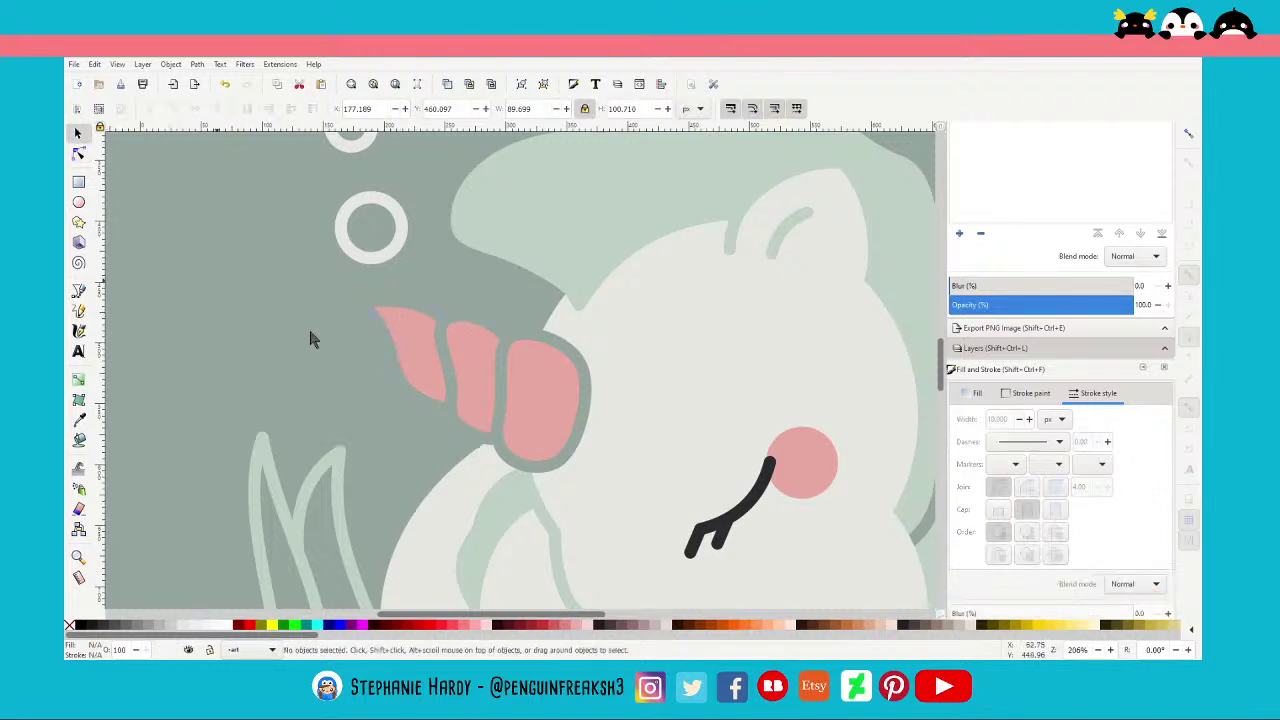
scroll(405, 361, "down", 1, "ctrl")
scroll(405, 361, "down", 2, "ctrl")
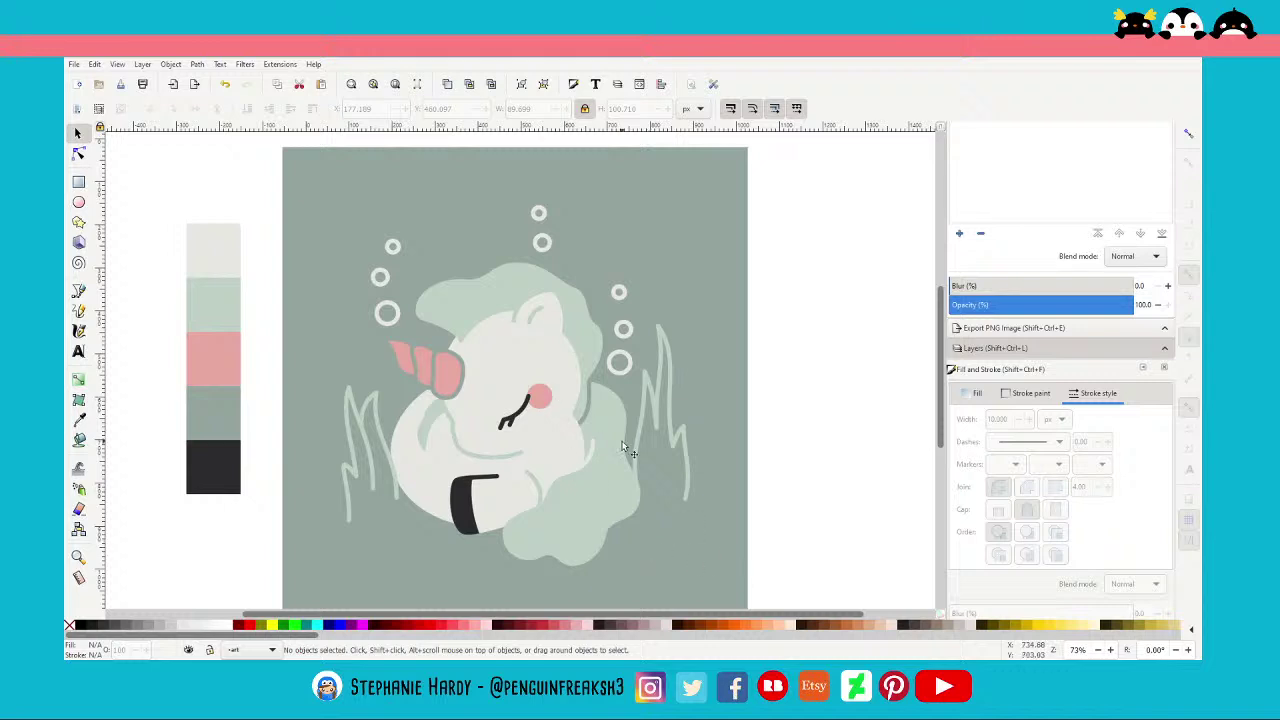
Rotate the whole horn slightly and shift it a little left and down
scroll(421, 357, "up", 1, "ctrl")
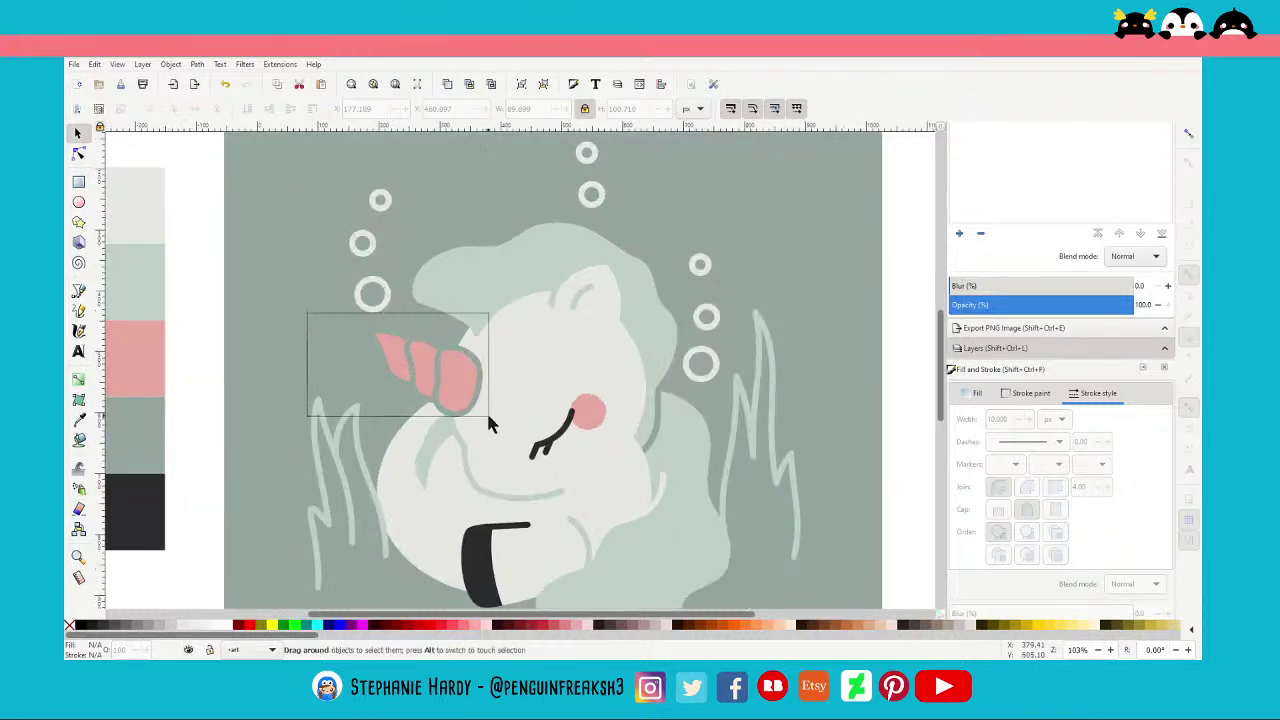
mouse_move(308, 320)
left_mouse_down()
mouse_move(488, 418)
mouse_move(480, 358)
left_mouse_up()
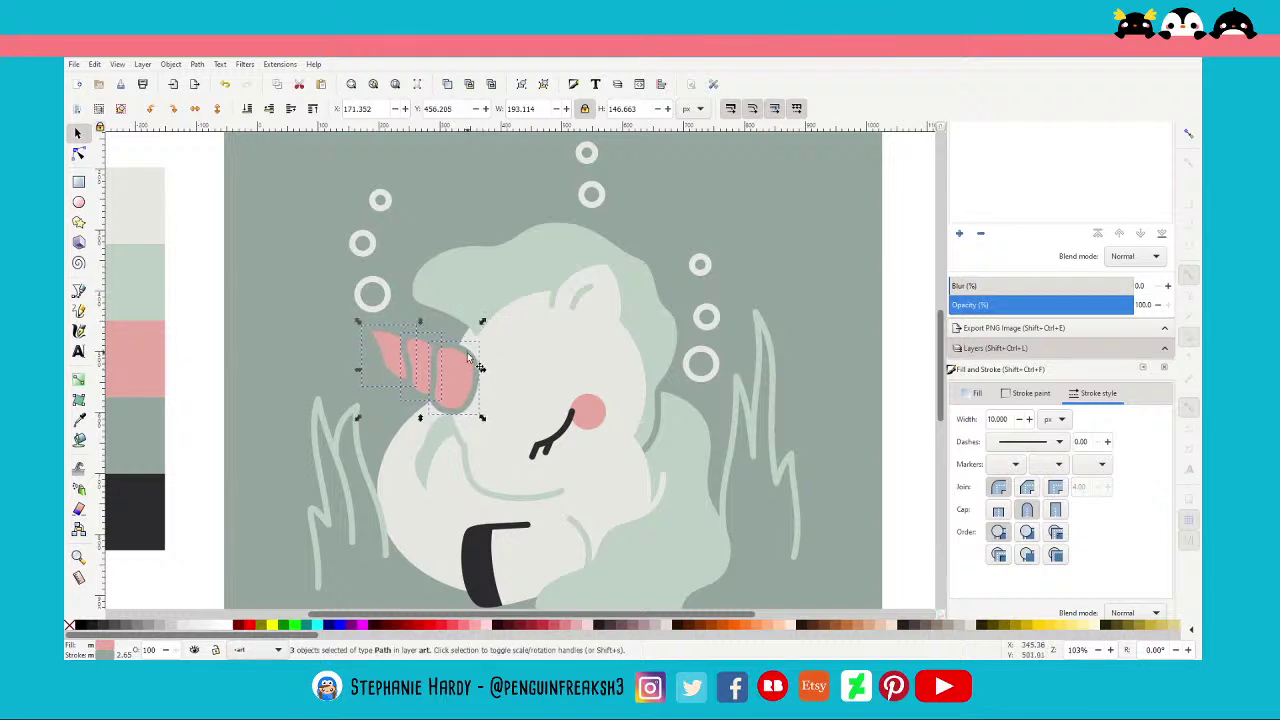
left_click(467, 357)
left_click_drag(483, 316, 482, 311)
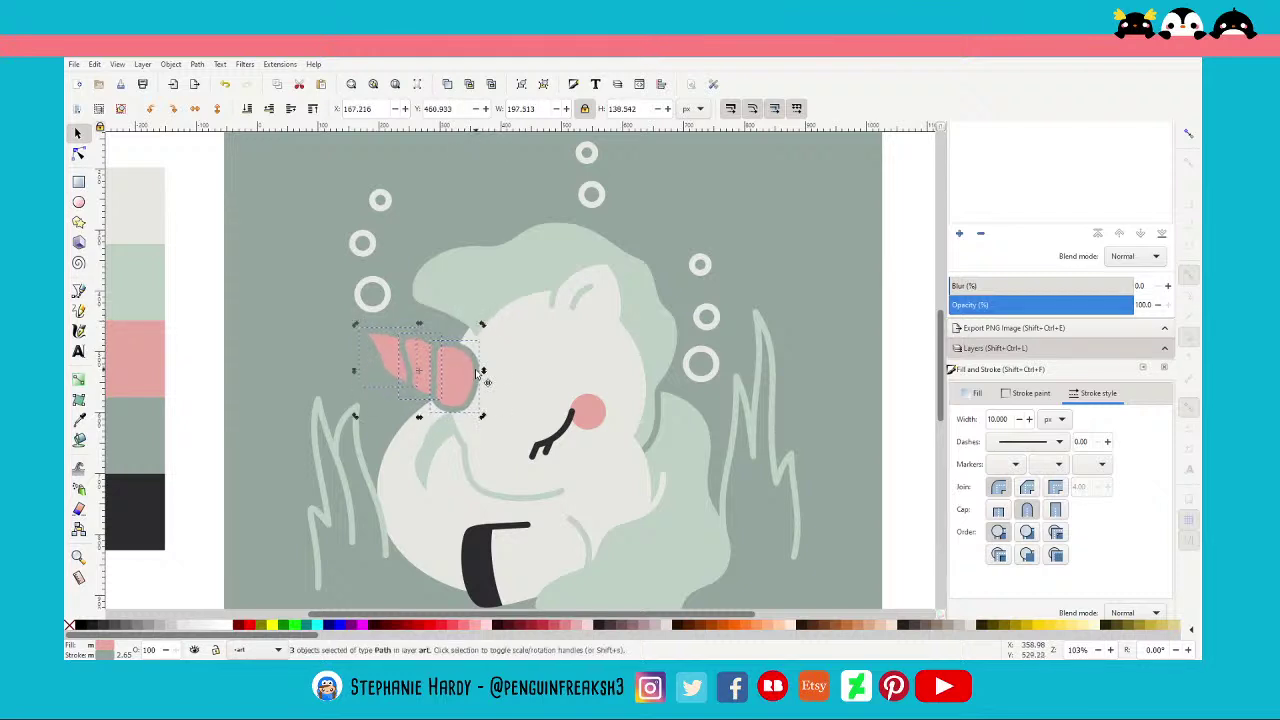
left_click_drag(476, 372, 476, 378)
key("Escape")
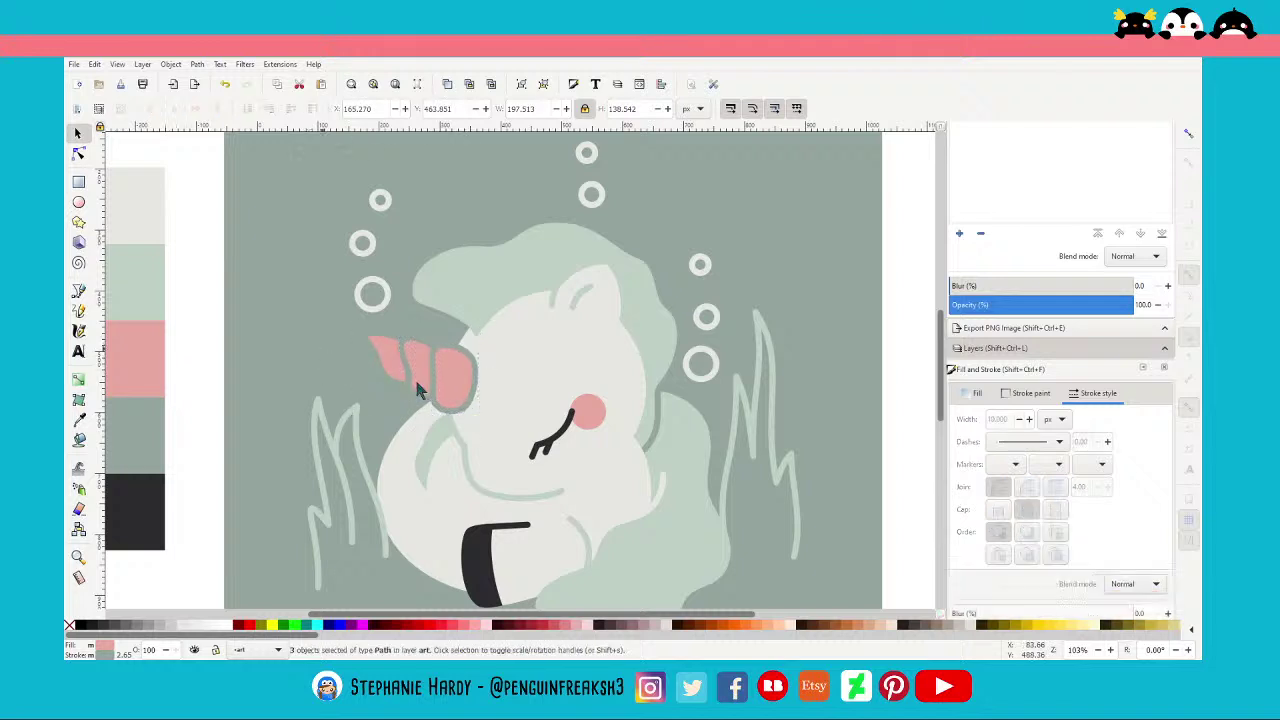
Rotate the pointed horn tip two steps with [ toward horizontal
scroll(474, 390, "down", 2)
scroll(714, 414, "down", 1)
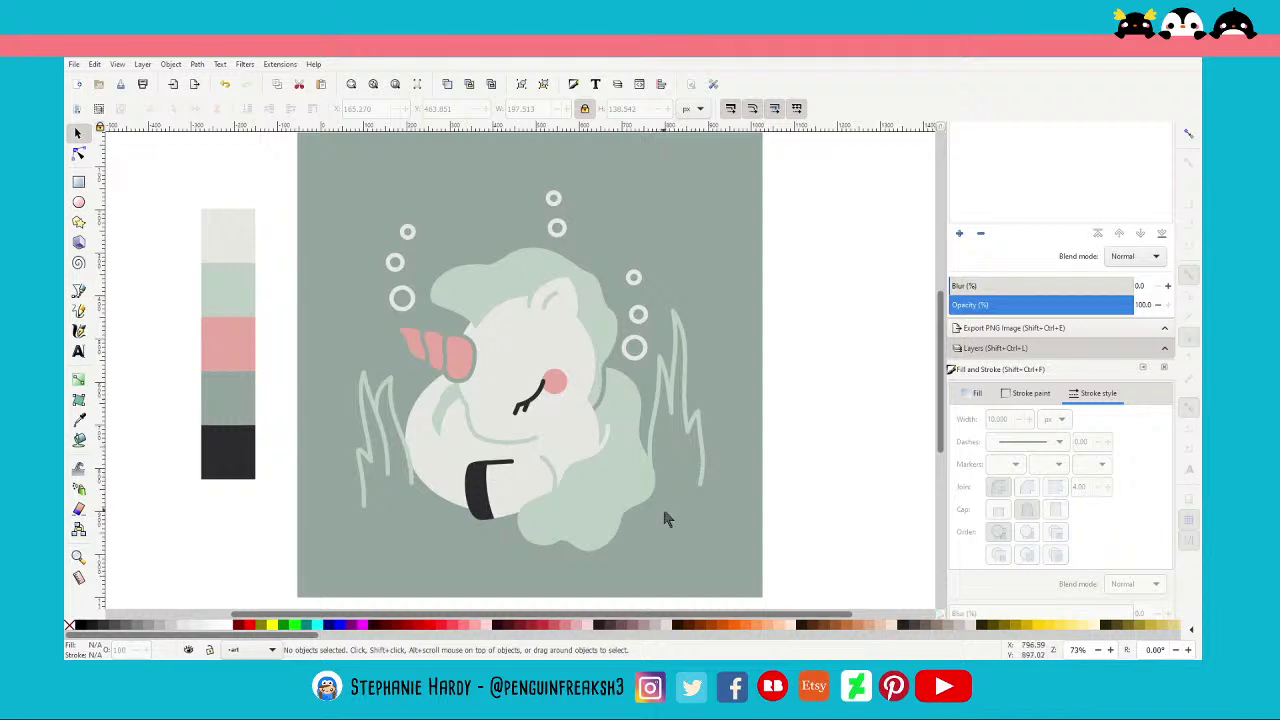
left_click(433, 343)
key("bracketleft")
key("bracketleft")
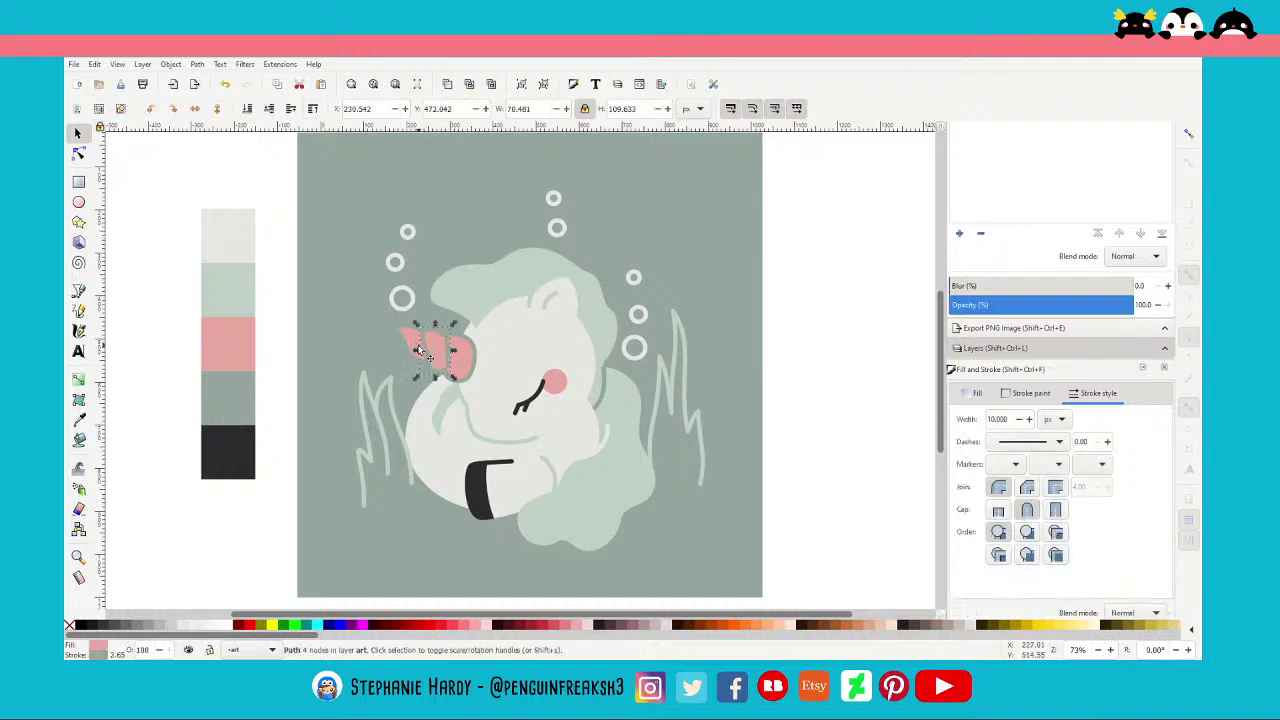
key("bracketleft")
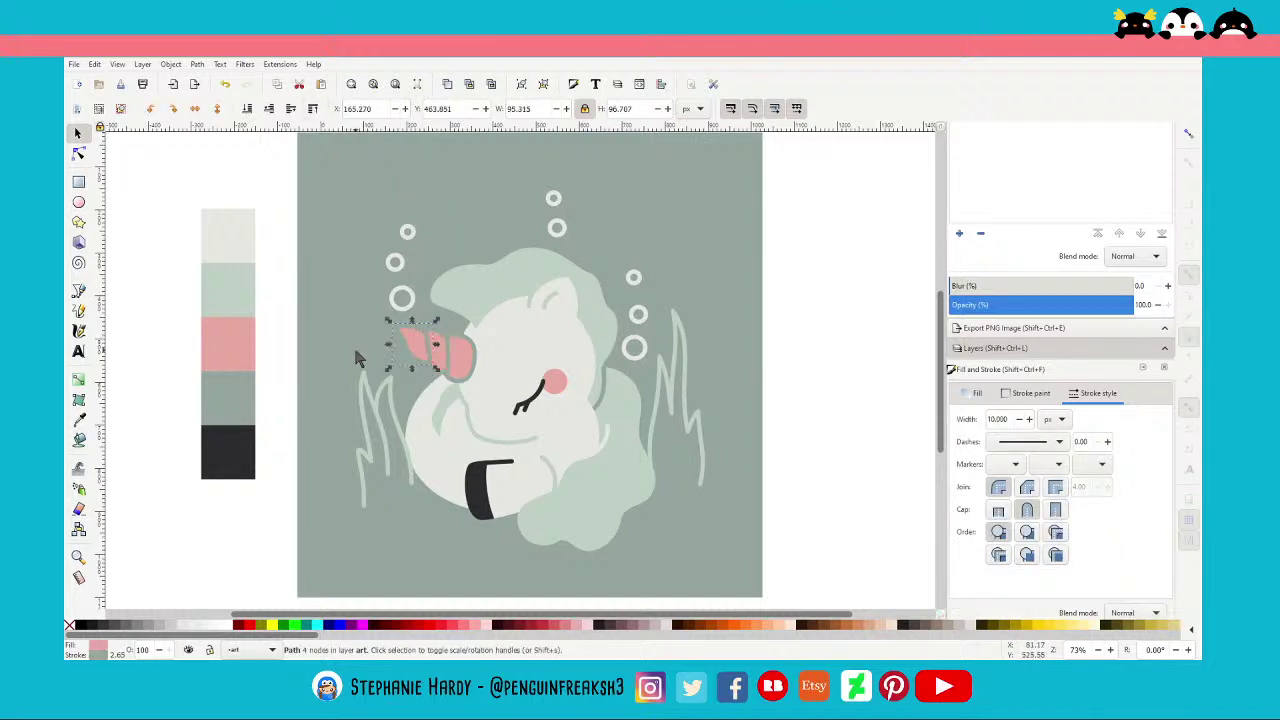
Bend the horn tip into a curved leaf shape by dragging its points and handles
scroll(441, 368, "up", 4, "ctrl")
left_click(80, 155)
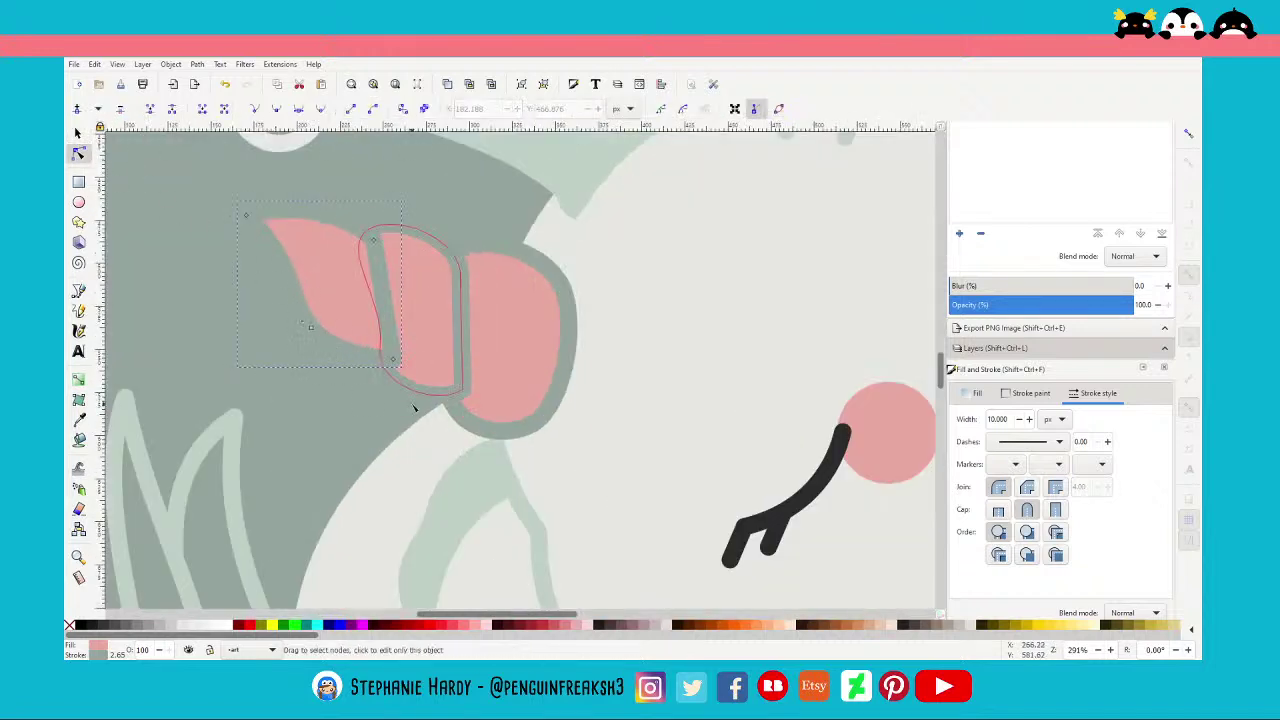
left_click_drag(374, 410, 350, 205)
left_click_drag(382, 300, 396, 300)
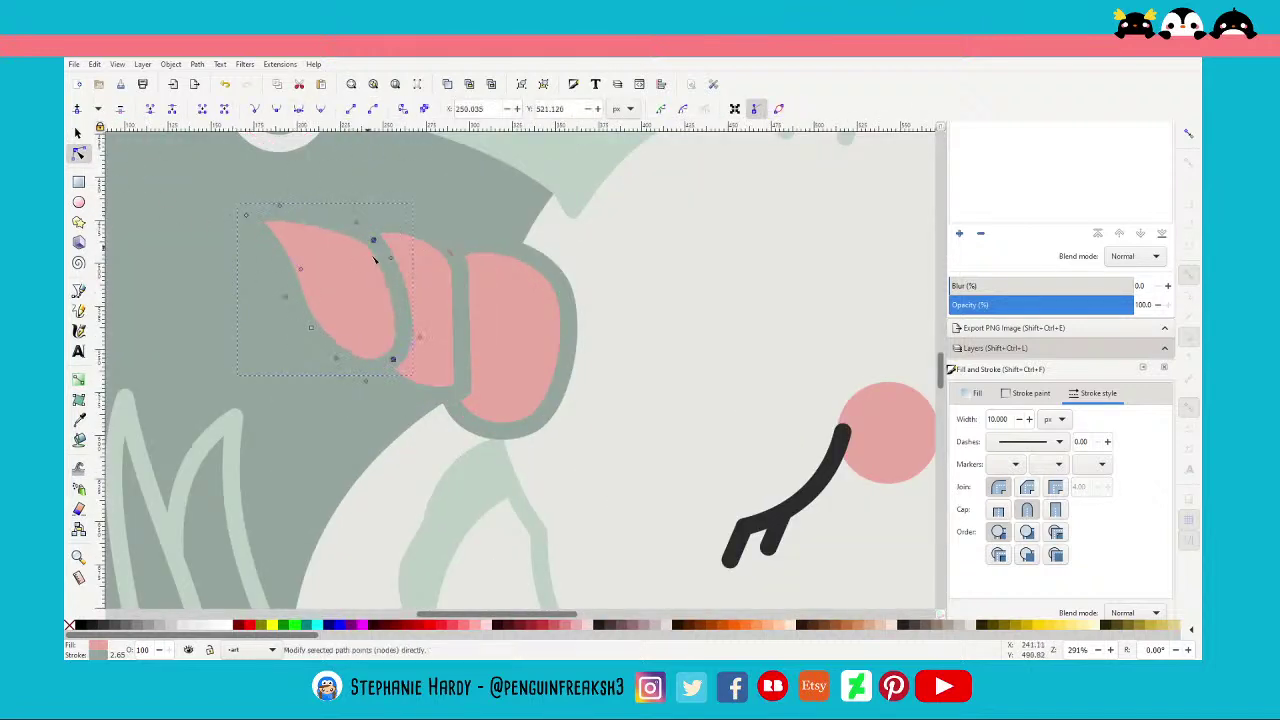
left_click_drag(355, 224, 352, 222)
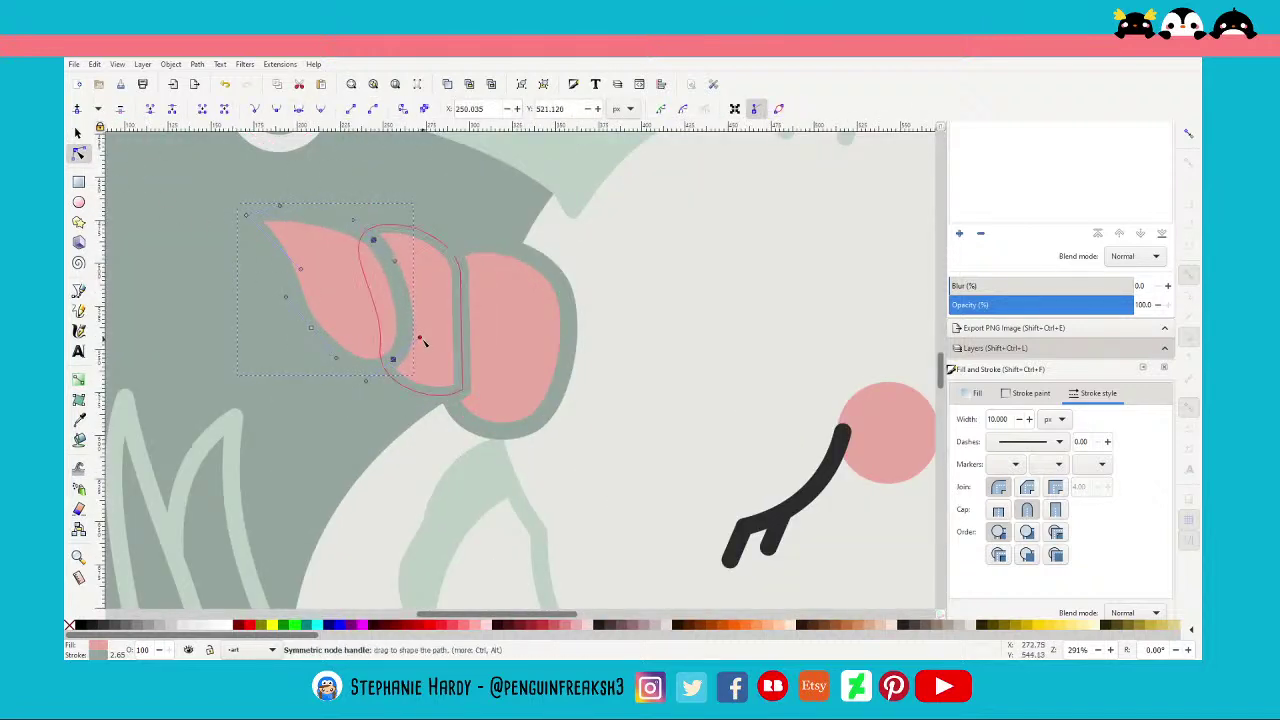
left_click_drag(420, 338, 388, 357)
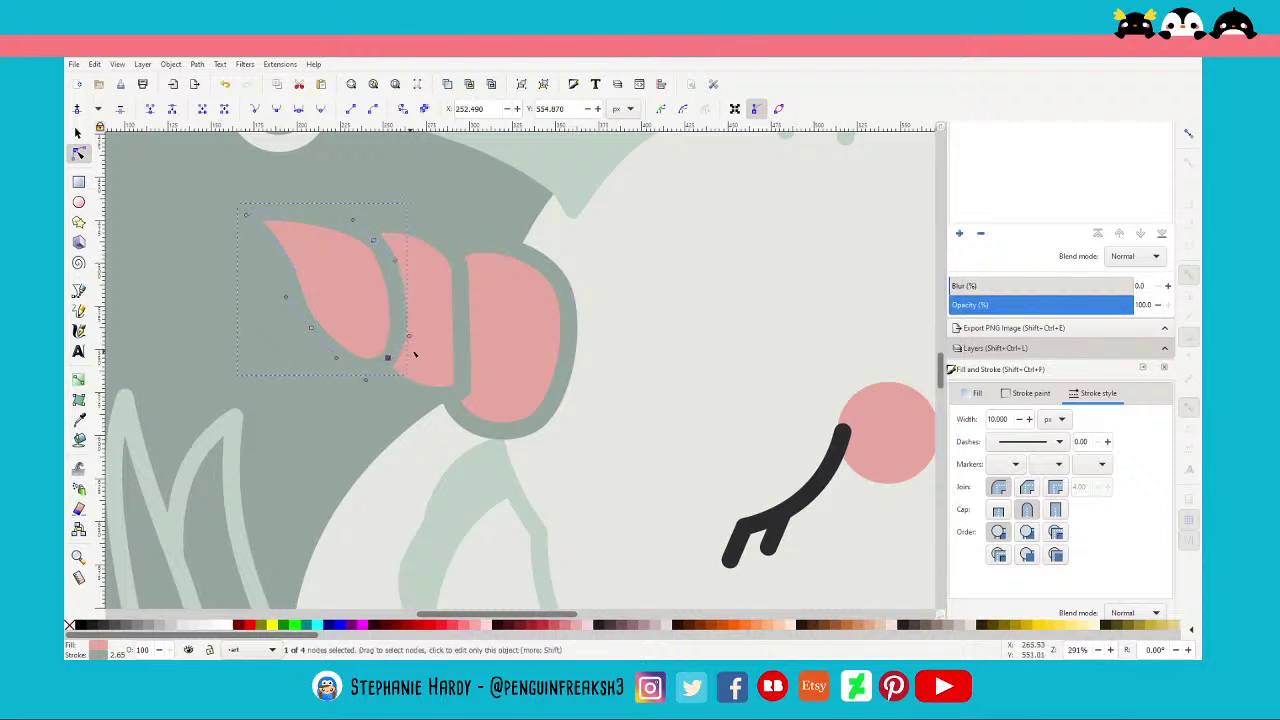
Make the middle segment's right-side nodes smooth and bulge its right edge and top
left_click(460, 350)
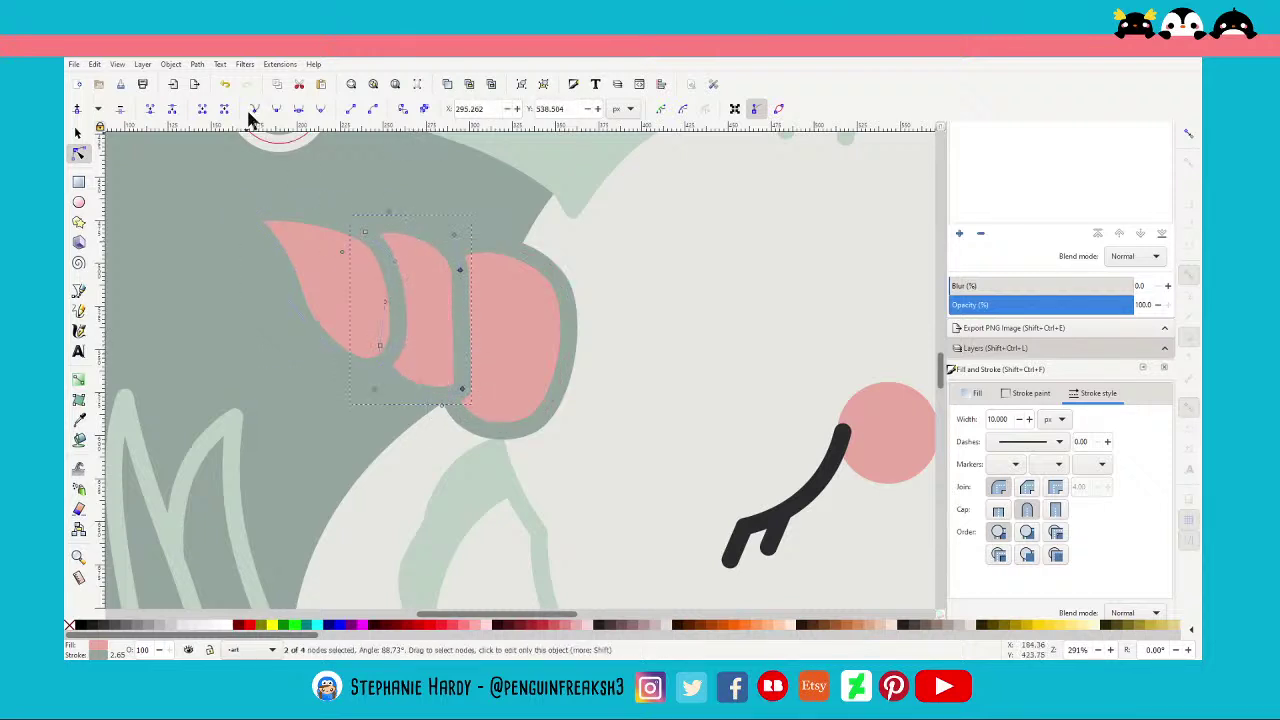
left_click(301, 111)
left_click_drag(463, 265, 450, 236)
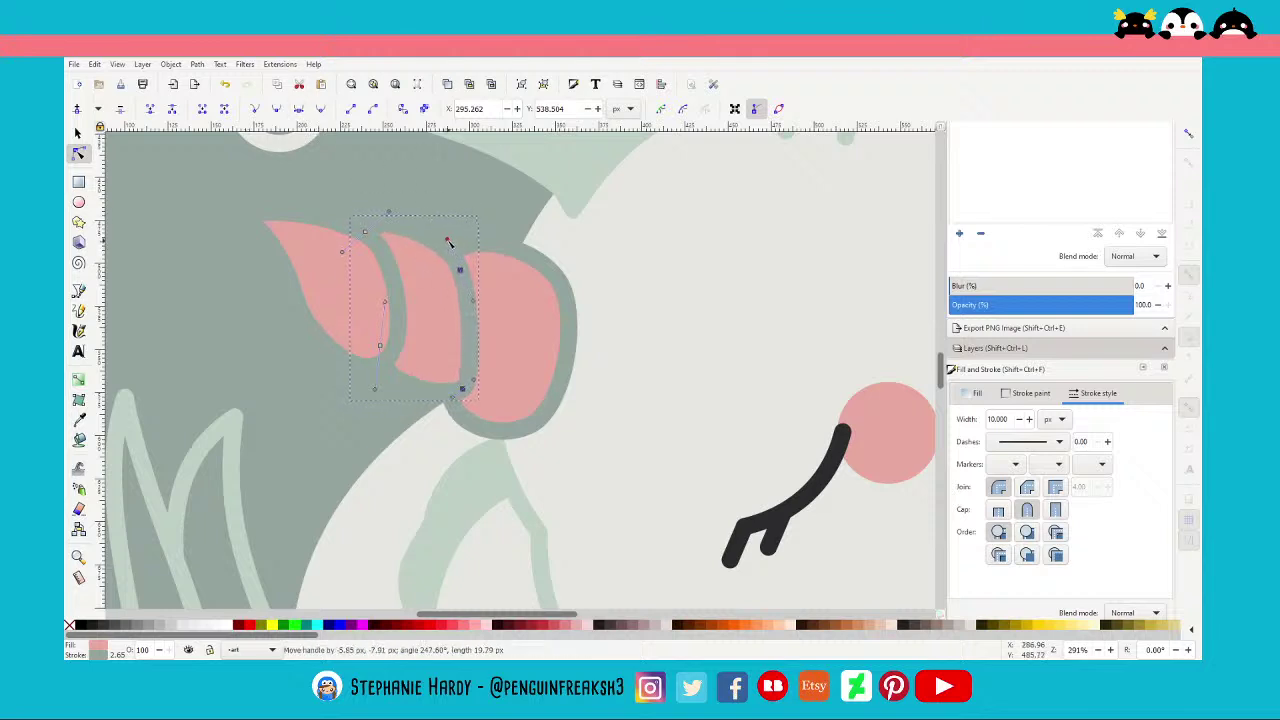
left_click_drag(468, 382, 486, 372)
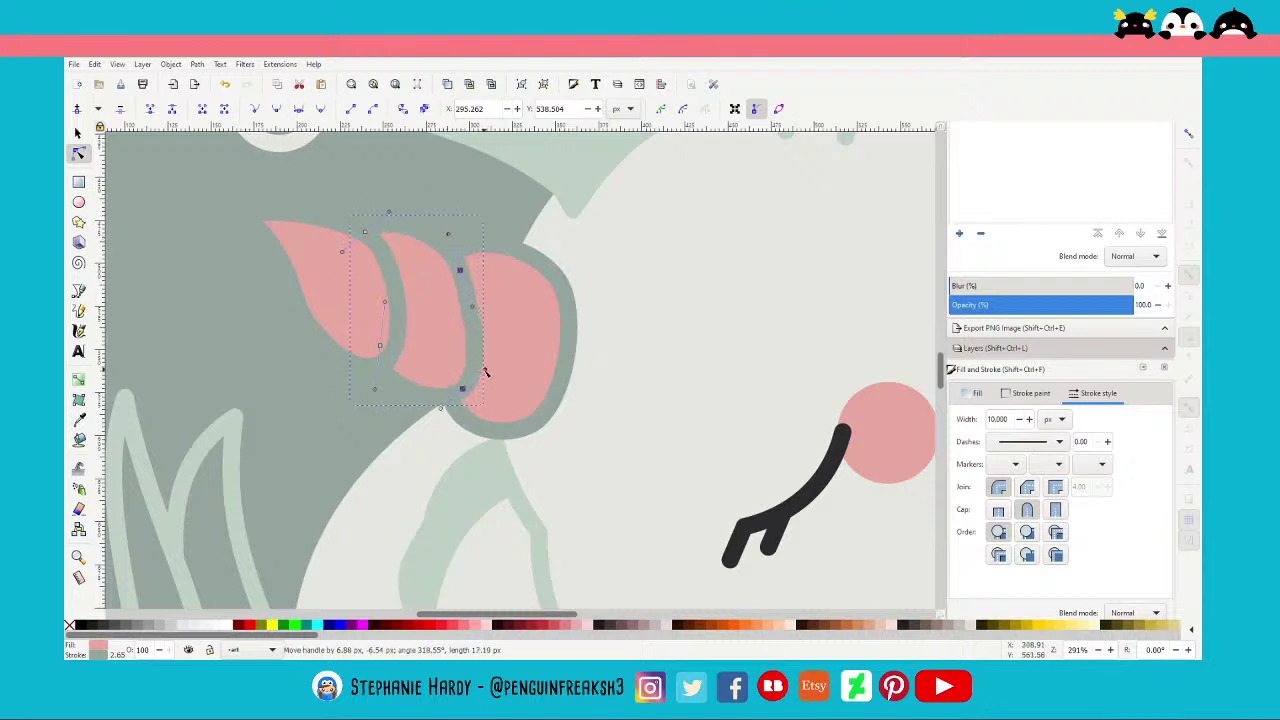
left_click_drag(448, 235, 444, 236)
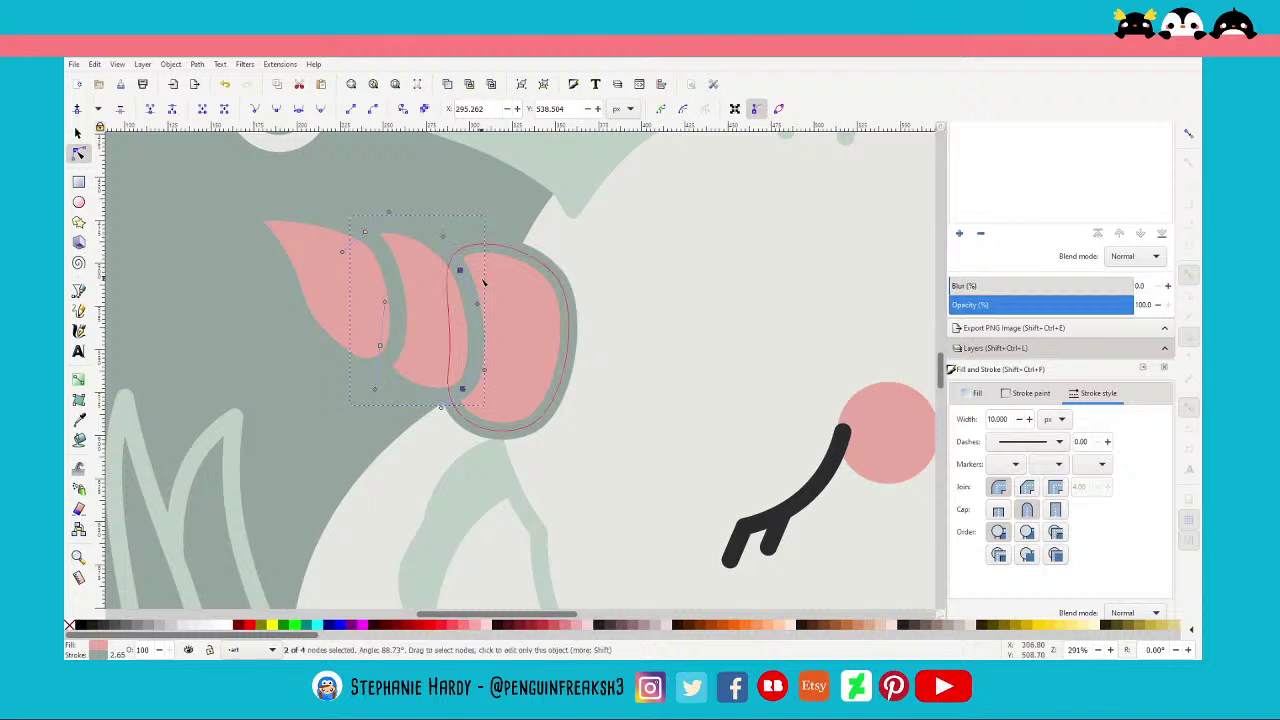
left_click_drag(460, 270, 462, 260)
left_click_drag(390, 214, 393, 219)
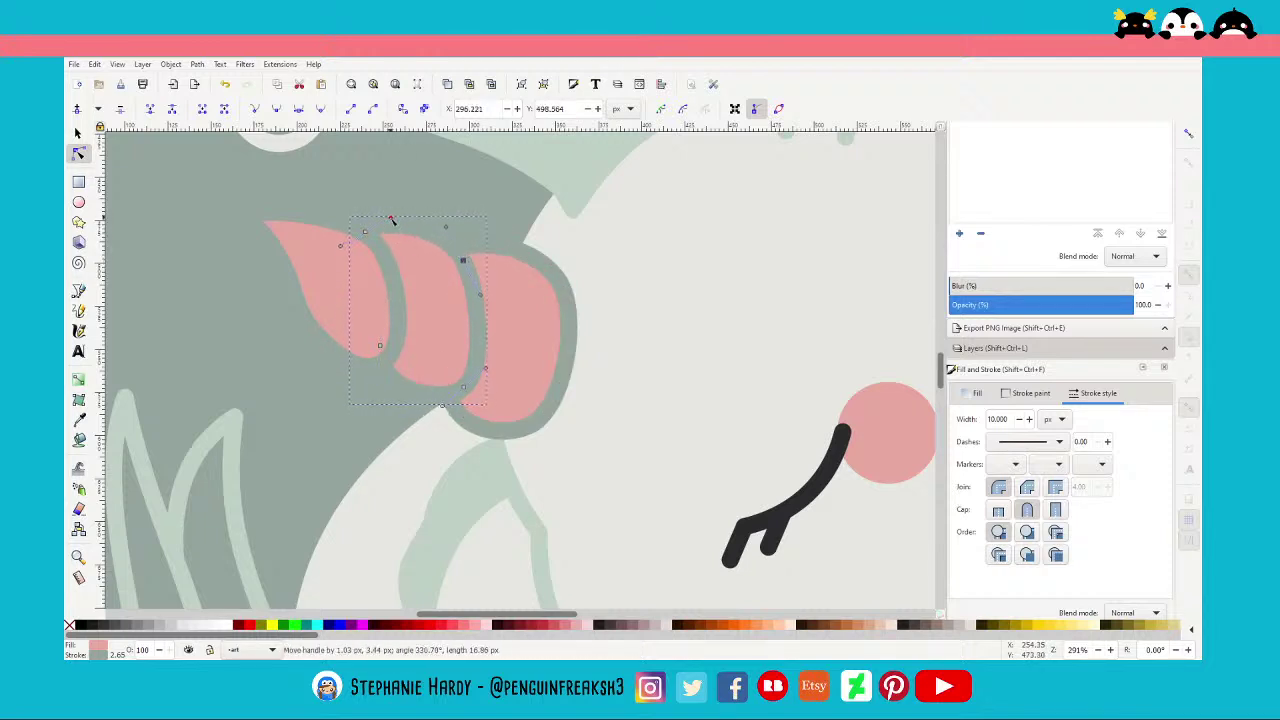
Reshape the left segment's pointed tip and add a node to curve its lower edge
left_click(383, 251)
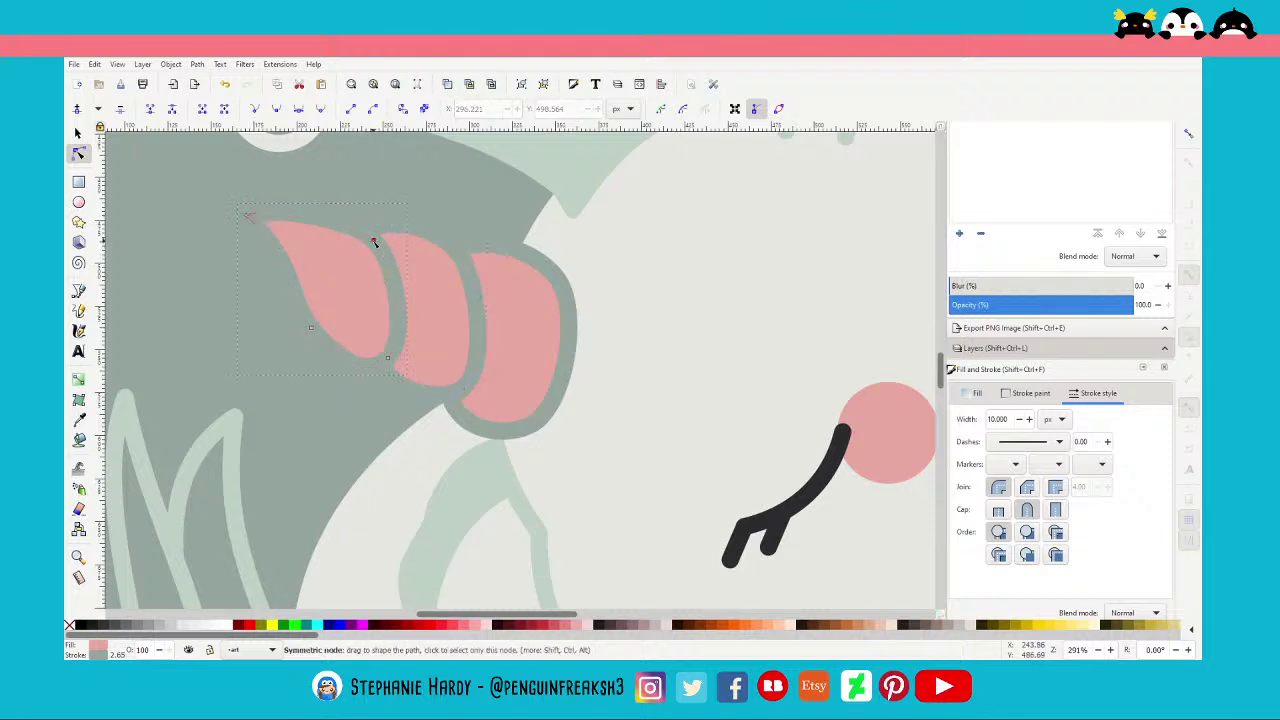
left_click_drag(363, 231, 347, 210)
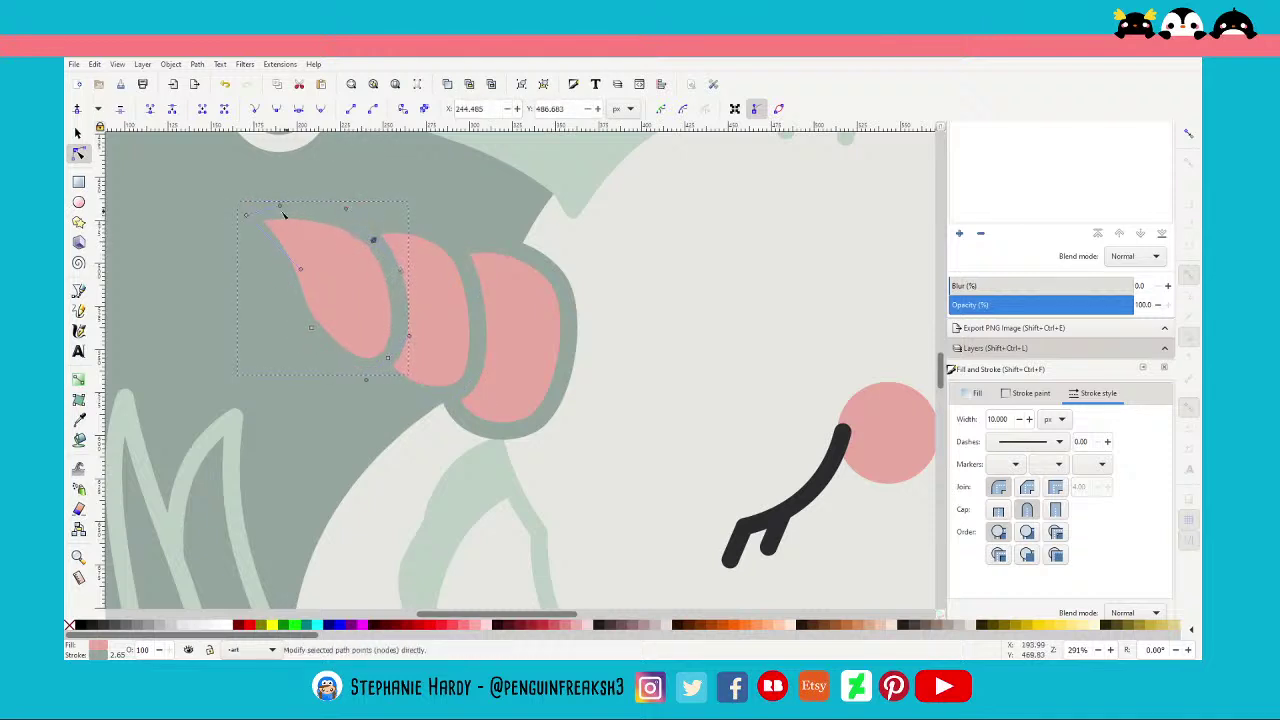
mouse_move(246, 214)
left_mouse_down()
mouse_move(242, 224)
mouse_move(278, 214)
mouse_move(297, 306)
left_mouse_up()
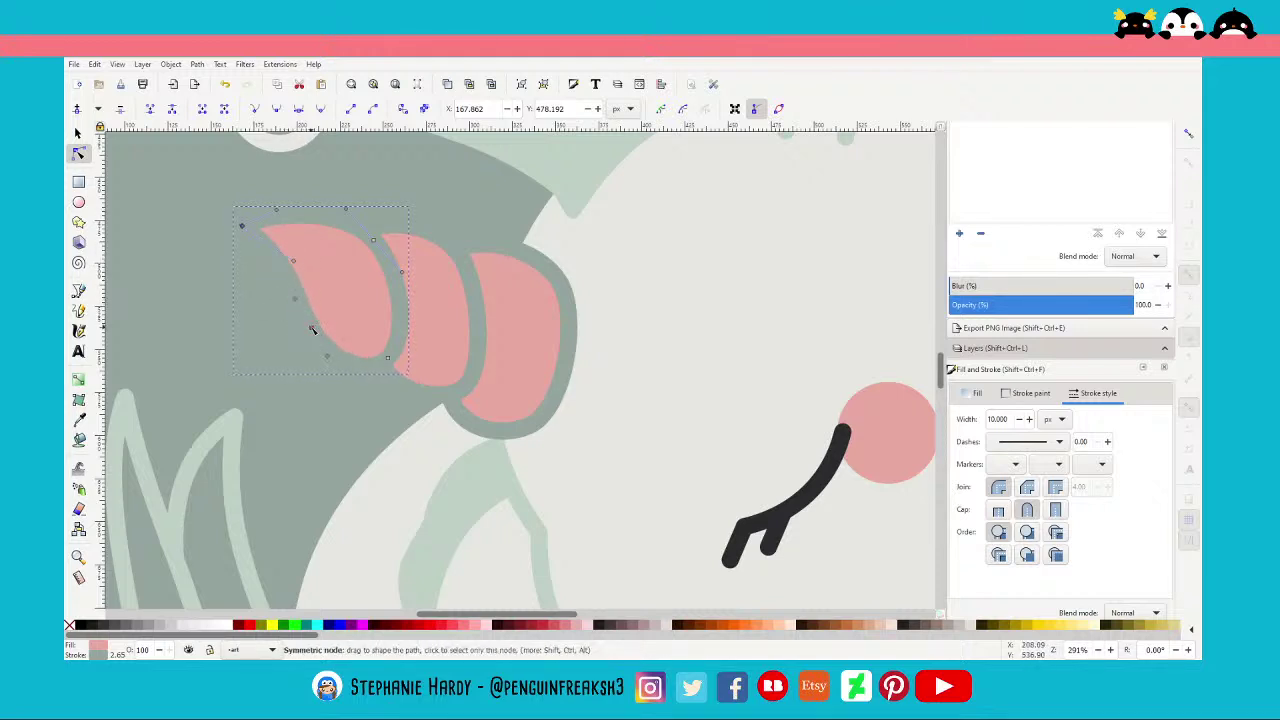
double_click(303, 331)
left_click_drag(319, 362, 320, 372)
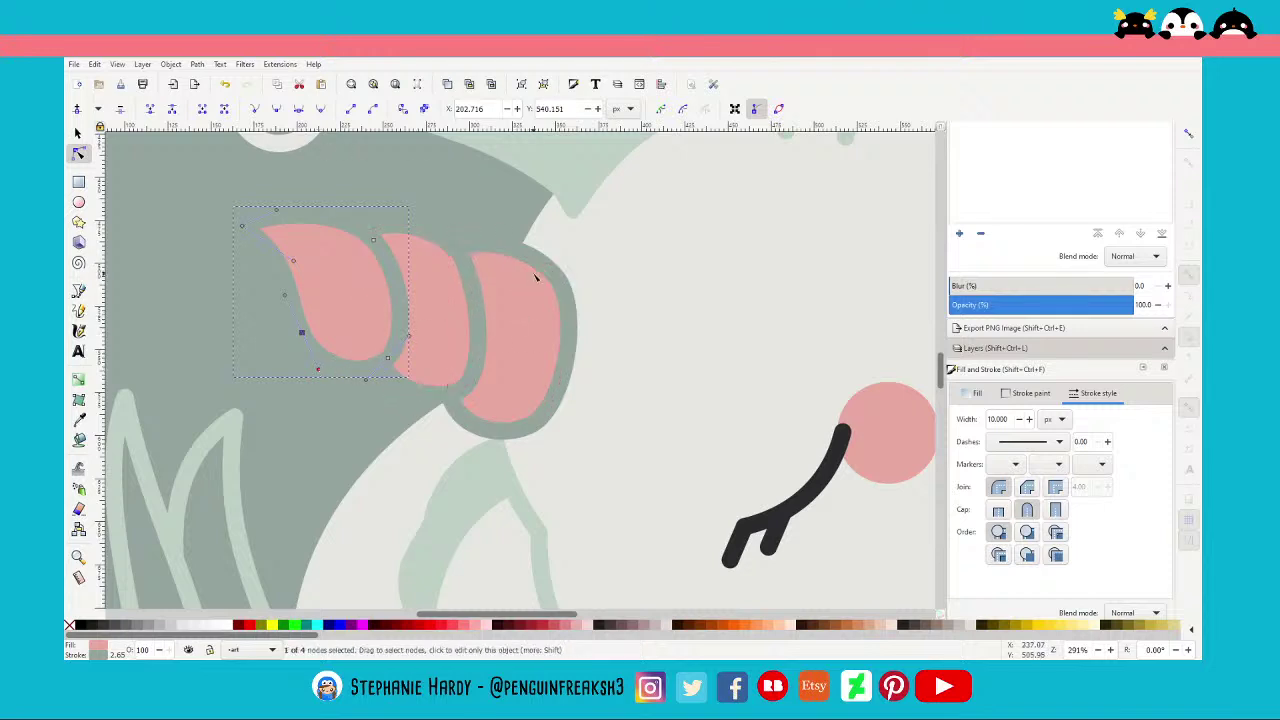
Adjust the right horn segment's bottom, lower-left point and lower-right curve
left_click(540, 428)
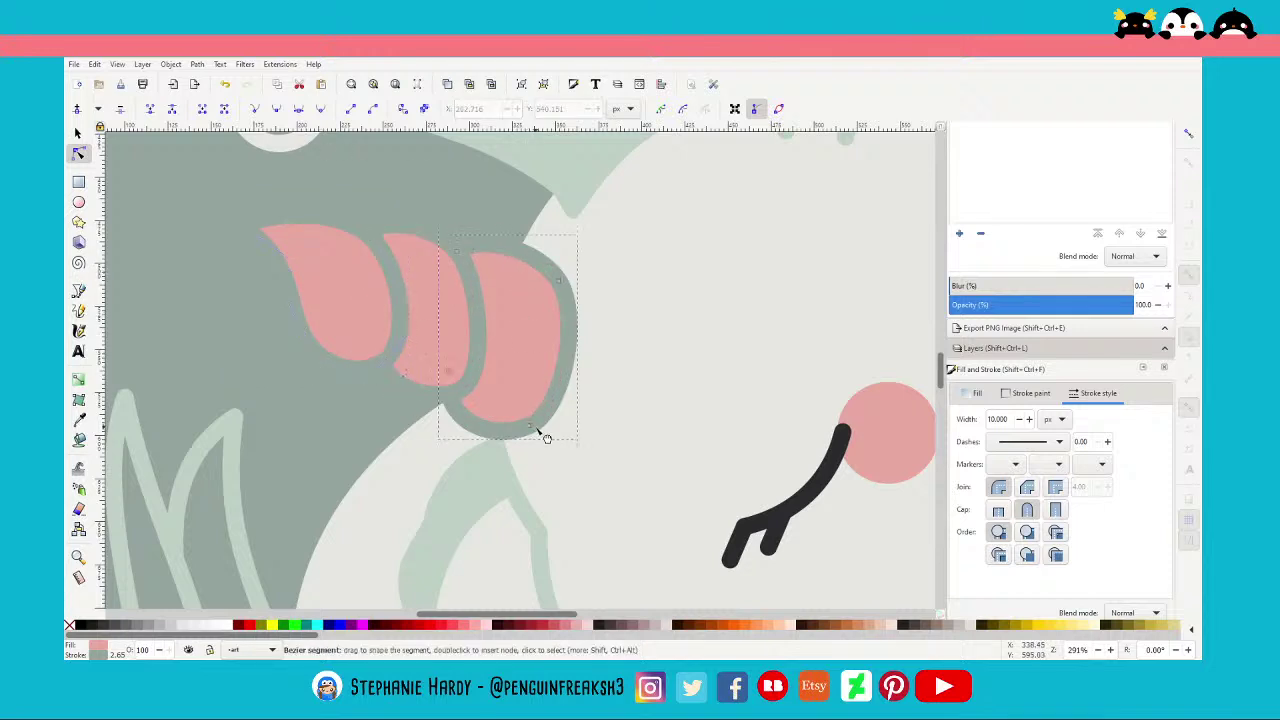
left_click_drag(528, 423, 537, 420)
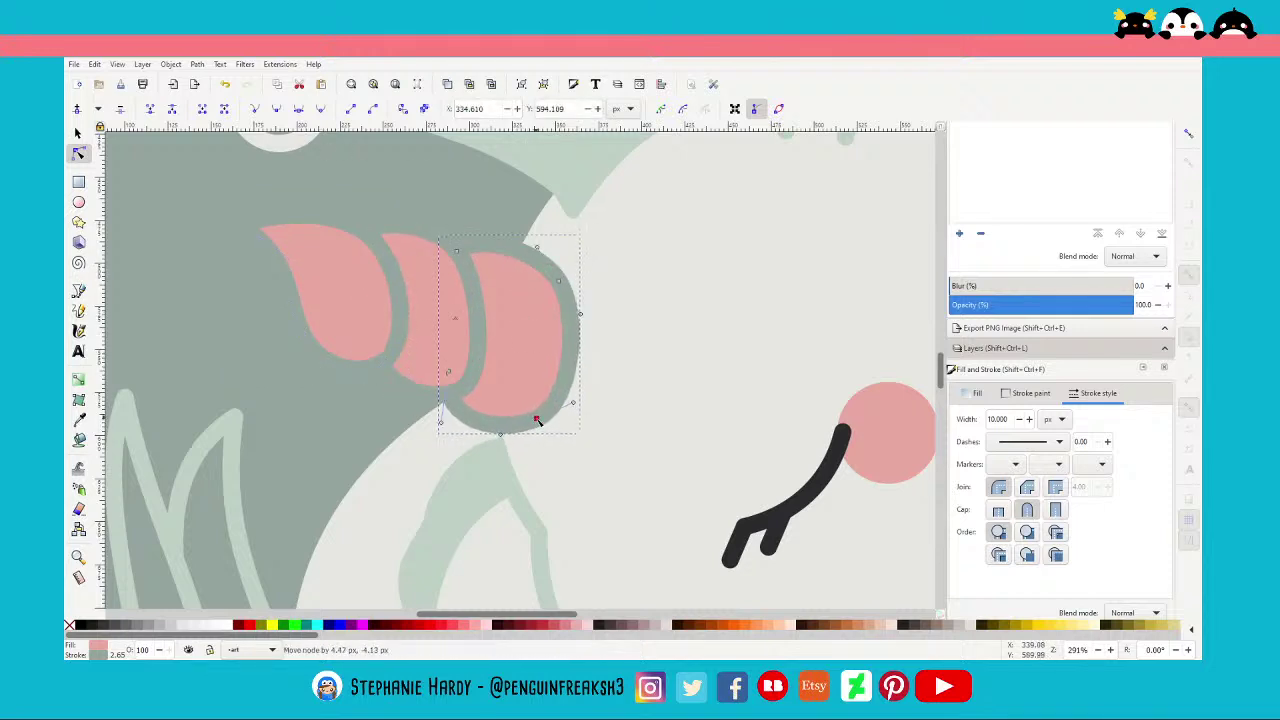
left_click_drag(449, 372, 452, 364)
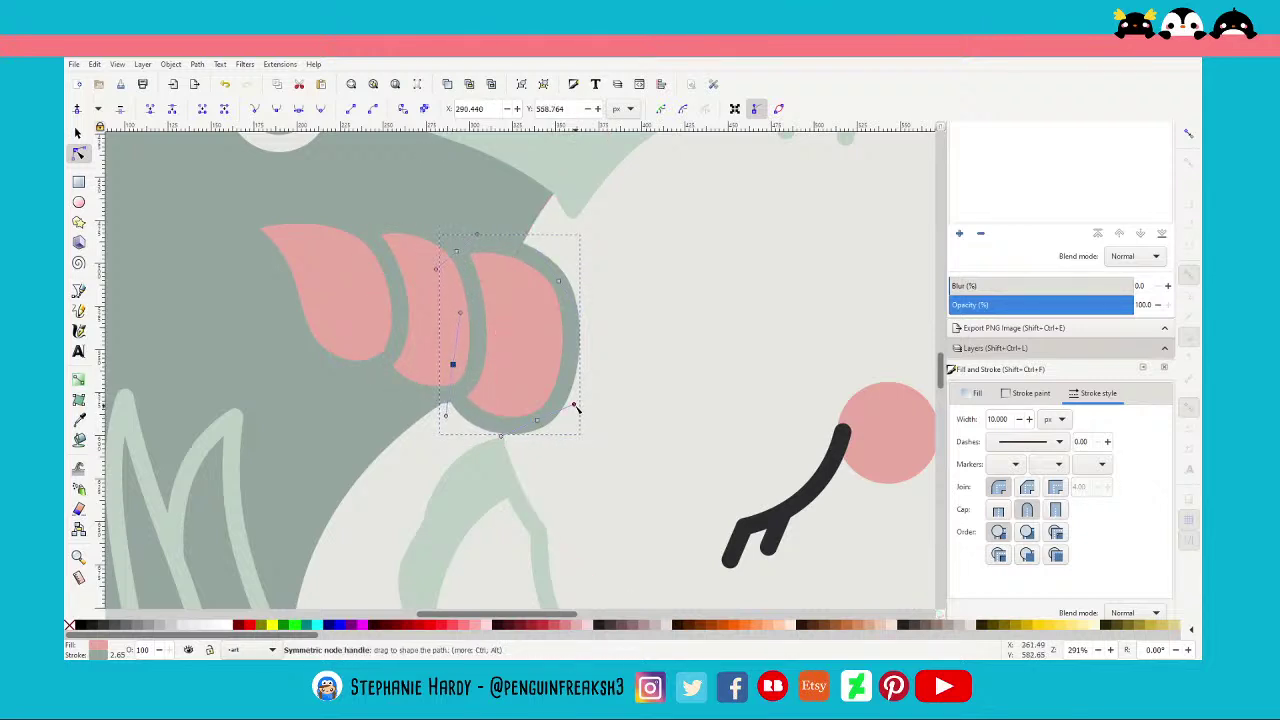
left_click_drag(573, 405, 539, 425)
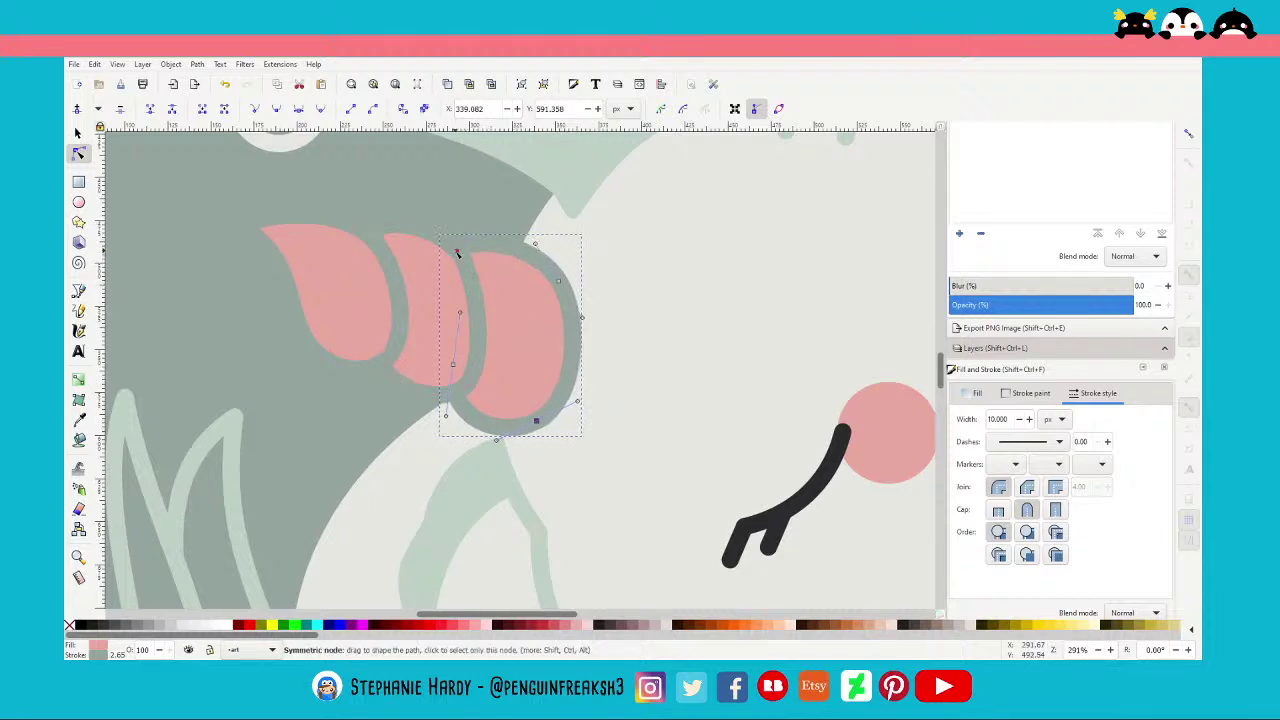
left_click_drag(455, 252, 460, 253)
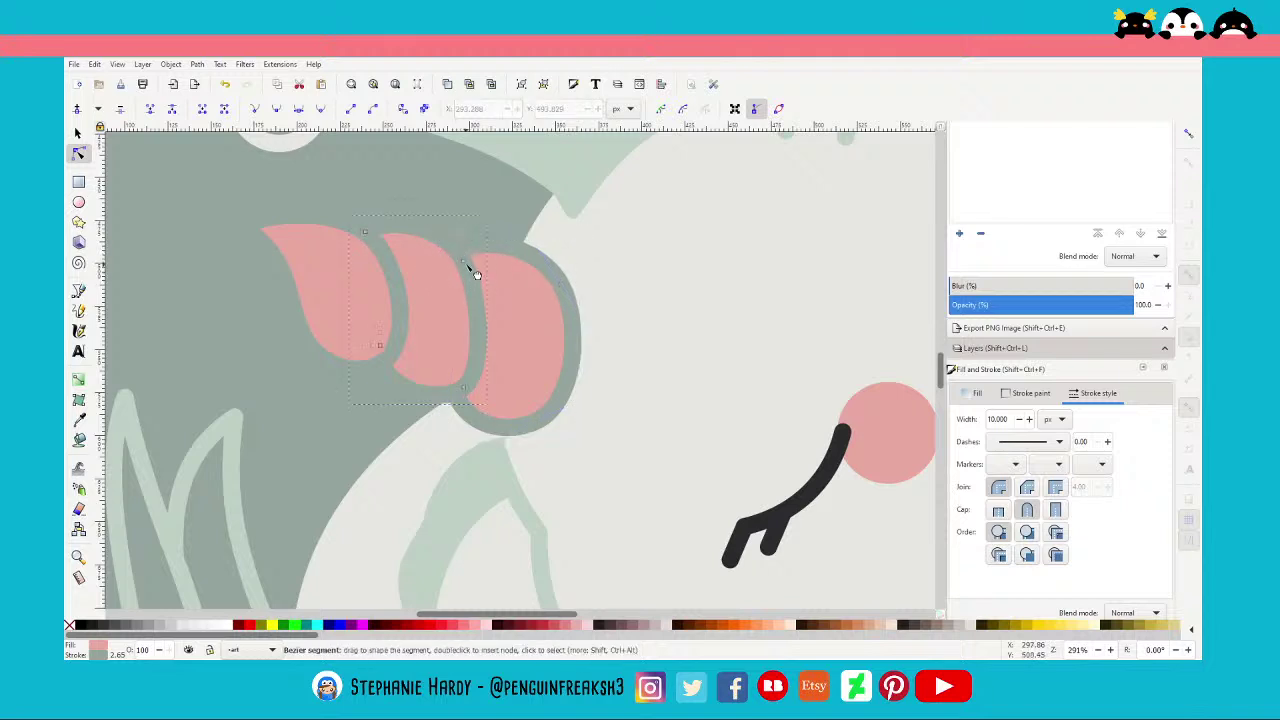
Fine-tune the middle segment's curve and the left segment's tip and upper curve
left_click(466, 261)
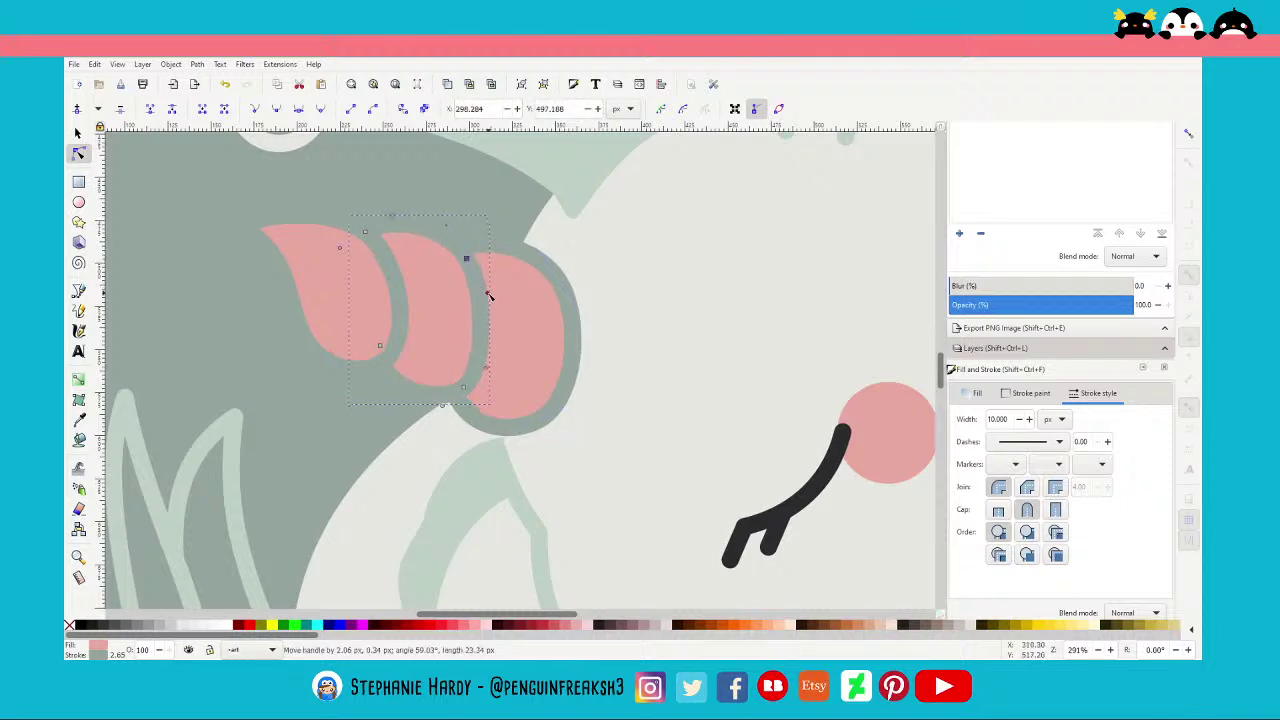
left_click_drag(490, 366, 492, 368)
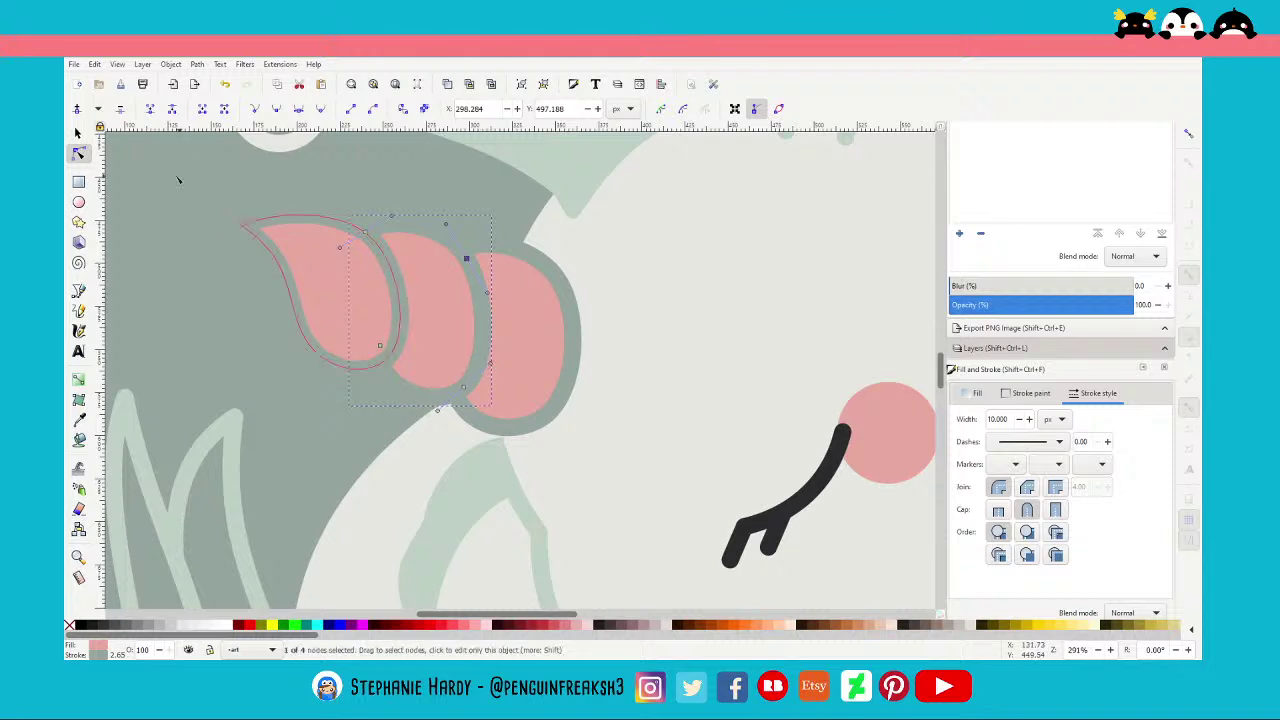
left_click(288, 248)
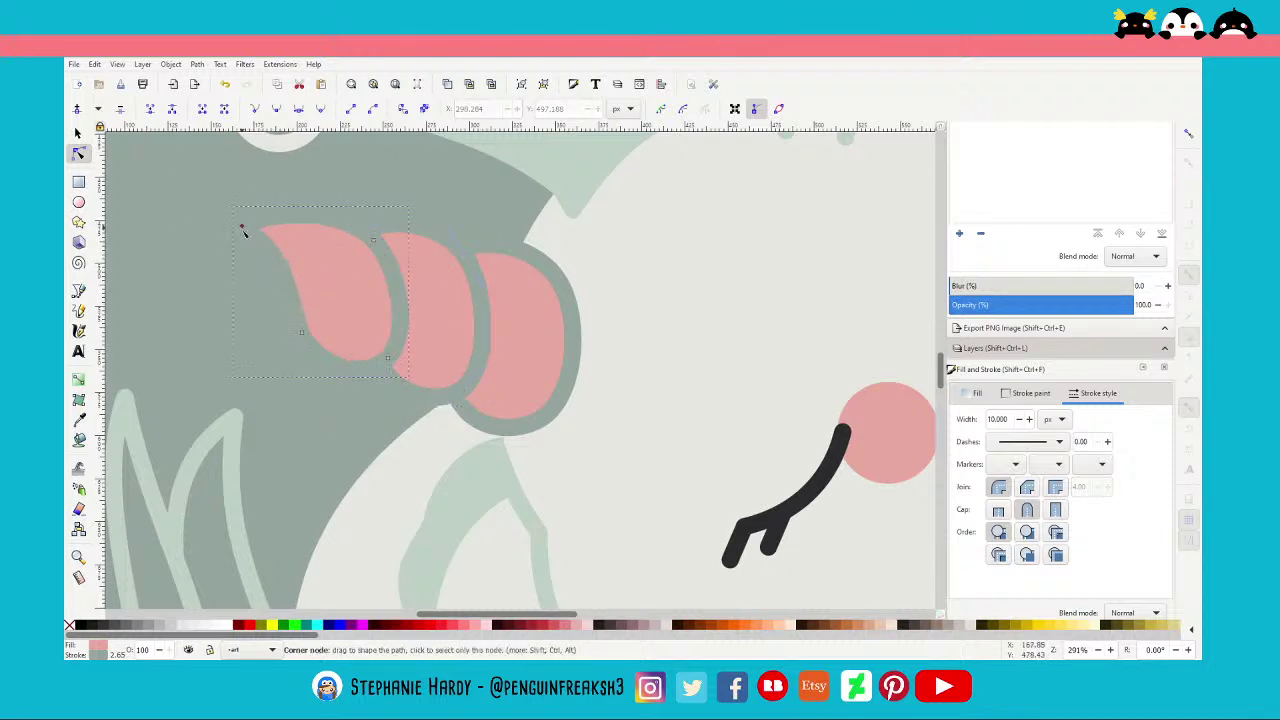
left_click_drag(241, 226, 242, 237)
left_click_drag(296, 274, 282, 212)
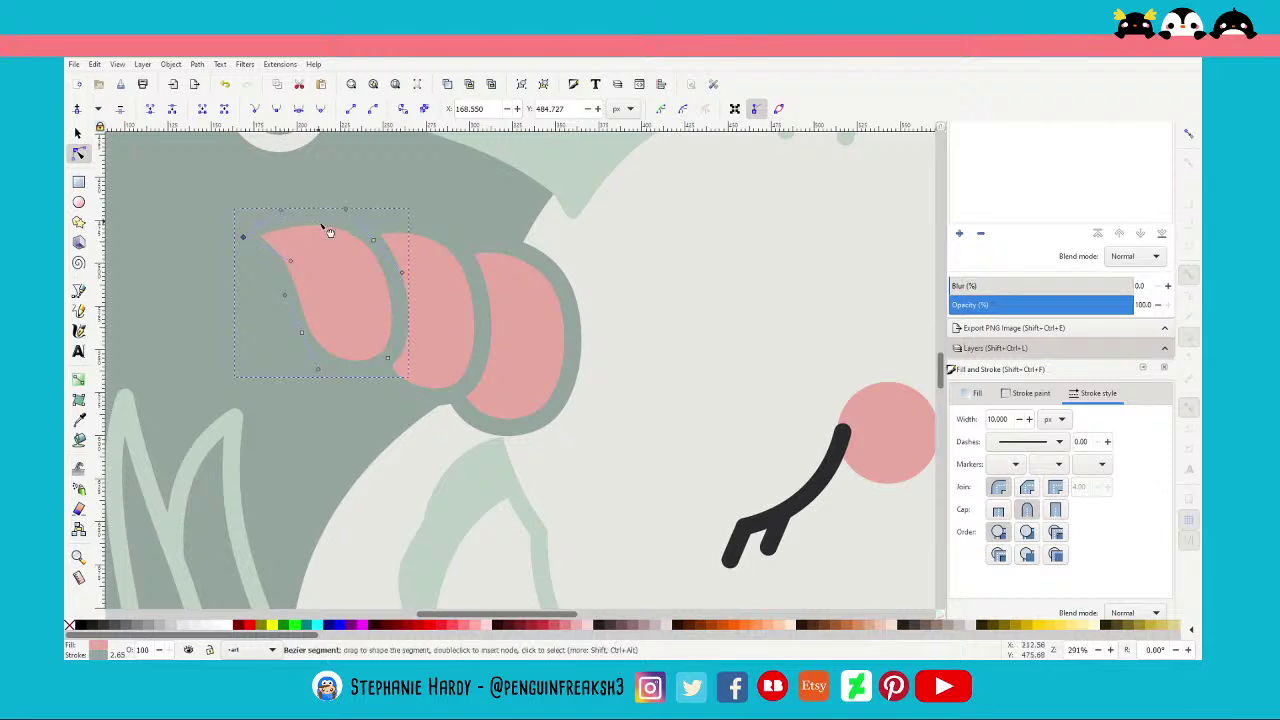
left_click(78, 133)
left_click(398, 412)
Set the pink horn's stroke paint to none so it has no outline
scroll(398, 412, "down", 1, "ctrl")
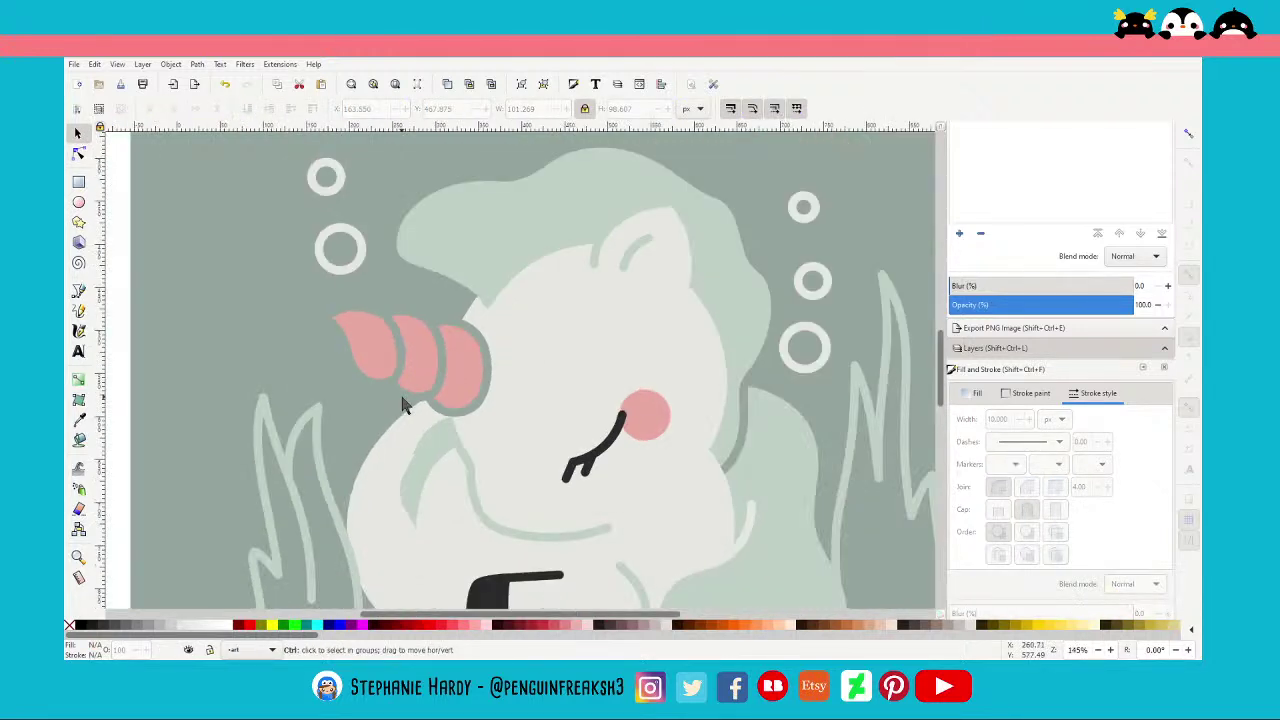
scroll(364, 379, "down", 2, "ctrl")
scroll(420, 376, "down", 1)
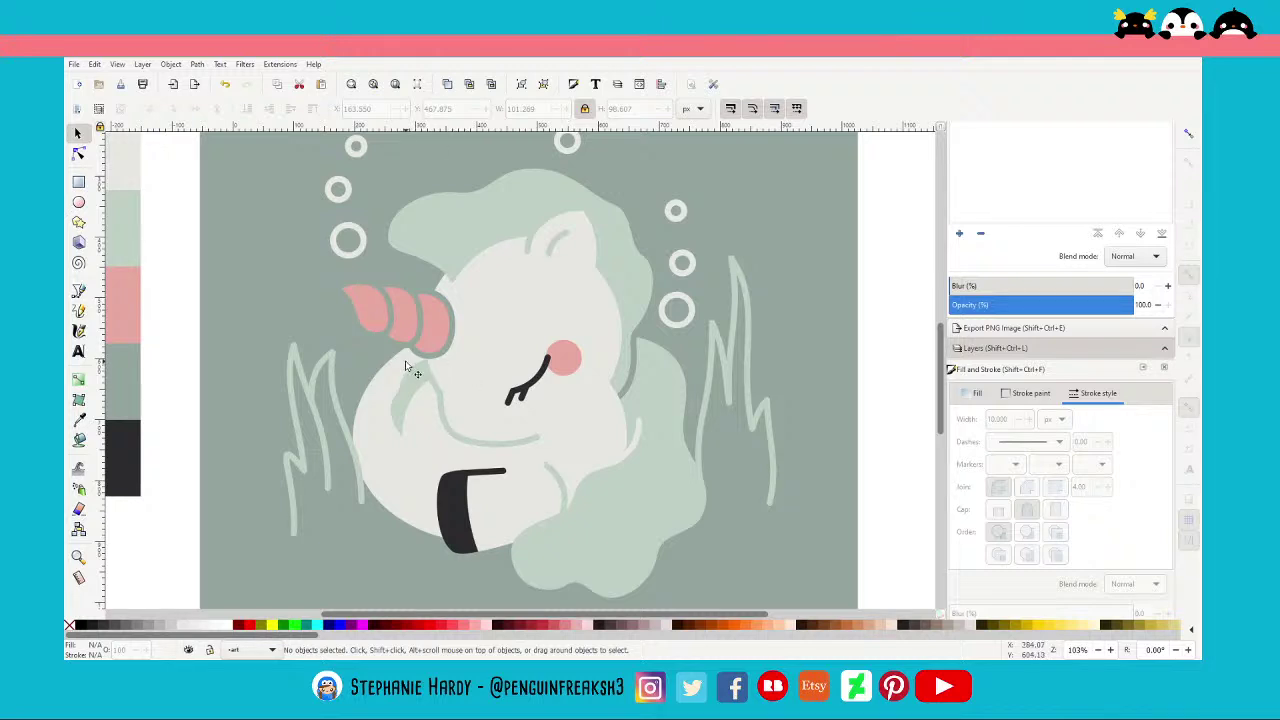
scroll(351, 348, "down", 1, "ctrl")
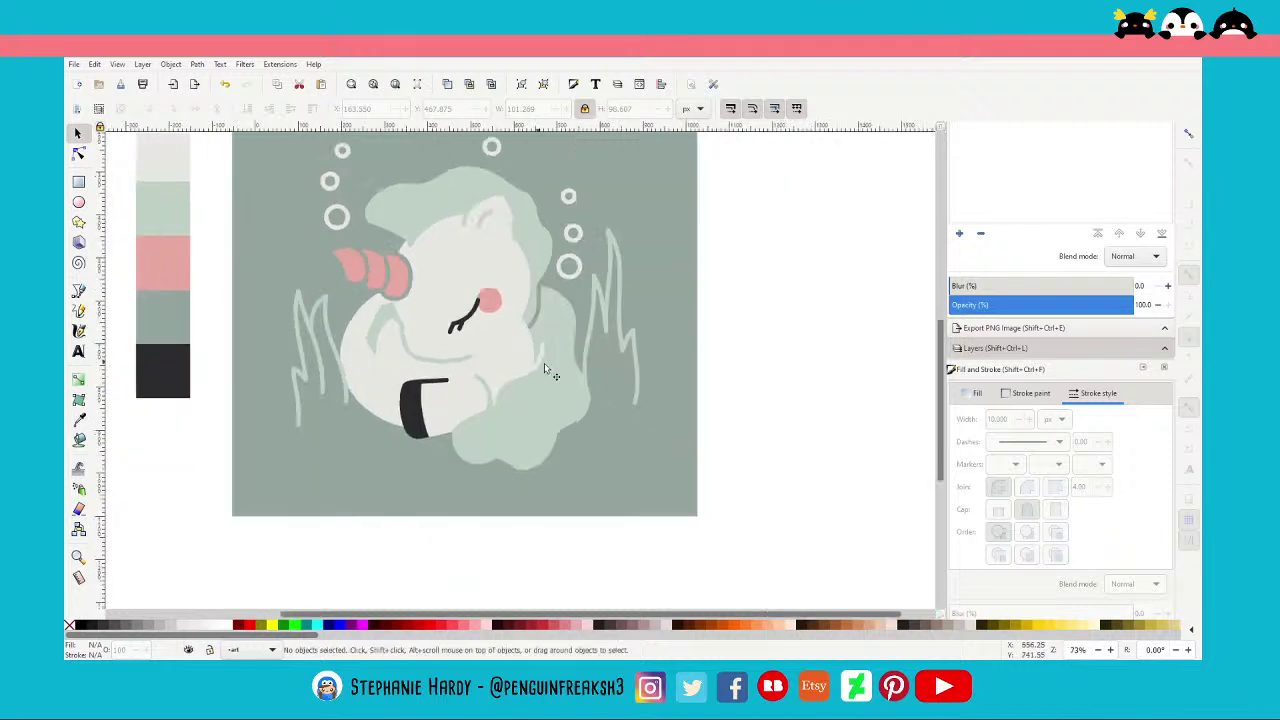
scroll(606, 376, "up", 1)
scroll(606, 377, "up", 1)
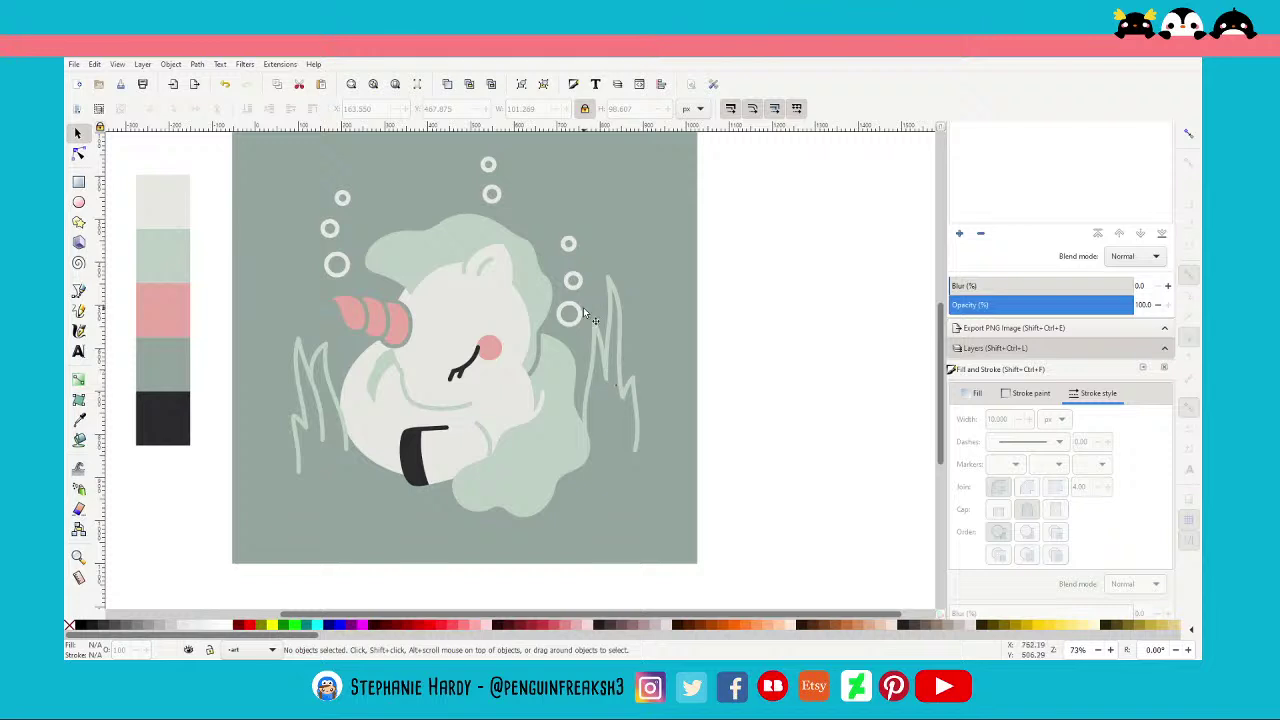
left_click(409, 343)
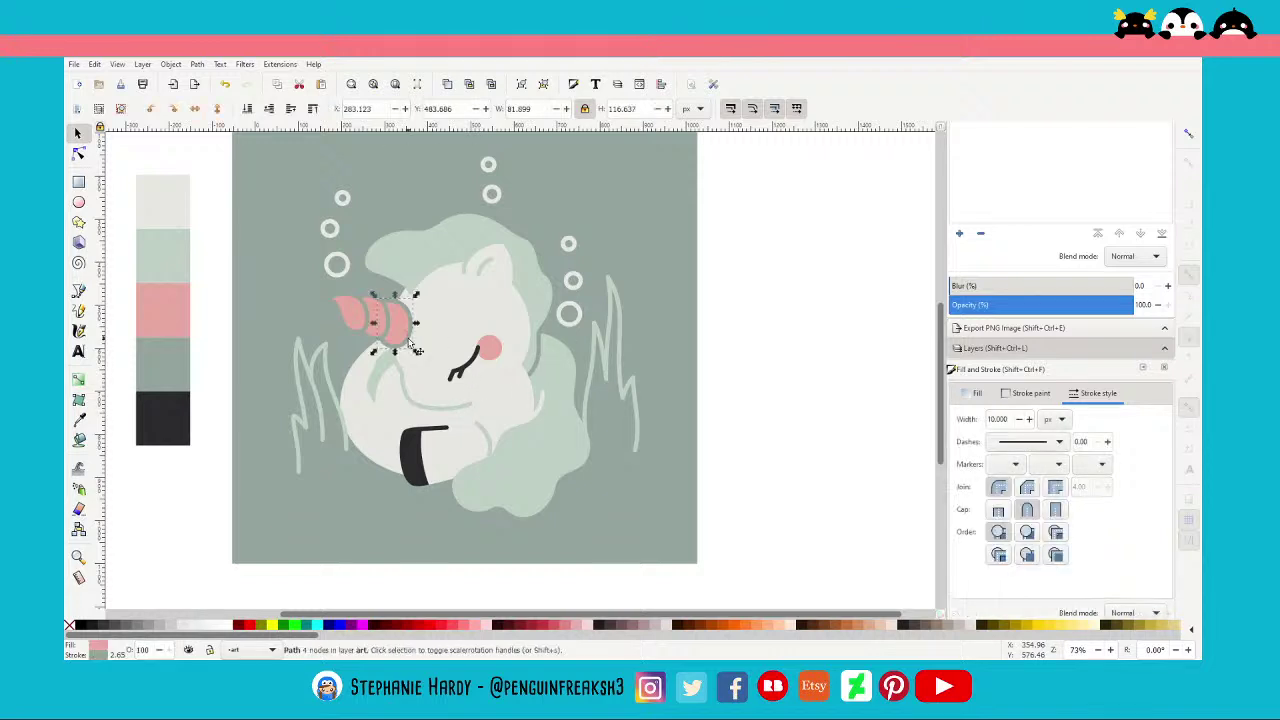
left_click(1026, 392)
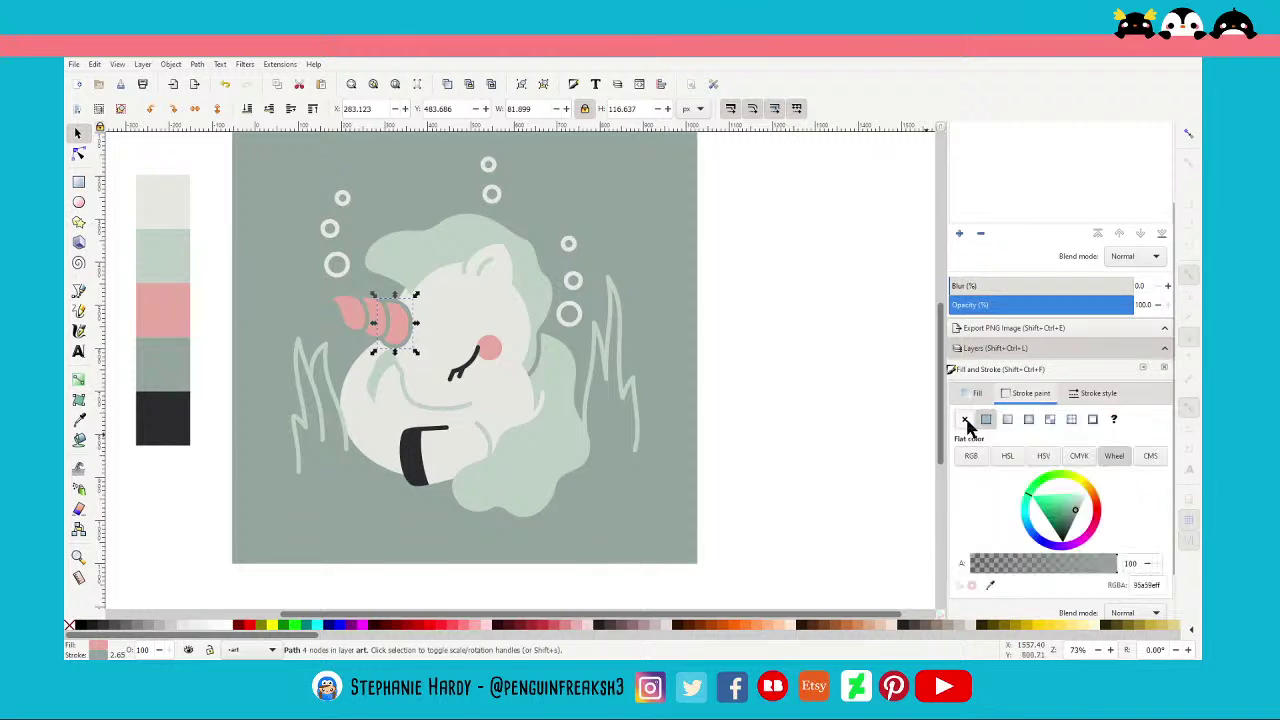
left_click(965, 420)
left_click(832, 423)
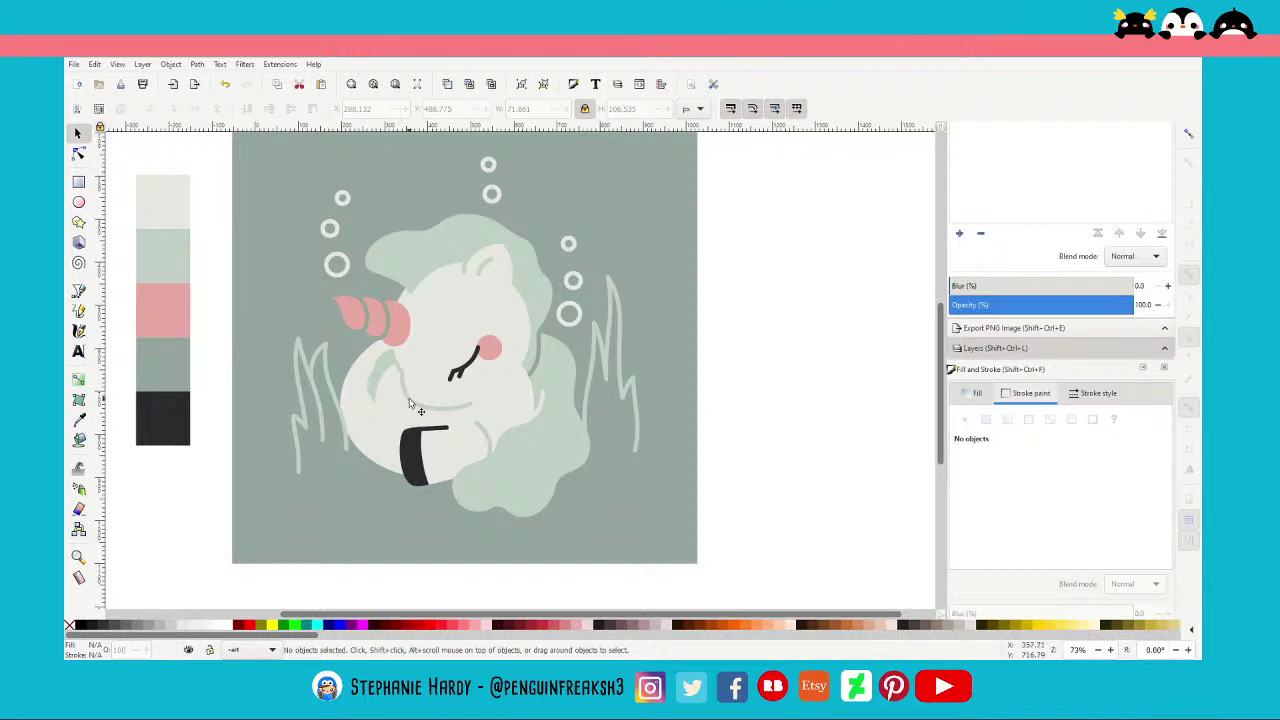
Rubber-band select the objects around the horn, then clear the selection
scroll(405, 325, "up", 2, "ctrl")
mouse_move(219, 253)
left_mouse_down()
mouse_move(423, 378)
mouse_move(400, 356)
left_mouse_up()
key("Escape")
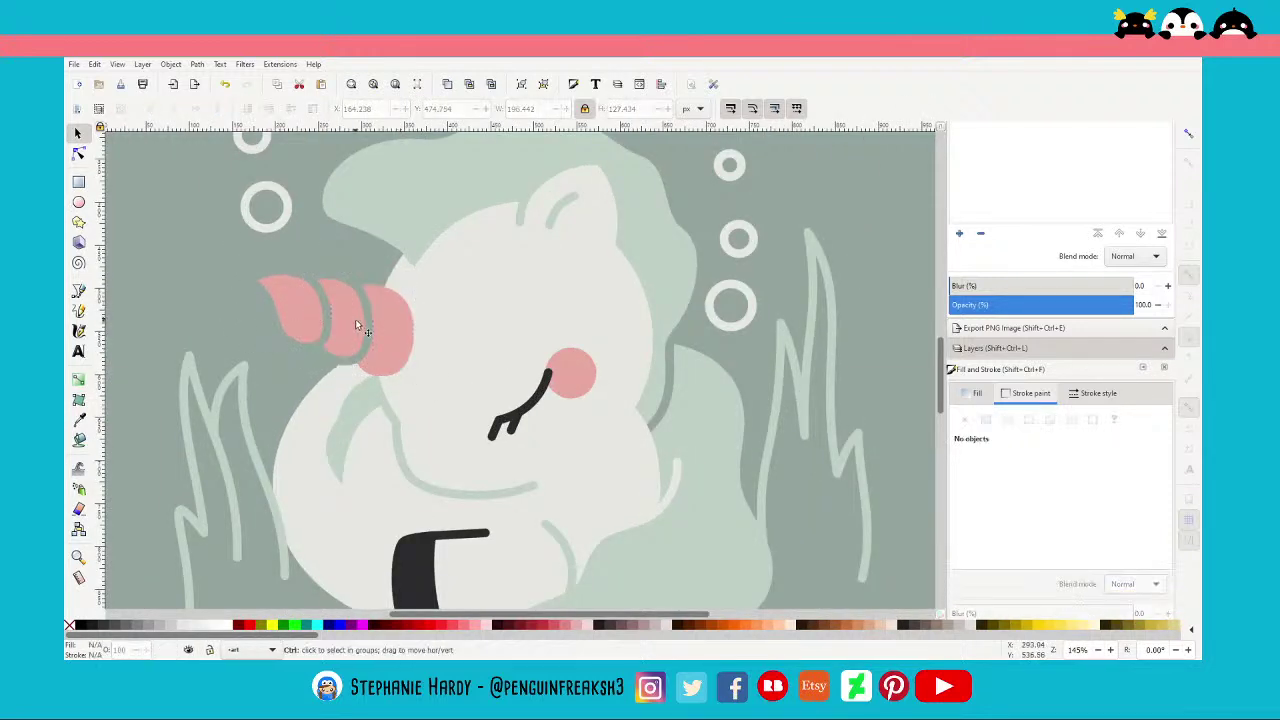
scroll(357, 323, "down", 1, "ctrl")
scroll(357, 323, "down", 1, "ctrl")
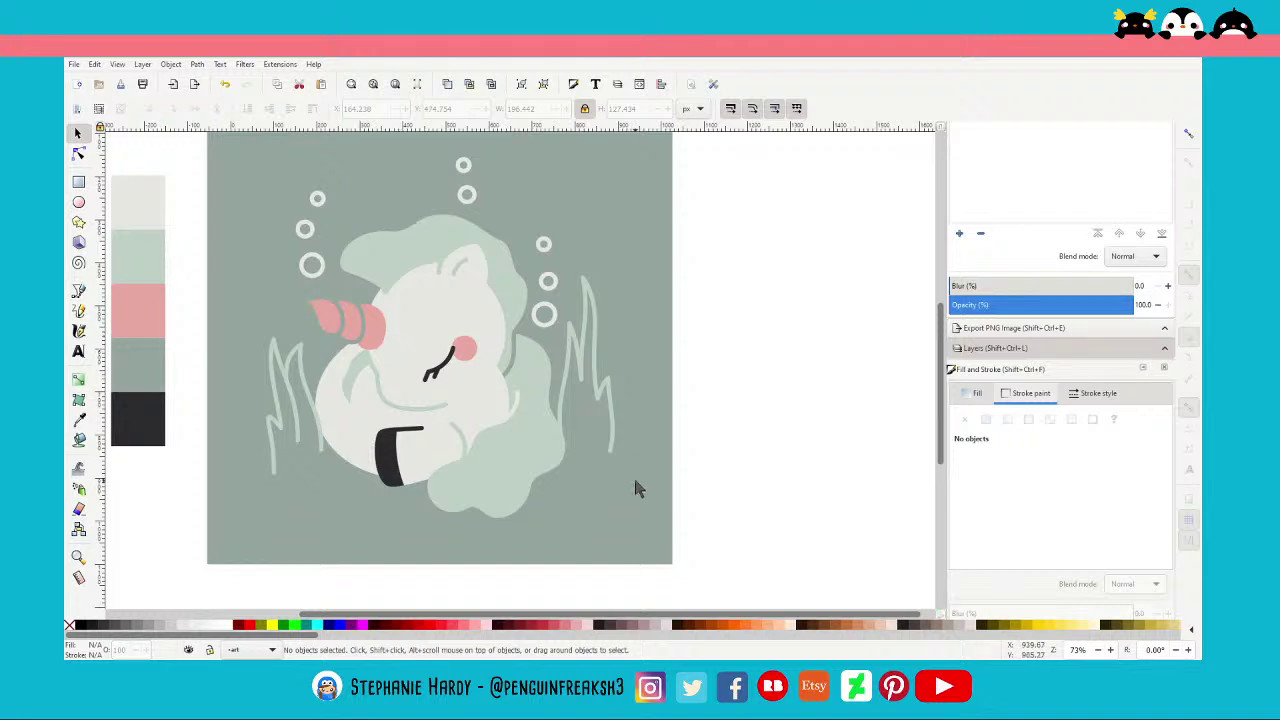
Give a pink horn stripe a flat-colour stroke, then undo and redo the change
left_click(368, 325)
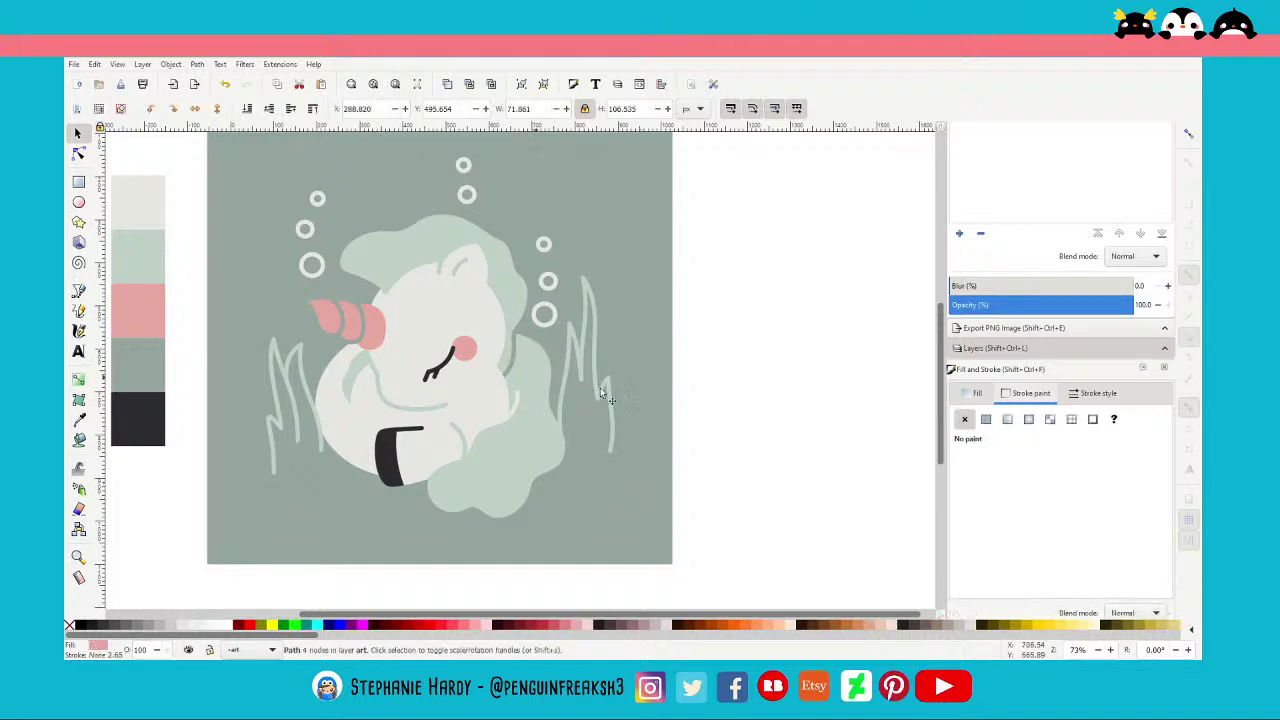
left_click(987, 419)
left_click(815, 428)
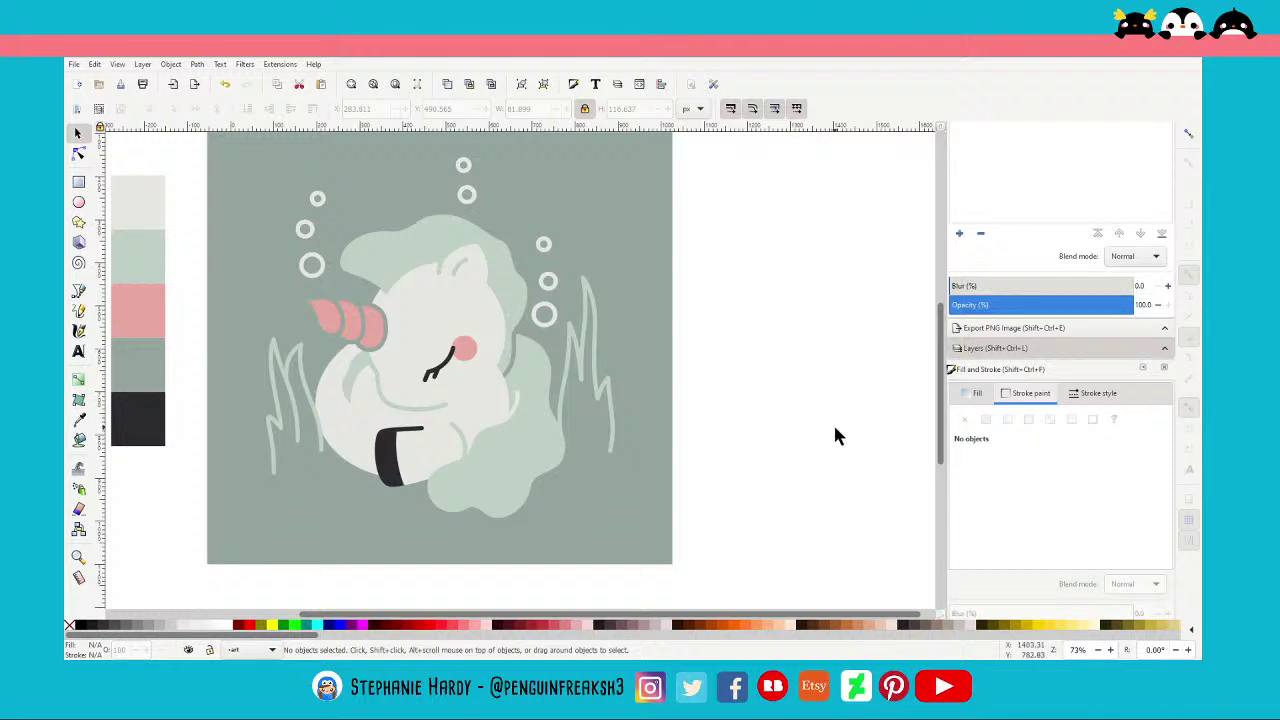
key("ctrl+z")
key("ctrl+z")
key("ctrl+shift+z")
scroll(753, 446, "up", 1)
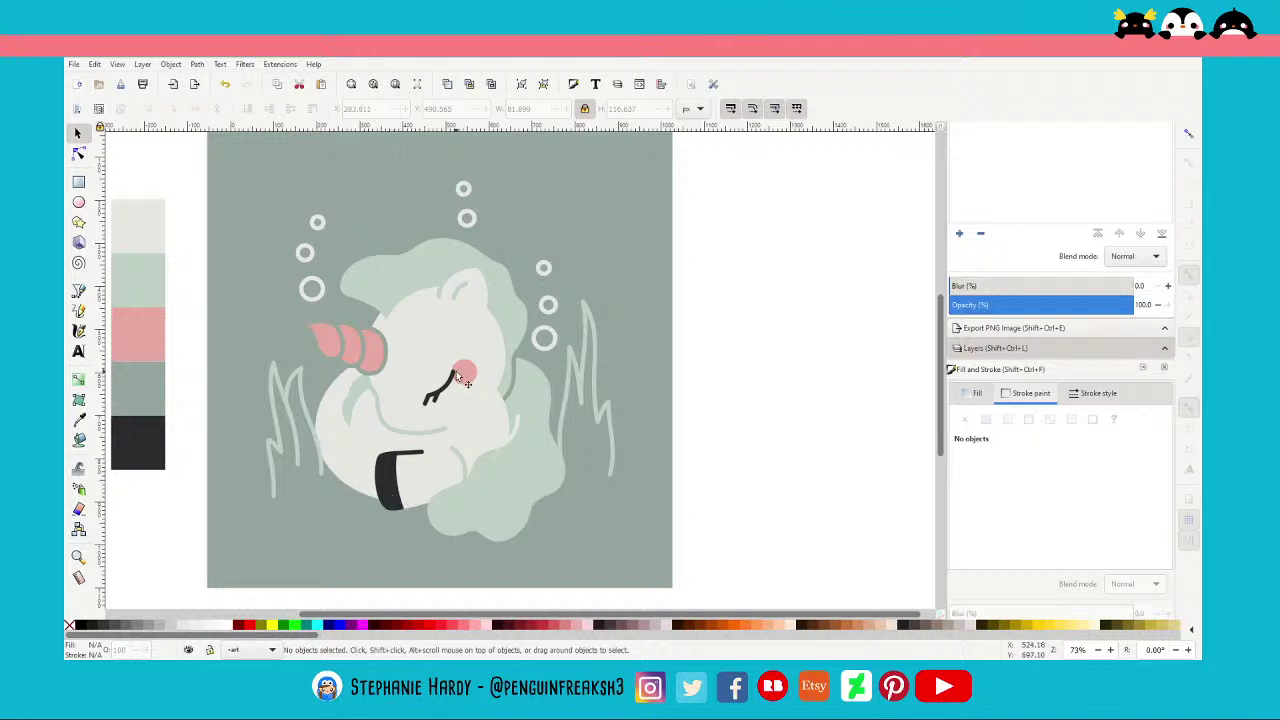
Recolour the black cuff's fill and its stitch stroke with the sampled light body colour
left_click(395, 488)
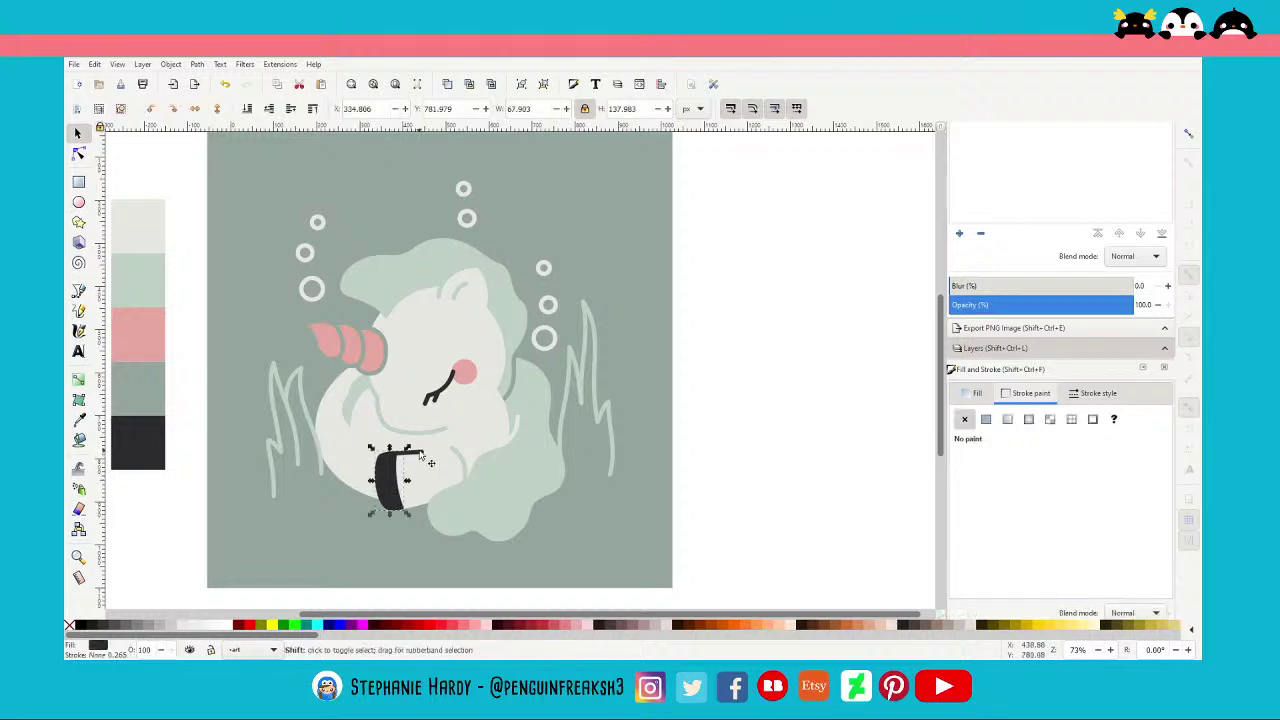
left_click(975, 393)
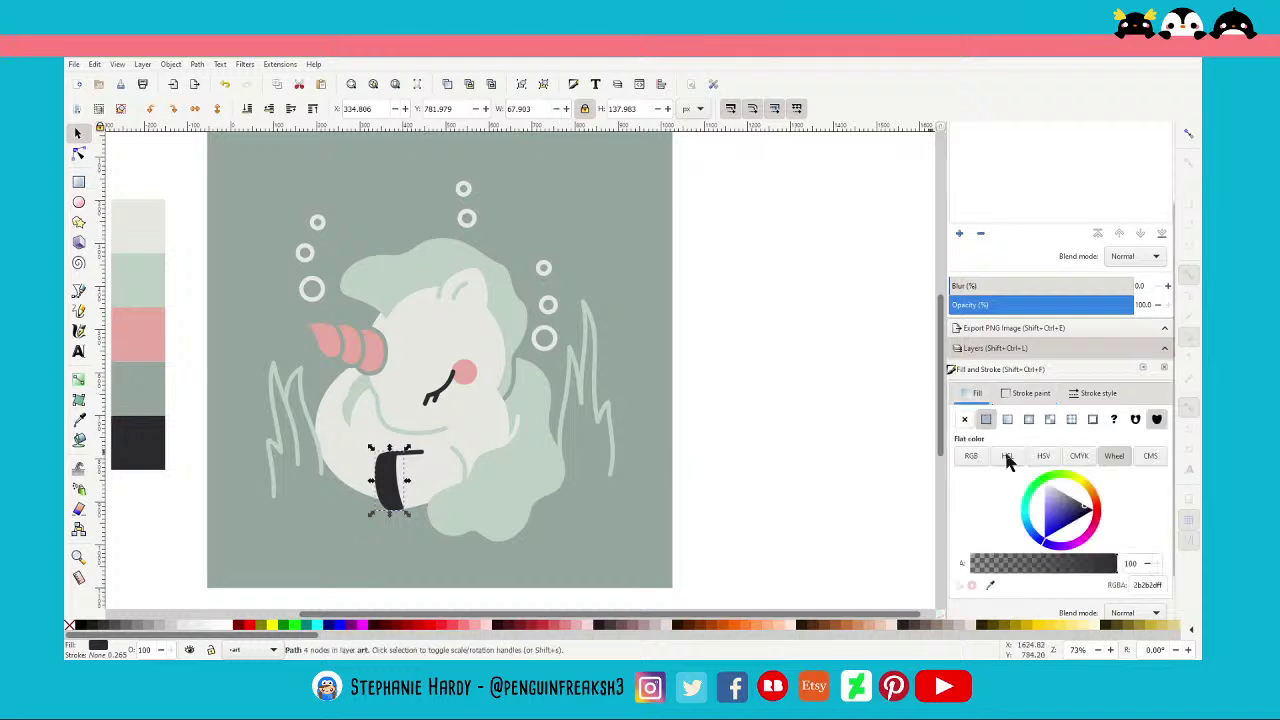
left_click(990, 585)
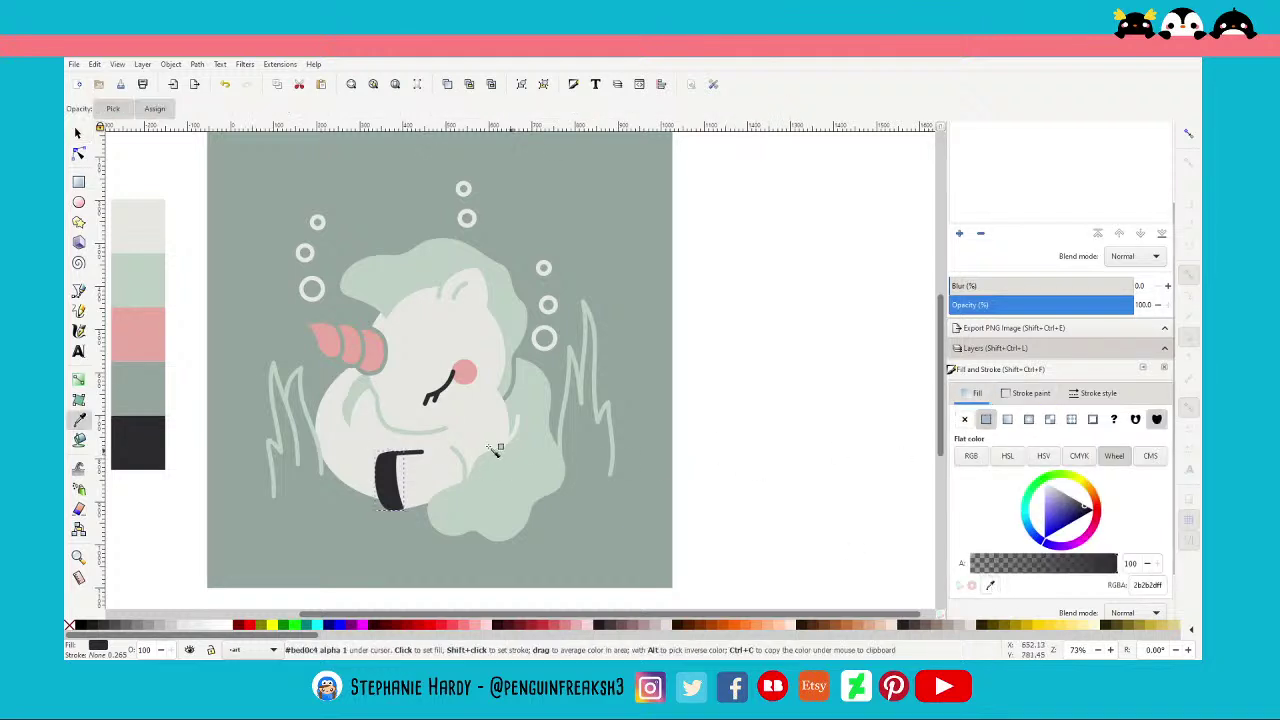
left_click(469, 498)
left_click(425, 455)
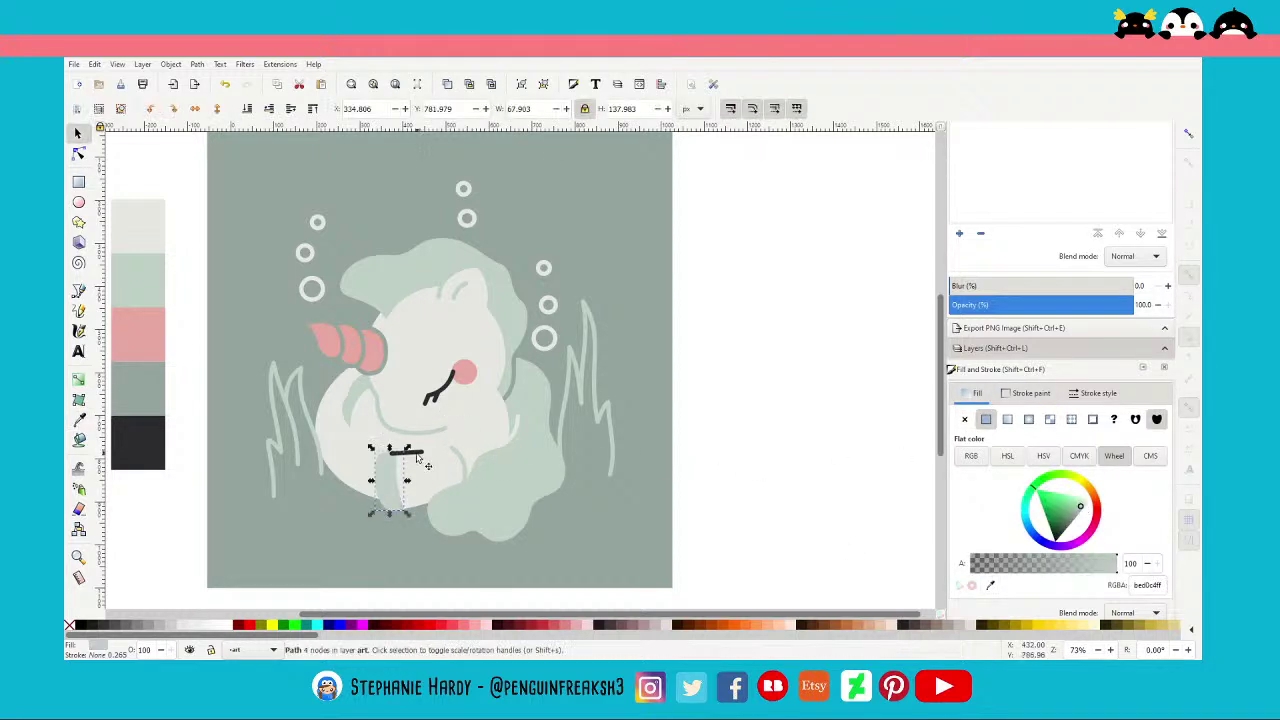
left_click(1025, 393)
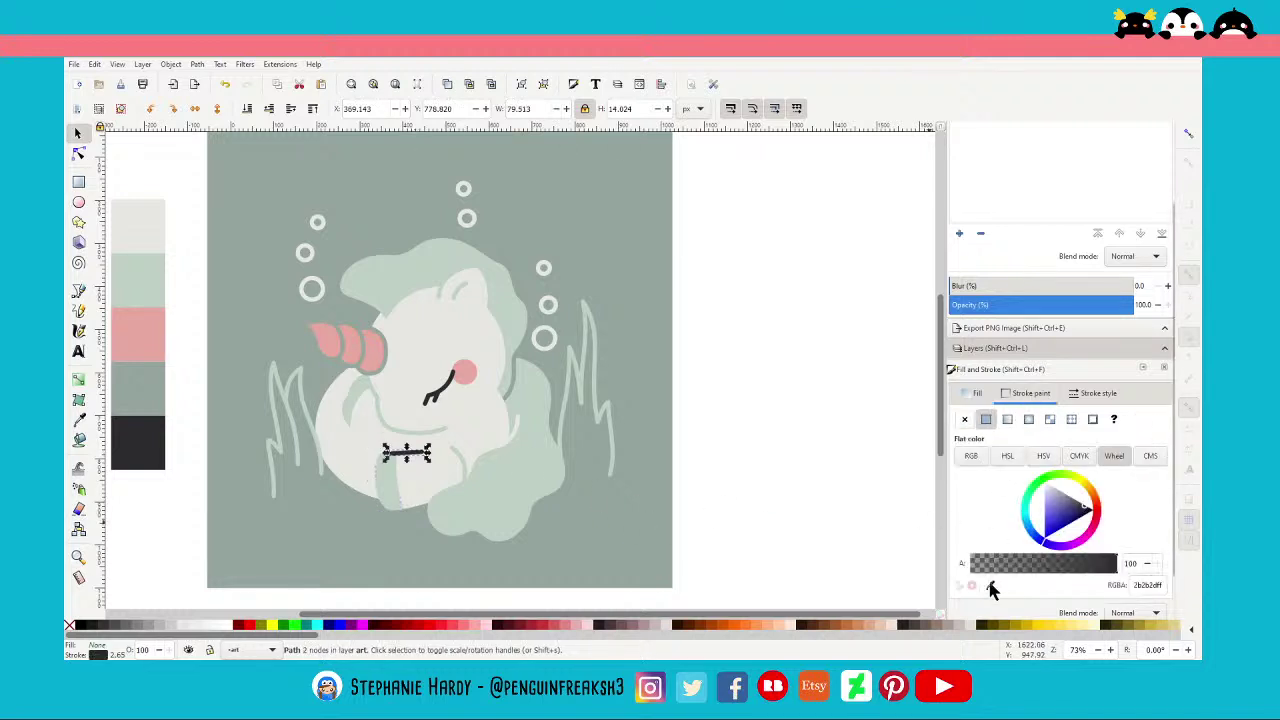
left_click(990, 585)
left_click(511, 497)
Stretch the closed eye line slightly taller and colour it with a sampled grey
left_click(435, 388)
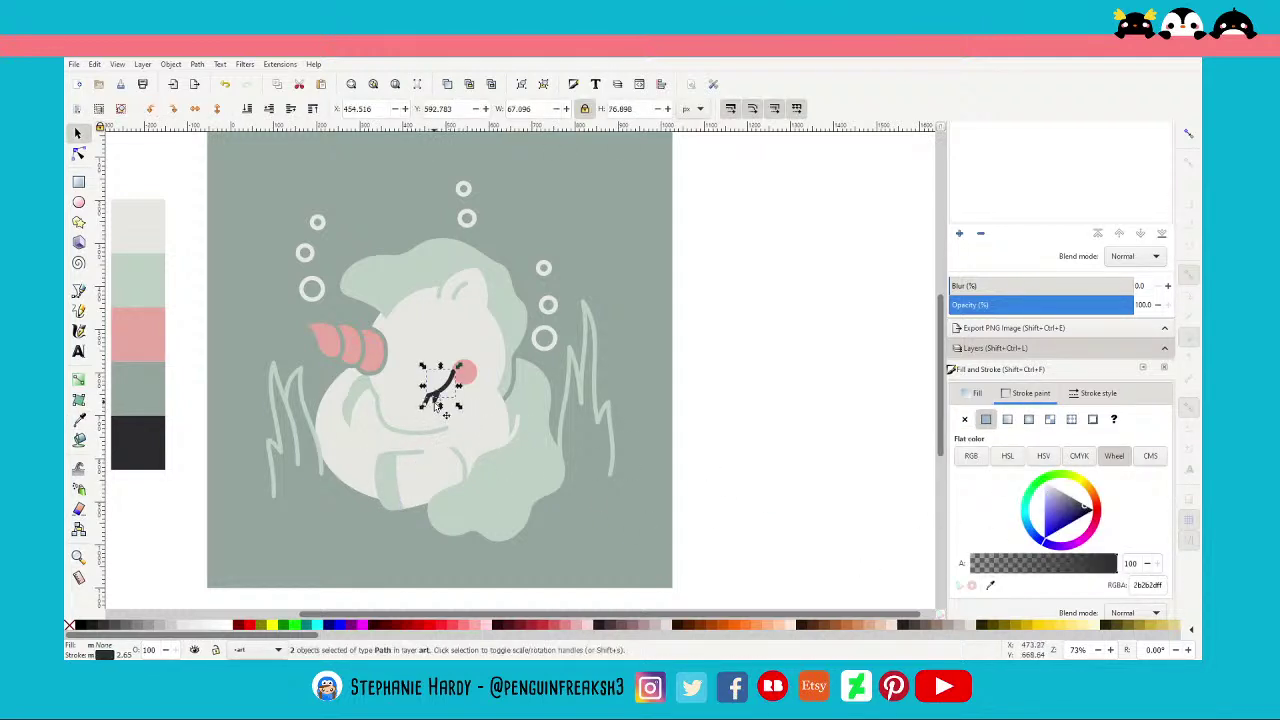
left_click_drag(423, 401, 419, 412)
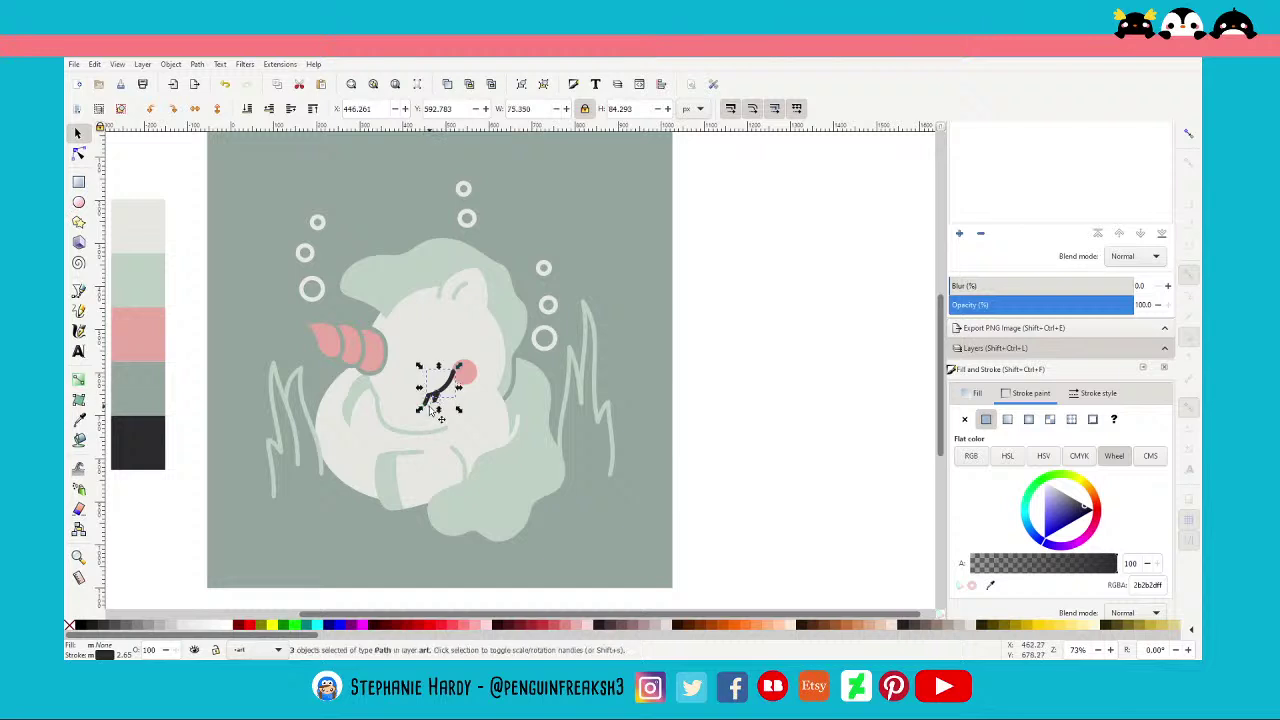
left_click(990, 585)
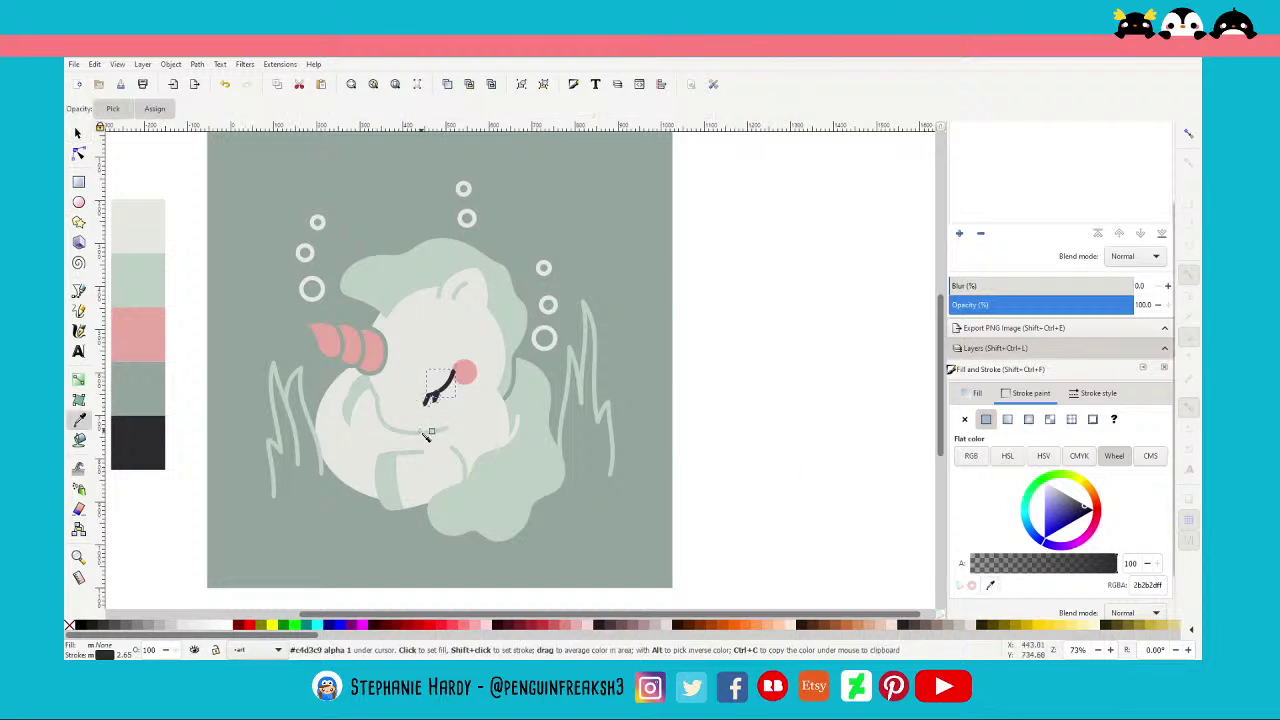
left_click(660, 434, "shift")
key("s")
left_click(782, 379)
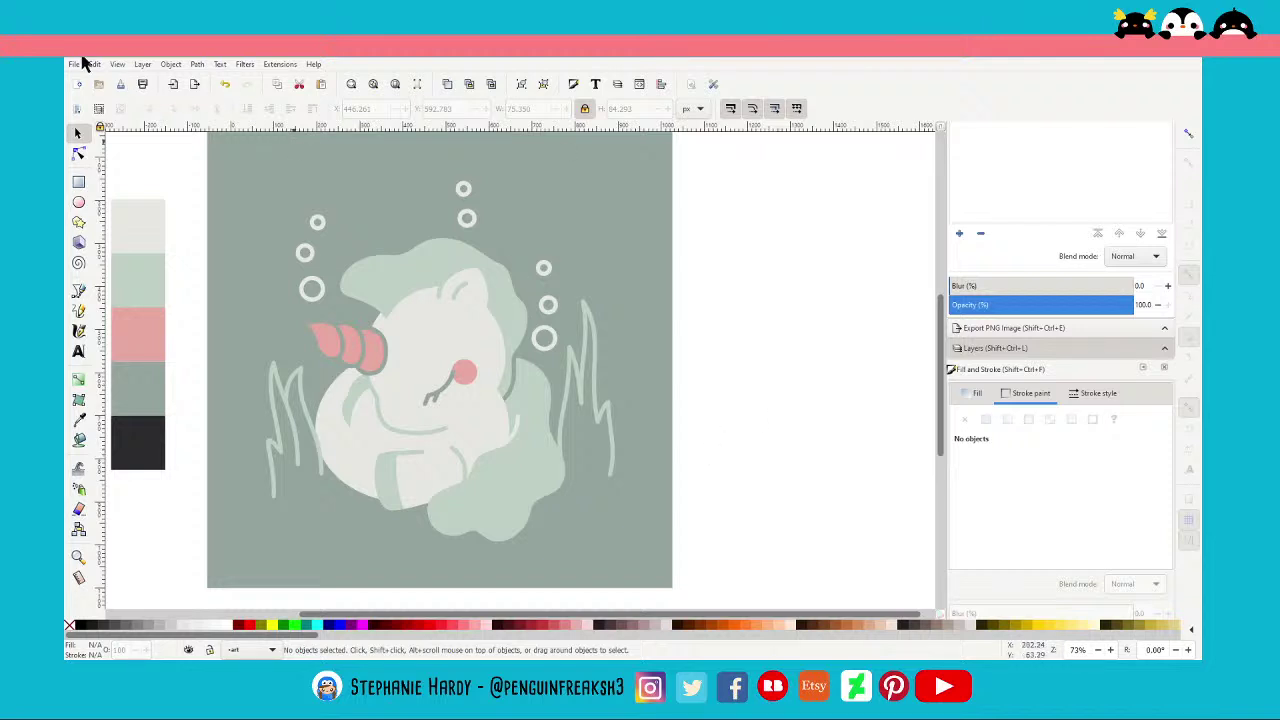
Save the drawing and zoom in on the unicorn's eye area
key("ctrl+s")
scroll(771, 490, "up", 1)
scroll(771, 489, "down", 1)
scroll(410, 443, "up", 1)
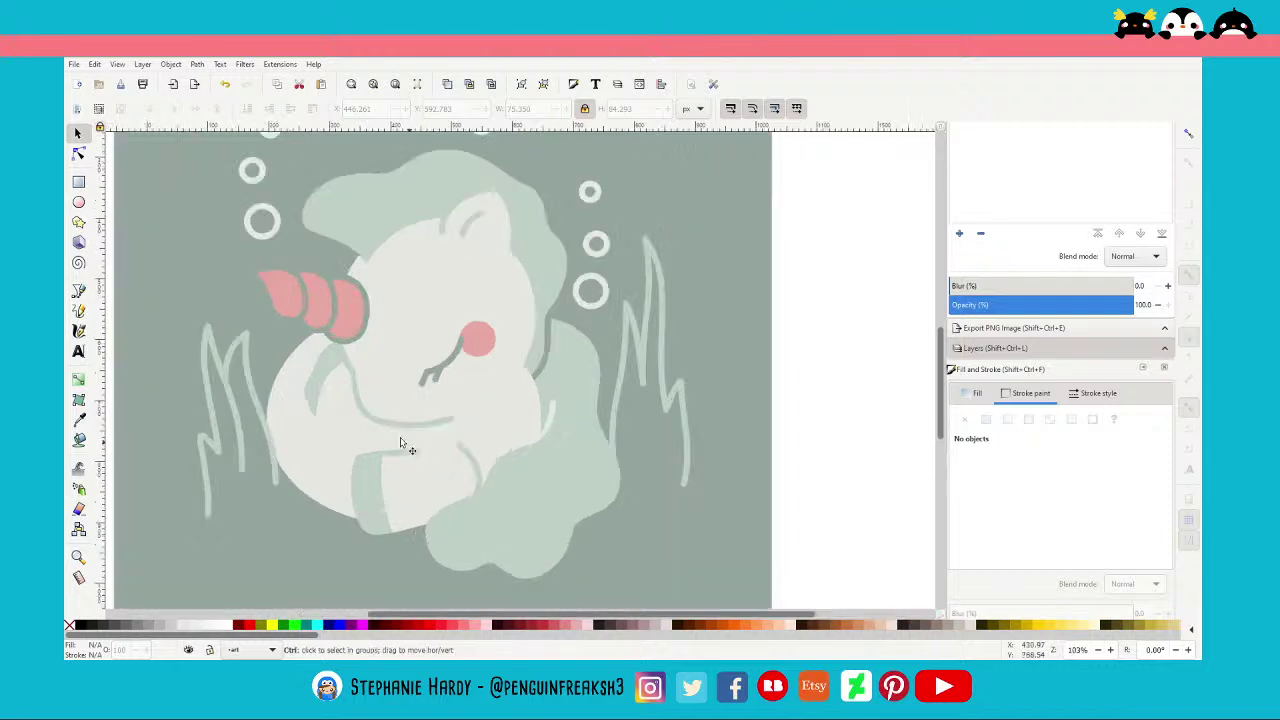
scroll(410, 443, "up", 2)
Nudge one node handle so the curved line under the eye bends more smoothly
left_click(78, 153)
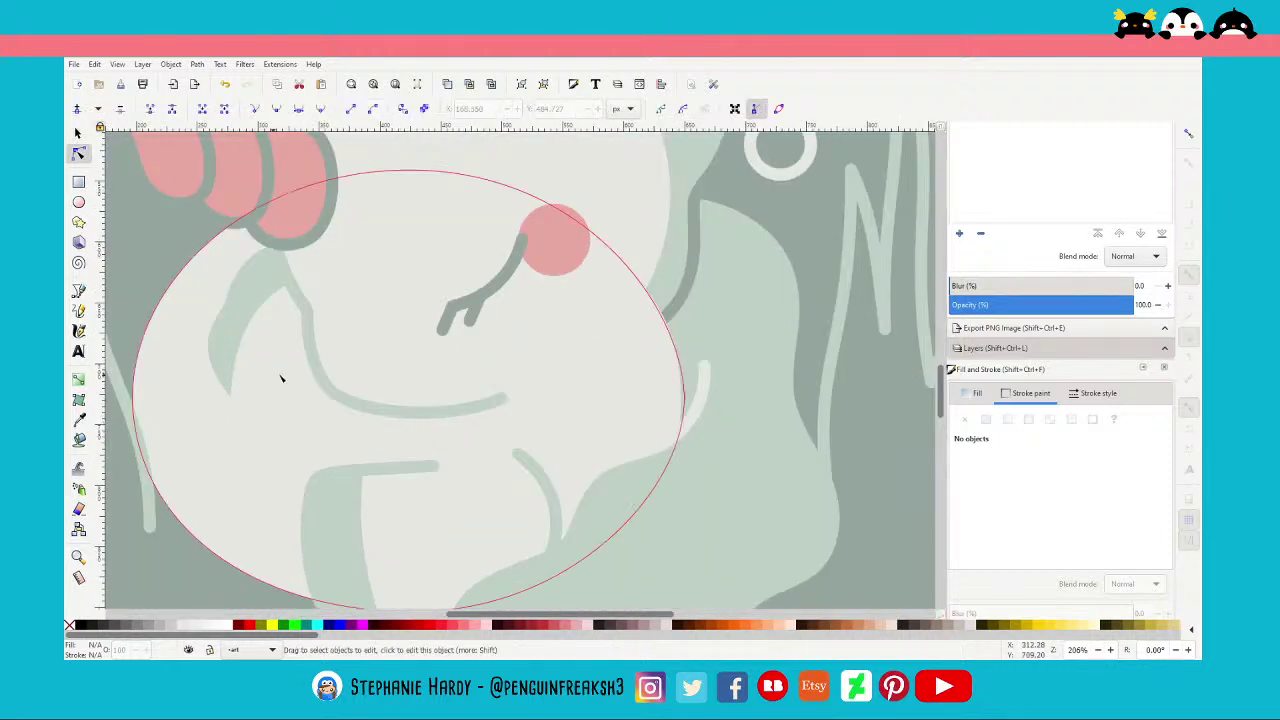
left_click(340, 401)
left_click_drag(355, 414, 358, 422)
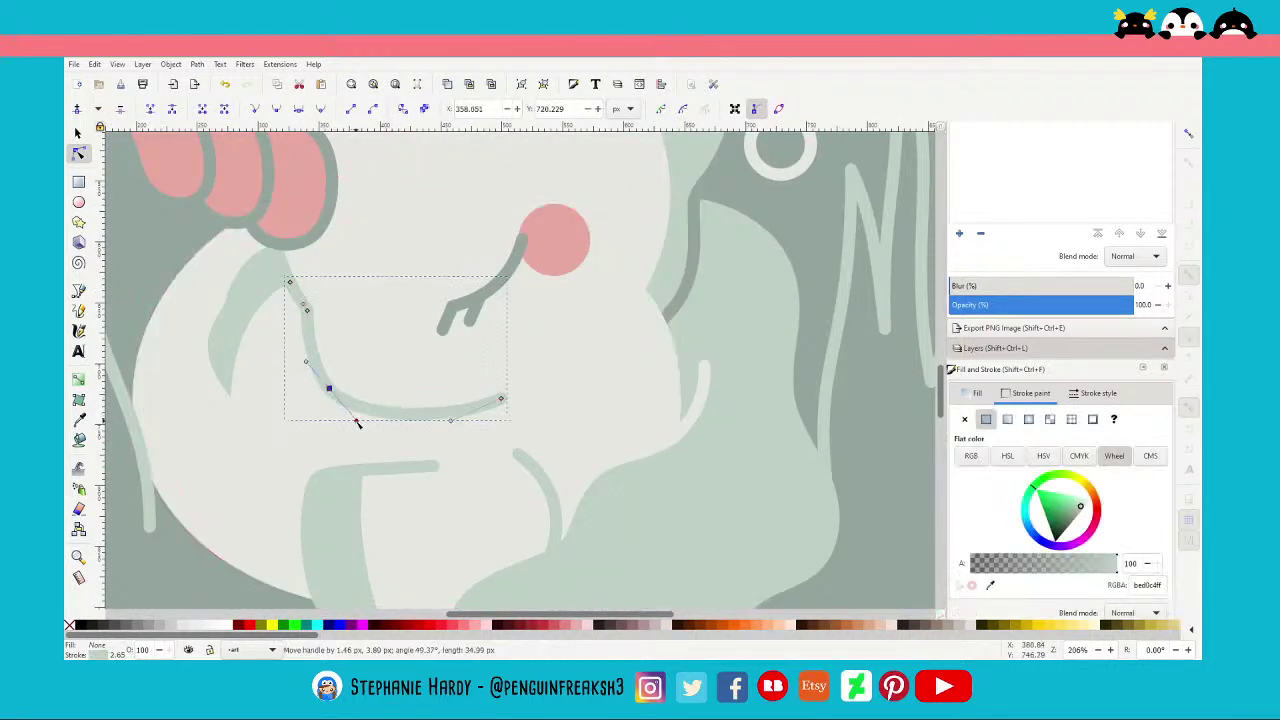
key("s")
scroll(394, 381, "down", 2)
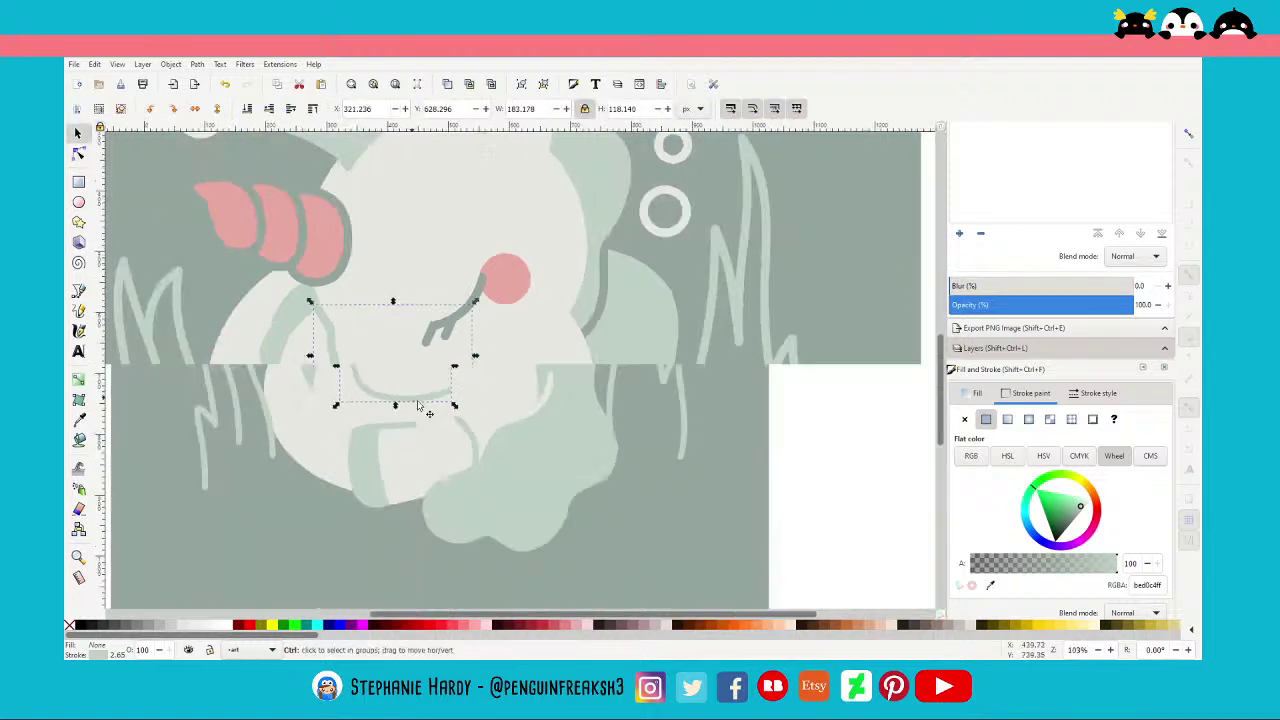
left_click(778, 455)
scroll(496, 381, "down", 1)
scroll(571, 409, "down", 1)
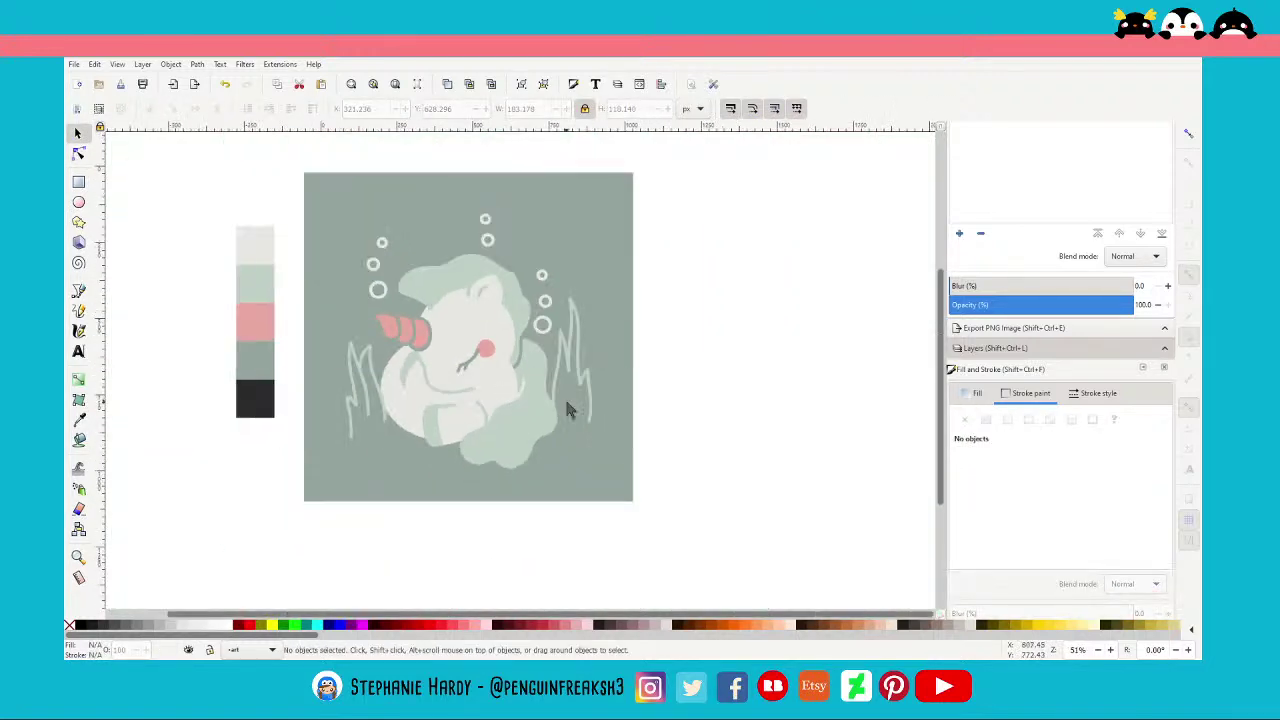
left_click(373, 84)
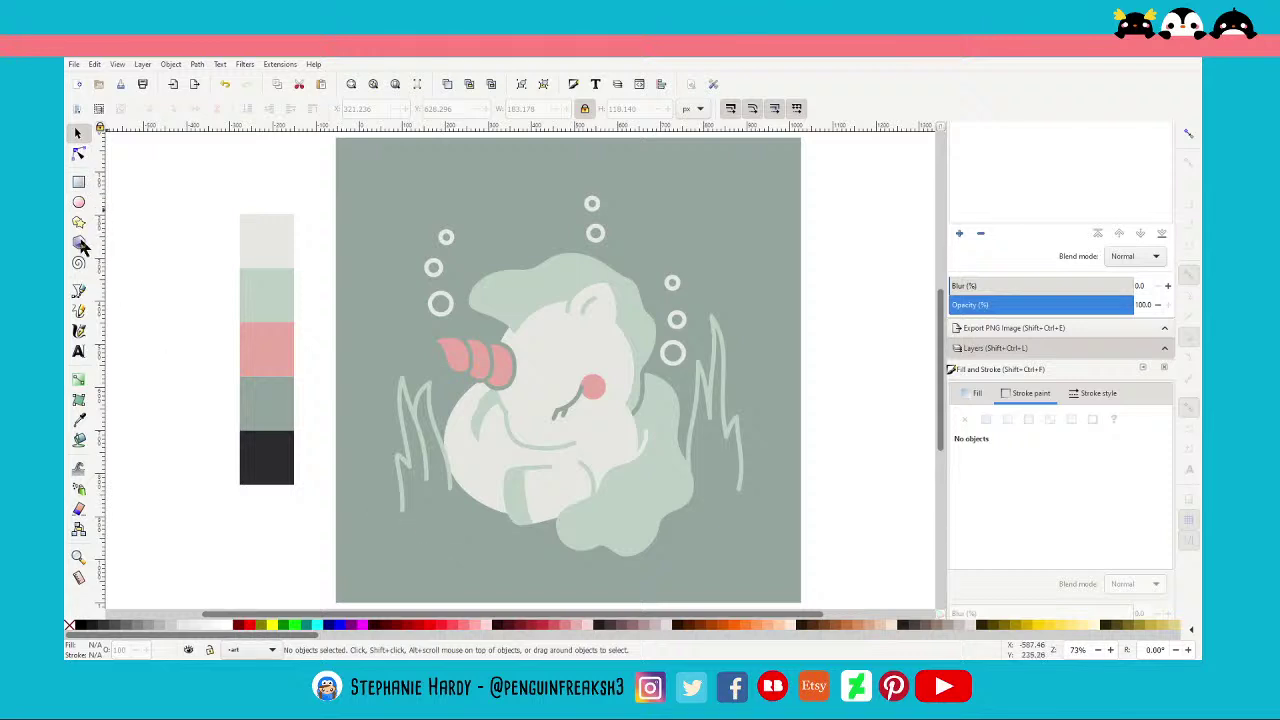
Draw a small triangular pebble at the lower left, round its corners and give it a flat fill
left_click(79, 290)
left_click(391, 550)
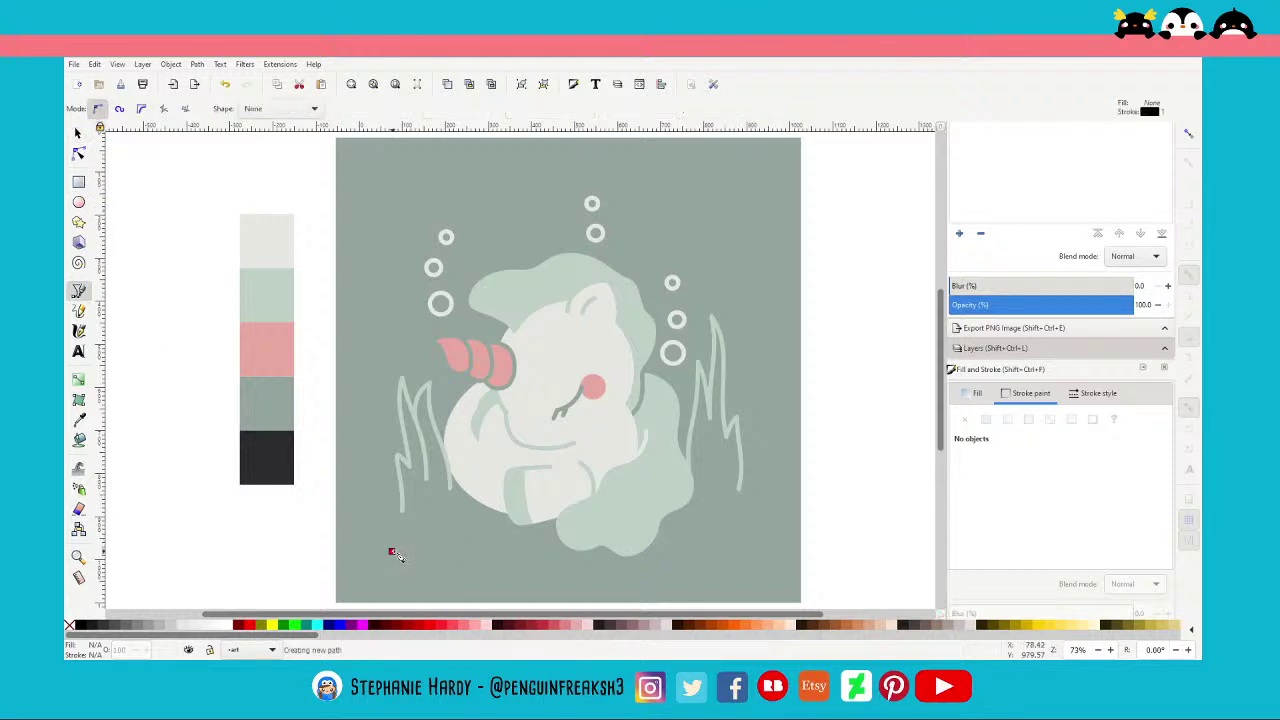
left_click(406, 537)
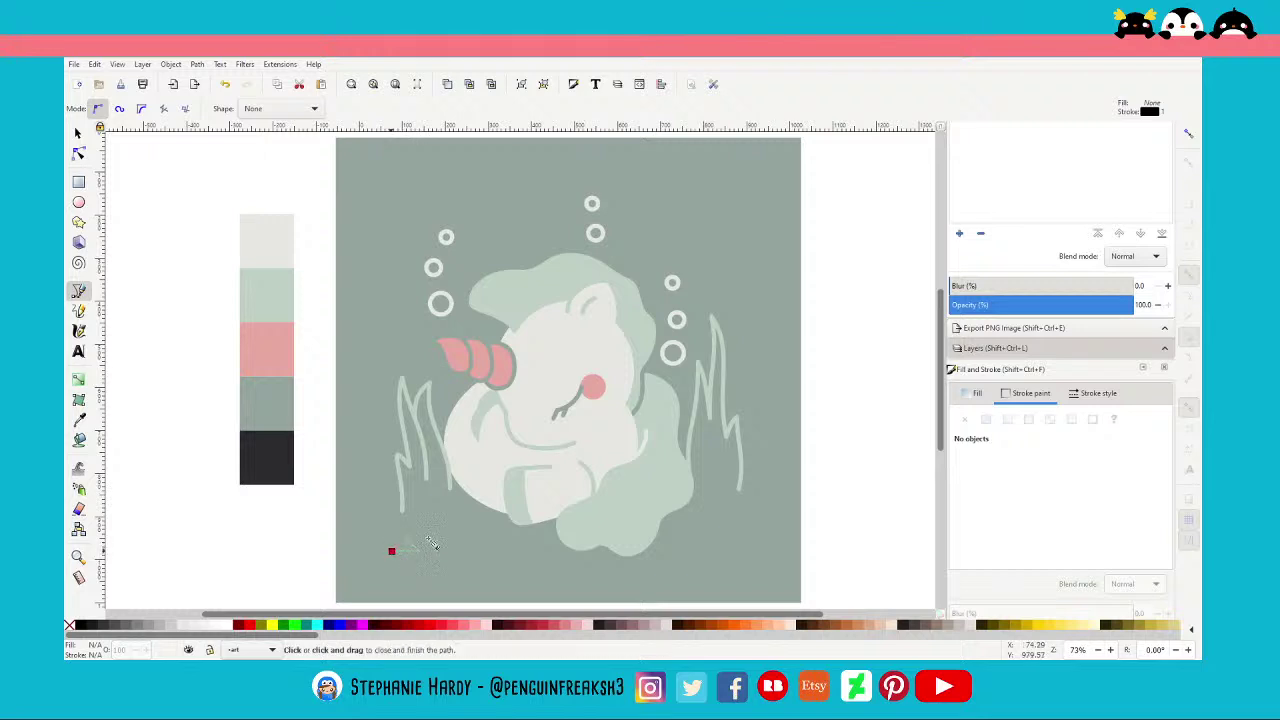
left_click(391, 550)
left_click(79, 152)
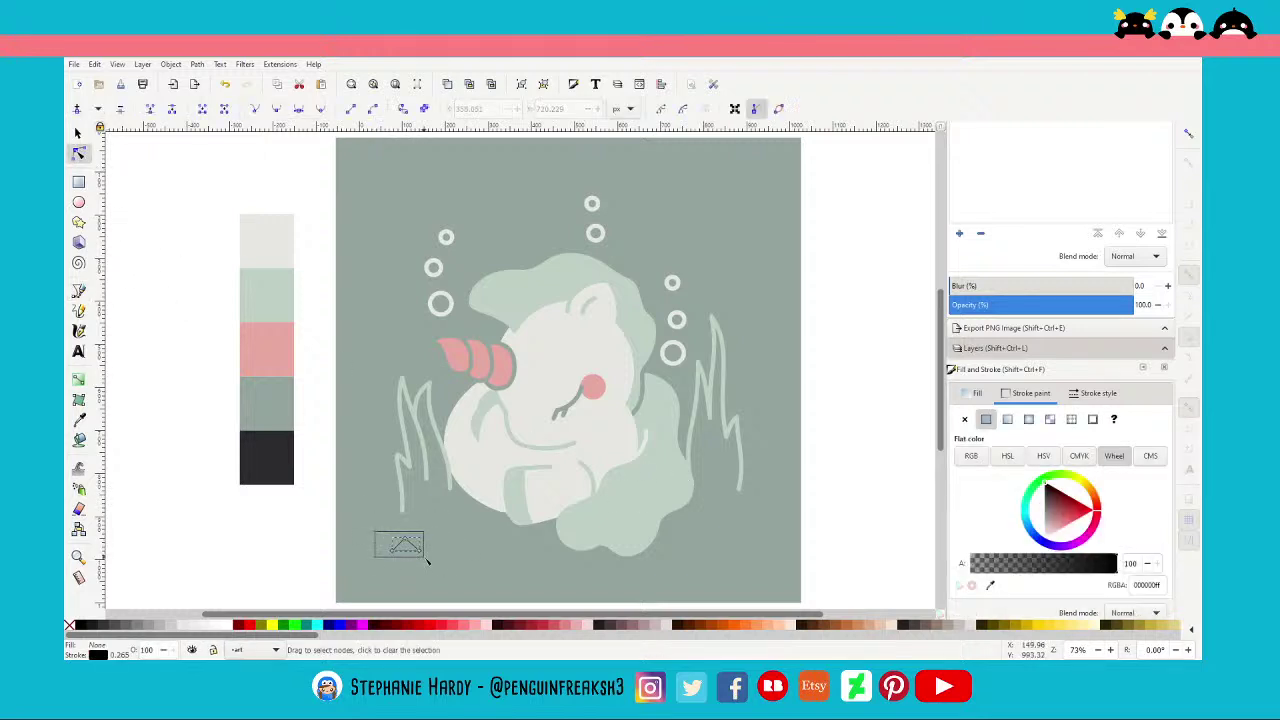
left_click_drag(372, 530, 432, 566)
left_click(299, 110)
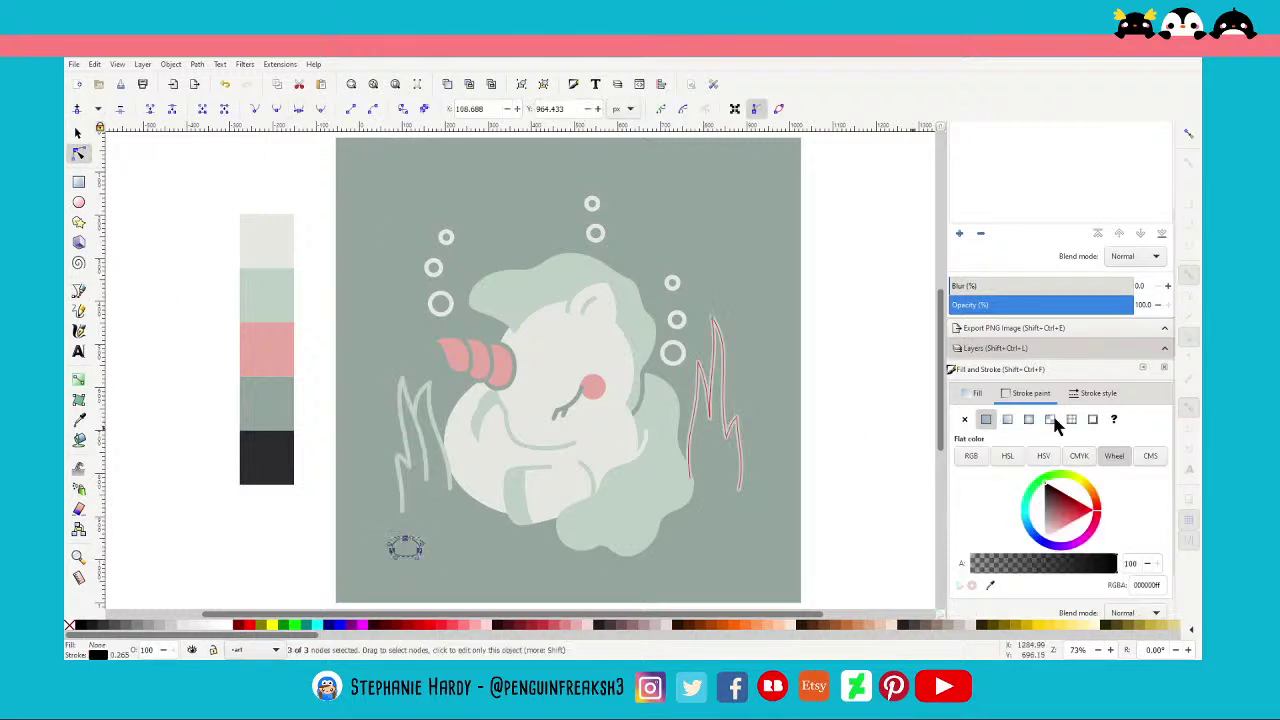
left_click(985, 419)
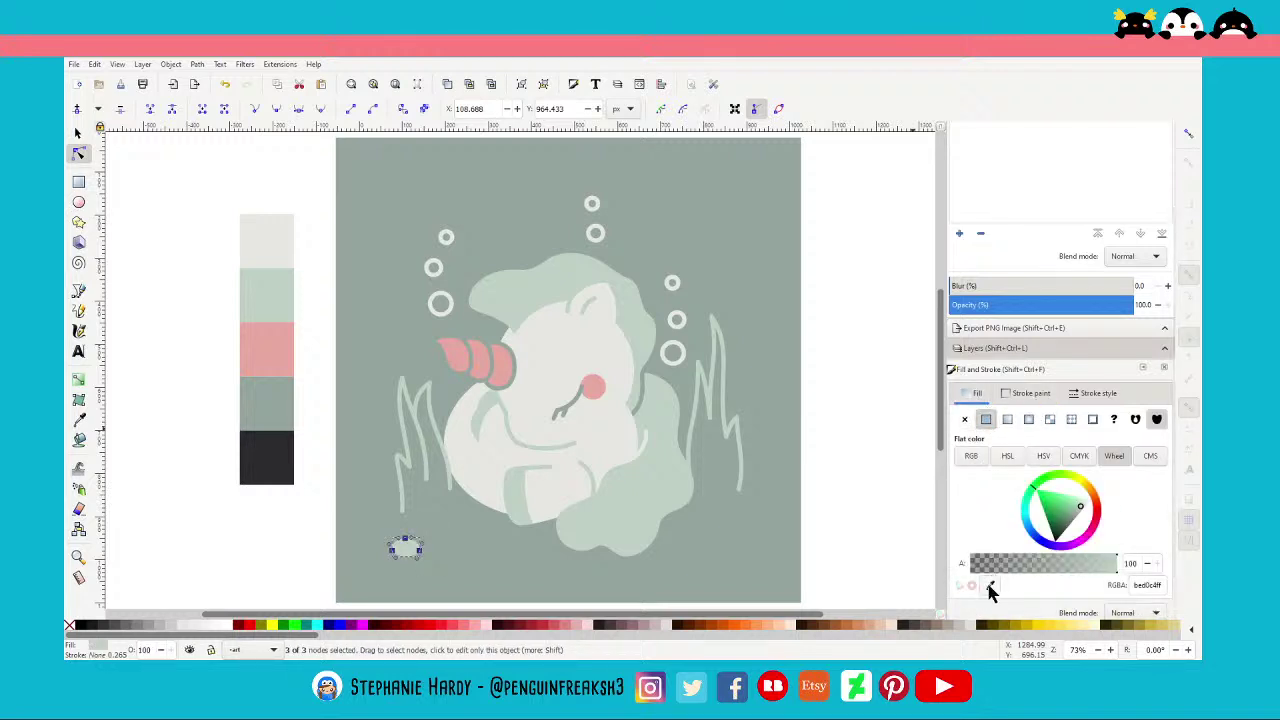
Flatten the pebble's right and bottom curves by dragging its nodes
scroll(416, 572, "up", 4, "ctrl")
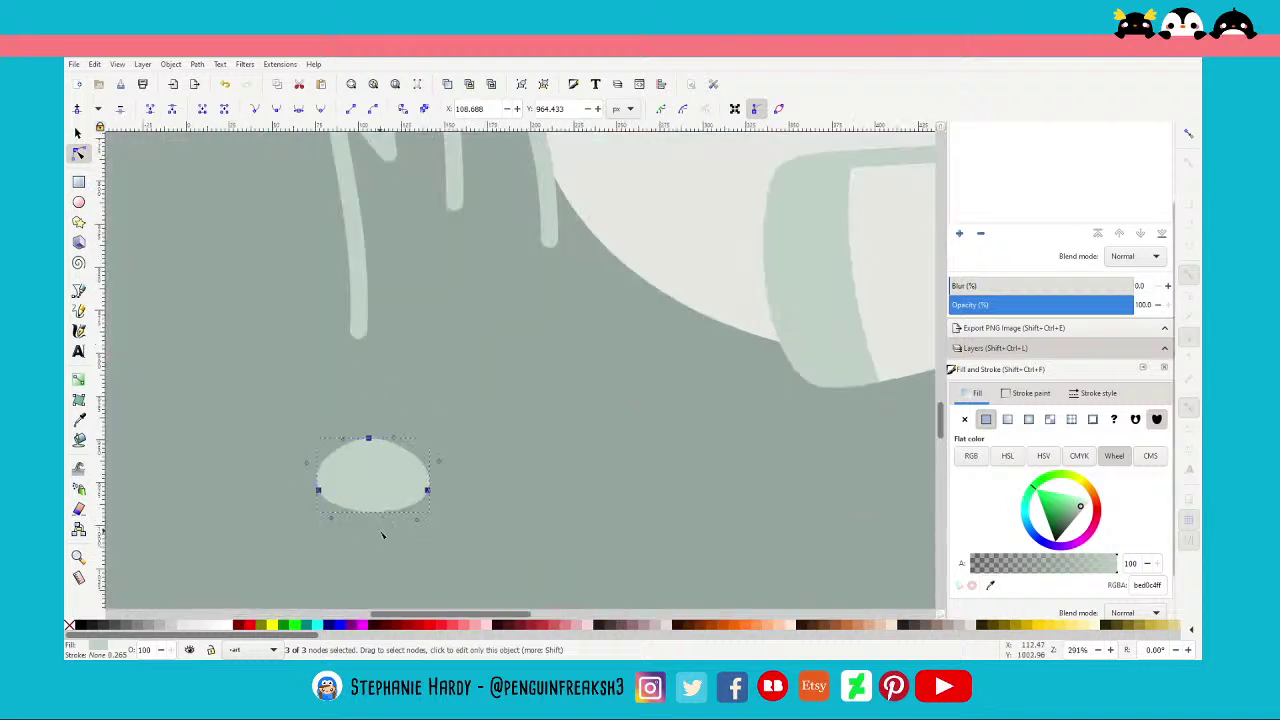
left_click(368, 438)
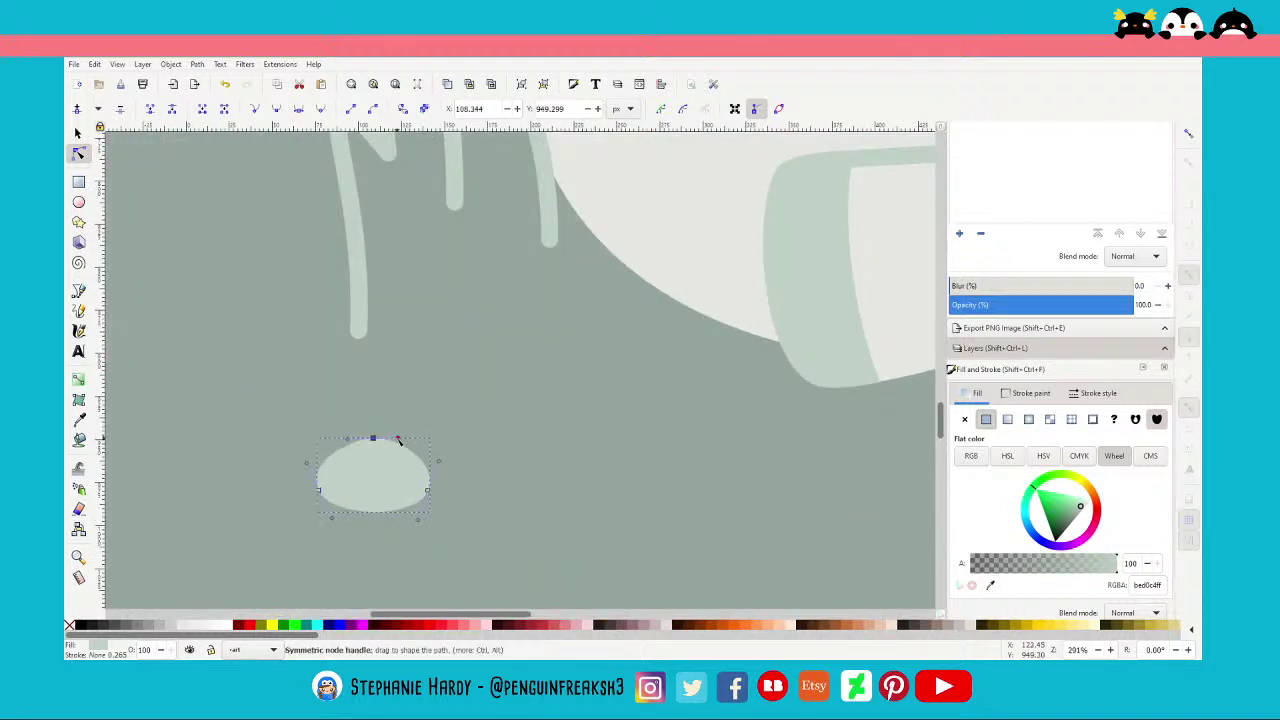
left_click_drag(438, 461, 437, 473)
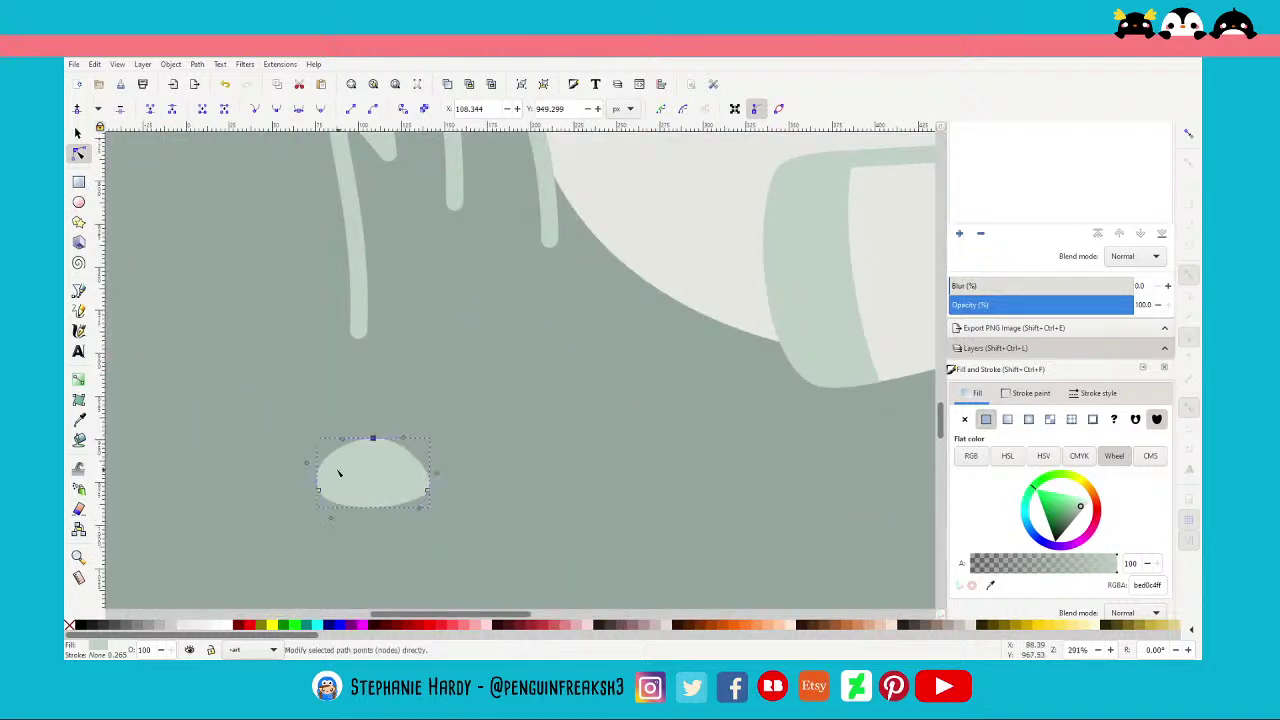
left_click_drag(307, 462, 307, 470)
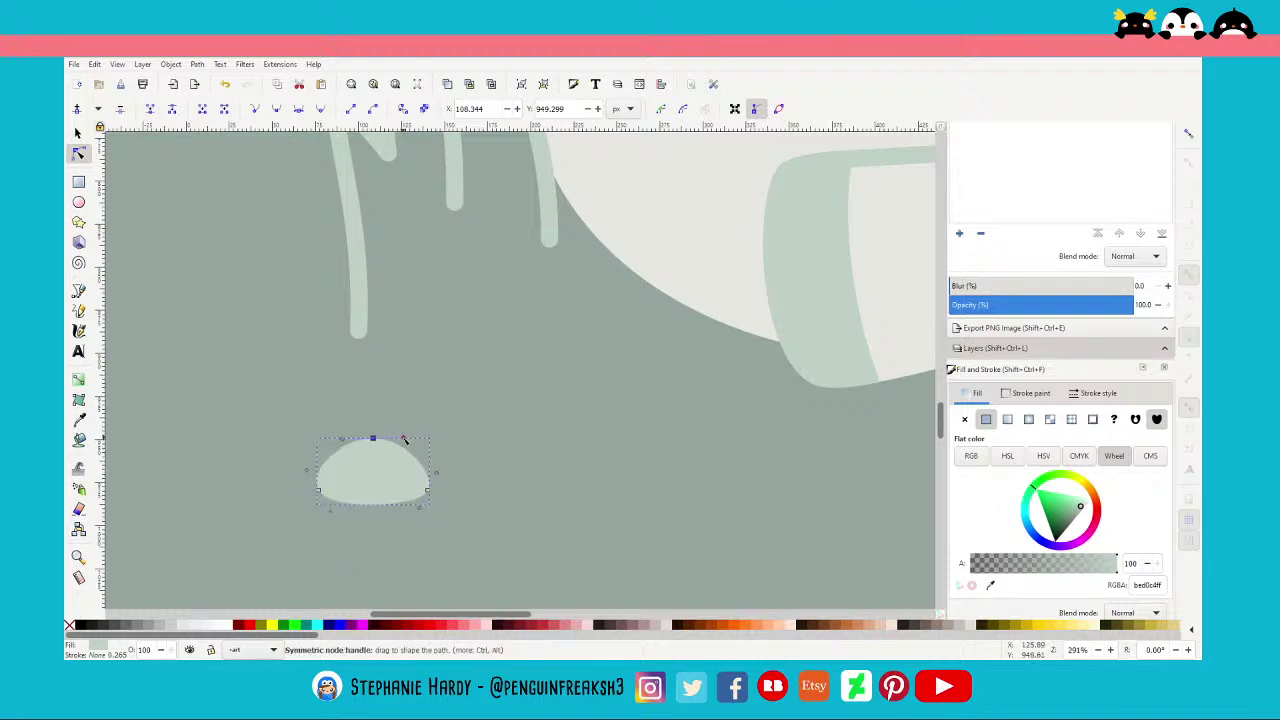
Reposition the pebble and place a smaller duplicate at the lower right of the scene
left_click(77, 133)
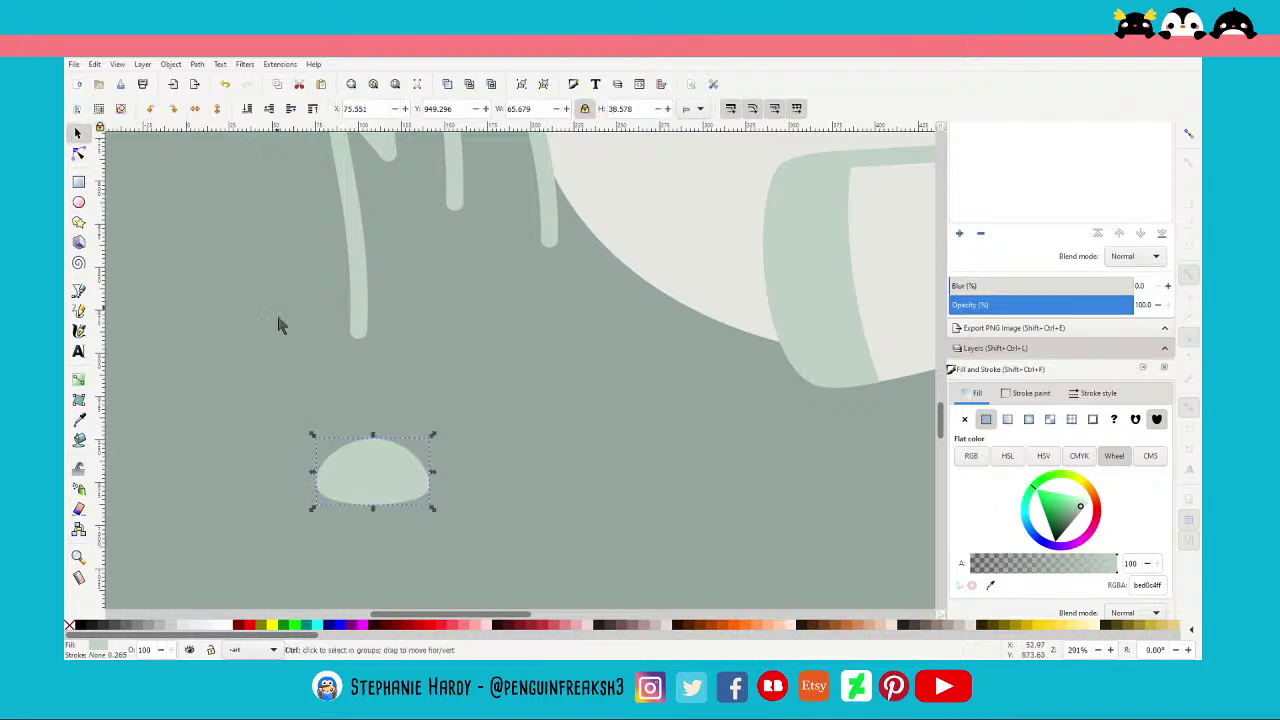
scroll(304, 394, "down", 3)
scroll(396, 418, "up", 1)
mouse_move(329, 474)
left_mouse_down()
mouse_move(364, 455)
mouse_move(392, 464)
mouse_move(383, 470)
left_mouse_up()
left_click(447, 86)
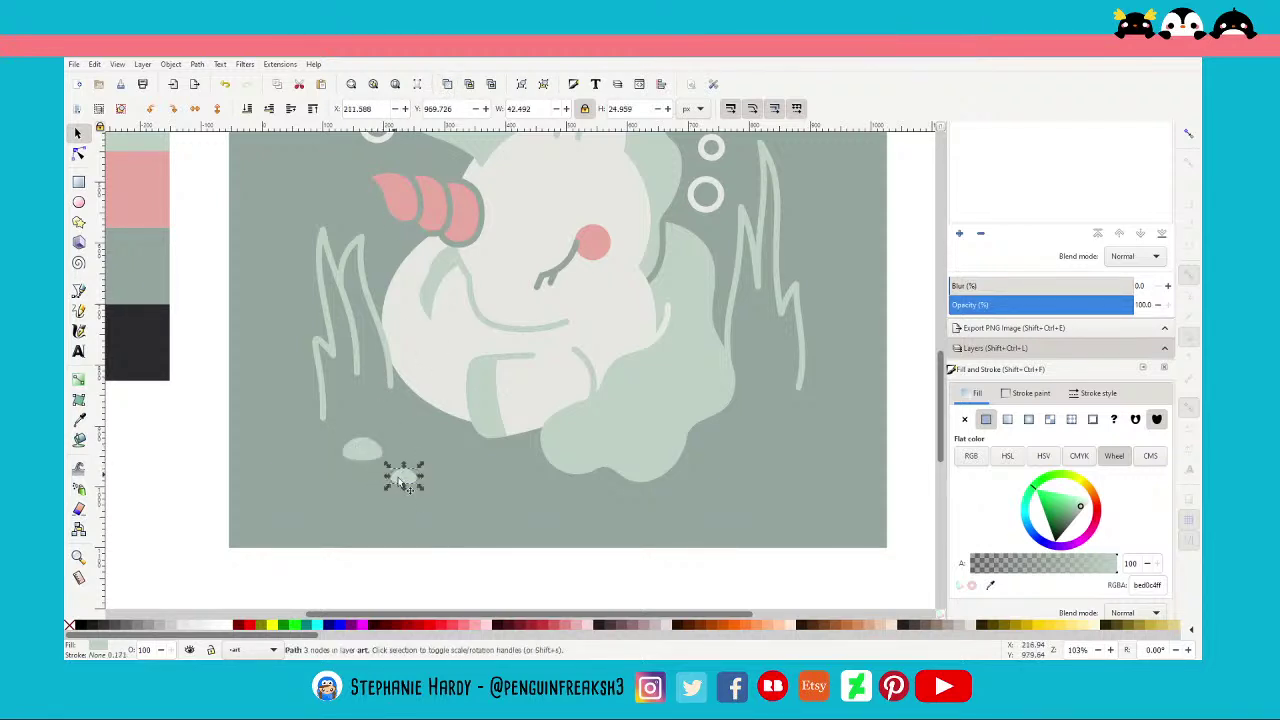
left_click(399, 474)
scroll(397, 475, "down", 1)
scroll(560, 505, "up", 1)
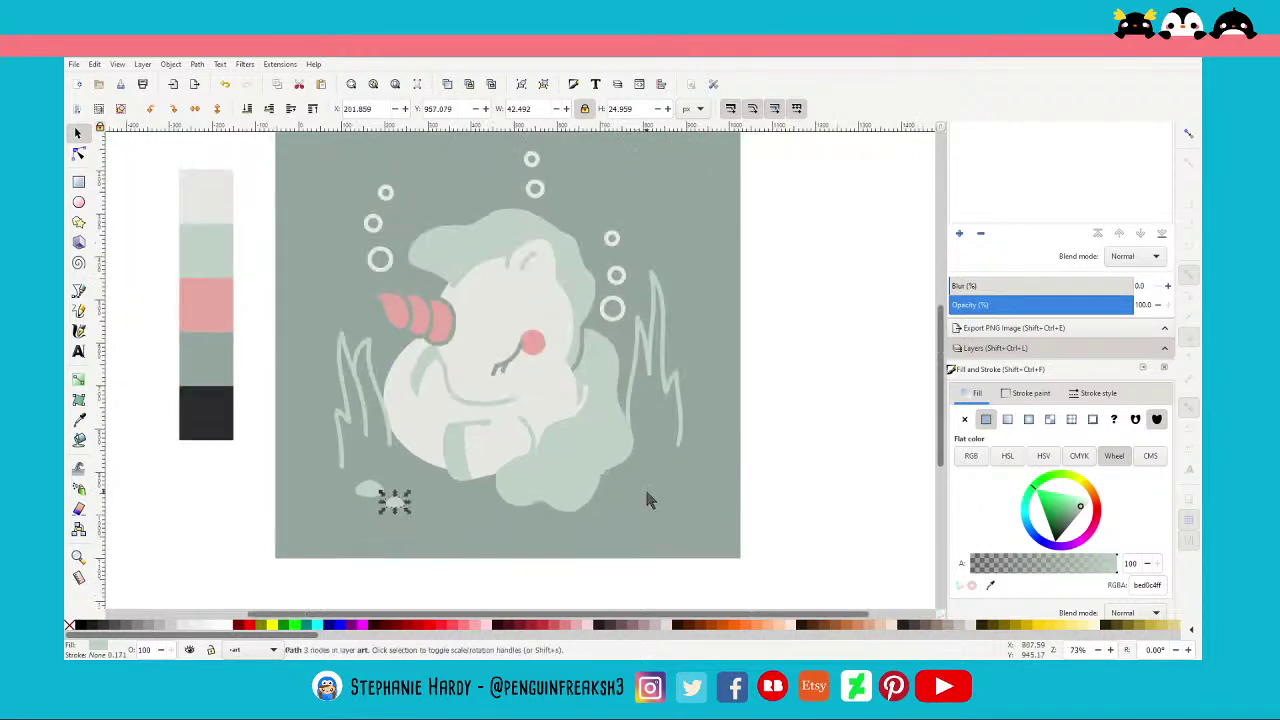
scroll(644, 486, "up", 1)
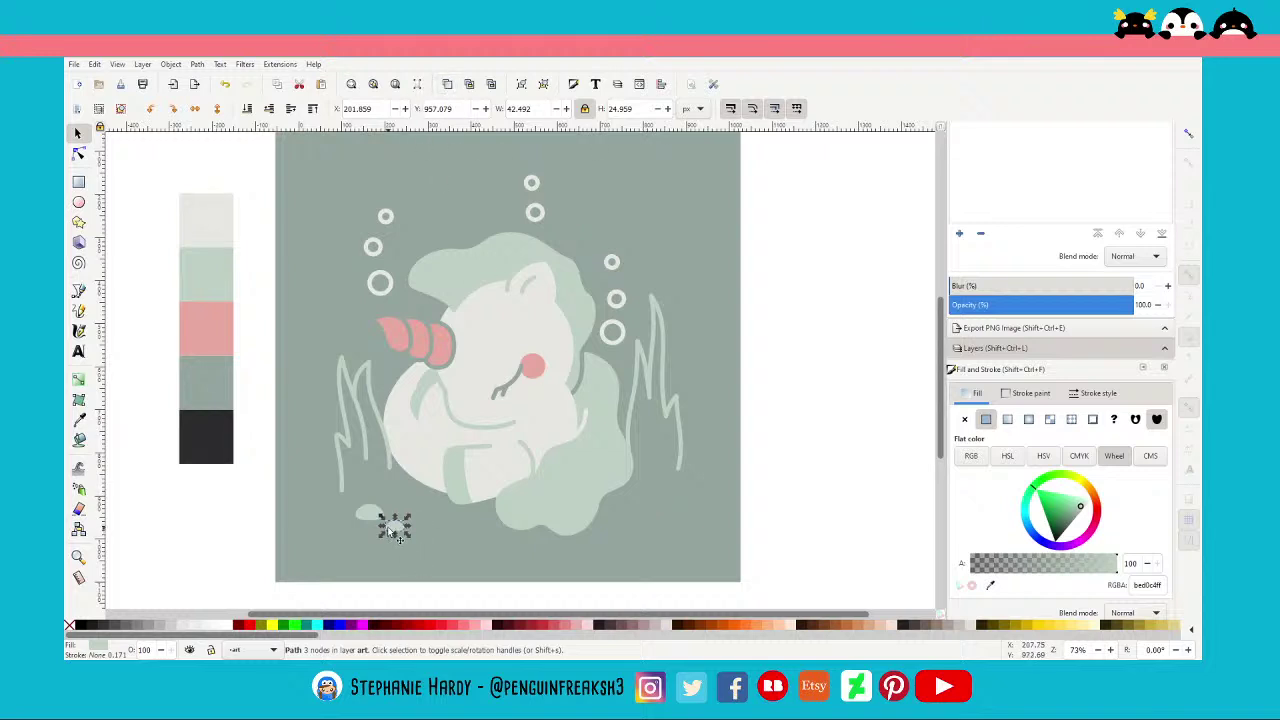
left_click_drag(398, 529, 641, 511)
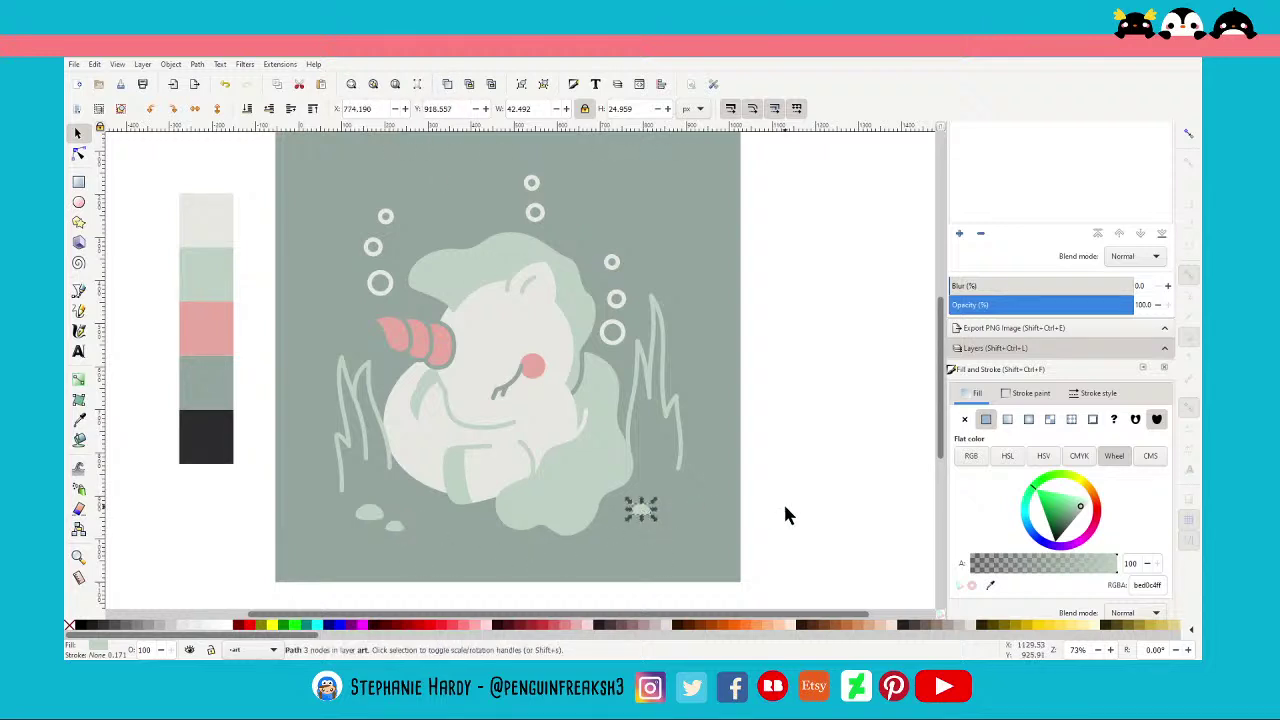
left_click(808, 520)
scroll(810, 520, "up", 1)
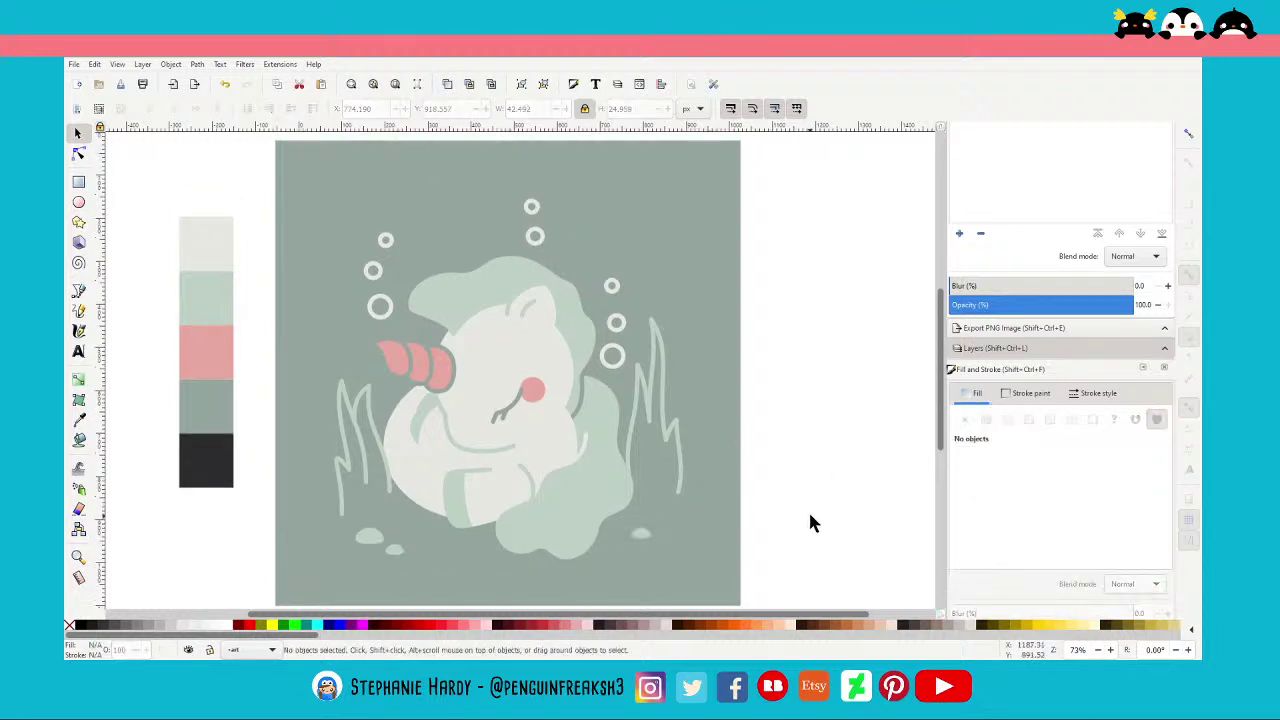
scroll(534, 230, "left", 2)
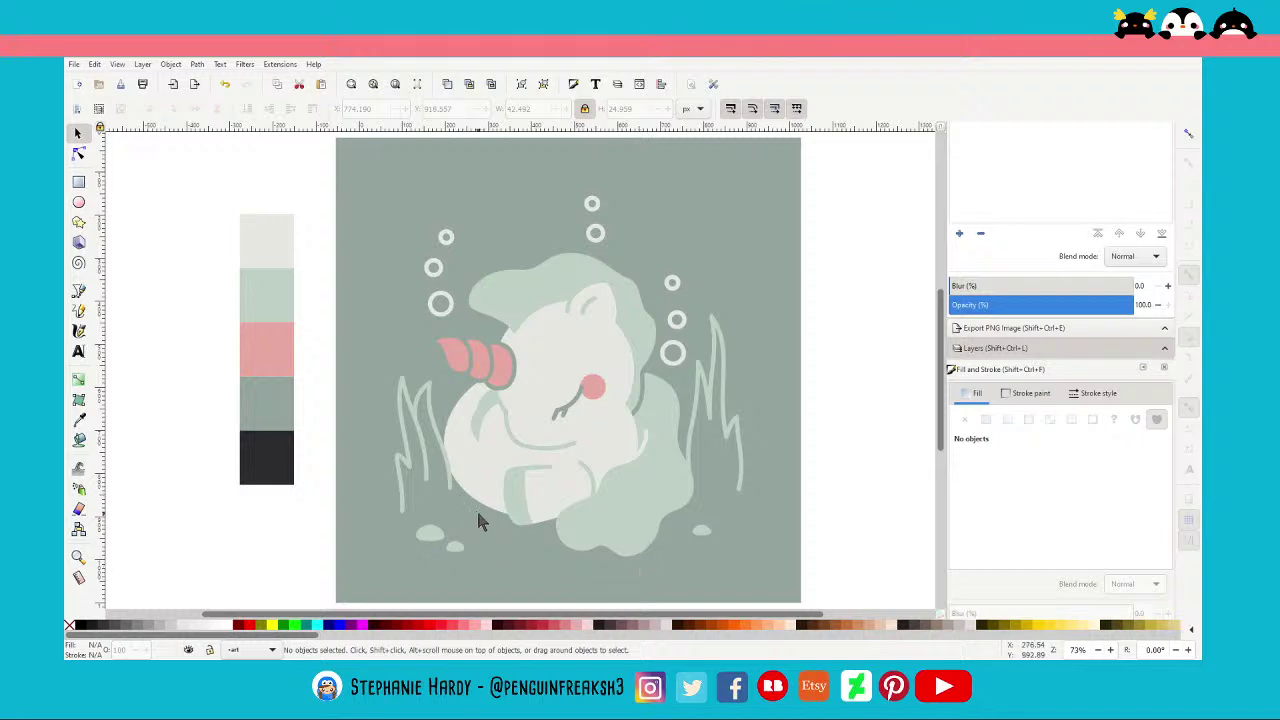
scroll(482, 514, "up", 1)
scroll(474, 505, "up", 1)
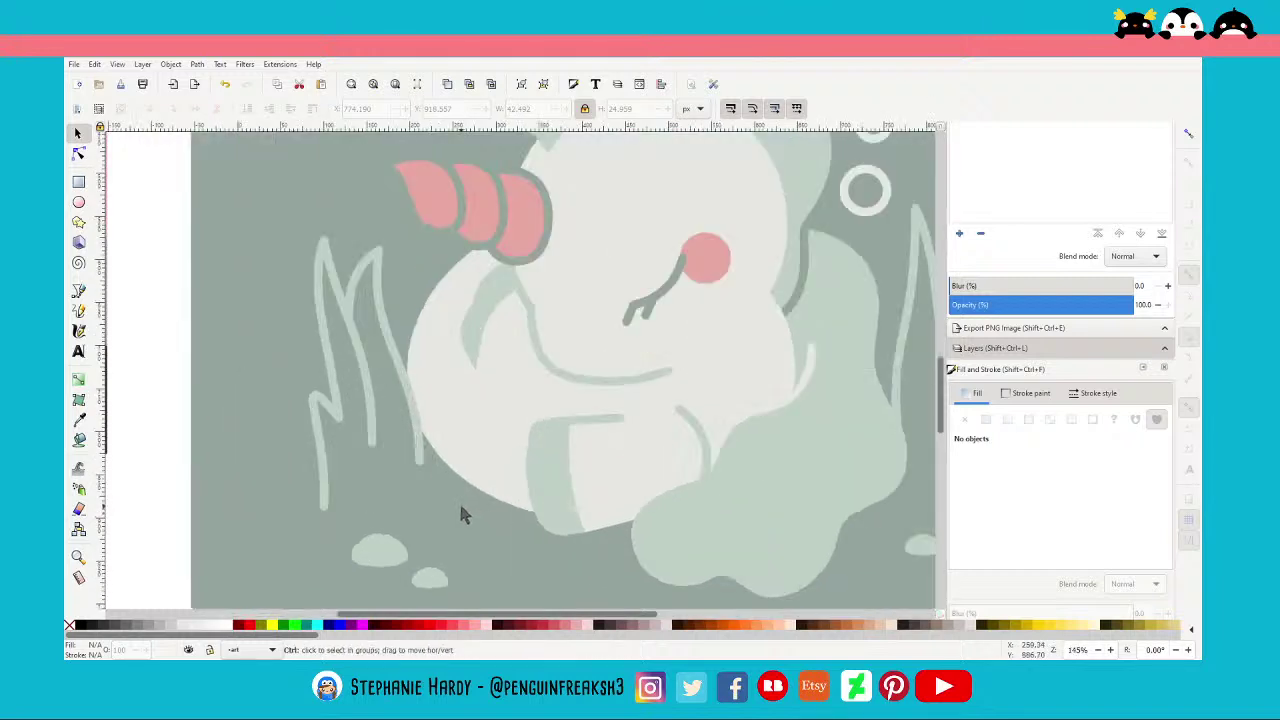
Draw a thin diagonal line beside the seaweed near the unicorn's leg
scroll(462, 514, "up", 1)
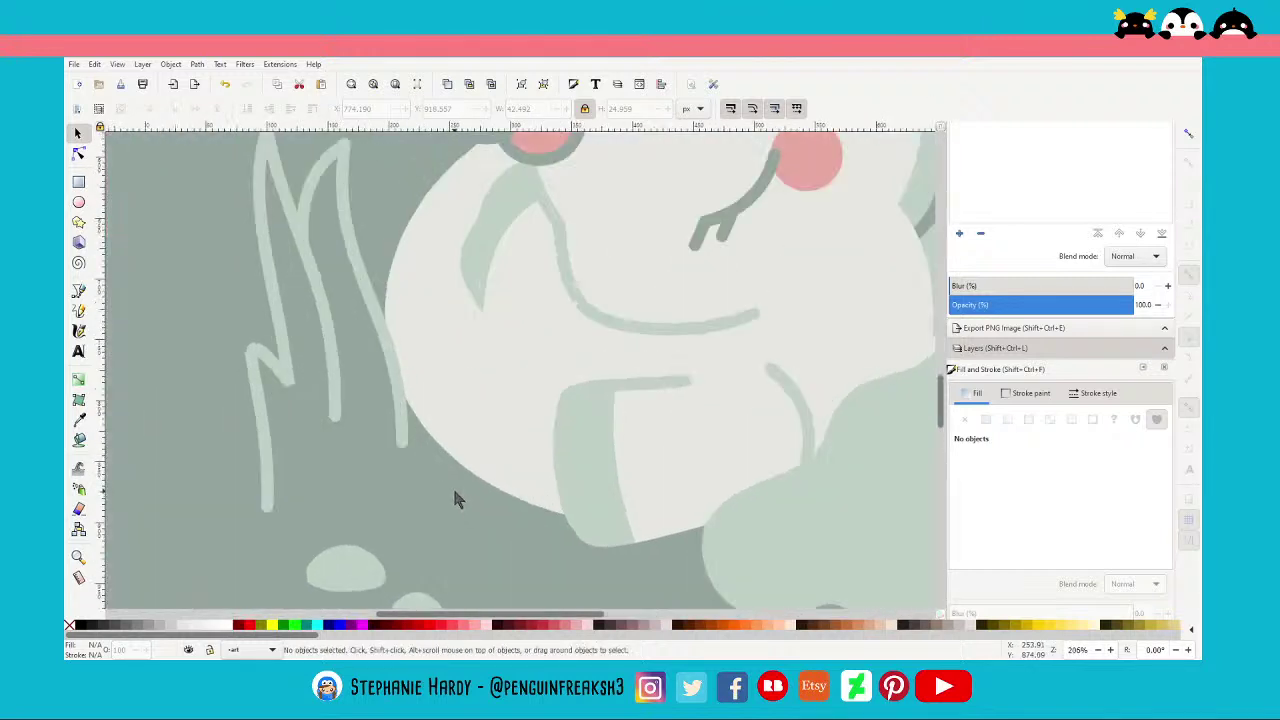
left_click(79, 291)
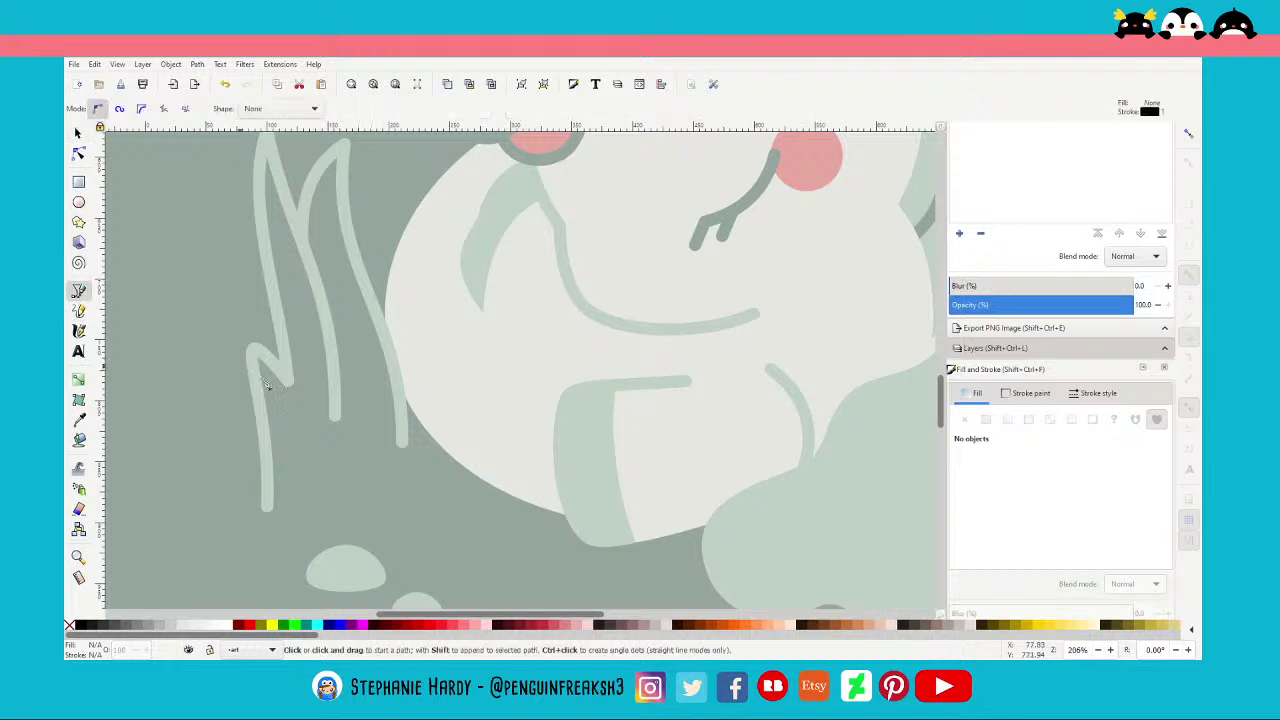
left_click(415, 441)
double_click(565, 528)
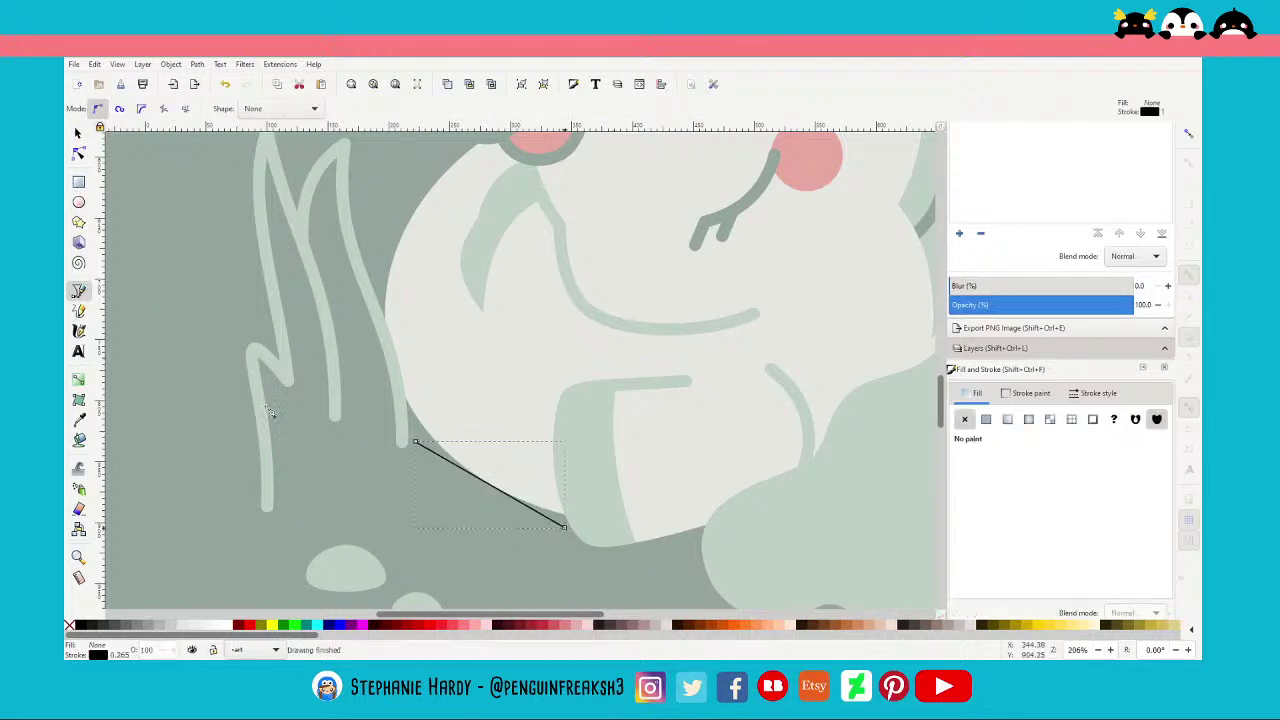
Type the artist's handle below the line in Chela One with letter spacing 2
left_click(78, 351)
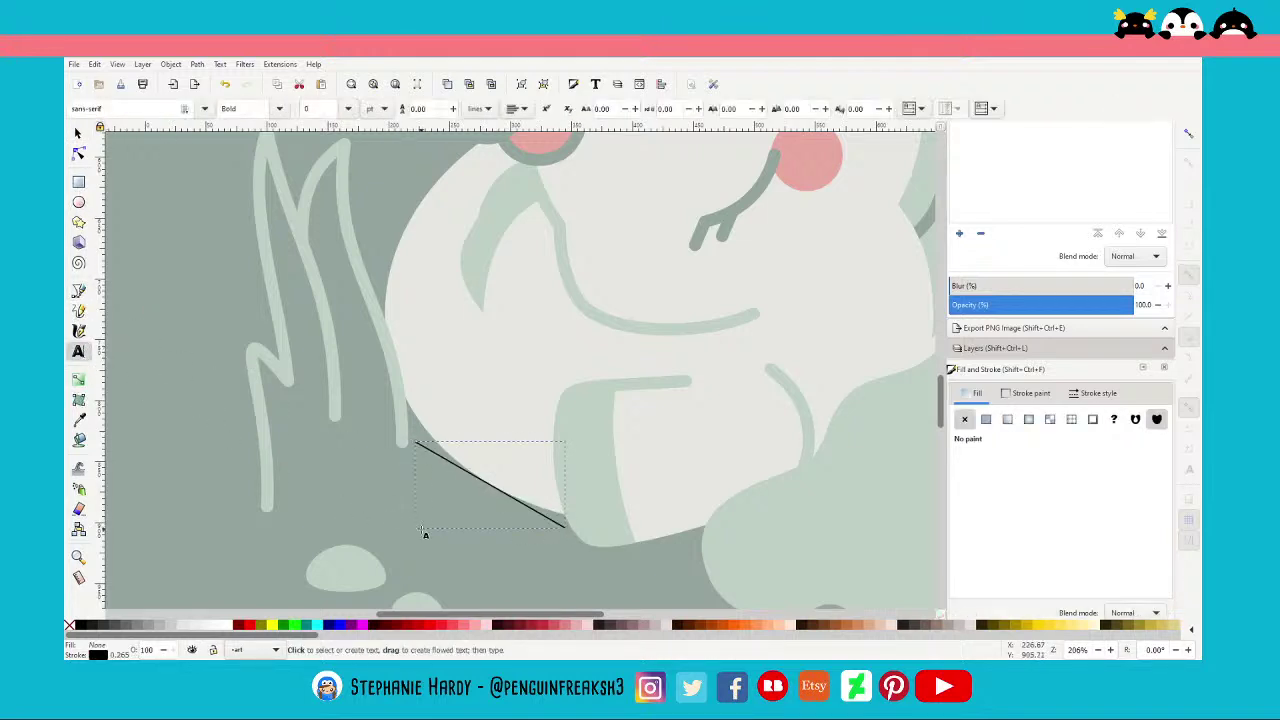
left_click(422, 530)
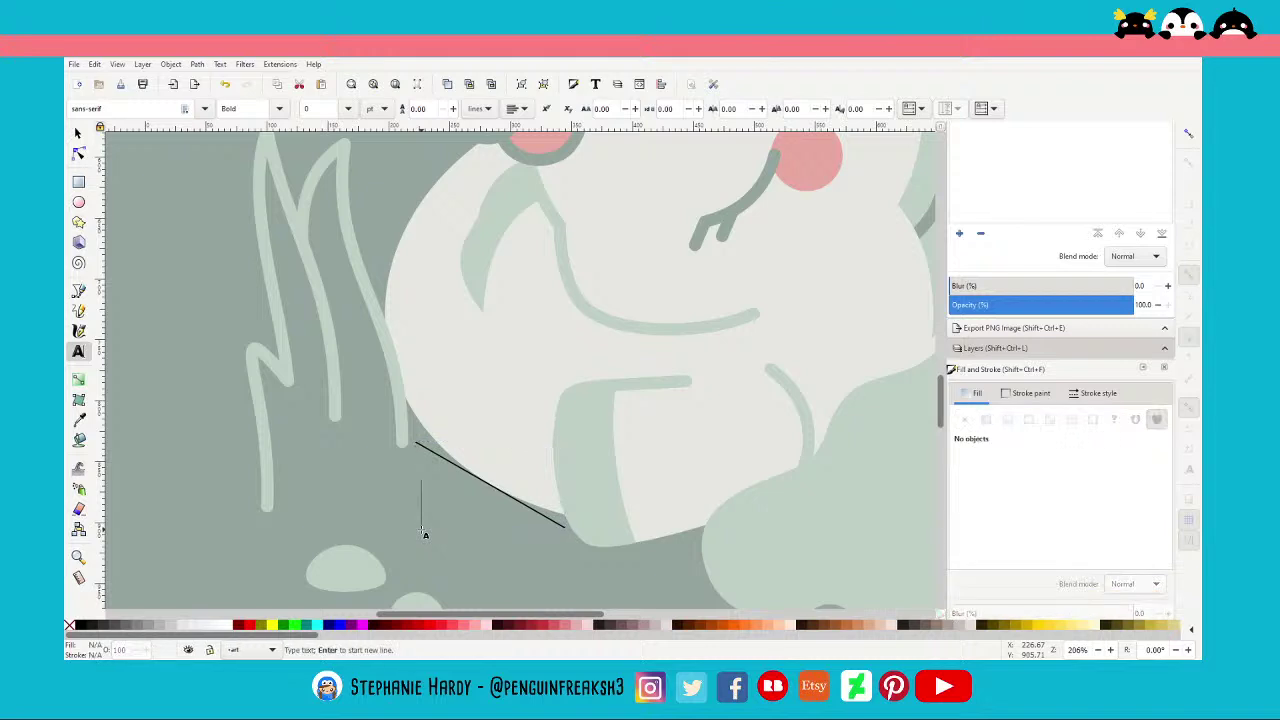
type("@")
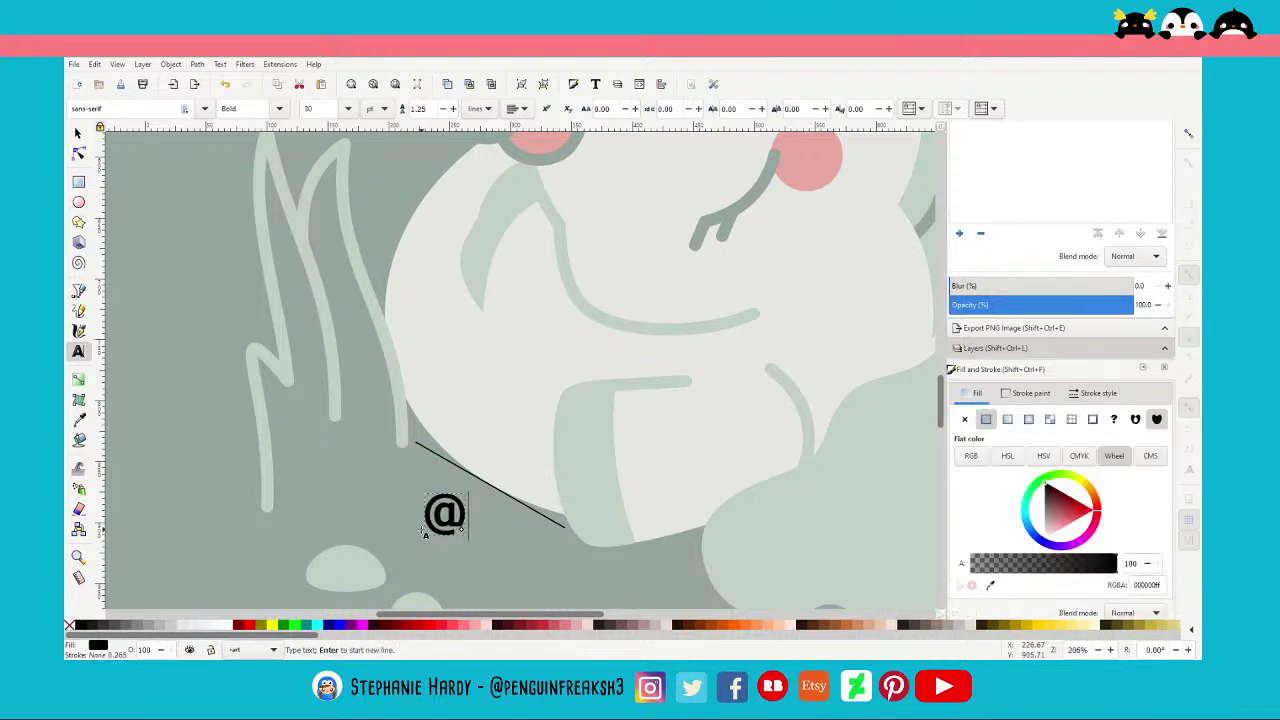
type("penguin")
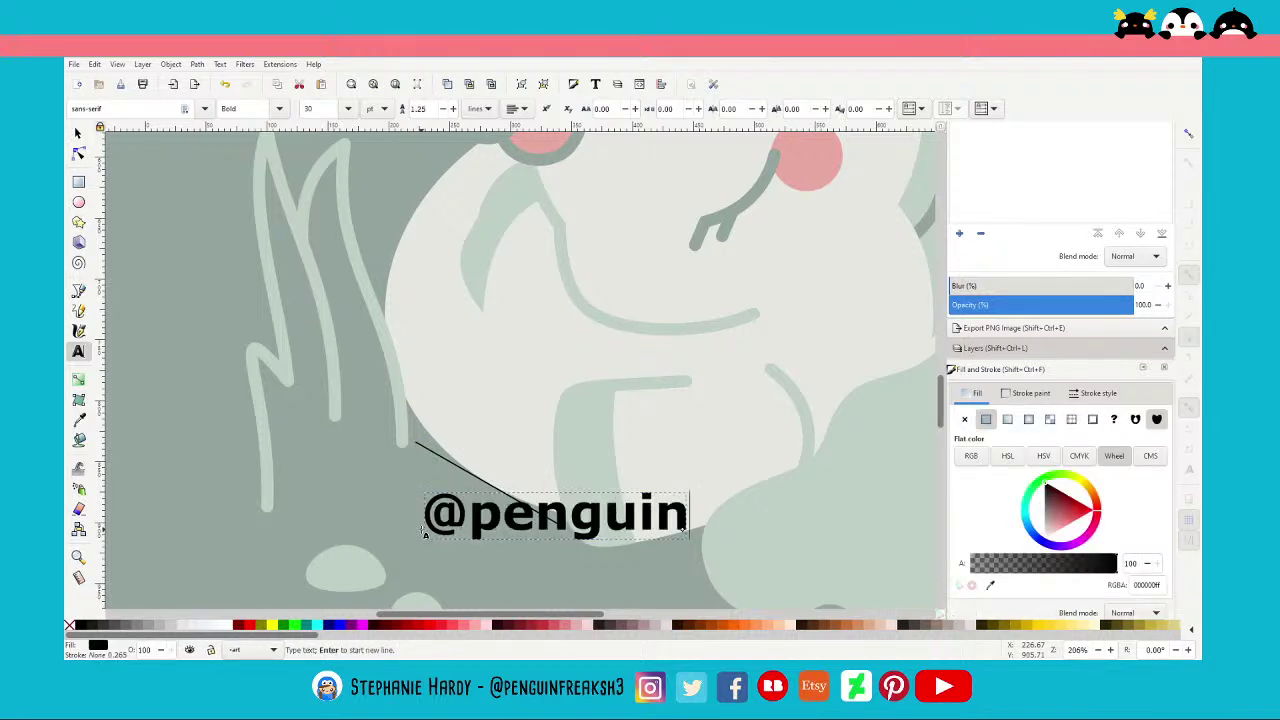
type("freaks")
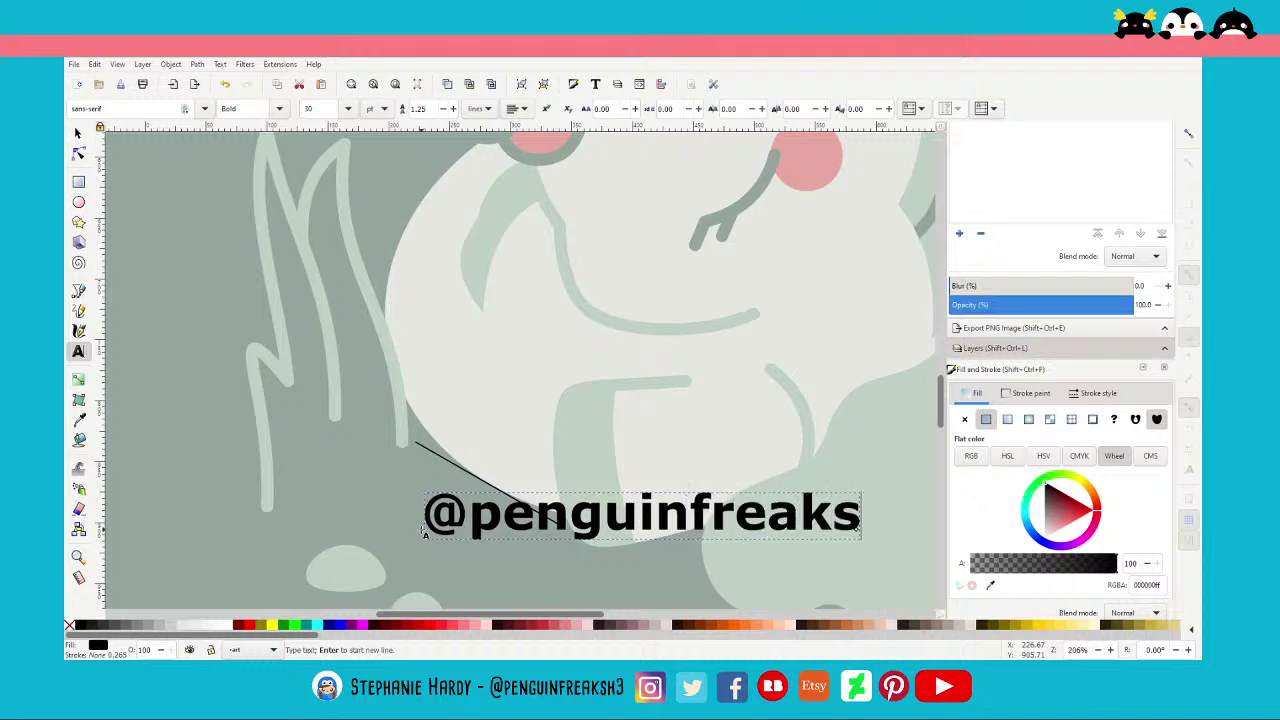
type("h3")
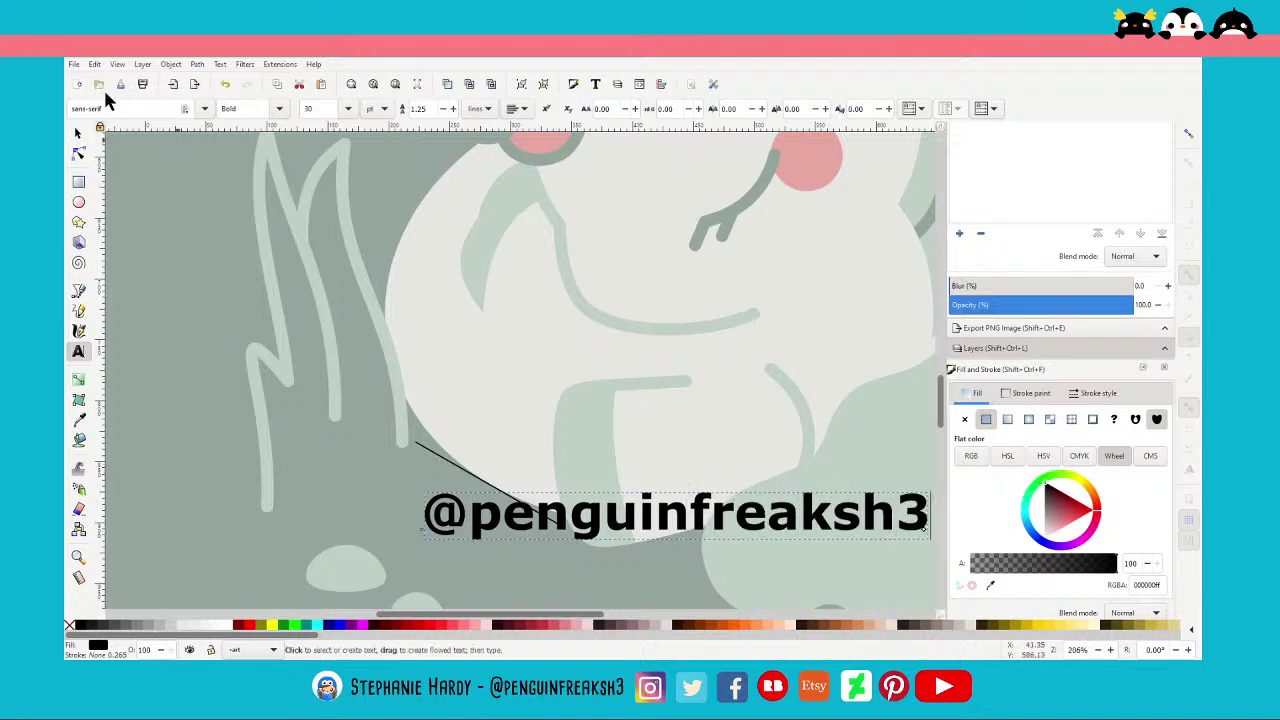
left_click(103, 108)
key("ctrl+a")
type("c")
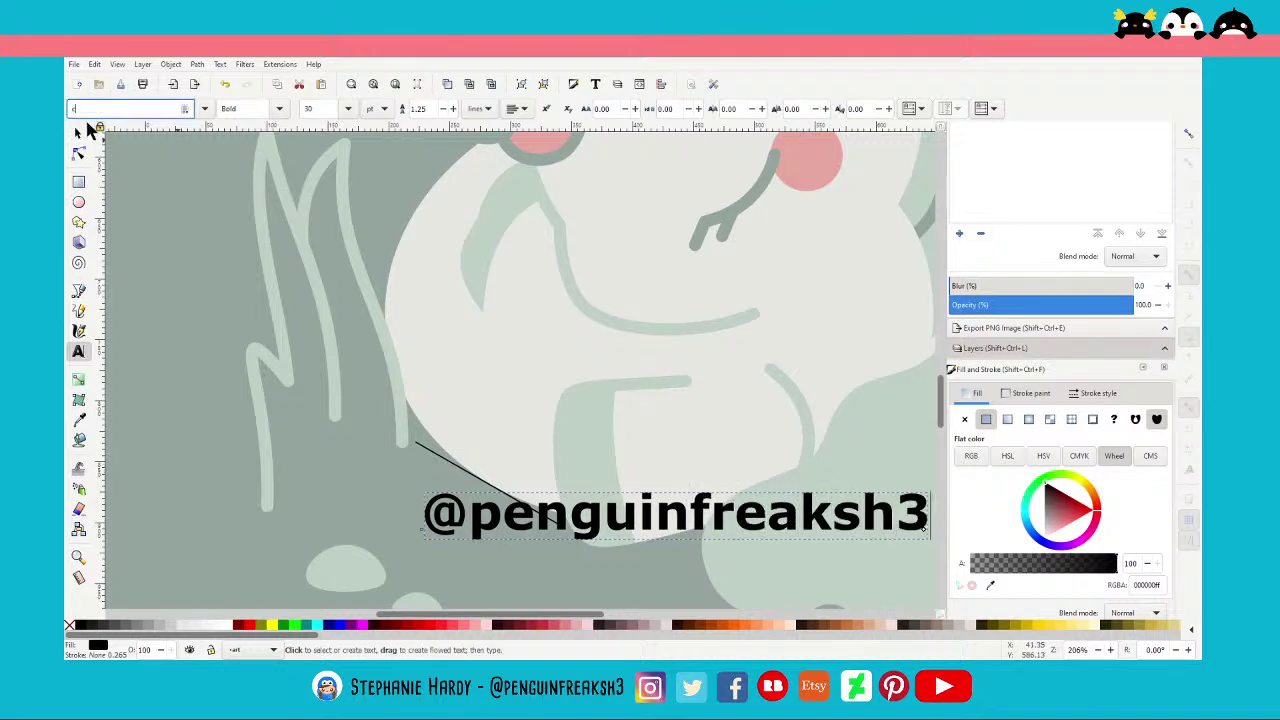
type("hel")
left_click(94, 128)
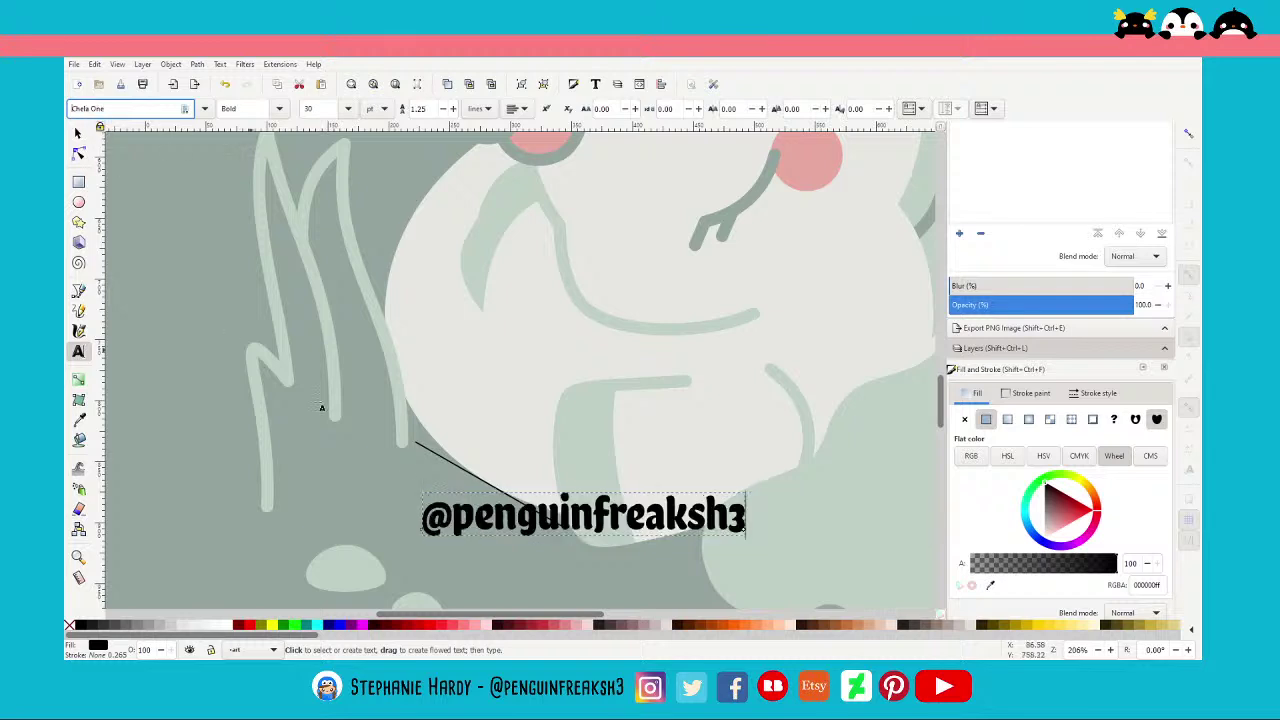
triple_click(612, 108)
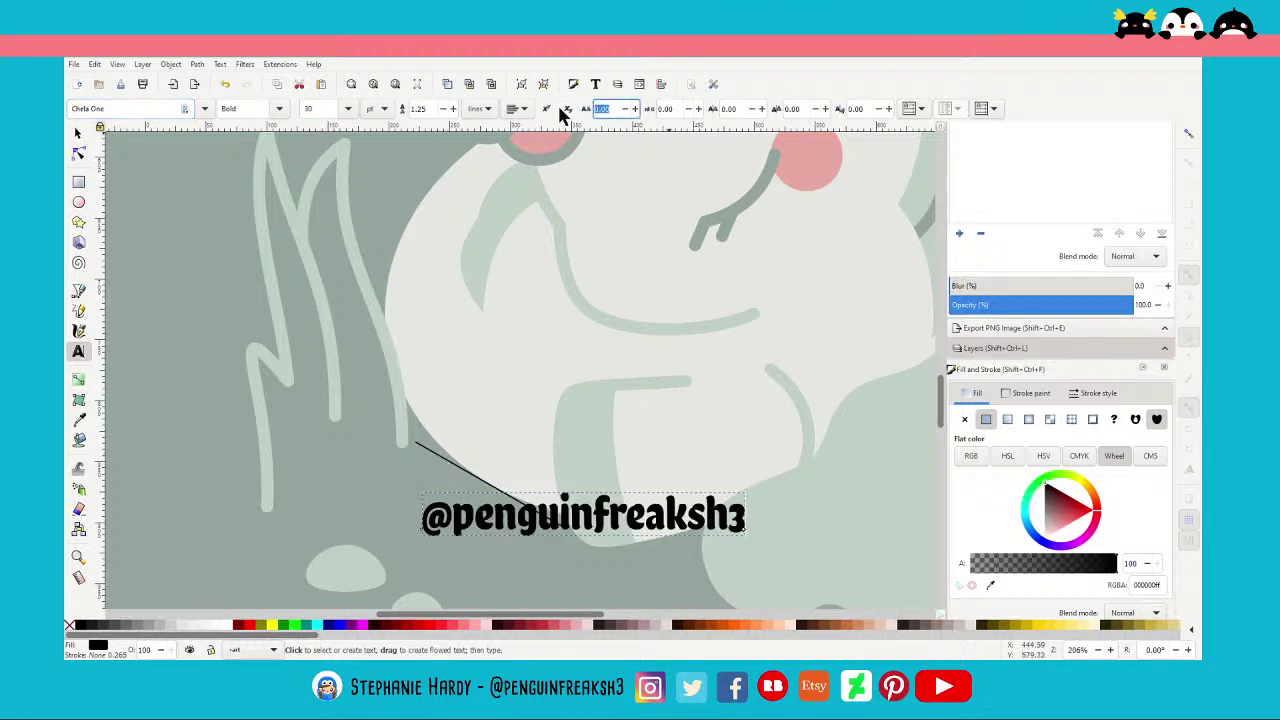
type("2")
Shrink the text to about 42%, move it onto the line and confirm letter spacing 2
left_click(78, 133)
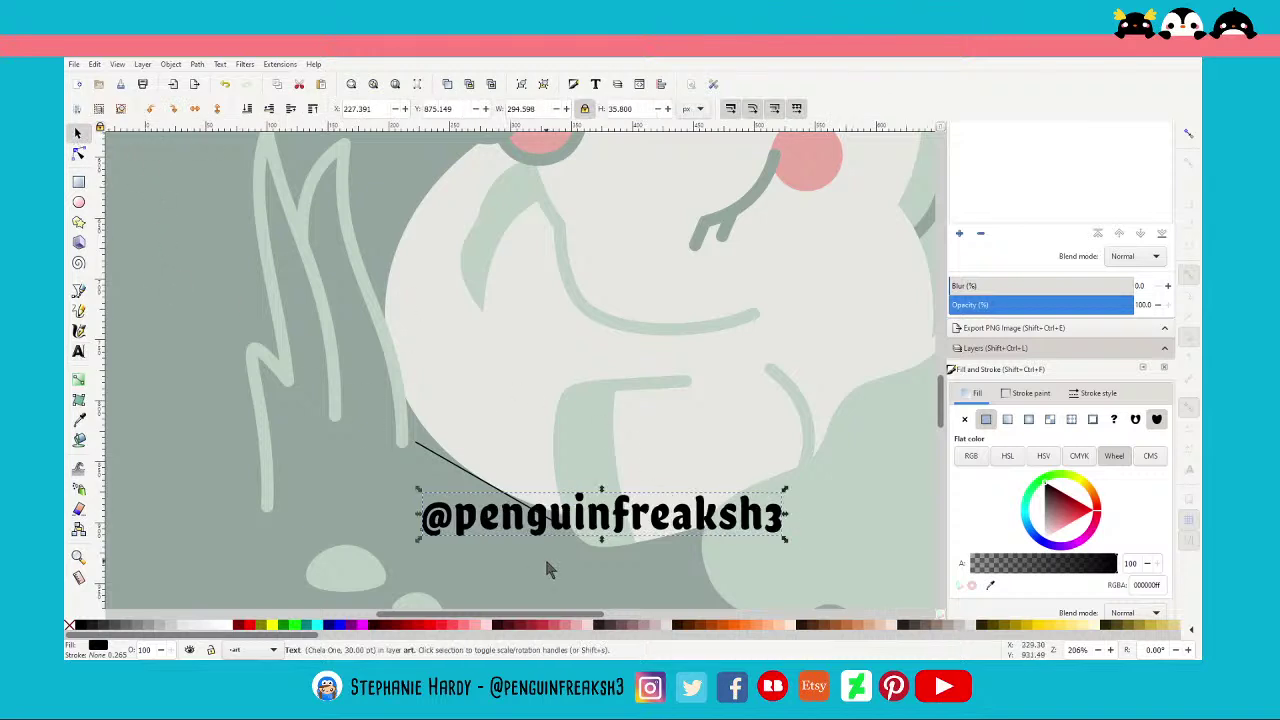
left_click_drag(785, 490, 655, 520)
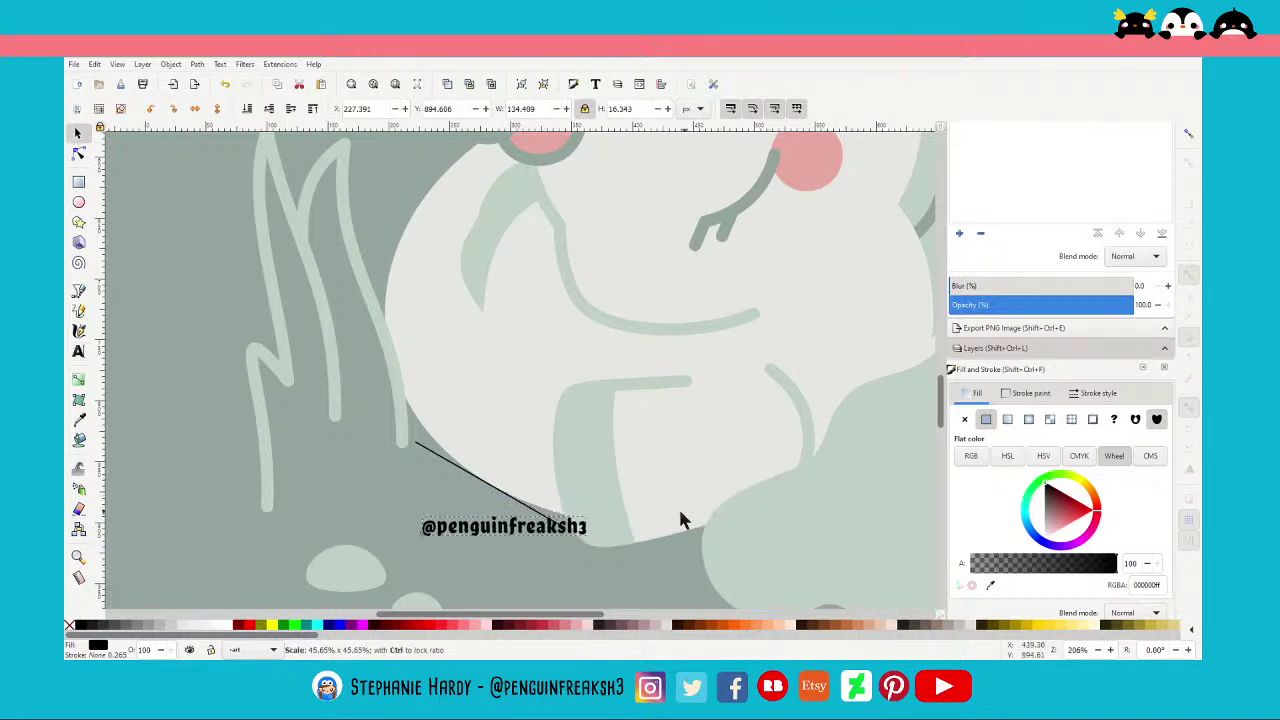
left_click_drag(533, 540, 498, 530)
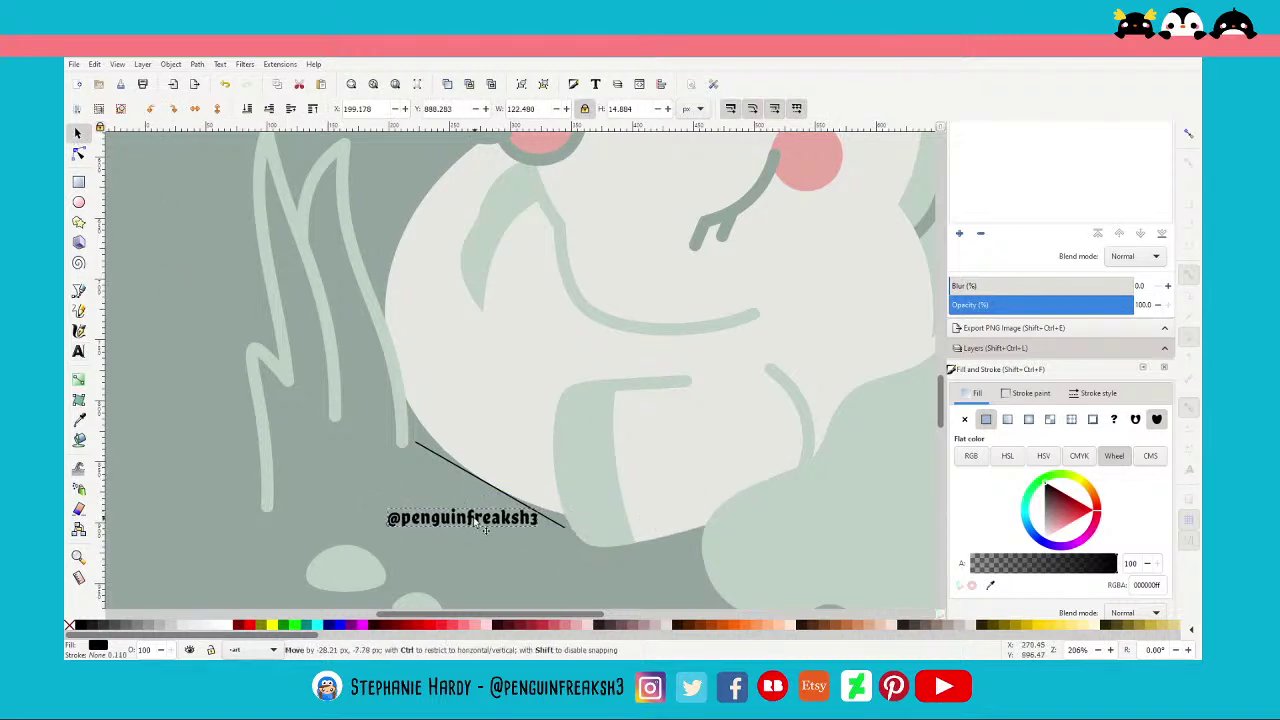
left_click(78, 351)
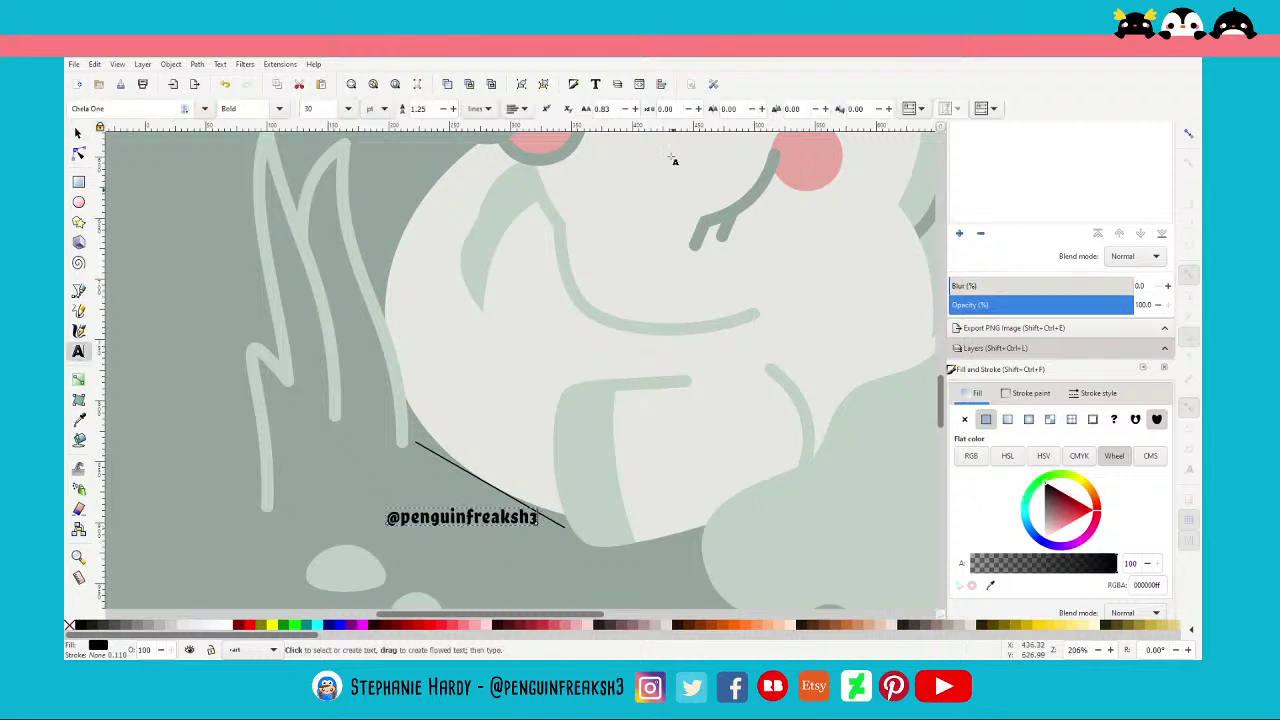
triple_click(610, 110)
type("2")
key("Return")
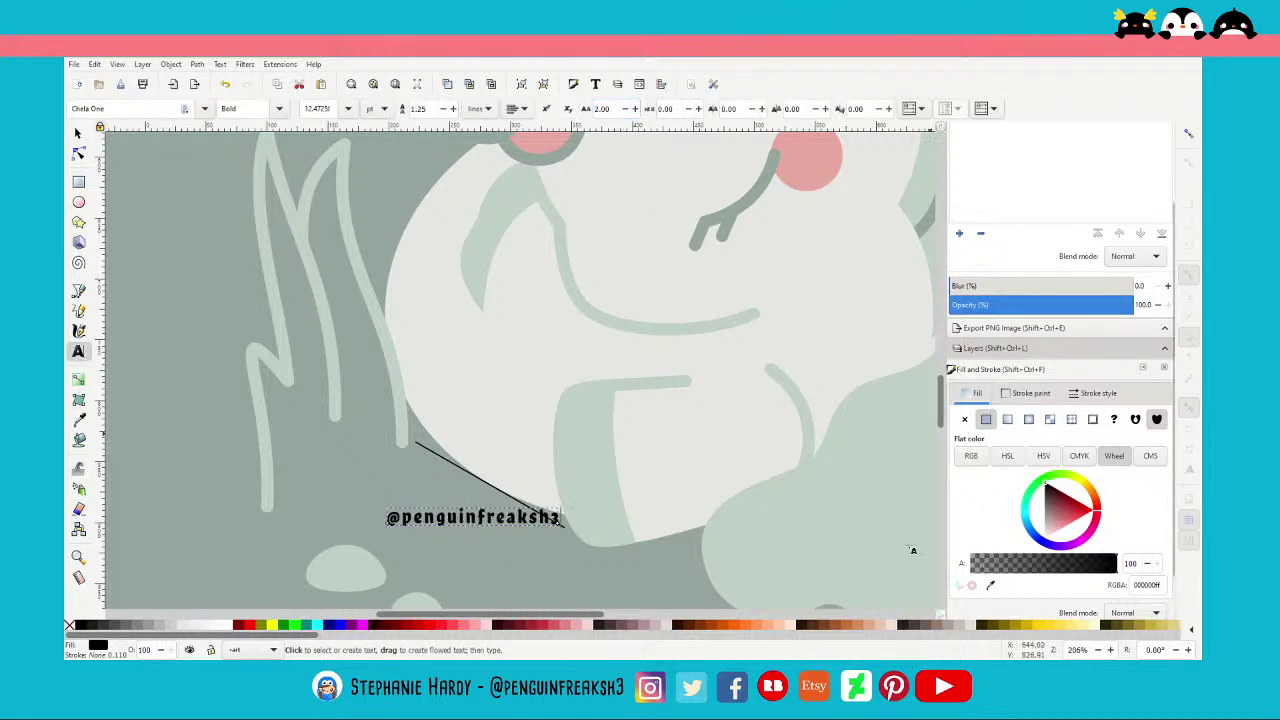
Fill the signature with the light cream colour and select it together with the line
left_click(987, 585)
left_click(765, 434)
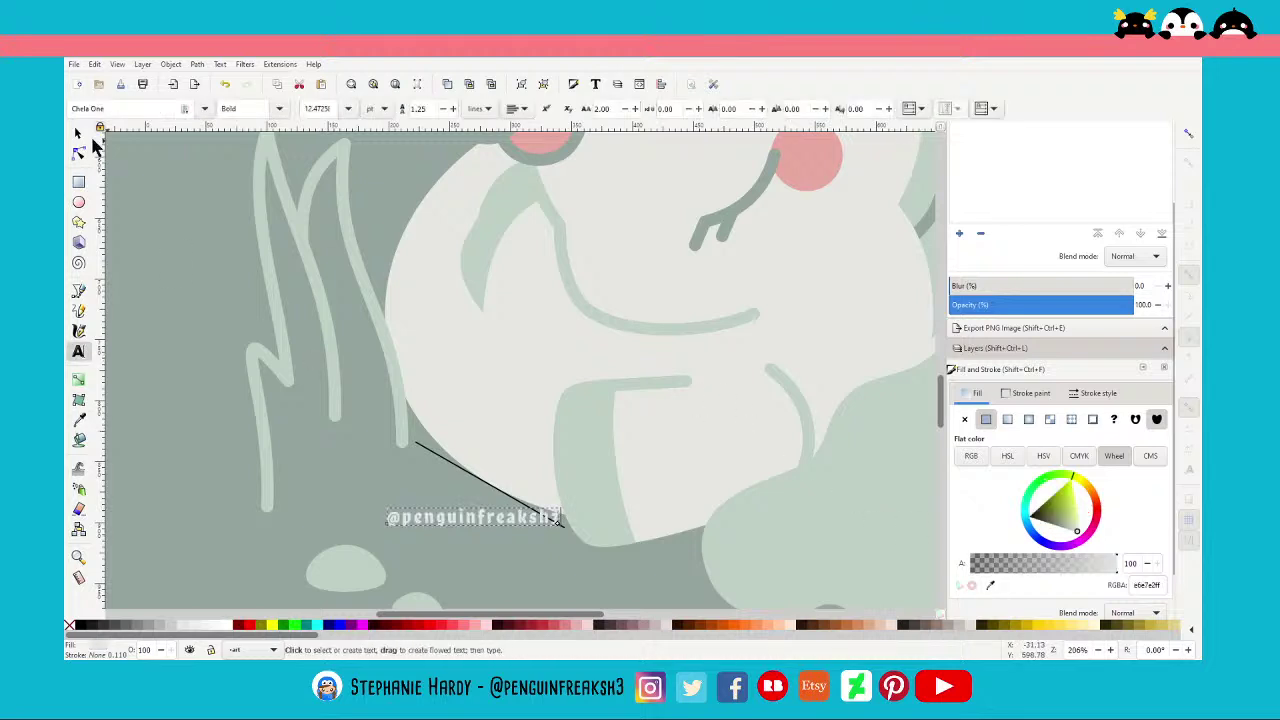
left_click(78, 133)
left_click(438, 454, "shift")
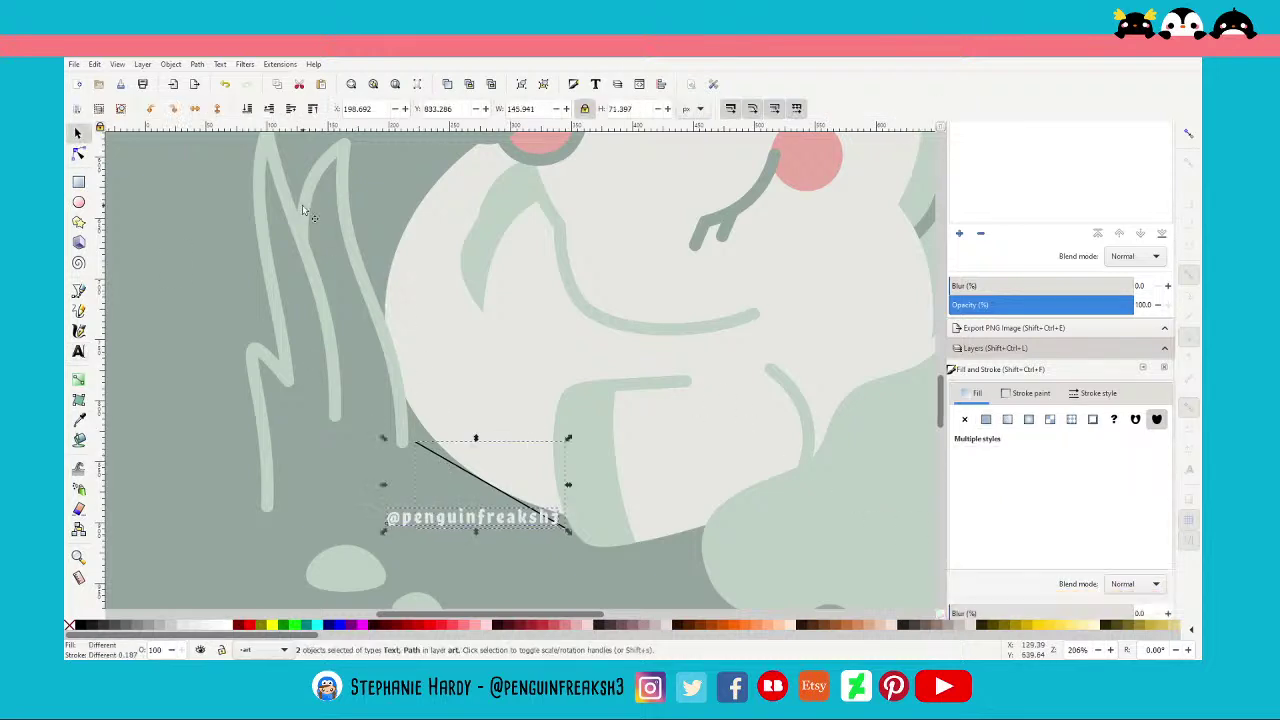
Put the signature text on the line and bend the path into a gentle curve
left_click(220, 64)
left_click(248, 140)
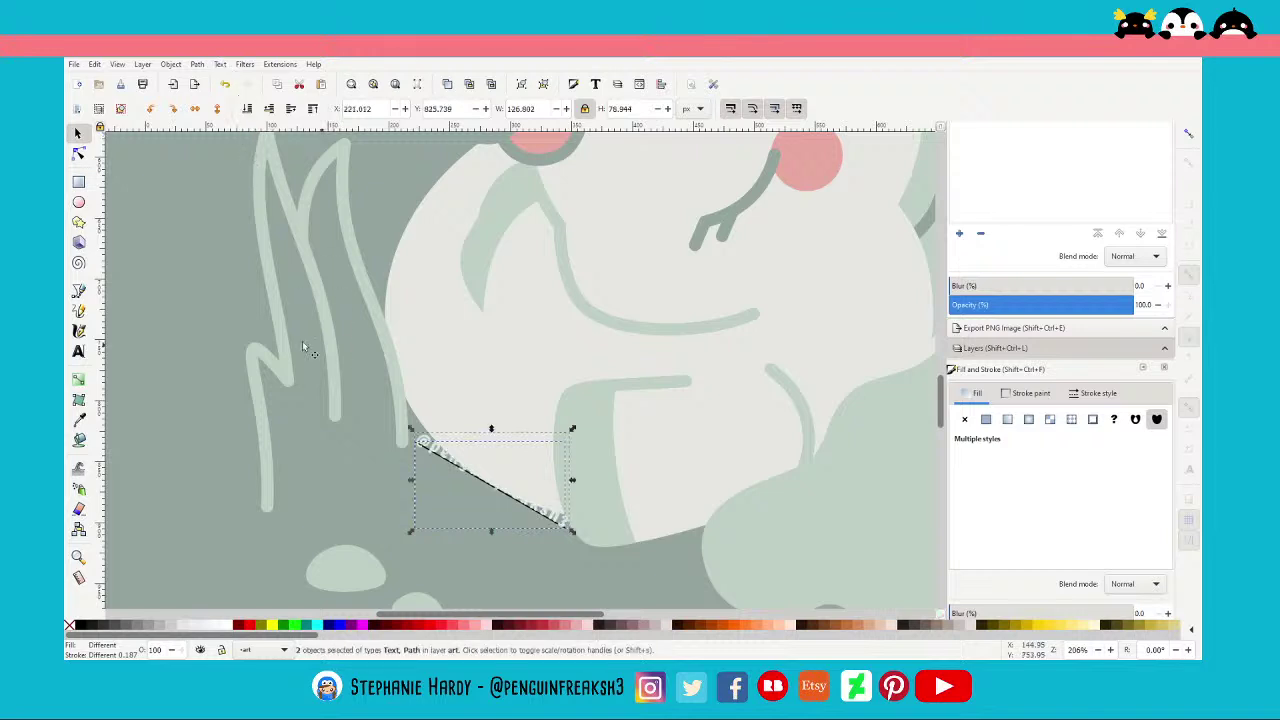
left_click(79, 155)
left_click_drag(495, 488, 490, 508)
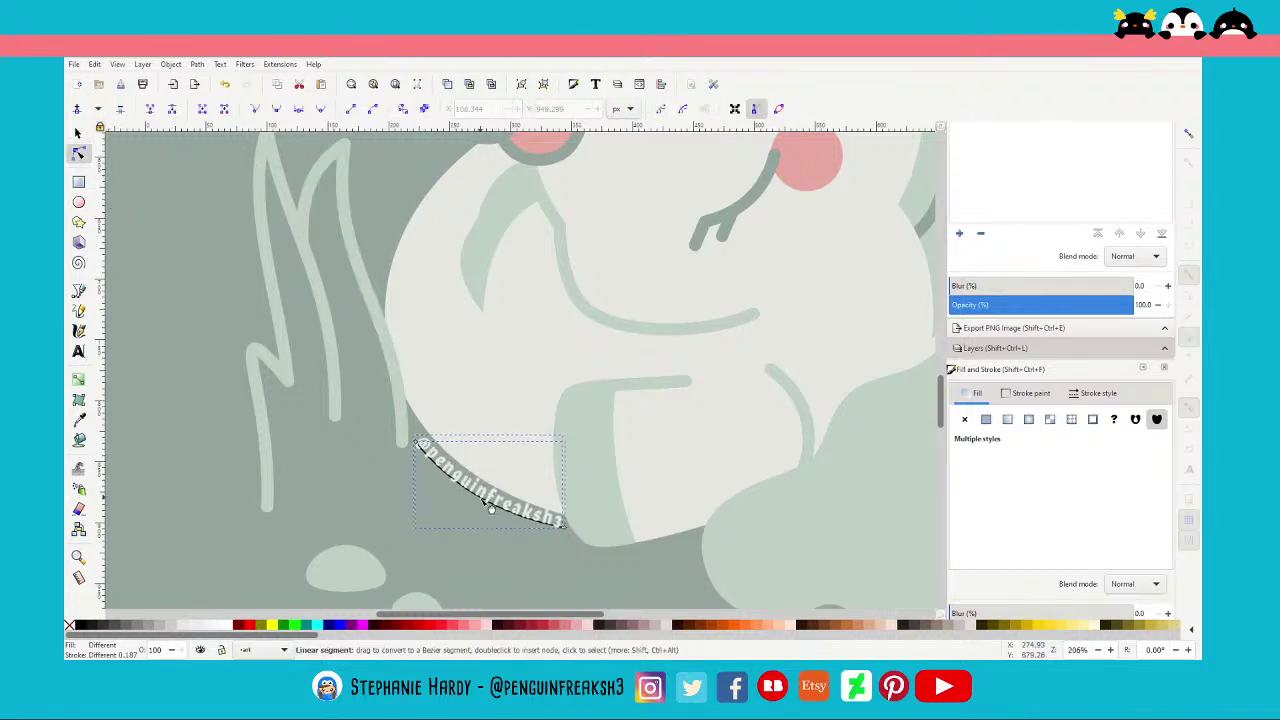
scroll(545, 550, "up", 2)
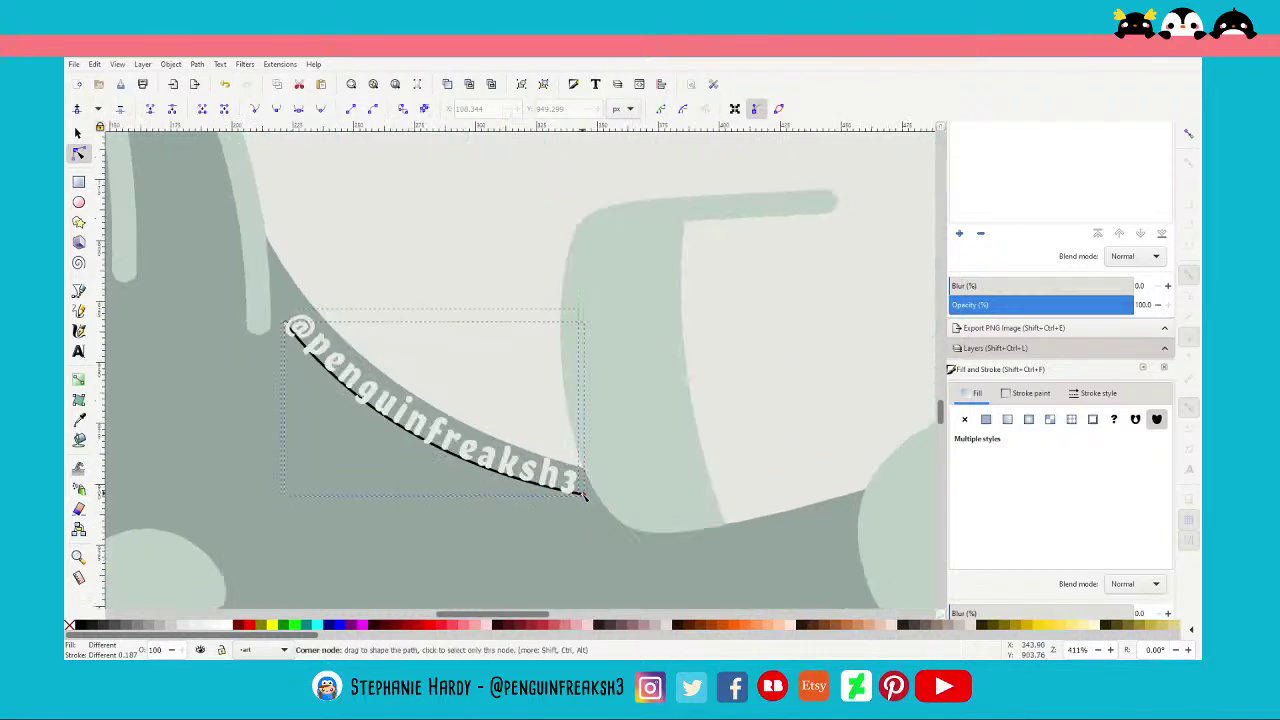
left_click_drag(587, 494, 588, 503)
left_click_drag(456, 476, 458, 488)
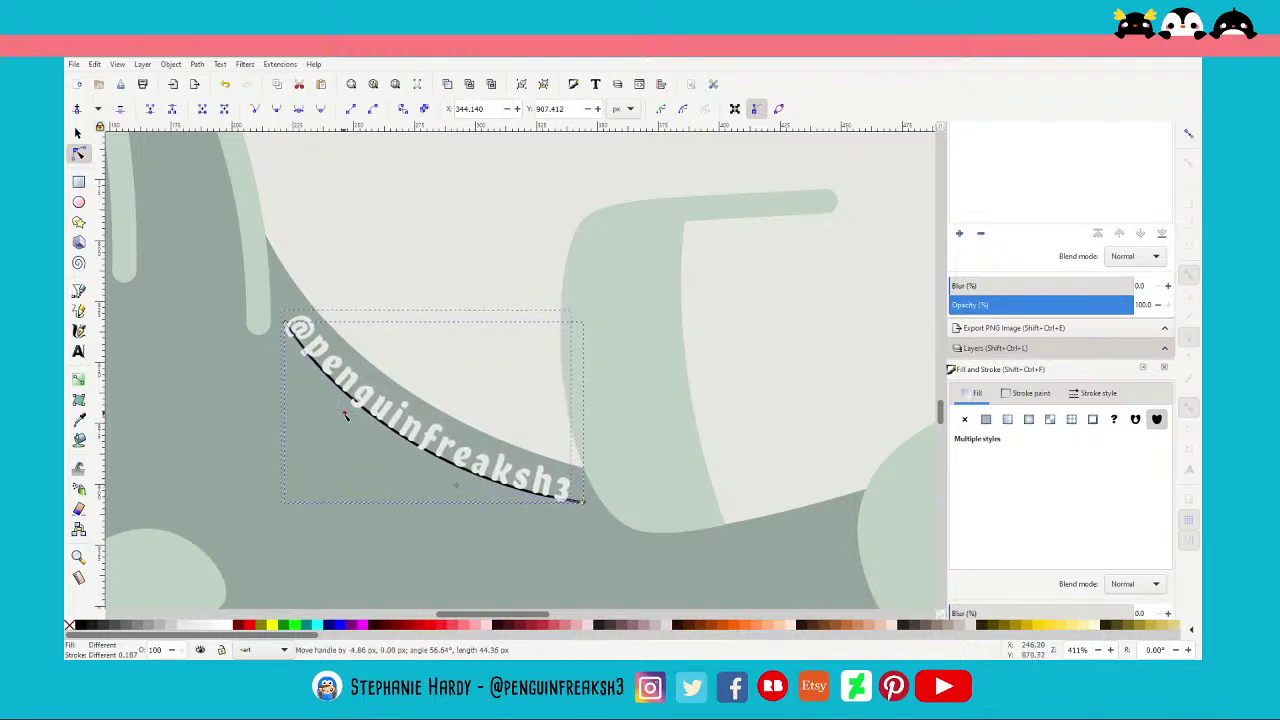
left_click_drag(285, 324, 280, 327)
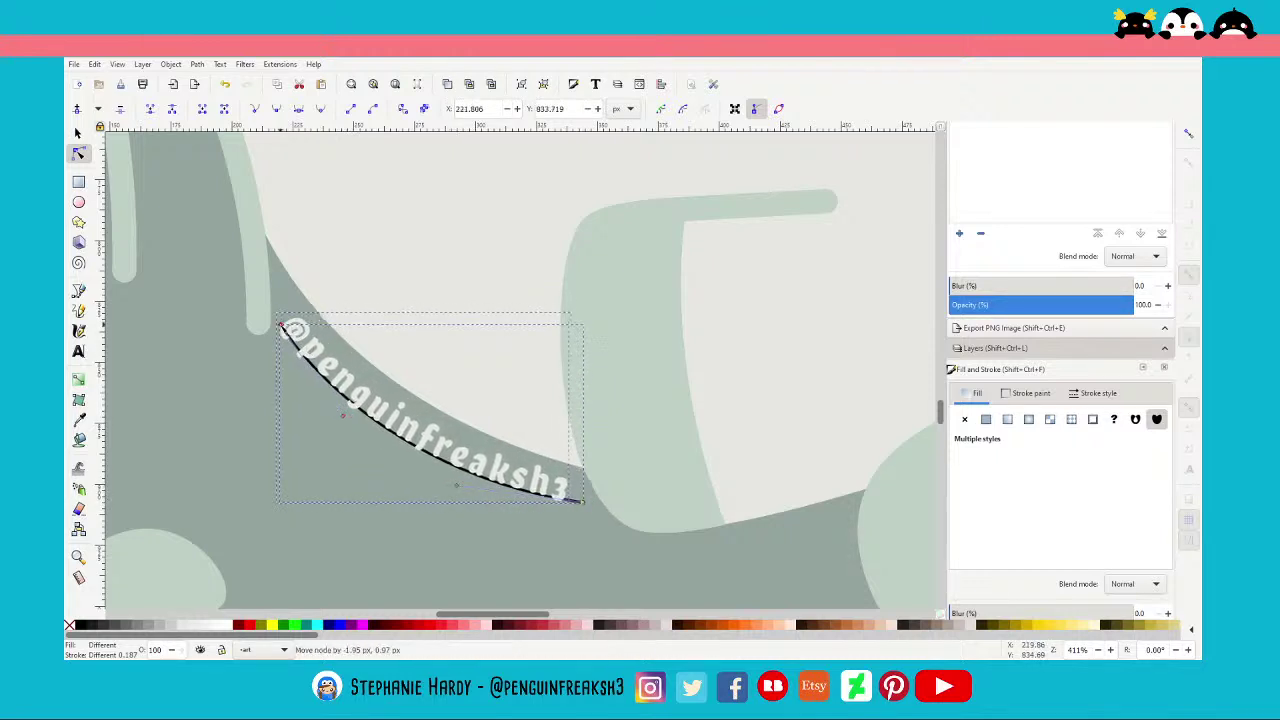
left_click_drag(344, 415, 350, 424)
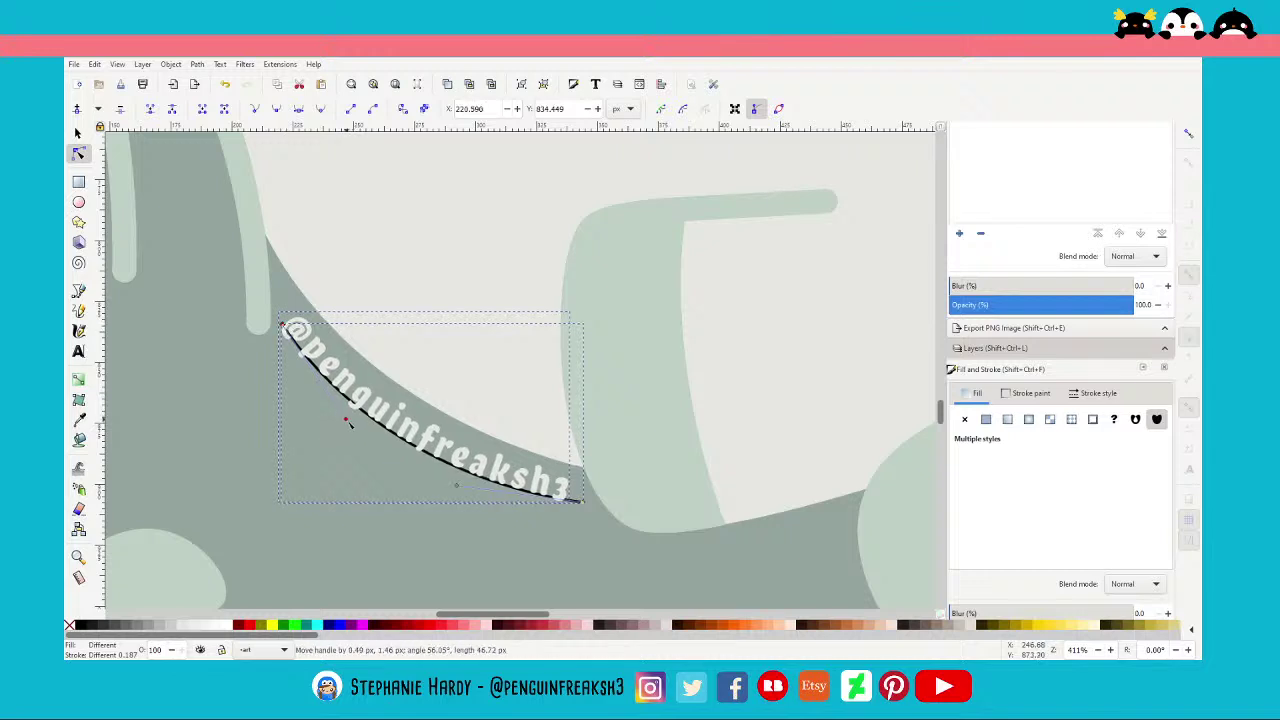
left_click_drag(456, 486, 462, 491)
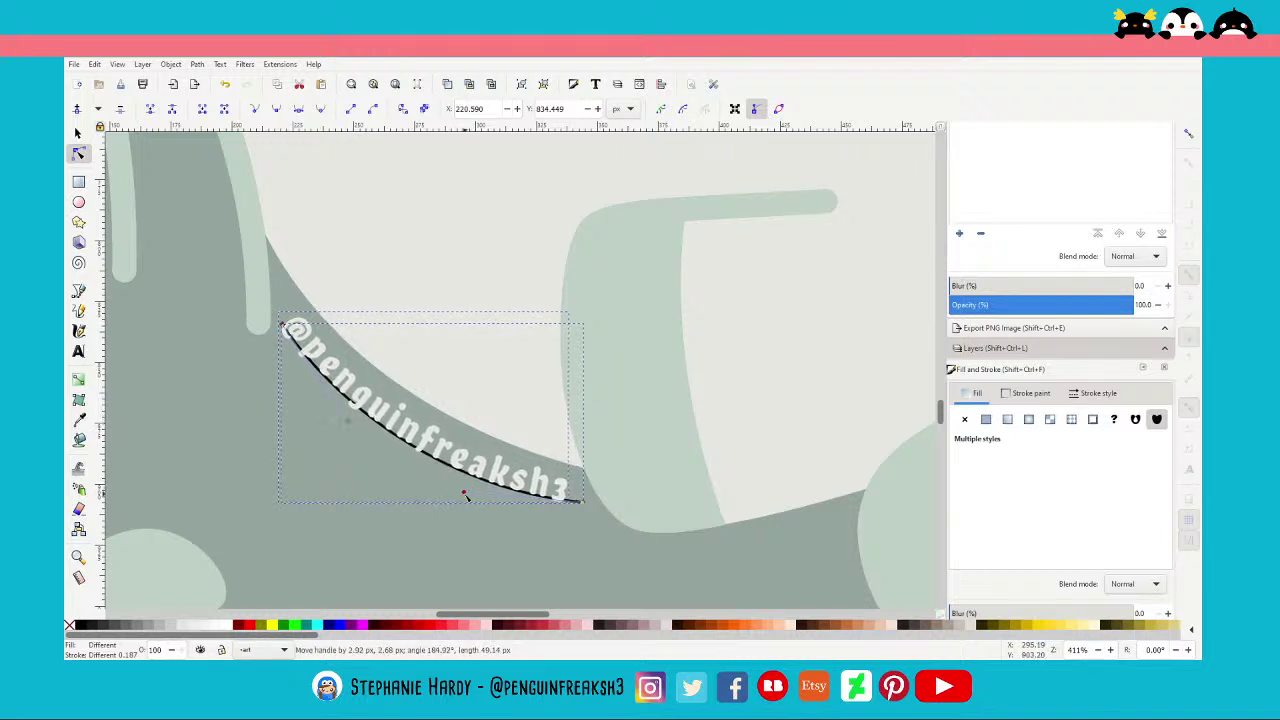
left_click(78, 133)
Set the curved guide line's stroke opacity to 0 so it becomes invisible
left_click(572, 539)
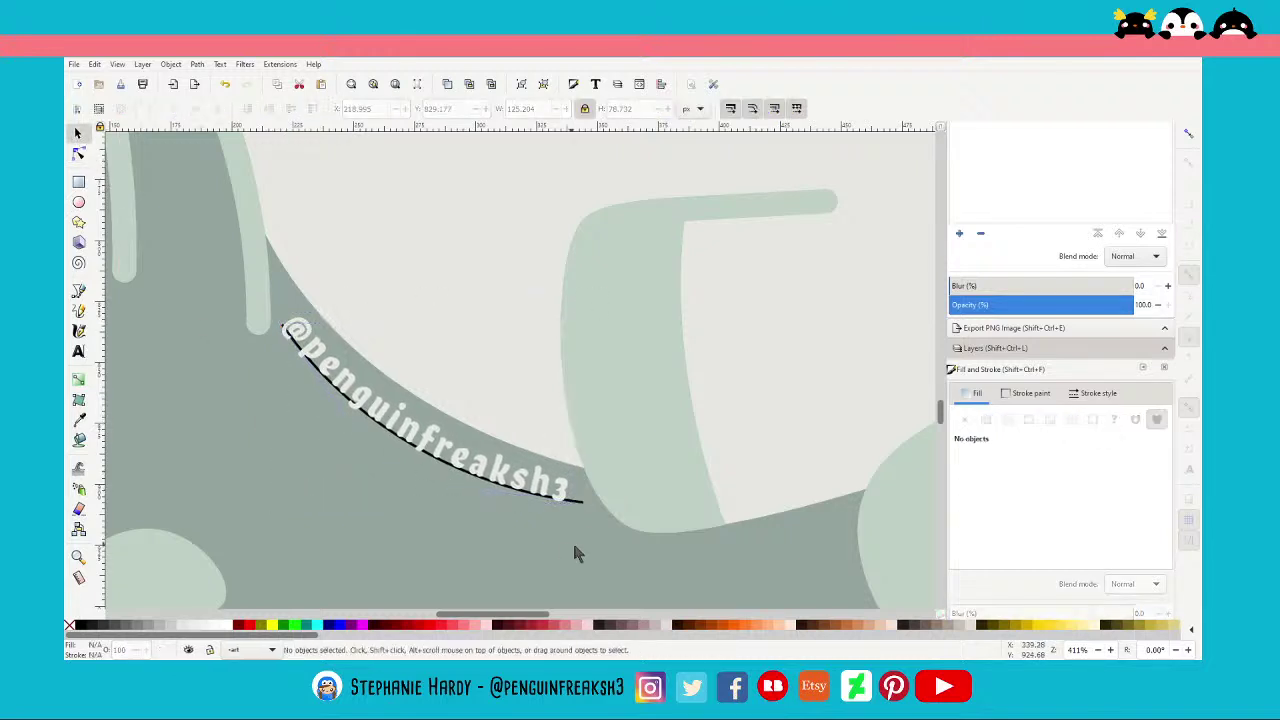
left_click(577, 504)
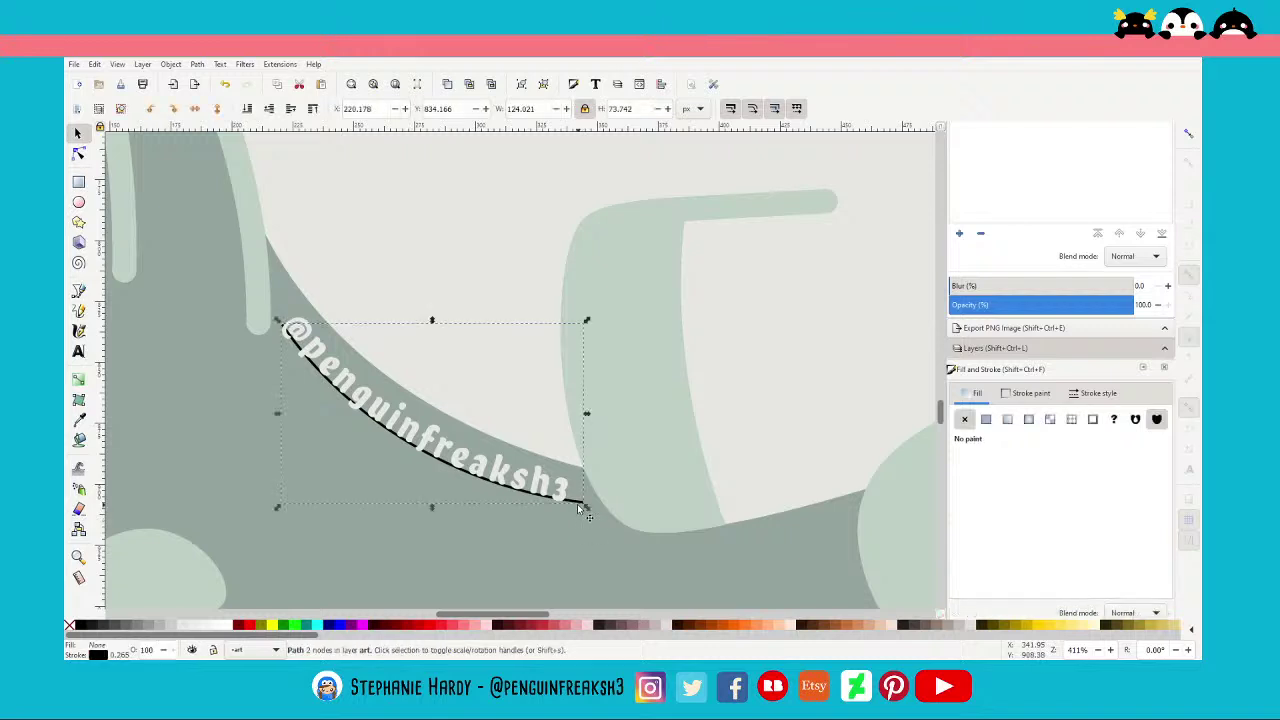
left_click(1030, 392)
scroll(1030, 589, "down", 1)
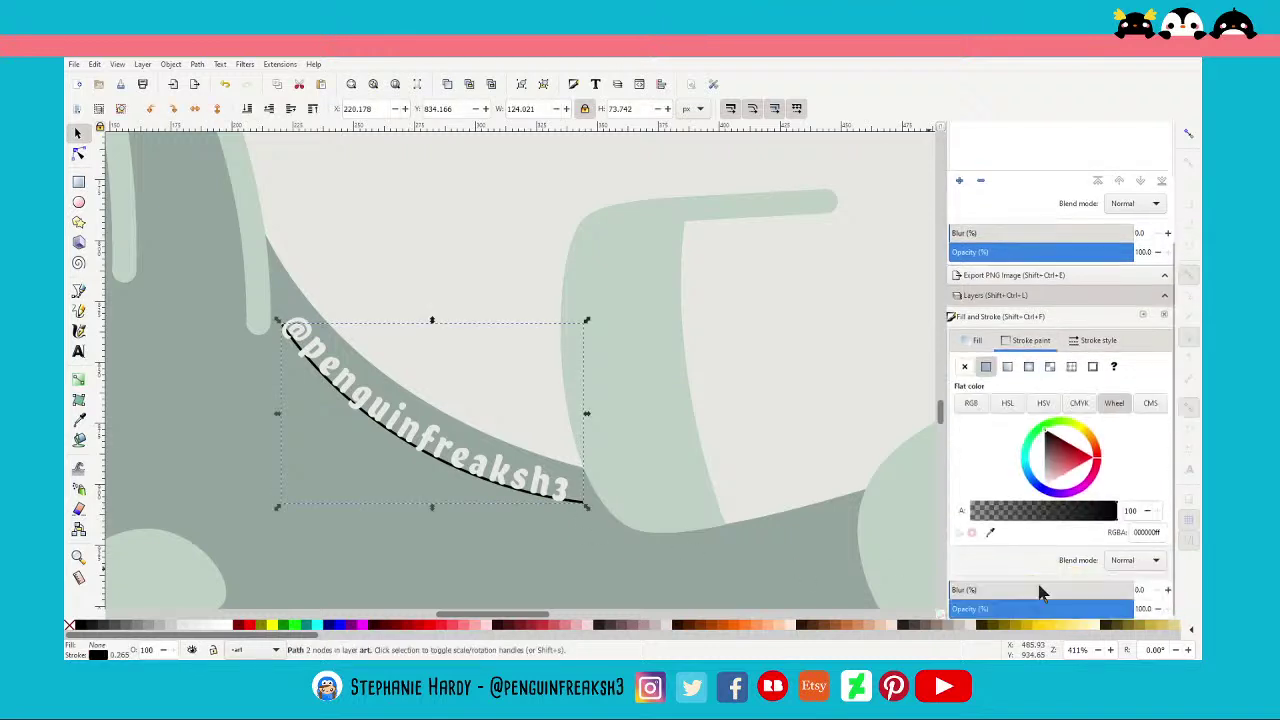
left_click_drag(988, 607, 904, 600)
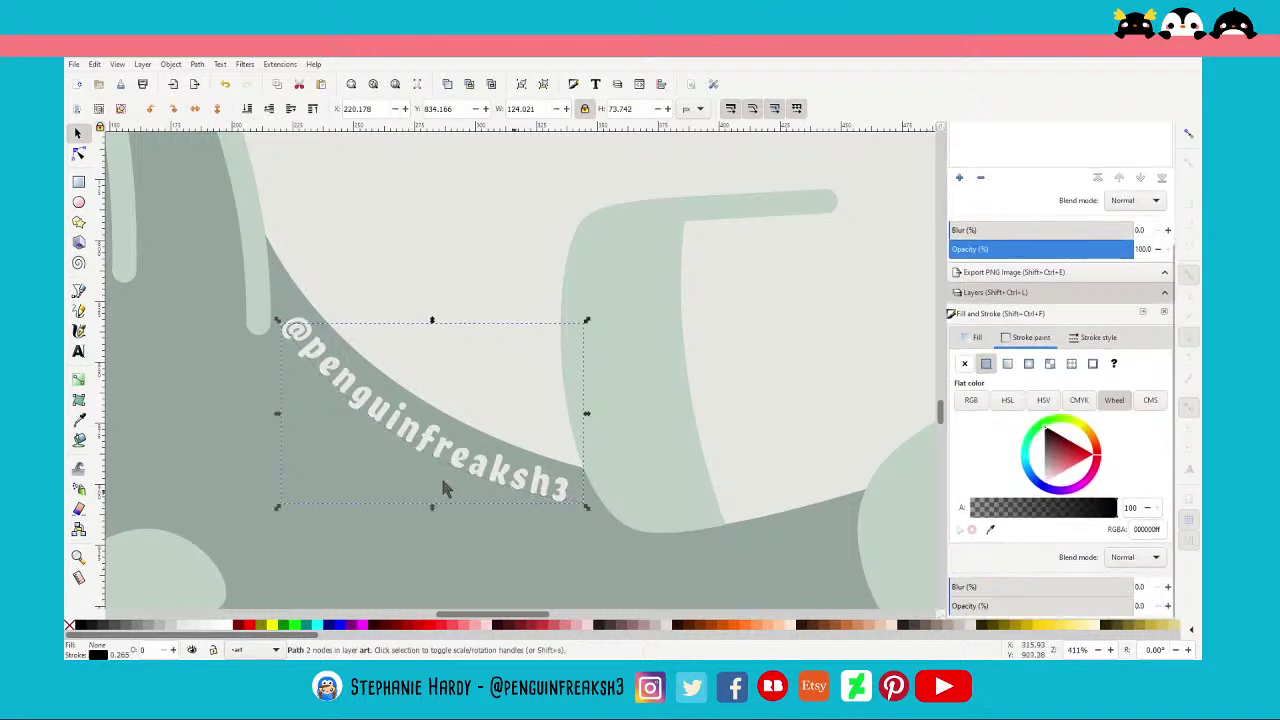
key("Escape")
Zoom out to the whole page and save the drawing
scroll(405, 500, "down", 2, "ctrl")
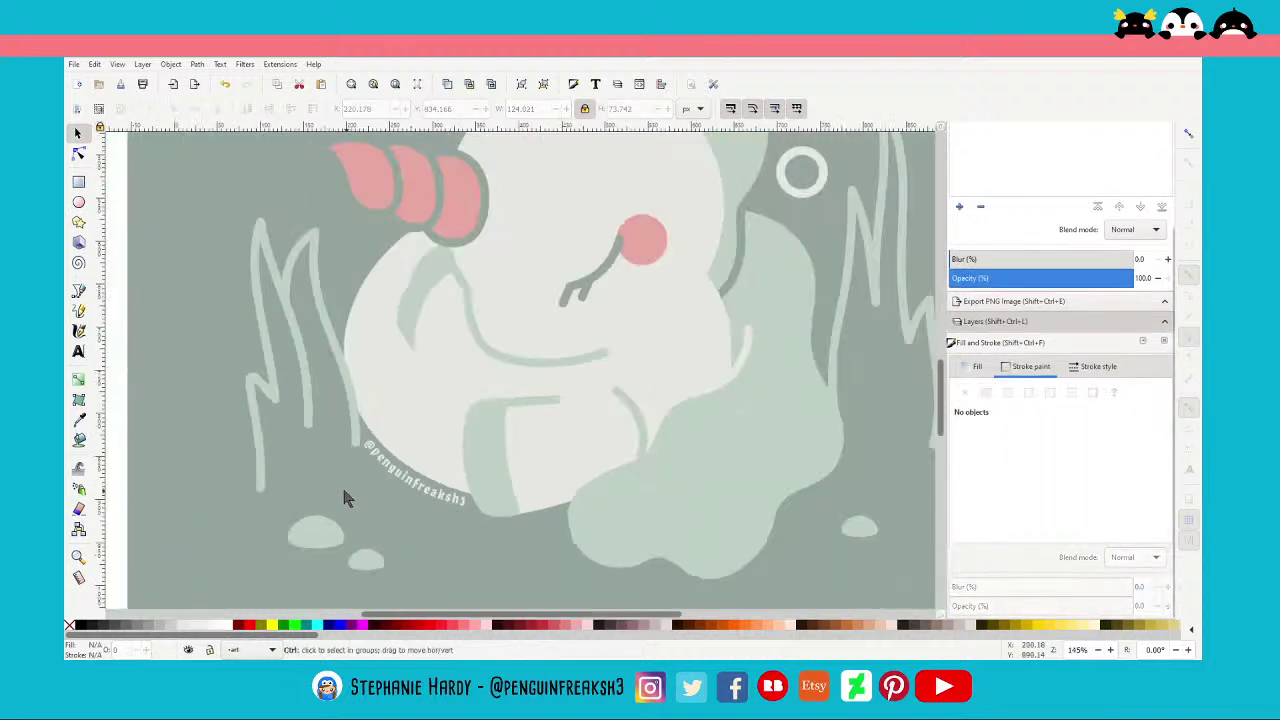
scroll(398, 505, "down", 2, "ctrl")
scroll(395, 497, "down", 1, "ctrl")
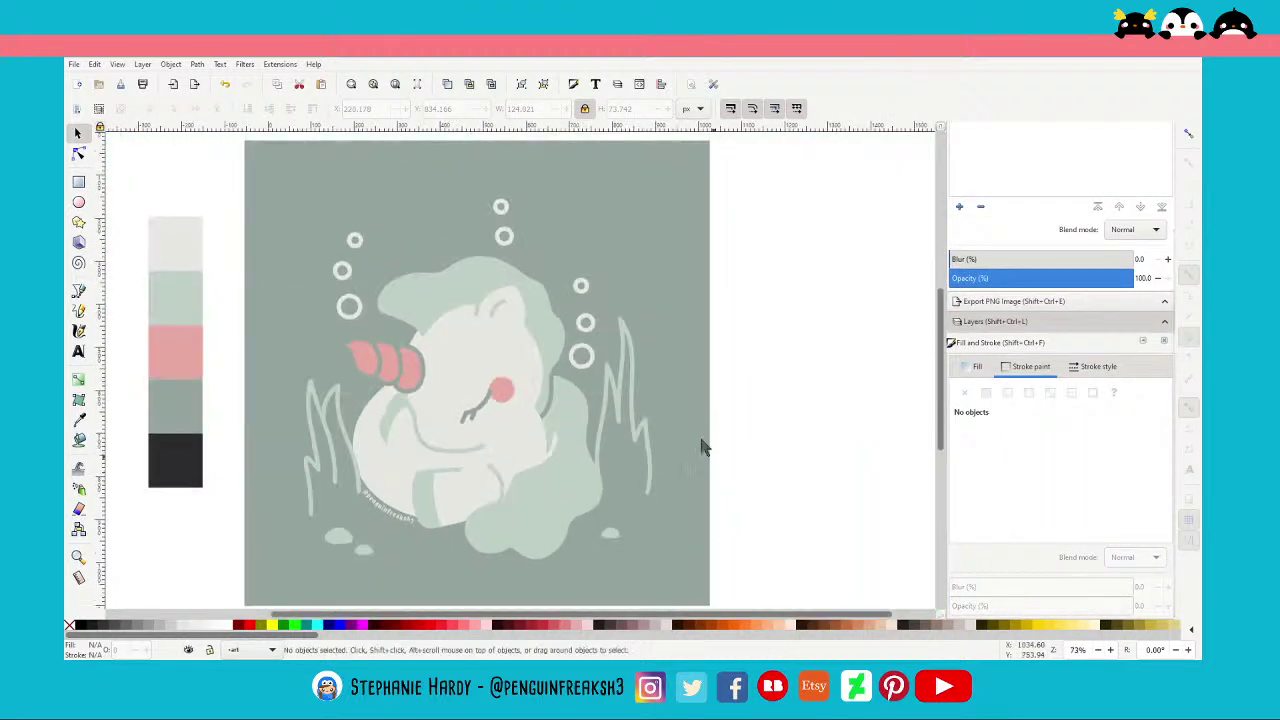
scroll(826, 410, "left", 2)
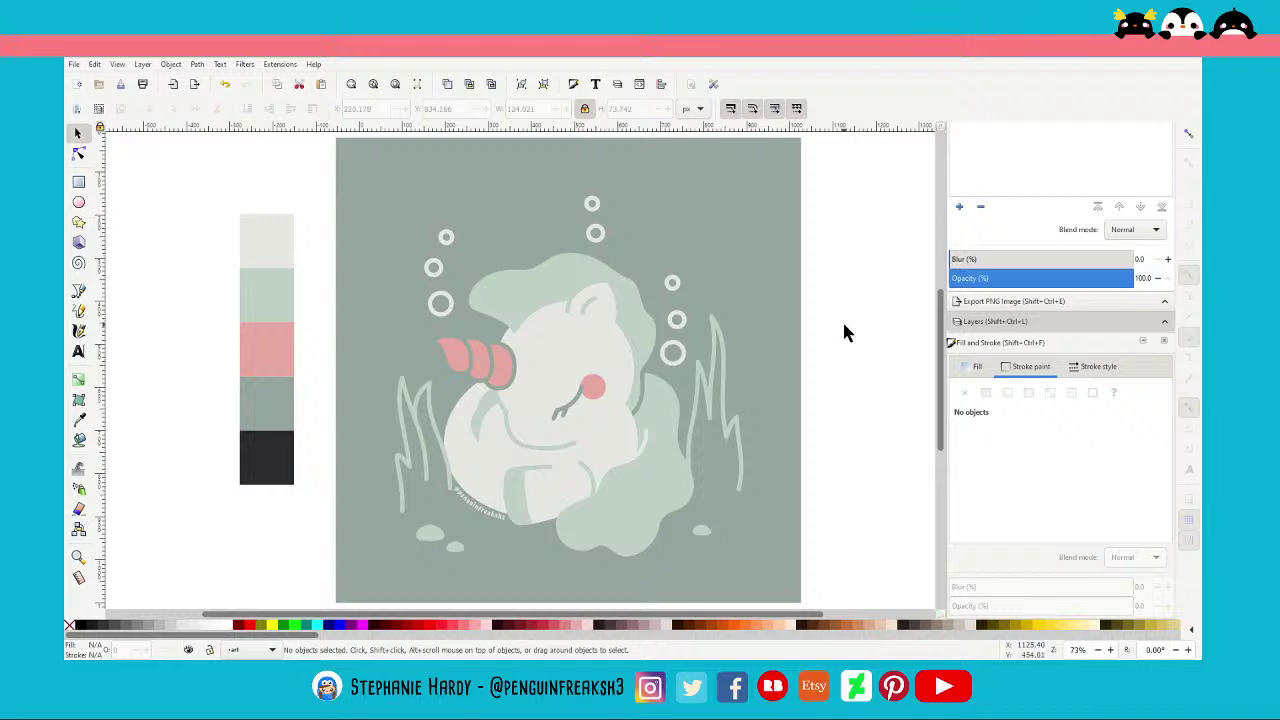
key("ctrl+s")
Select the three small pebbles on the seabed
left_click(704, 530)
left_click(453, 546, "shift")
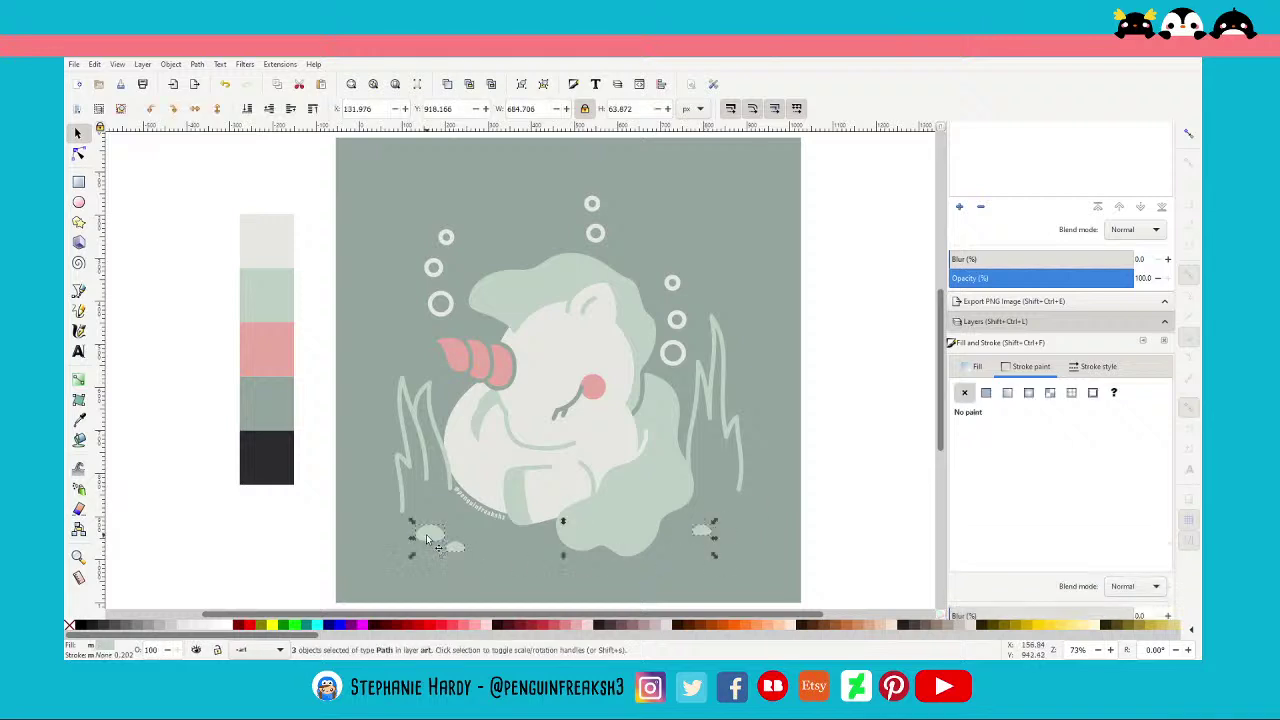
left_click(977, 368)
Fill the three selected pebbles with the palette's pink using the dropper, then deselect
left_click(990, 558)
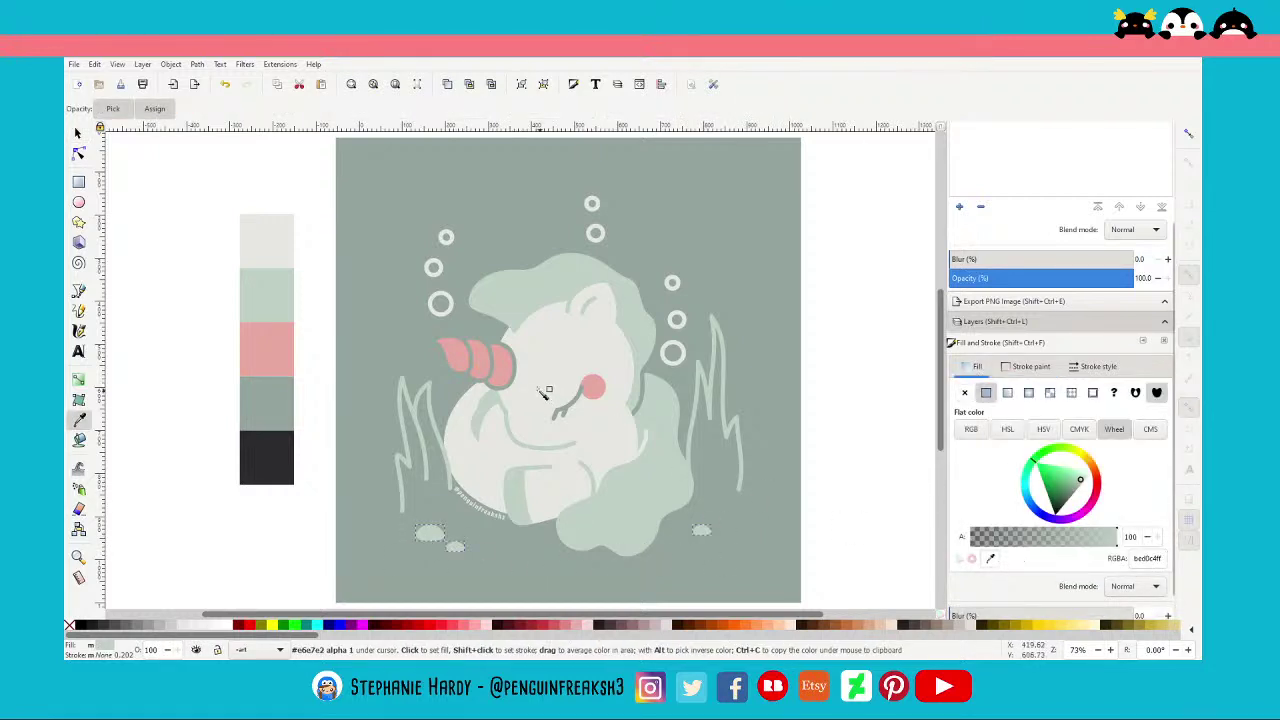
left_click(266, 350)
left_click(908, 510)
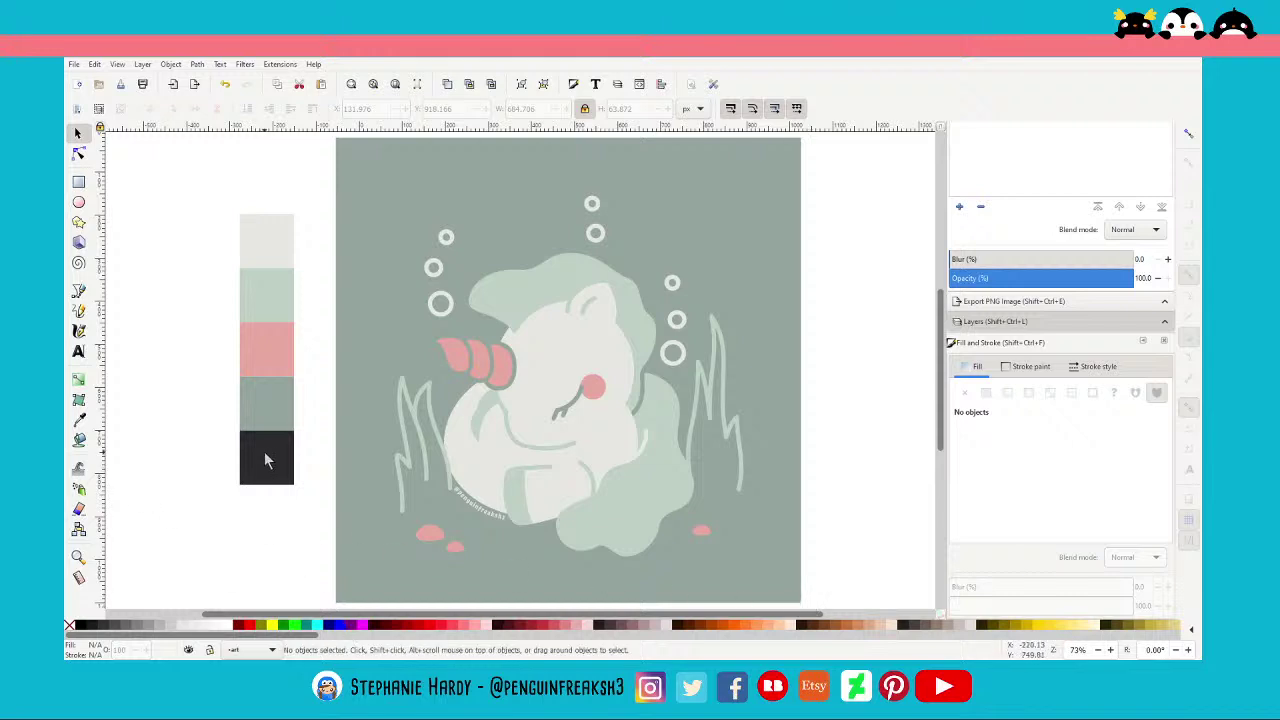
scroll(245, 400, "down", 2, "ctrl")
scroll(473, 383, "up", 1, "ctrl")
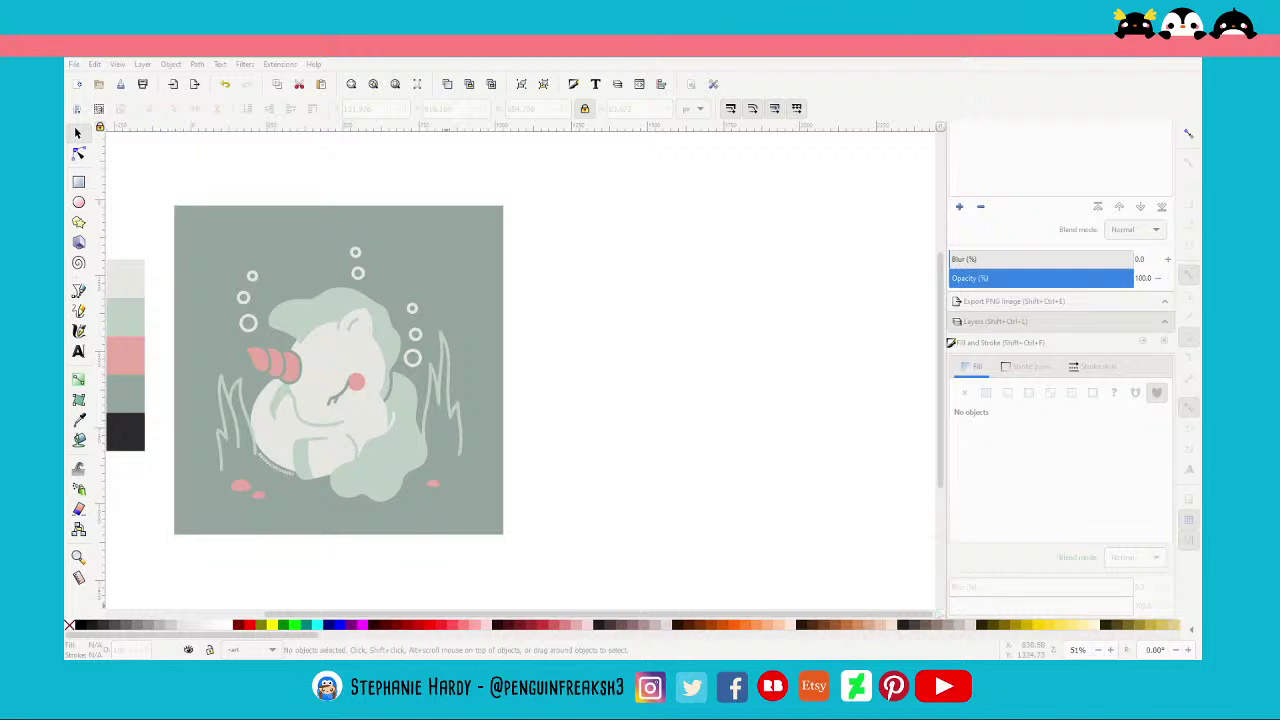
left_click(79, 64)
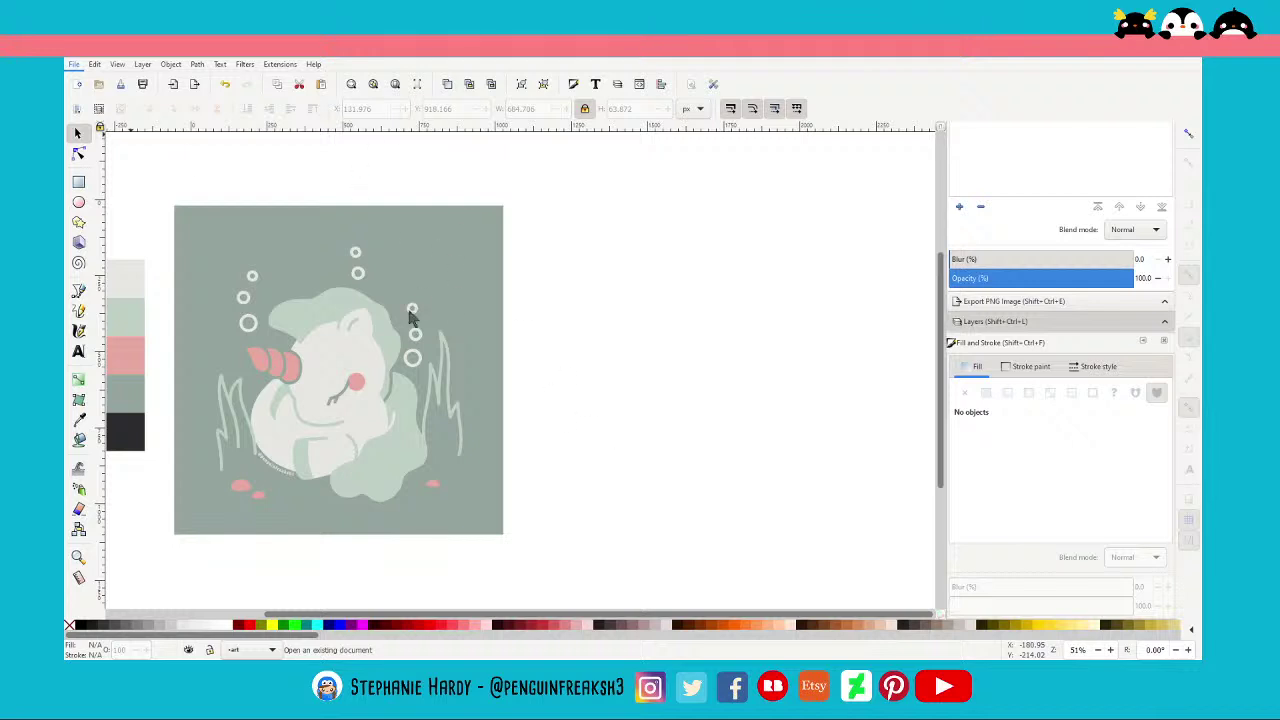
Import the older colourful unicorn picture and place it to the right of the new artwork
left_click(73, 64)
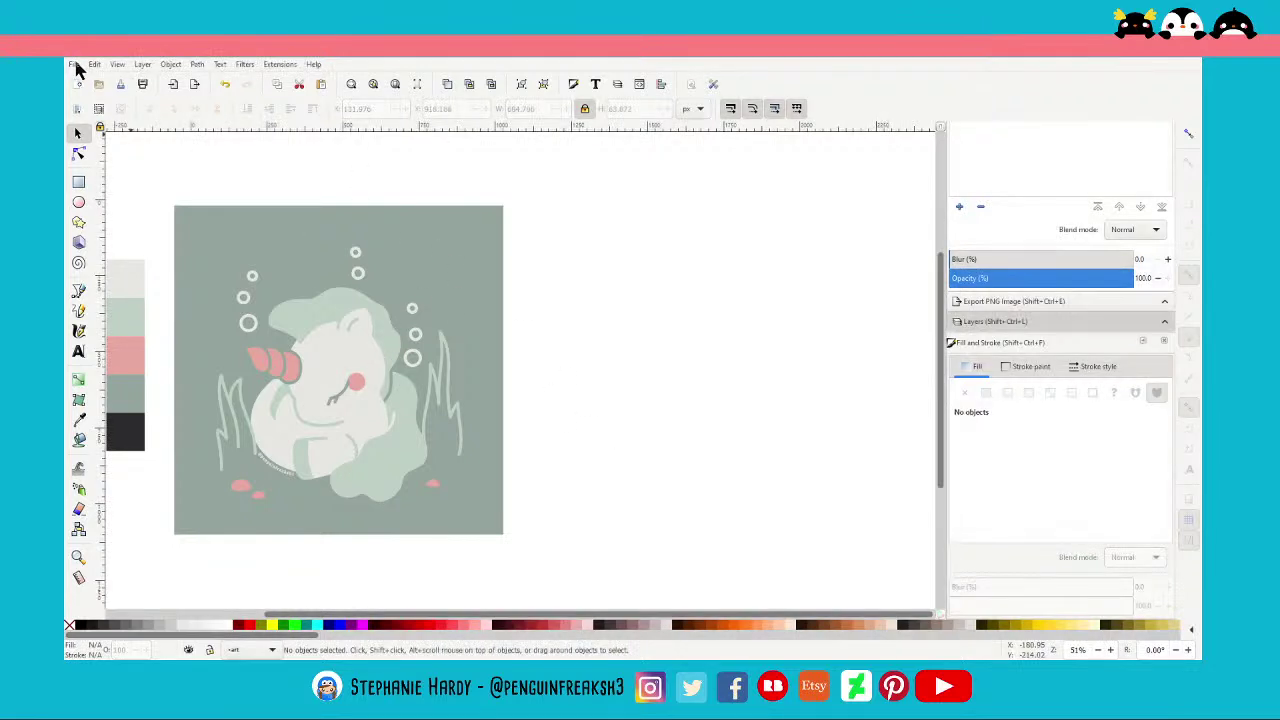
left_click(380, 298)
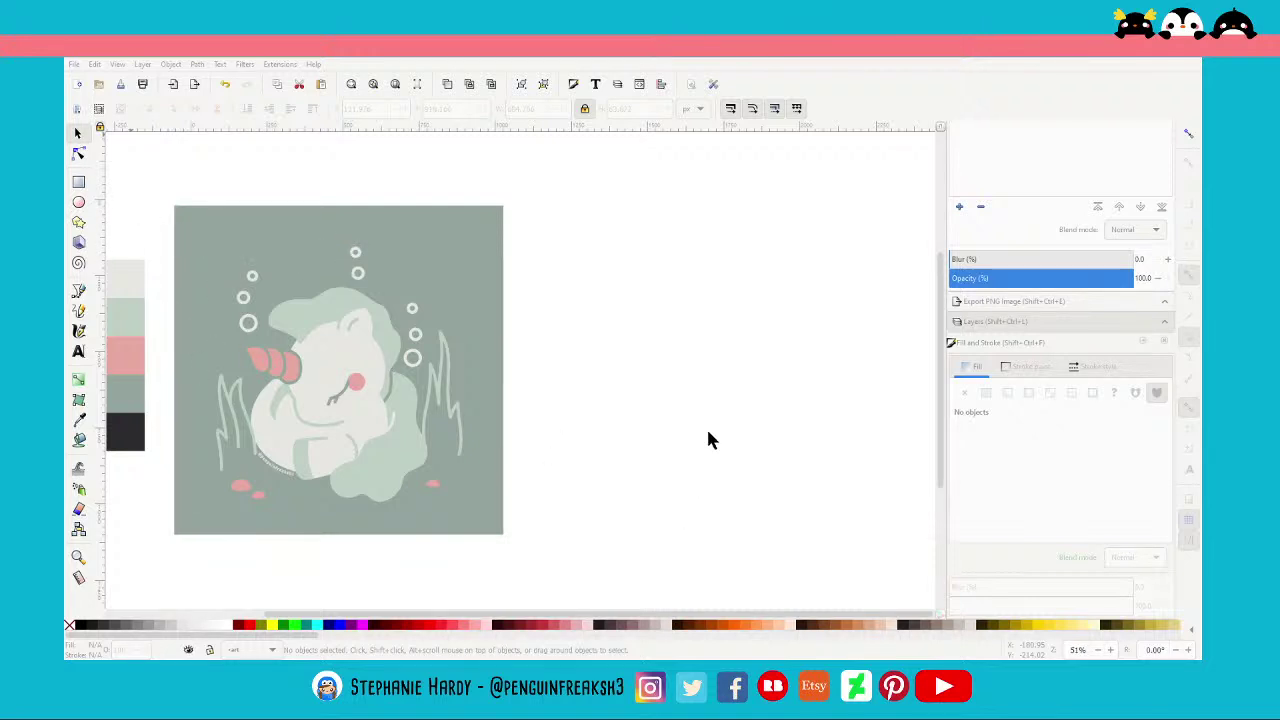
key("ctrl+v")
mouse_move(577, 482)
left_mouse_down()
mouse_move(707, 406)
mouse_move(746, 431)
left_mouse_up()
left_click(624, 540)
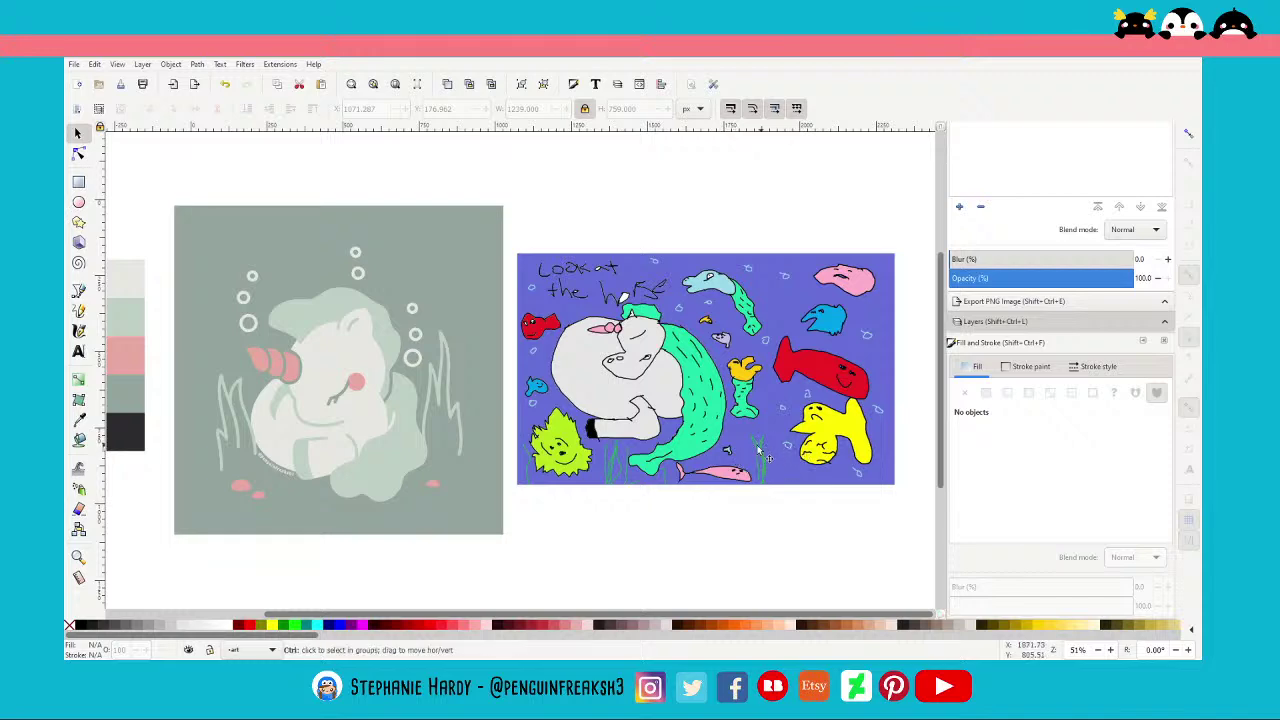
scroll(720, 466, "up", 2, "ctrl")
scroll(697, 470, "up", 2, "ctrl")
scroll(700, 470, "up", 2, "ctrl")
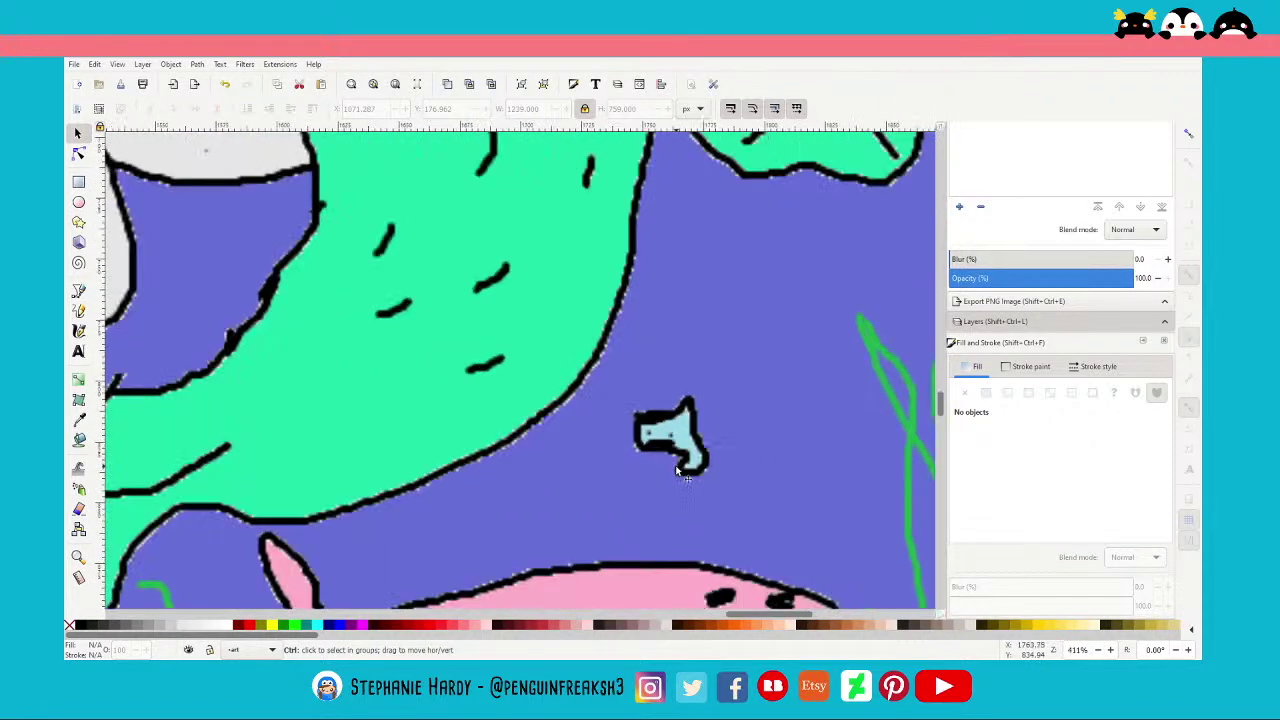
scroll(718, 473, "up", 1, "ctrl")
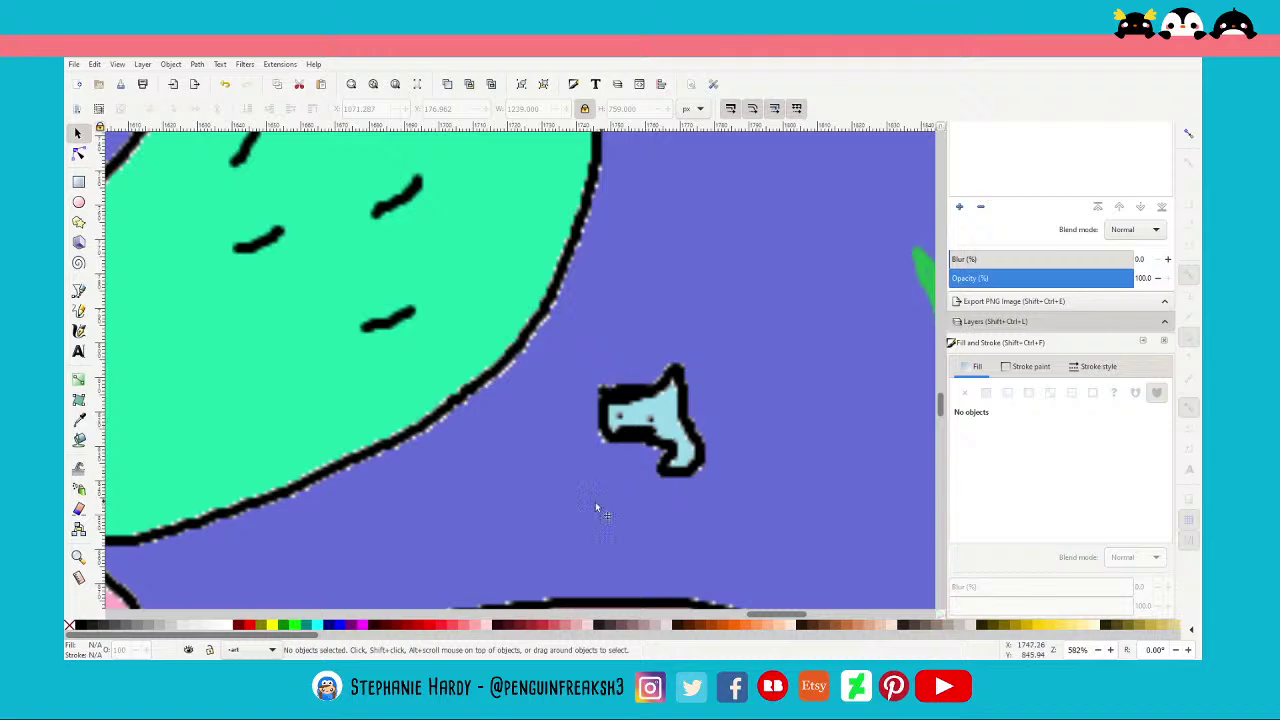
scroll(560, 490, "down", 2, "ctrl")
scroll(603, 479, "down", 1, "ctrl")
scroll(601, 482, "down", 2, "ctrl")
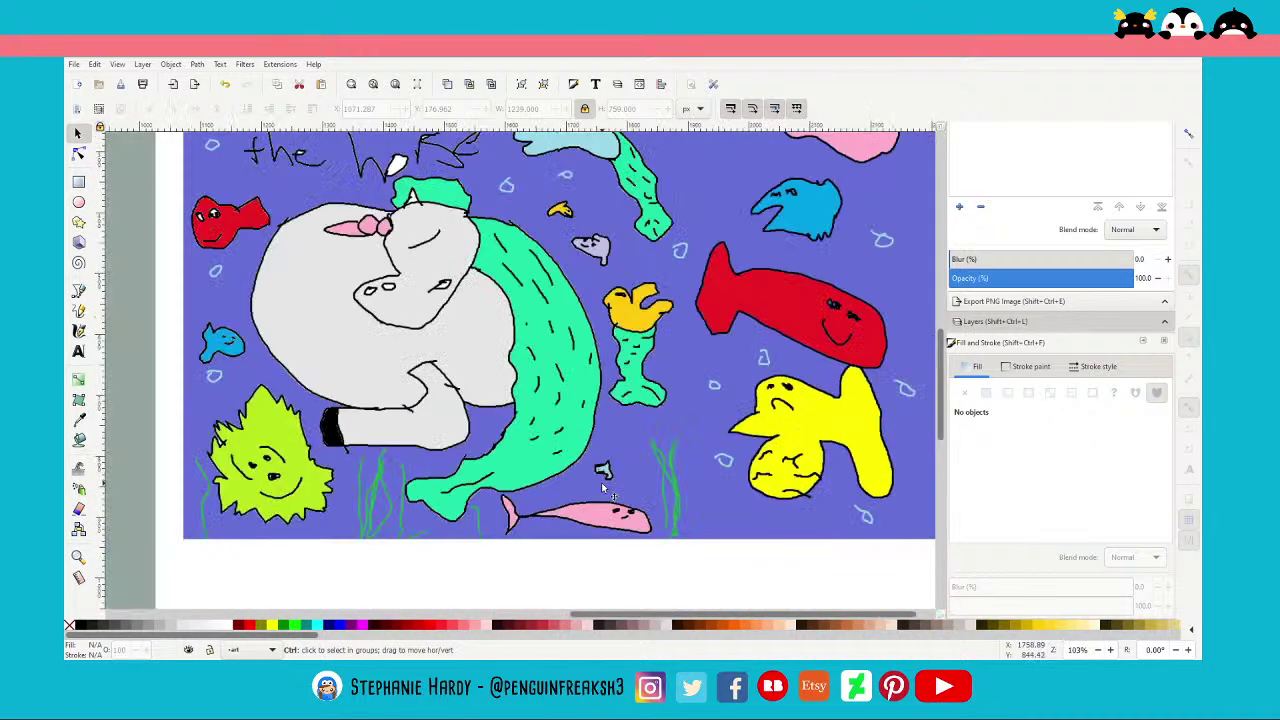
scroll(601, 482, "down", 1, "ctrl")
scroll(561, 446, "up", 3, "ctrl")
scroll(561, 446, "up", 2, "ctrl")
scroll(553, 408, "up", 3, "ctrl")
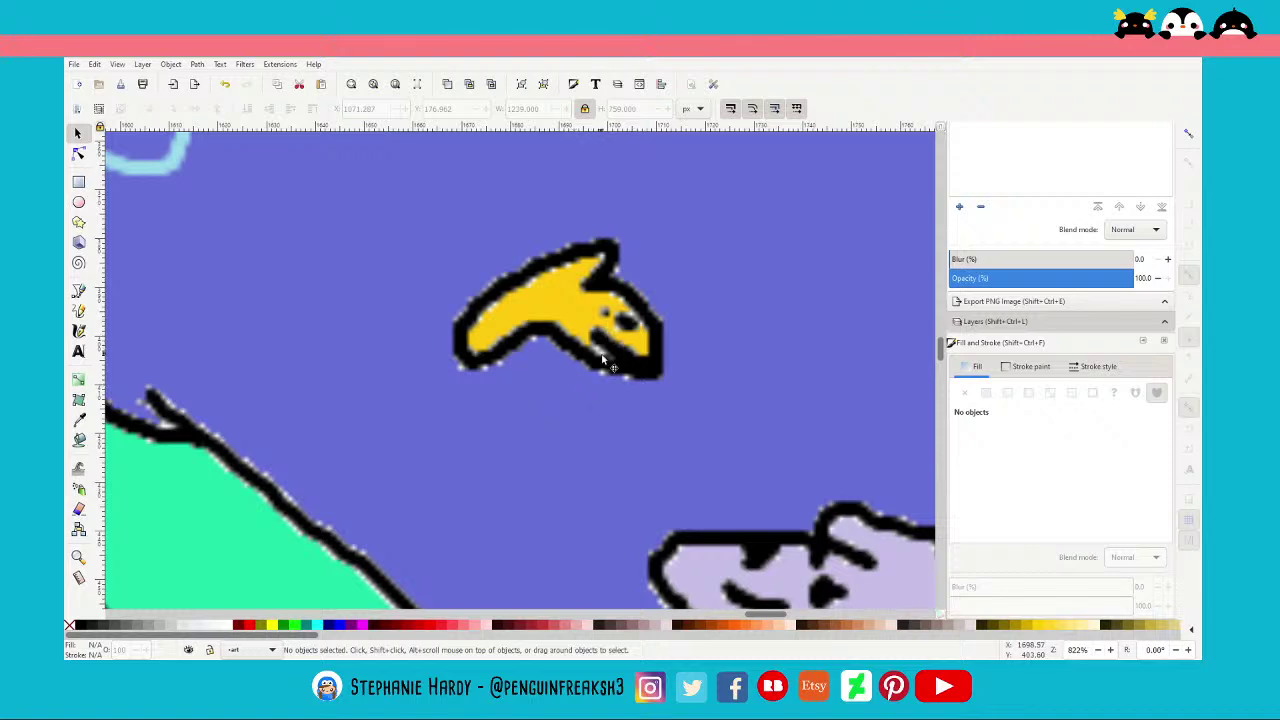
scroll(559, 354, "down", 2, "ctrl")
scroll(544, 353, "down", 1, "ctrl")
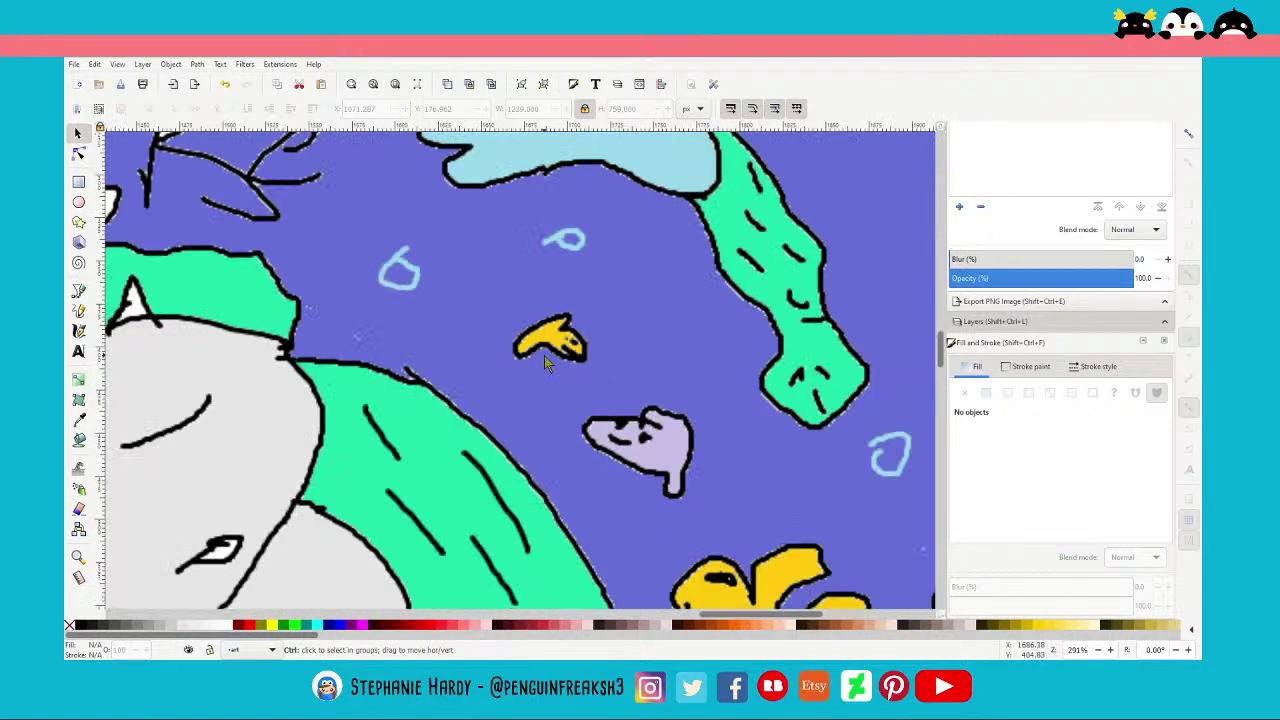
scroll(544, 356, "down", 2, "ctrl")
scroll(551, 360, "down", 1, "ctrl")
scroll(565, 366, "down", 1, "ctrl")
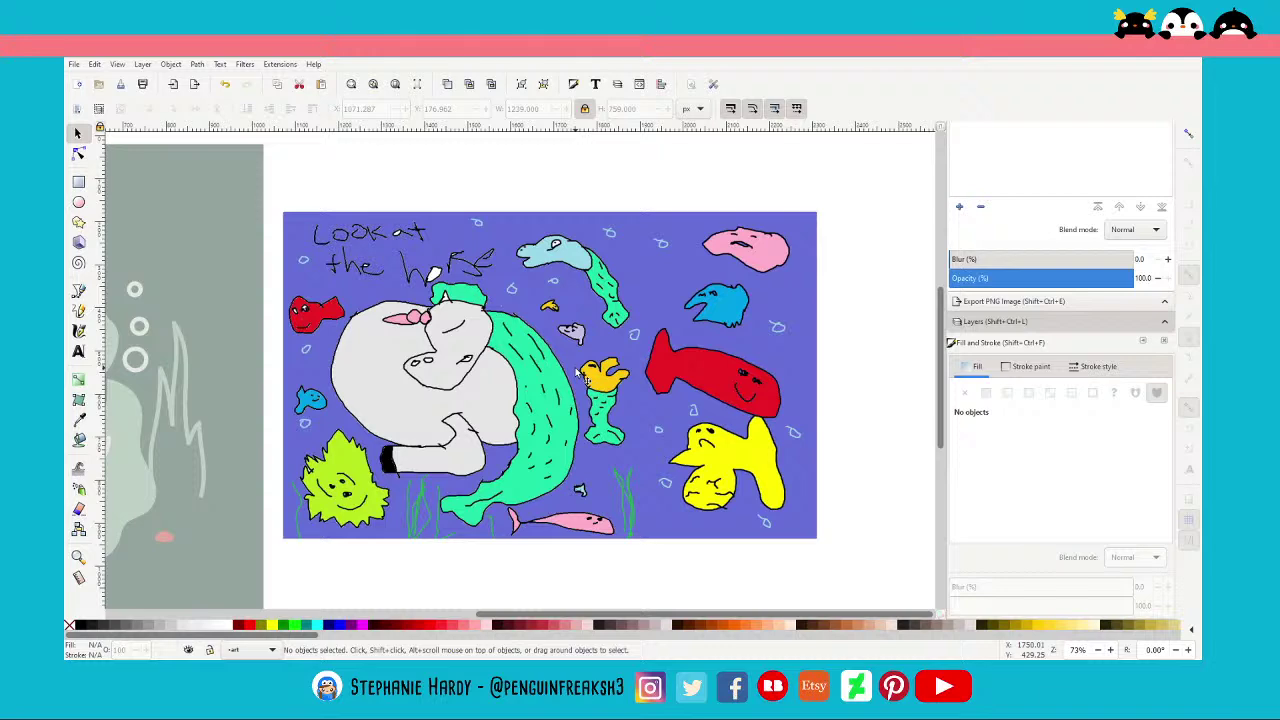
scroll(745, 478, "up", 2, "ctrl")
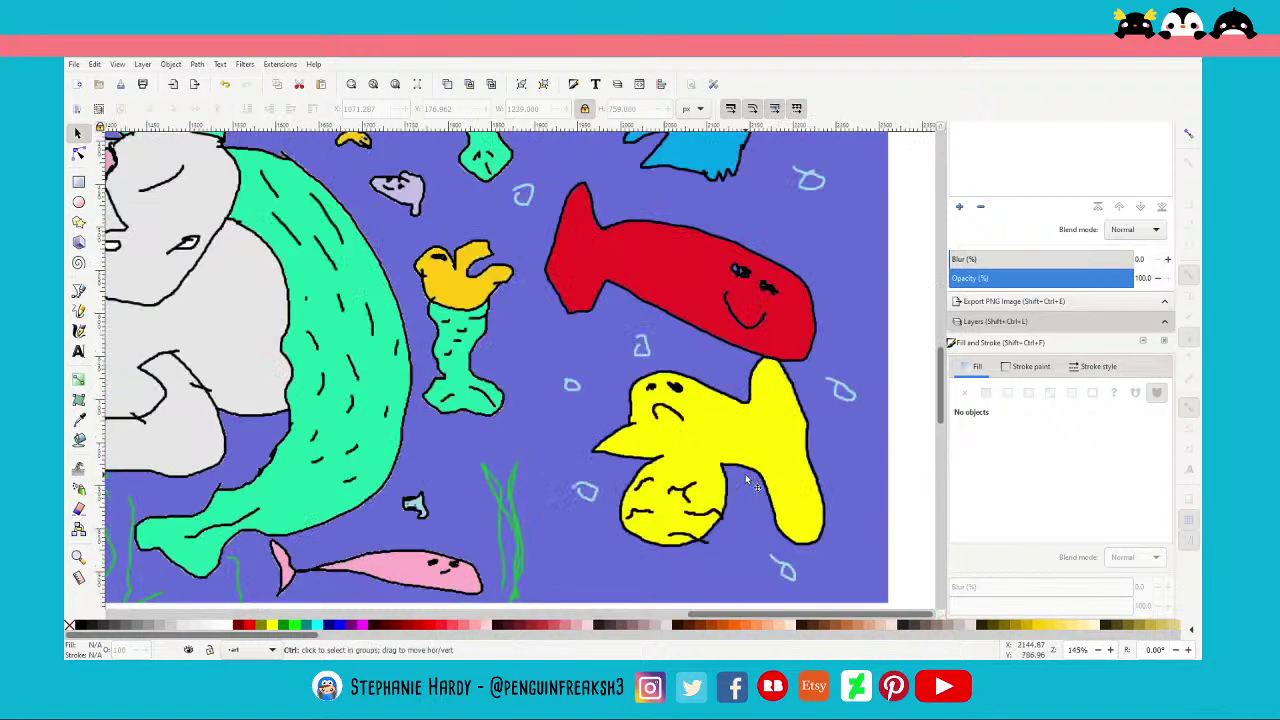
scroll(745, 478, "up", 1, "ctrl")
scroll(745, 478, "down", 2, "ctrl")
scroll(730, 510, "down", 1, "ctrl")
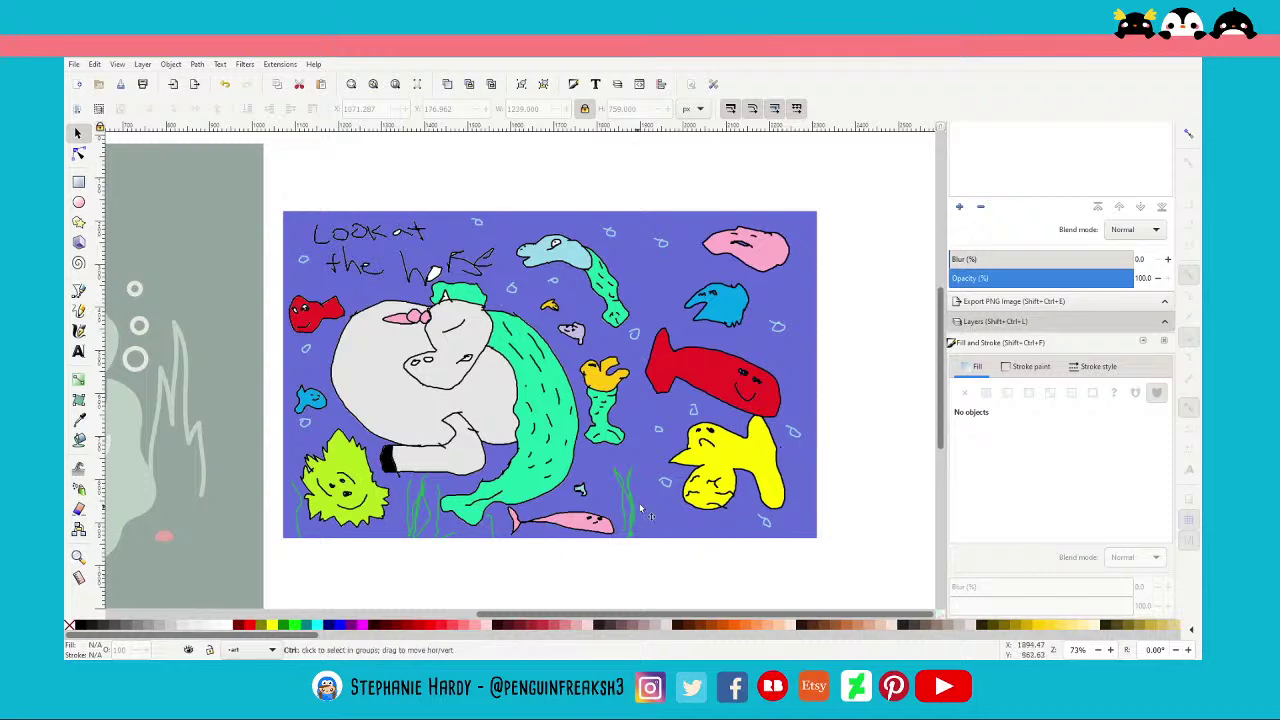
scroll(640, 500, "down", 1, "ctrl")
scroll(642, 505, "down", 1, "ctrl")
scroll(485, 515, "up", 1, "ctrl")
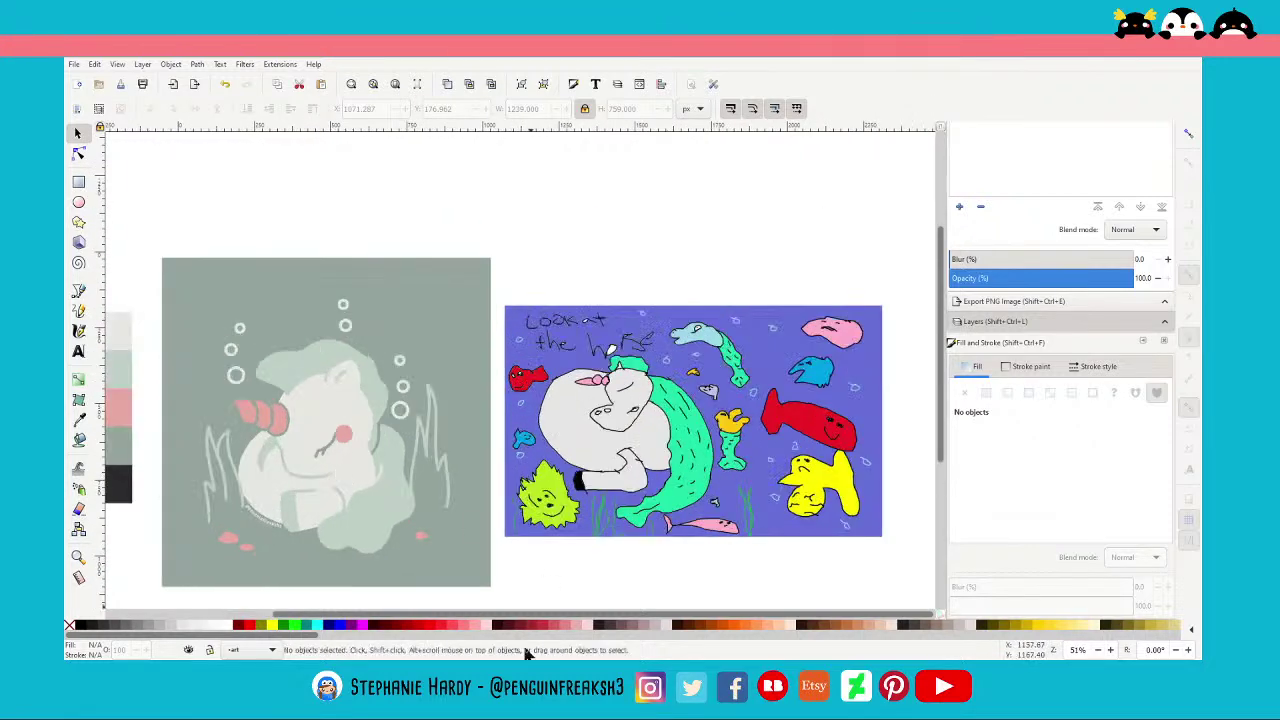
scroll(565, 615, "left", 1)
scroll(620, 565, "down", 1)
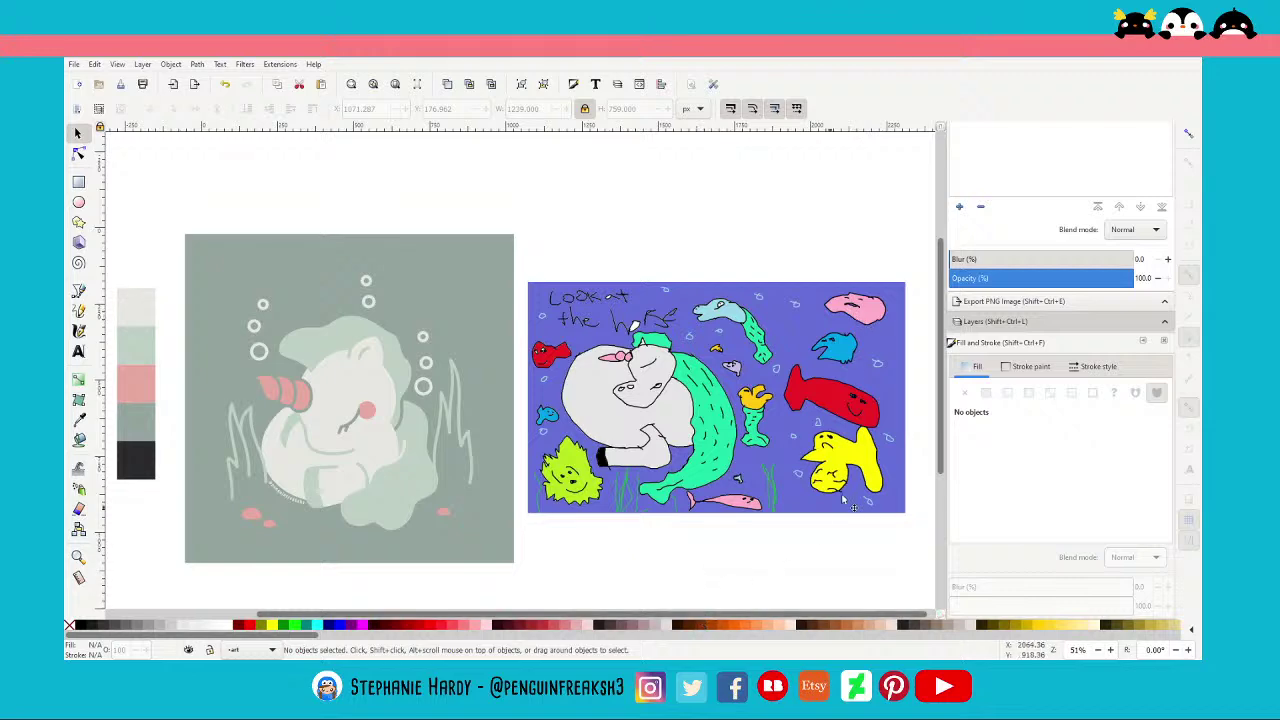
Zoom in and around to inspect the fish details in the illustration
scroll(873, 320, "up", 1, "ctrl")
scroll(873, 320, "up", 2, "ctrl")
scroll(873, 320, "up", 1, "ctrl")
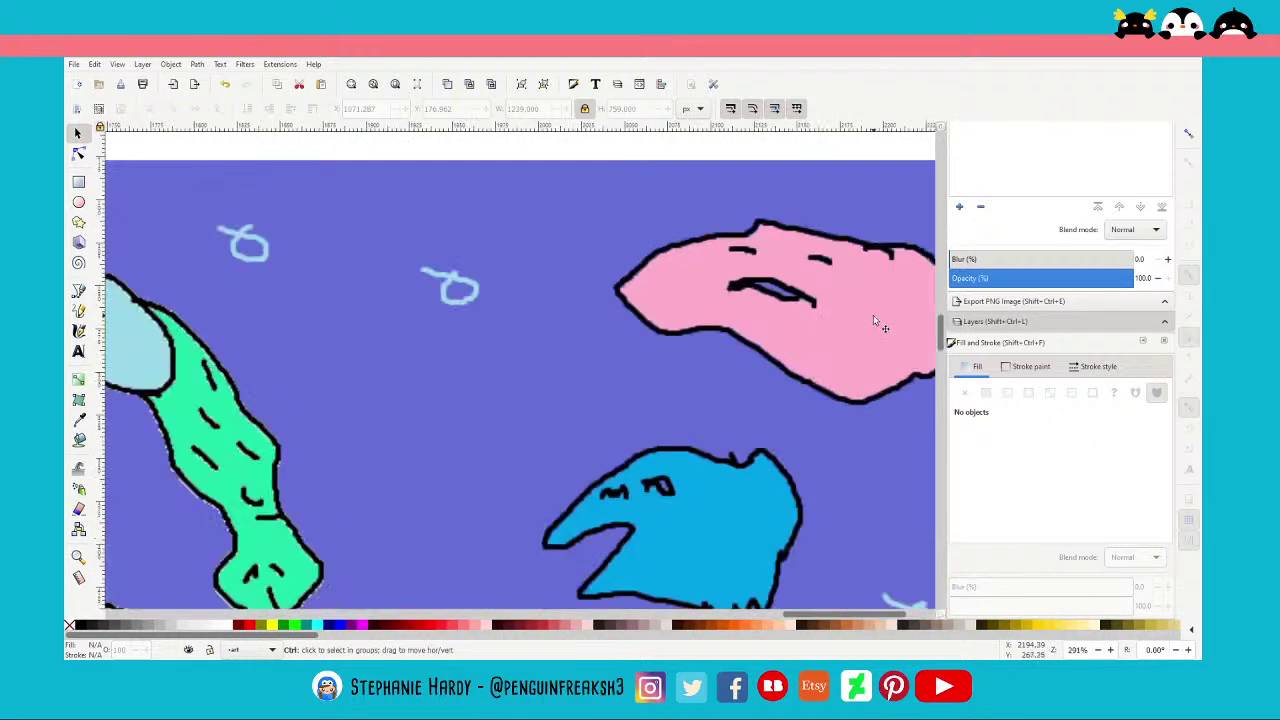
scroll(842, 341, "up", 1)
scroll(842, 341, "up", 3, "ctrl")
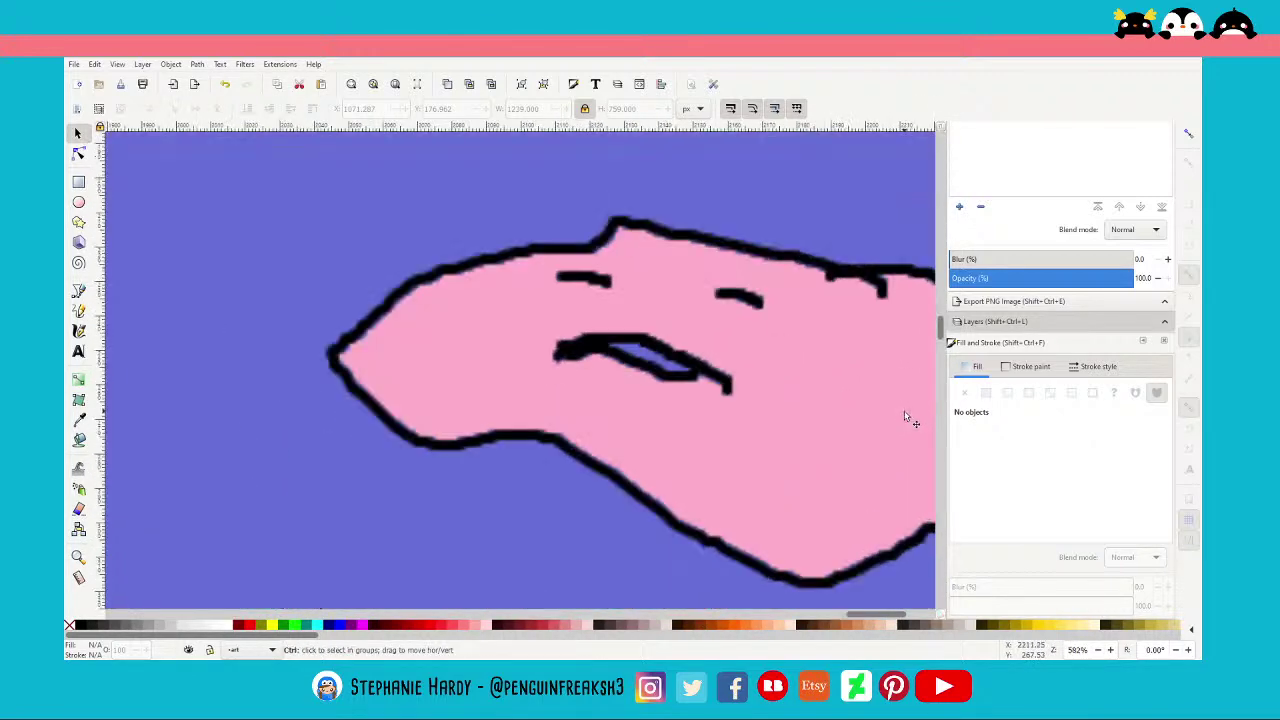
scroll(744, 380, "up", 1, "ctrl")
scroll(743, 382, "up", 1, "ctrl")
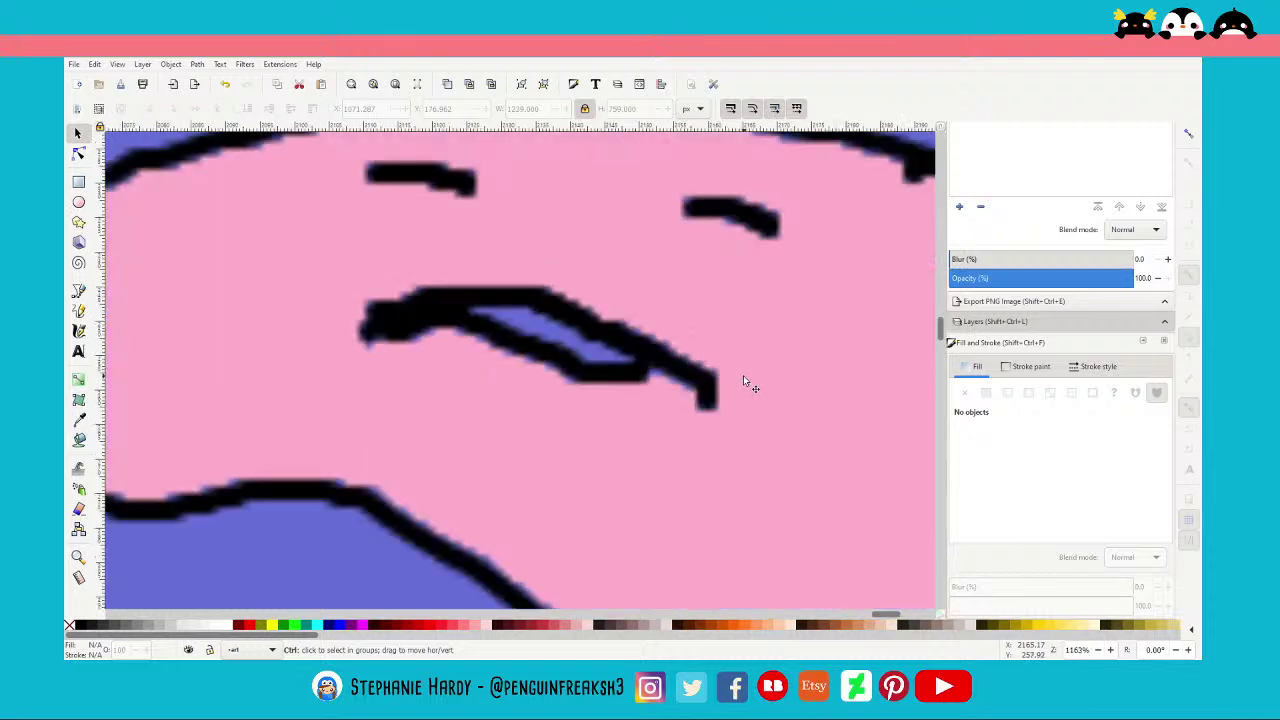
scroll(744, 382, "up", 2)
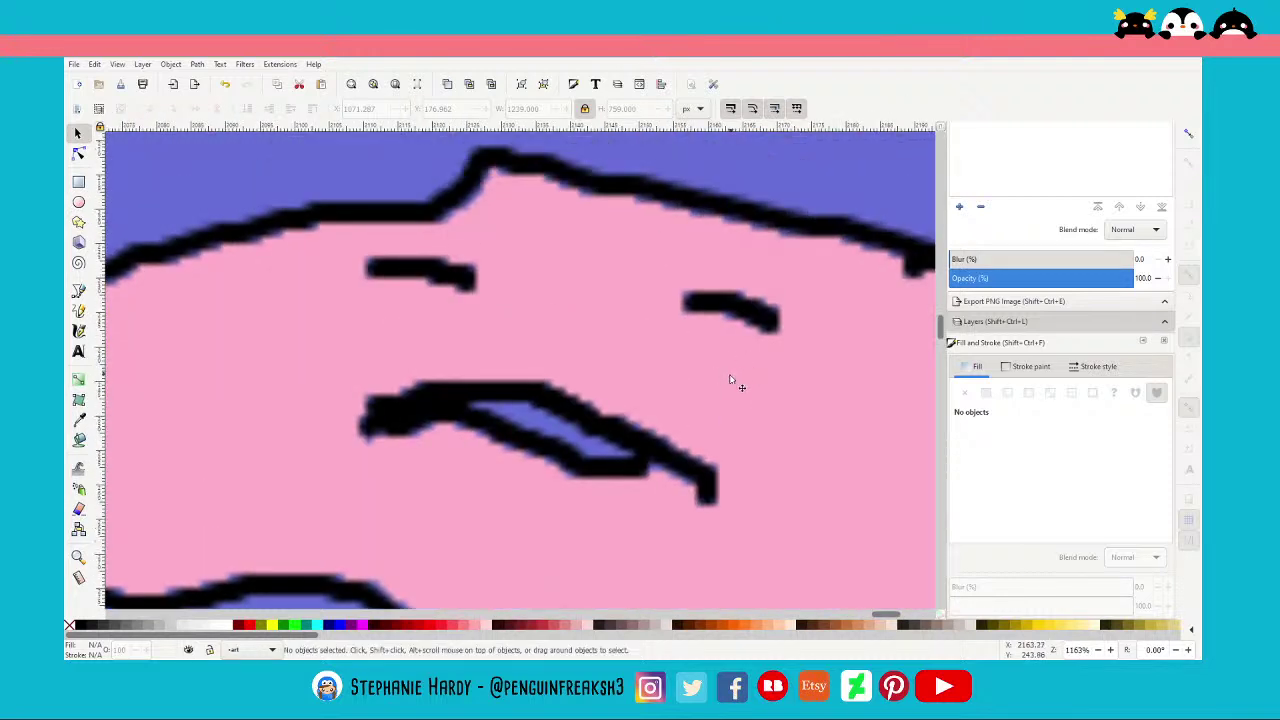
scroll(714, 371, "down", 3, "ctrl")
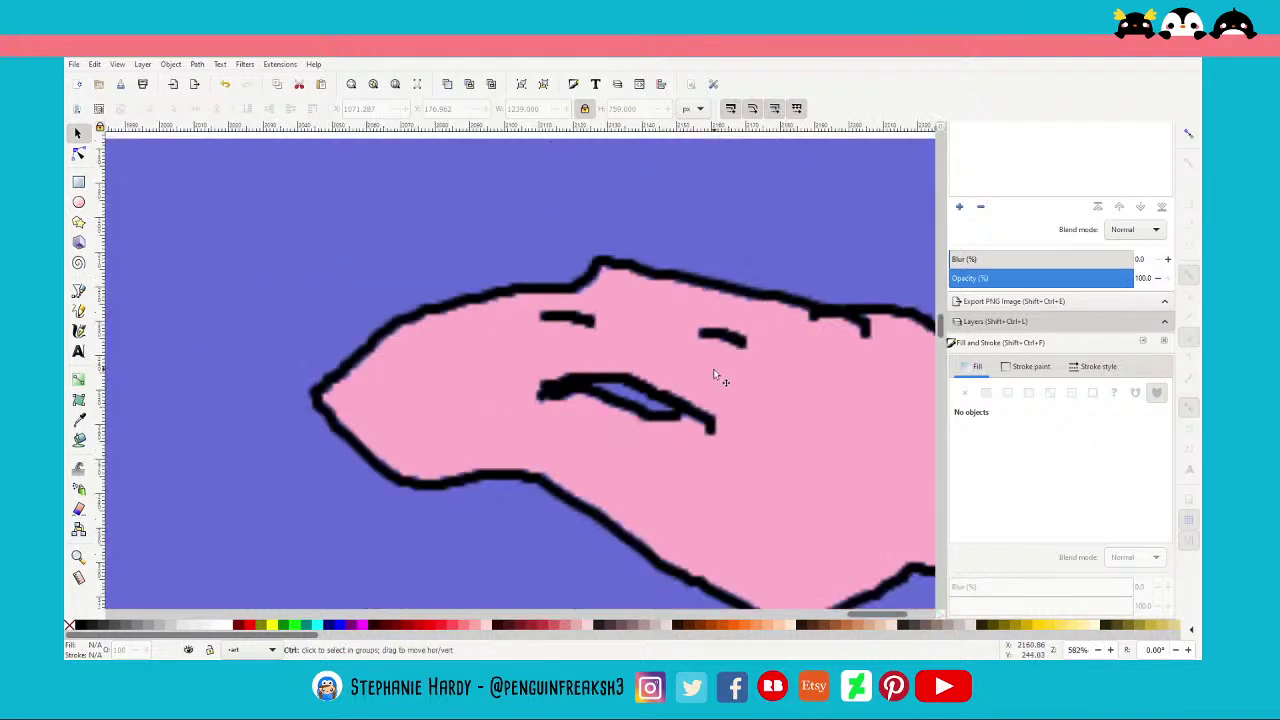
scroll(718, 382, "down", 3, "ctrl")
scroll(727, 398, "down", 1, "ctrl")
scroll(730, 399, "down", 2, "ctrl")
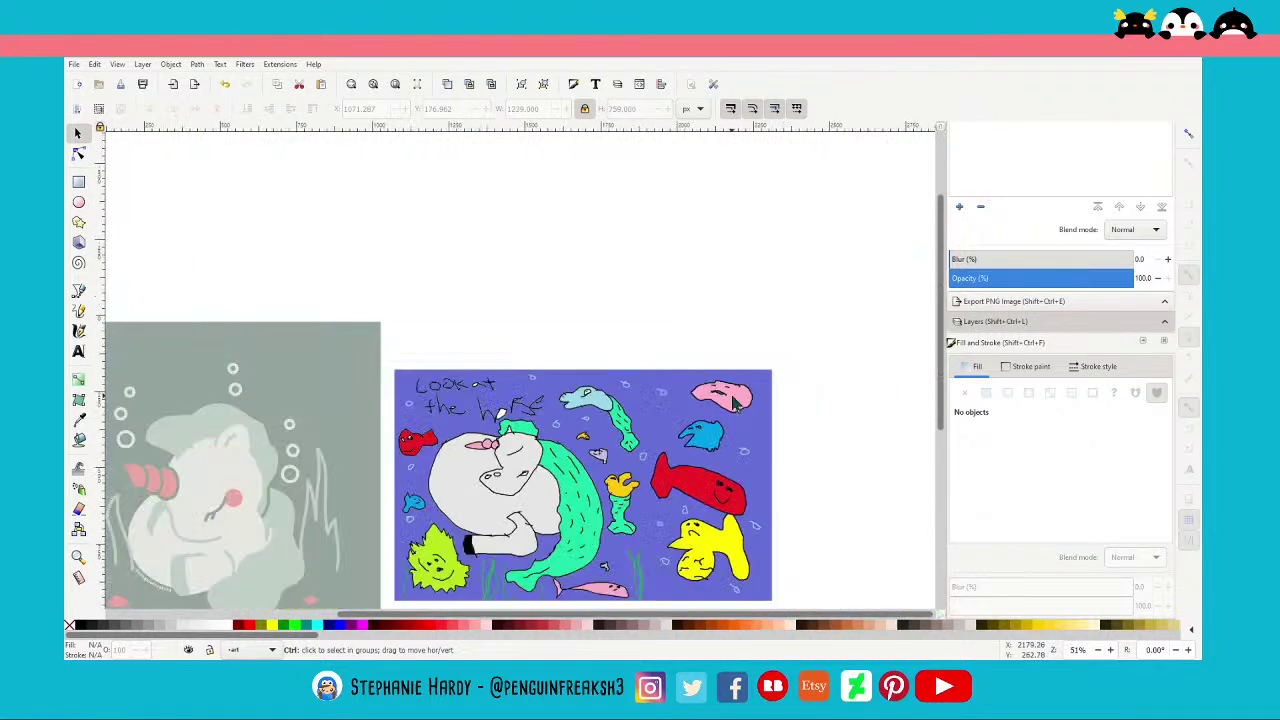
scroll(733, 400, "up", 2, "ctrl")
scroll(699, 342, "up", 2, "ctrl")
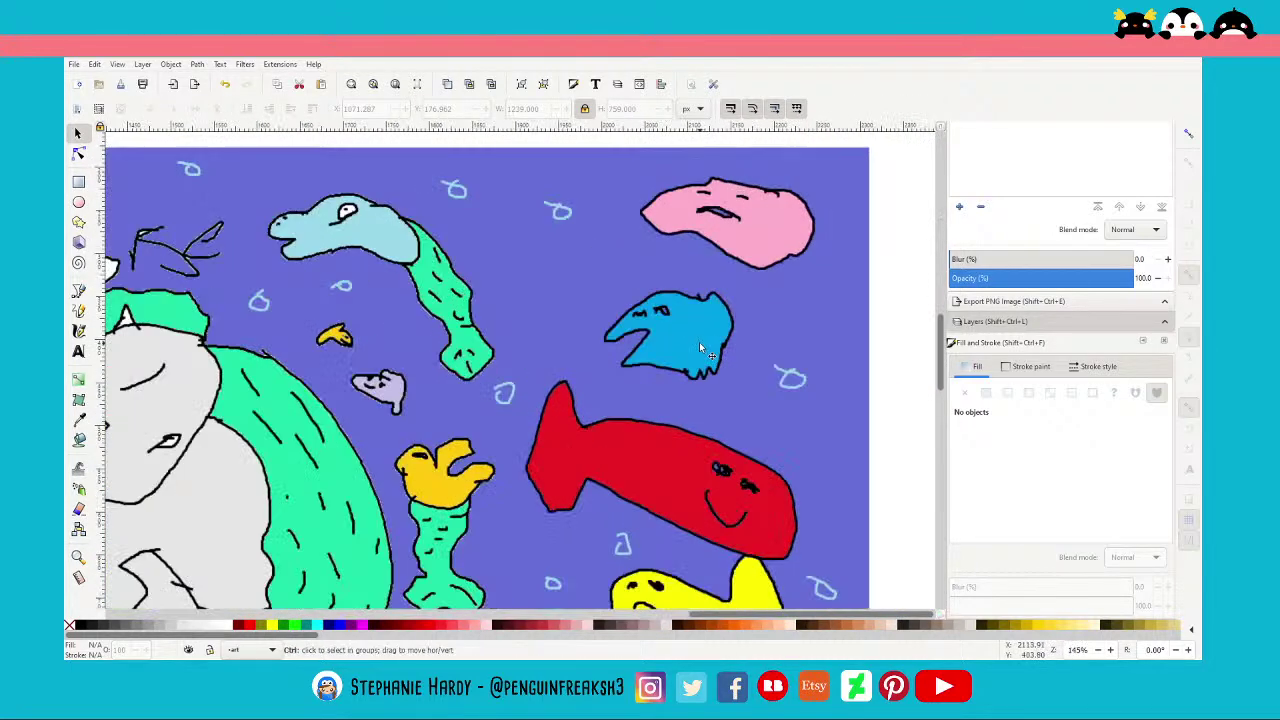
scroll(696, 343, "up", 2, "ctrl")
scroll(696, 343, "up", 1, "ctrl")
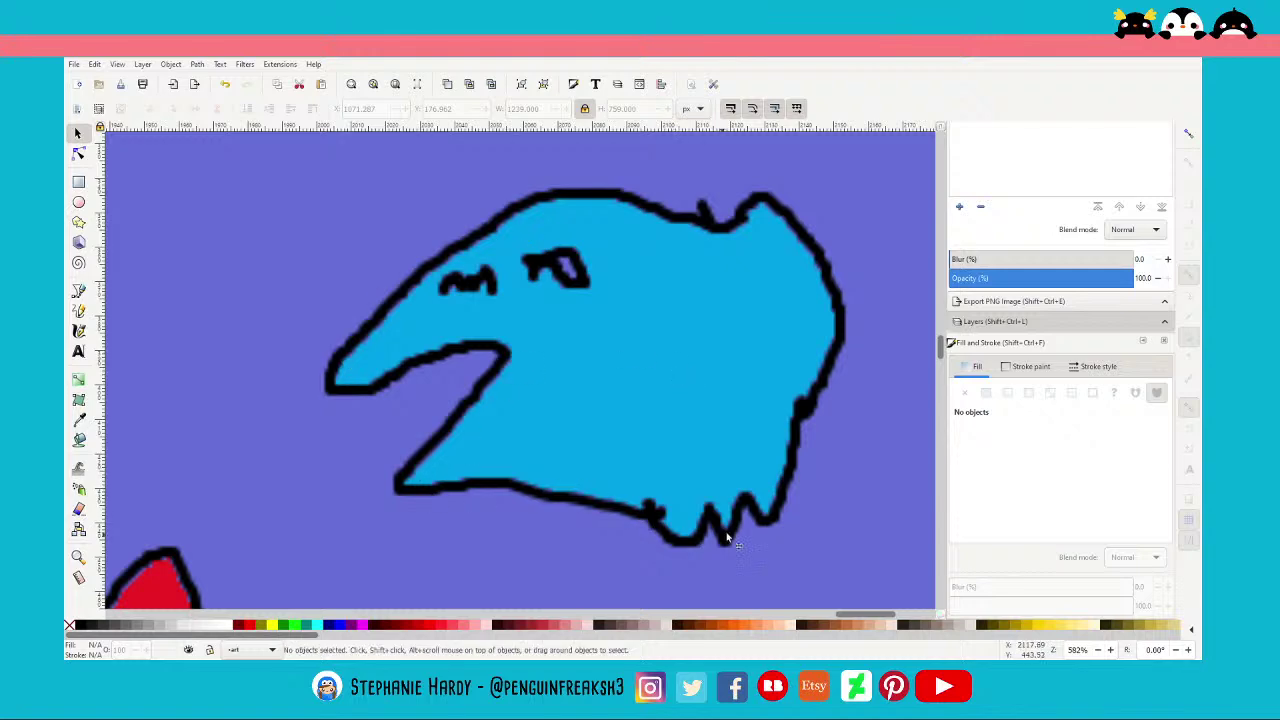
scroll(600, 405, "down", 3, "ctrl")
scroll(610, 405, "down", 1, "ctrl")
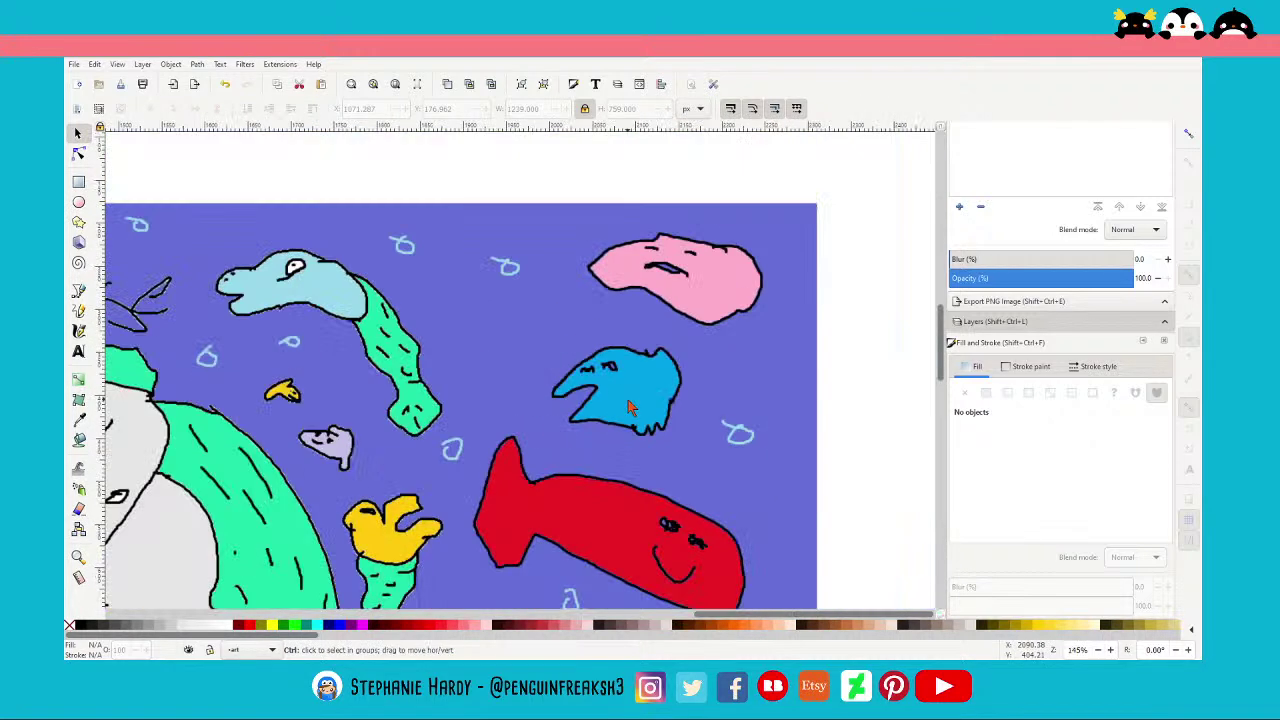
scroll(650, 415, "down", 1, "ctrl")
scroll(679, 424, "down", 1, "ctrl")
scroll(679, 424, "up", 1, "ctrl")
scroll(462, 262, "up", 1, "ctrl")
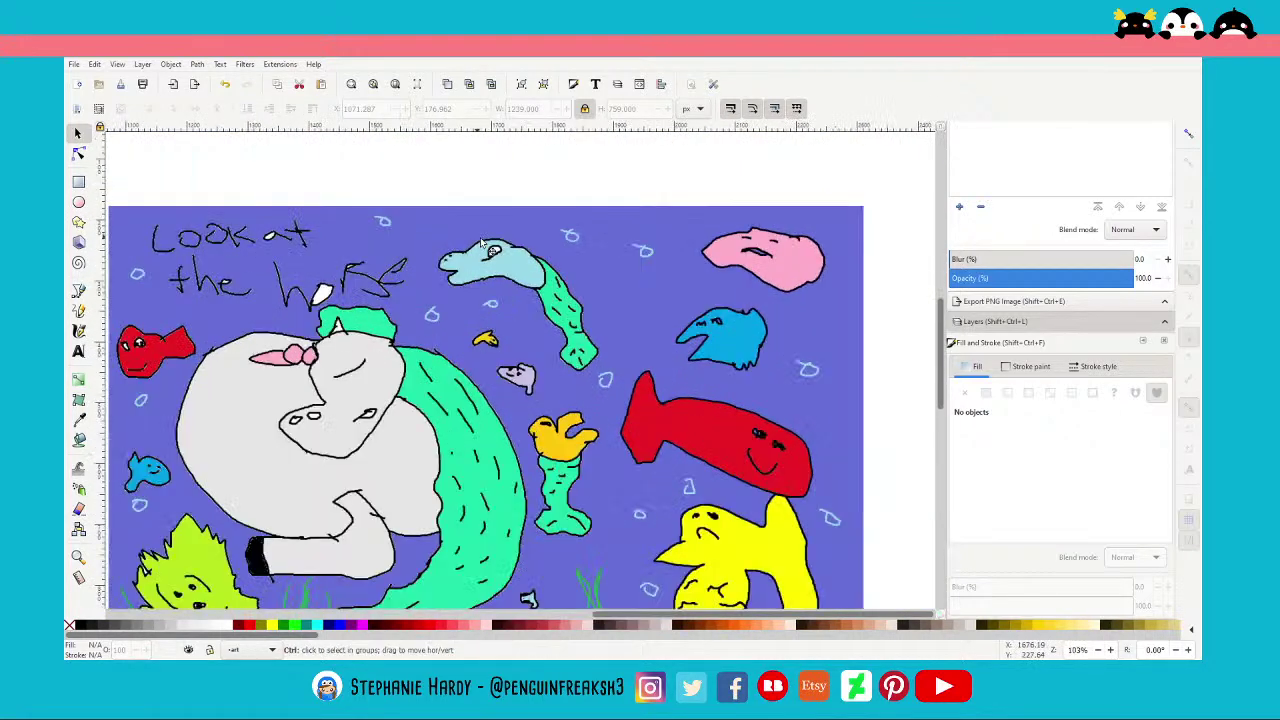
scroll(466, 270, "up", 2, "ctrl")
scroll(468, 280, "up", 2, "ctrl")
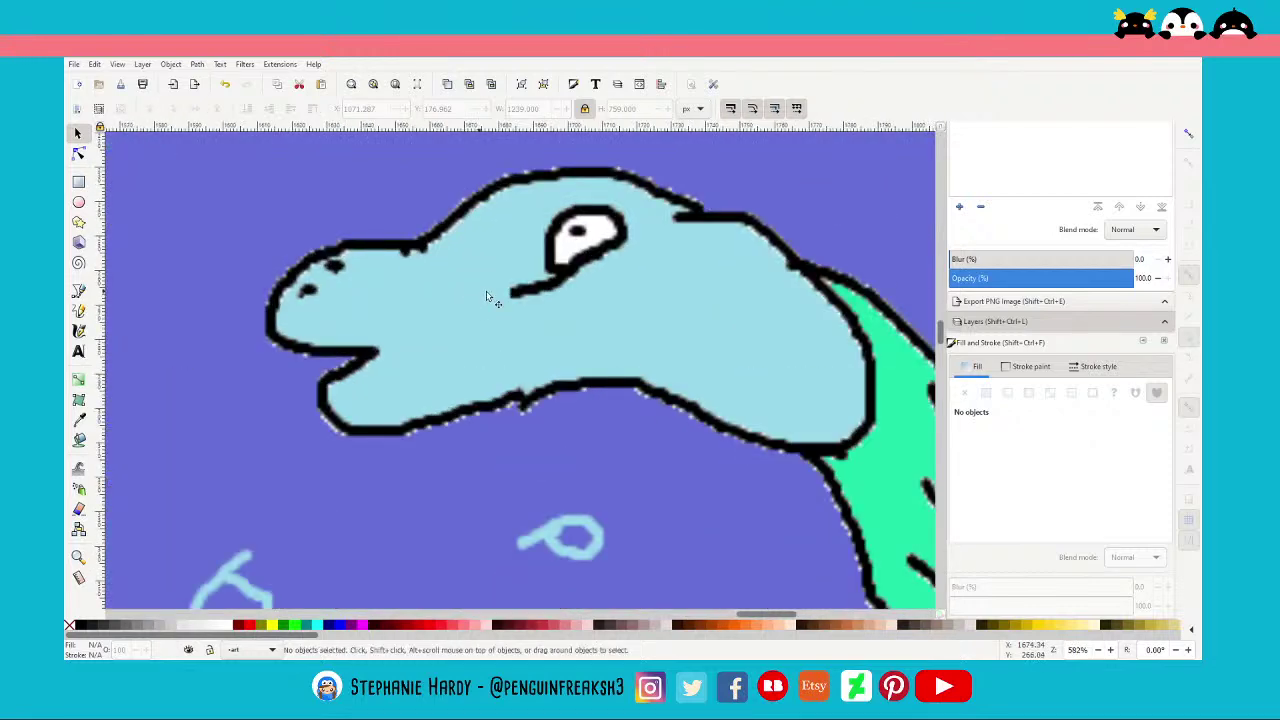
scroll(474, 271, "up", 1, "ctrl")
scroll(474, 277, "up", 2)
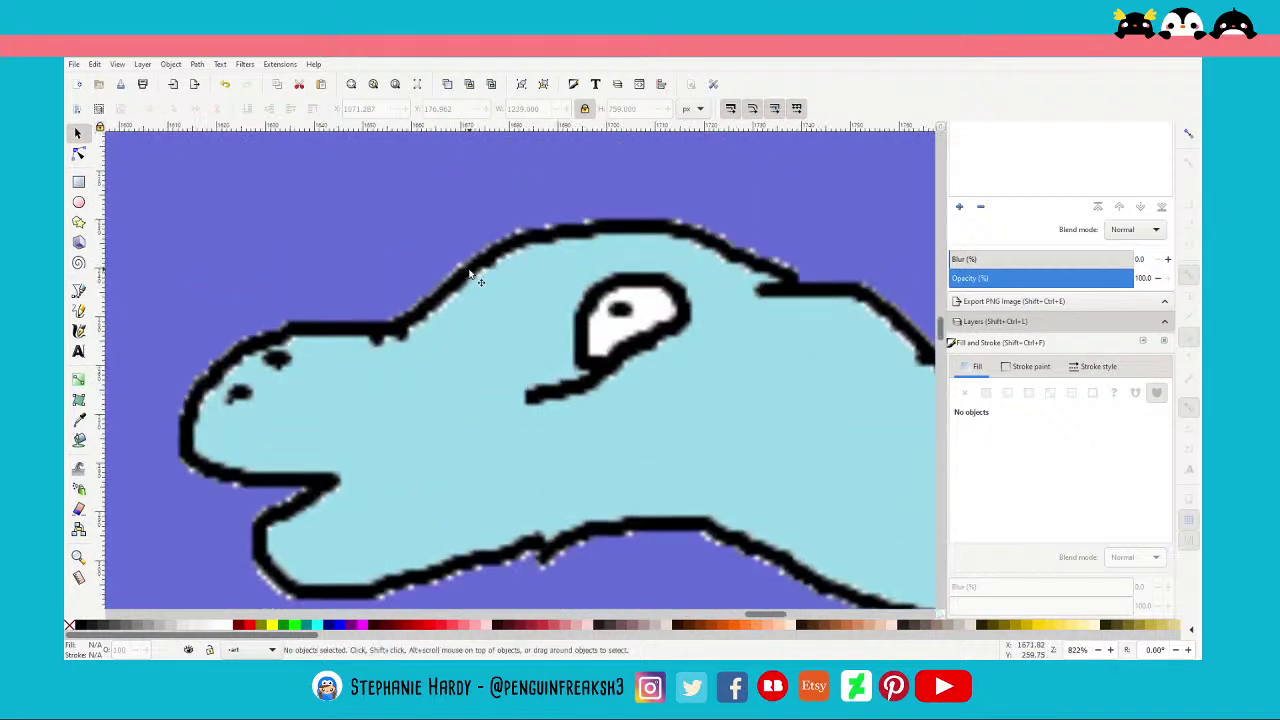
scroll(620, 350, "up", 1, "ctrl")
scroll(634, 341, "up", 1, "ctrl")
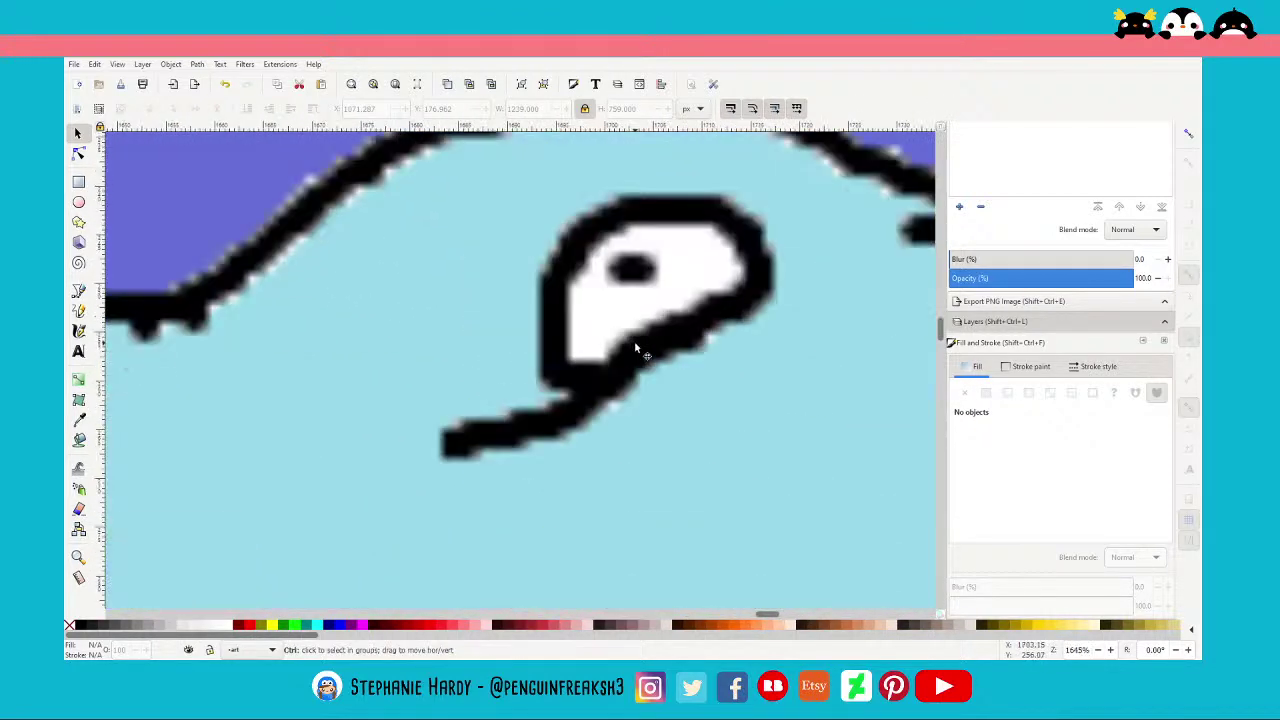
scroll(635, 342, "up", 1, "ctrl")
Zoom back out to both unicorn pieces and save as Under_Water_Dreams.svg
scroll(638, 347, "down", 3, "ctrl")
scroll(642, 336, "down", 2, "ctrl")
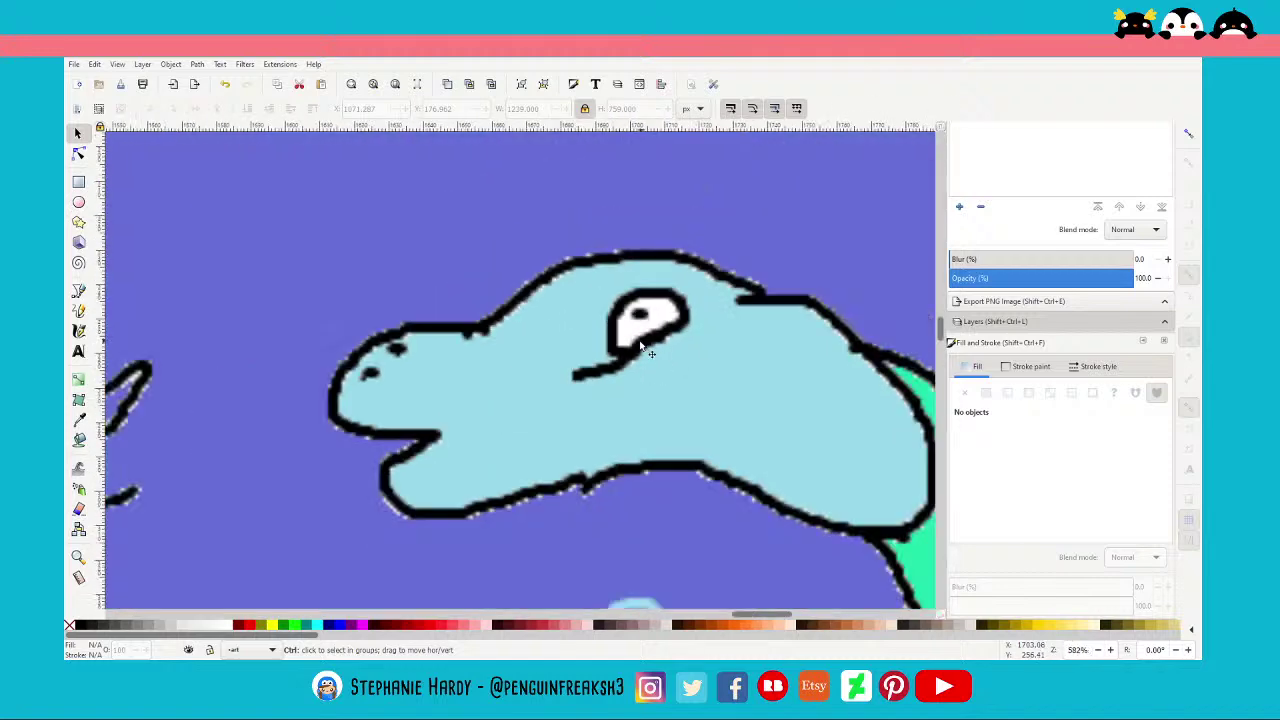
scroll(600, 343, "down", 2, "ctrl")
scroll(466, 362, "down", 2, "ctrl")
scroll(480, 372, "down", 1, "ctrl")
scroll(490, 381, "down", 2)
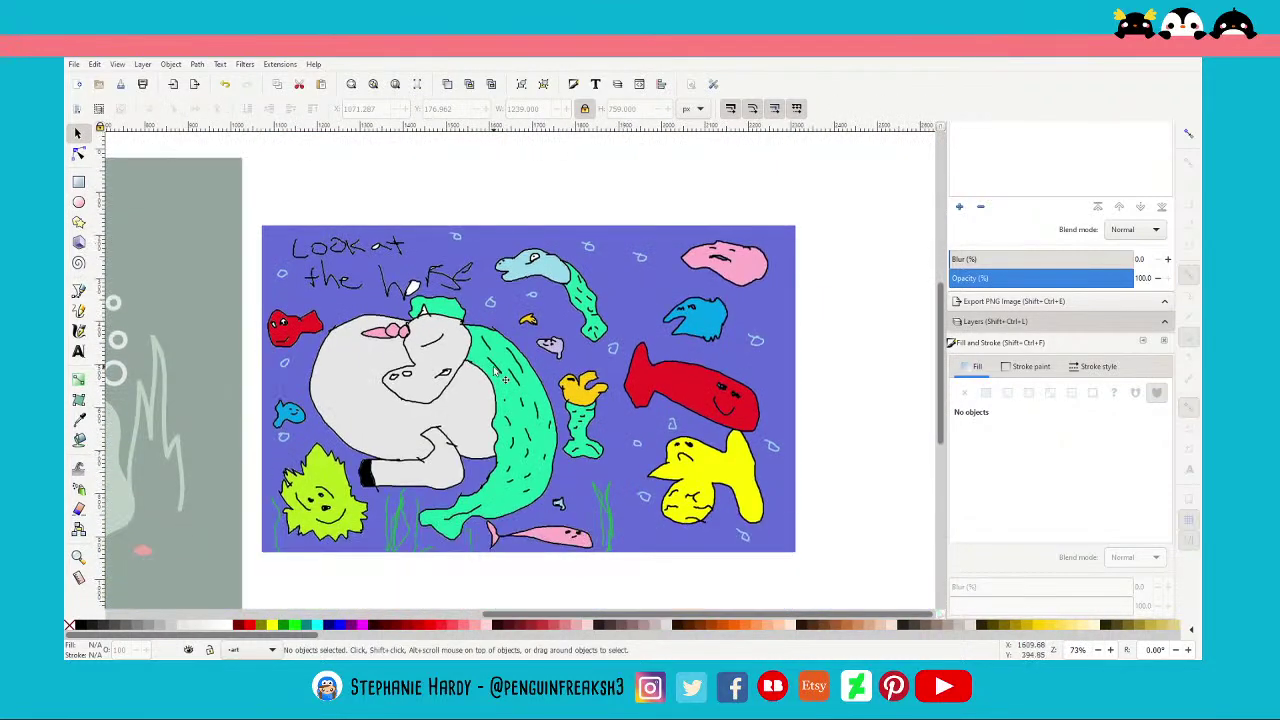
scroll(560, 375, "down", 1)
scroll(624, 368, "down", 1, "ctrl")
scroll(605, 362, "down", 1, "ctrl")
scroll(370, 312, "up", 1, "ctrl")
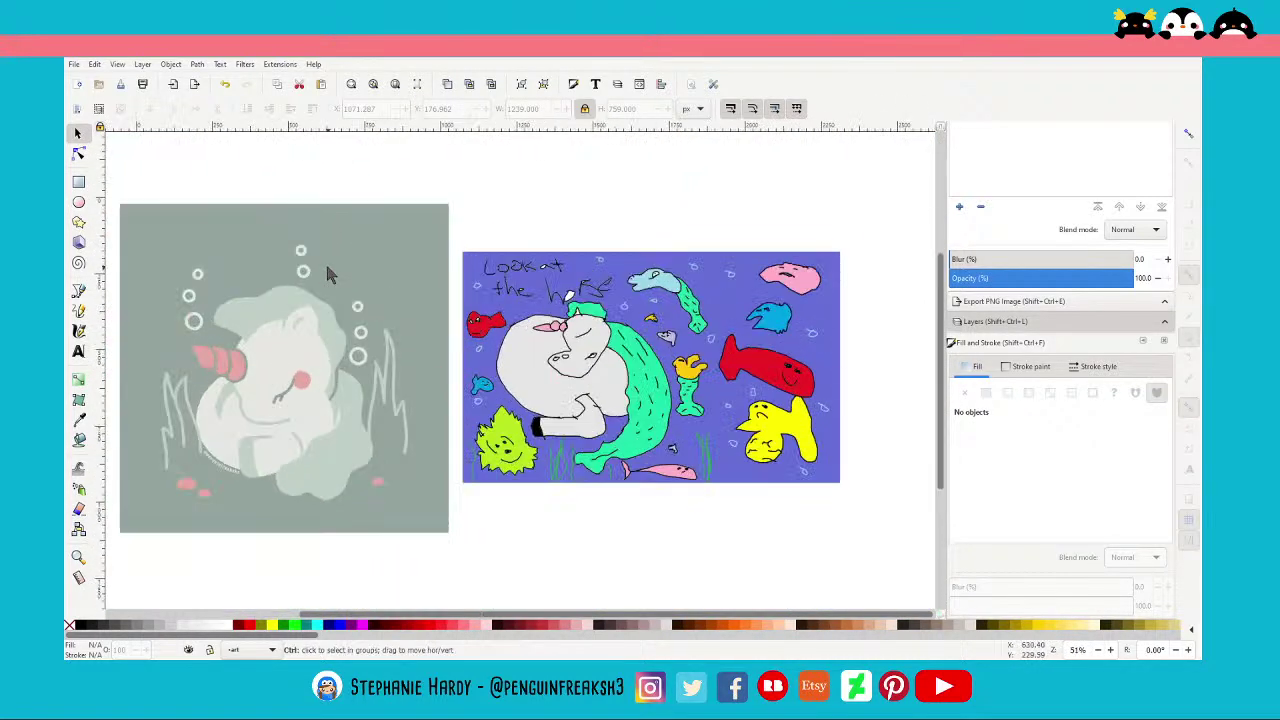
scroll(620, 560, "left", 2)
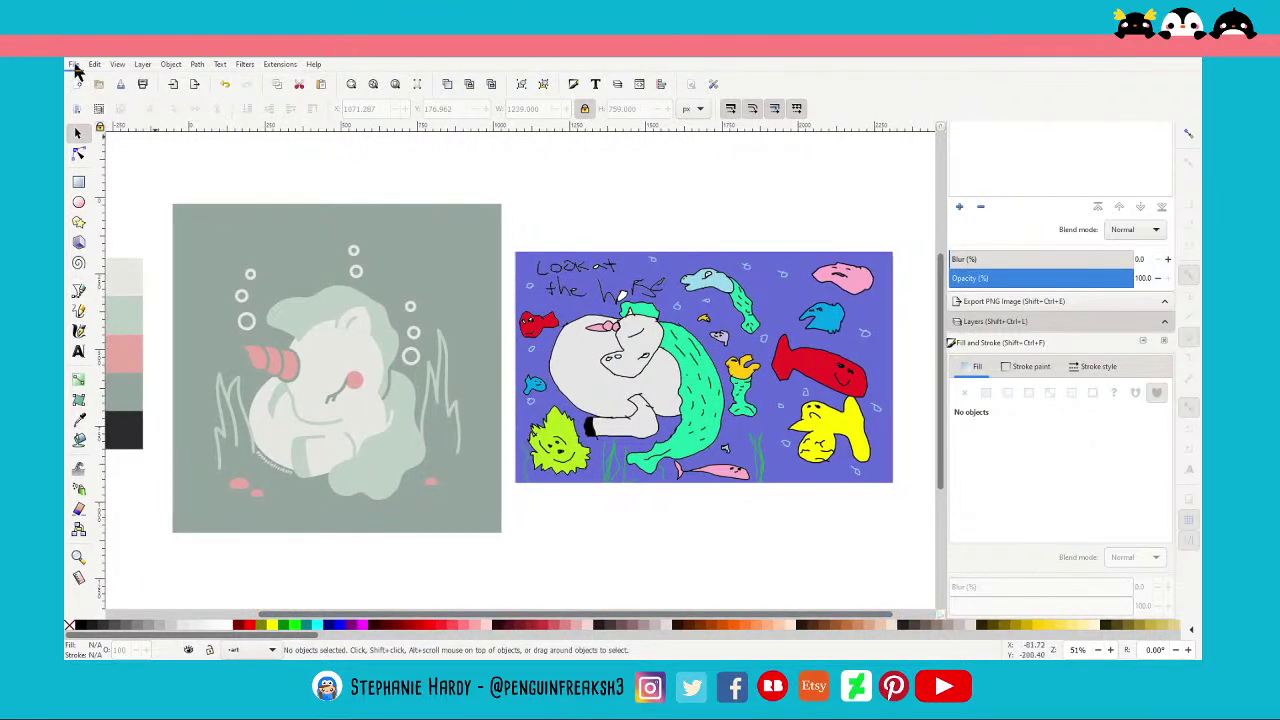
key("ctrl+s")
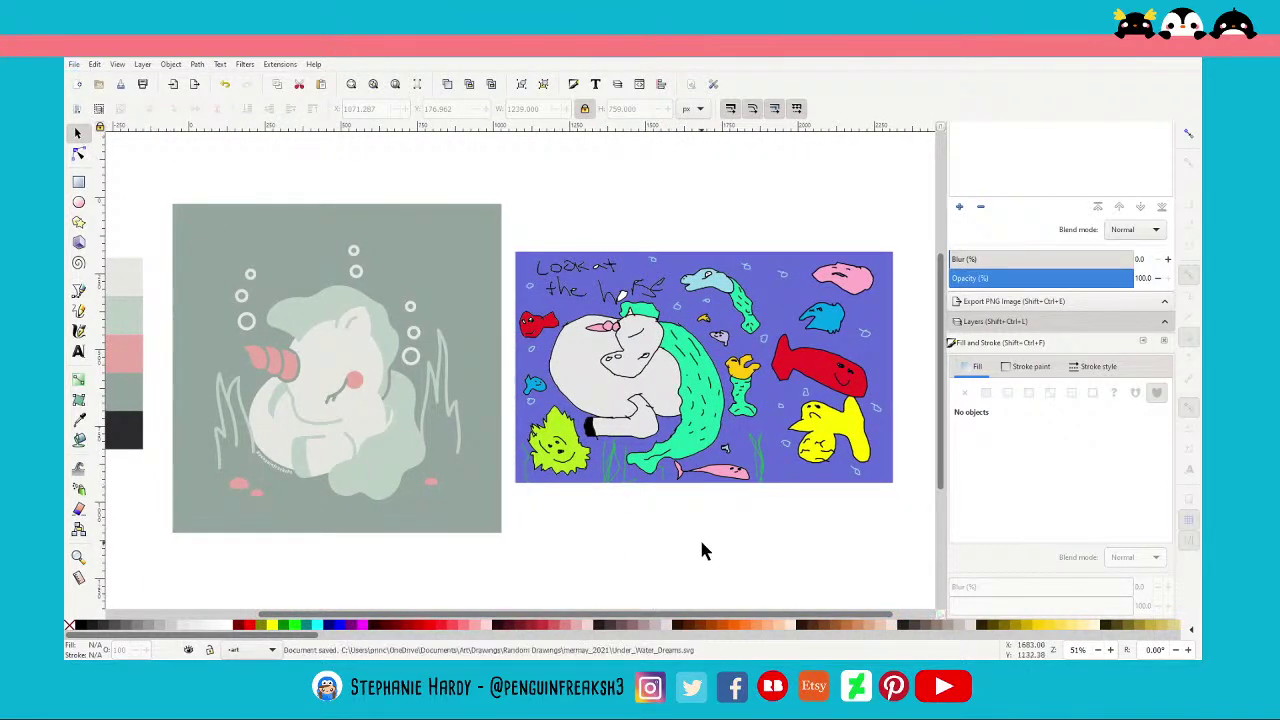